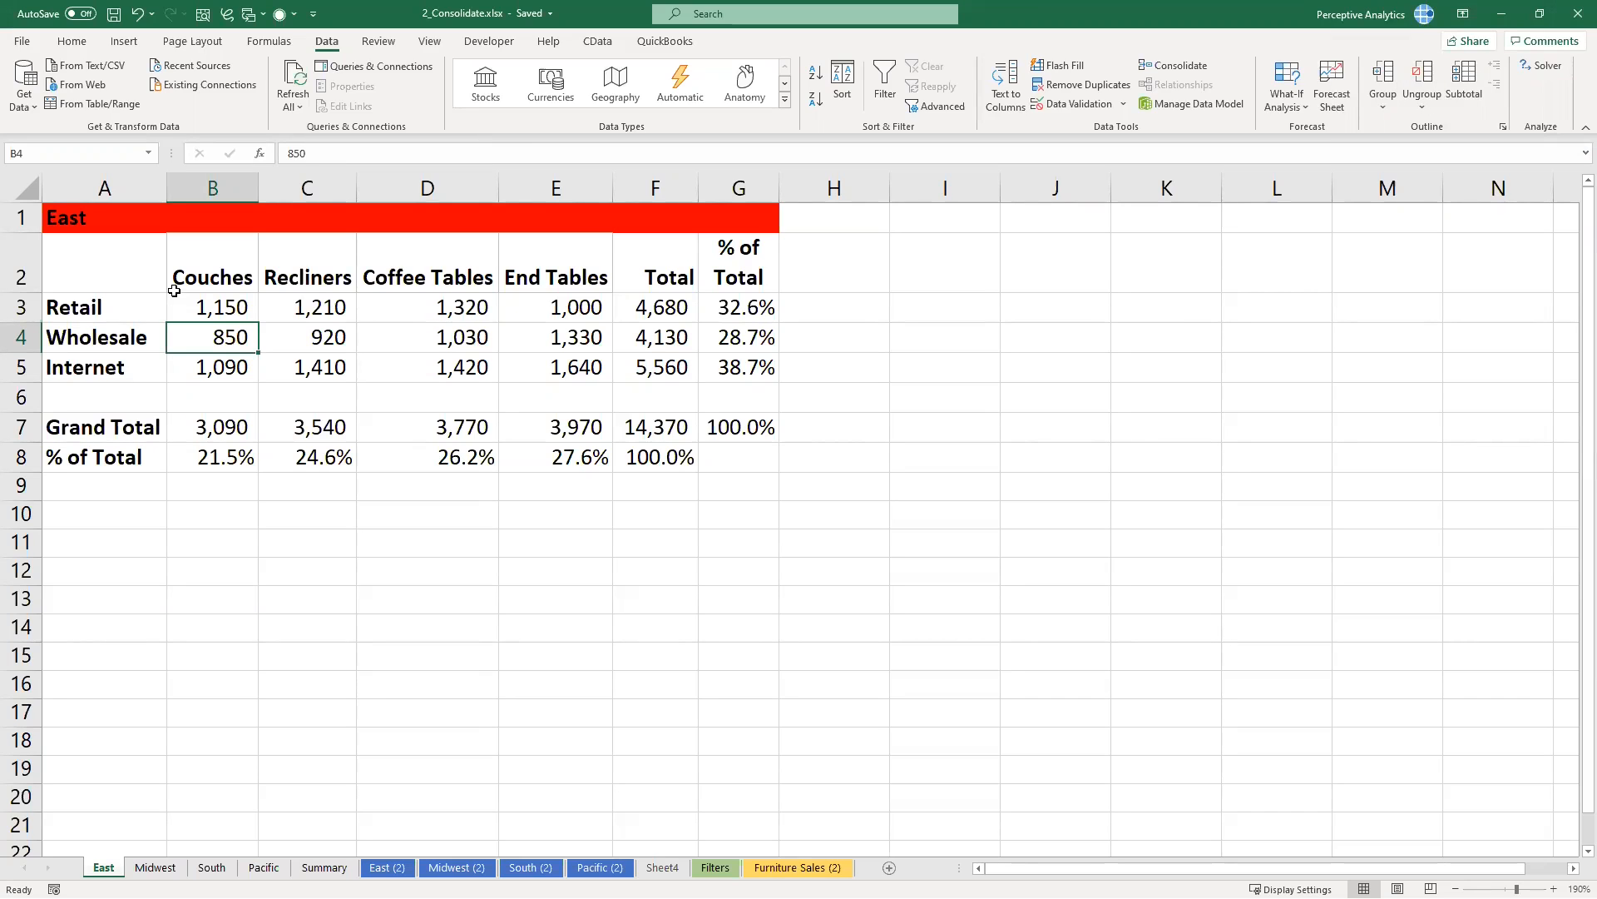
Step: Examine the channel rows and product columns on the East sheet and compare the Midwest, South and Pacific sheets
{"action": "left_click", "coordinate": [122, 272]}
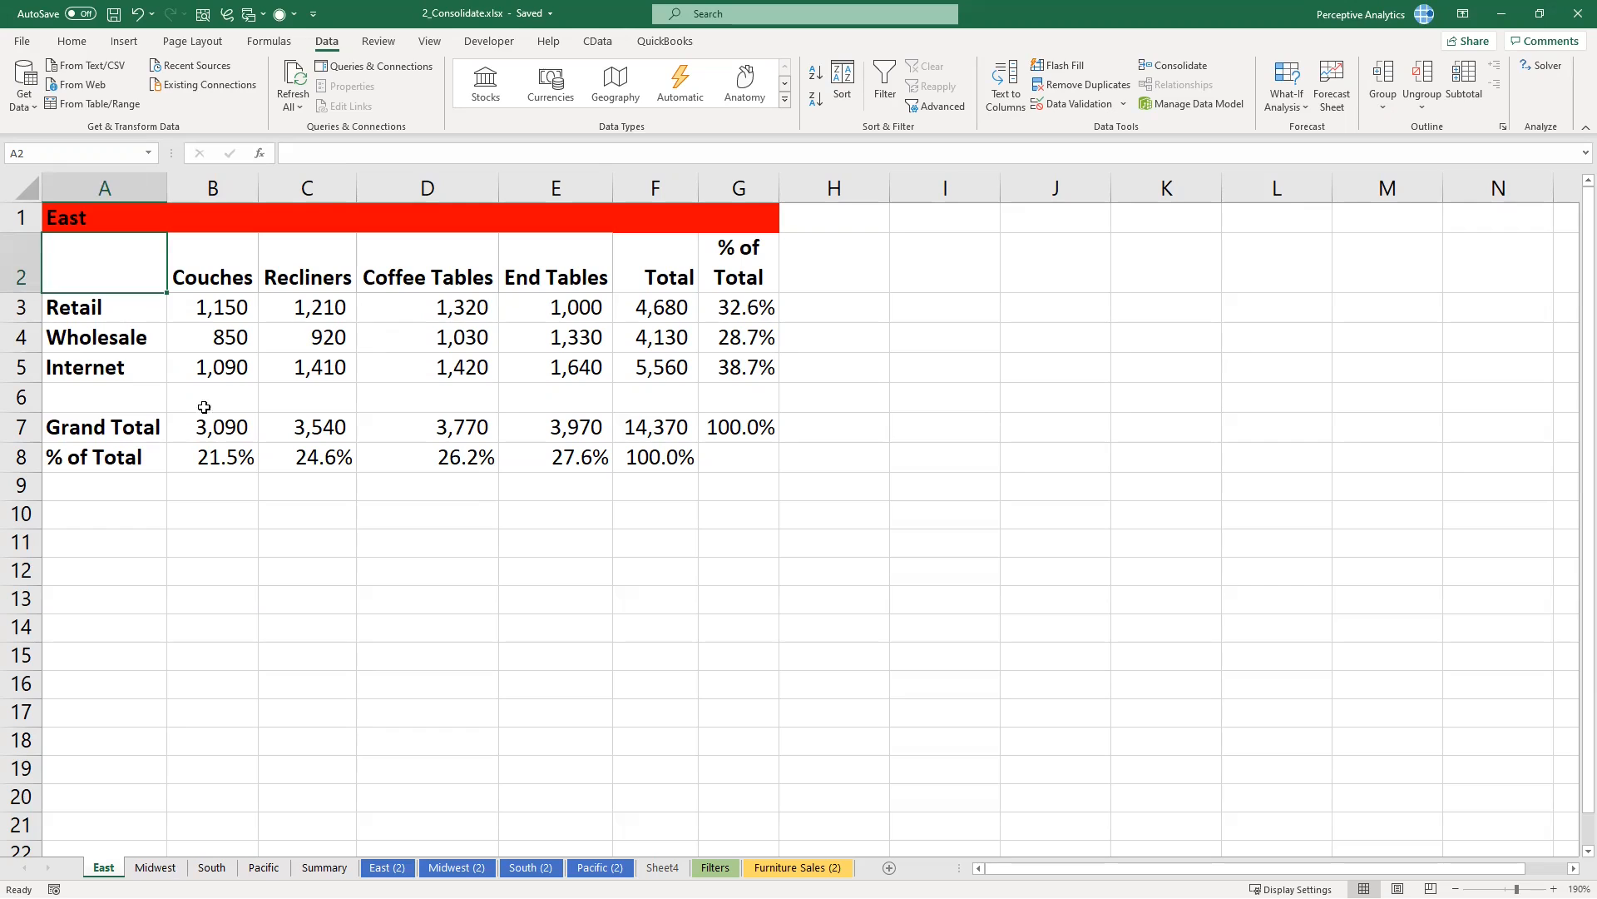
{"action": "left_click", "coordinate": [204, 307]}
{"action": "left_click_drag", "start_coordinate": [146, 310], "coordinate": [128, 367]}
{"action": "left_click_drag", "start_coordinate": [190, 275], "coordinate": [565, 279]}
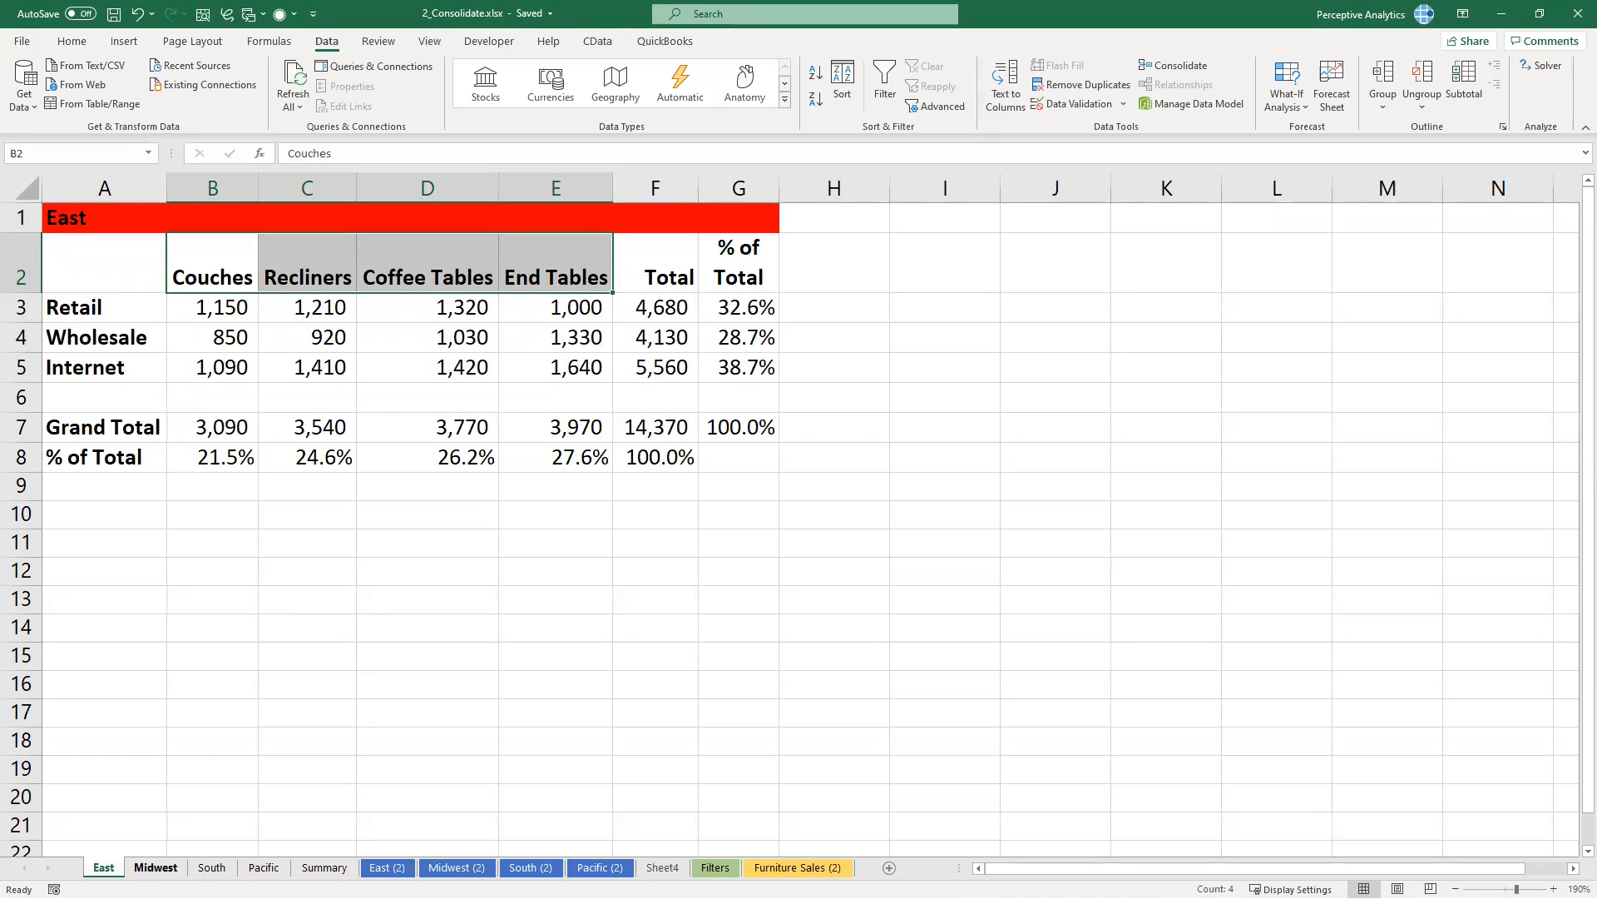
{"action": "left_click", "coordinate": [155, 867]}
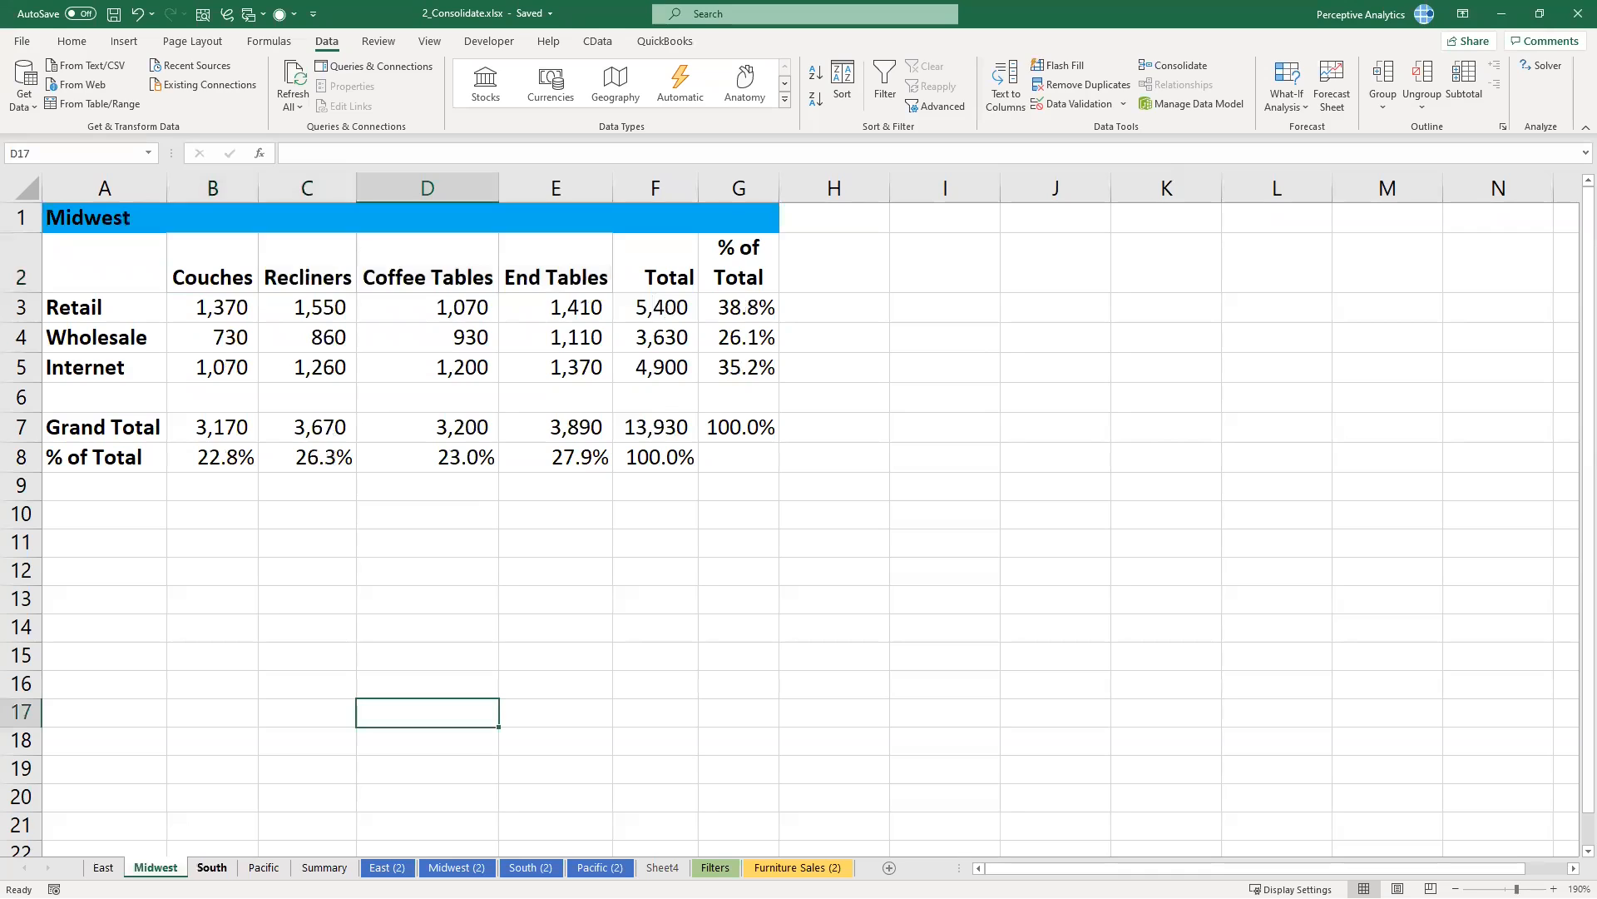
{"action": "left_click", "coordinate": [212, 867]}
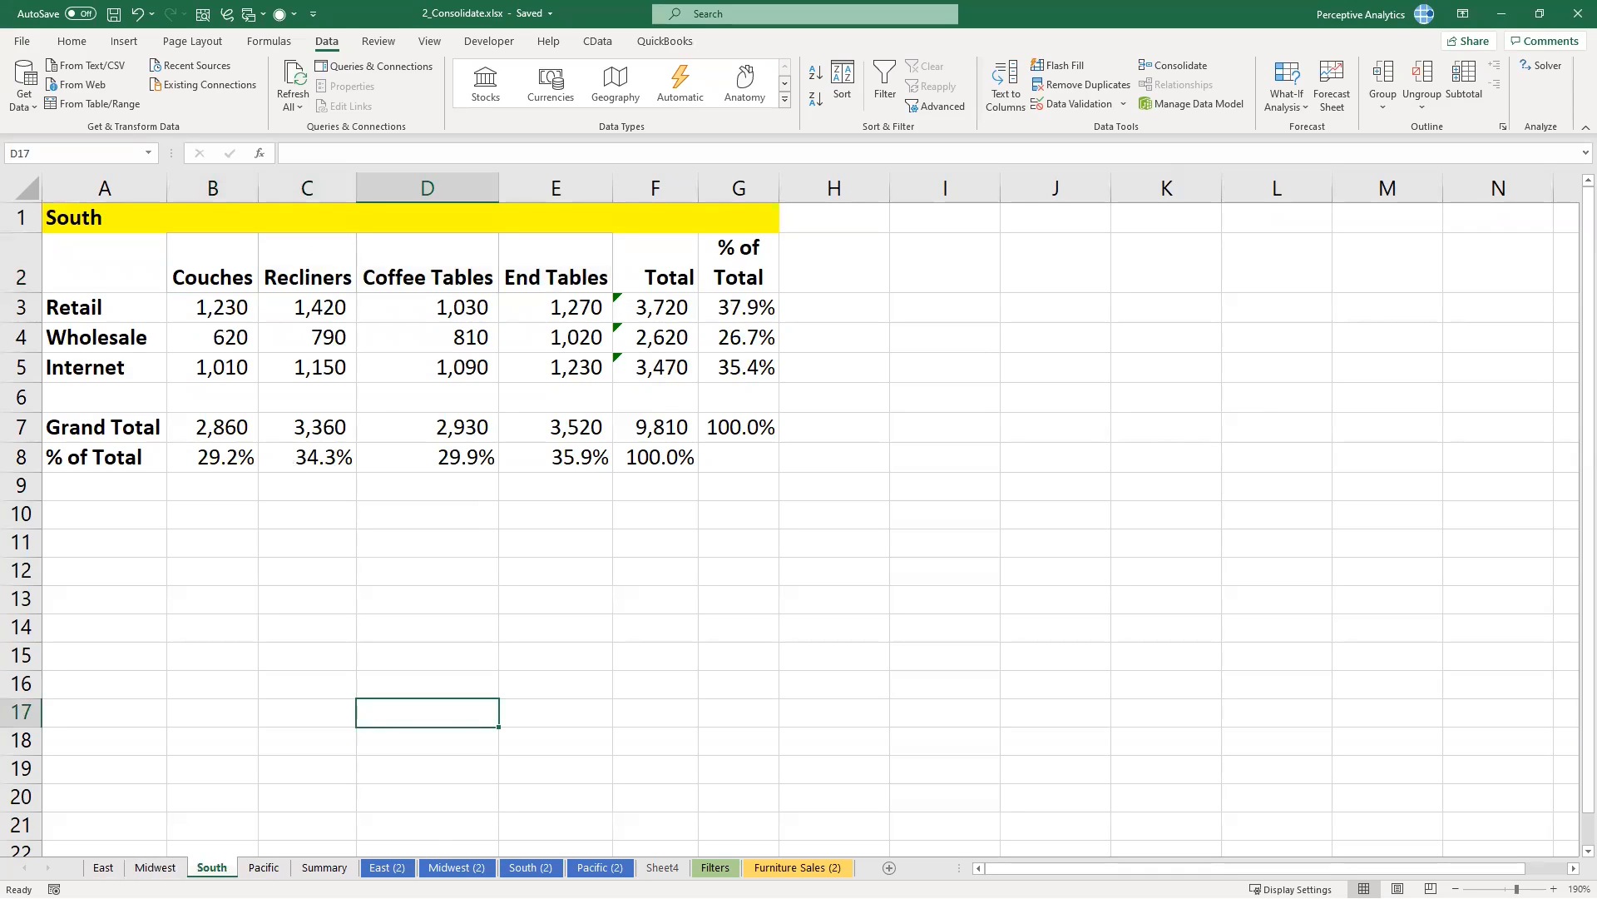
{"action": "left_click", "coordinate": [264, 867]}
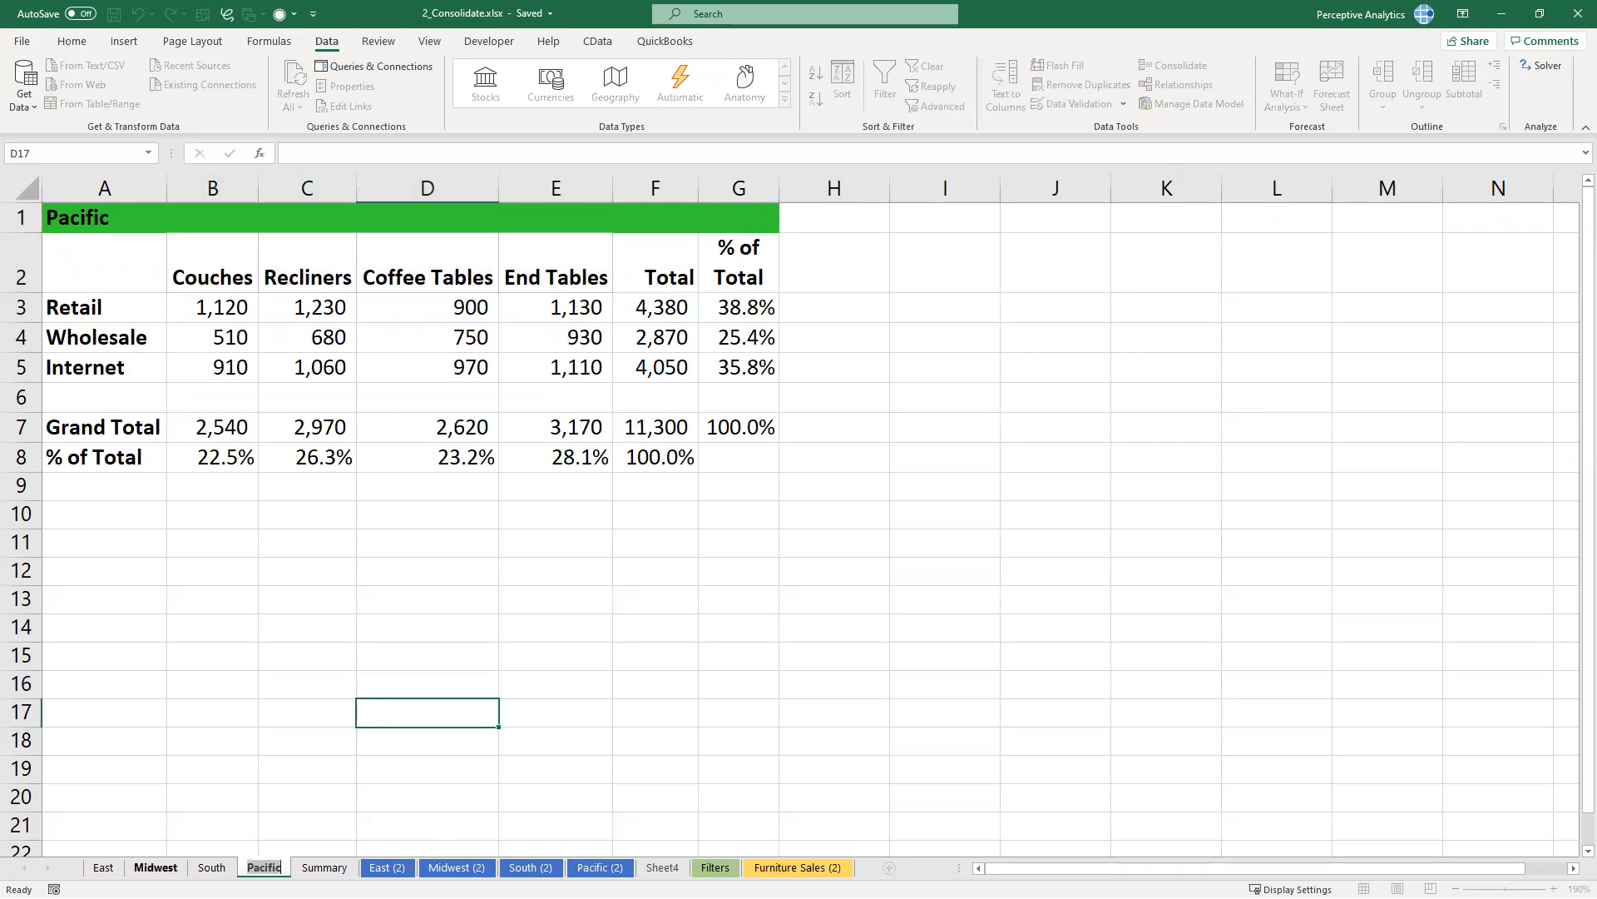
{"action": "left_click", "coordinate": [103, 867]}
{"action": "left_click", "coordinate": [256, 648]}
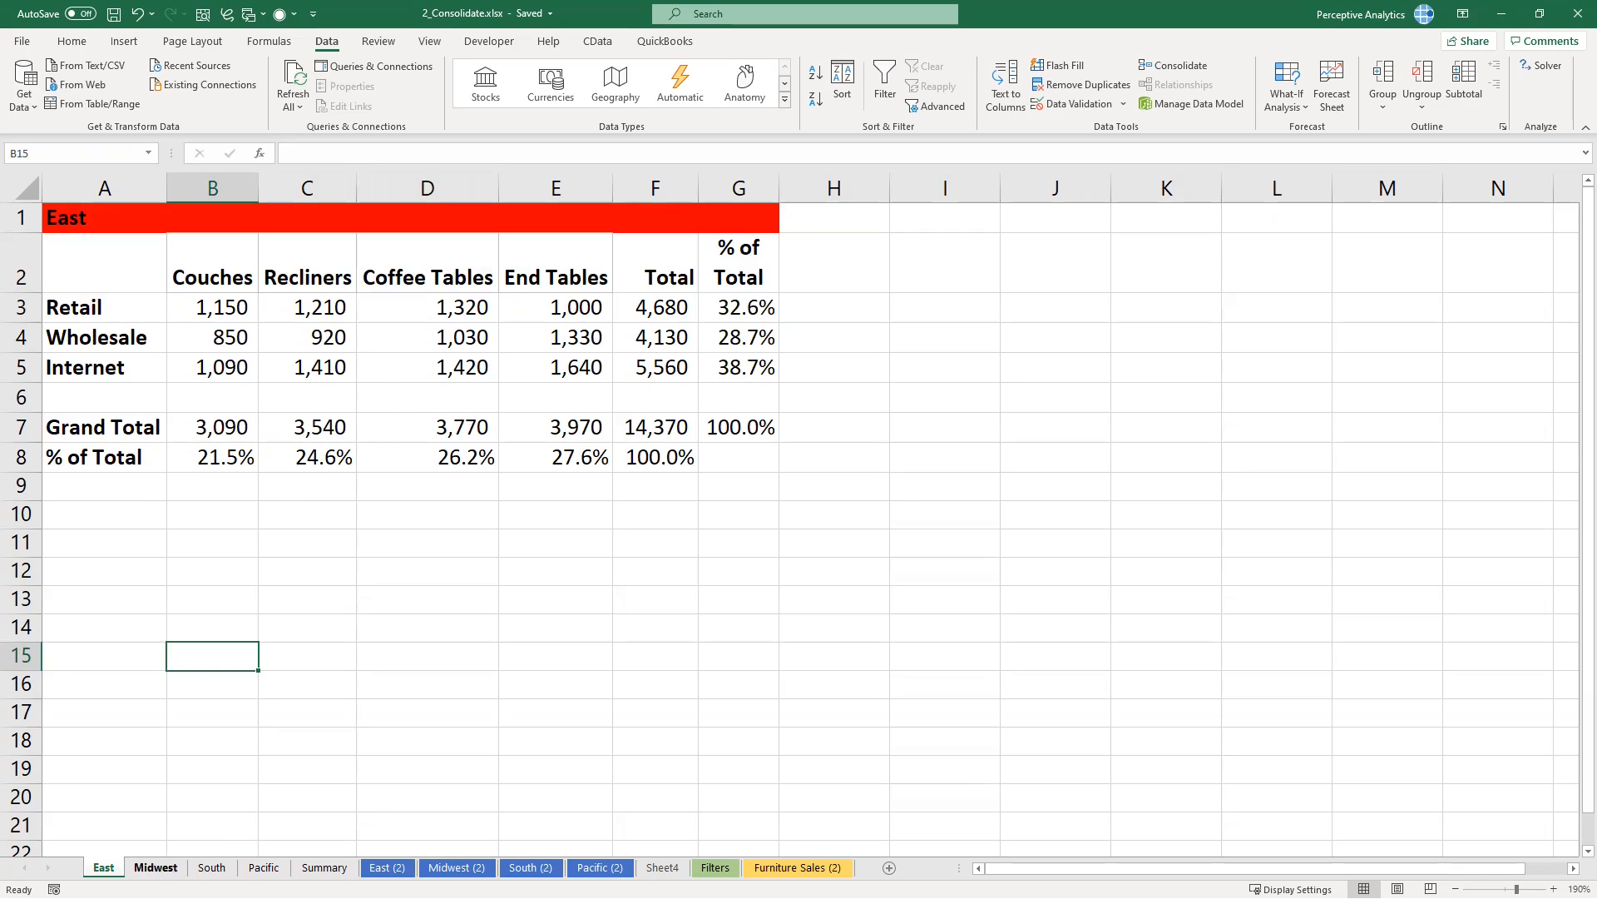
Step: Examine the East table's layout in A2:G8, including its Retail, Wholesale and Internet rows and its furniture column headings
{"action": "left_click_drag", "start_coordinate": [99, 254], "coordinate": [728, 456]}
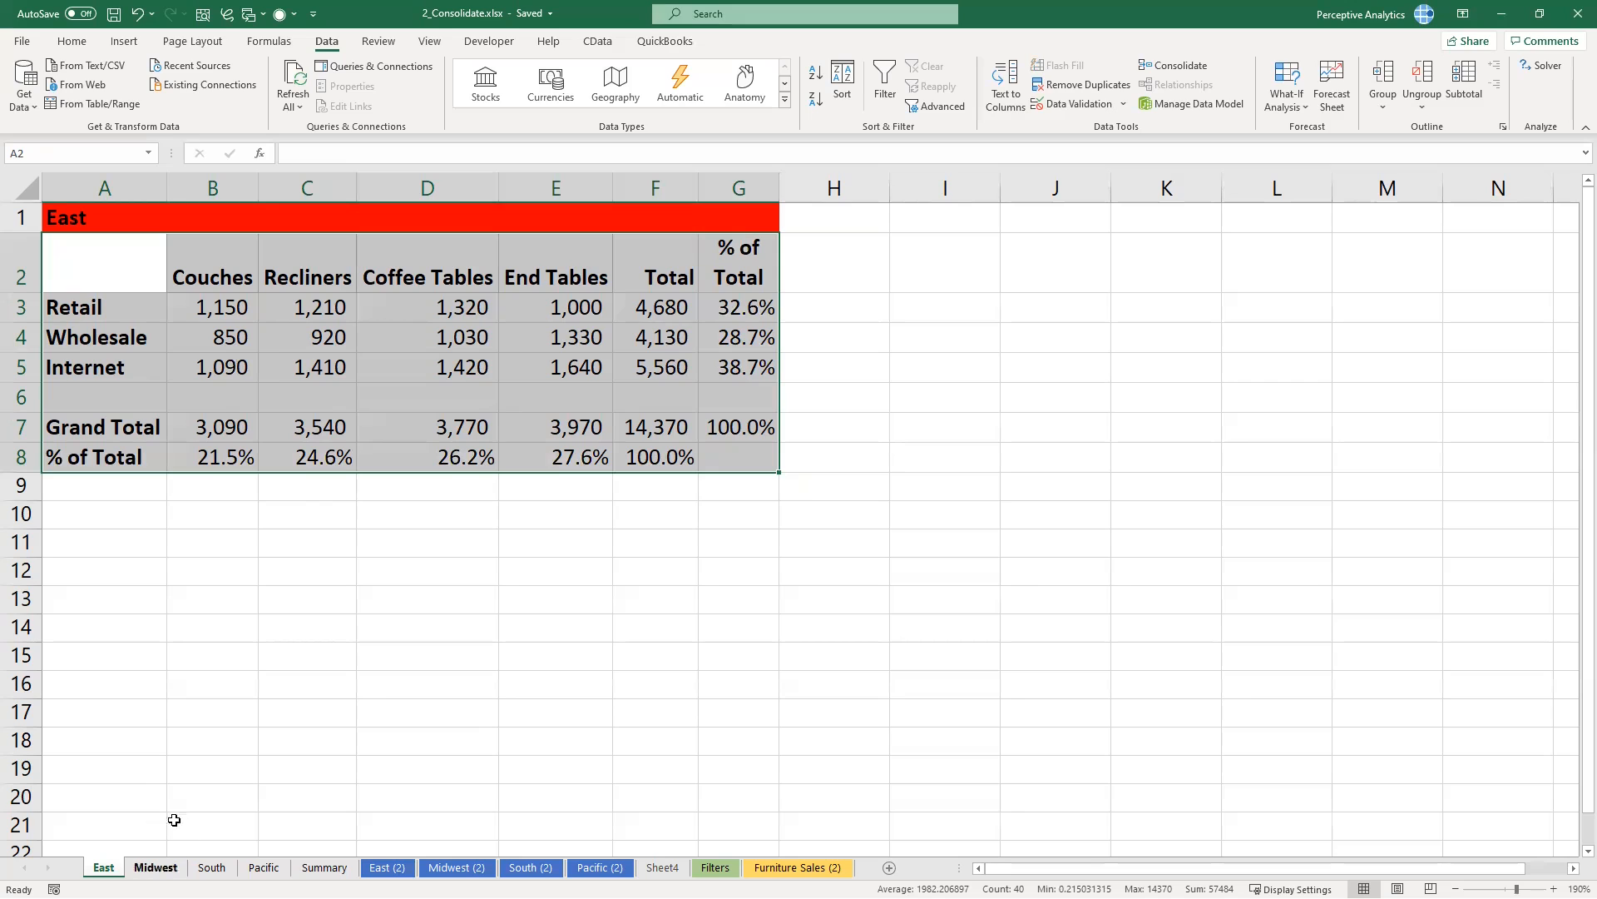
{"action": "left_click", "coordinate": [205, 261]}
{"action": "left_click_drag", "start_coordinate": [132, 307], "coordinate": [131, 393]}
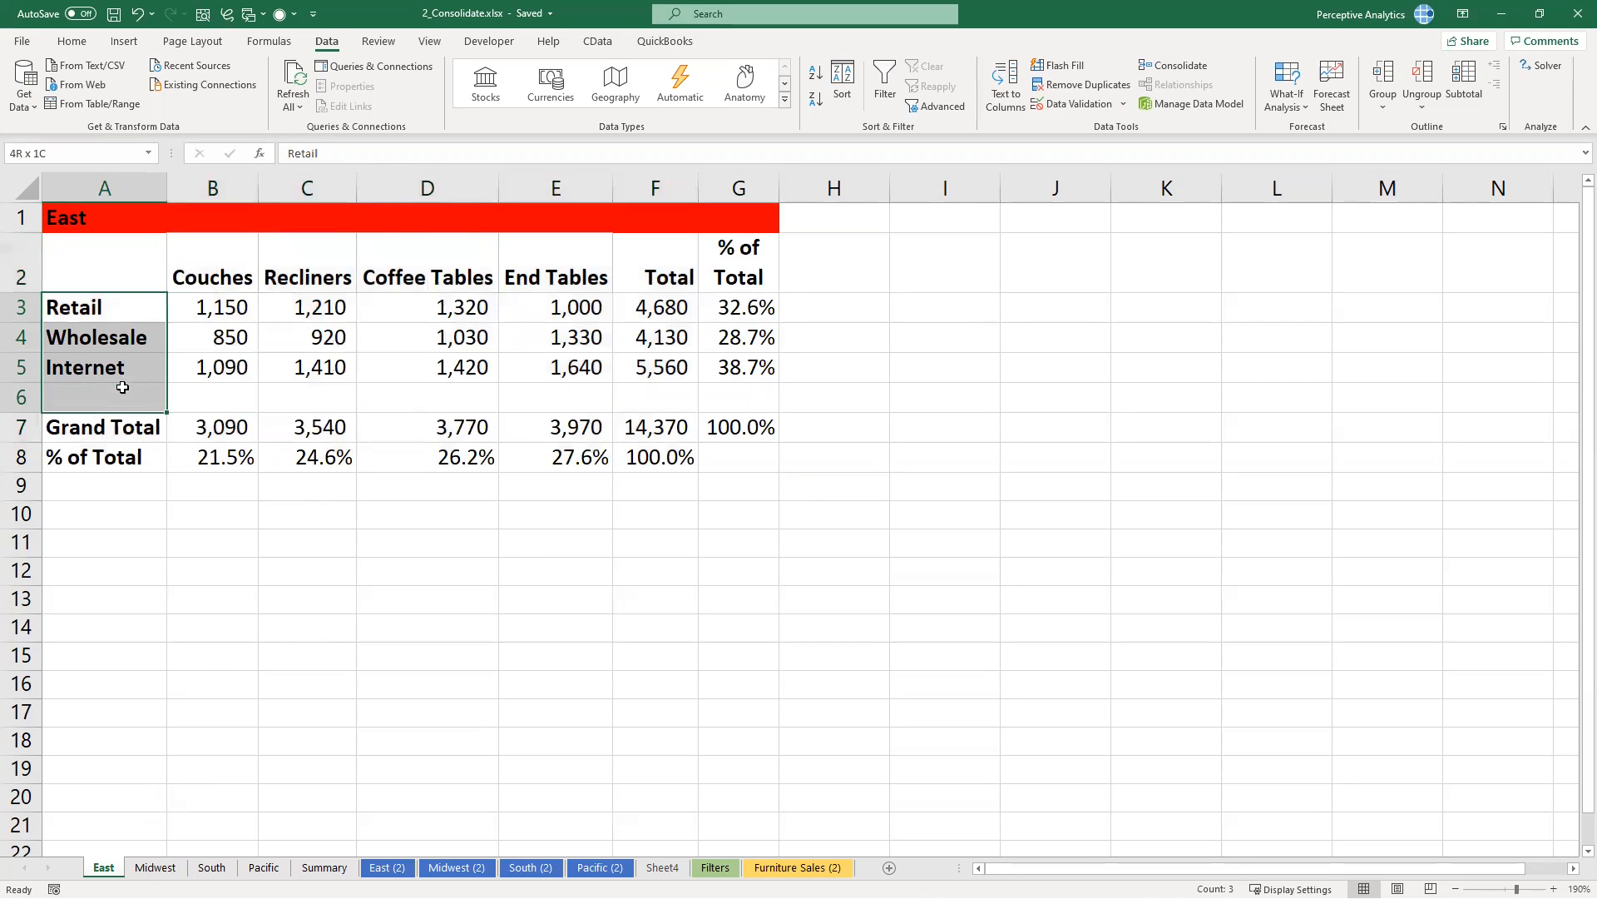
{"action": "left_click_drag", "start_coordinate": [195, 260], "coordinate": [628, 272]}
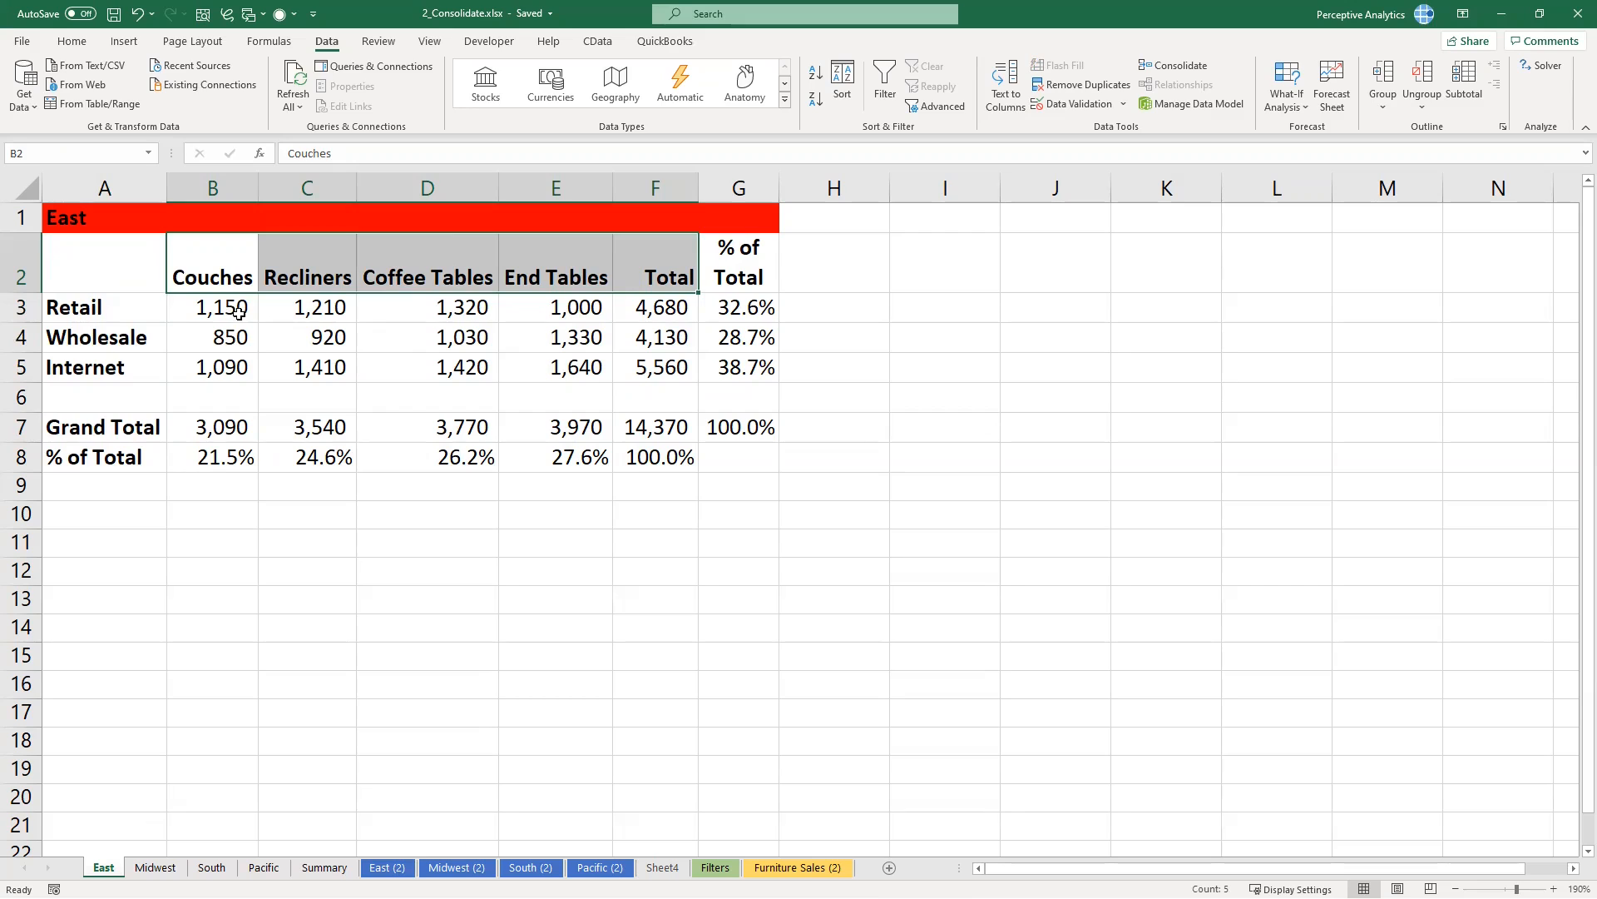
{"action": "left_click", "coordinate": [238, 312]}
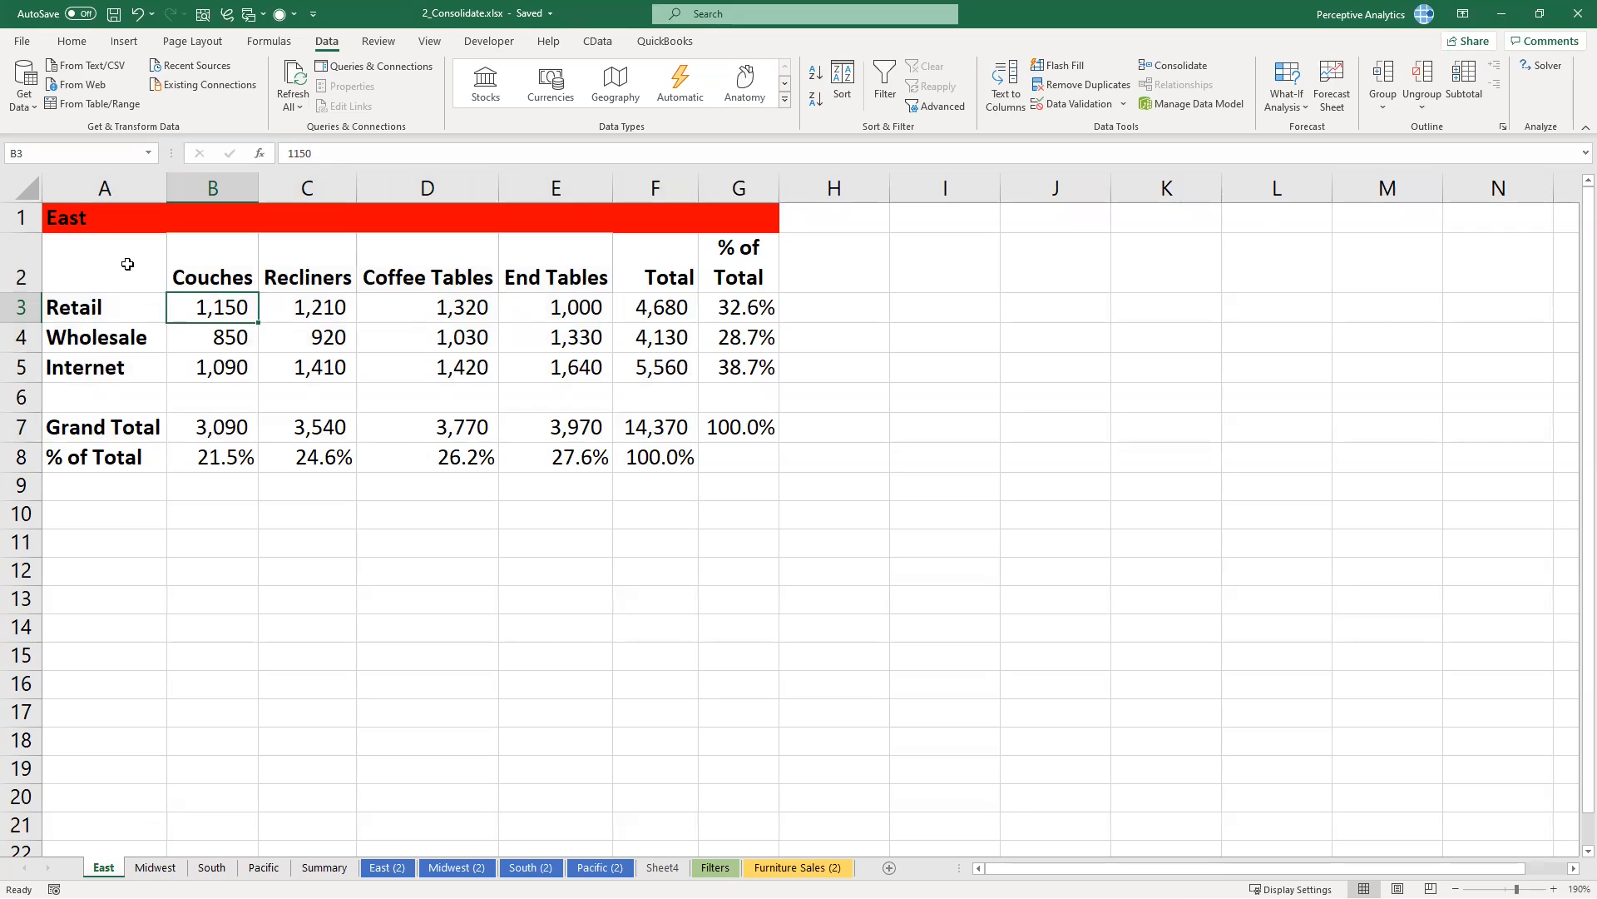
{"action": "left_click_drag", "start_coordinate": [127, 264], "coordinate": [147, 362]}
{"action": "left_click_drag", "start_coordinate": [217, 245], "coordinate": [574, 309]}
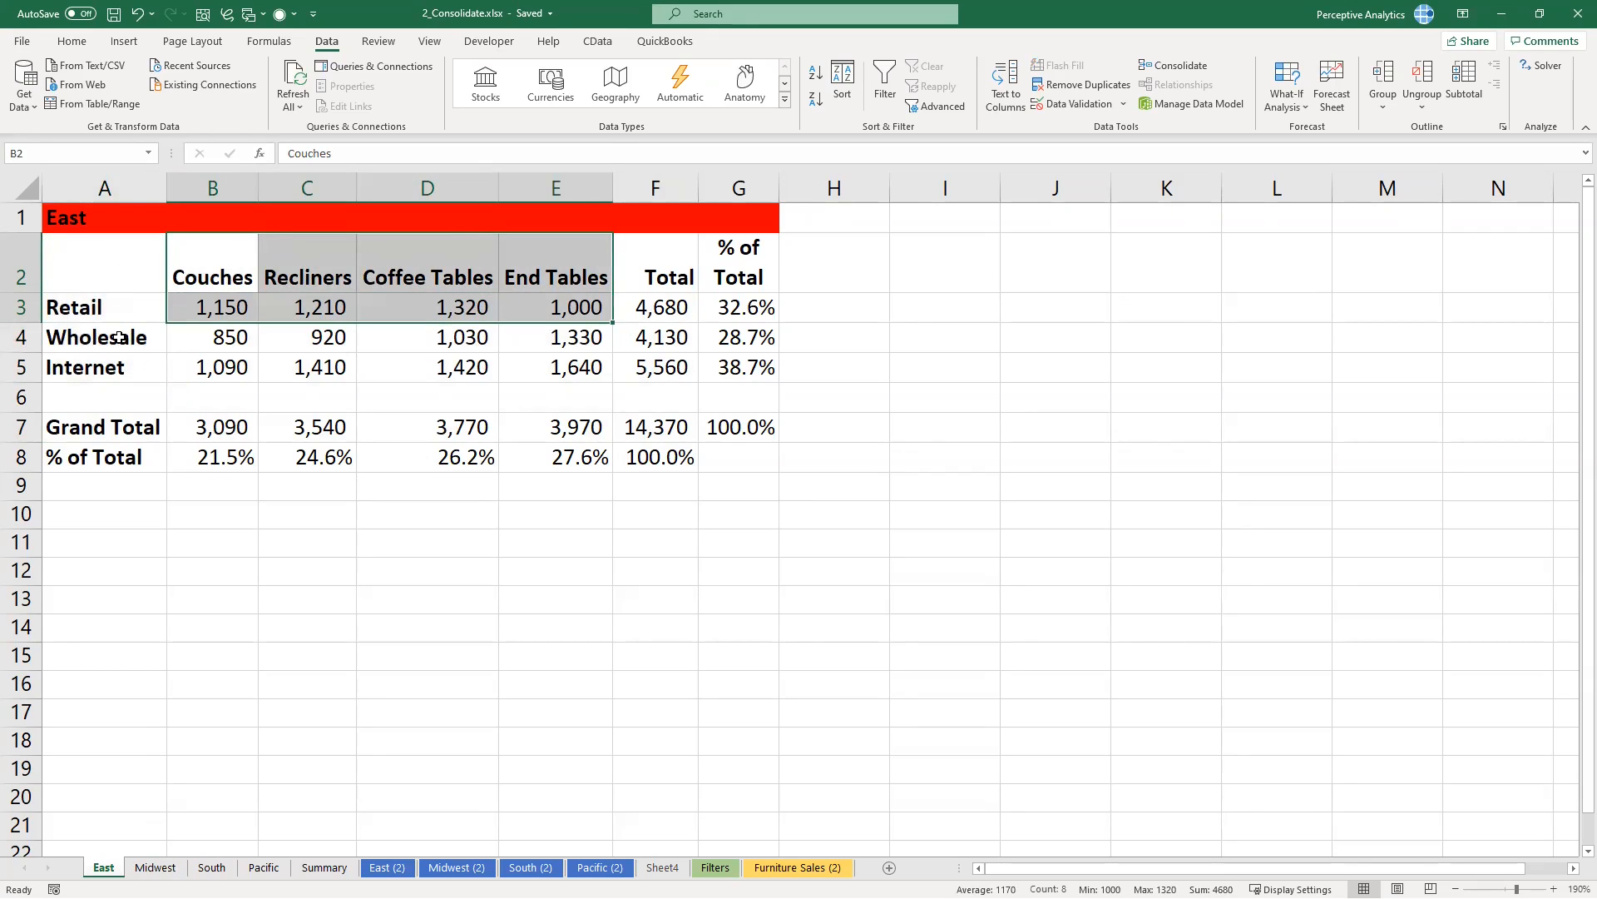
{"action": "left_click", "coordinate": [110, 369]}
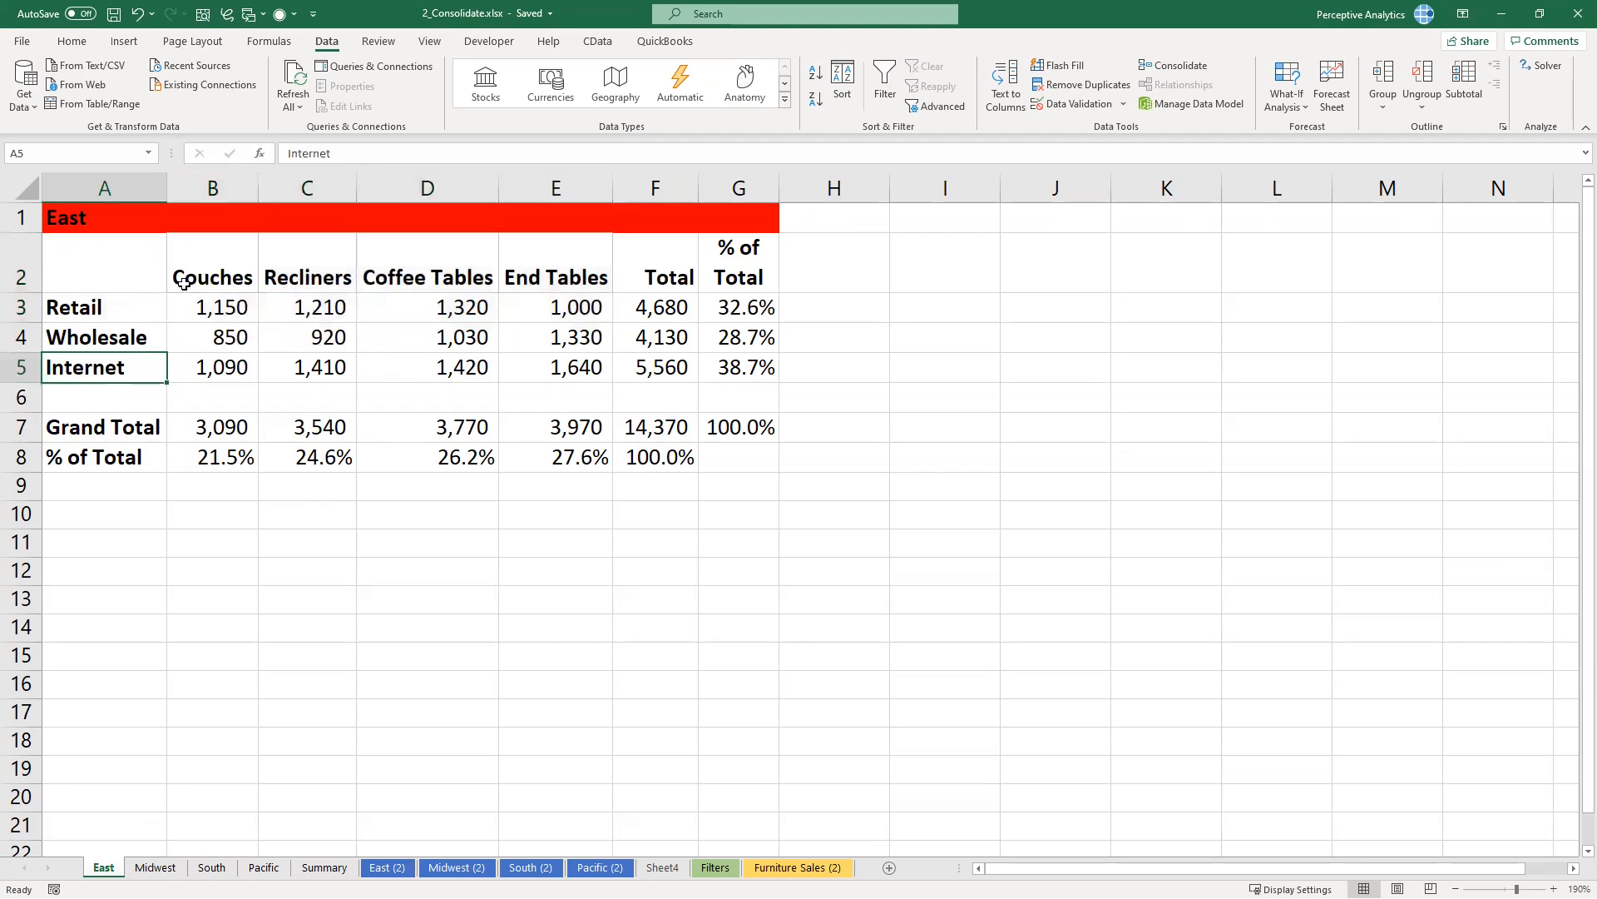
{"action": "left_click", "coordinate": [292, 275]}
{"action": "left_click", "coordinate": [429, 270]}
{"action": "left_click", "coordinate": [576, 281]}
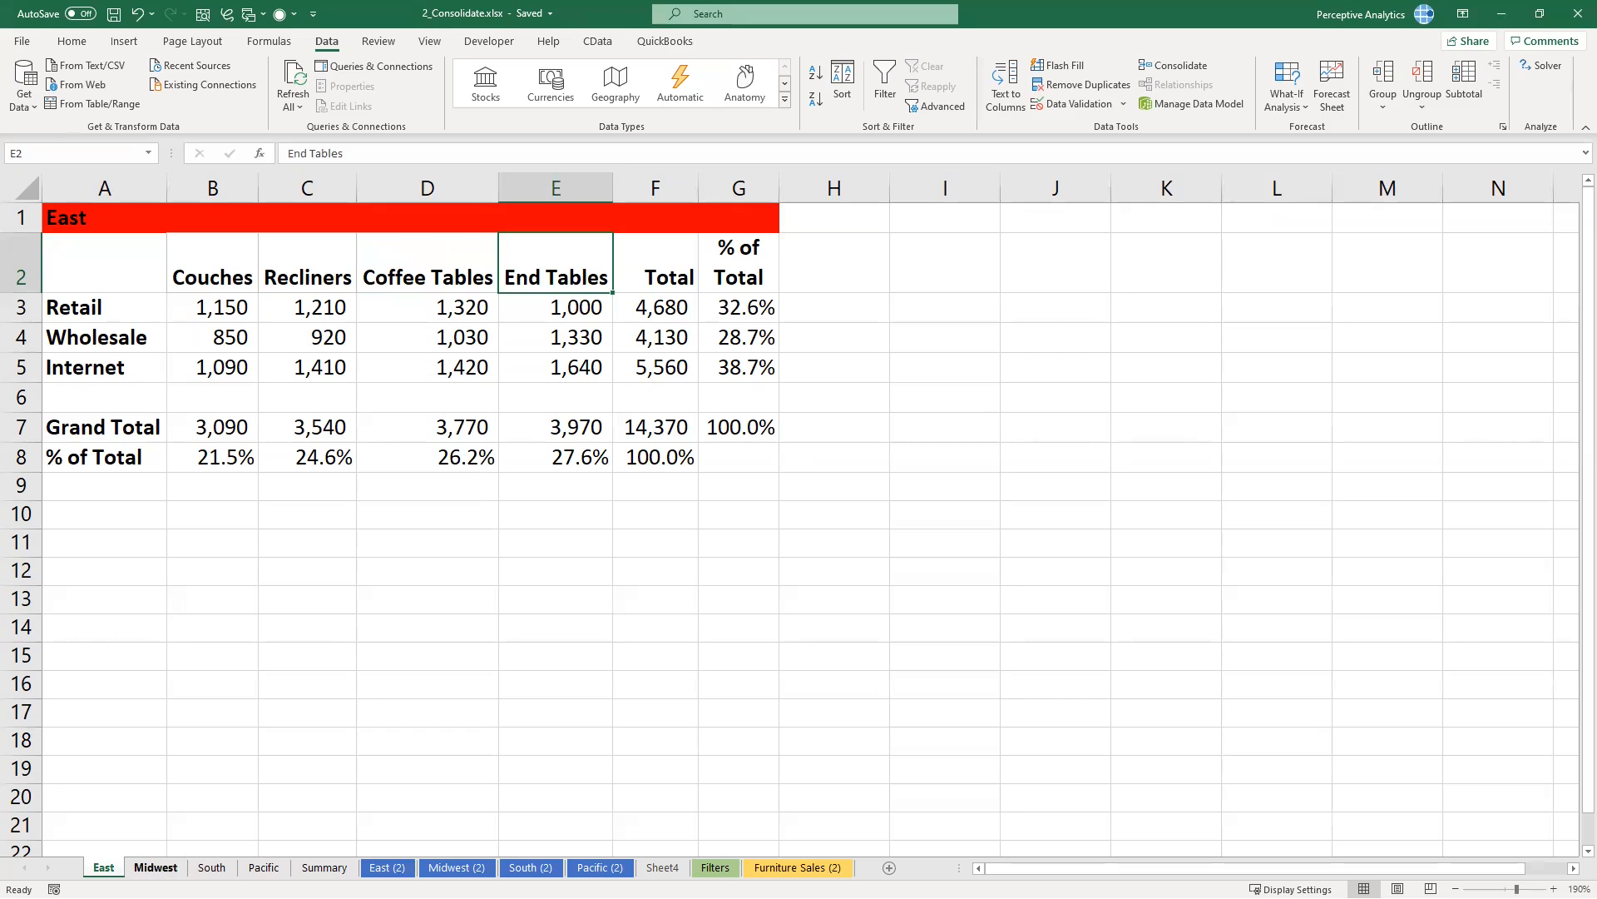
Step: Check that the Midwest, South and Pacific tables share East's cell layout, including the position of Retail Couches in B3
{"action": "left_click", "coordinate": [156, 867]}
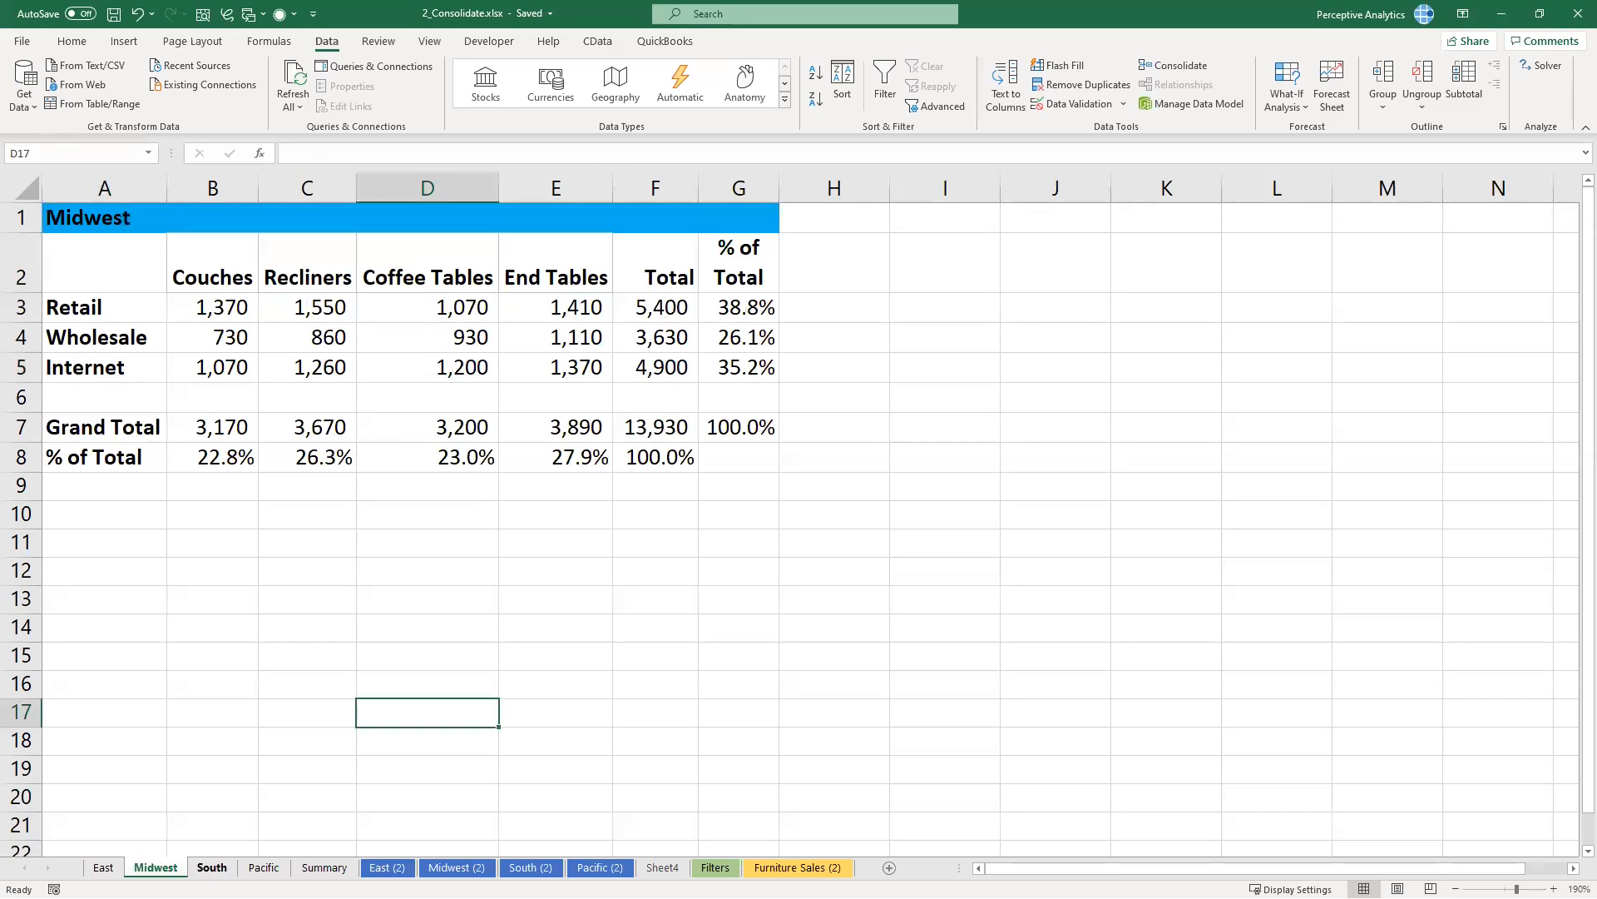
{"action": "left_click", "coordinate": [211, 867]}
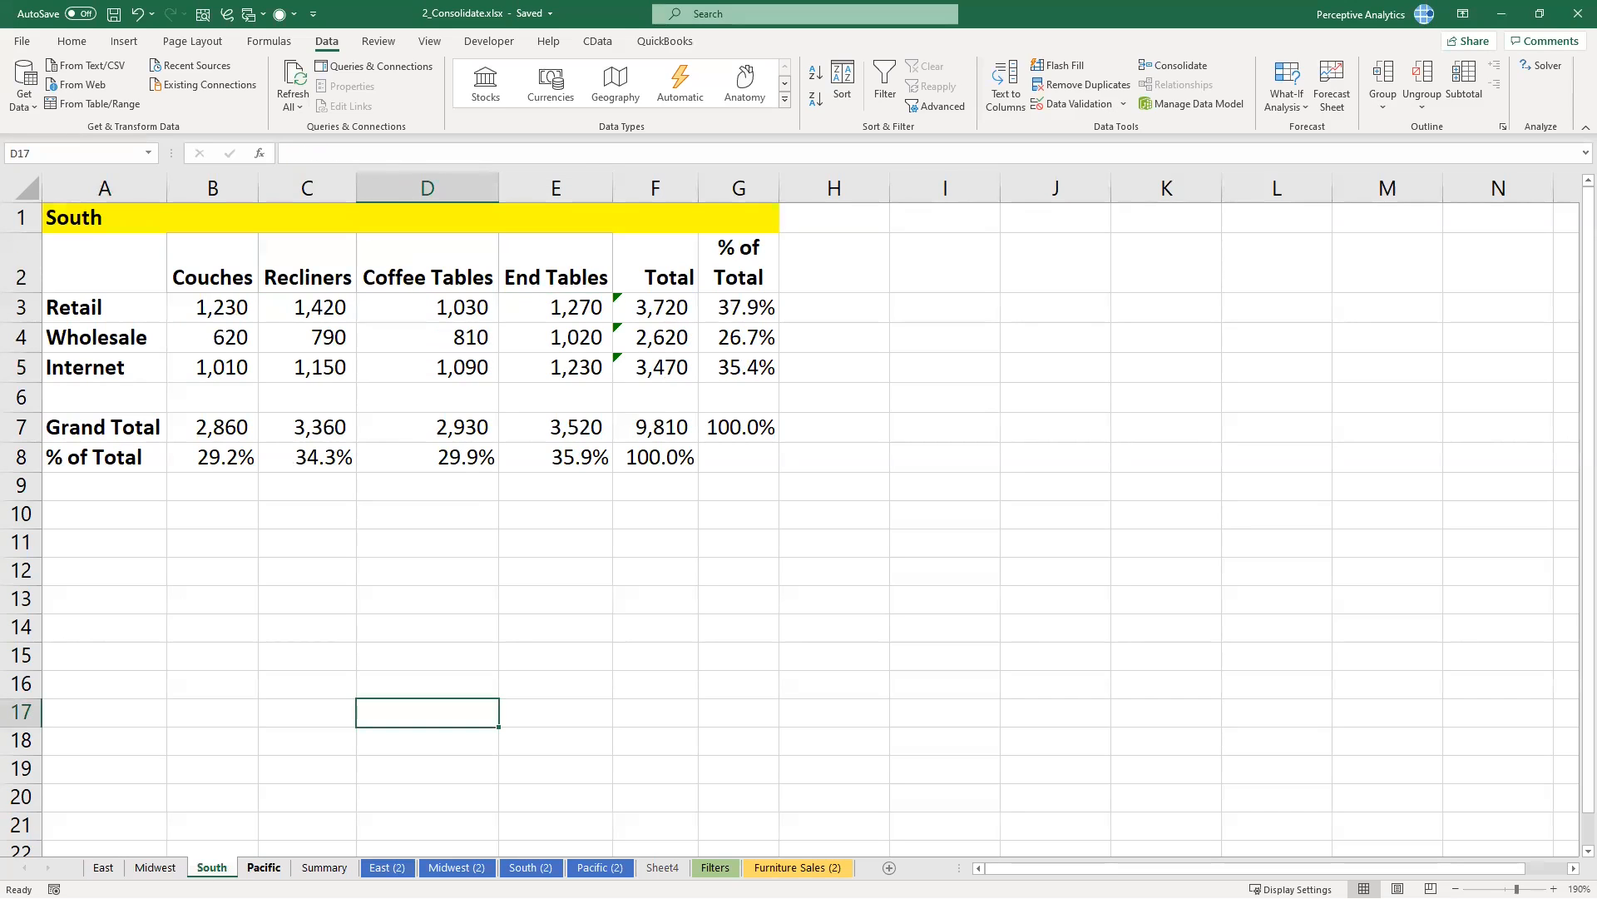
{"action": "left_click", "coordinate": [264, 867]}
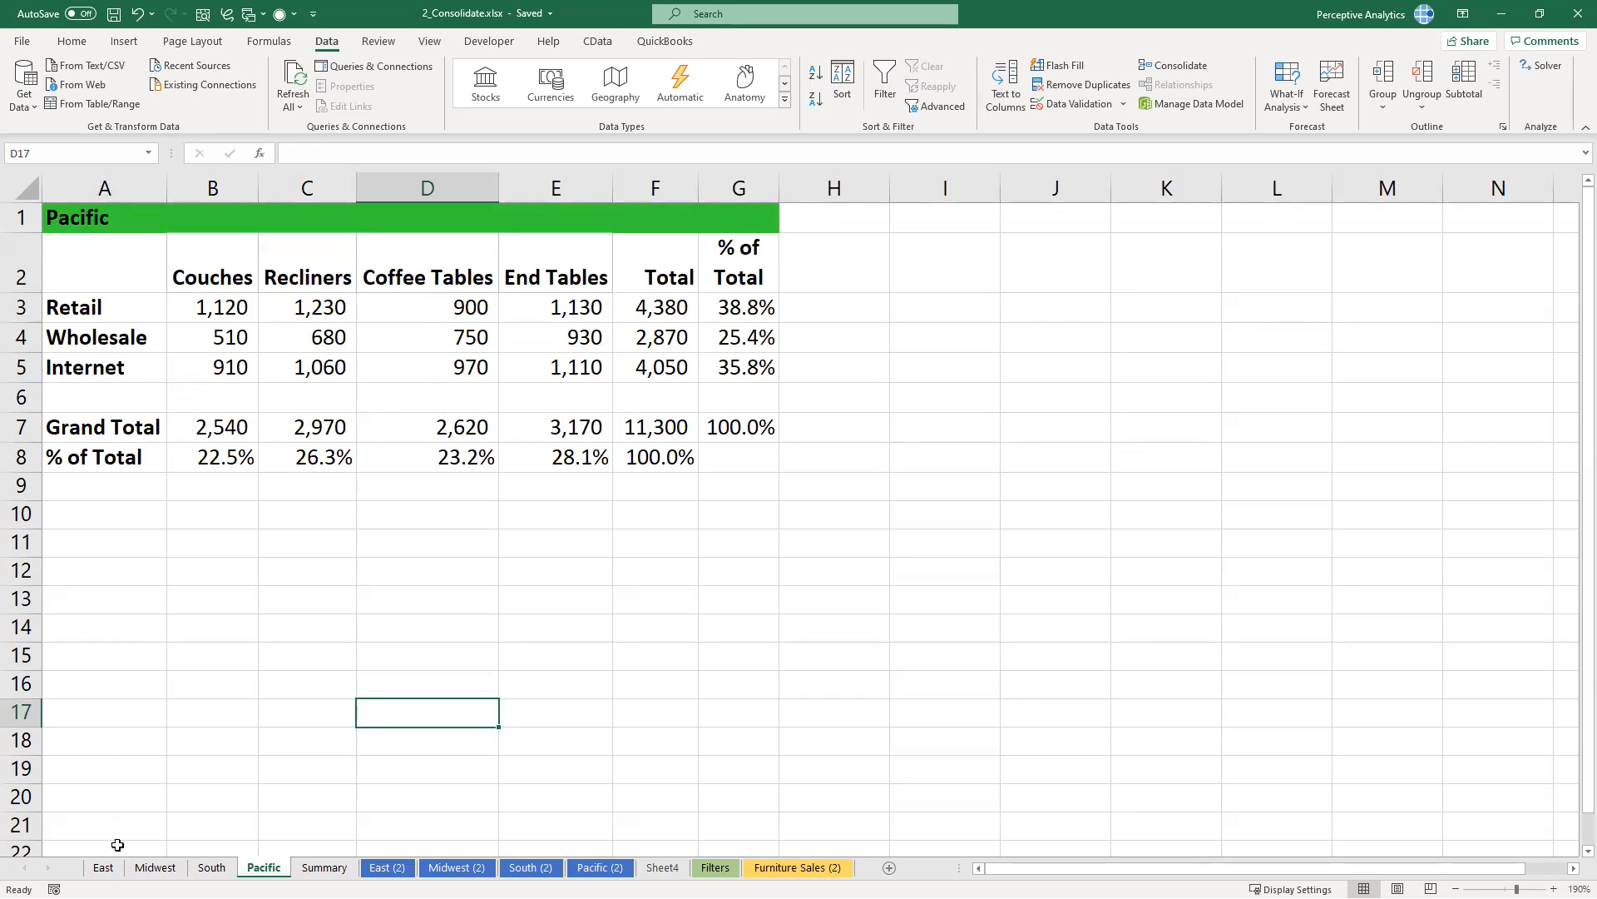
{"action": "left_click", "coordinate": [103, 867]}
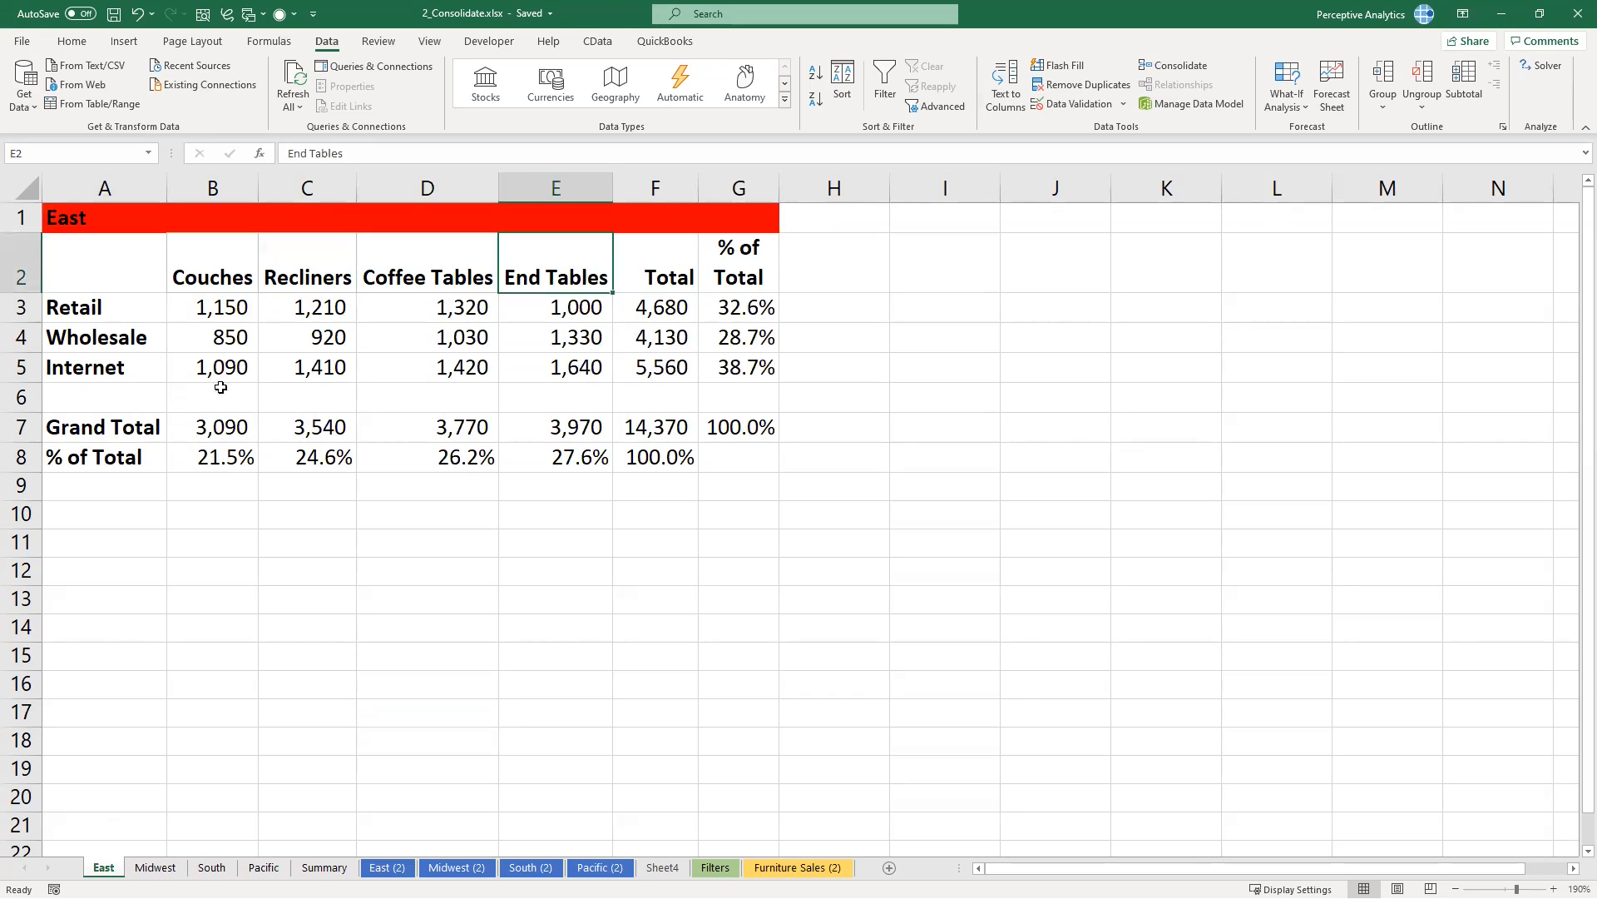
{"action": "left_click", "coordinate": [237, 307]}
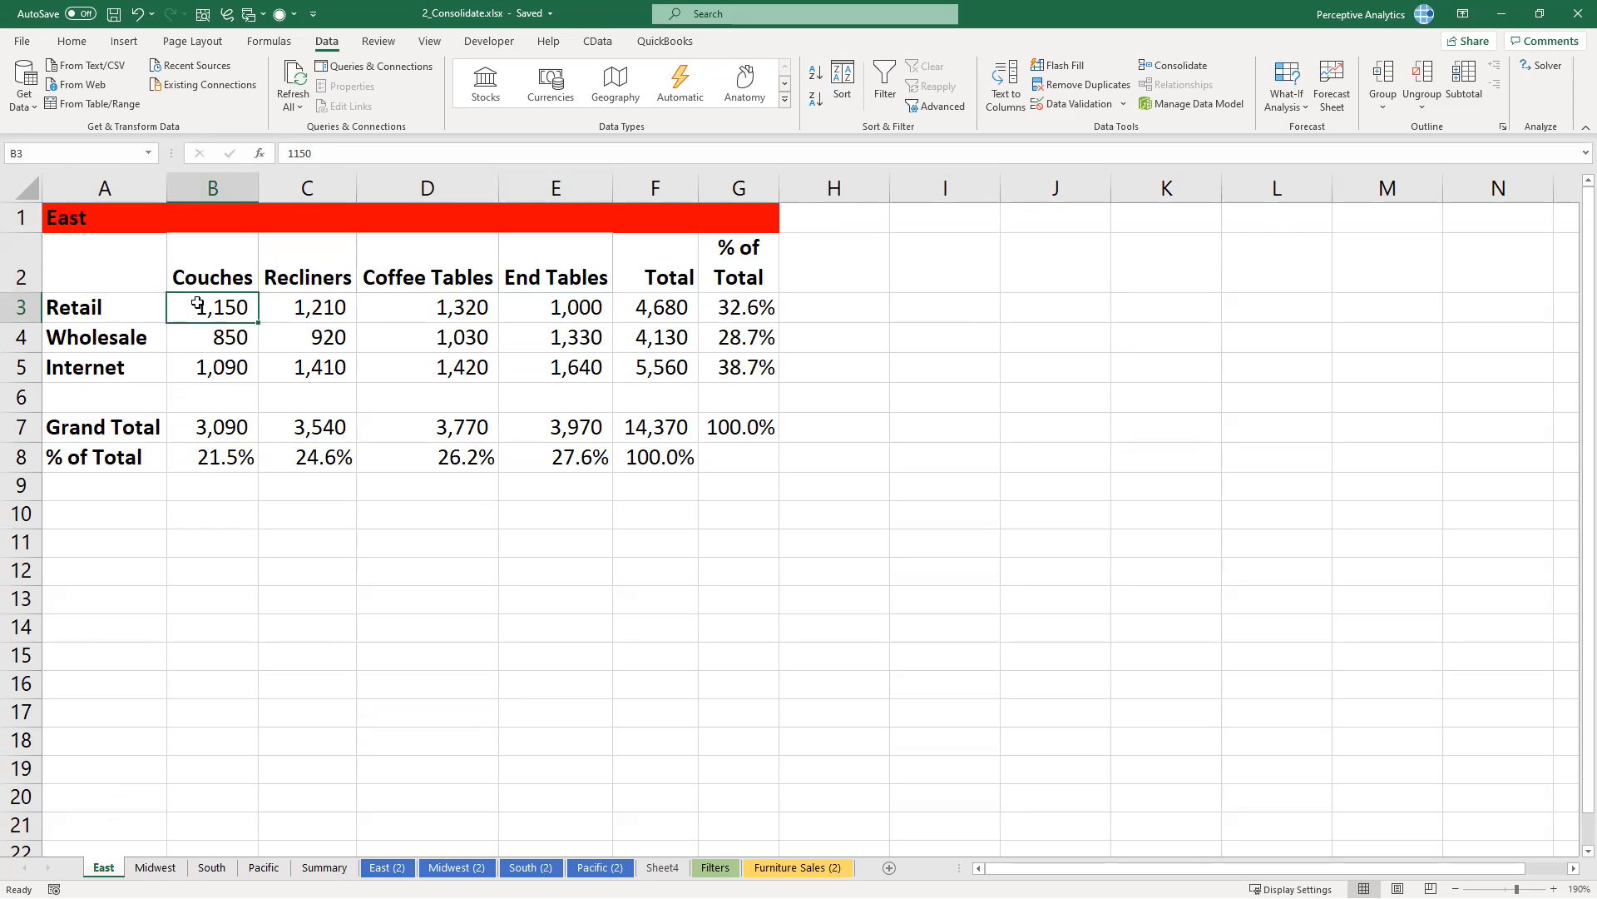
{"action": "left_click", "coordinate": [126, 307]}
{"action": "left_click", "coordinate": [234, 286], "text": "ctrl"}
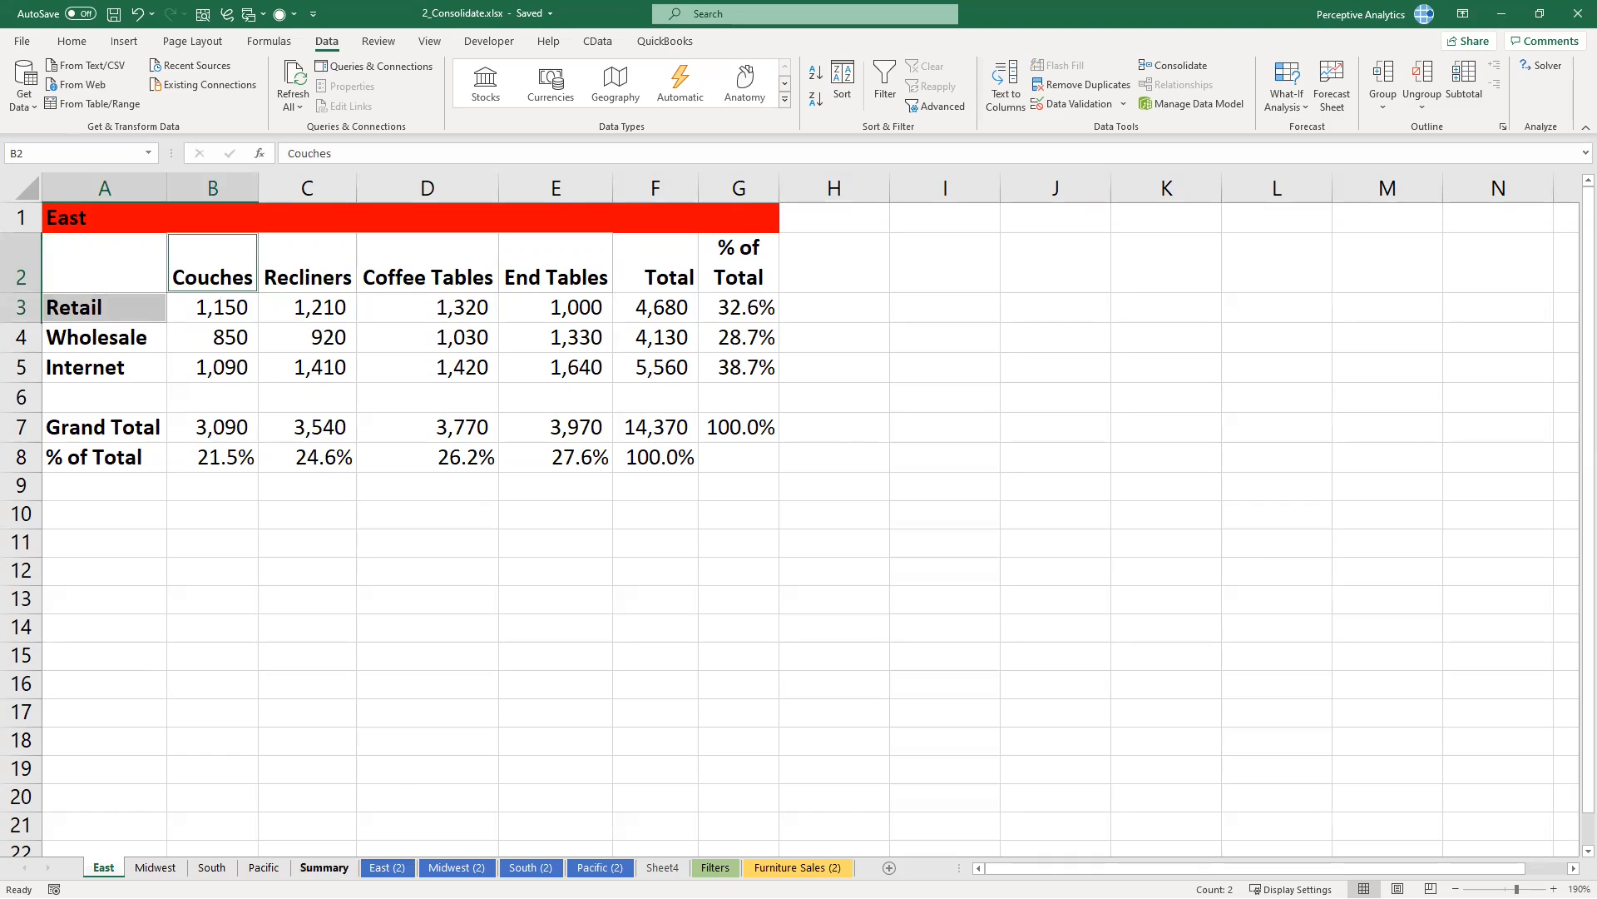
{"action": "left_click_drag", "start_coordinate": [121, 278], "coordinate": [677, 399]}
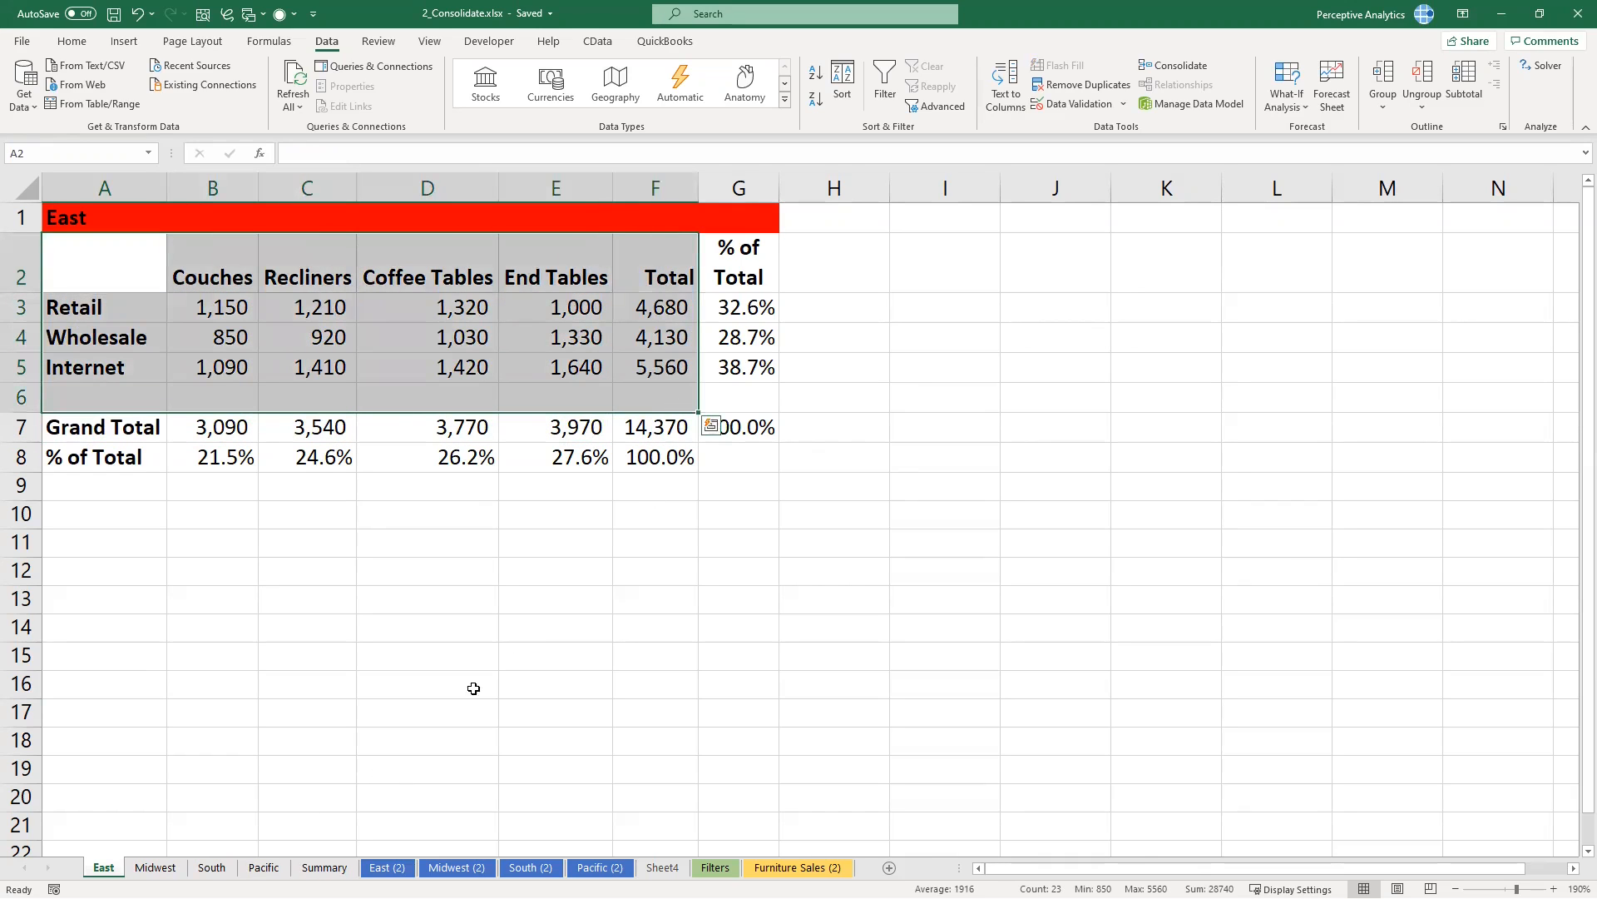
{"action": "left_click", "coordinate": [234, 376]}
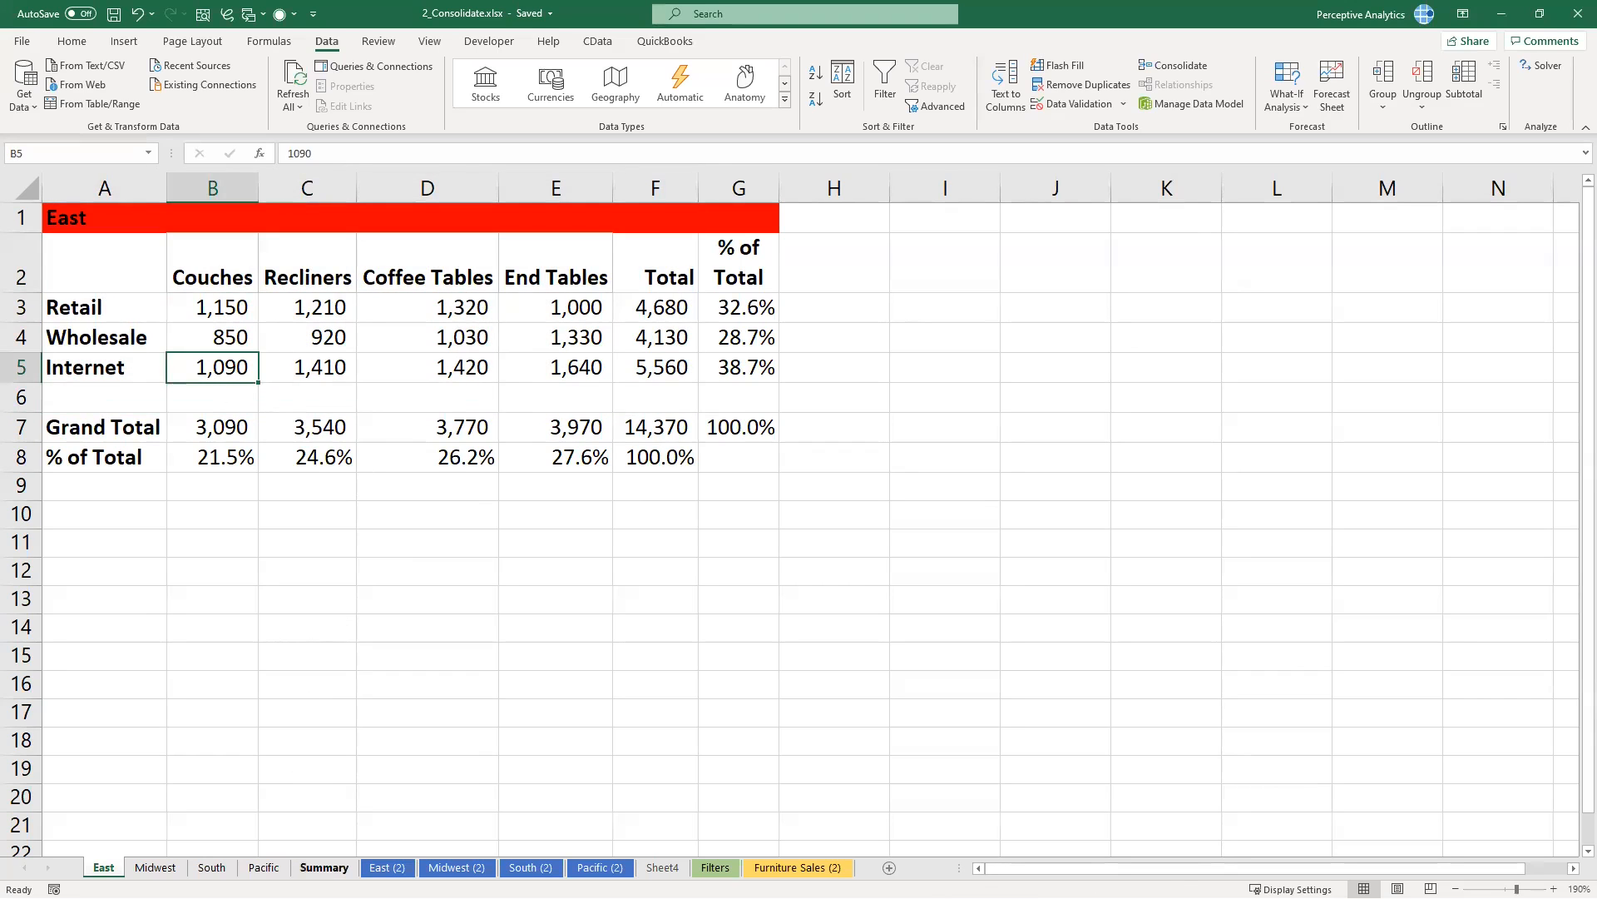
Step: In cell B3 of the Summary sheet, enter the formula =East!B3+Midwest!B3+South!B3+Pacific!B3 to add Retail Couches across regions
{"action": "left_click", "coordinate": [323, 867]}
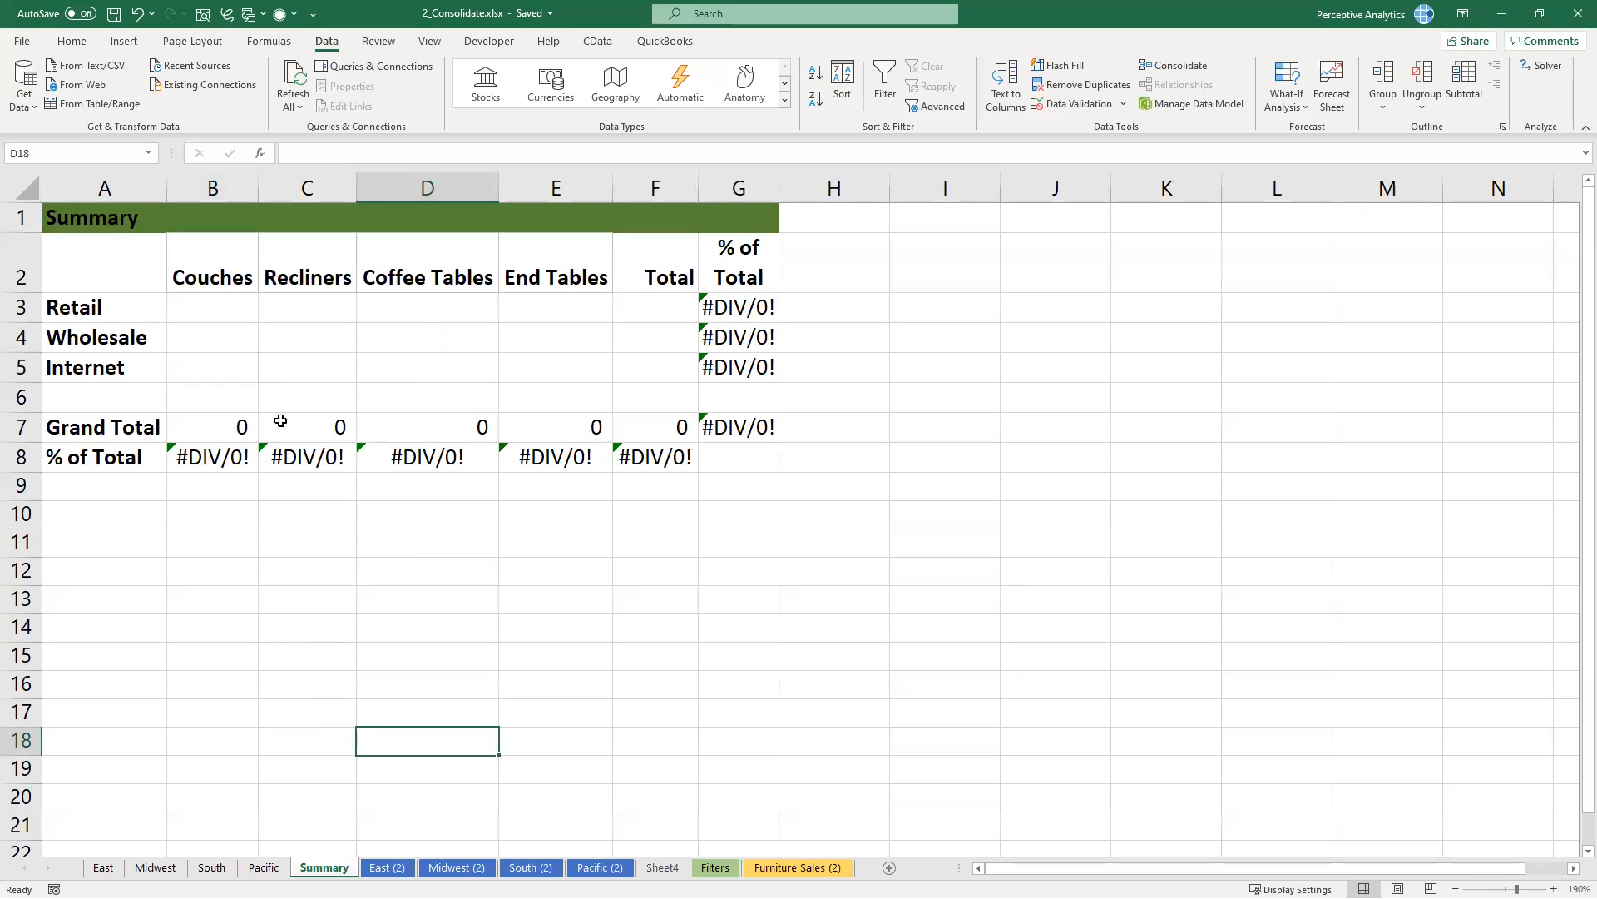
{"action": "left_click", "coordinate": [235, 320]}
{"action": "double_click", "coordinate": [235, 314]}
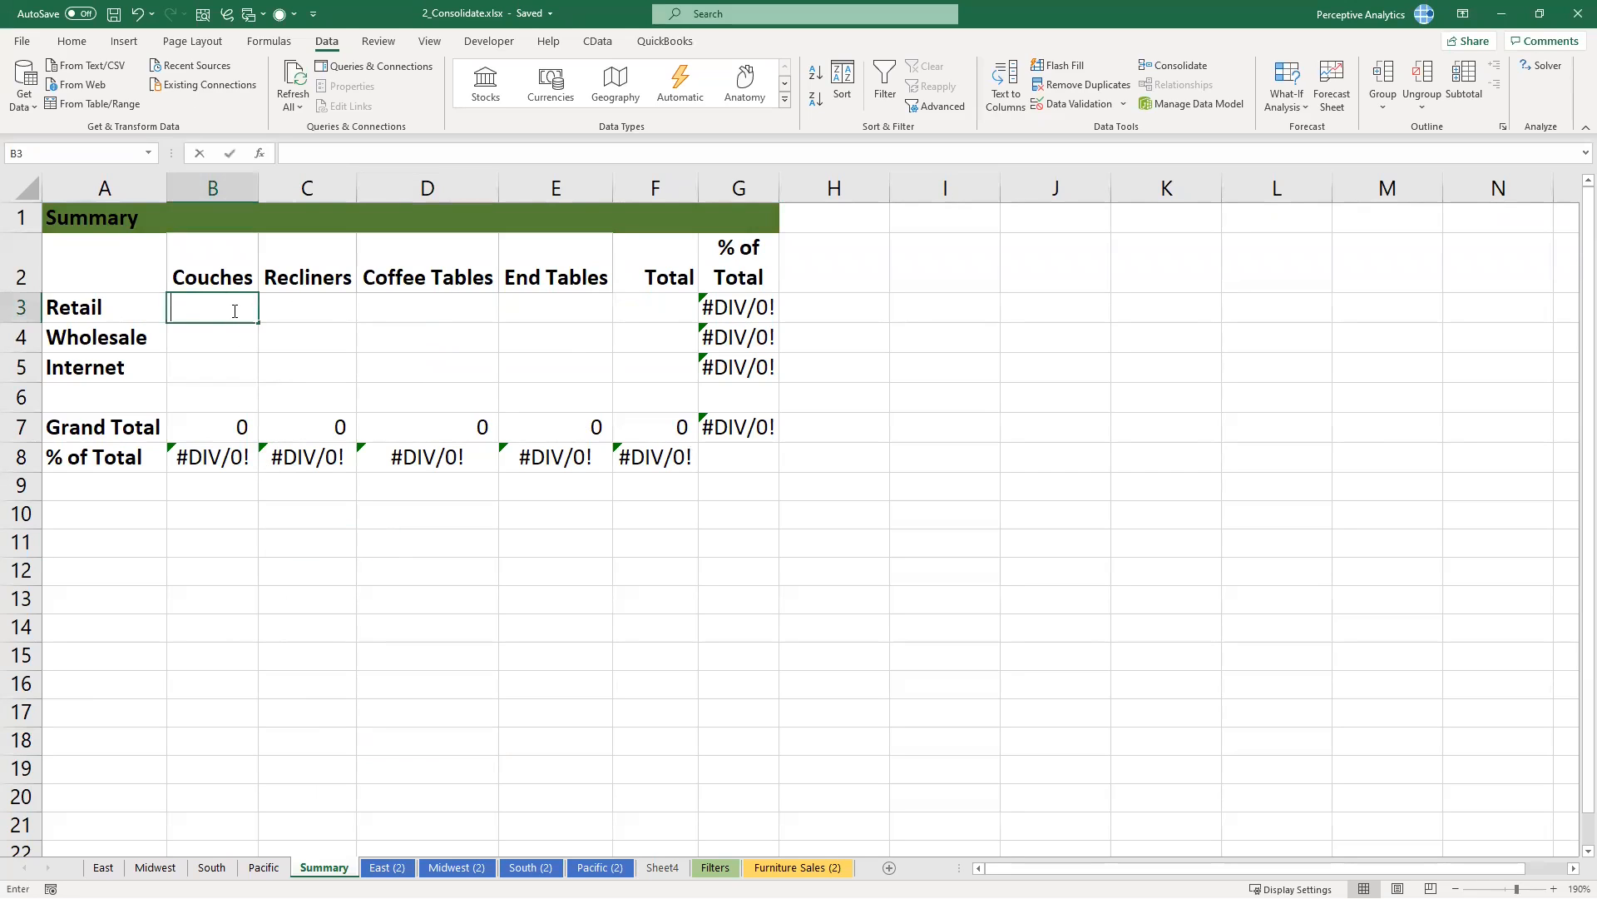
{"action": "type", "text": "="}
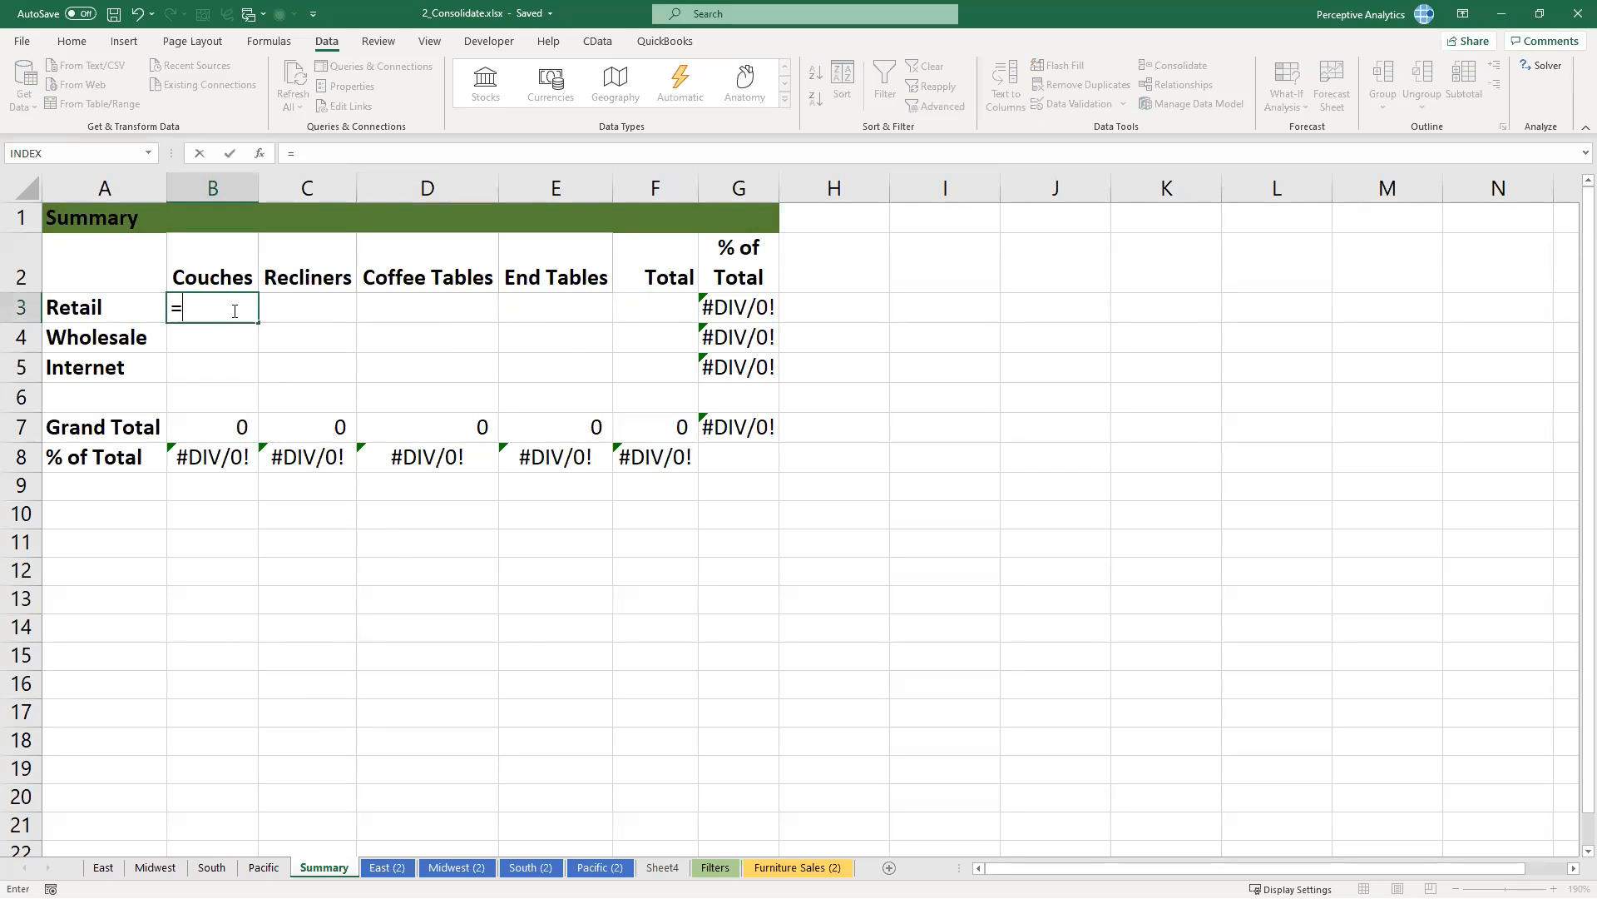
{"action": "left_click", "coordinate": [103, 867]}
{"action": "left_click", "coordinate": [222, 315]}
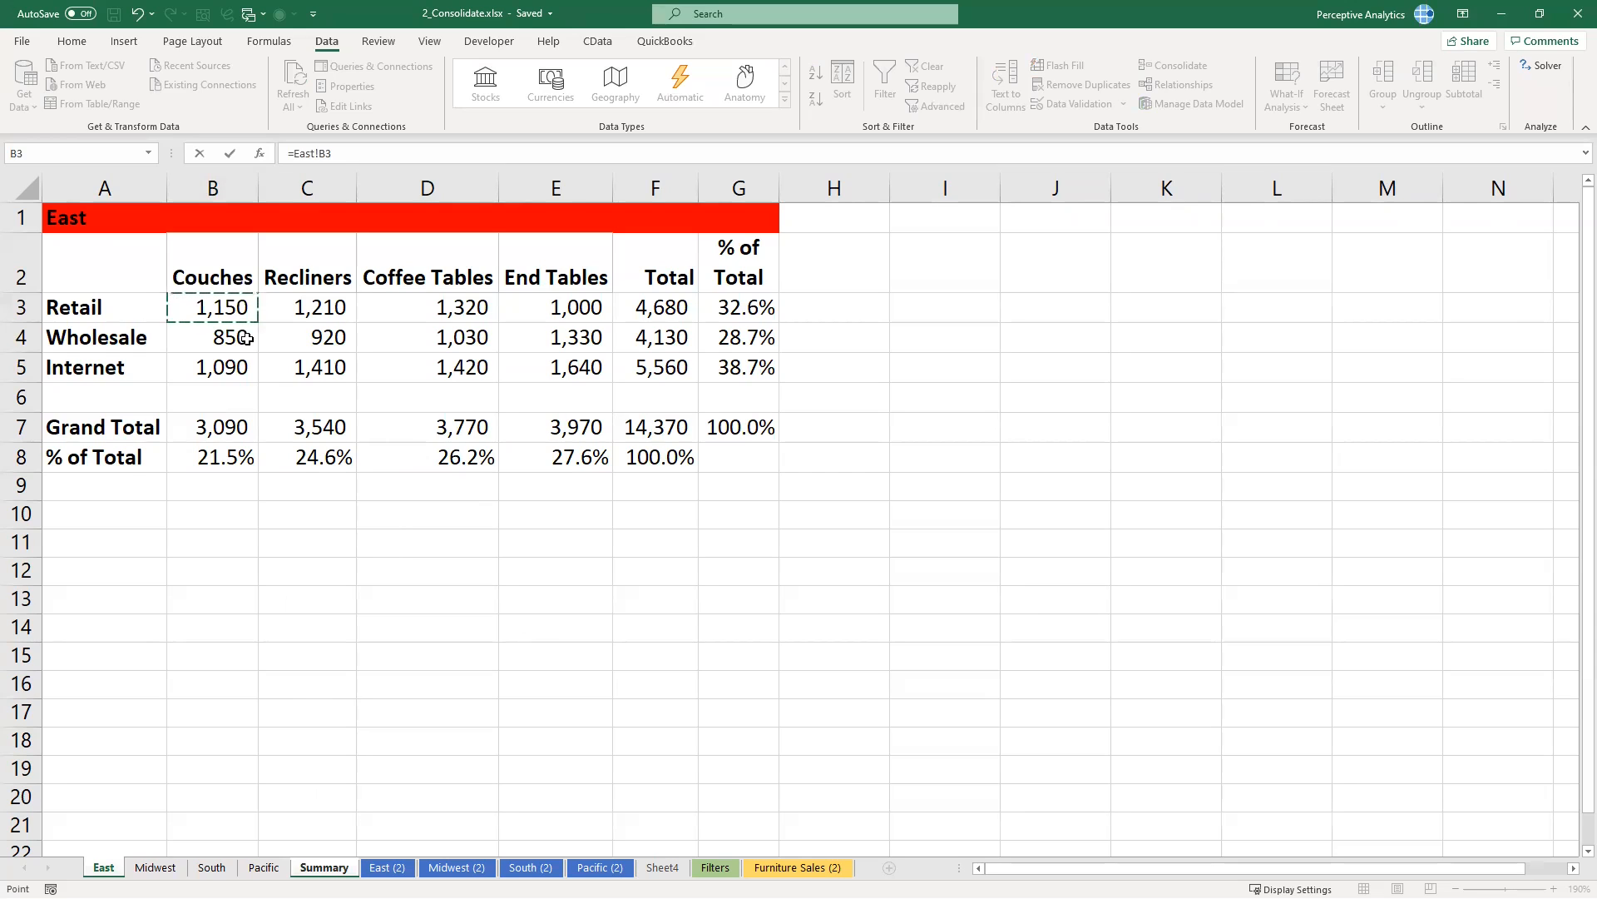
{"action": "type", "text": "+"}
{"action": "left_click", "coordinate": [159, 867]}
{"action": "left_click", "coordinate": [221, 312]}
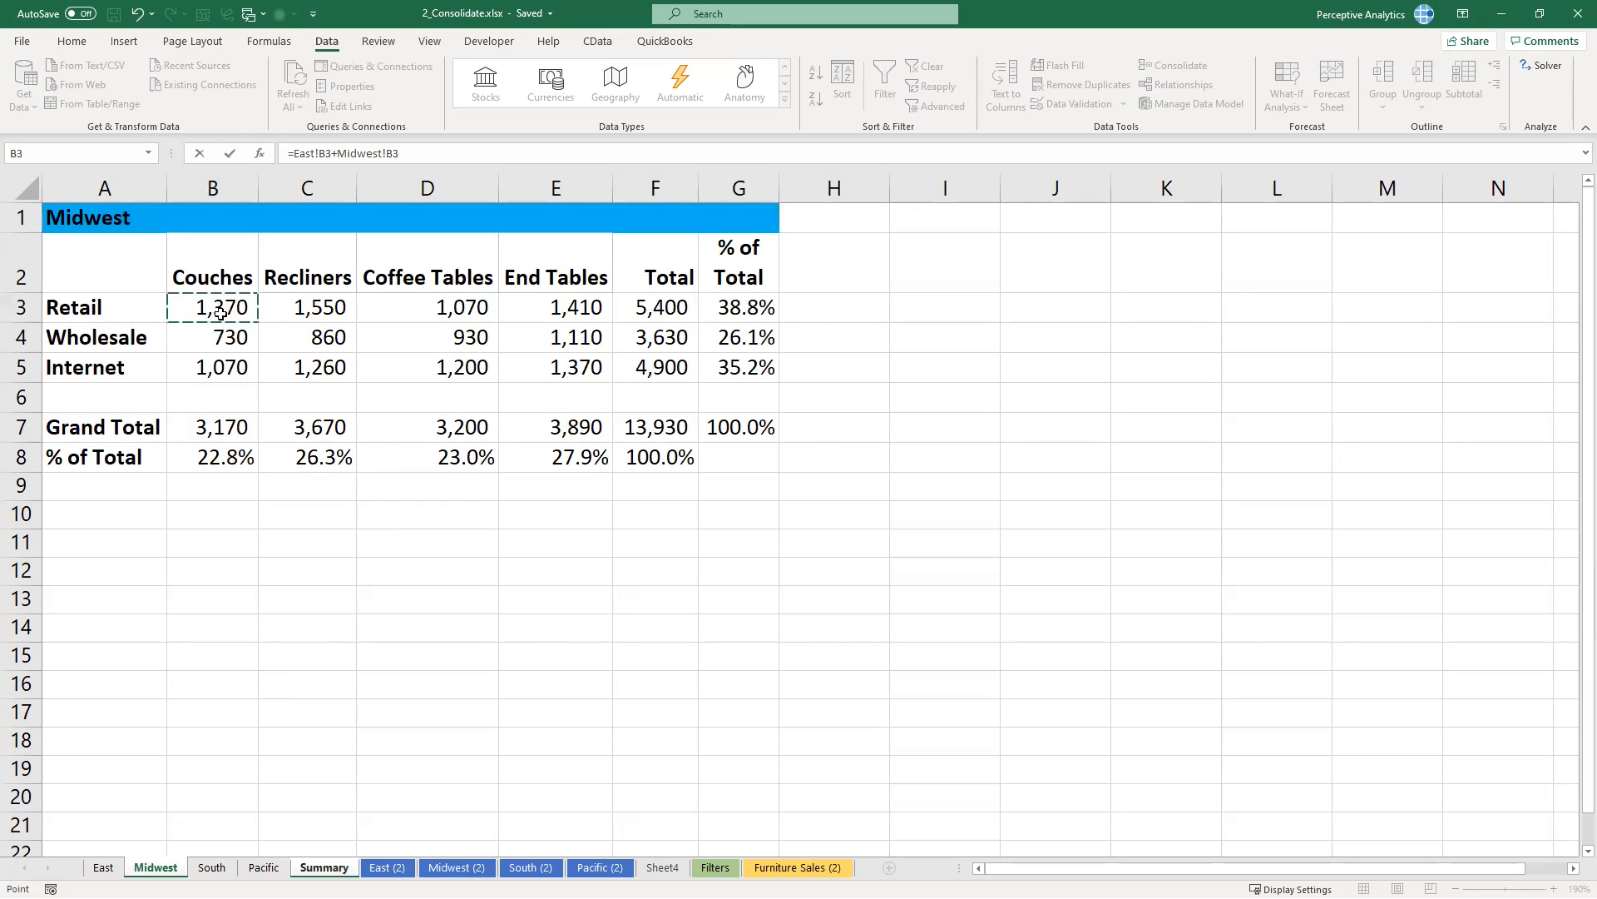
{"action": "type", "text": "+"}
{"action": "left_click", "coordinate": [211, 867]}
{"action": "left_click", "coordinate": [210, 308]}
{"action": "type", "text": "+South!B3+"}
{"action": "left_click", "coordinate": [263, 867]}
{"action": "left_click", "coordinate": [206, 306]}
{"action": "type", "text": "+Pacific!B3"}
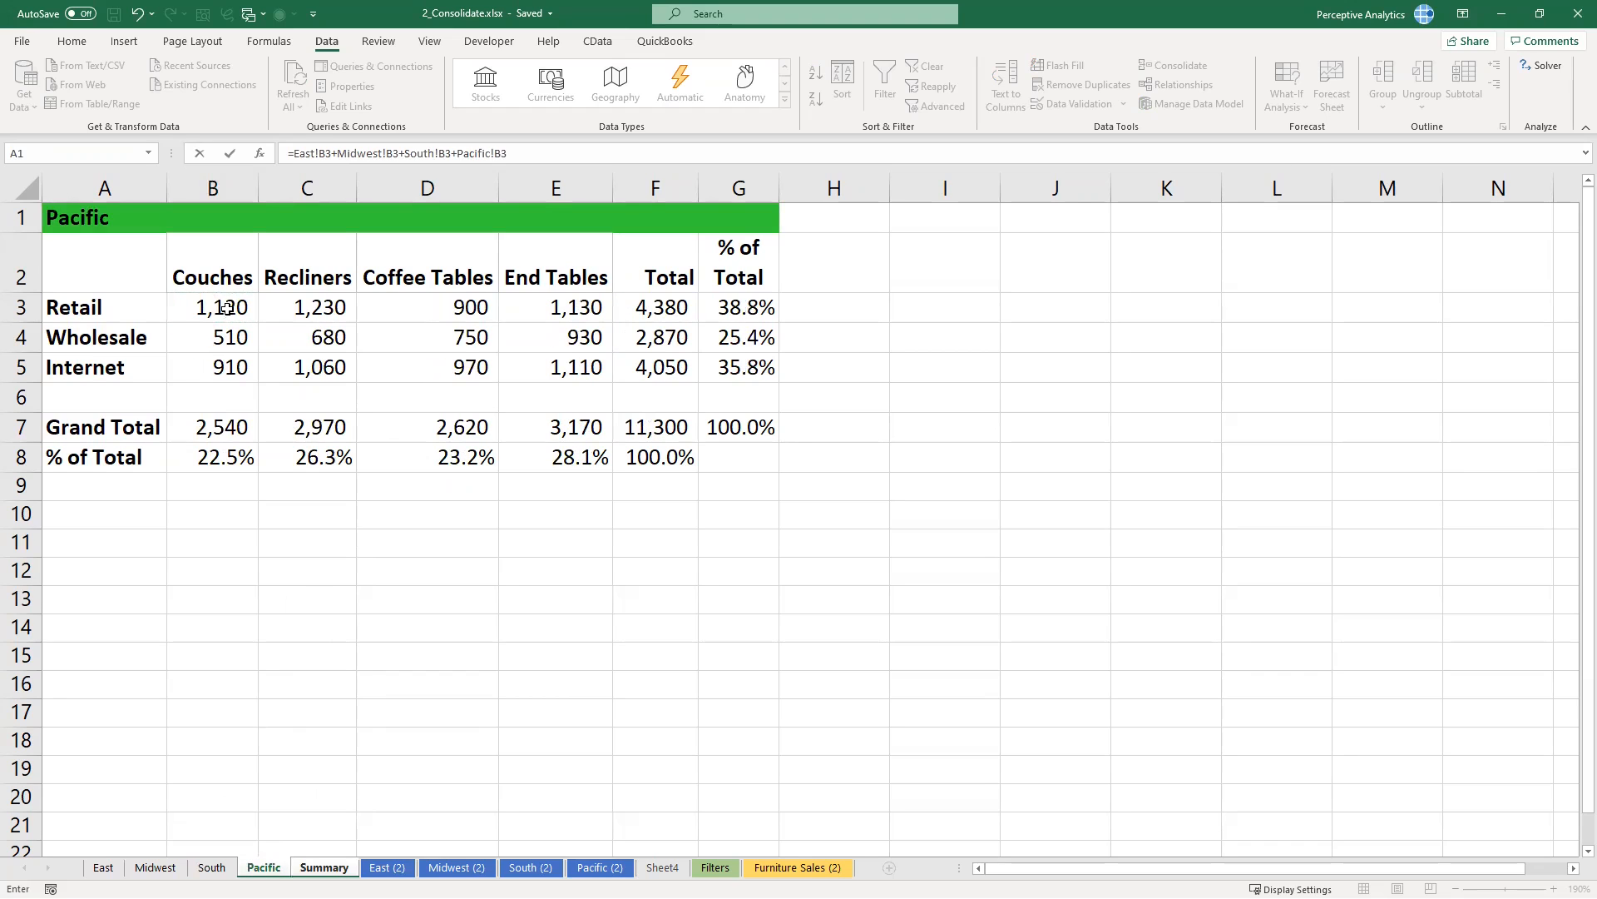
{"action": "key", "text": "Return"}
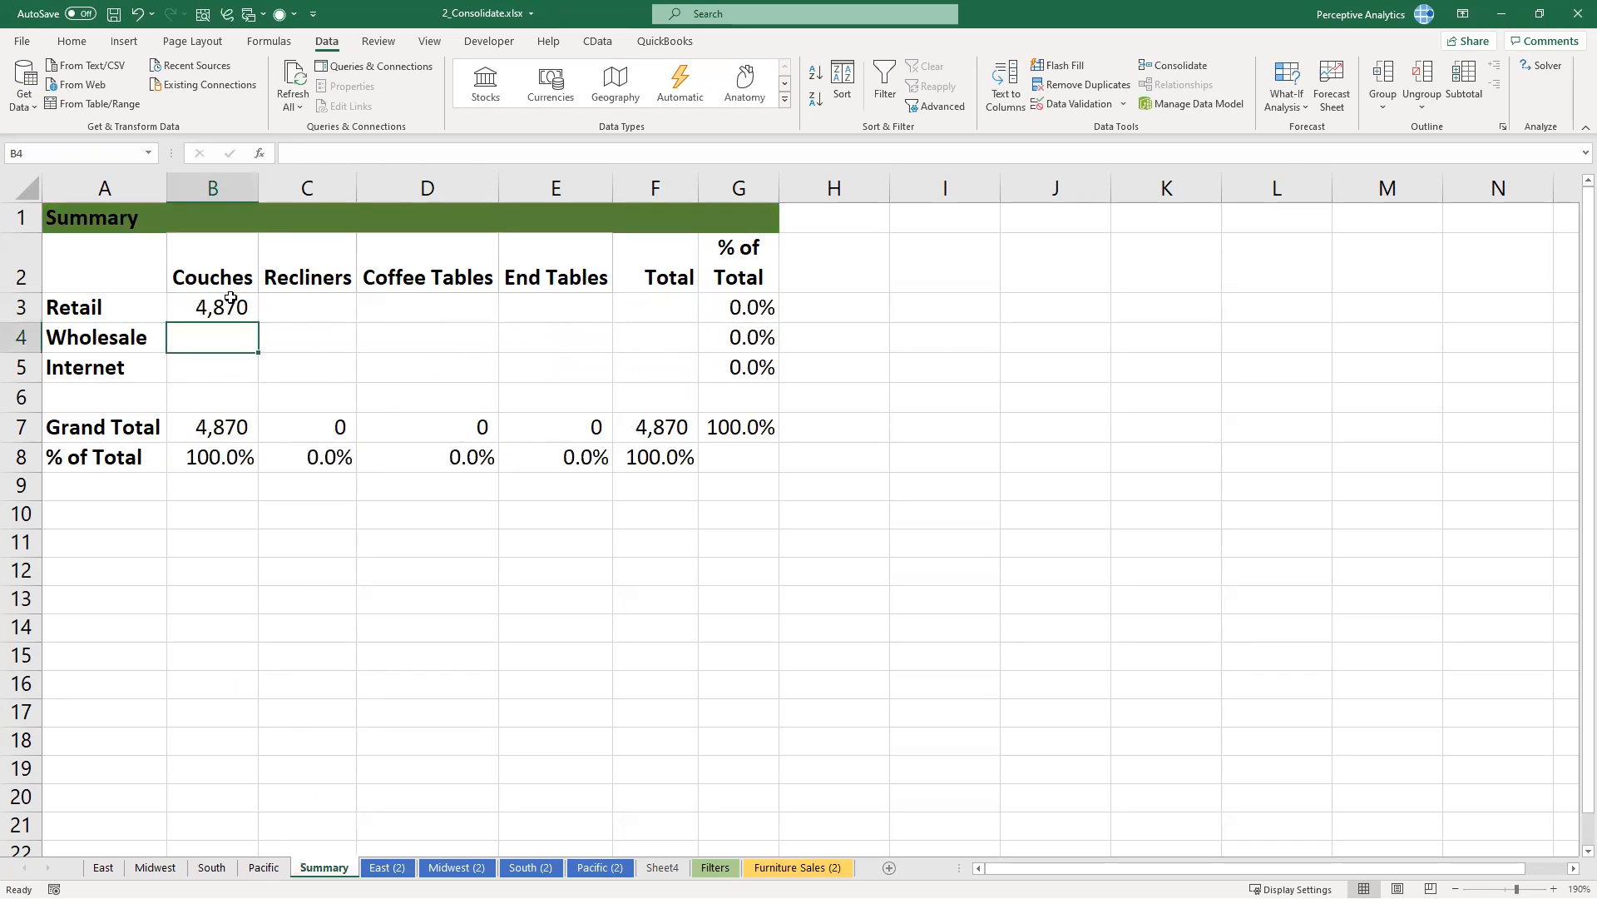
Step: Fill the B3 formula across the Retail, Wholesale and Internet rows through the Total column, covering B3:F5
{"action": "left_click", "coordinate": [227, 305]}
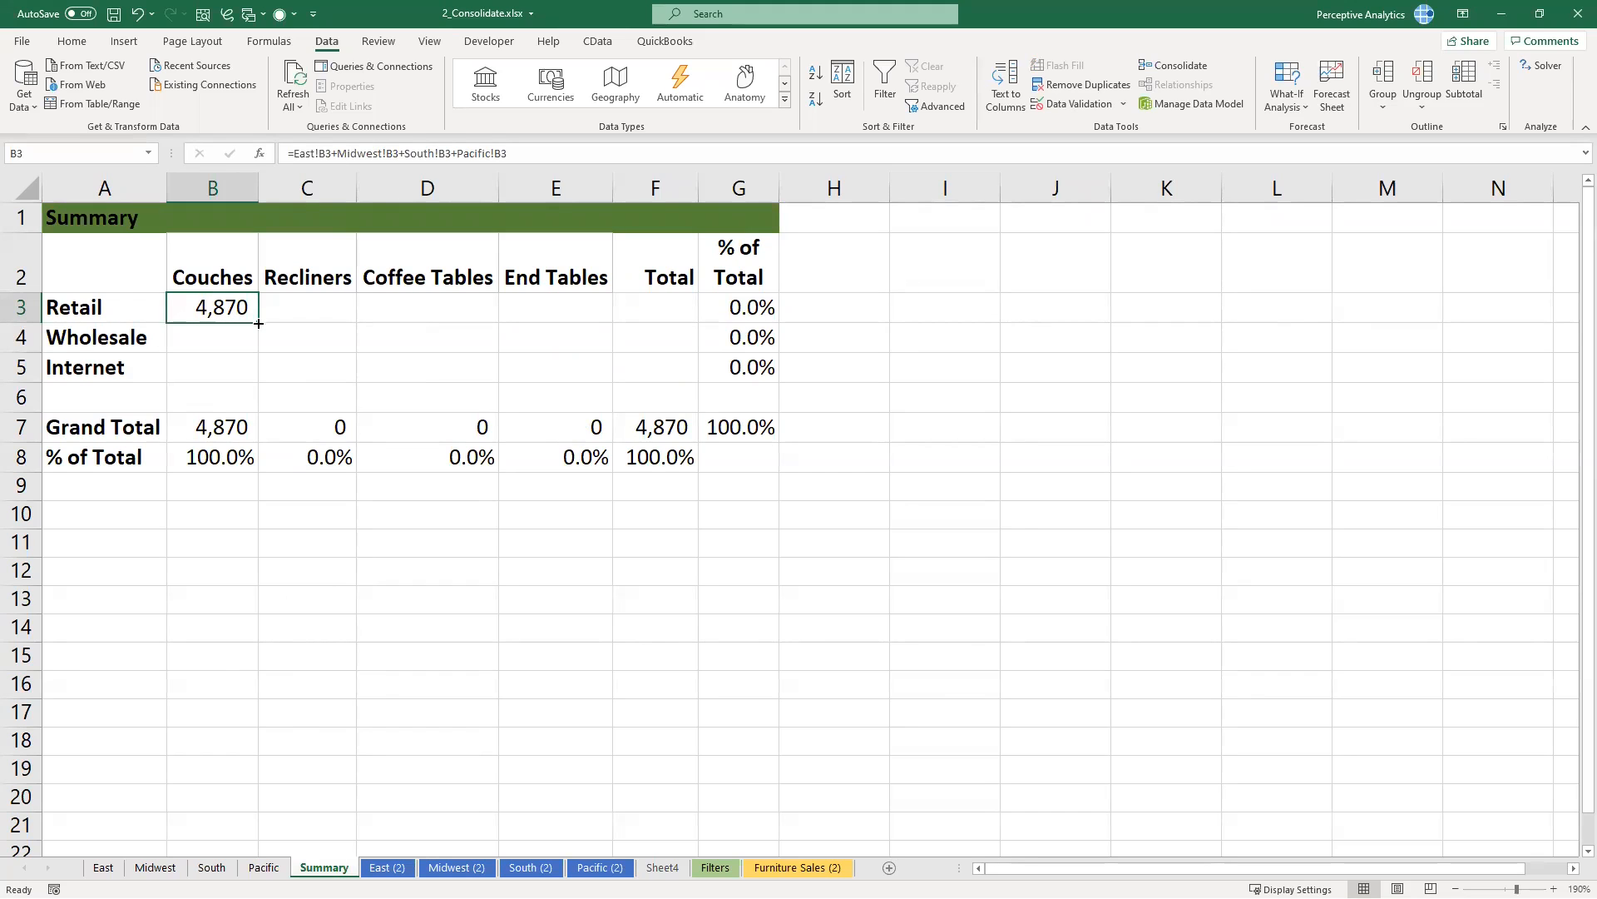
{"action": "left_click_drag", "start_coordinate": [257, 321], "coordinate": [691, 378]}
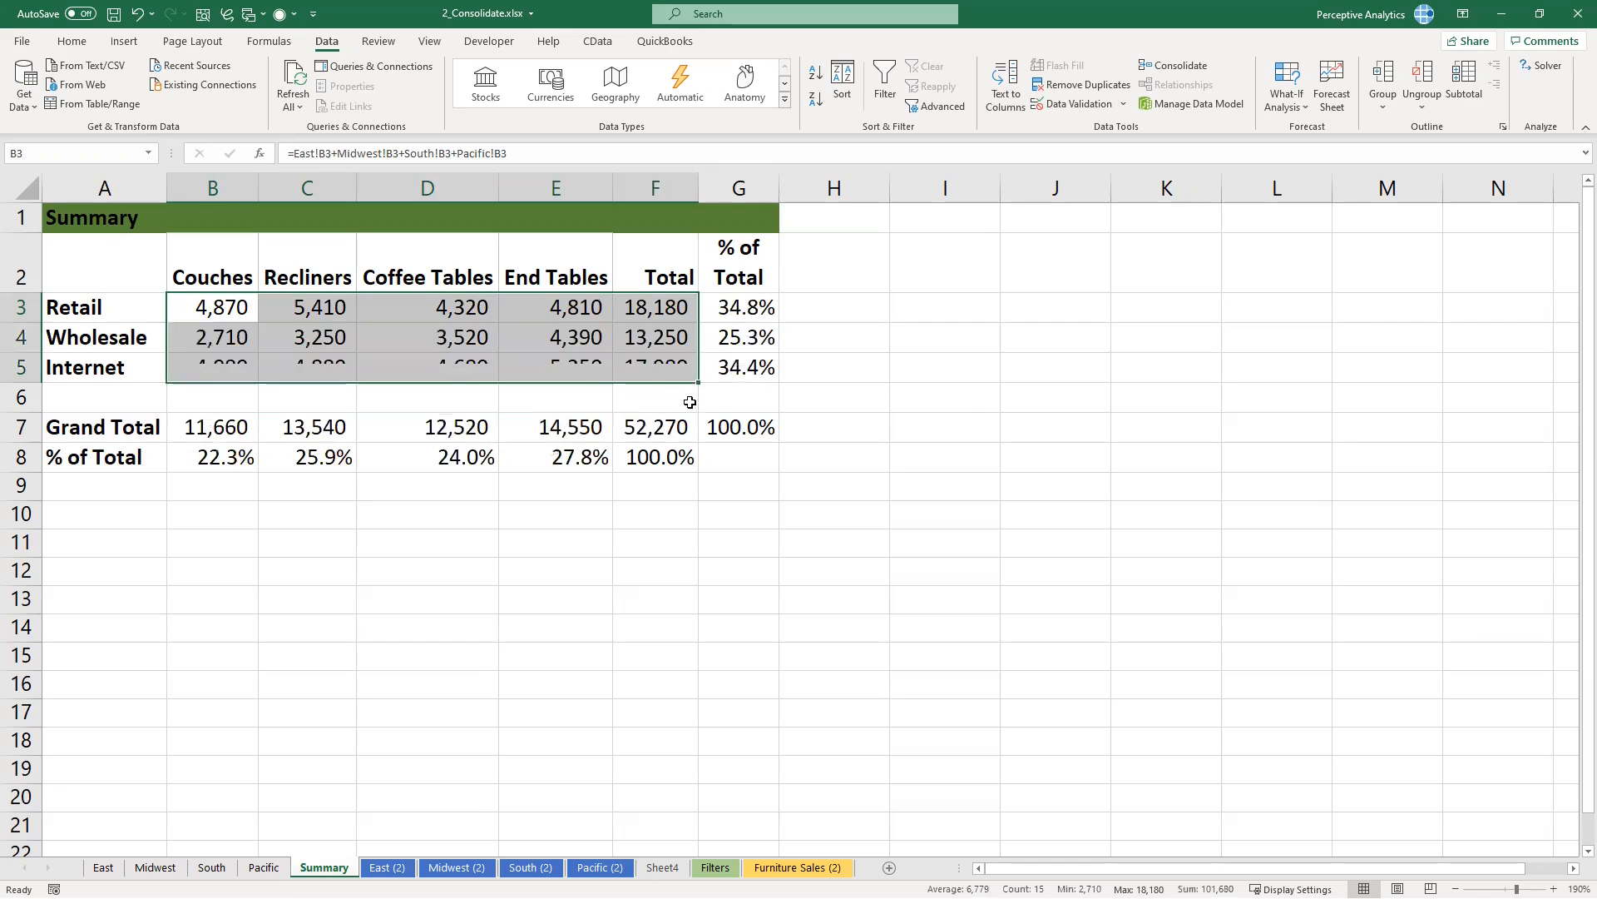
{"action": "left_click", "coordinate": [951, 405]}
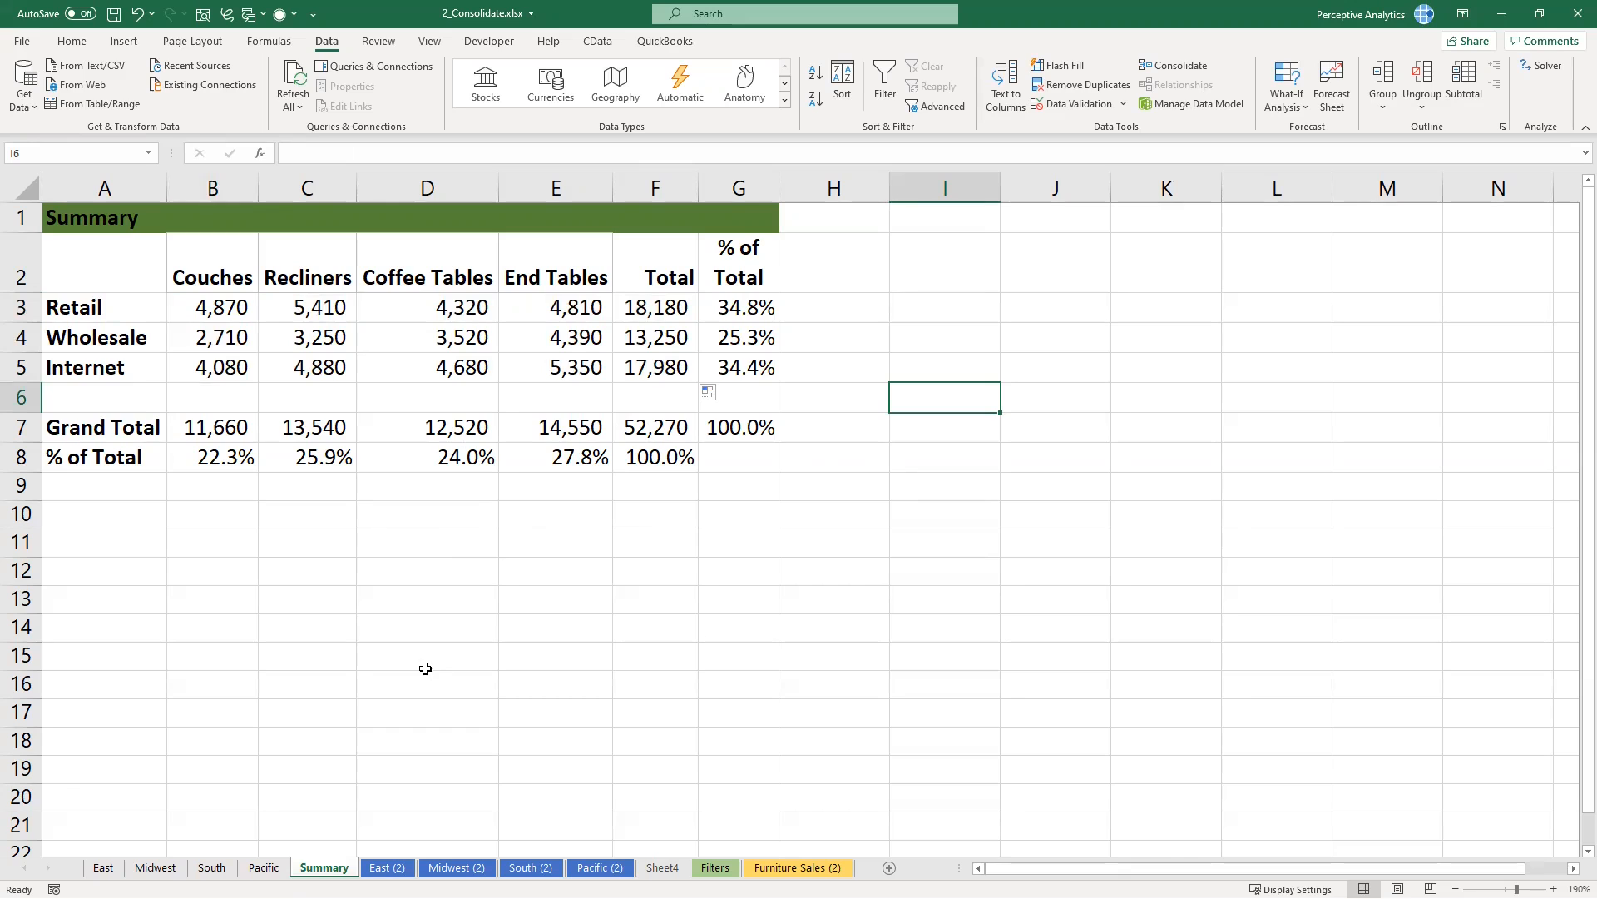
Step: Compare the East sheet's table layout with the consolidated figures on the Summary sheet
{"action": "left_click", "coordinate": [108, 867]}
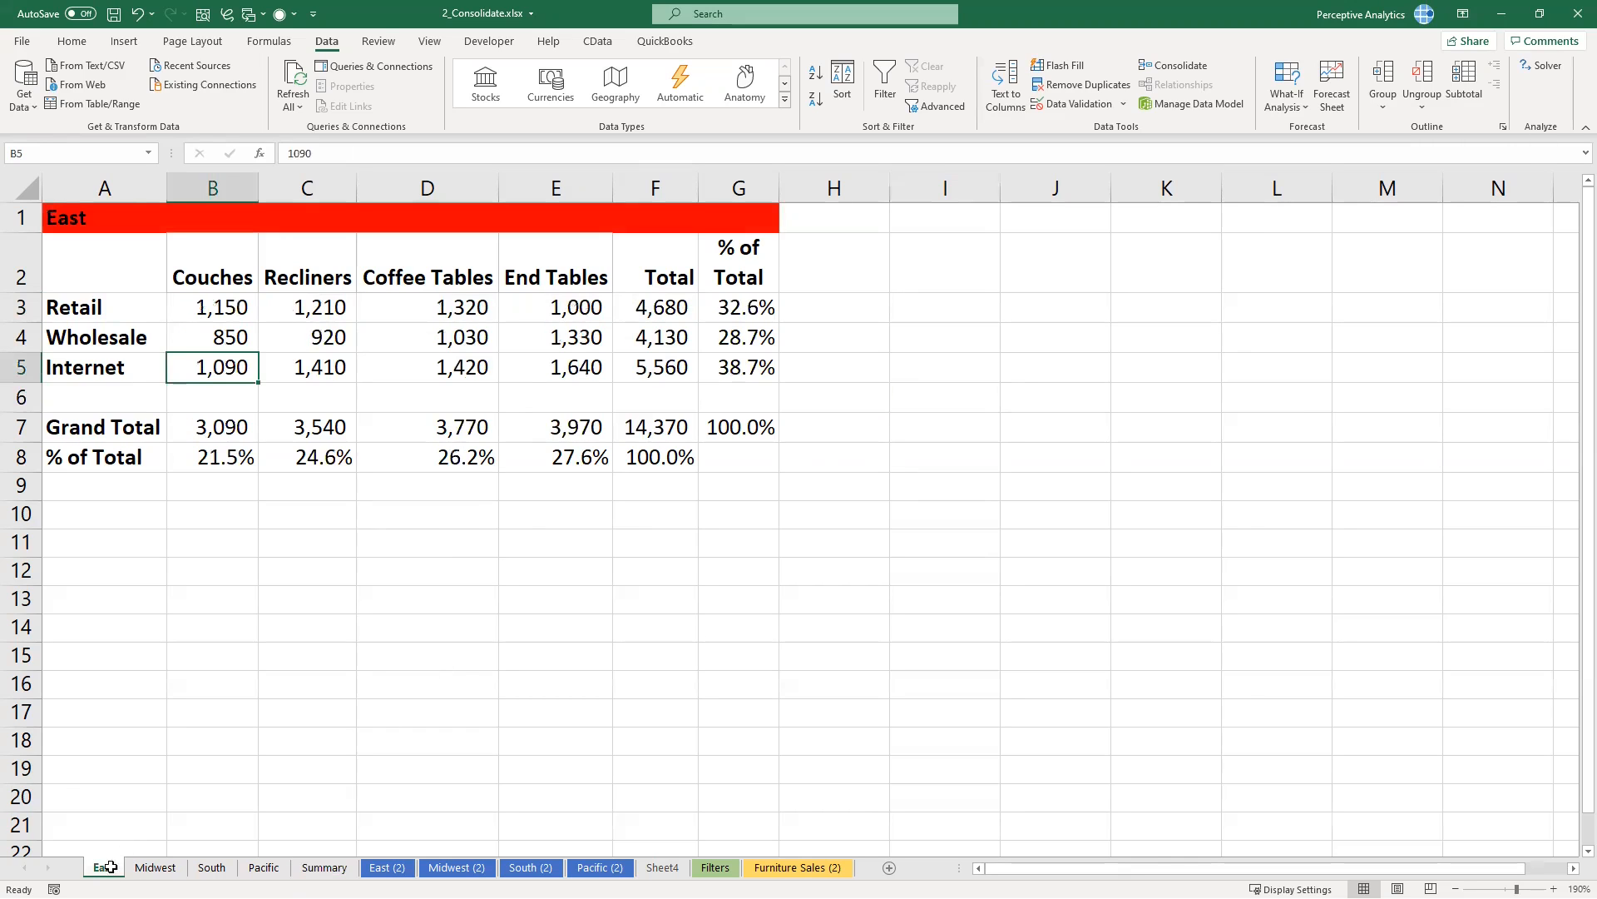
{"action": "left_click_drag", "start_coordinate": [134, 270], "coordinate": [670, 457]}
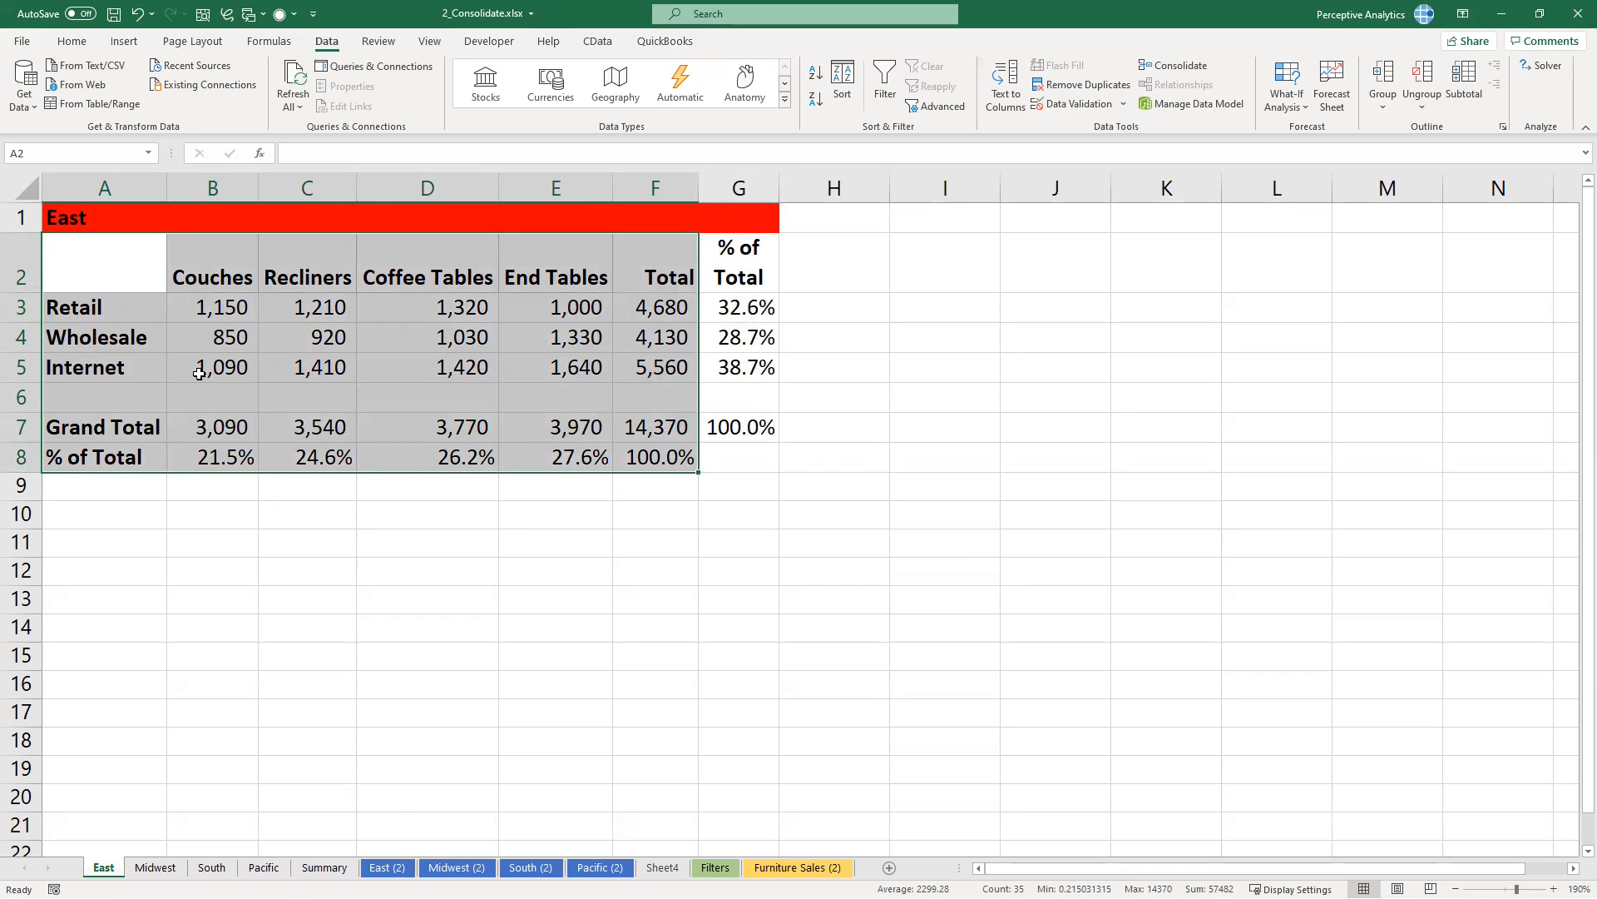
{"action": "left_click", "coordinate": [125, 279]}
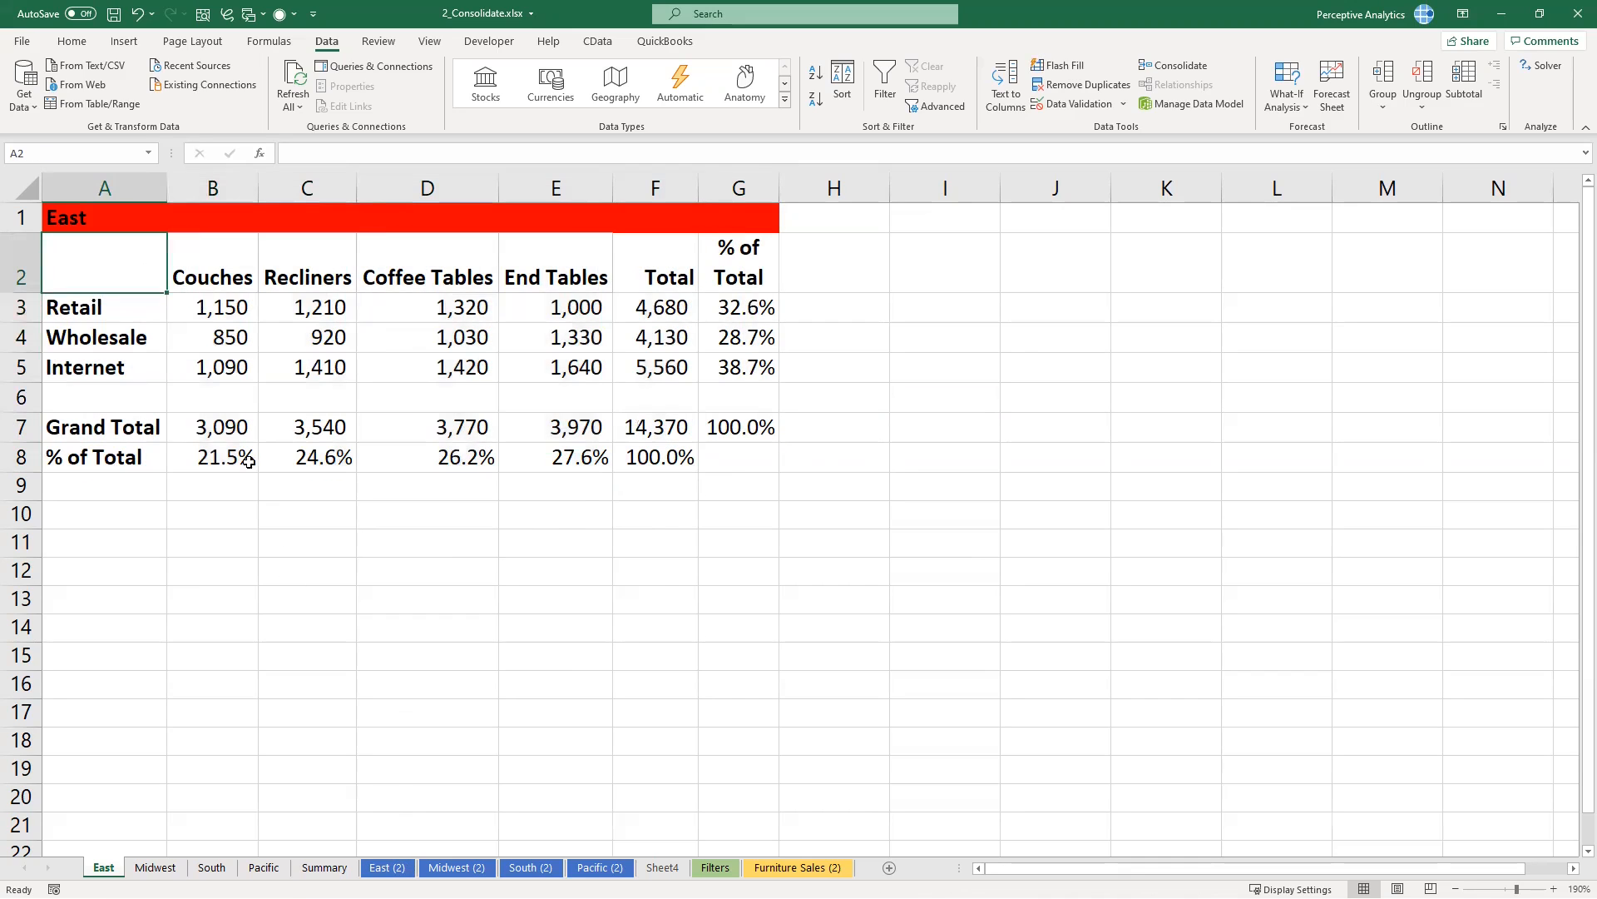
{"action": "left_click", "coordinate": [324, 867]}
{"action": "left_click_drag", "start_coordinate": [214, 307], "coordinate": [415, 367]}
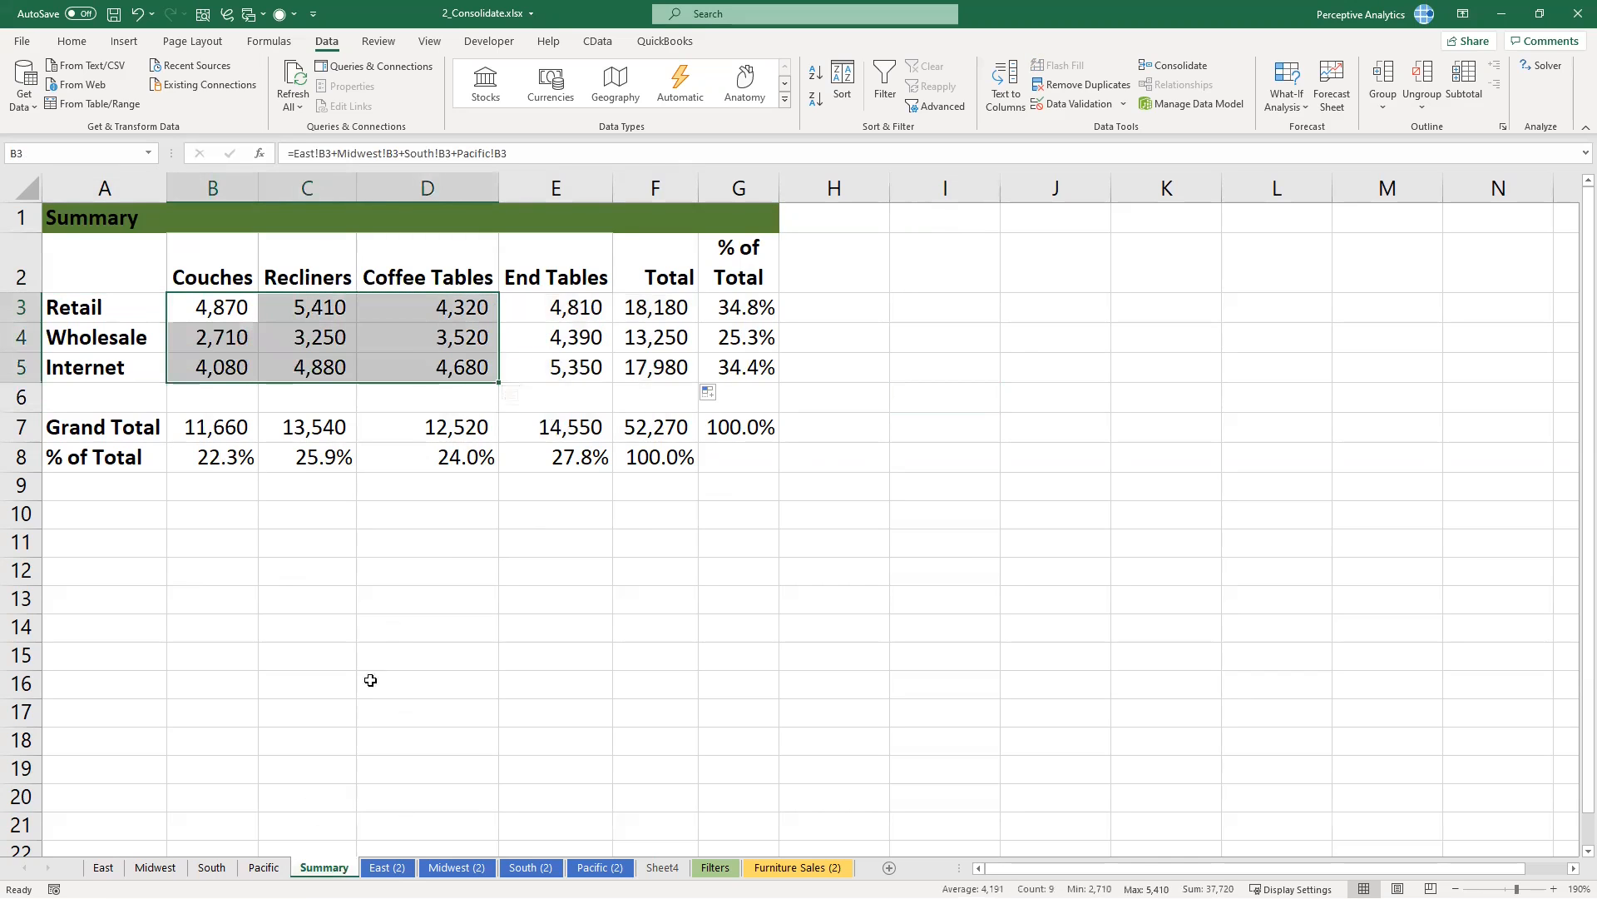
Step: Examine how the row order, column order and table position differ across the East (2), Midwest (2), South (2) and Pacific (2) sheets
{"action": "left_click", "coordinate": [370, 736]}
{"action": "left_click", "coordinate": [387, 867]}
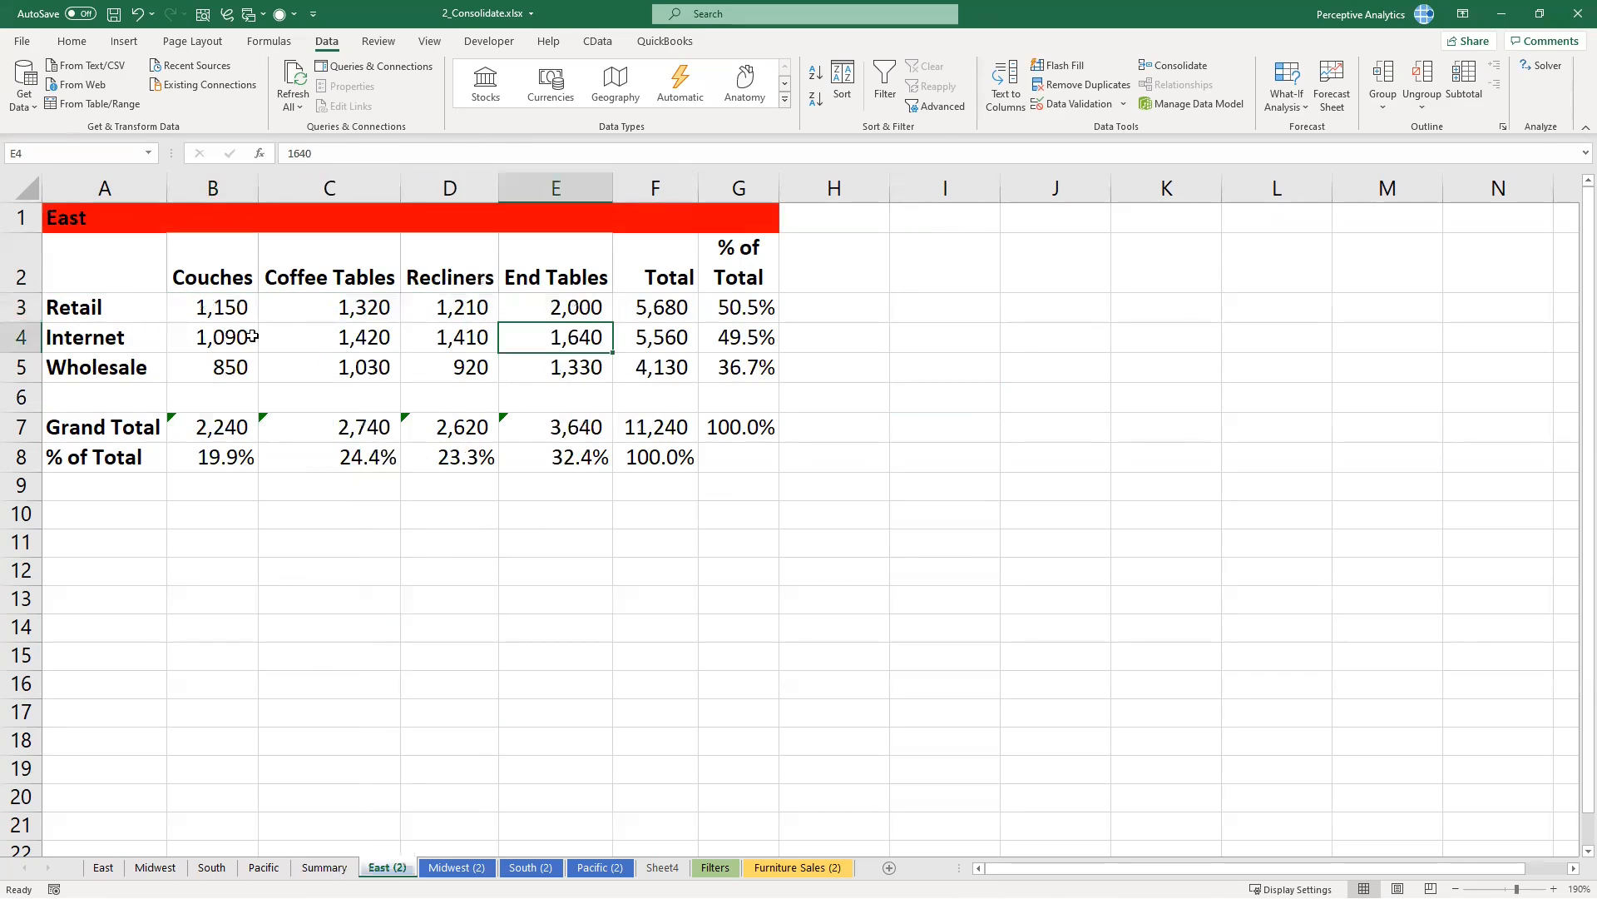
{"action": "left_click_drag", "start_coordinate": [122, 267], "coordinate": [654, 389]}
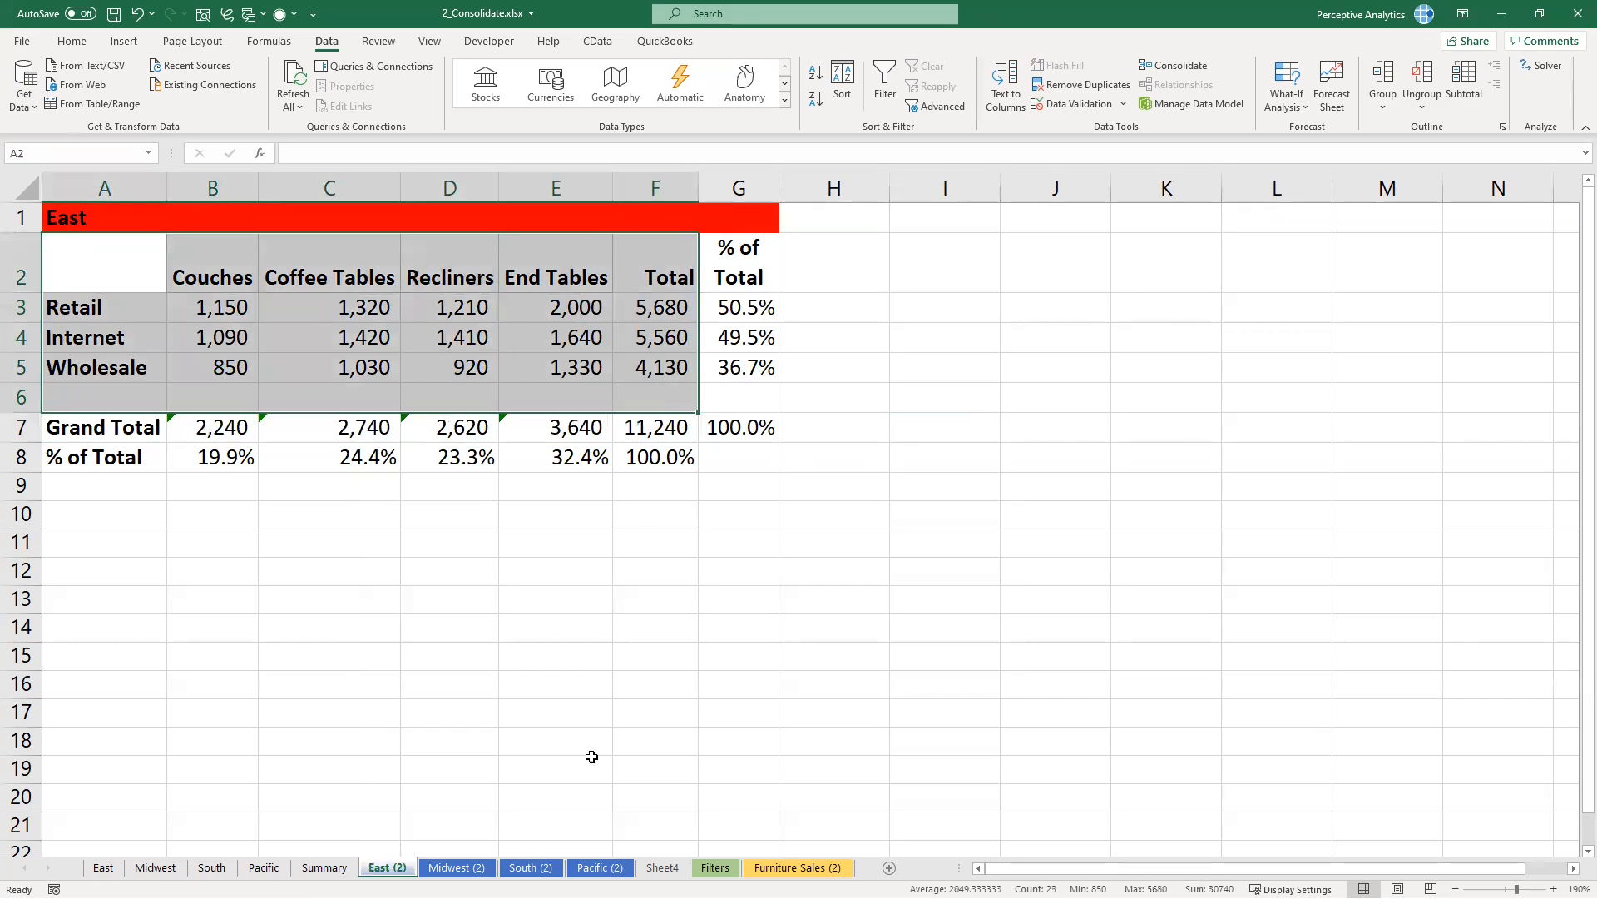
{"action": "left_click", "coordinate": [457, 867]}
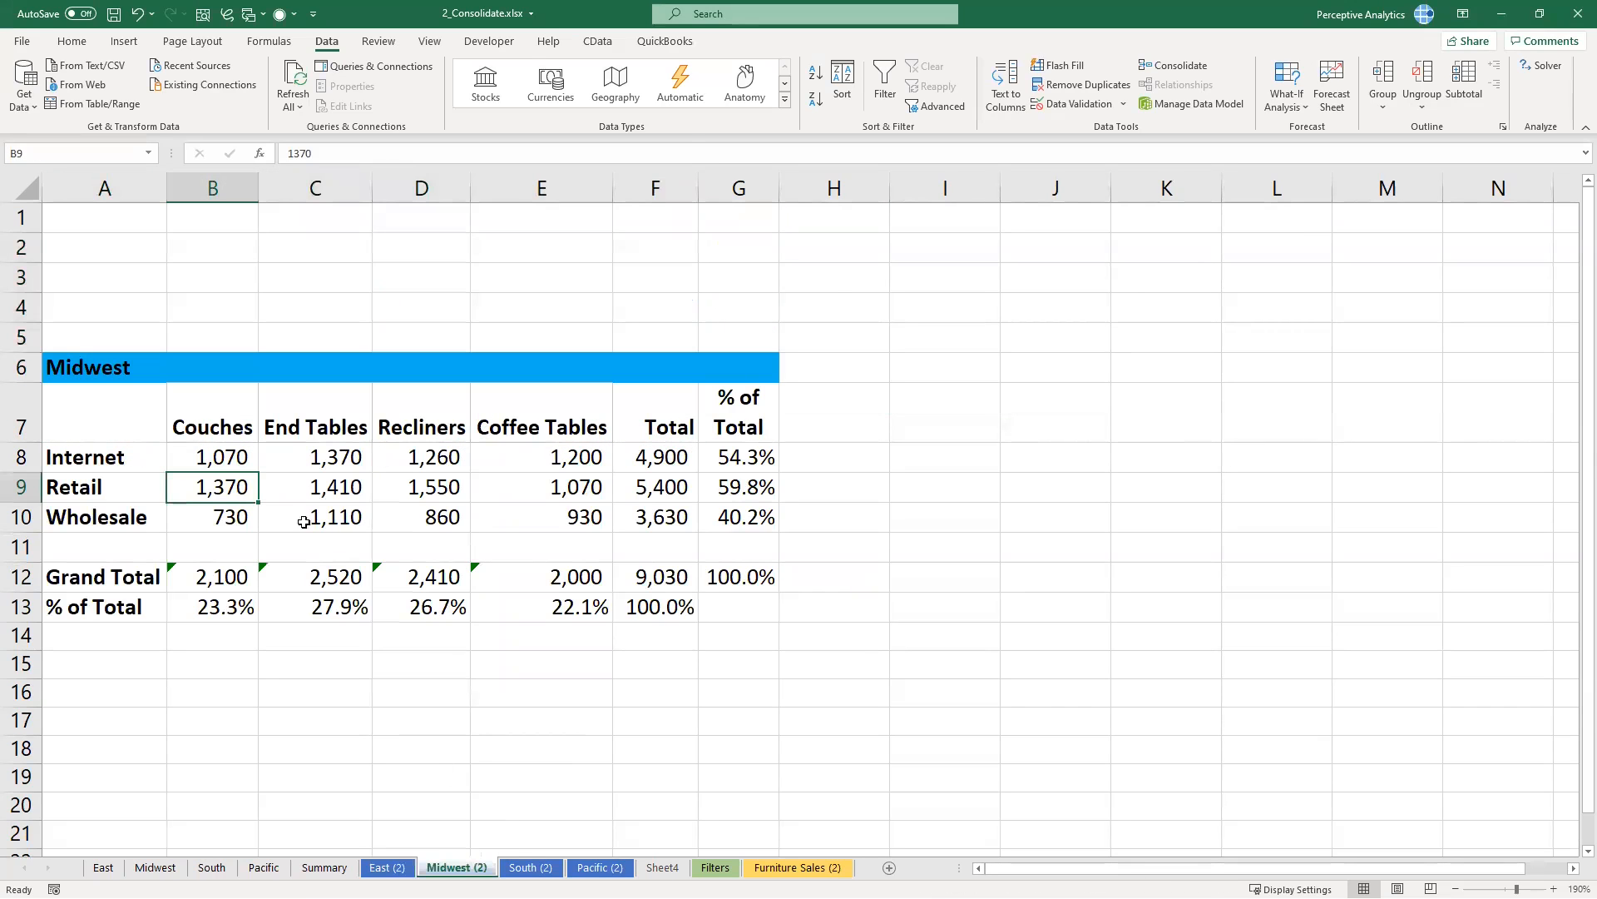
{"action": "left_click_drag", "start_coordinate": [95, 420], "coordinate": [537, 540]}
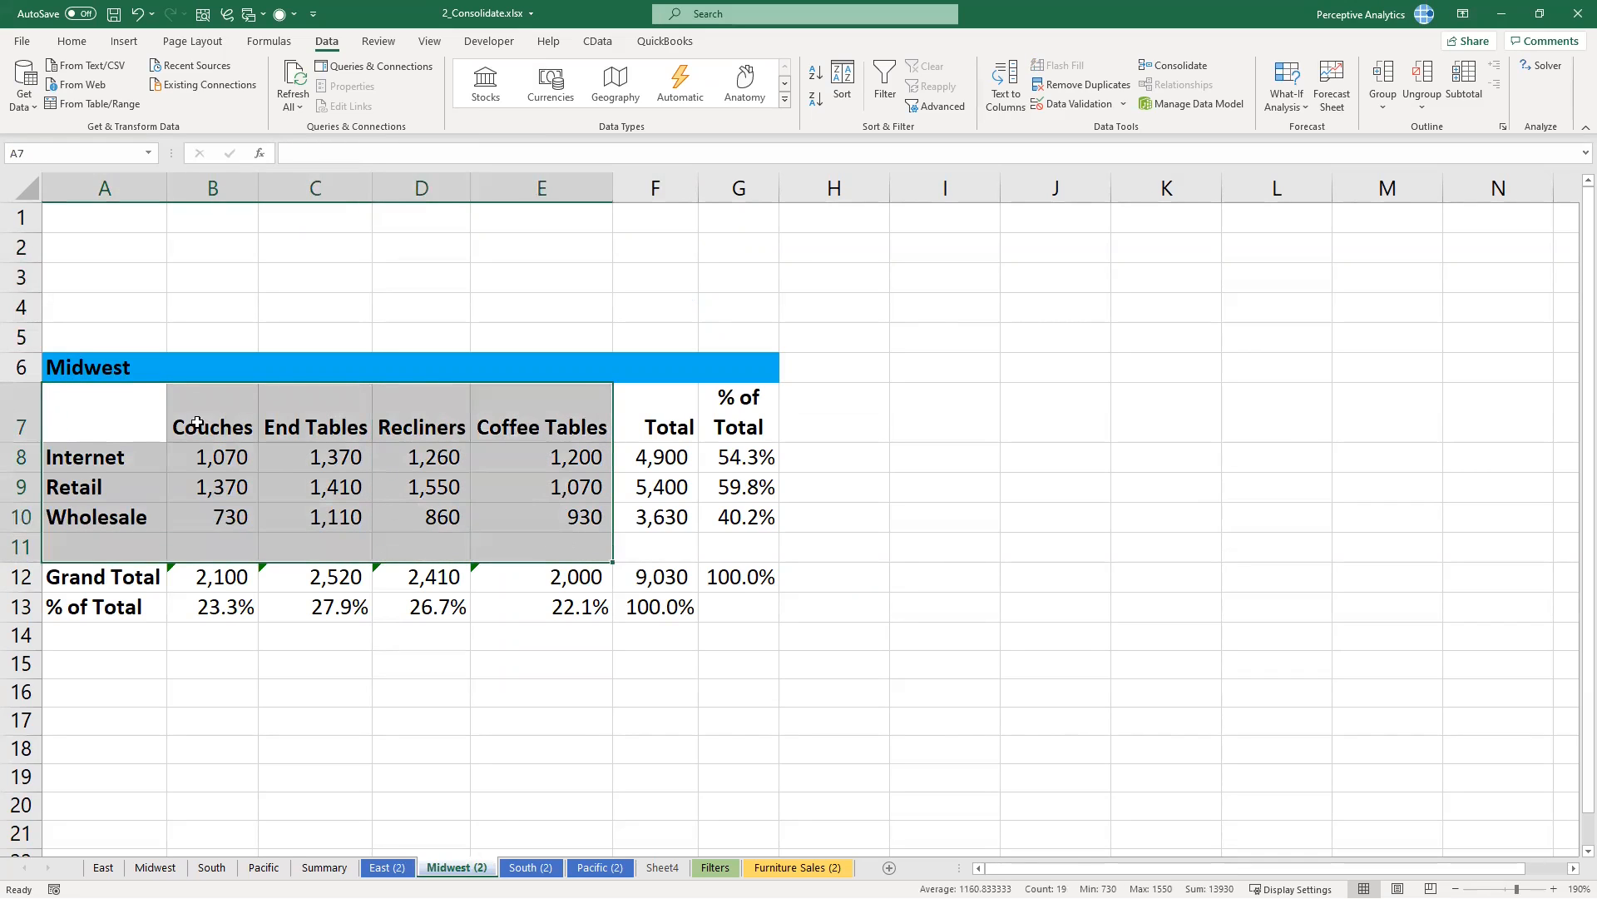
{"action": "left_click", "coordinate": [529, 866]}
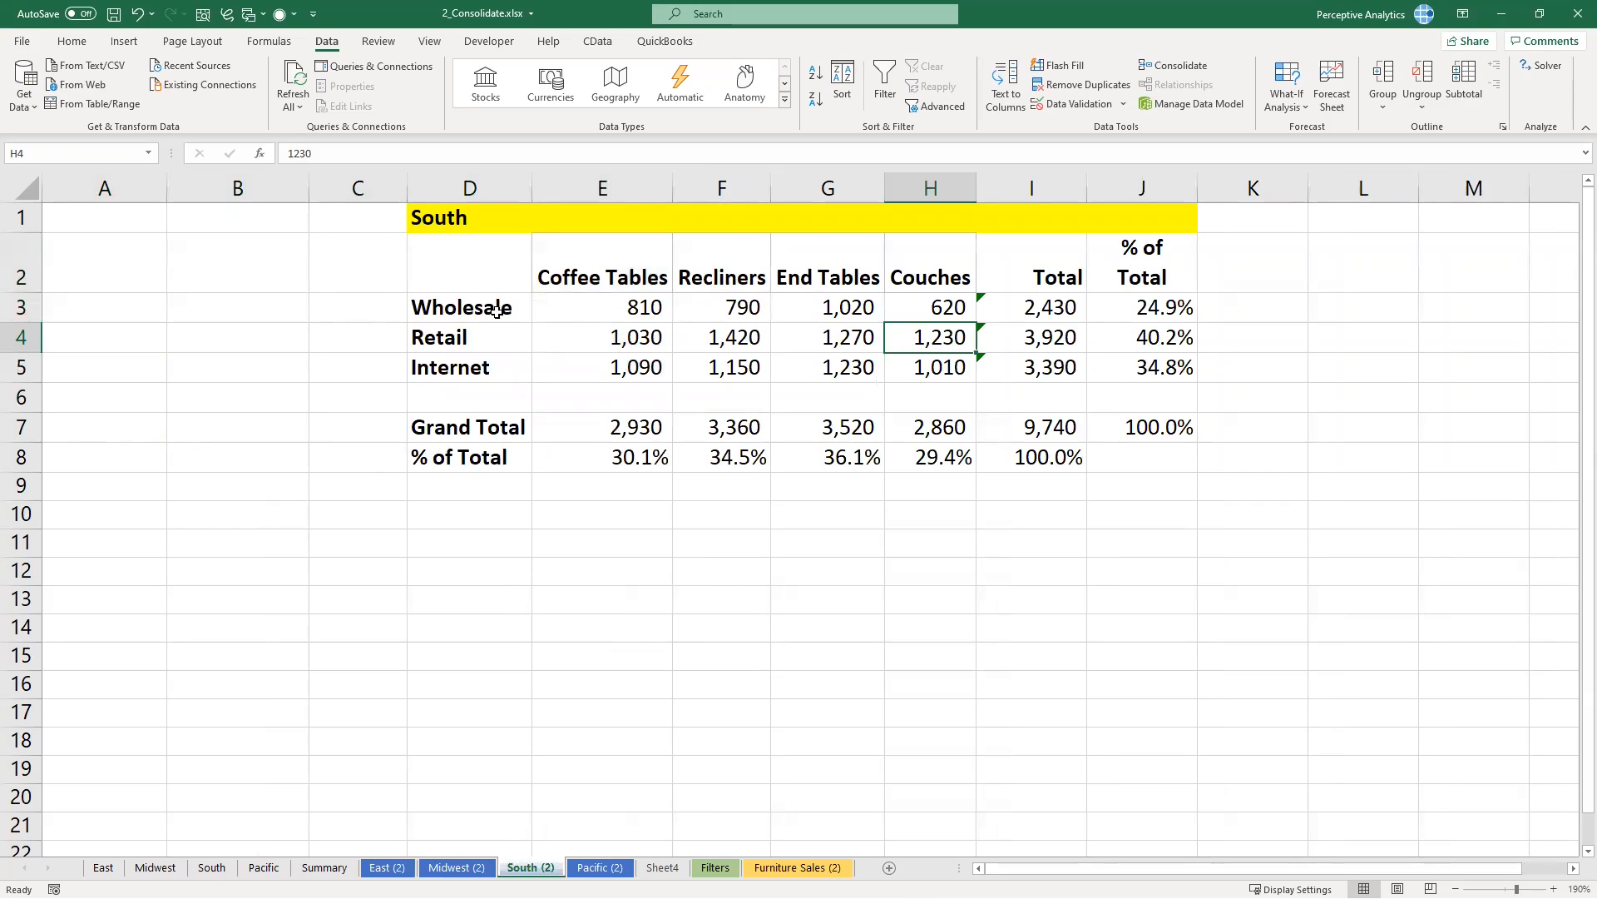
{"action": "left_click", "coordinate": [617, 867]}
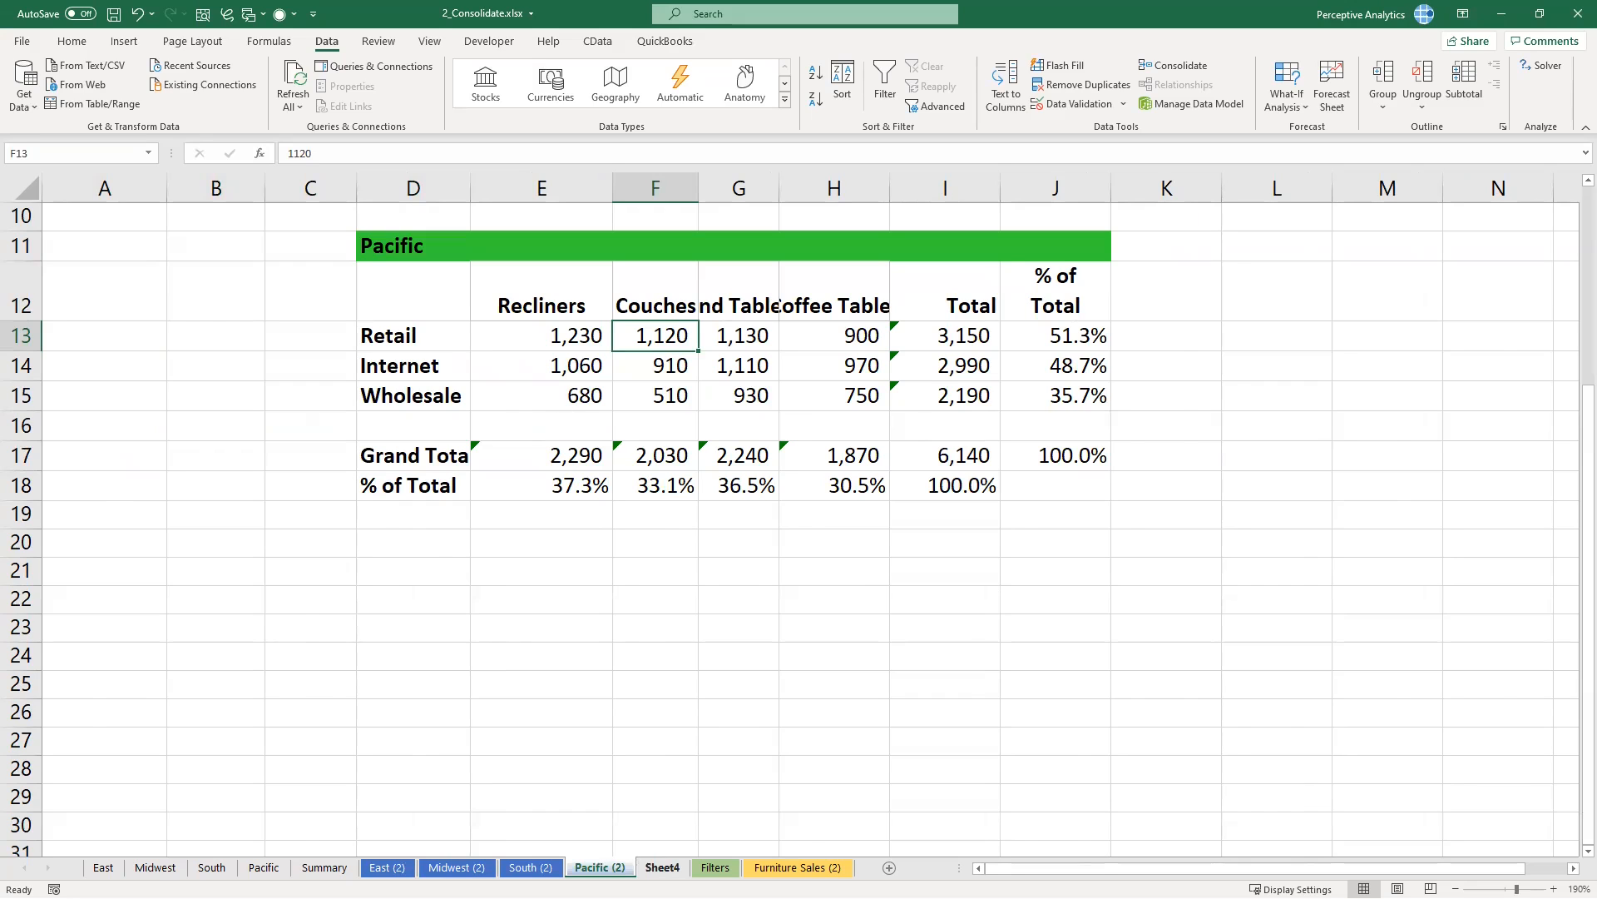
Step: Open Consolidate at cell A1 of Sheet4, delete all existing references and turn off the Top row and Left column label options
{"action": "left_click", "coordinate": [663, 867]}
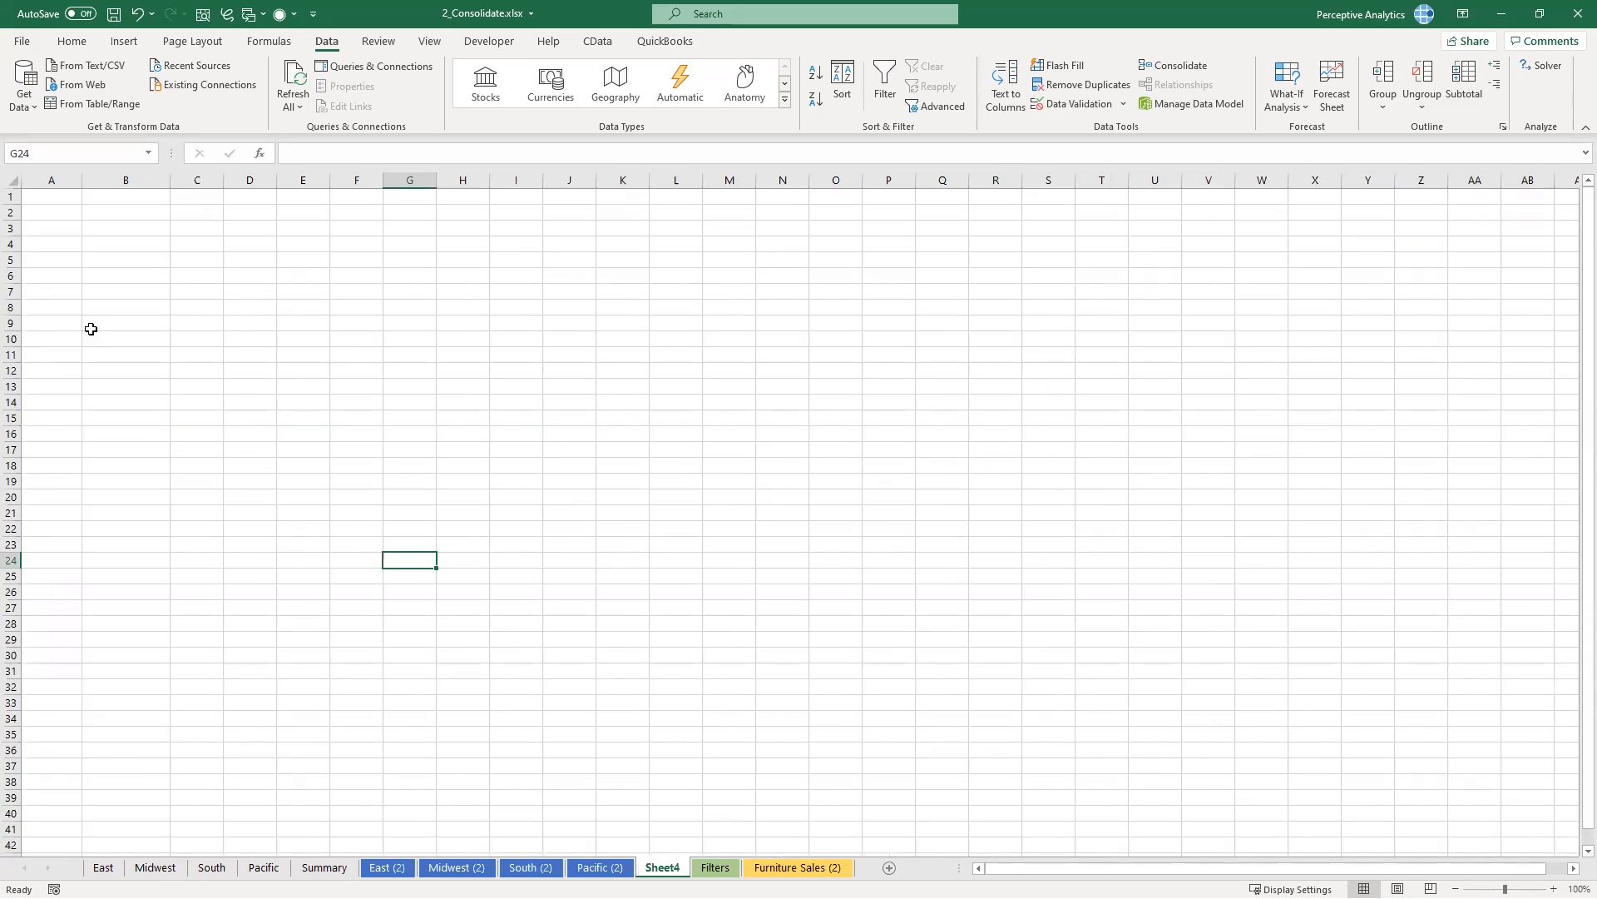
{"action": "left_click", "coordinate": [65, 200]}
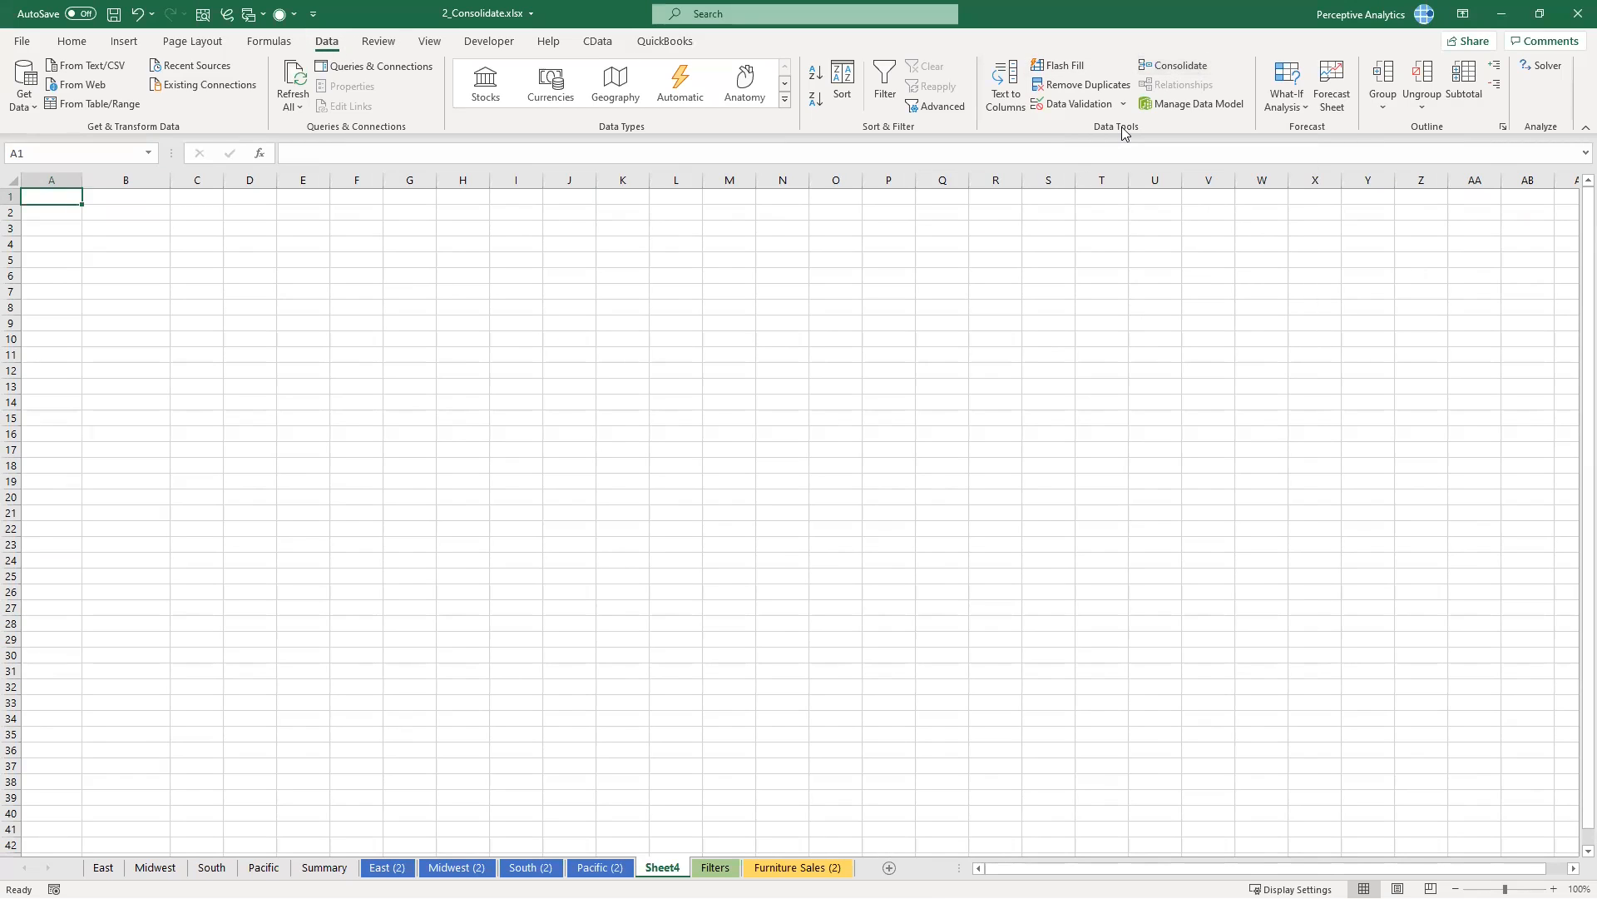
{"action": "left_click", "coordinate": [1181, 76]}
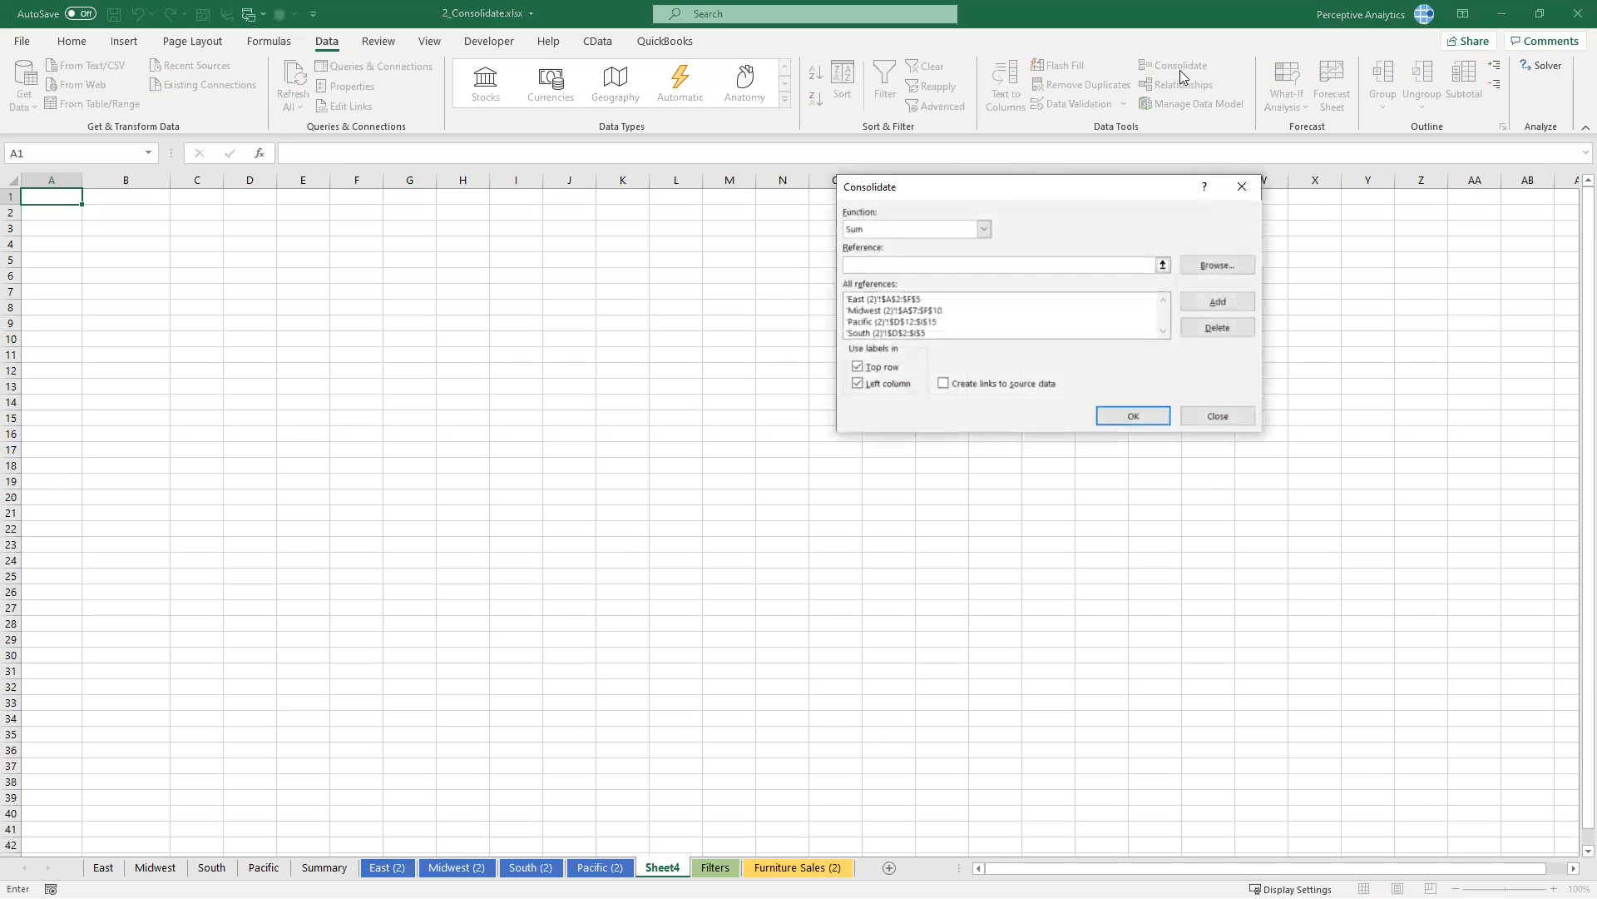
{"action": "left_click", "coordinate": [910, 332]}
{"action": "left_click", "coordinate": [917, 321]}
{"action": "left_click", "coordinate": [920, 311]}
{"action": "left_click", "coordinate": [923, 298]}
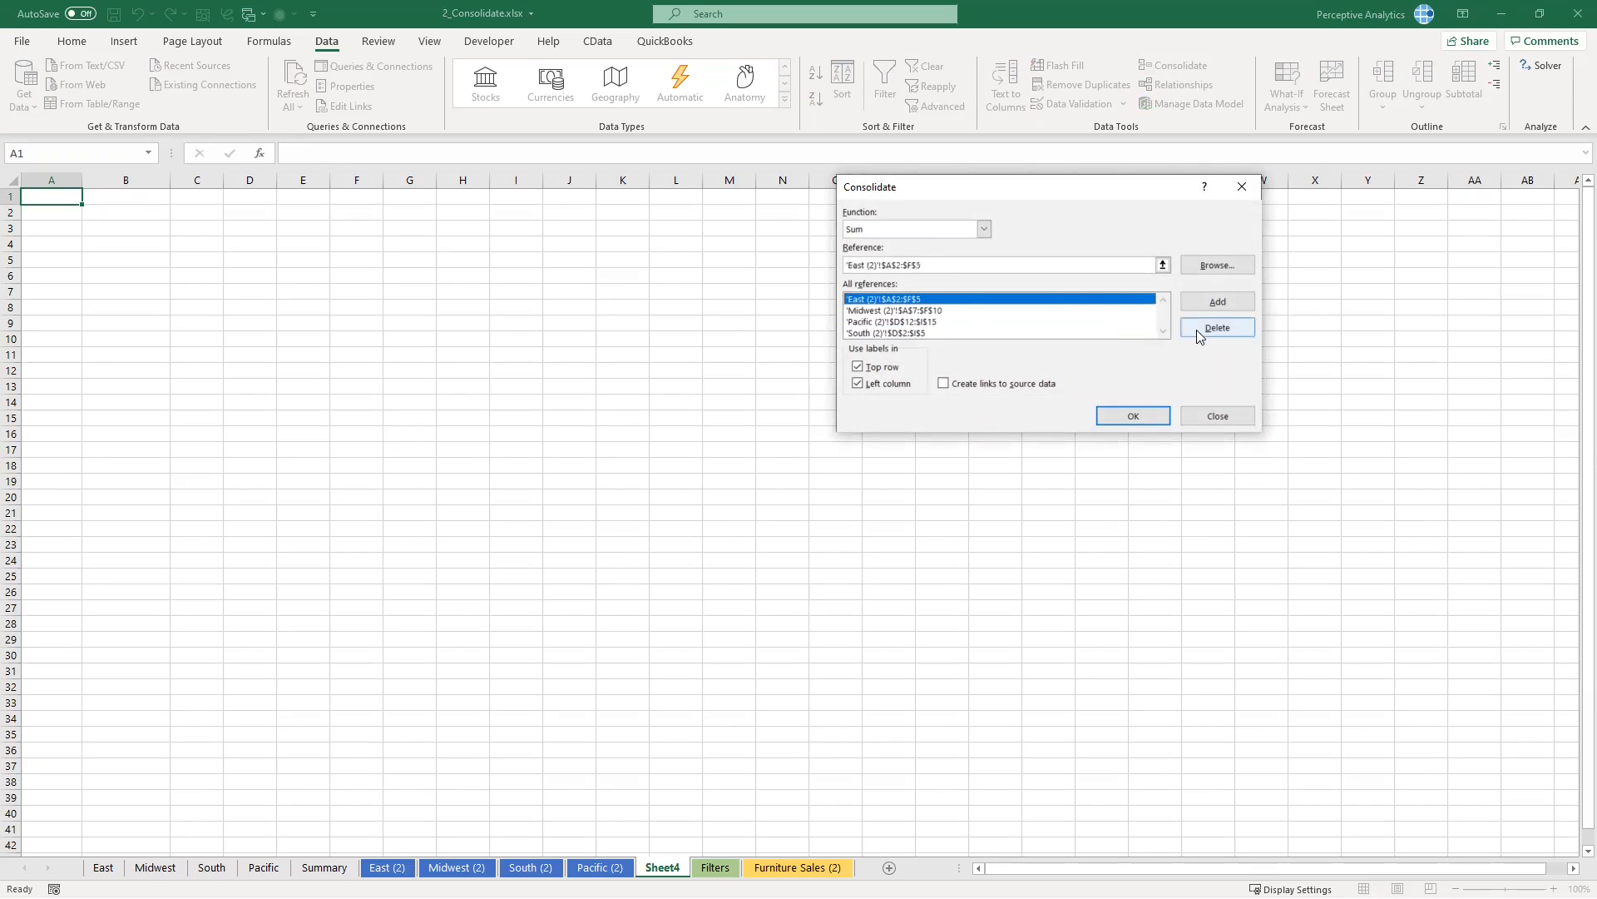
{"action": "left_click", "coordinate": [1198, 329]}
{"action": "left_click", "coordinate": [930, 298]}
{"action": "left_click", "coordinate": [1182, 330]}
{"action": "left_click", "coordinate": [953, 301]}
{"action": "left_click", "coordinate": [1238, 328]}
{"action": "left_click", "coordinate": [944, 299]}
{"action": "left_click", "coordinate": [1220, 329]}
{"action": "left_click", "coordinate": [881, 367]}
{"action": "left_click", "coordinate": [884, 384]}
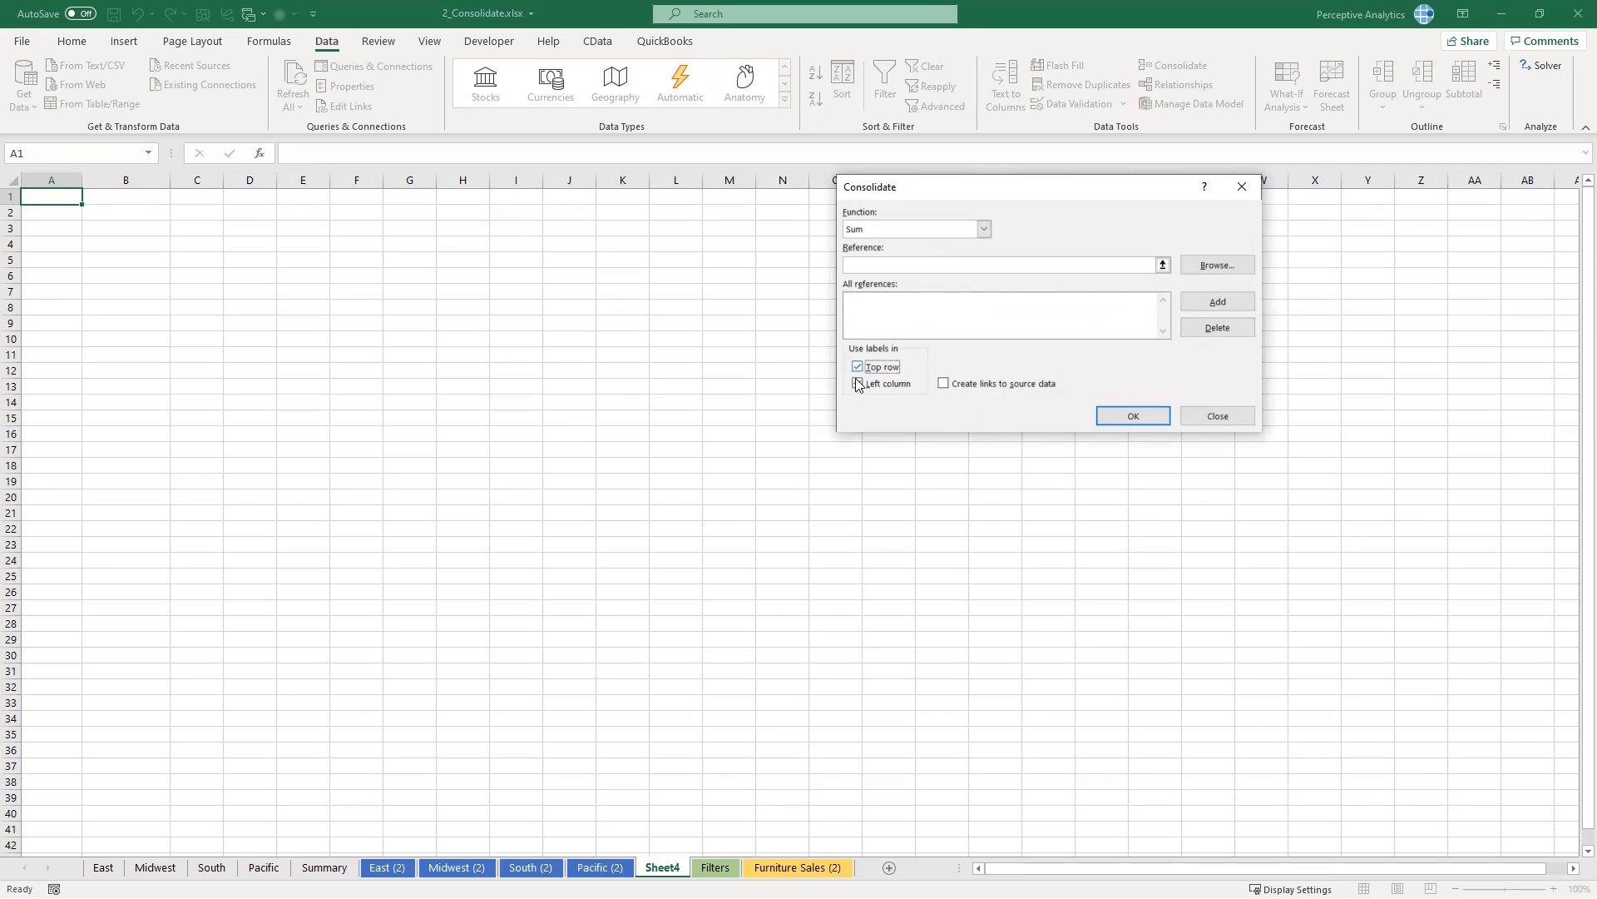
{"action": "left_click", "coordinate": [878, 314]}
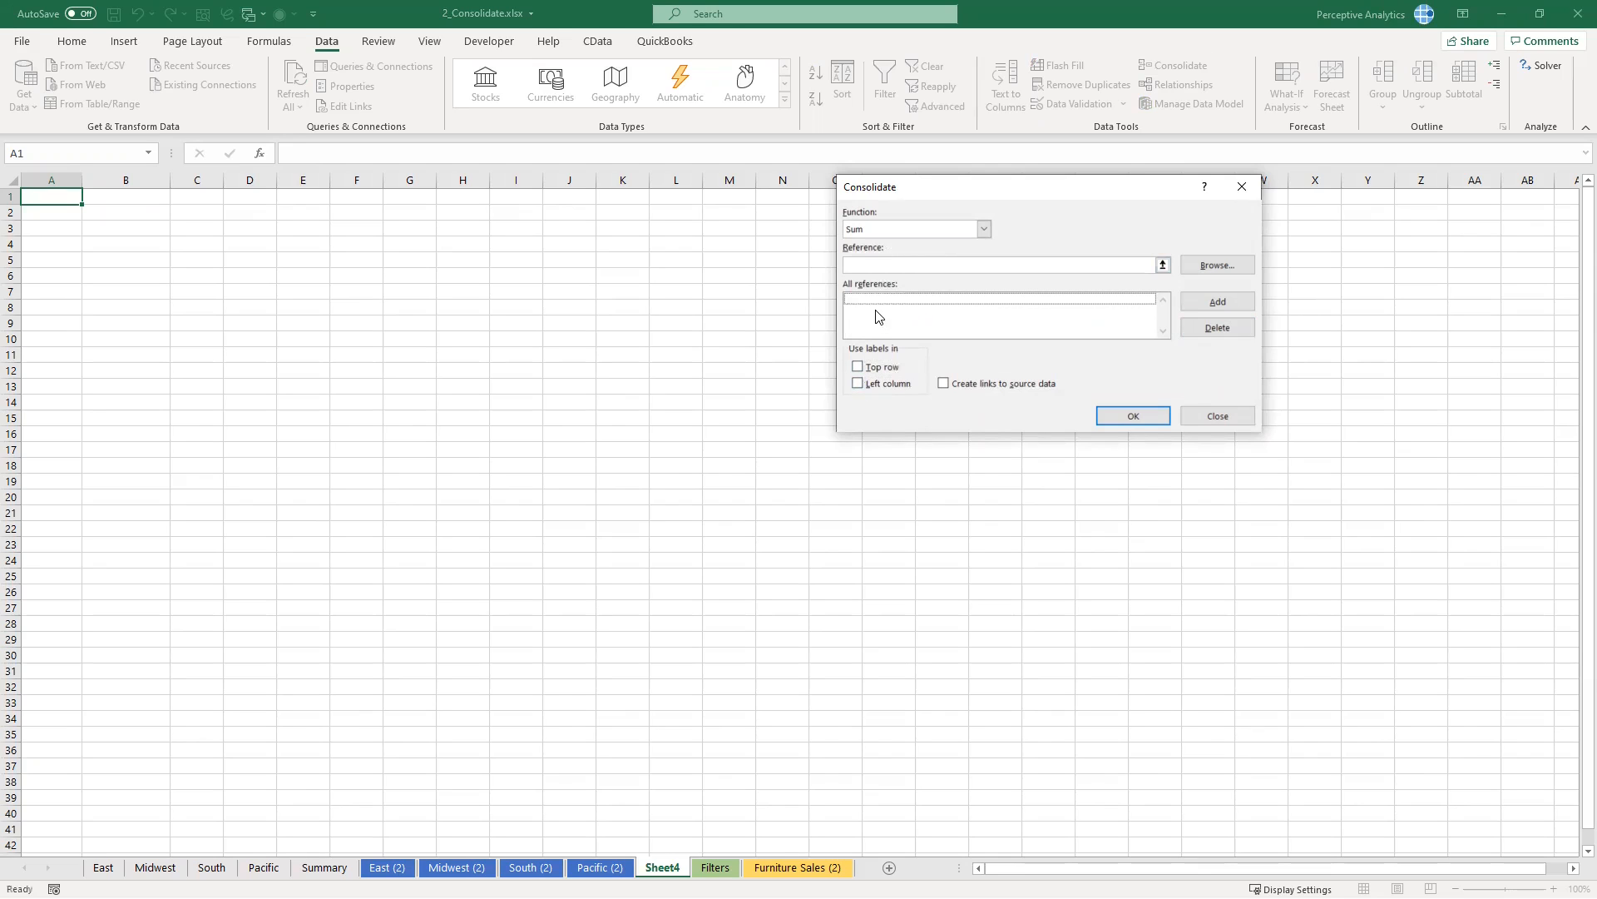
Step: Add East (2) range A2:F5 and Midwest (2) range A7:F10 as Consolidate references
{"action": "left_click", "coordinate": [880, 265]}
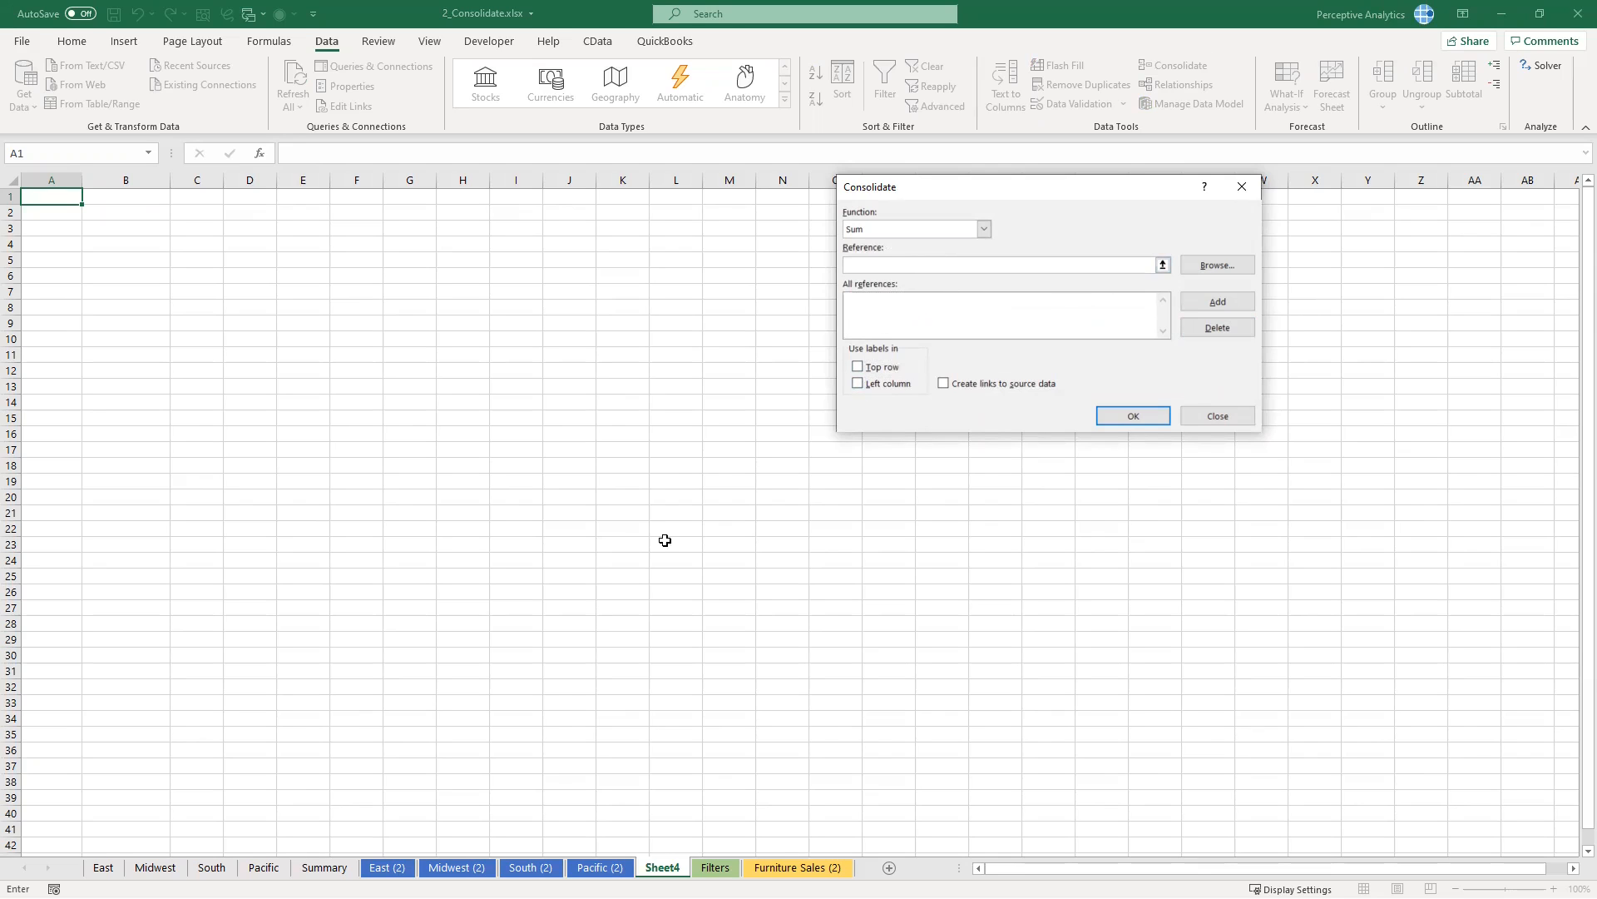
{"action": "left_click", "coordinate": [387, 867]}
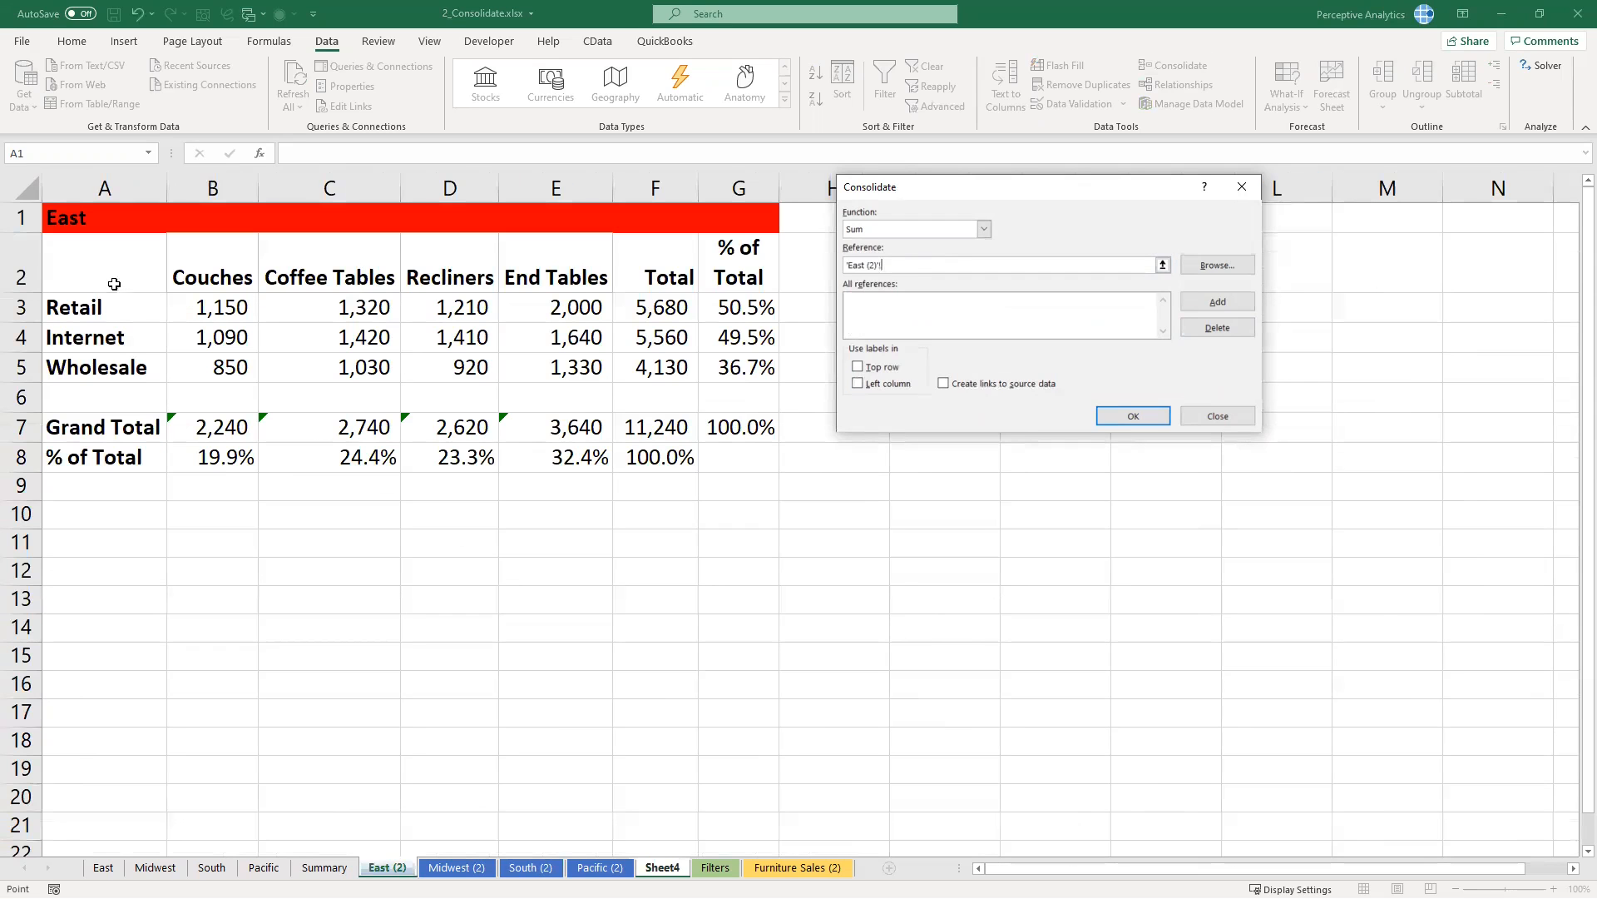
{"action": "left_click_drag", "start_coordinate": [104, 261], "coordinate": [663, 376]}
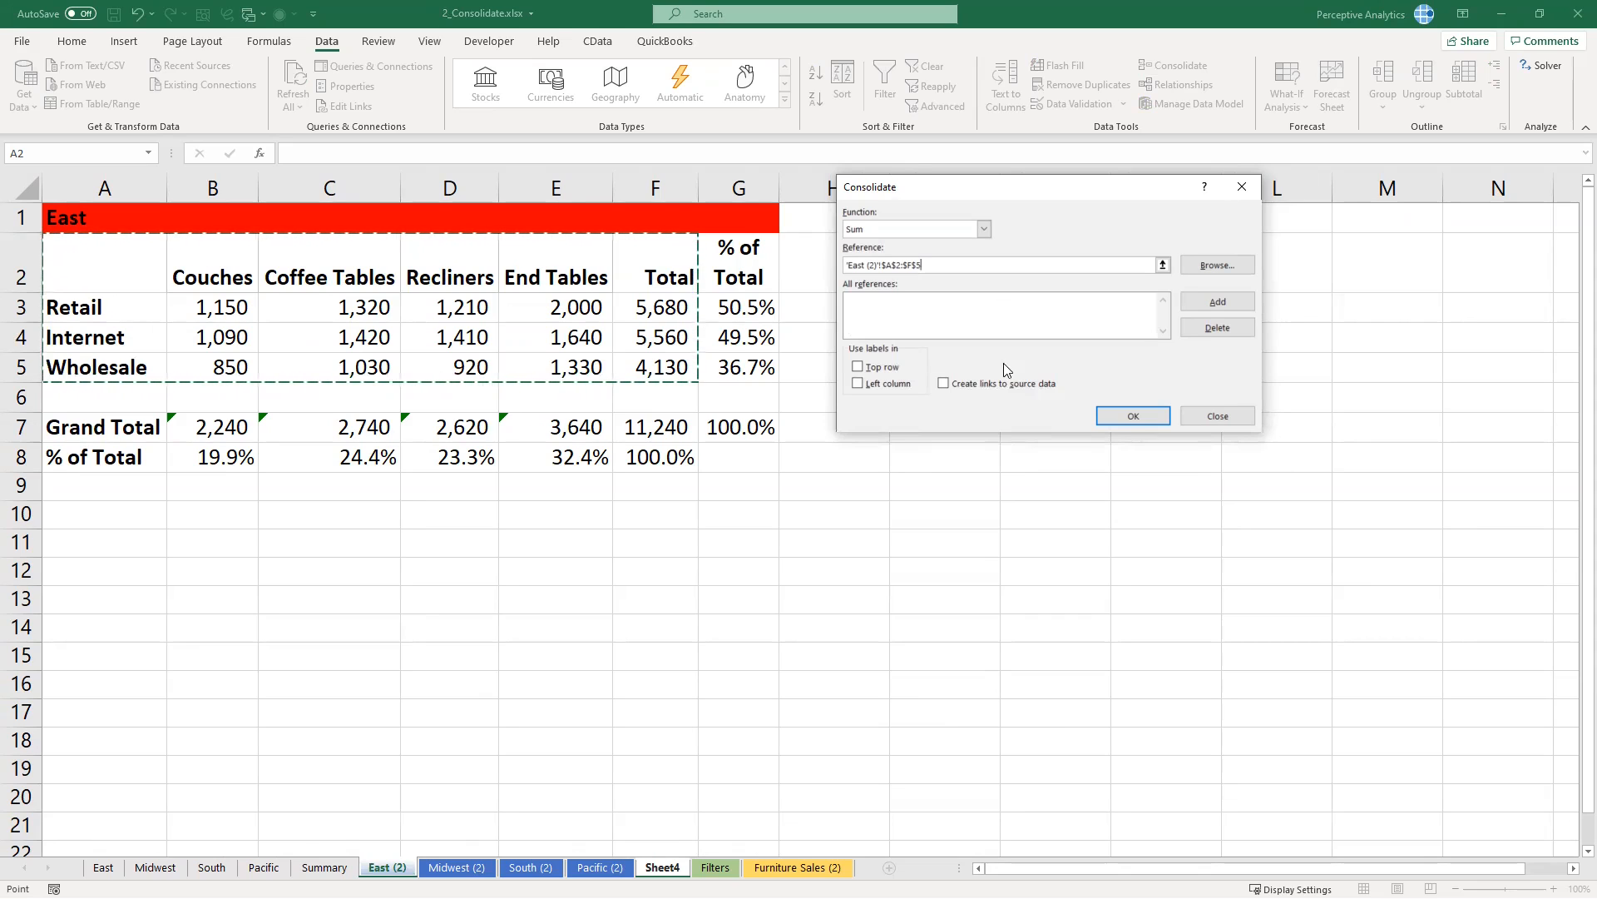
{"action": "left_click", "coordinate": [1220, 306]}
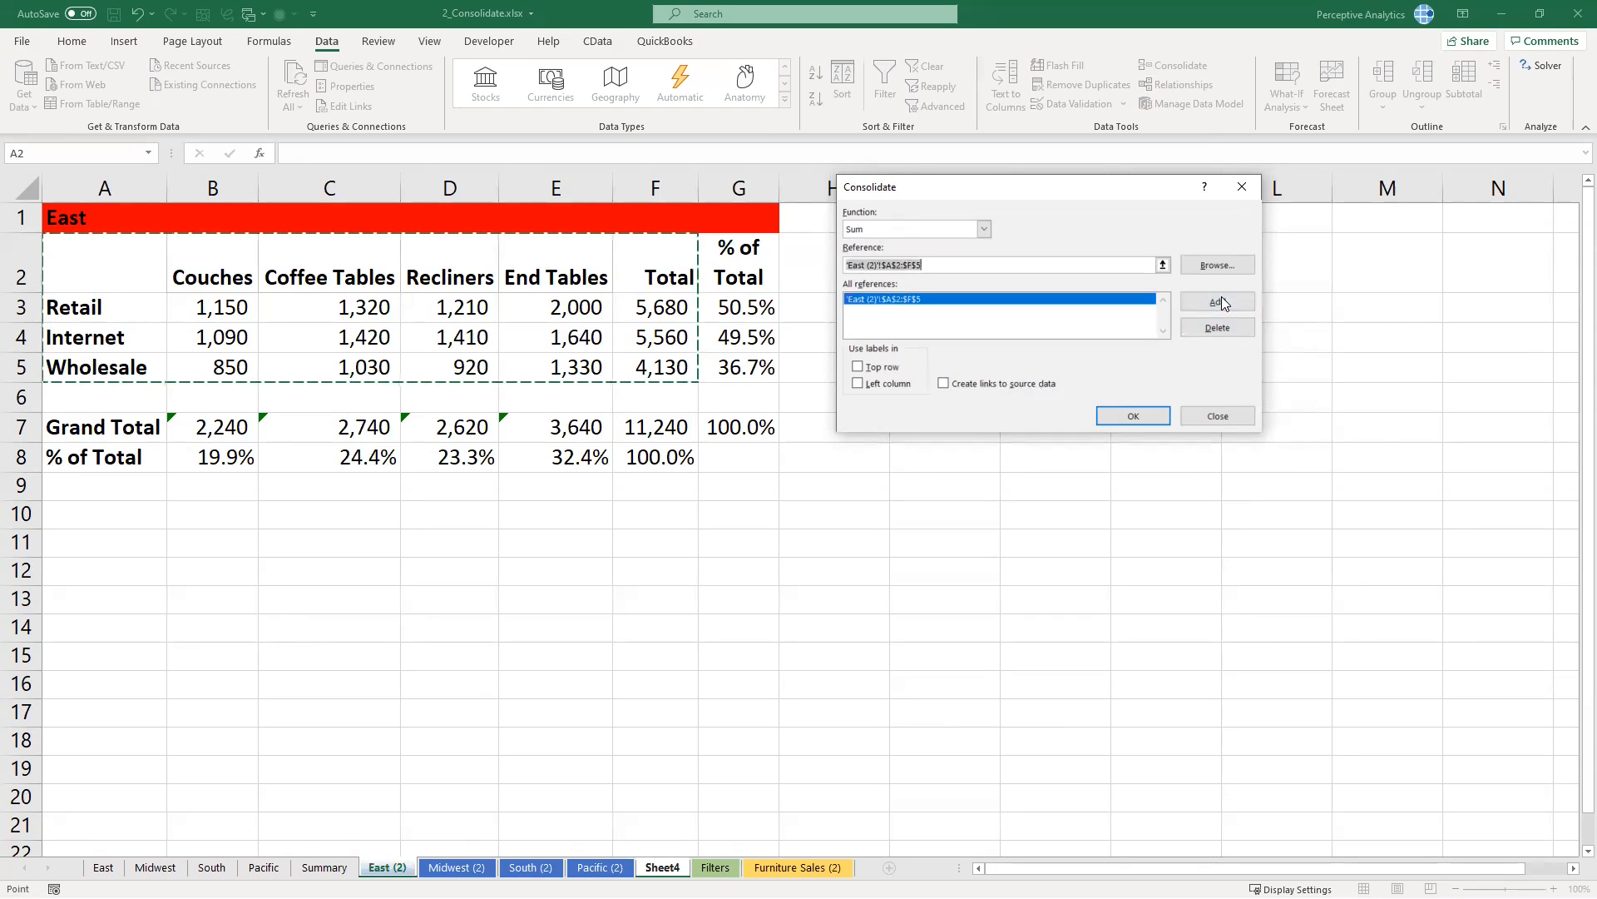
{"action": "left_click", "coordinate": [472, 862]}
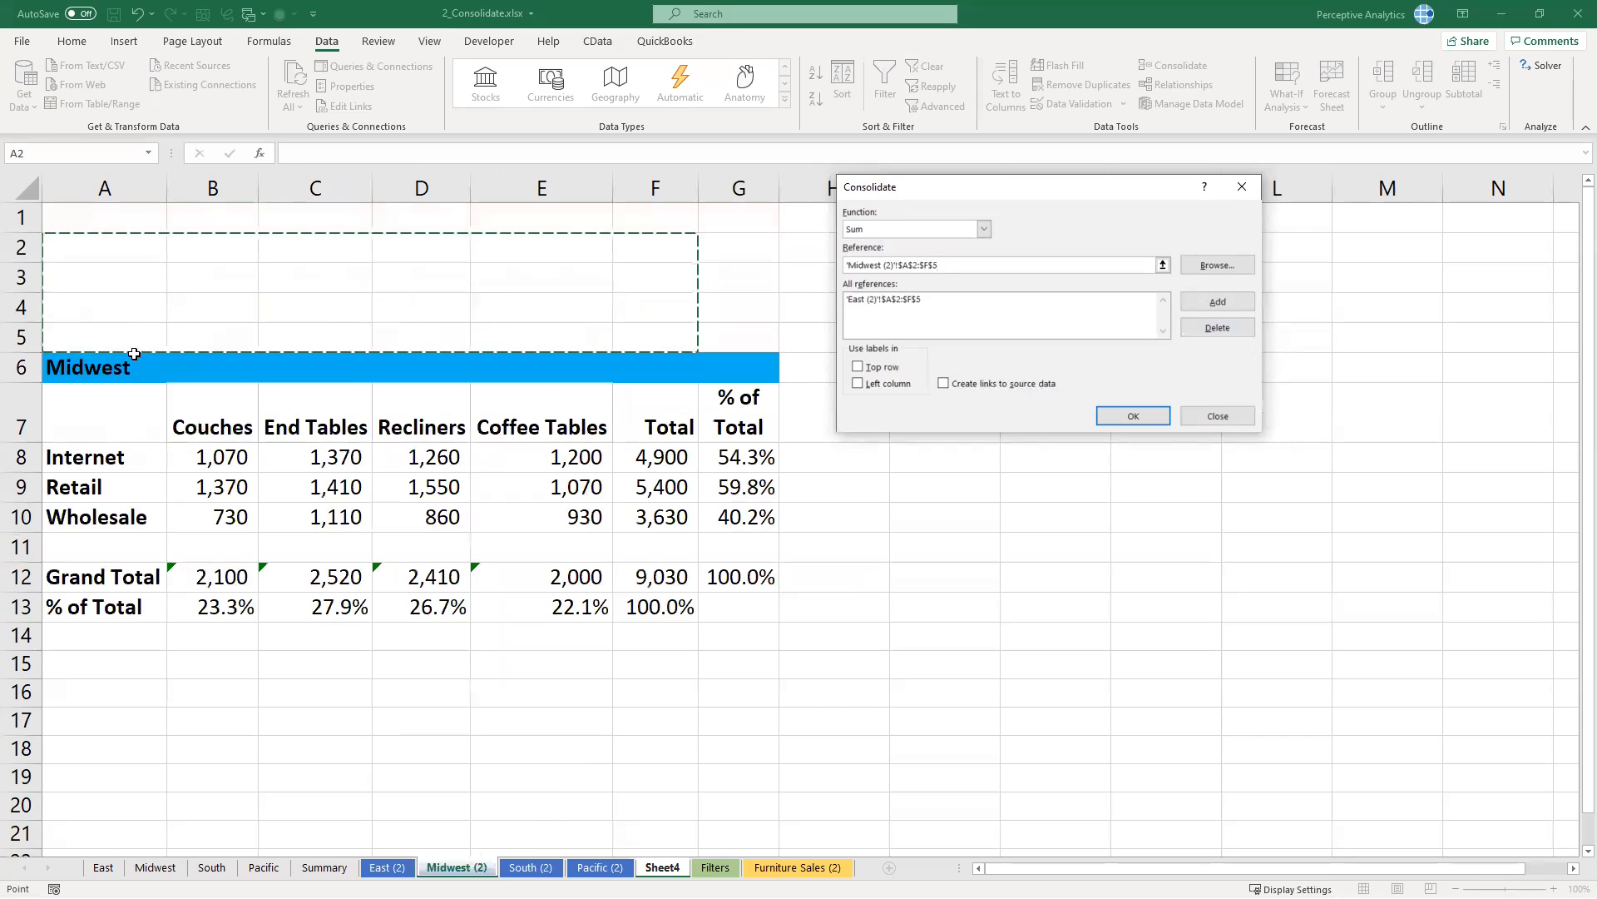
{"action": "left_click_drag", "start_coordinate": [114, 417], "coordinate": [637, 529]}
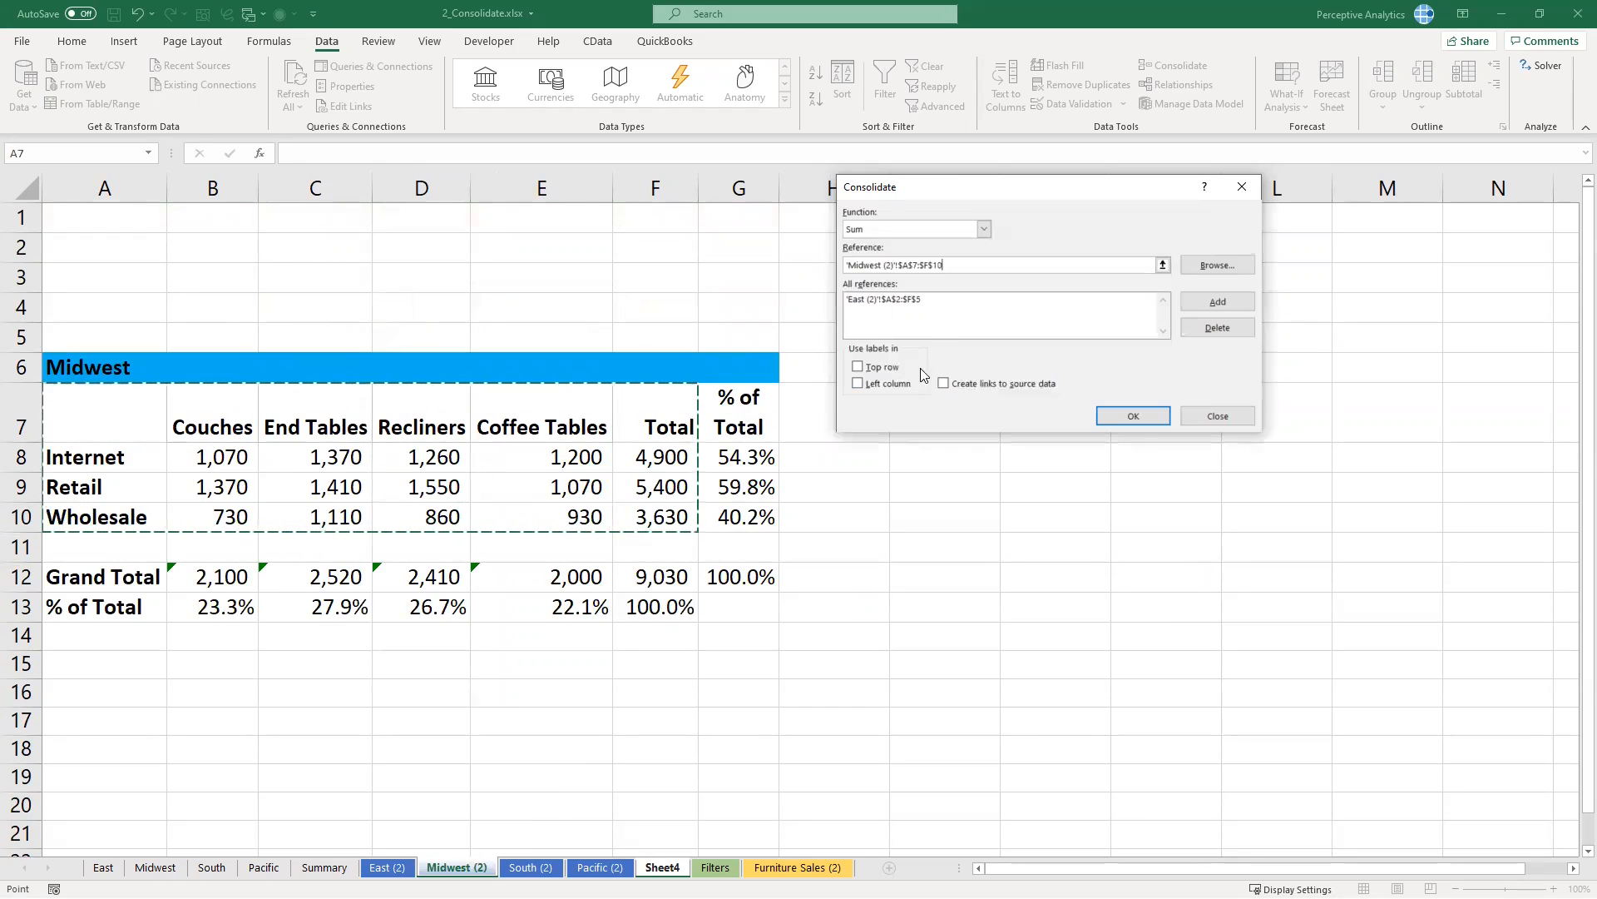
{"action": "left_click", "coordinate": [1213, 303]}
Step: Add South (2) range D2:I5 and Pacific (2) range D12:I15 as Consolidate references
{"action": "left_click", "coordinate": [533, 865]}
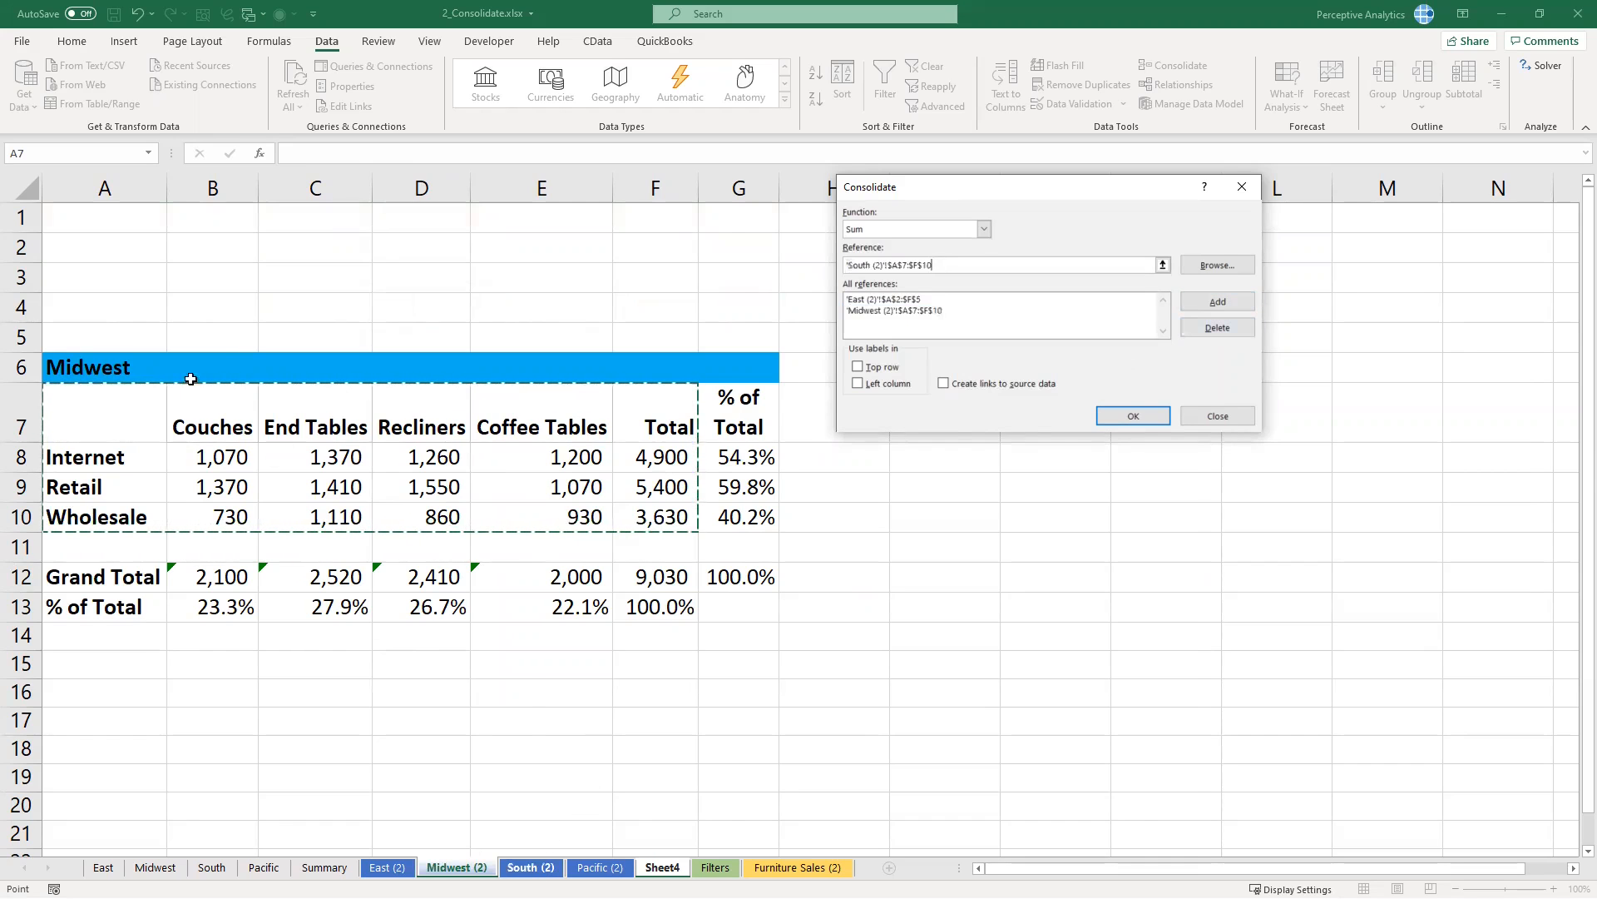
{"action": "left_click_drag", "start_coordinate": [485, 267], "coordinate": [989, 363]}
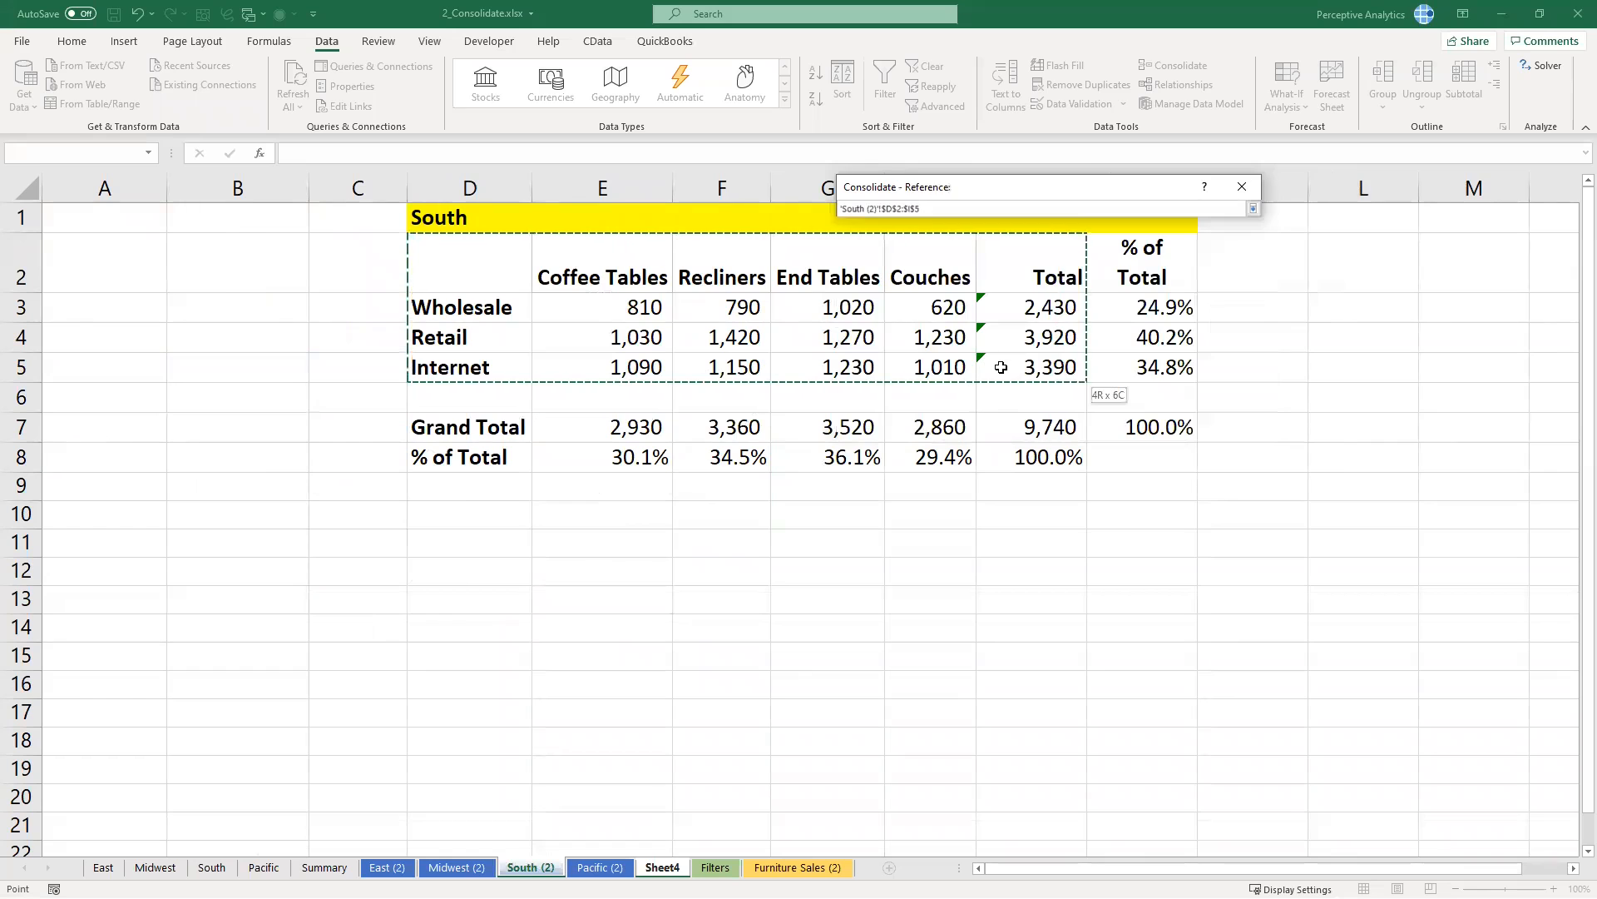
{"action": "left_click", "coordinate": [1209, 300]}
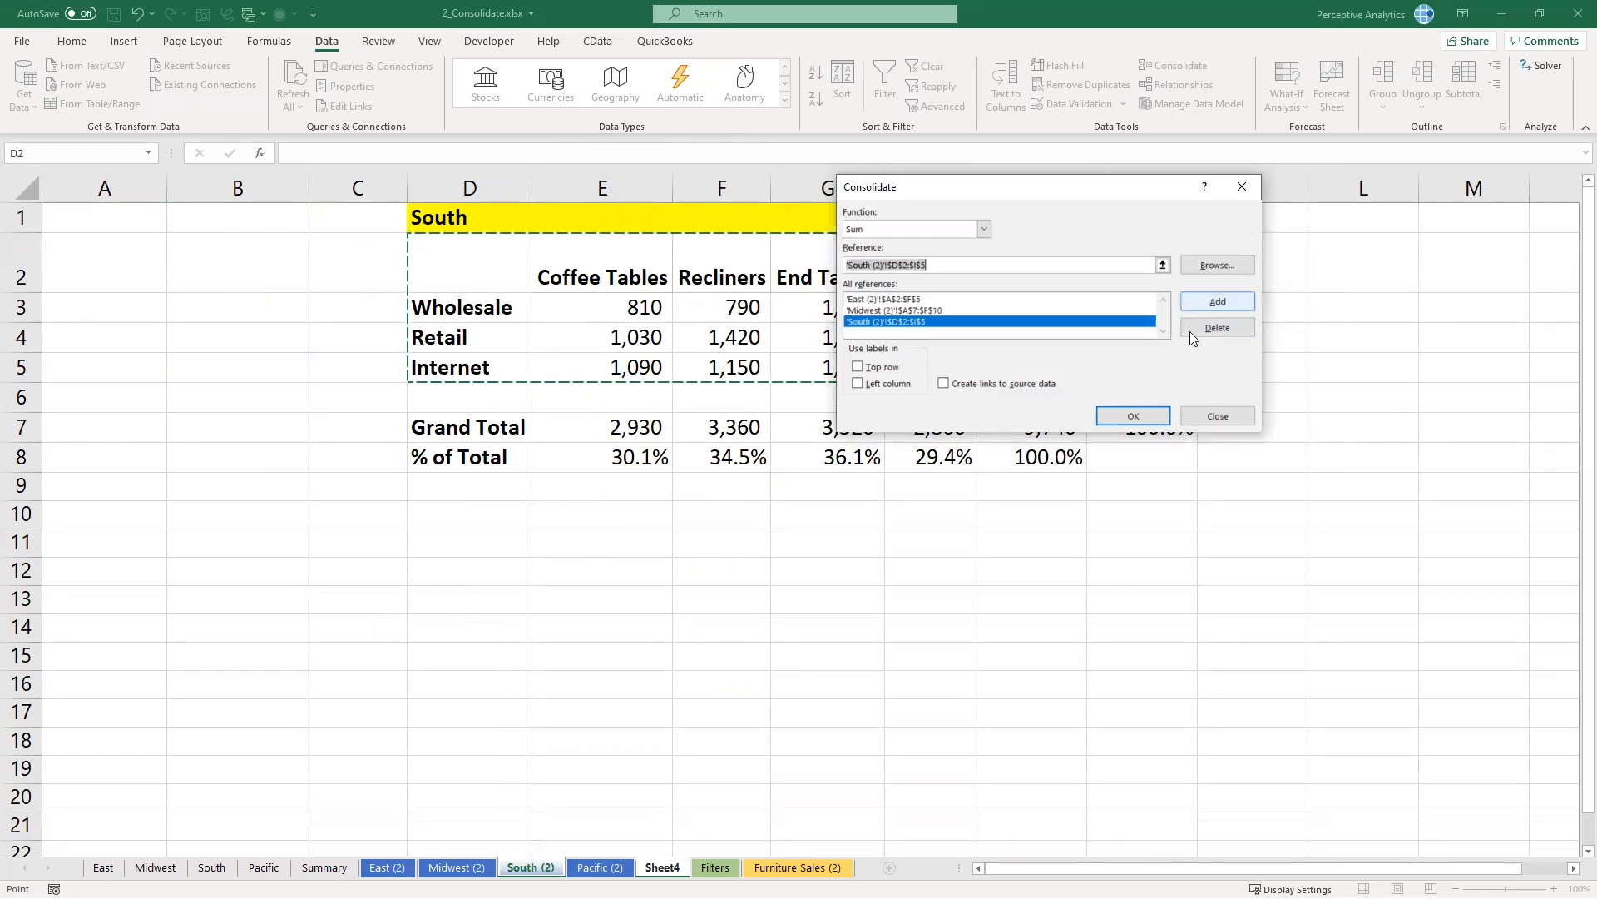
{"action": "left_click", "coordinate": [599, 867]}
{"action": "left_click_drag", "start_coordinate": [454, 285], "coordinate": [1023, 407]}
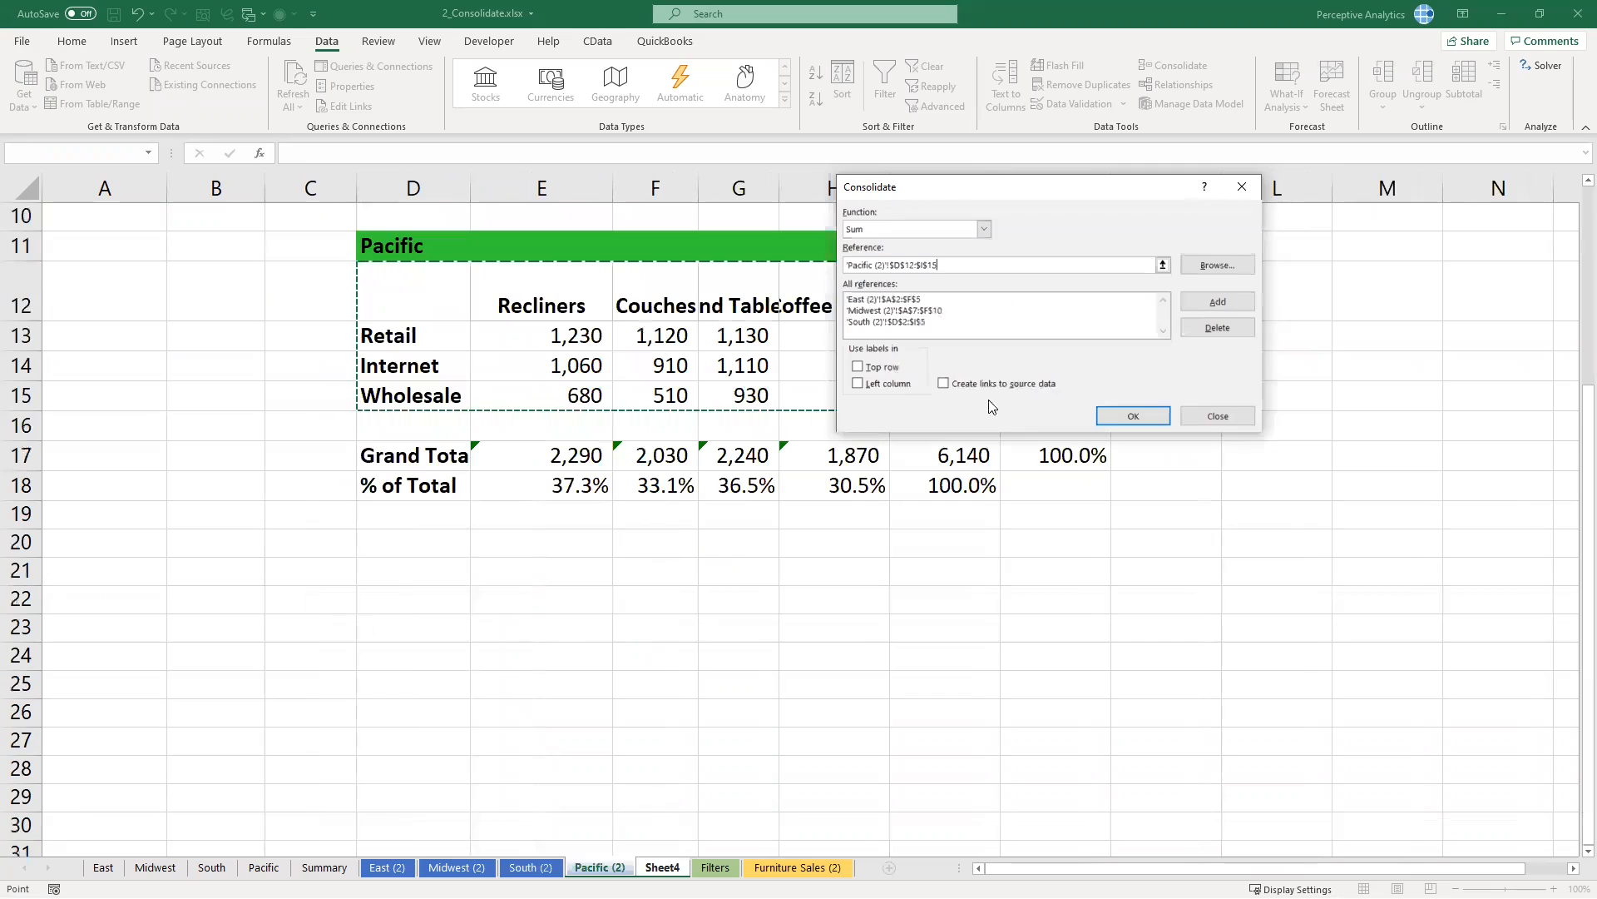
{"action": "left_click", "coordinate": [1205, 301]}
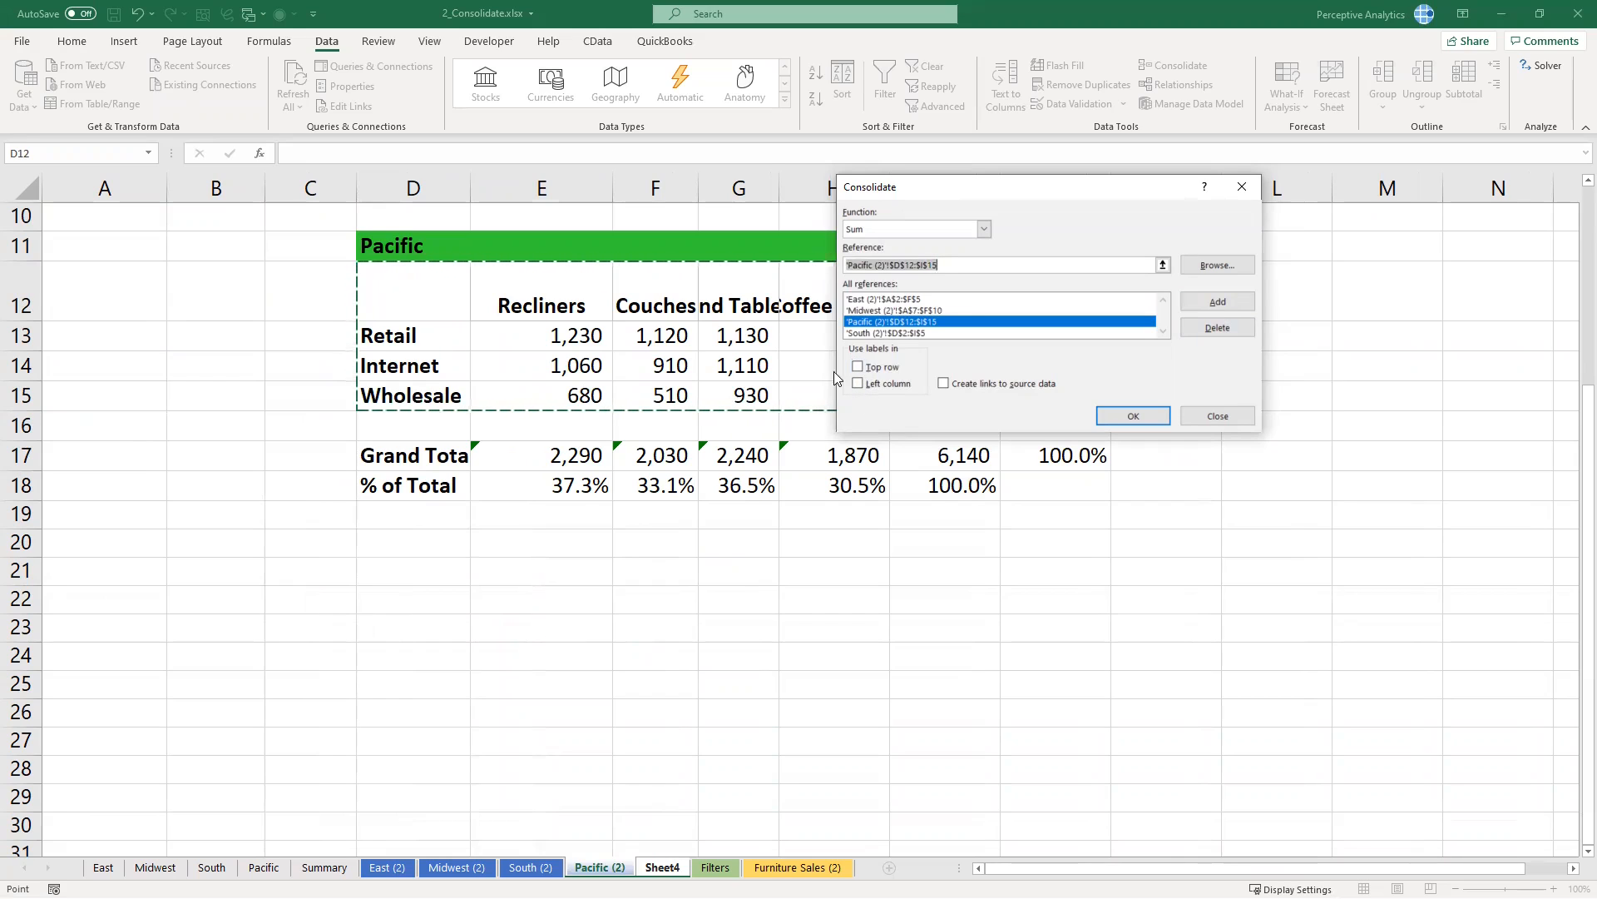
Step: Use labels from the top row and left column, and run the Sum consolidation into Sheet4
{"action": "left_click", "coordinate": [857, 366]}
{"action": "left_click", "coordinate": [860, 384]}
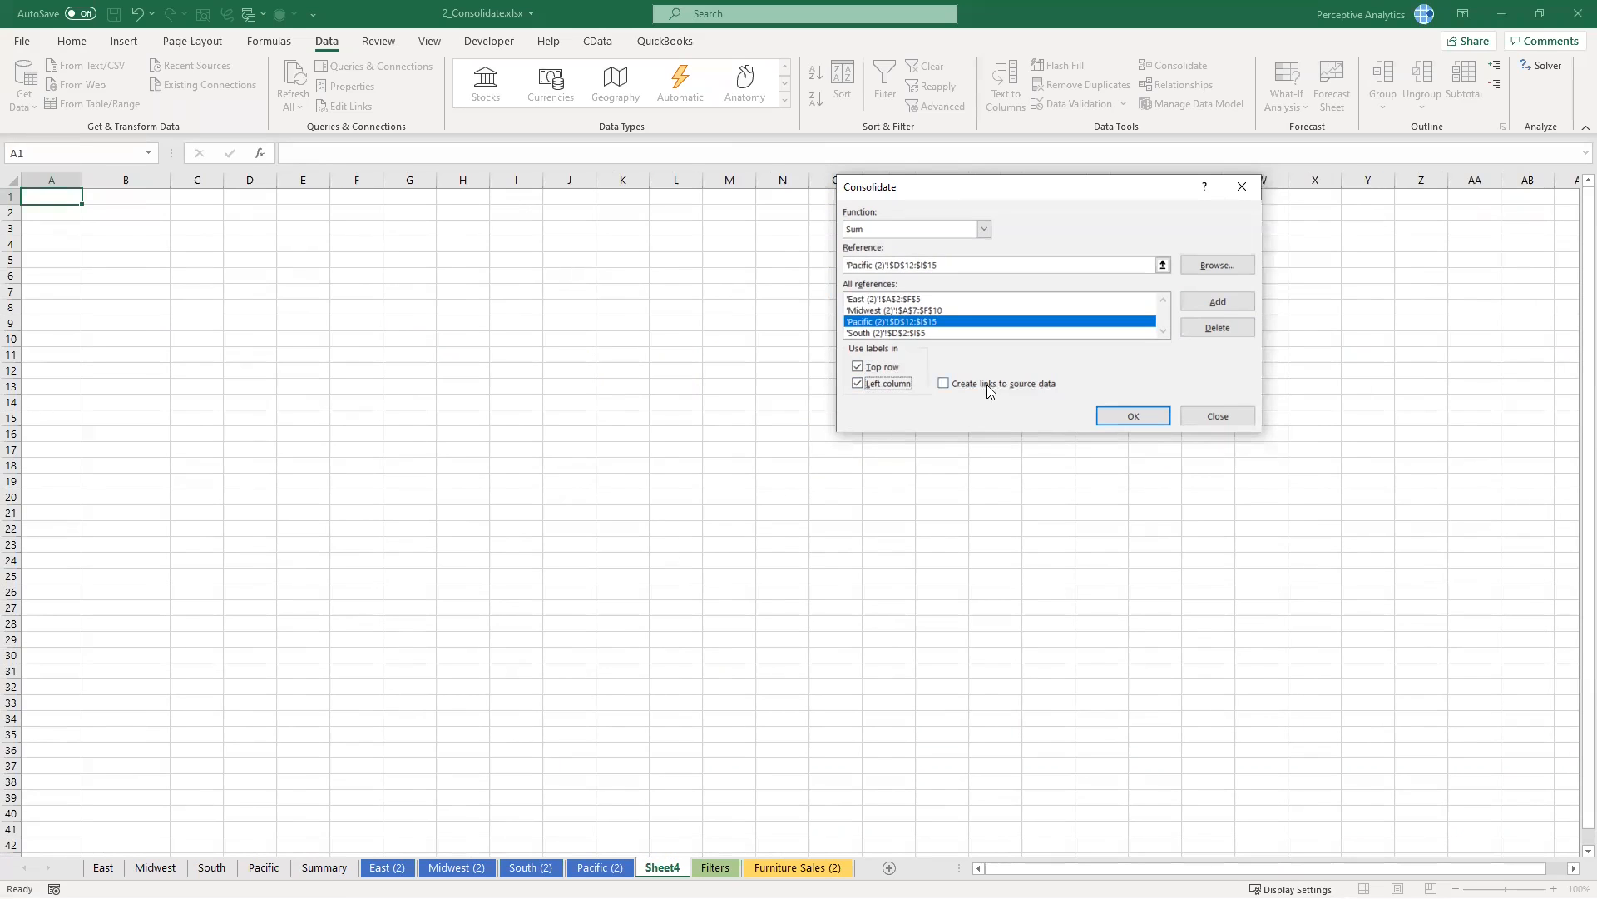
{"action": "left_click", "coordinate": [870, 383]}
{"action": "left_click", "coordinate": [865, 366]}
{"action": "left_click", "coordinate": [858, 367]}
{"action": "left_click", "coordinate": [857, 384]}
{"action": "left_click", "coordinate": [1132, 417]}
{"action": "left_click", "coordinate": [1133, 417]}
Step: Compare the Retail Couches figure in Sheet4's consolidated table with the one on the Summary sheet
{"action": "left_click", "coordinate": [148, 255]}
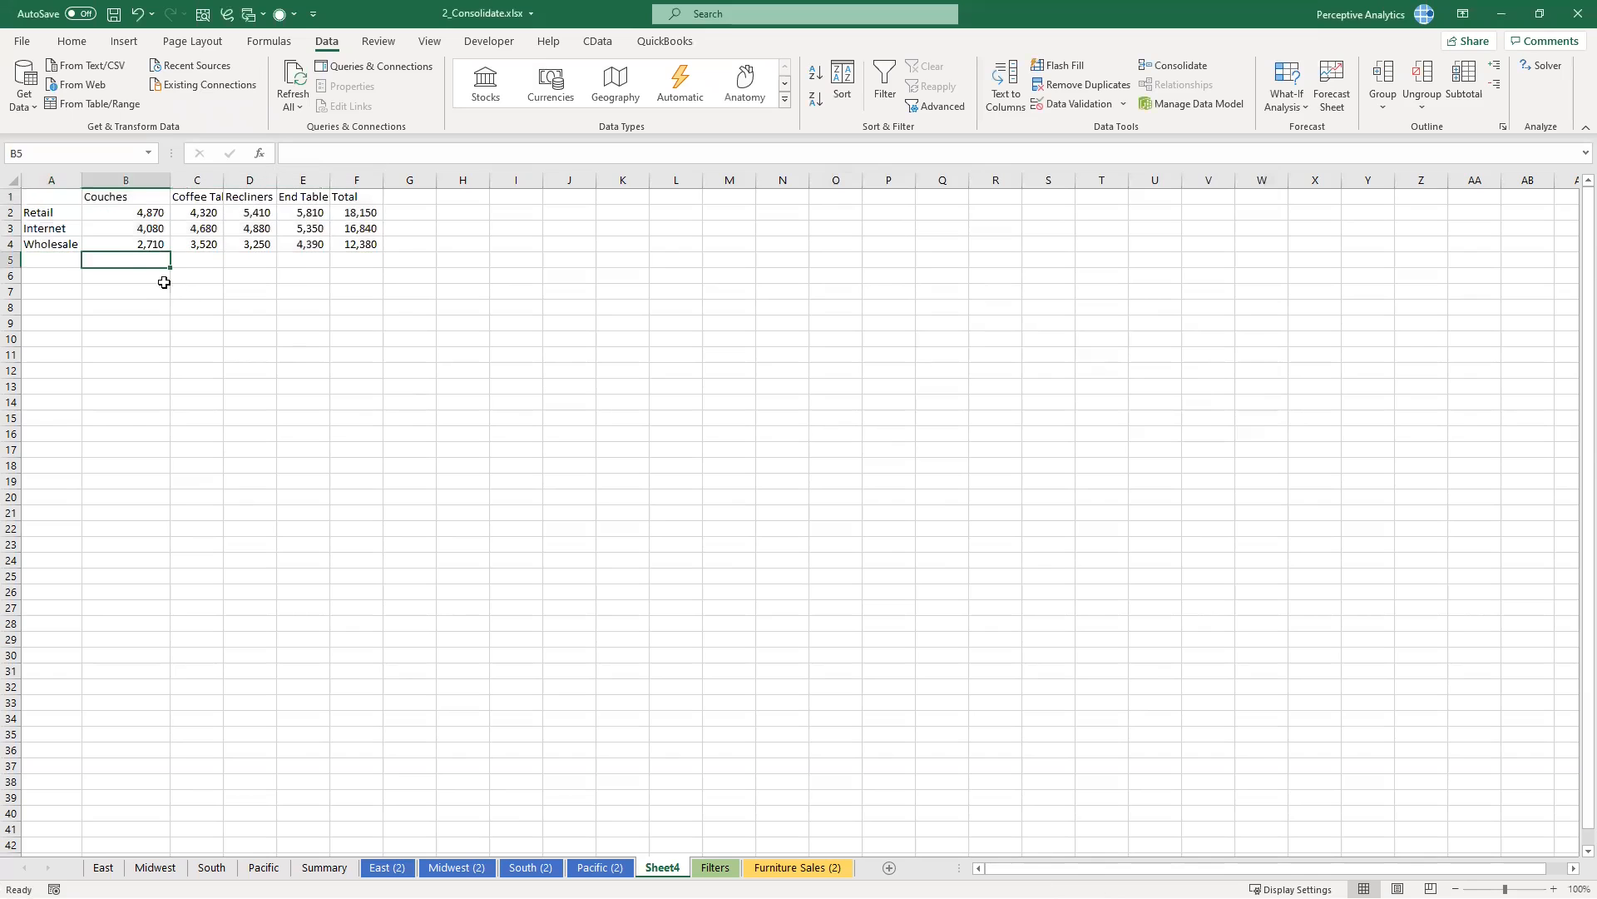
{"action": "scroll", "coordinate": [86, 296], "scroll_direction": "up", "scroll_amount": 1, "text": "ctrl"}
{"action": "scroll", "coordinate": [87, 296], "scroll_direction": "up", "scroll_amount": 8, "text": "ctrl"}
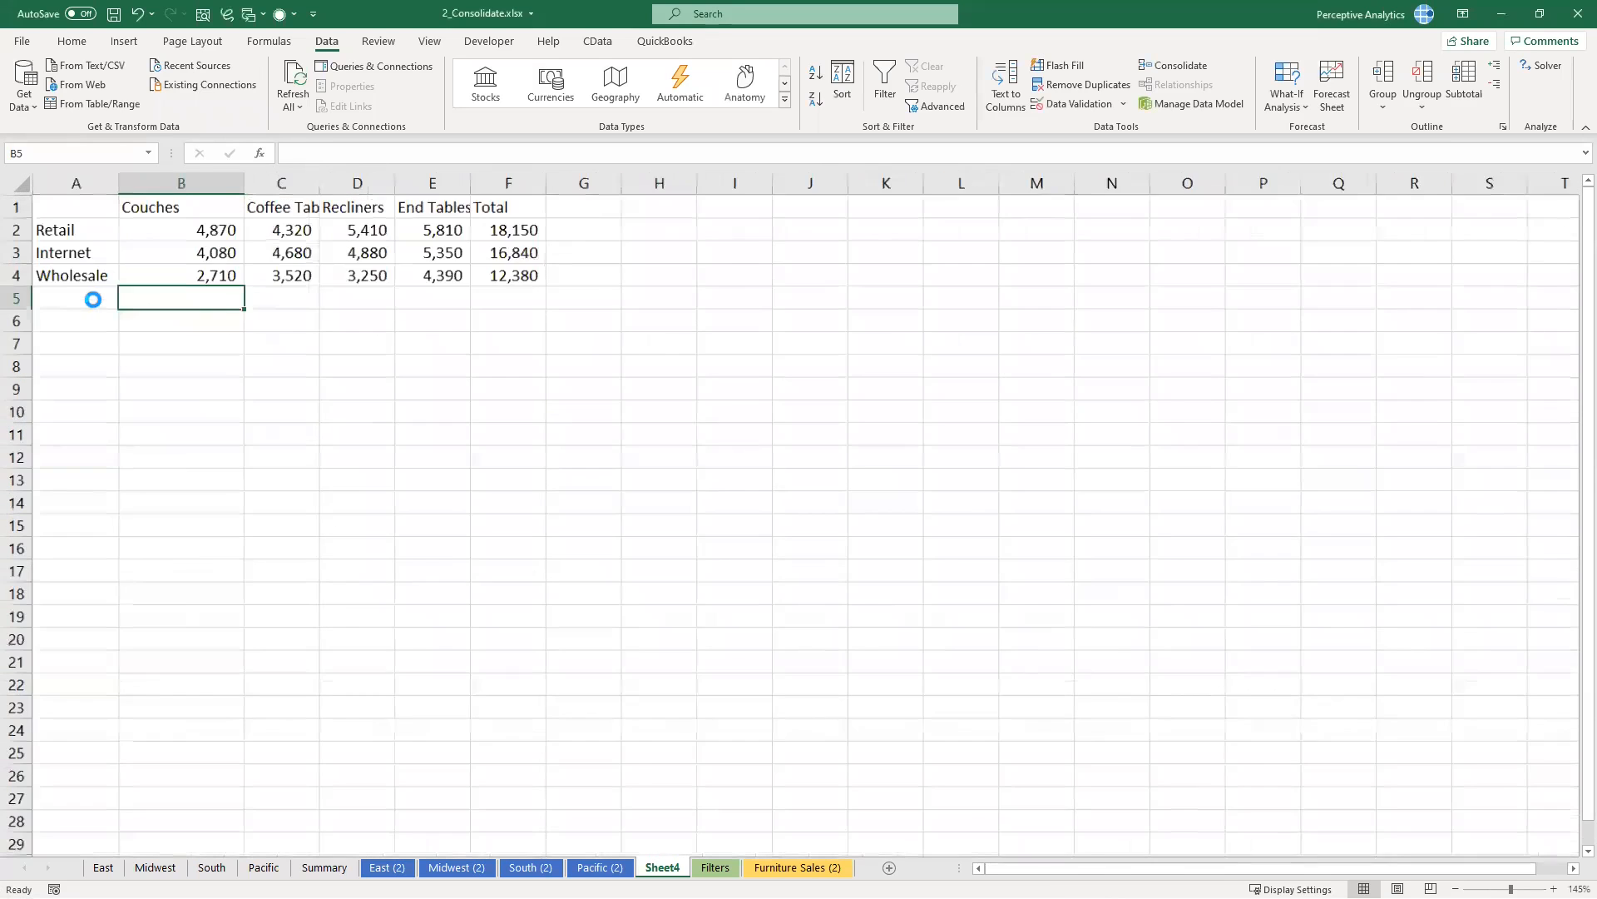
{"action": "scroll", "coordinate": [87, 296], "scroll_direction": "up", "scroll_amount": 2}
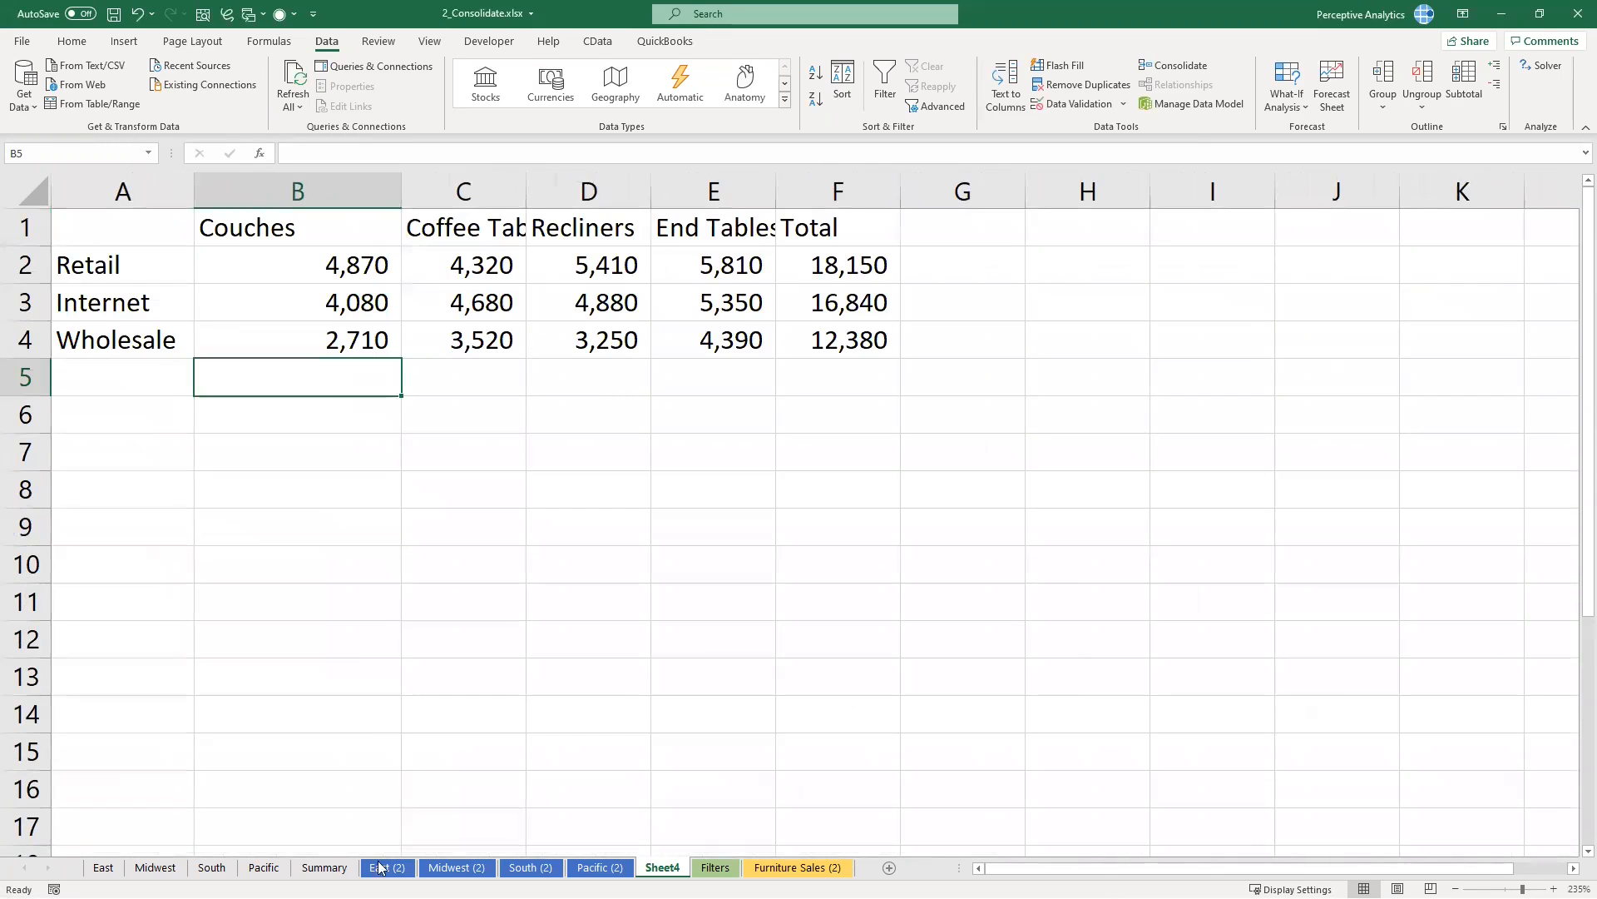
{"action": "left_click", "coordinate": [347, 632]}
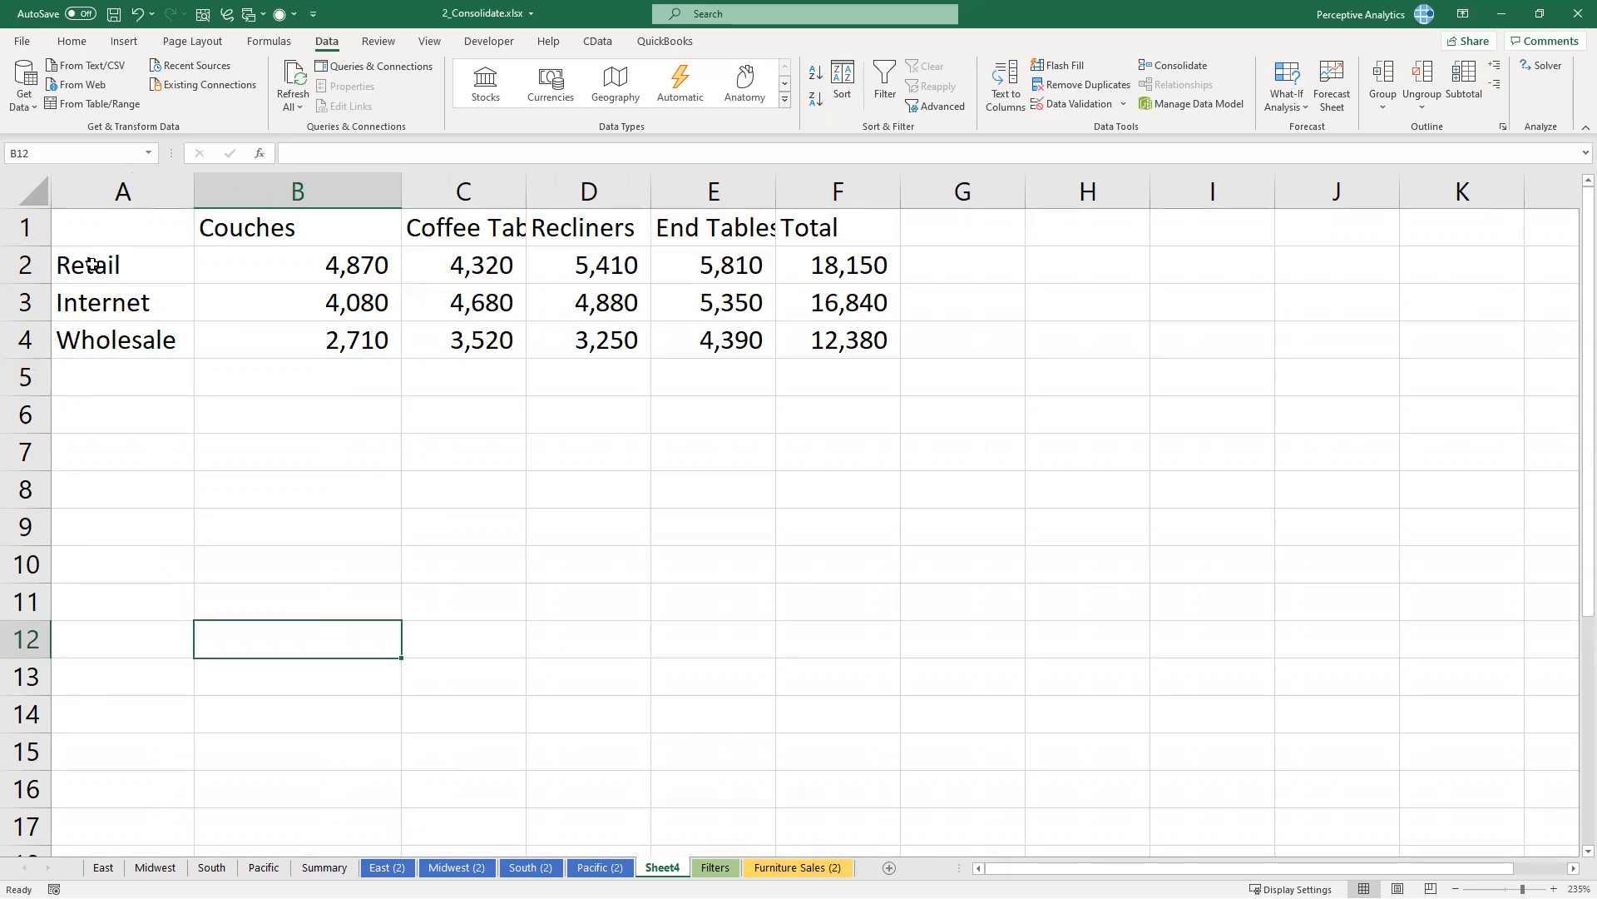
{"action": "left_click", "coordinate": [94, 266]}
{"action": "left_click", "coordinate": [339, 274]}
{"action": "left_click", "coordinate": [324, 867]}
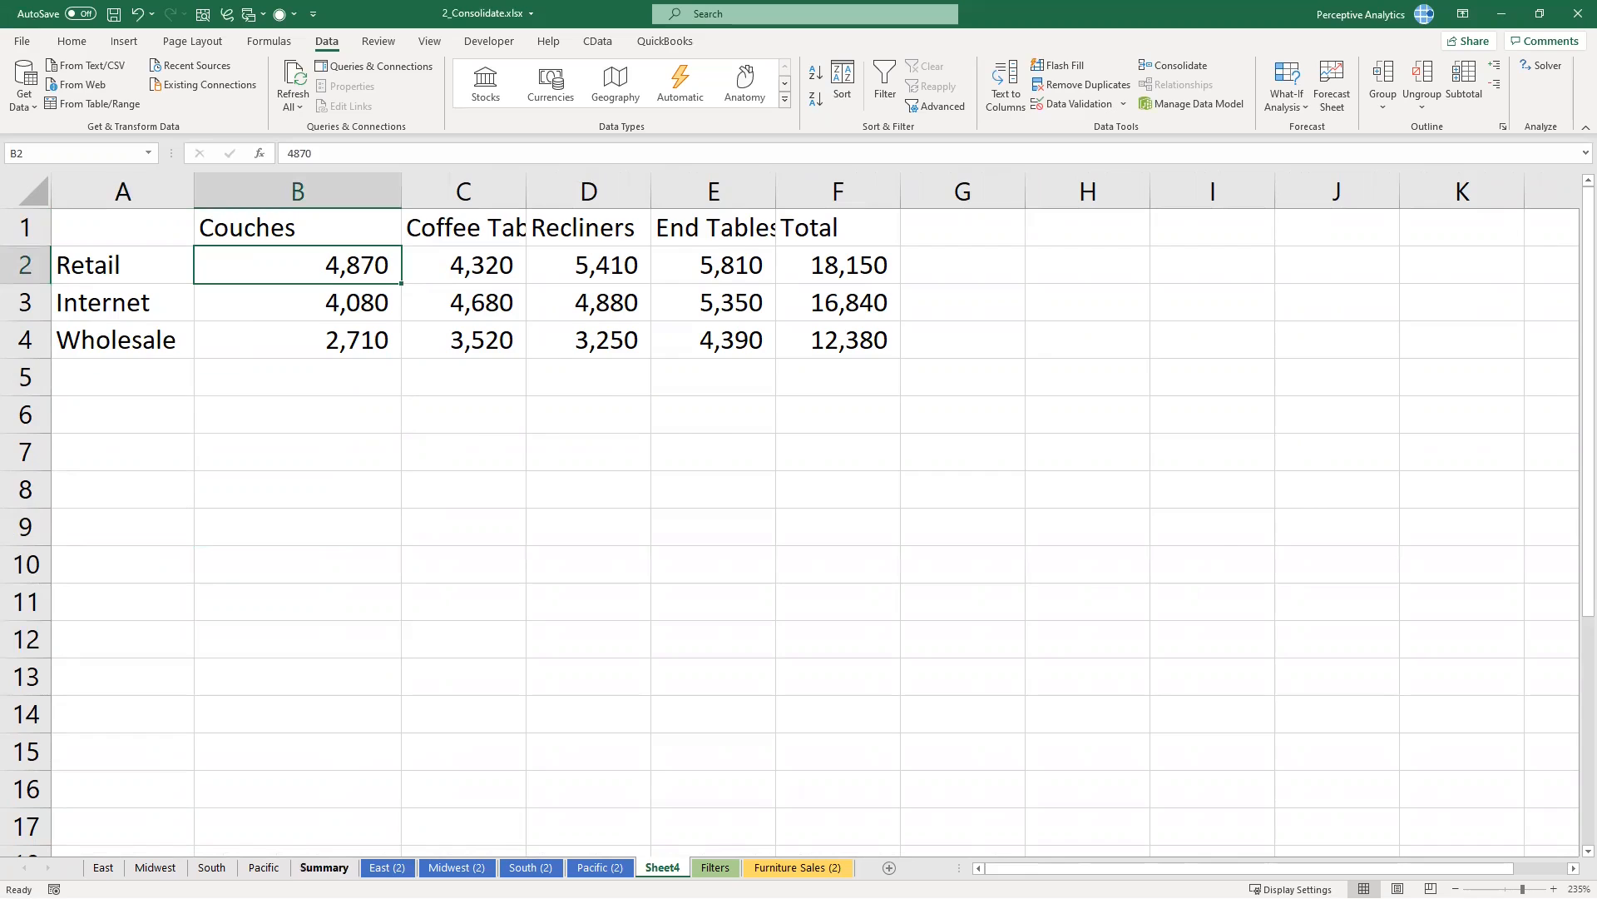
{"action": "left_click", "coordinate": [237, 315]}
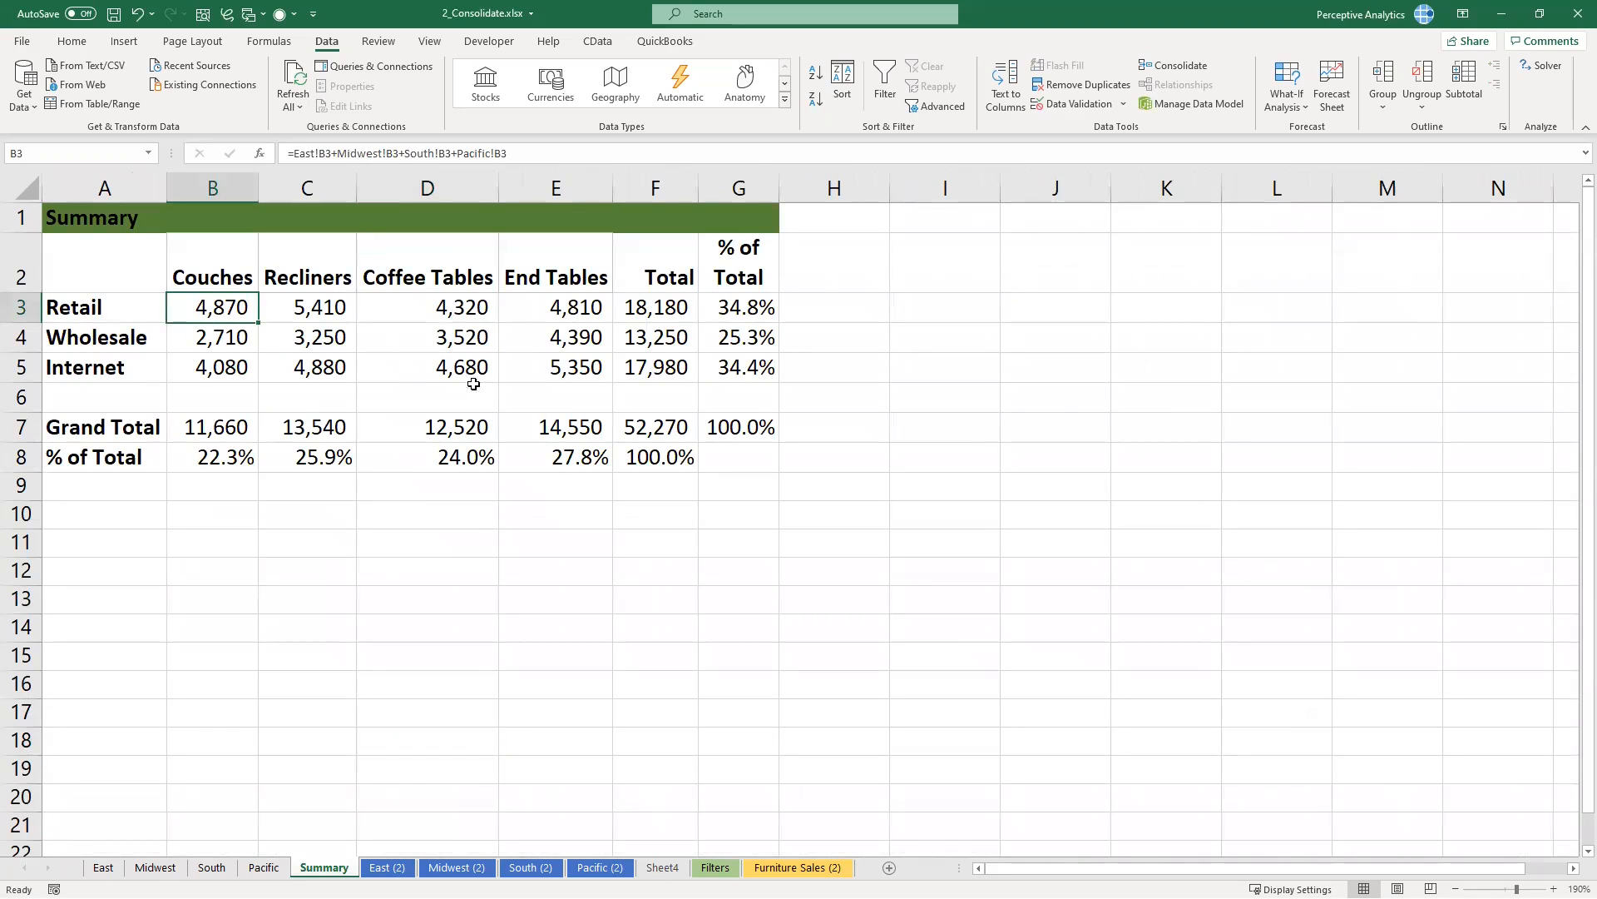
Step: Compare the Internet row's Total on the Summary sheet with the one in Sheet4
{"action": "left_click", "coordinate": [648, 377]}
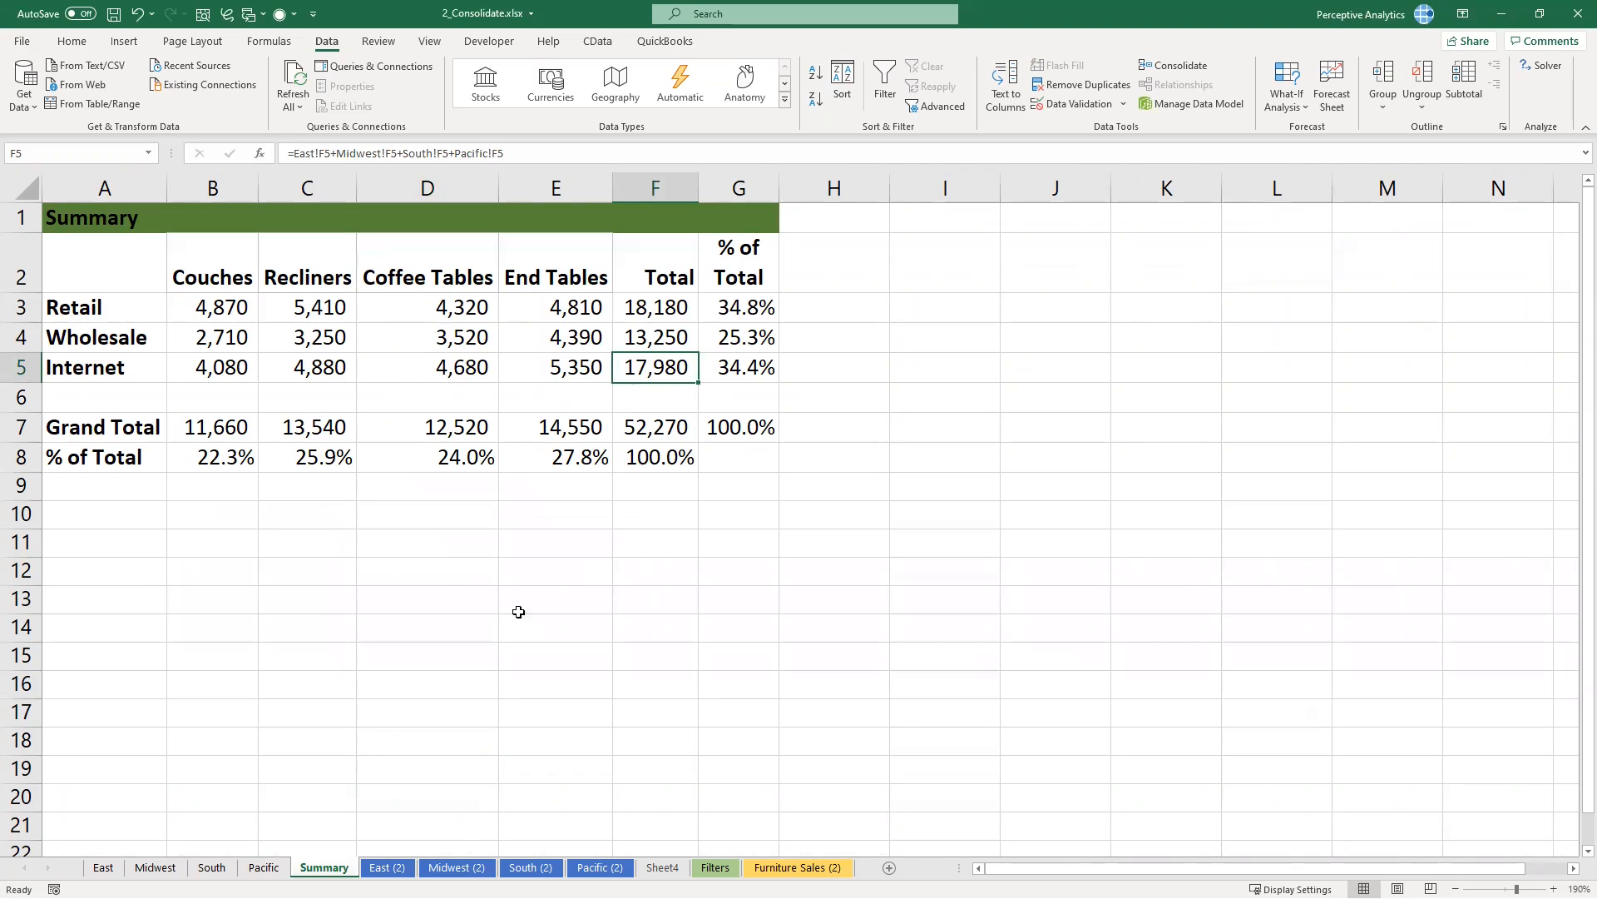
{"action": "left_click", "coordinate": [663, 867]}
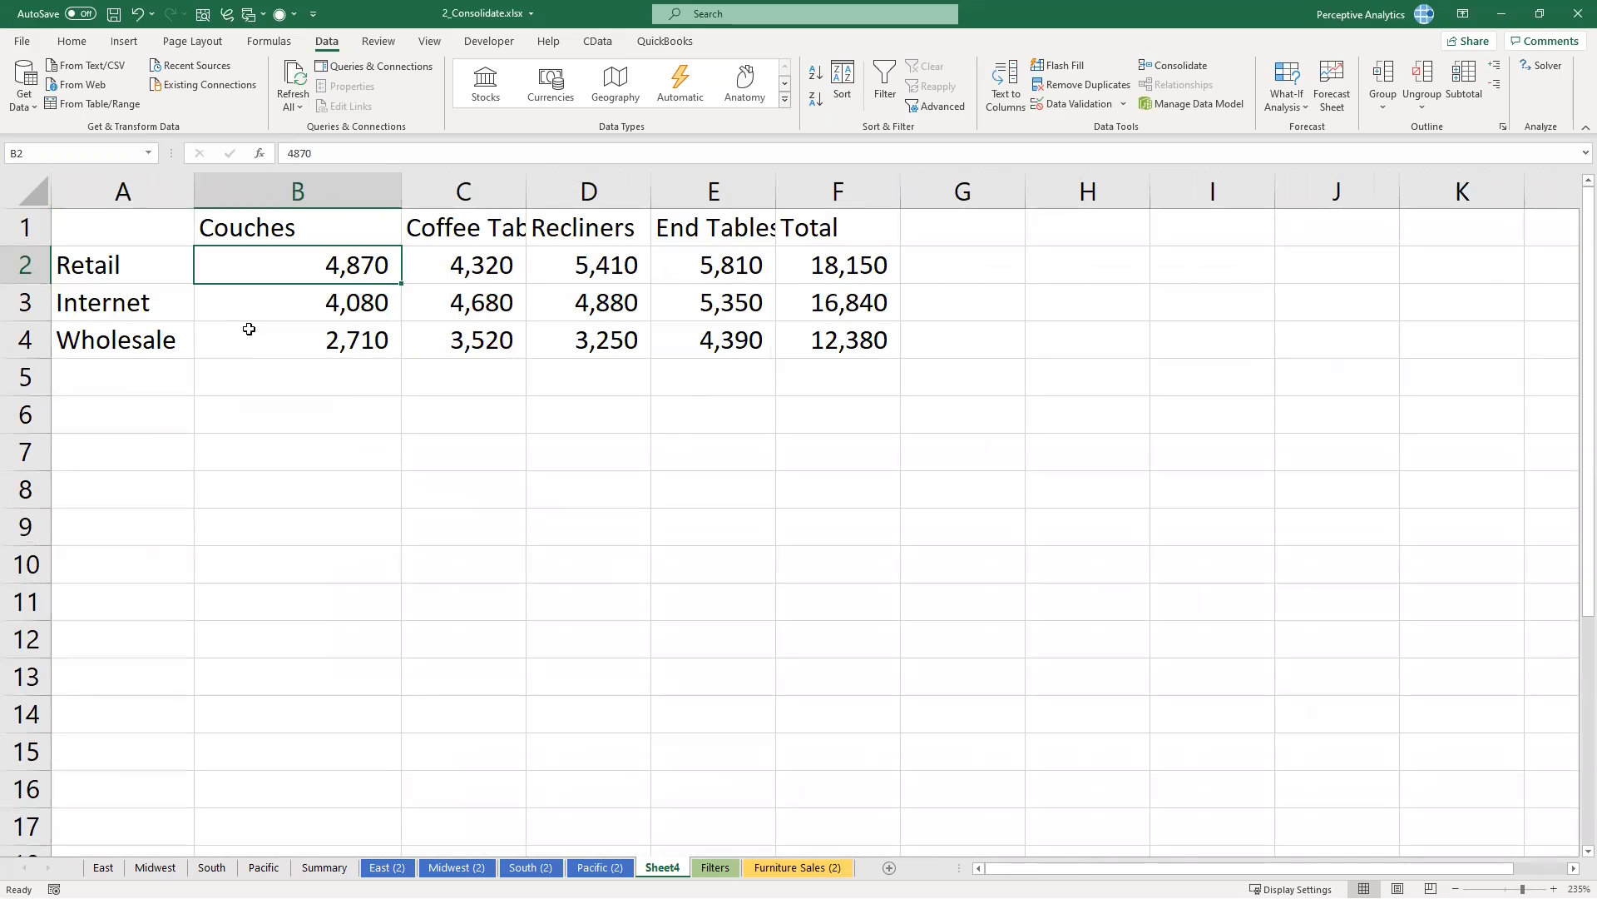
{"action": "left_click", "coordinate": [151, 309]}
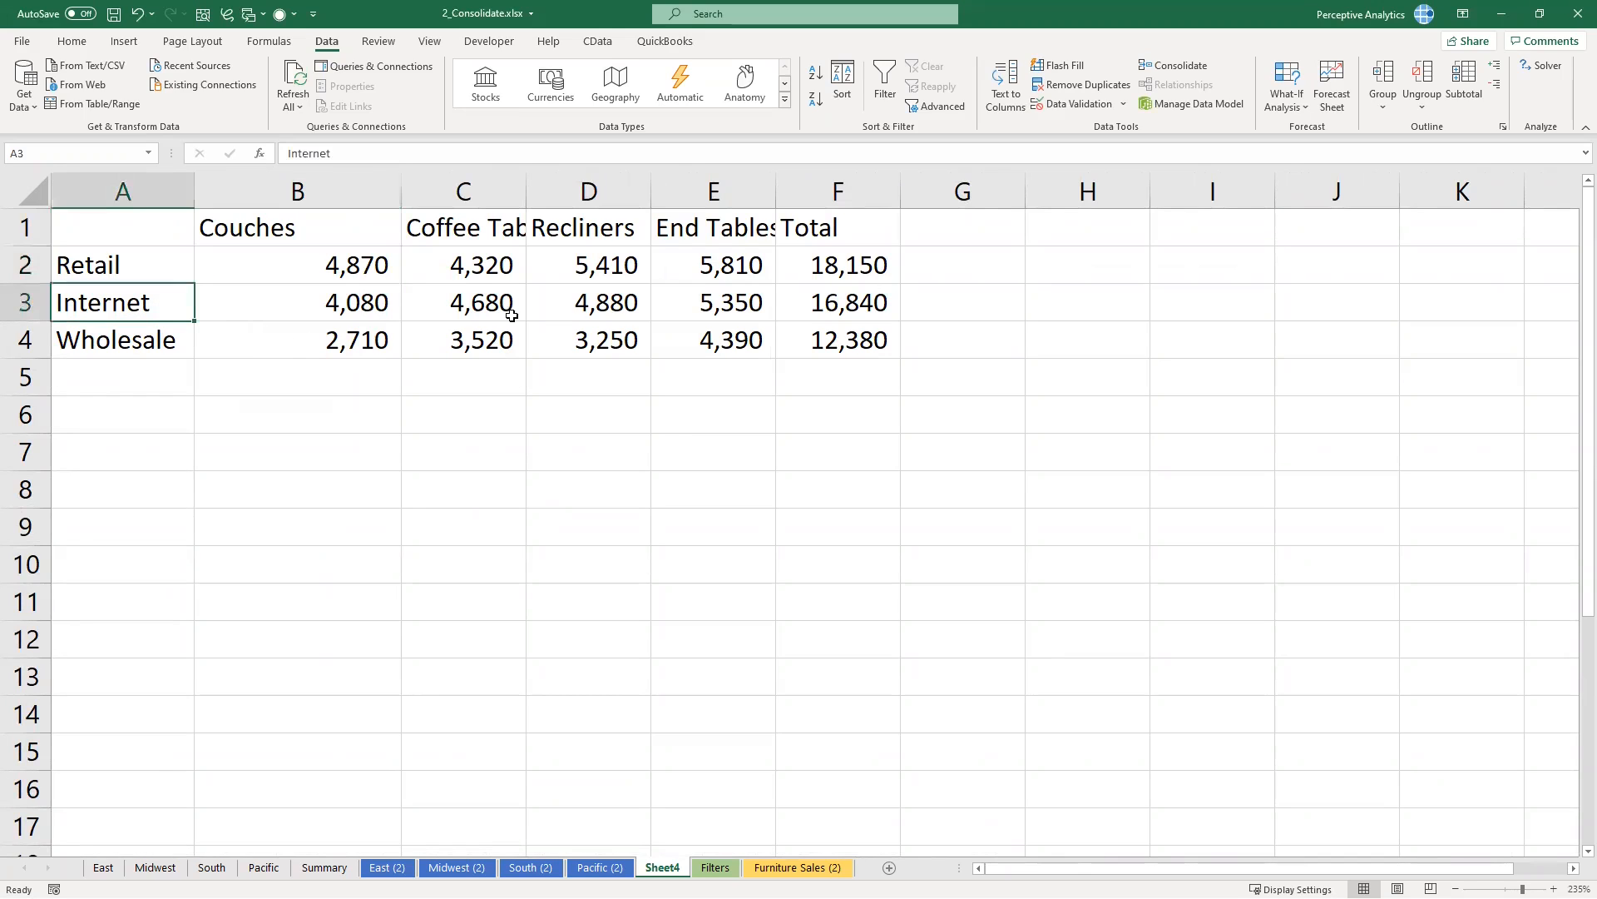
{"action": "left_click", "coordinate": [836, 304]}
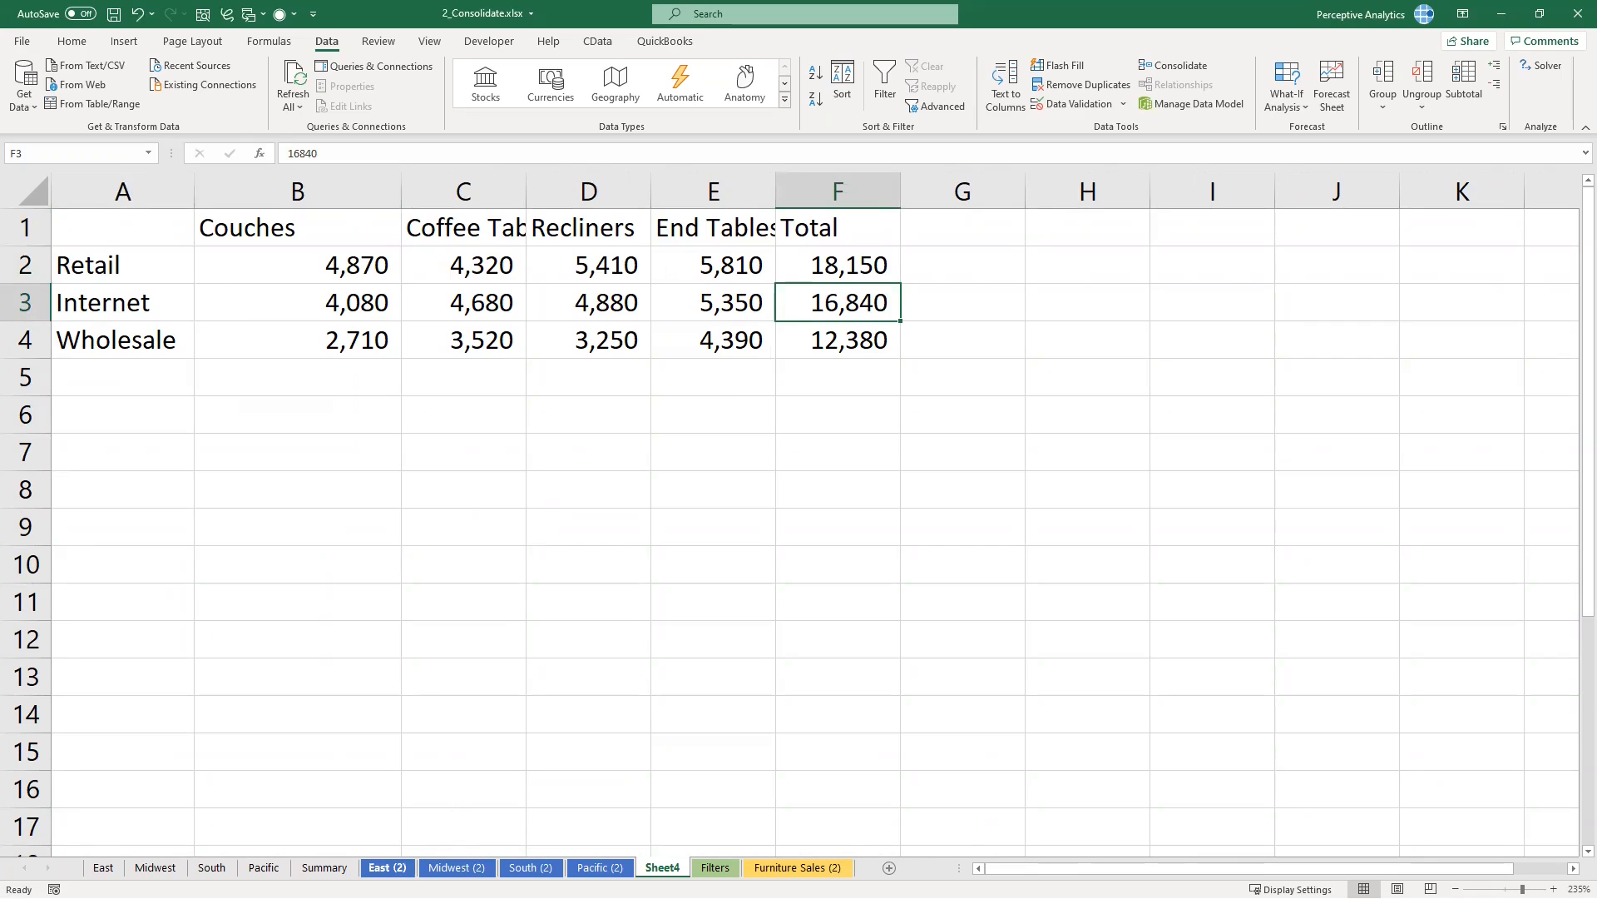
Step: Compare the row and column order and figures on Midwest (2) with the consolidated table in Sheet4
{"action": "left_click", "coordinate": [457, 867]}
{"action": "left_click_drag", "start_coordinate": [212, 457], "coordinate": [433, 517]}
{"action": "left_click", "coordinate": [464, 487]}
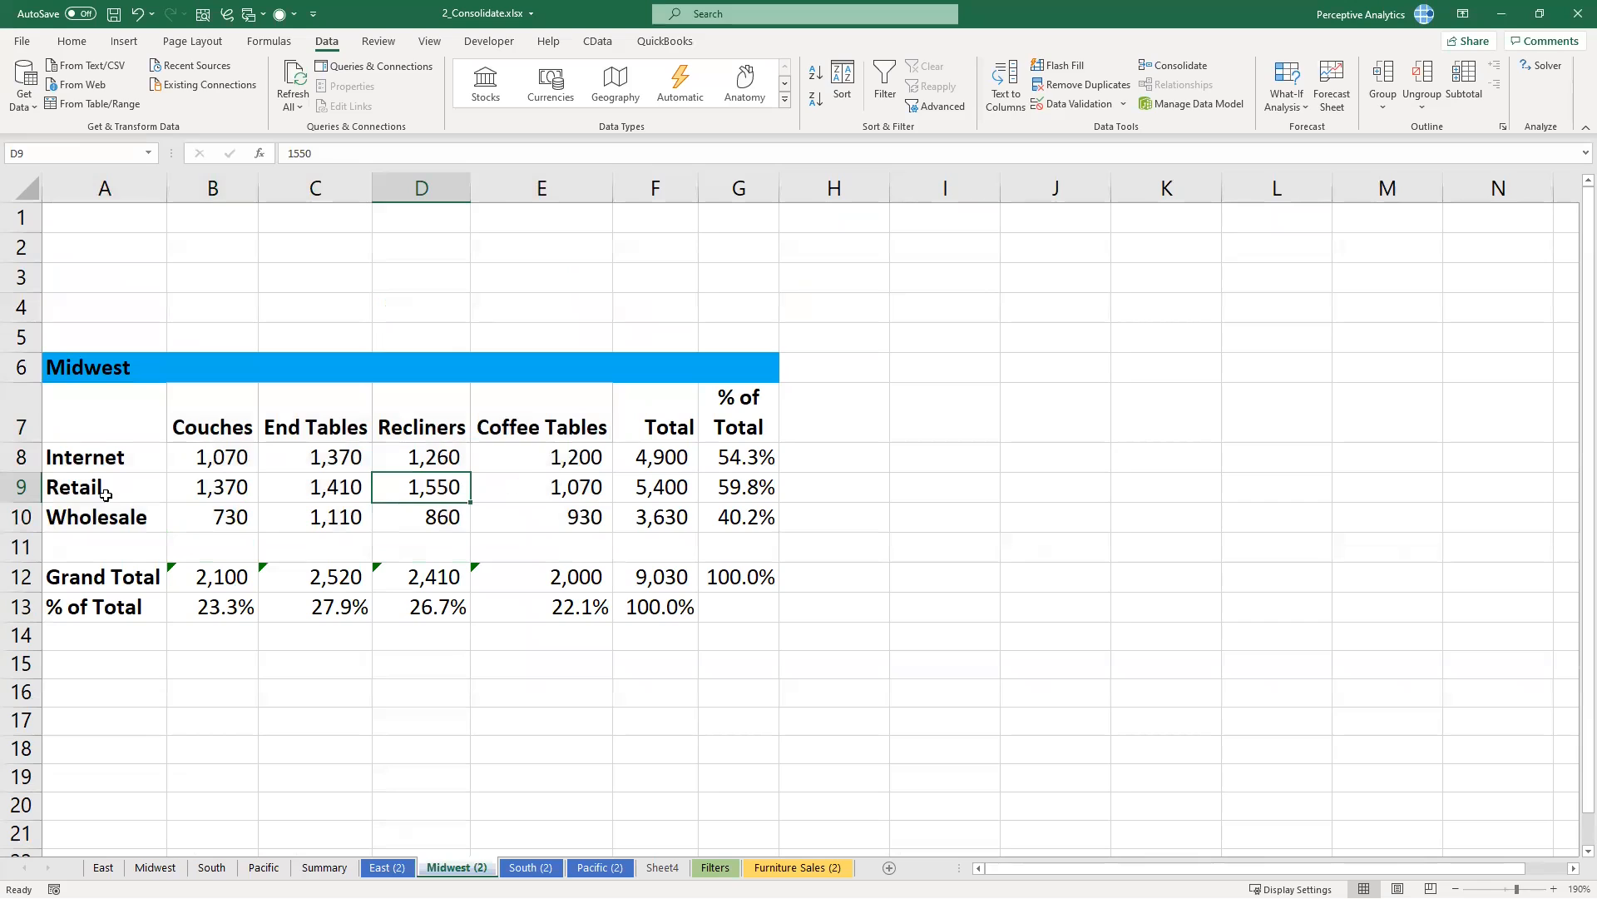
{"action": "left_click", "coordinate": [574, 463]}
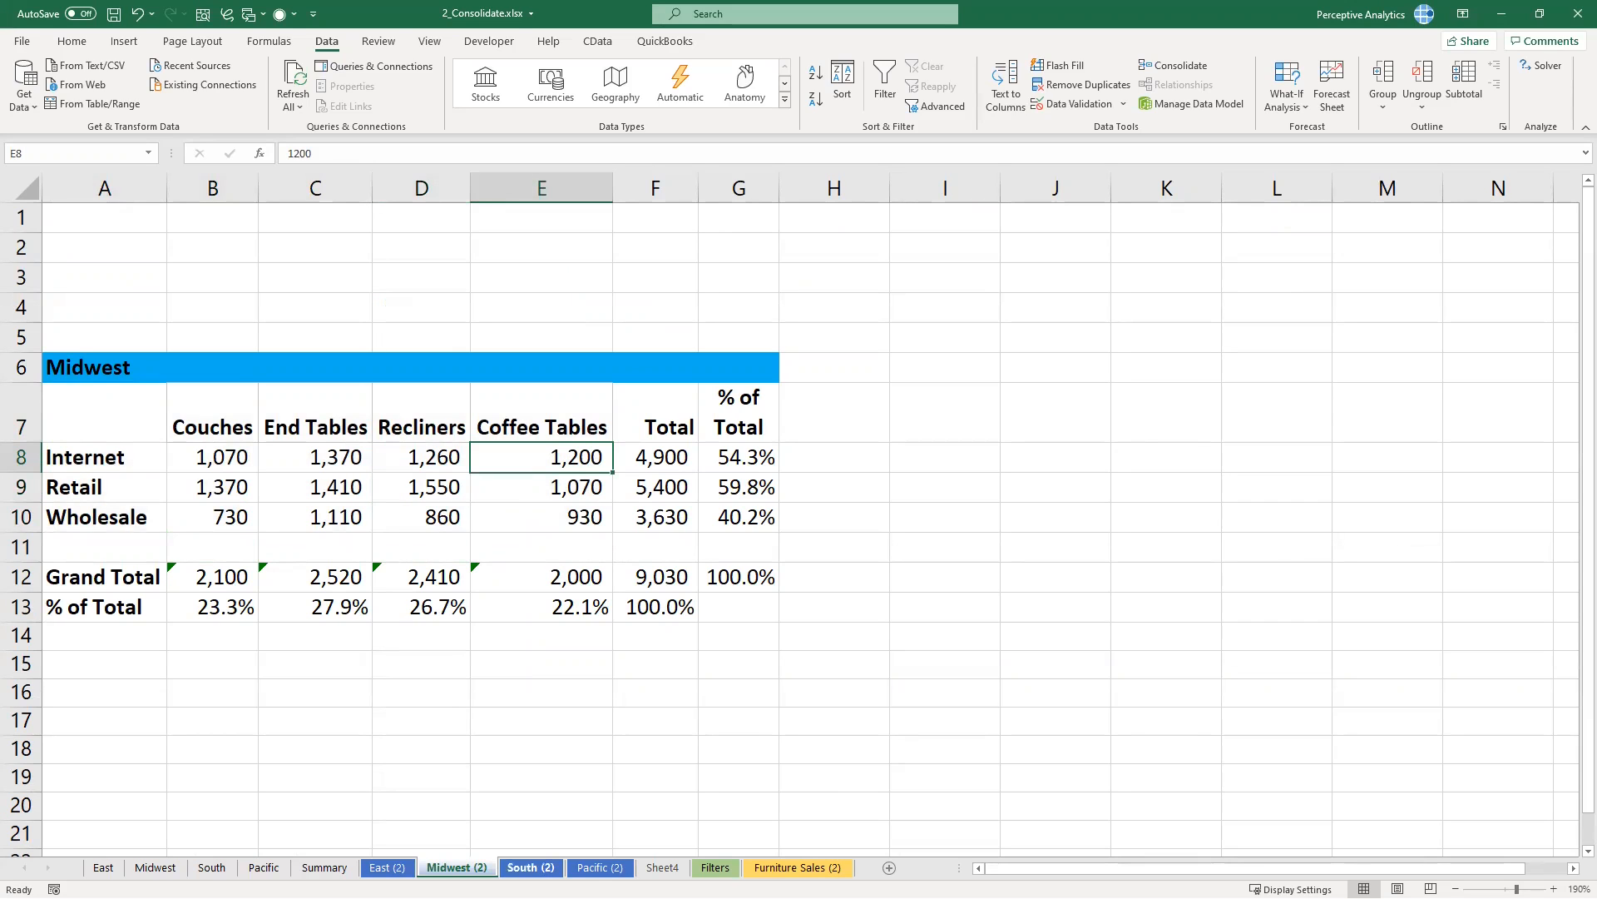
{"action": "left_click", "coordinate": [662, 867]}
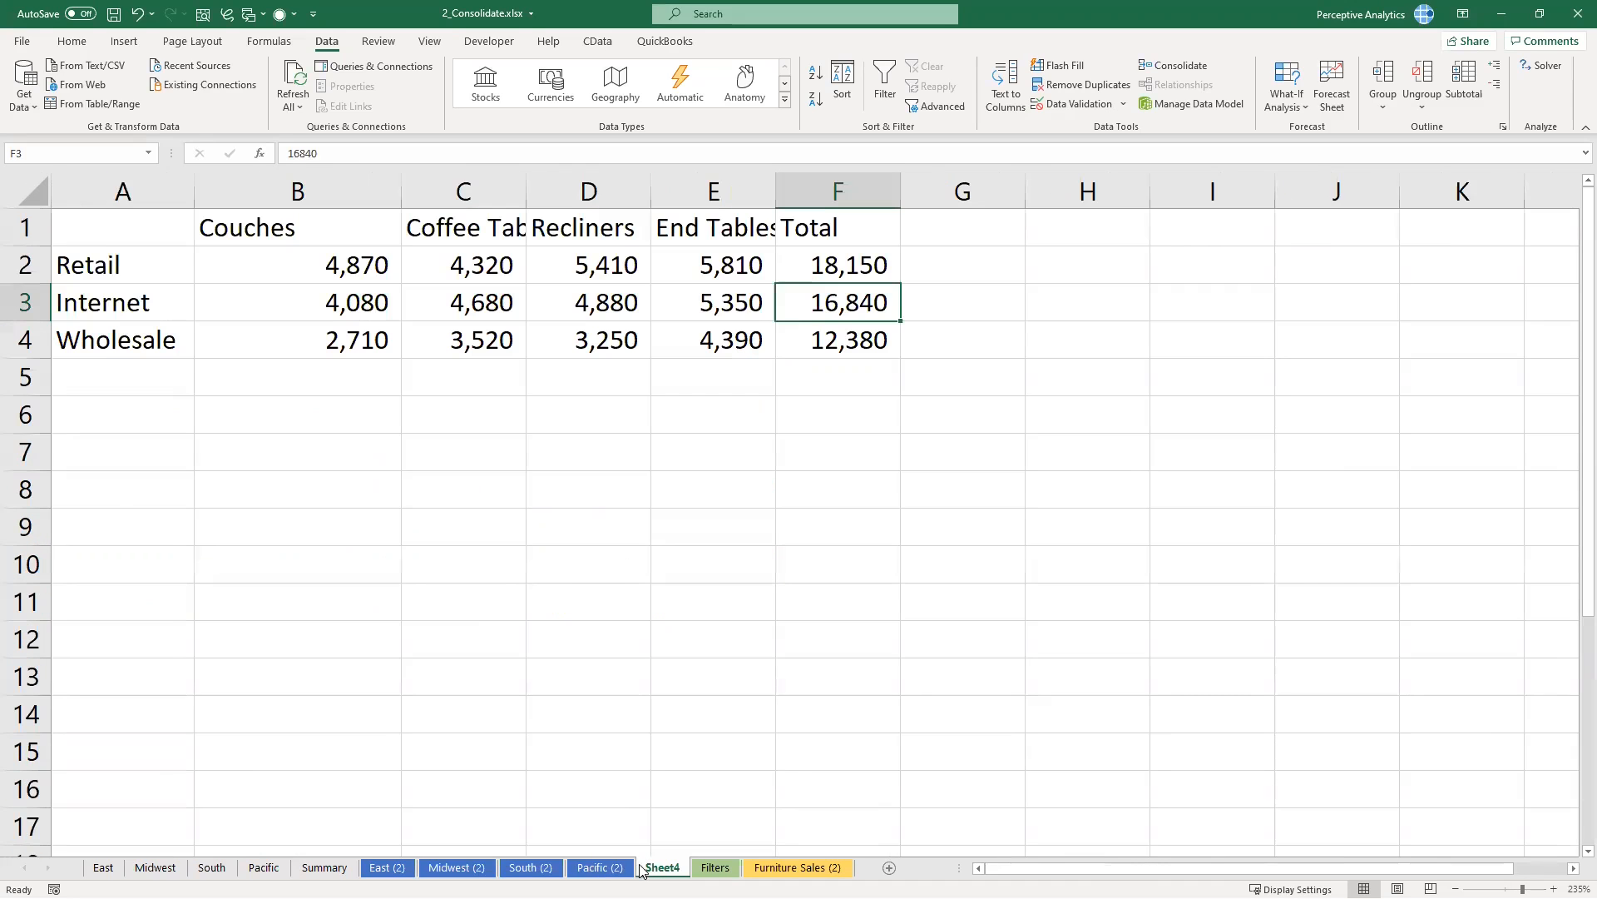
{"action": "left_click", "coordinate": [345, 271]}
{"action": "left_click", "coordinate": [639, 328]}
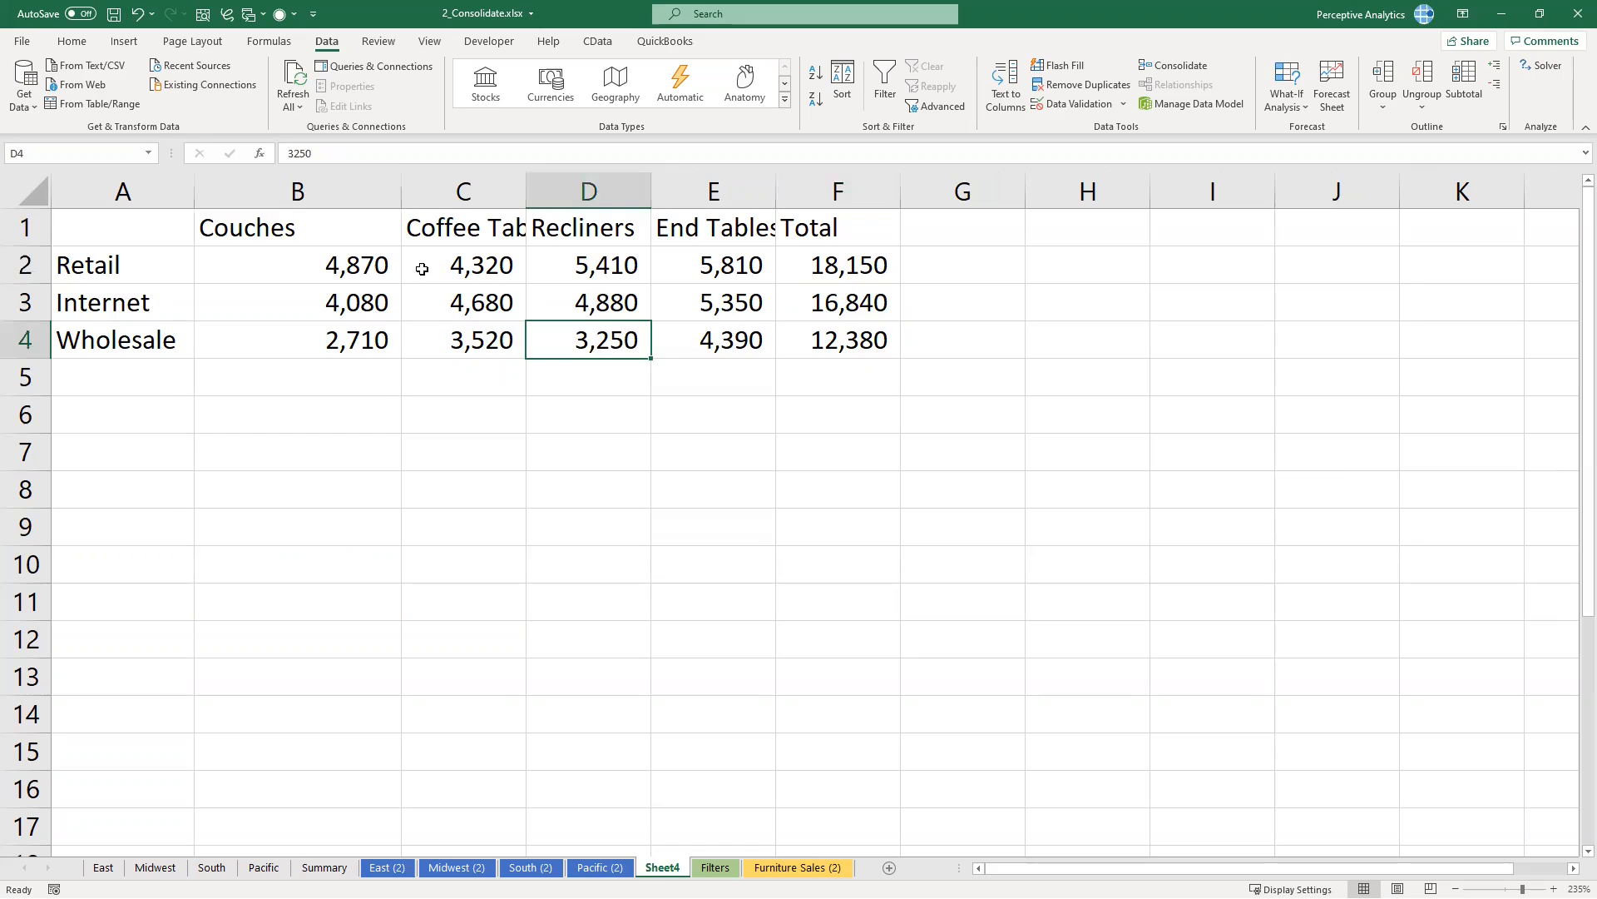
{"action": "left_click", "coordinate": [317, 304]}
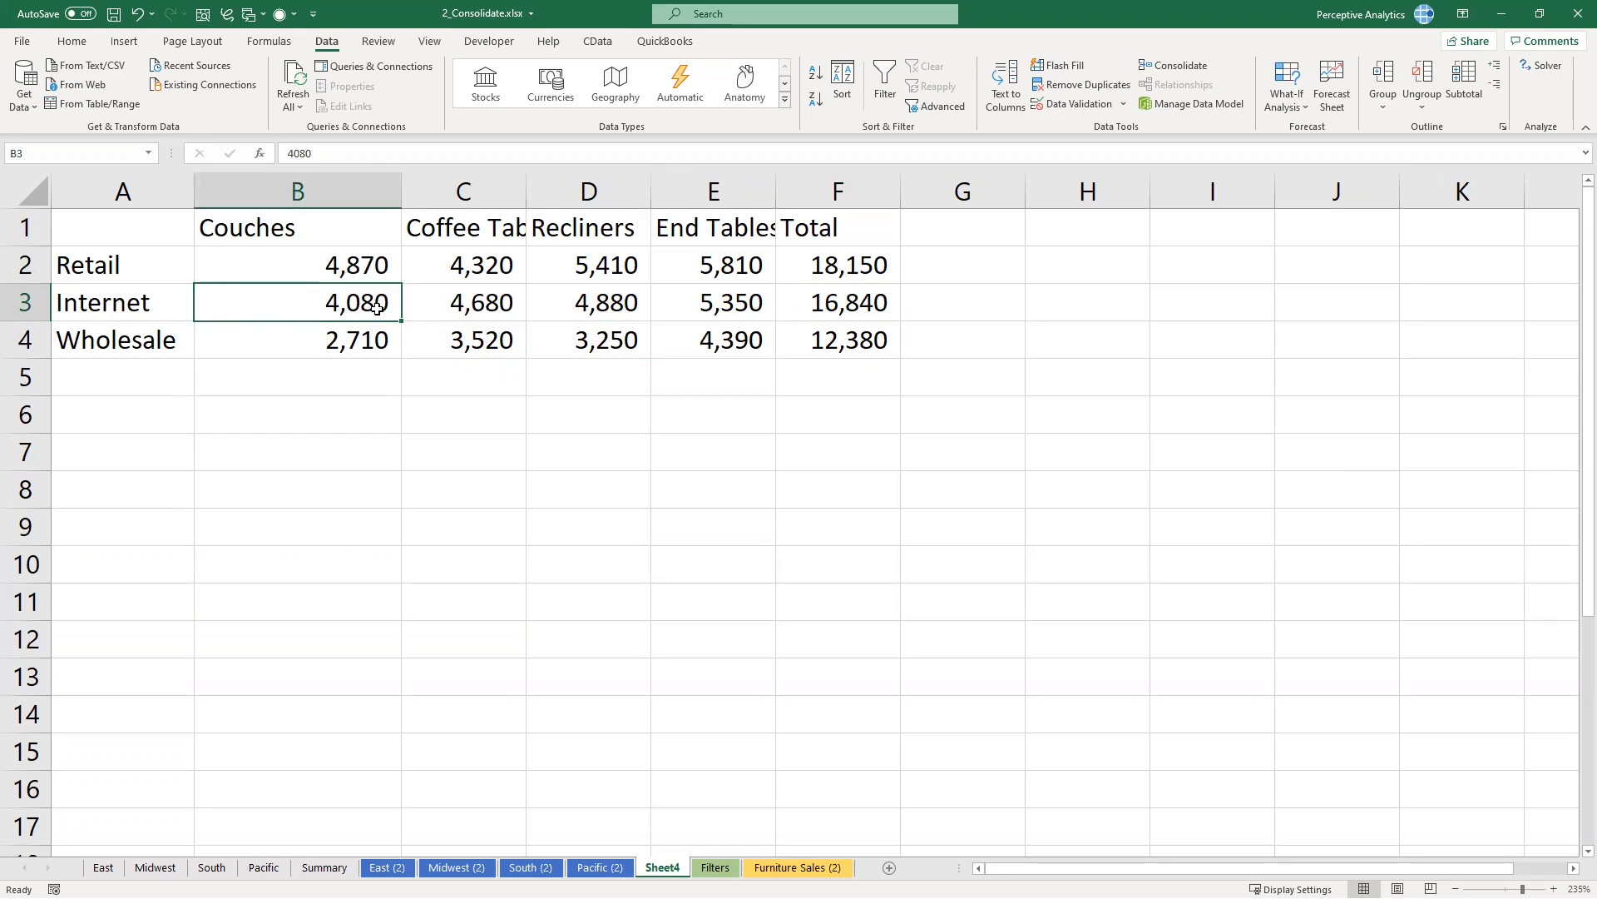
Step: In cell D15 of East (2), start a formula adding the Internet Couches cells B4 and Midwest (2) B8
{"action": "left_click", "coordinate": [386, 867]}
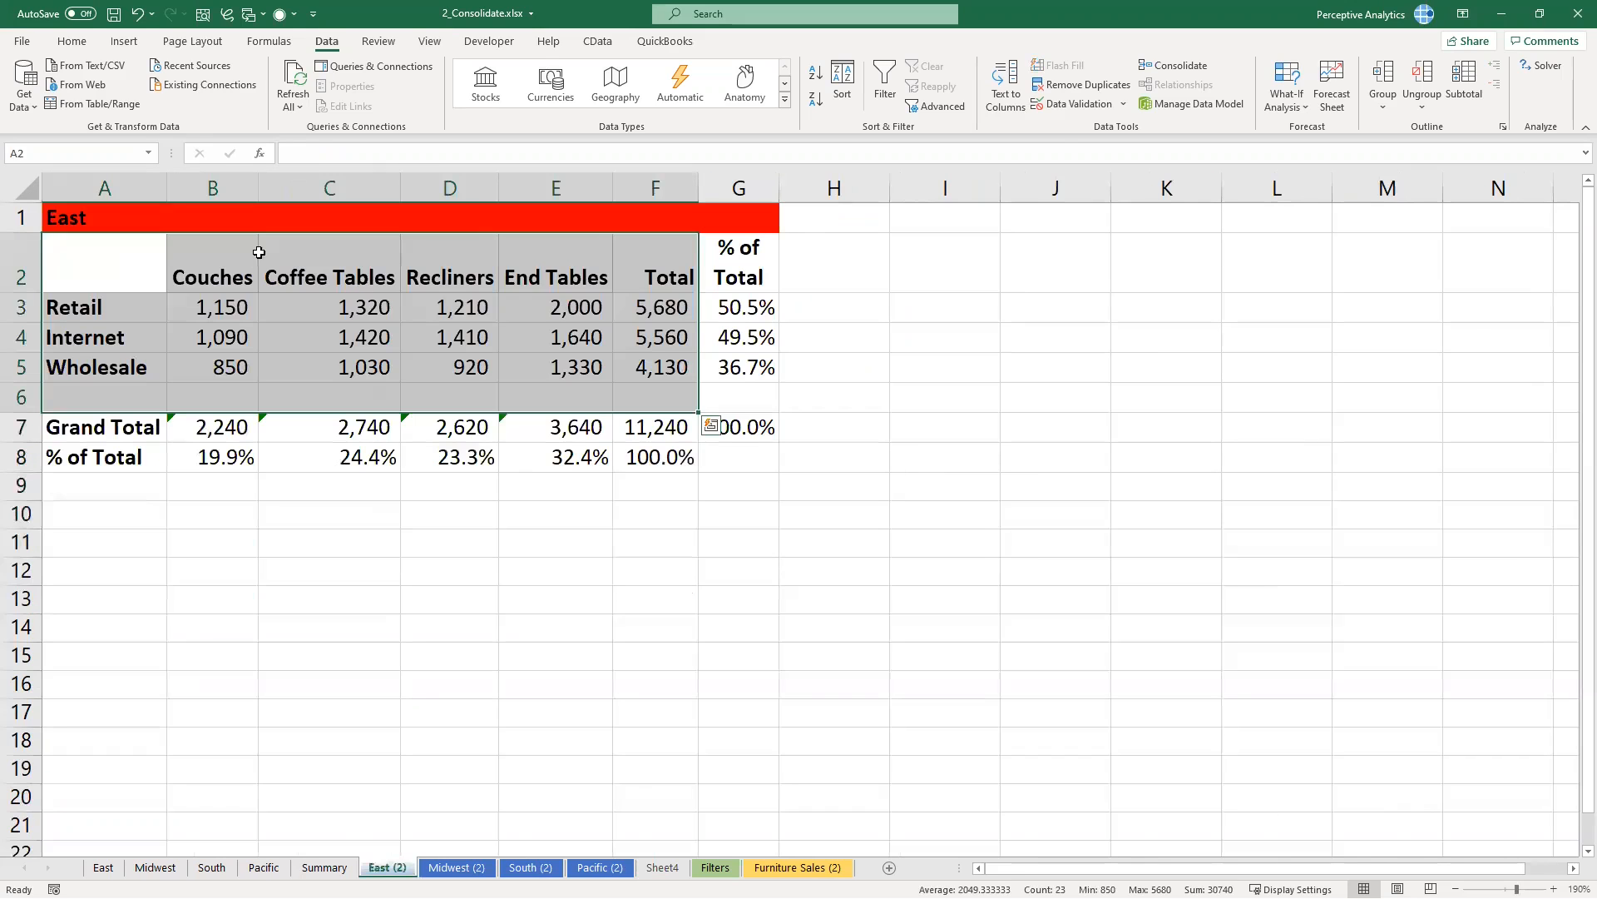
{"action": "left_click", "coordinate": [220, 372]}
{"action": "left_click", "coordinate": [226, 344]}
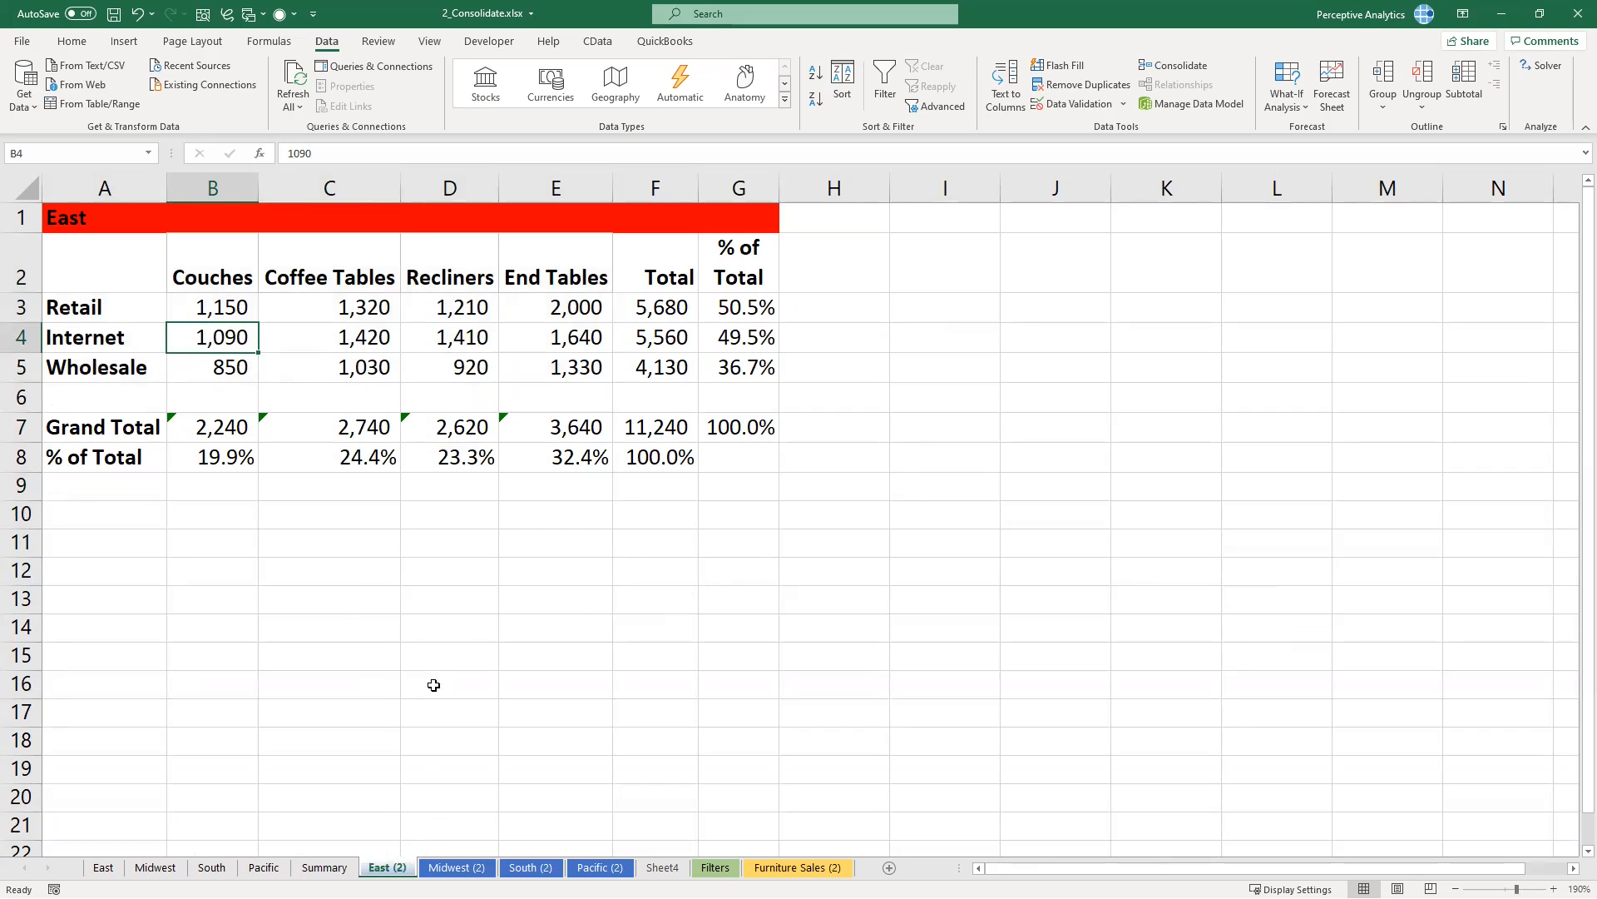
{"action": "left_click", "coordinate": [442, 648]}
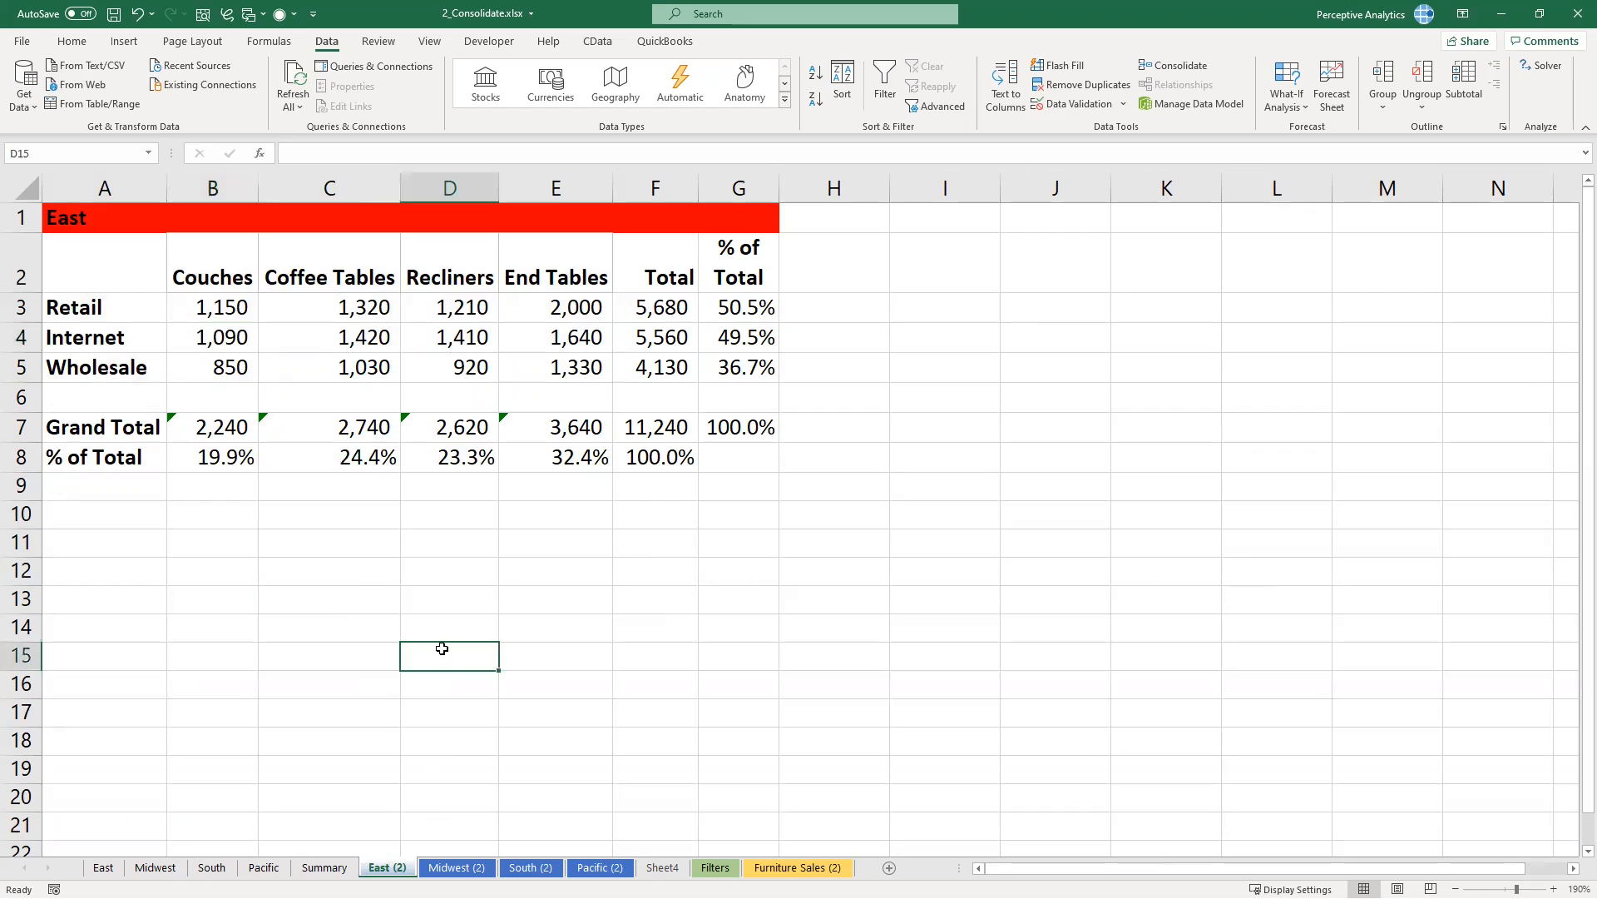
{"action": "type", "text": "="}
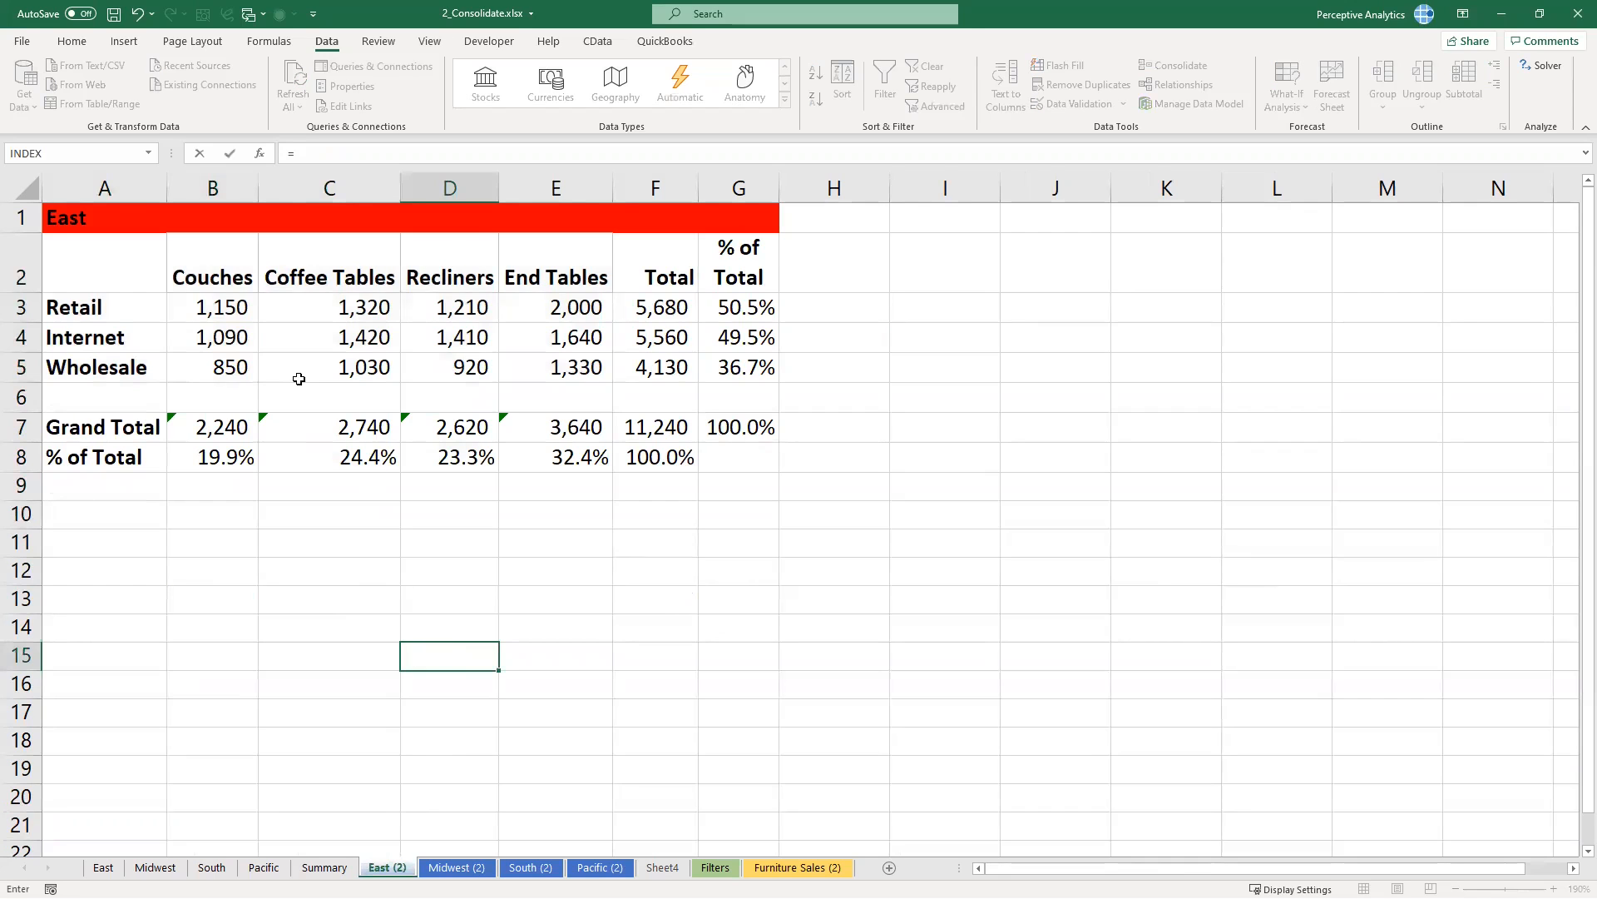
{"action": "scroll", "coordinate": [298, 379], "scroll_direction": "down", "scroll_amount": 1}
{"action": "scroll", "coordinate": [236, 321], "scroll_direction": "up", "scroll_amount": 1}
{"action": "left_click", "coordinate": [233, 340]}
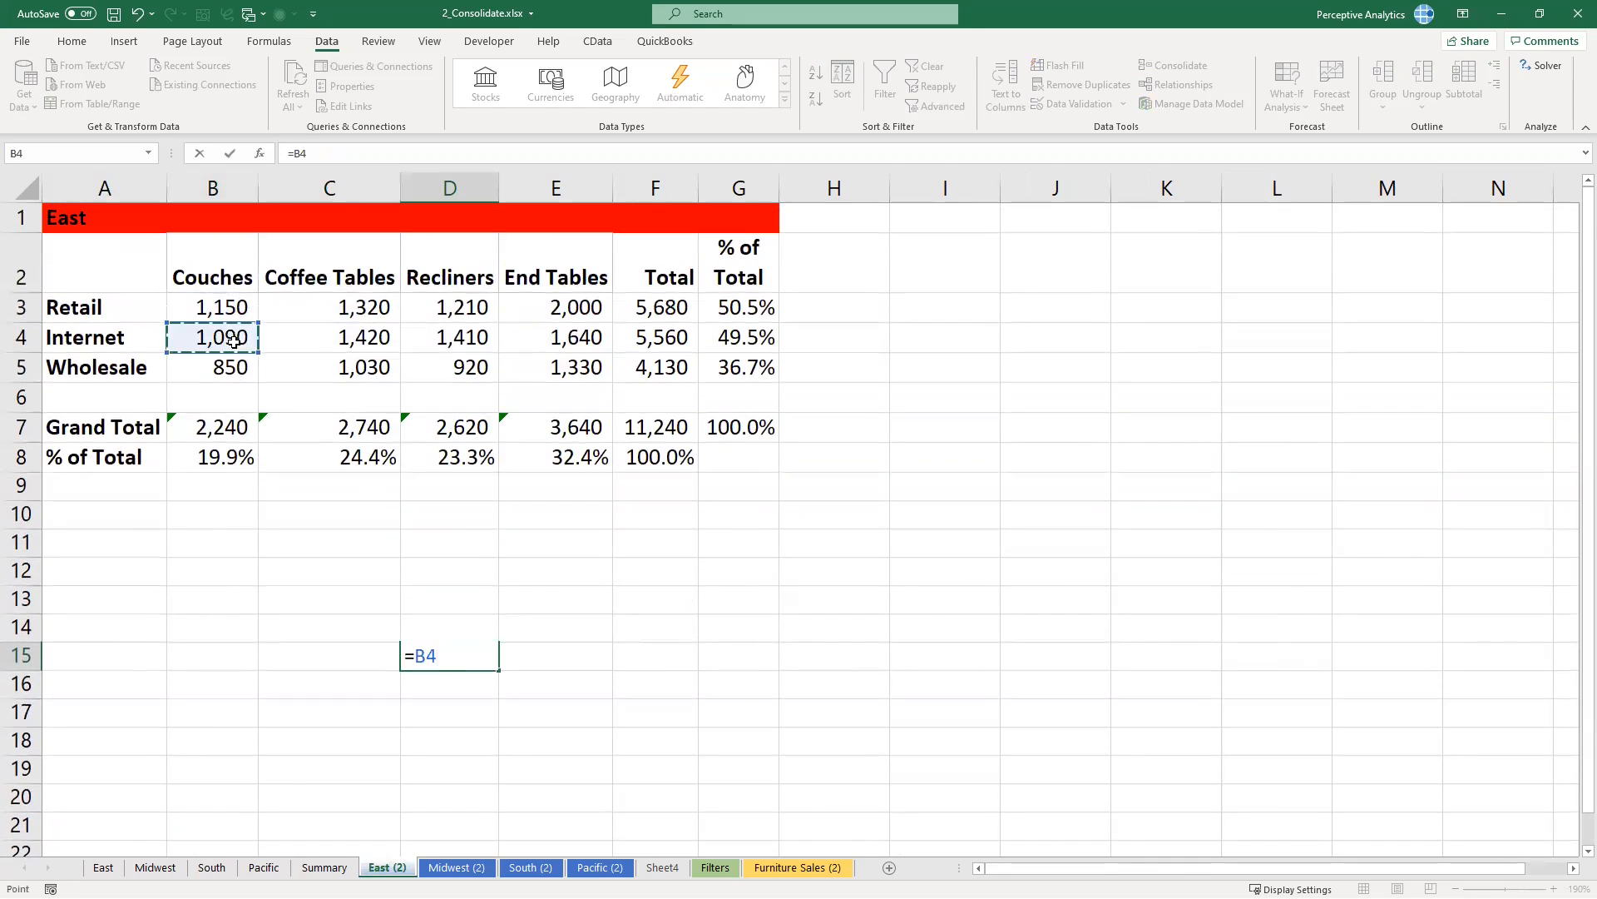
{"action": "type", "text": "+"}
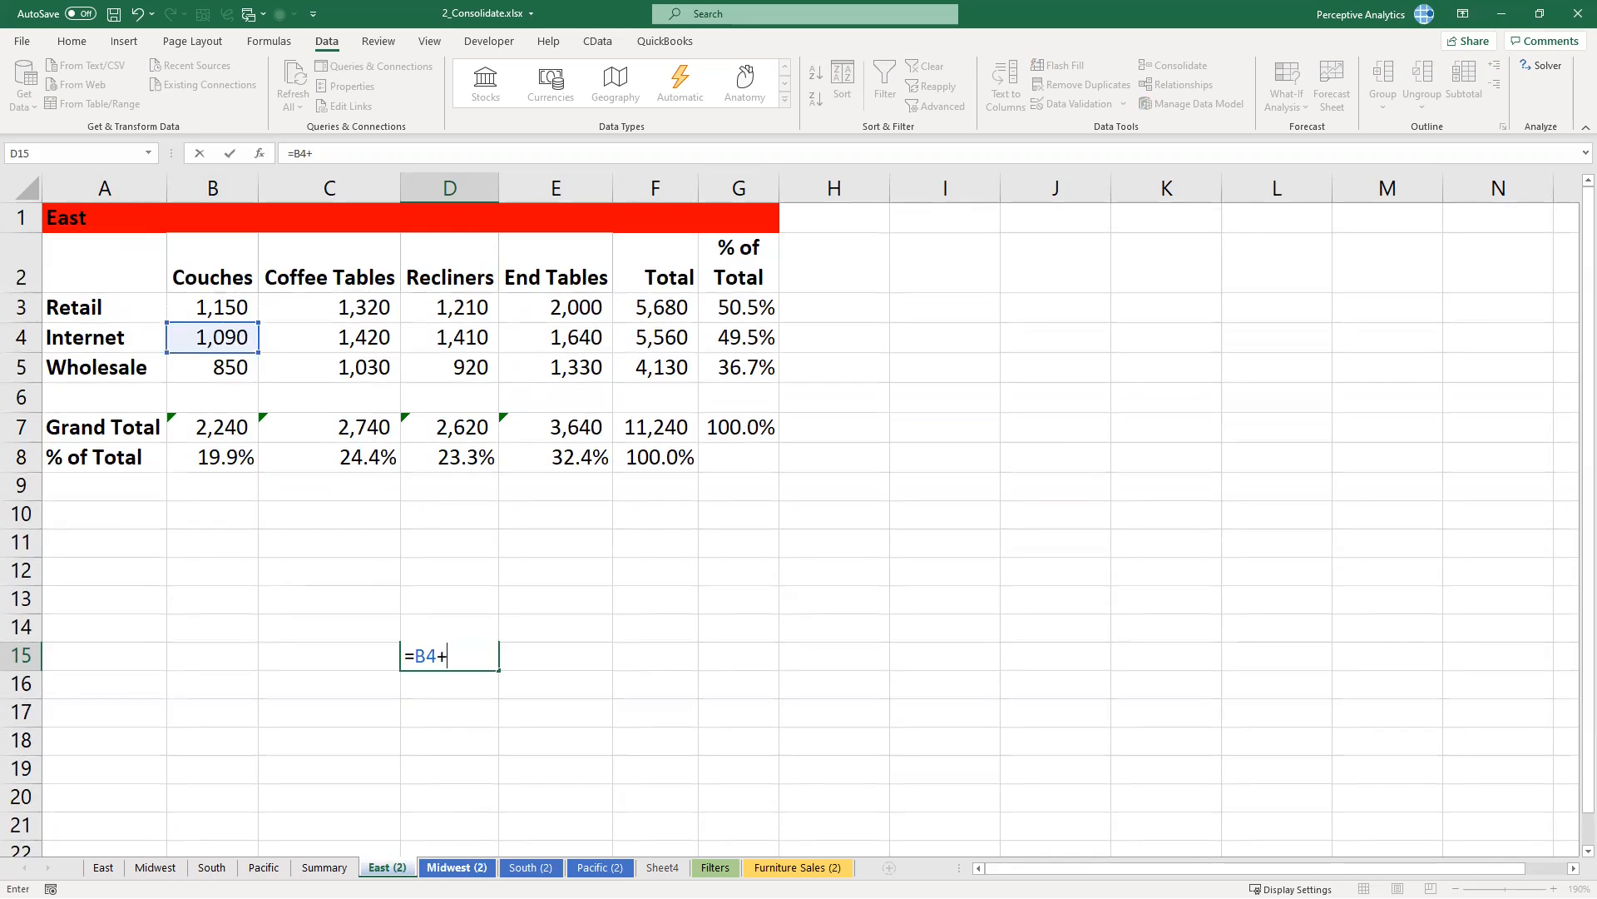
{"action": "left_click", "coordinate": [461, 868]}
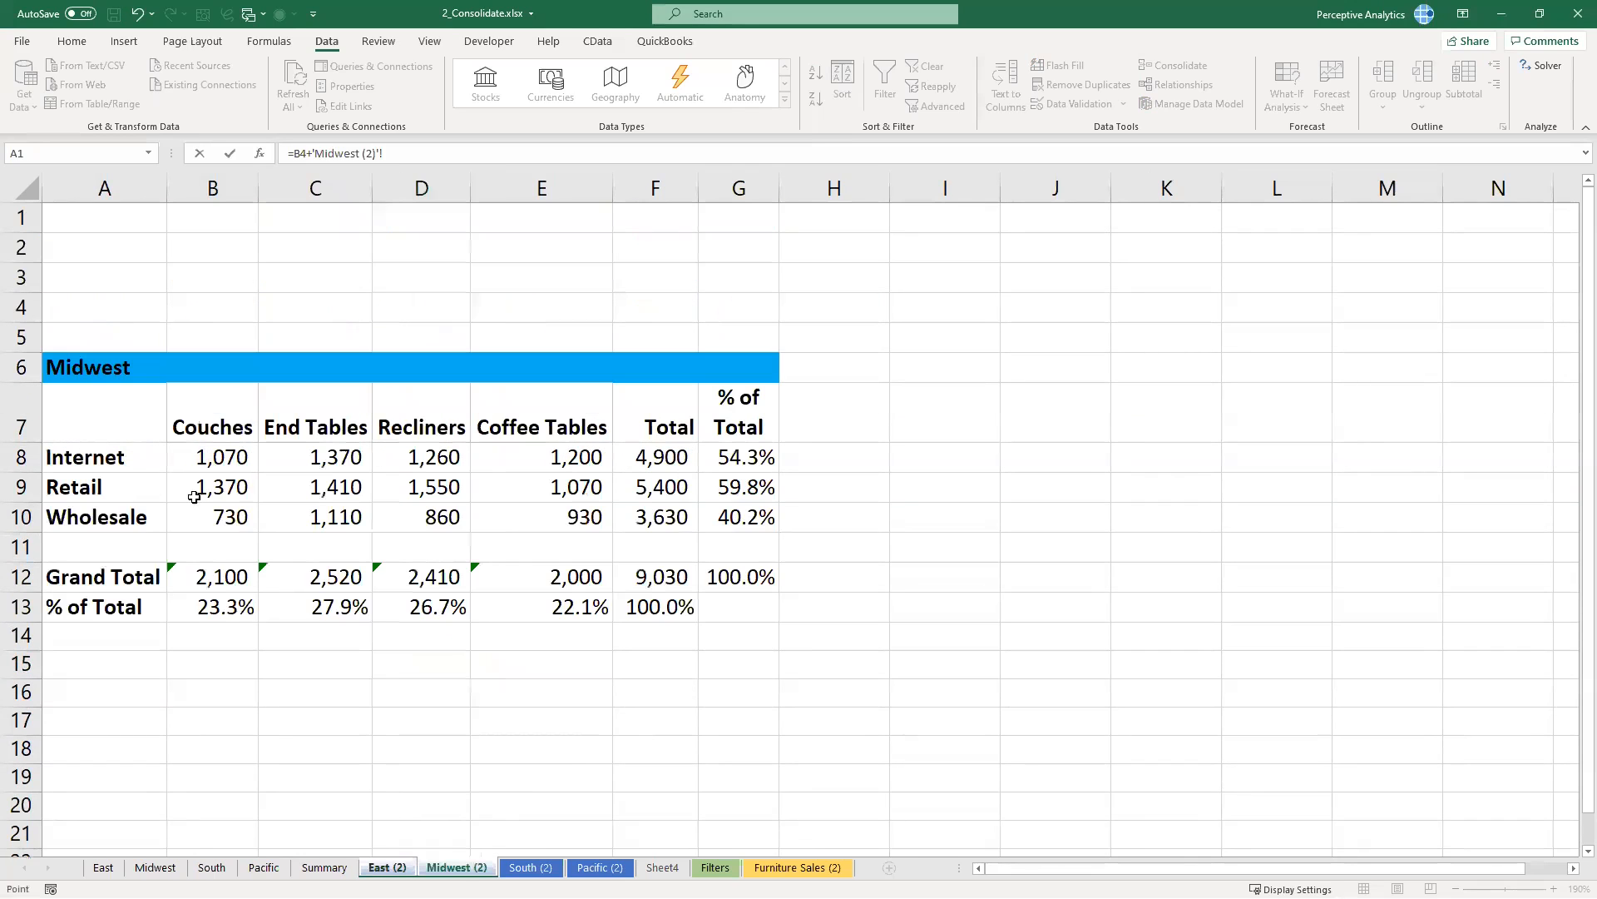
{"action": "left_click", "coordinate": [218, 457]}
Step: Extend the formula with the Internet Couches cells South (2) H5 and Pacific (2) F14, and enter it
{"action": "type", "text": "+"}
{"action": "key", "text": "ctrl+Page_Down"}
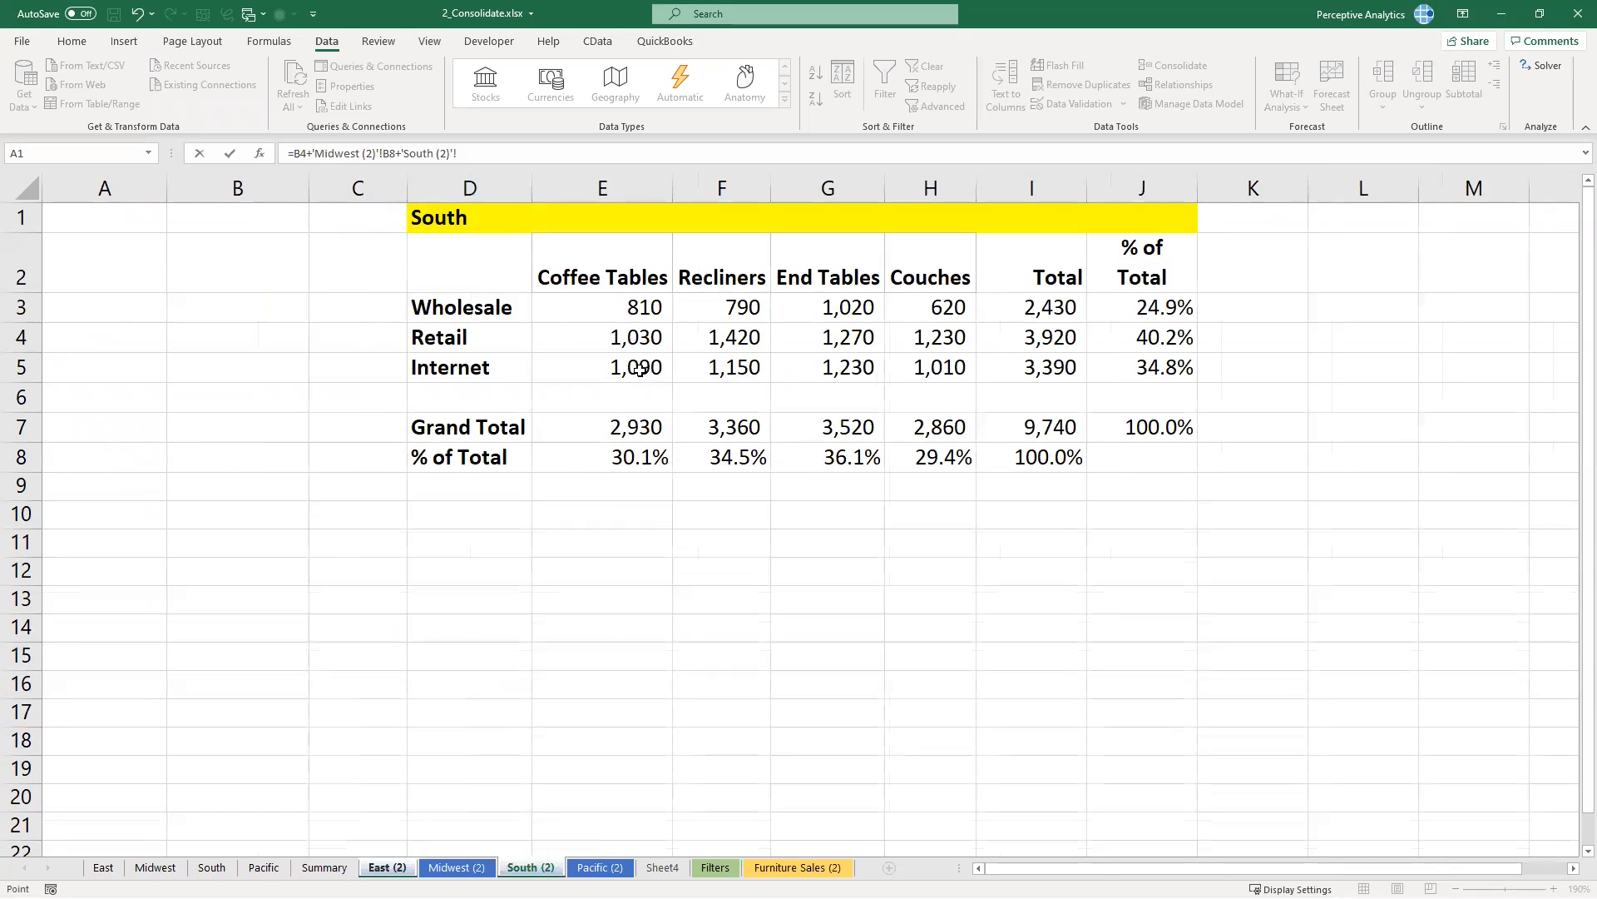
{"action": "left_click", "coordinate": [926, 370]}
{"action": "type", "text": "+"}
{"action": "key", "text": "ctrl+Page_Down"}
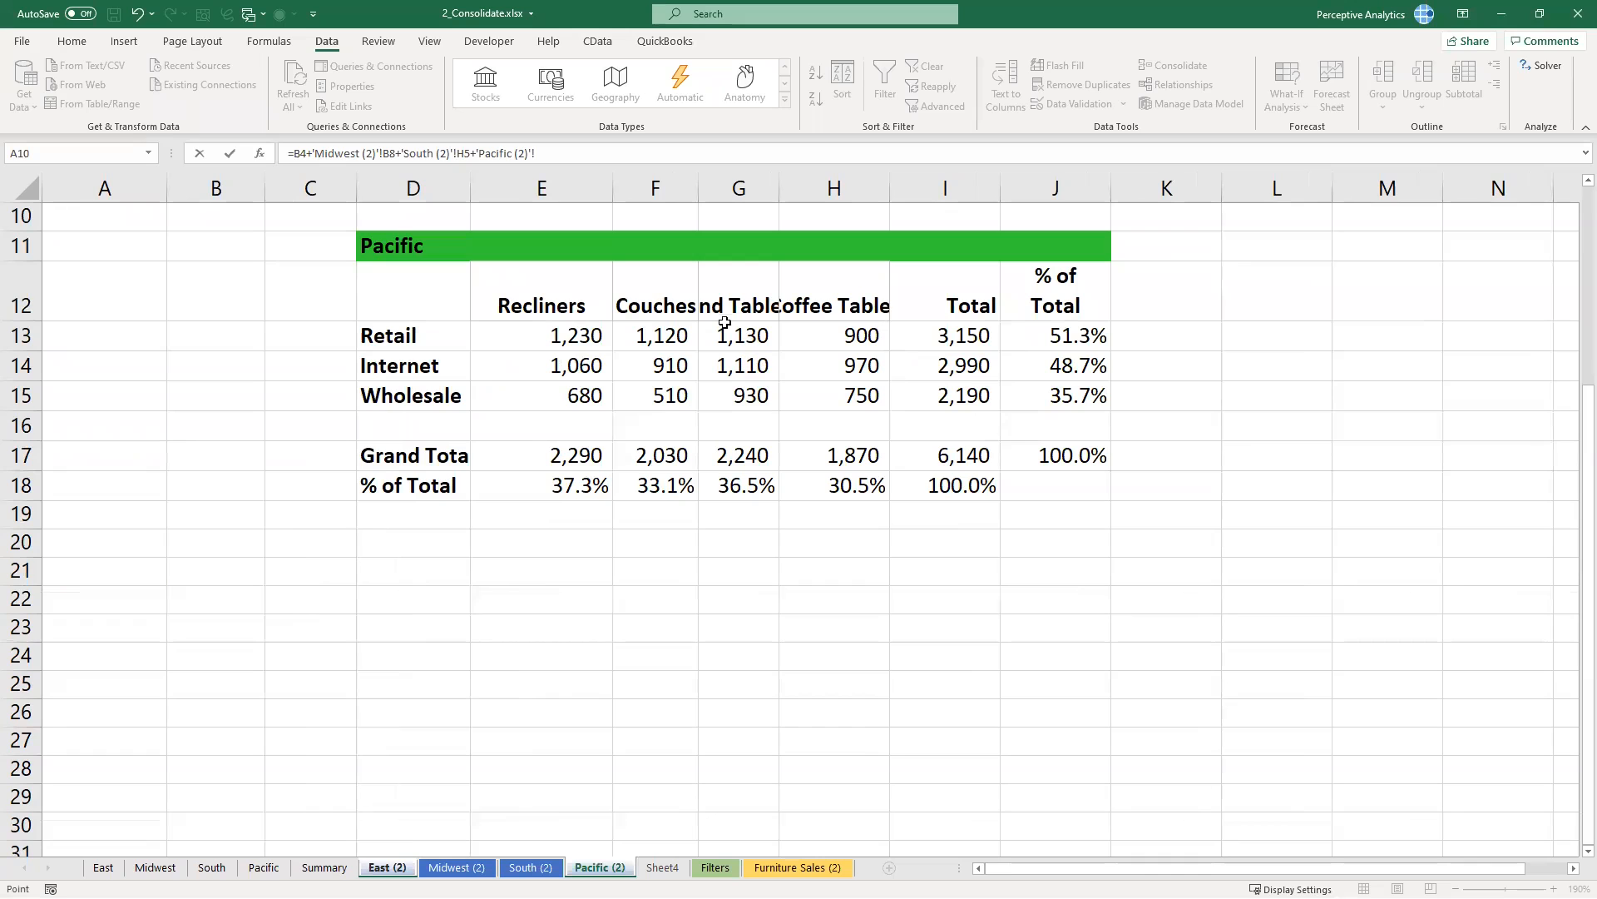
{"action": "left_click", "coordinate": [680, 368]}
{"action": "key", "text": "Return"}
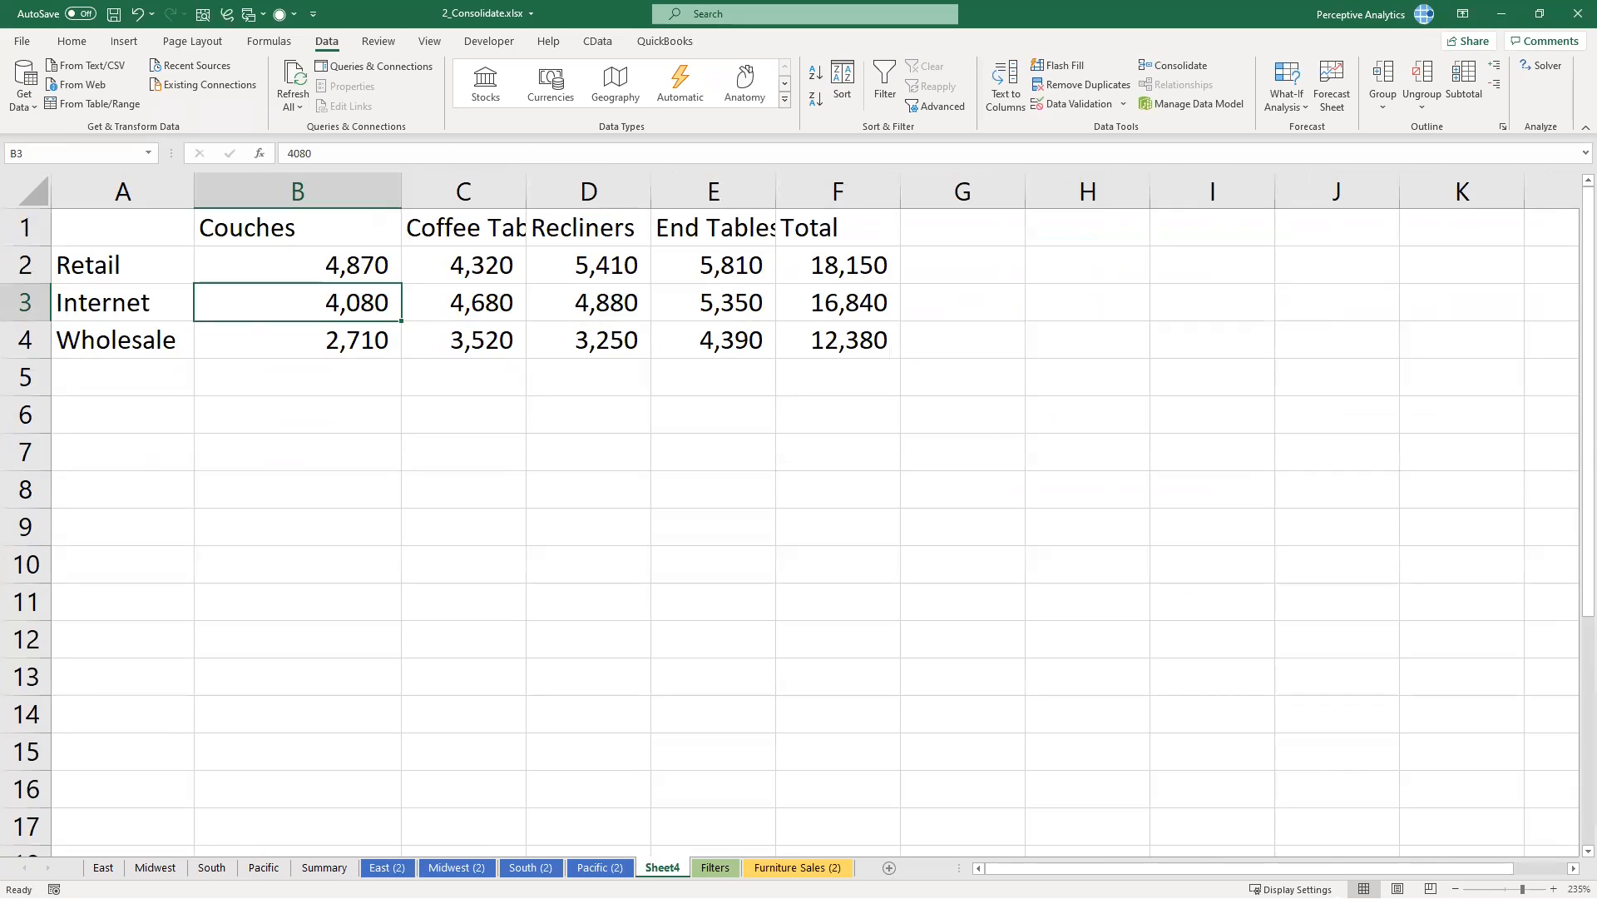
Step: Compare the column and row label order of the South sheet with that of South (2)
{"action": "left_click", "coordinate": [316, 866]}
{"action": "left_click", "coordinate": [204, 868]}
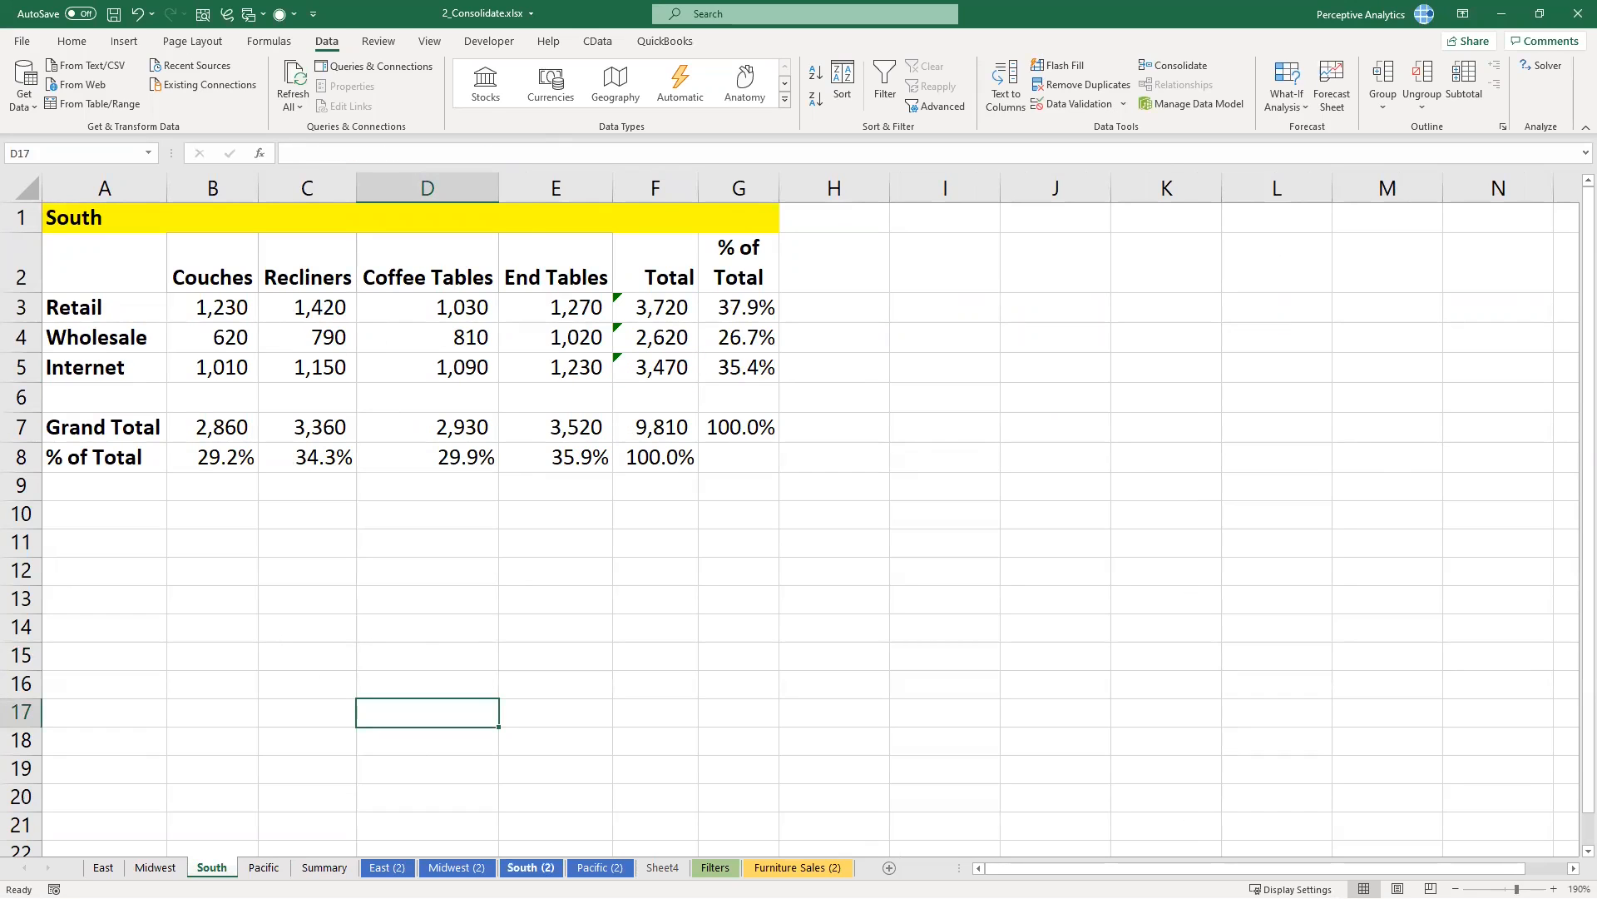
{"action": "left_click", "coordinate": [531, 867]}
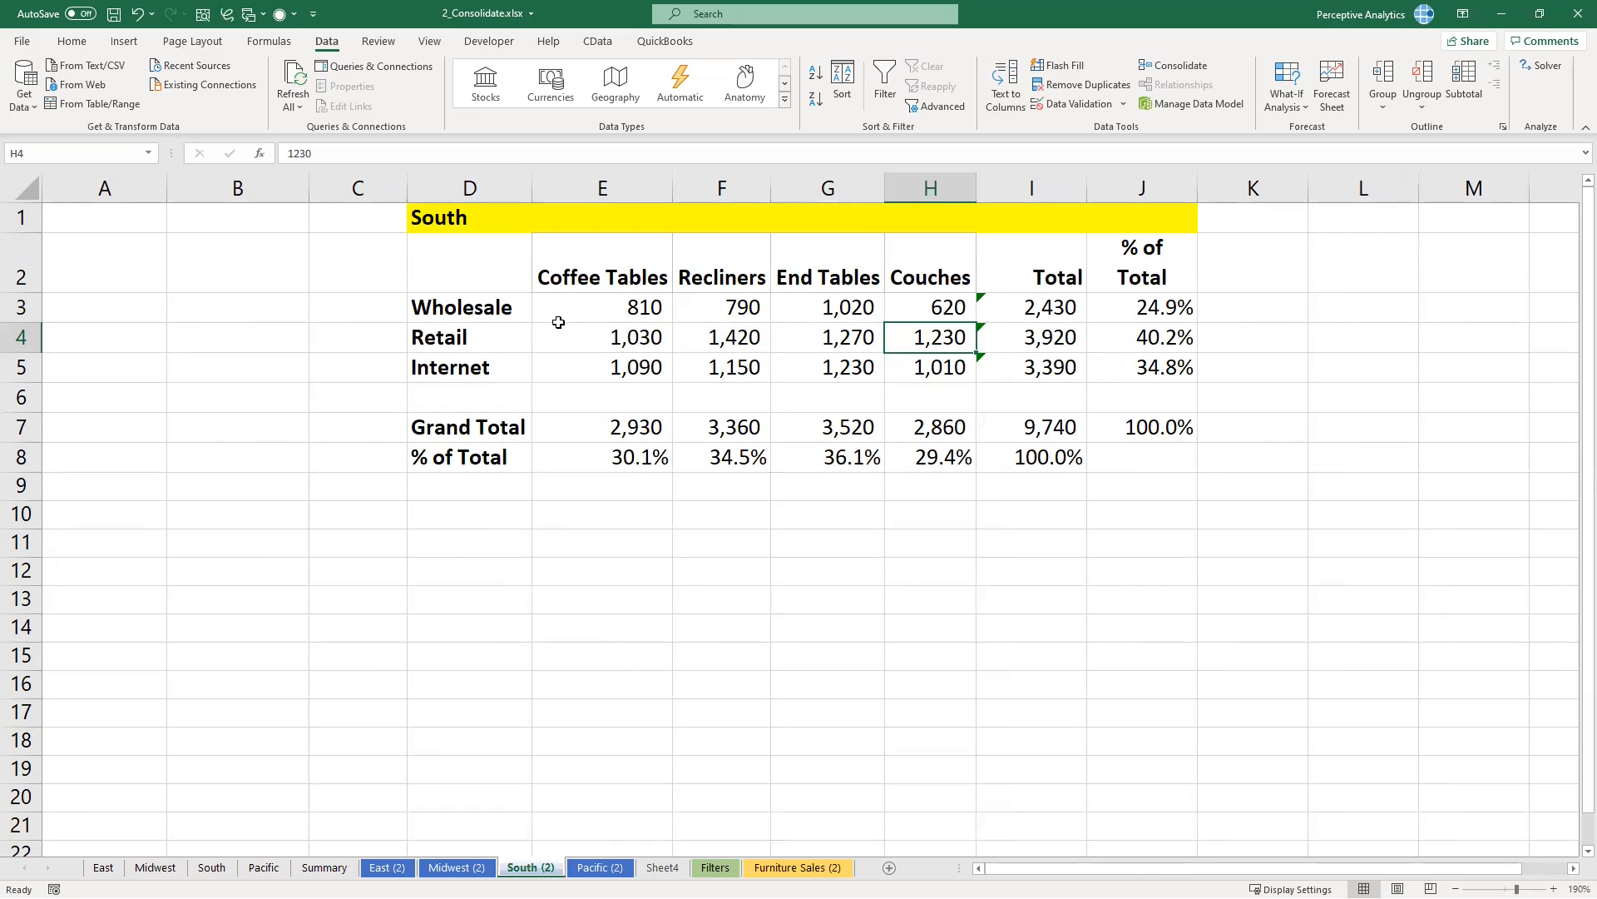
{"action": "left_click_drag", "start_coordinate": [599, 260], "coordinate": [930, 271]}
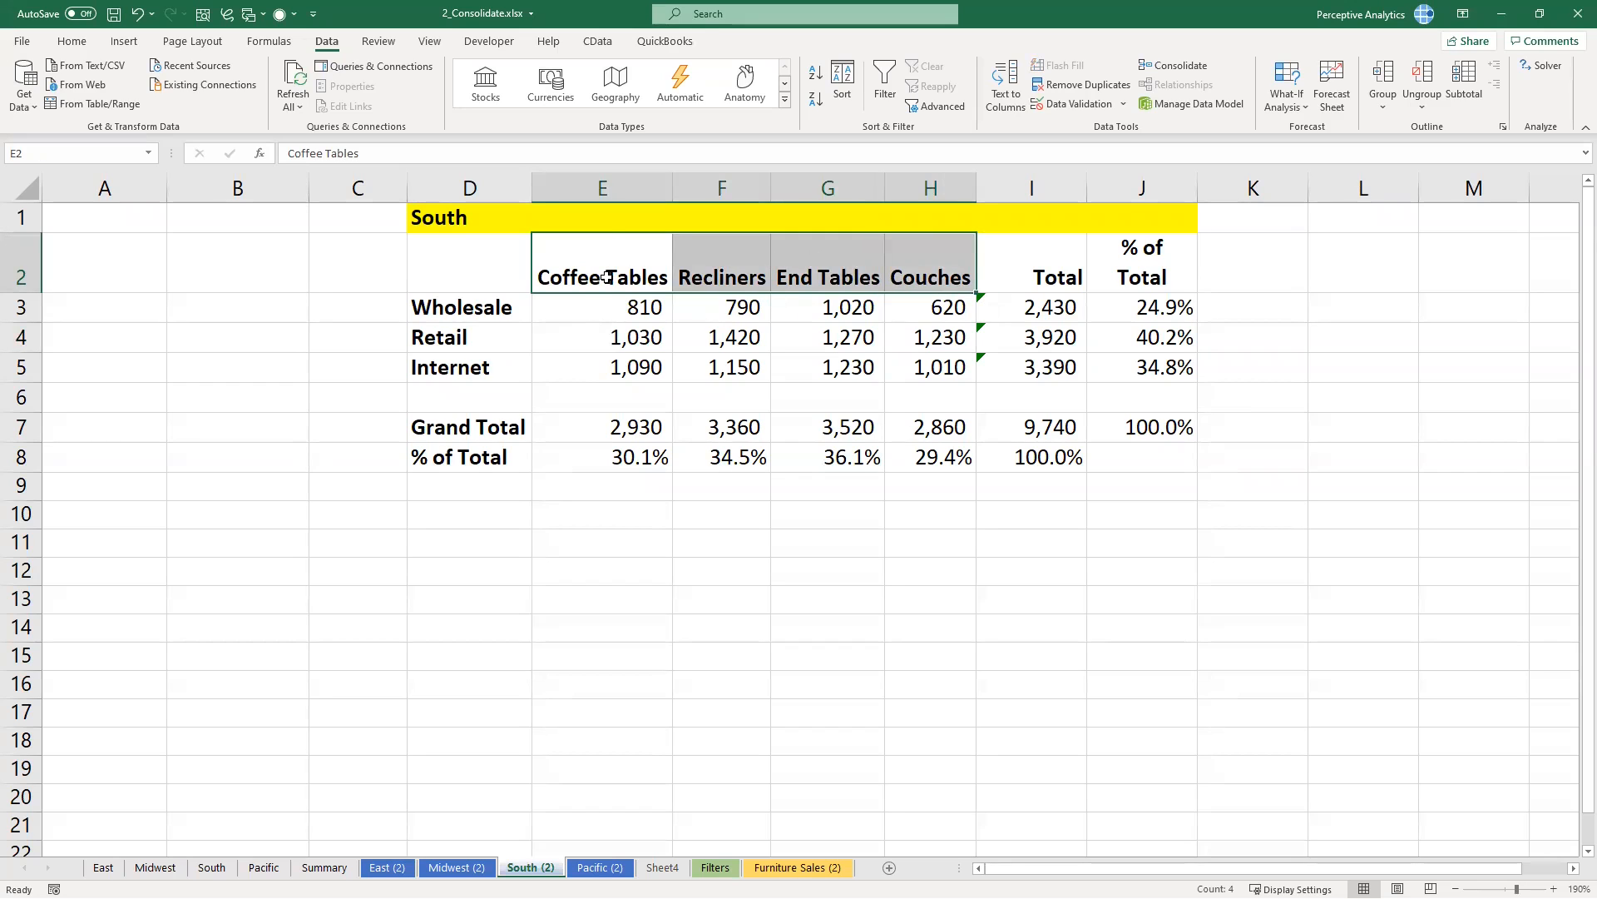
{"action": "left_click", "coordinate": [497, 307]}
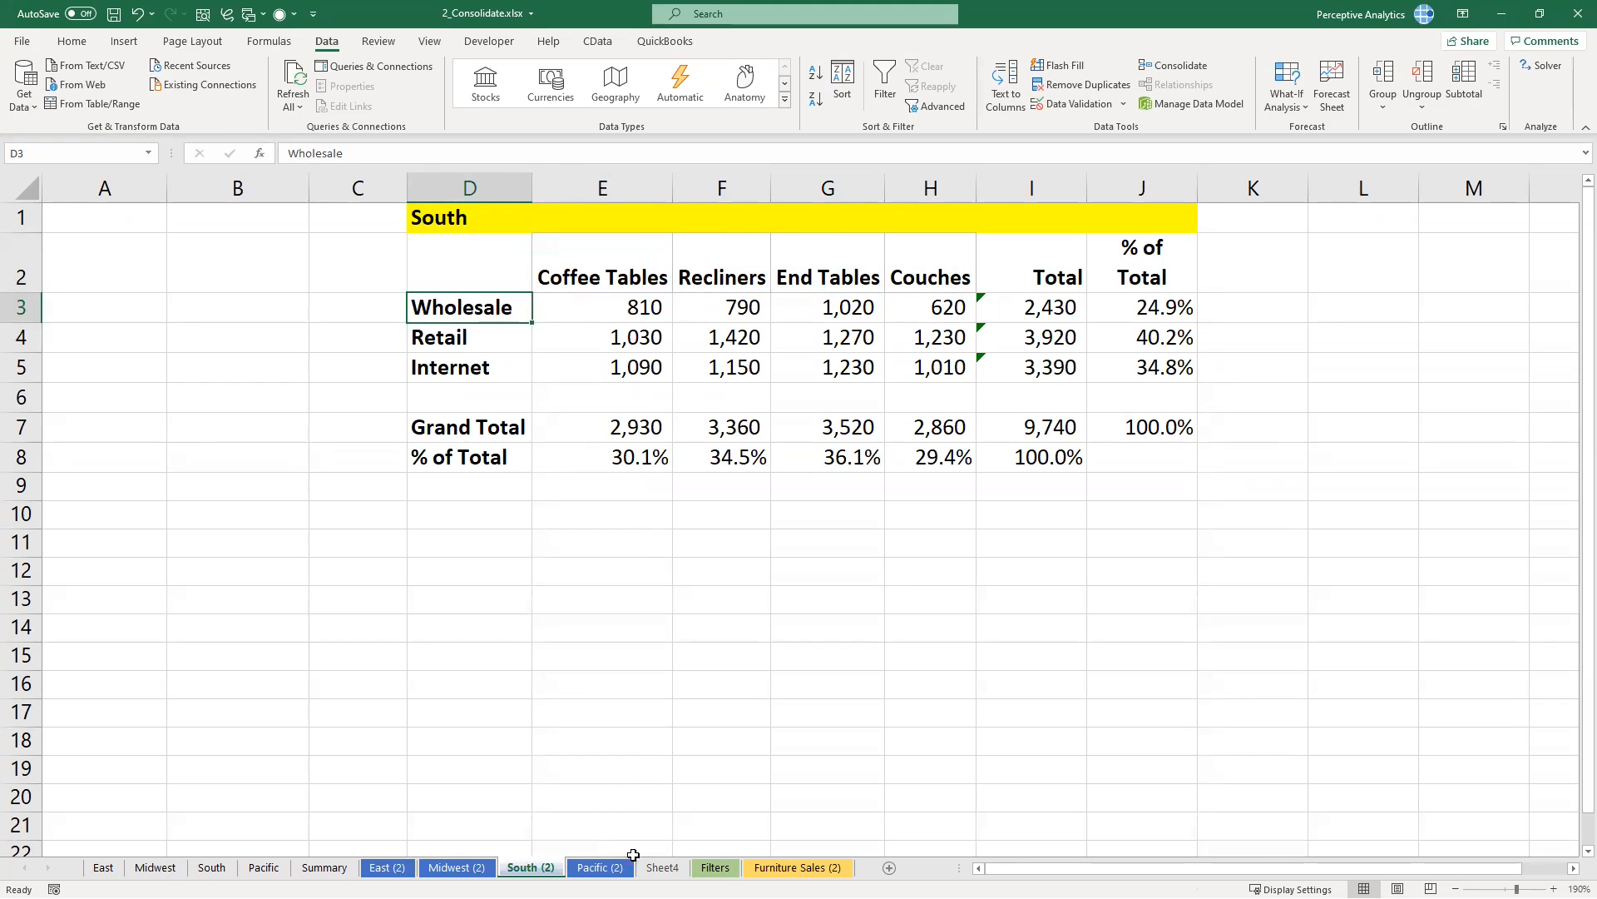
Step: Review the functions offered for consolidation from Sheet4, and close the Consolidate settings without running them
{"action": "left_click", "coordinate": [662, 867]}
{"action": "left_click", "coordinate": [323, 267]}
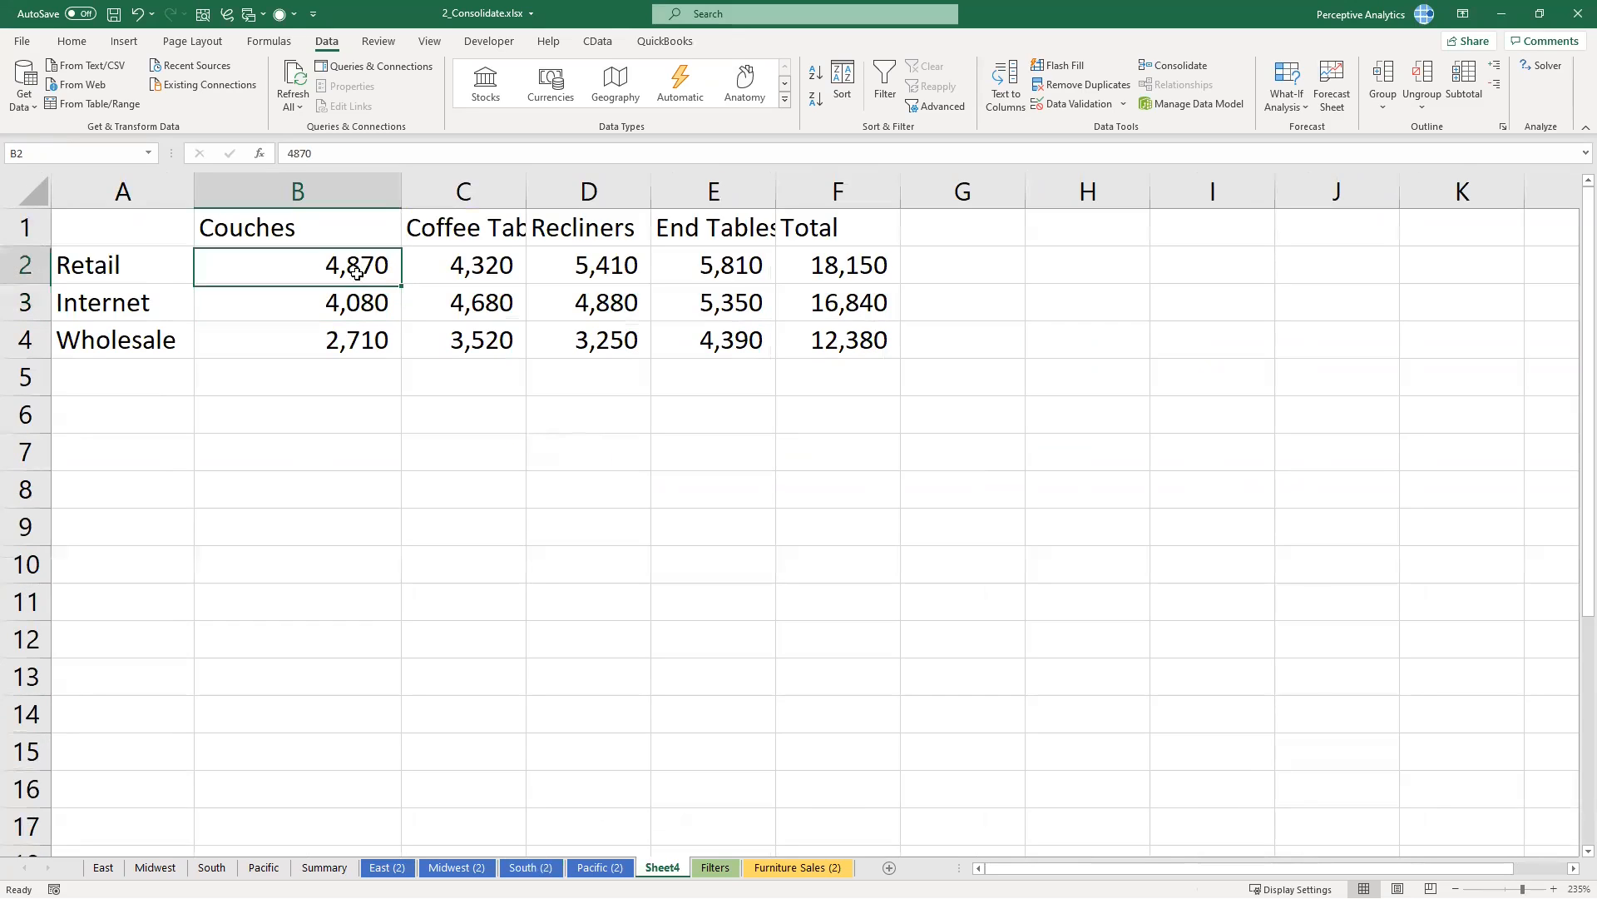
{"action": "left_click", "coordinate": [1178, 67]}
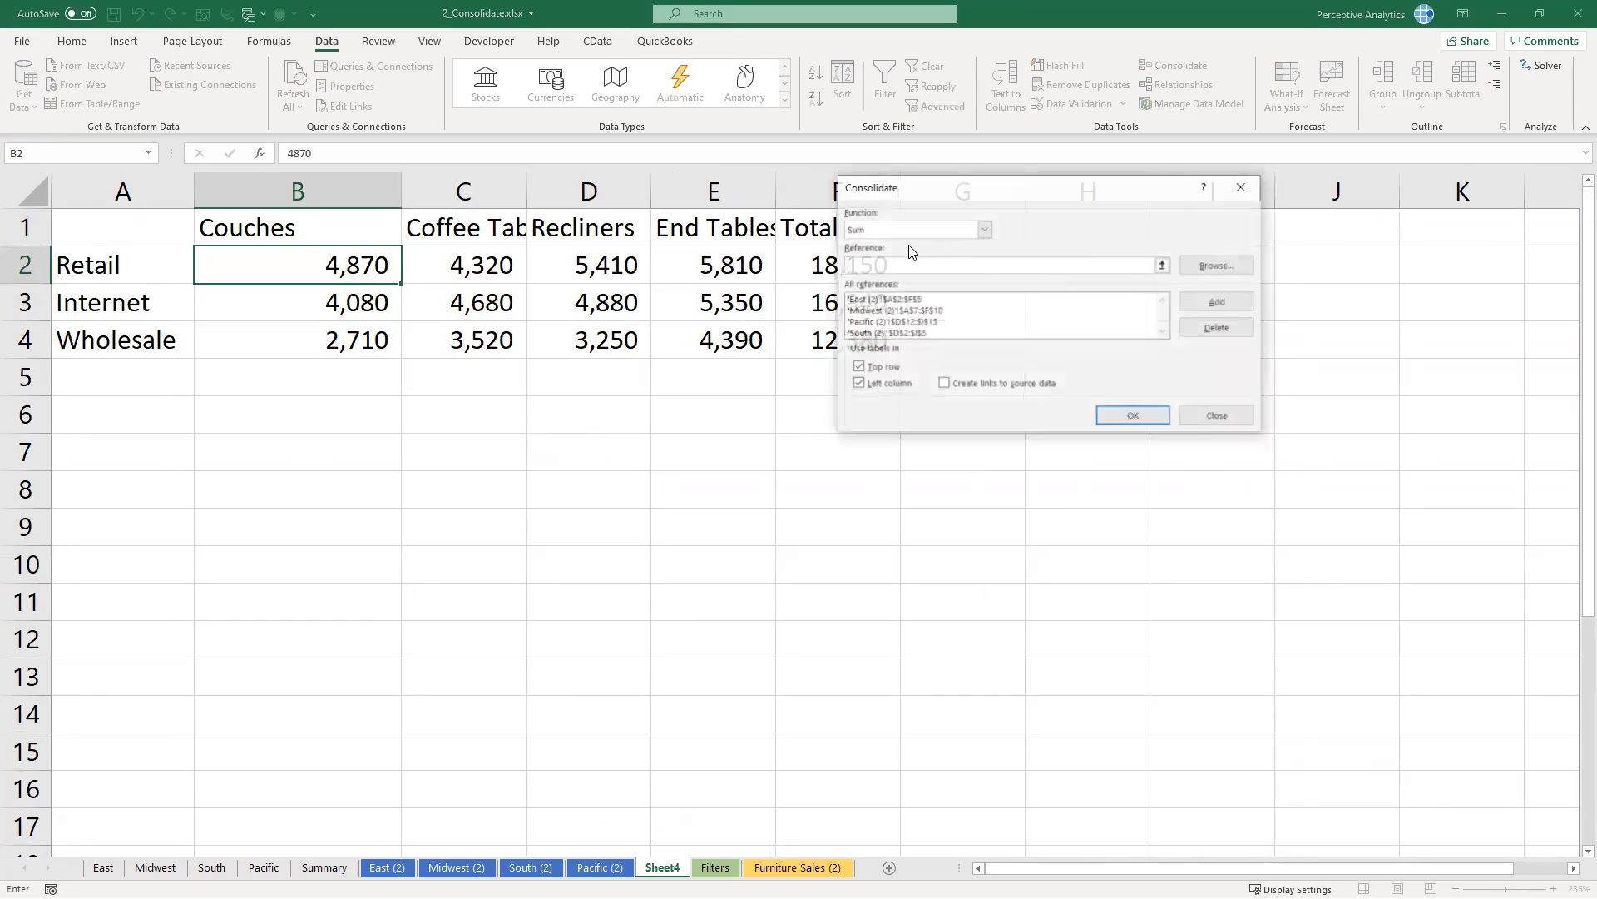
{"action": "left_click", "coordinate": [983, 230]}
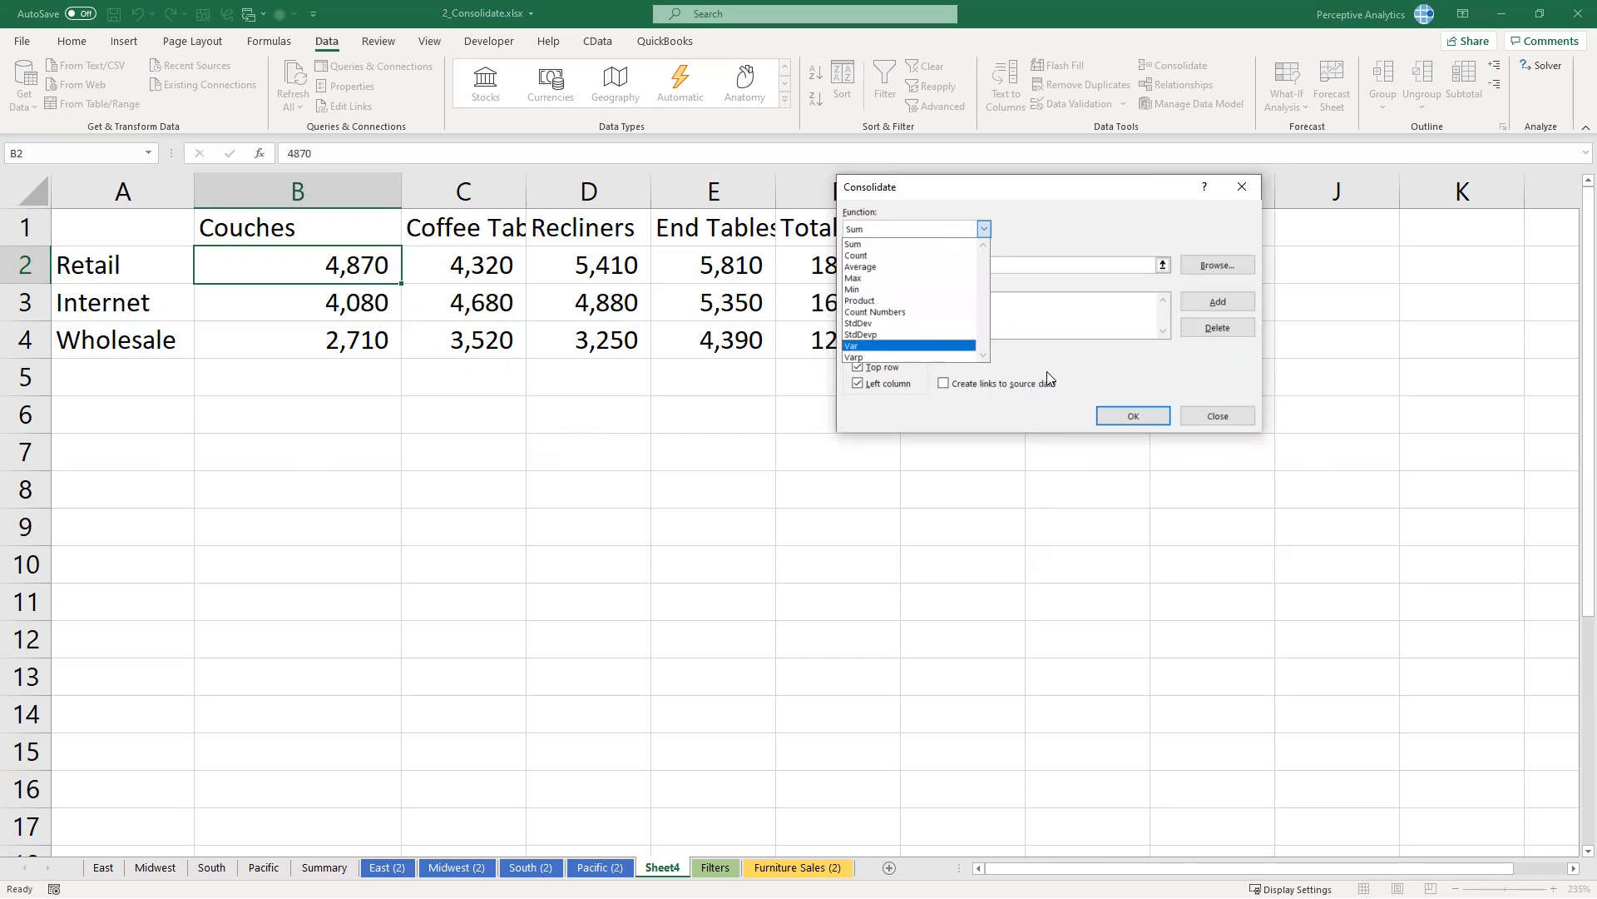
{"action": "left_click", "coordinate": [1024, 229]}
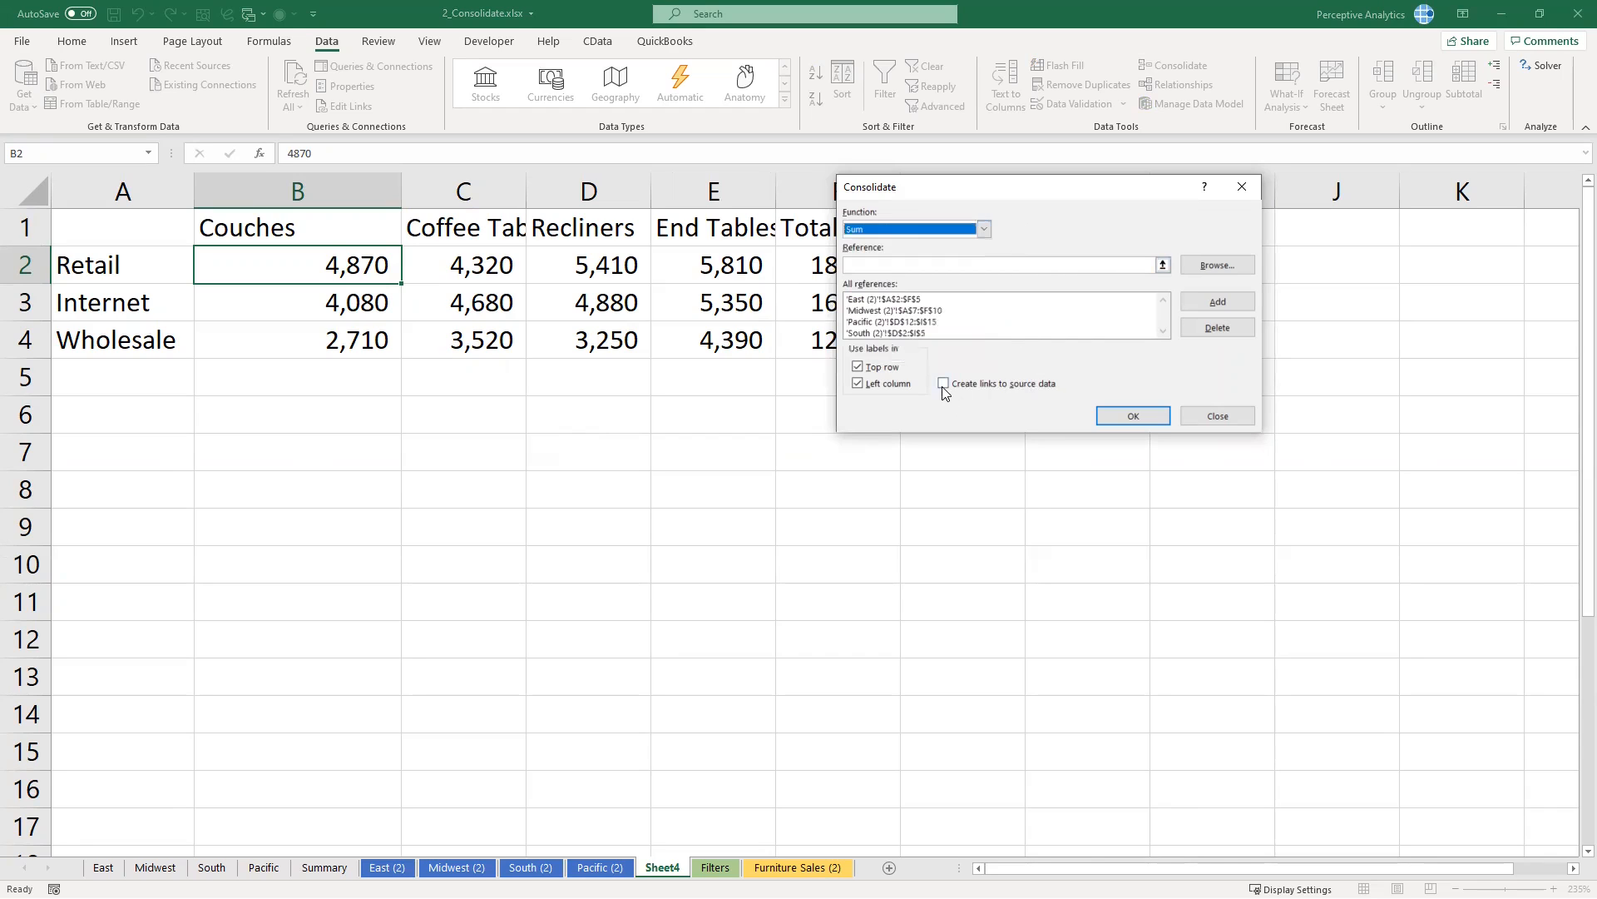
{"action": "left_click", "coordinate": [1241, 186]}
{"action": "left_click", "coordinate": [85, 418]}
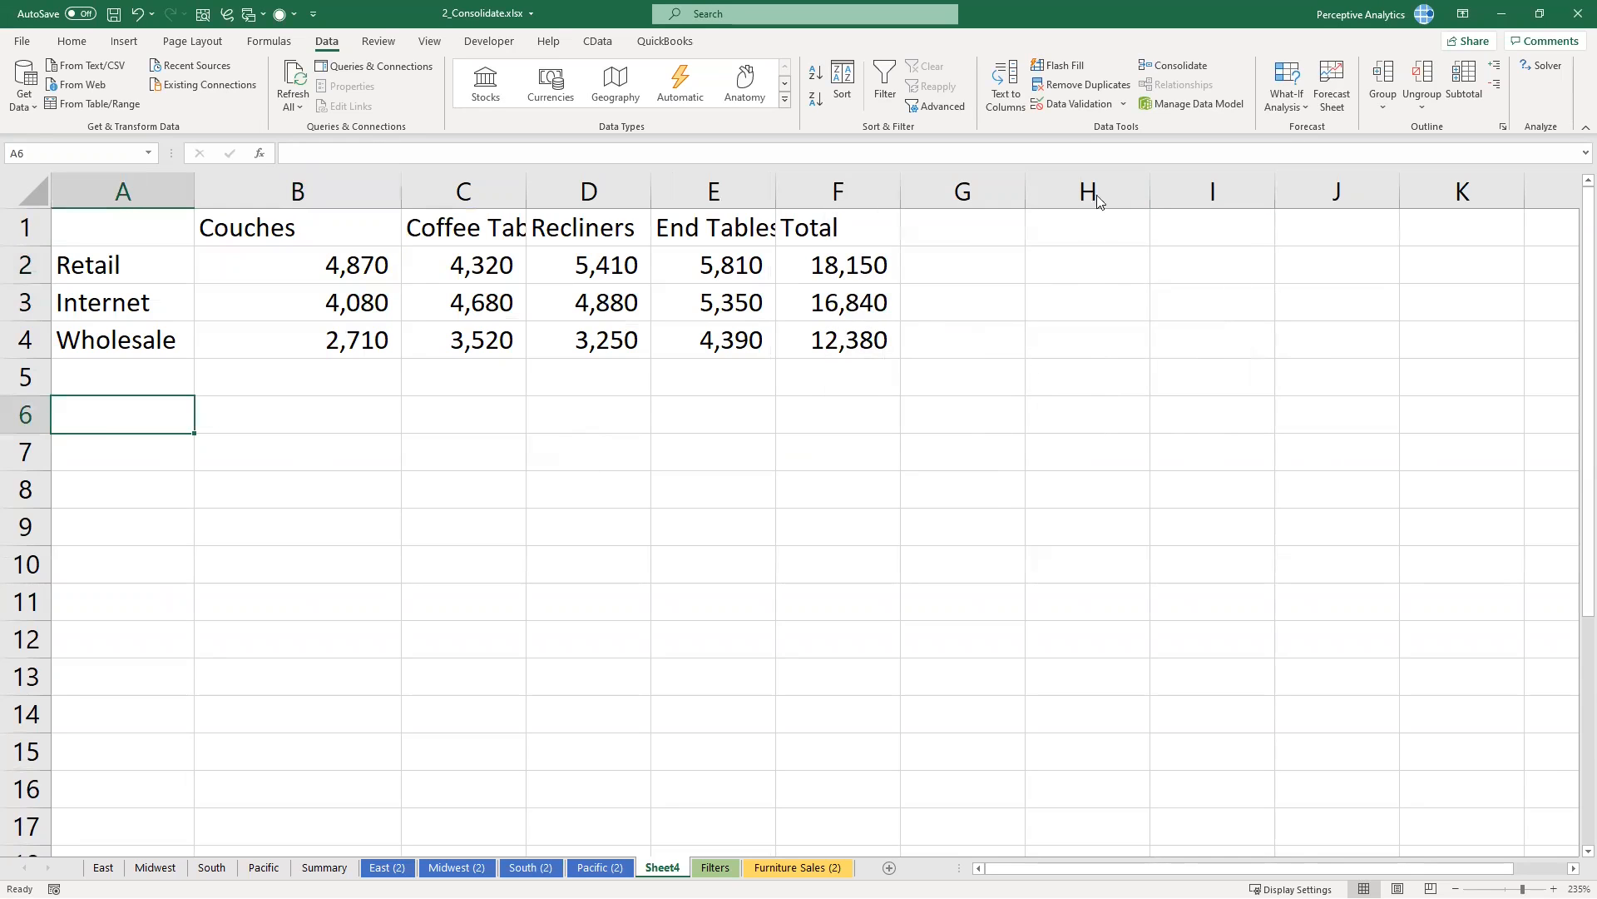
Step: Examine the Retail End Tables figure on East (2) and the matching one in Sheet4's consolidated table
{"action": "left_click", "coordinate": [396, 870]}
{"action": "left_click", "coordinate": [593, 310]}
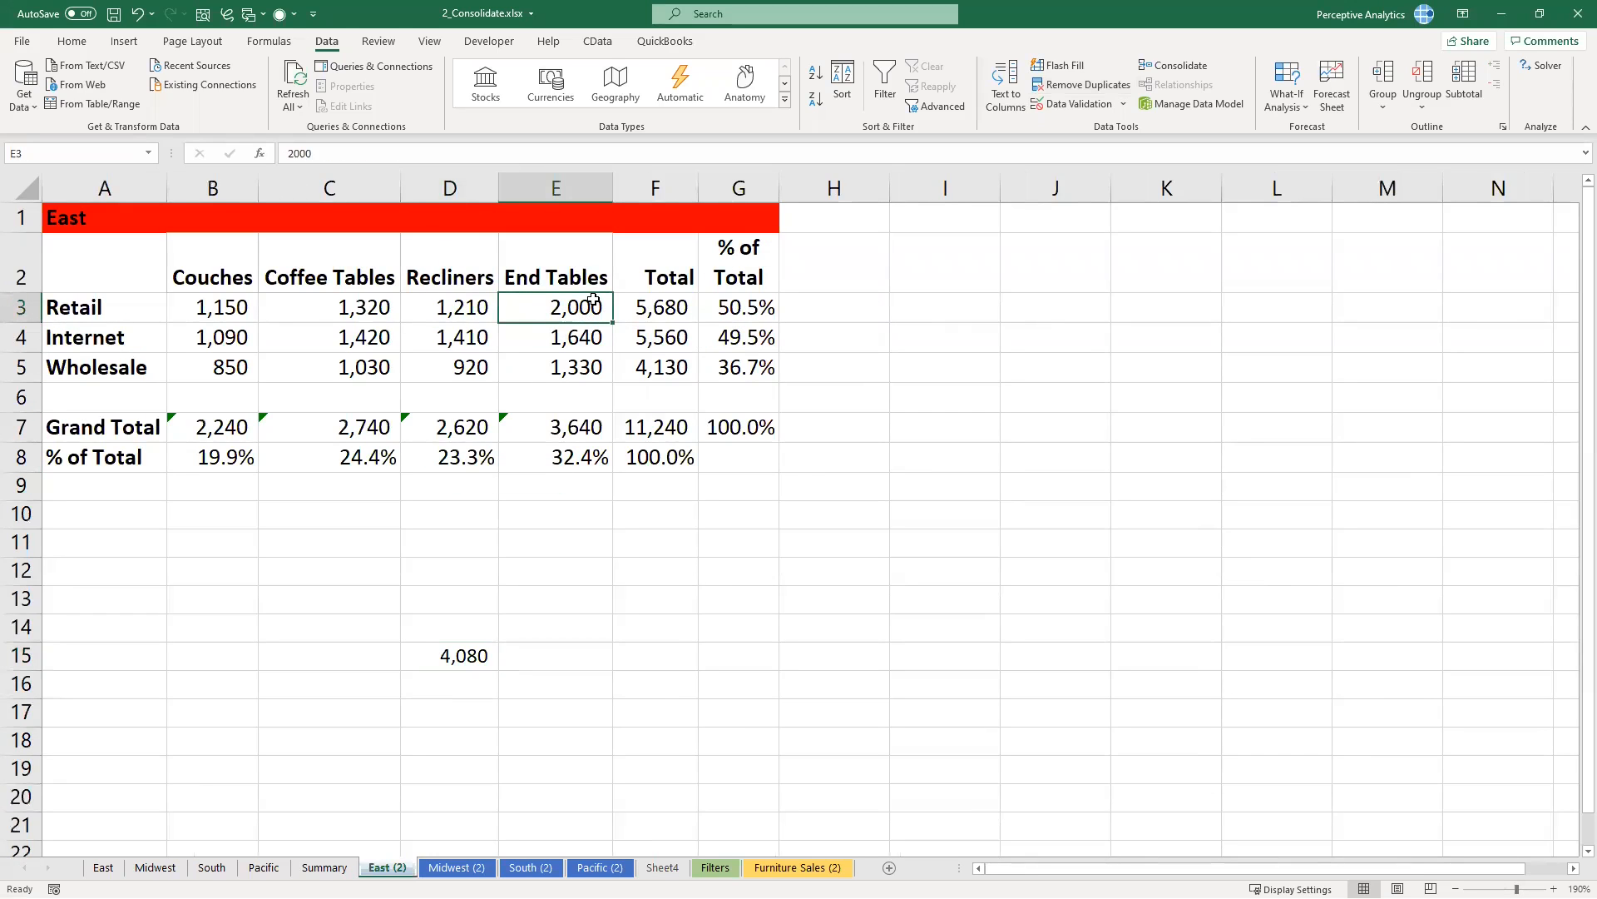
{"action": "left_click", "coordinate": [662, 868]}
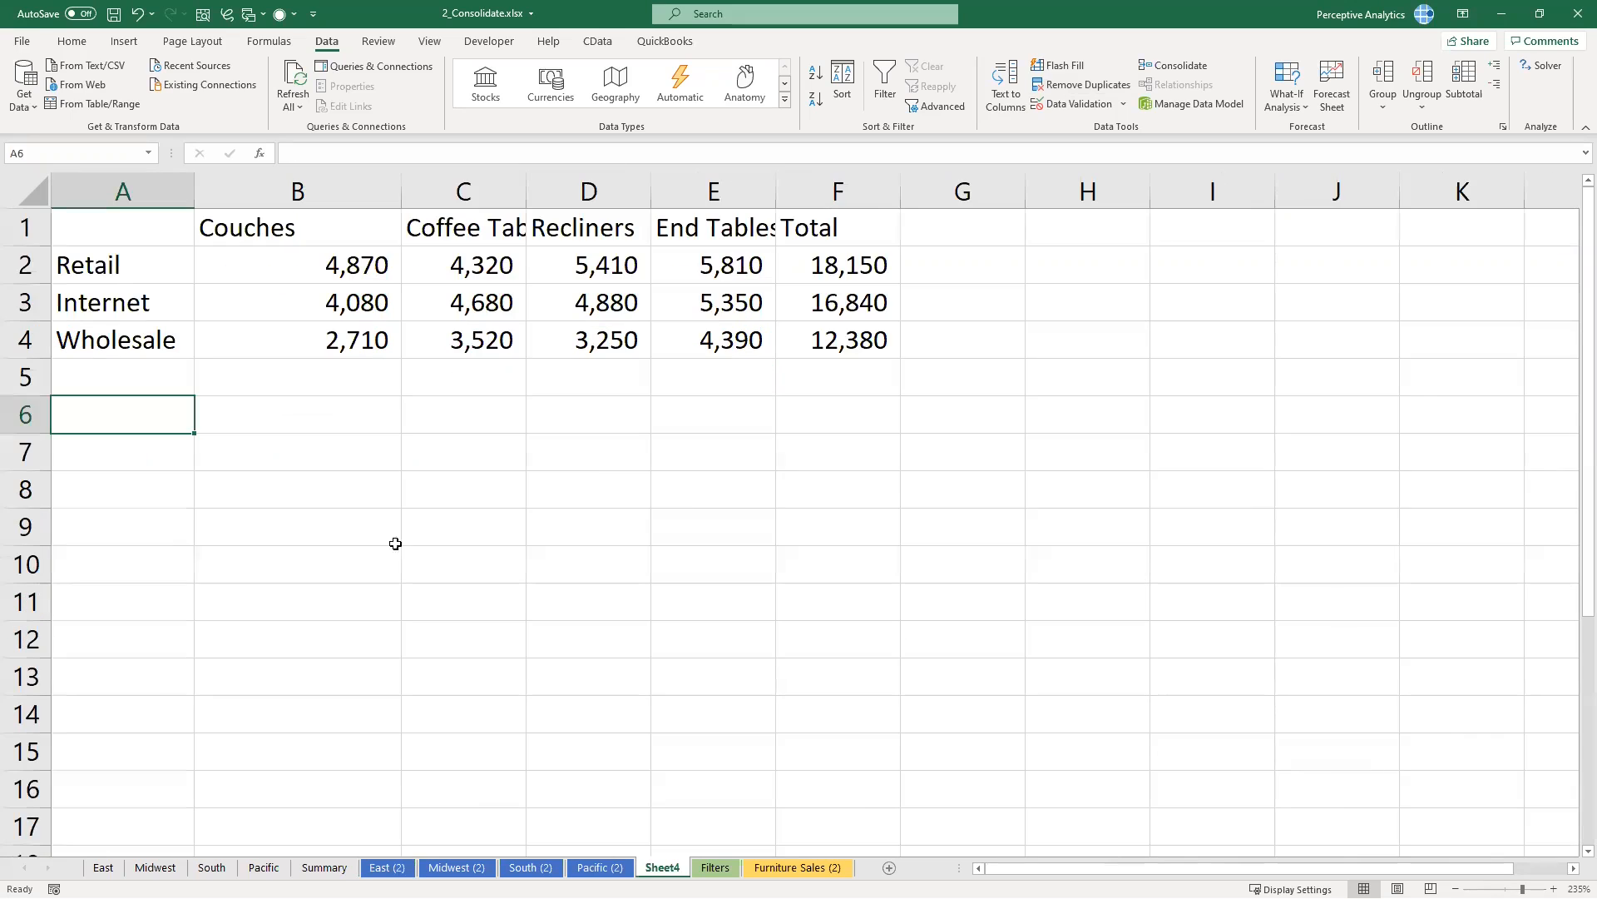
{"action": "left_click", "coordinate": [121, 268]}
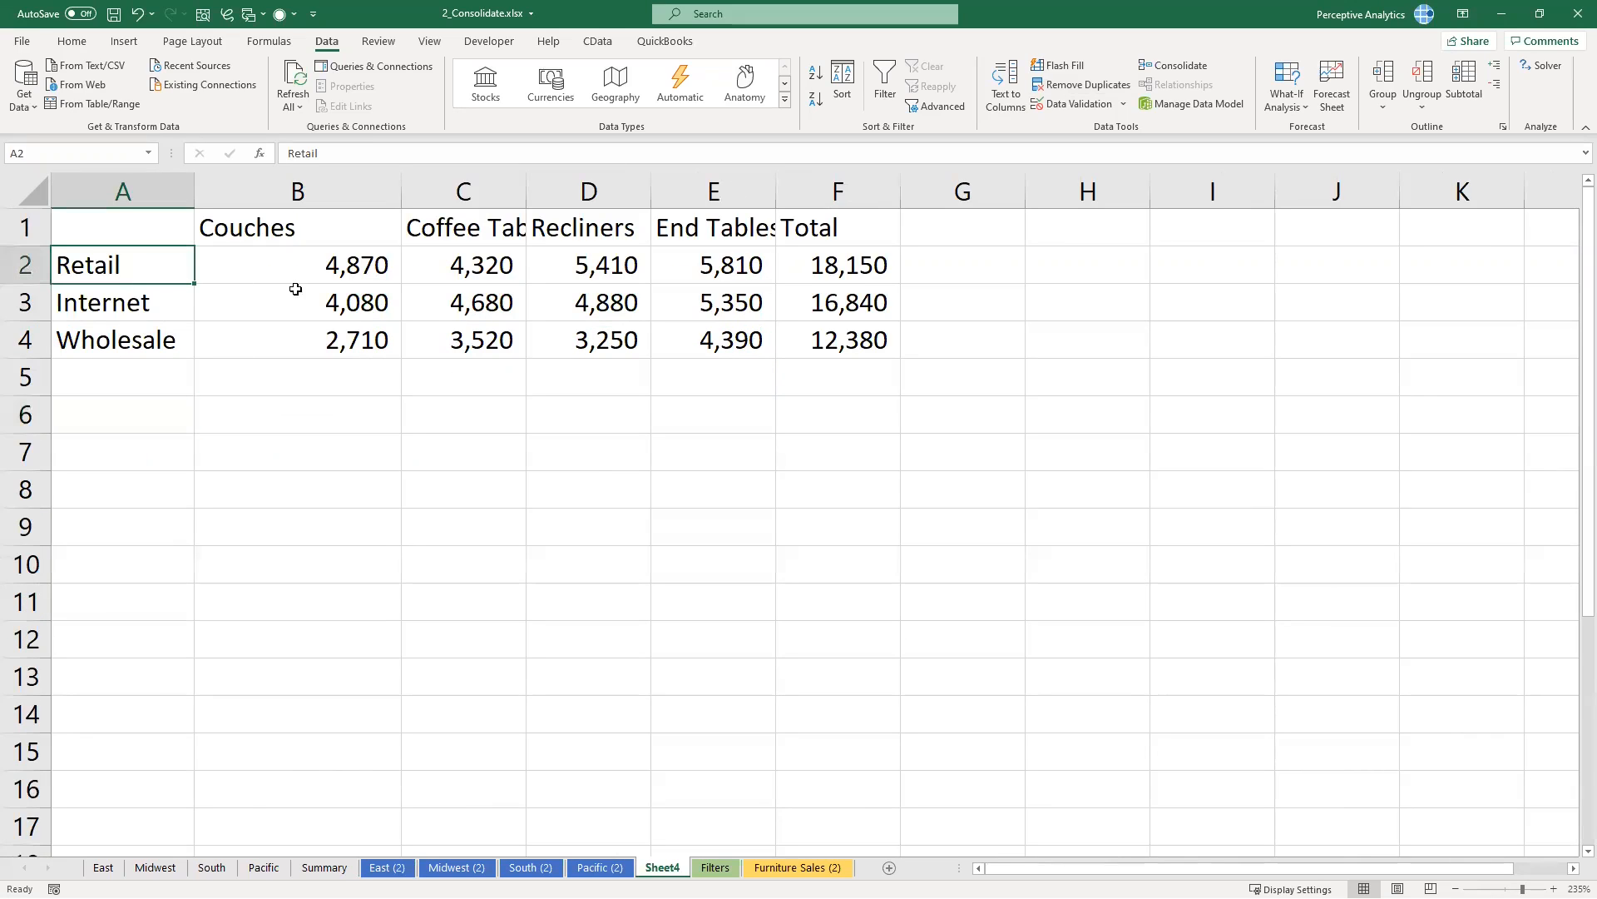
{"action": "left_click", "coordinate": [708, 264], "text": "ctrl"}
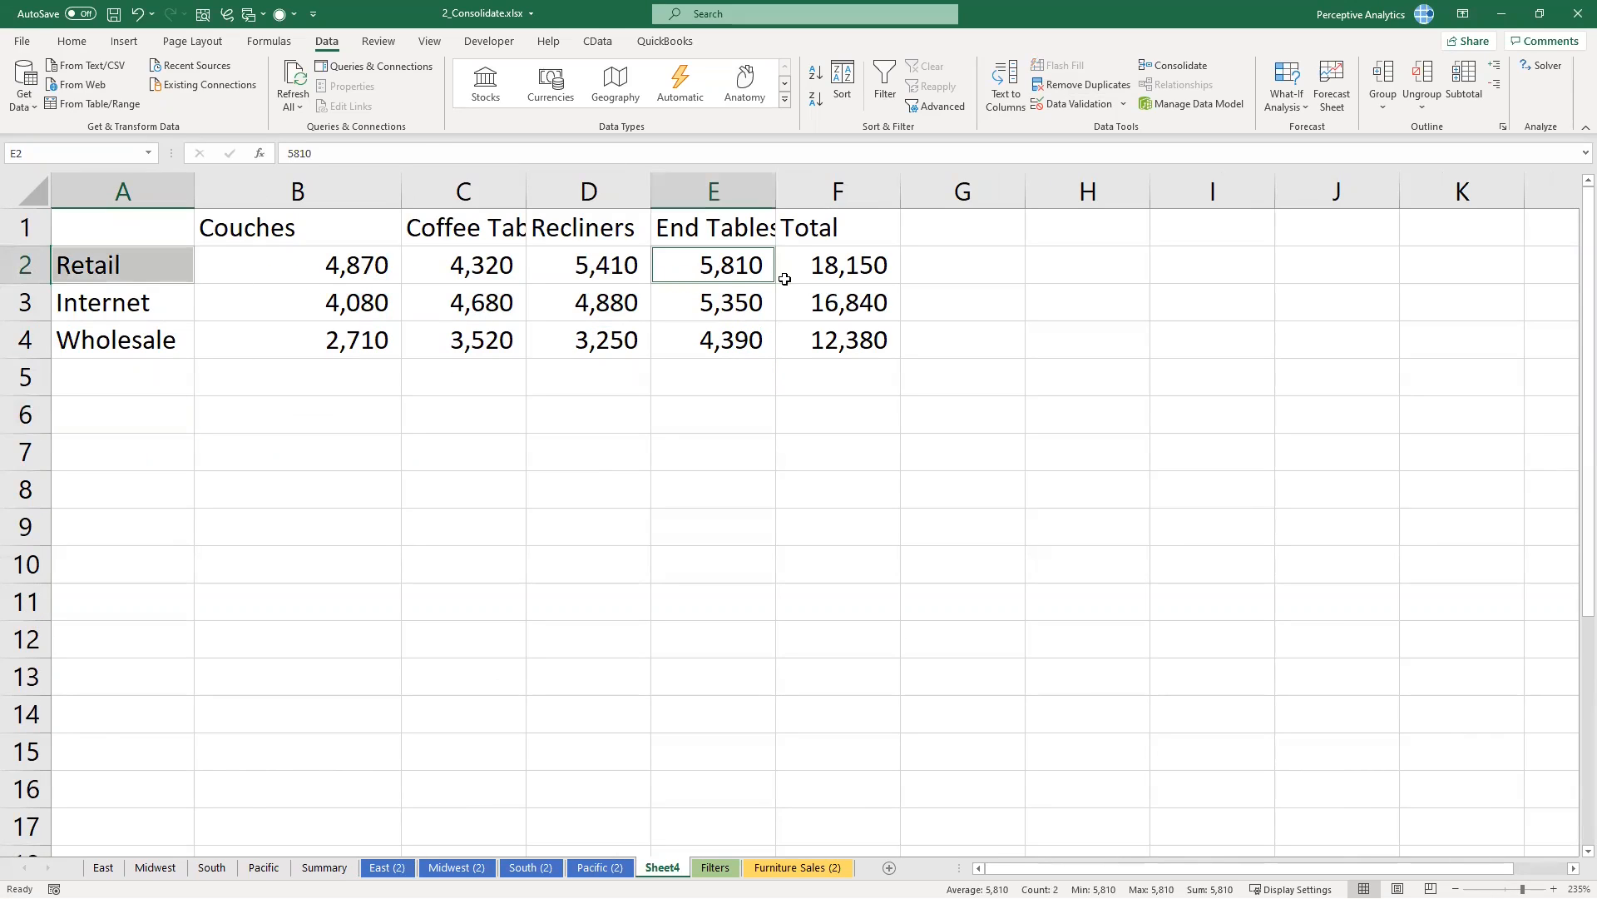
Step: Set Retail End Tables on East (2) to 1000 and check the corresponding figure in Sheet4
{"action": "left_click", "coordinate": [391, 868]}
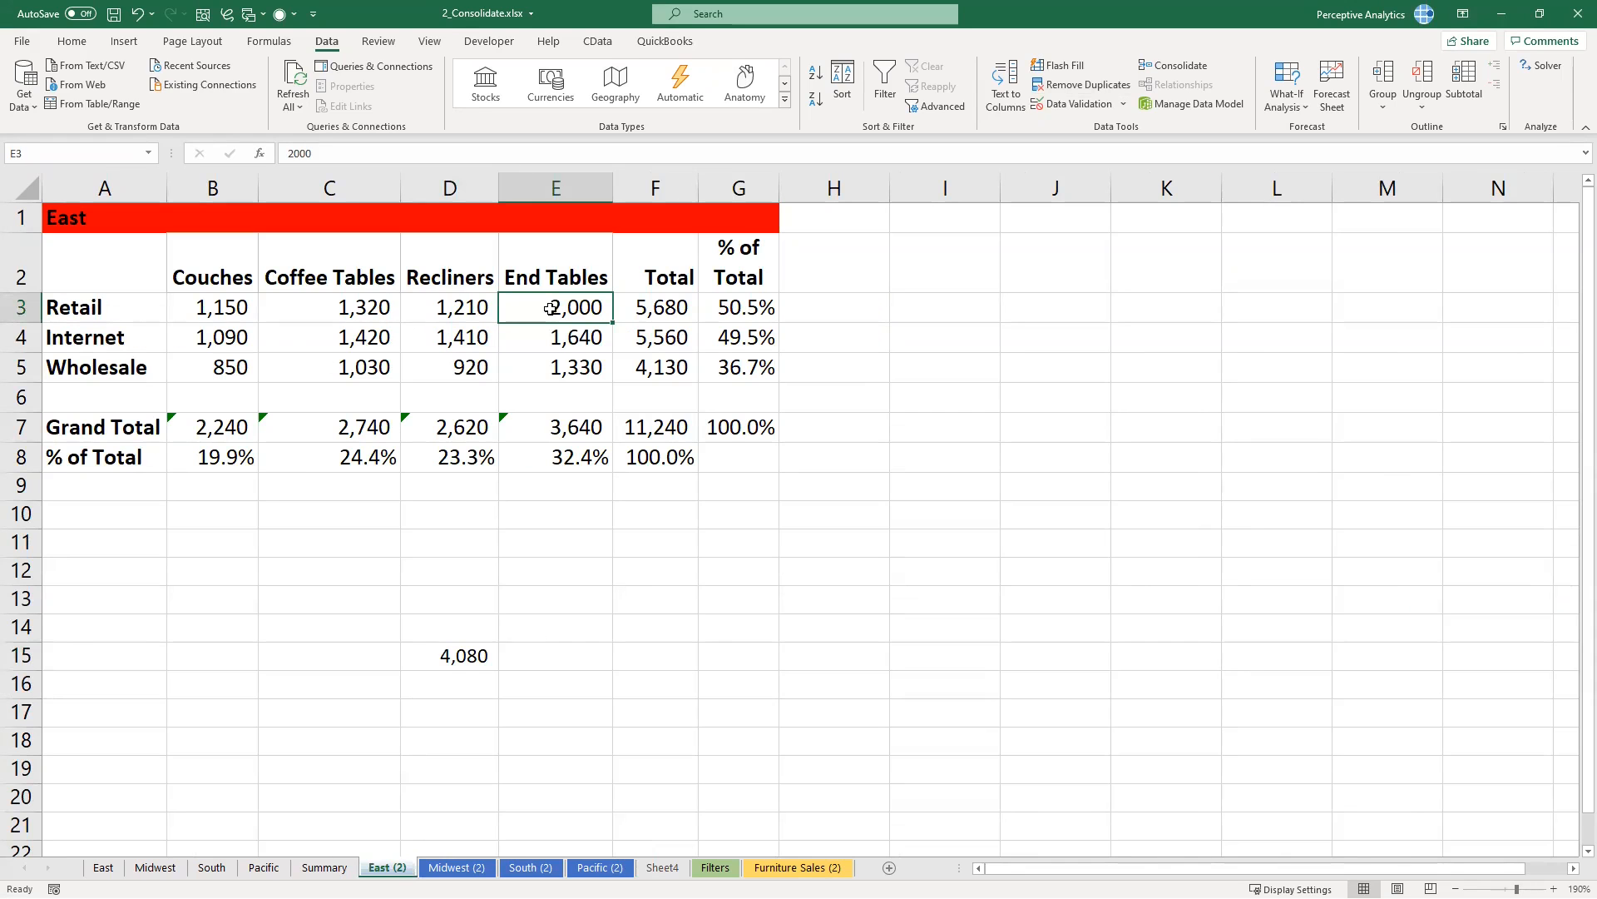
{"action": "type", "text": "1000"}
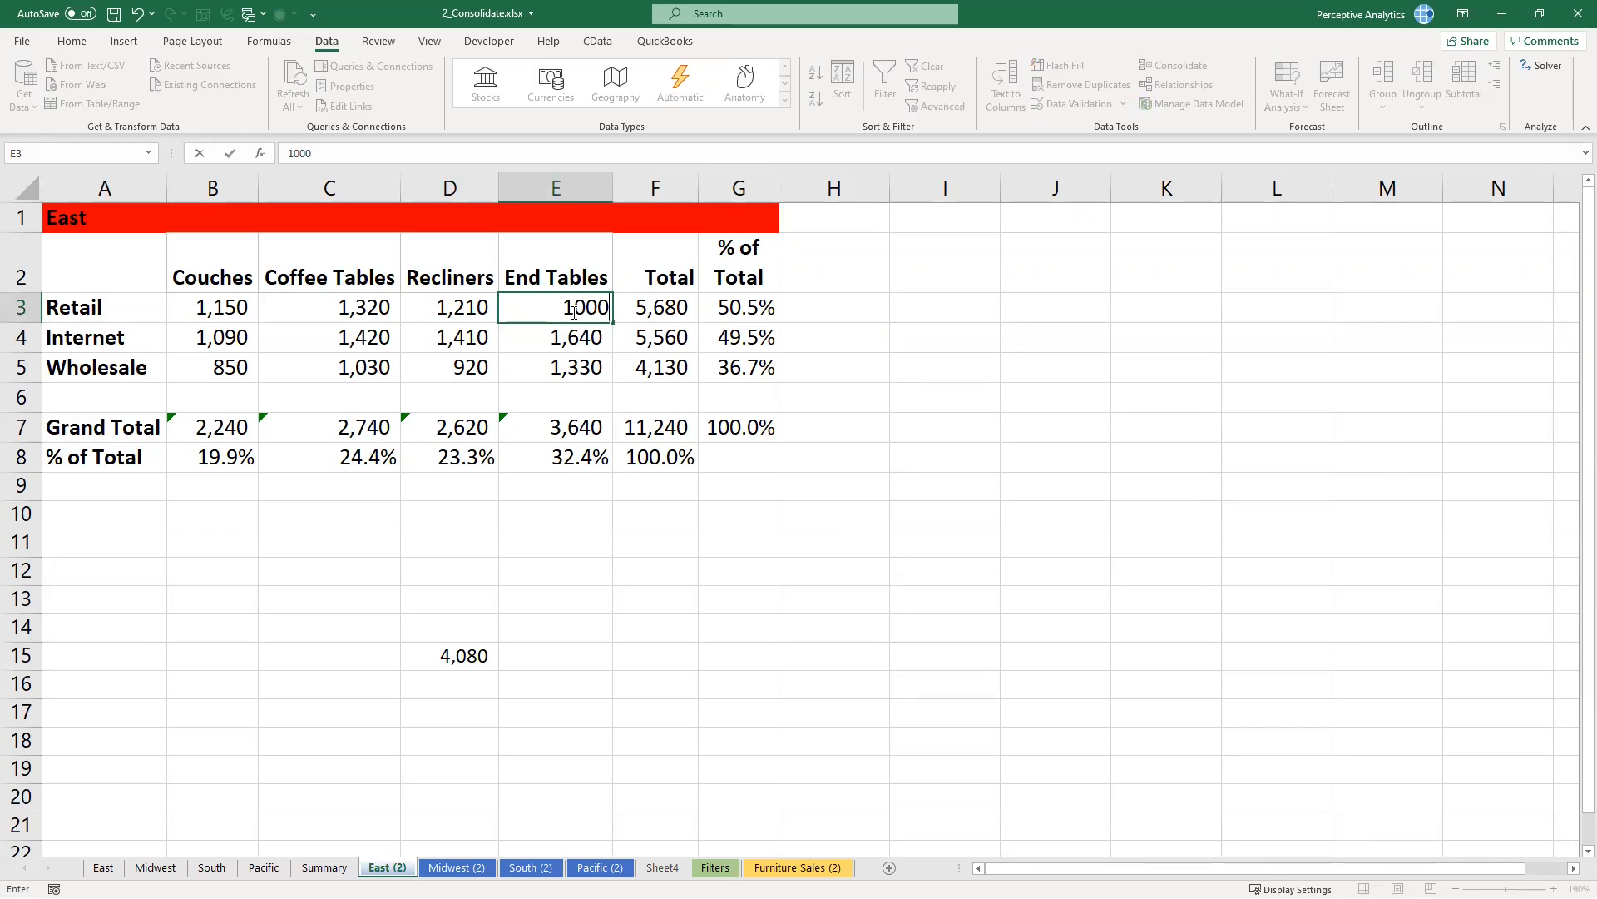
{"action": "key", "text": "Return"}
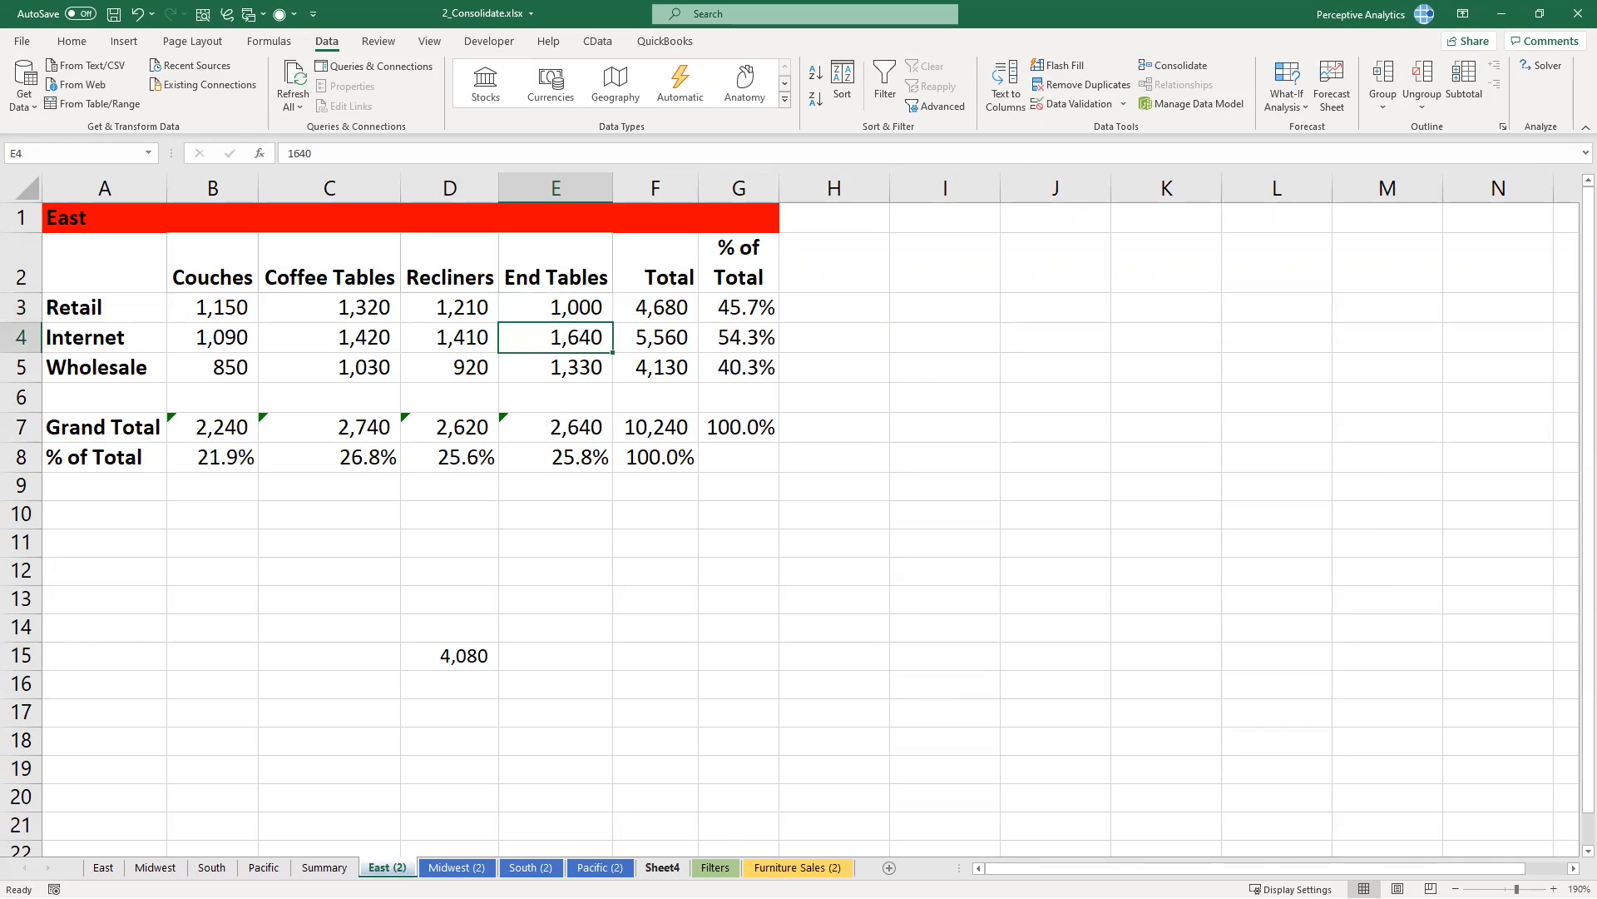
{"action": "left_click", "coordinate": [661, 867]}
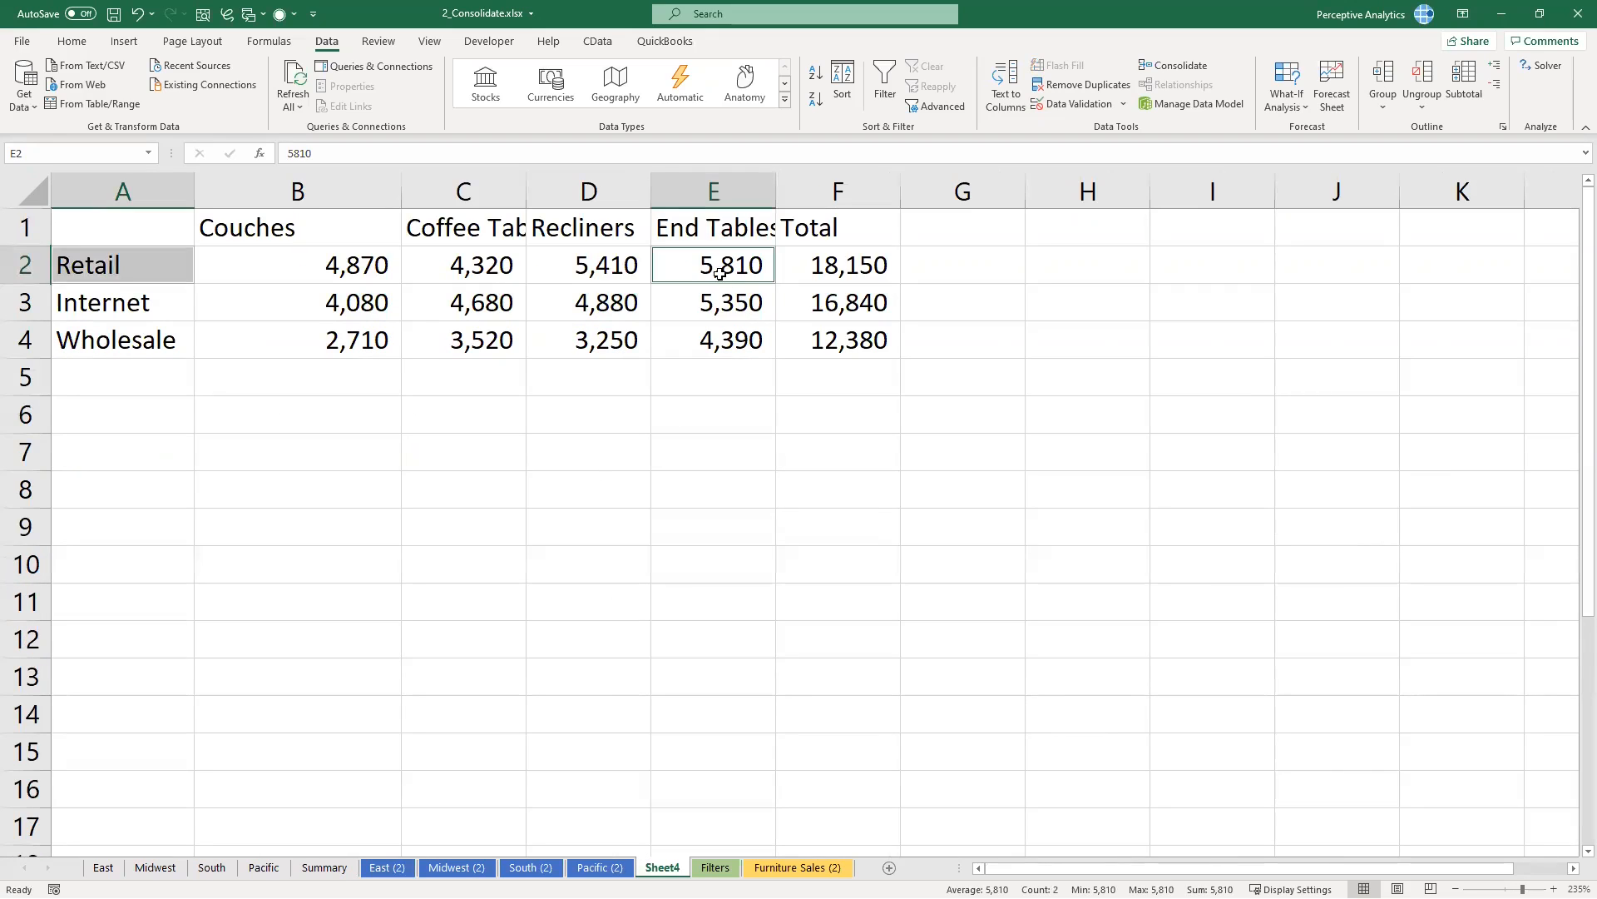
Step: Create a linked Sum consolidation of the four regional ranges at A7 of Sheet4, using top row and left column labels
{"action": "left_click", "coordinate": [117, 451]}
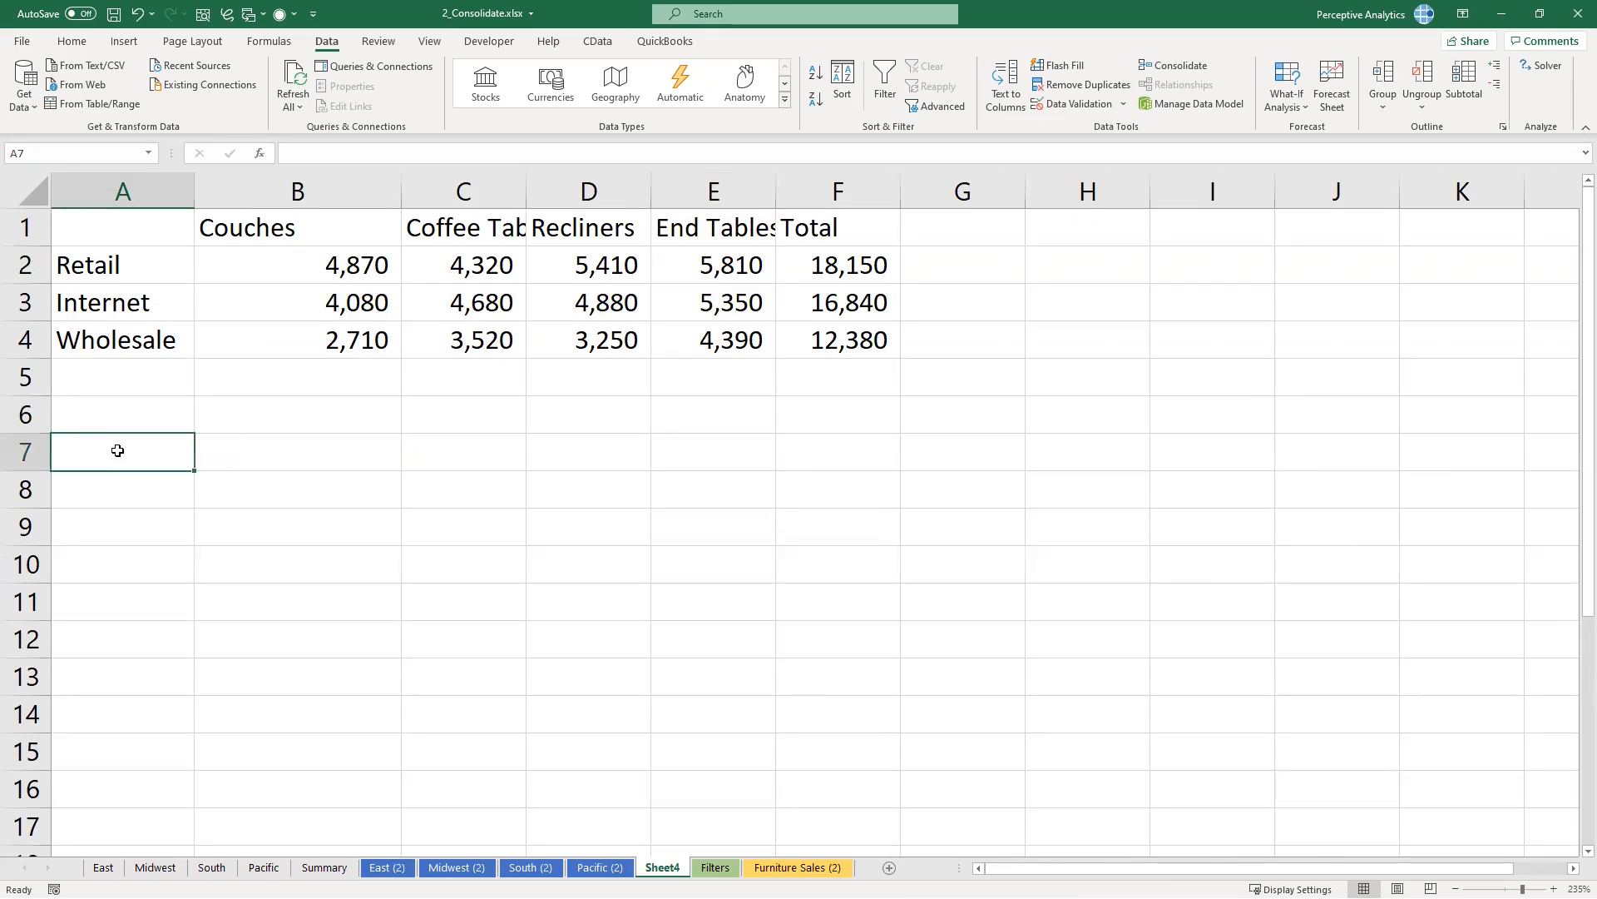
{"action": "left_click", "coordinate": [1174, 66]}
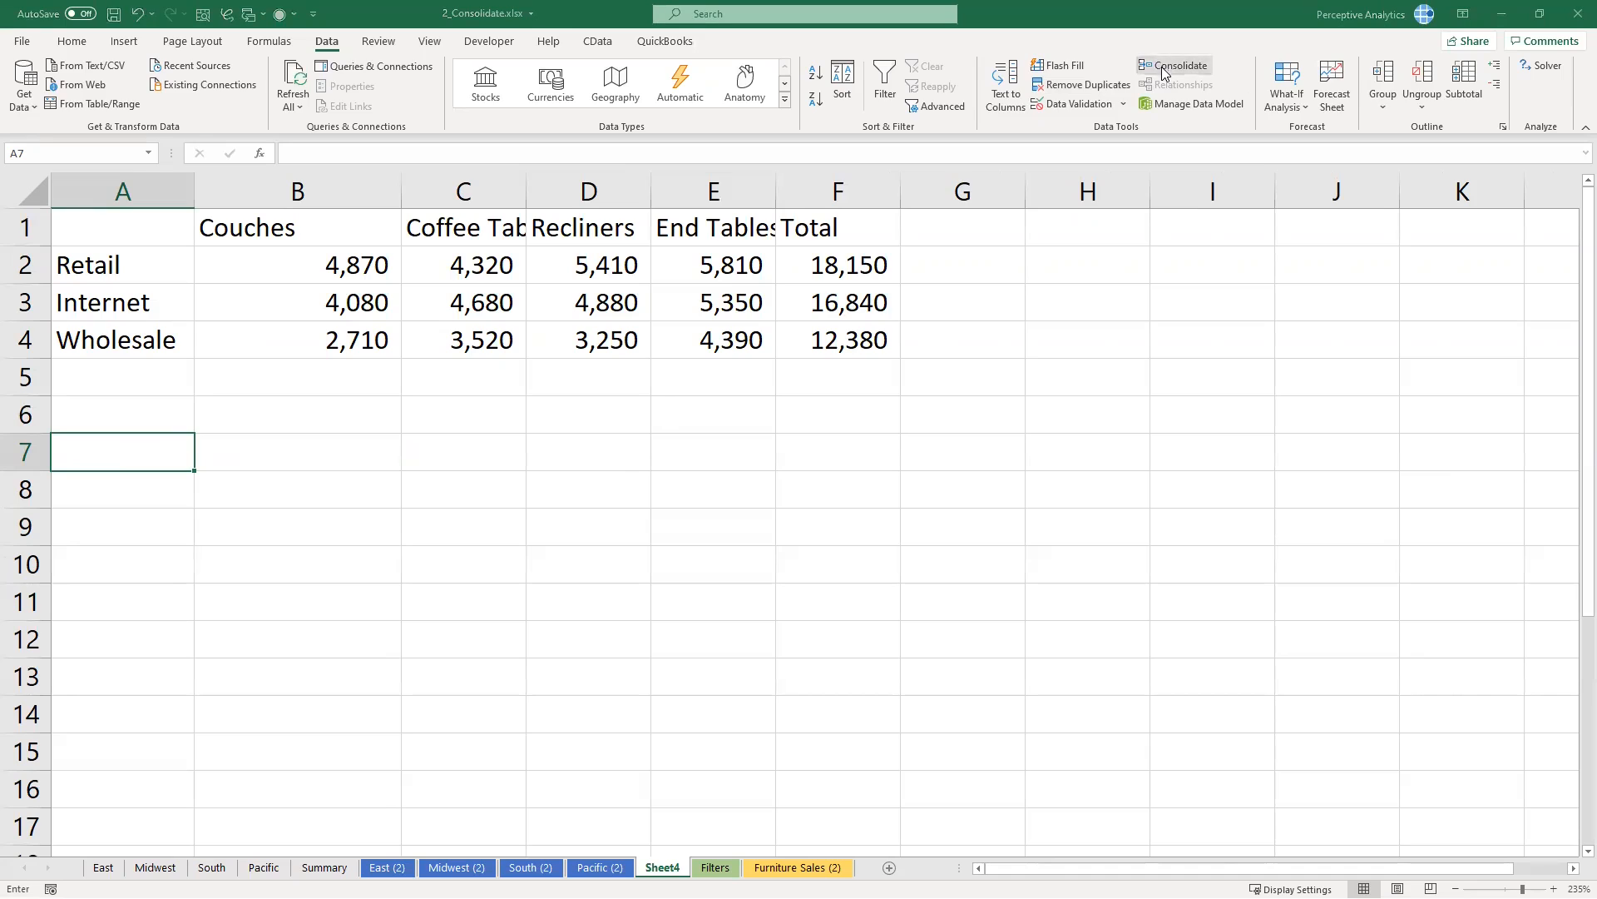
{"action": "left_click", "coordinate": [943, 383]}
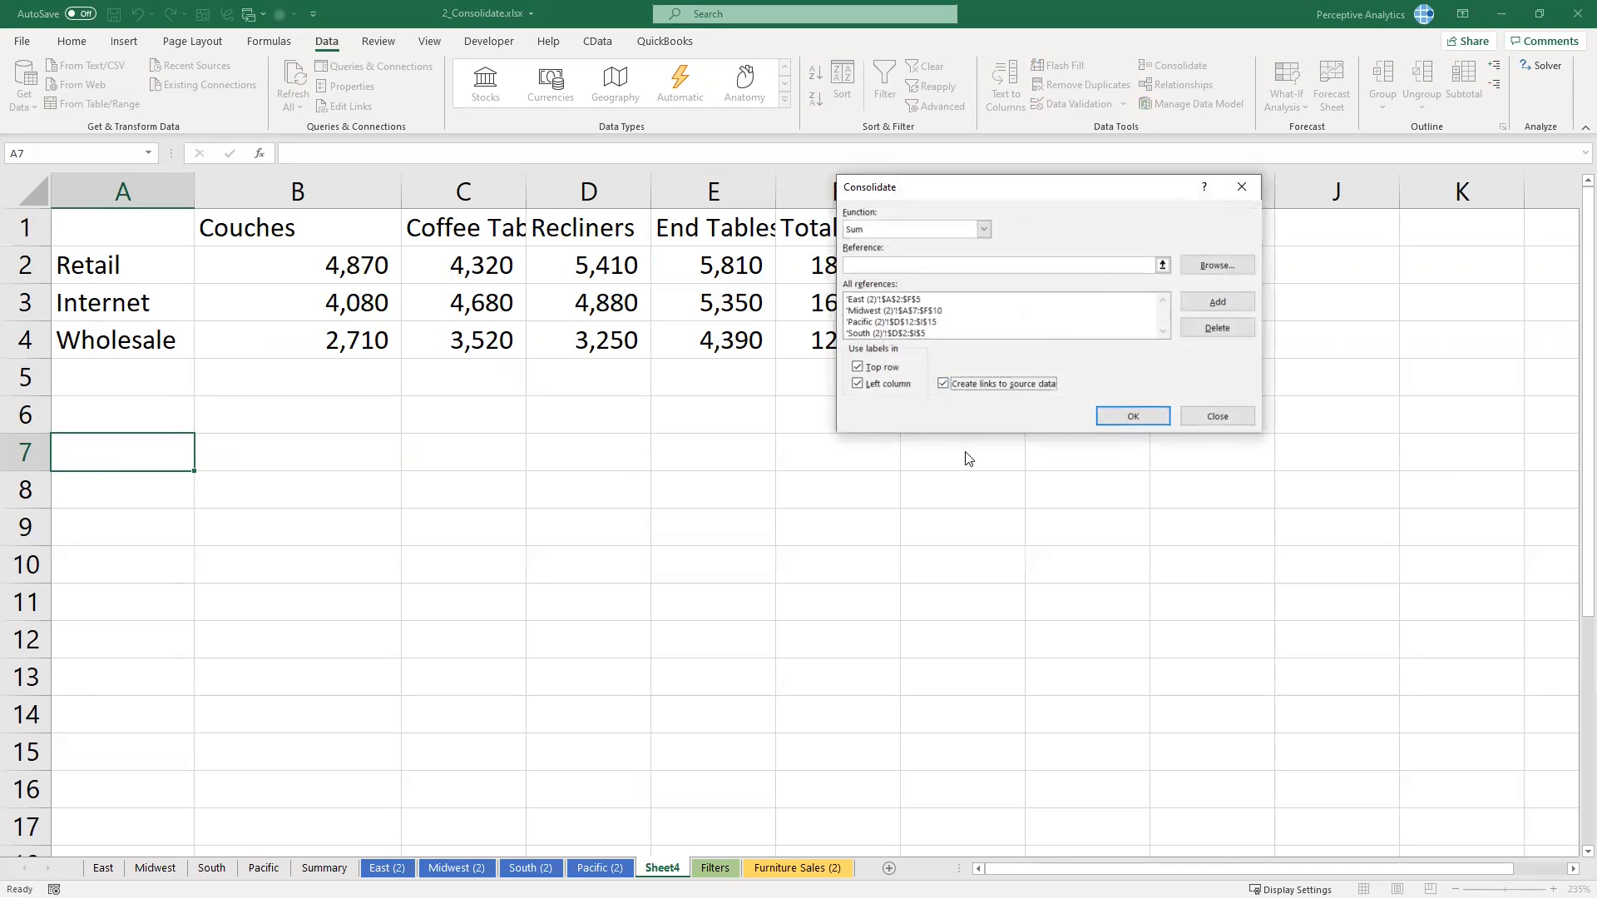
{"action": "left_click", "coordinate": [1133, 415]}
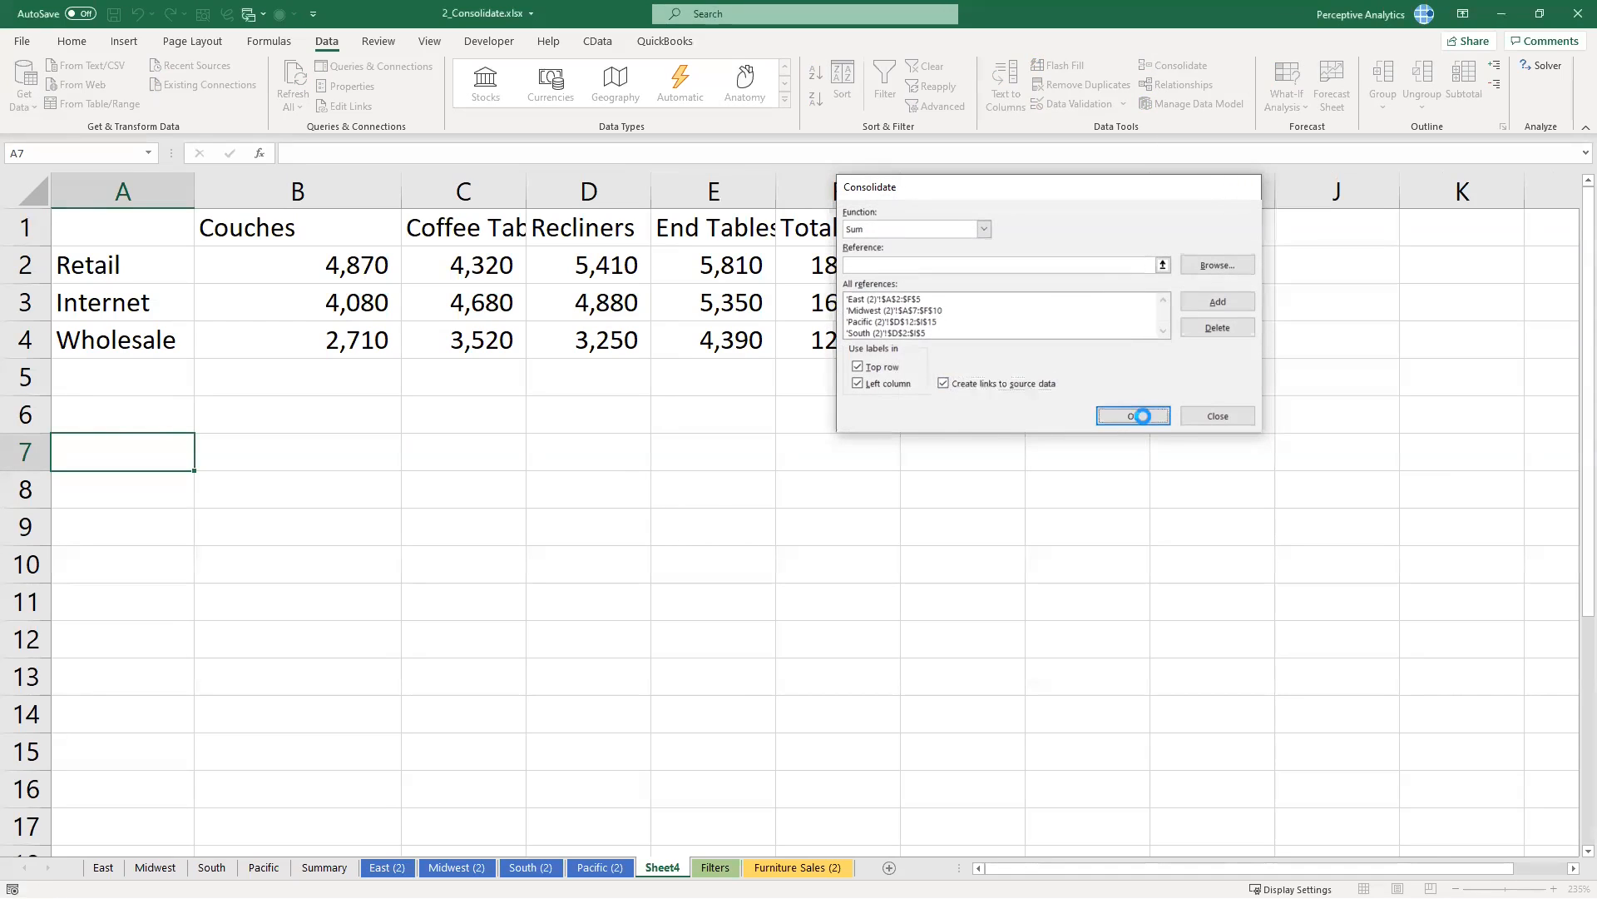
{"action": "left_click", "coordinate": [589, 564]}
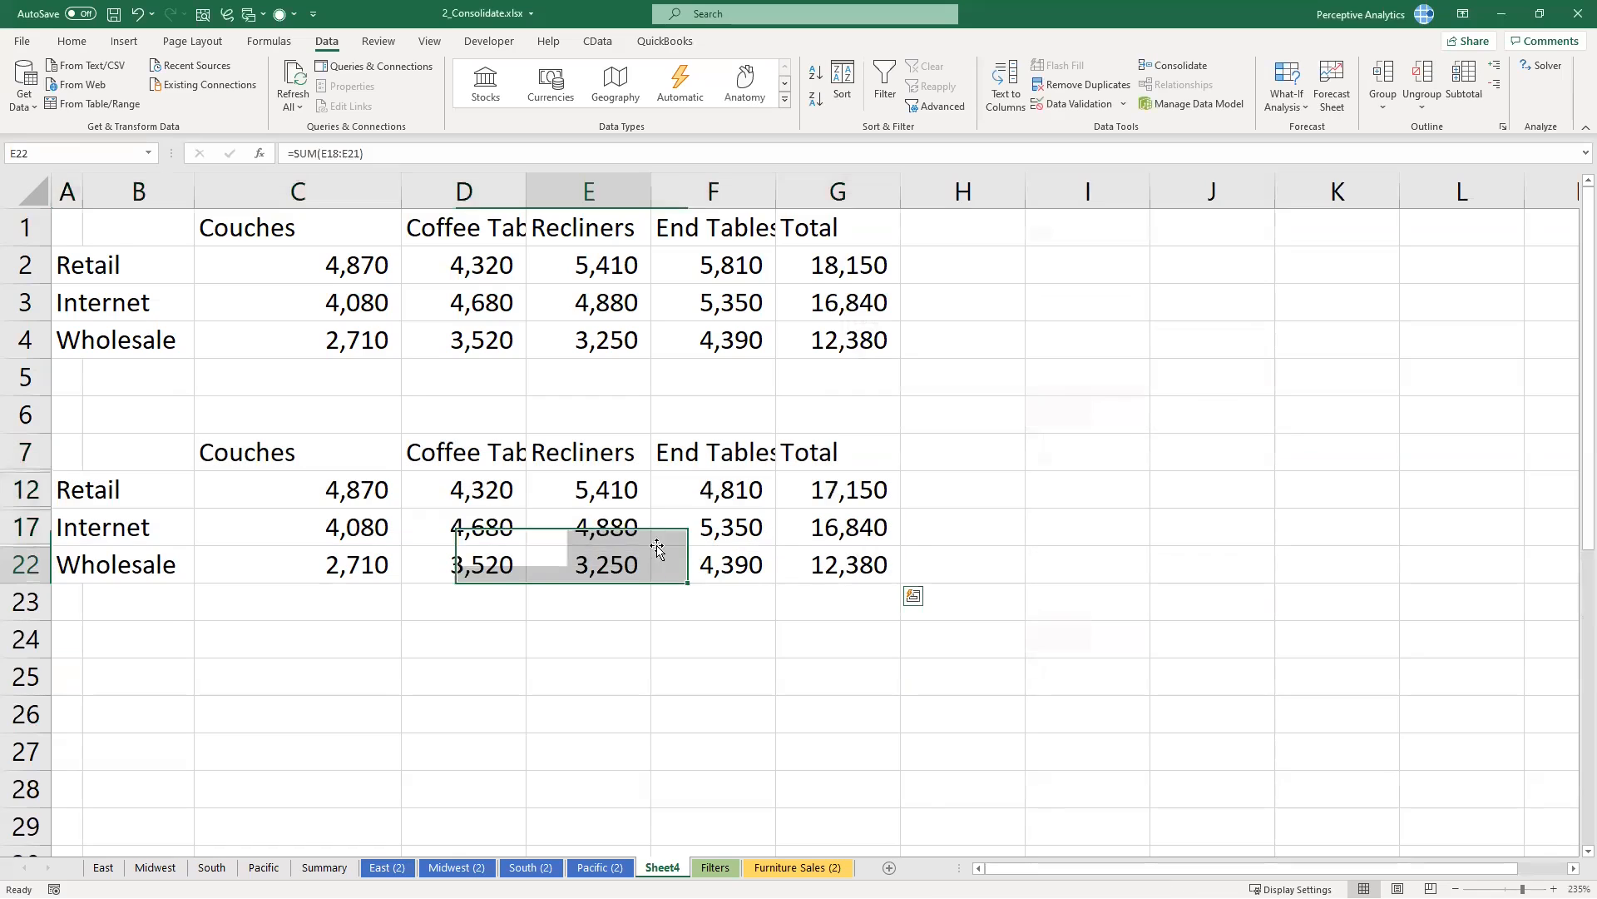
{"action": "left_click", "coordinate": [720, 491]}
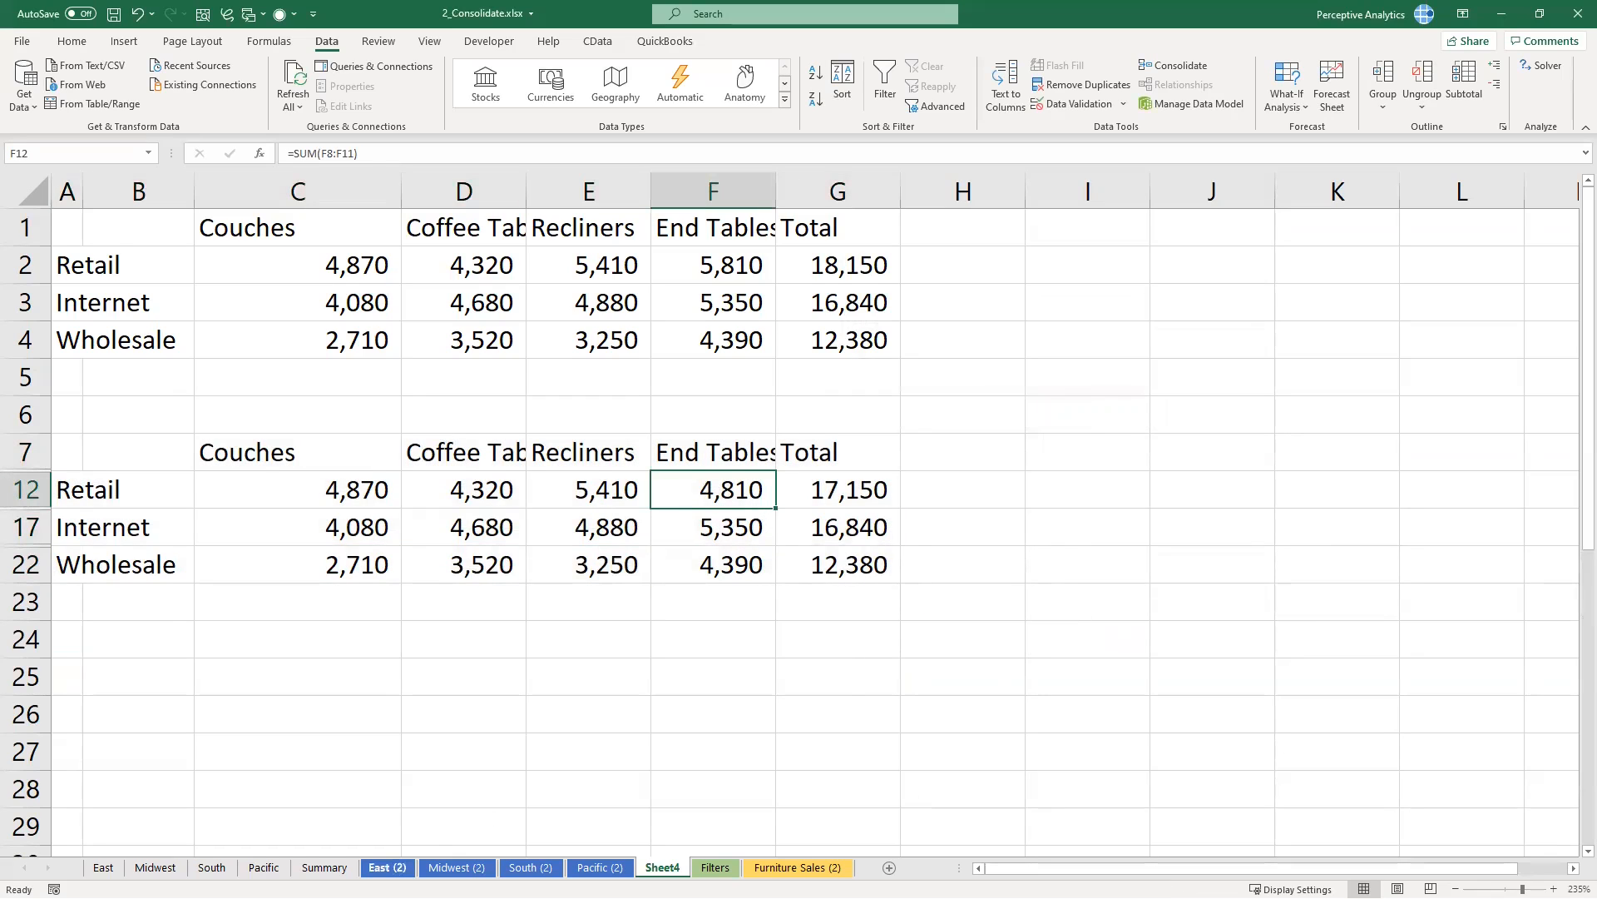
Step: Set Retail End Tables on East (2) to 2000 and compare the corresponding figures in both tables on Sheet4
{"action": "left_click", "coordinate": [568, 311]}
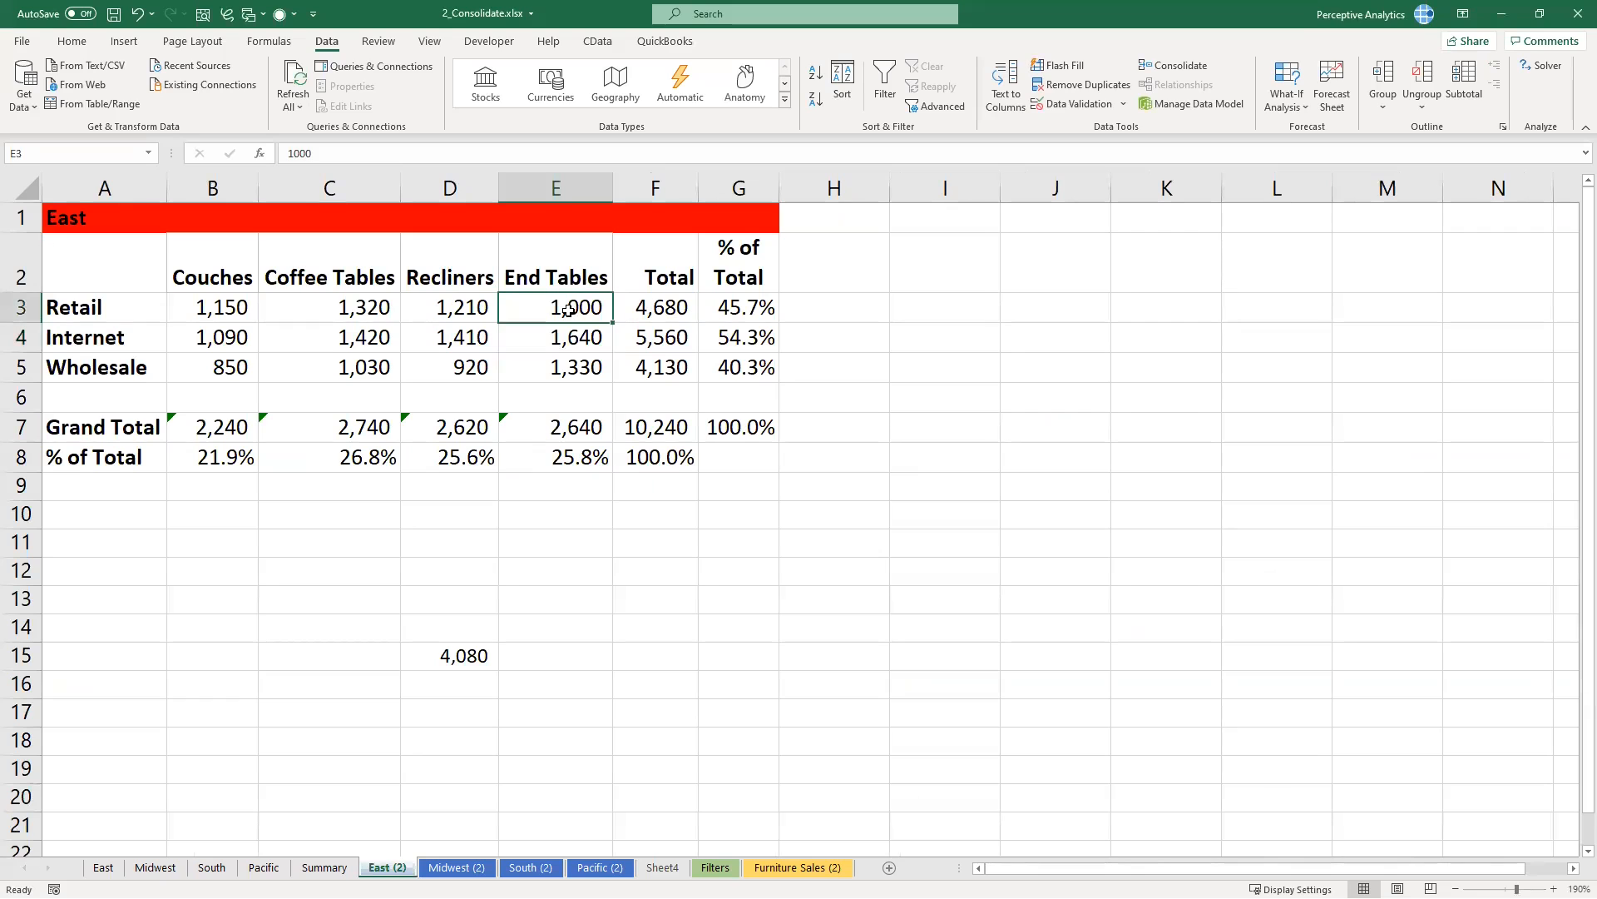
{"action": "type", "text": "2000"}
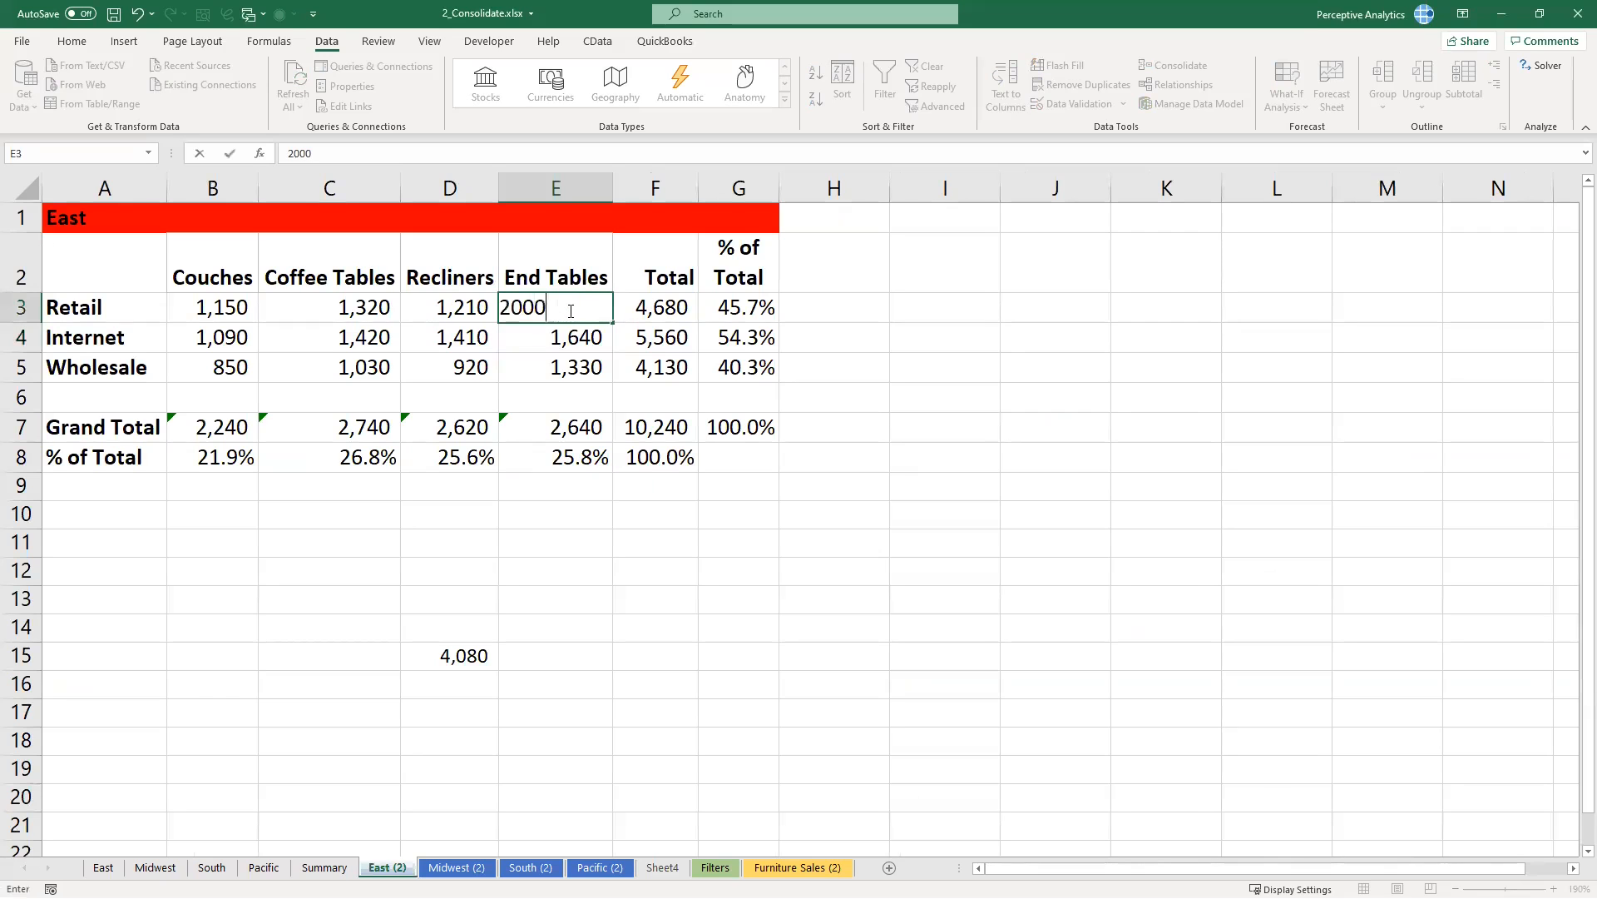
{"action": "key", "text": "Return"}
{"action": "left_click", "coordinate": [662, 867]}
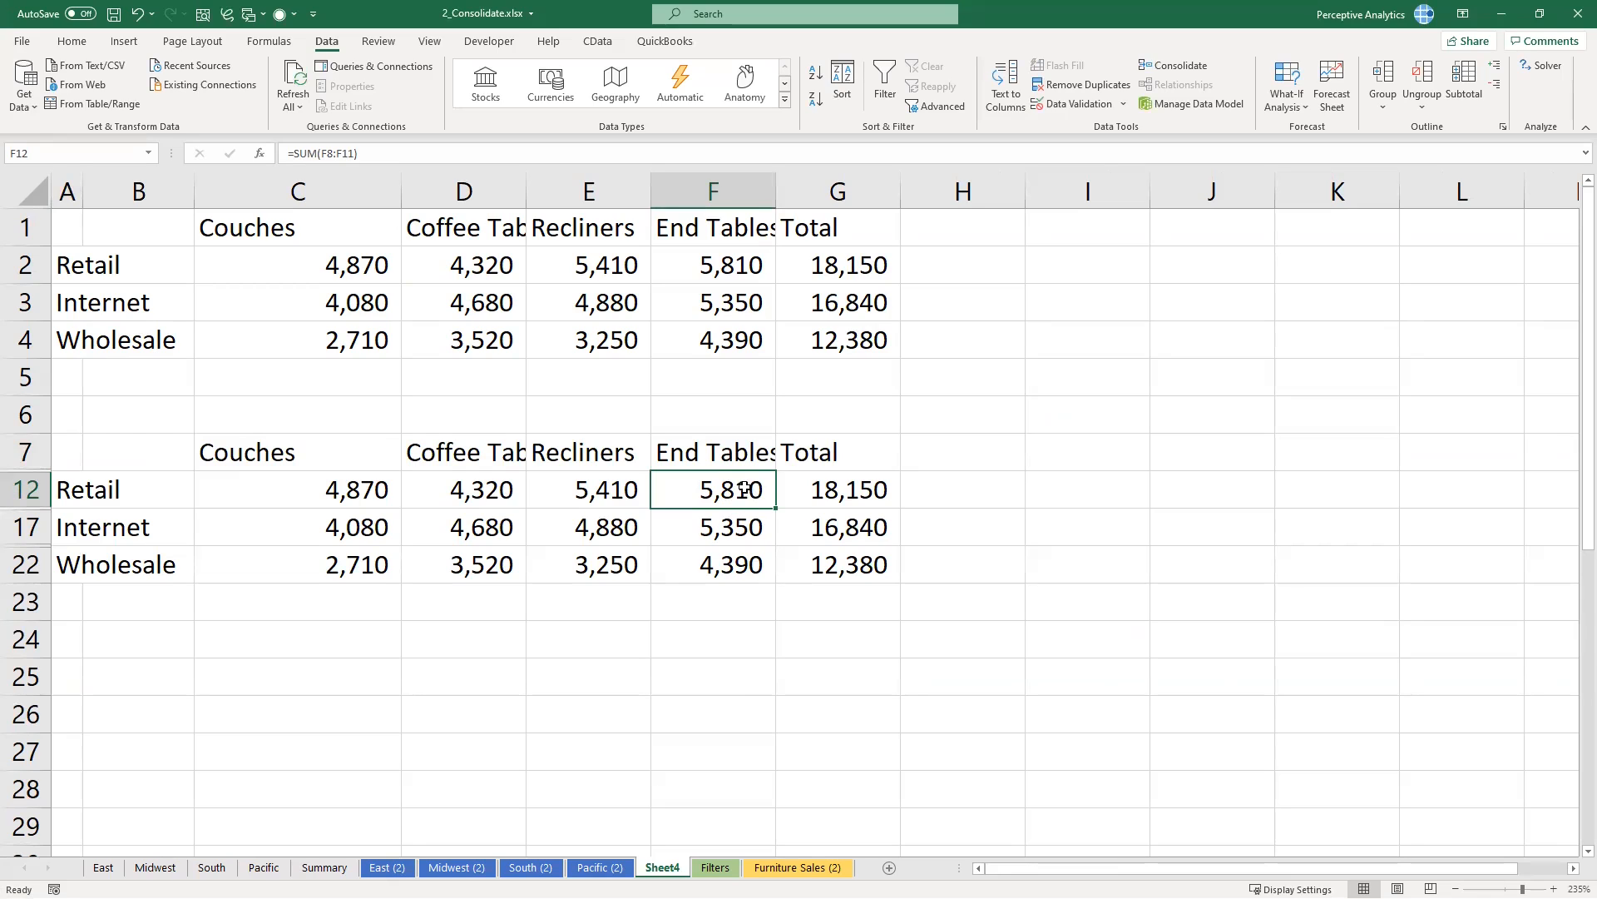
{"action": "left_click", "coordinate": [712, 268]}
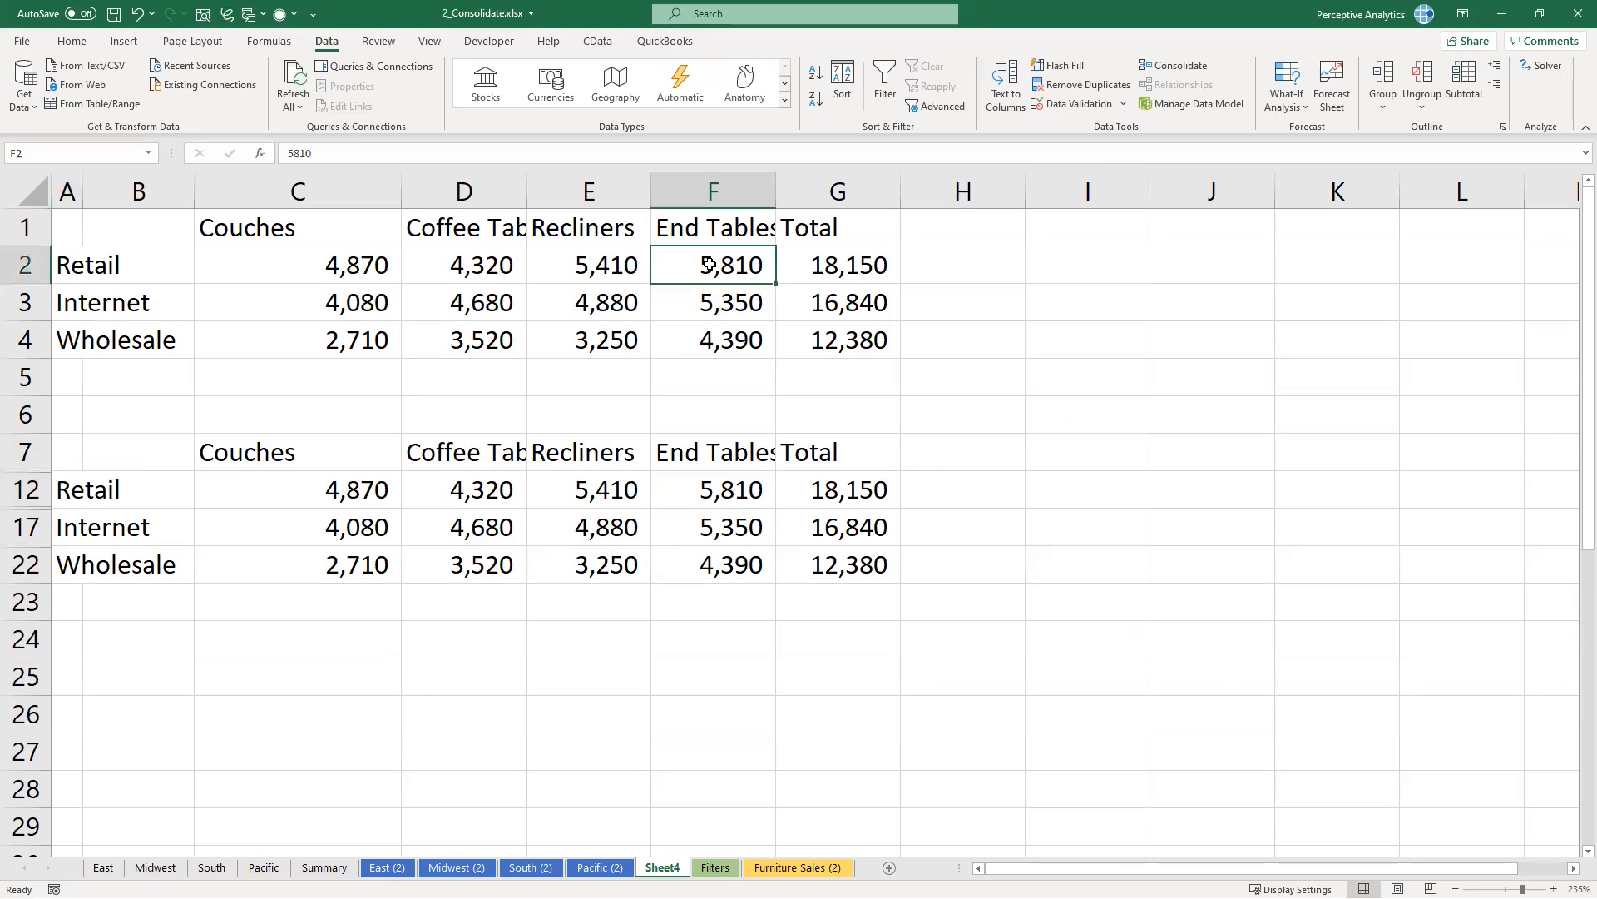
{"action": "left_click", "coordinate": [829, 403]}
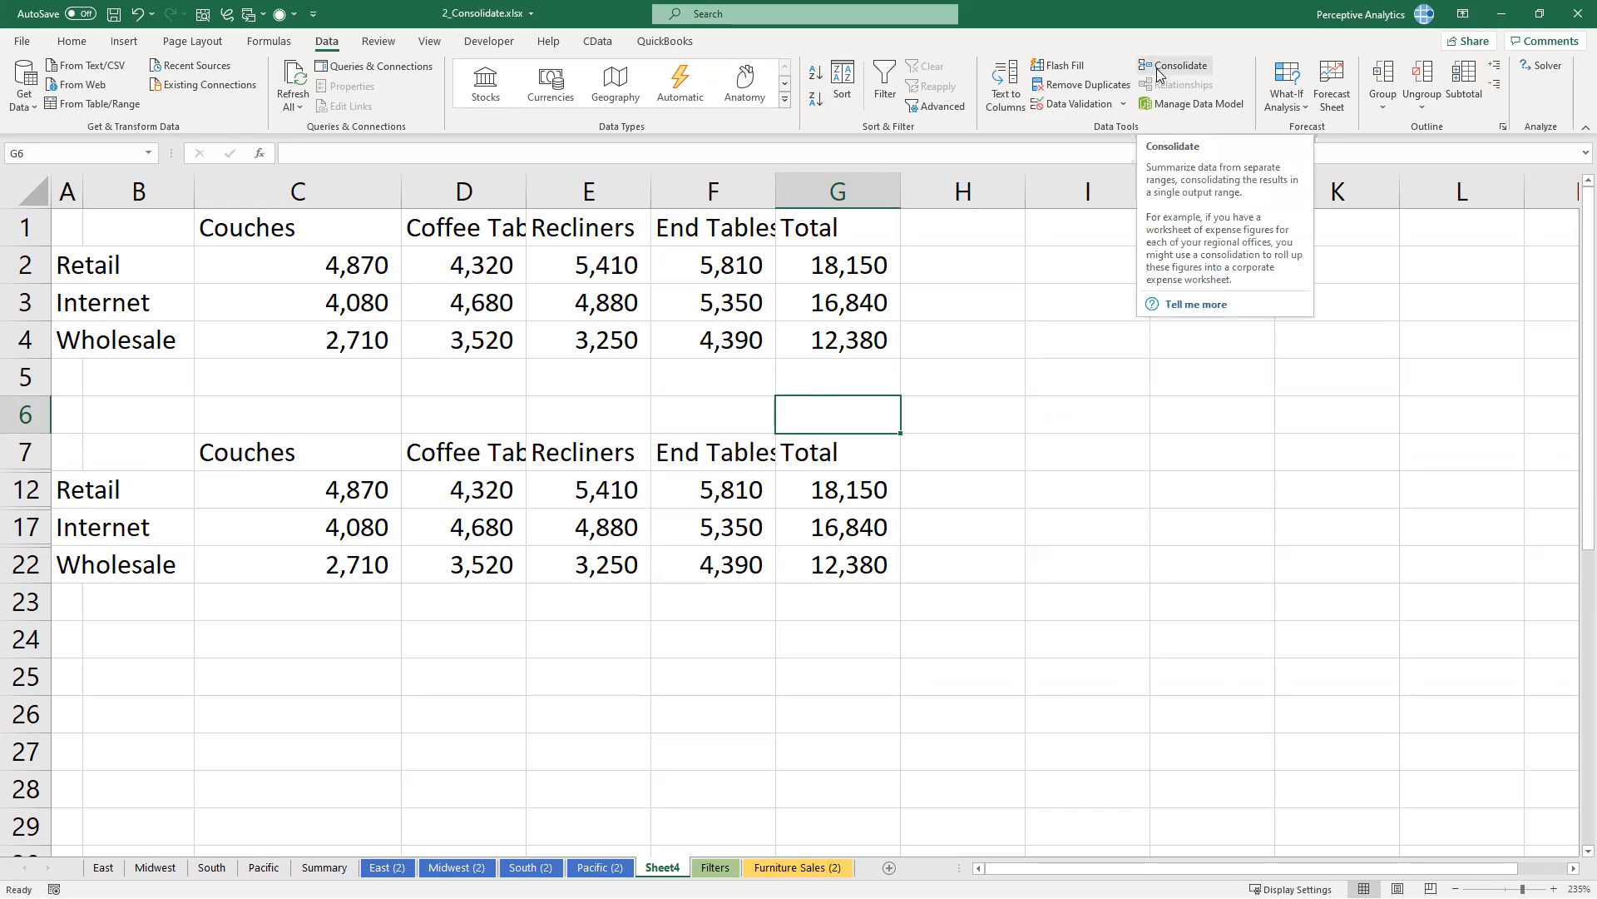
{"action": "key", "text": "F3"}
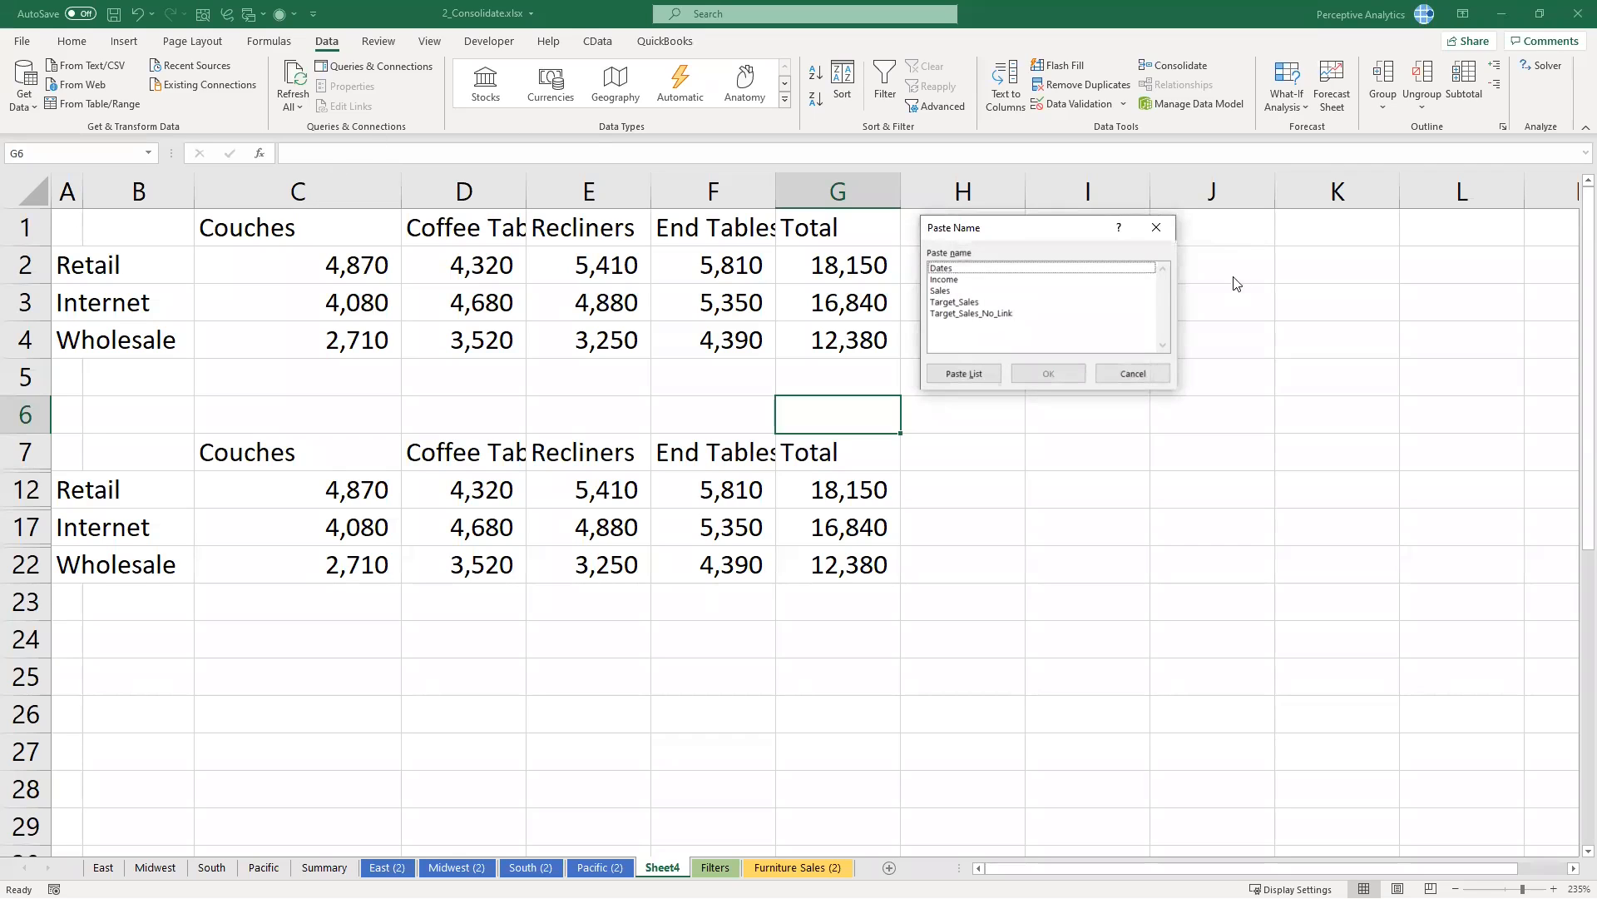
{"action": "left_click", "coordinate": [1156, 227]}
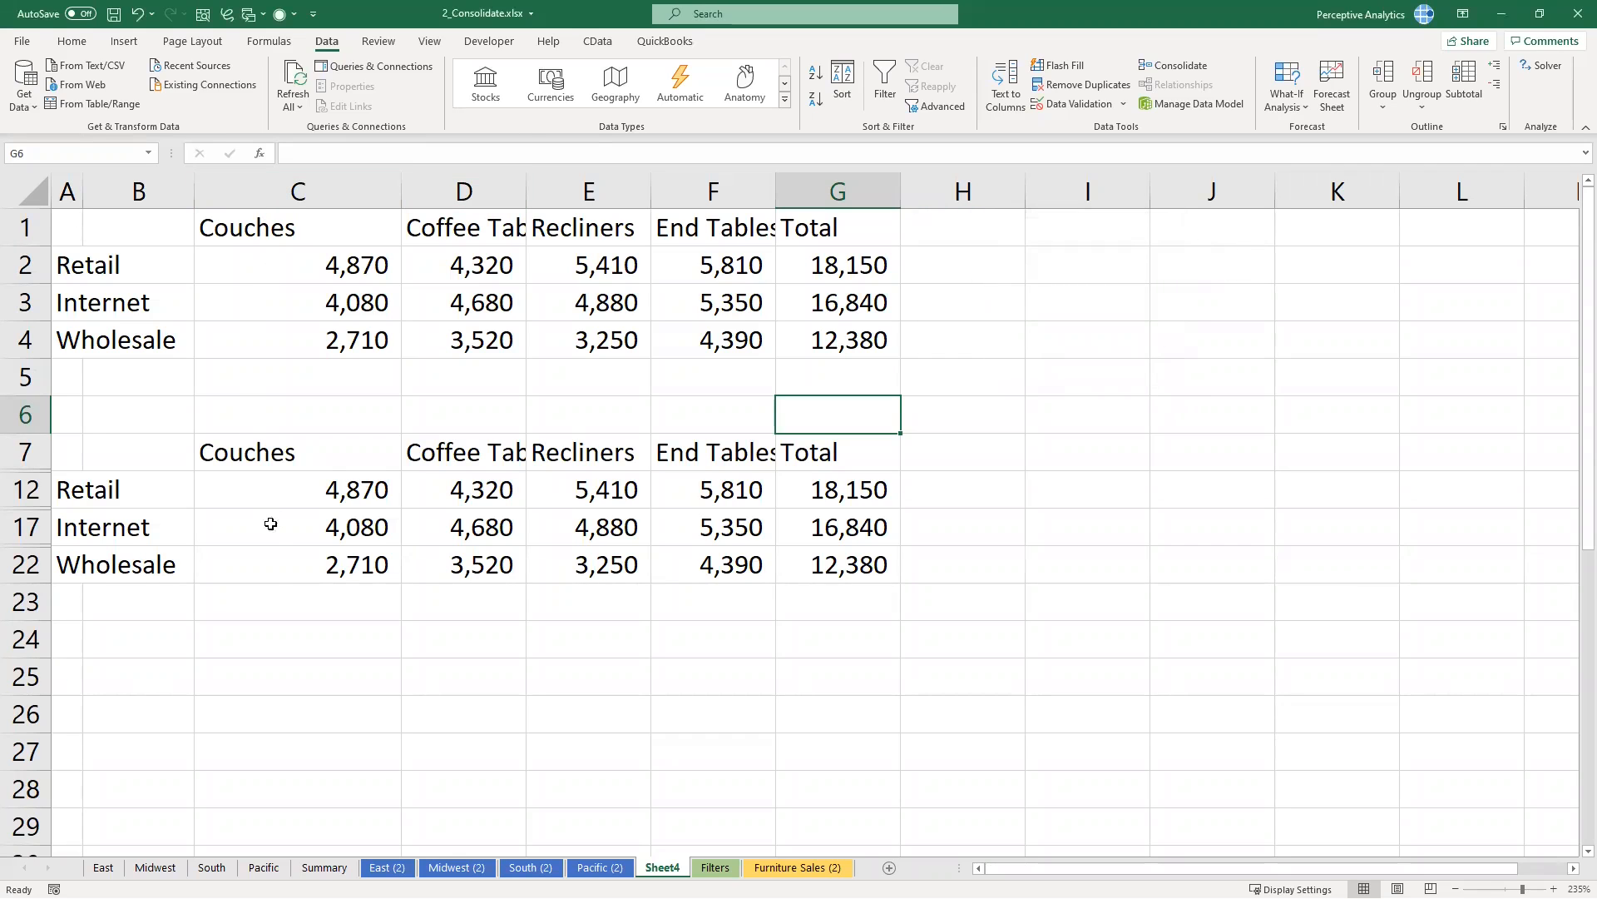
Step: Compare the contents of the Retail Couches cell in the linked table with those in the unlinked table above
{"action": "left_click", "coordinate": [324, 493]}
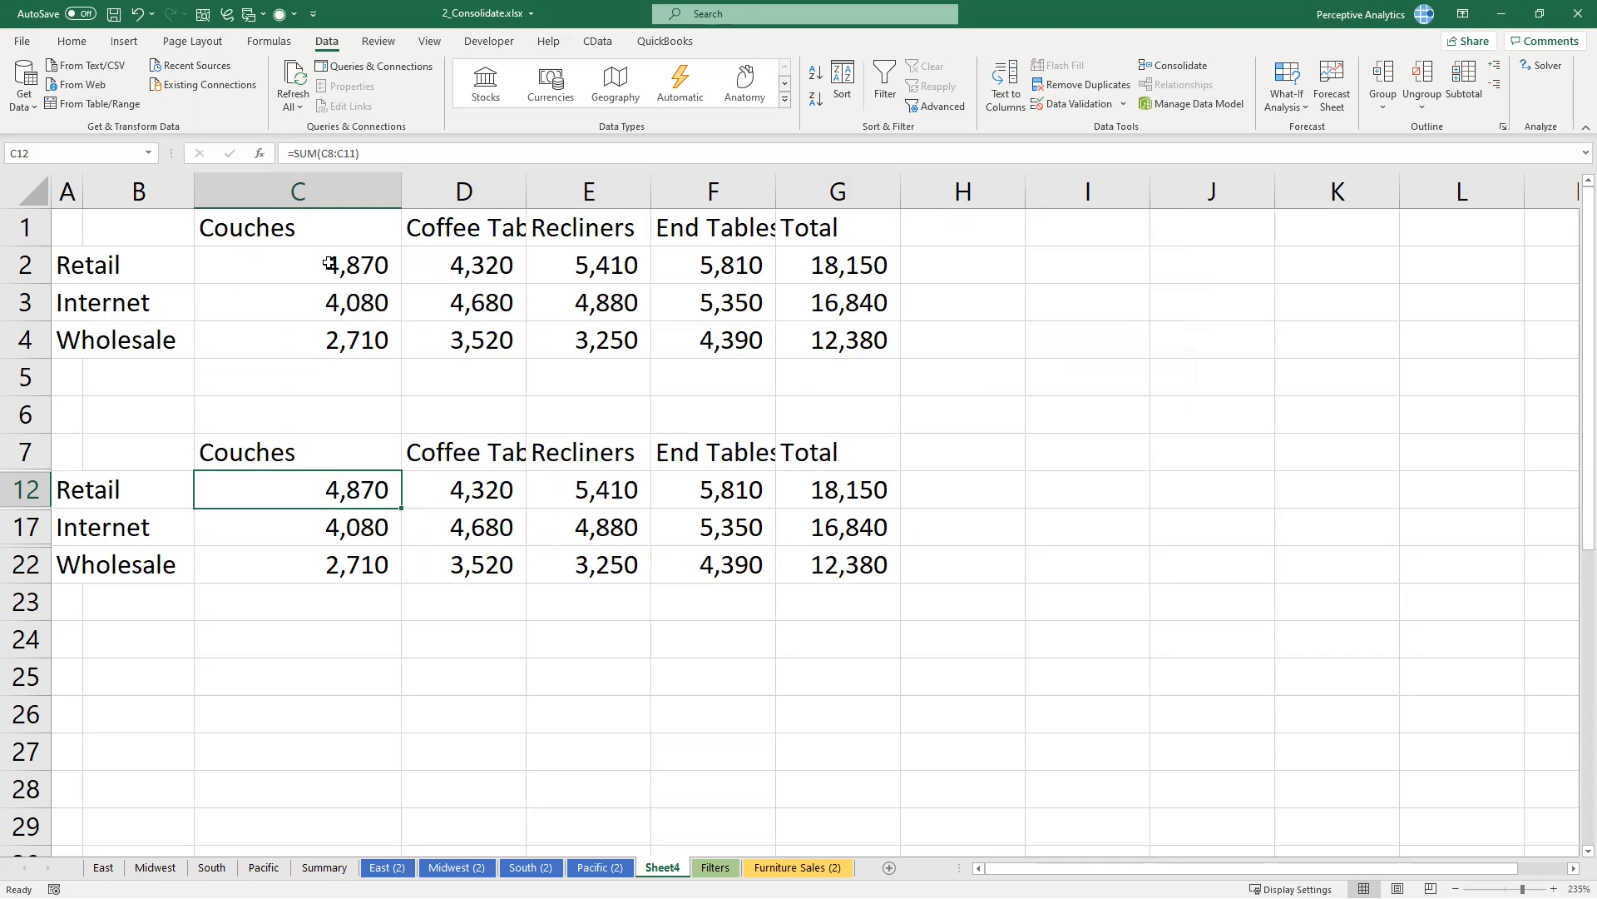
{"action": "left_click", "coordinate": [329, 263]}
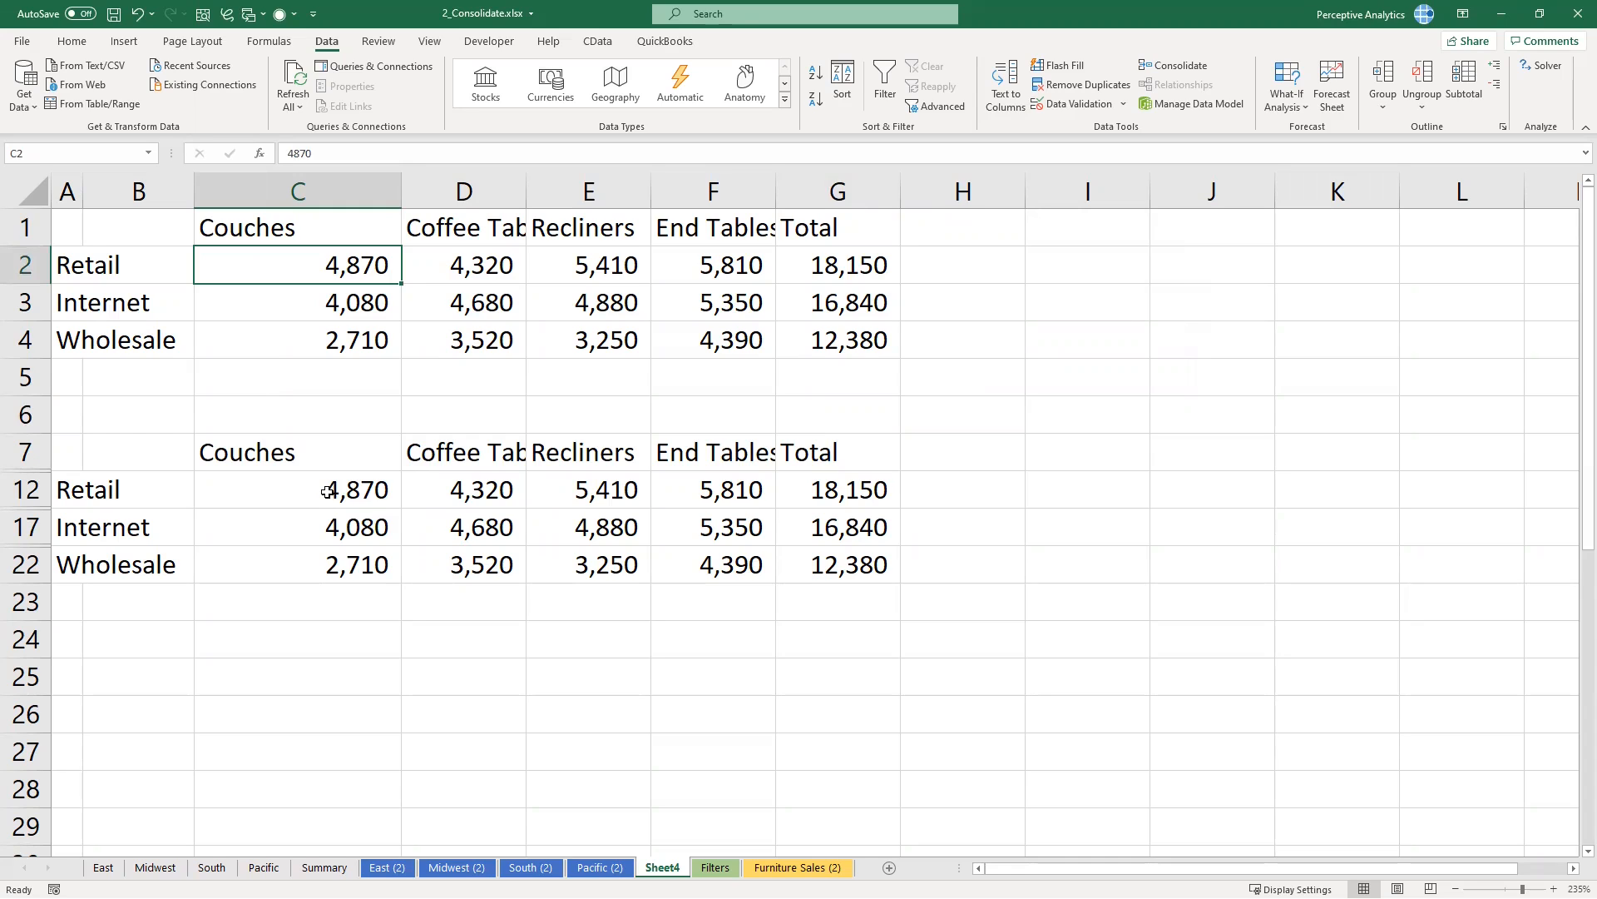
{"action": "left_click", "coordinate": [328, 492]}
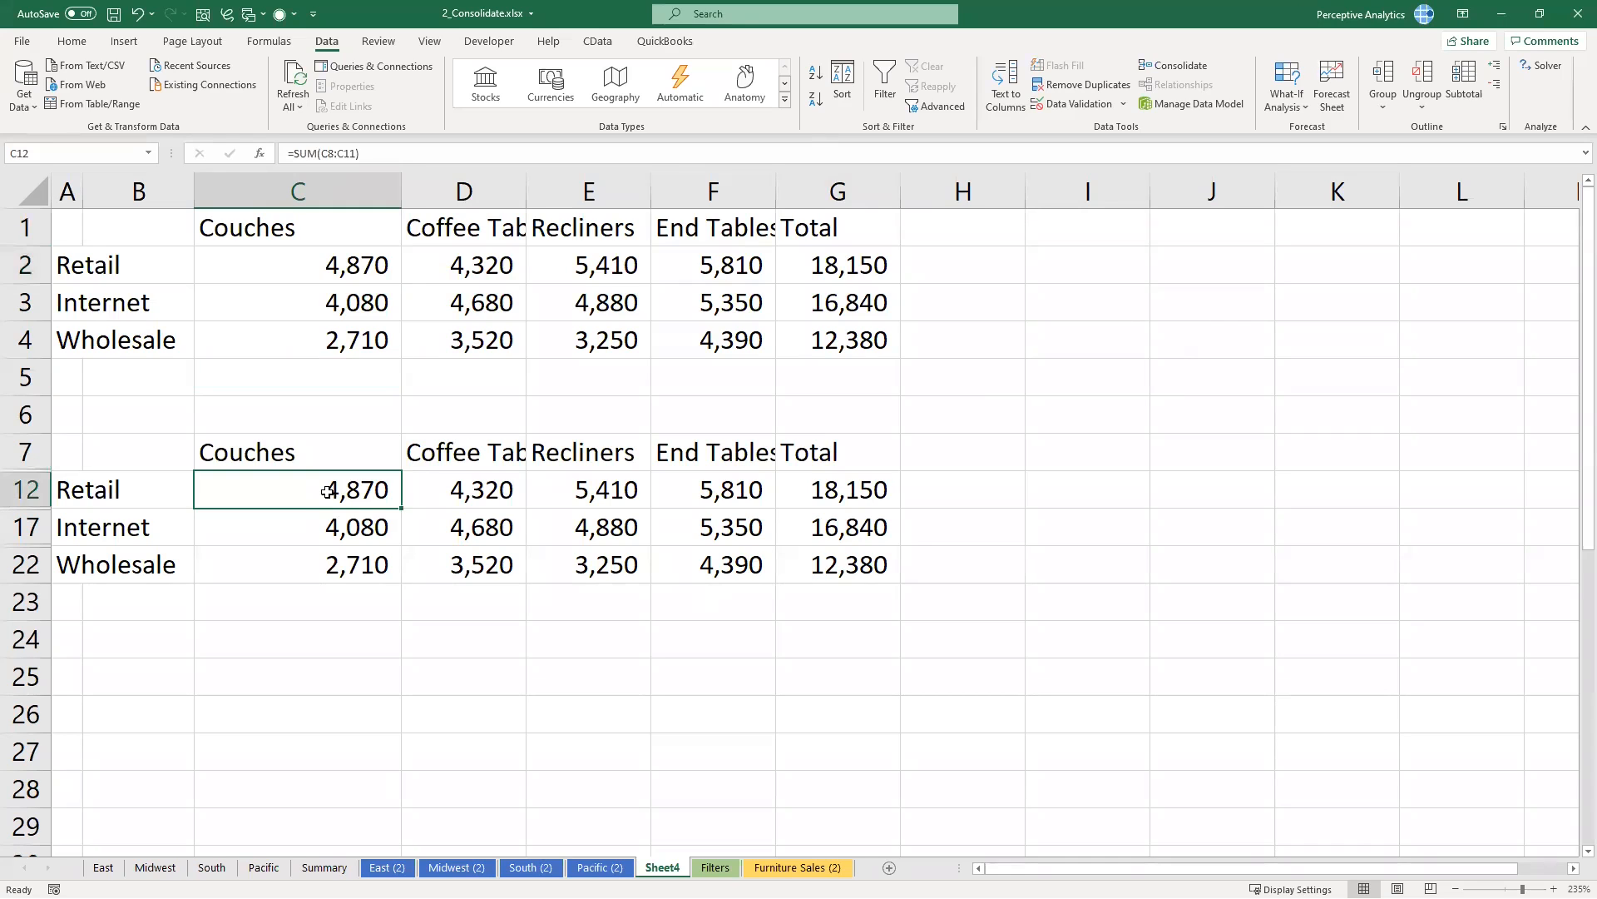
Step: Show the outline symbols, expand the linked table's Retail group, and examine the Couches rows behind its sum
{"action": "key", "text": "ctrl+8"}
{"action": "left_click", "coordinate": [57, 494]}
{"action": "left_click_drag", "start_coordinate": [443, 490], "coordinate": [457, 601]}
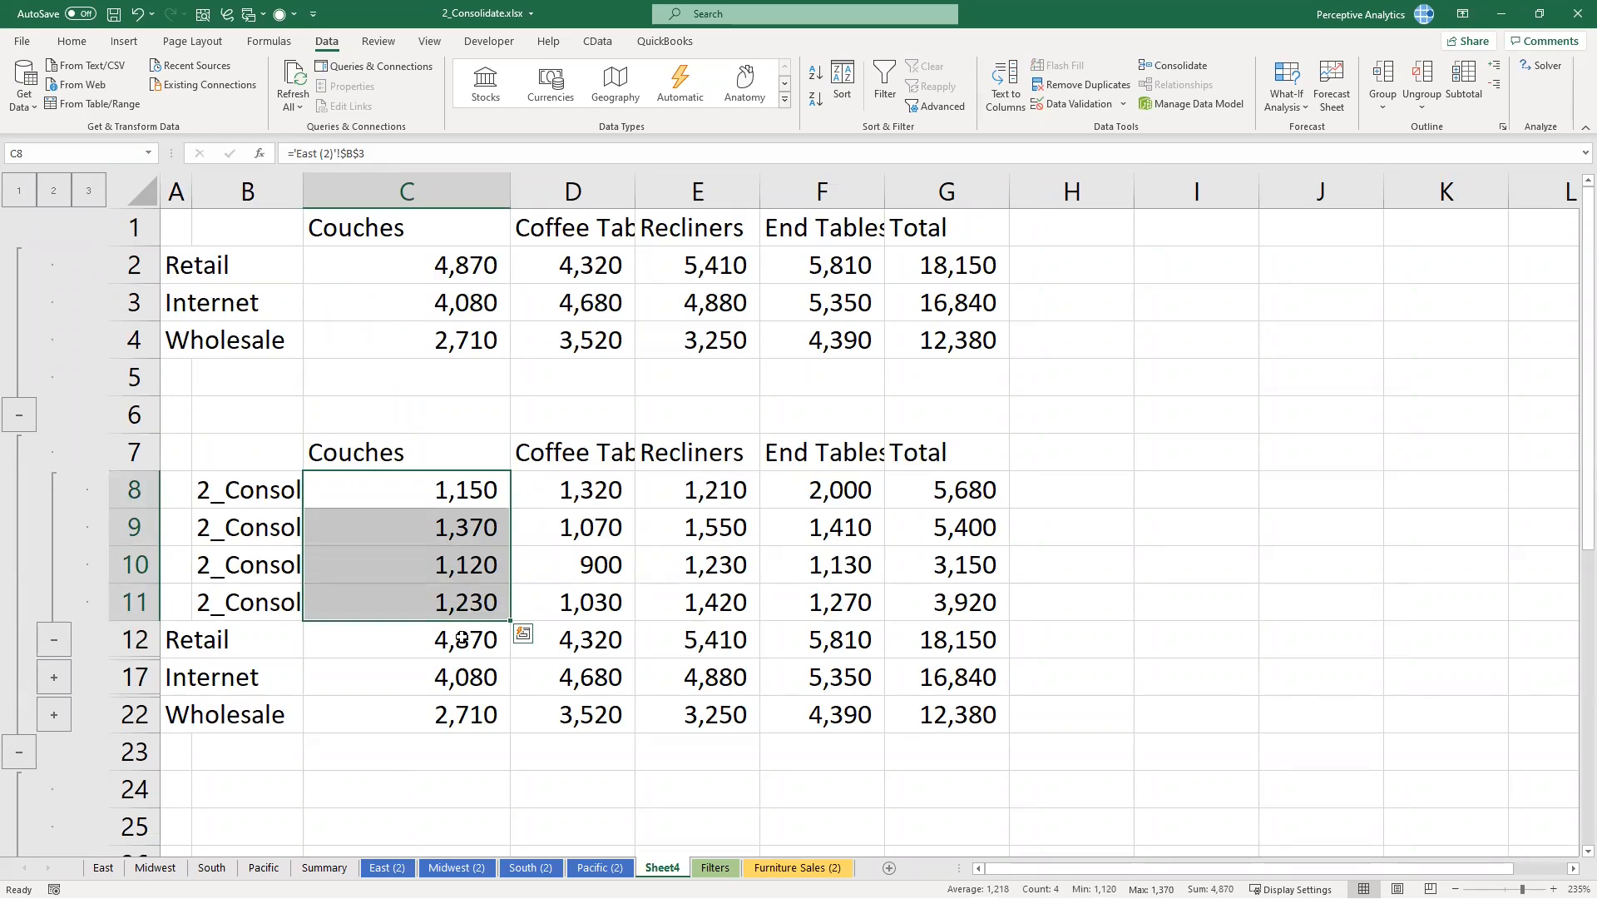
{"action": "left_click", "coordinate": [455, 639]}
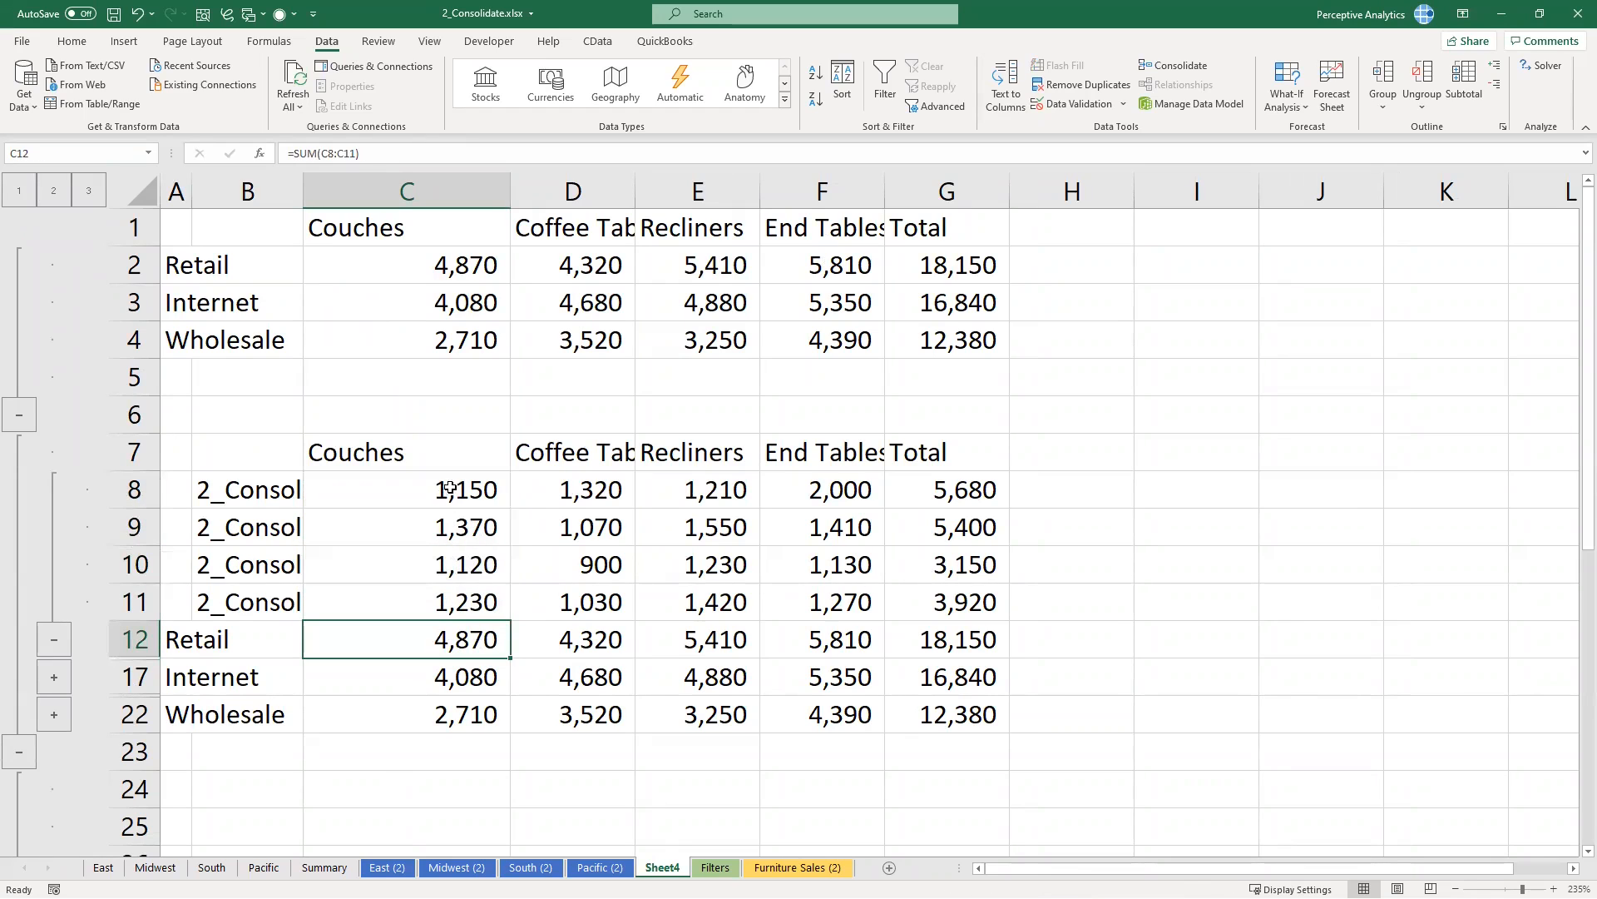
{"action": "left_click_drag", "start_coordinate": [447, 491], "coordinate": [469, 600]}
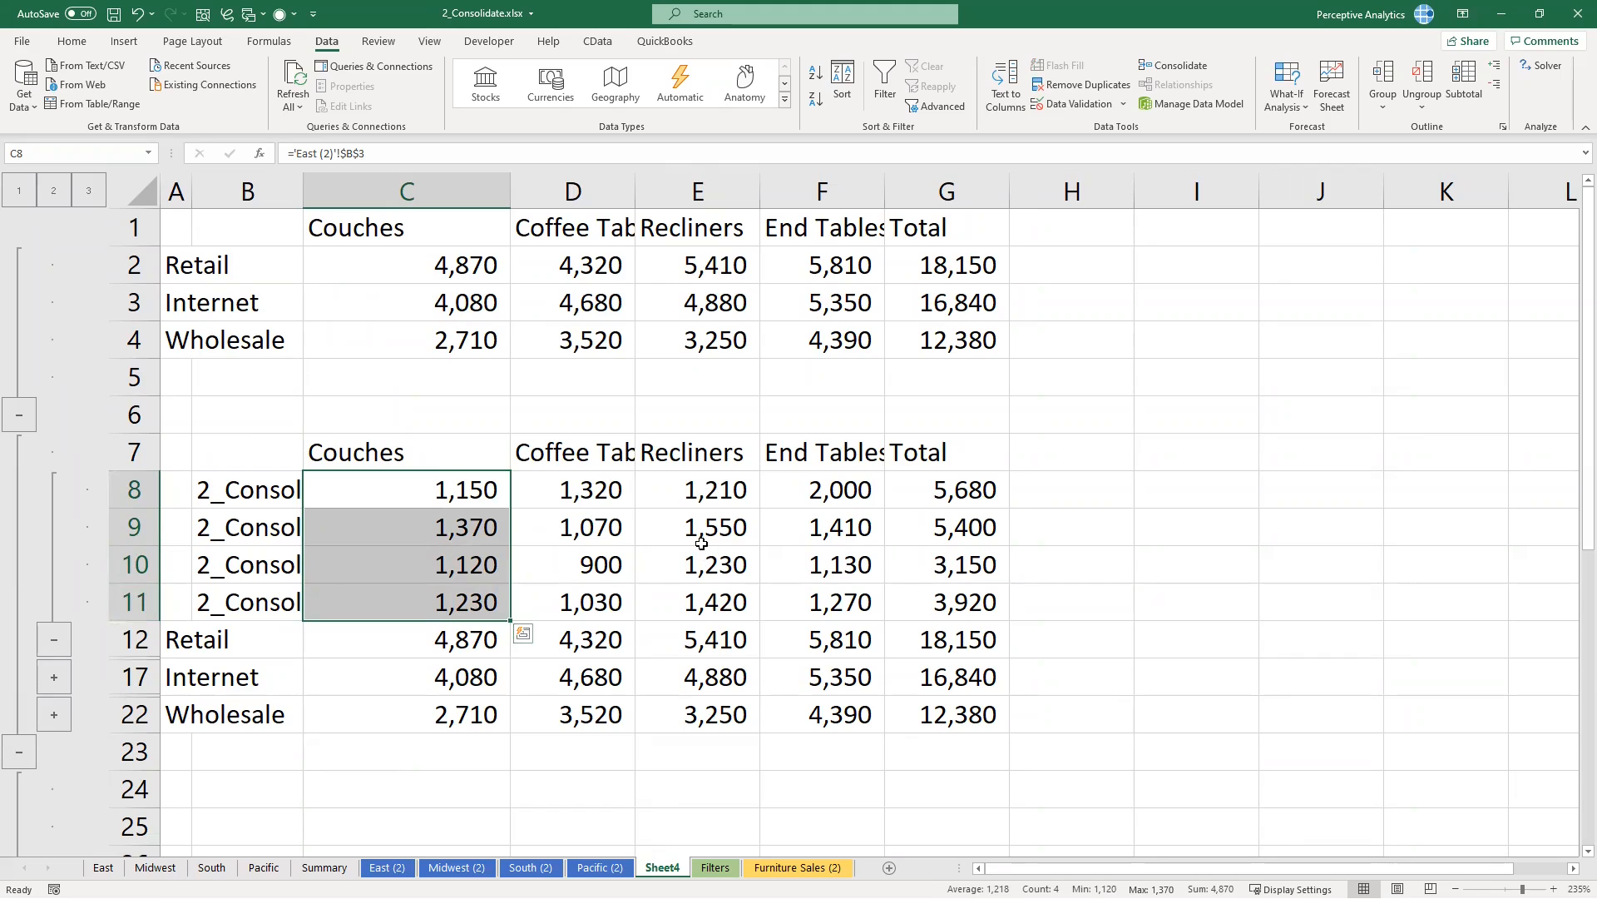
Step: Widen the Name Box and column B so that the full 2_Consolidate labels fit
{"action": "left_click_drag", "start_coordinate": [161, 155], "coordinate": [241, 155]}
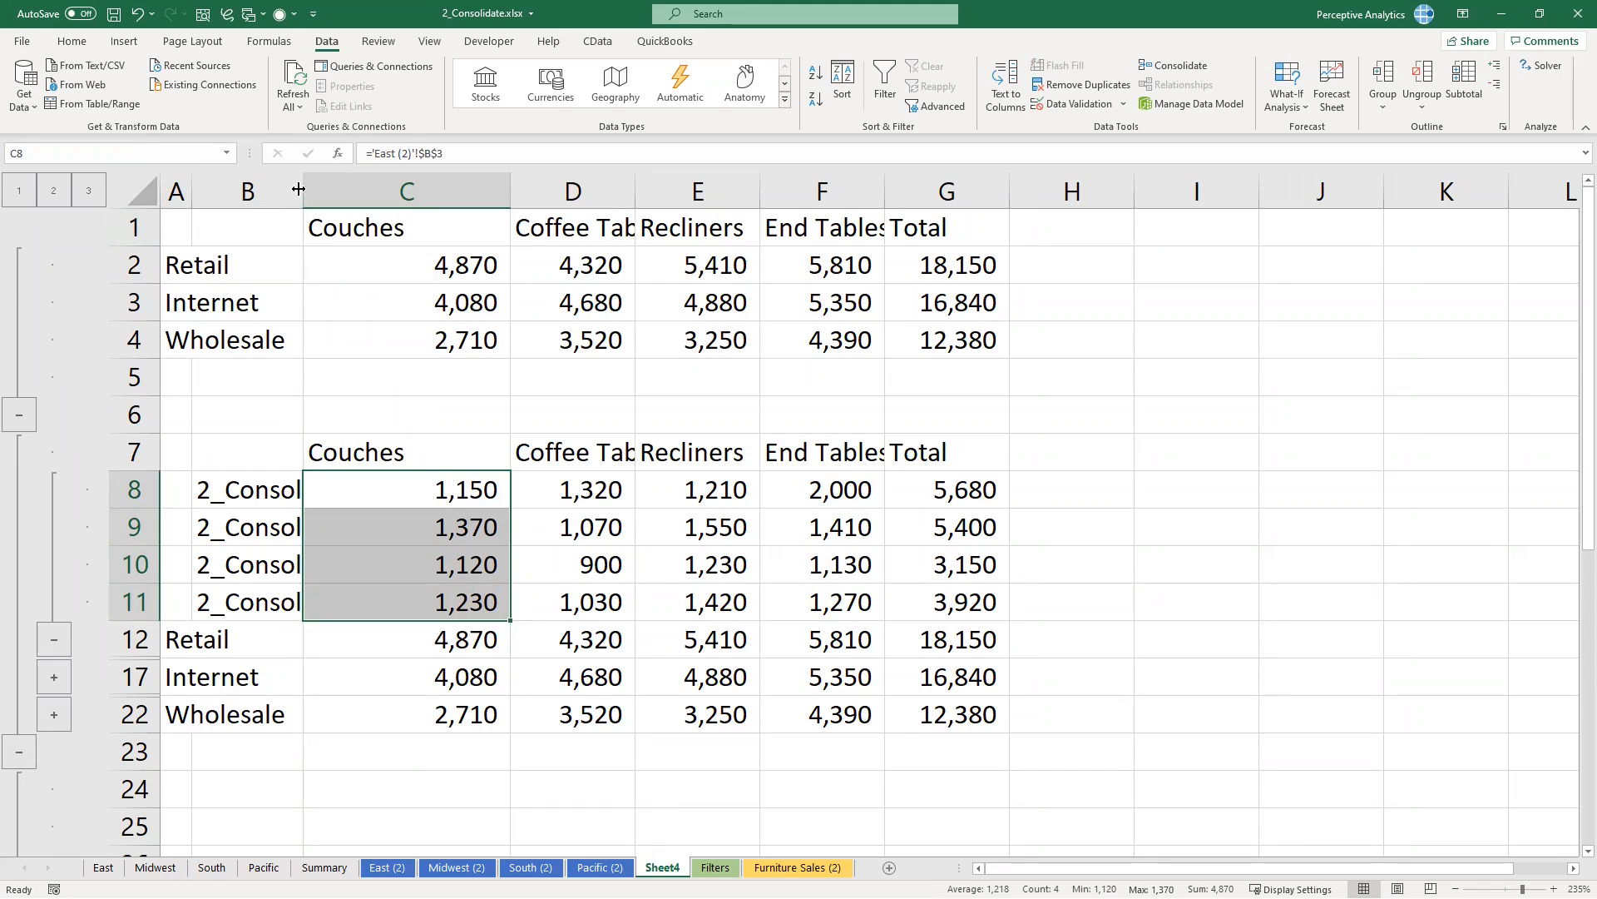
{"action": "left_click_drag", "start_coordinate": [304, 188], "coordinate": [418, 221]}
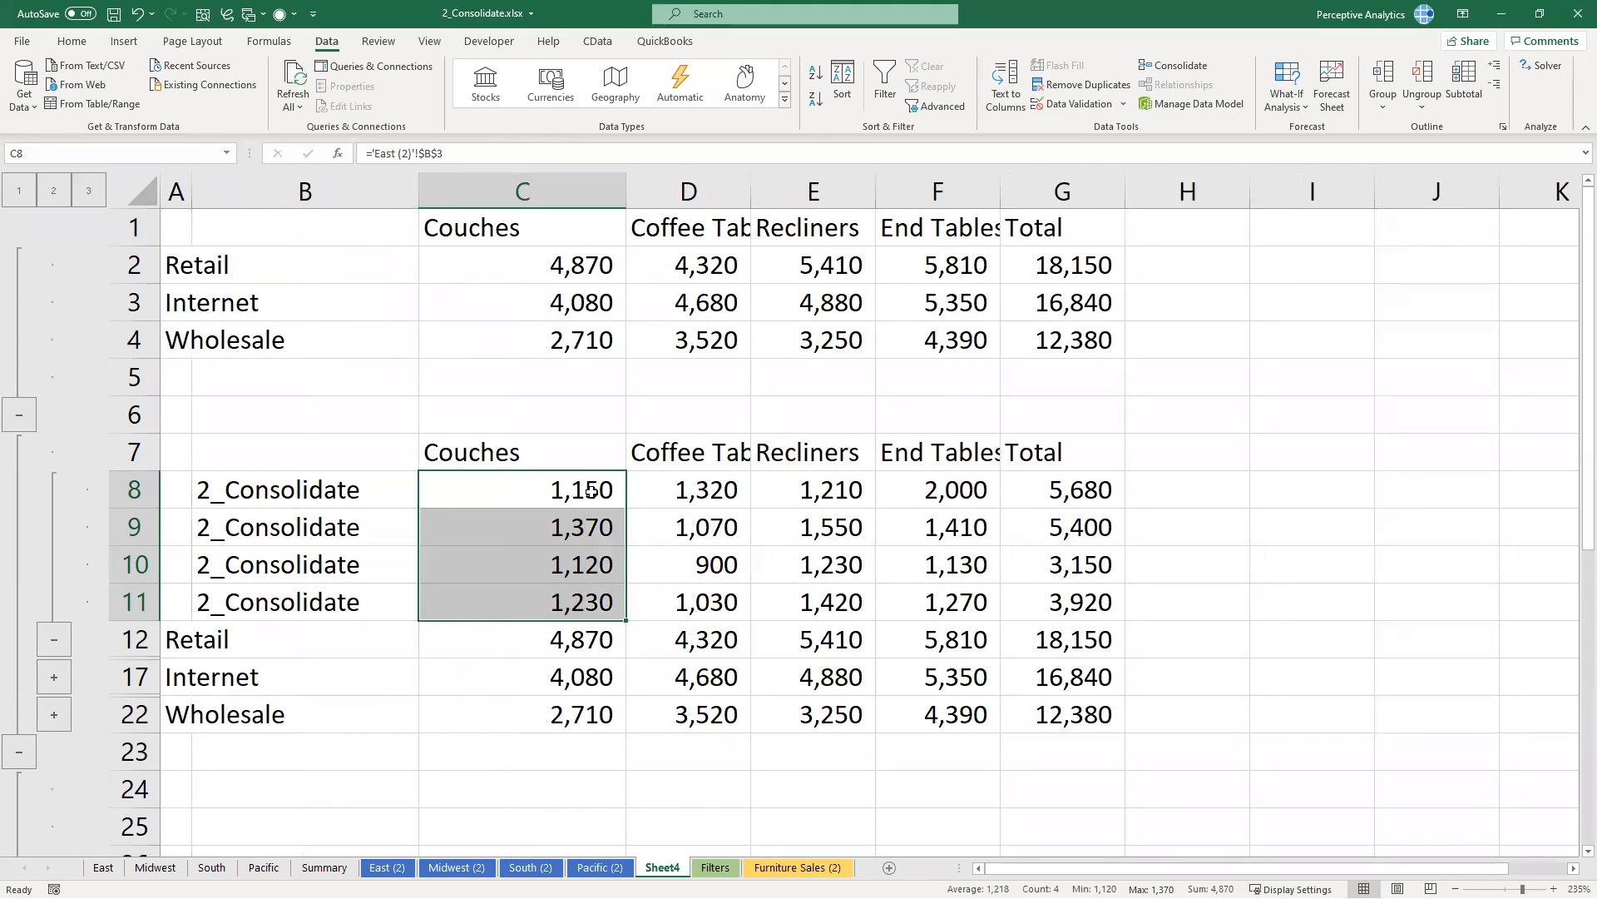
Step: Examine the source sheet reference in each Retail Couches detail cell and the formula of their sum in C12
{"action": "left_click", "coordinate": [588, 492]}
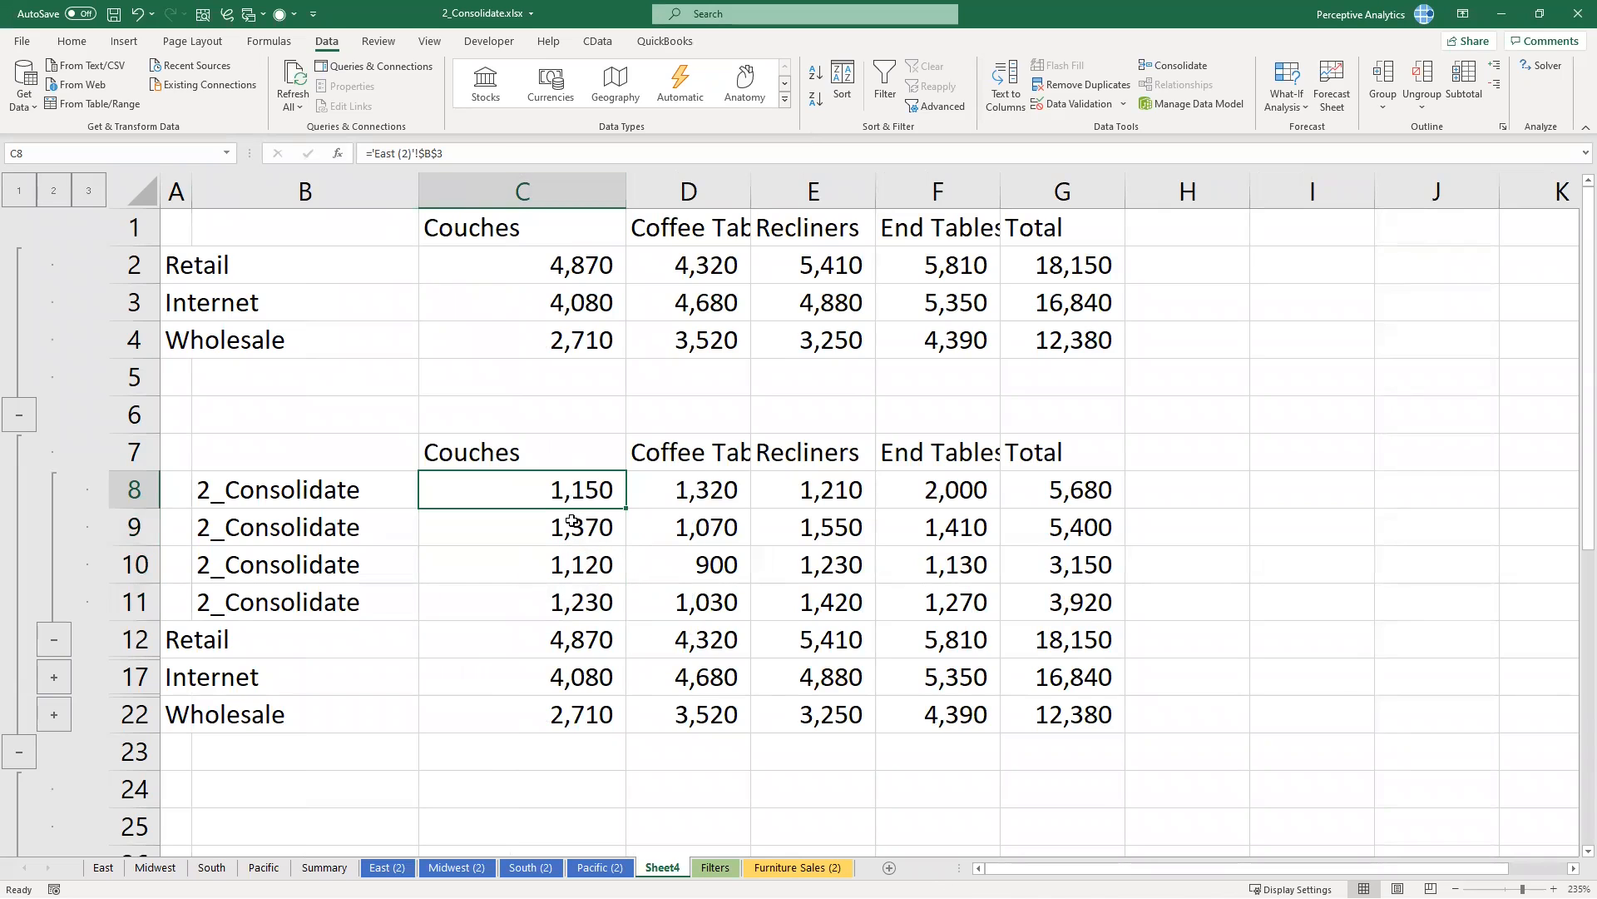
{"action": "left_click", "coordinate": [567, 530]}
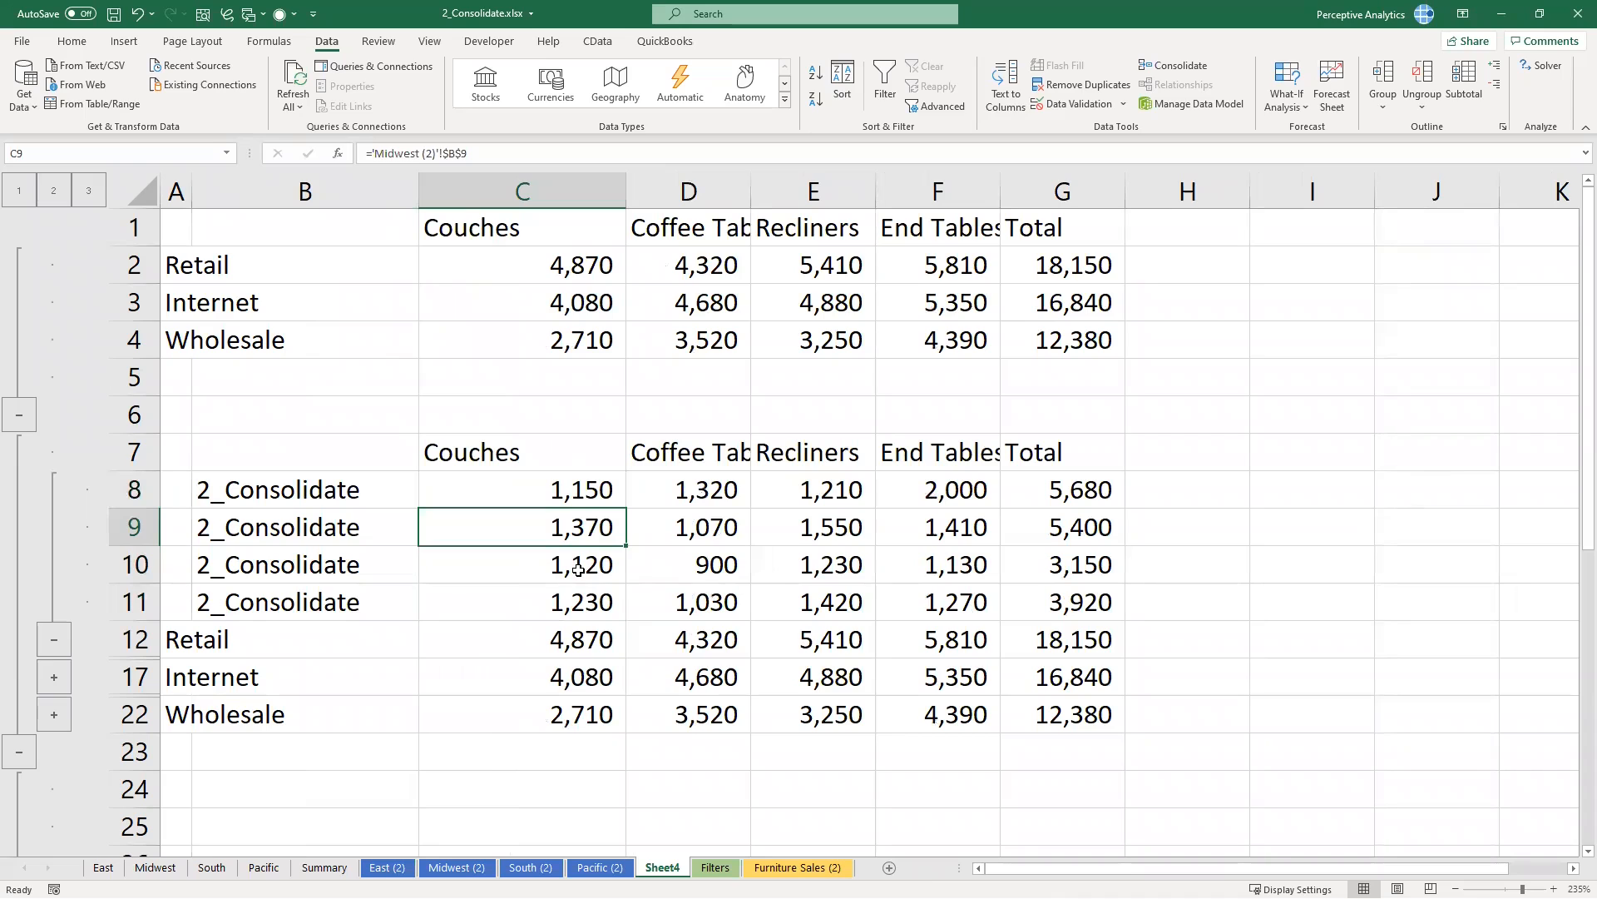
{"action": "left_click", "coordinate": [579, 569]}
{"action": "left_click", "coordinate": [592, 610]}
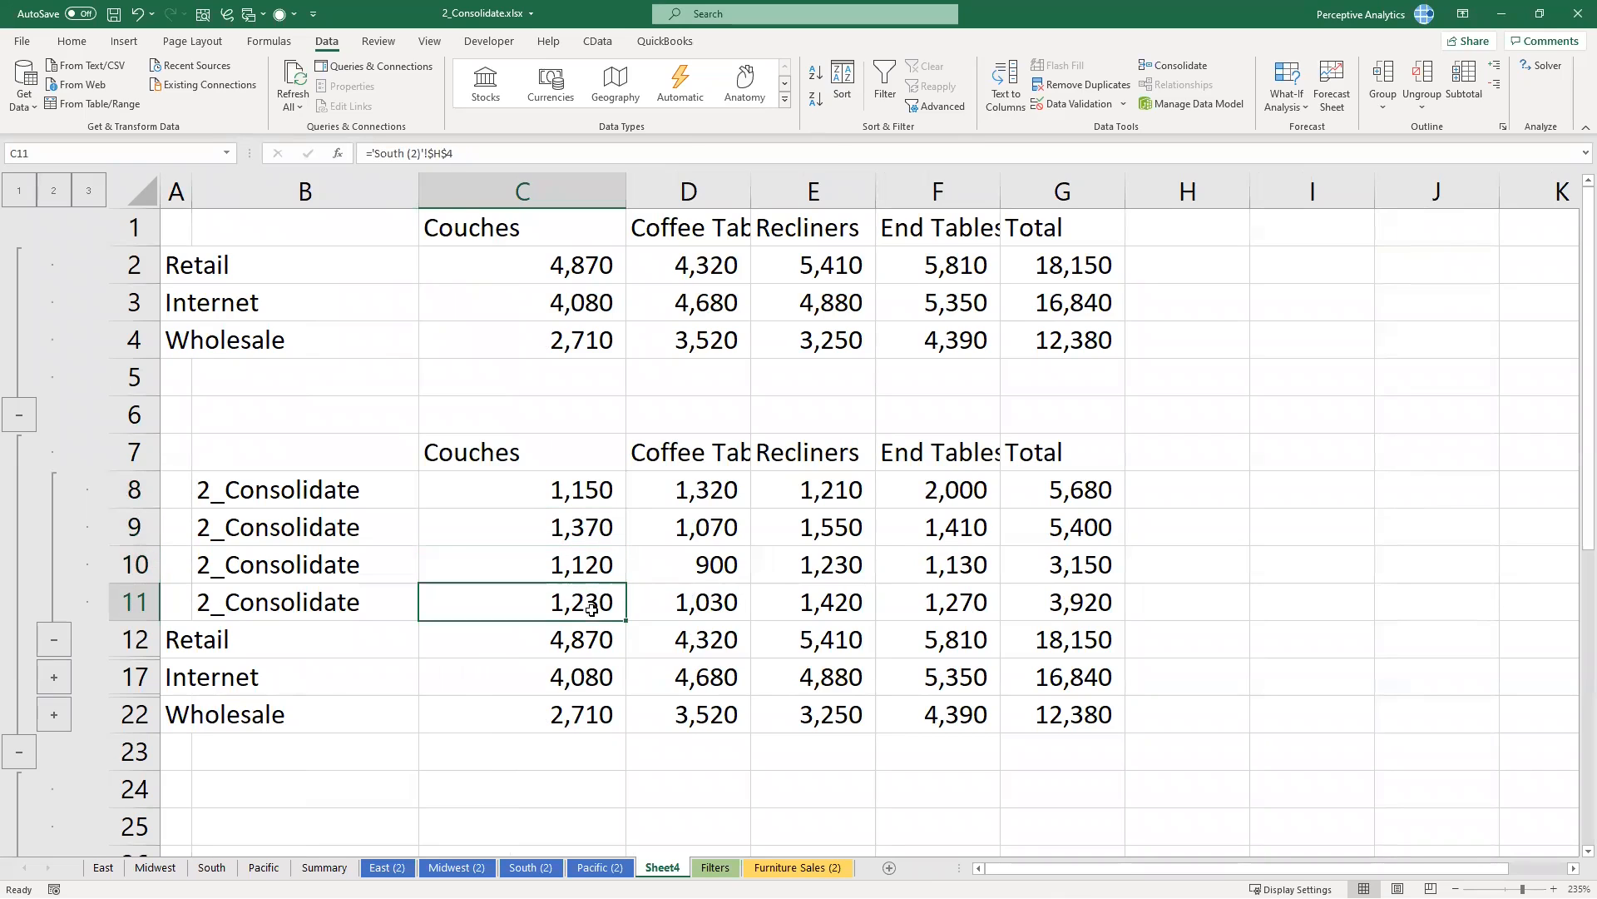
{"action": "left_click_drag", "start_coordinate": [579, 494], "coordinate": [590, 613]}
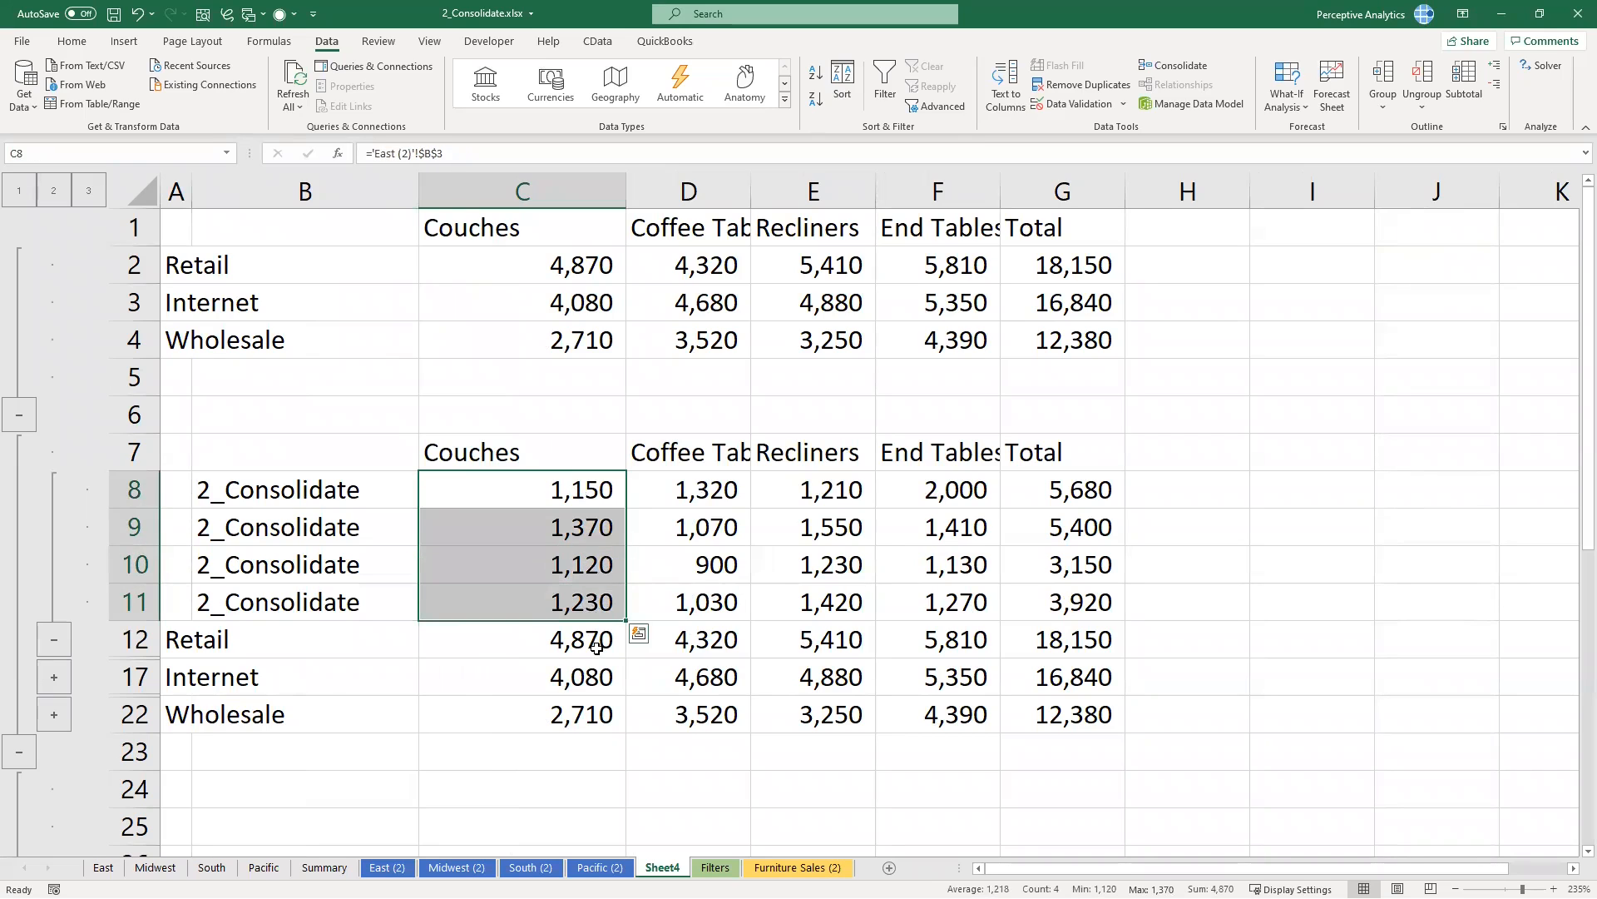
{"action": "left_click", "coordinate": [597, 648]}
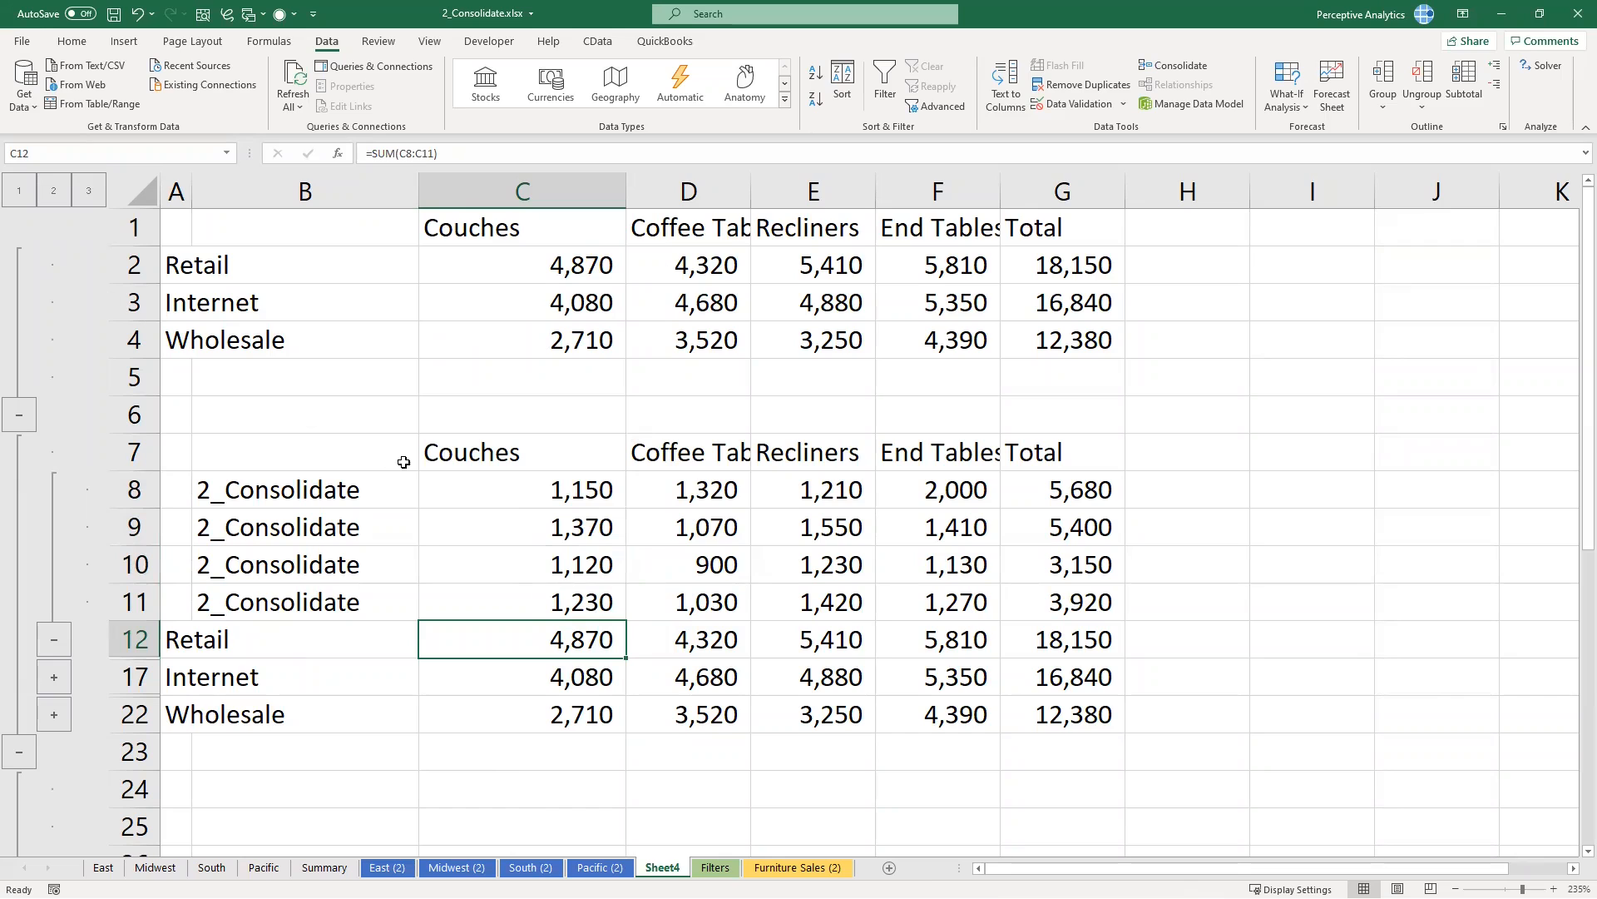
Step: Collapse the linked table's Retail detail rows and hide the outline symbols on Sheet4
{"action": "left_click", "coordinate": [70, 588]}
{"action": "key", "text": "ctrl+8"}
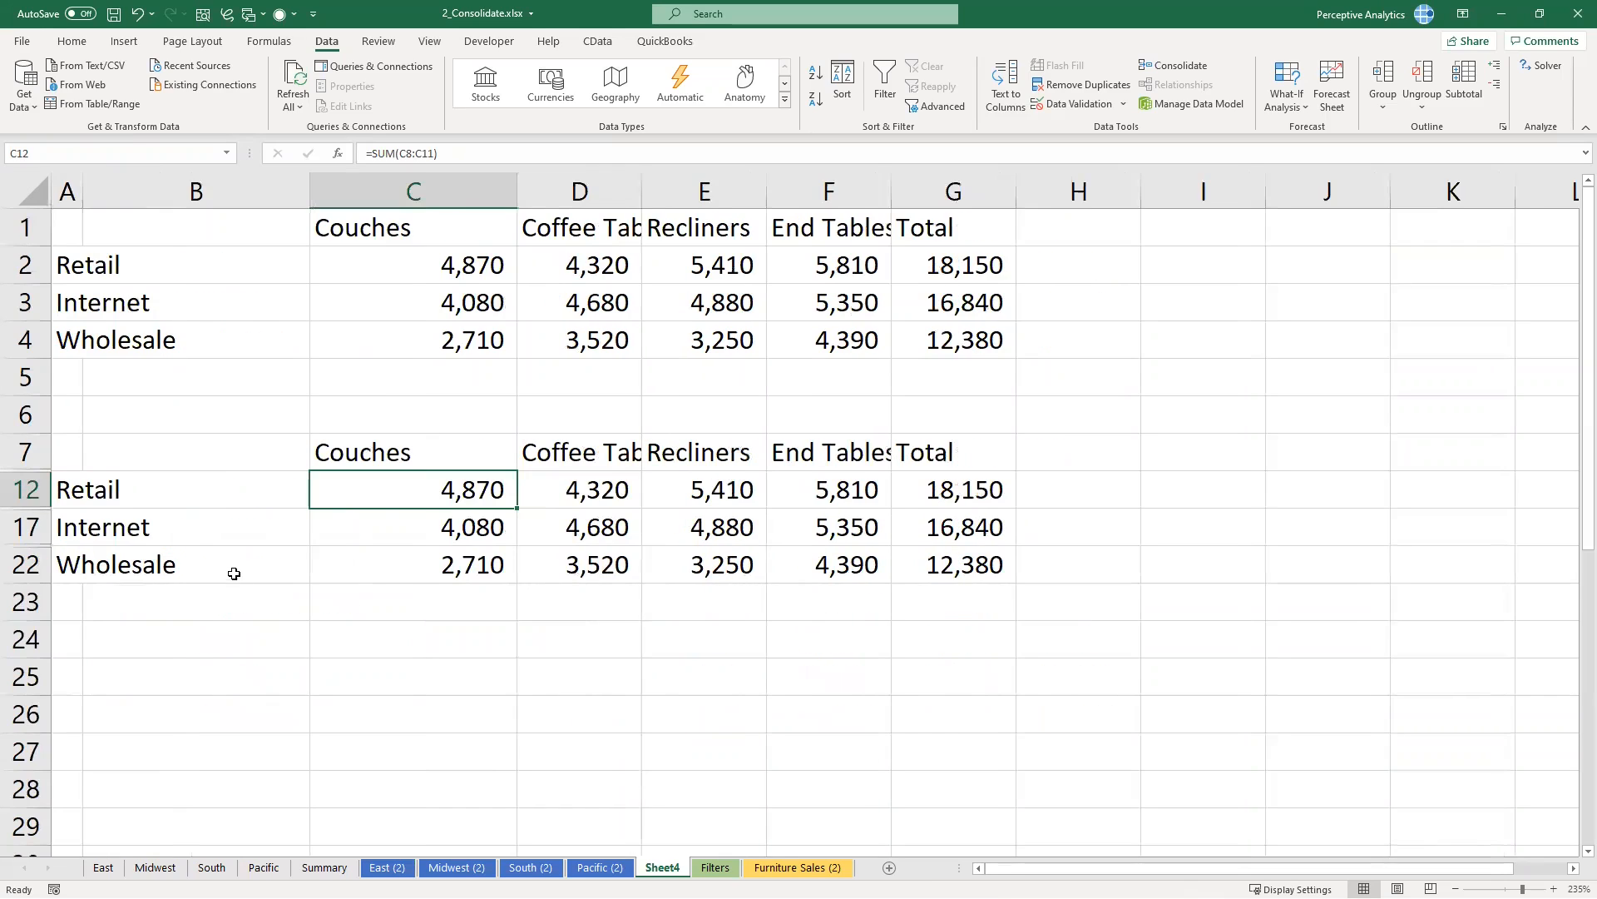
{"action": "left_click", "coordinate": [234, 573]}
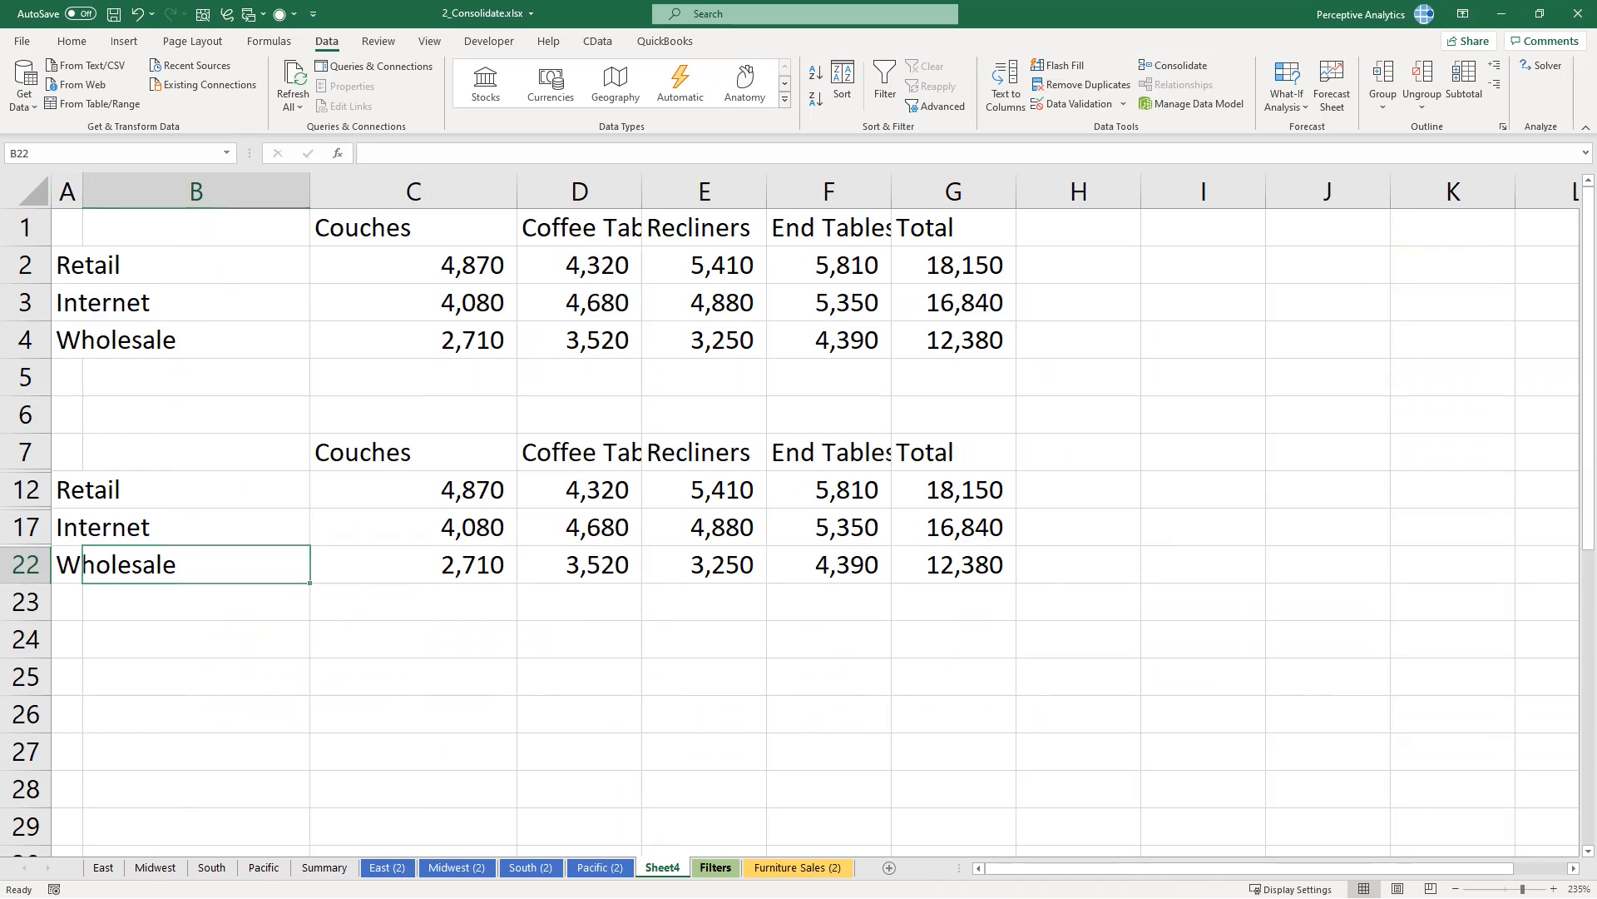
Step: Turn on filtering for the employee table on the Filters sheet
{"action": "key", "text": "ctrl+Page_Down"}
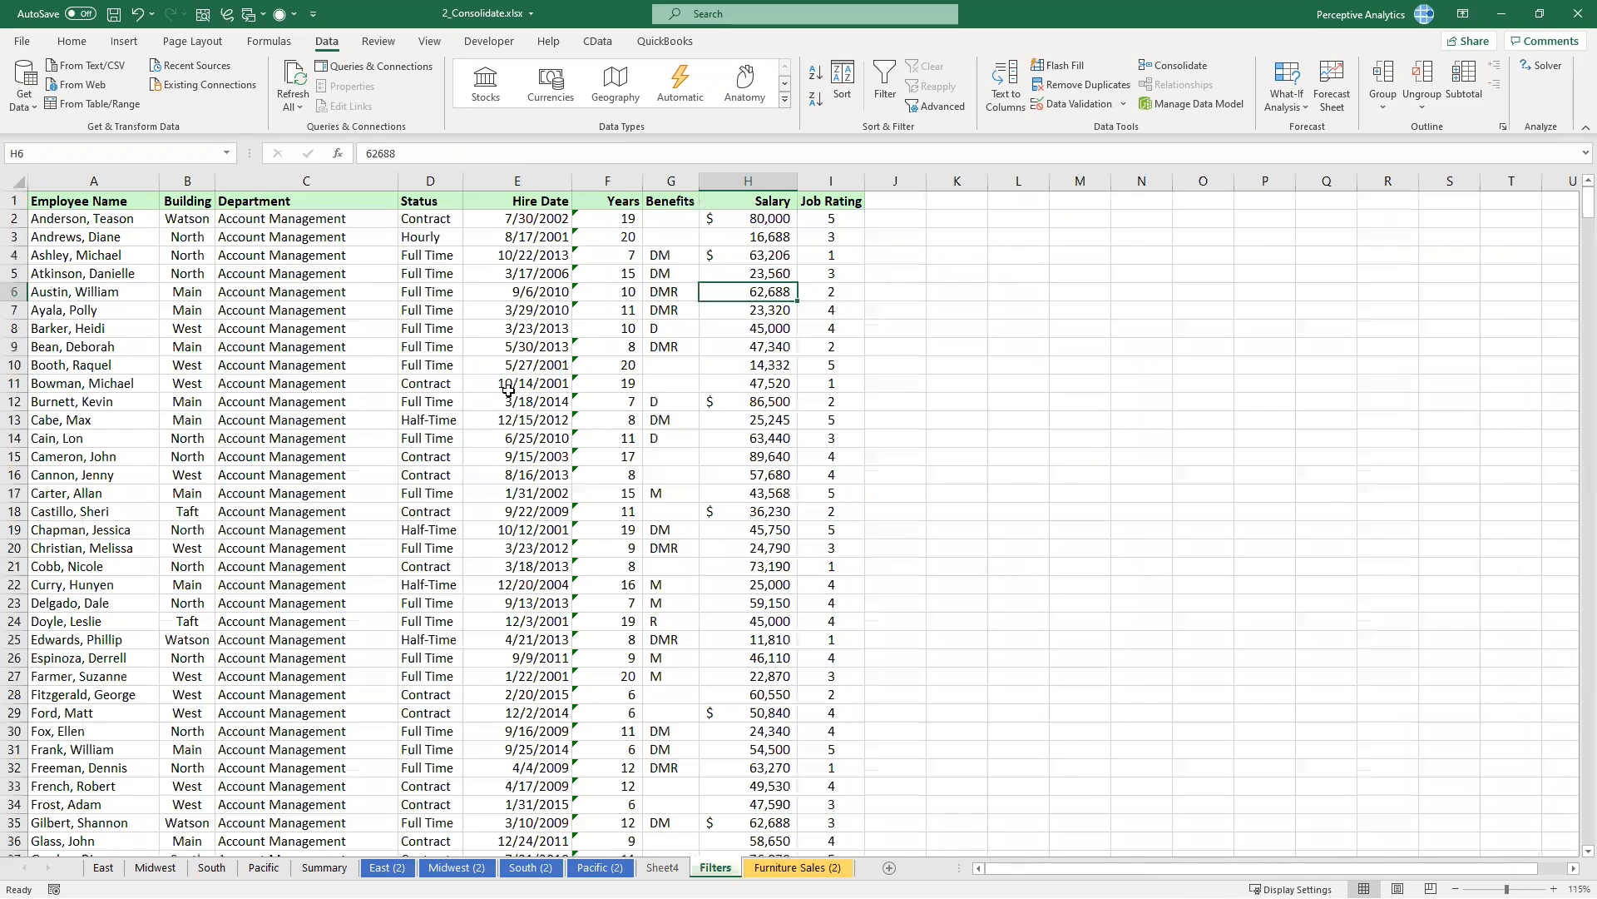
{"action": "left_click", "coordinate": [353, 253]}
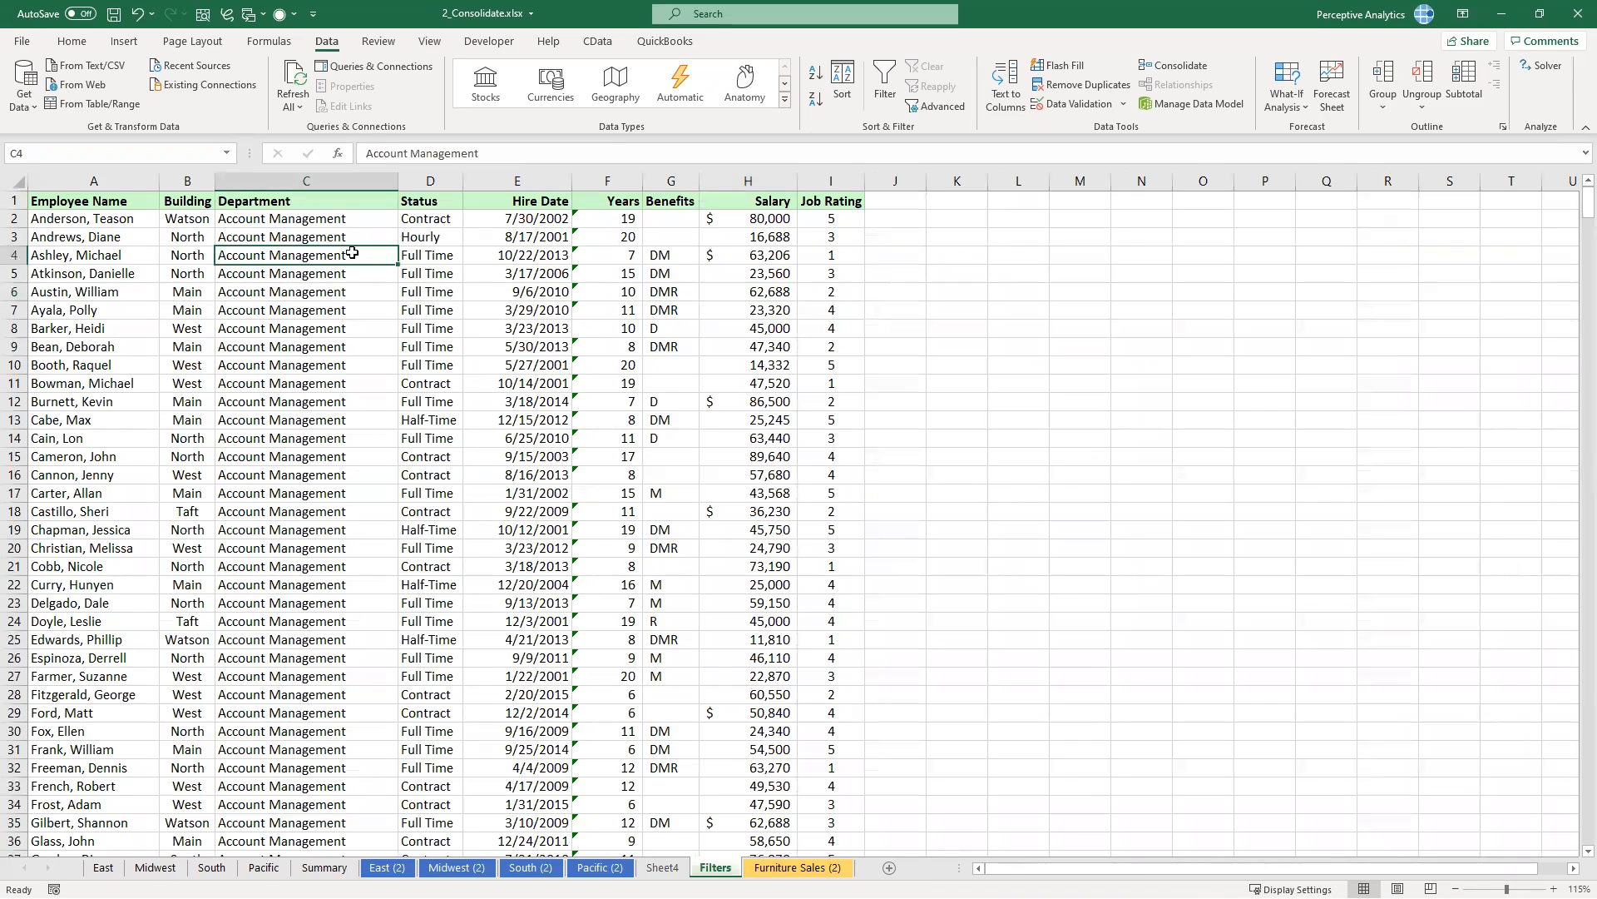
{"action": "key", "text": "ctrl+shift+l"}
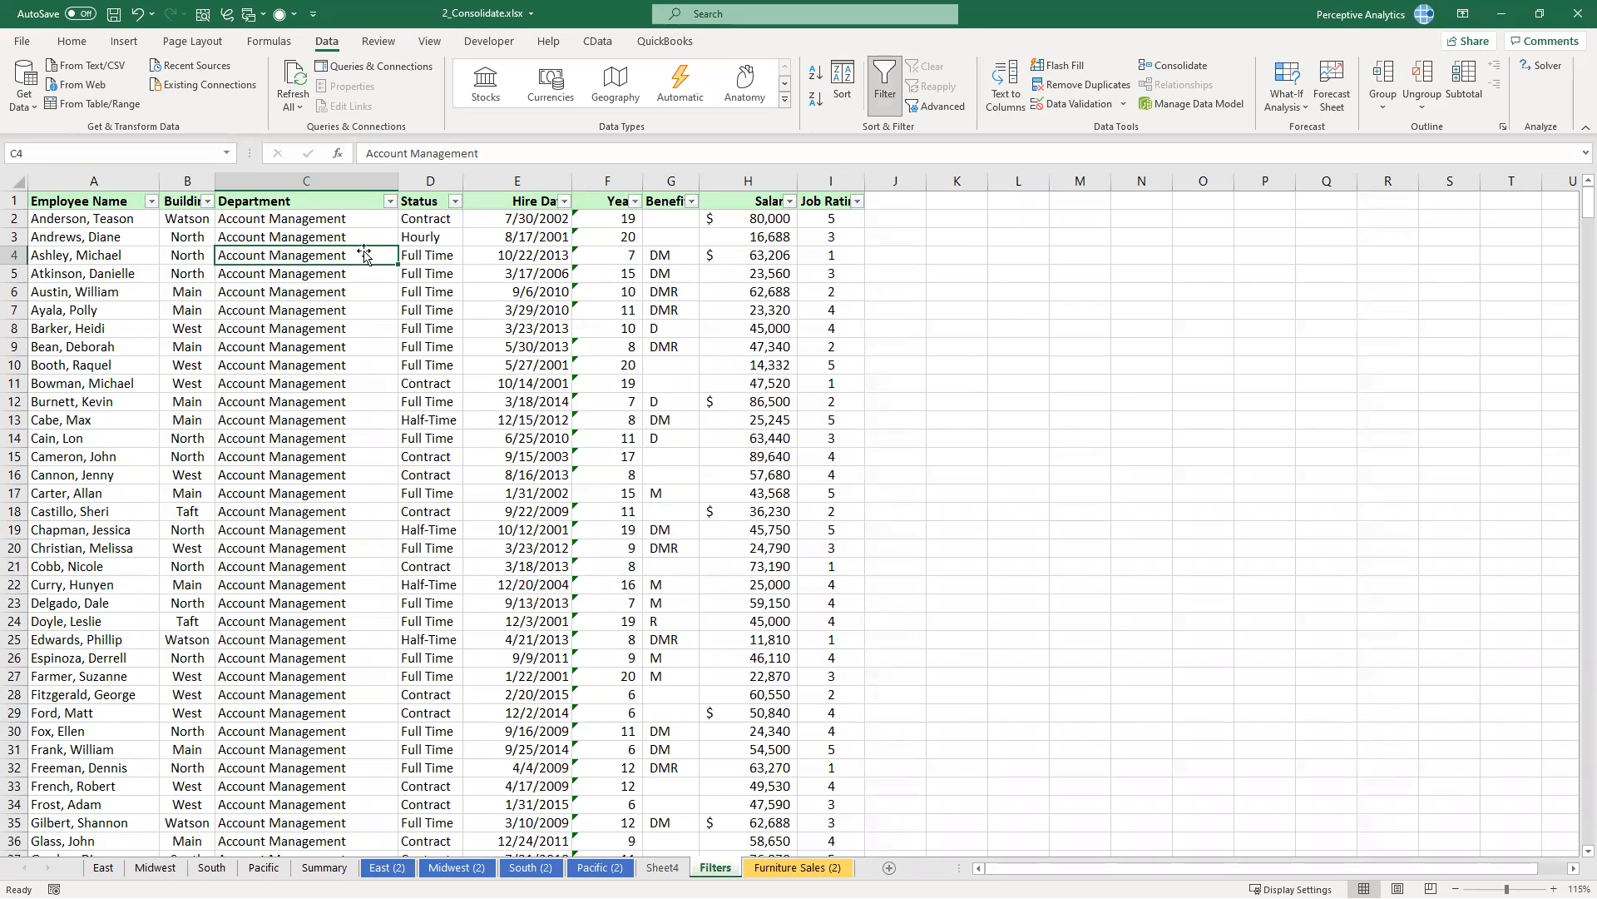
{"action": "left_click", "coordinate": [356, 223]}
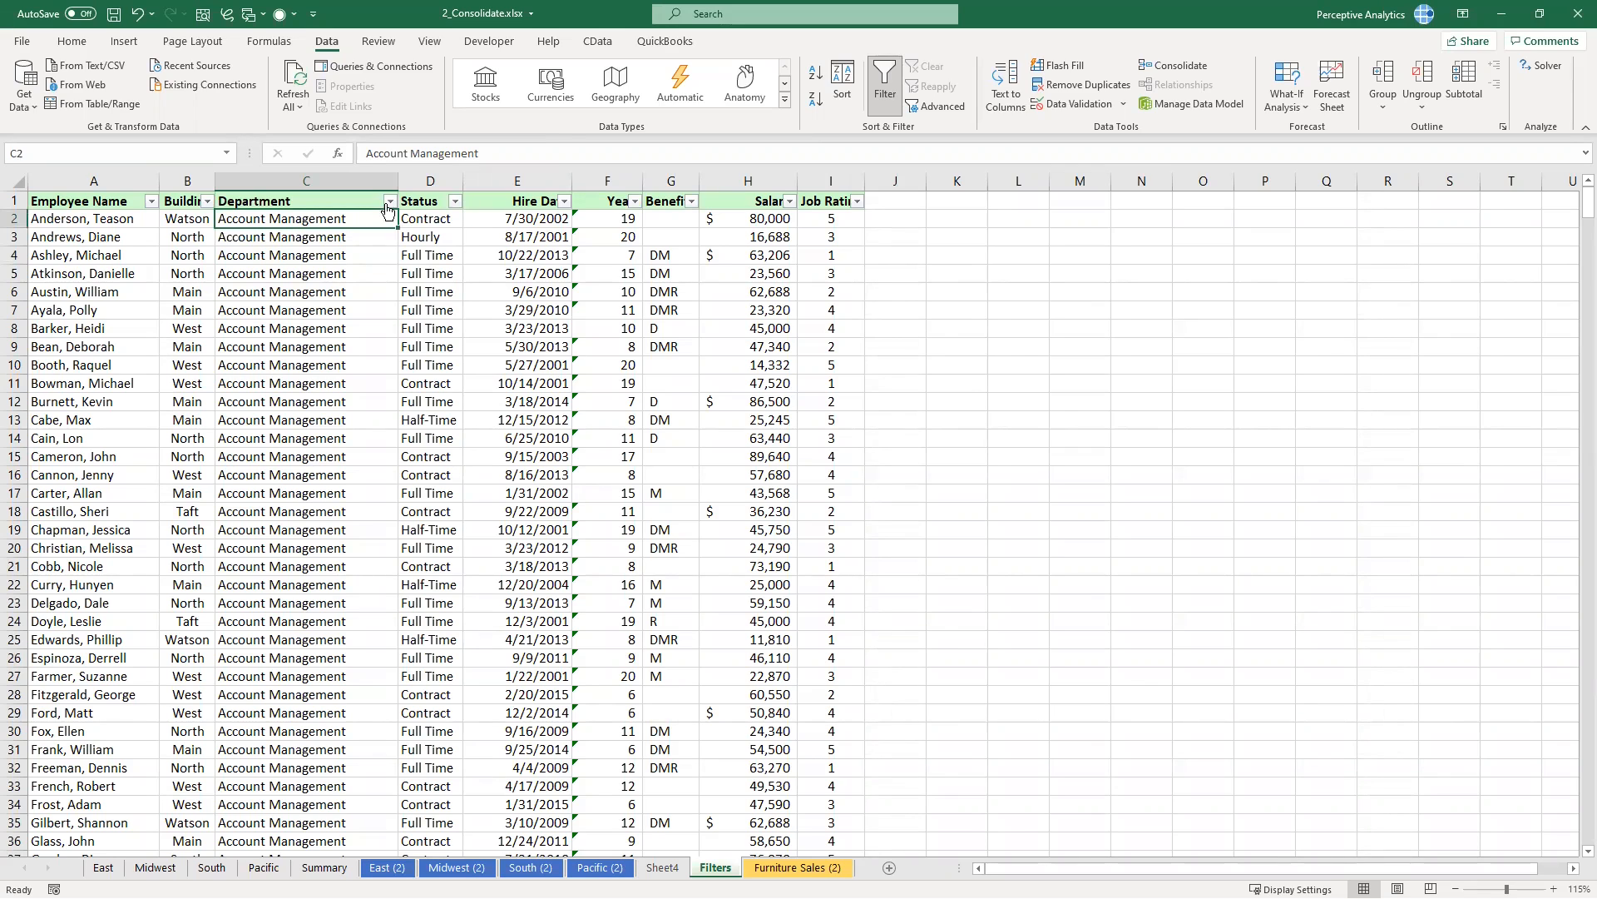
Step: Look through the entries in the Department column of the employee table
{"action": "left_click", "coordinate": [392, 203]}
{"action": "left_click", "coordinate": [457, 257]}
{"action": "scroll", "coordinate": [442, 478], "scroll_direction": "down", "scroll_amount": 1}
{"action": "scroll", "coordinate": [442, 474], "scroll_direction": "down", "scroll_amount": 20}
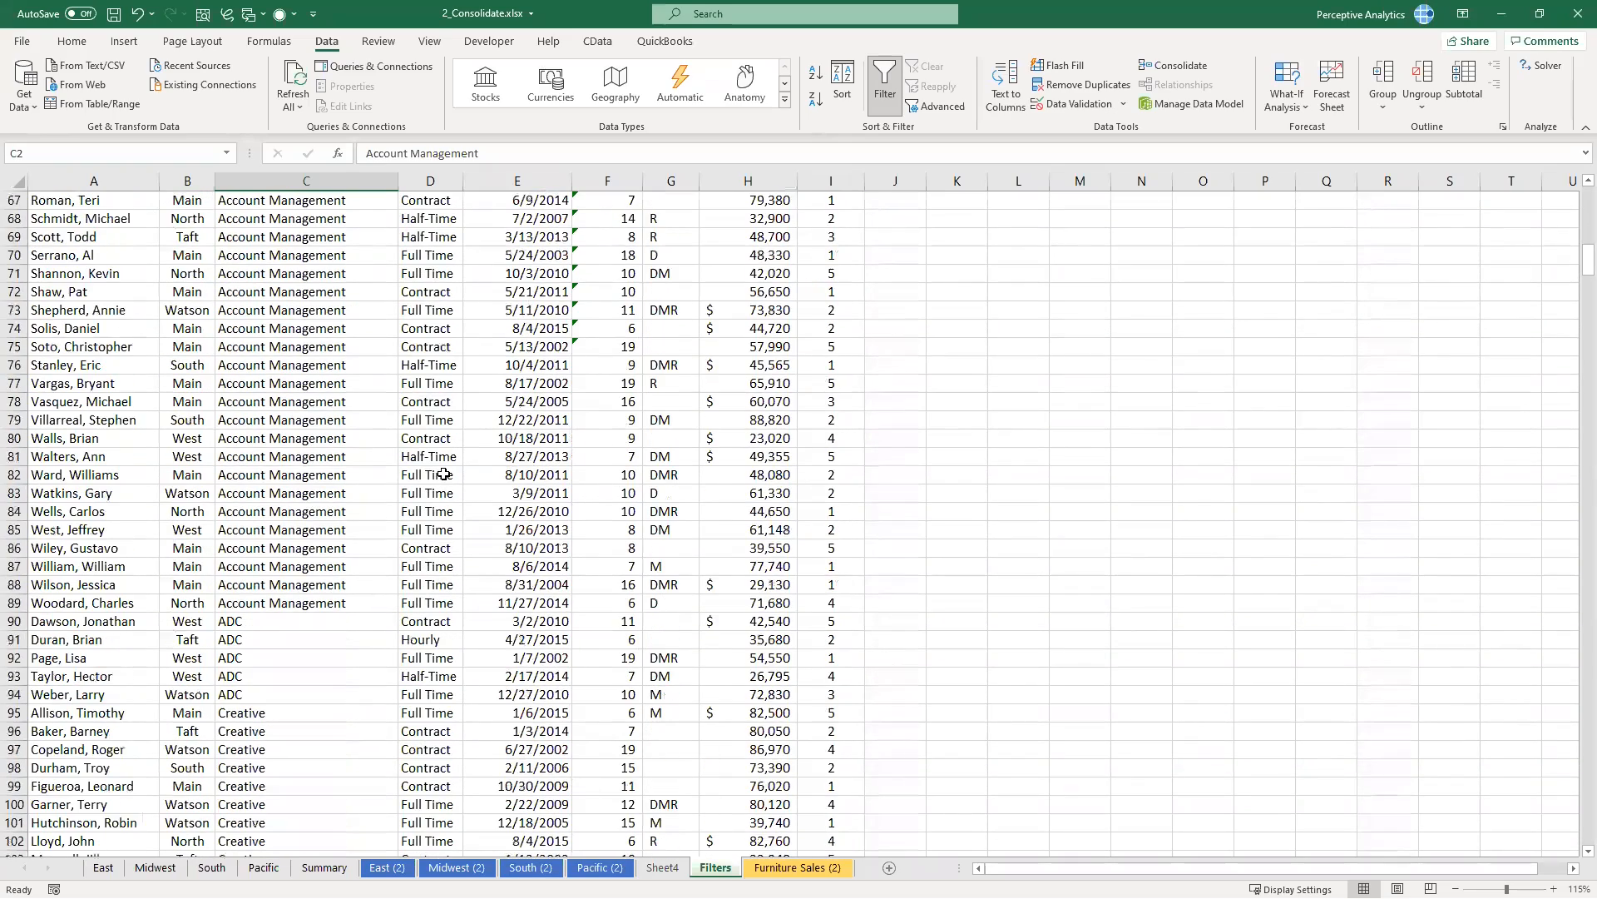
{"action": "scroll", "coordinate": [444, 470], "scroll_direction": "down", "scroll_amount": 8}
{"action": "scroll", "coordinate": [391, 208], "scroll_direction": "up", "scroll_amount": 20}
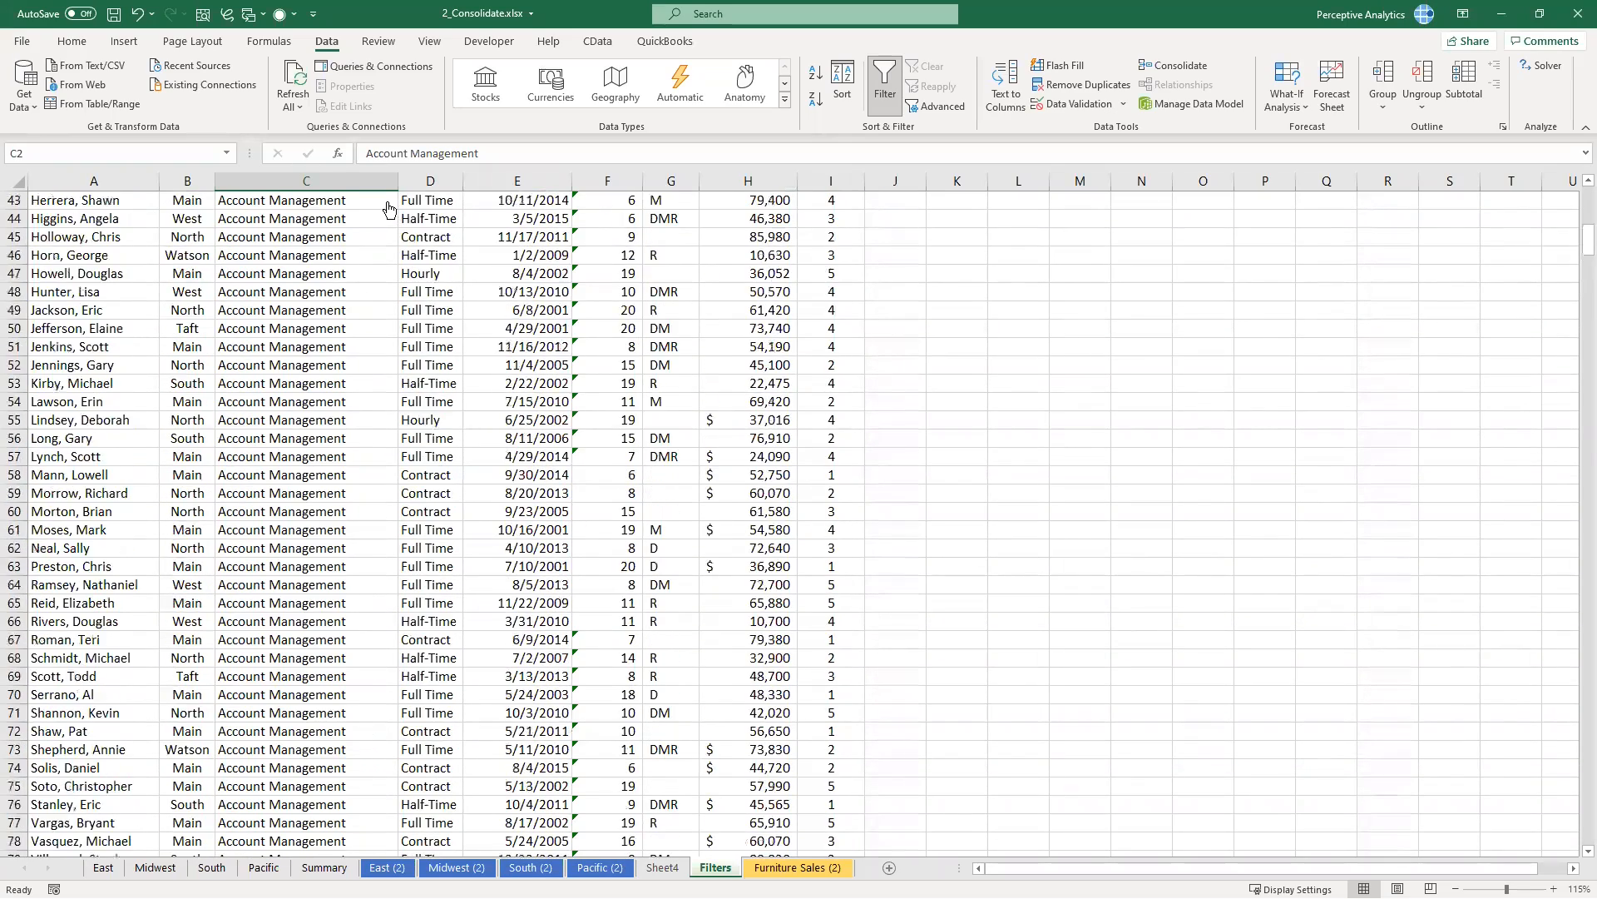
{"action": "scroll", "coordinate": [386, 208], "scroll_direction": "up", "scroll_amount": 1}
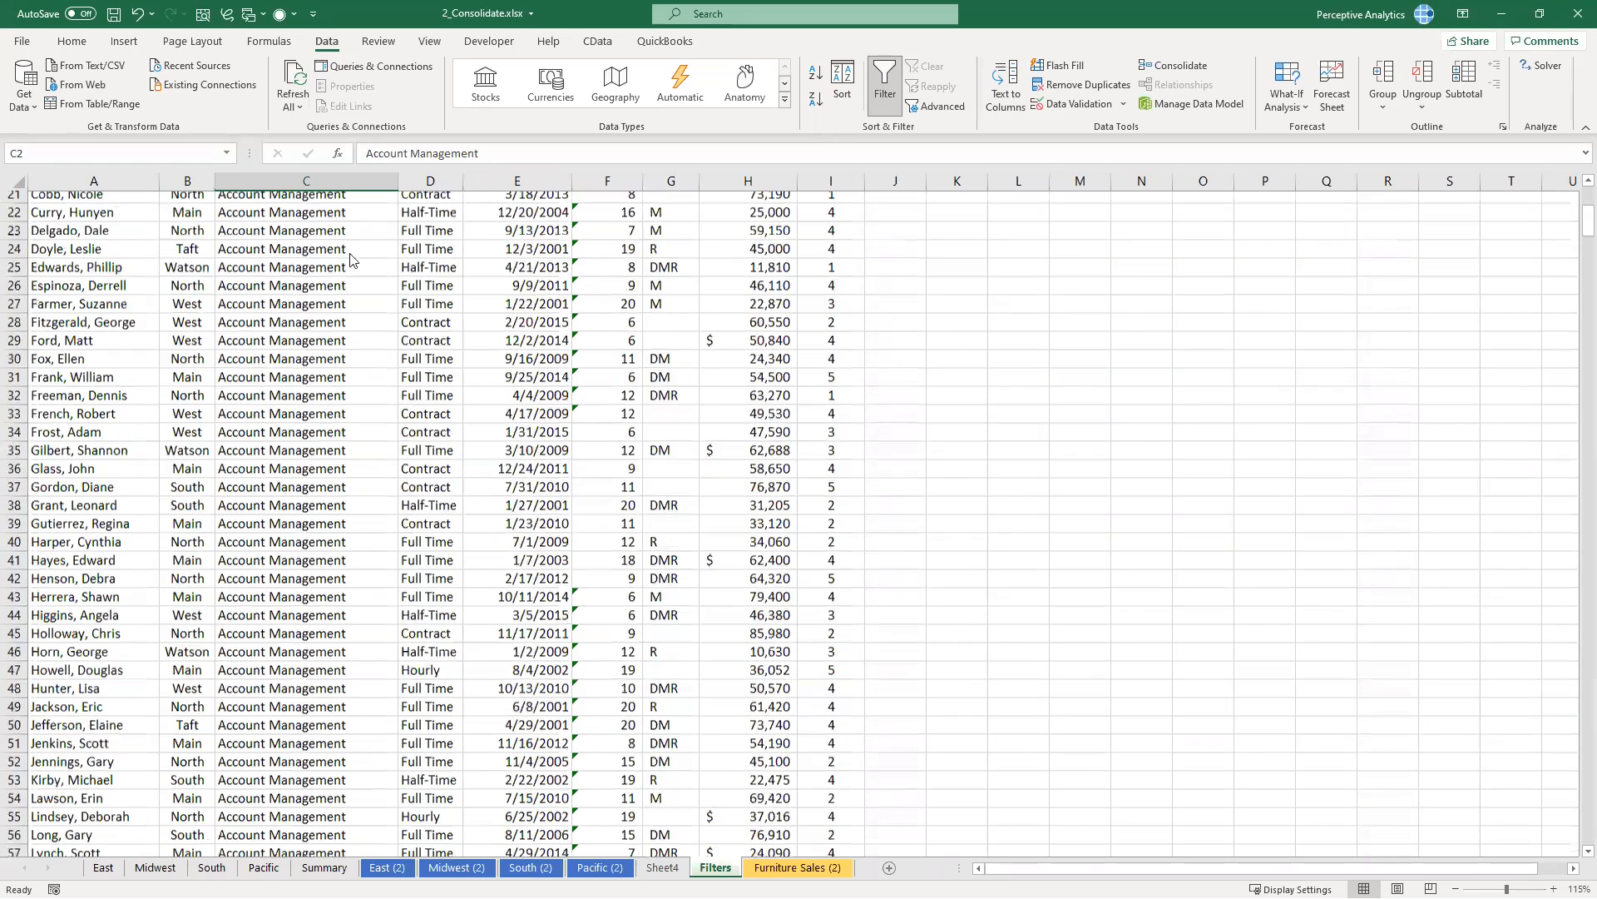
Step: Filter the employee table's Department column to show only Account Management
{"action": "scroll", "coordinate": [350, 253], "scroll_direction": "up", "scroll_amount": 7}
{"action": "left_click", "coordinate": [391, 201]}
{"action": "left_click", "coordinate": [224, 397]}
{"action": "left_click", "coordinate": [225, 412]}
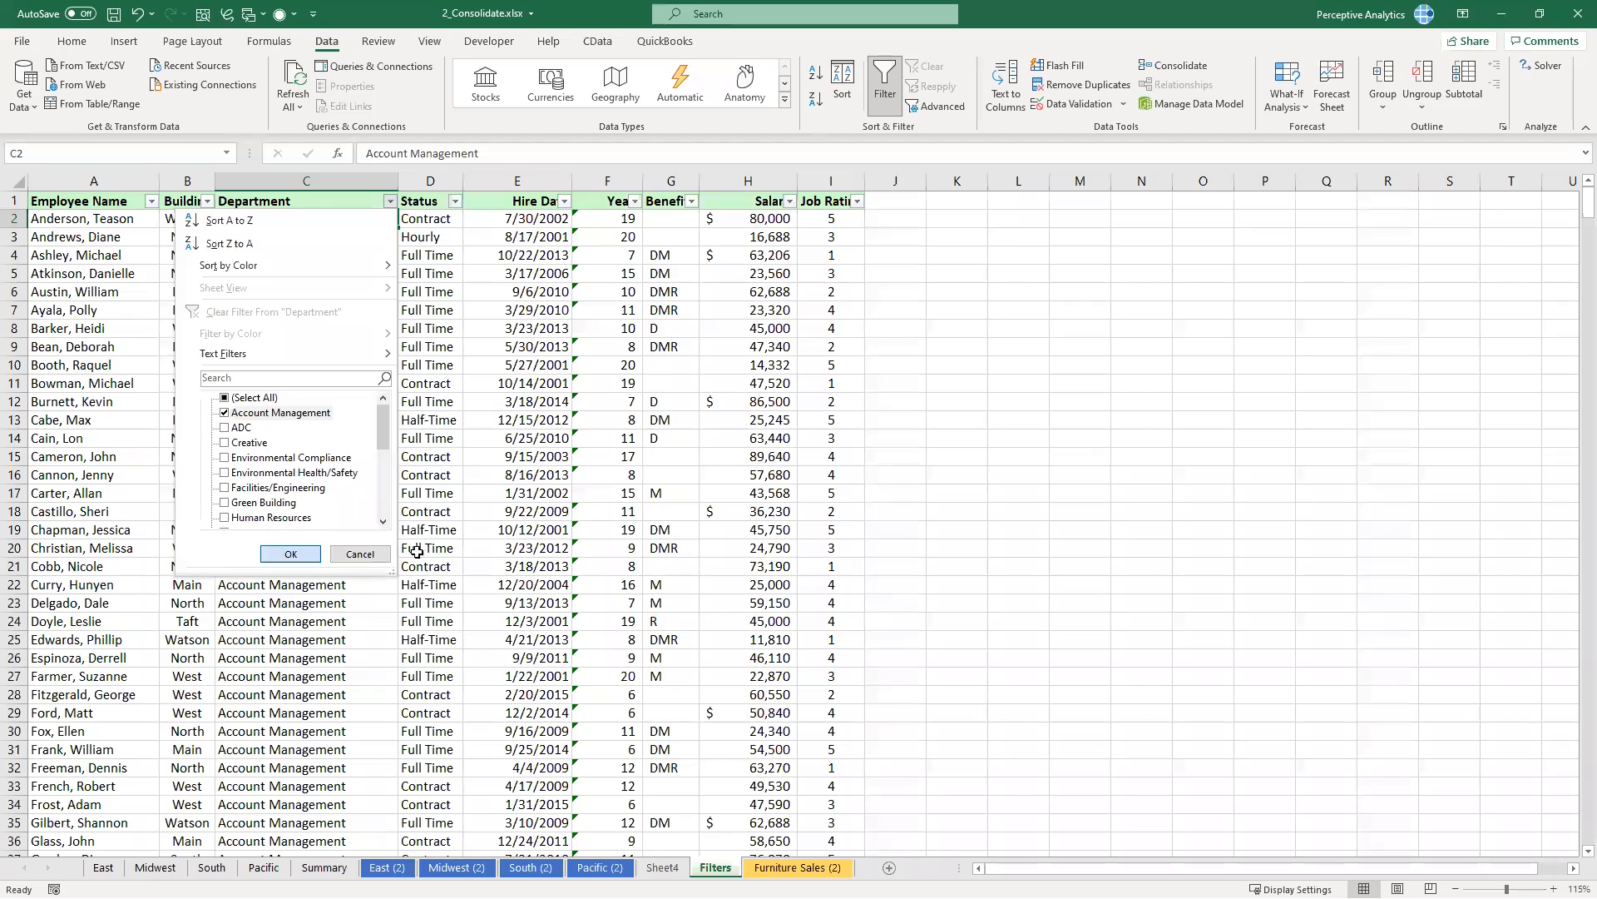
{"action": "key", "text": "Return"}
Step: Look through the filtered Account Management records down to the last row of the employee table
{"action": "scroll", "coordinate": [407, 524], "scroll_direction": "down", "scroll_amount": 15}
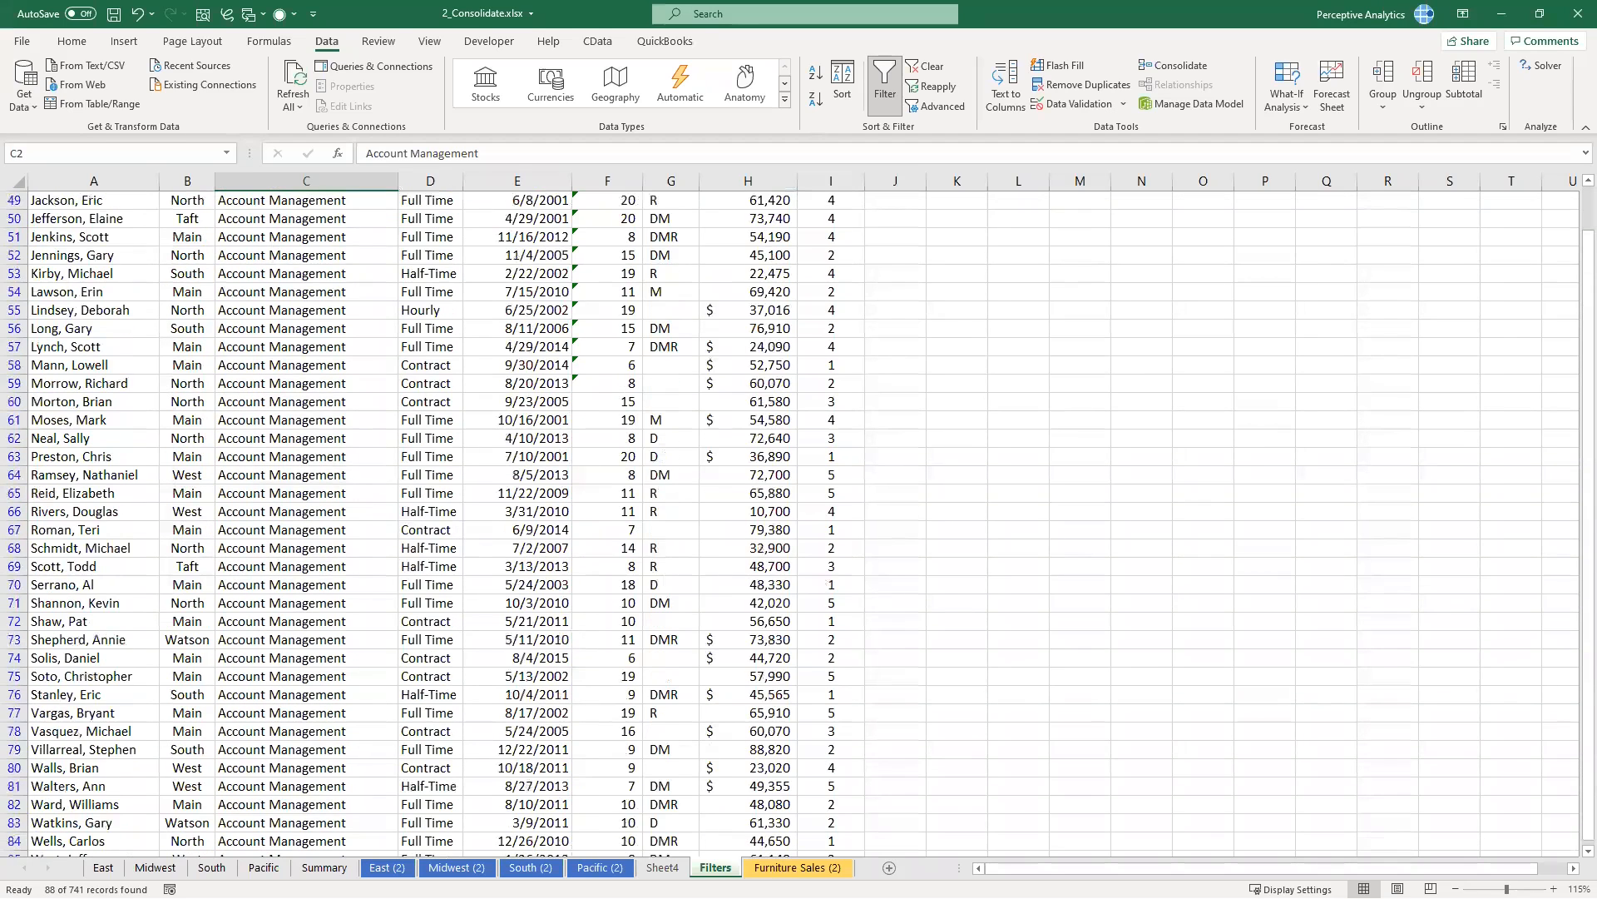
{"action": "scroll", "coordinate": [321, 664], "scroll_direction": "down", "scroll_amount": 15}
{"action": "scroll", "coordinate": [372, 612], "scroll_direction": "up", "scroll_amount": 6}
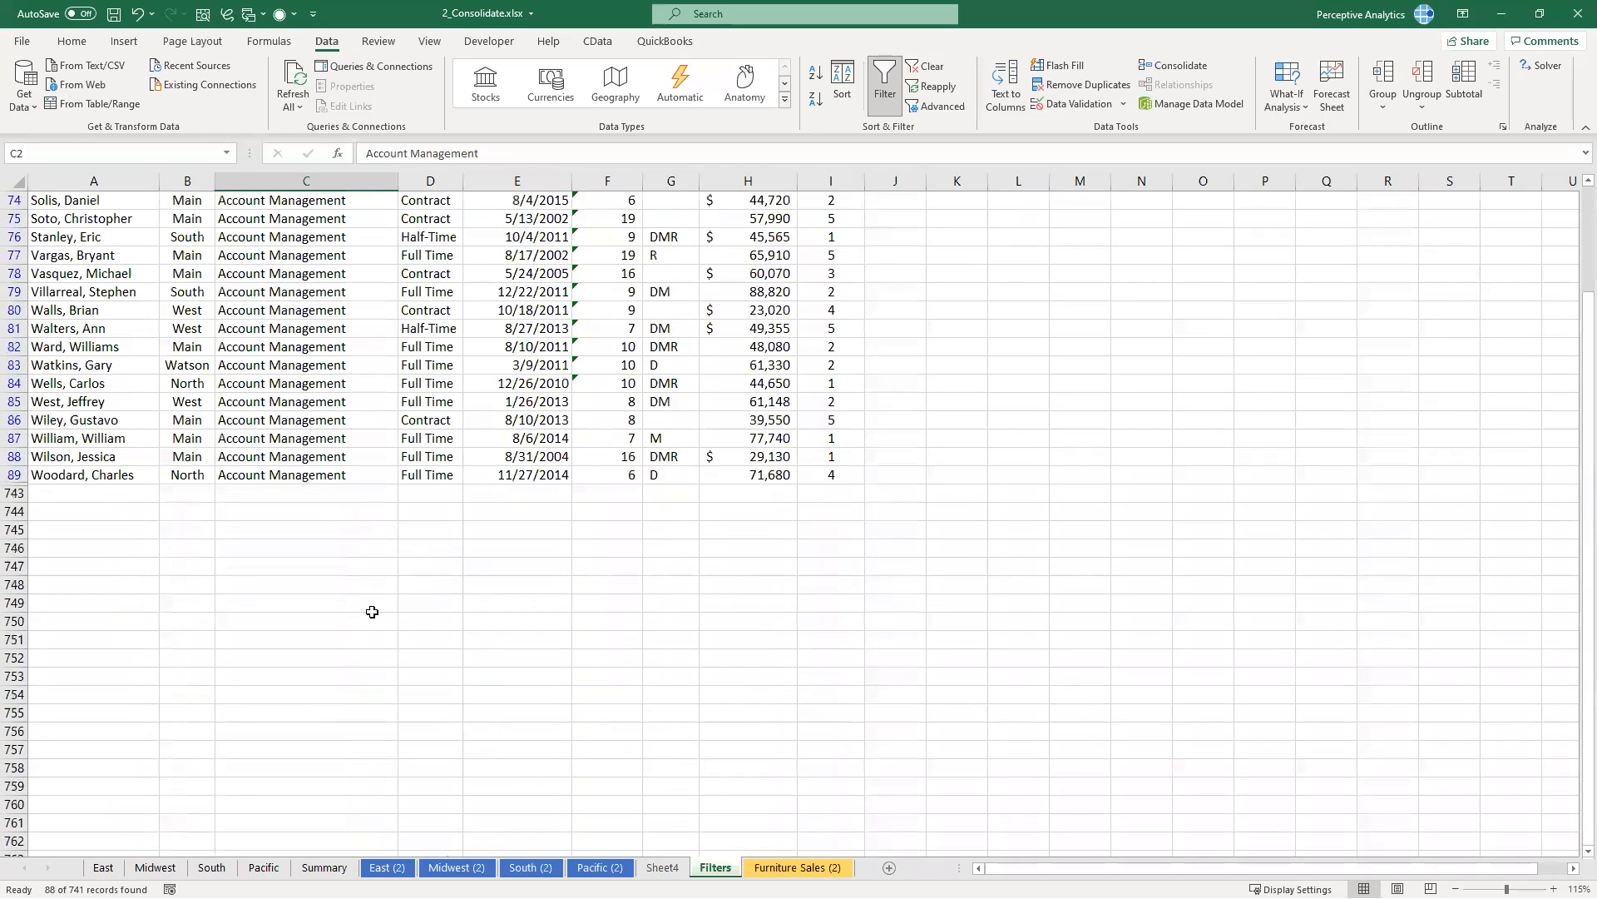
{"action": "scroll", "coordinate": [458, 208], "scroll_direction": "up", "scroll_amount": 12}
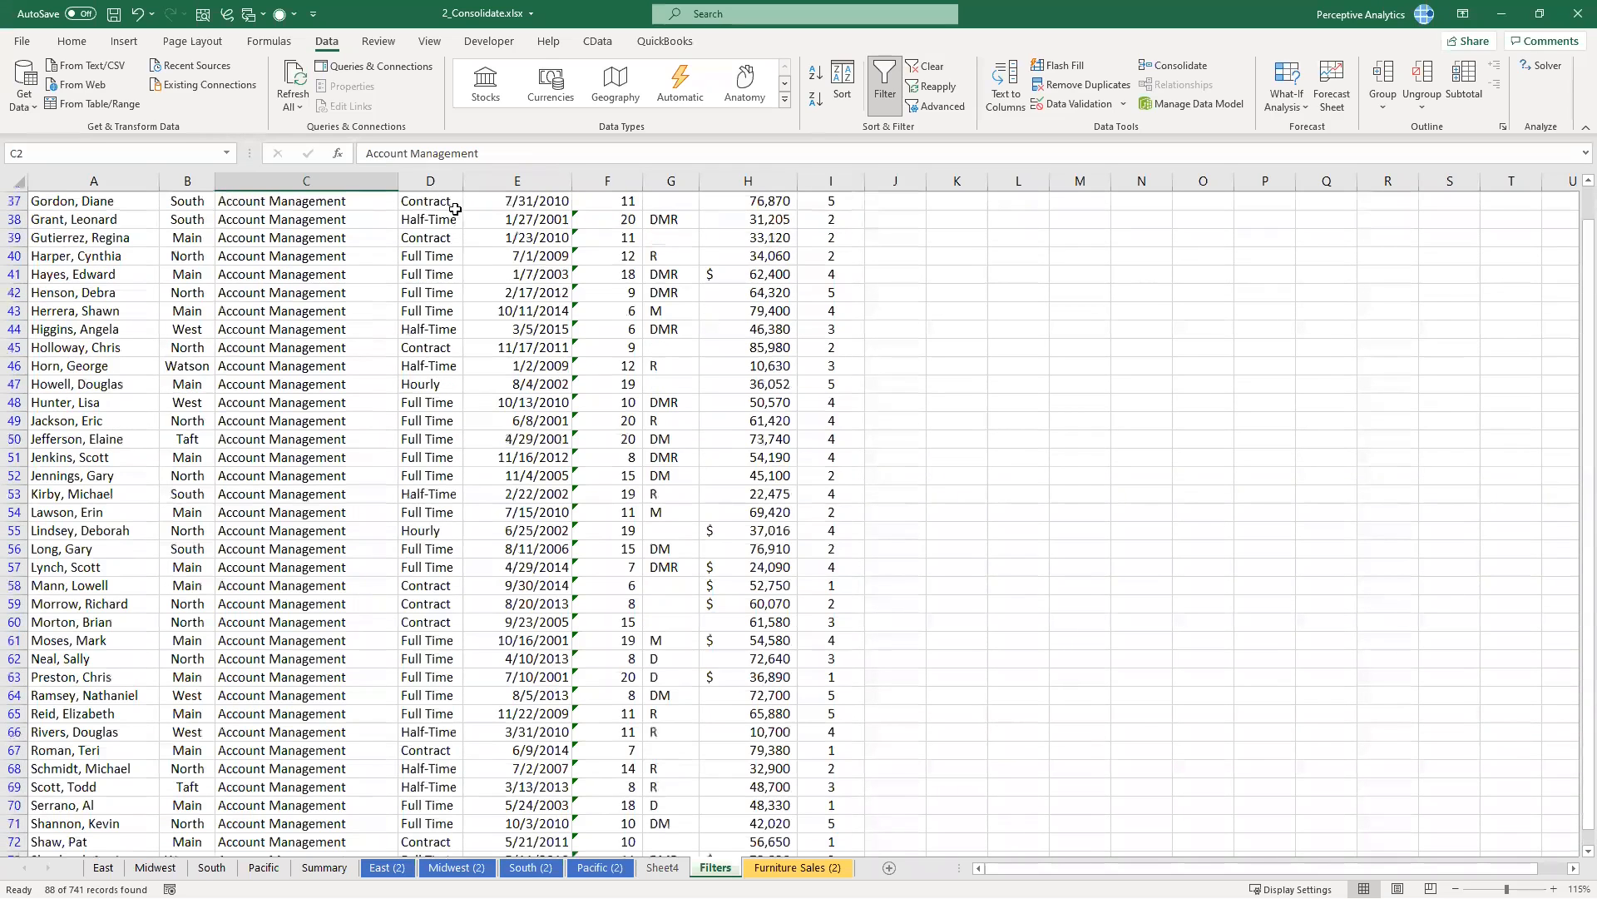
{"action": "scroll", "coordinate": [457, 209], "scroll_direction": "up", "scroll_amount": 1}
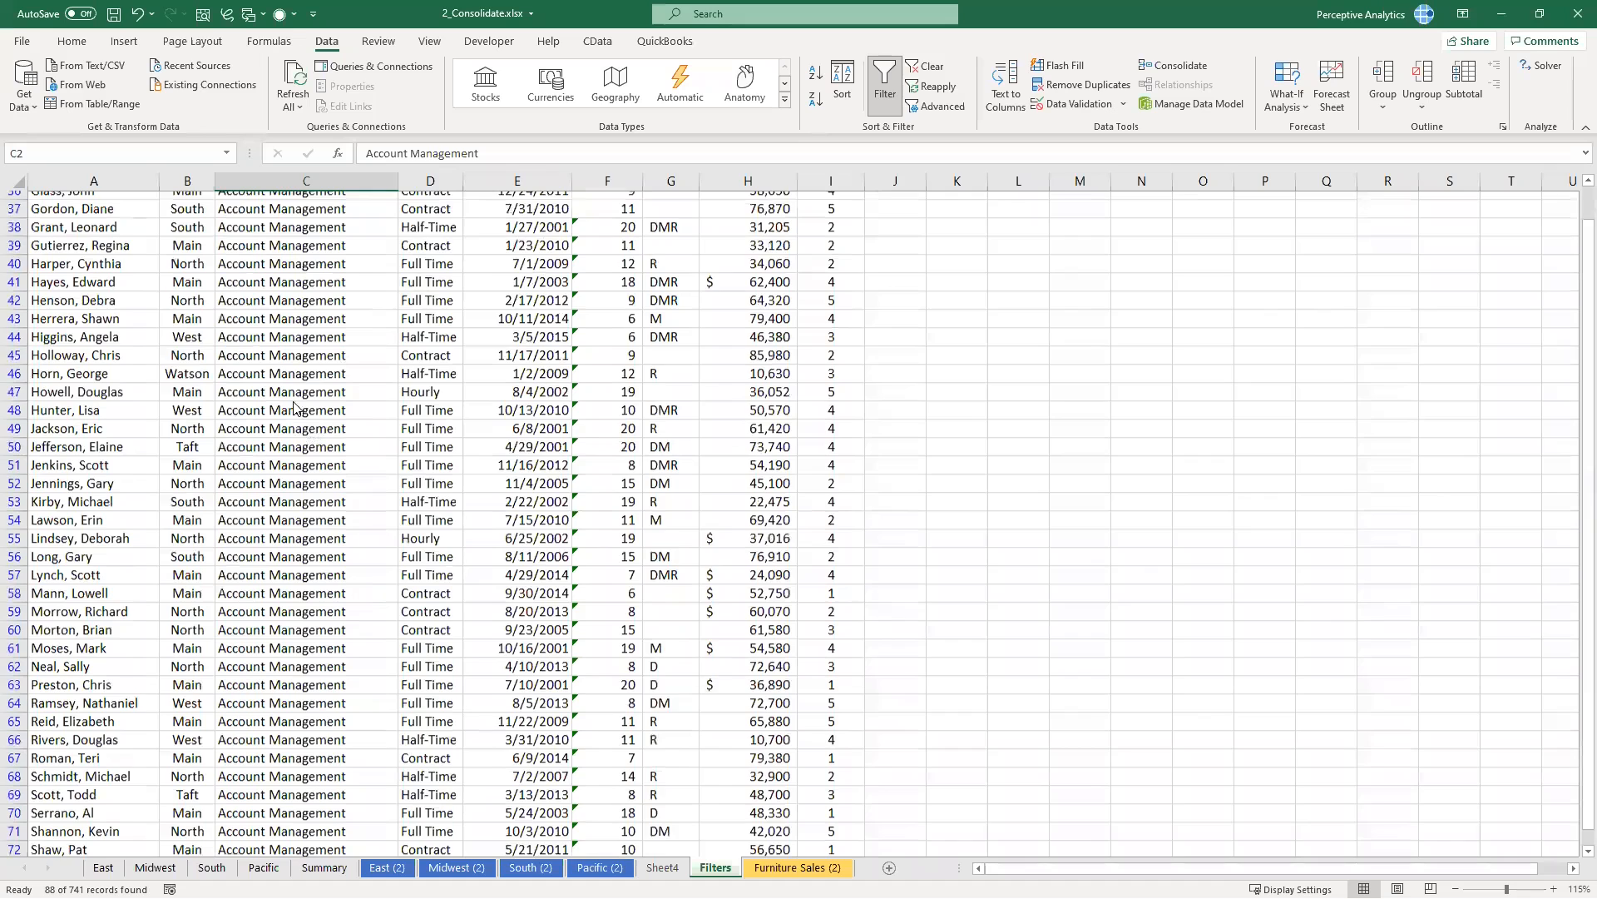
{"action": "scroll", "coordinate": [295, 408], "scroll_direction": "up", "scroll_amount": 12}
{"action": "scroll", "coordinate": [291, 434], "scroll_direction": "up", "scroll_amount": 1}
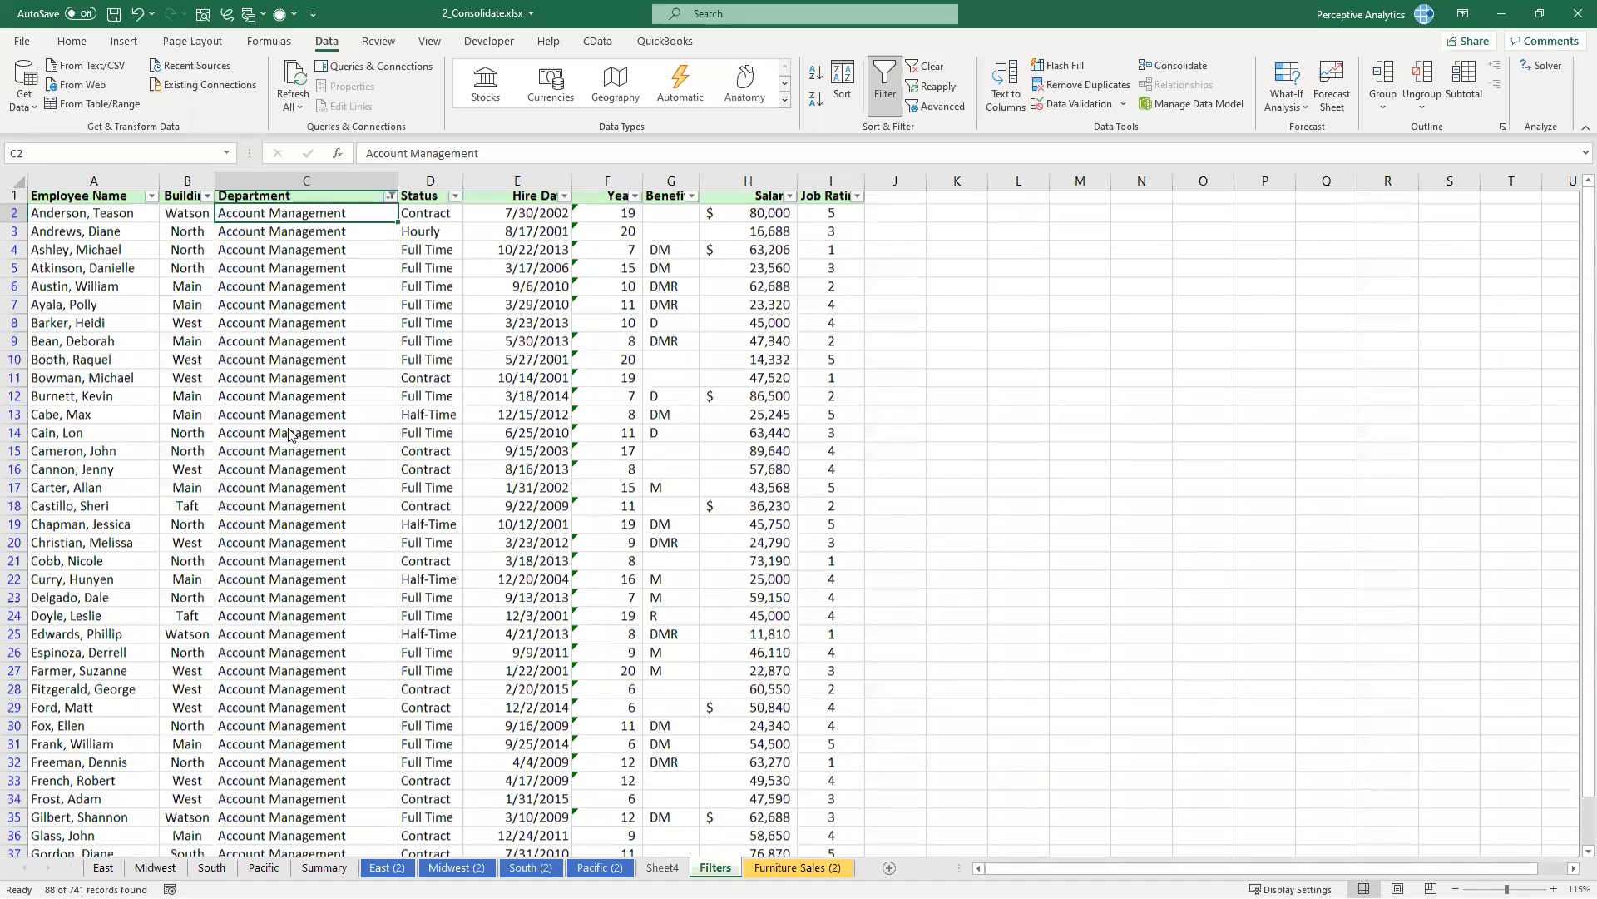
Step: Filter the Status column to show only Full Time employees
{"action": "scroll", "coordinate": [295, 437], "scroll_direction": "up", "scroll_amount": 1}
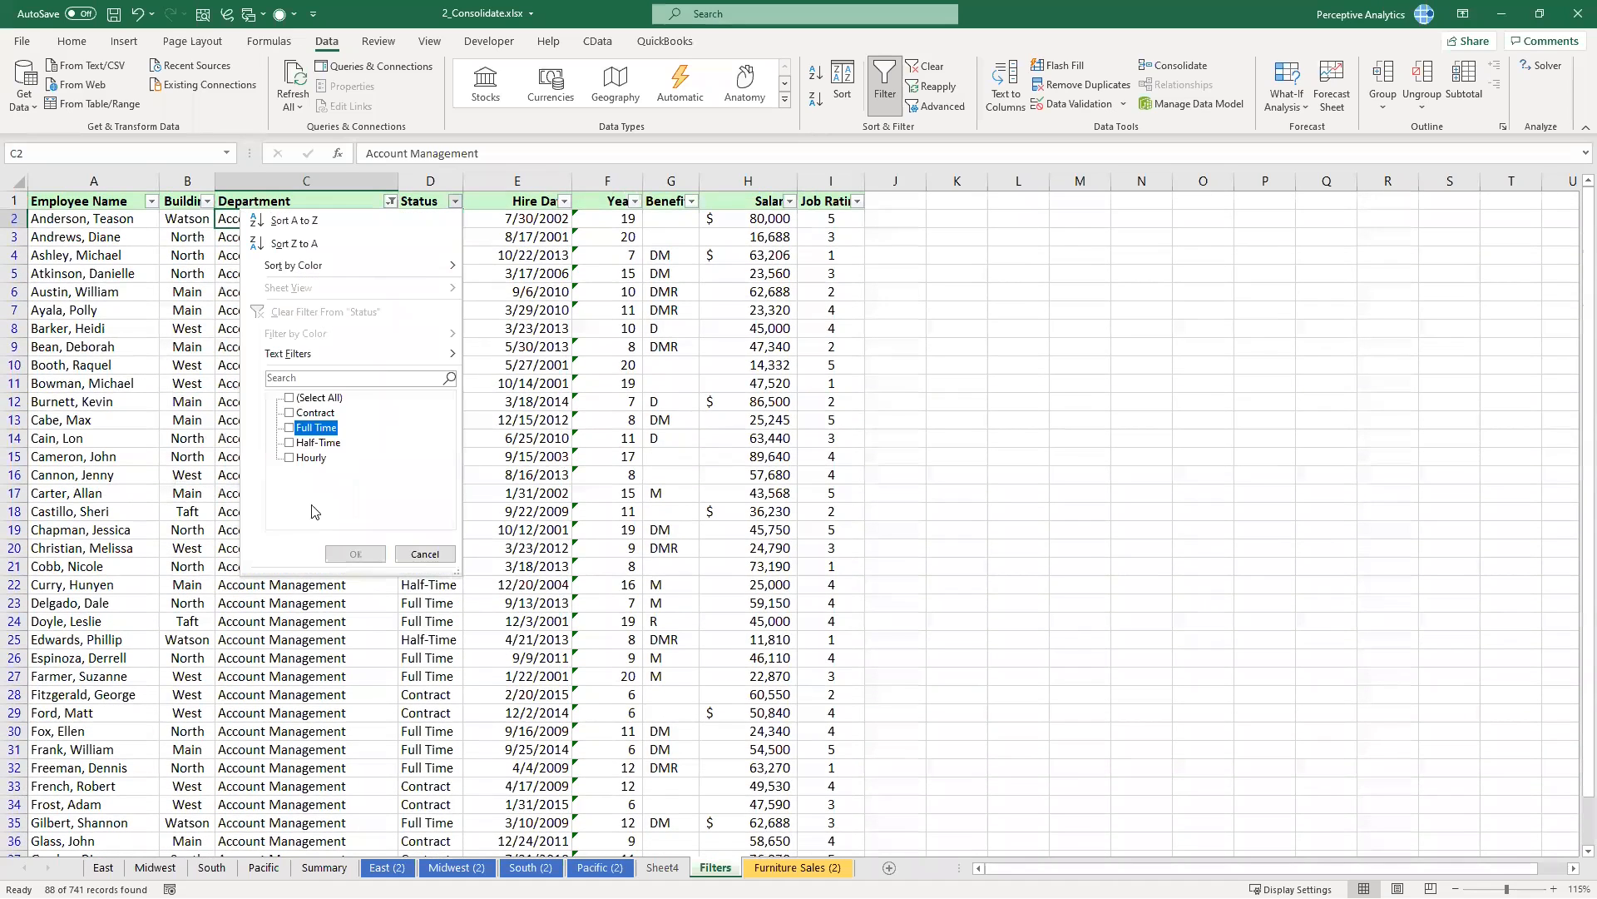
{"action": "left_click", "coordinate": [351, 553]}
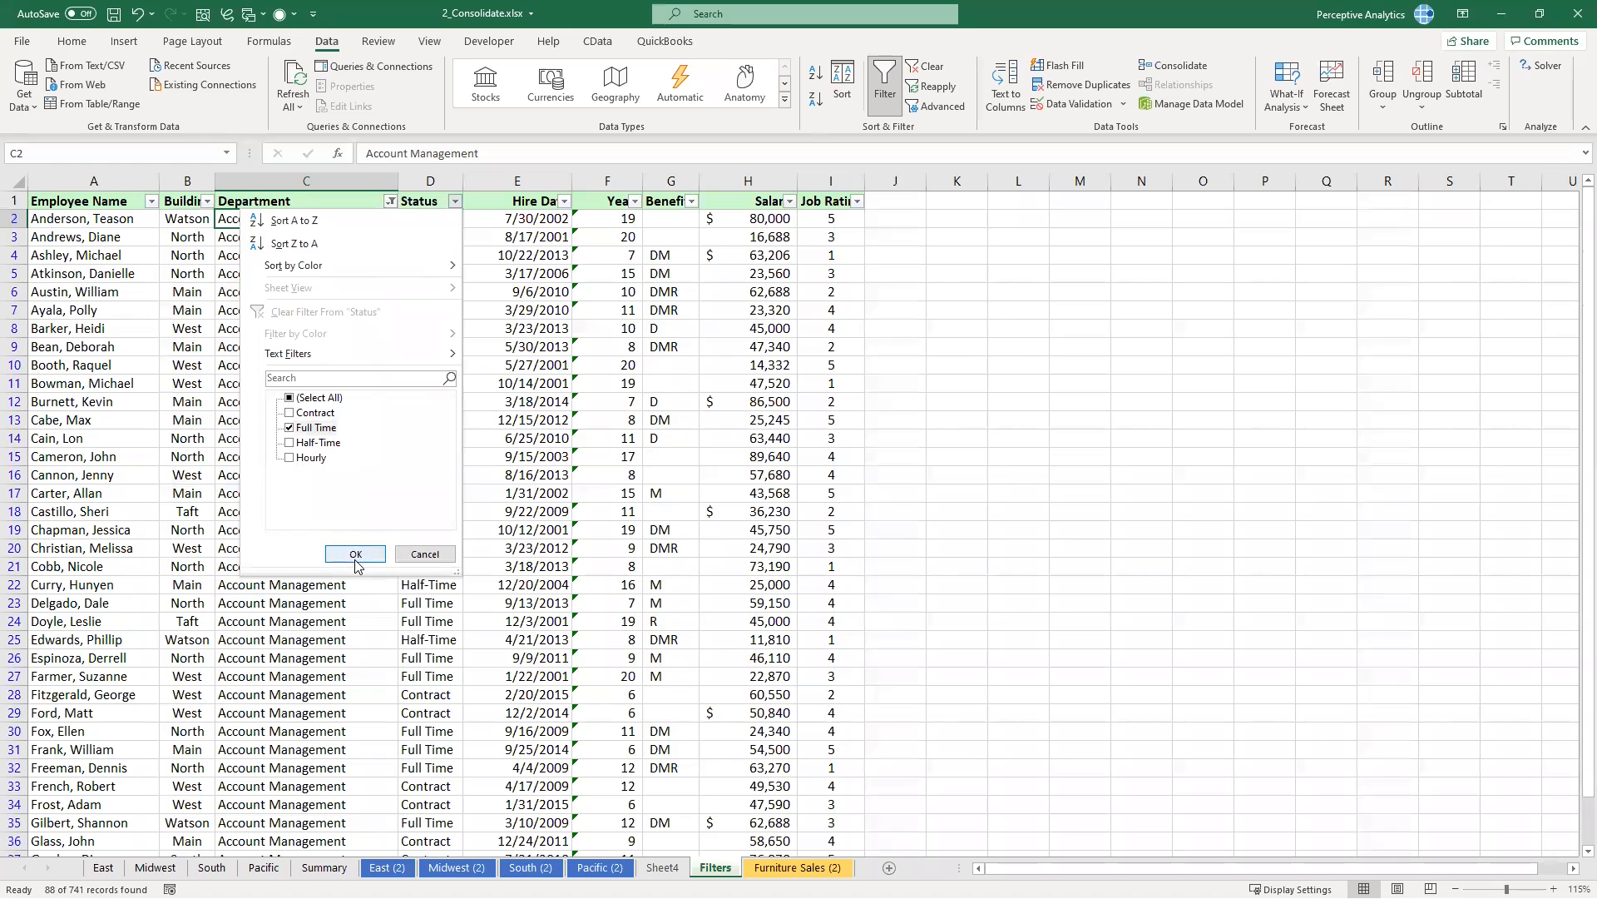
{"action": "left_click", "coordinate": [359, 559]}
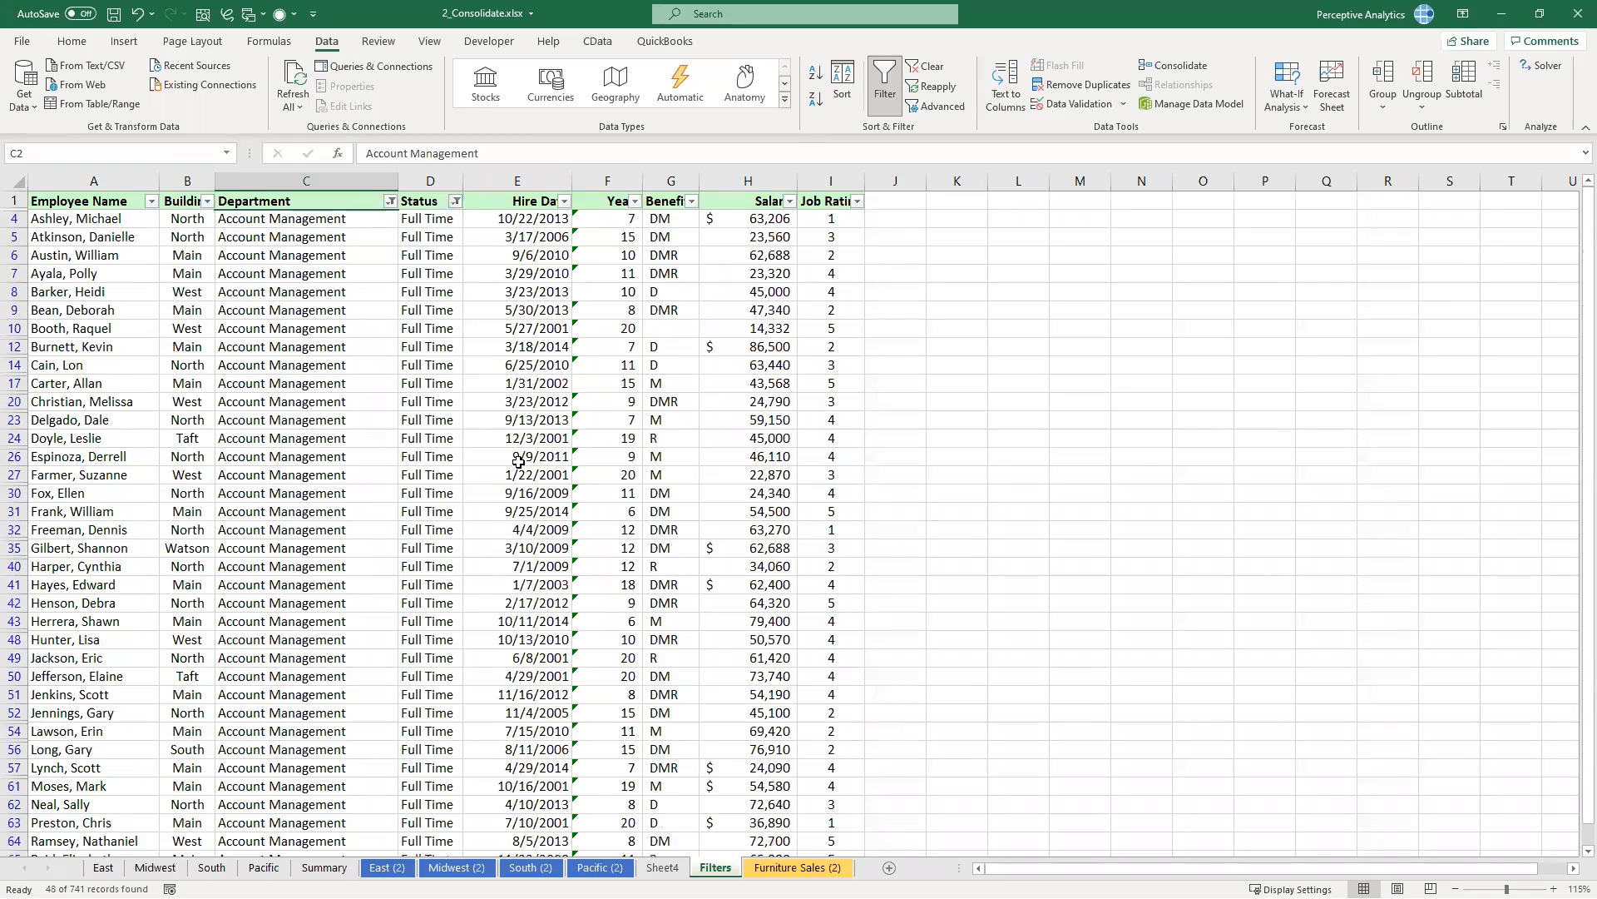
Step: Examine the Department and Status entries in the filtered employee rows
{"action": "left_click", "coordinate": [472, 436]}
{"action": "left_click_drag", "start_coordinate": [337, 220], "coordinate": [417, 313]}
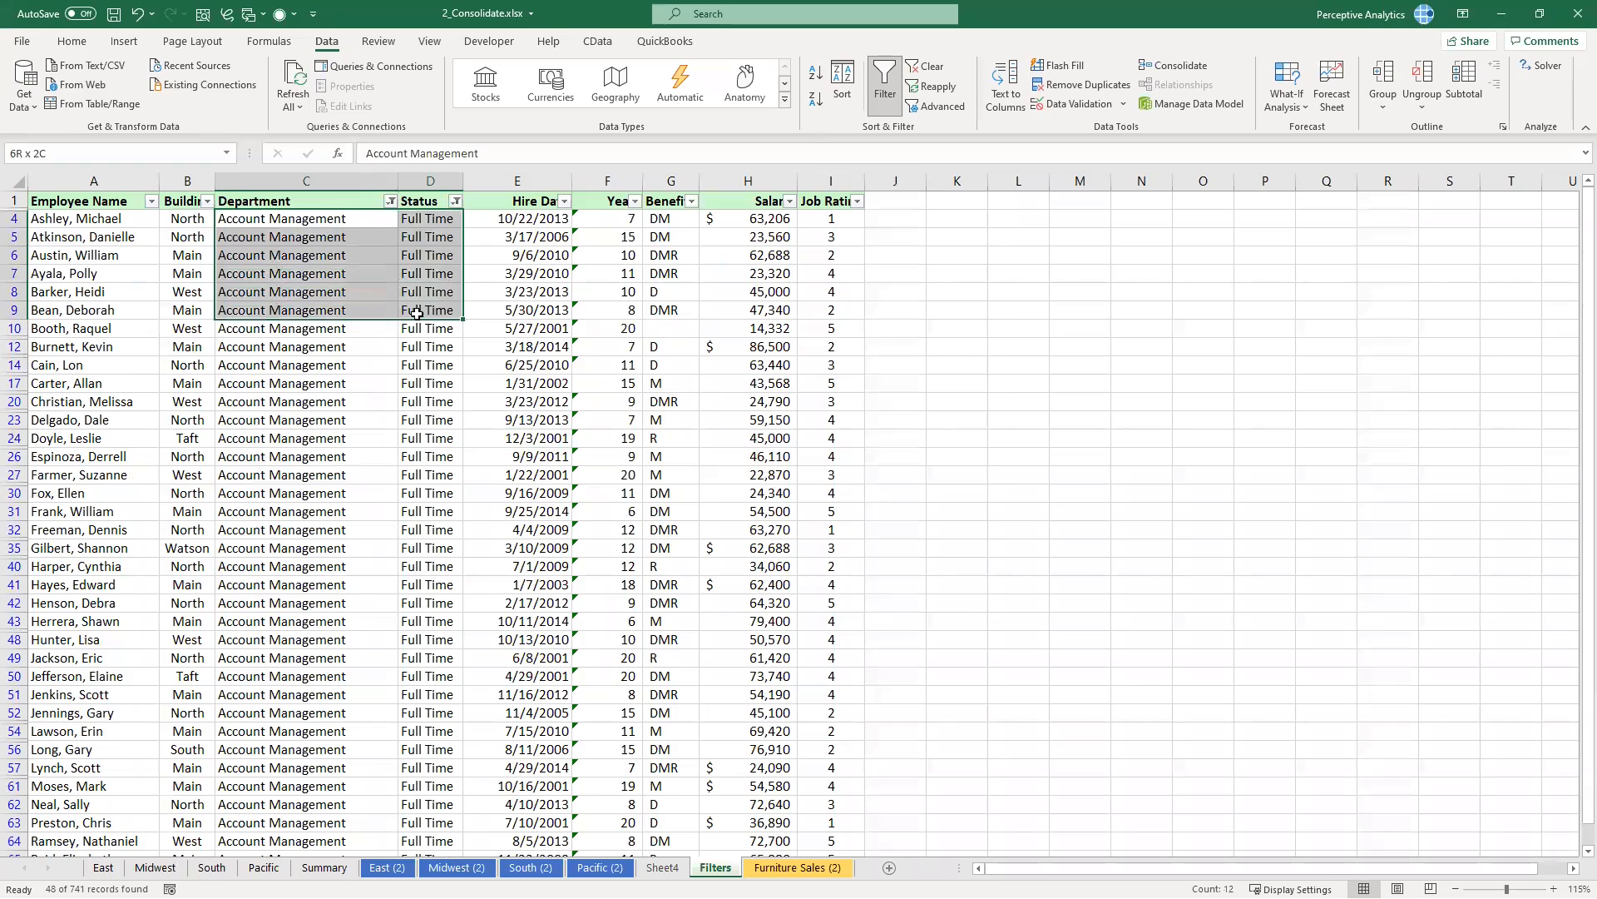
{"action": "left_click", "coordinate": [354, 198]}
{"action": "left_click", "coordinate": [434, 201], "text": "ctrl"}
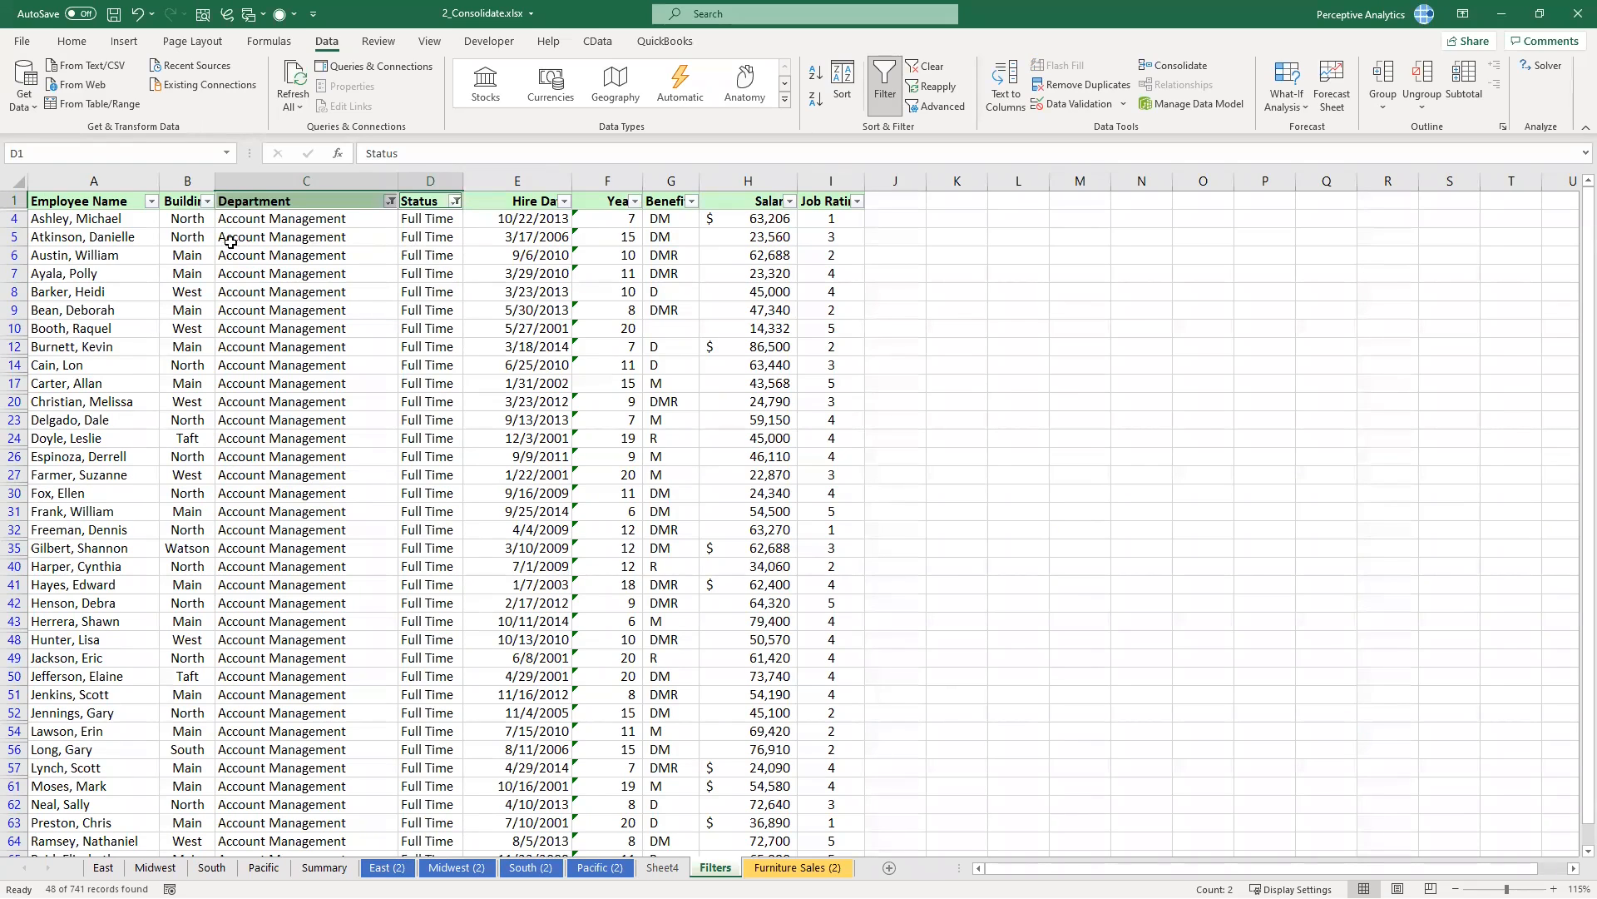
{"action": "left_click_drag", "start_coordinate": [337, 223], "coordinate": [405, 257]}
{"action": "left_click", "coordinate": [342, 236]}
{"action": "left_click", "coordinate": [412, 240]}
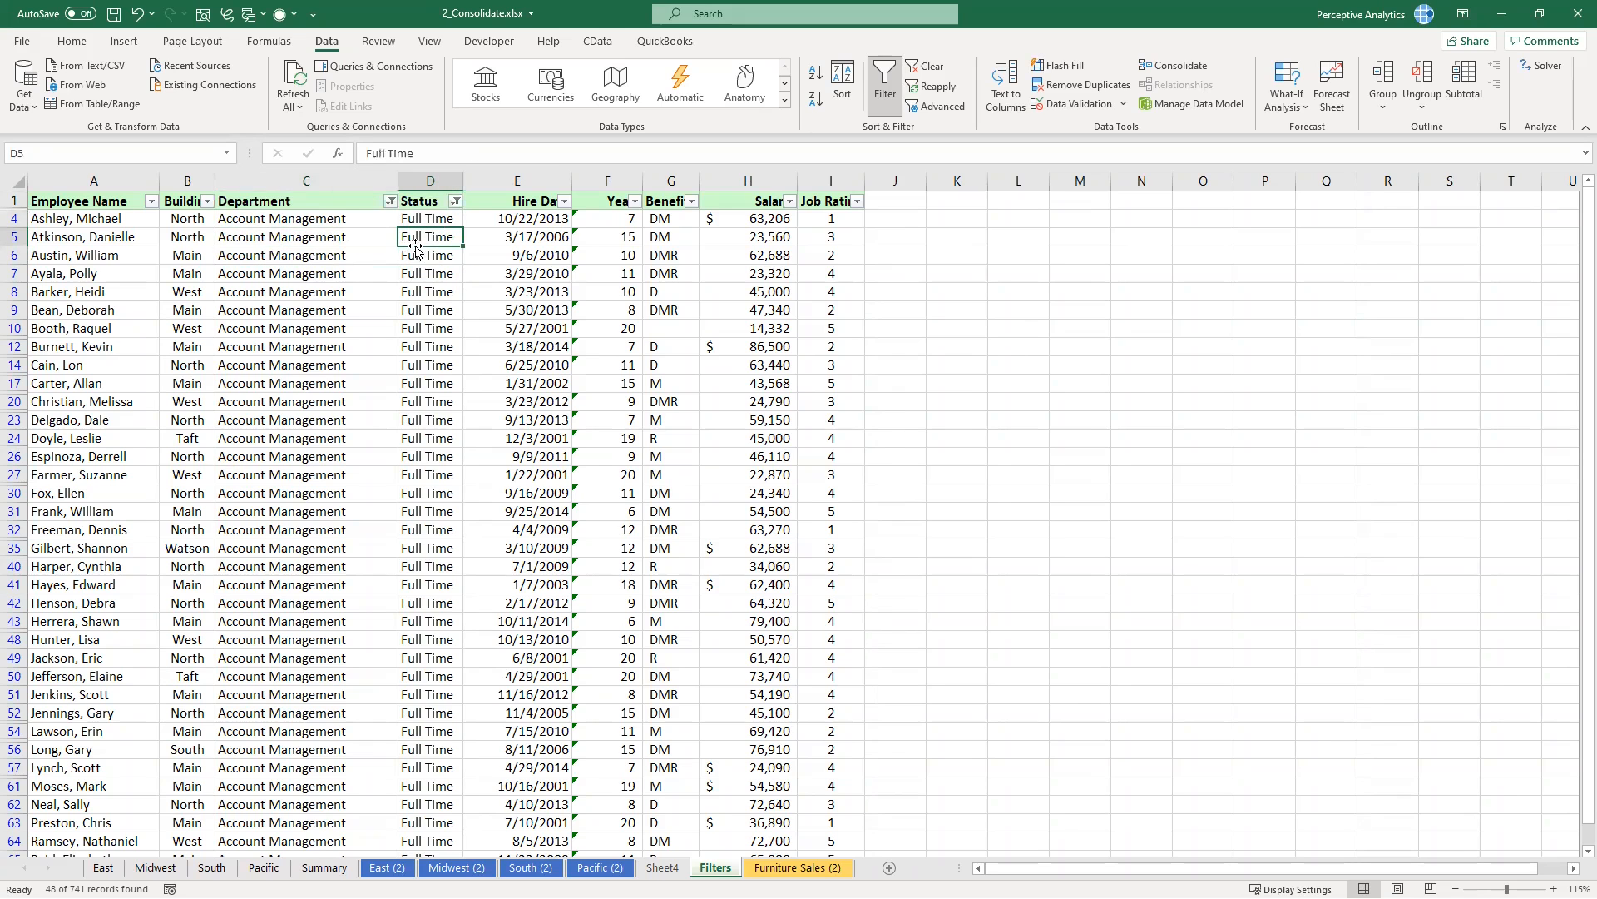
{"action": "scroll", "coordinate": [418, 427], "scroll_direction": "down", "scroll_amount": 2}
{"action": "scroll", "coordinate": [415, 430], "scroll_direction": "up", "scroll_amount": 2}
{"action": "left_click", "coordinate": [338, 221]}
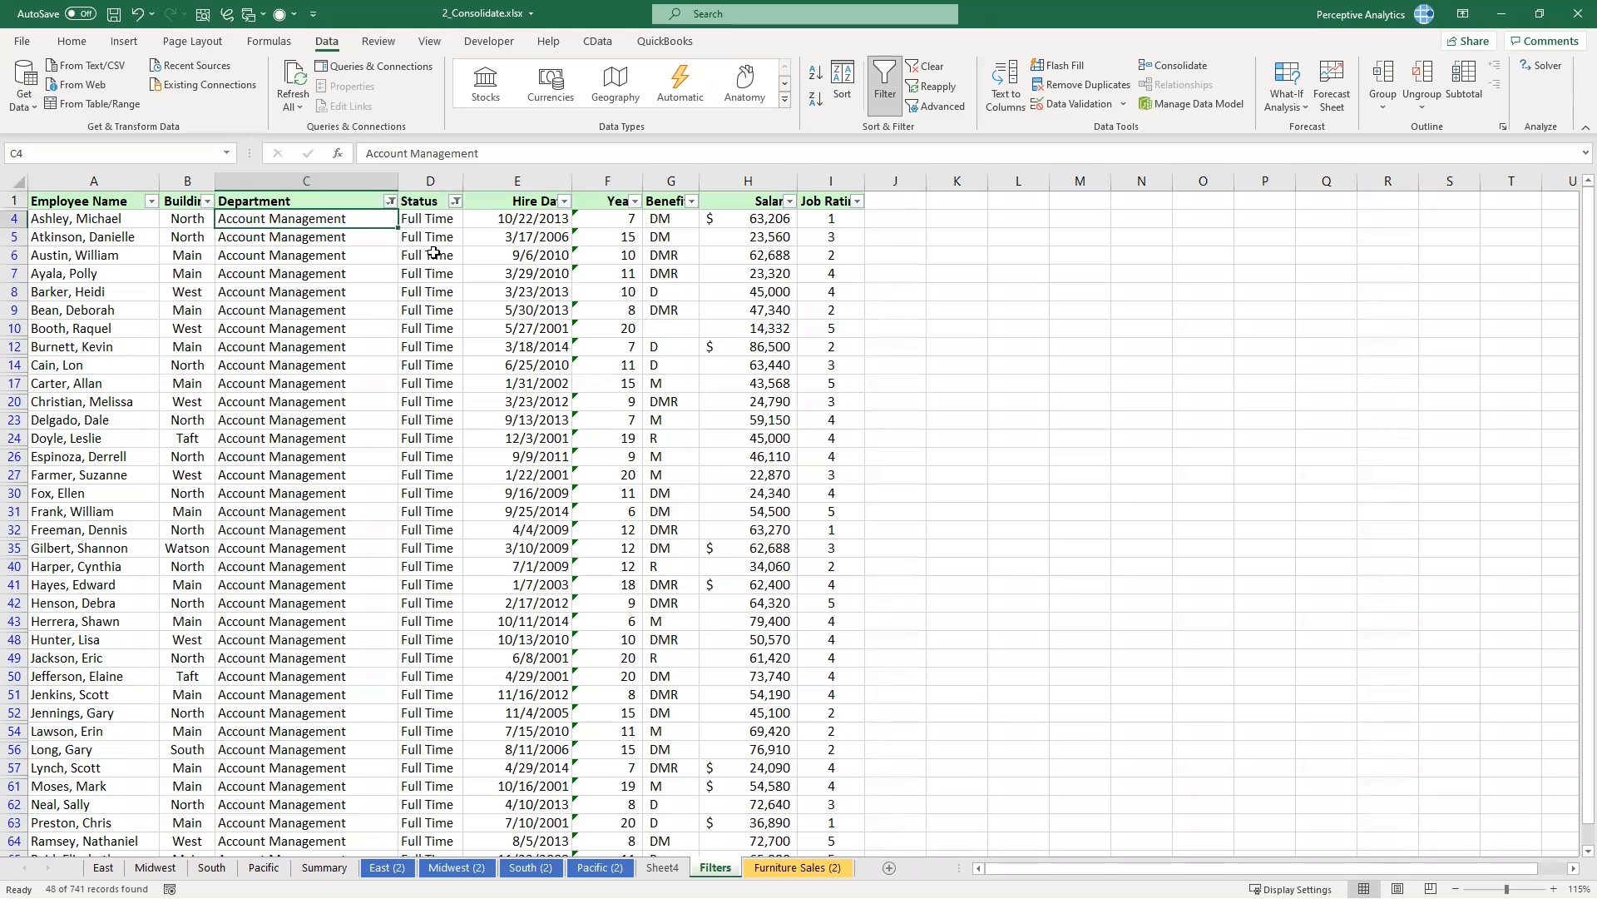
{"action": "left_click", "coordinate": [422, 202]}
{"action": "left_click", "coordinate": [433, 308]}
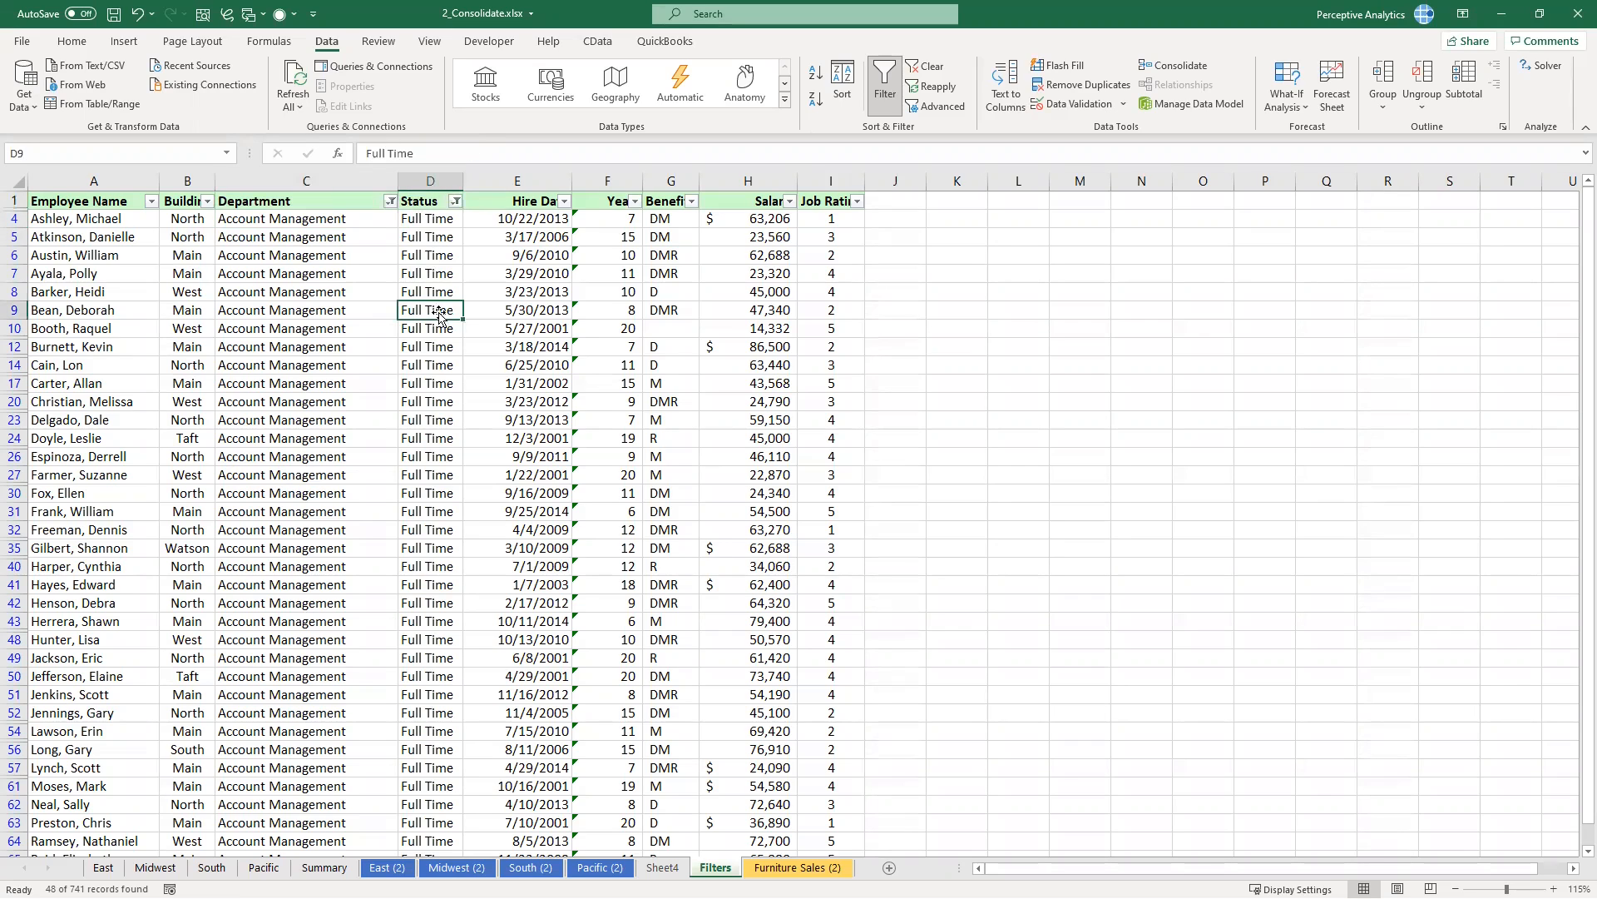
{"action": "left_click", "coordinate": [321, 350]}
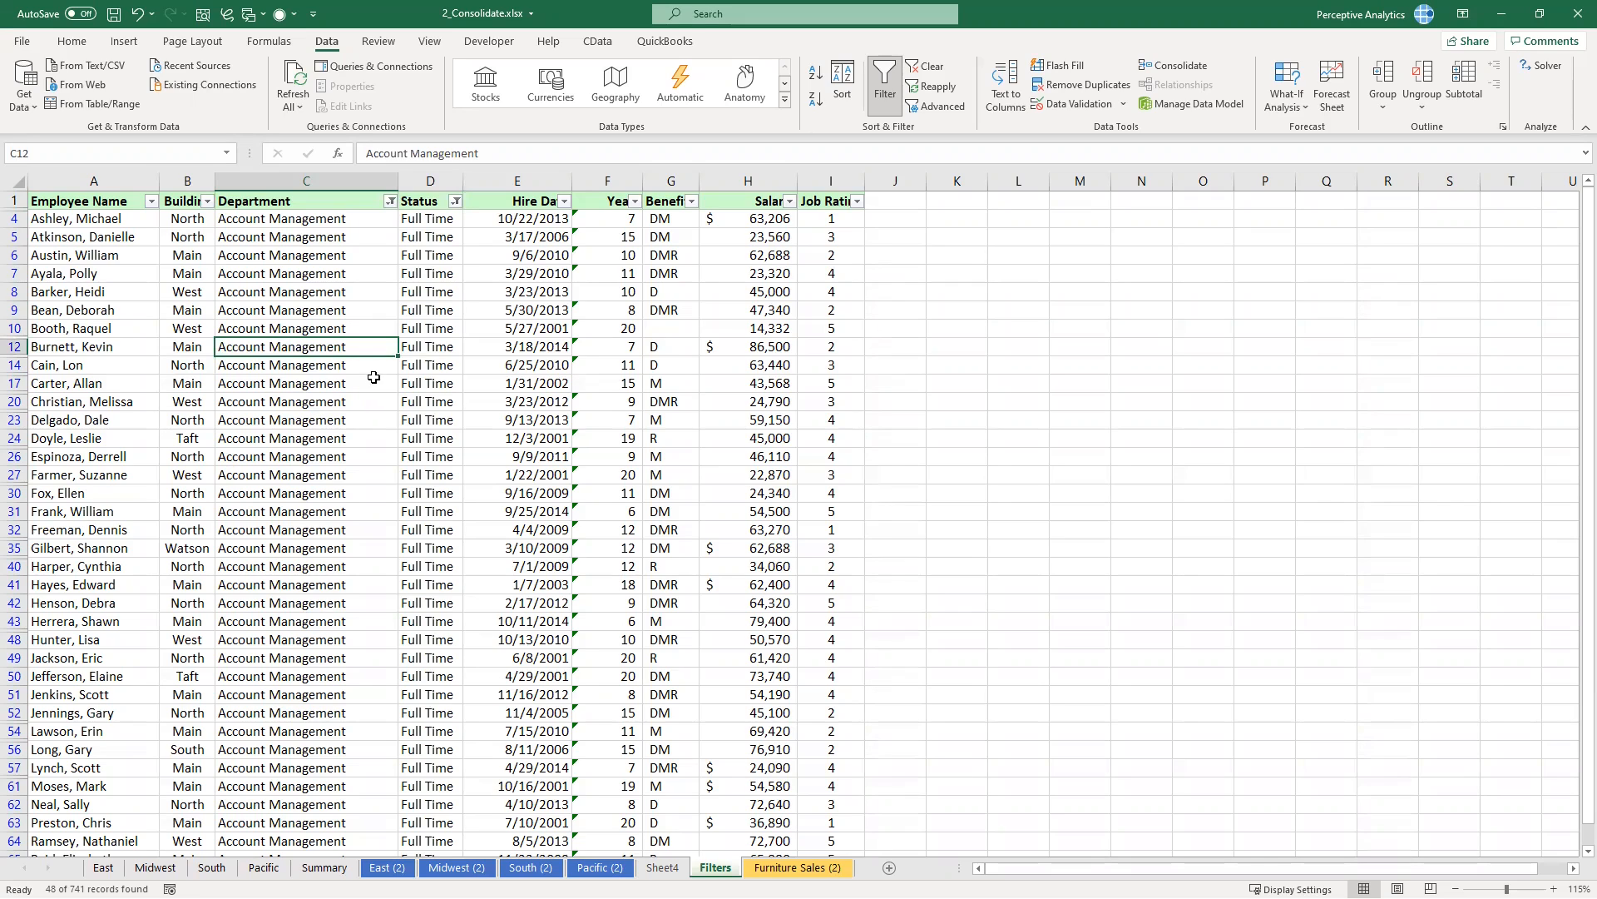
{"action": "left_click", "coordinate": [75, 208]}
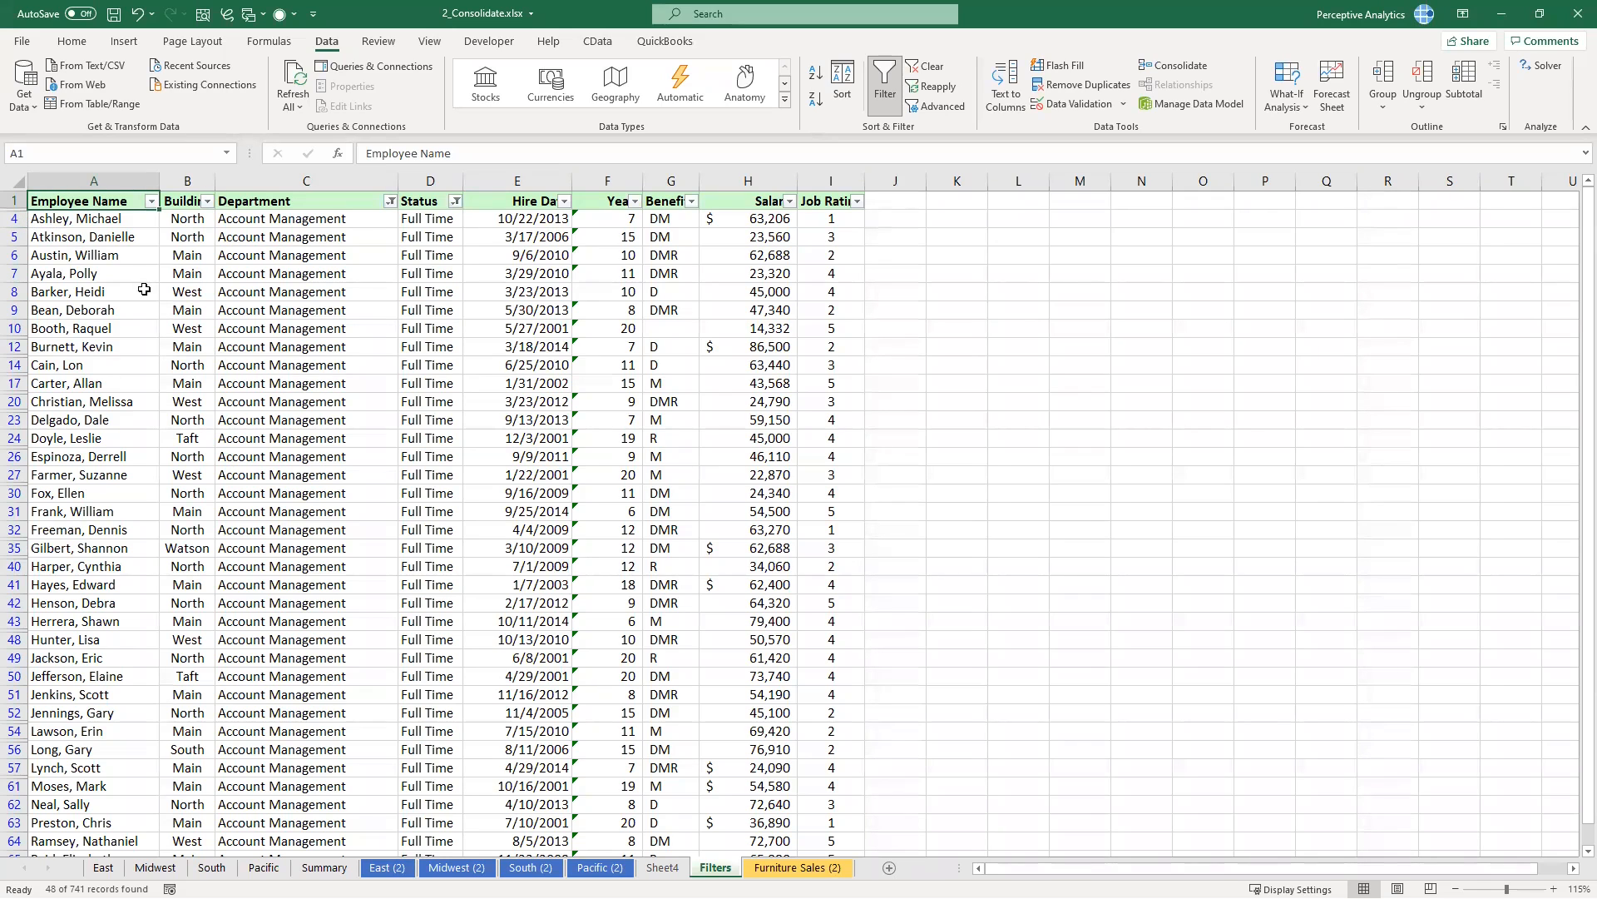
{"action": "left_click", "coordinate": [15, 180]}
{"action": "right_click", "coordinate": [15, 181]}
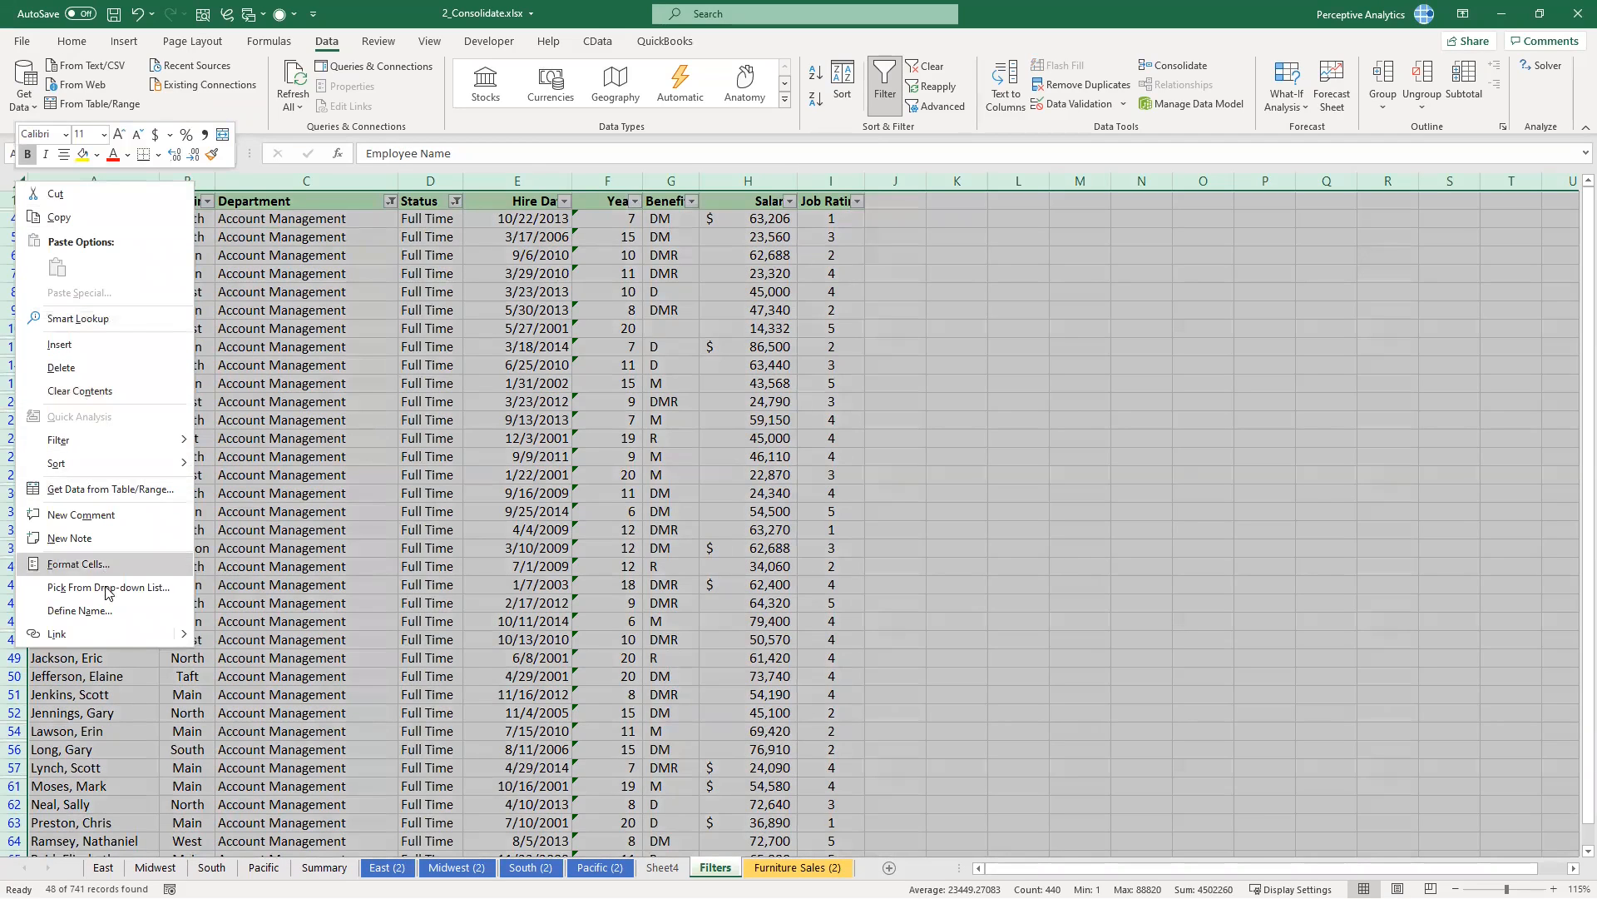
{"action": "left_click", "coordinate": [363, 479]}
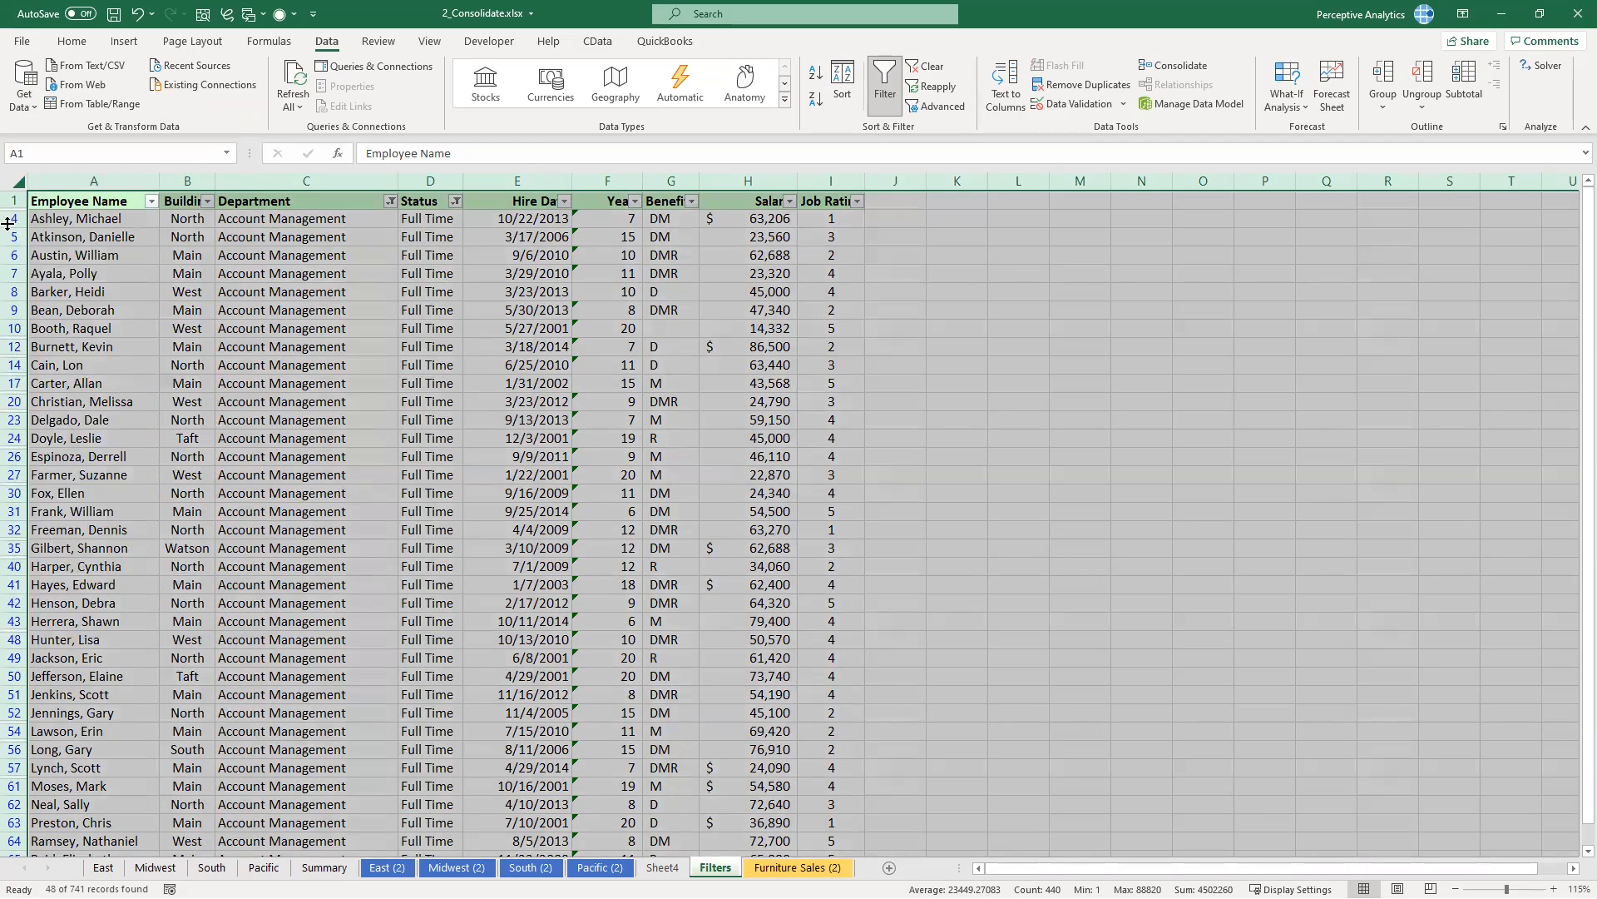
Step: Clear the Department and Status filters so the employee table shows every record
{"action": "double_click", "coordinate": [14, 337]}
{"action": "left_click", "coordinate": [188, 327]}
{"action": "left_click", "coordinate": [926, 66]}
{"action": "left_click", "coordinate": [347, 297]}
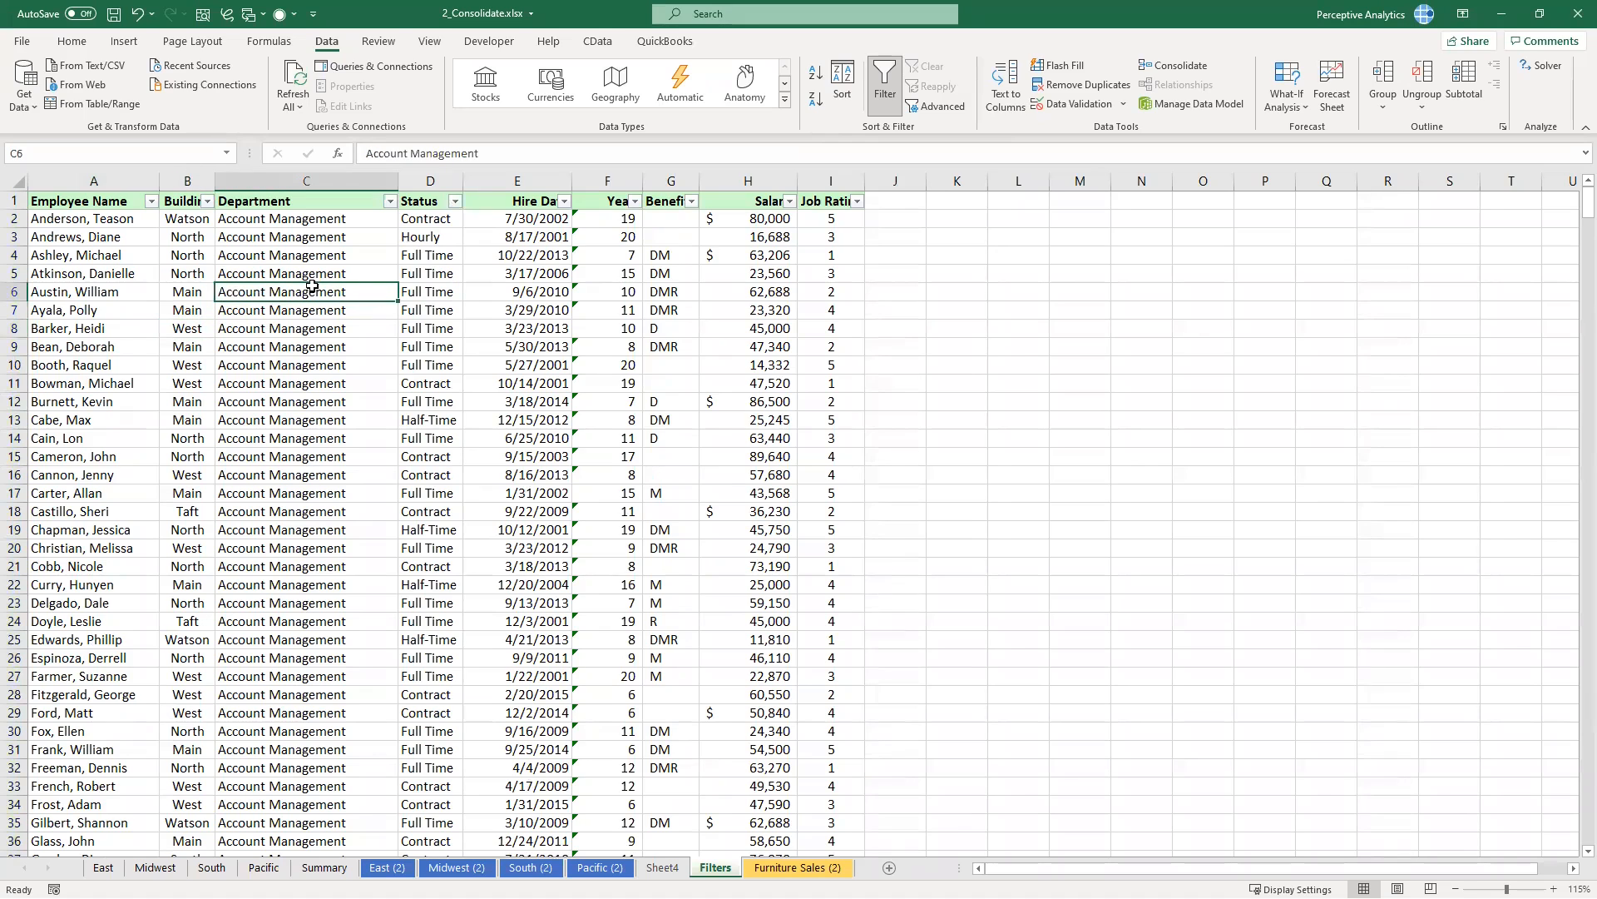
Step: Insert eight blank rows above the employee table's header row
{"action": "left_click", "coordinate": [13, 199]}
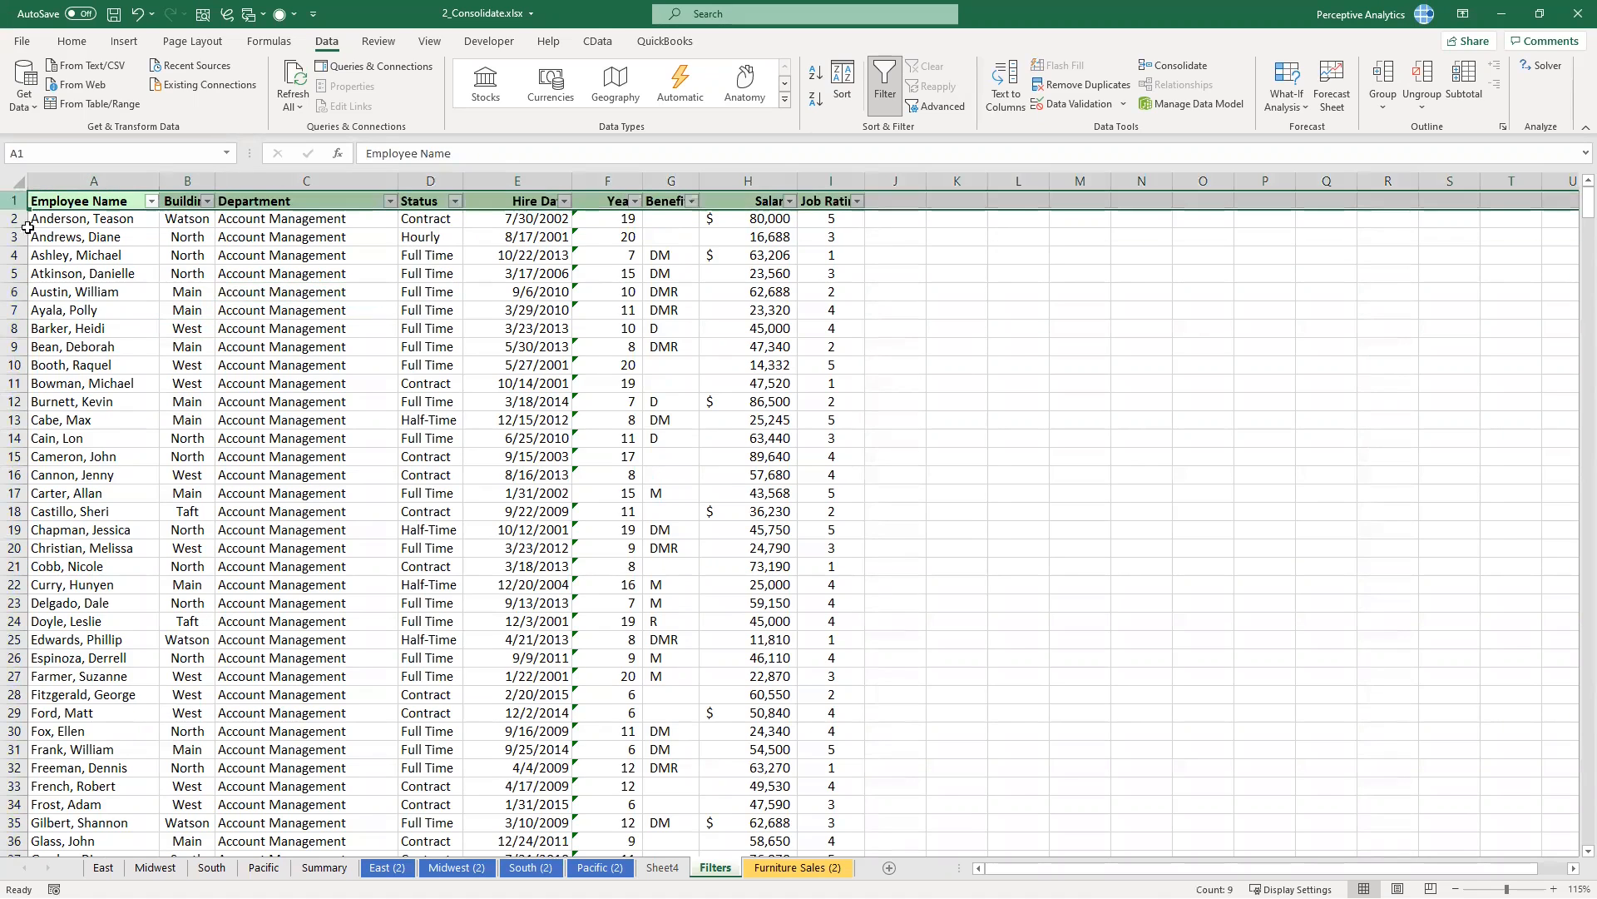
{"action": "left_click", "coordinate": [15, 331], "text": "shift"}
{"action": "right_click", "coordinate": [21, 334]}
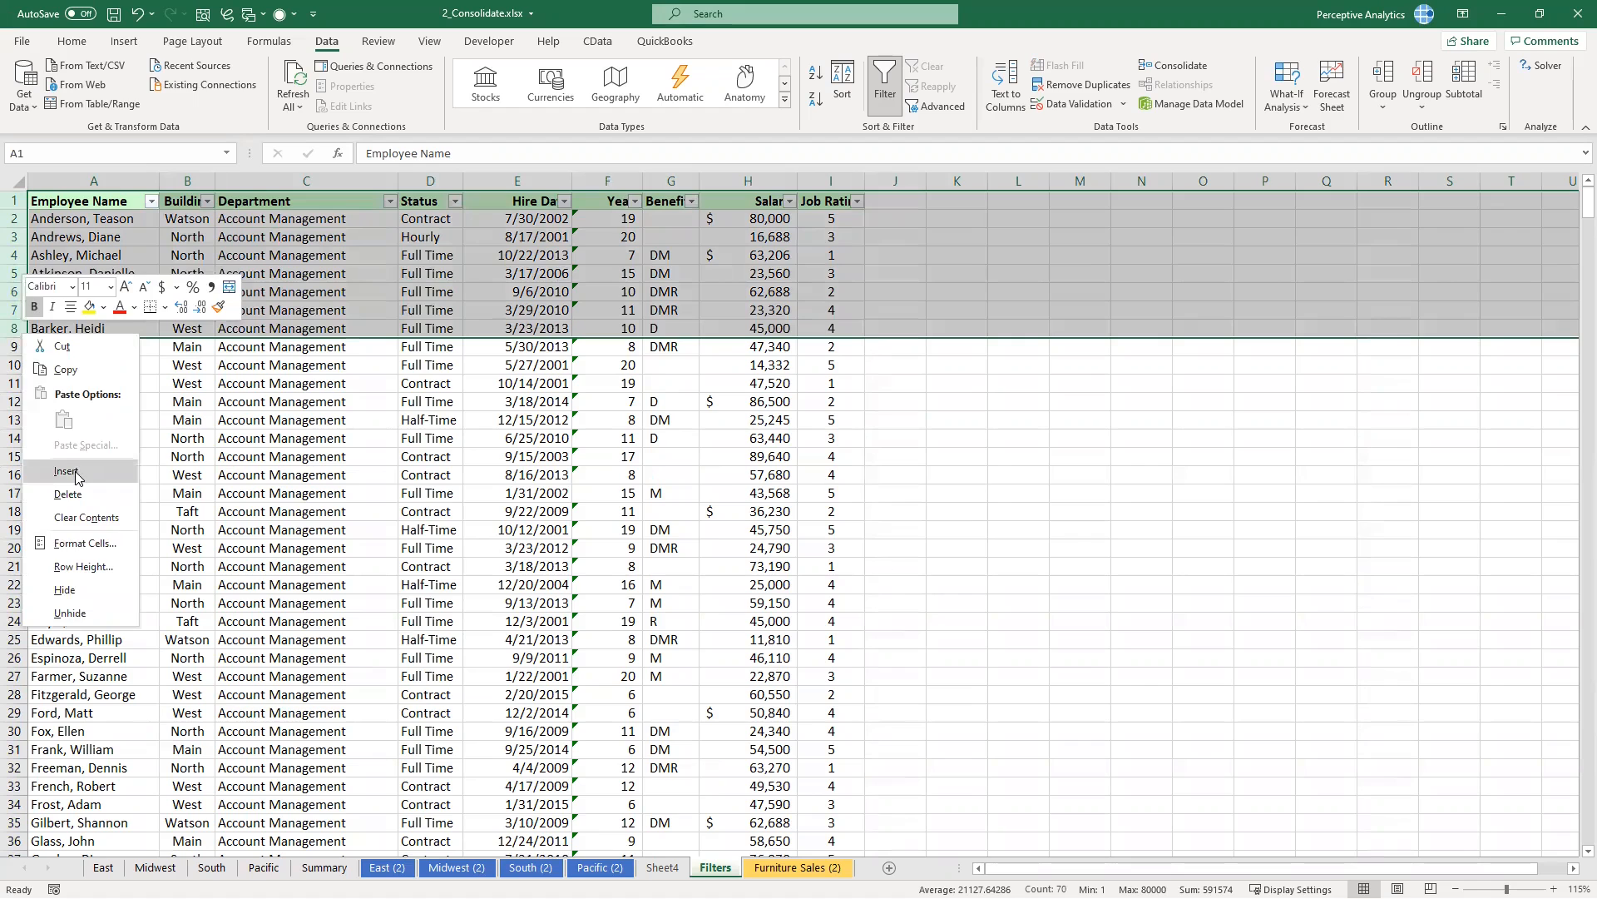
{"action": "left_click", "coordinate": [77, 471]}
{"action": "left_click", "coordinate": [275, 261]}
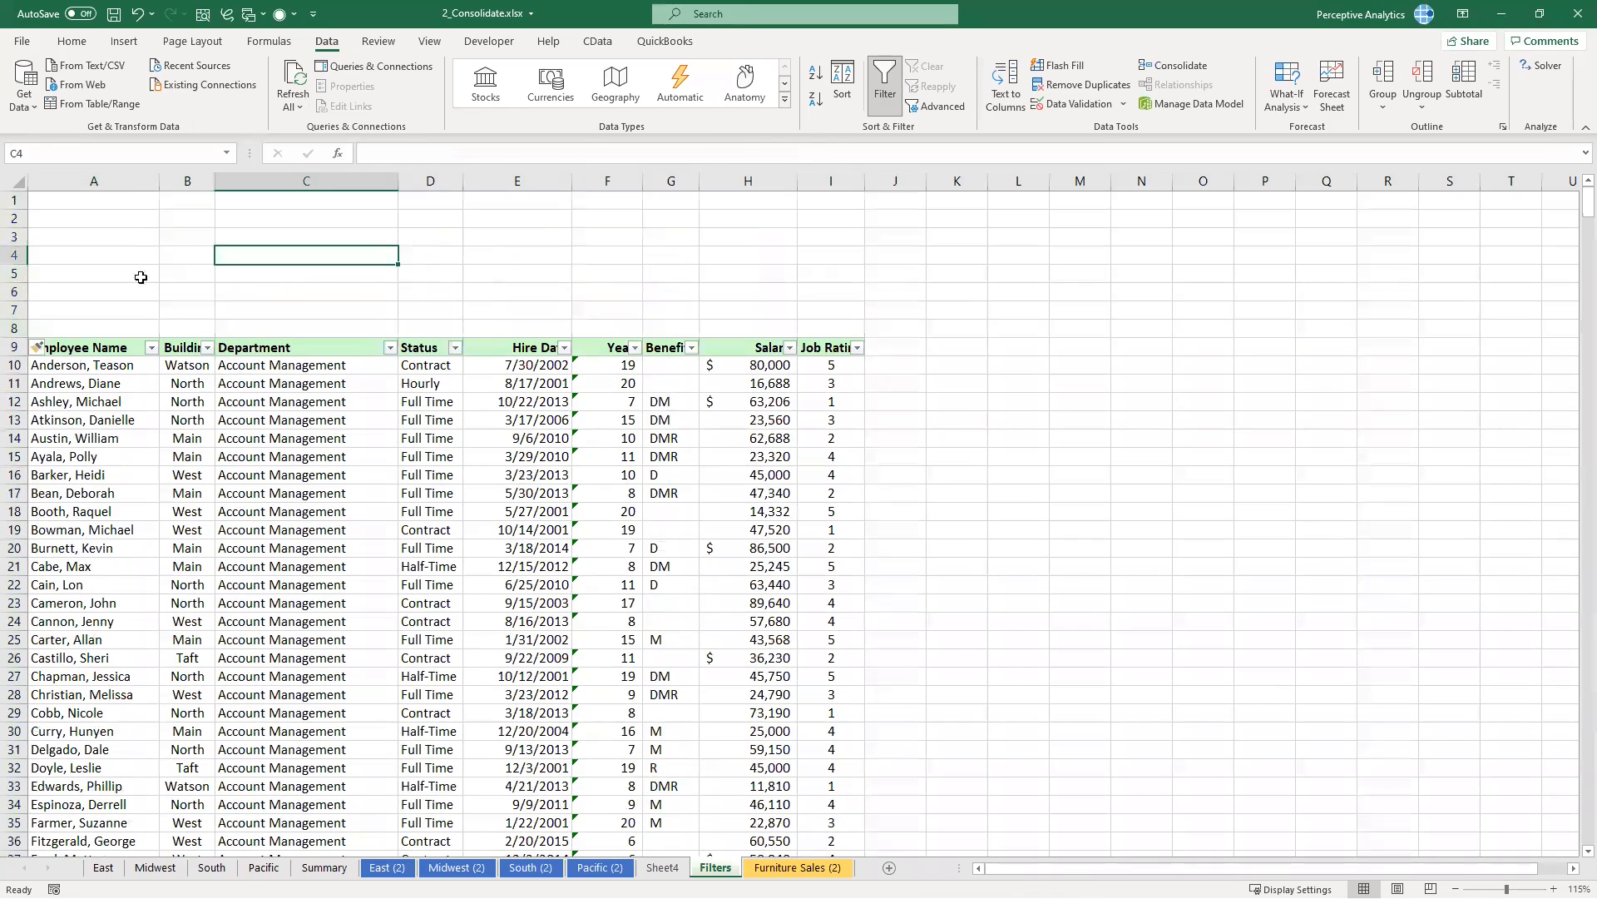
Step: Copy the employee table's header cells A9:I9 into row 1 as headings for a criteria range
{"action": "left_click", "coordinate": [97, 216]}
{"action": "left_click", "coordinate": [100, 351]}
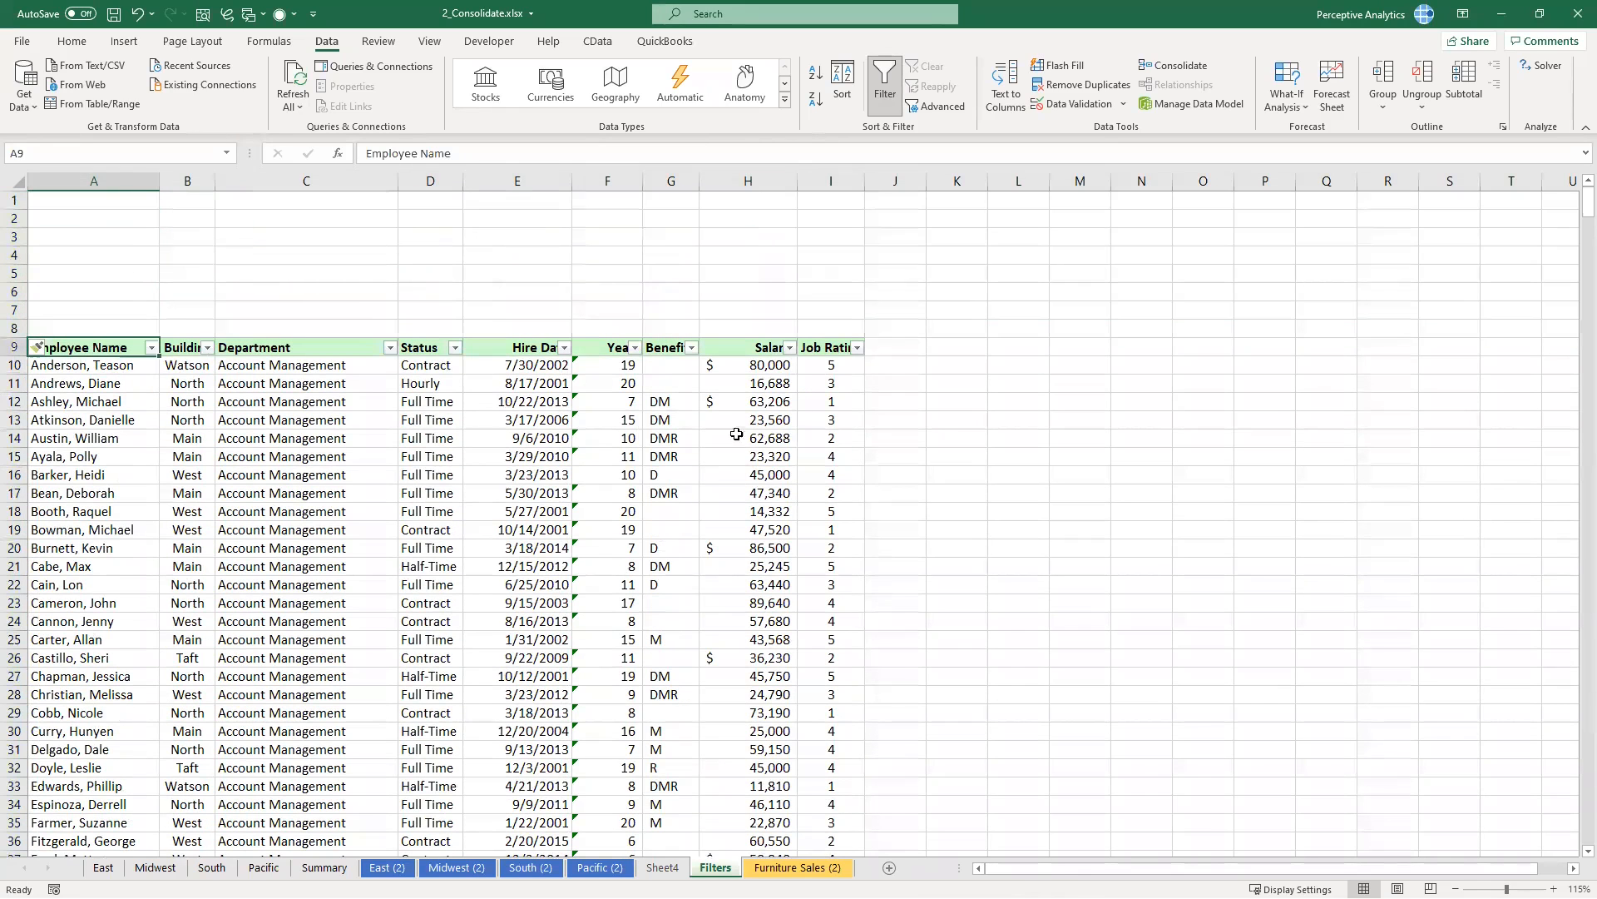
{"action": "left_click", "coordinate": [815, 348], "text": "shift"}
{"action": "left_click_drag", "start_coordinate": [830, 358], "coordinate": [800, 200]}
{"action": "left_click", "coordinate": [830, 254]}
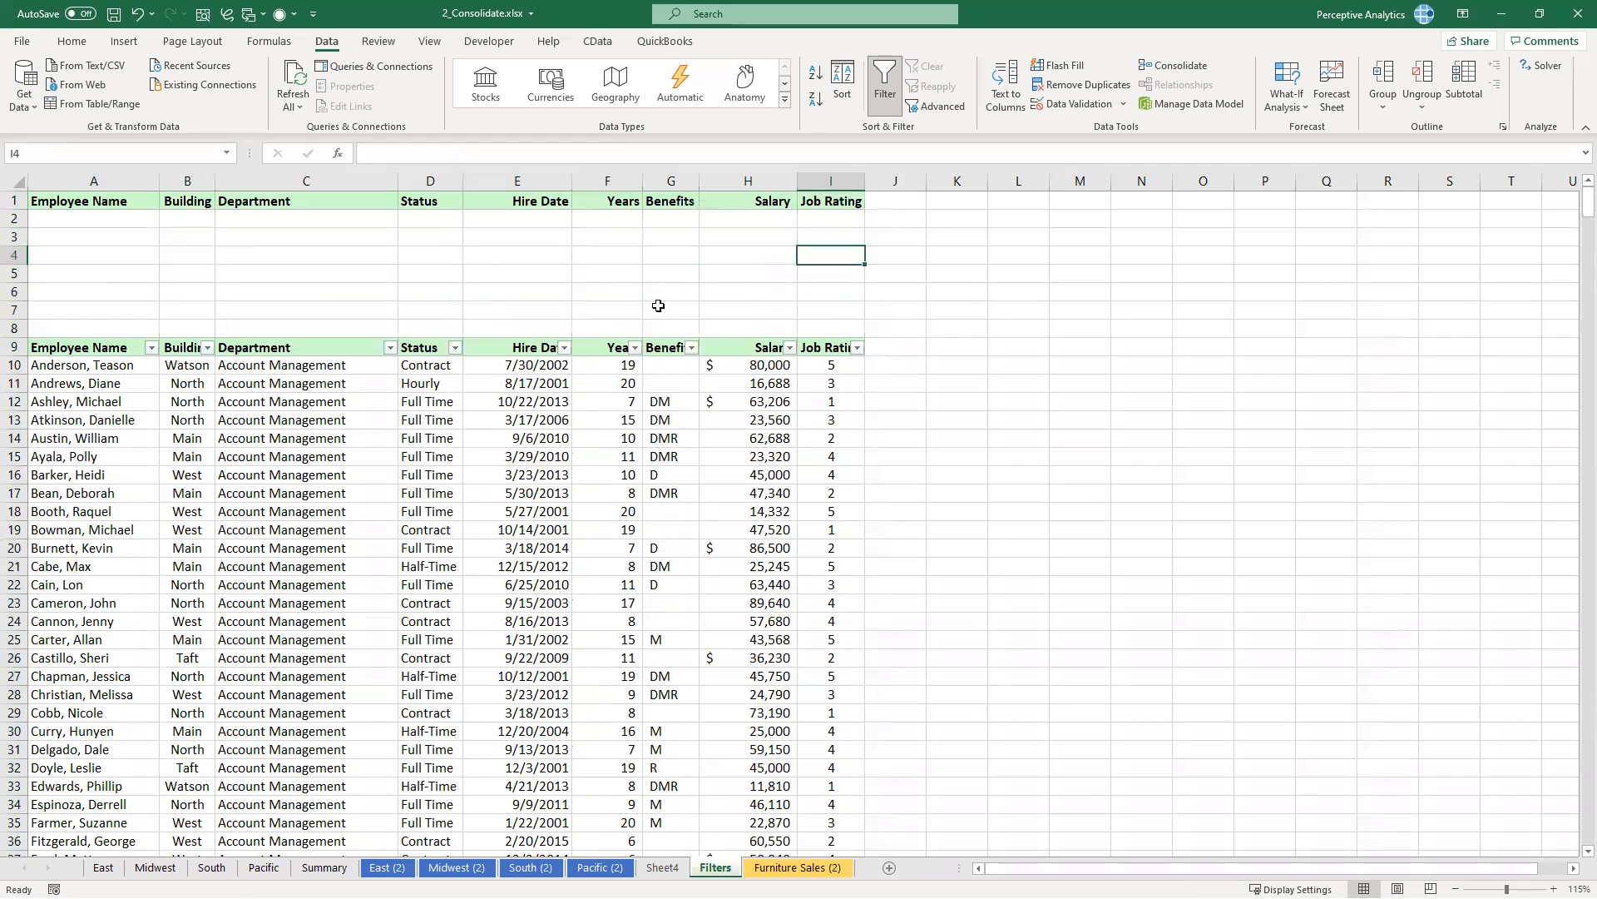
{"action": "left_click", "coordinate": [490, 448]}
{"action": "left_click", "coordinate": [307, 420]}
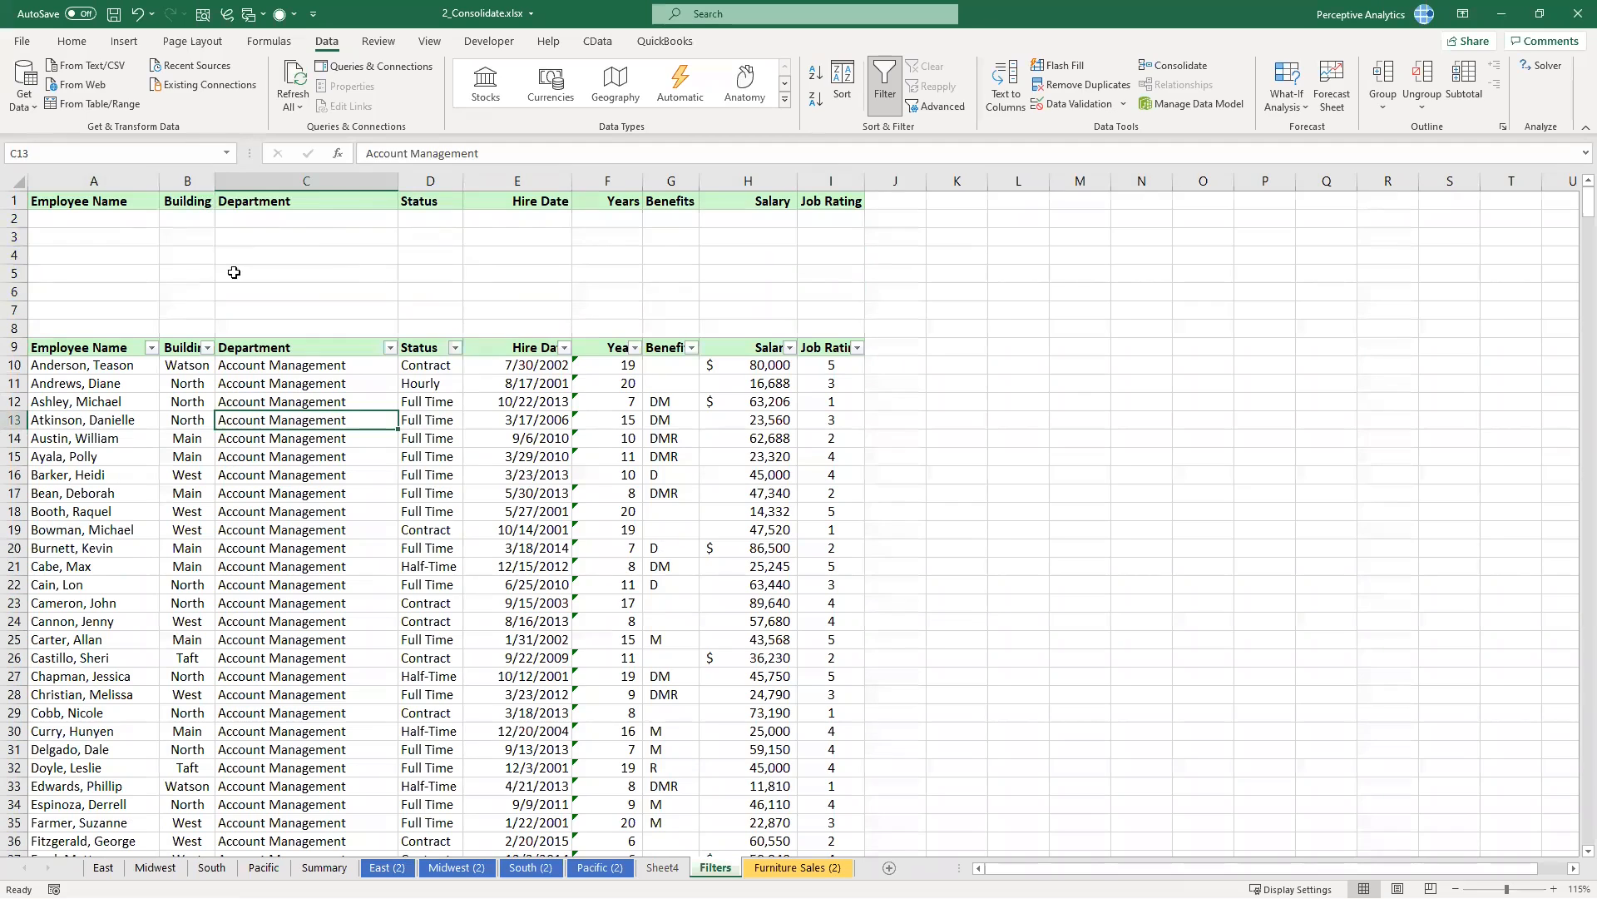
{"action": "left_click_drag", "start_coordinate": [92, 218], "coordinate": [830, 295]}
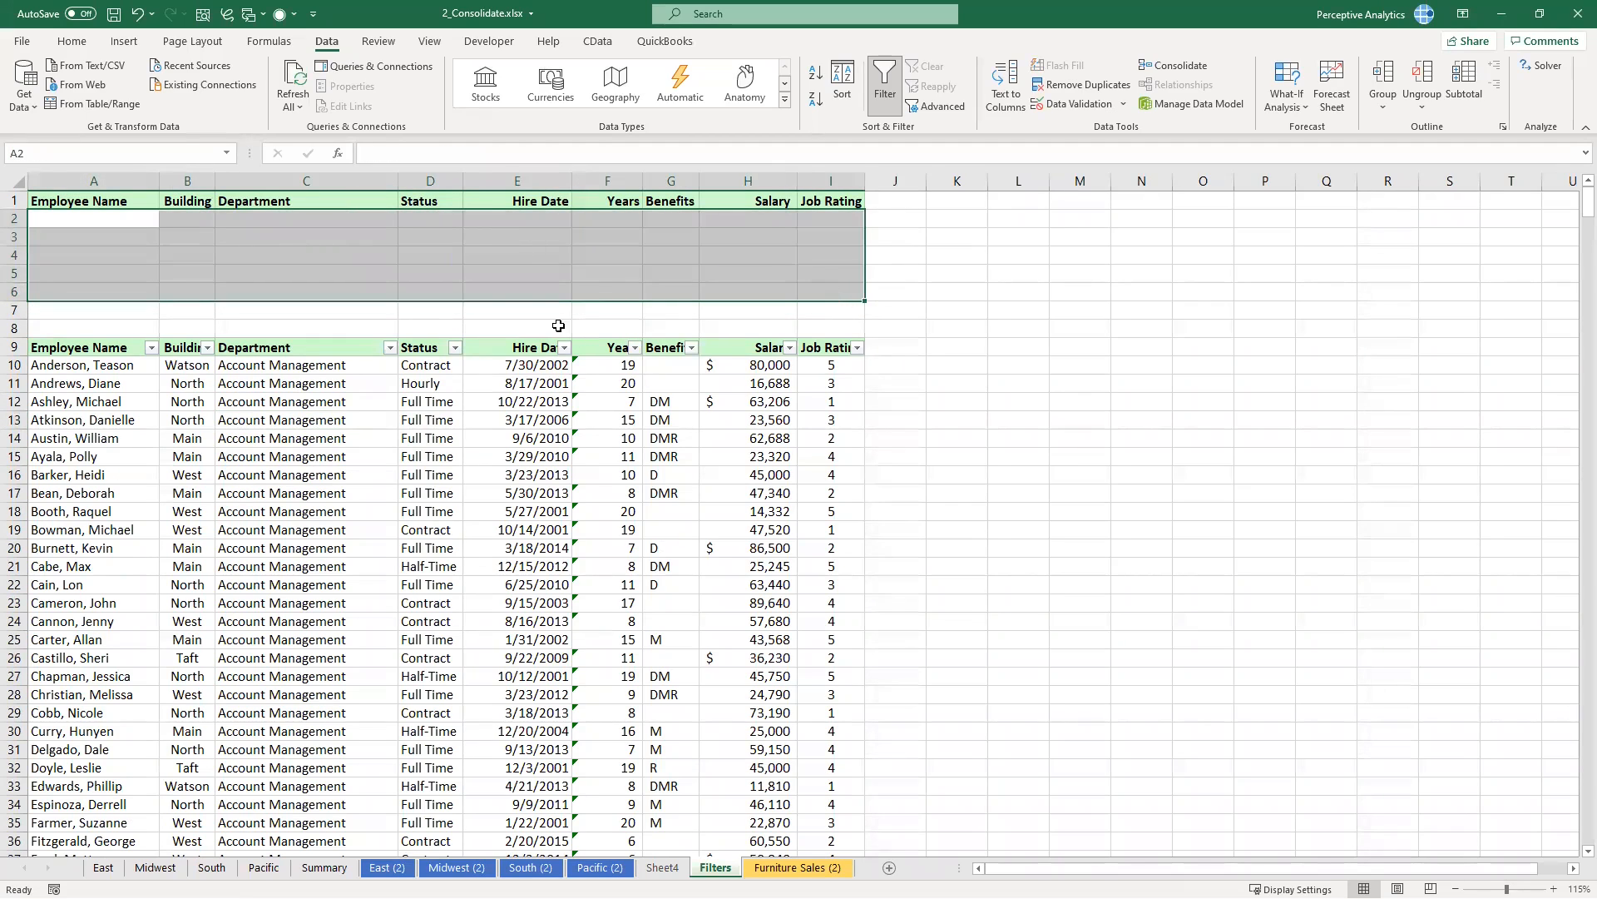
{"action": "left_click", "coordinate": [454, 275]}
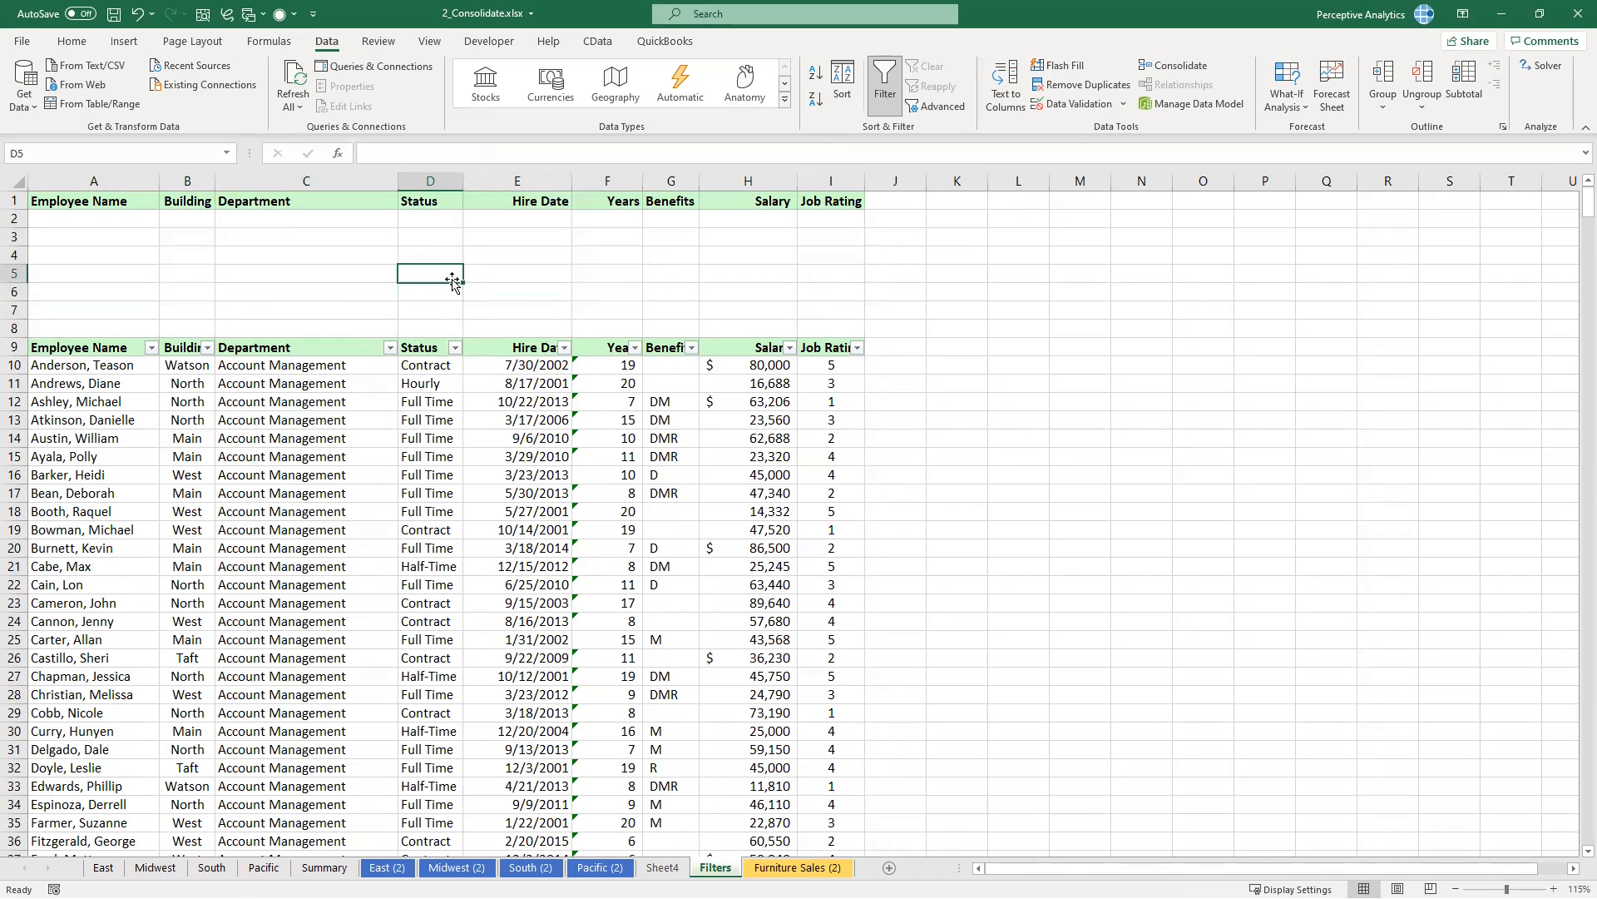
Step: Copy Account Management from the employee table into C2 as the Department criterion
{"action": "left_click", "coordinate": [332, 217]}
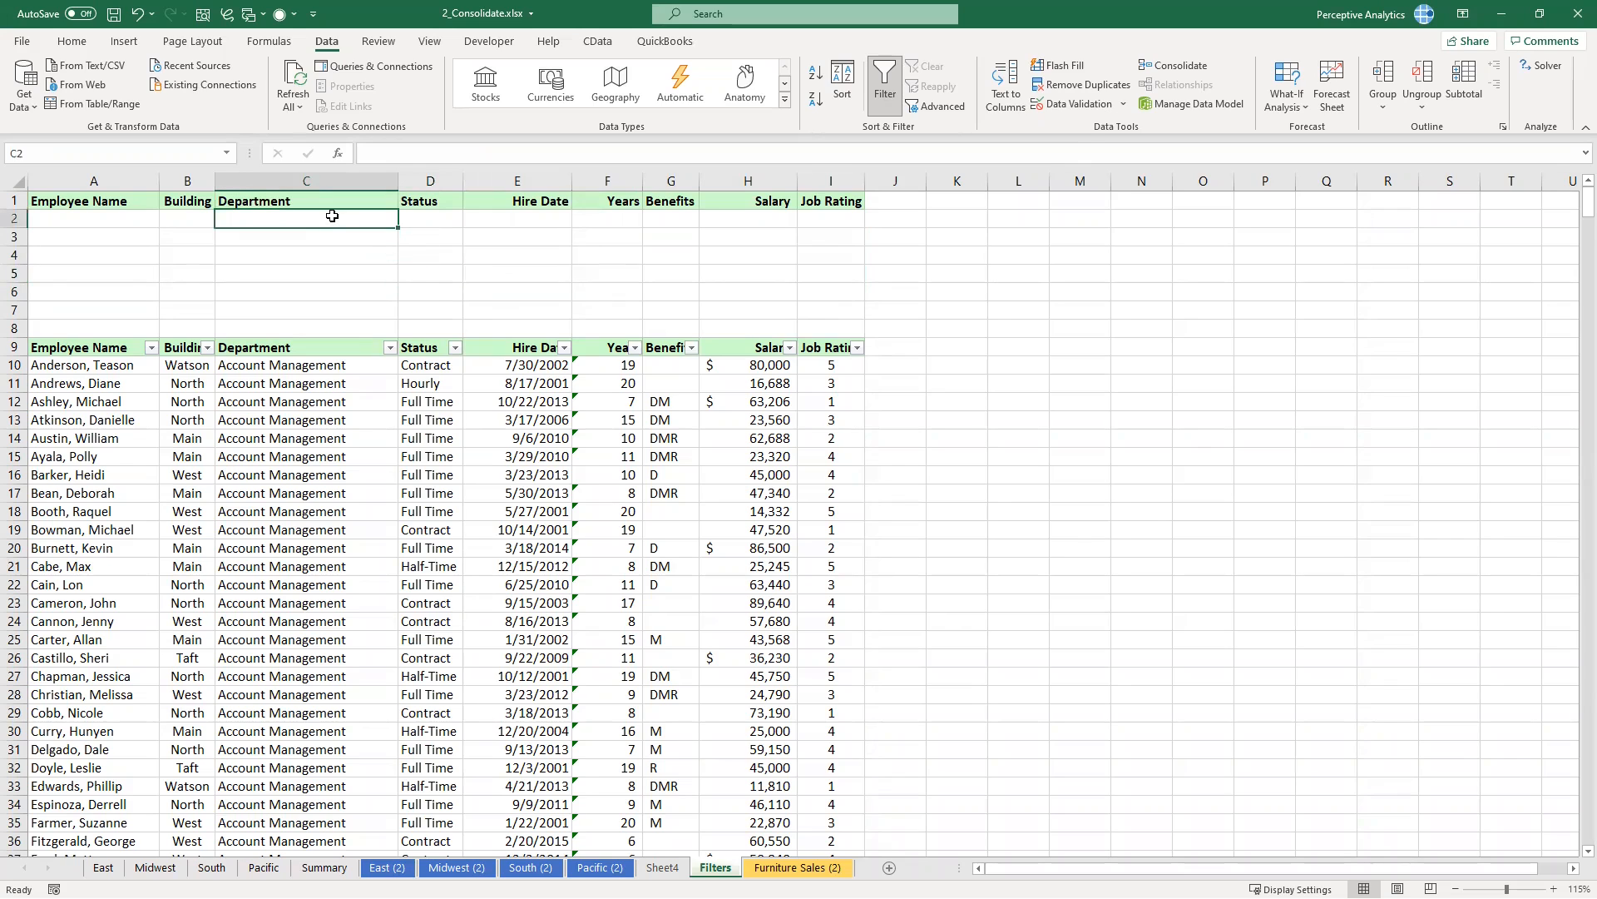
{"action": "left_click", "coordinate": [334, 367]}
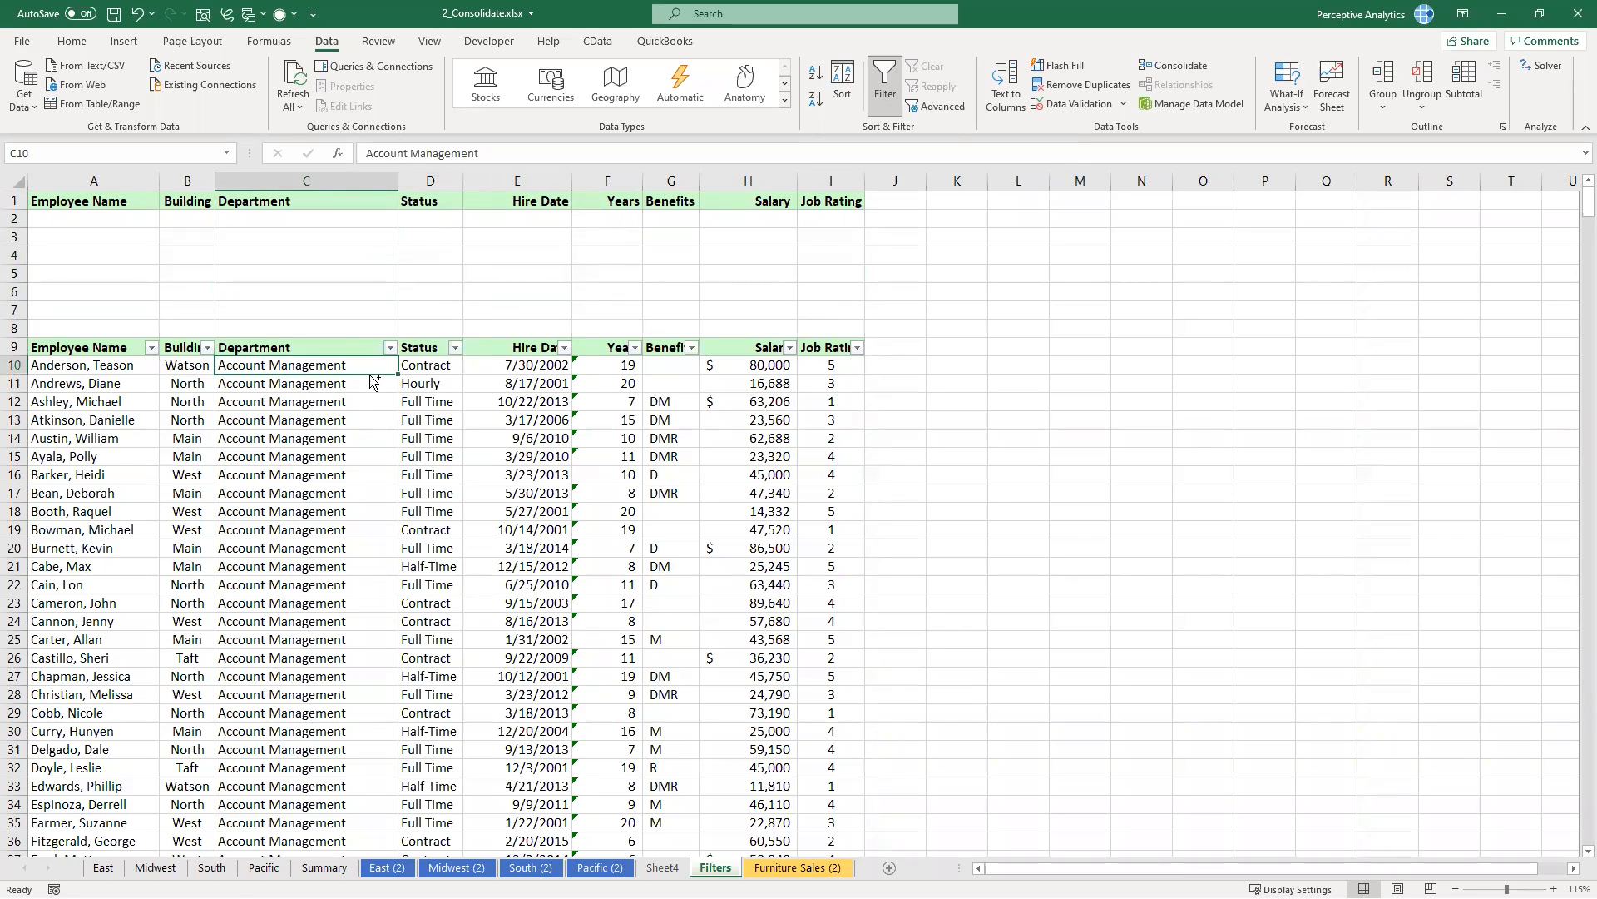
{"action": "key", "text": "ctrl+c"}
{"action": "left_click", "coordinate": [379, 221]}
{"action": "key", "text": "Return"}
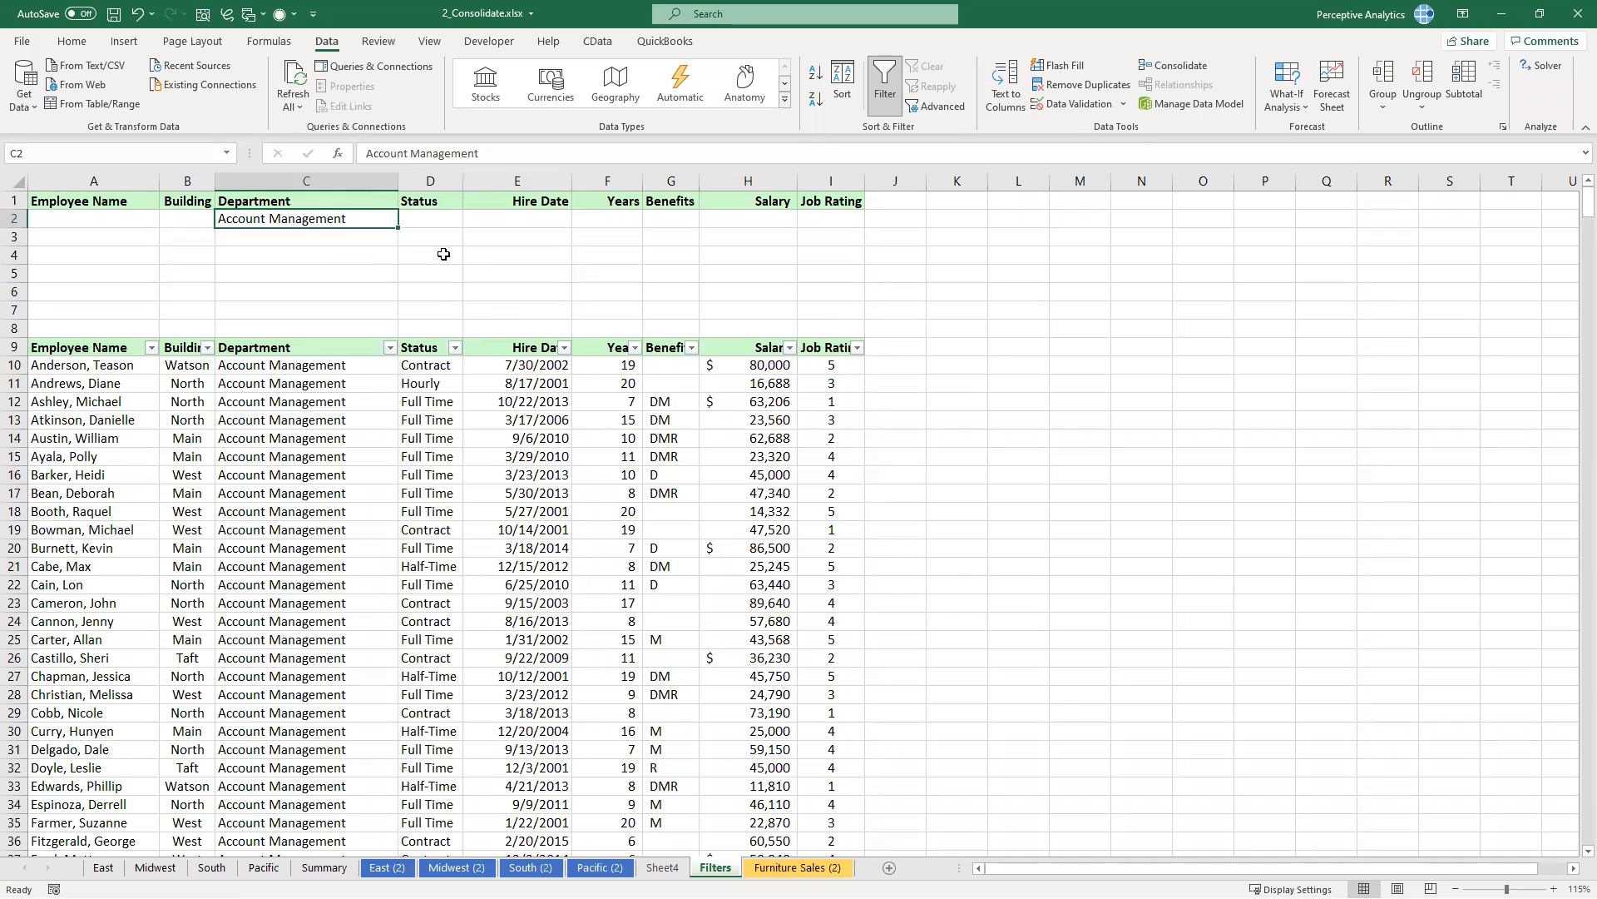
Step: Copy Full Time from the employee table into D2 as the Status criterion
{"action": "left_click", "coordinate": [443, 254]}
{"action": "left_click", "coordinate": [437, 220]}
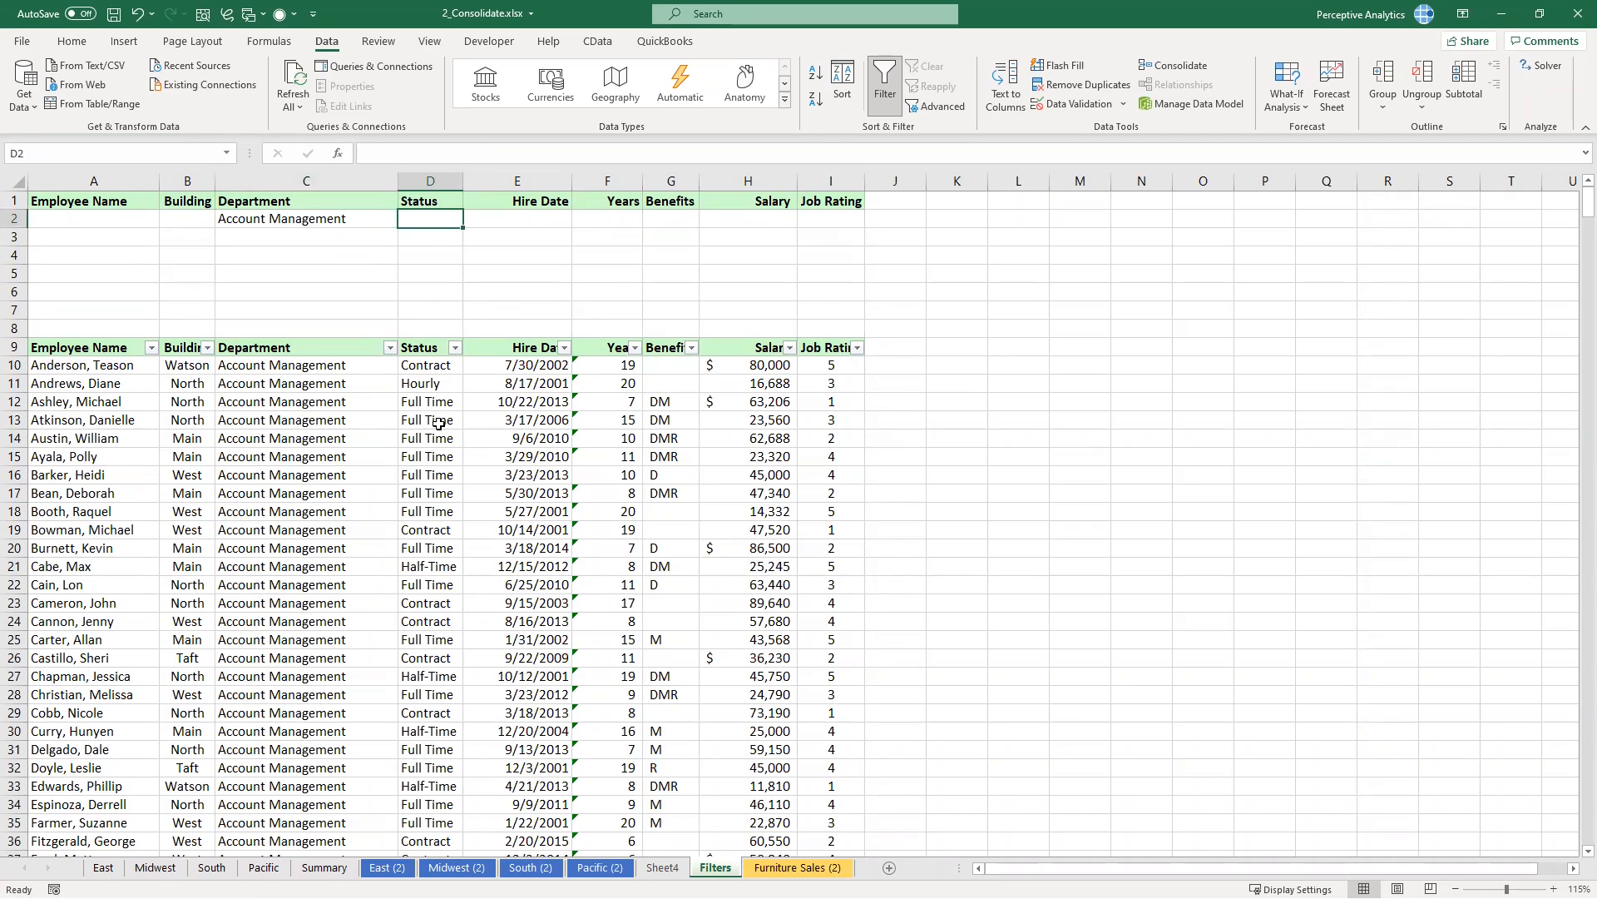
{"action": "left_click", "coordinate": [441, 366]}
{"action": "left_click", "coordinate": [447, 403]}
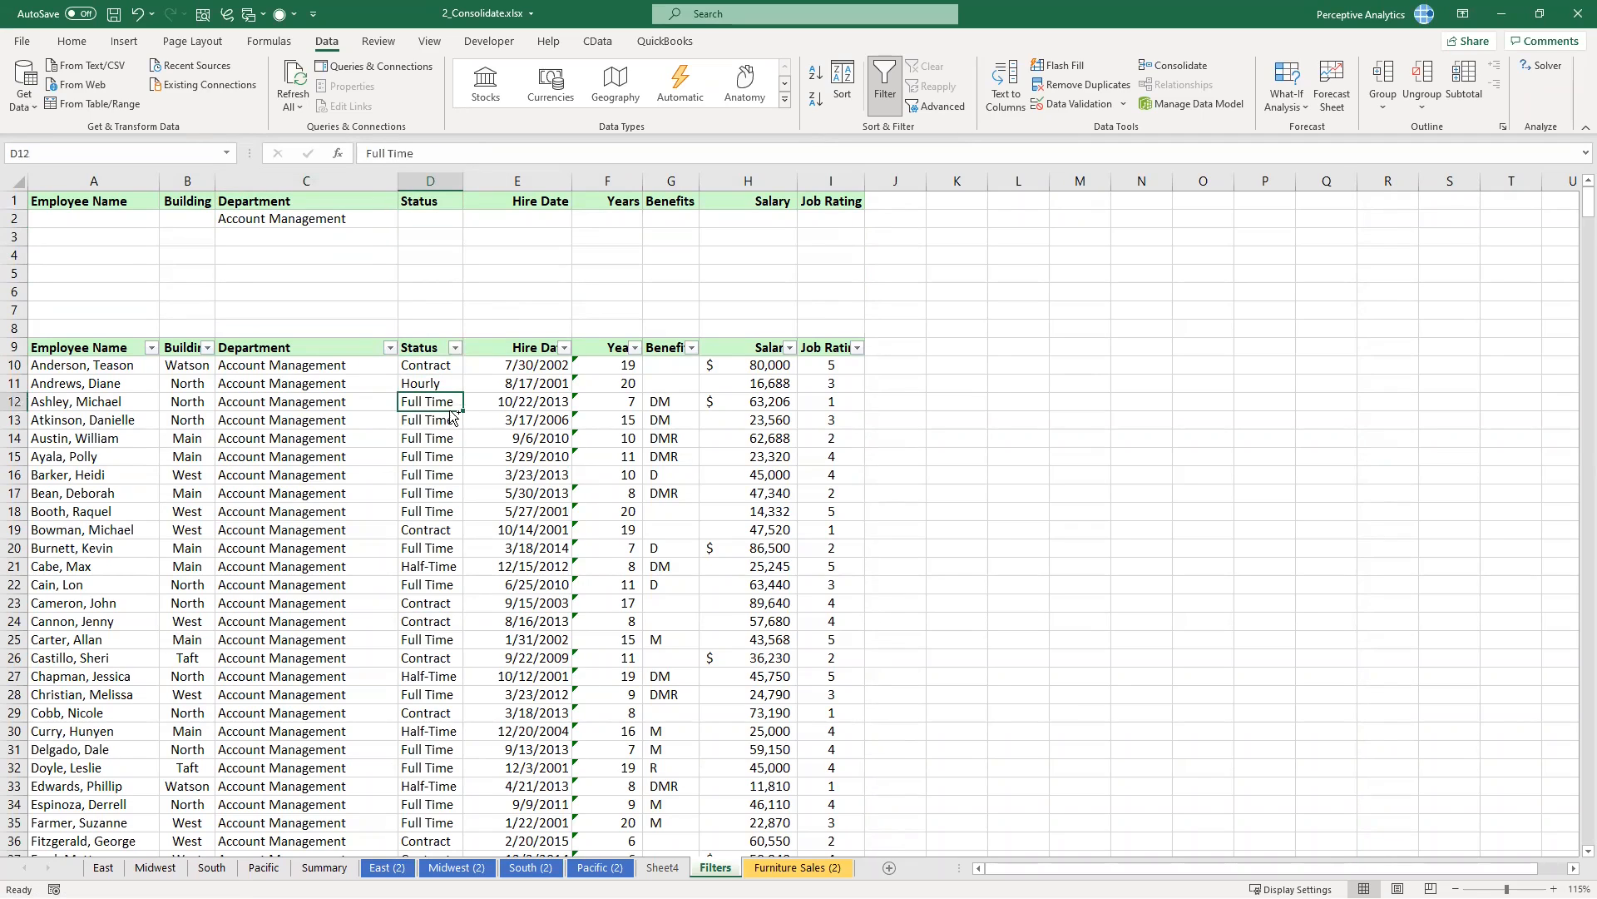
{"action": "key", "text": "ctrl+c"}
{"action": "left_click", "coordinate": [449, 222]}
{"action": "key", "text": "Return"}
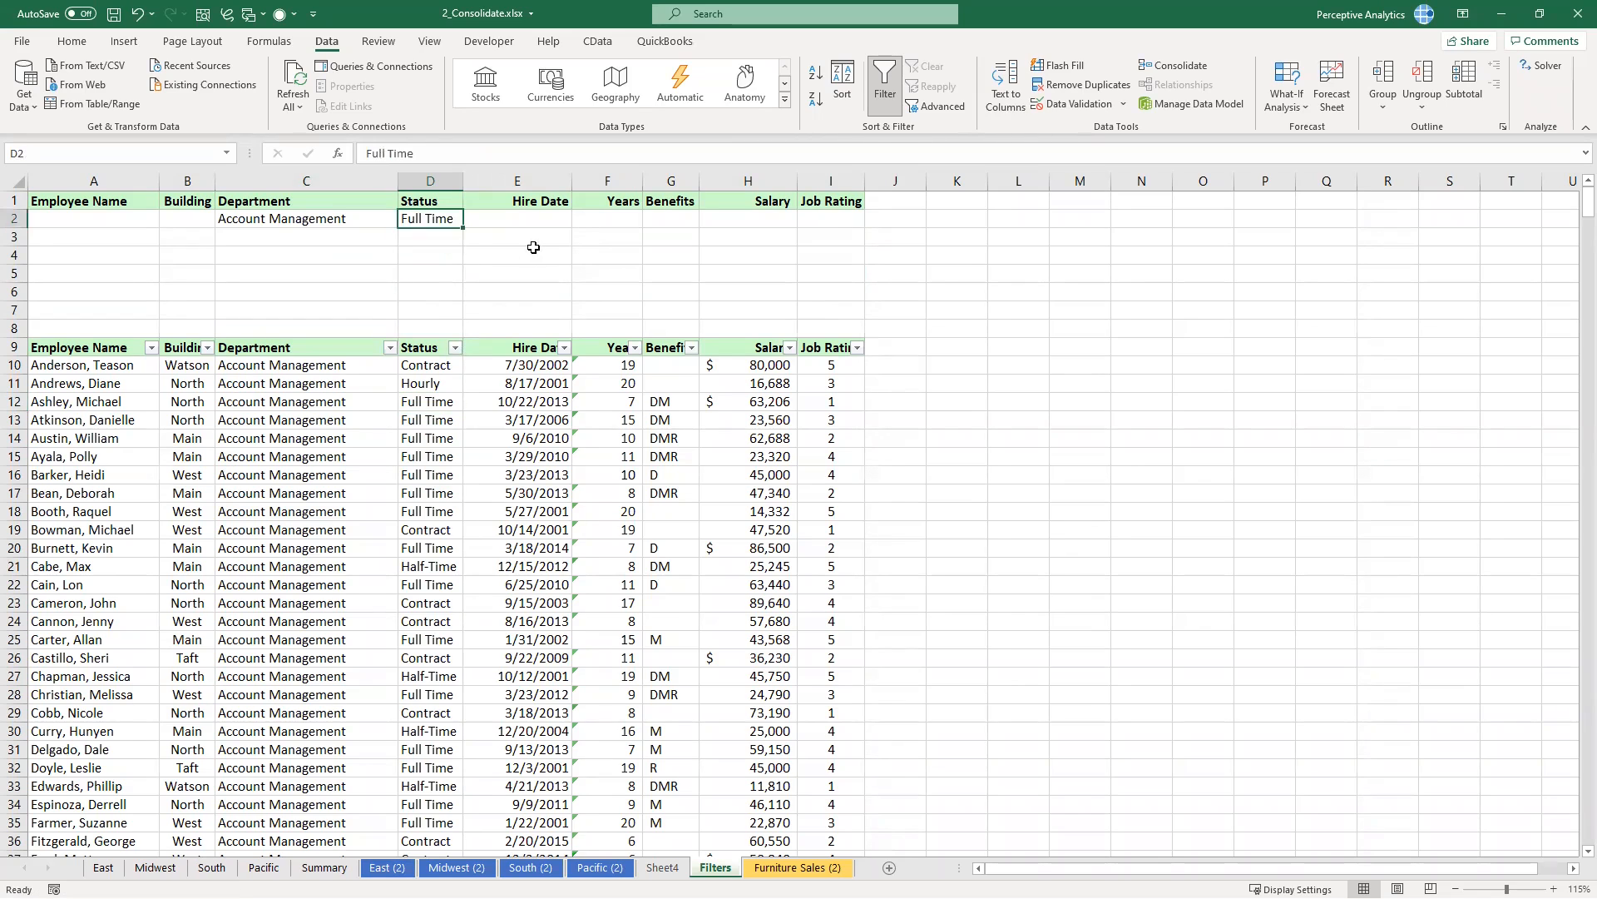
{"action": "left_click", "coordinate": [530, 250]}
{"action": "left_click_drag", "start_coordinate": [809, 255], "coordinate": [787, 241]}
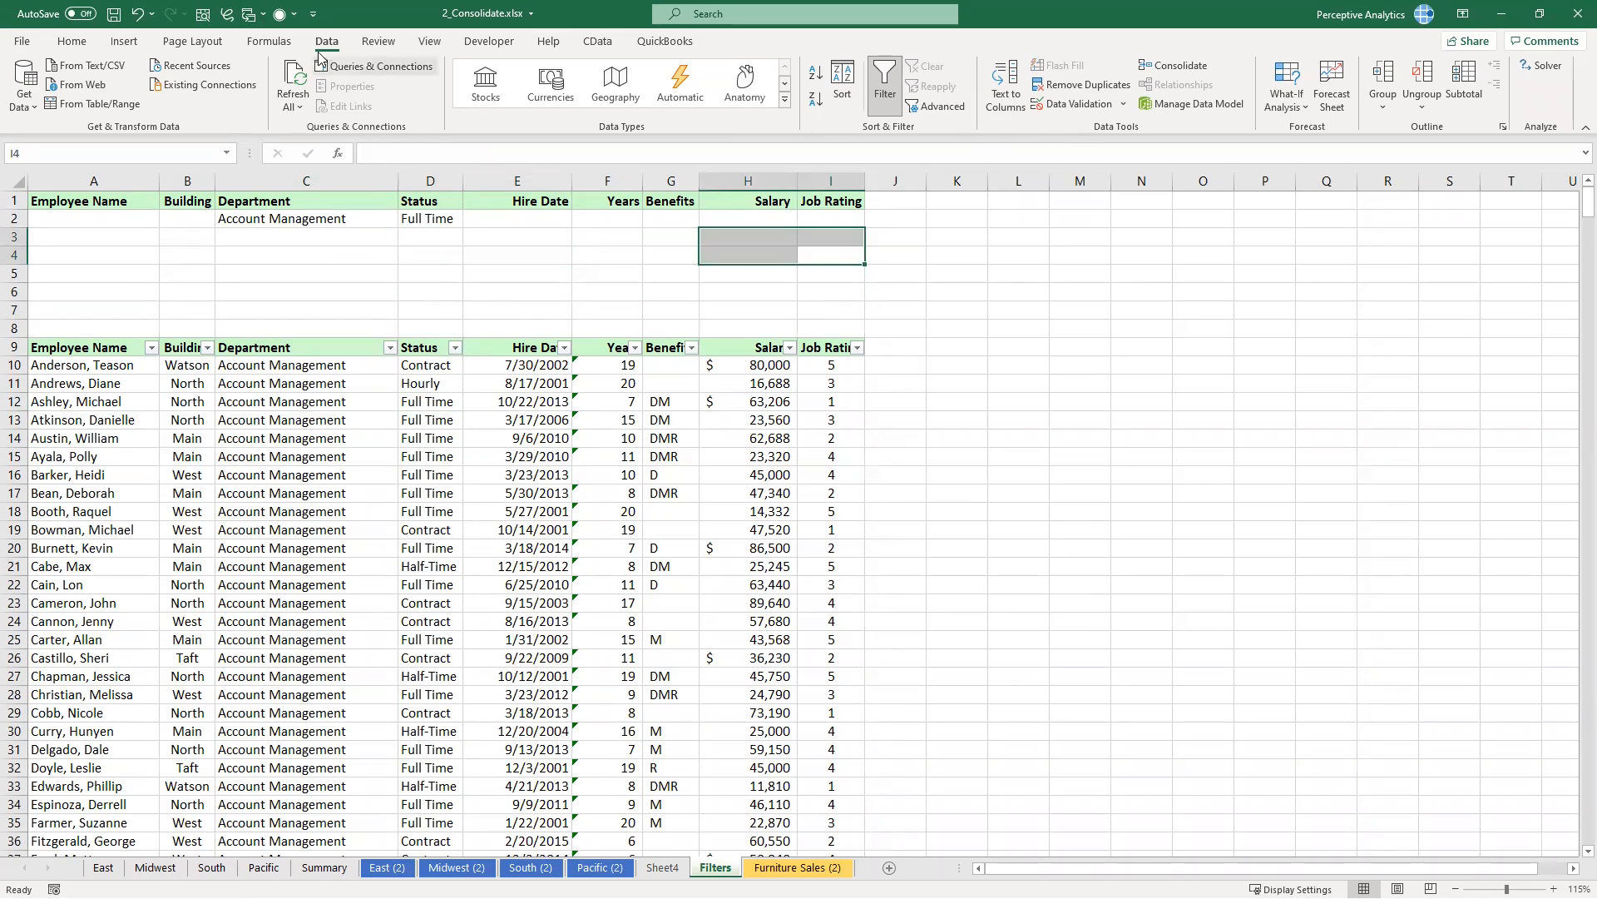
{"action": "left_click", "coordinate": [395, 250]}
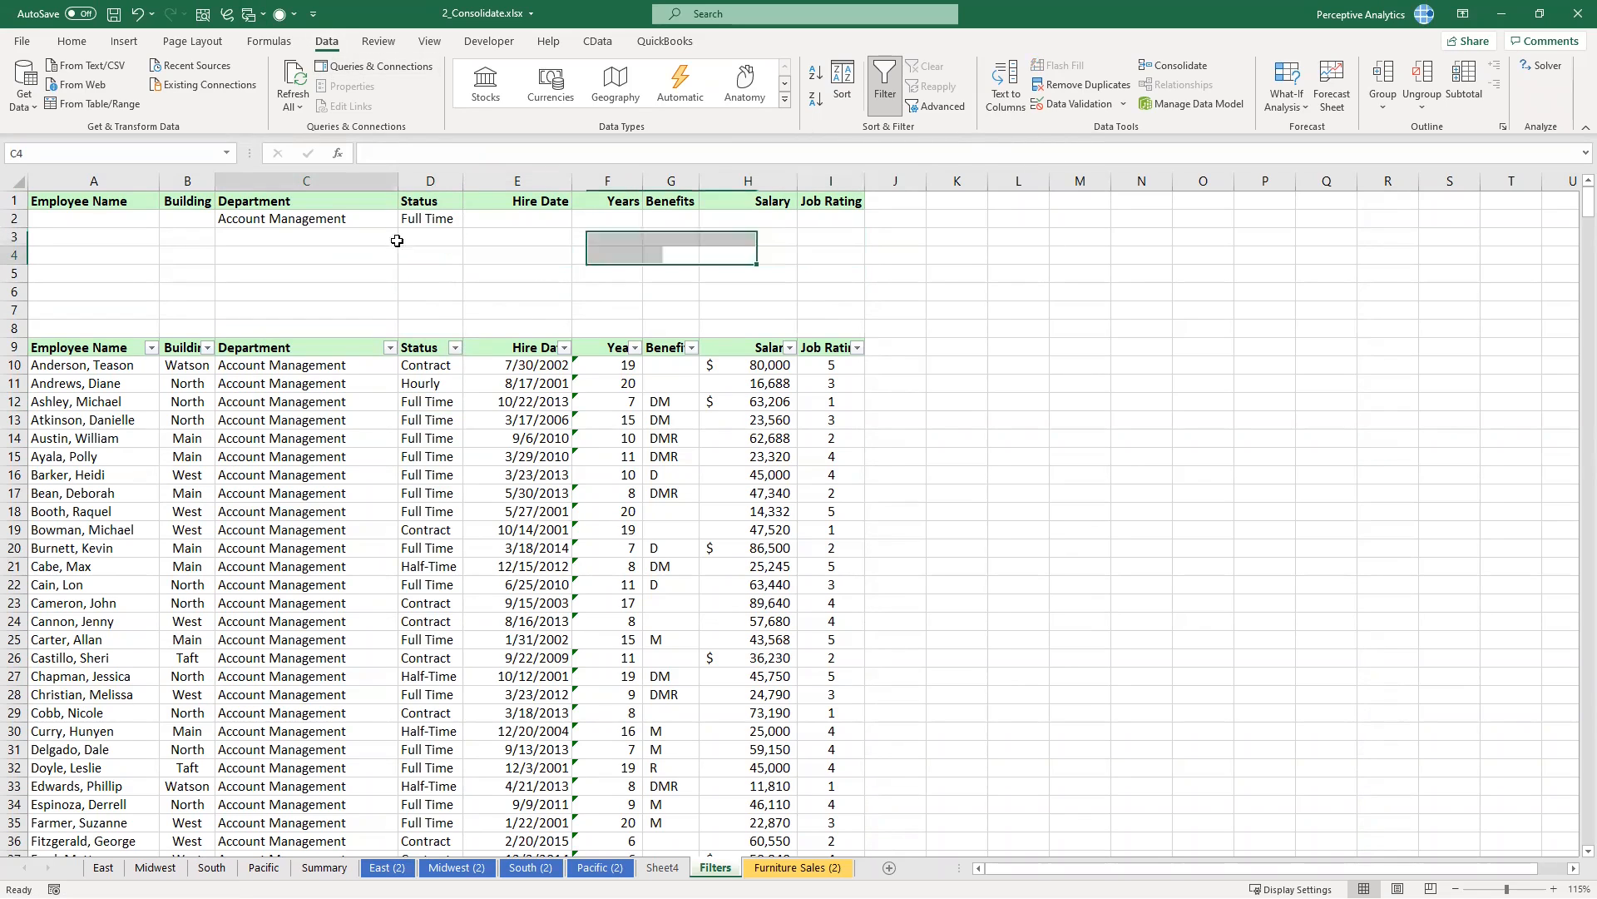
Step: Apply an in-place Advanced Filter to the employee list A9:I750 using C1:D2 as the criteria range
{"action": "left_click", "coordinate": [941, 107]}
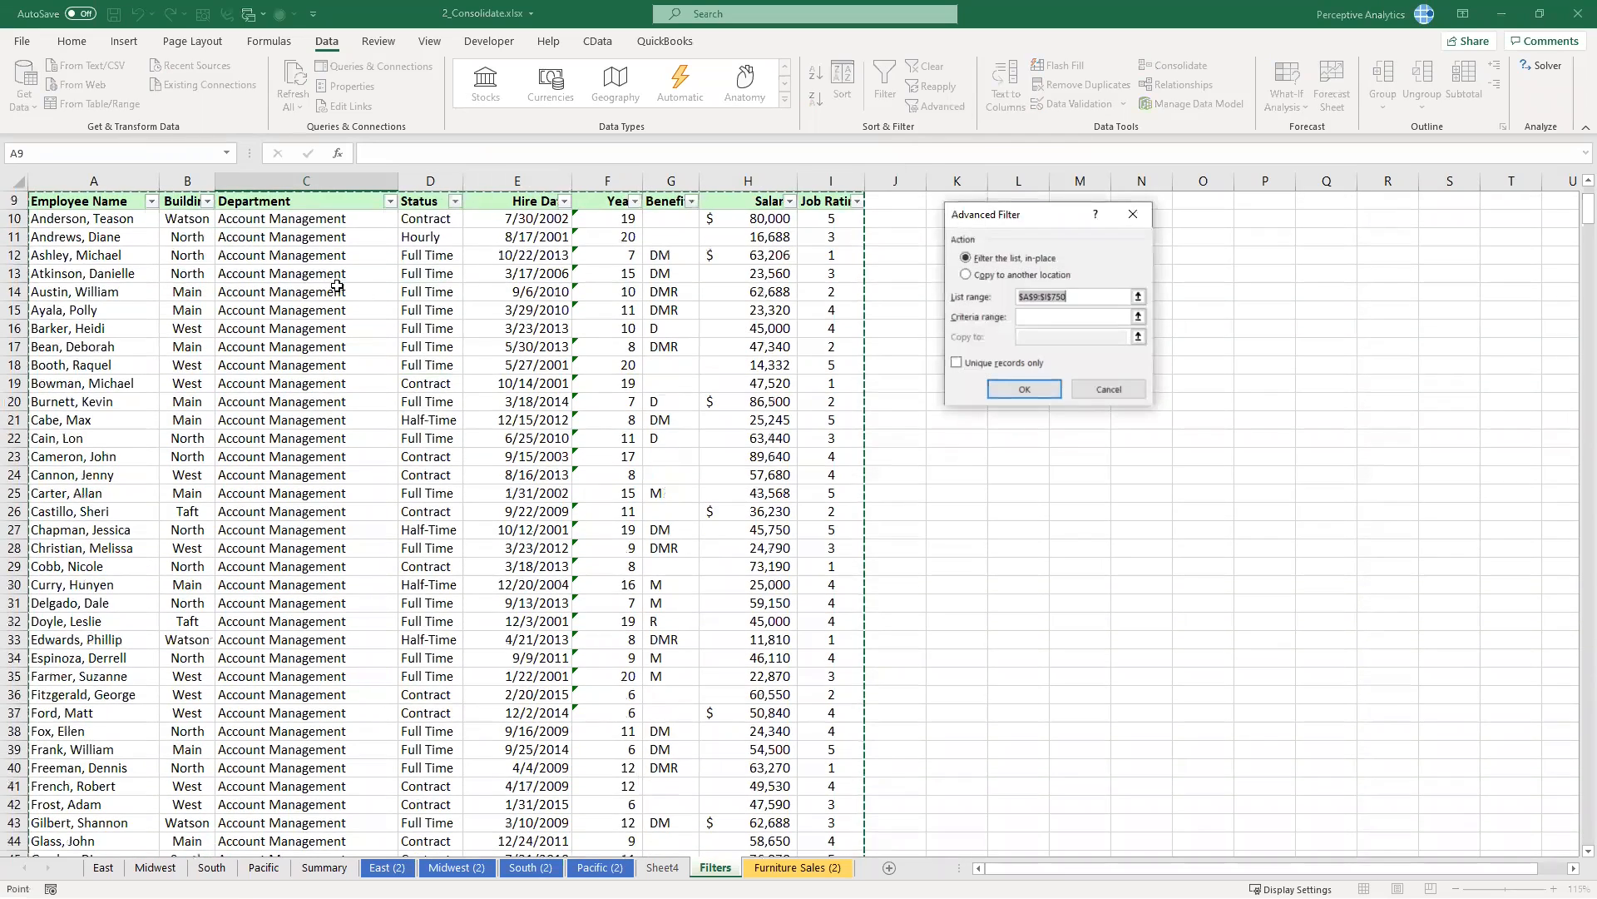
{"action": "scroll", "coordinate": [657, 491], "scroll_direction": "up", "scroll_amount": 1}
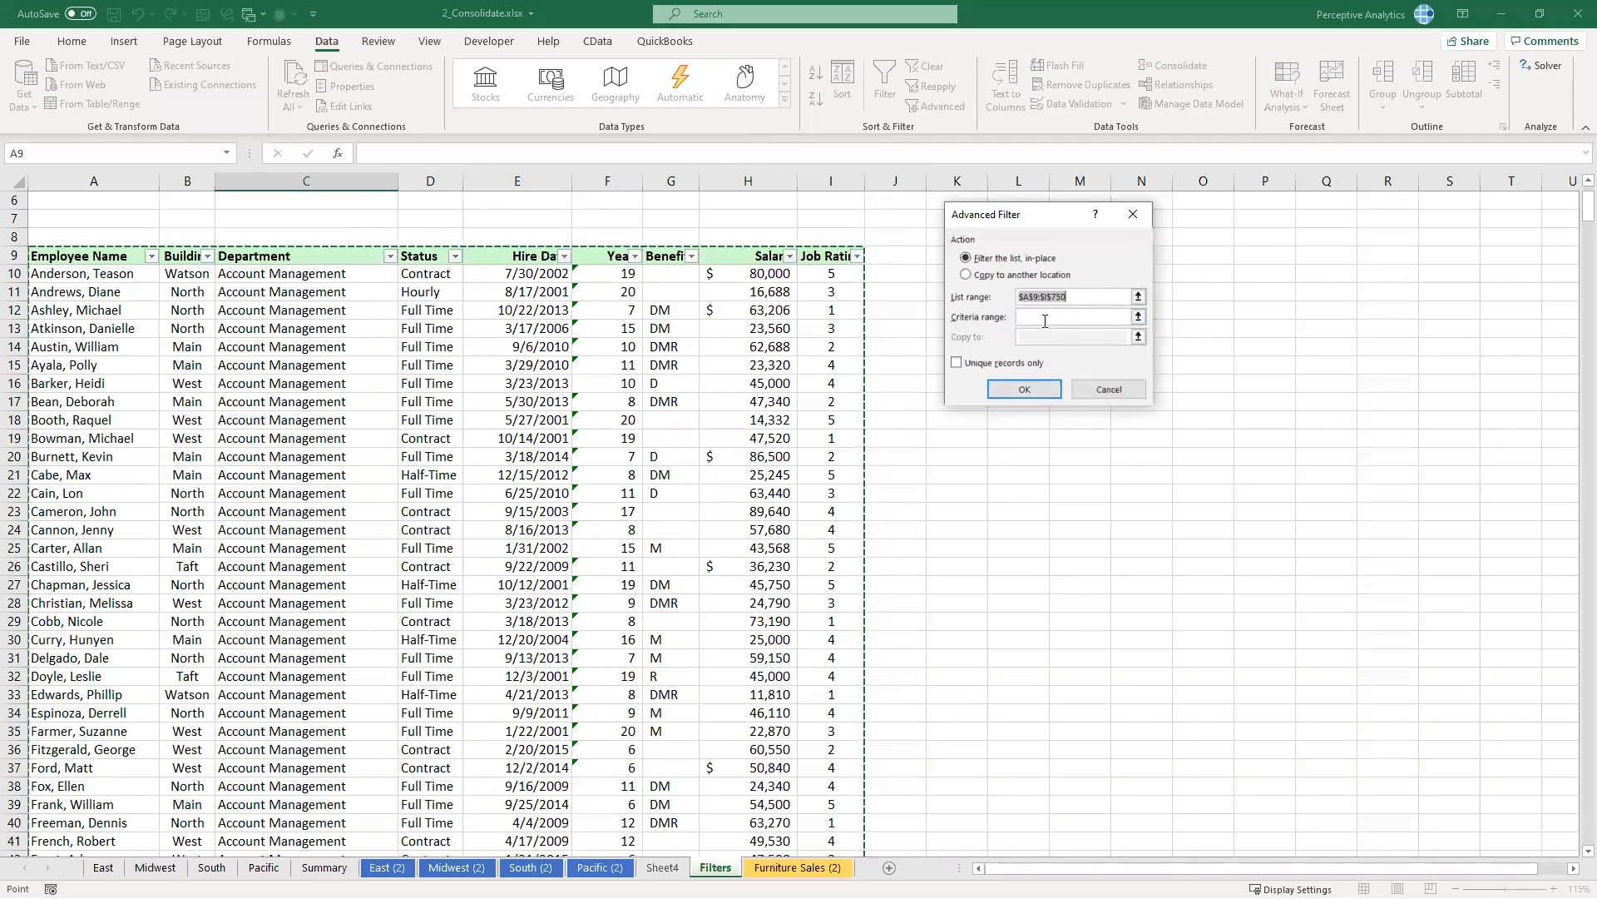
{"action": "left_click", "coordinate": [1045, 320]}
{"action": "scroll", "coordinate": [720, 272], "scroll_direction": "up", "scroll_amount": 2}
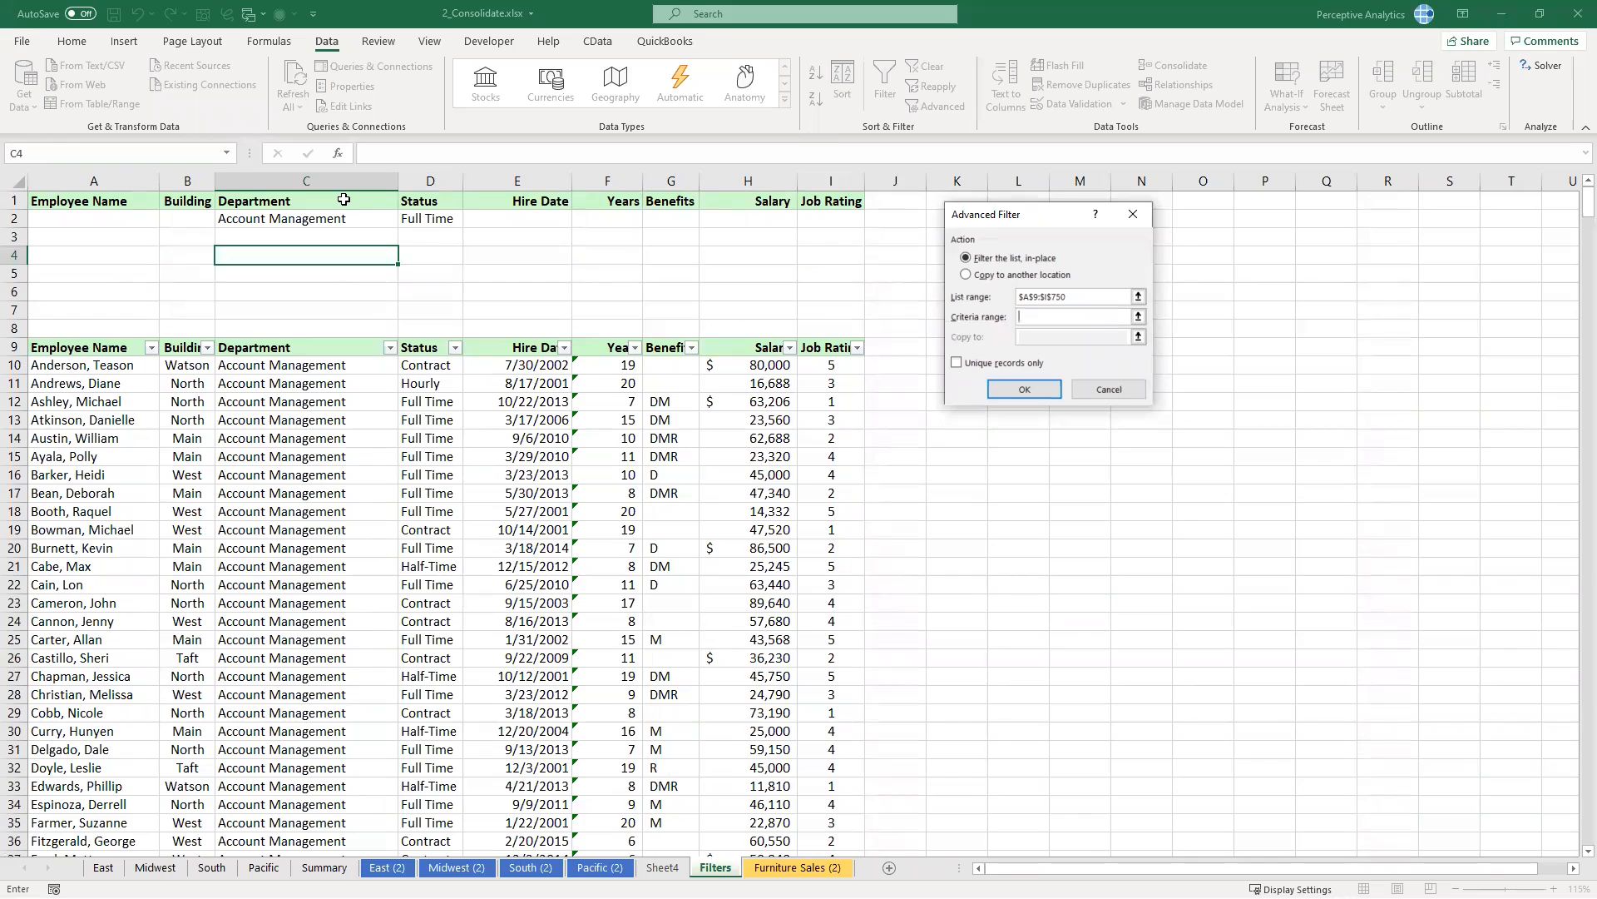
{"action": "left_click_drag", "start_coordinate": [342, 201], "coordinate": [411, 223]}
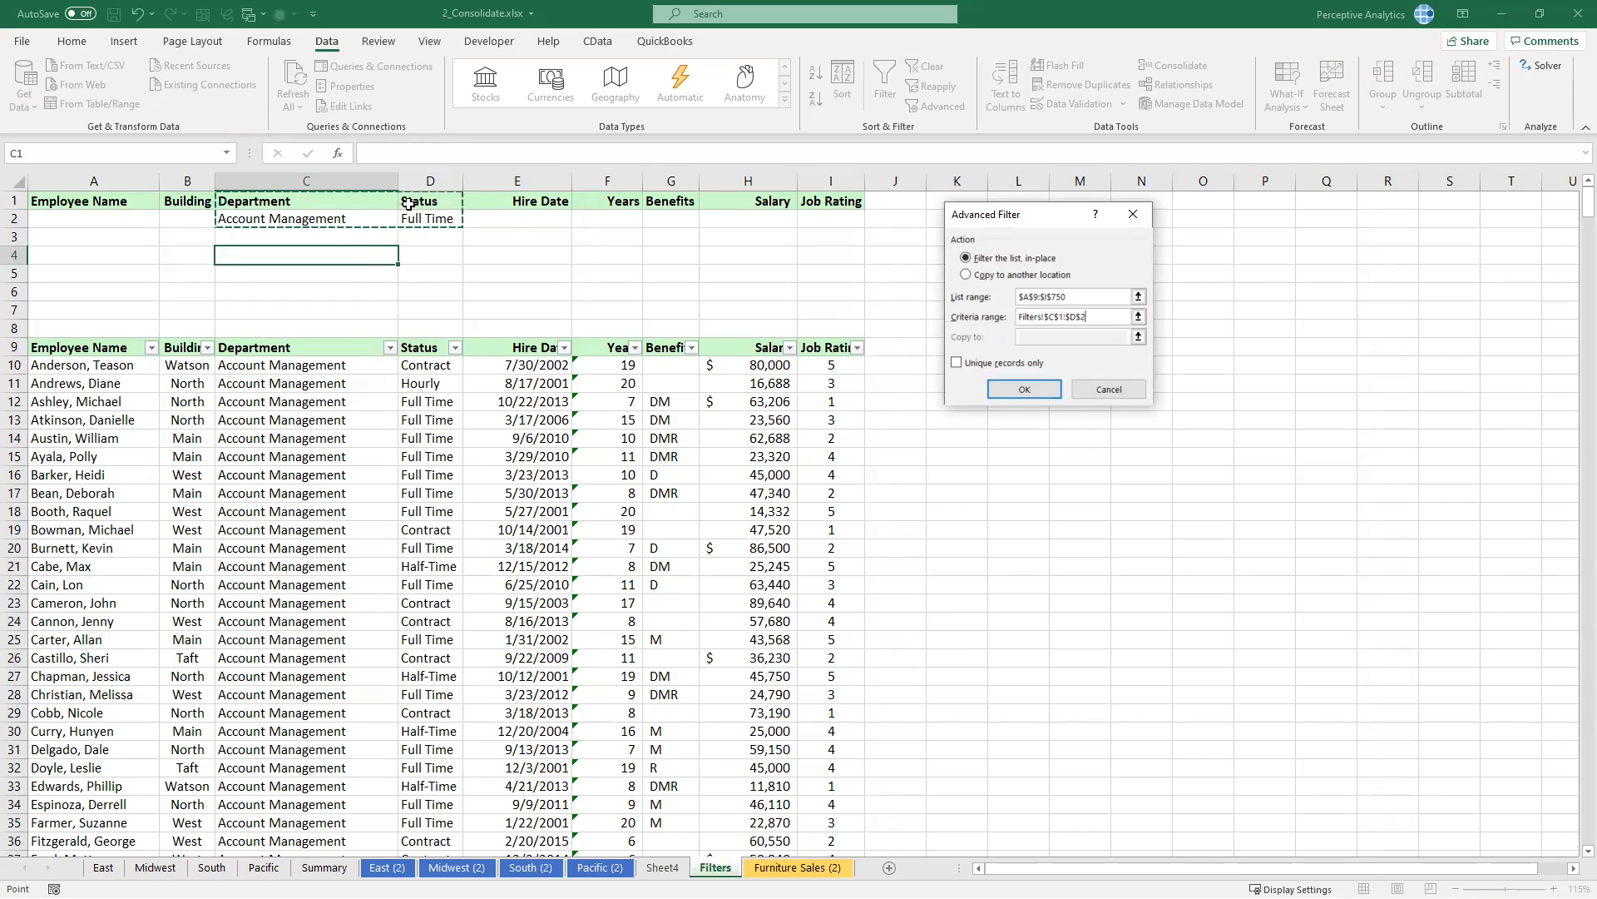
{"action": "left_click", "coordinate": [1035, 389]}
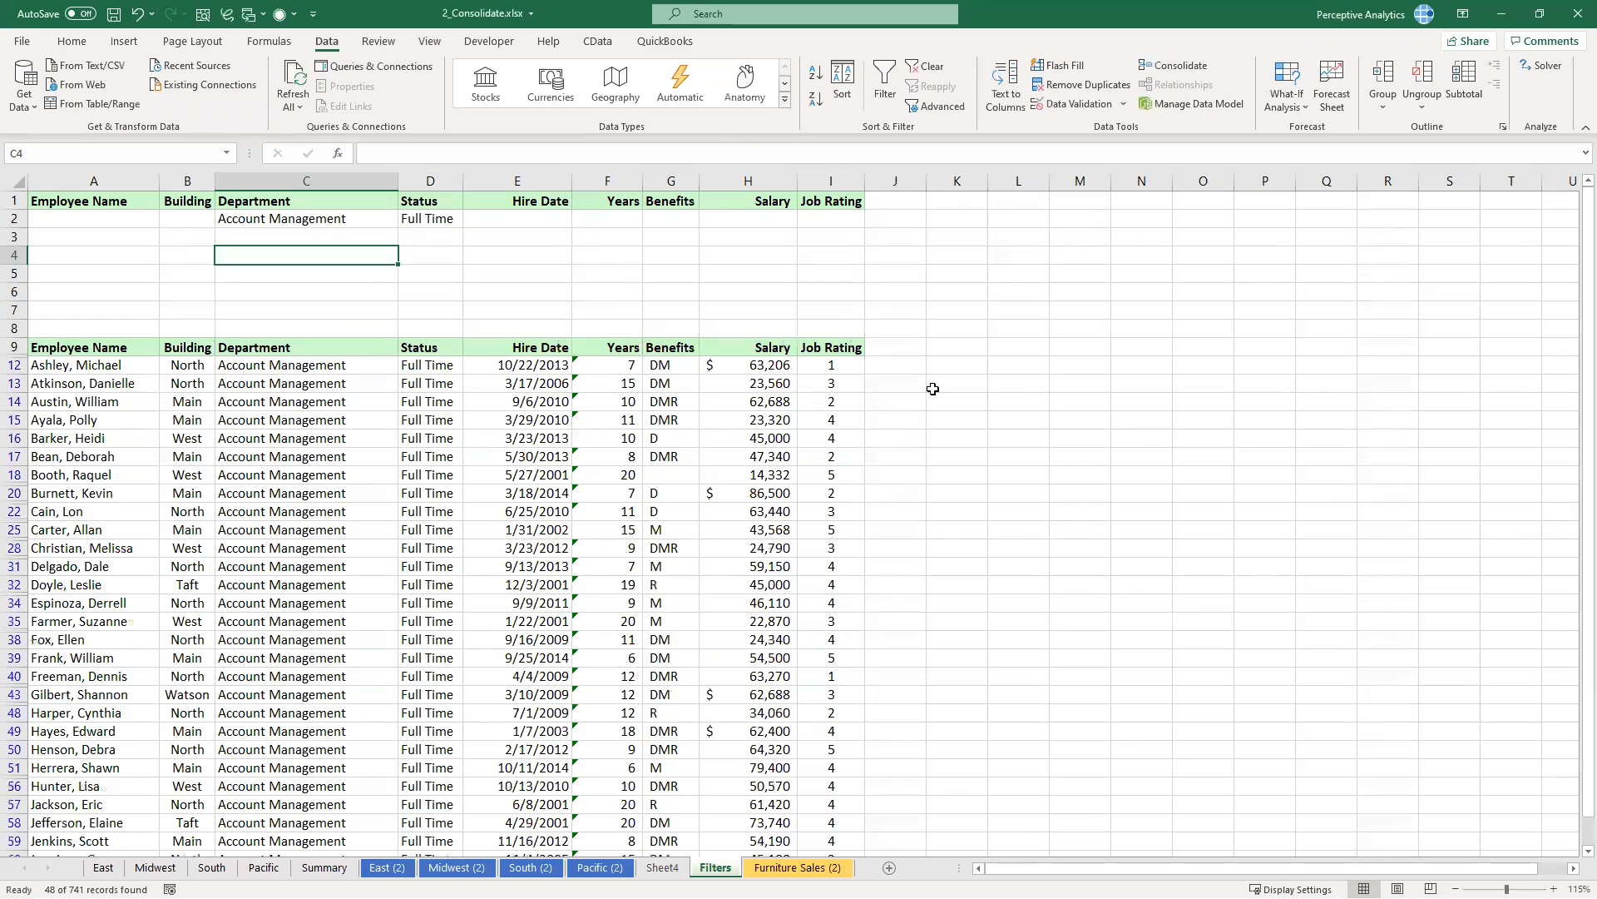
Step: Look through the filtered employee rows to check their Department and Status values against the criteria
{"action": "left_click", "coordinate": [341, 376]}
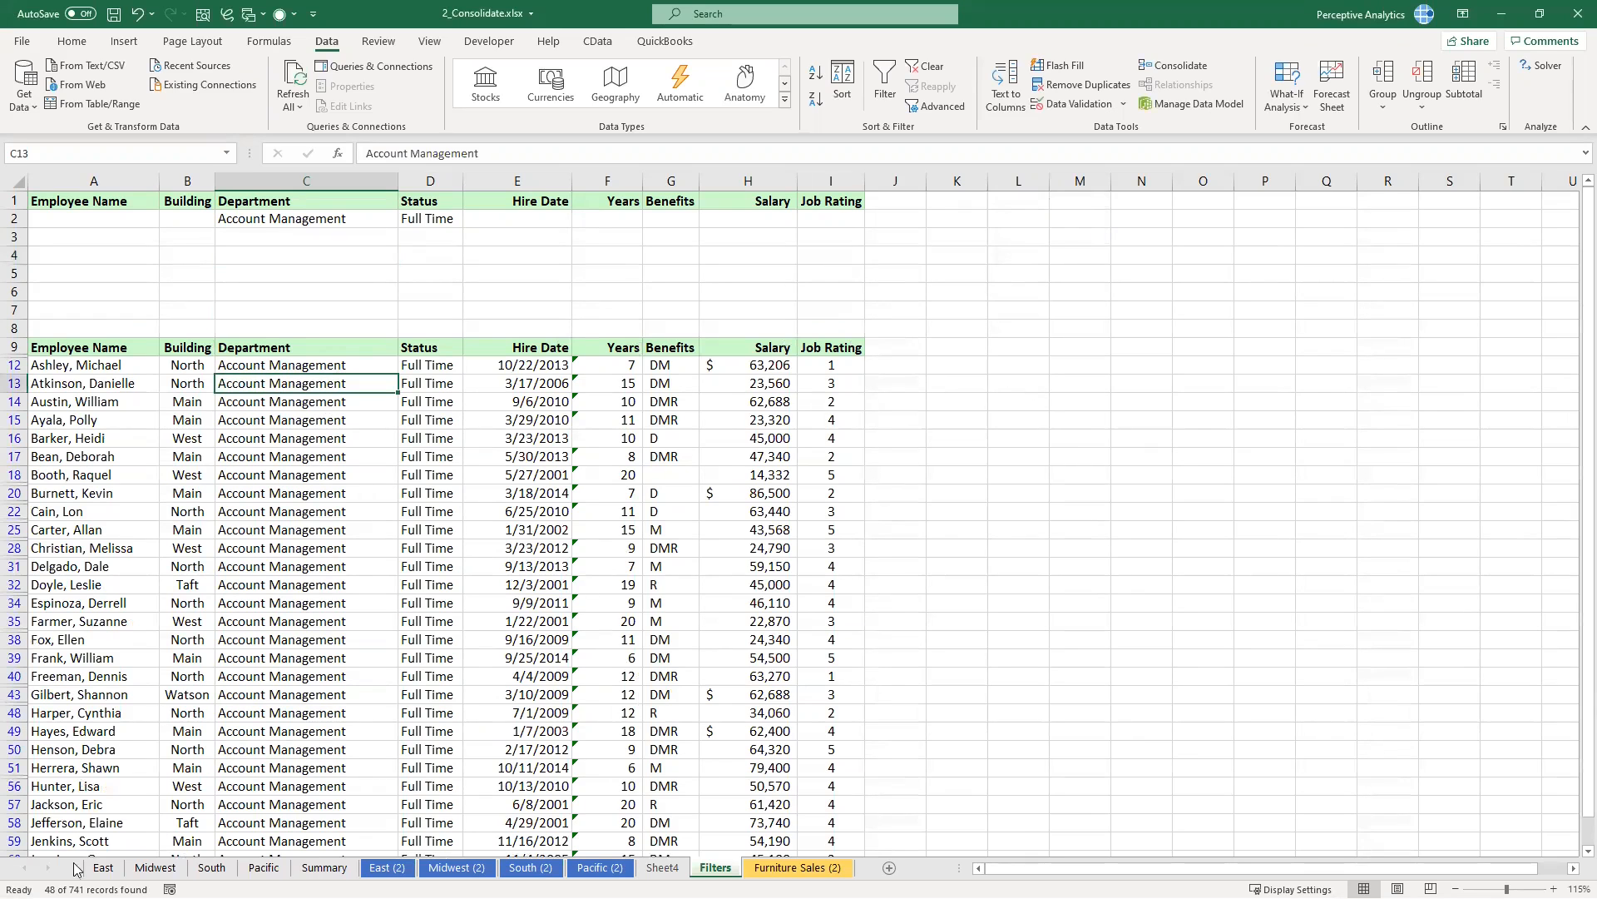
{"action": "scroll", "coordinate": [387, 419], "scroll_direction": "down", "scroll_amount": 3}
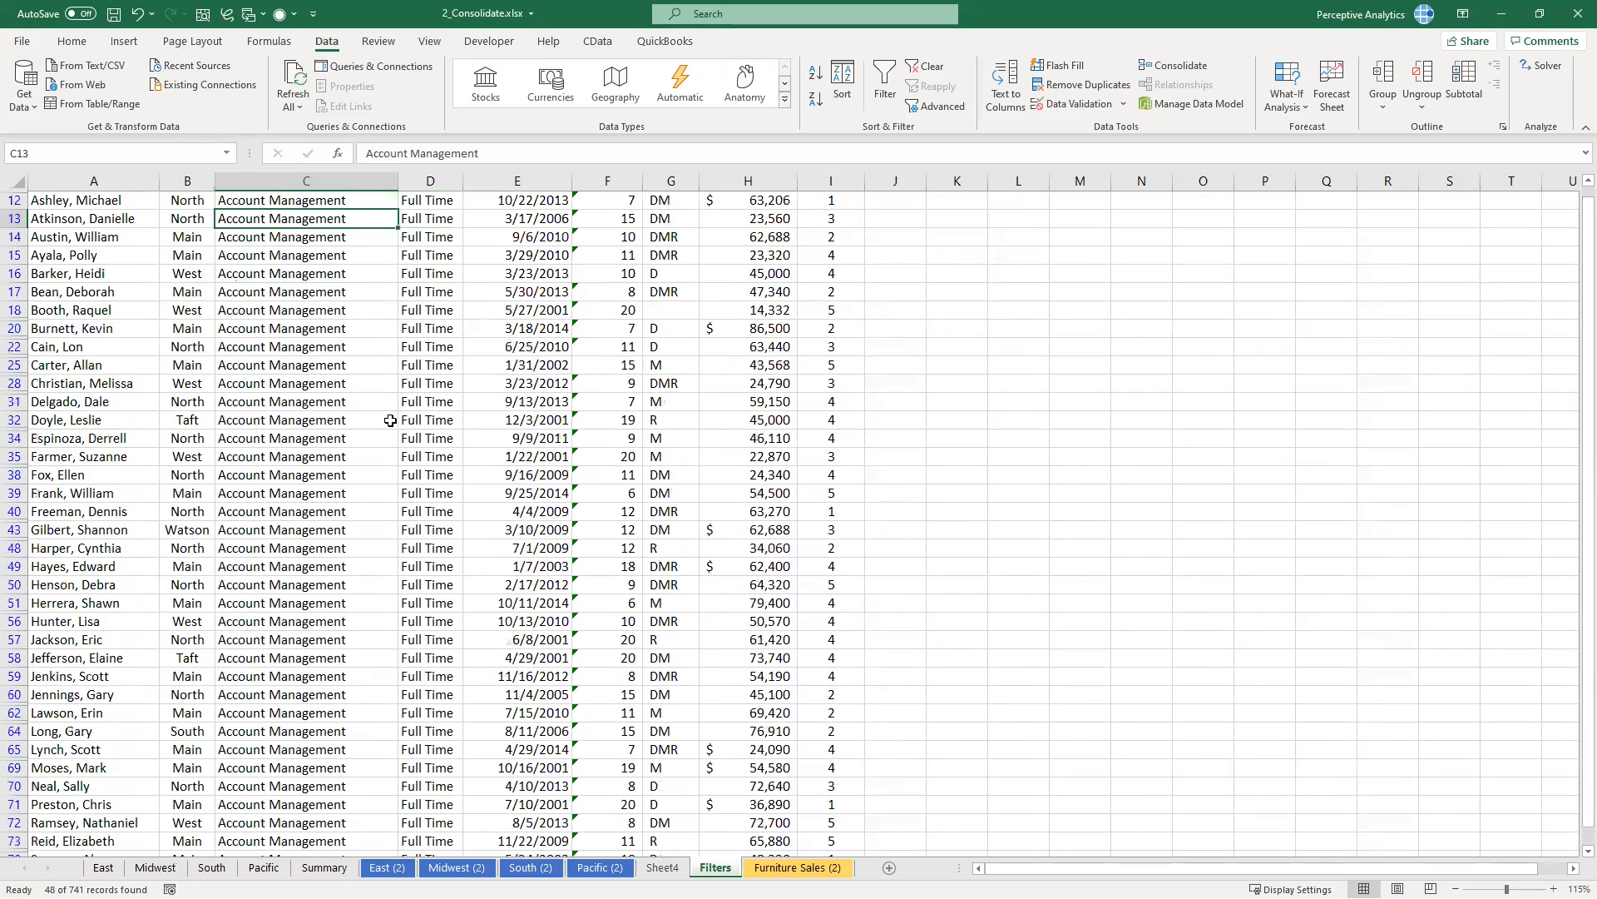
{"action": "scroll", "coordinate": [390, 420], "scroll_direction": "down", "scroll_amount": 1}
{"action": "scroll", "coordinate": [390, 420], "scroll_direction": "down", "scroll_amount": 3}
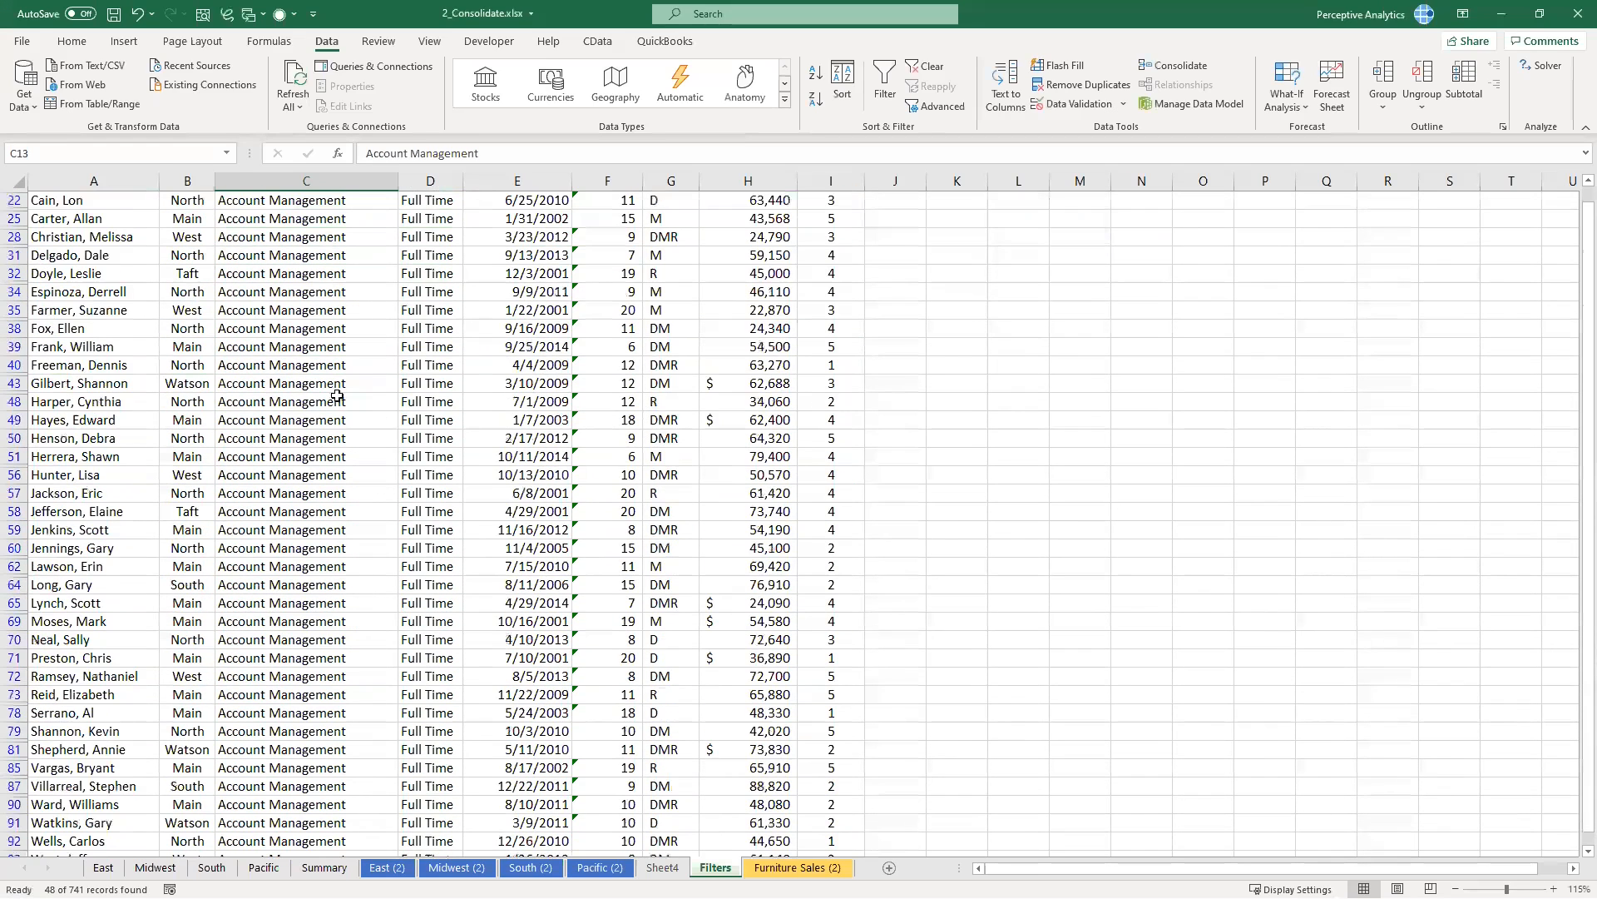
{"action": "scroll", "coordinate": [412, 367], "scroll_direction": "down", "scroll_amount": 3}
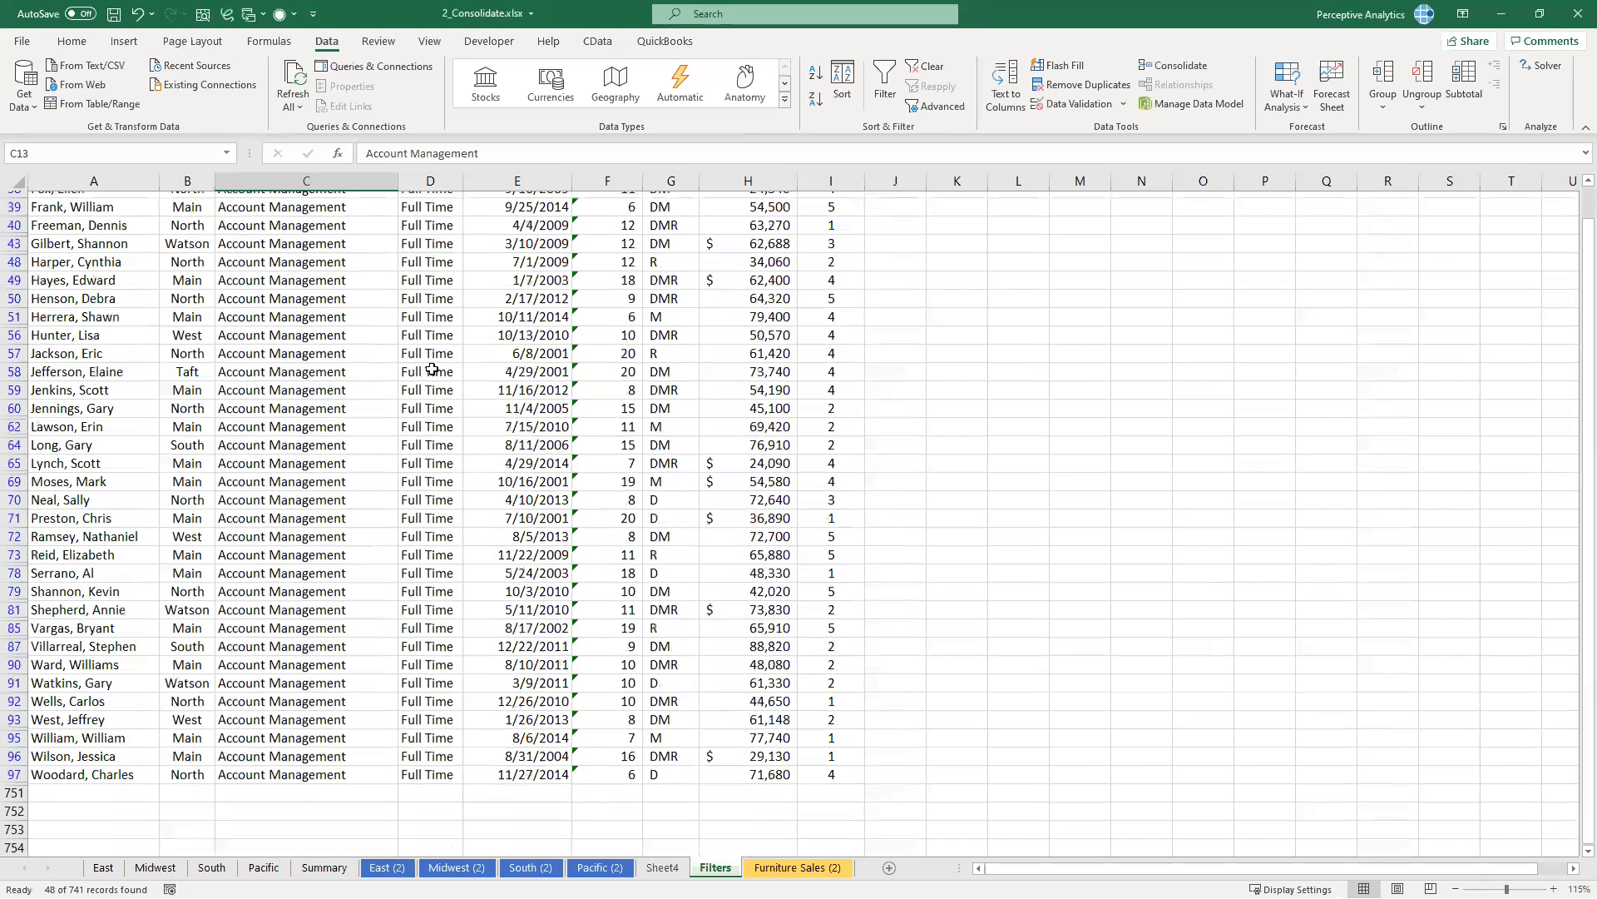
{"action": "scroll", "coordinate": [443, 406], "scroll_direction": "down", "scroll_amount": 3}
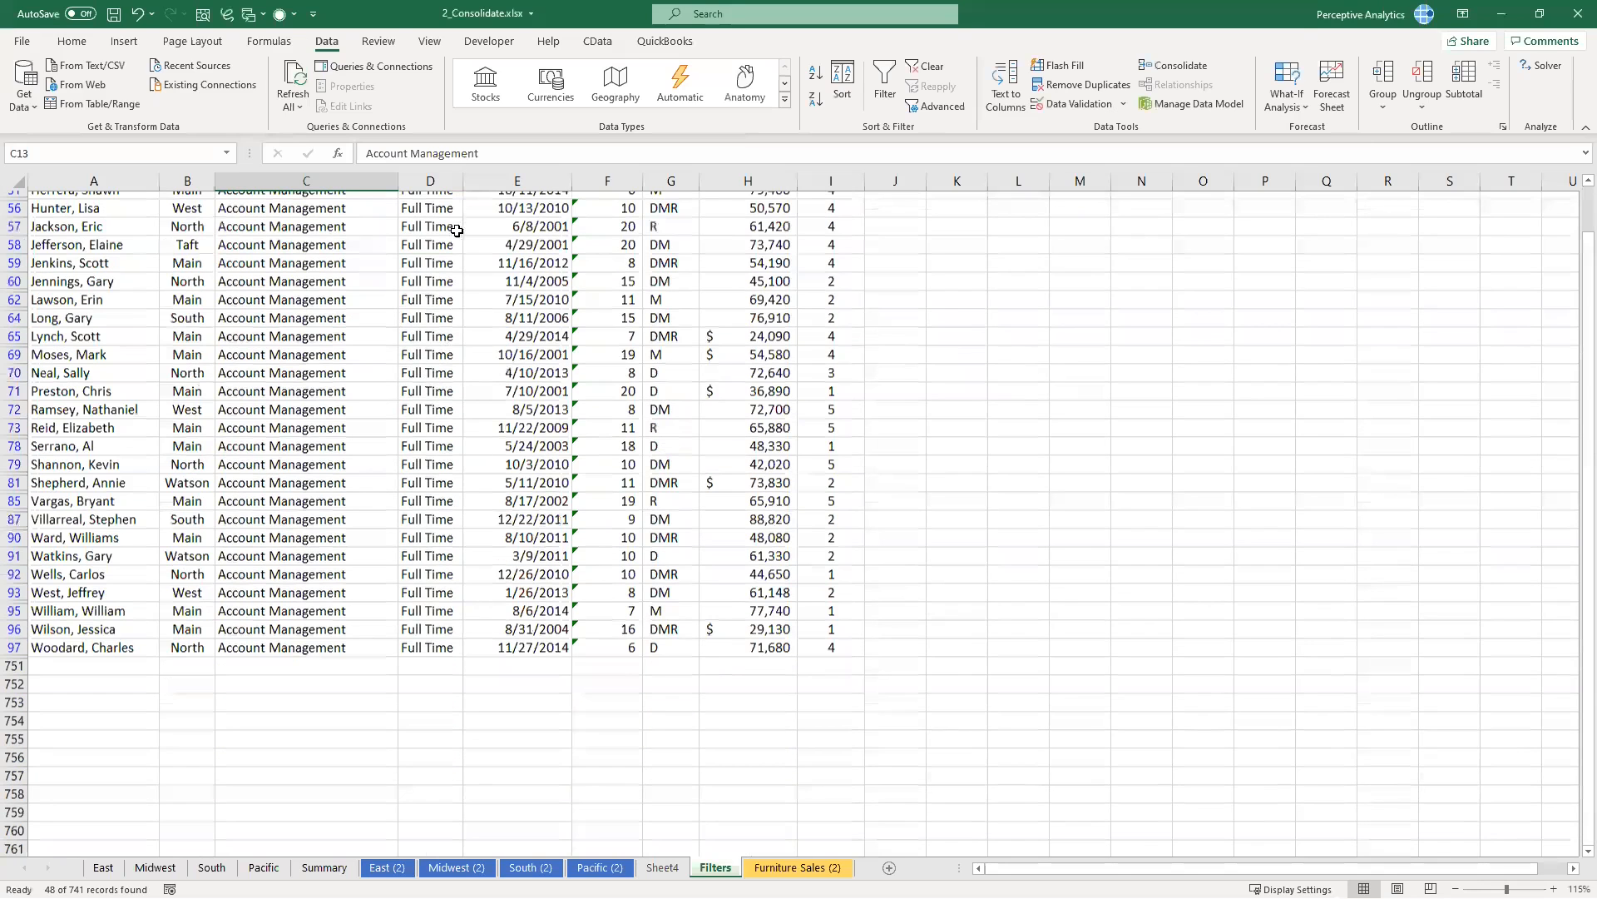
{"action": "scroll", "coordinate": [451, 220], "scroll_direction": "up", "scroll_amount": 10}
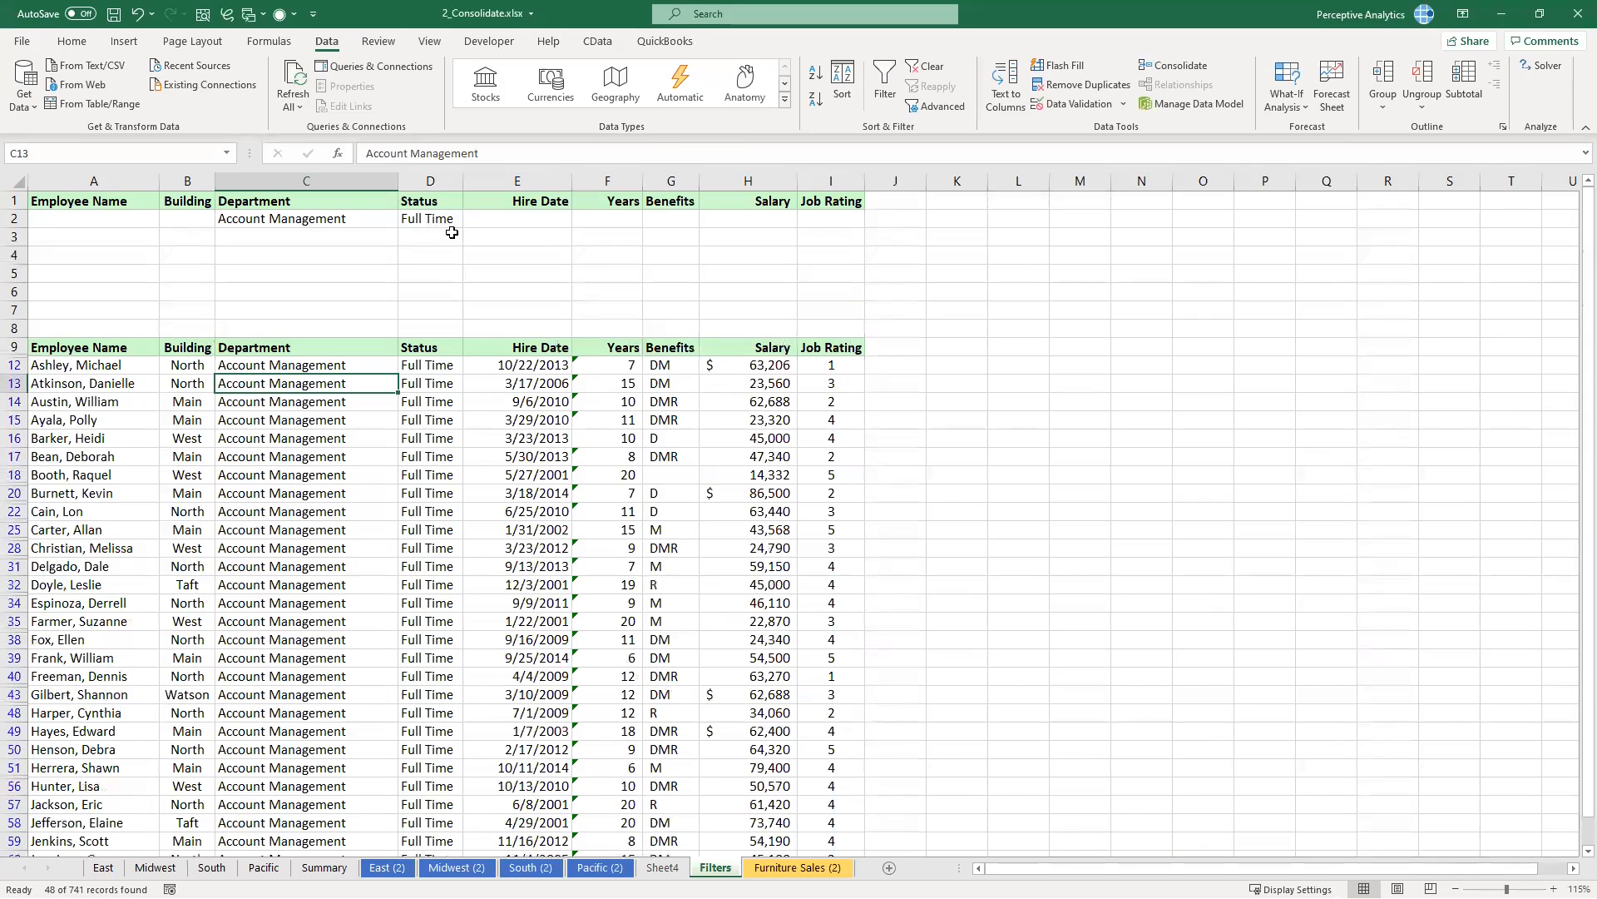
Step: Move the Full Time criterion from D2 down to D3 so it sits on a separate row from Account Management
{"action": "left_click", "coordinate": [446, 225]}
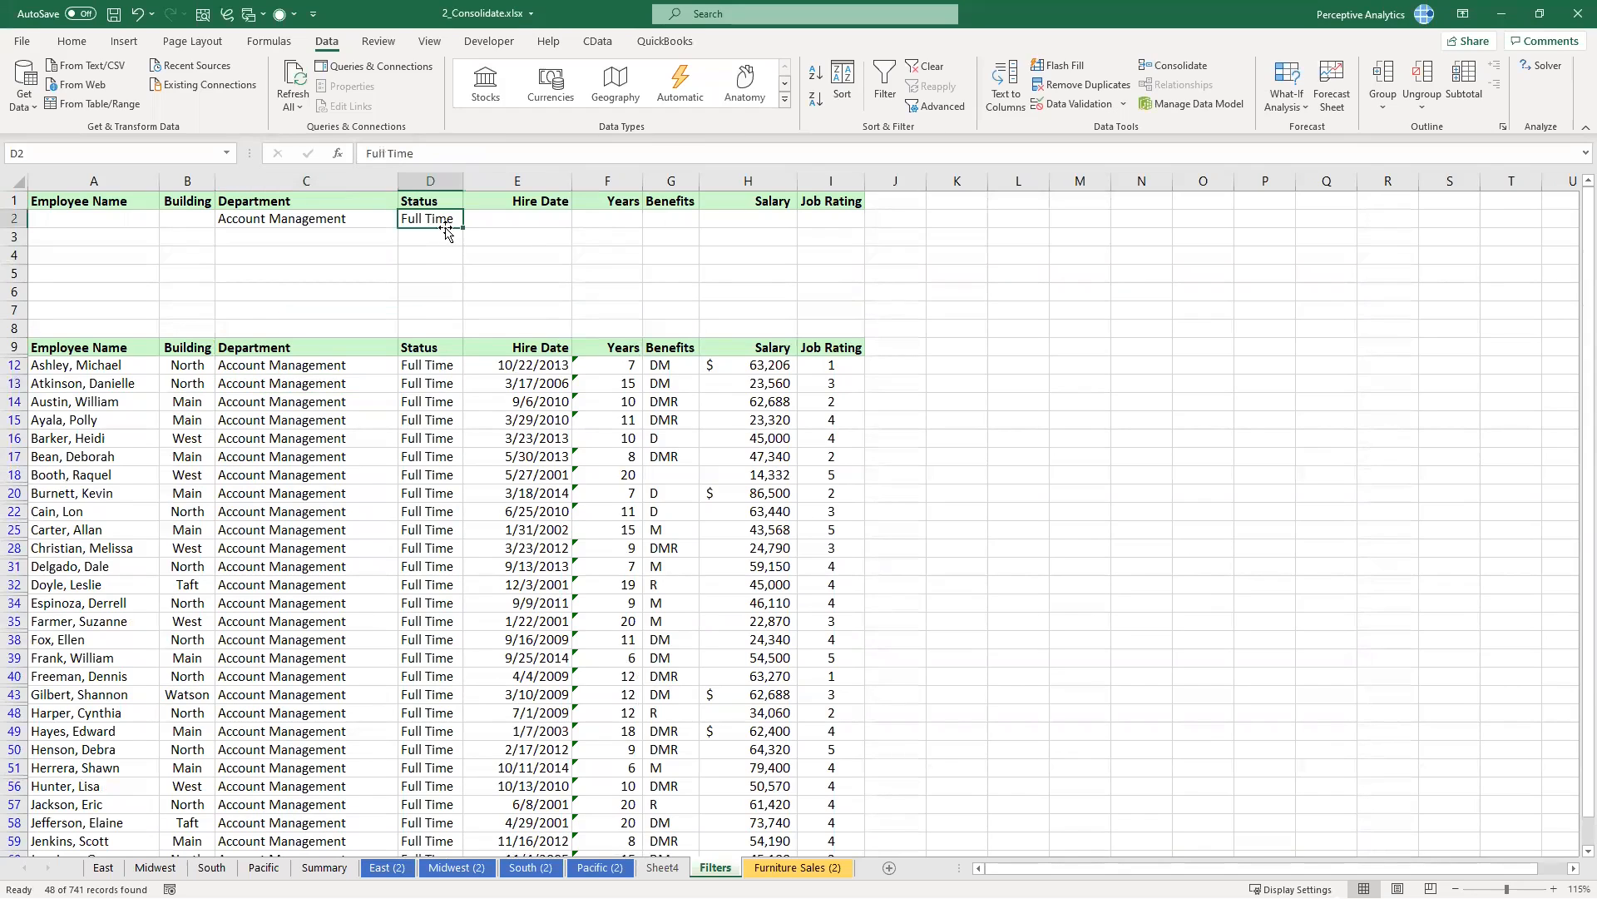
{"action": "left_click", "coordinate": [330, 212]}
{"action": "left_click", "coordinate": [431, 226]}
{"action": "left_click_drag", "start_coordinate": [439, 231], "coordinate": [483, 234]}
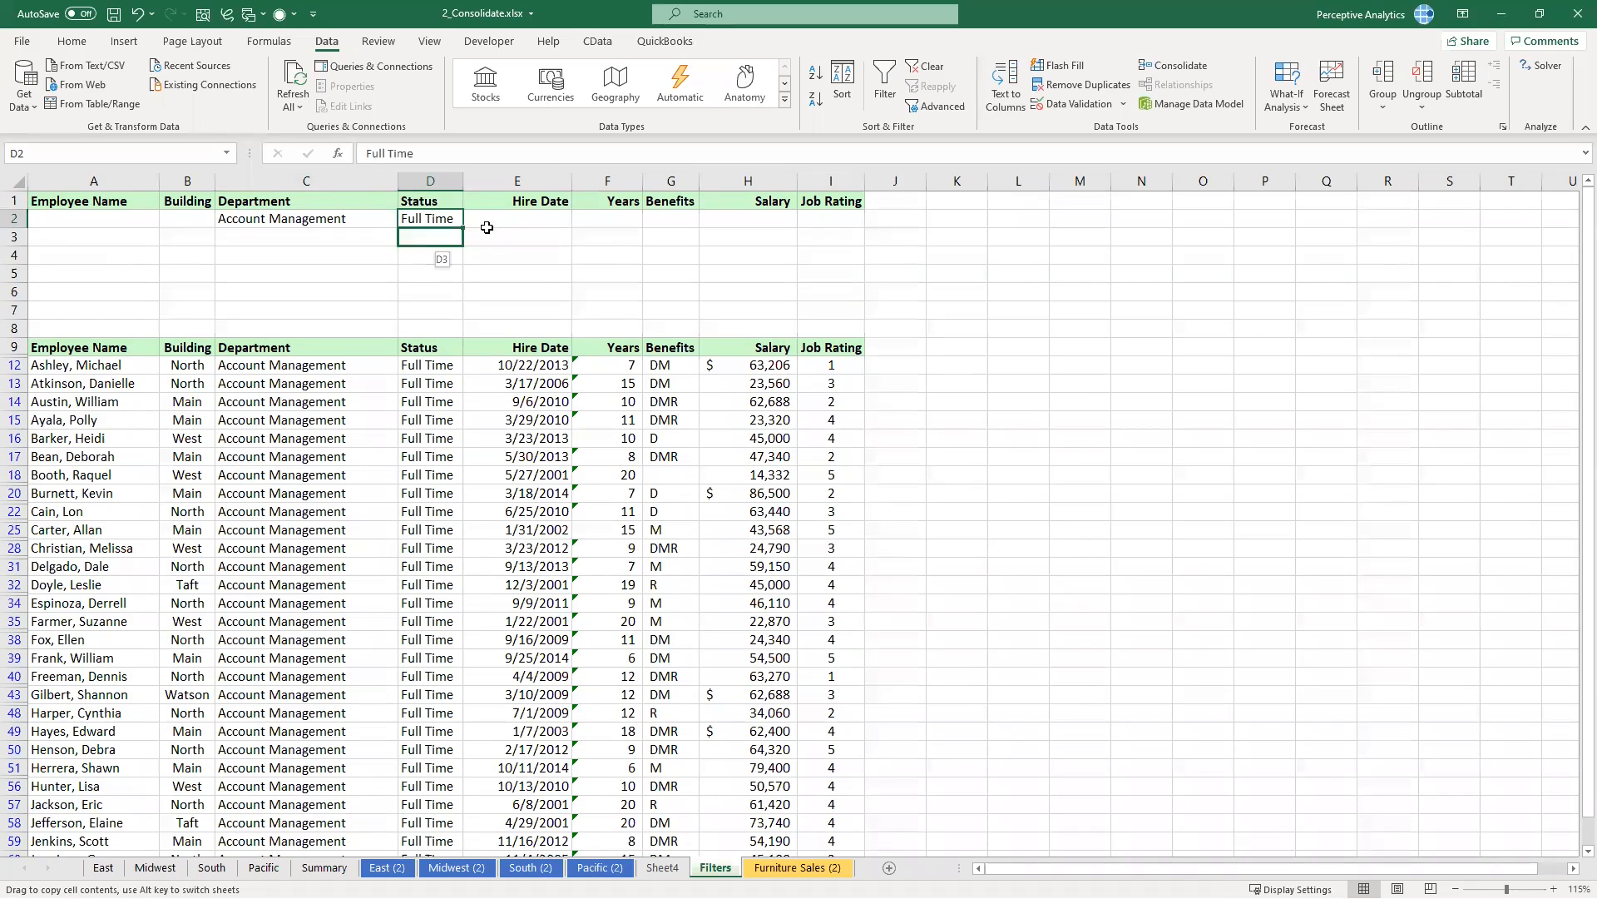
{"action": "key", "text": "Up"}
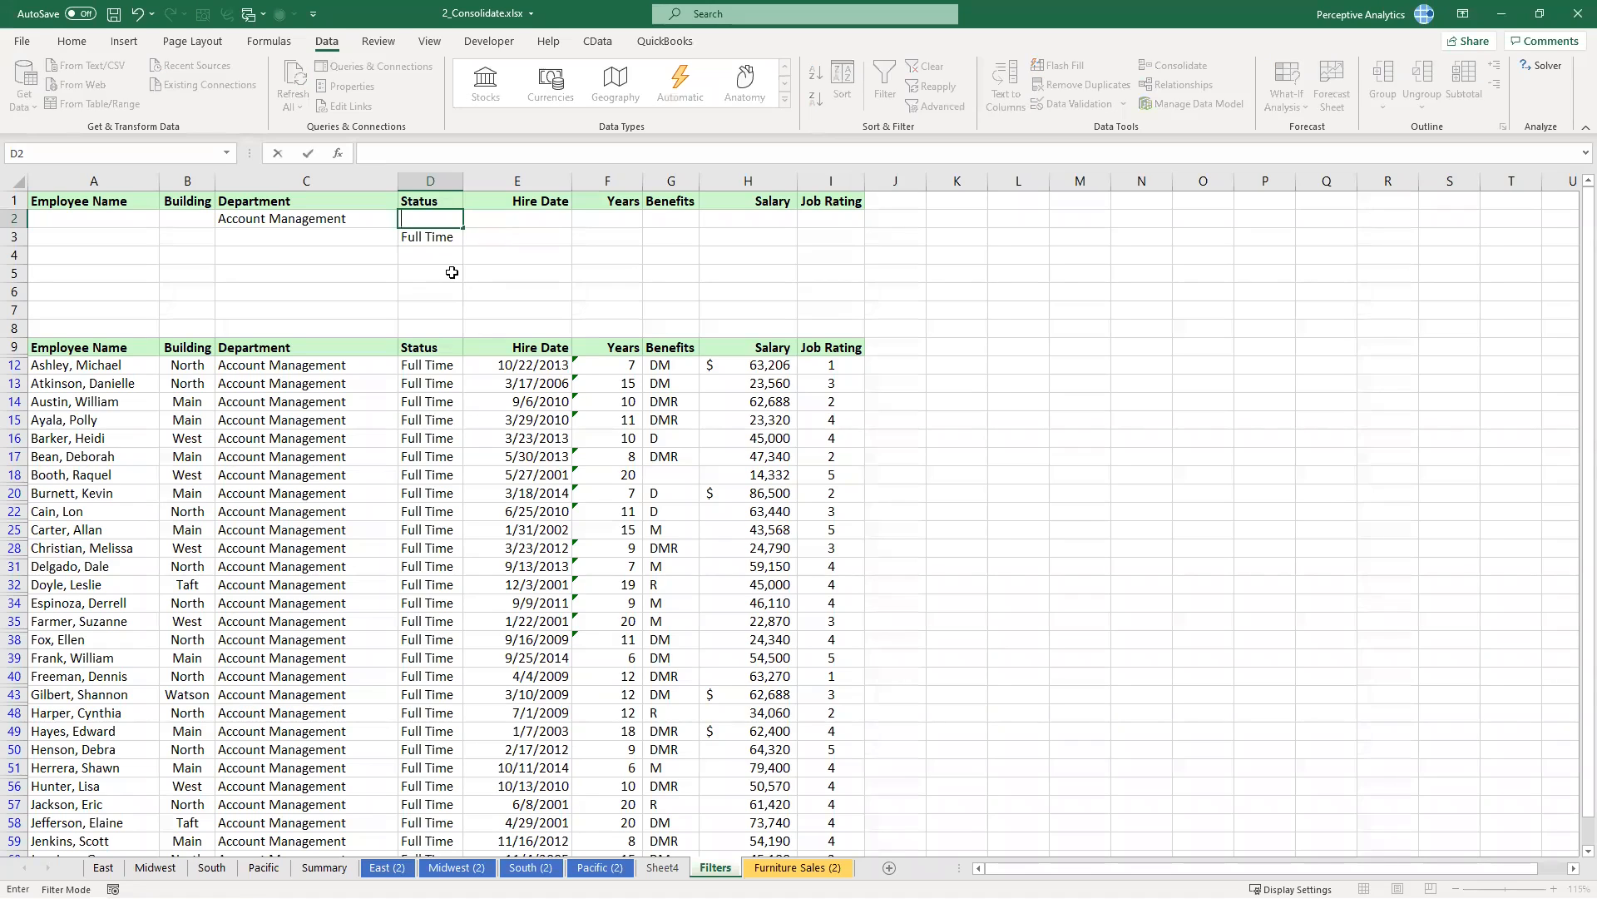
{"action": "left_click", "coordinate": [425, 239]}
{"action": "left_click", "coordinate": [364, 219]}
{"action": "left_click", "coordinate": [423, 239]}
{"action": "left_click", "coordinate": [364, 224]}
{"action": "left_click", "coordinate": [433, 243]}
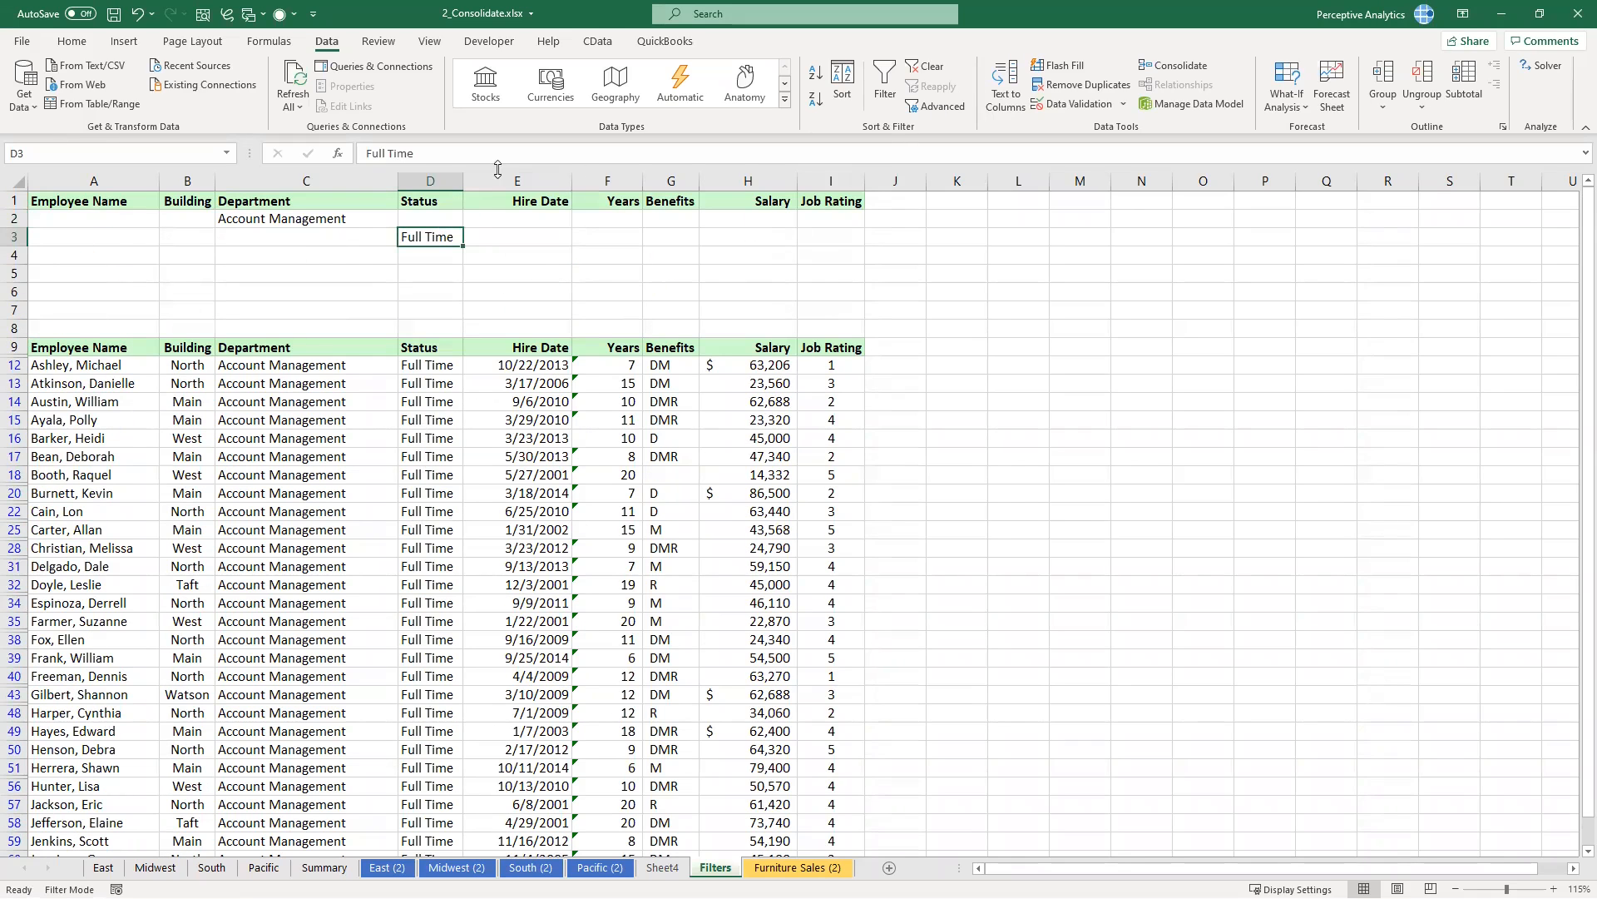
Step: Rerun the in-place Advanced Filter on the employee list with the criteria range changed to C1:D3
{"action": "left_click", "coordinate": [933, 106]}
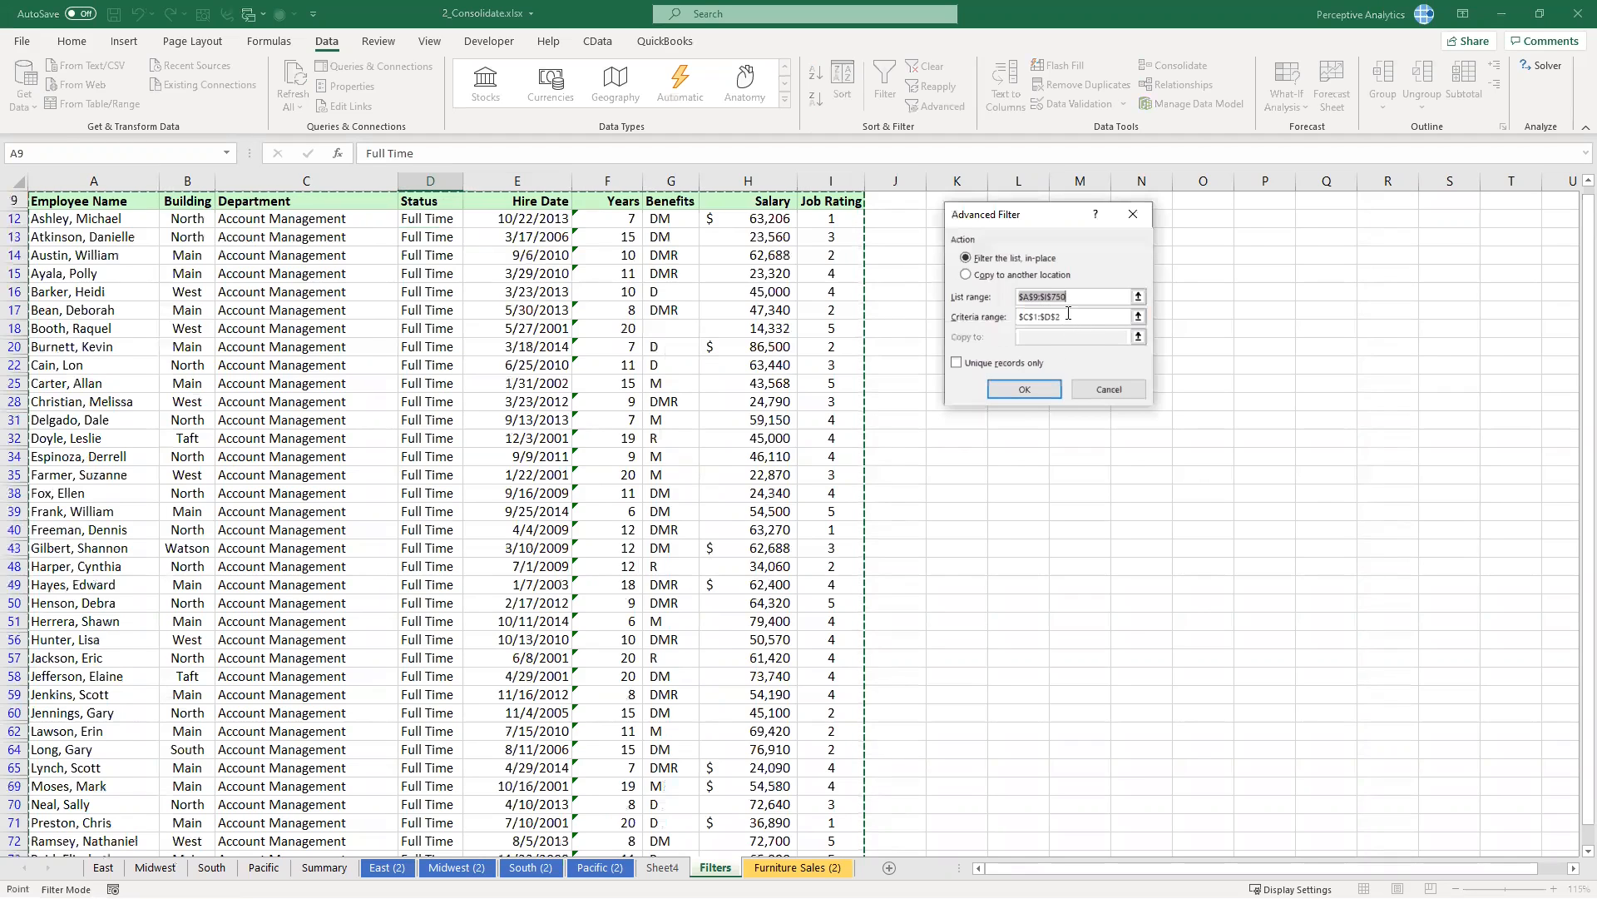
{"action": "left_click", "coordinate": [1068, 314]}
{"action": "scroll", "coordinate": [785, 302], "scroll_direction": "up", "scroll_amount": 3}
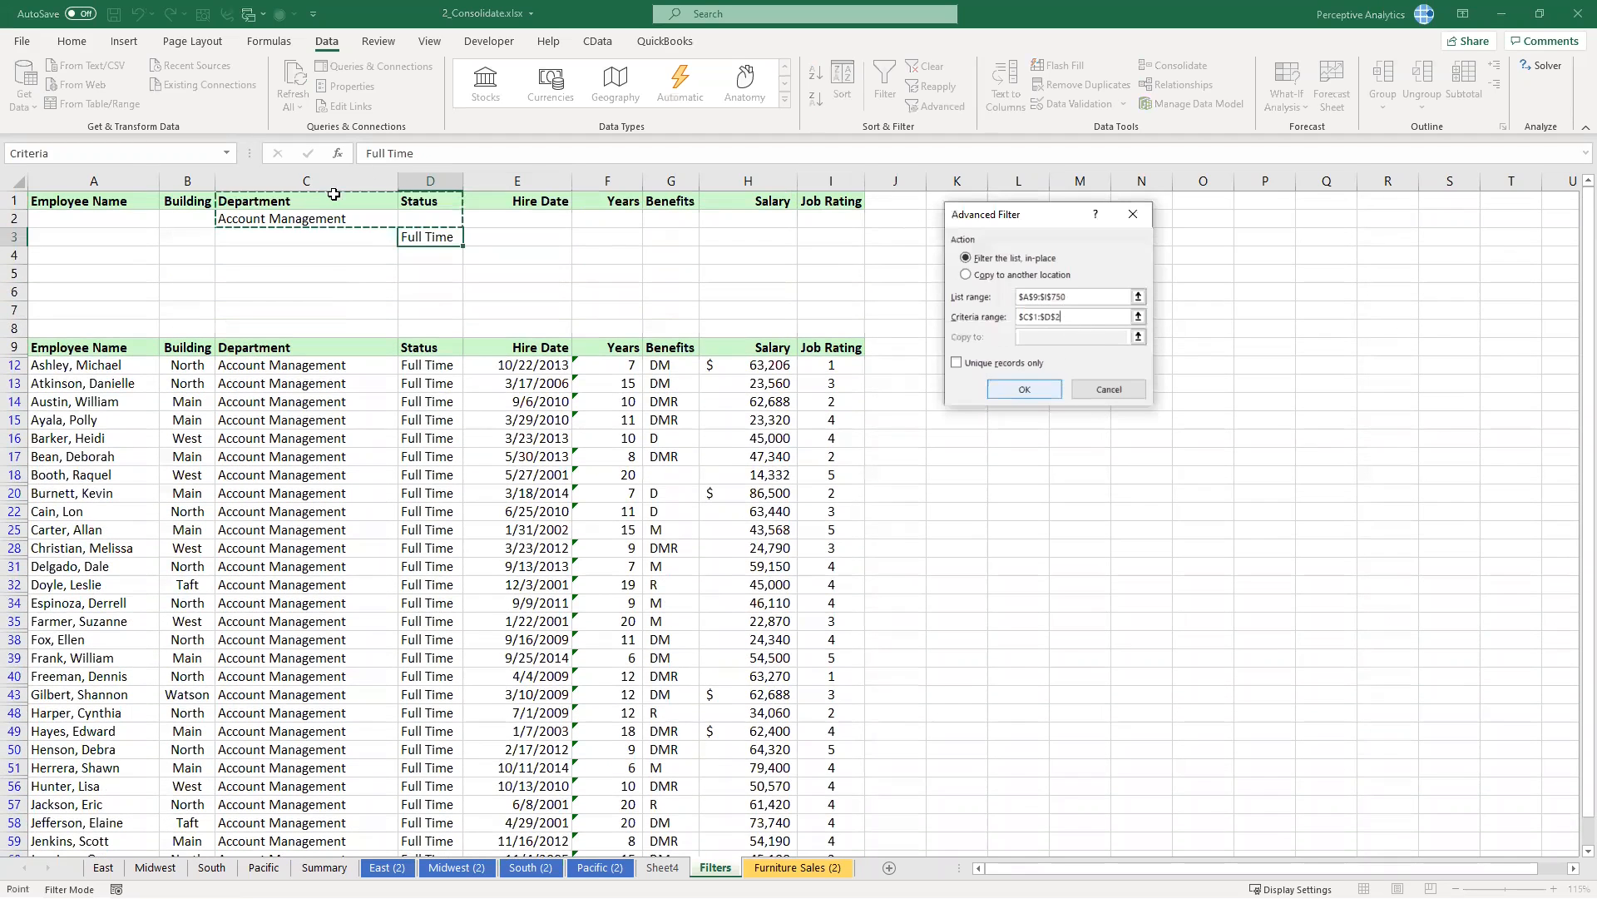
{"action": "key", "text": "BackSpace"}
{"action": "key", "text": "BackSpace"}
{"action": "key", "text": "BackSpace"}
{"action": "key", "text": "BackSpace"}
{"action": "key", "text": "BackSpace"}
{"action": "key", "text": "BackSpace"}
{"action": "key", "text": "BackSpace"}
{"action": "key", "text": "BackSpace"}
{"action": "key", "text": "BackSpace"}
{"action": "left_click_drag", "start_coordinate": [300, 203], "coordinate": [427, 236]}
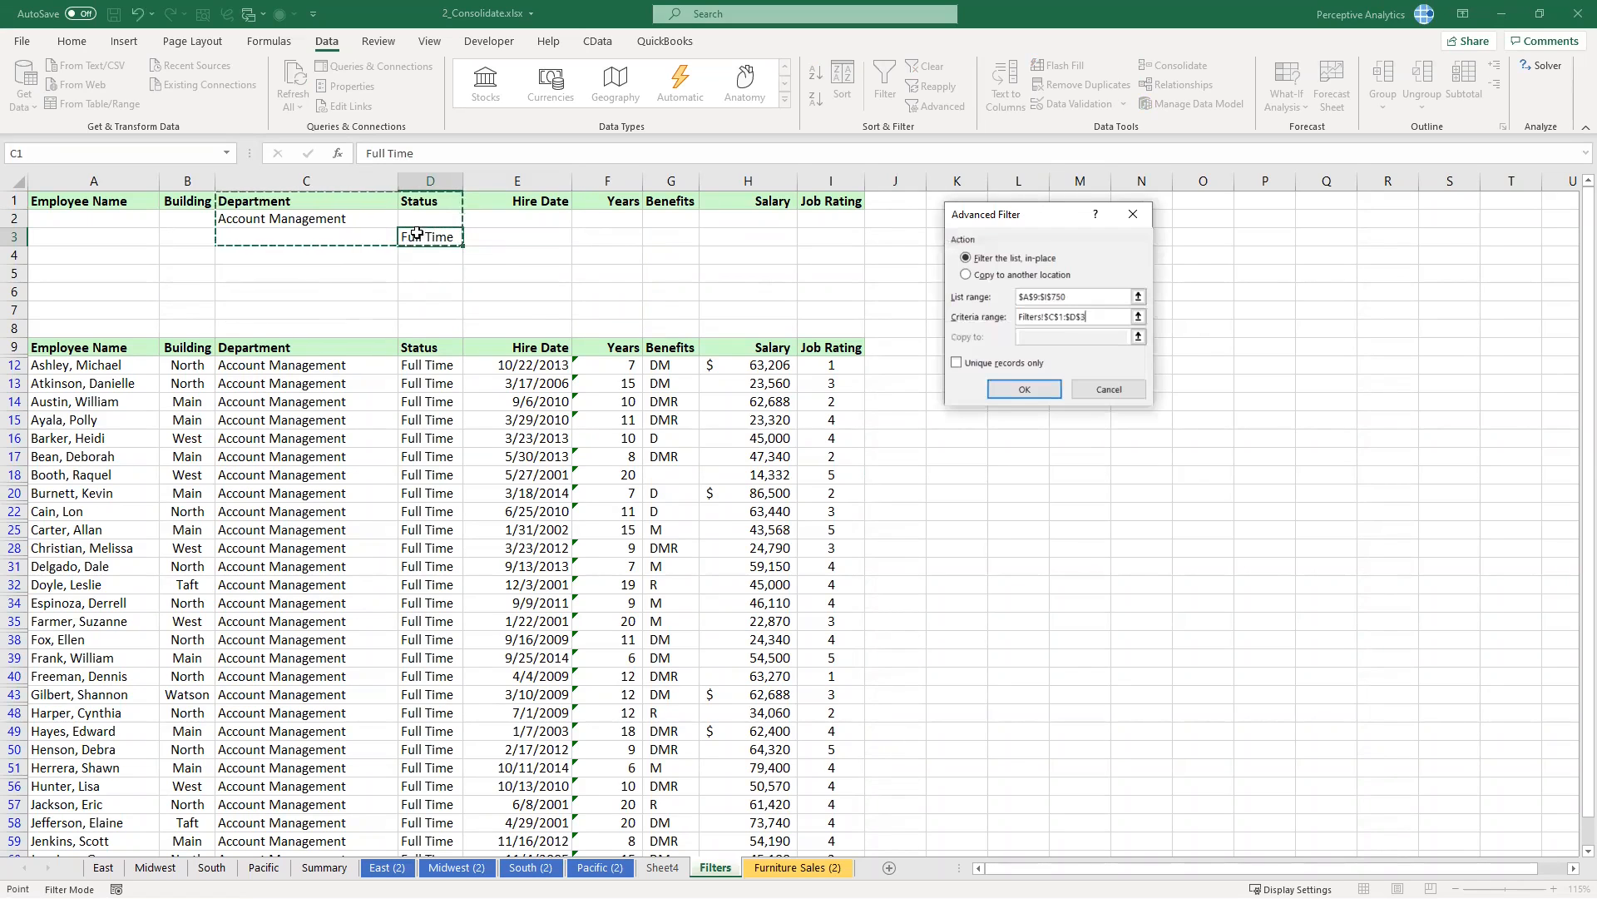
{"action": "left_click", "coordinate": [1031, 387]}
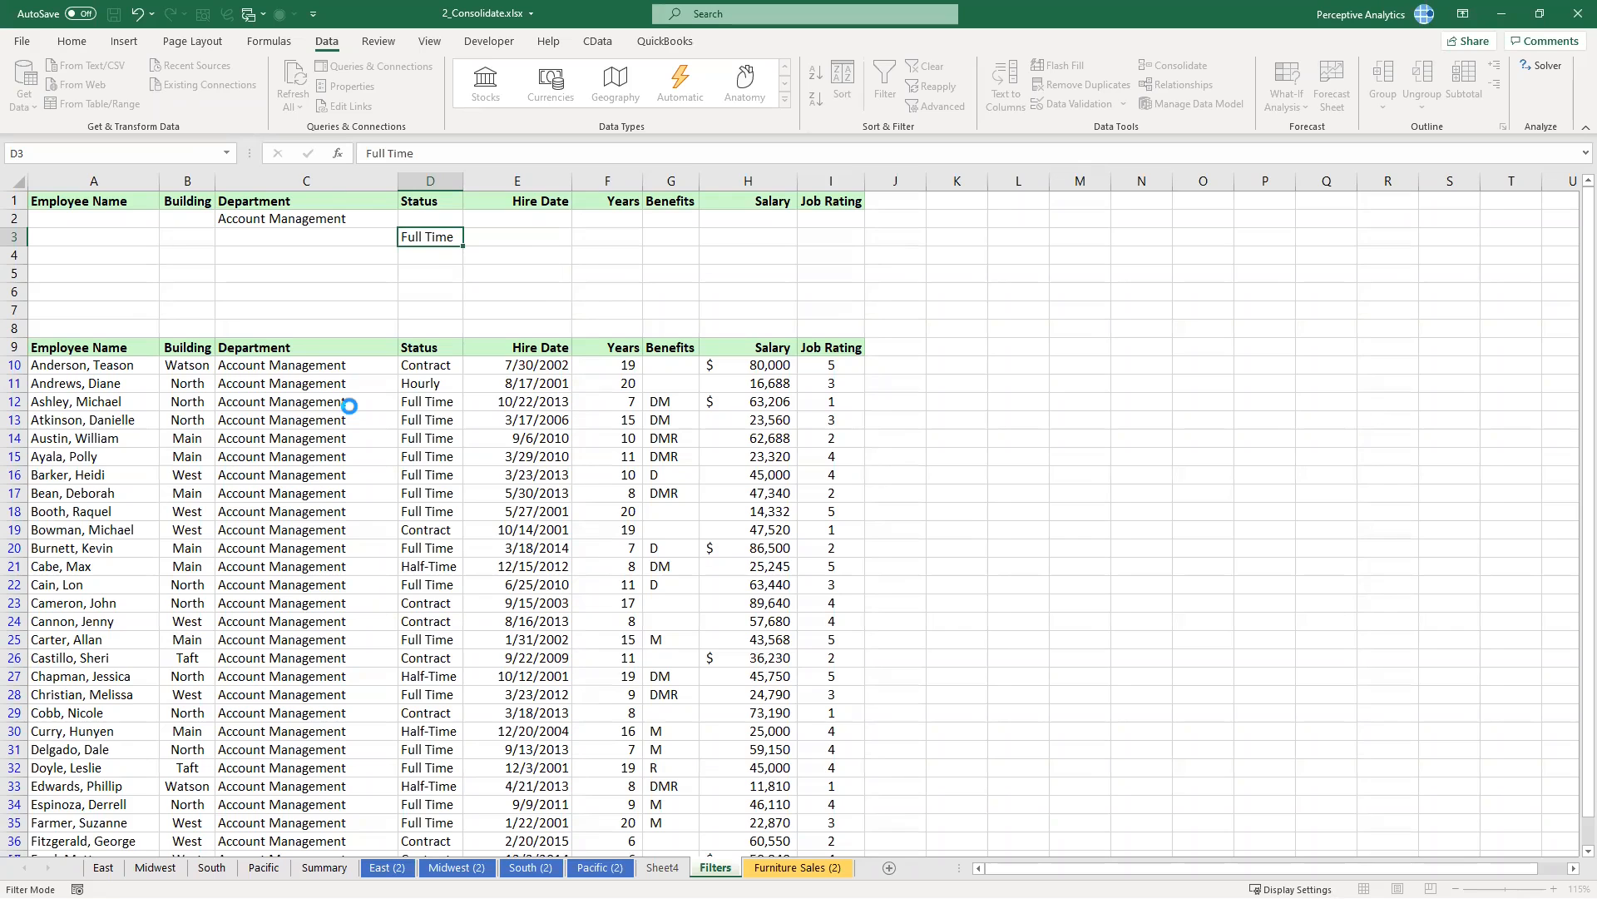
Step: Examine the refiltered rows, comparing the Department and Status values within and beyond the Account Management group
{"action": "scroll", "coordinate": [354, 441], "scroll_direction": "up", "scroll_amount": 4}
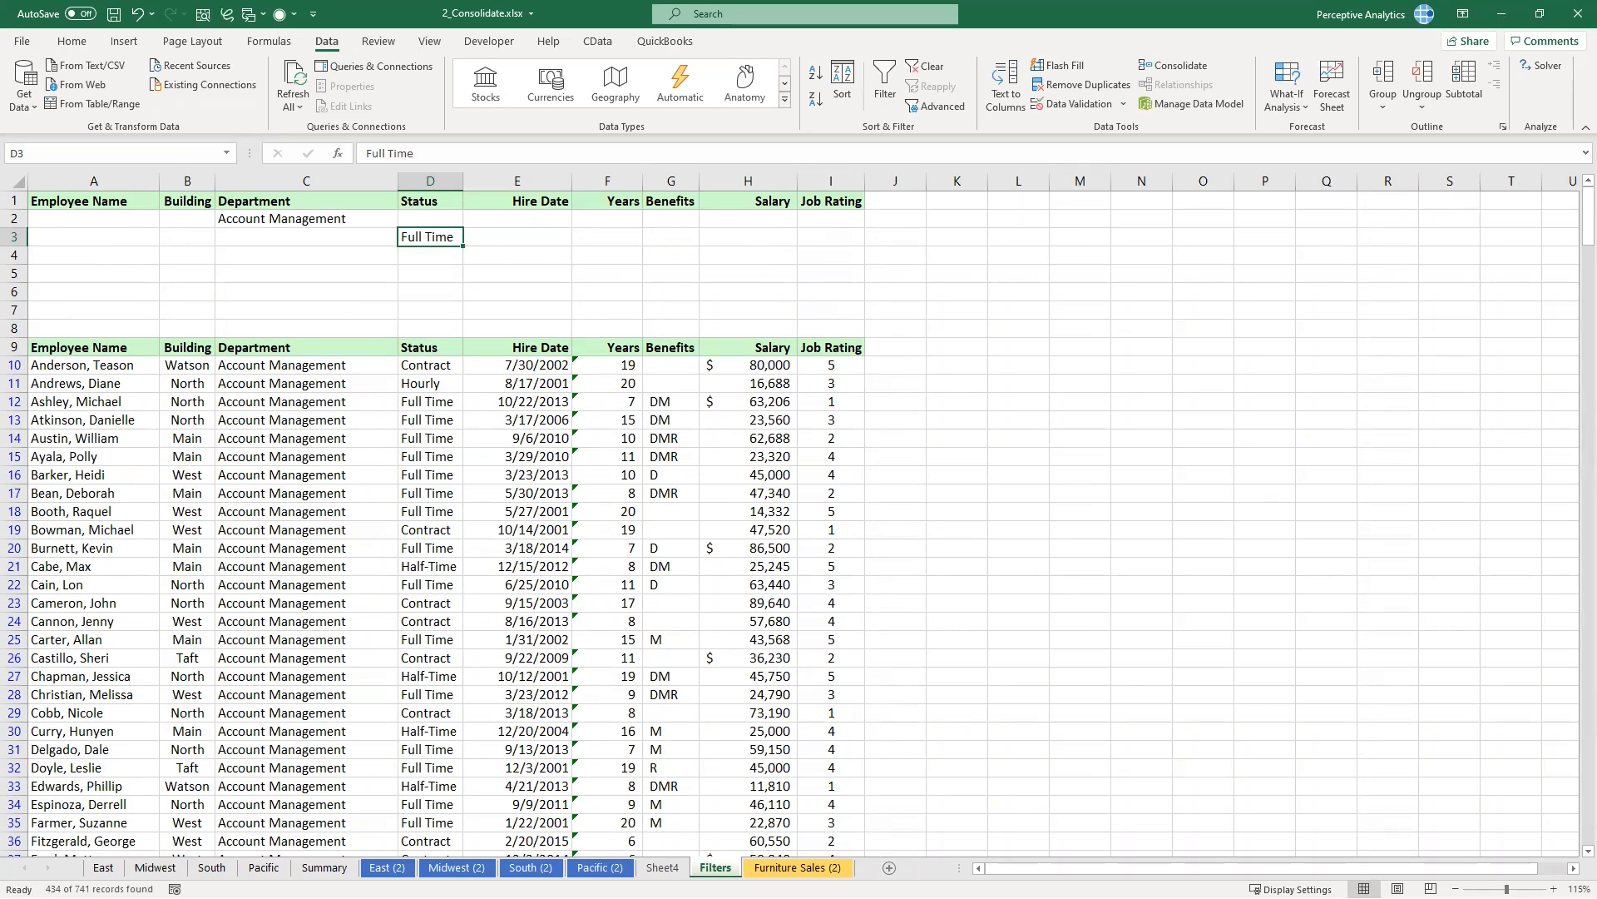
{"action": "scroll", "coordinate": [324, 384], "scroll_direction": "down", "scroll_amount": 5}
{"action": "scroll", "coordinate": [329, 385], "scroll_direction": "down", "scroll_amount": 10}
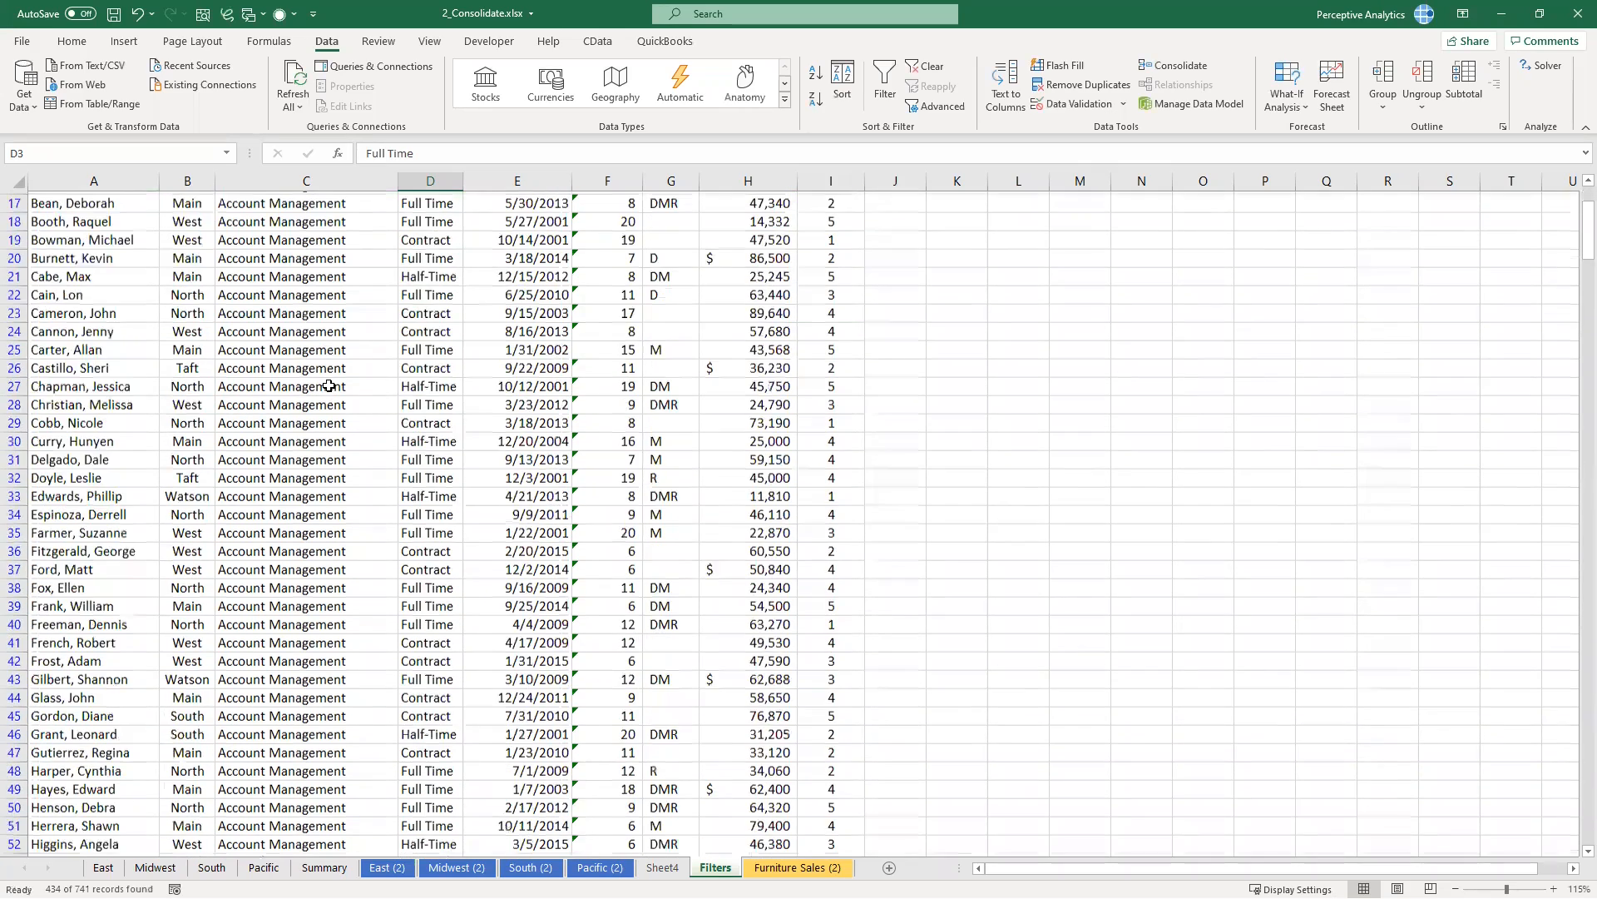
{"action": "scroll", "coordinate": [433, 423], "scroll_direction": "up", "scroll_amount": 1}
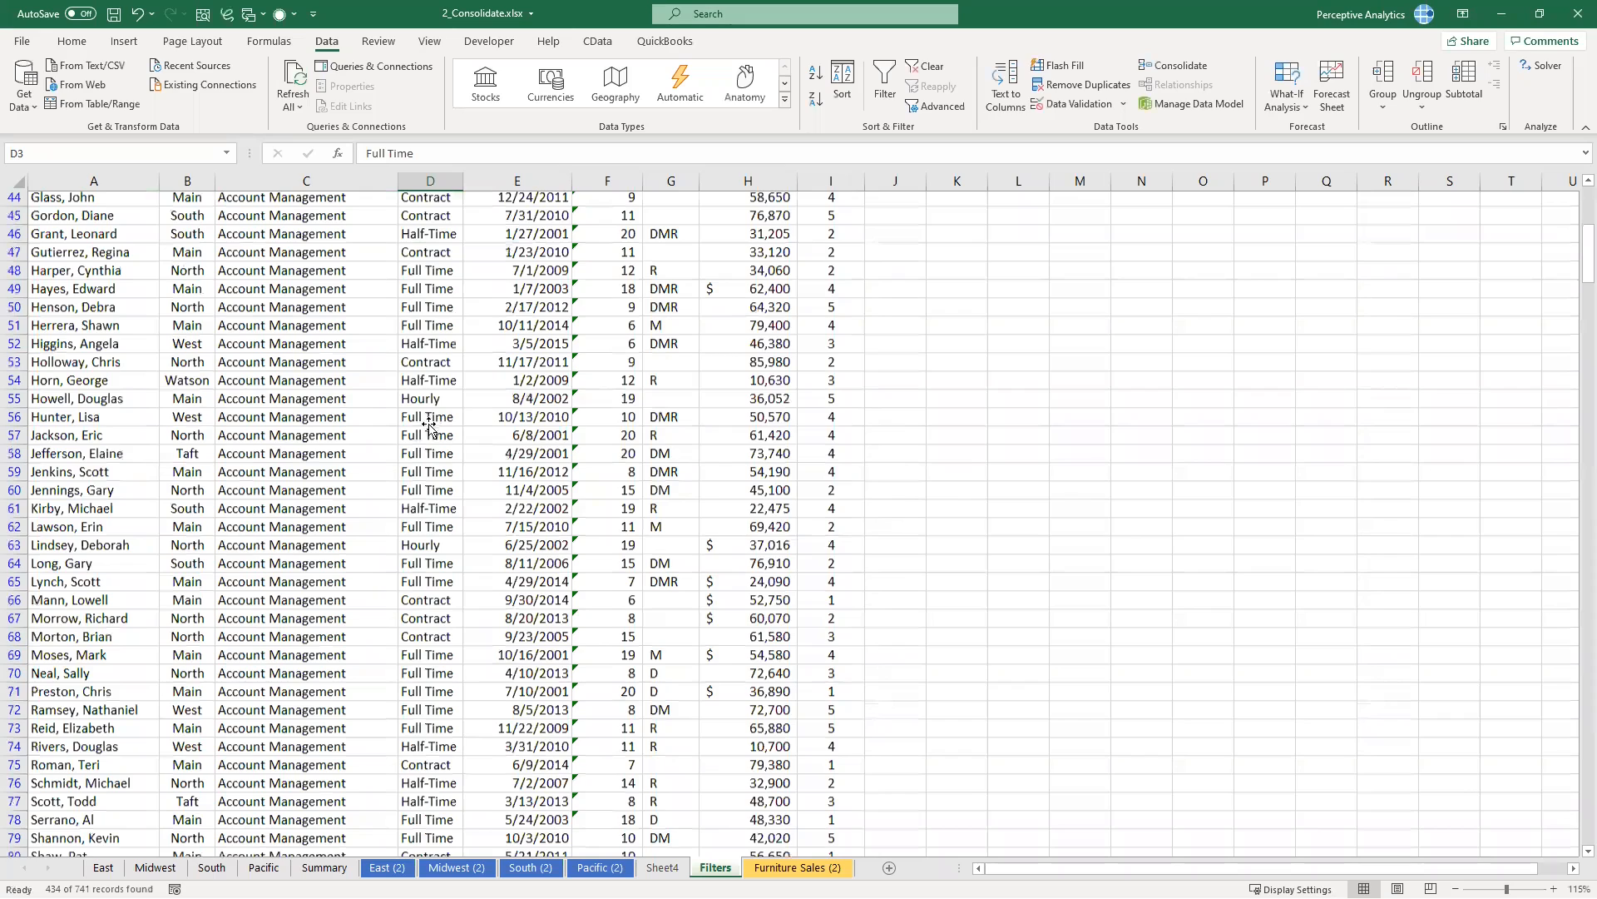
{"action": "scroll", "coordinate": [285, 778], "scroll_direction": "down", "scroll_amount": 9}
{"action": "scroll", "coordinate": [286, 792], "scroll_direction": "down", "scroll_amount": 5}
{"action": "left_click_drag", "start_coordinate": [333, 420], "coordinate": [431, 421]}
{"action": "left_click_drag", "start_coordinate": [332, 438], "coordinate": [333, 786]}
{"action": "left_click_drag", "start_coordinate": [430, 439], "coordinate": [430, 786]}
{"action": "scroll", "coordinate": [425, 591], "scroll_direction": "down", "scroll_amount": 1}
{"action": "scroll", "coordinate": [425, 591], "scroll_direction": "down", "scroll_amount": 6}
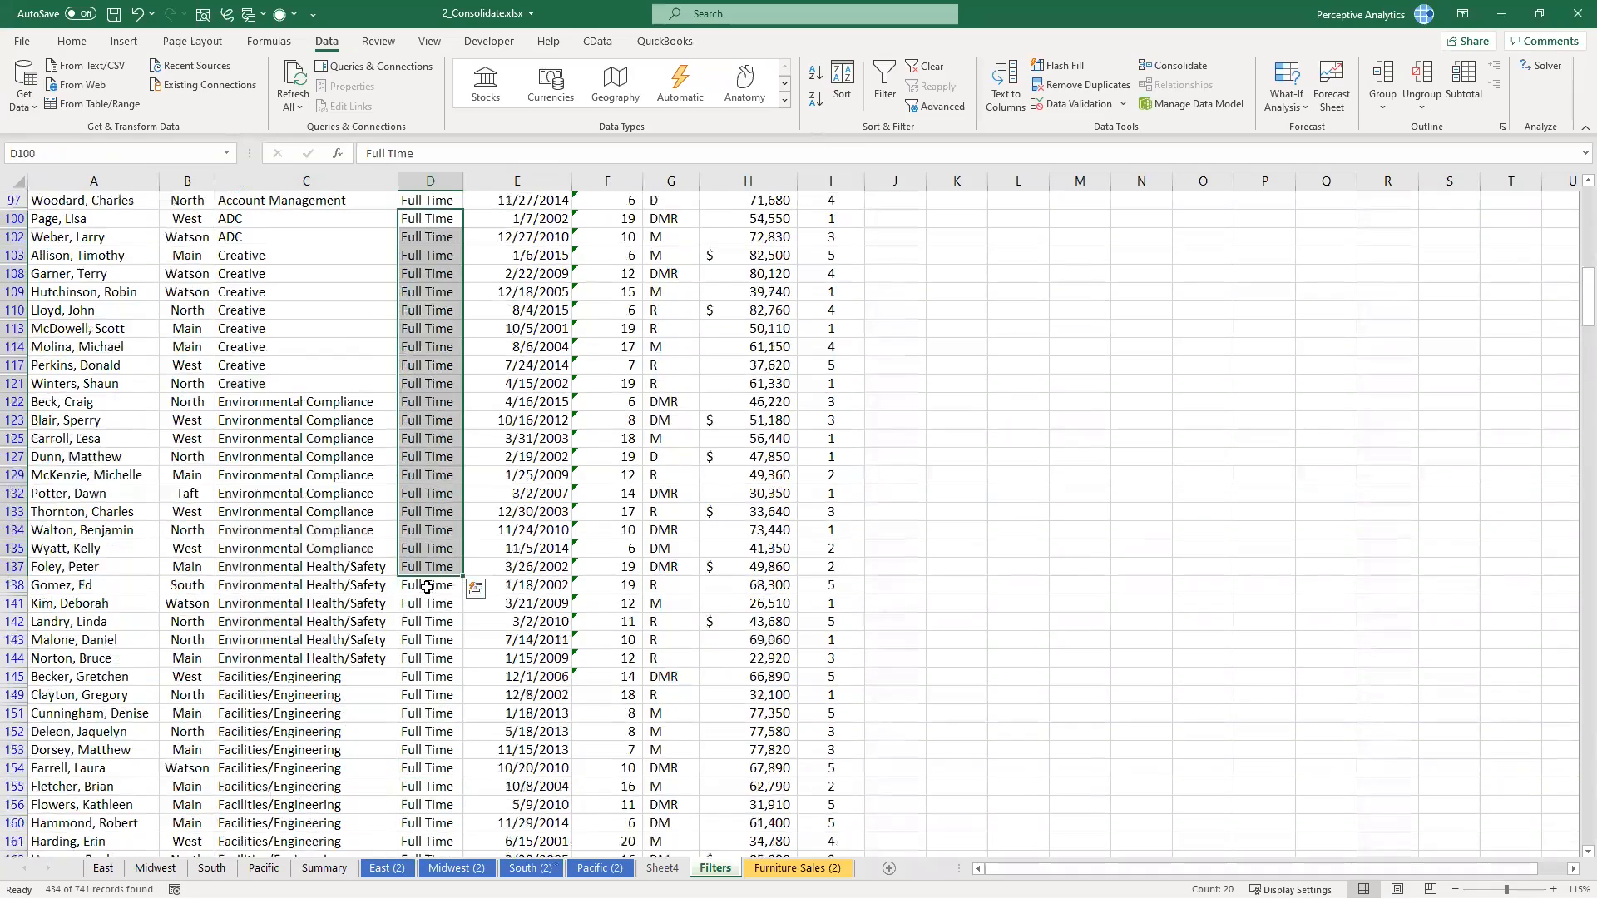
{"action": "scroll", "coordinate": [427, 582], "scroll_direction": "down", "scroll_amount": 11}
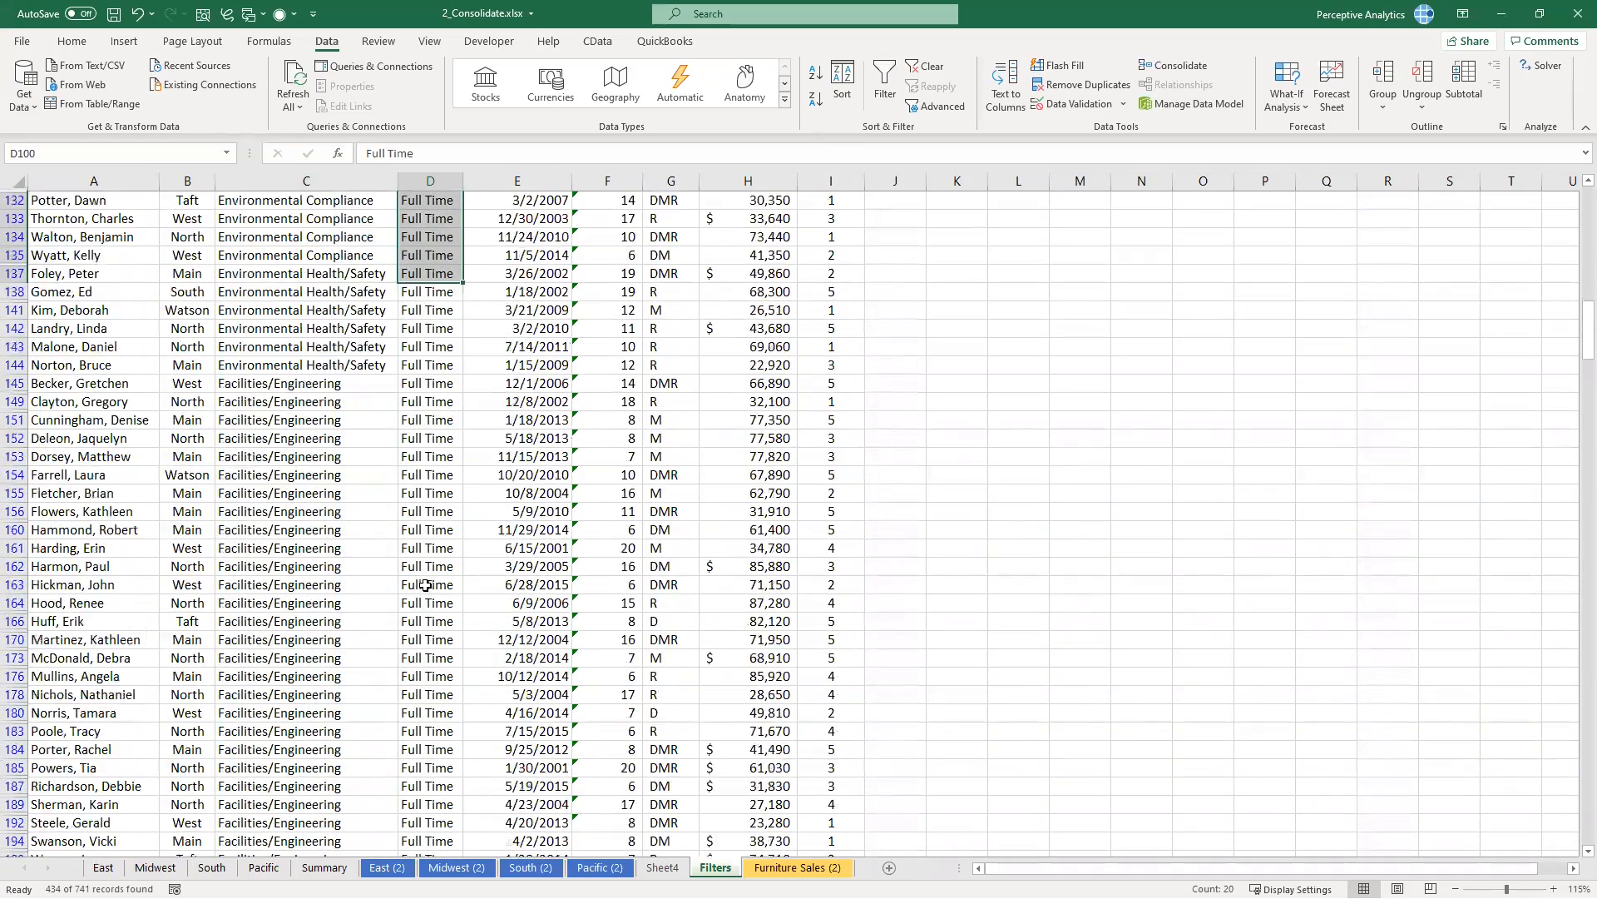
{"action": "scroll", "coordinate": [424, 429], "scroll_direction": "up", "scroll_amount": 20}
{"action": "scroll", "coordinate": [202, 227], "scroll_direction": "up", "scroll_amount": 14}
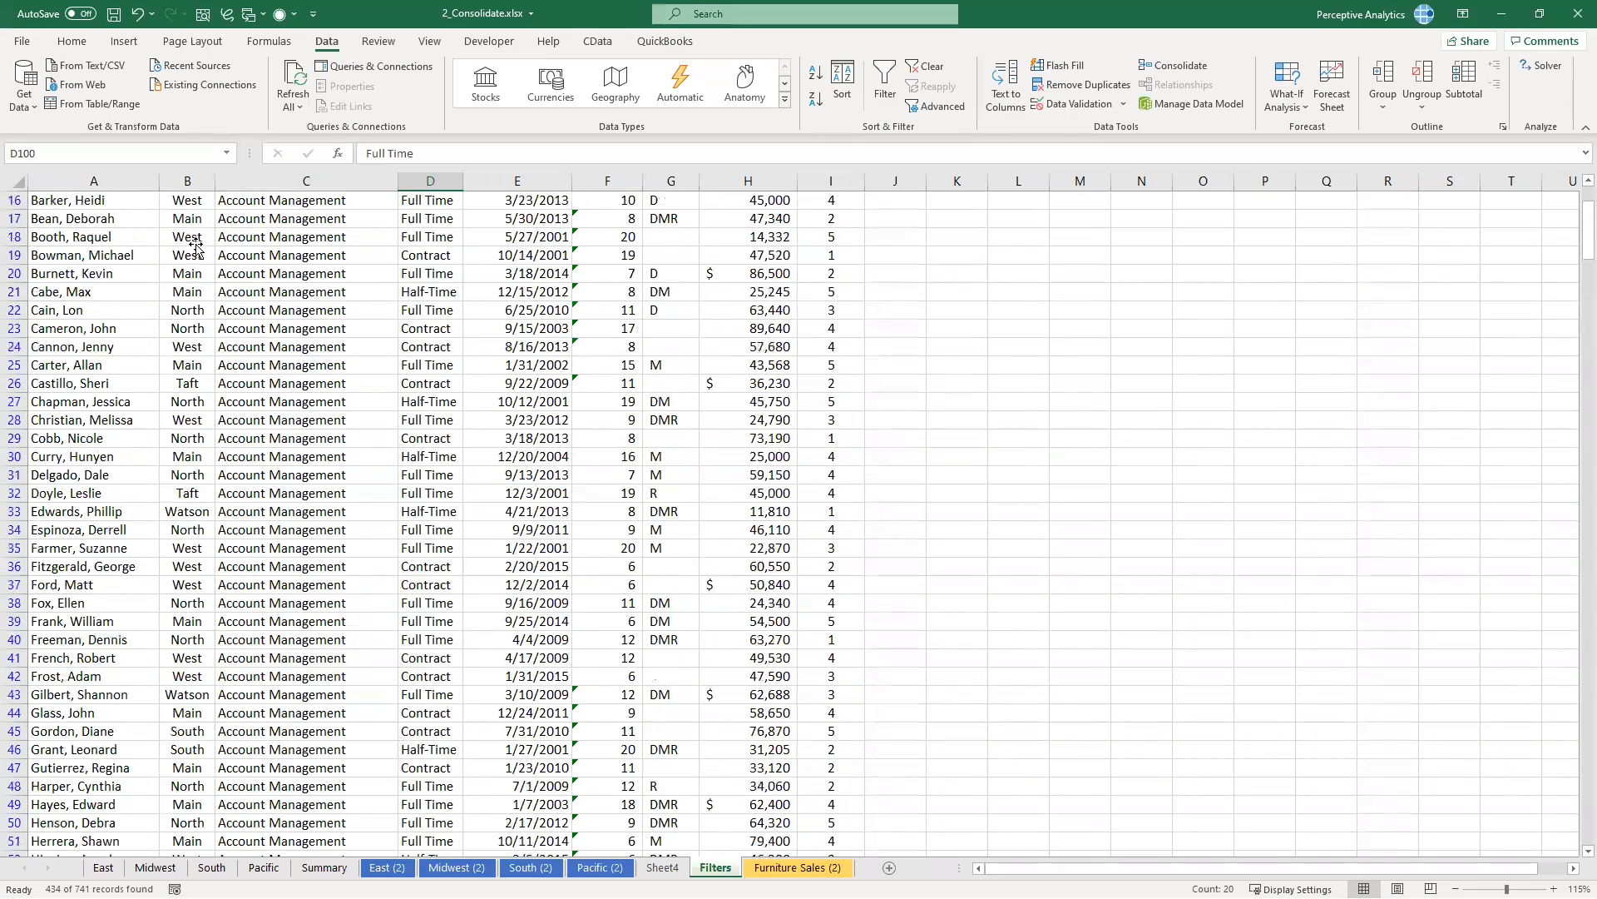
Step: Enter North in B4 as a Building criterion on its own row
{"action": "left_click", "coordinate": [199, 238]}
{"action": "left_click", "coordinate": [196, 258]}
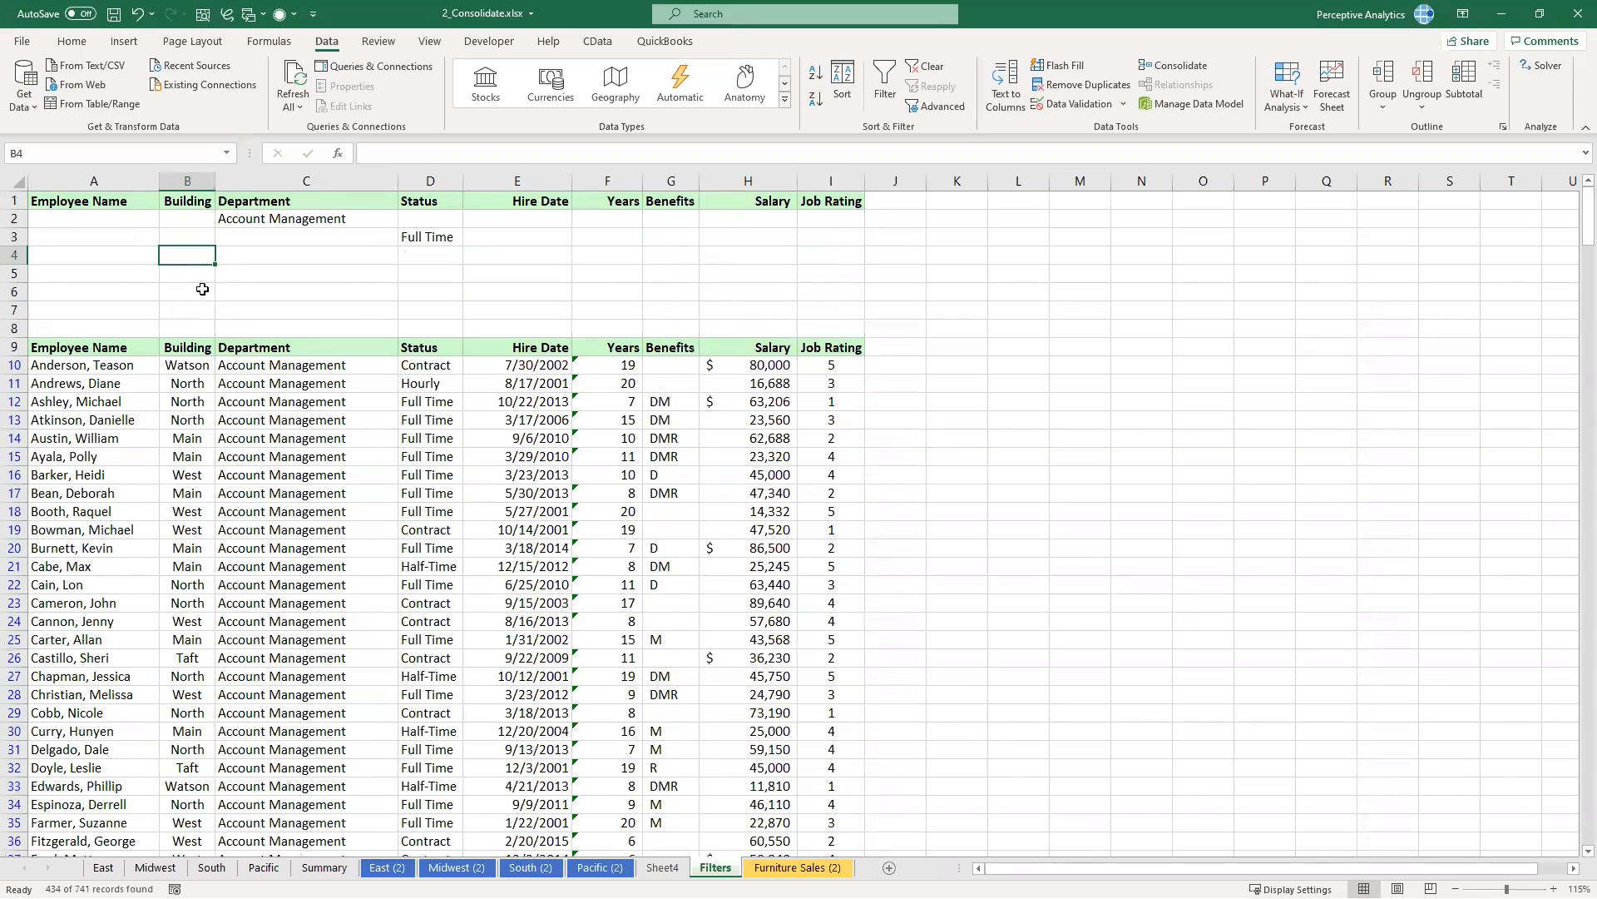
{"action": "left_click", "coordinate": [202, 201]}
{"action": "left_click", "coordinate": [196, 255]}
{"action": "type", "text": "No"}
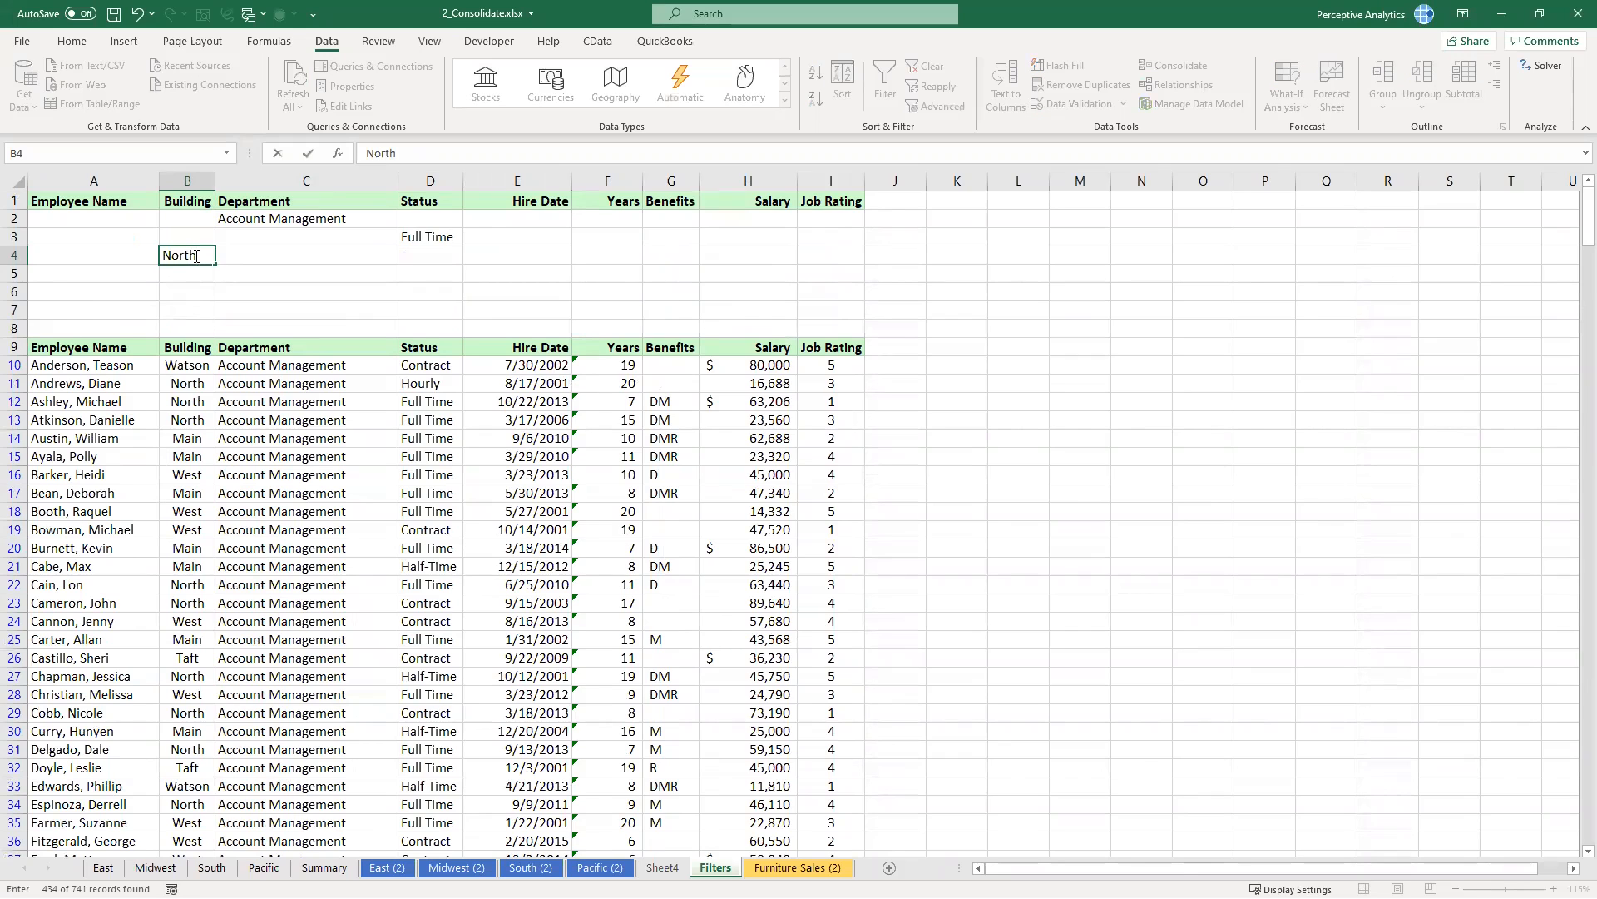
{"action": "type", "text": "rth"}
{"action": "left_click", "coordinate": [203, 284]}
{"action": "left_click", "coordinate": [192, 255]}
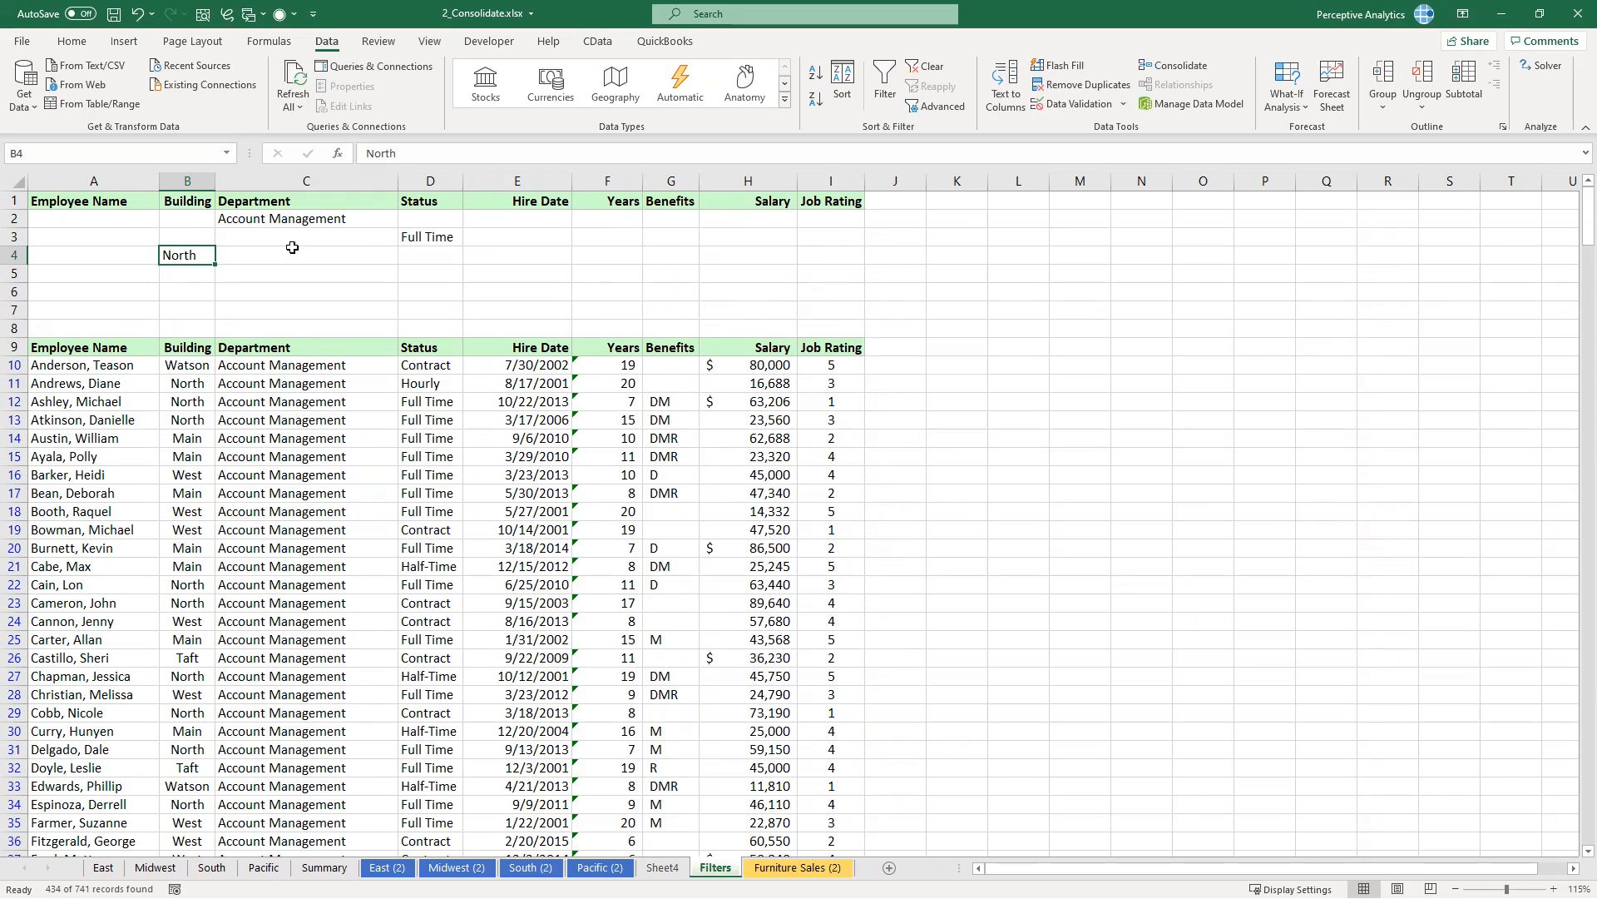
Step: Compare the criteria in B2:D4 with the table's Building, Department and Status columns, and inspect the Years formula
{"action": "left_click_drag", "start_coordinate": [201, 222], "coordinate": [430, 252]}
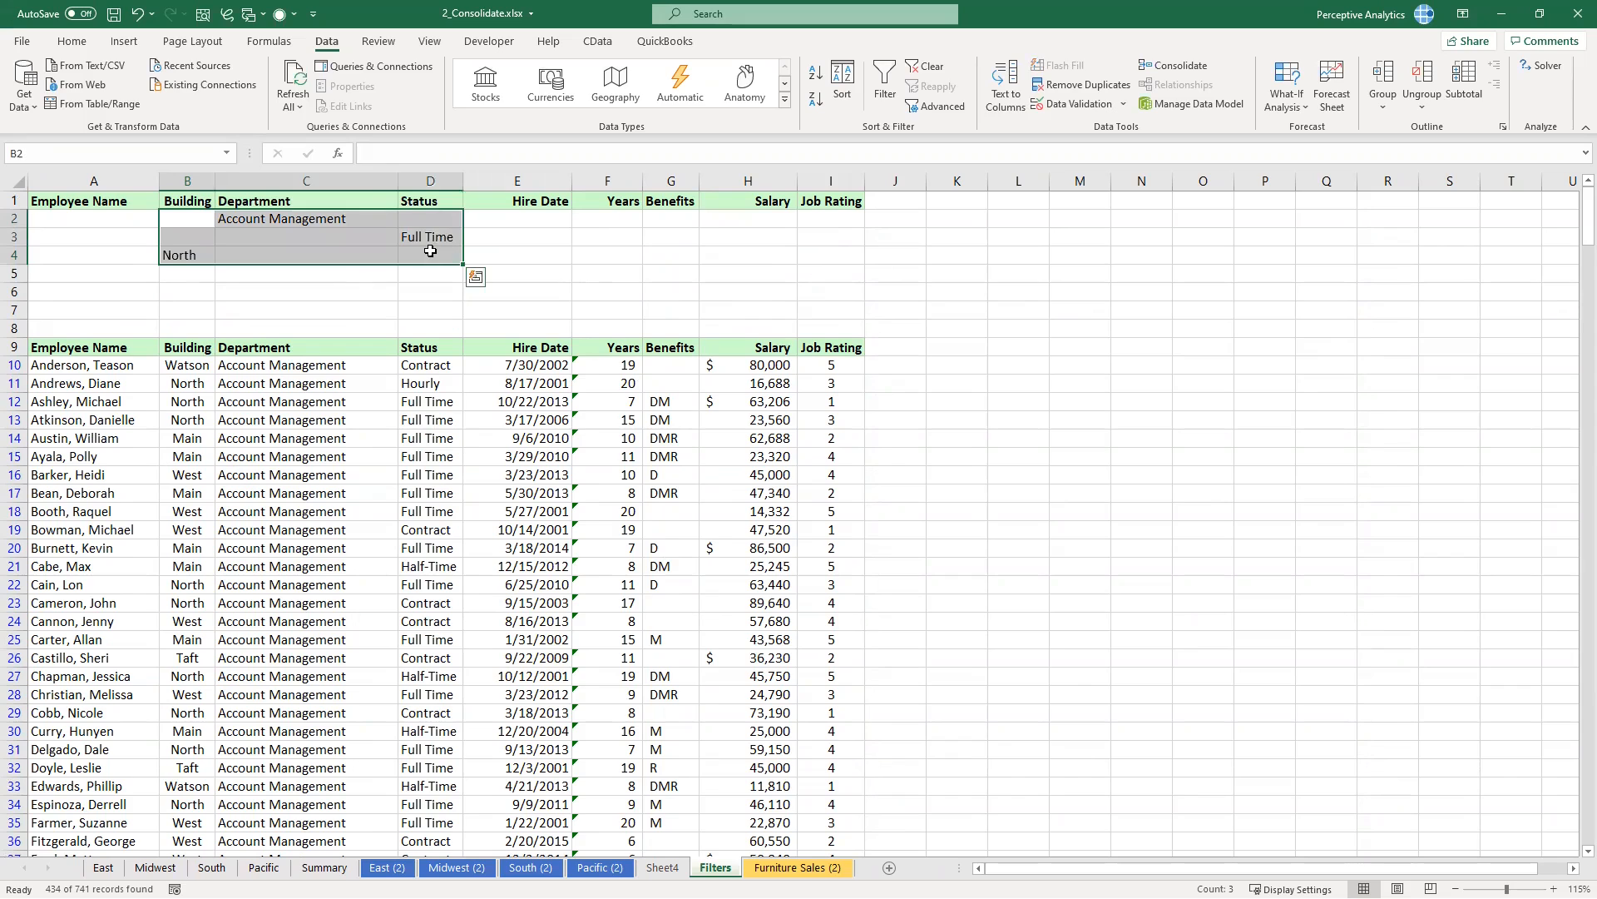
{"action": "left_click_drag", "start_coordinate": [187, 365], "coordinate": [432, 467]}
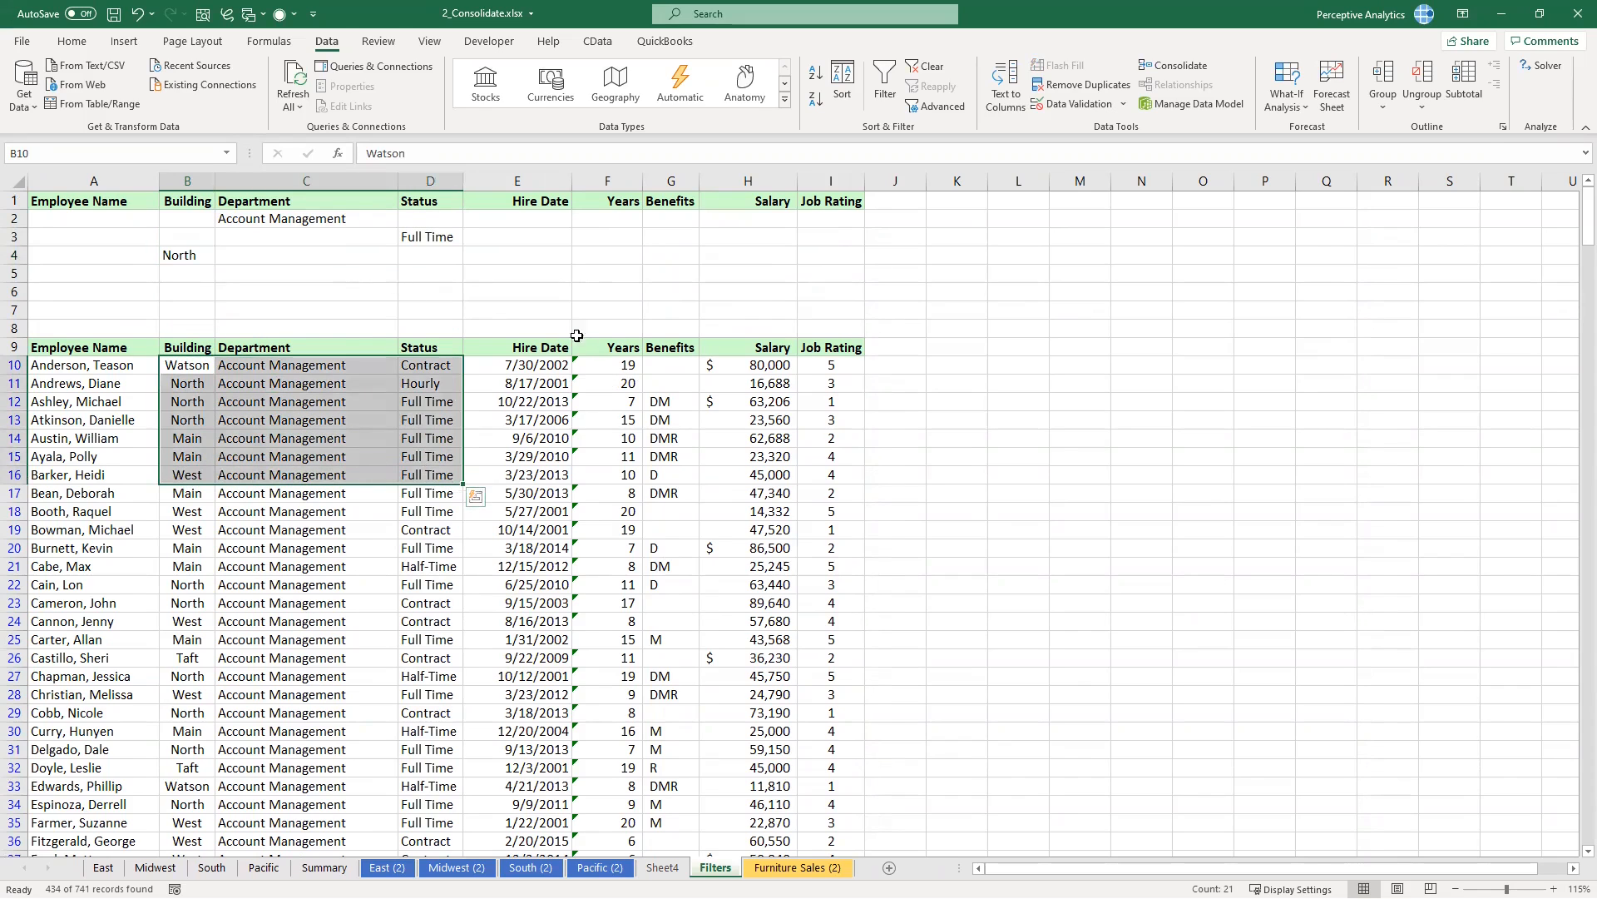
{"action": "left_click_drag", "start_coordinate": [620, 364], "coordinate": [630, 466]}
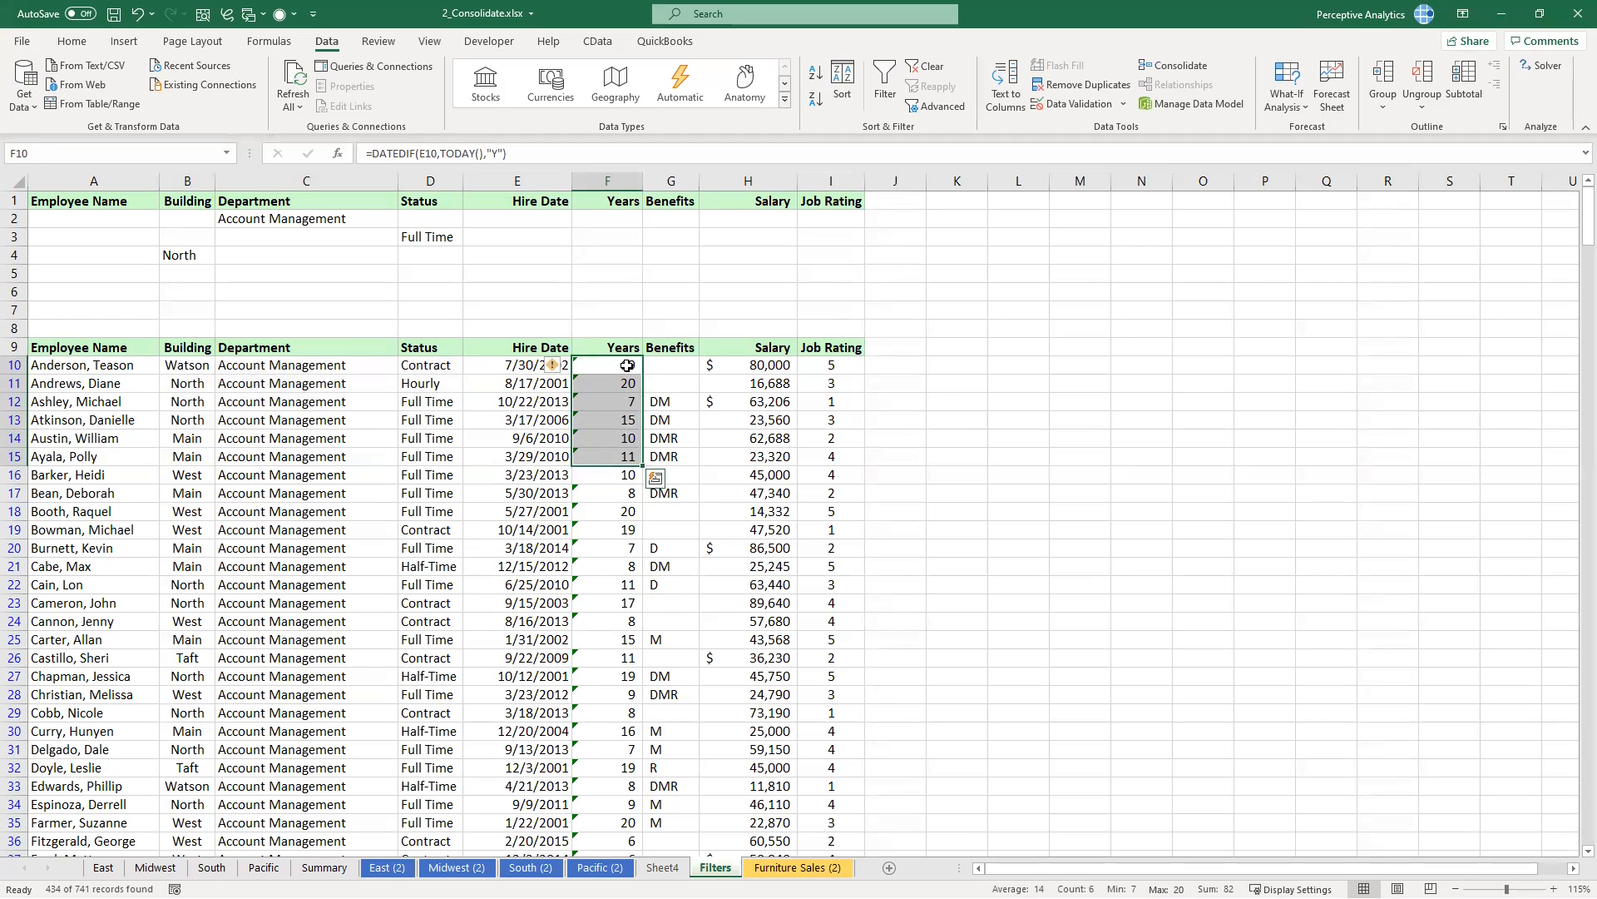
{"action": "left_click", "coordinate": [627, 364]}
{"action": "left_click", "coordinate": [526, 260]}
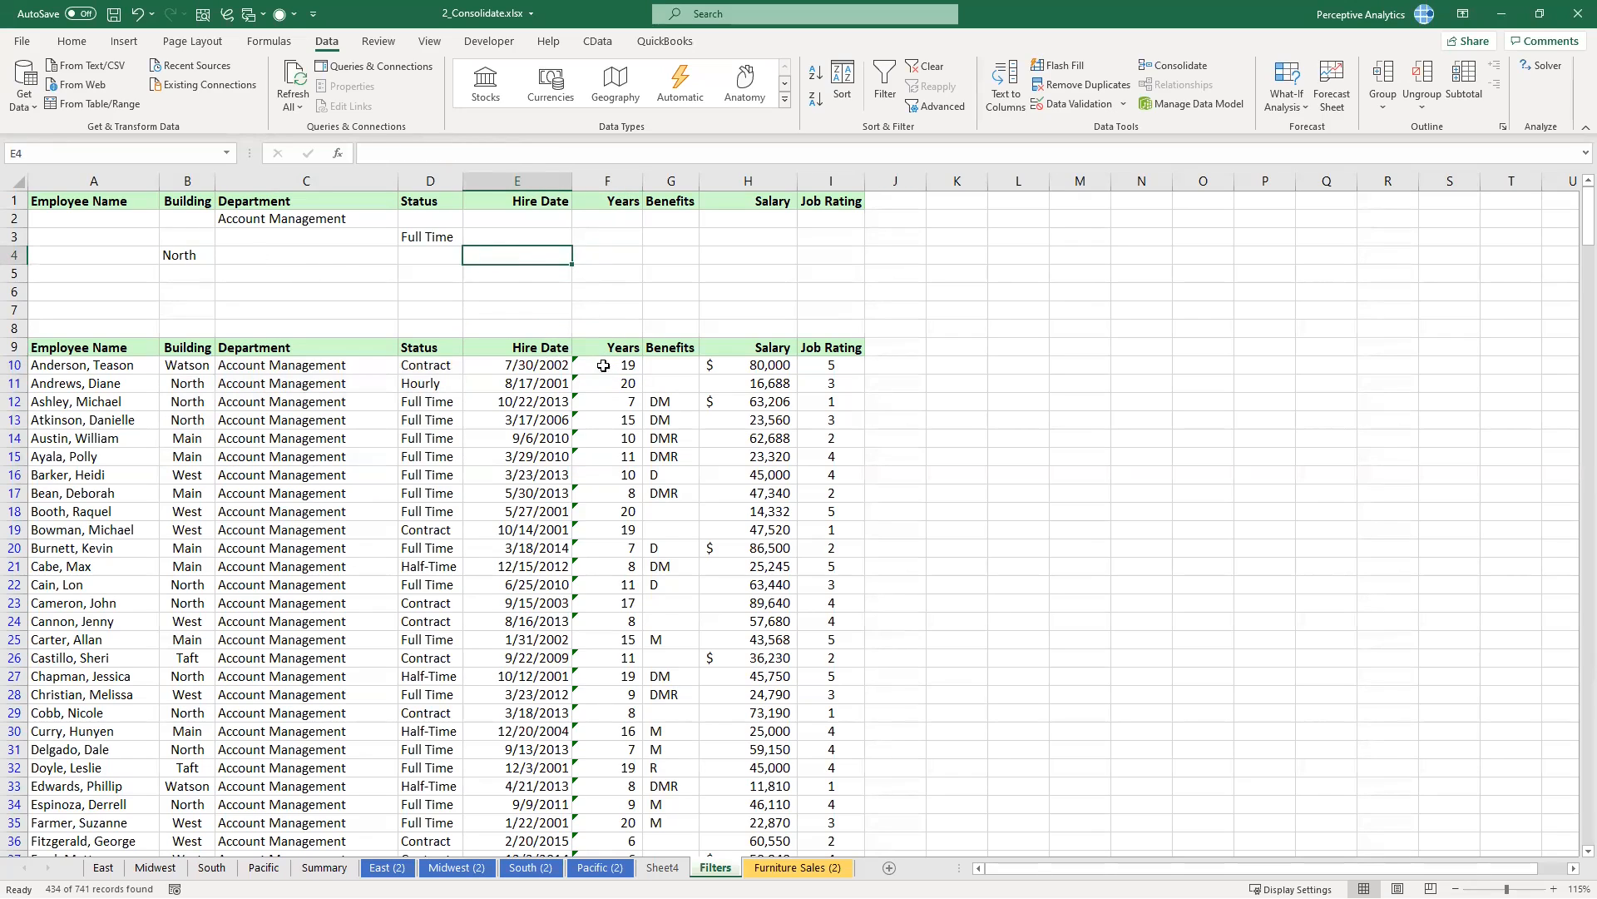
Step: Clear the Building criterion in B4 and the Status criterion in D3, leaving only the Department criterion in C2
{"action": "left_click", "coordinate": [200, 249]}
{"action": "key", "text": "BackSpace"}
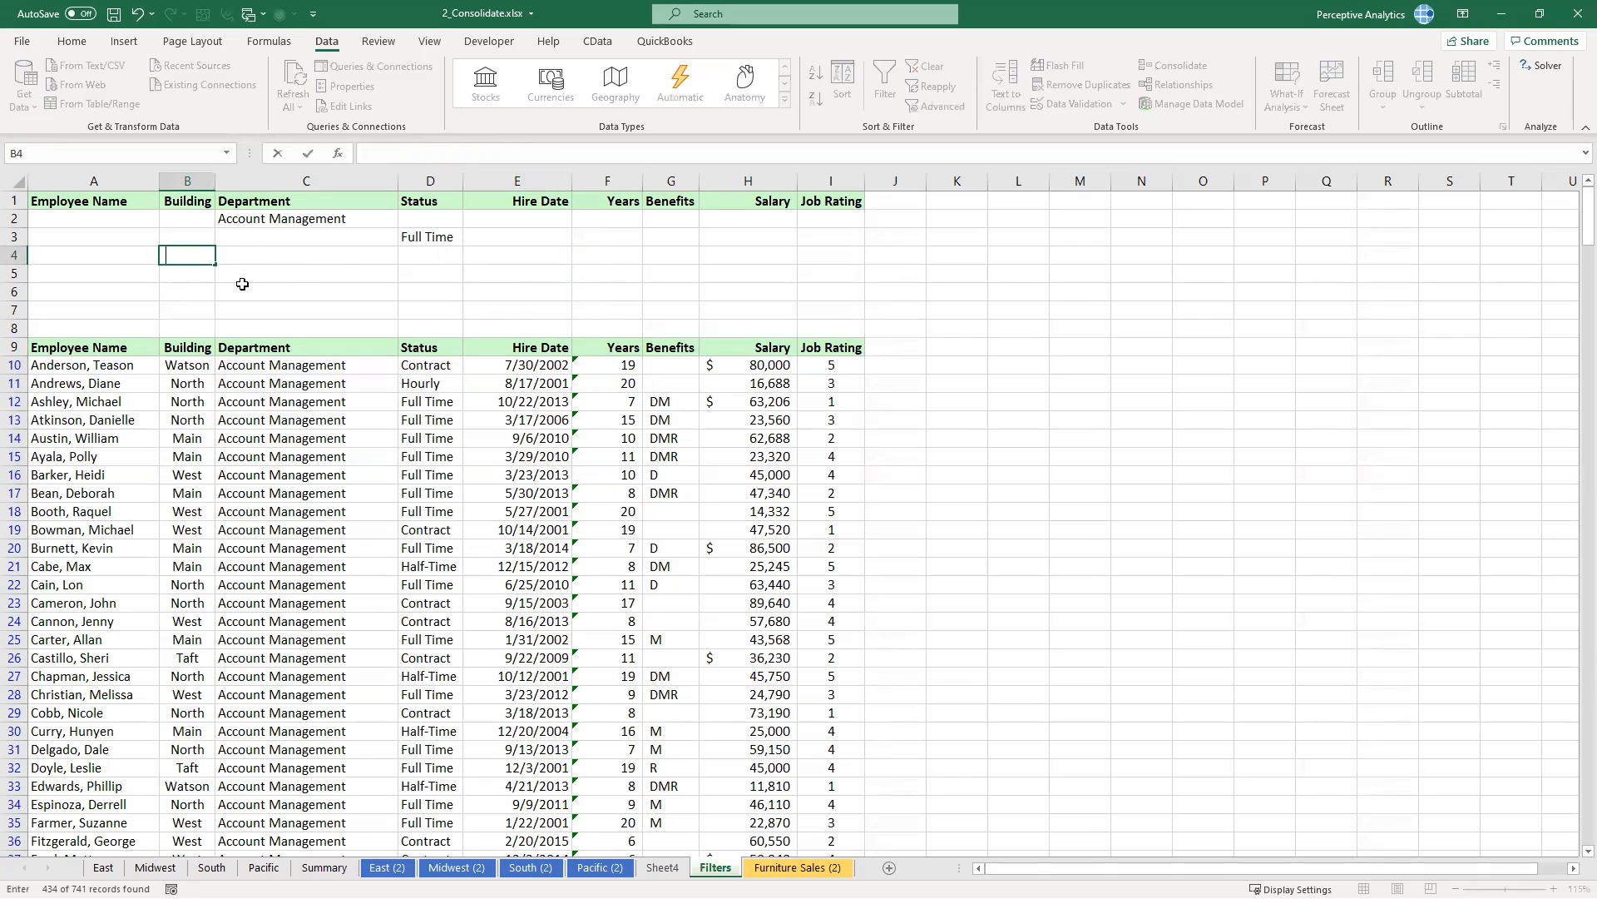
{"action": "left_click", "coordinate": [429, 240]}
{"action": "key", "text": "BackSpace"}
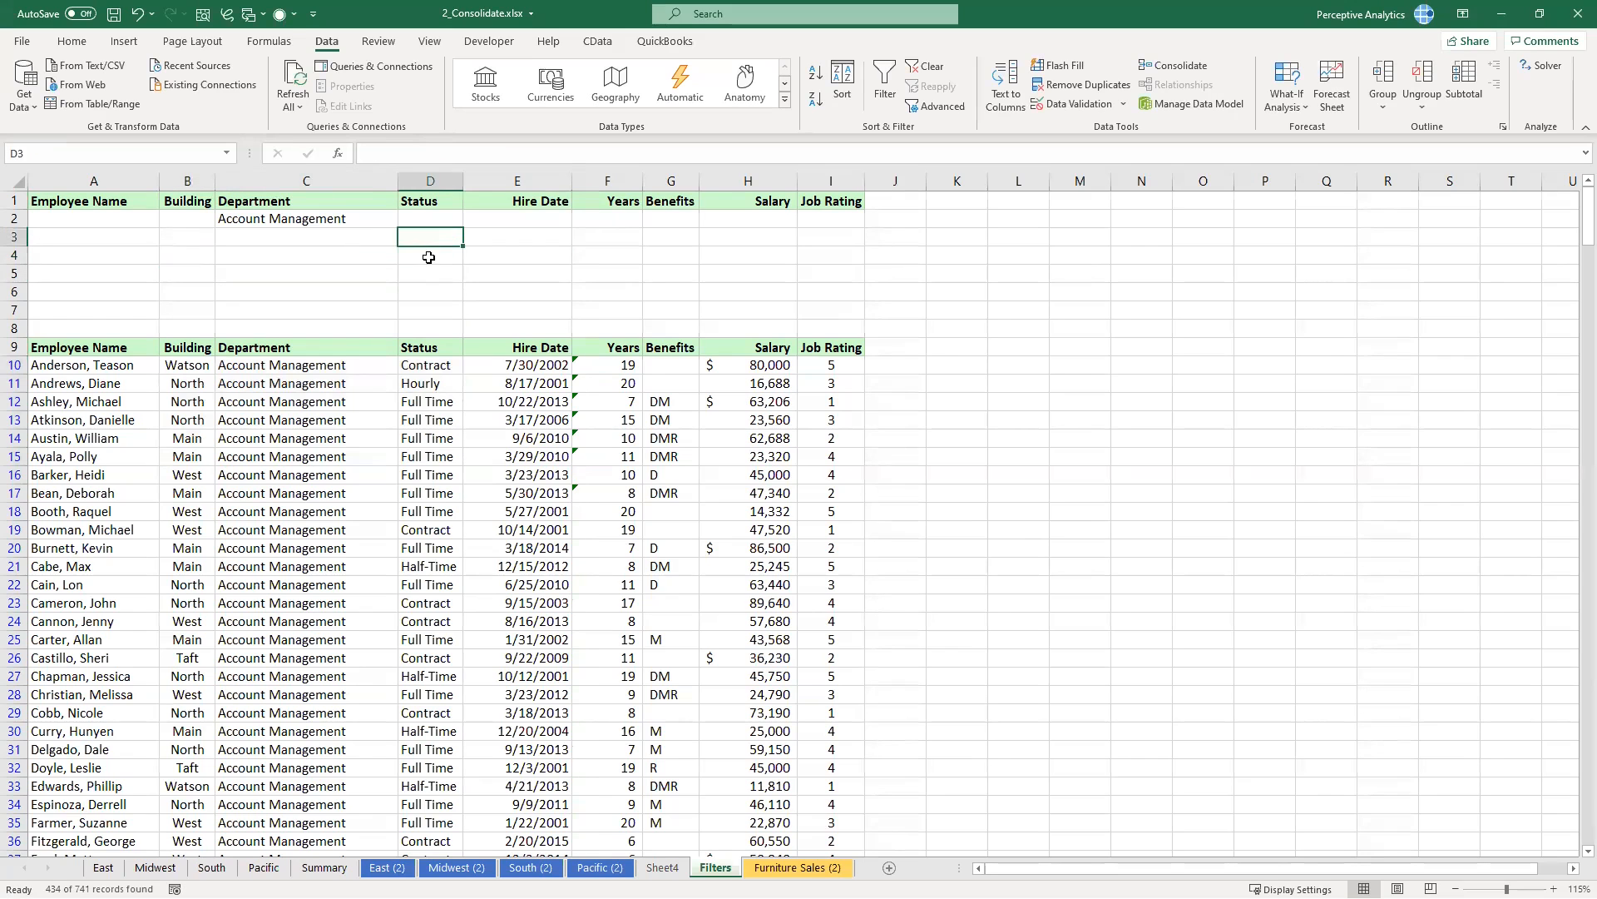
{"action": "left_click", "coordinate": [311, 217]}
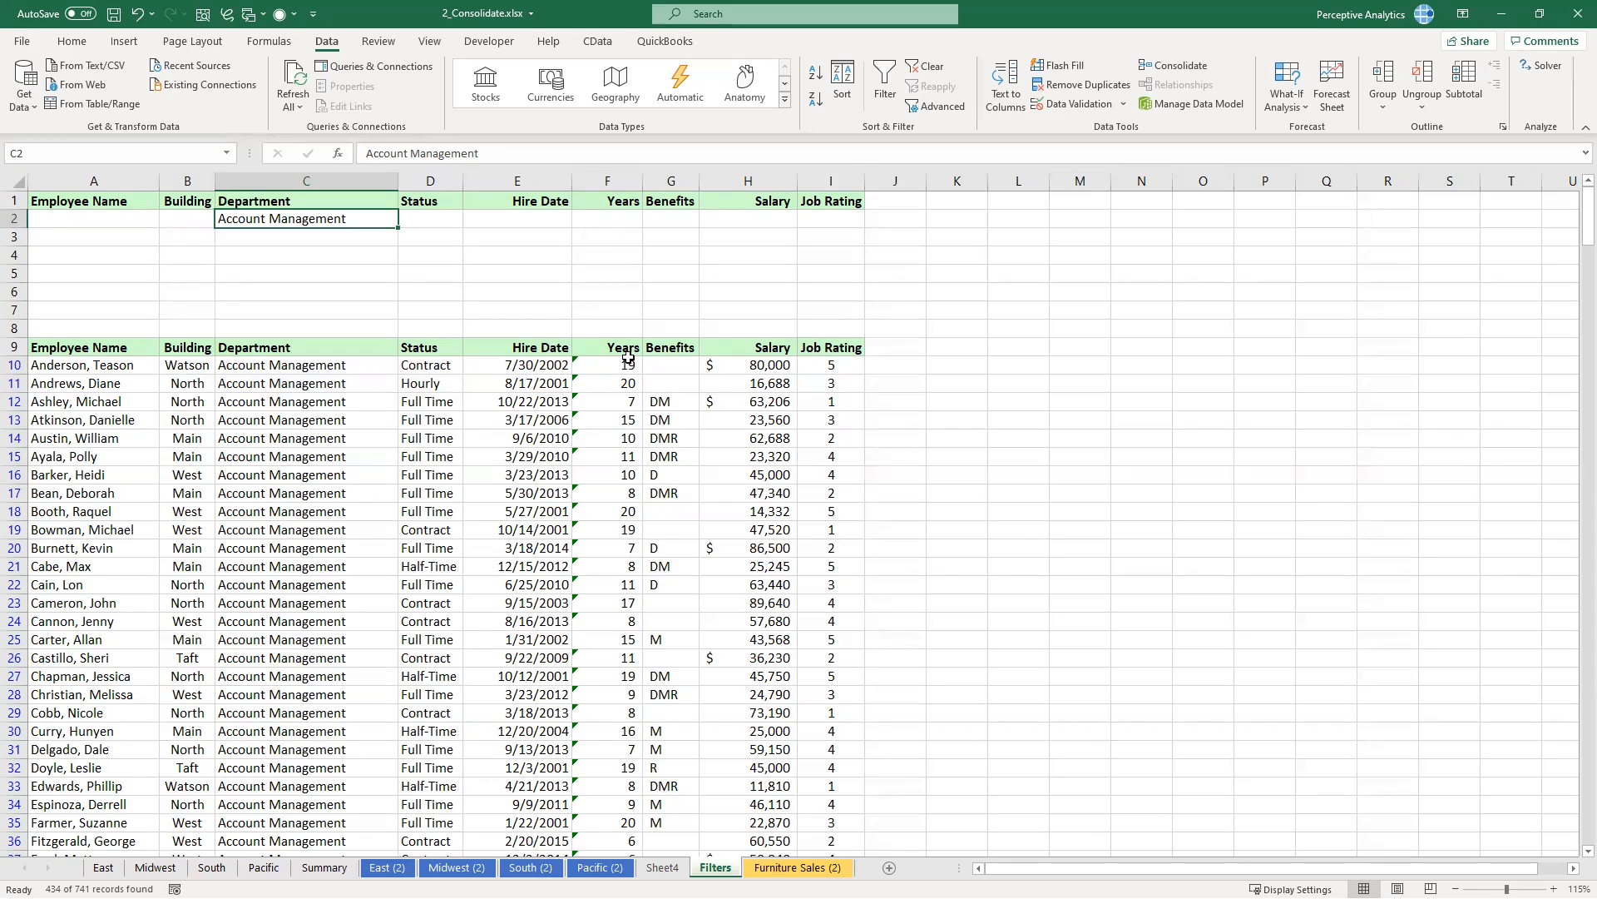
Step: Enter the formula =F10>10 in F2 as a Years criterion beside the Account Management criterion
{"action": "left_click", "coordinate": [620, 220]}
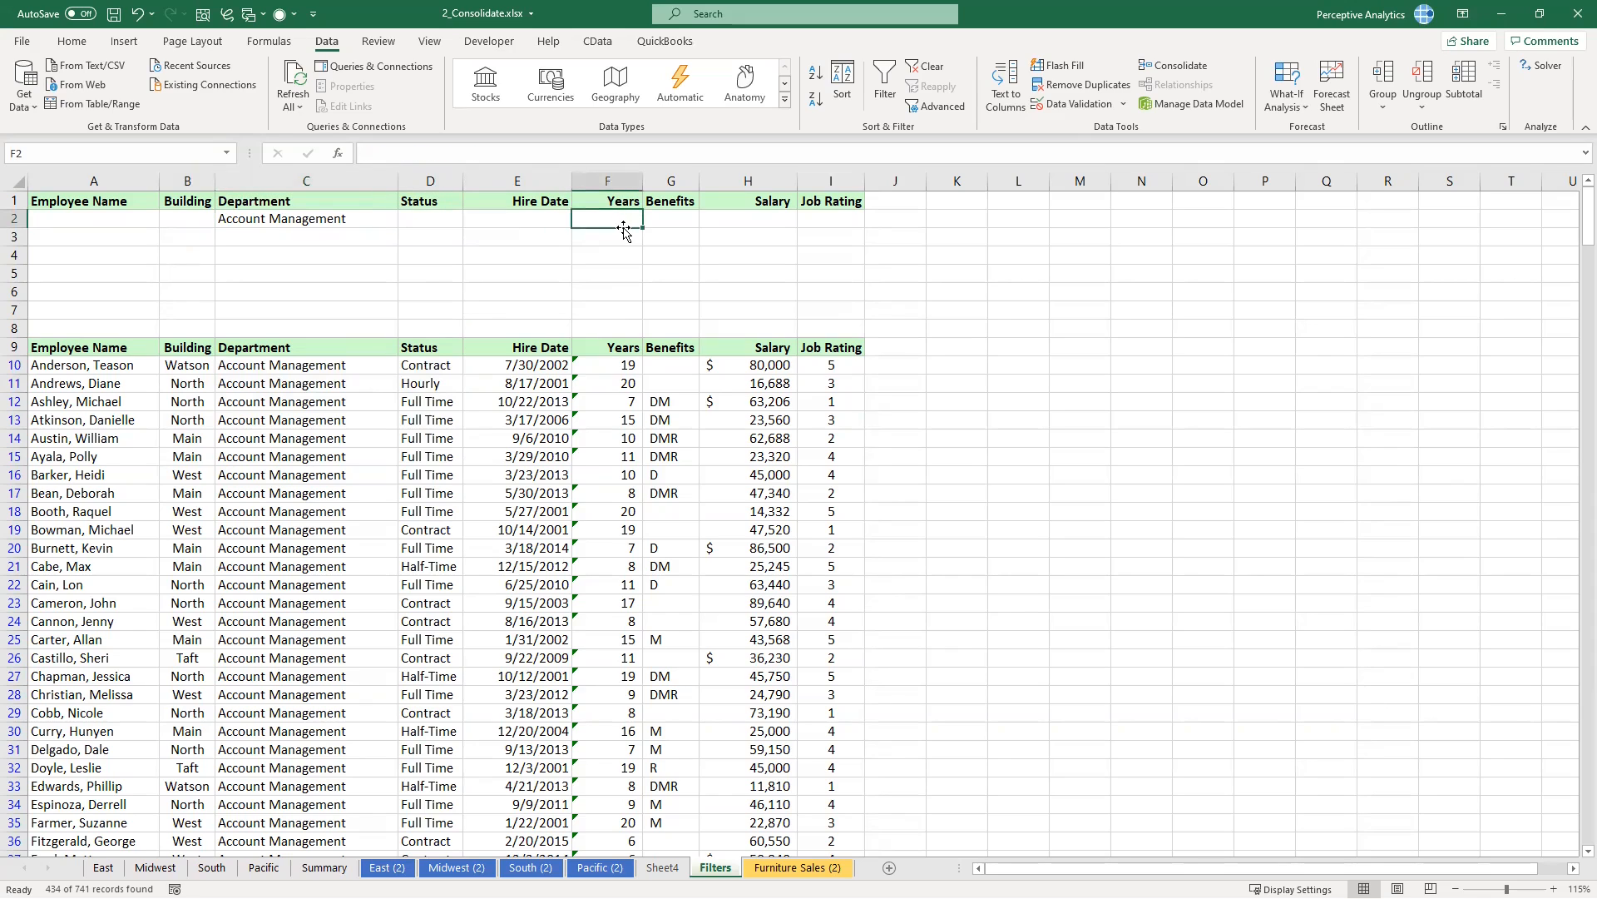
{"action": "type", "text": "="}
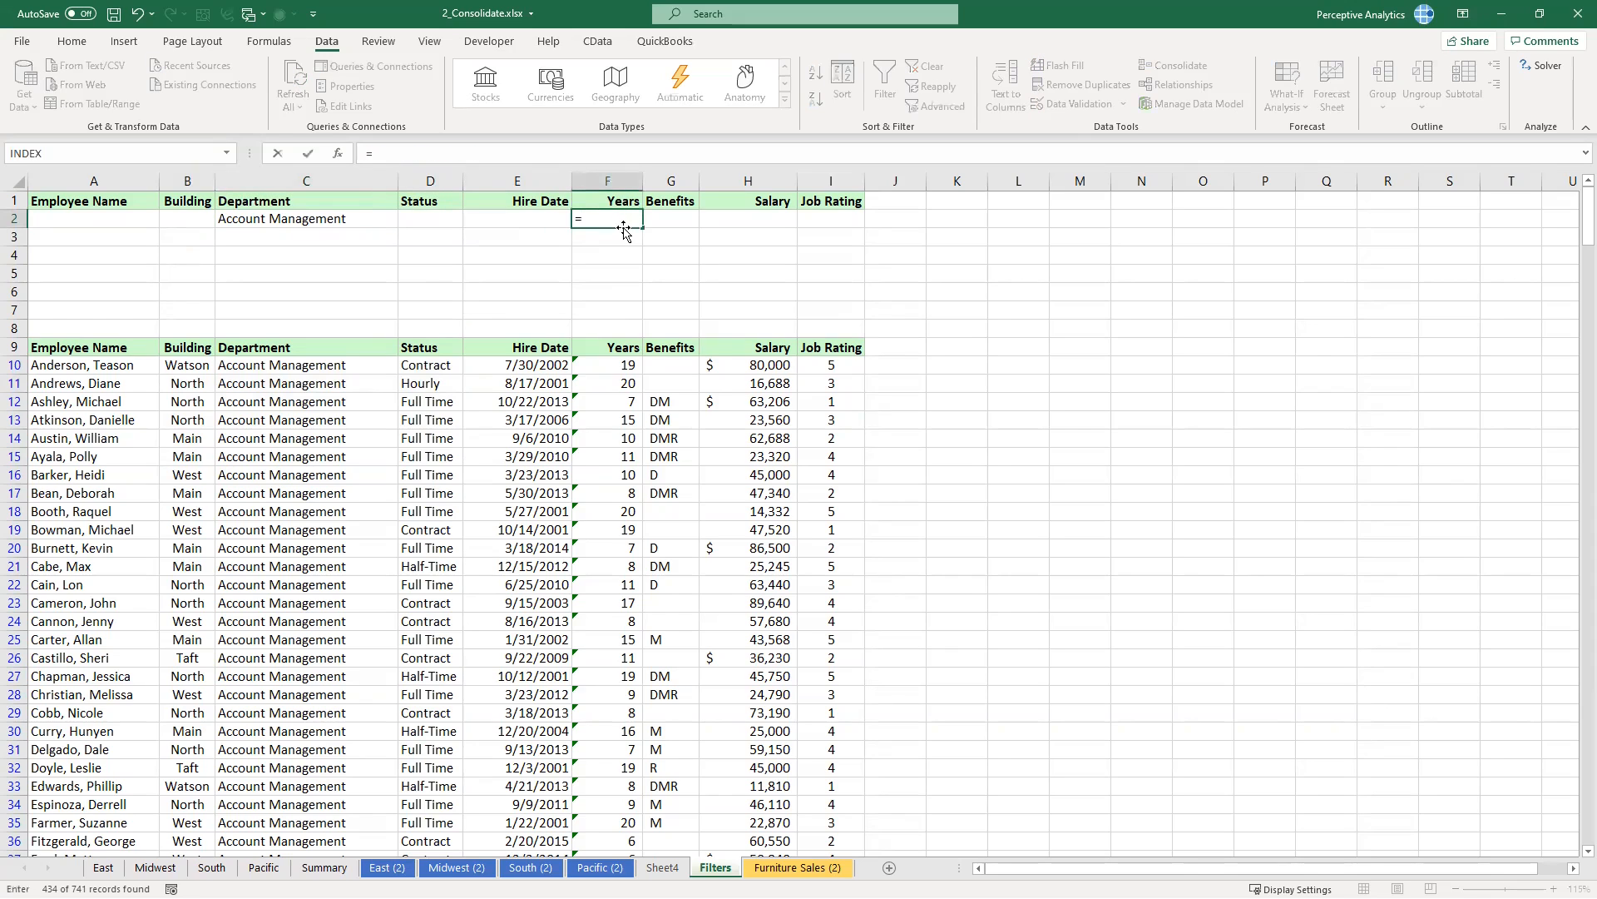
{"action": "left_click", "coordinate": [613, 368]}
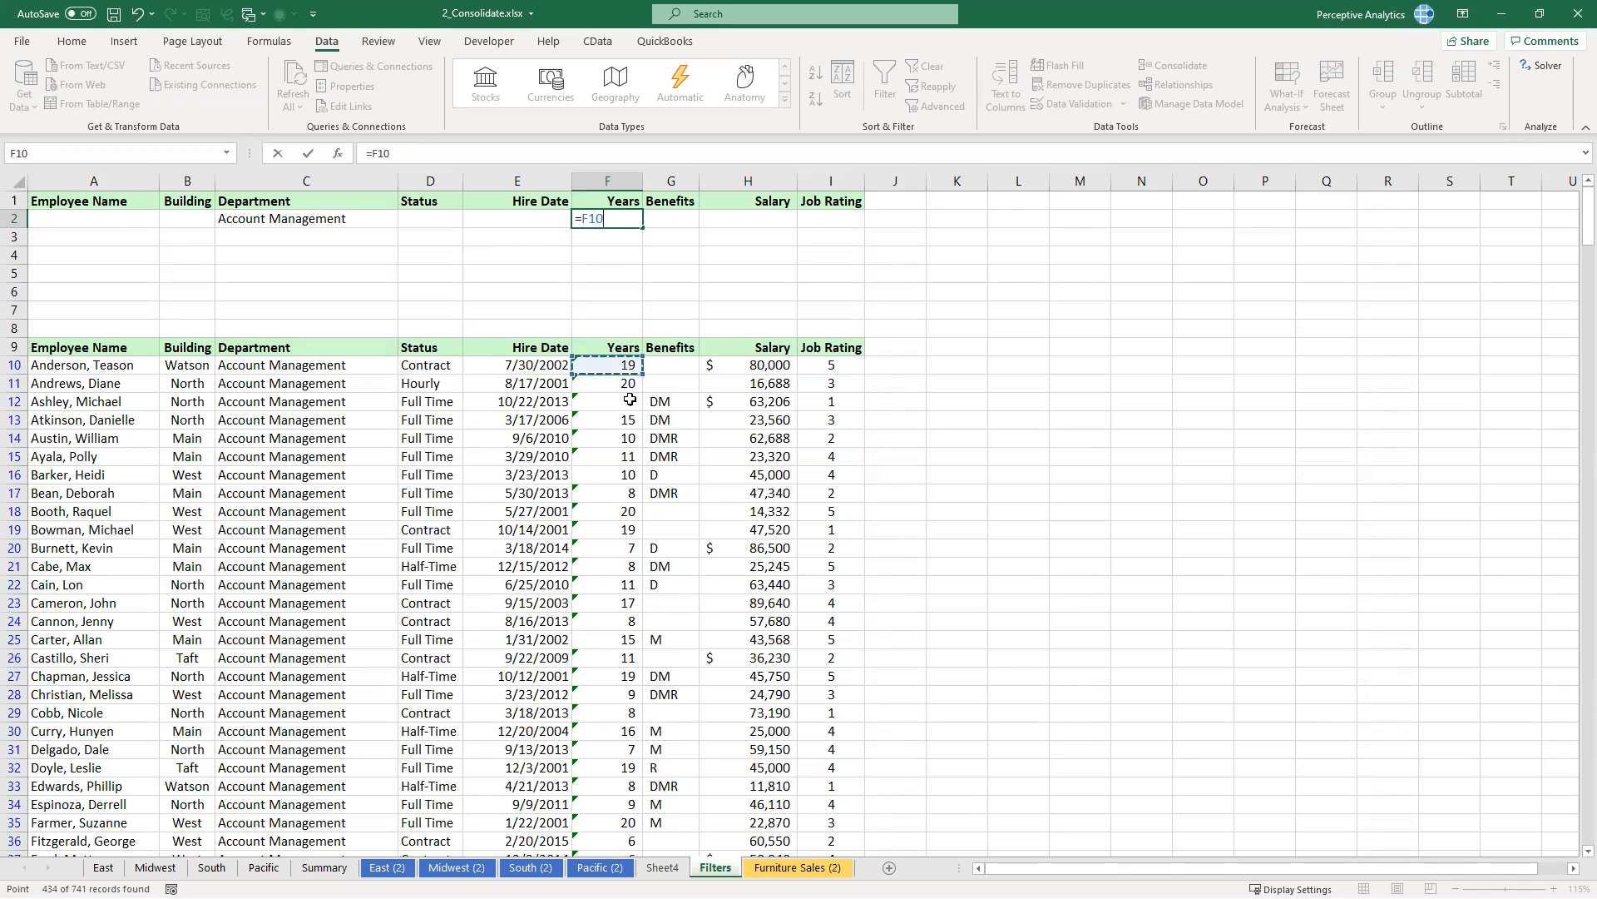
{"action": "type", "text": ">10"}
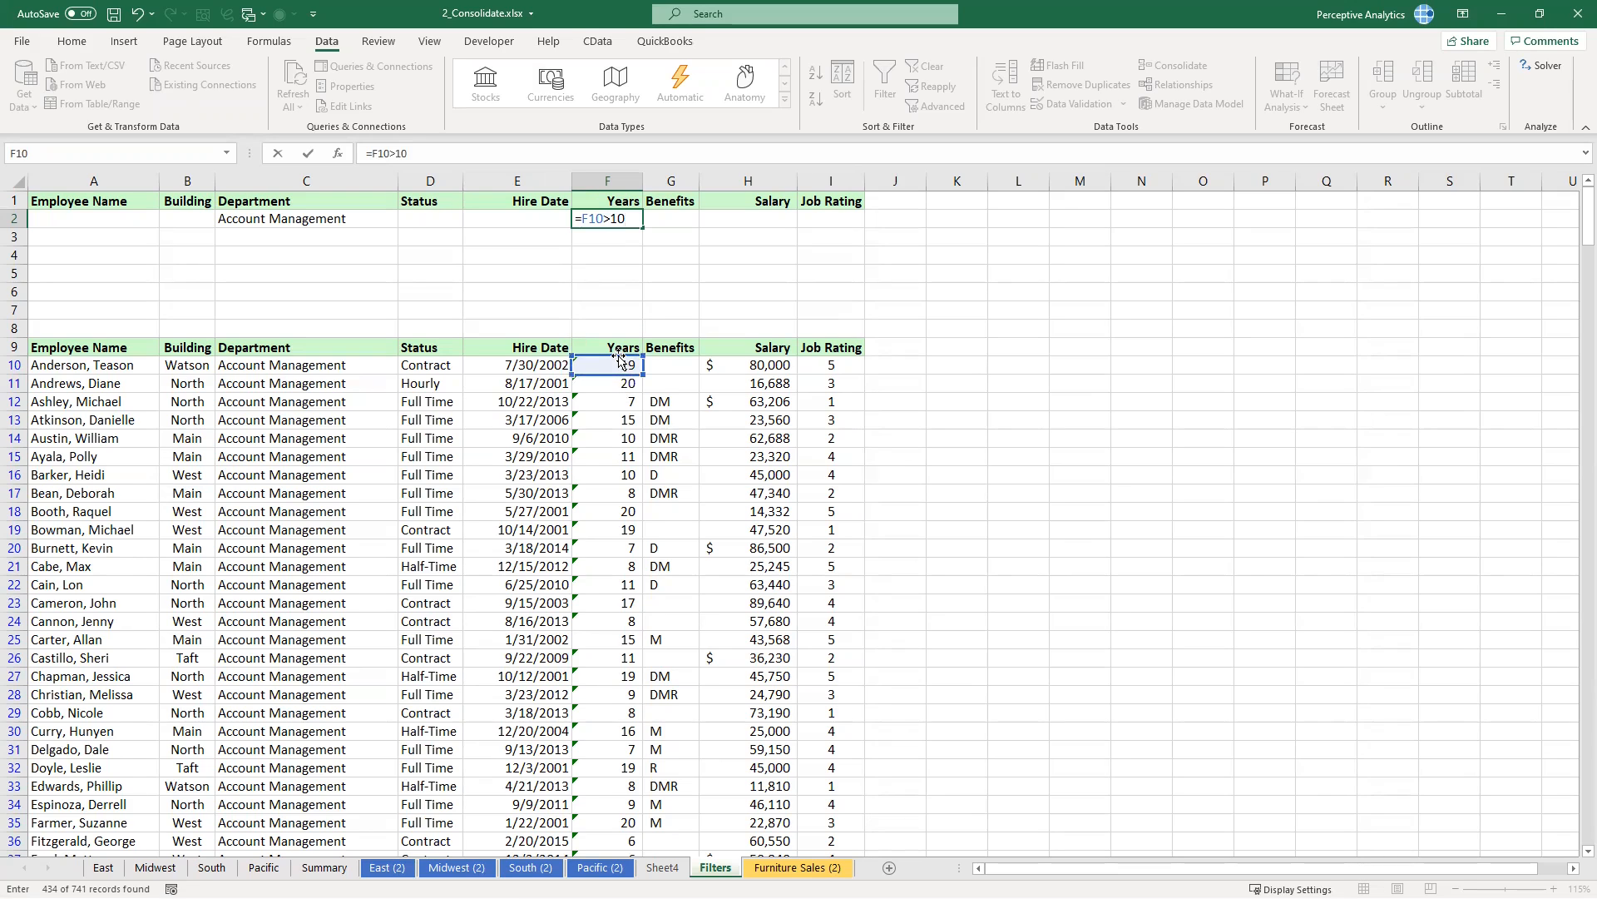
{"action": "key", "text": "Return"}
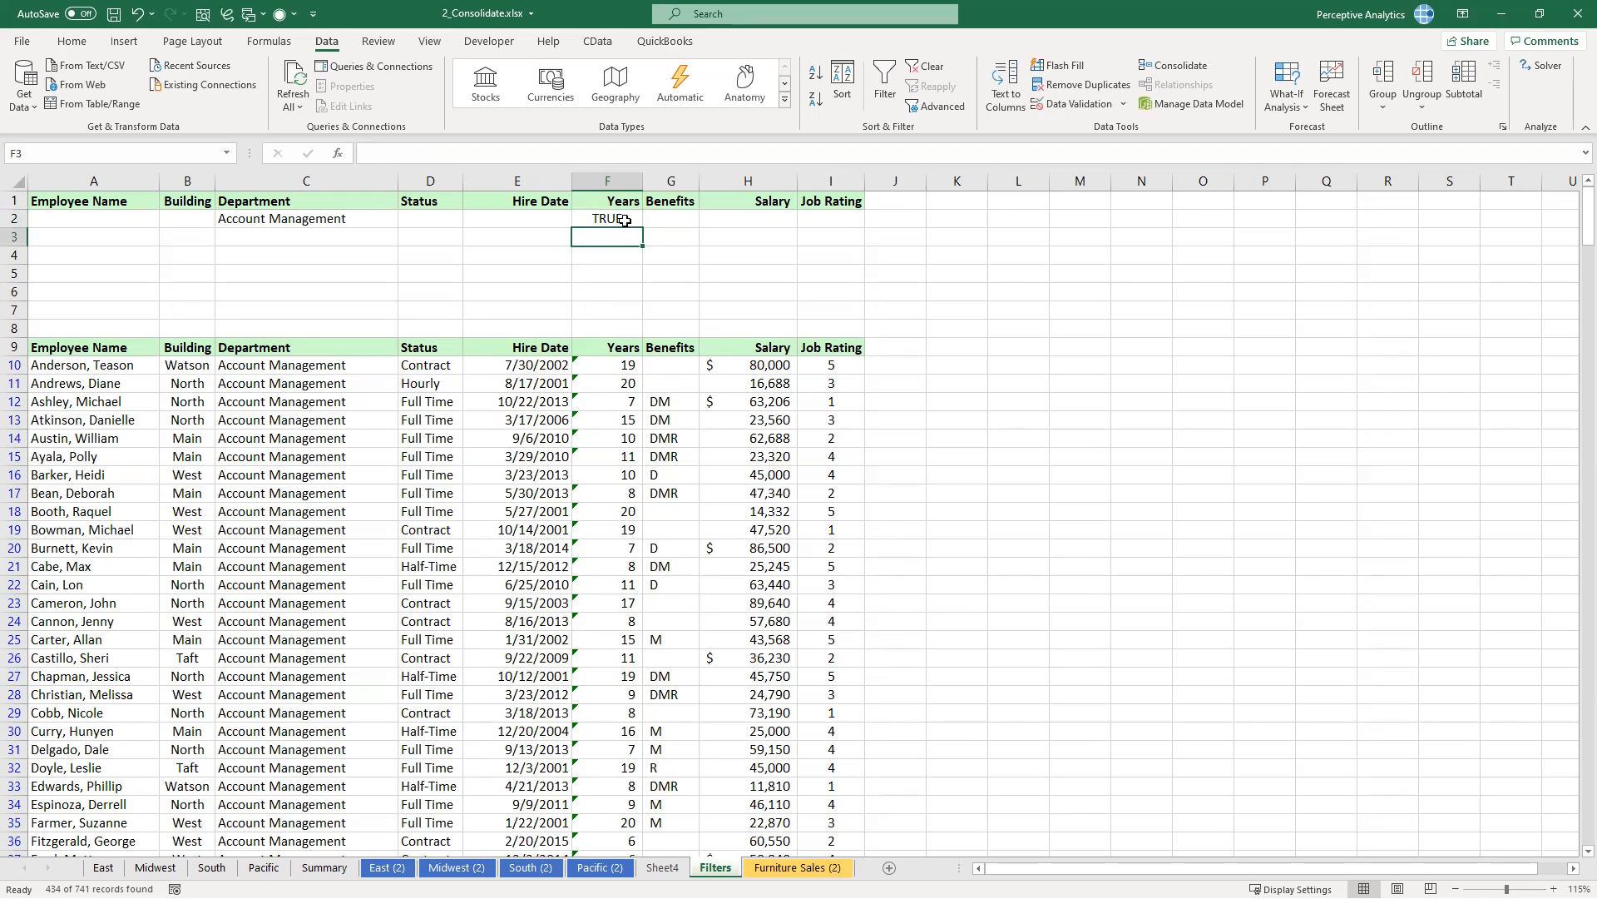
Step: Filter the employee table A9:I750 in place with Advanced Filter, using C1:F2 as the criteria range
{"action": "left_click", "coordinate": [550, 403]}
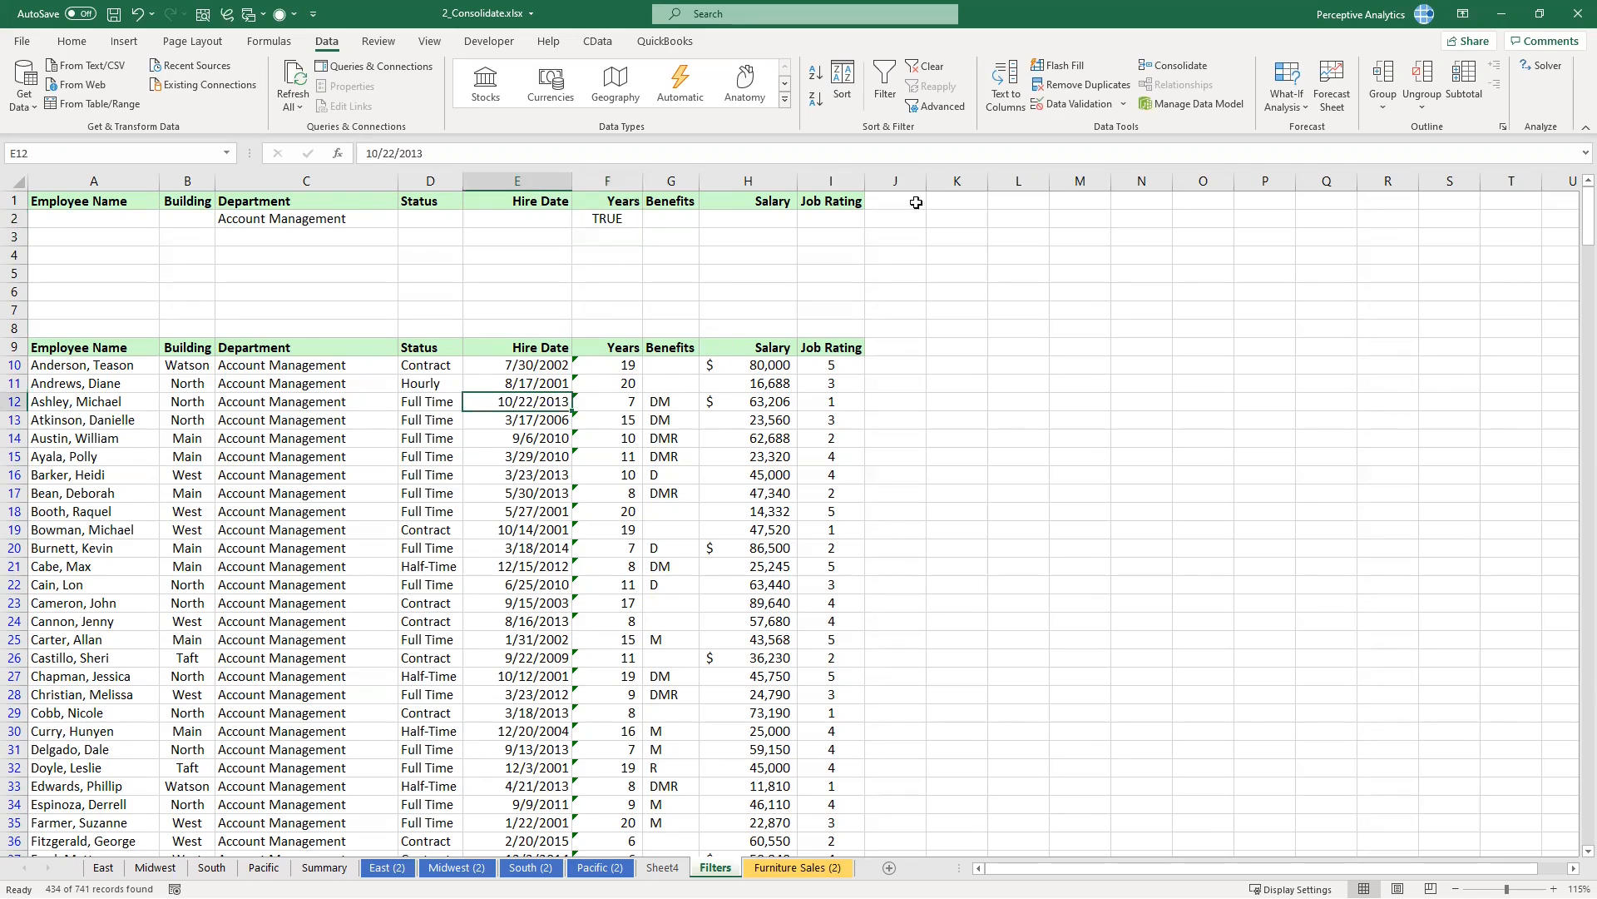
{"action": "left_click", "coordinate": [936, 105]}
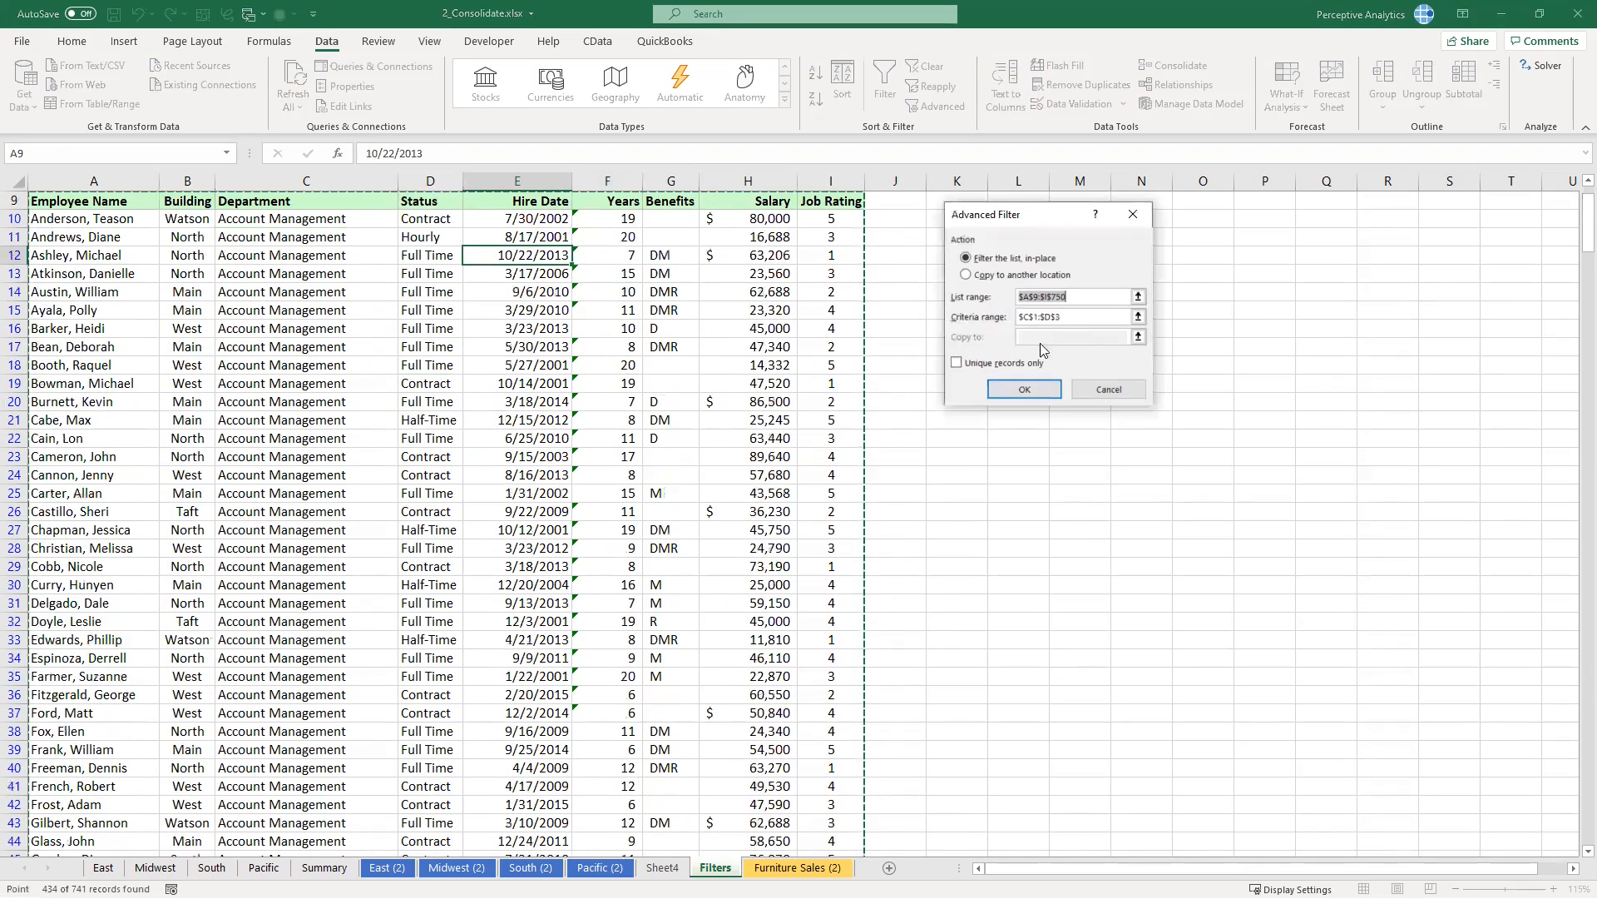
{"action": "left_click", "coordinate": [1068, 315]}
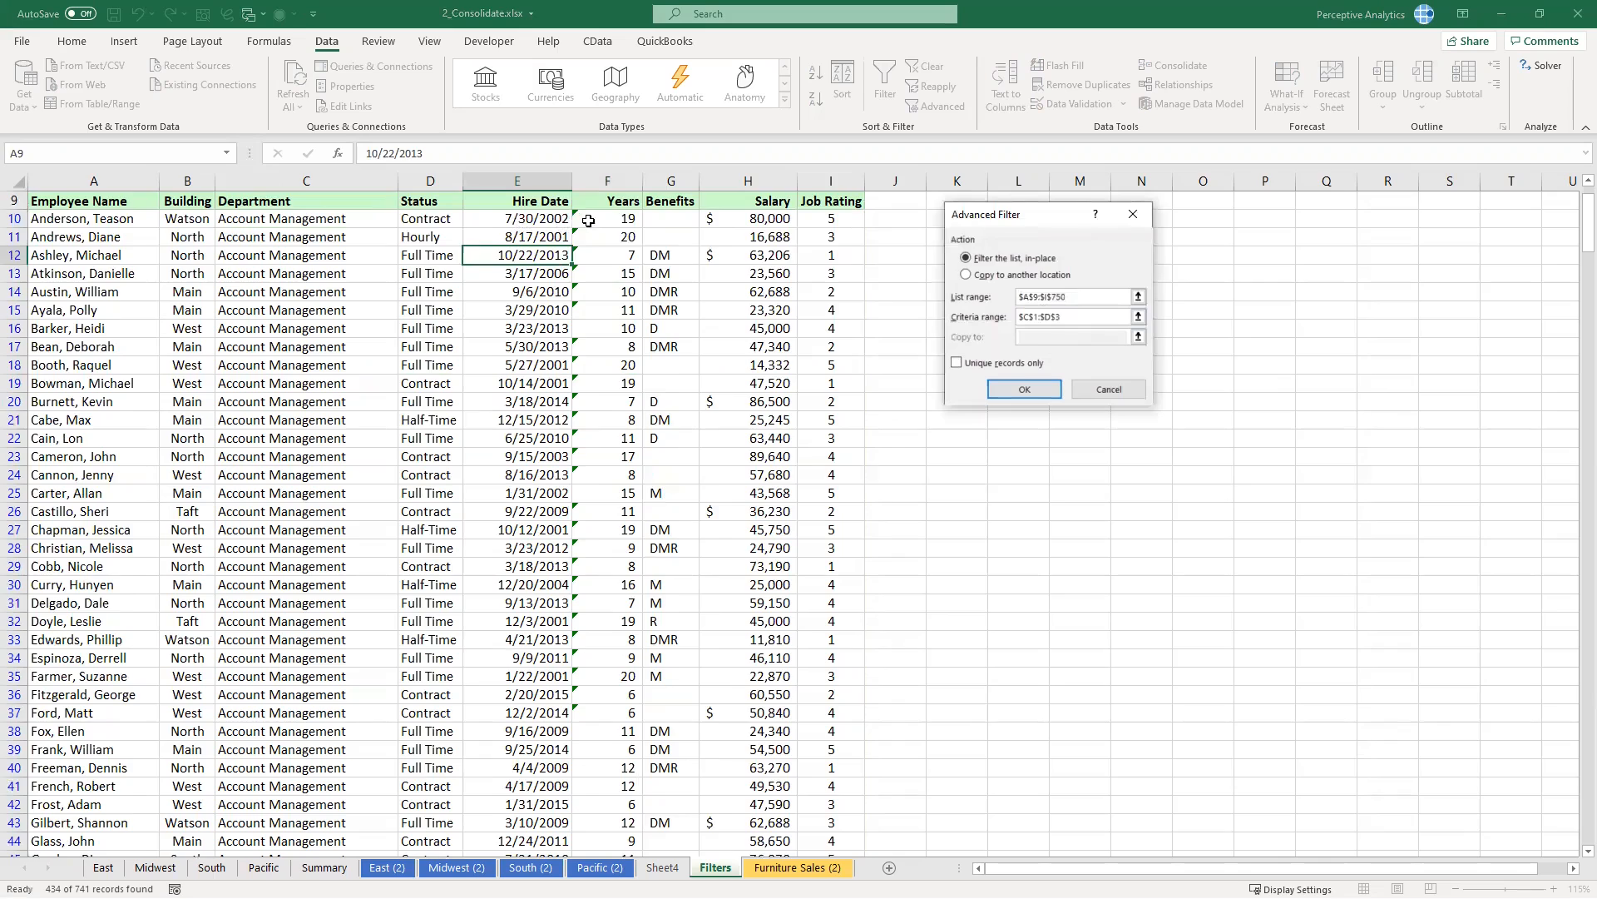
{"action": "scroll", "coordinate": [586, 220], "scroll_direction": "up", "scroll_amount": 1}
{"action": "scroll", "coordinate": [681, 267], "scroll_direction": "up", "scroll_amount": 2}
{"action": "key", "text": "BackSpace"}
{"action": "key", "text": "BackSpace"}
{"action": "key", "text": "BackSpace"}
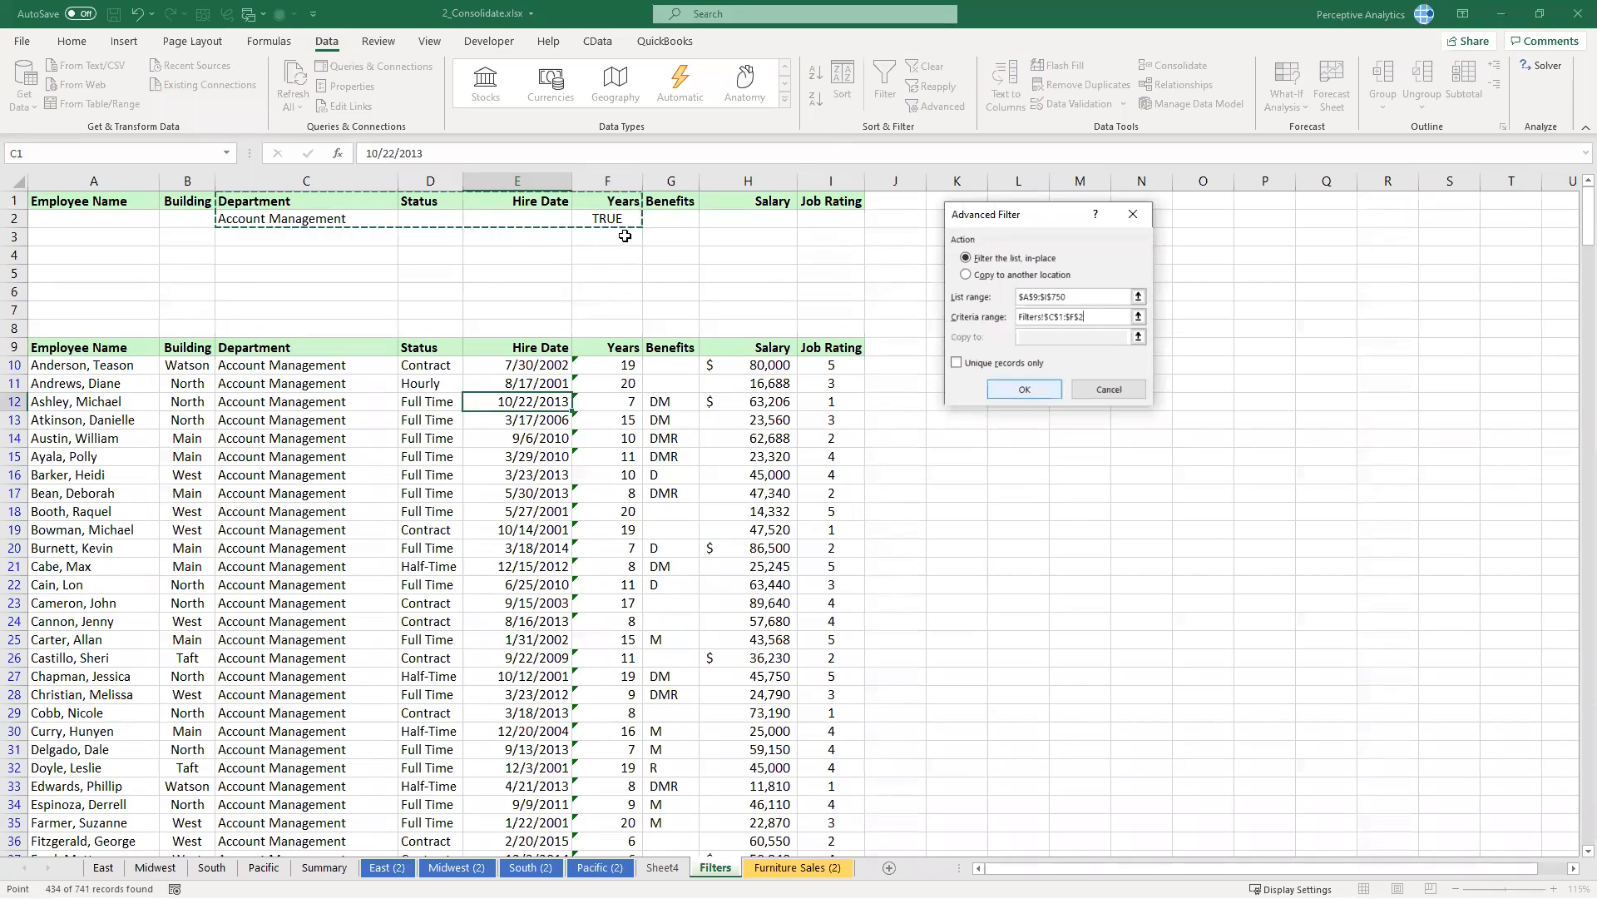
{"action": "key", "text": "Return"}
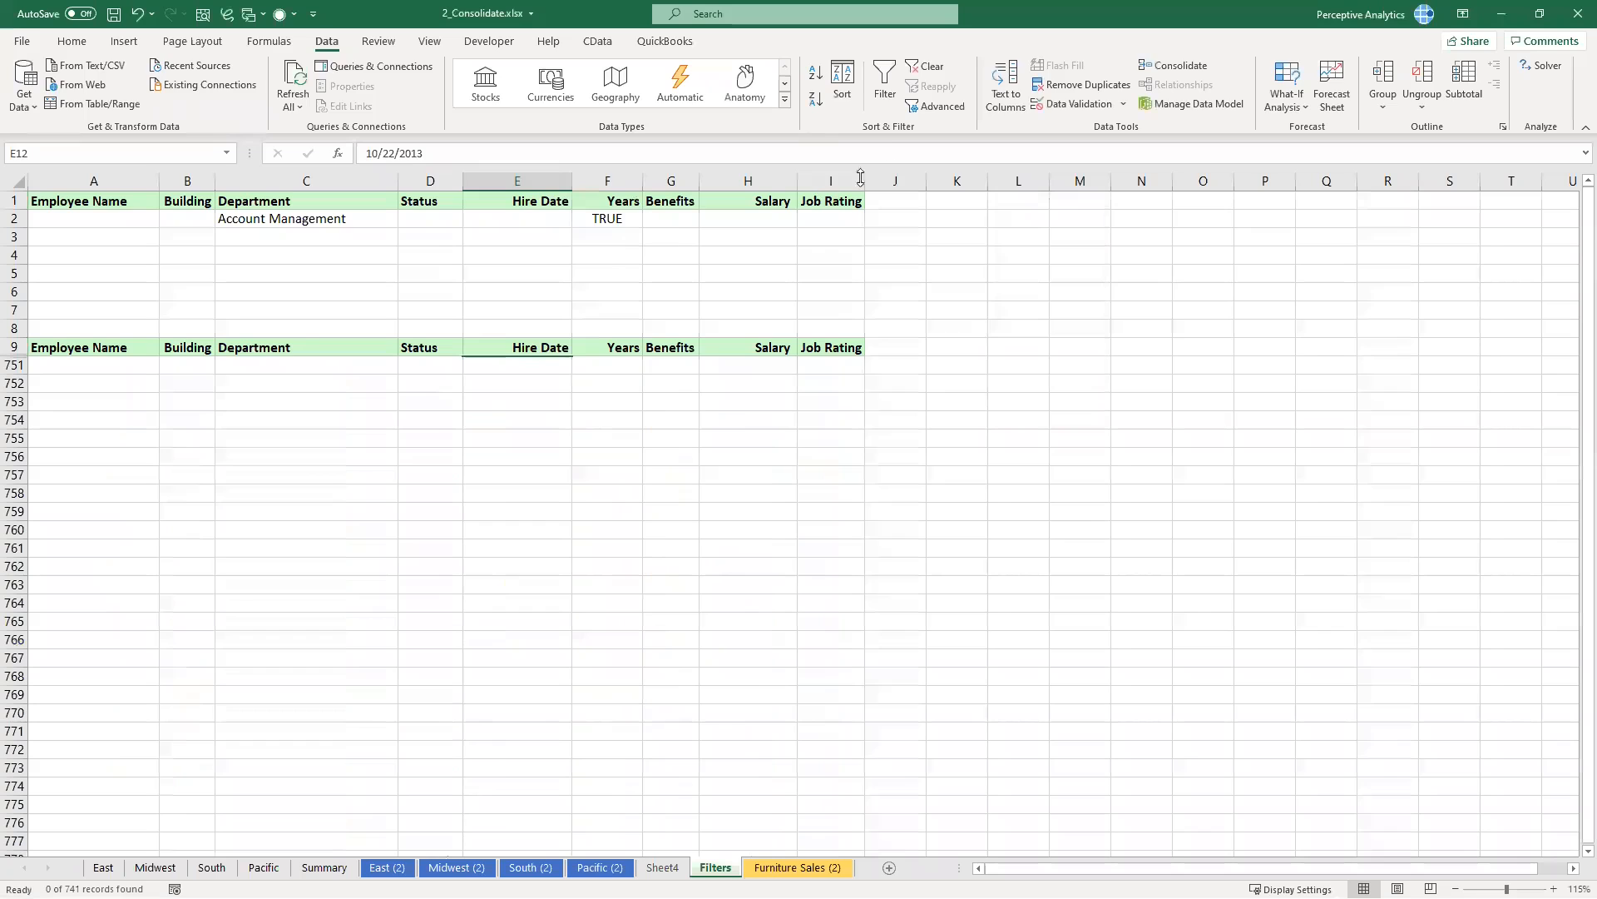
Step: Clear the Years heading in F1 above the formula criterion and refilter the employee table with Advanced Filter
{"action": "left_click", "coordinate": [608, 201]}
{"action": "key", "text": "BackSpace"}
{"action": "left_click", "coordinate": [628, 239]}
{"action": "key", "text": "Up"}
{"action": "left_click", "coordinate": [936, 106]}
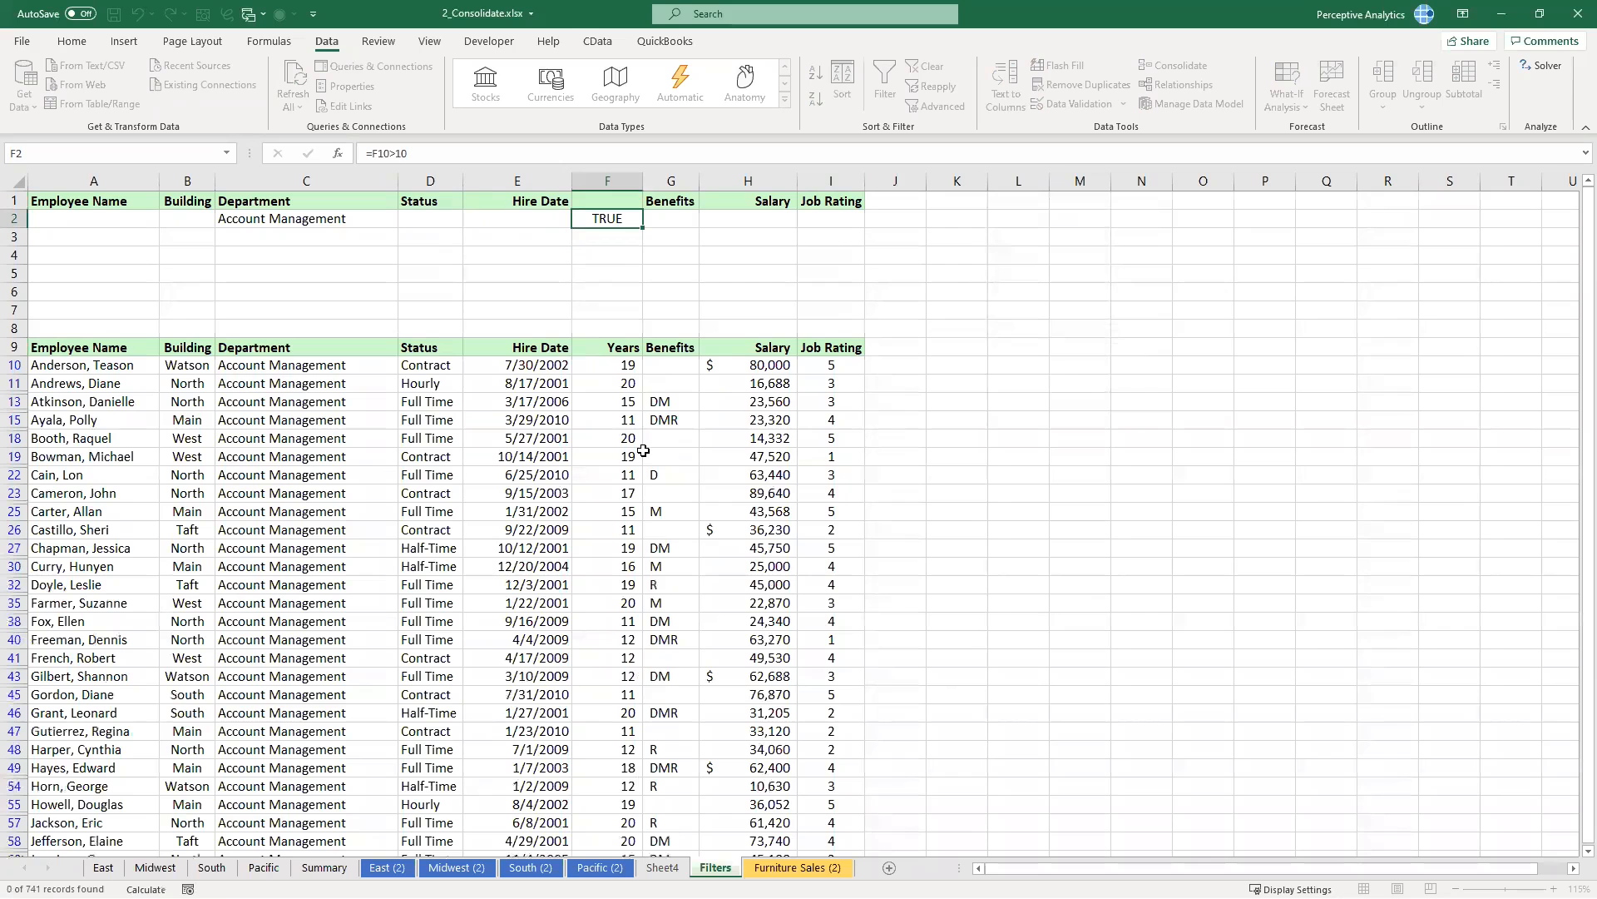
{"action": "scroll", "coordinate": [323, 385], "scroll_direction": "down", "scroll_amount": 5}
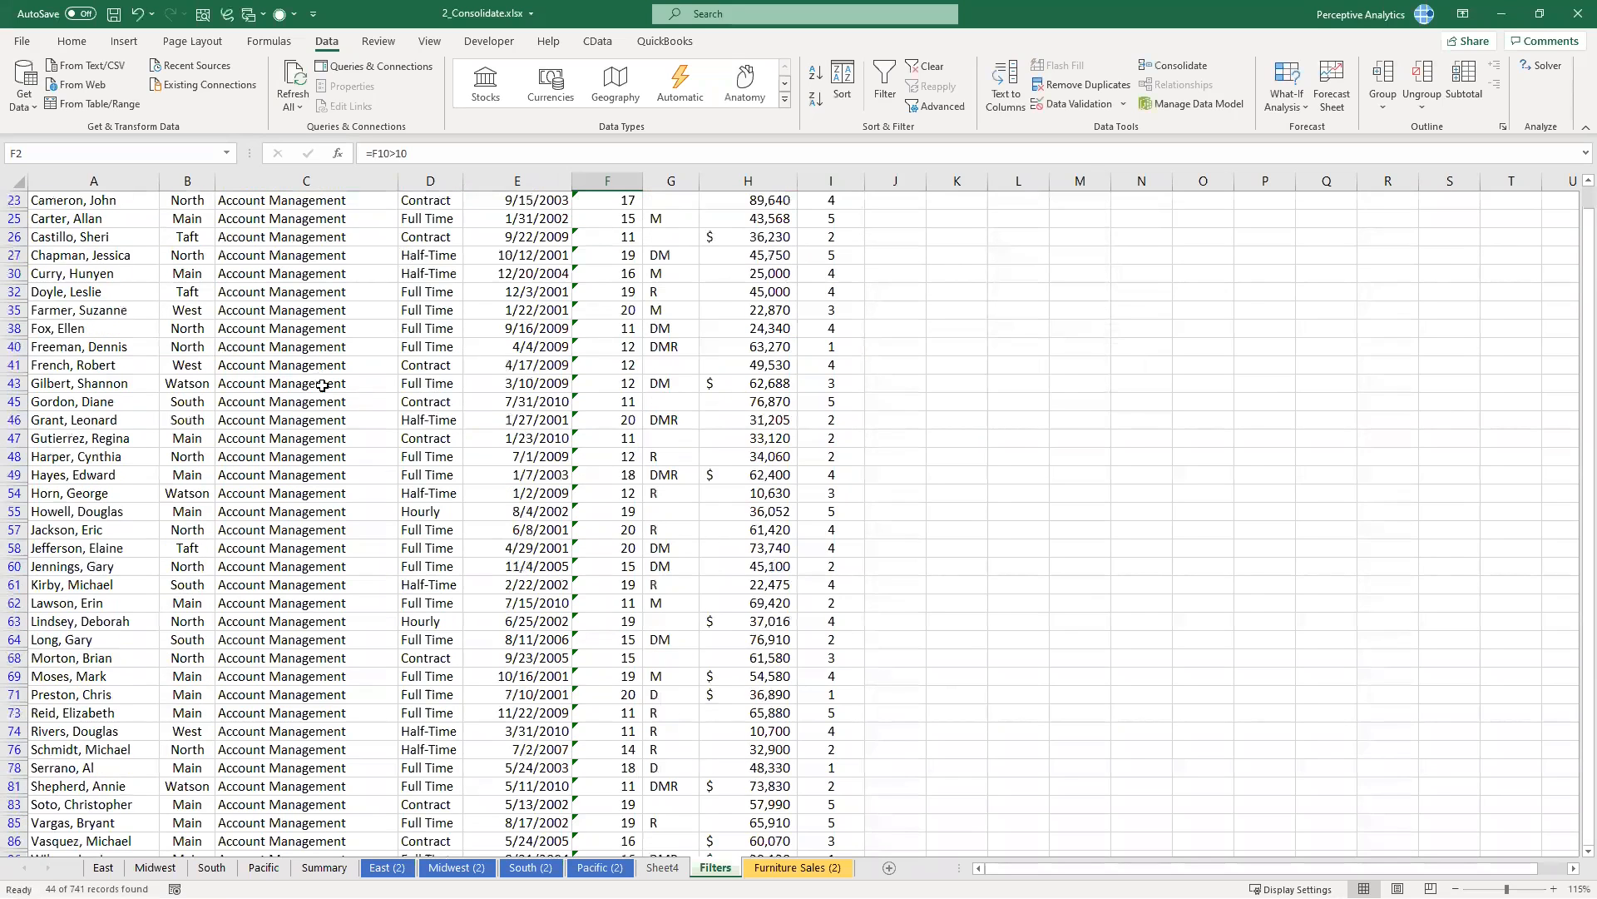
{"action": "scroll", "coordinate": [321, 375], "scroll_direction": "up", "scroll_amount": 1}
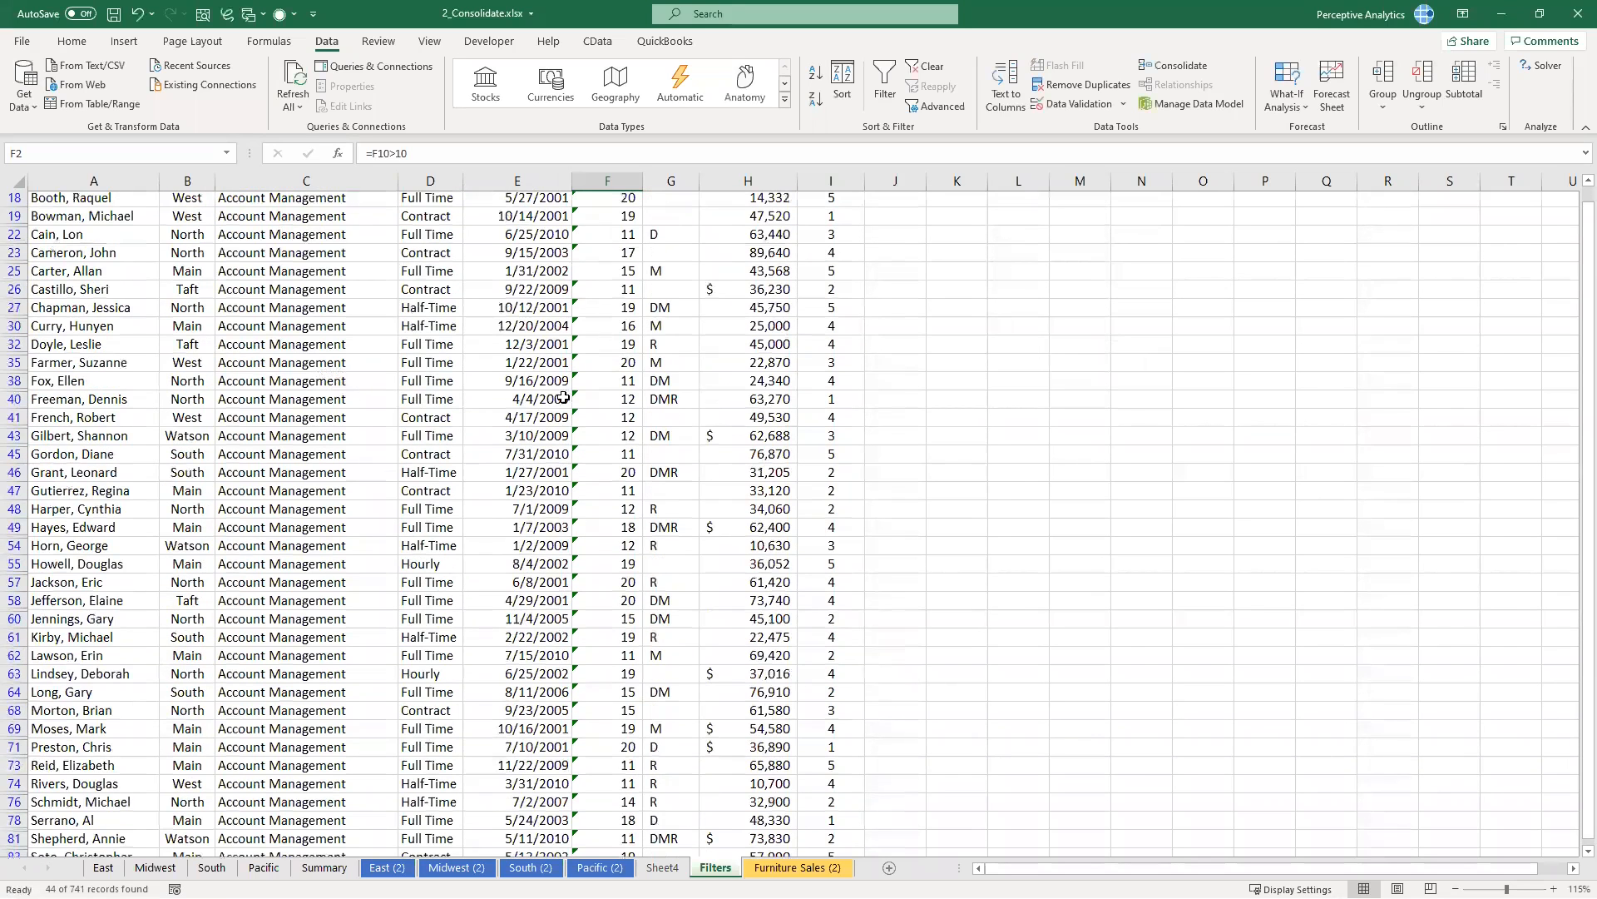
{"action": "scroll", "coordinate": [627, 385], "scroll_direction": "up", "scroll_amount": 1}
{"action": "scroll", "coordinate": [621, 402], "scroll_direction": "up", "scroll_amount": 1}
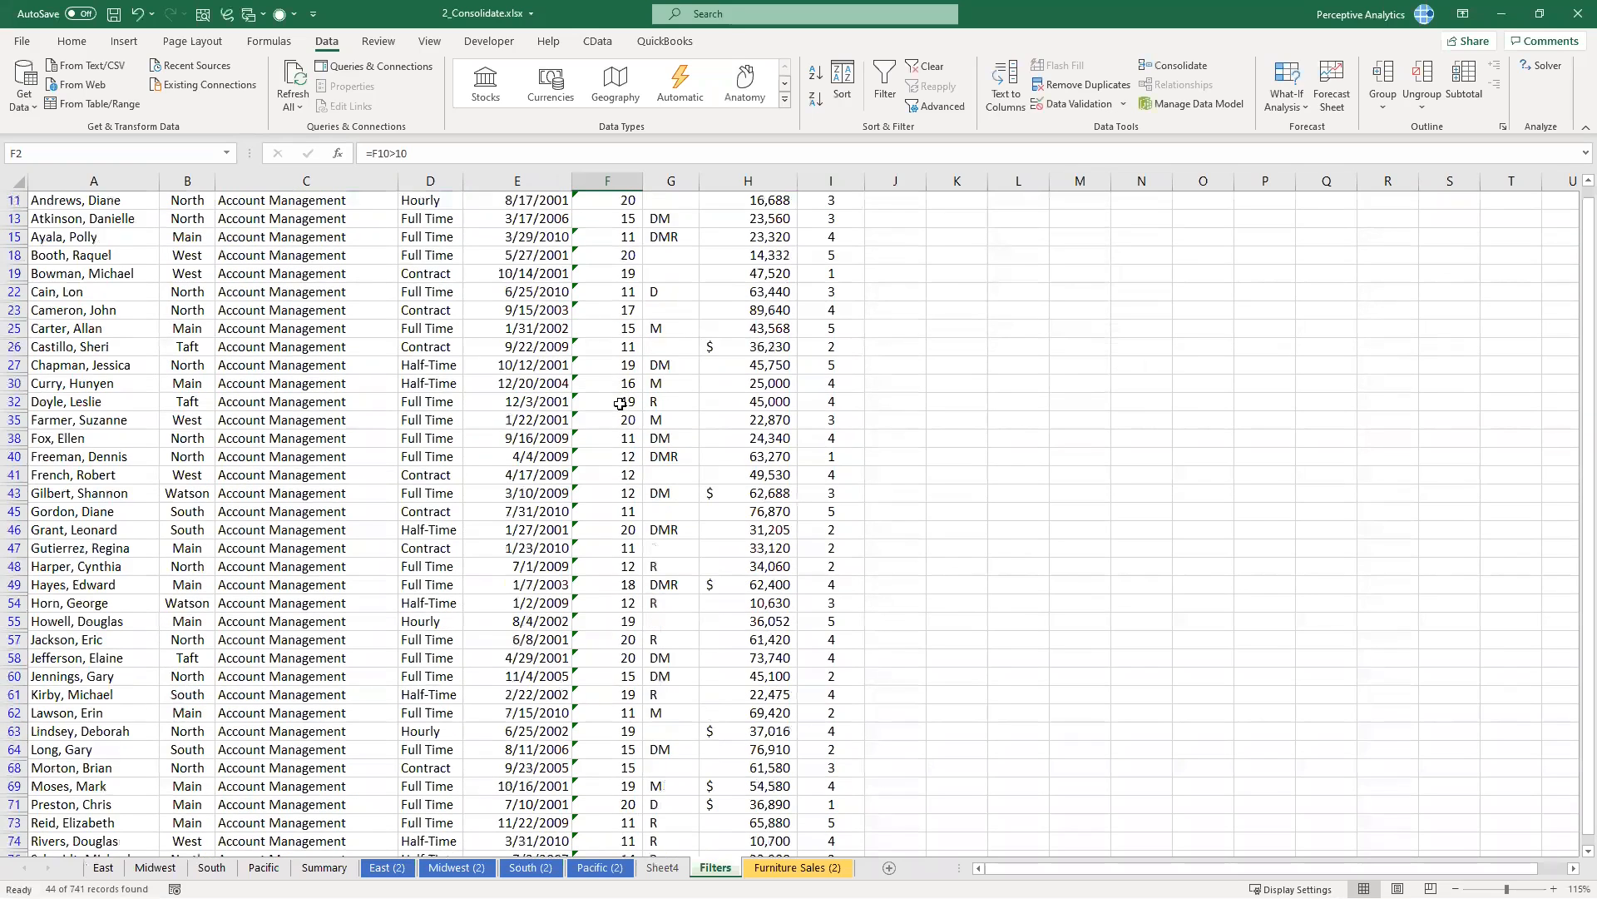
{"action": "scroll", "coordinate": [612, 229], "scroll_direction": "up", "scroll_amount": 1}
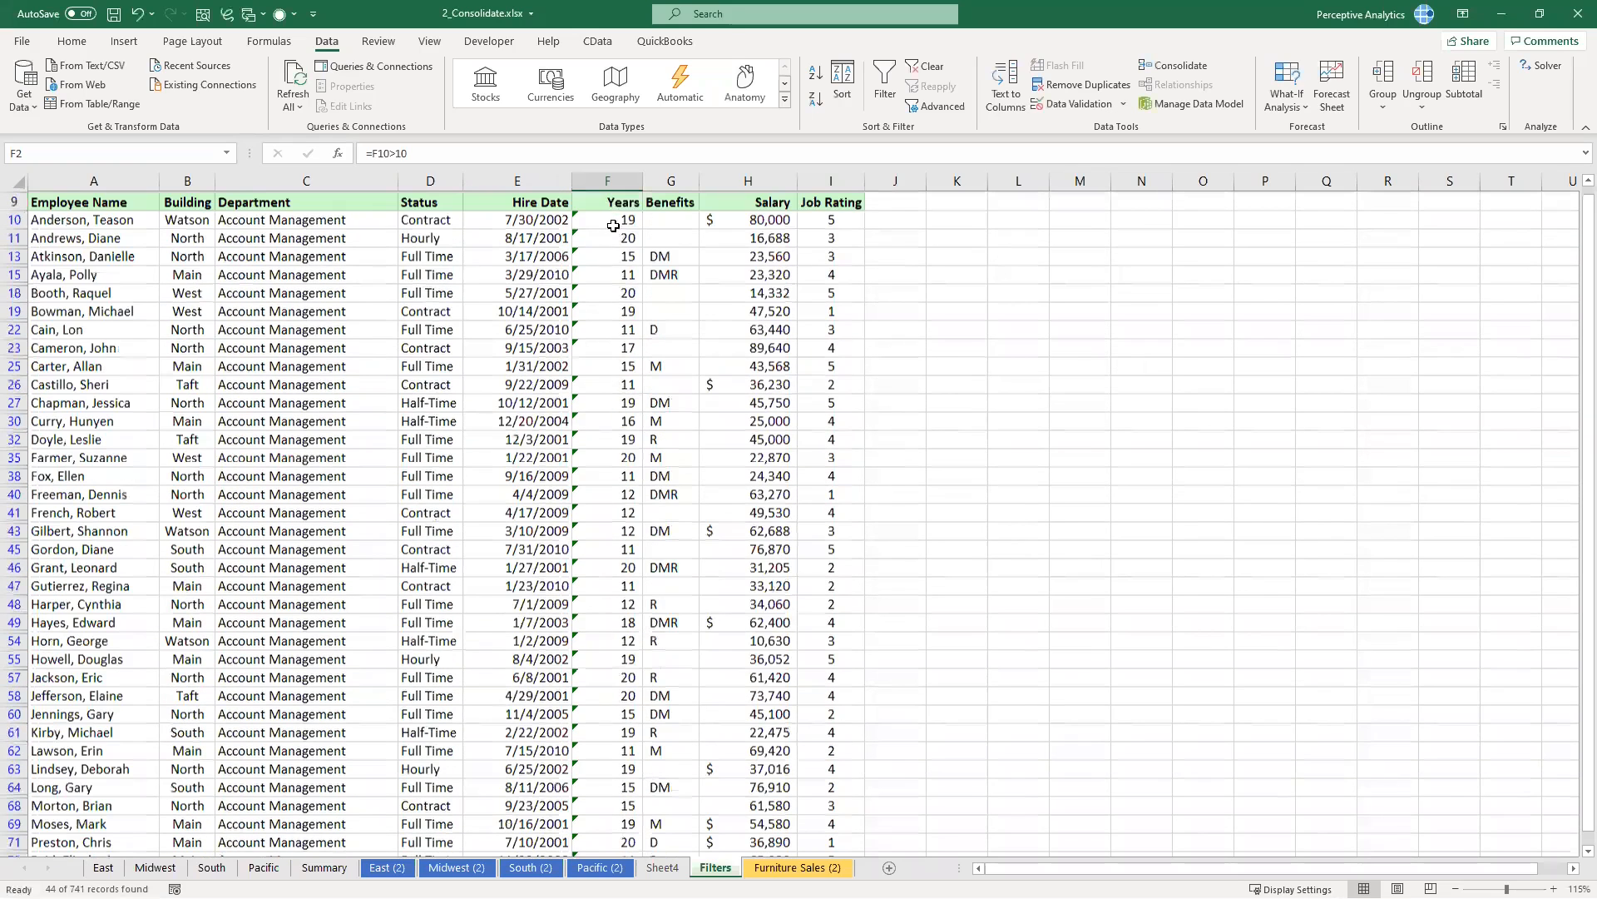
Step: Change the formula criterion in F2 to =F10<10
{"action": "scroll", "coordinate": [620, 249], "scroll_direction": "up", "scroll_amount": 3}
{"action": "left_click", "coordinate": [428, 152]}
{"action": "key", "text": "BackSpace"}
{"action": "key", "text": "BackSpace"}
{"action": "key", "text": "BackSpace"}
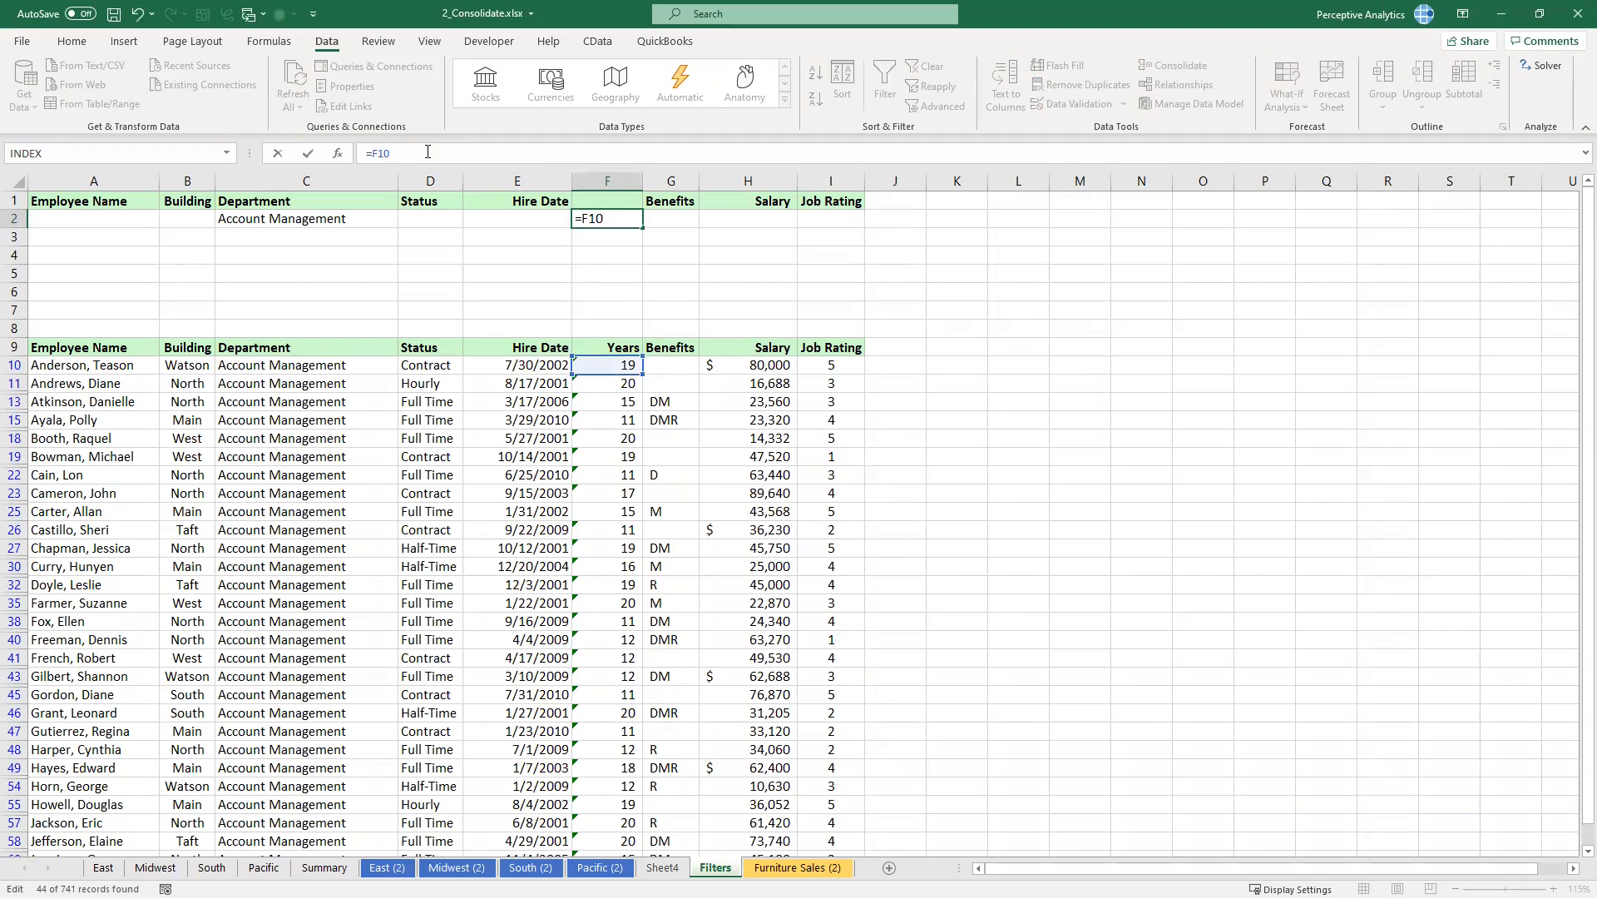
{"action": "type", "text": "<10"}
{"action": "key", "text": "Return"}
Step: Rerun the in-place Advanced Filter with criteria range C1:F2 and review the Years values of the filtered rows
{"action": "left_click", "coordinate": [748, 419]}
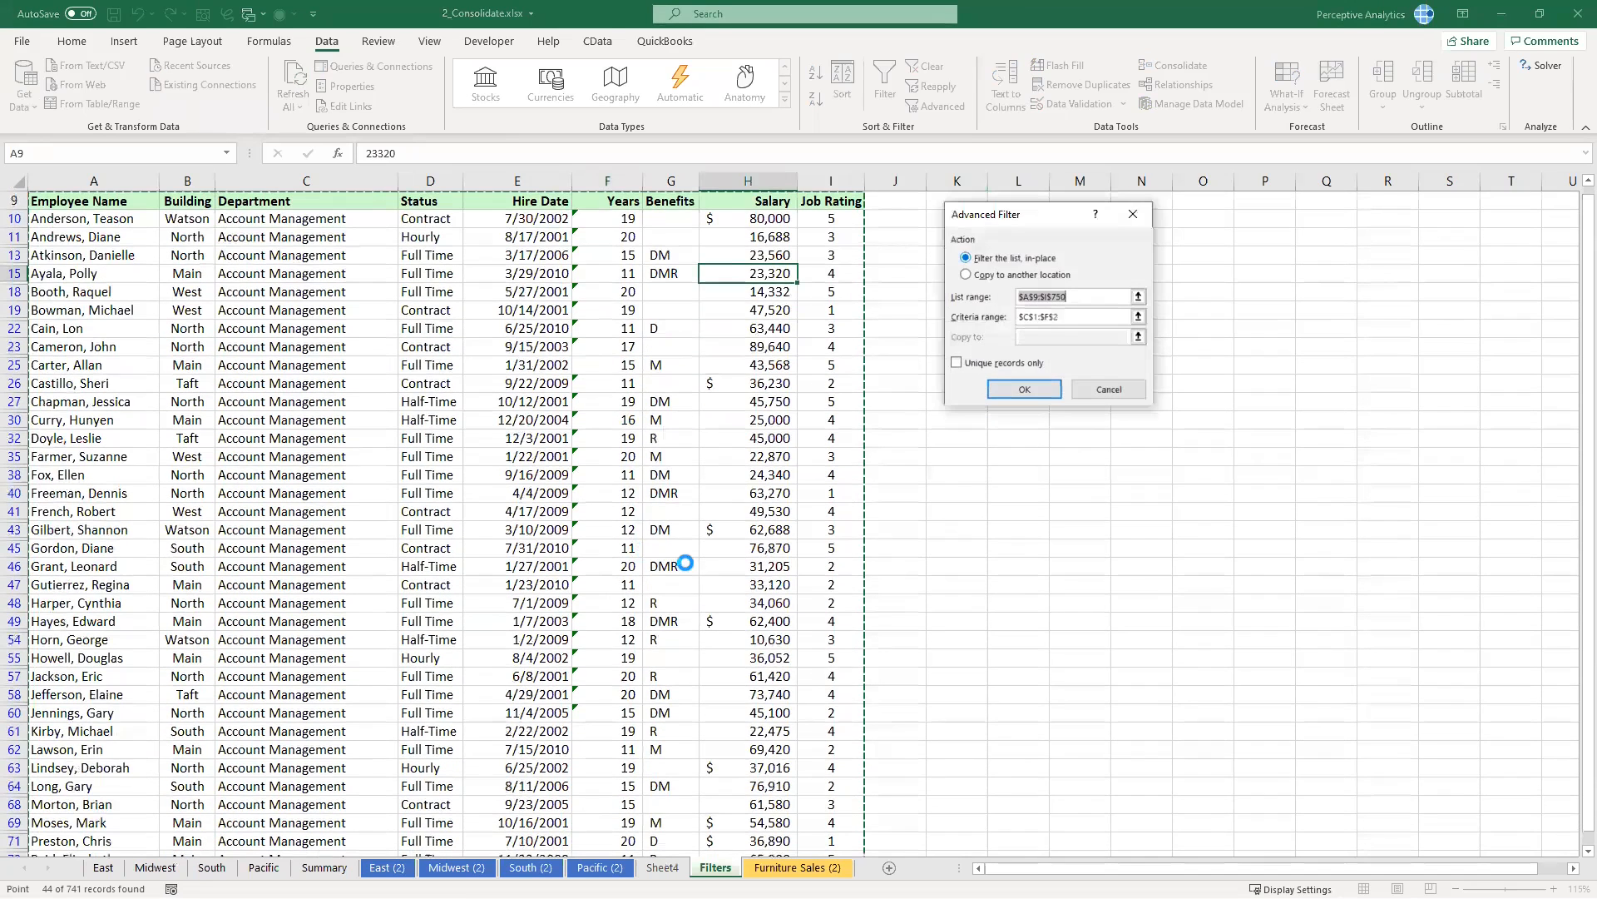
{"action": "key", "text": "Return"}
{"action": "scroll", "coordinate": [627, 553], "scroll_direction": "down", "scroll_amount": 4}
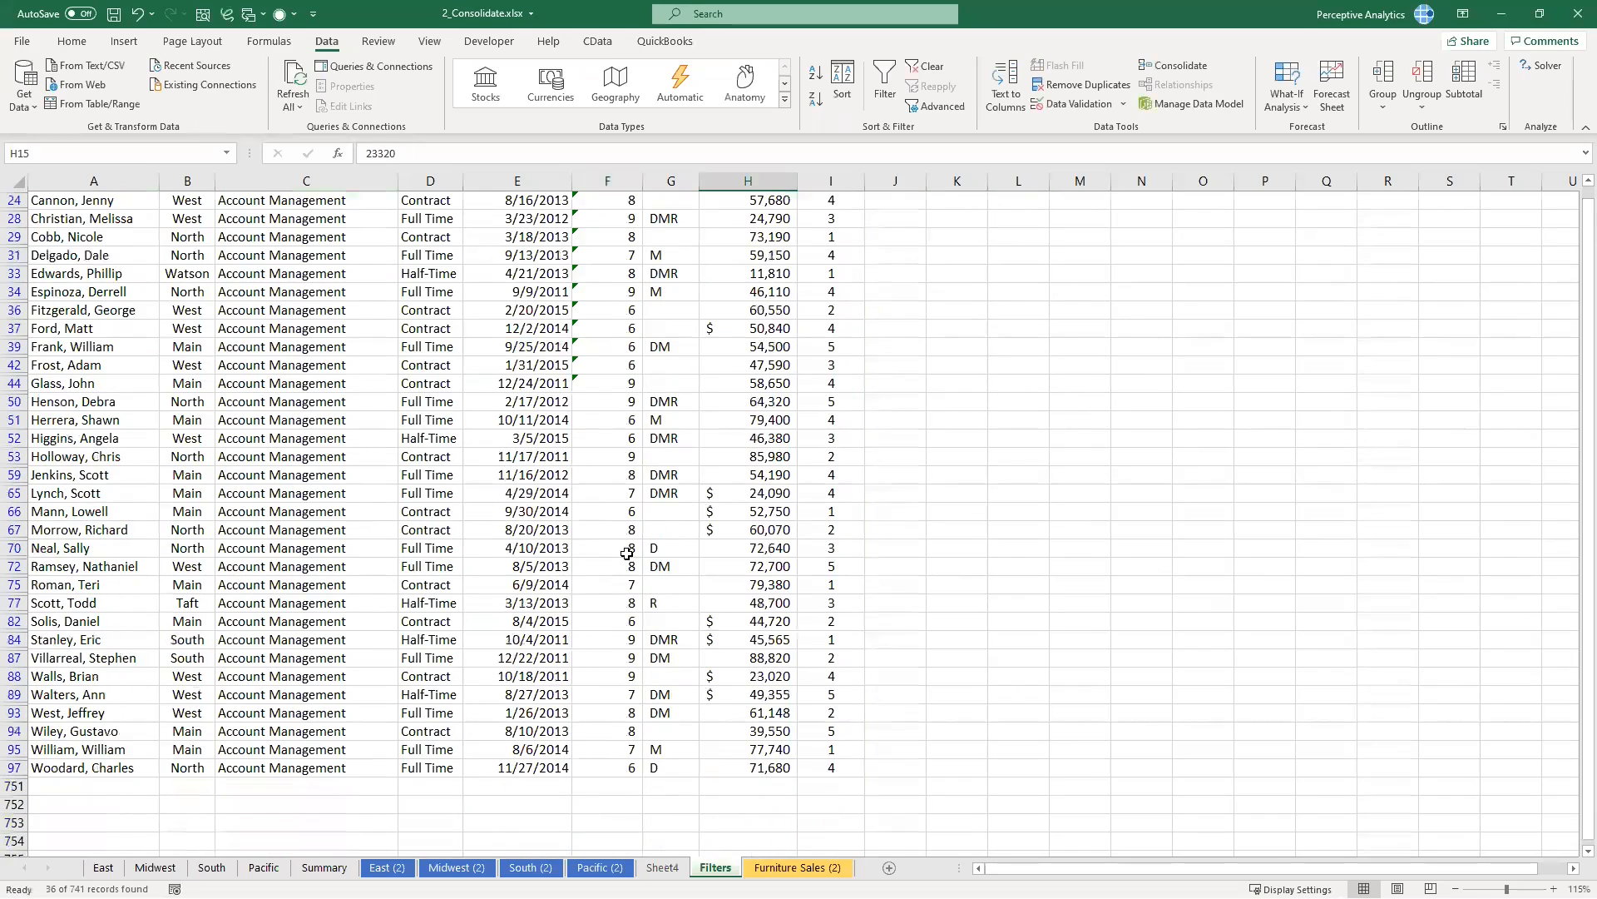
{"action": "scroll", "coordinate": [624, 547], "scroll_direction": "up", "scroll_amount": 2}
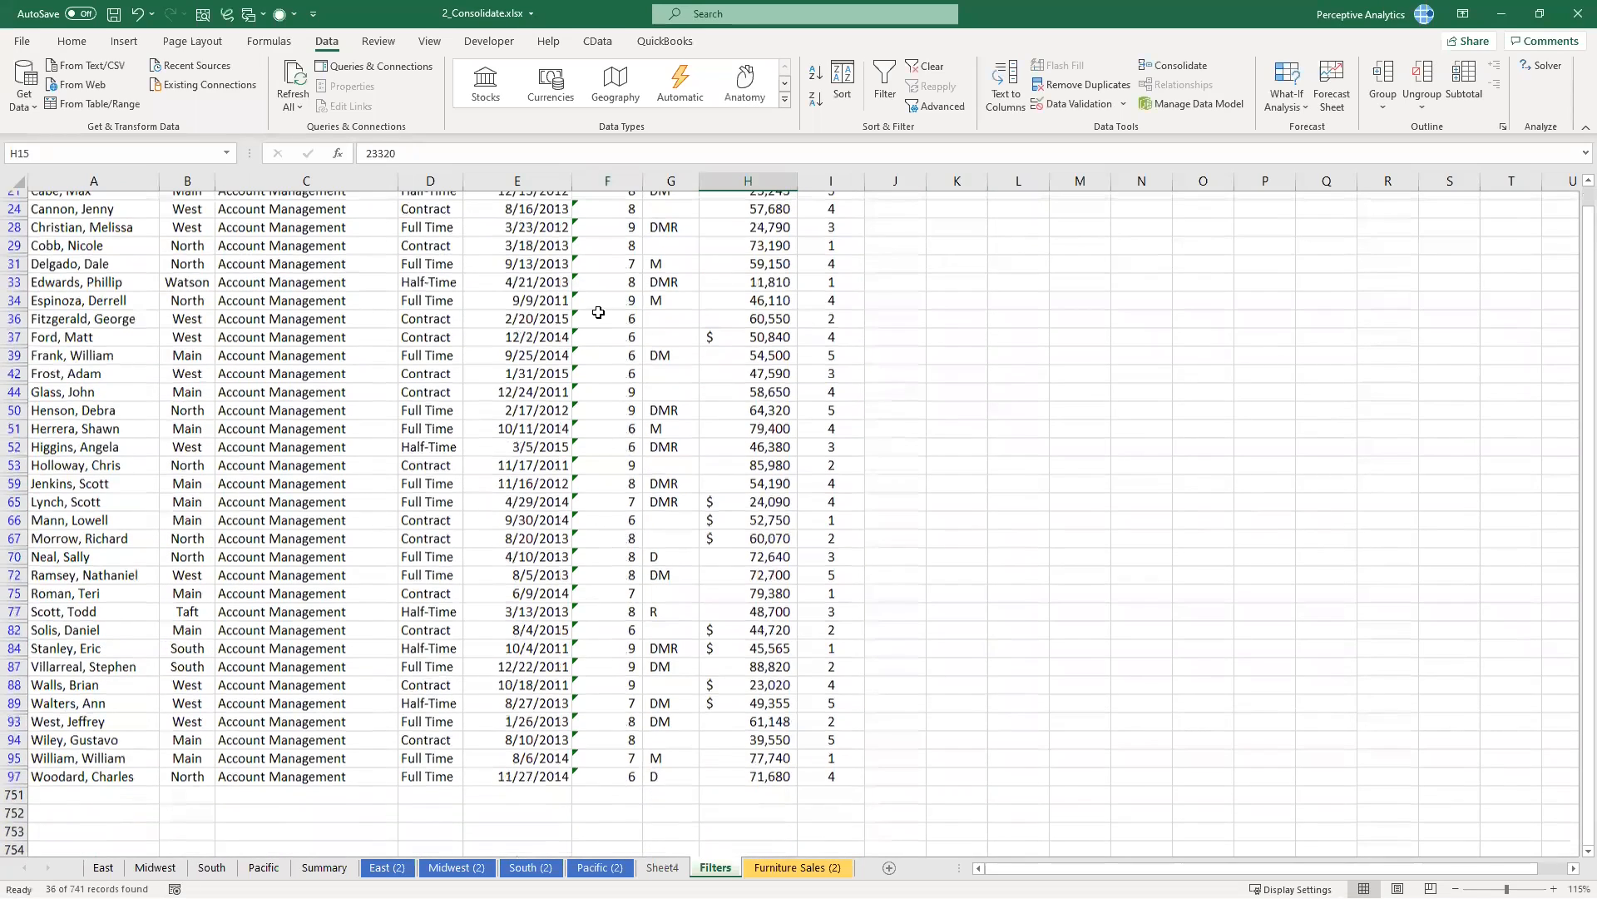
{"action": "scroll", "coordinate": [594, 367], "scroll_direction": "up", "scroll_amount": 3}
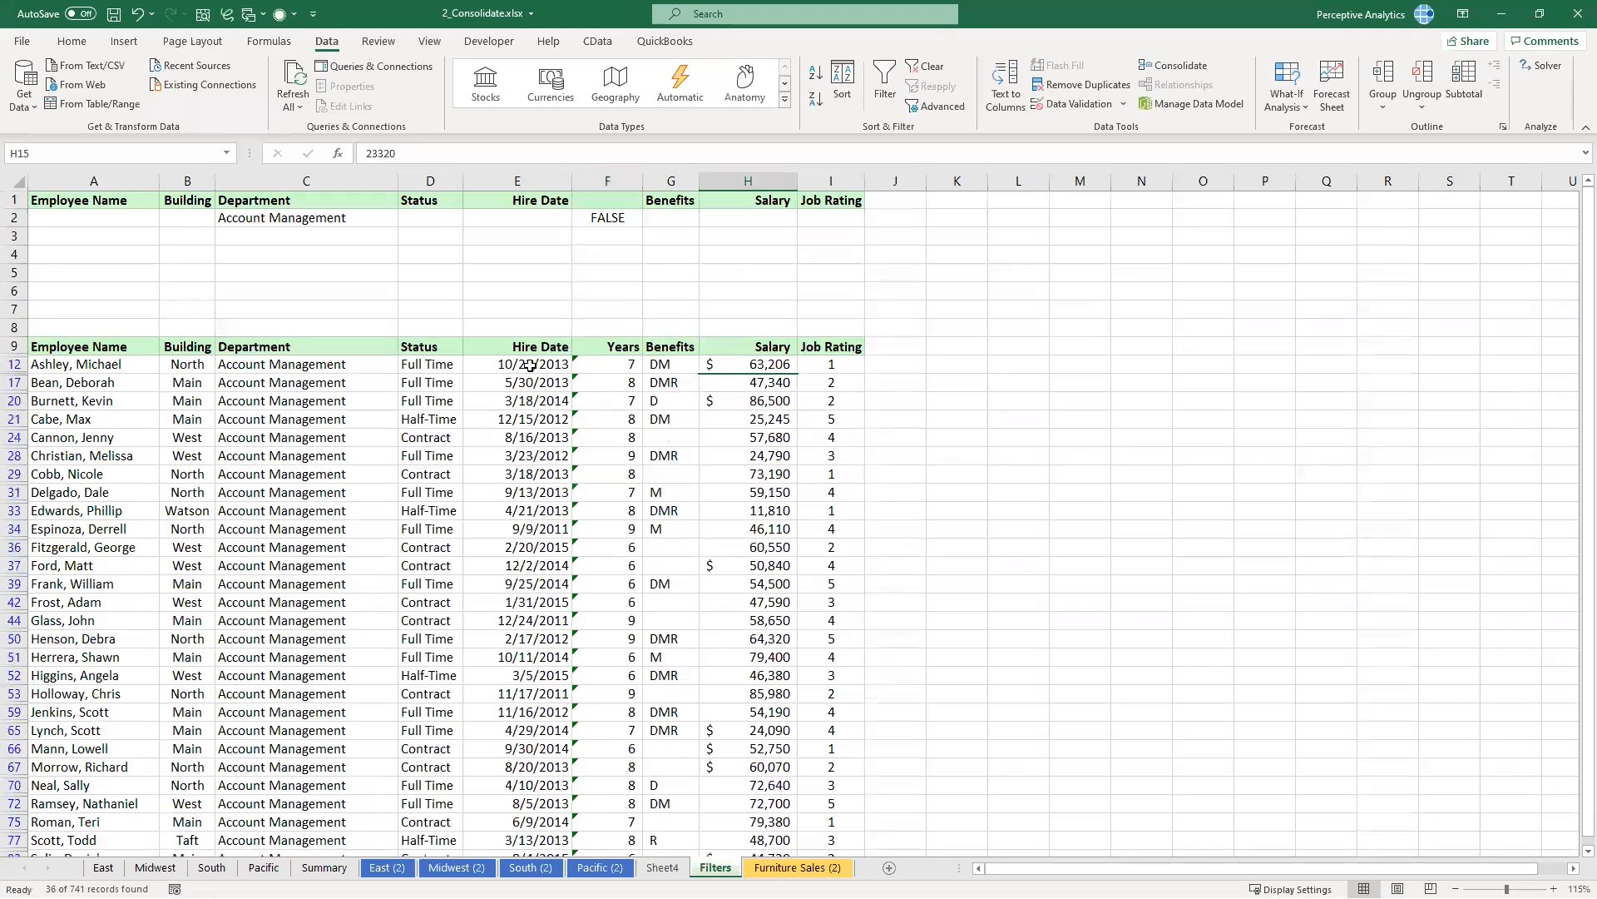
Step: Clear the Hire Date heading in E1 of the criteria area
{"action": "left_click", "coordinate": [550, 367]}
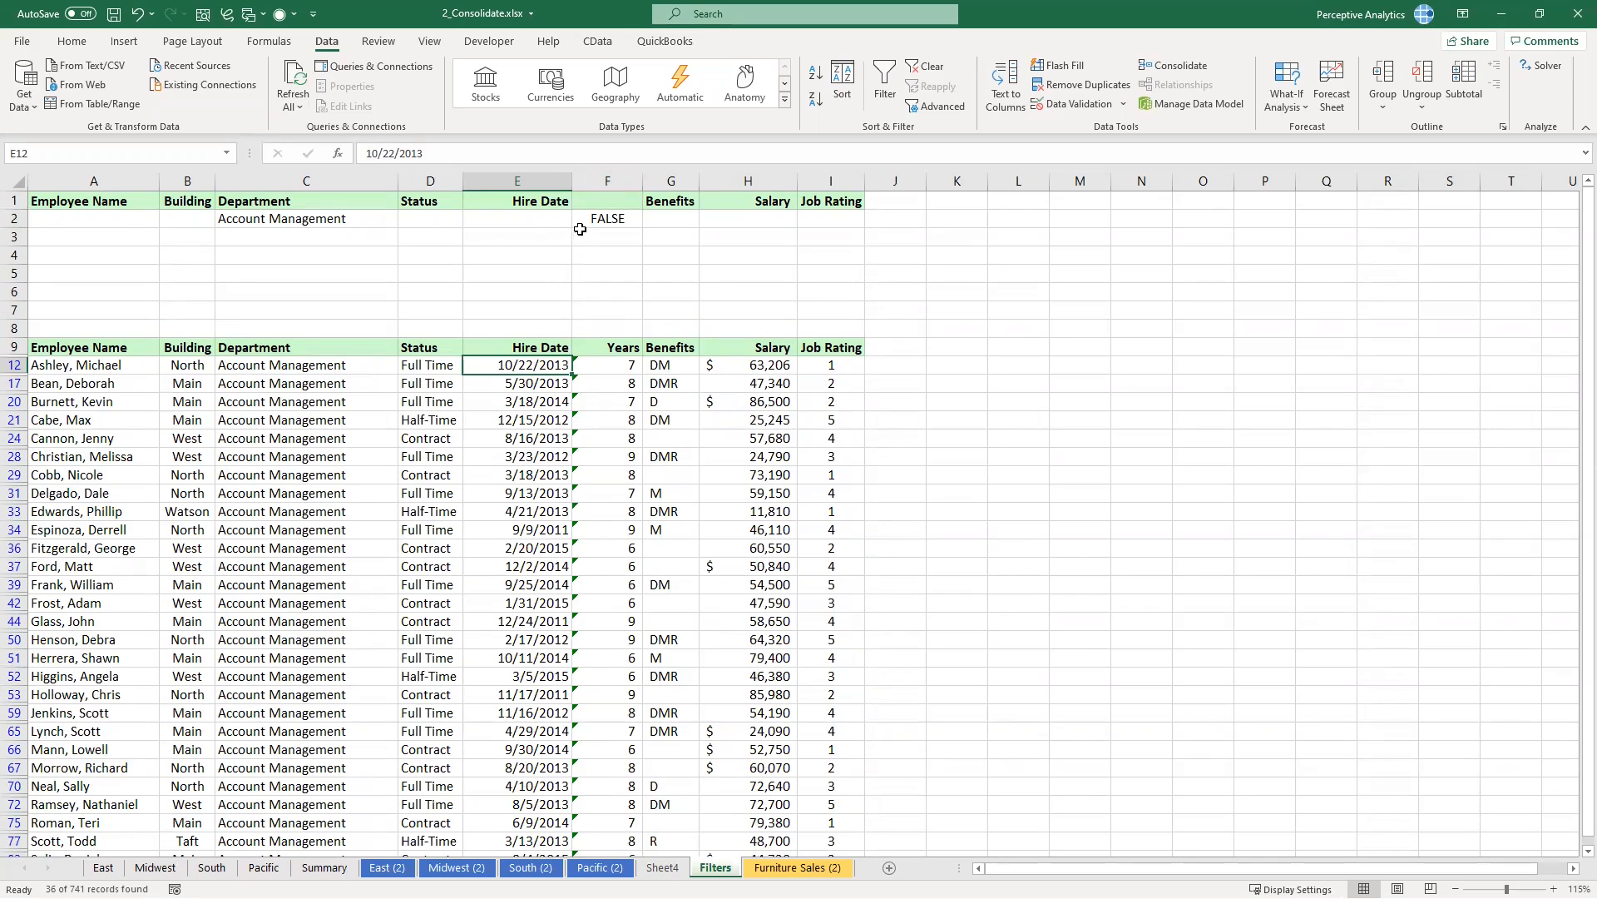
{"action": "left_click", "coordinate": [605, 201]}
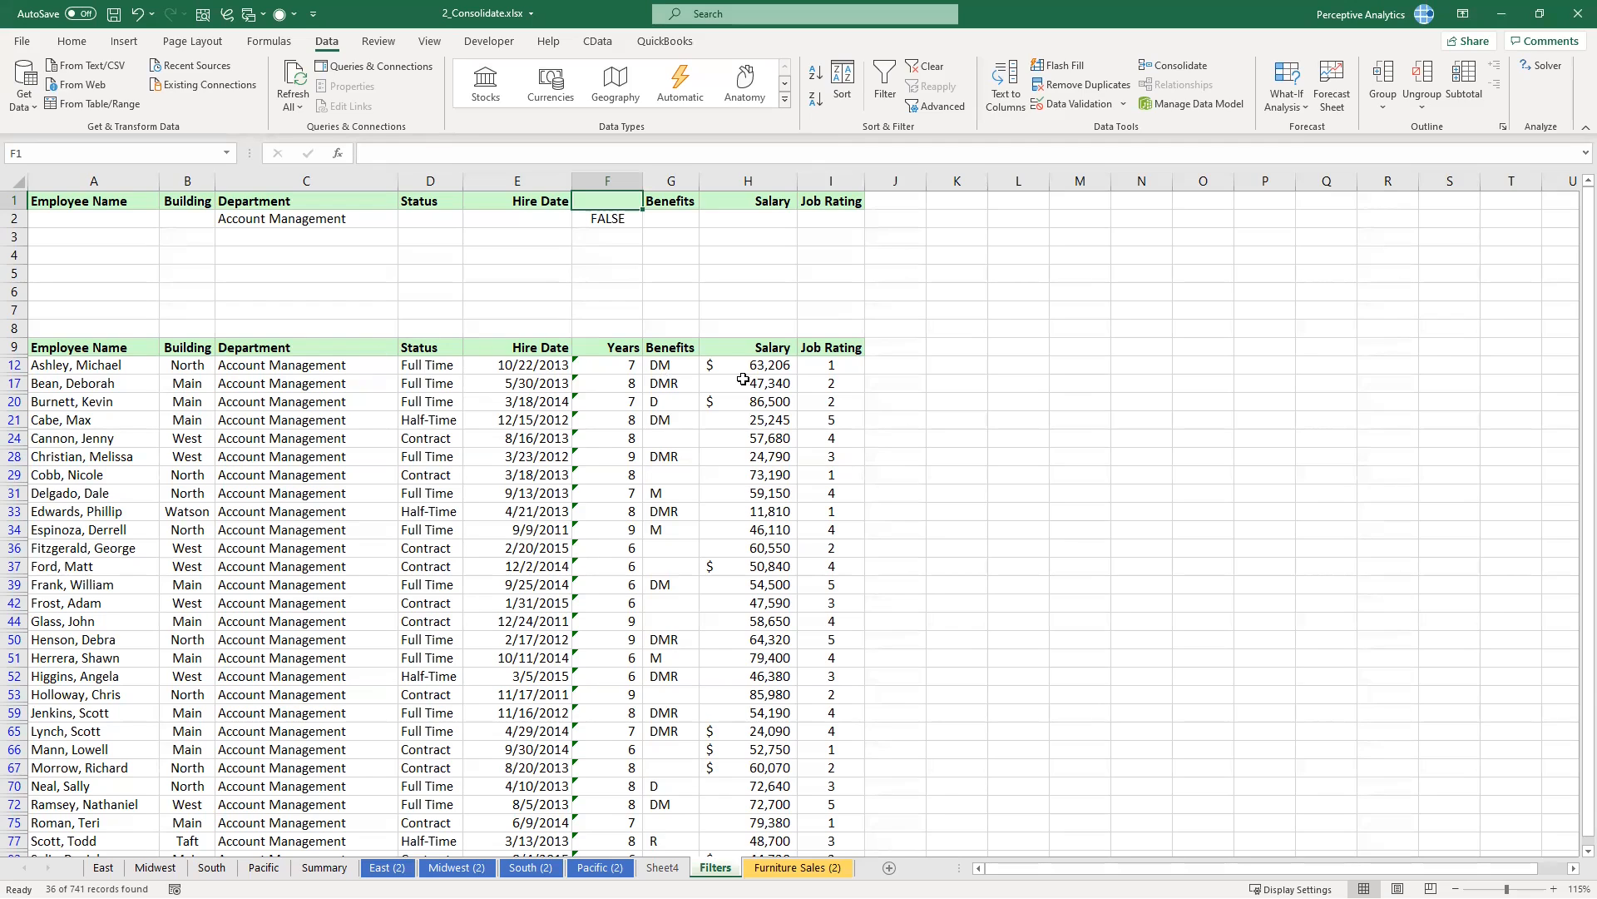
{"action": "left_click", "coordinate": [533, 202]}
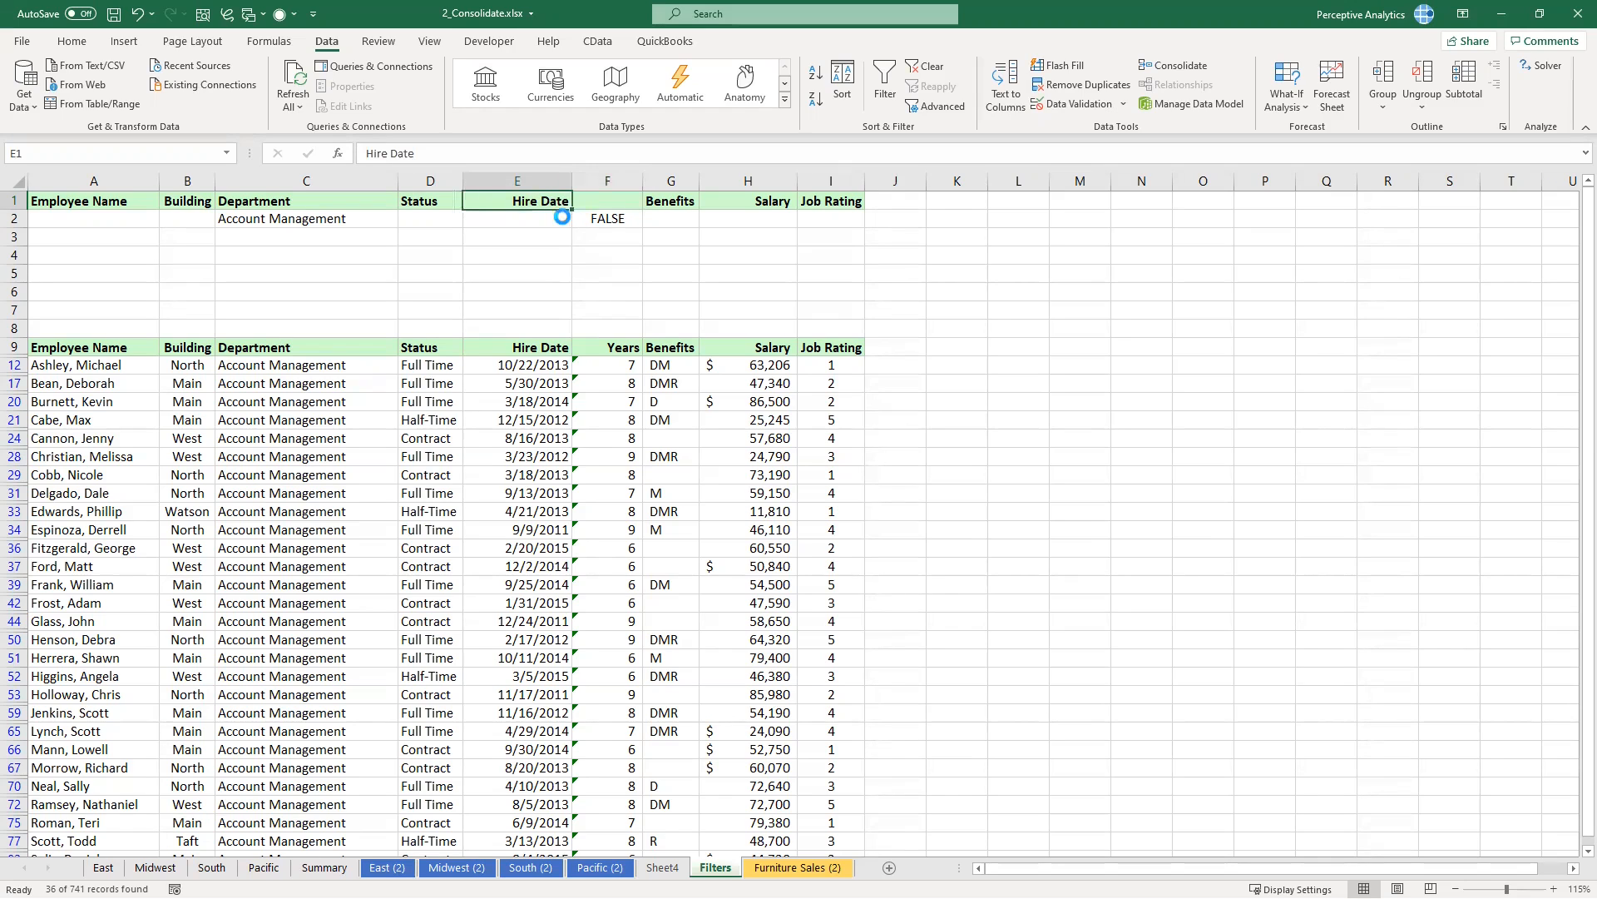
{"action": "key", "text": "Delete"}
{"action": "left_click", "coordinate": [555, 239]}
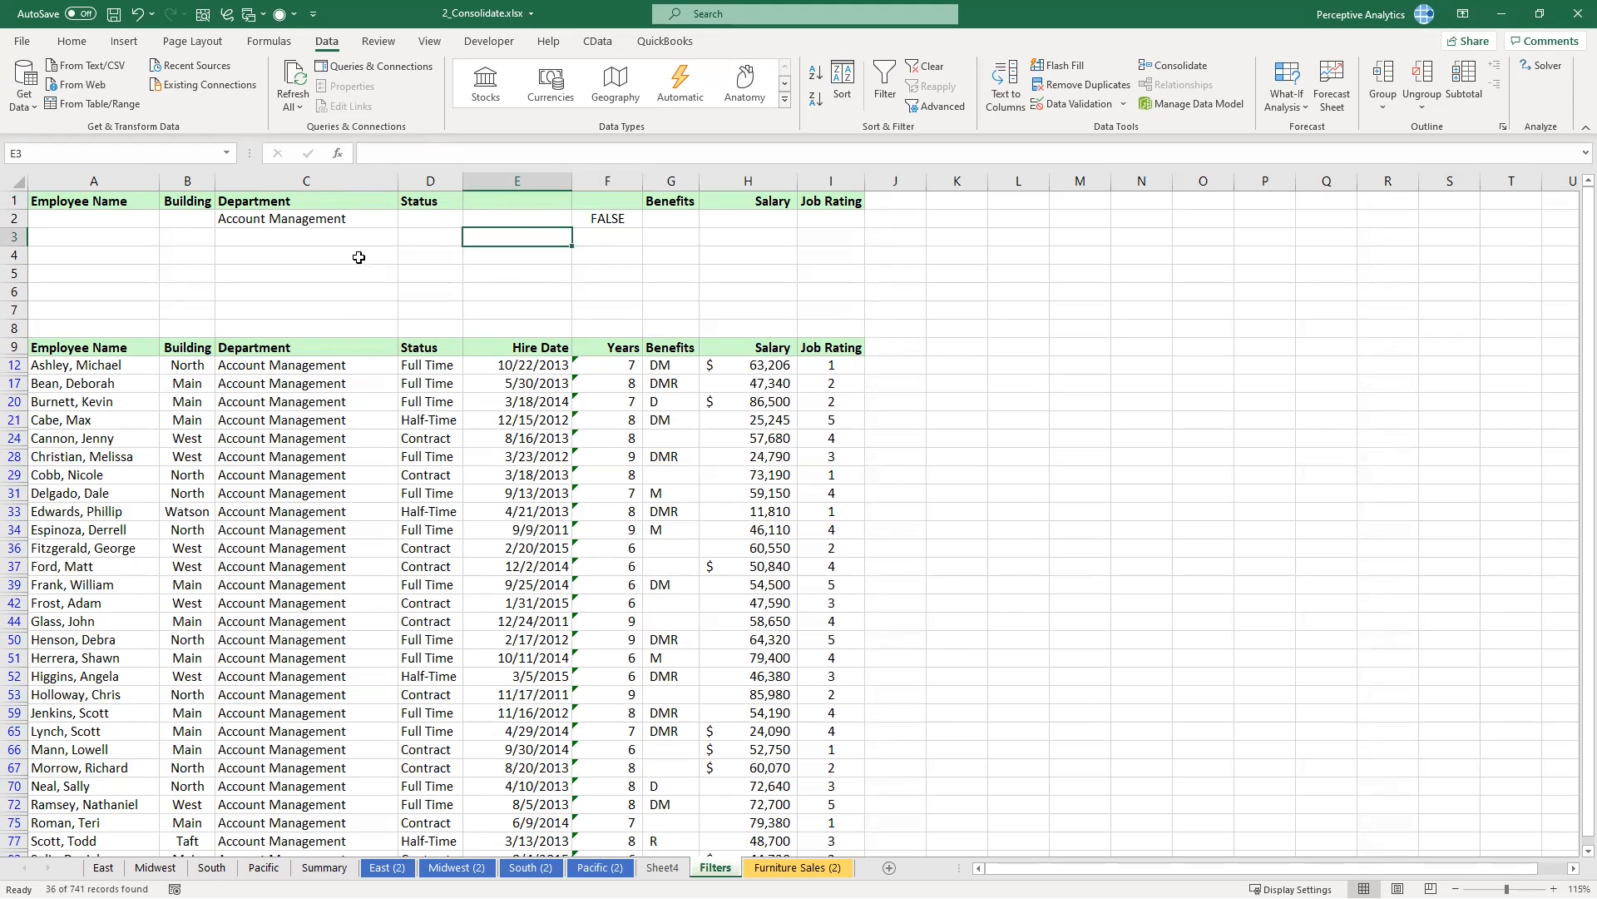
Step: Inspect the Department and formula criteria and the Advanced Filter's list and criteria ranges, closing the dialog without filtering
{"action": "left_click", "coordinate": [324, 201]}
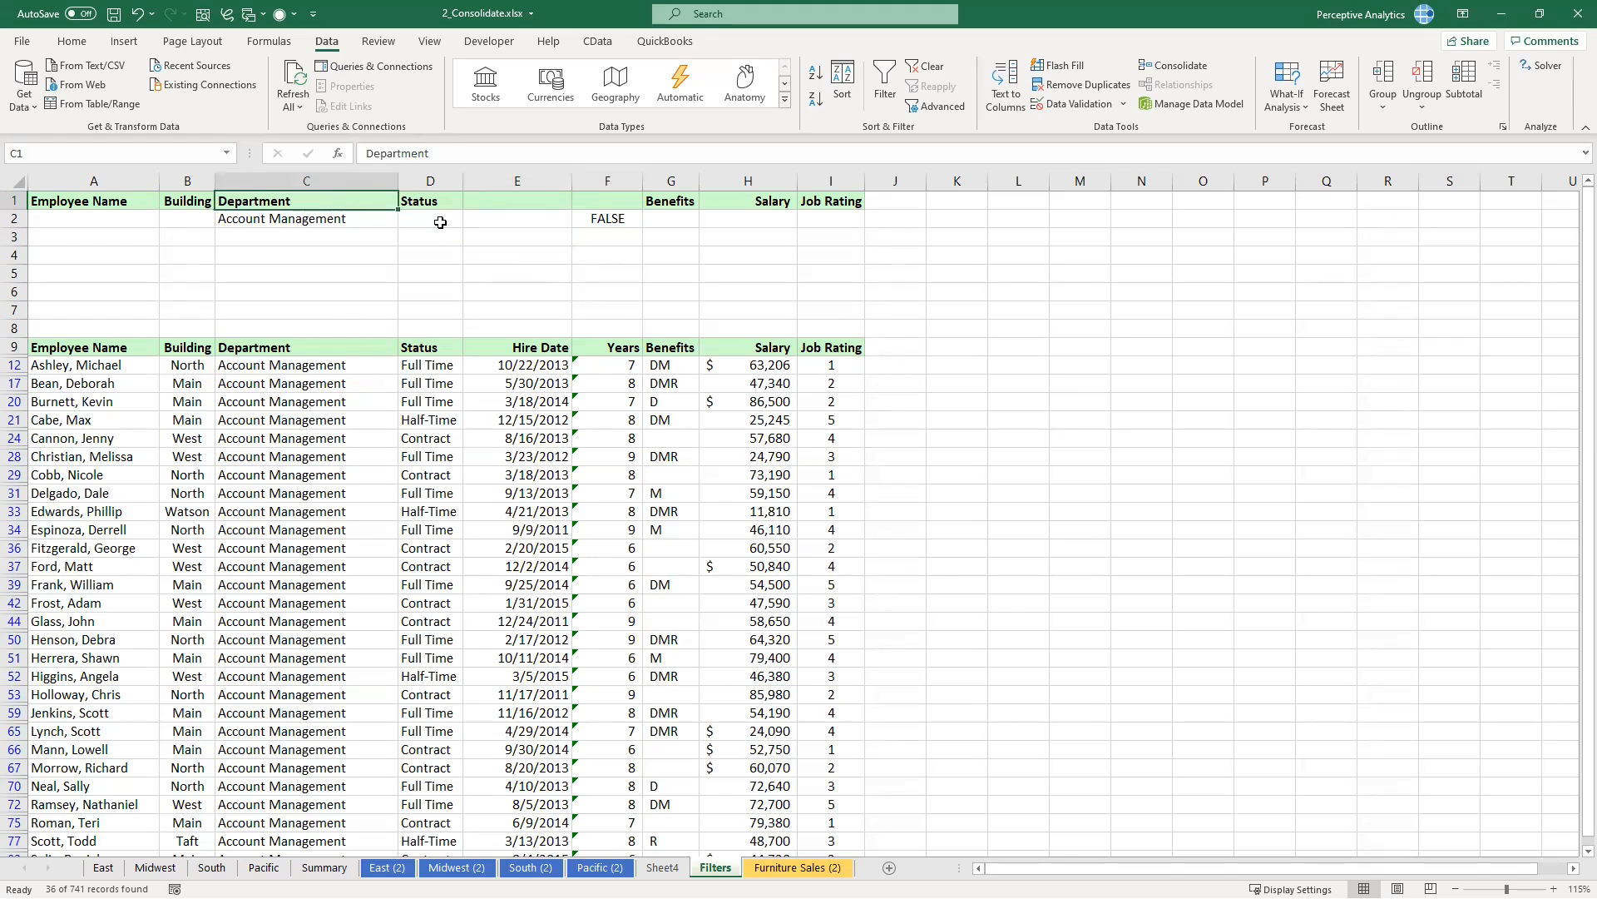
{"action": "left_click", "coordinate": [557, 221]}
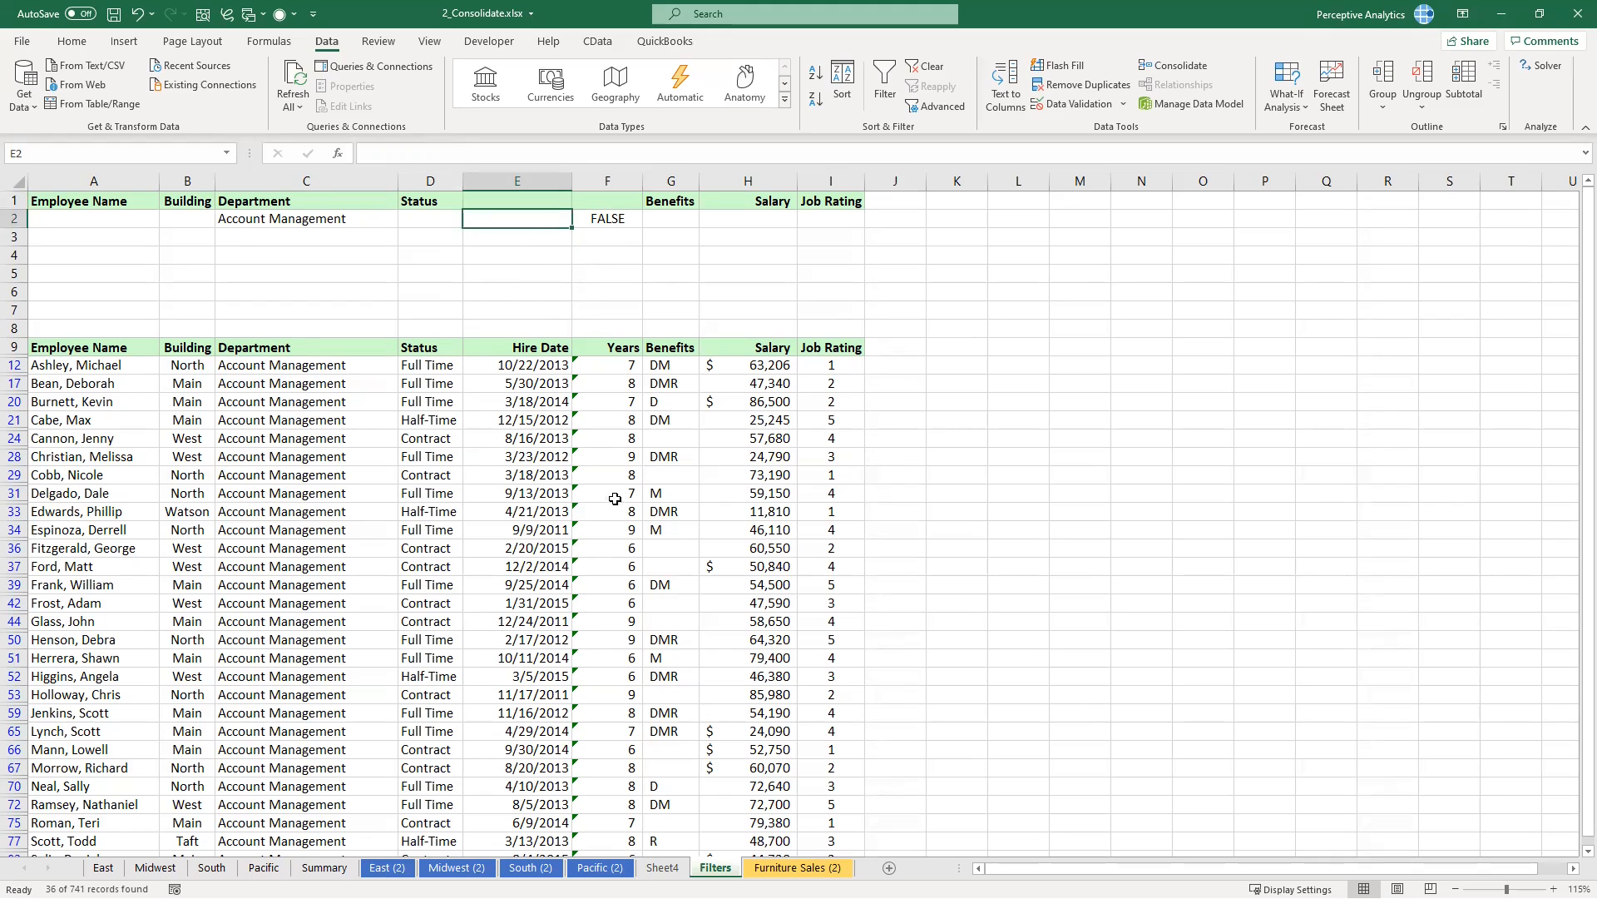
{"action": "left_click", "coordinate": [495, 456]}
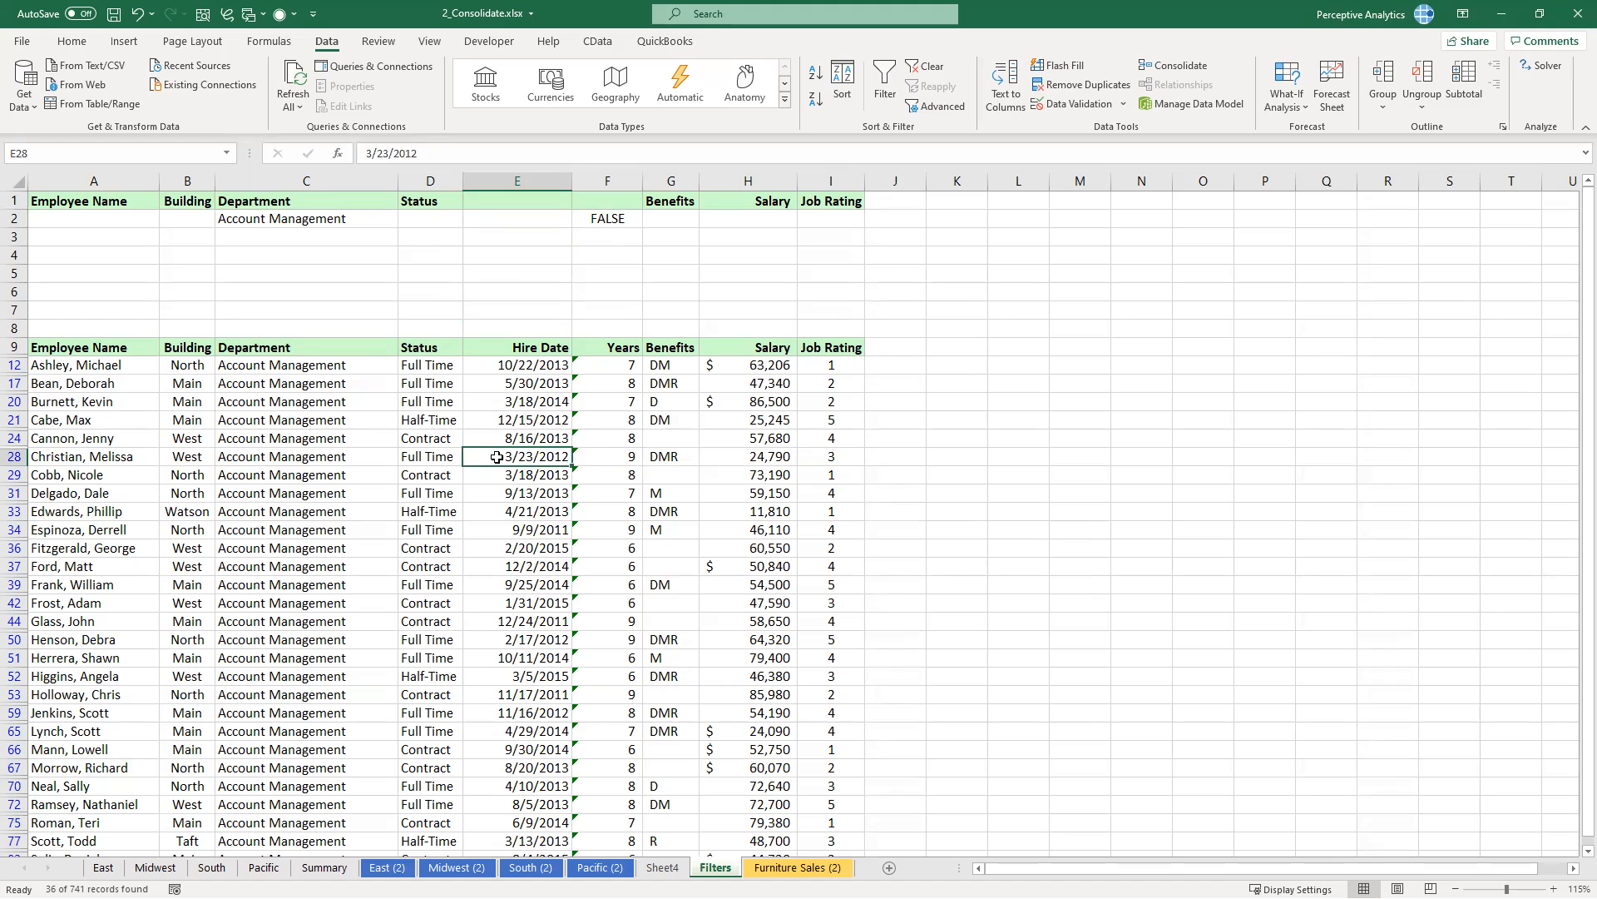
{"action": "left_click", "coordinate": [624, 220]}
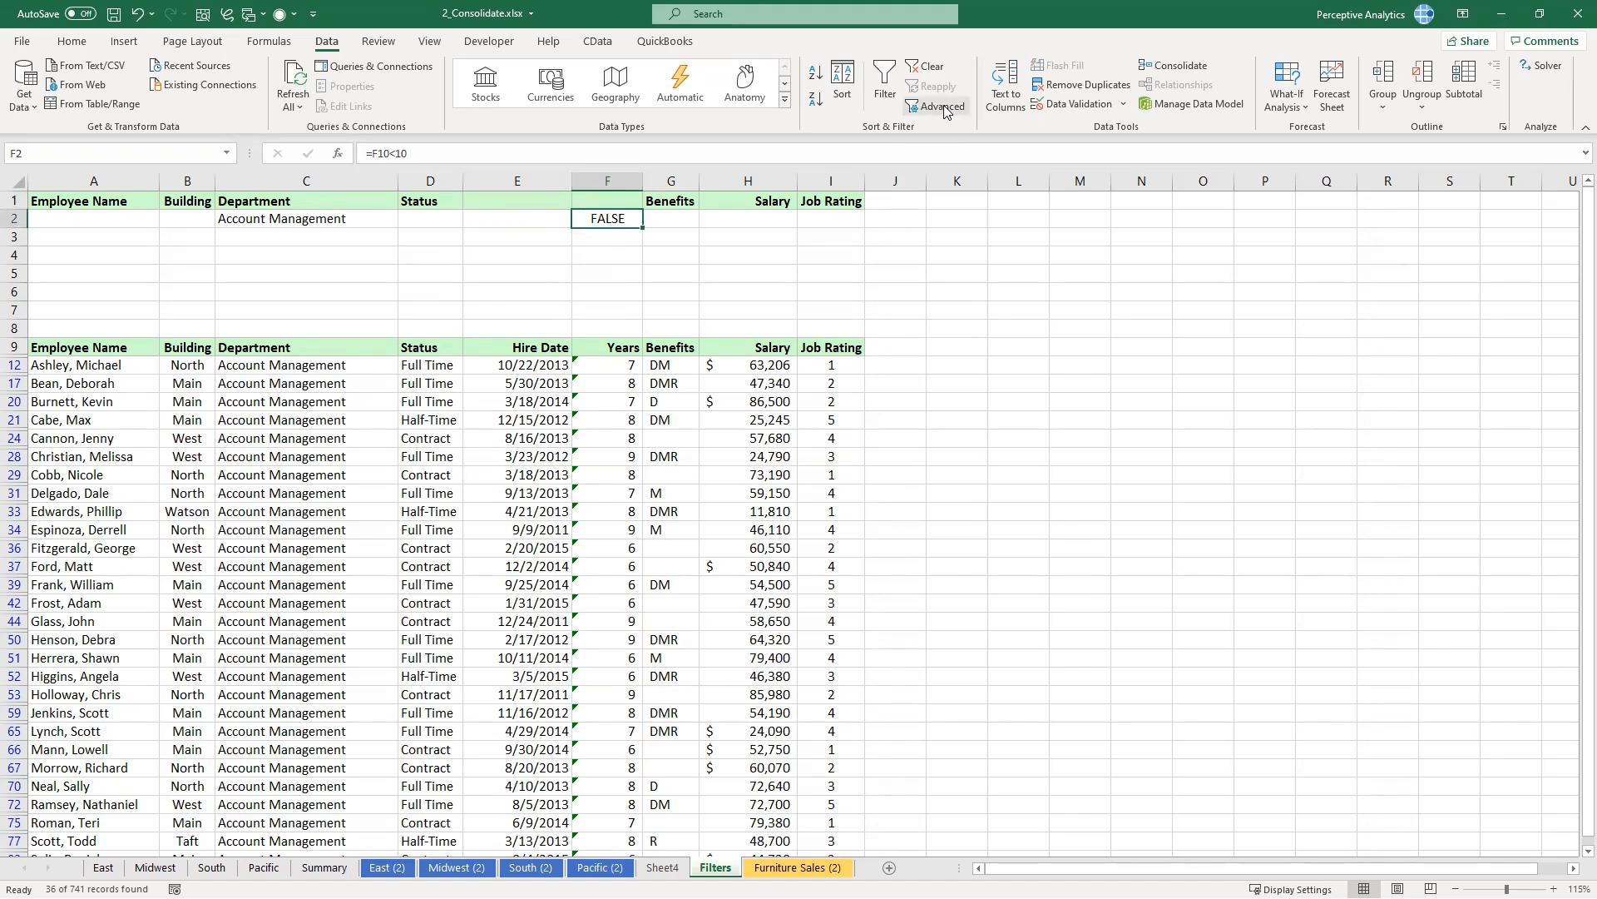
{"action": "left_click", "coordinate": [541, 486]}
{"action": "left_click", "coordinate": [948, 113]}
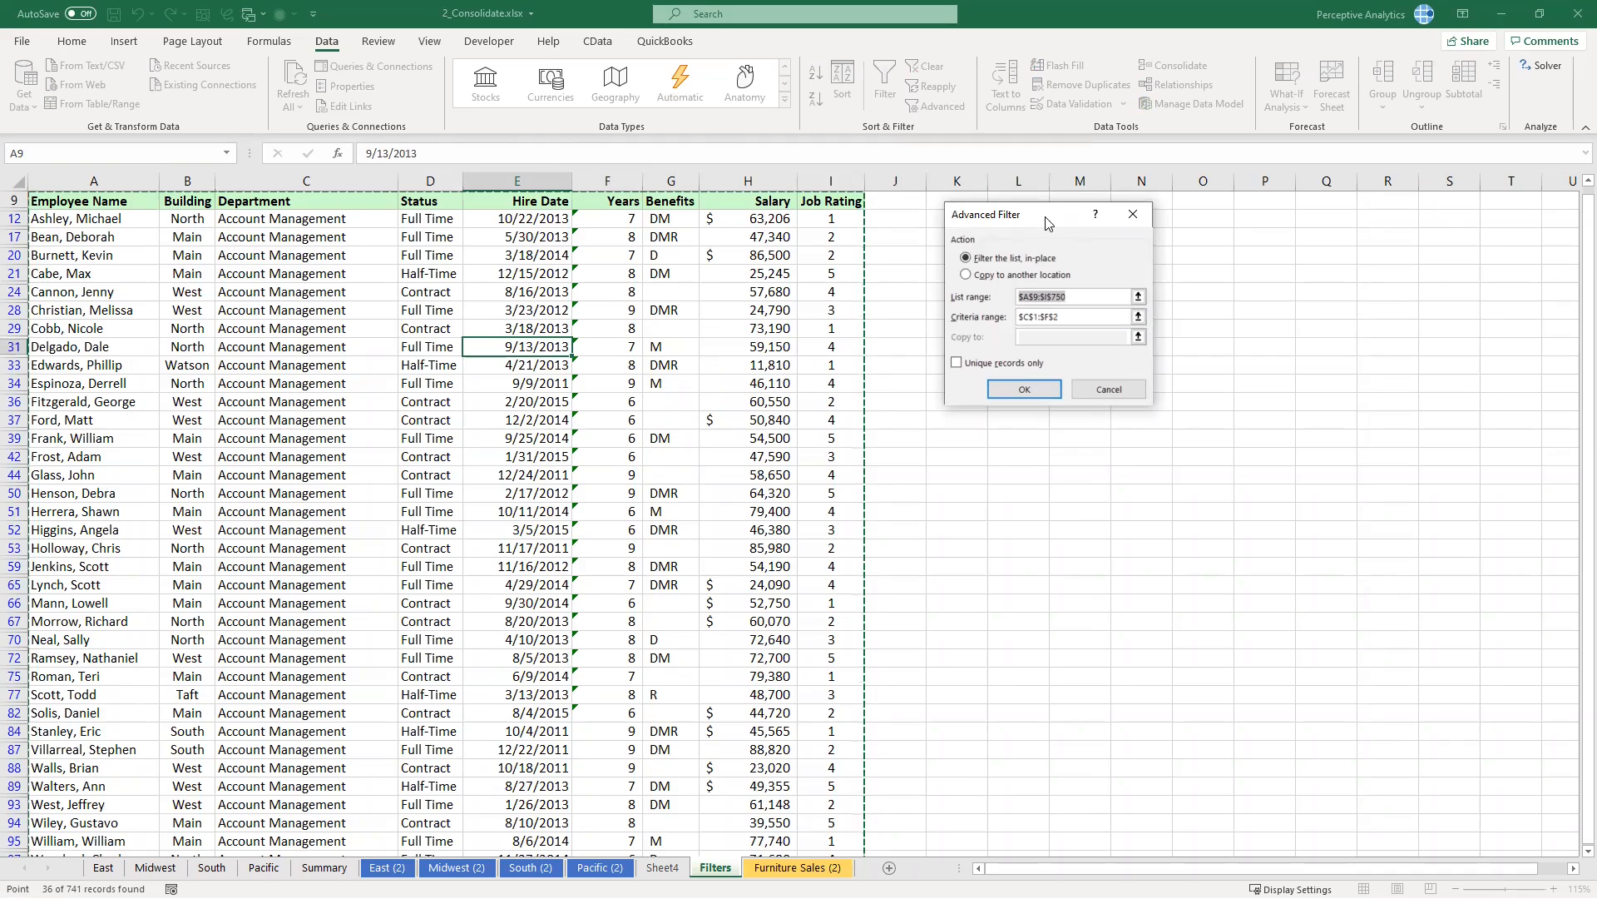
{"action": "left_click", "coordinate": [1062, 317]}
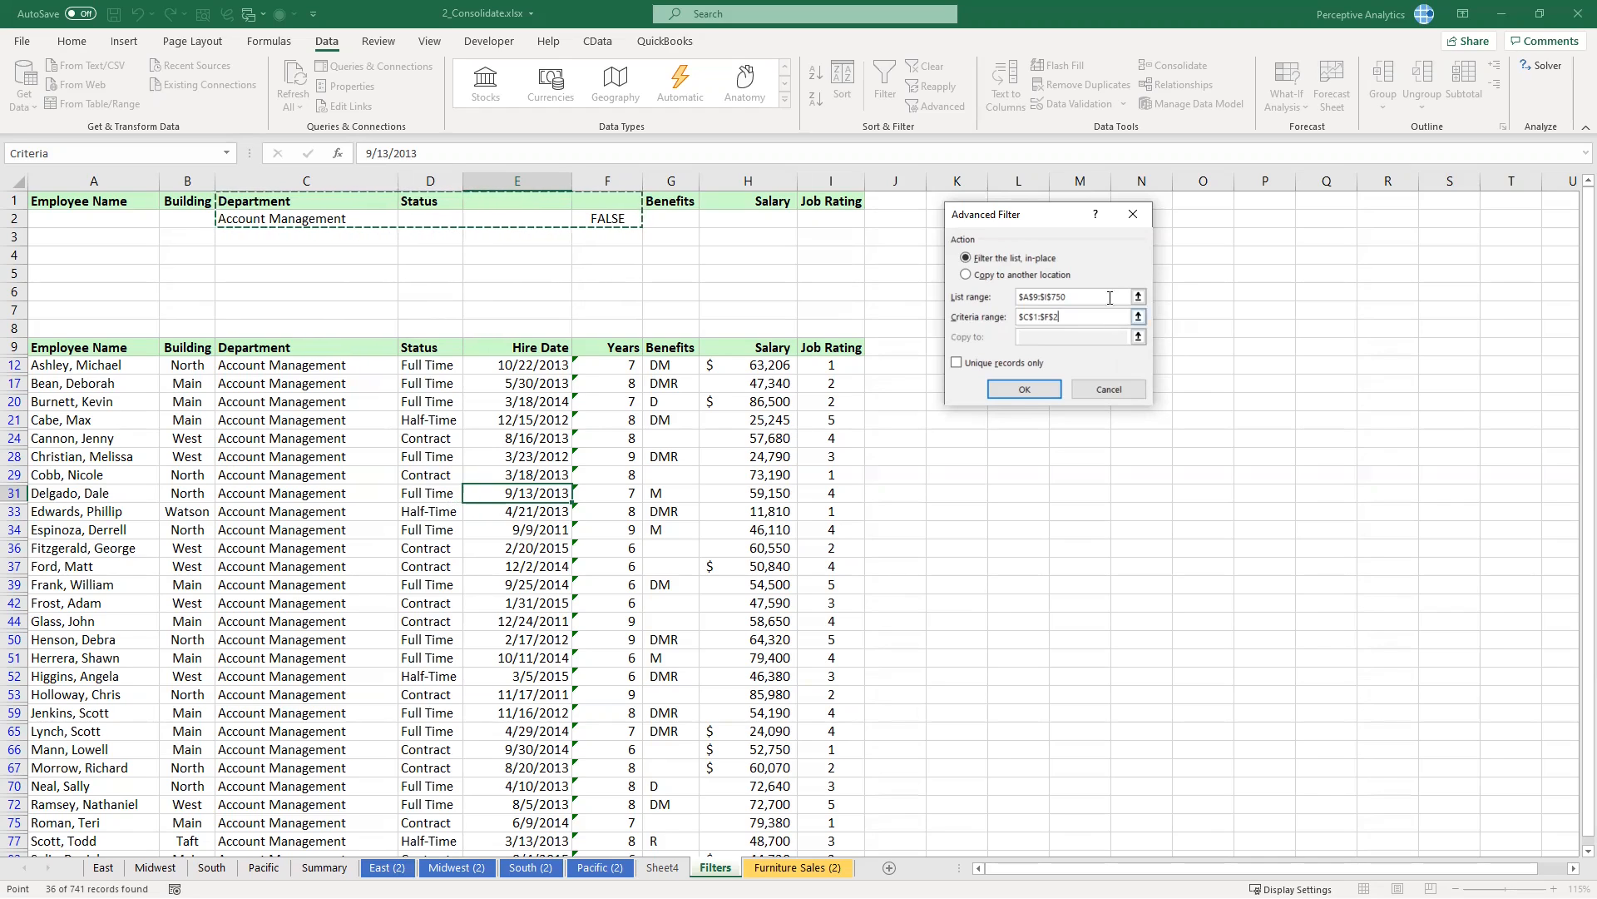
{"action": "left_click", "coordinate": [1134, 215]}
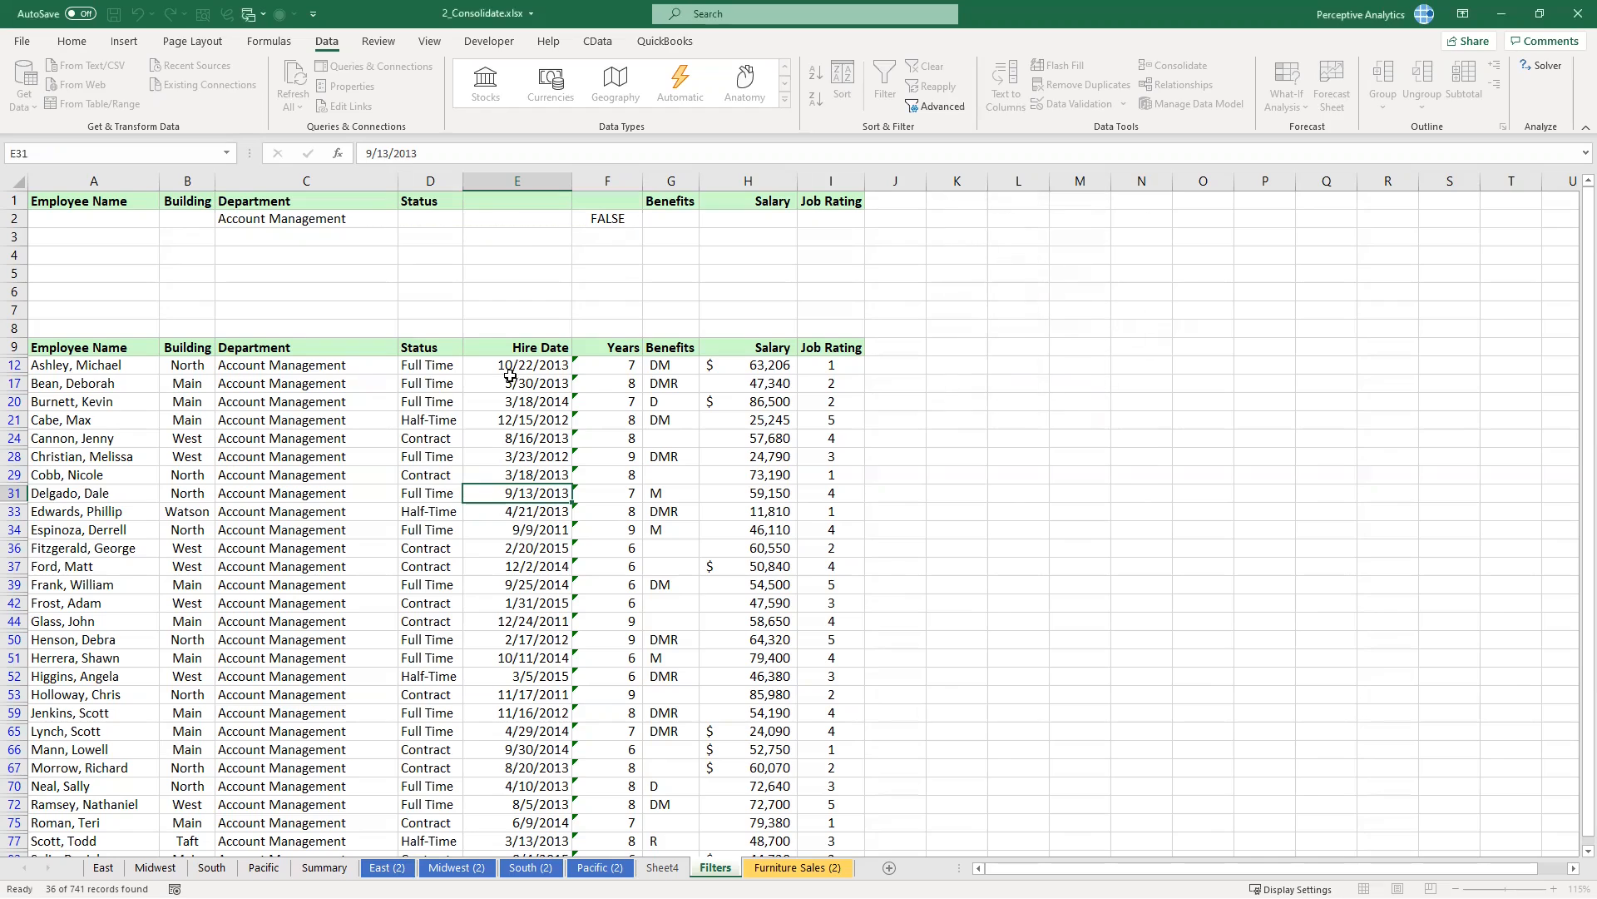
Step: Clear the Status values of the visible employee rows in D12:D31
{"action": "left_click", "coordinate": [431, 404]}
{"action": "left_click", "coordinate": [440, 381]}
{"action": "left_click_drag", "start_coordinate": [440, 372], "coordinate": [440, 499]}
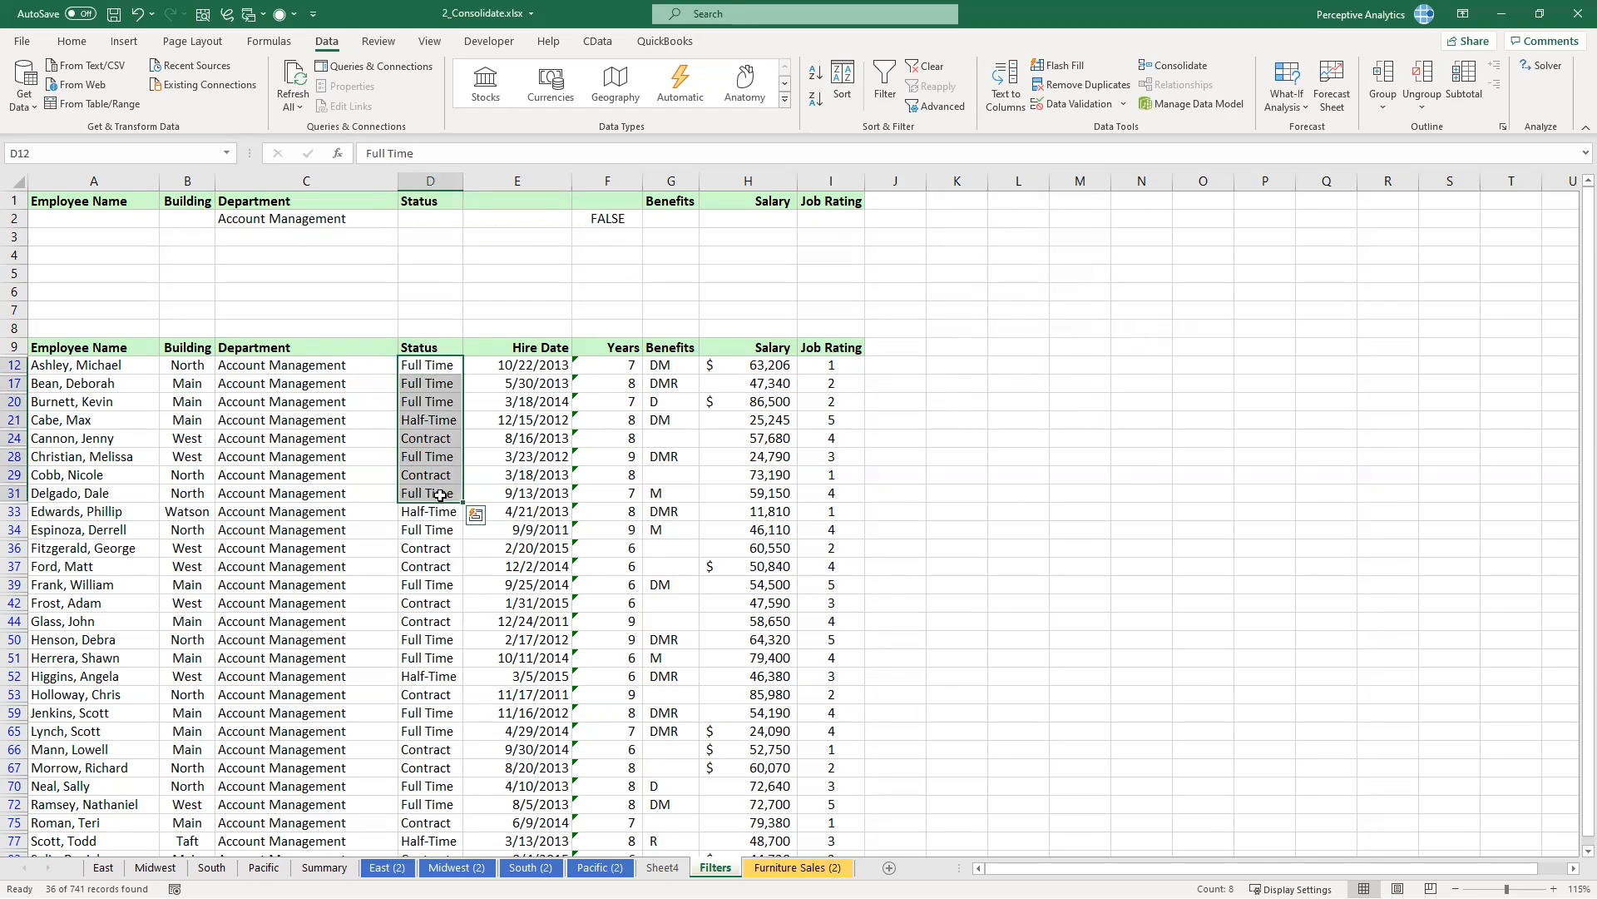
{"action": "key", "text": "Delete"}
{"action": "left_click", "coordinate": [956, 422]}
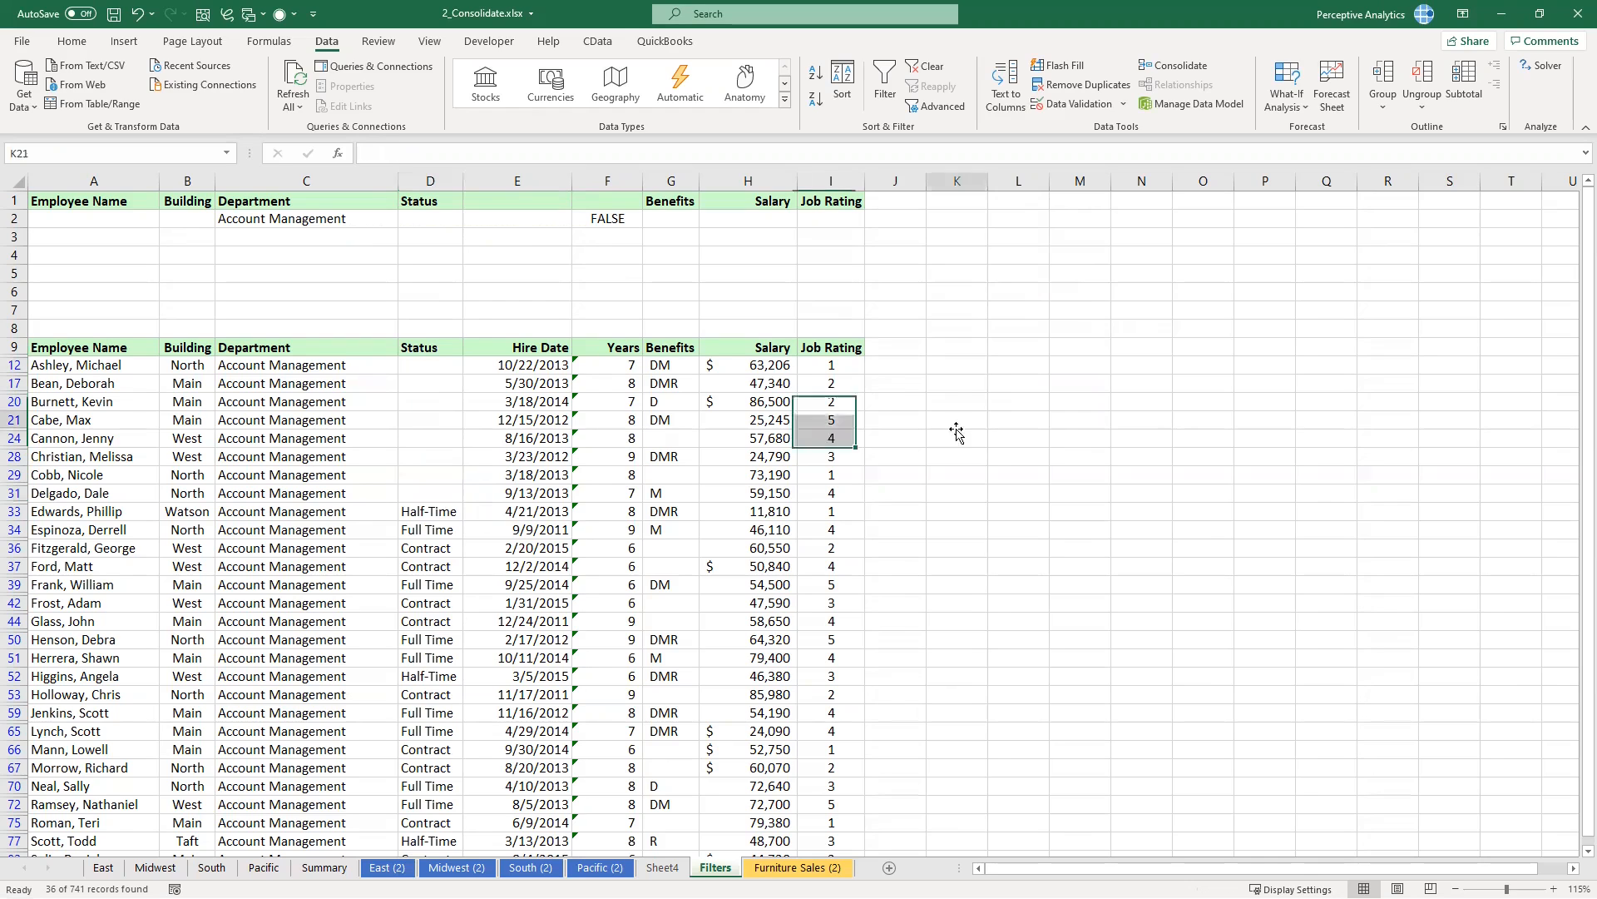
Step: Rerun the in-place Advanced Filter with criteria range C1:D2 and review the Status values of the filtered rows
{"action": "left_click", "coordinate": [514, 456]}
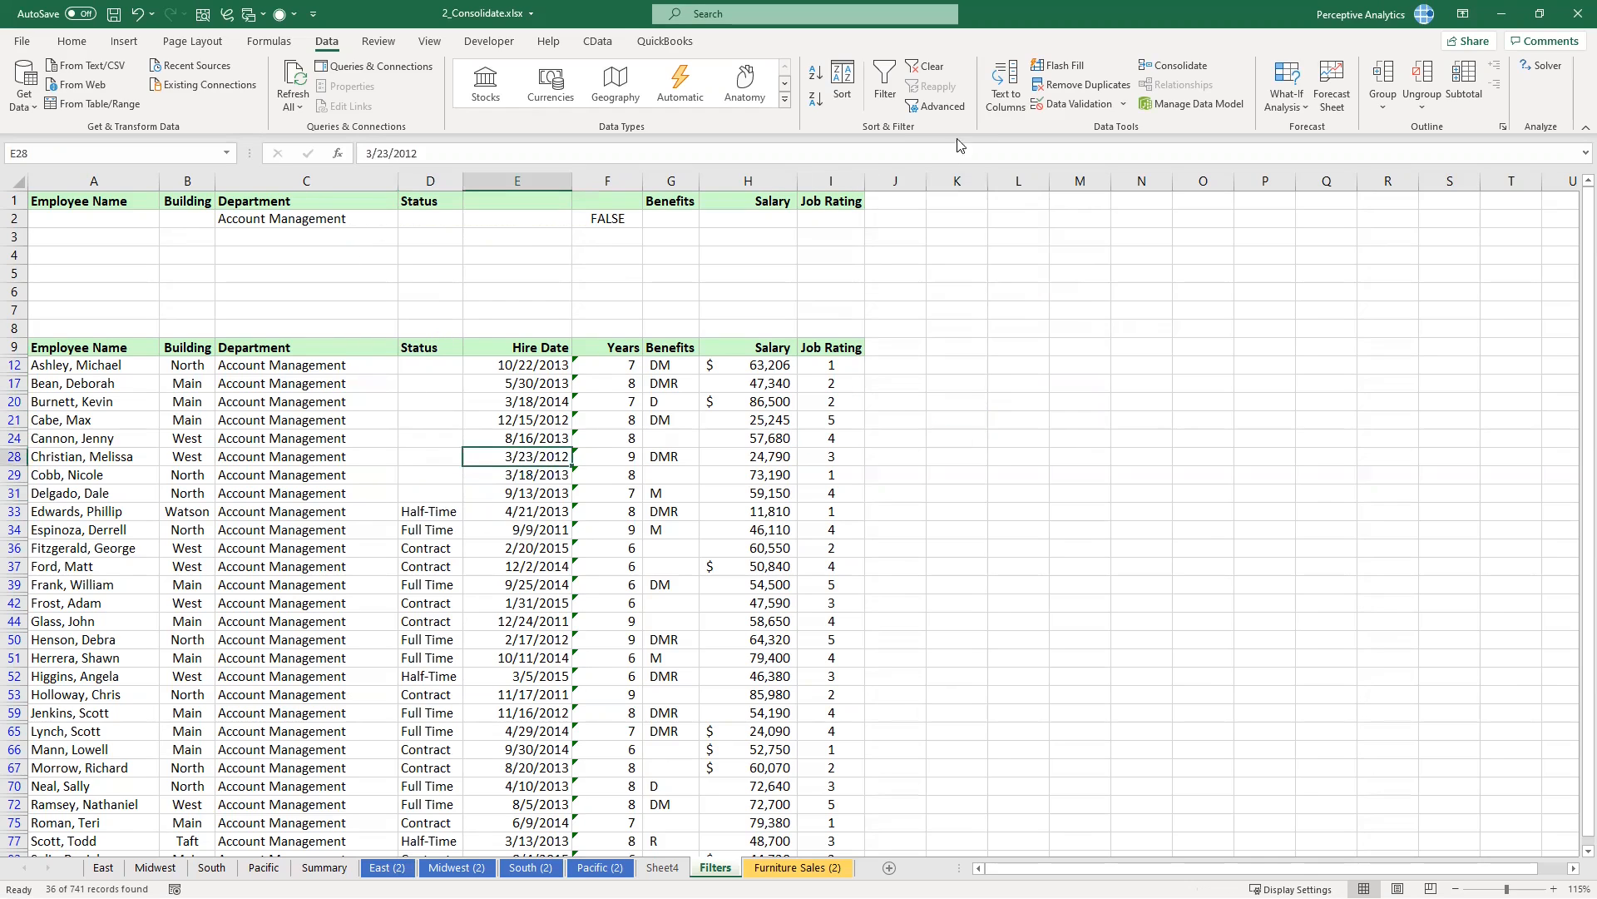
{"action": "left_click", "coordinate": [947, 112]}
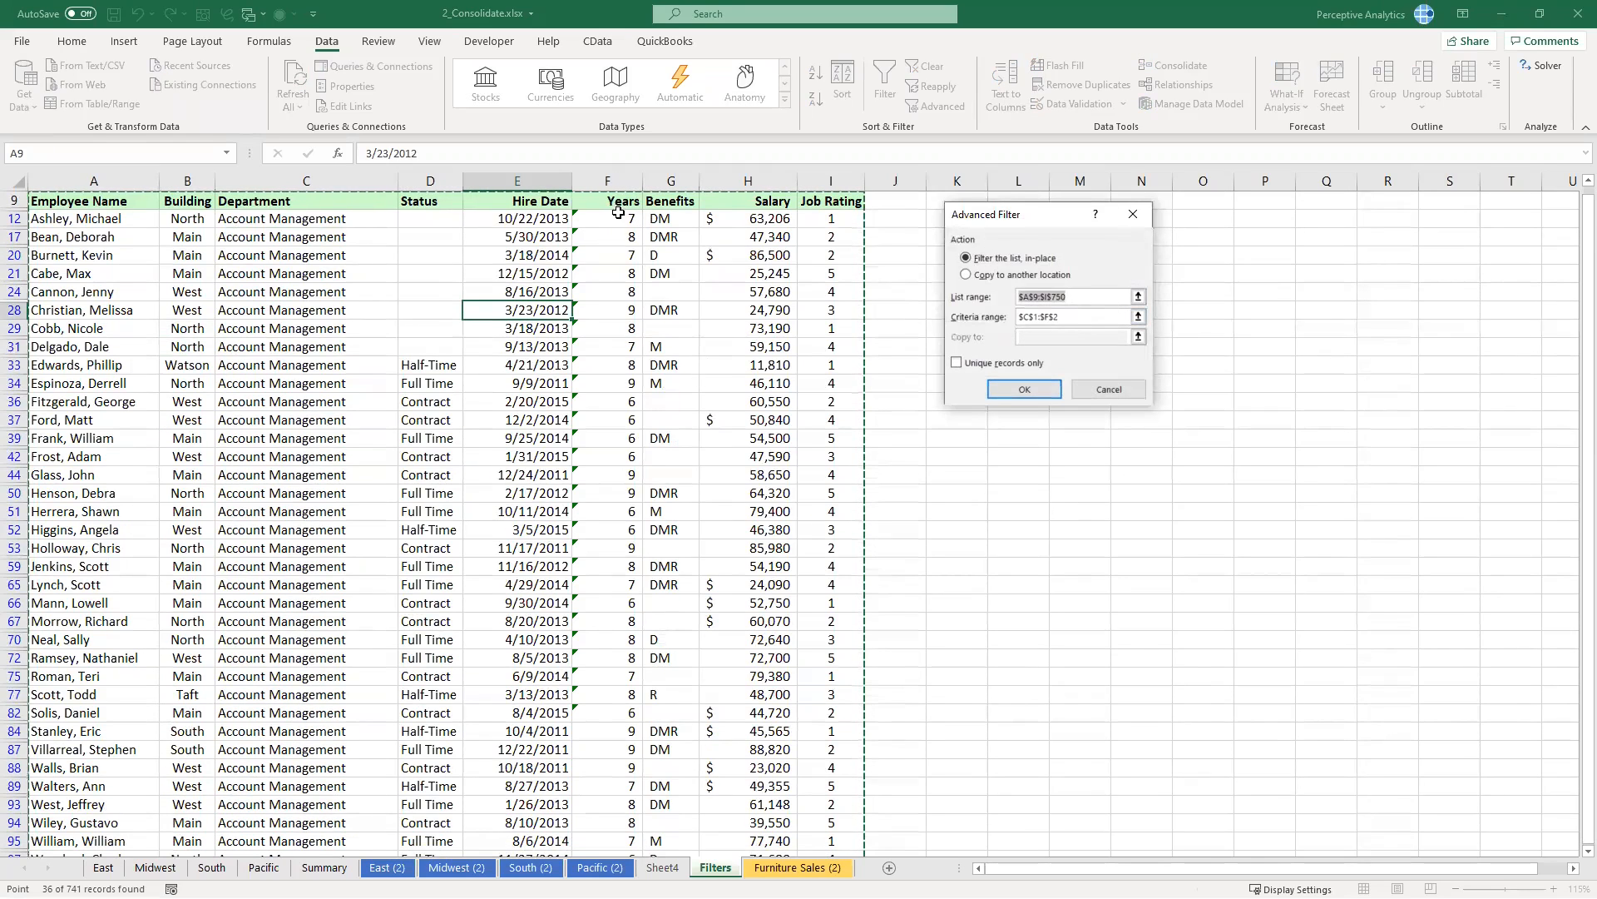
{"action": "scroll", "coordinate": [371, 257], "scroll_direction": "up", "scroll_amount": 1}
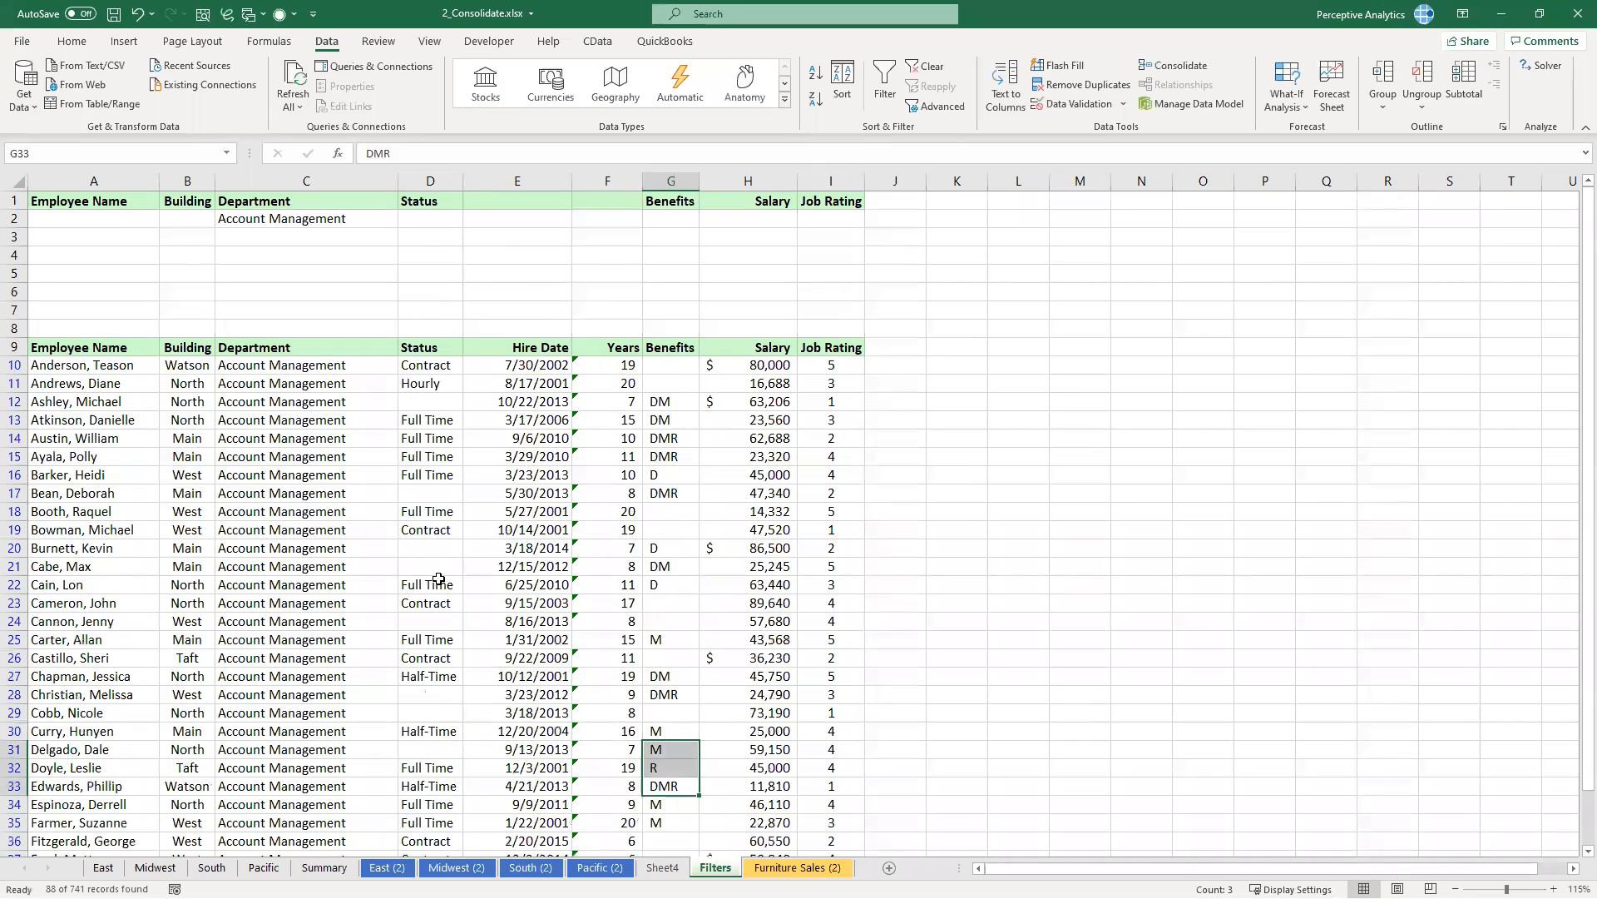
{"action": "scroll", "coordinate": [440, 578], "scroll_direction": "down", "scroll_amount": 1}
{"action": "scroll", "coordinate": [440, 578], "scroll_direction": "down", "scroll_amount": 2}
{"action": "scroll", "coordinate": [440, 578], "scroll_direction": "down", "scroll_amount": 1}
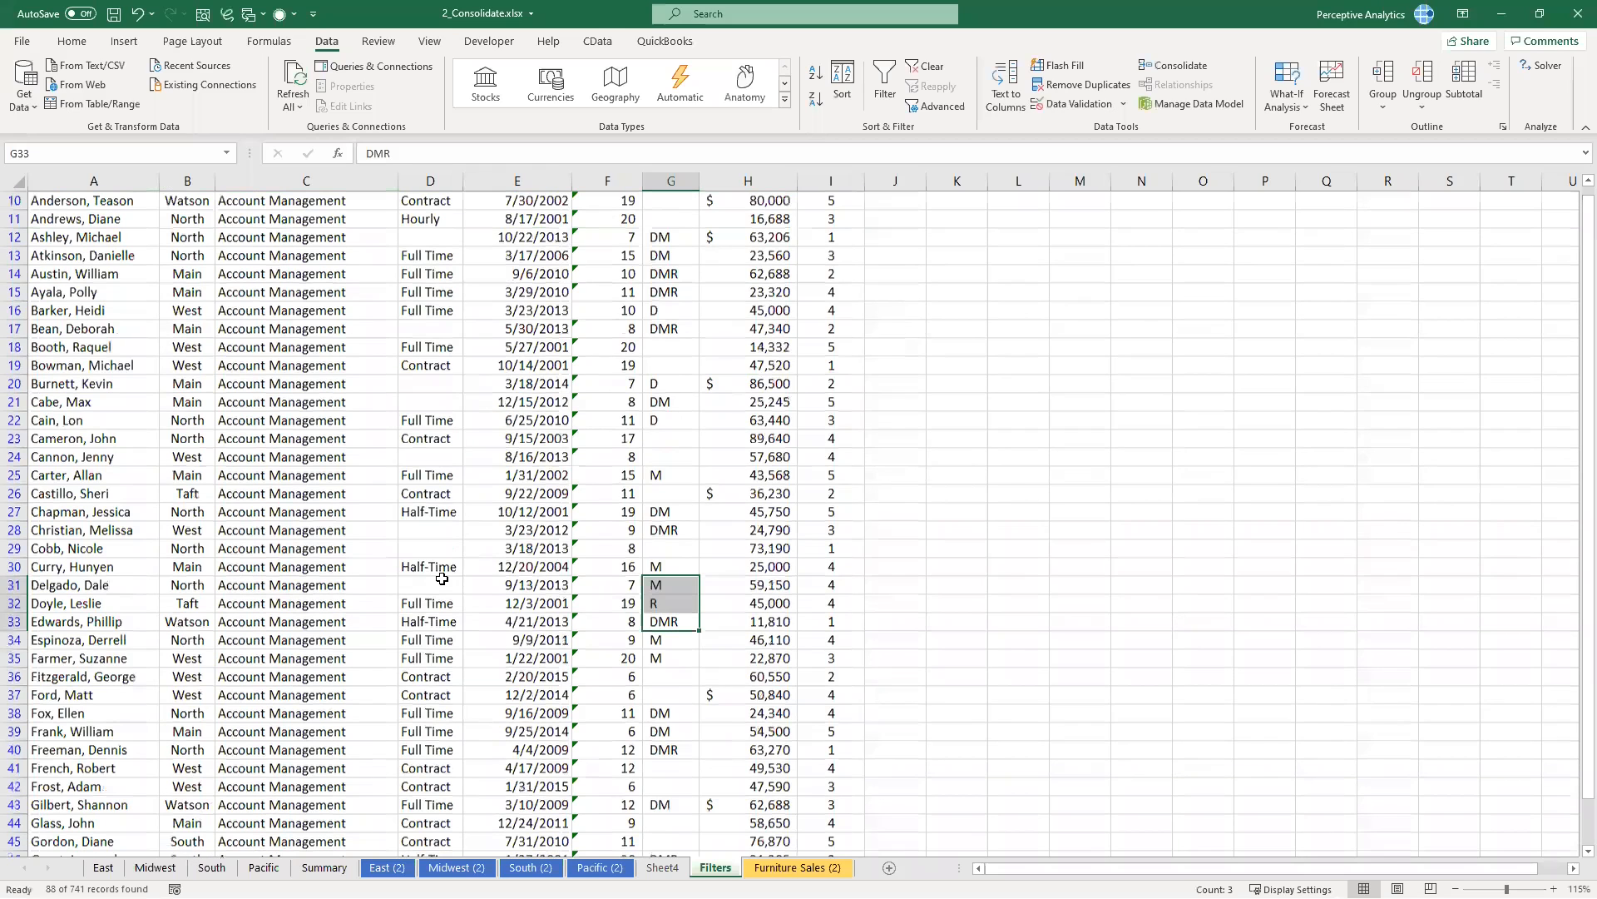
{"action": "scroll", "coordinate": [421, 407], "scroll_direction": "up", "scroll_amount": 3}
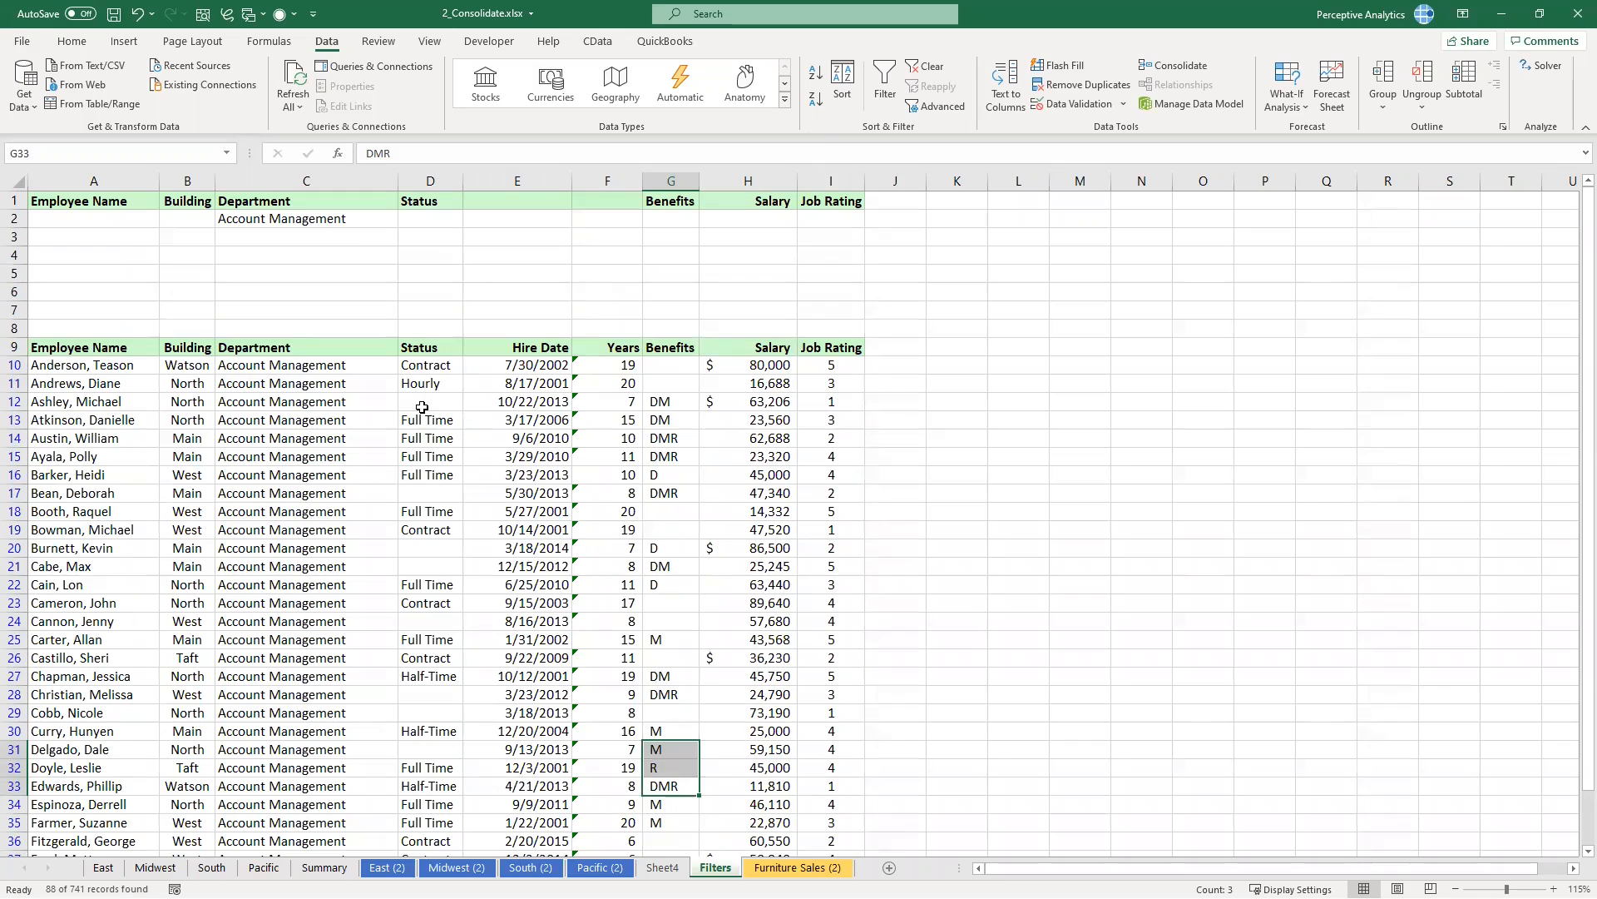
Step: Inspect the Department and Status criteria and the Advanced Filter's list and criteria ranges, closing the dialog without filtering
{"action": "left_click", "coordinate": [432, 221]}
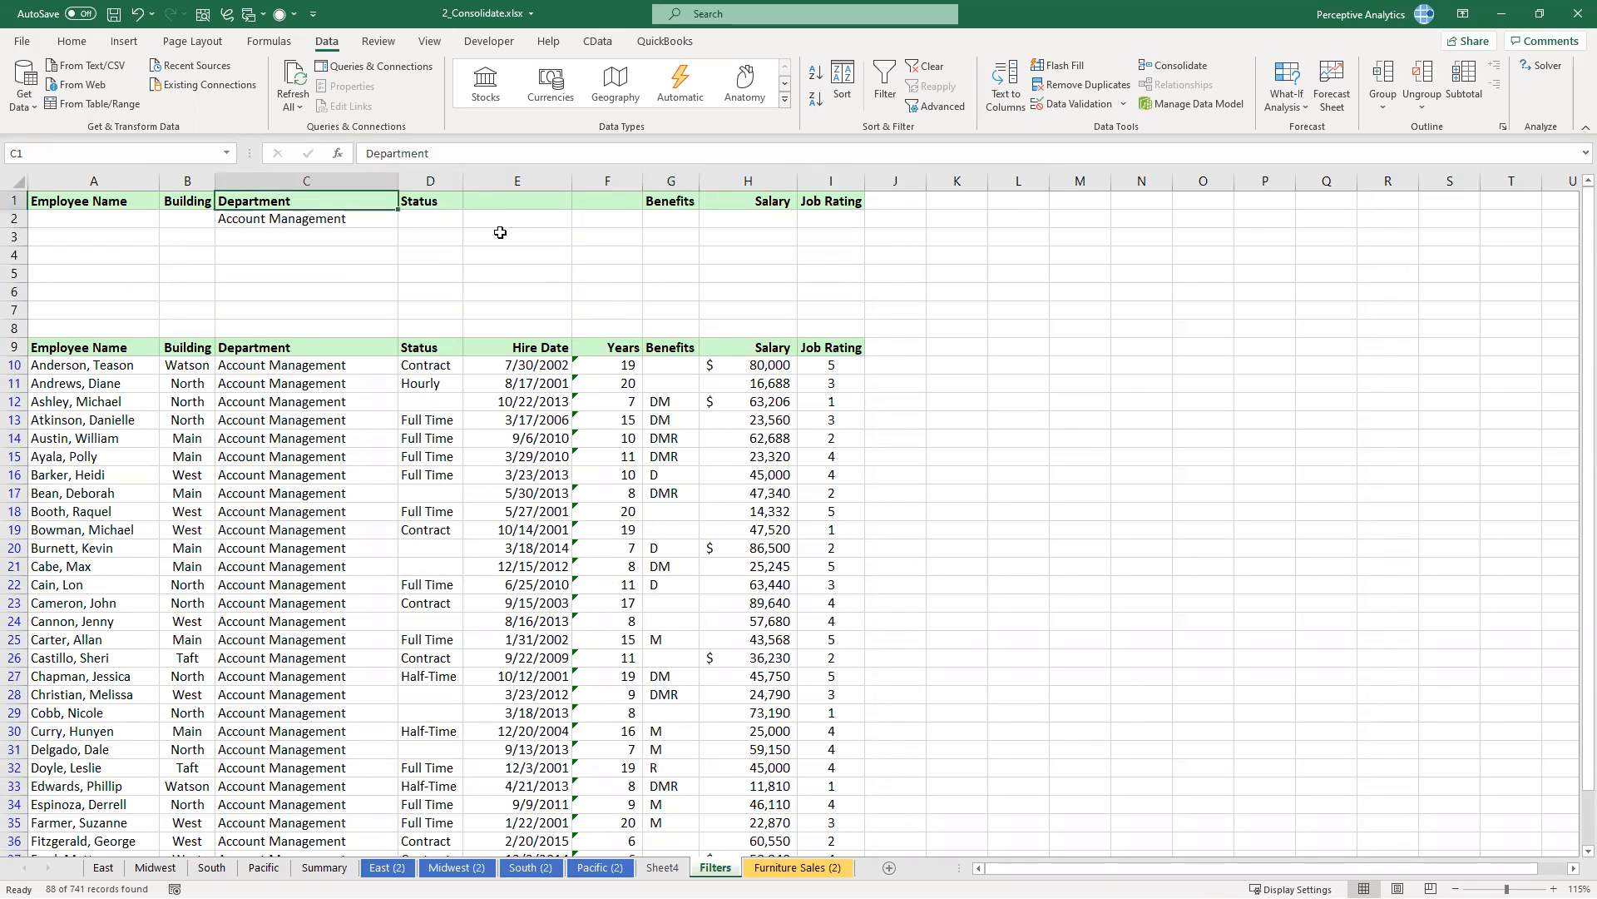
{"action": "left_click", "coordinate": [554, 459]}
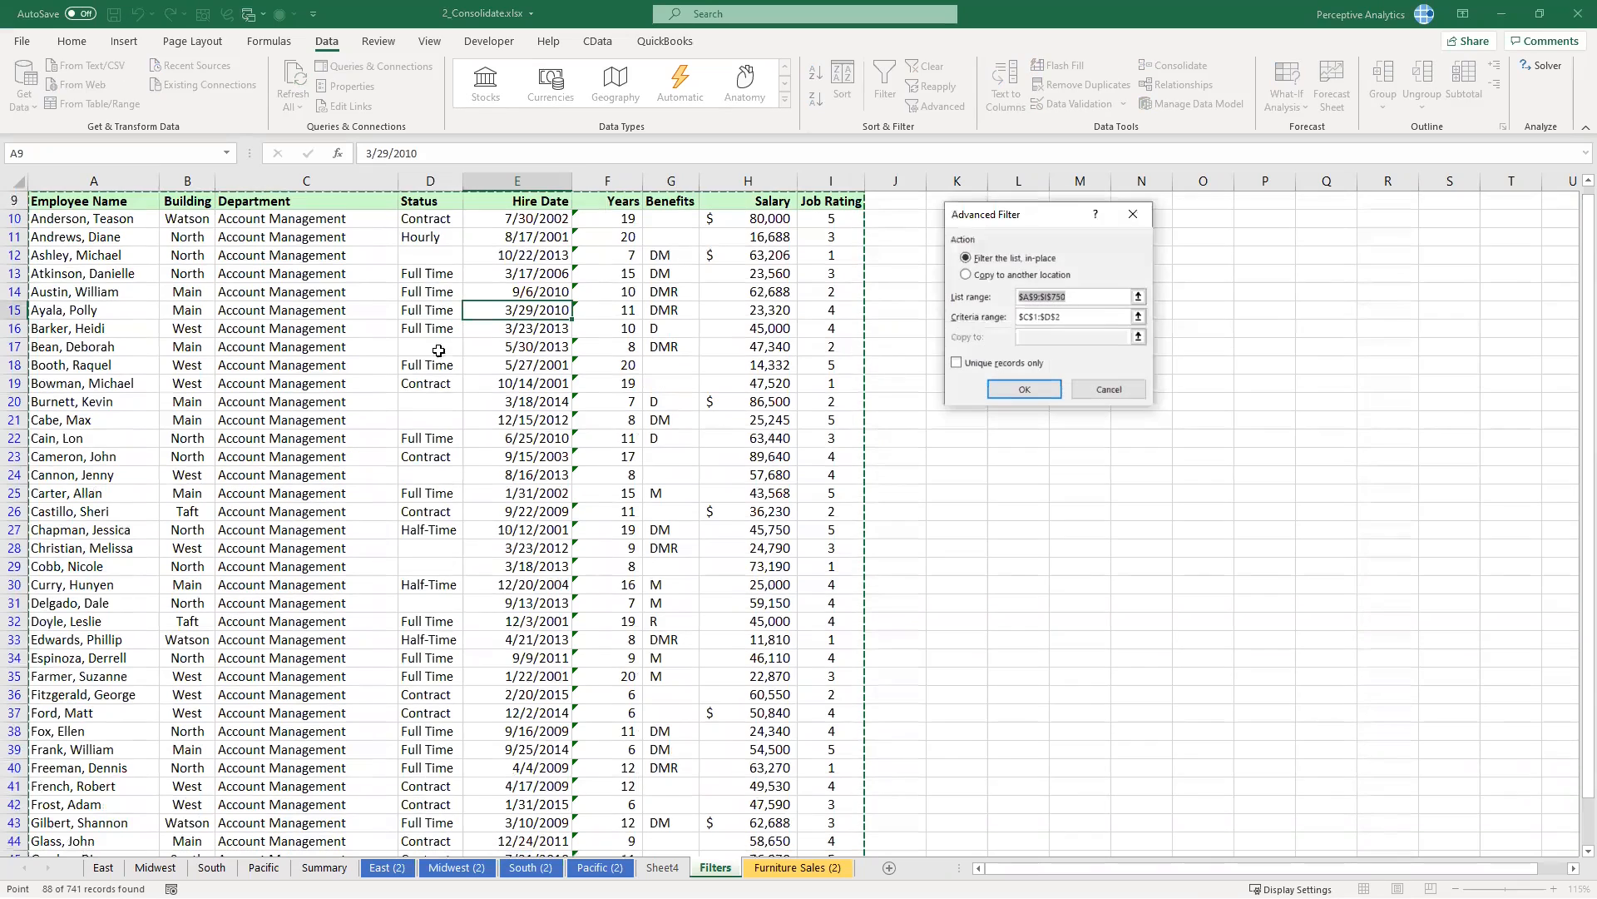
{"action": "scroll", "coordinate": [335, 369], "scroll_direction": "up", "scroll_amount": 3}
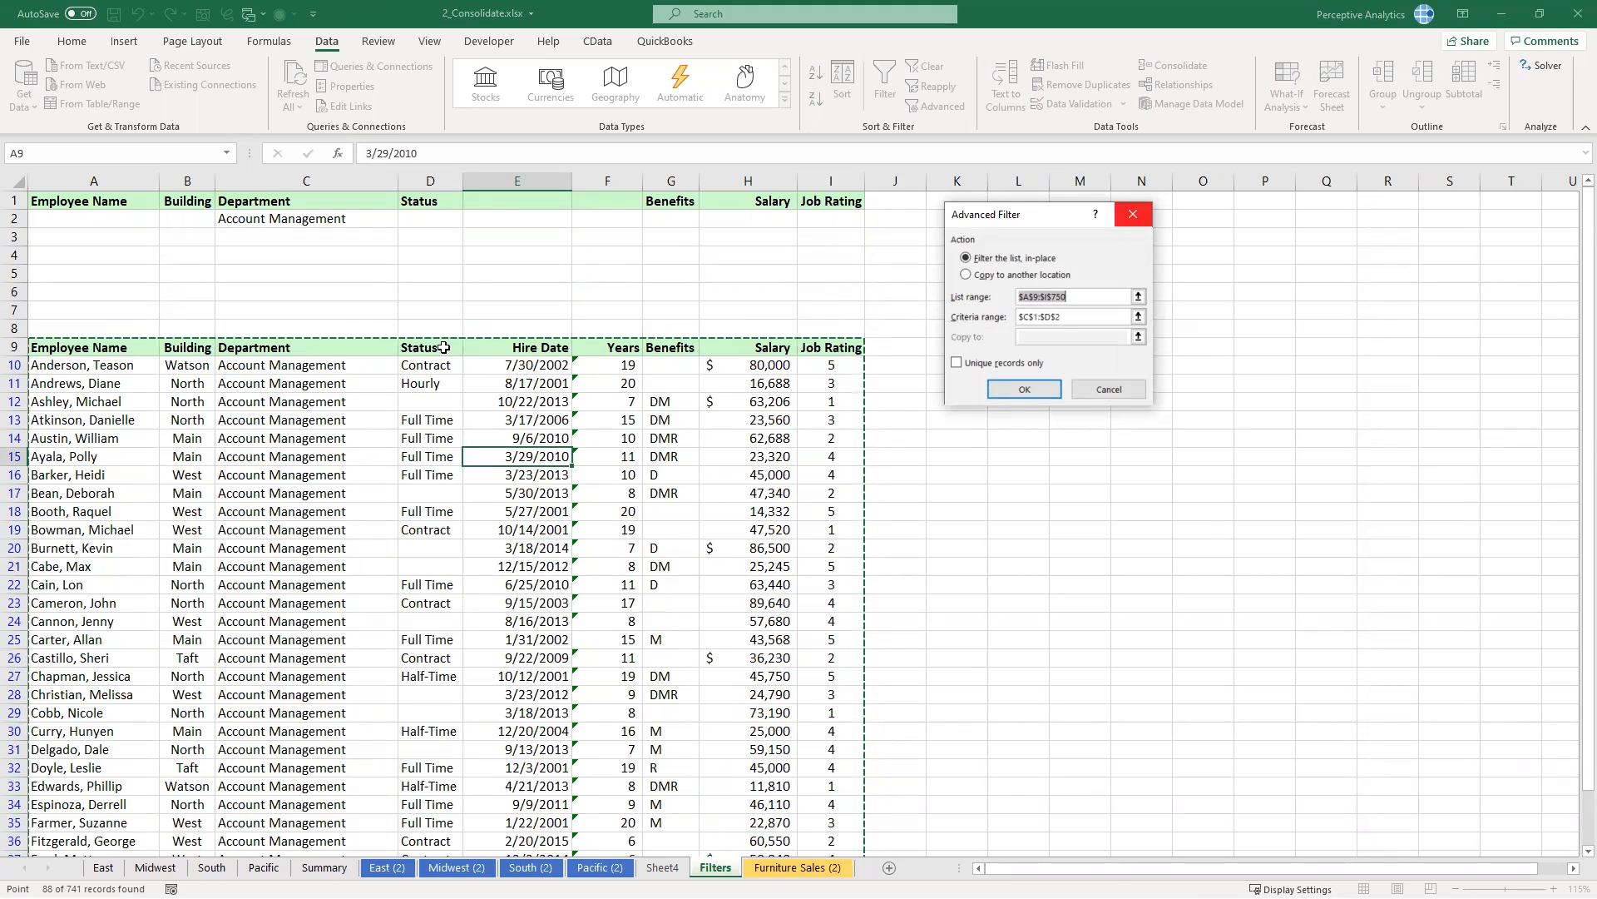
Step: Turn on AutoFilter for the employee table's header row and select only (Blanks) in the Status filter
{"action": "left_click", "coordinate": [442, 347]}
{"action": "key", "text": "ctrl+shift+l"}
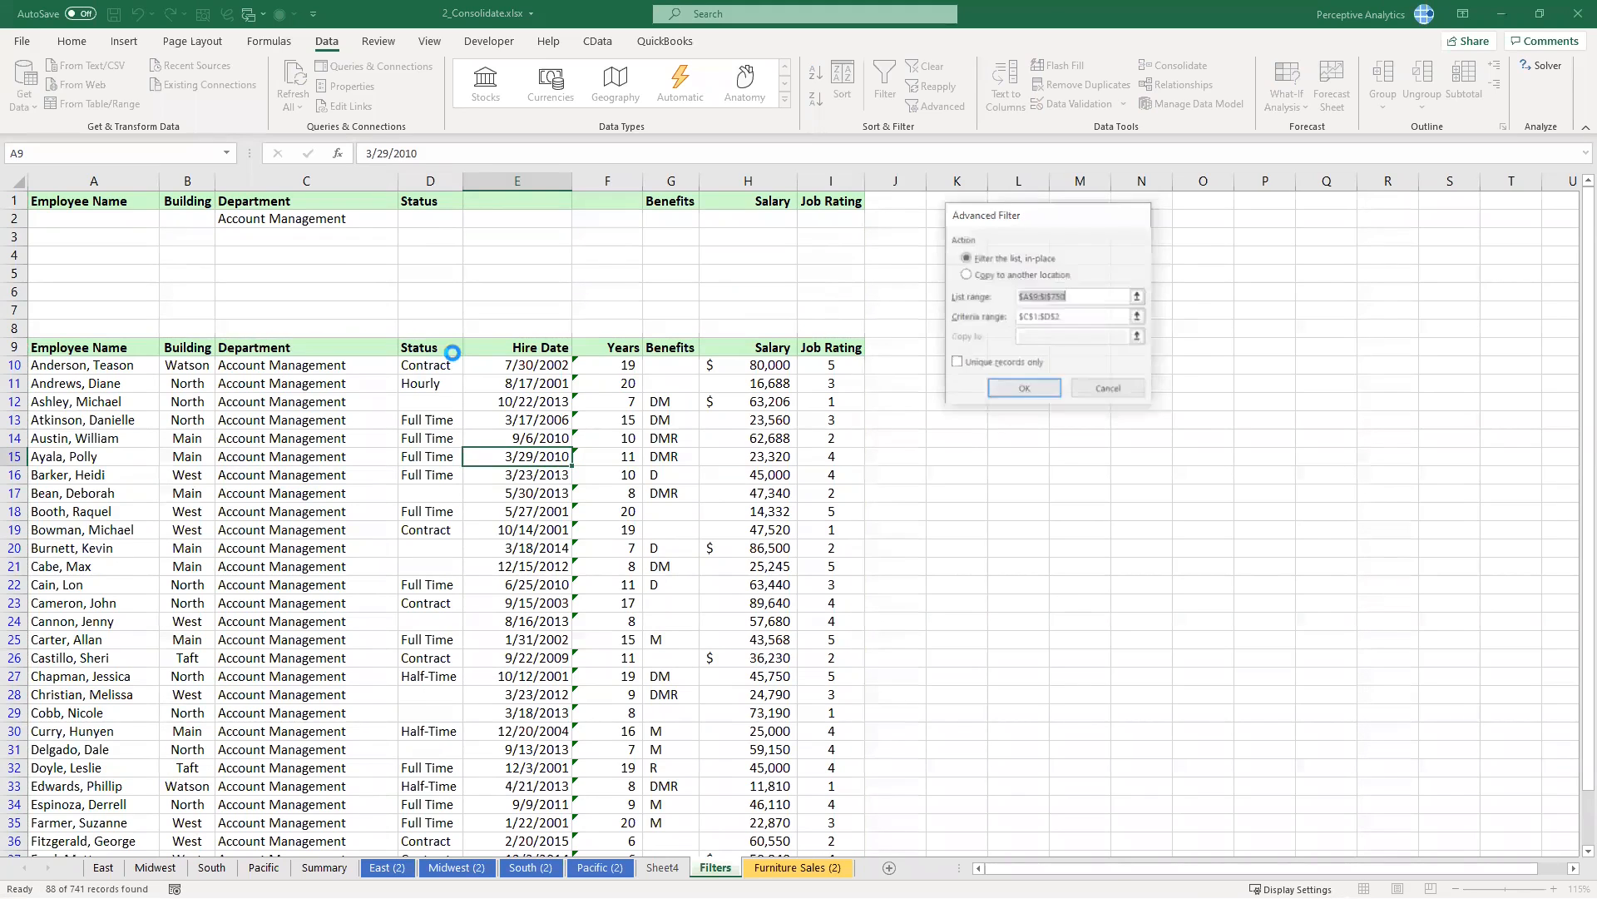
{"action": "left_click", "coordinate": [454, 350]}
{"action": "left_click", "coordinate": [290, 544]}
{"action": "left_click", "coordinate": [289, 620]}
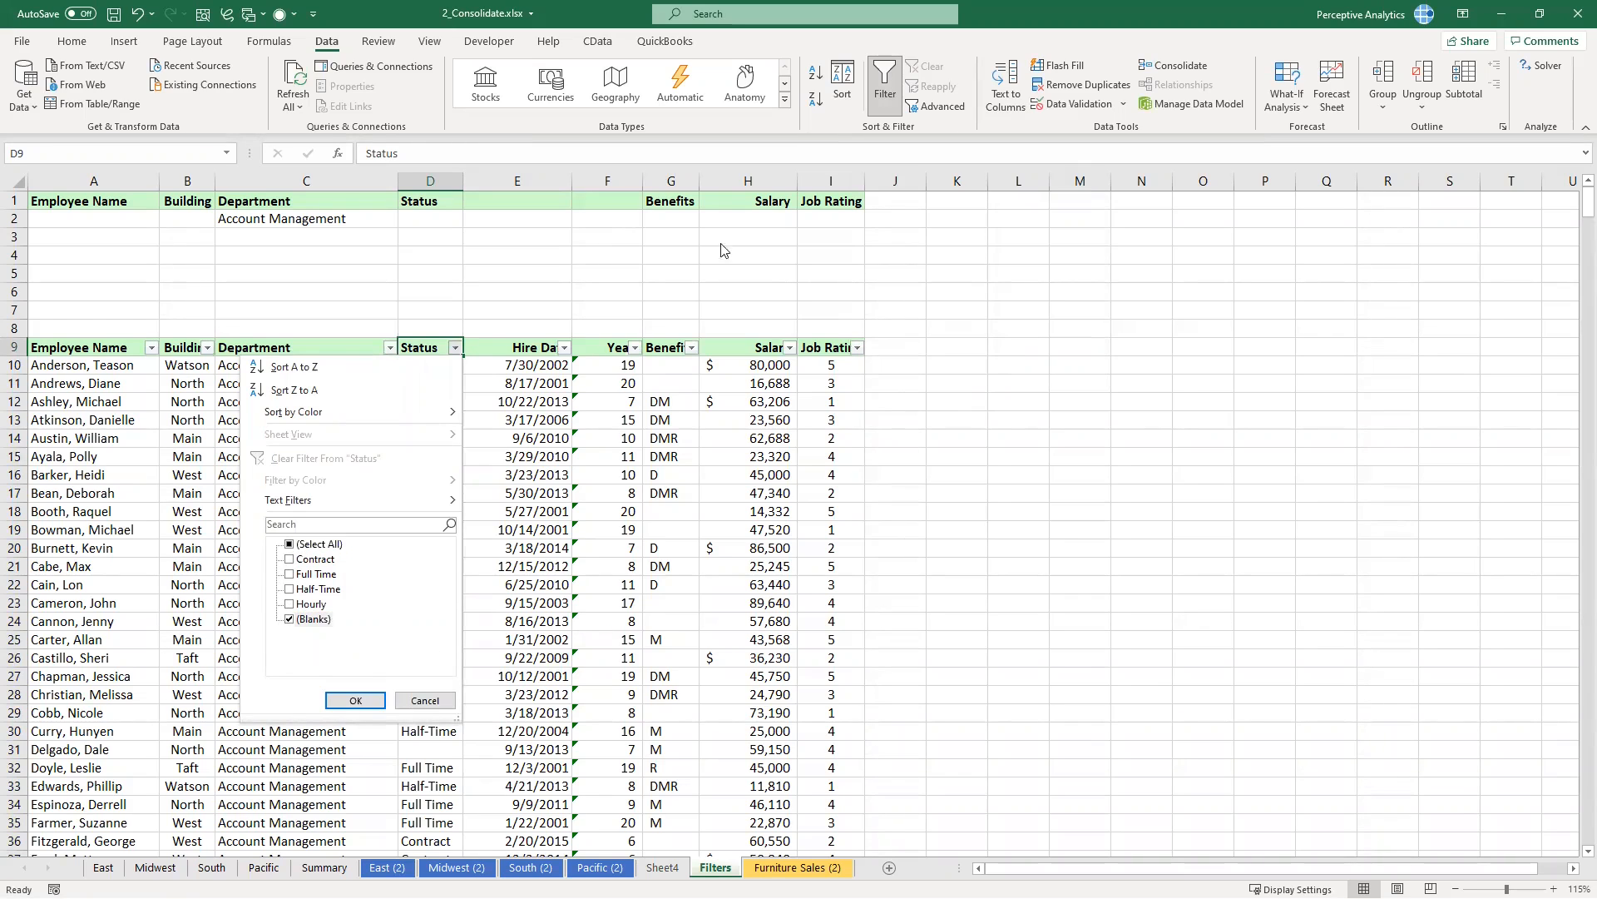
Step: Filter the list's Status column to blank entries only, and clear that filter again
{"action": "left_click", "coordinate": [355, 700]}
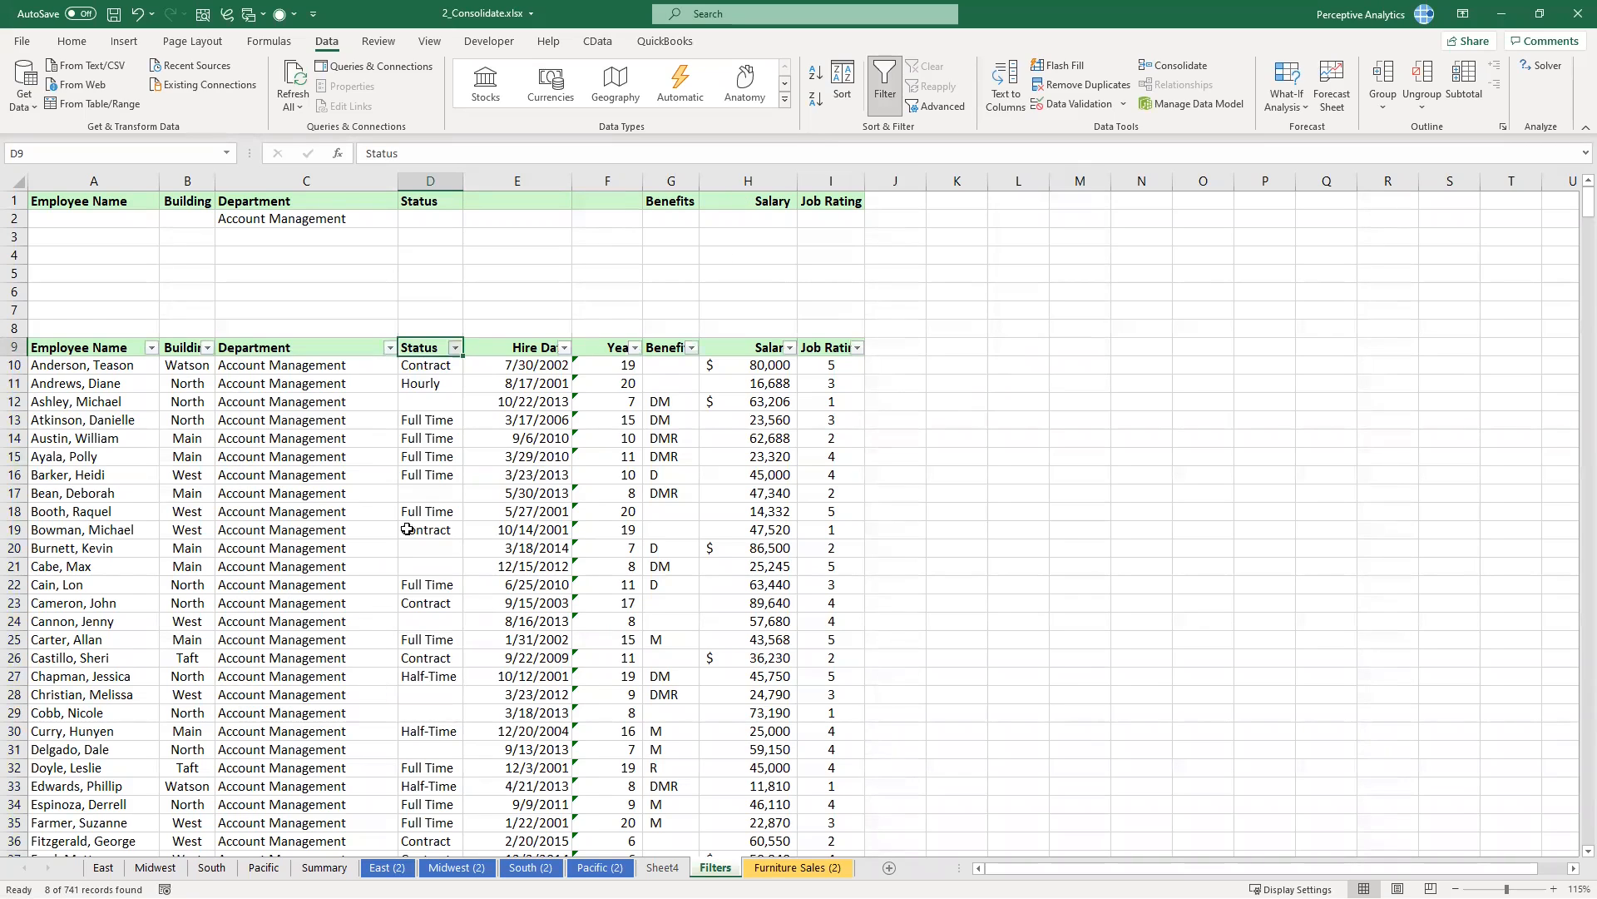
{"action": "left_click", "coordinate": [289, 221]}
{"action": "left_click", "coordinate": [432, 223]}
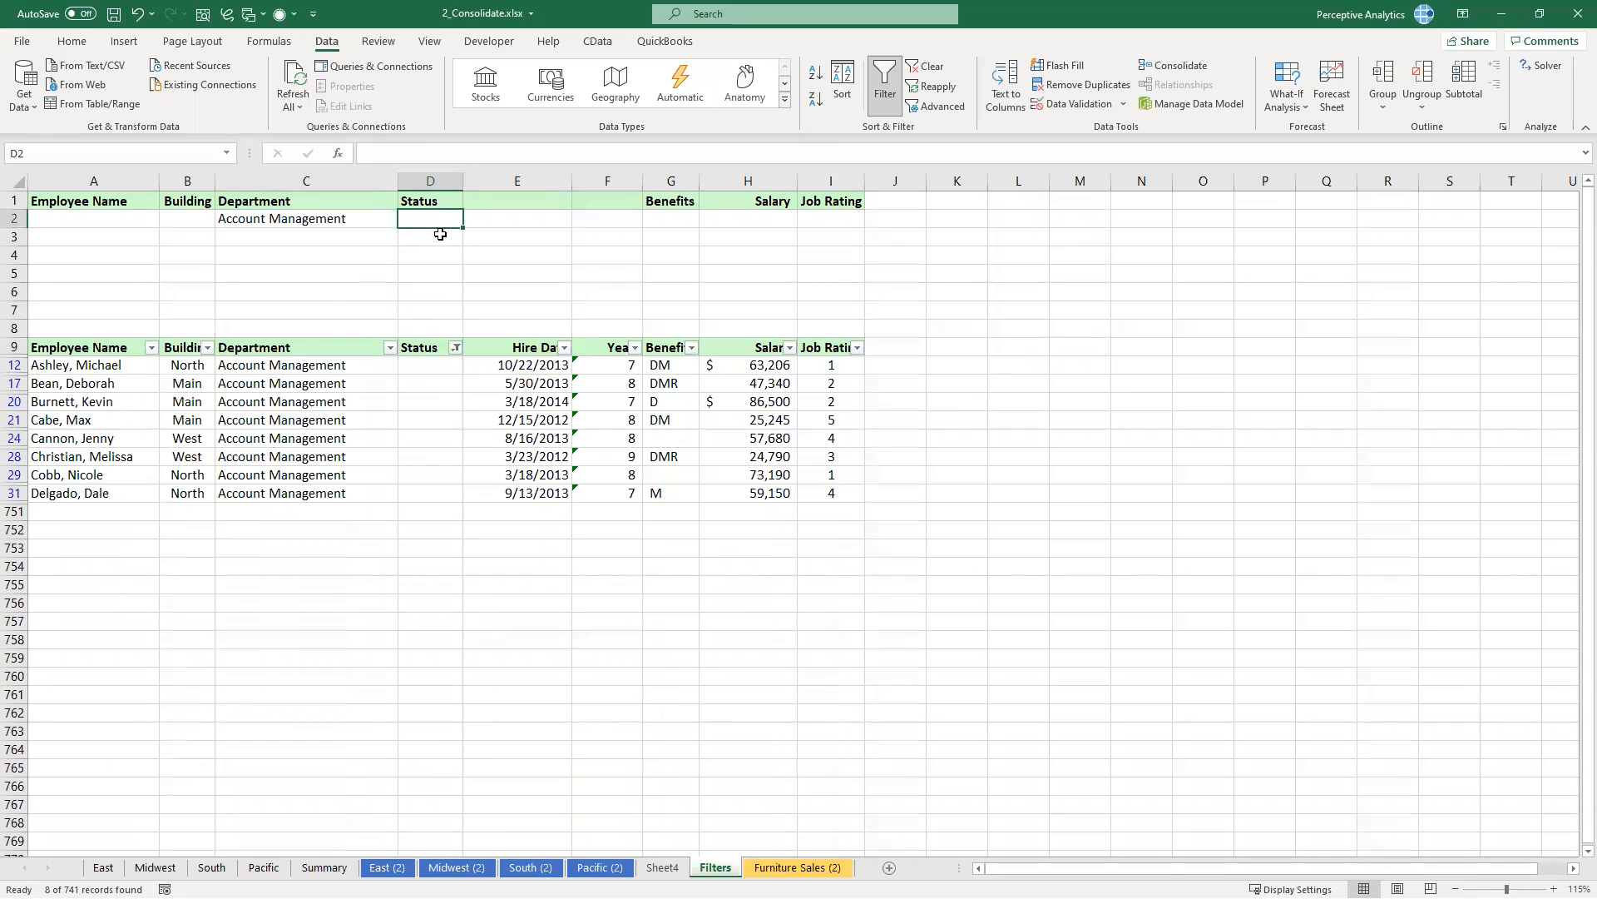
{"action": "left_click", "coordinate": [933, 106]}
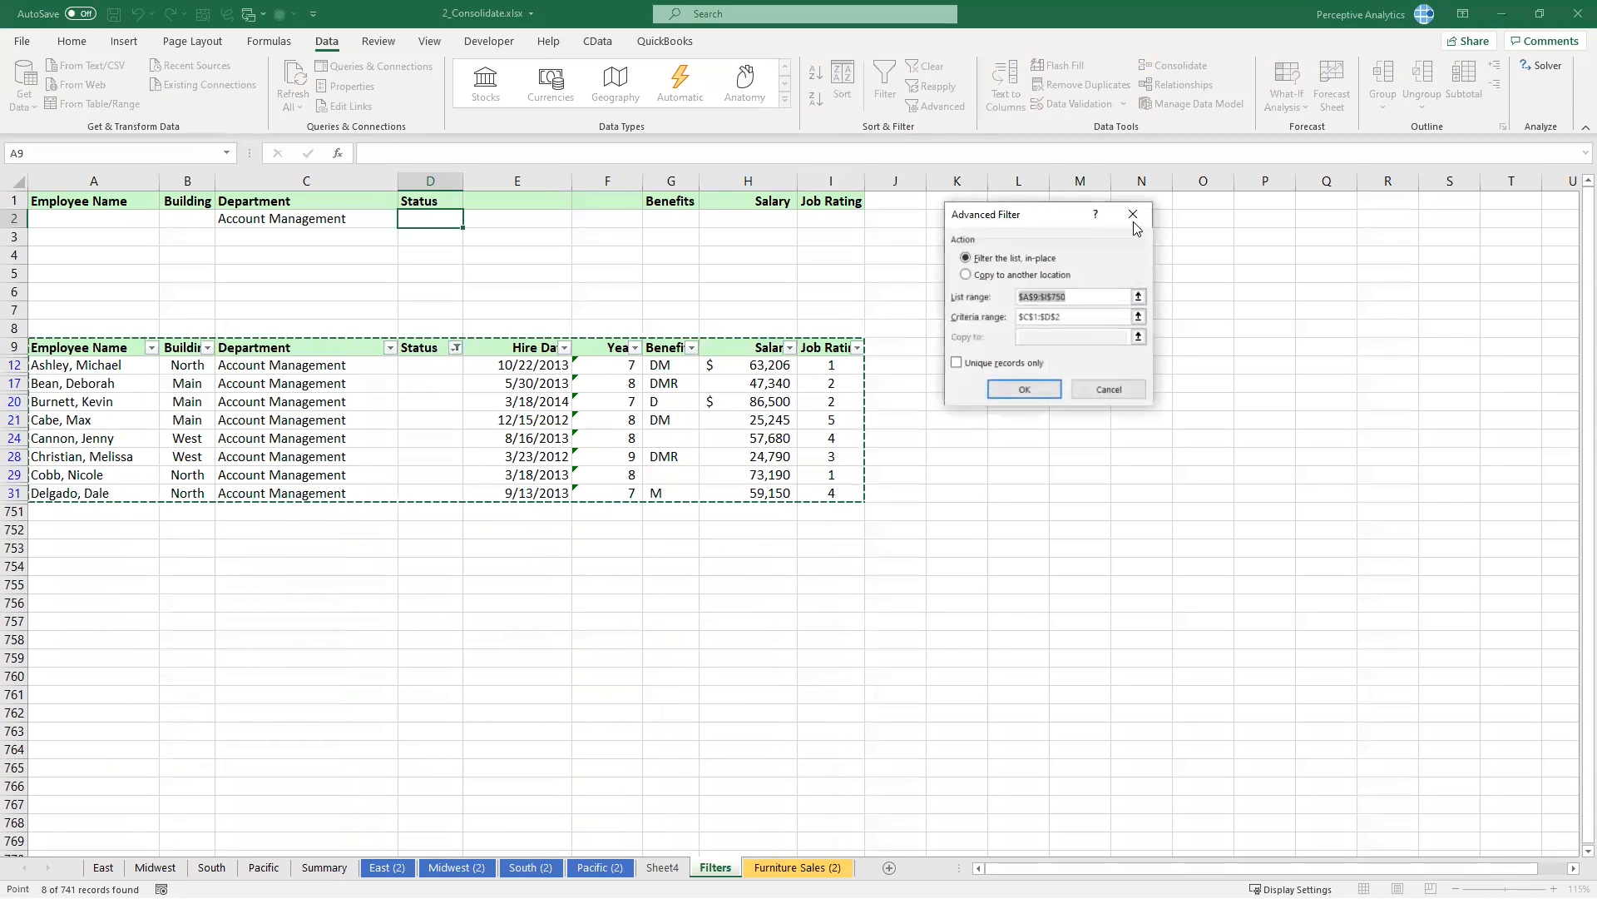
{"action": "key", "text": "Escape"}
{"action": "left_click", "coordinate": [910, 66]}
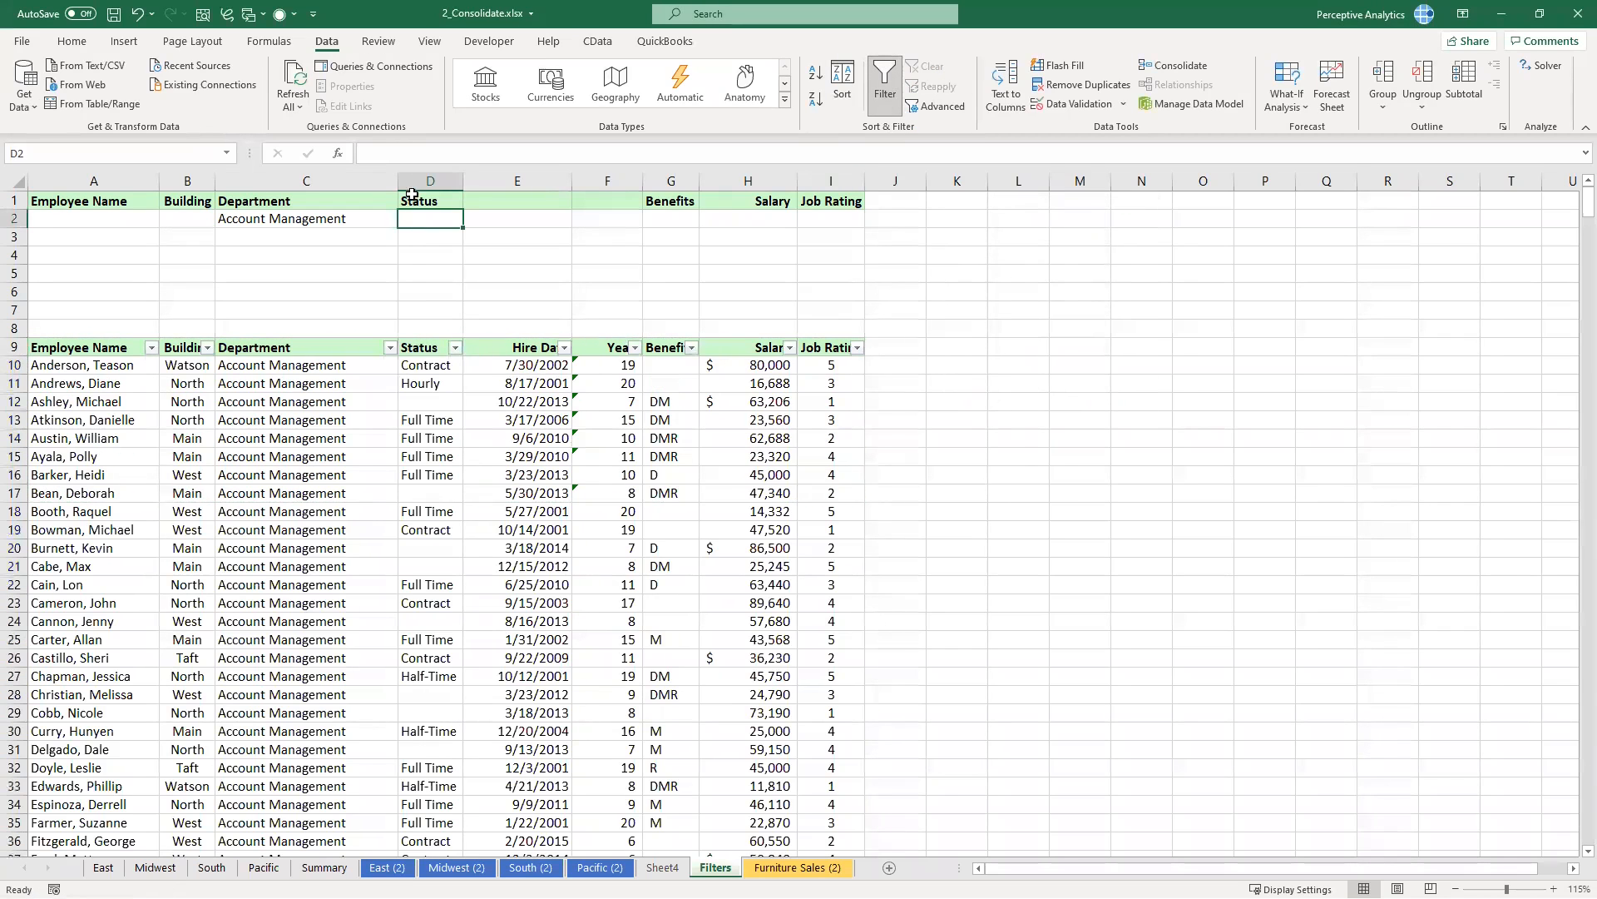
Step: Clear the Department criterion in C2 and run an in-place Advanced Filter using the Status criteria range D1:D2 with D2 empty
{"action": "left_click", "coordinate": [337, 216]}
{"action": "key", "text": "Delete"}
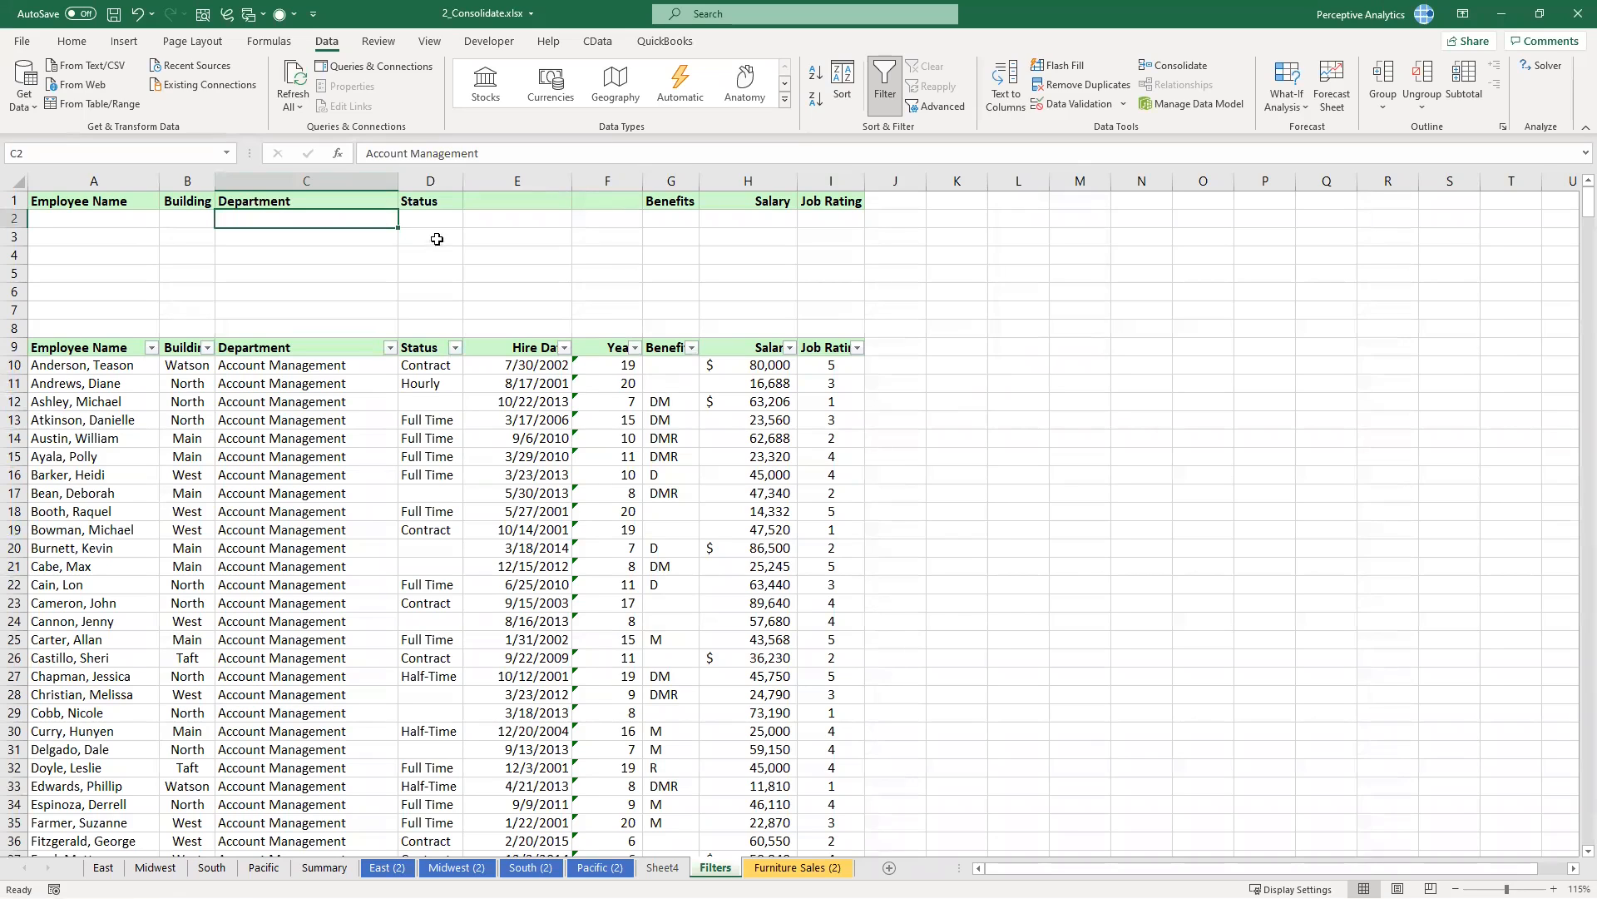
{"action": "left_click", "coordinate": [439, 237]}
{"action": "left_click", "coordinate": [452, 219]}
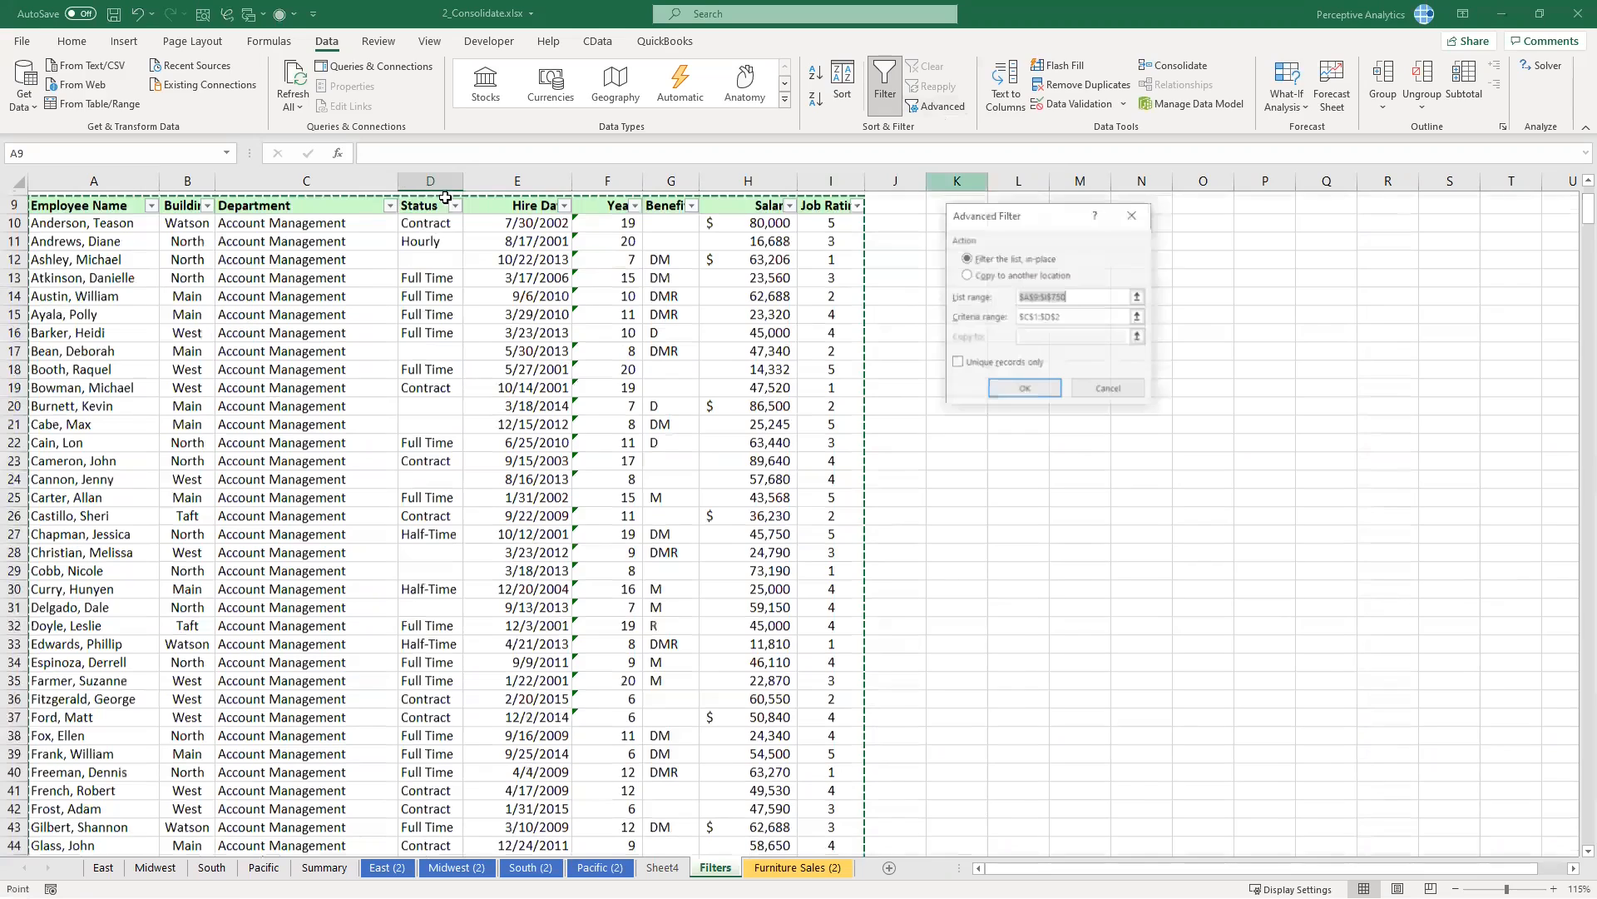
{"action": "key", "text": "Tab"}
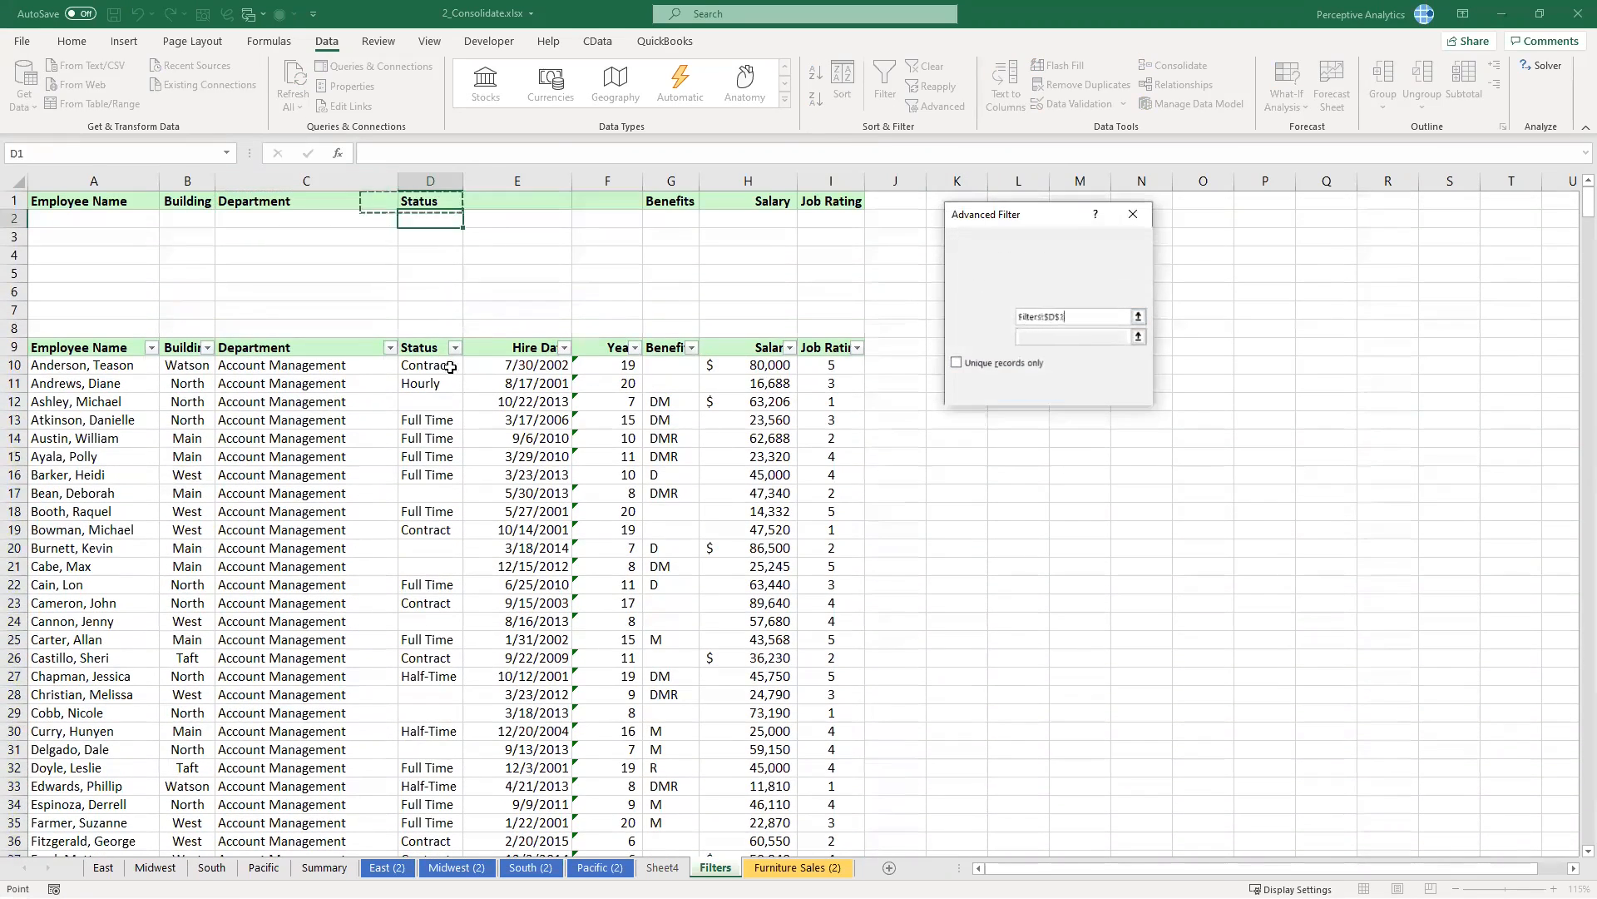
{"action": "key", "text": "Return"}
{"action": "scroll", "coordinate": [448, 475], "scroll_direction": "down", "scroll_amount": 1}
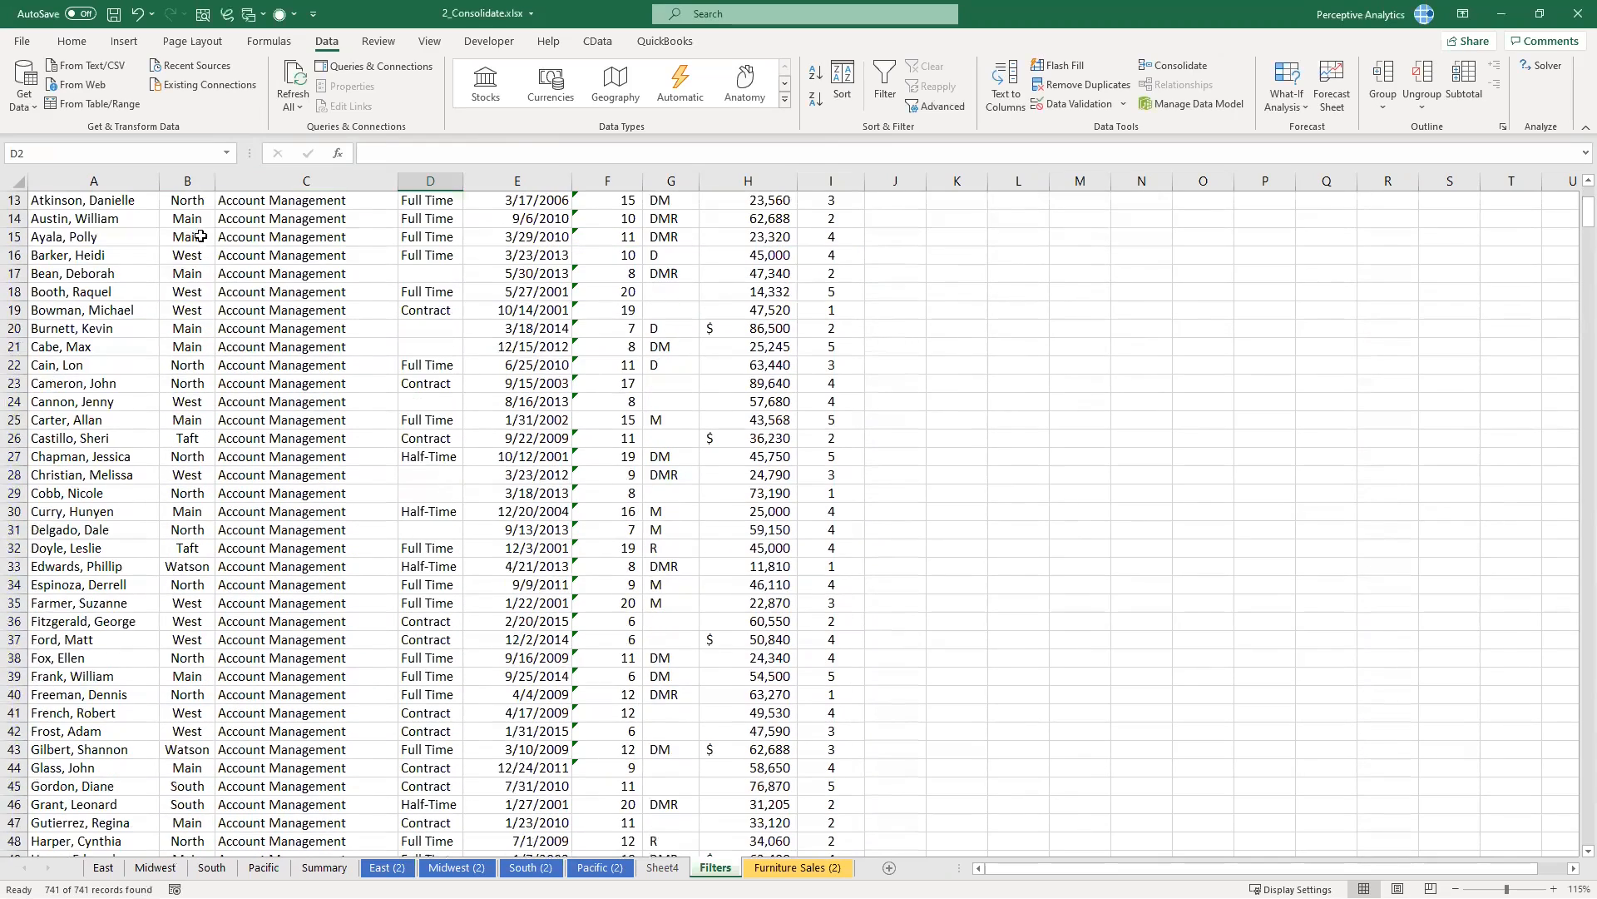
{"action": "scroll", "coordinate": [823, 233], "scroll_direction": "up", "scroll_amount": 4}
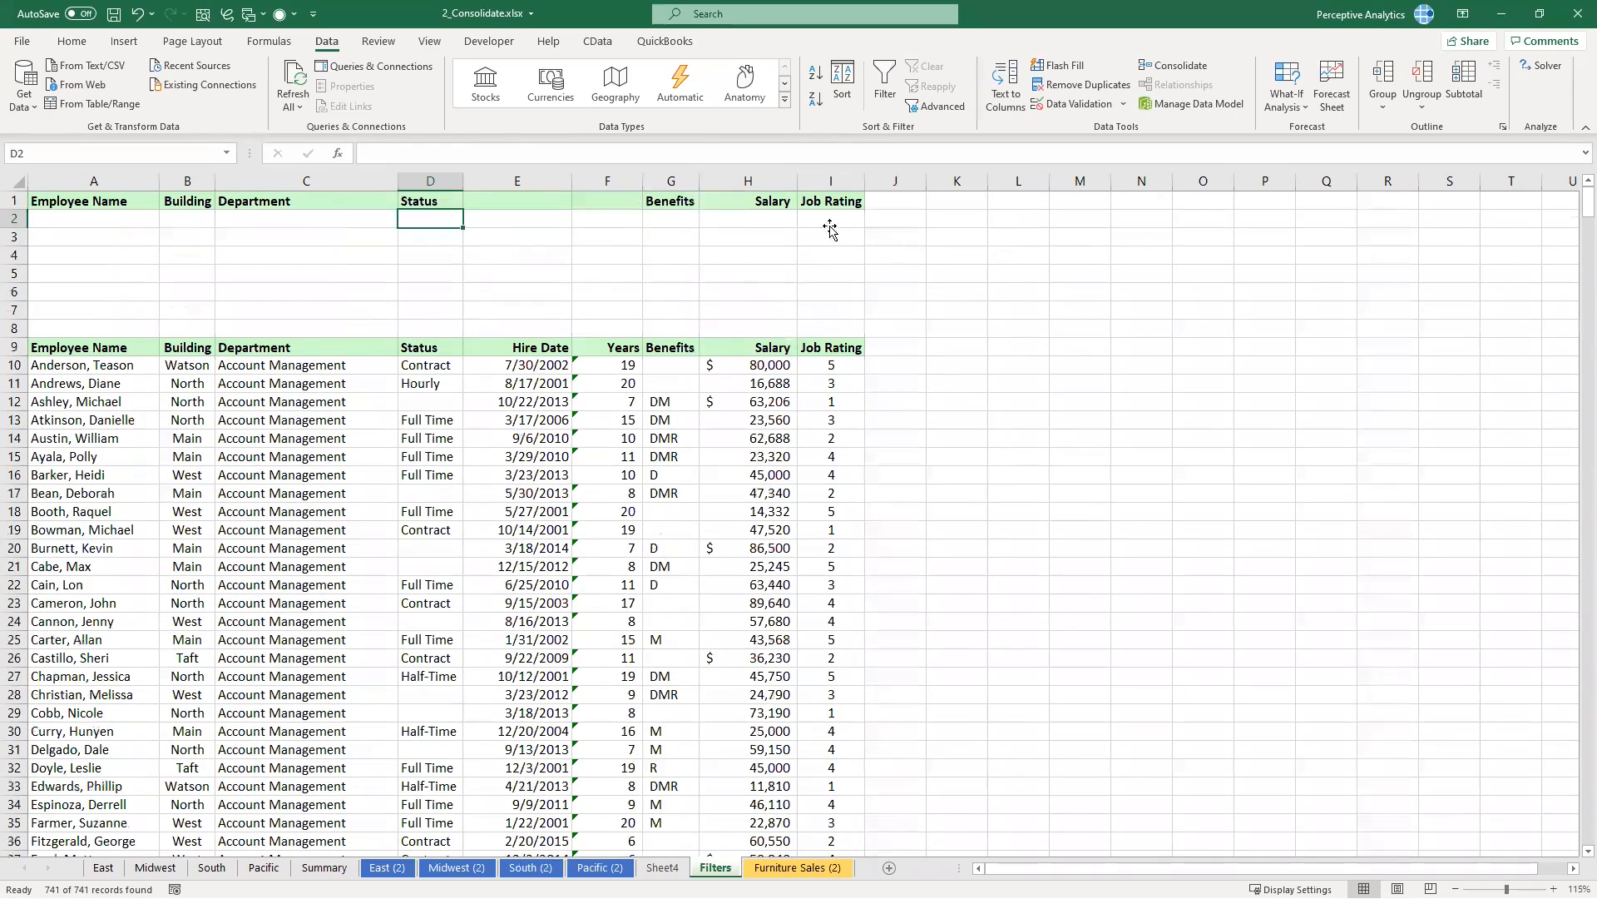
Step: Turn the filter buttons back on for the list in row 9 and view the Status column's filter options
{"action": "left_click_drag", "start_coordinate": [187, 204], "coordinate": [830, 219]}
{"action": "left_click", "coordinate": [425, 438]}
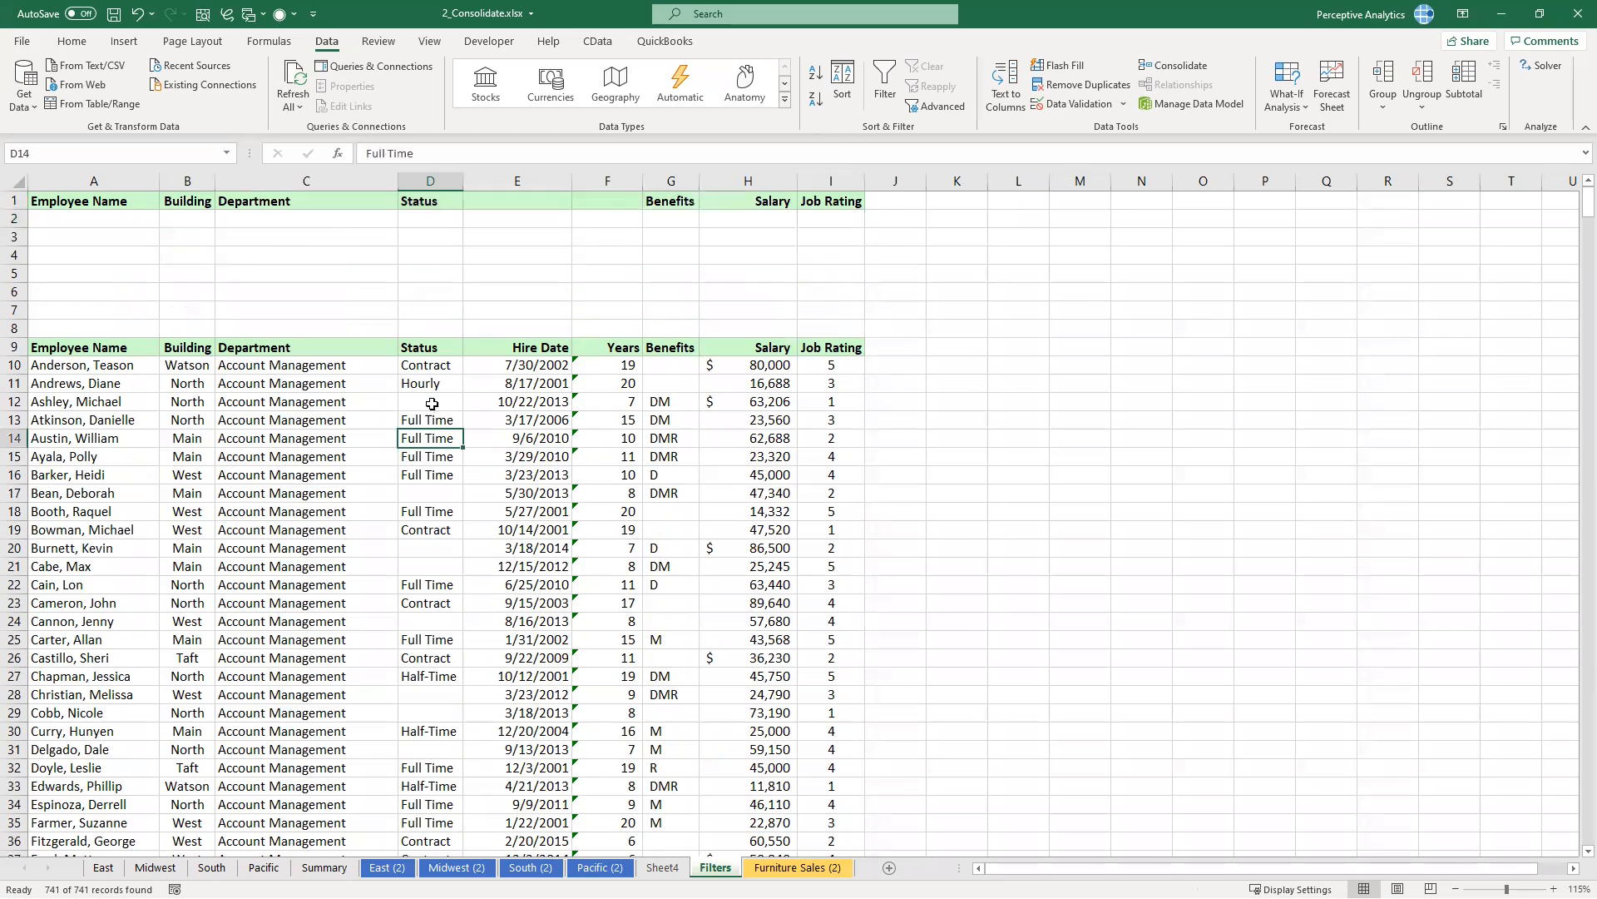
{"action": "left_click", "coordinate": [442, 403]}
{"action": "key", "text": "Up"}
{"action": "key", "text": "Up"}
{"action": "key", "text": "Up"}
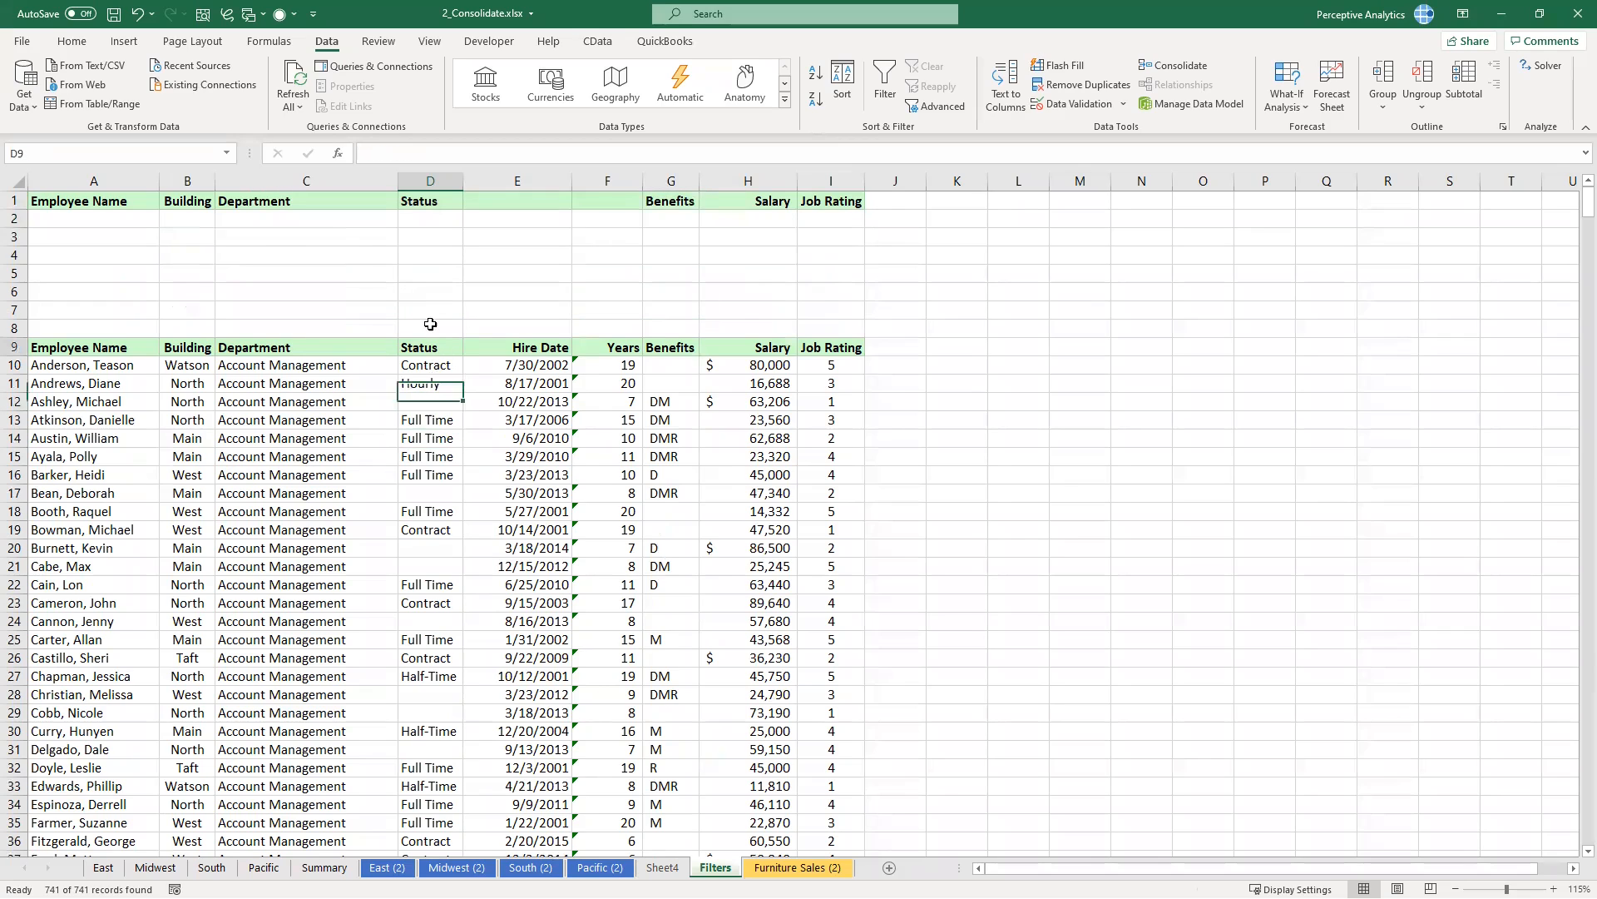
{"action": "key", "text": "ctrl+shift+l"}
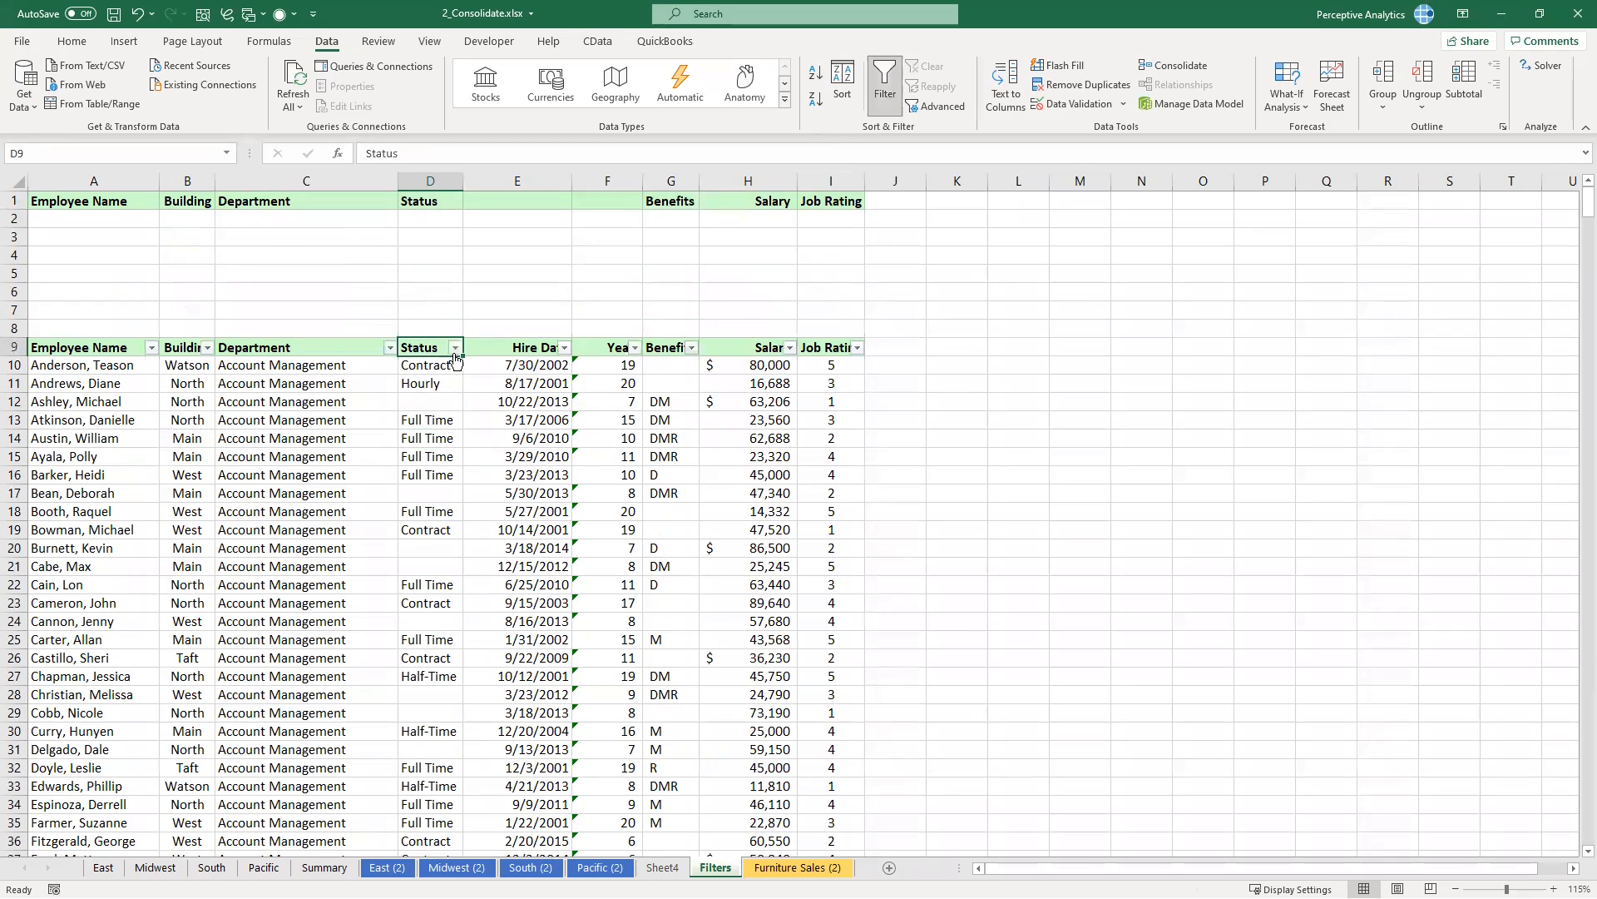
{"action": "left_click", "coordinate": [455, 347]}
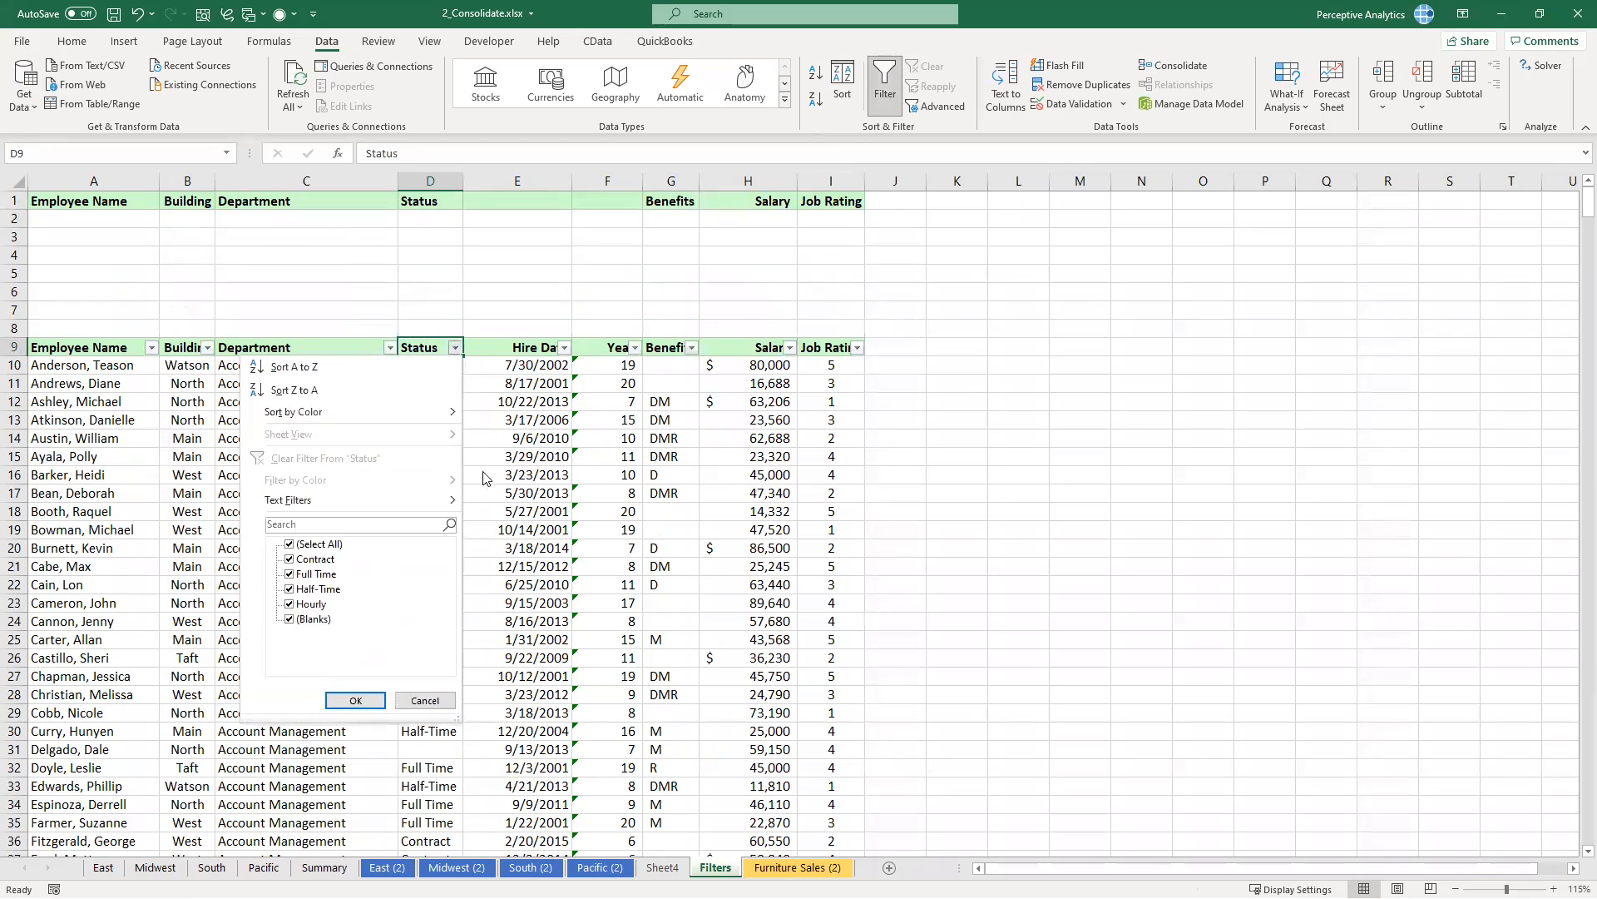
{"action": "left_click", "coordinate": [425, 700]}
Step: Enter the formula =ISBLANK(D10) in criteria cell D2 under the Status heading
{"action": "left_click", "coordinate": [427, 219]}
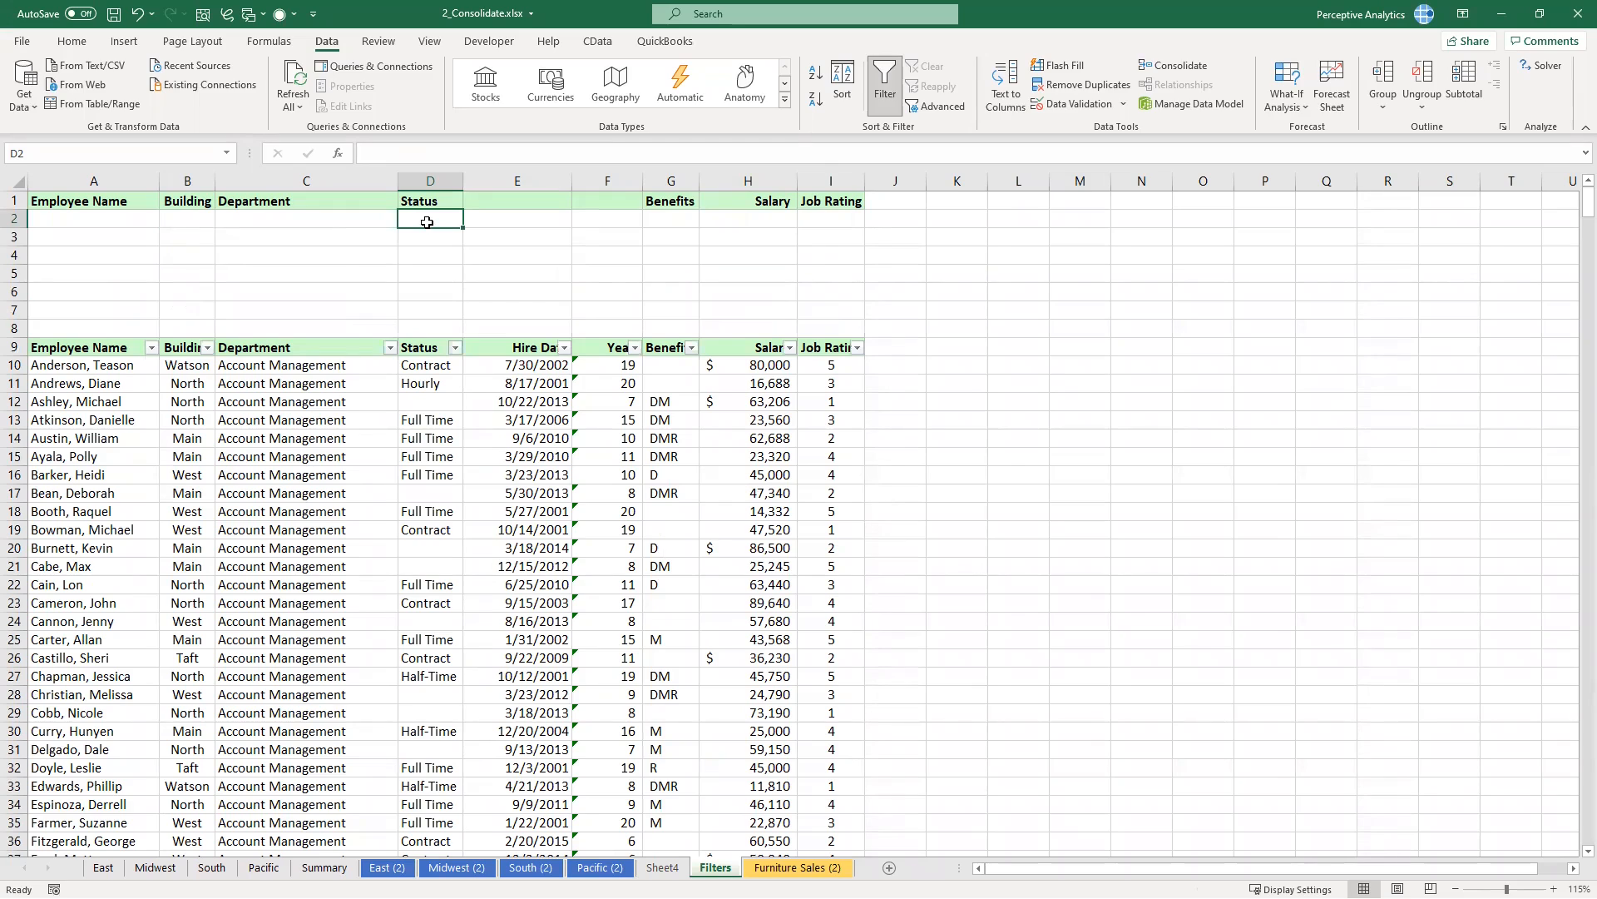
{"action": "type", "text": "=ISNULL"}
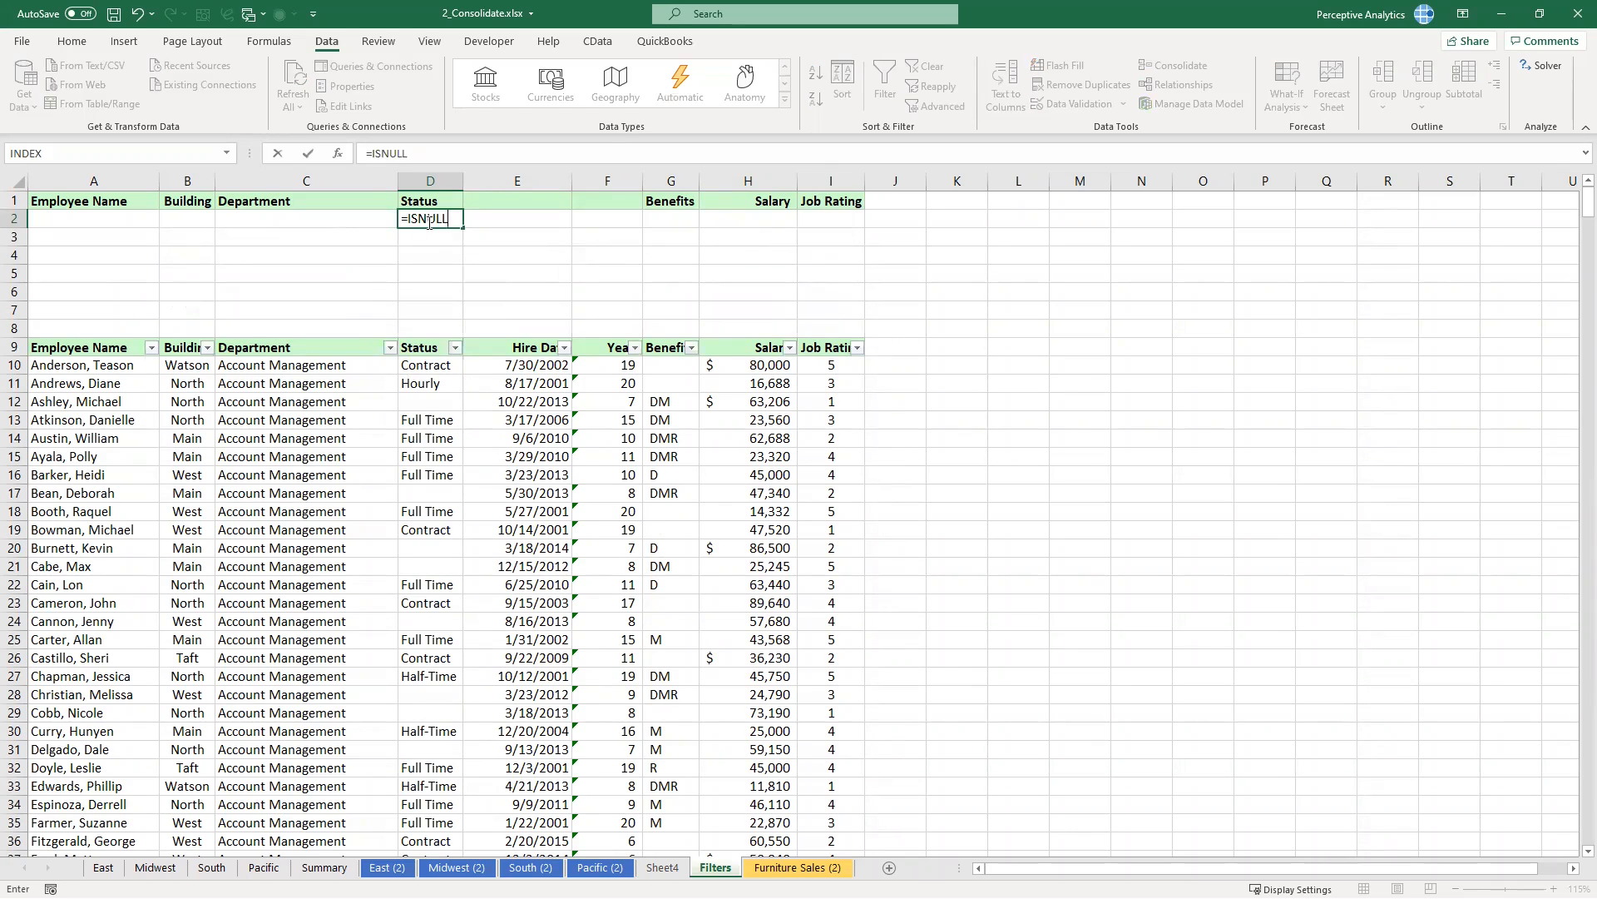
{"action": "key", "text": "BackSpace"}
{"action": "key", "text": "BackSpace"}
{"action": "key", "text": "BackSpace"}
{"action": "key", "text": "BackSpace"}
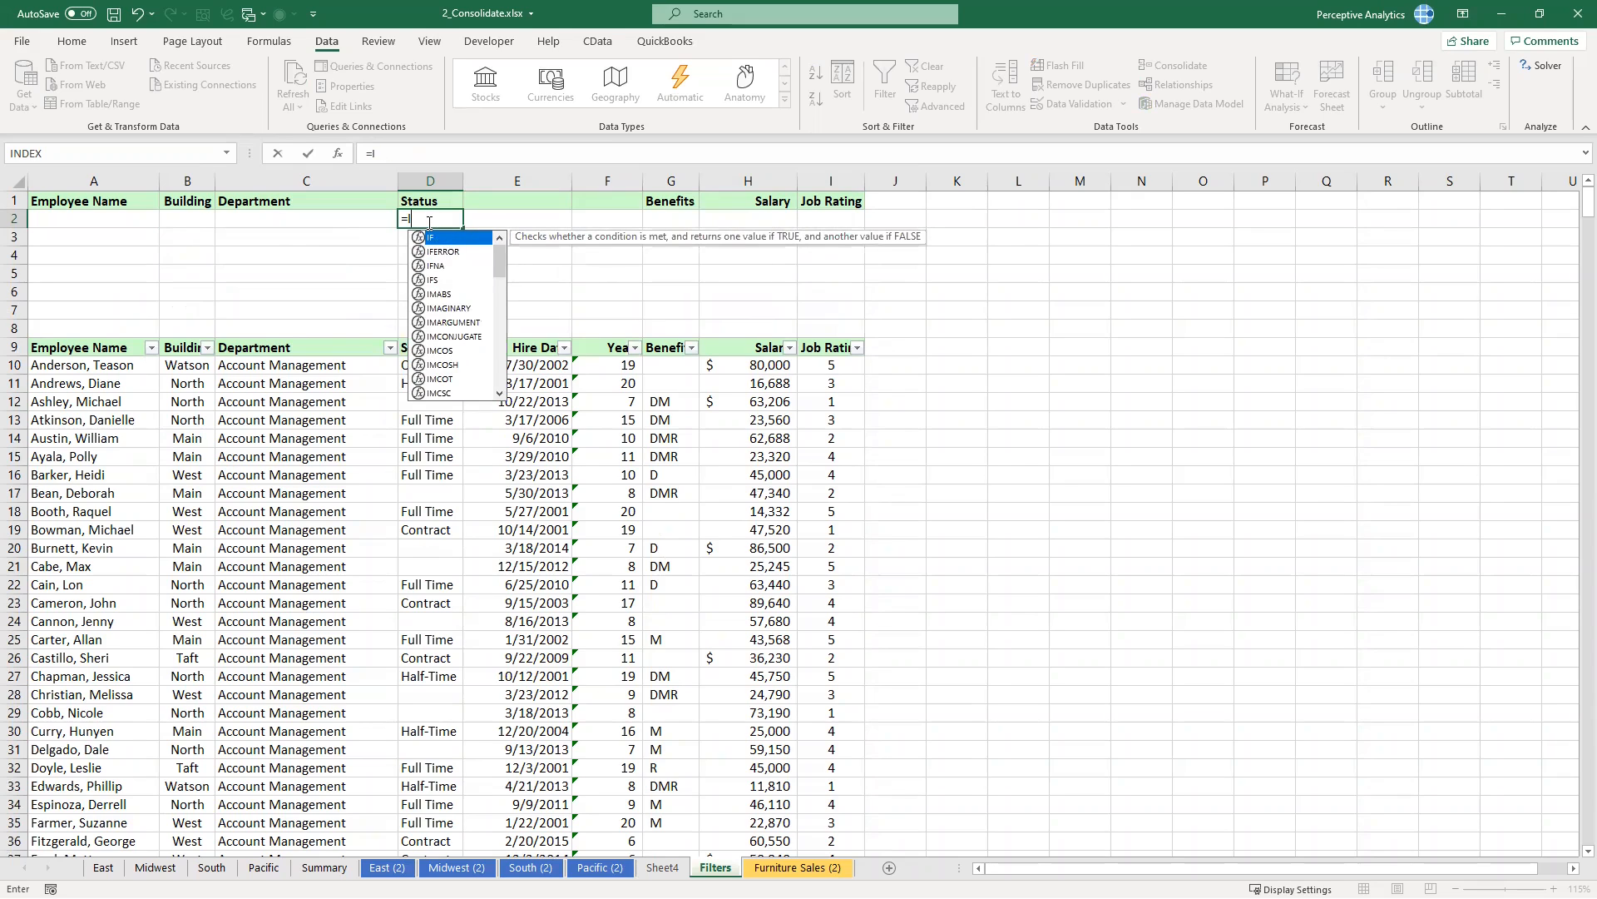
{"action": "type", "text": "SB"}
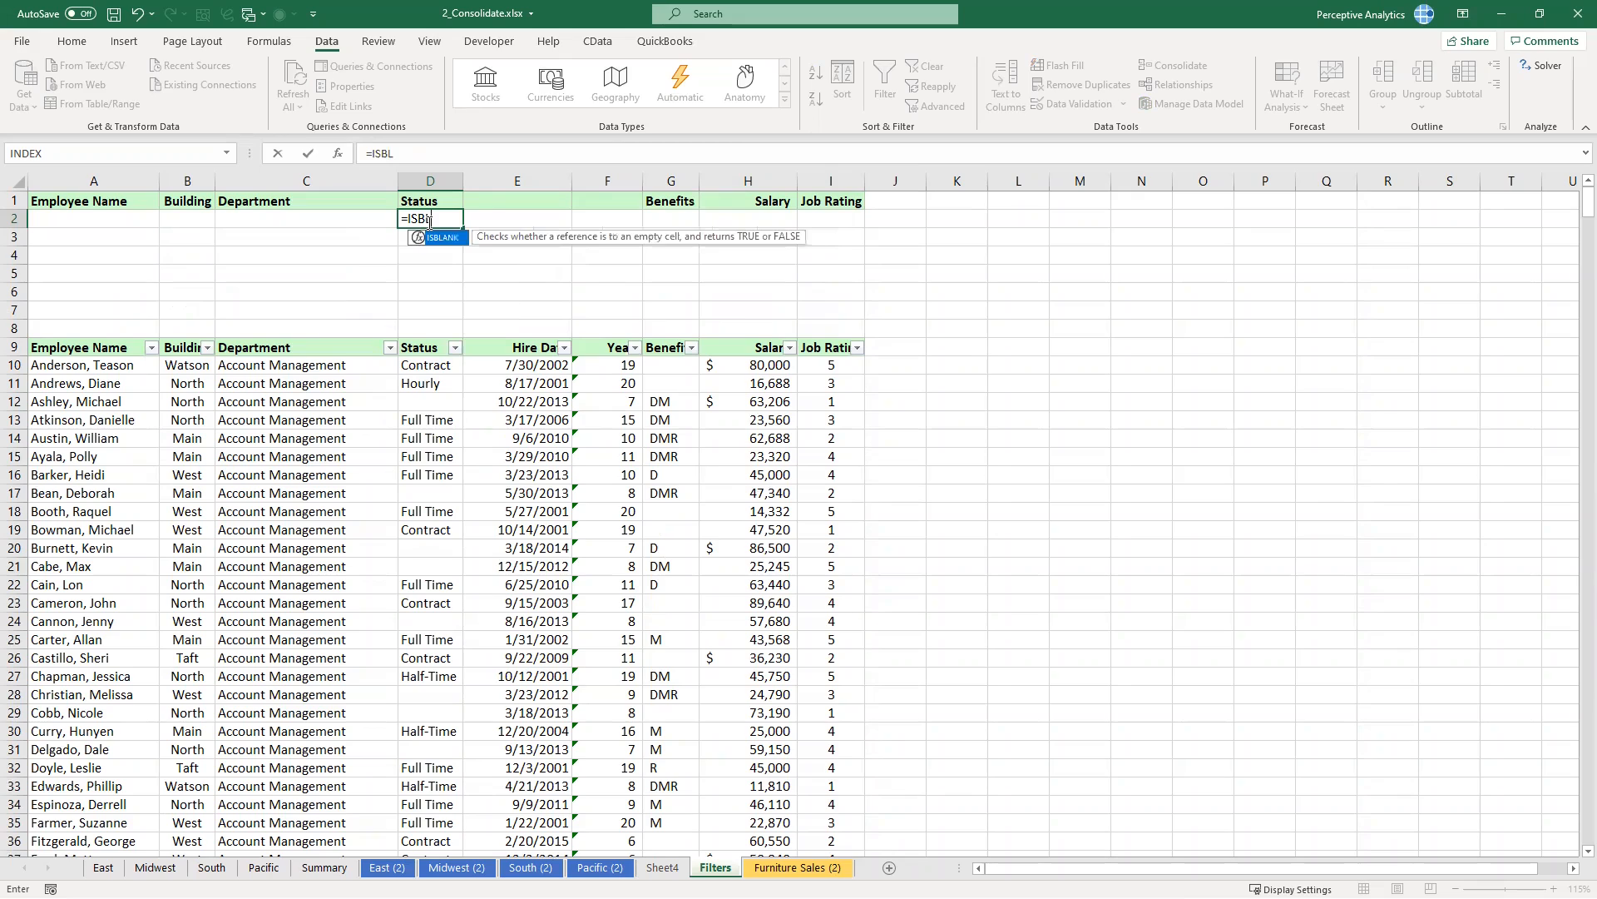
{"action": "type", "text": "L"}
{"action": "key", "text": "Tab"}
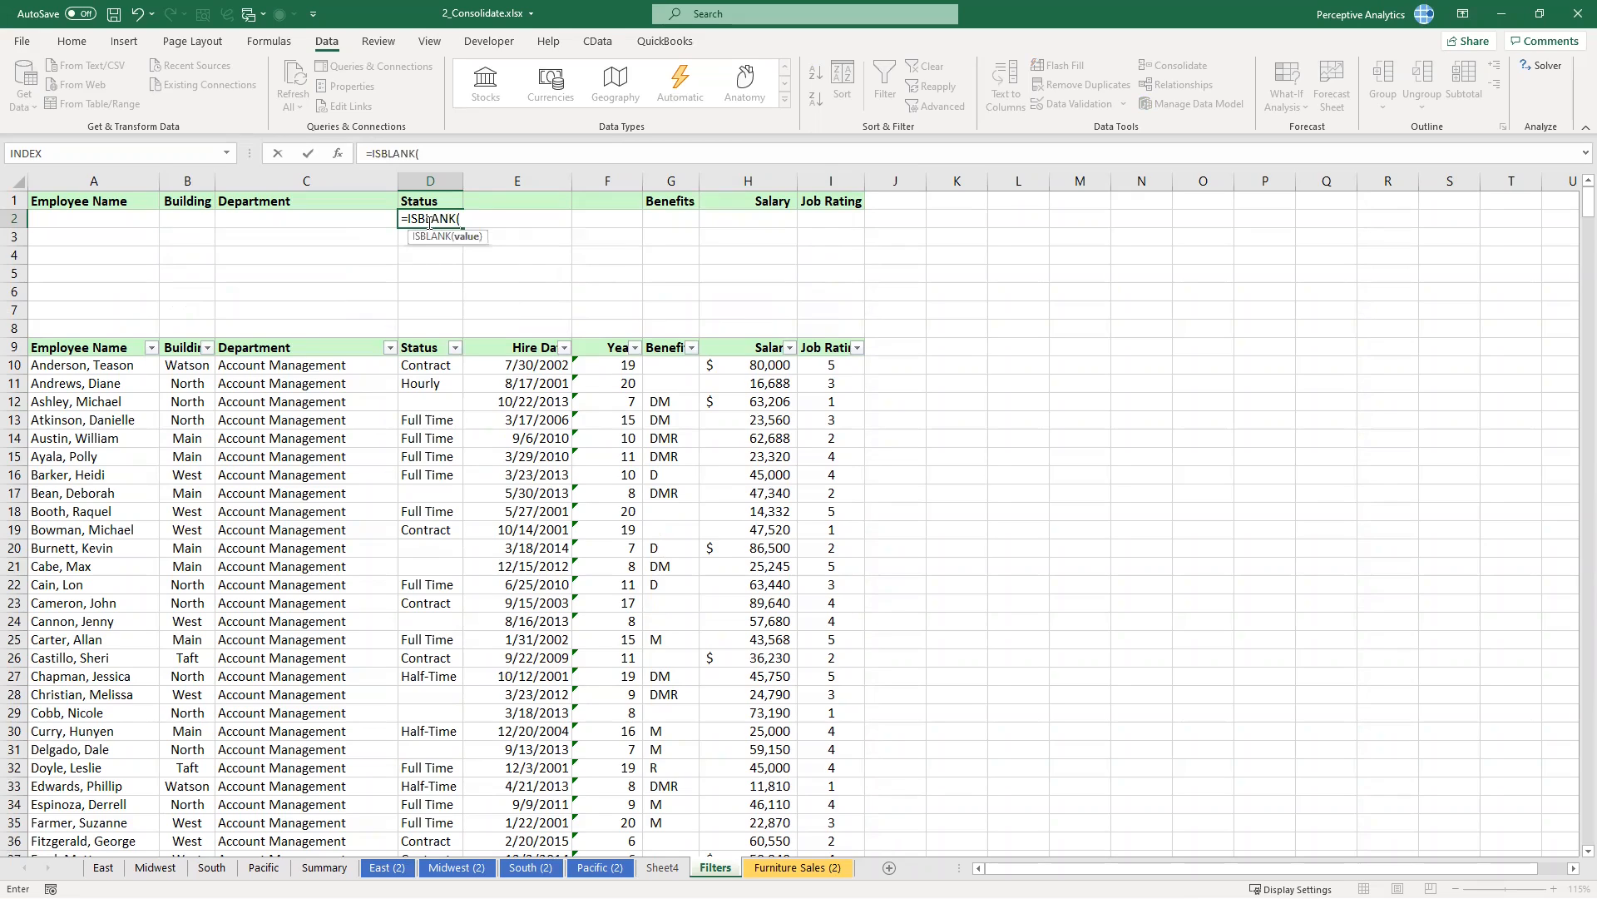
{"action": "left_click", "coordinate": [430, 366]}
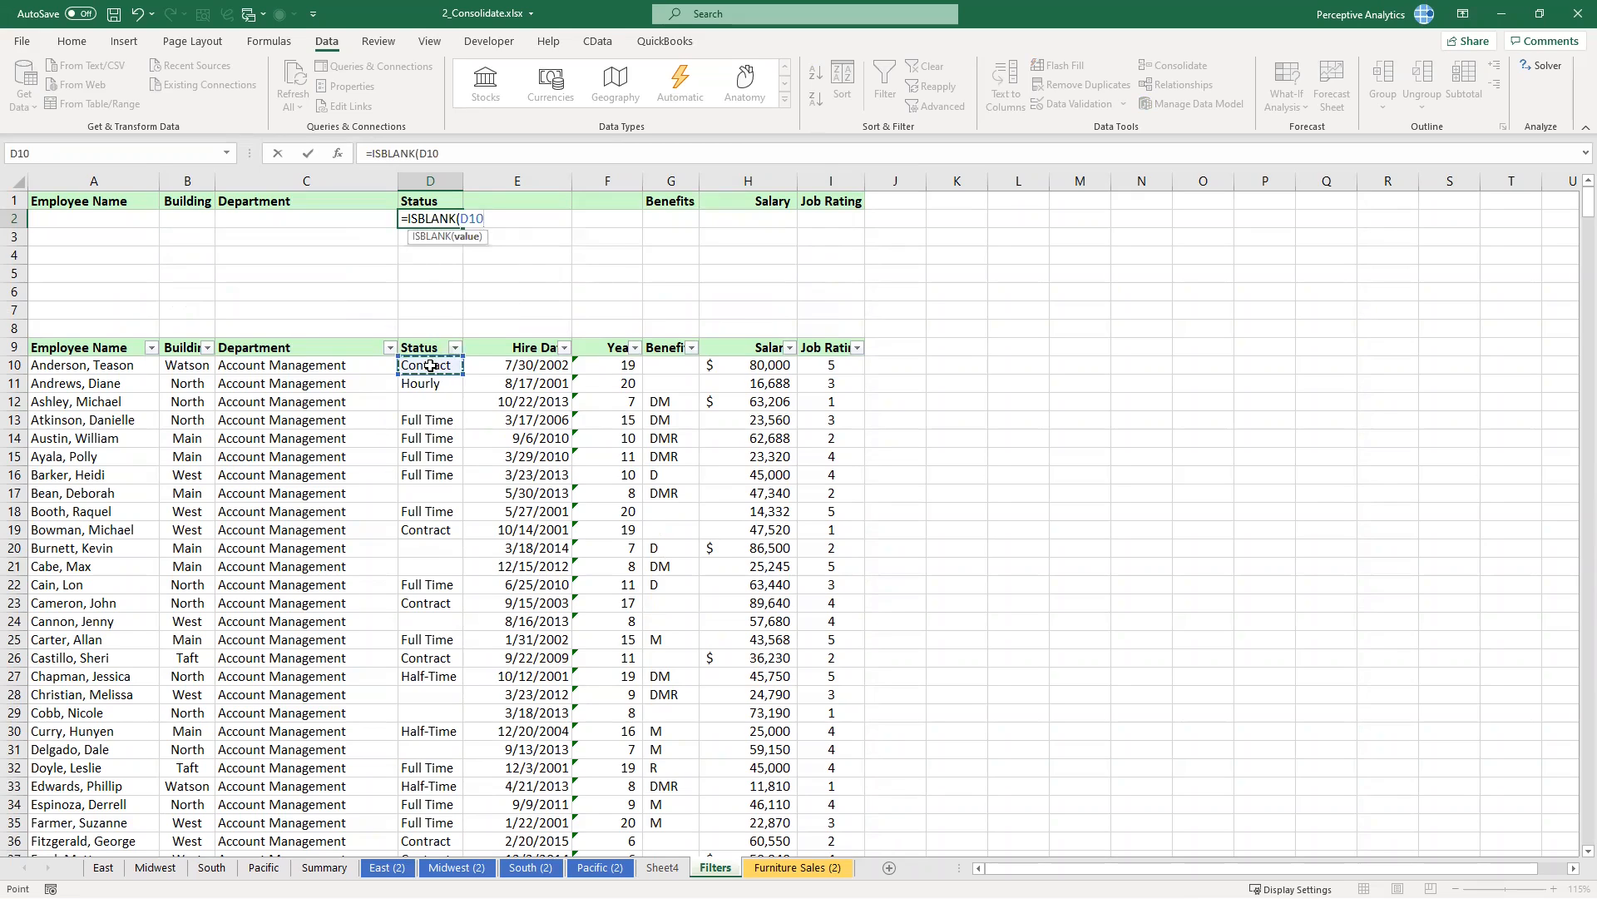
{"action": "type", "text": ")"}
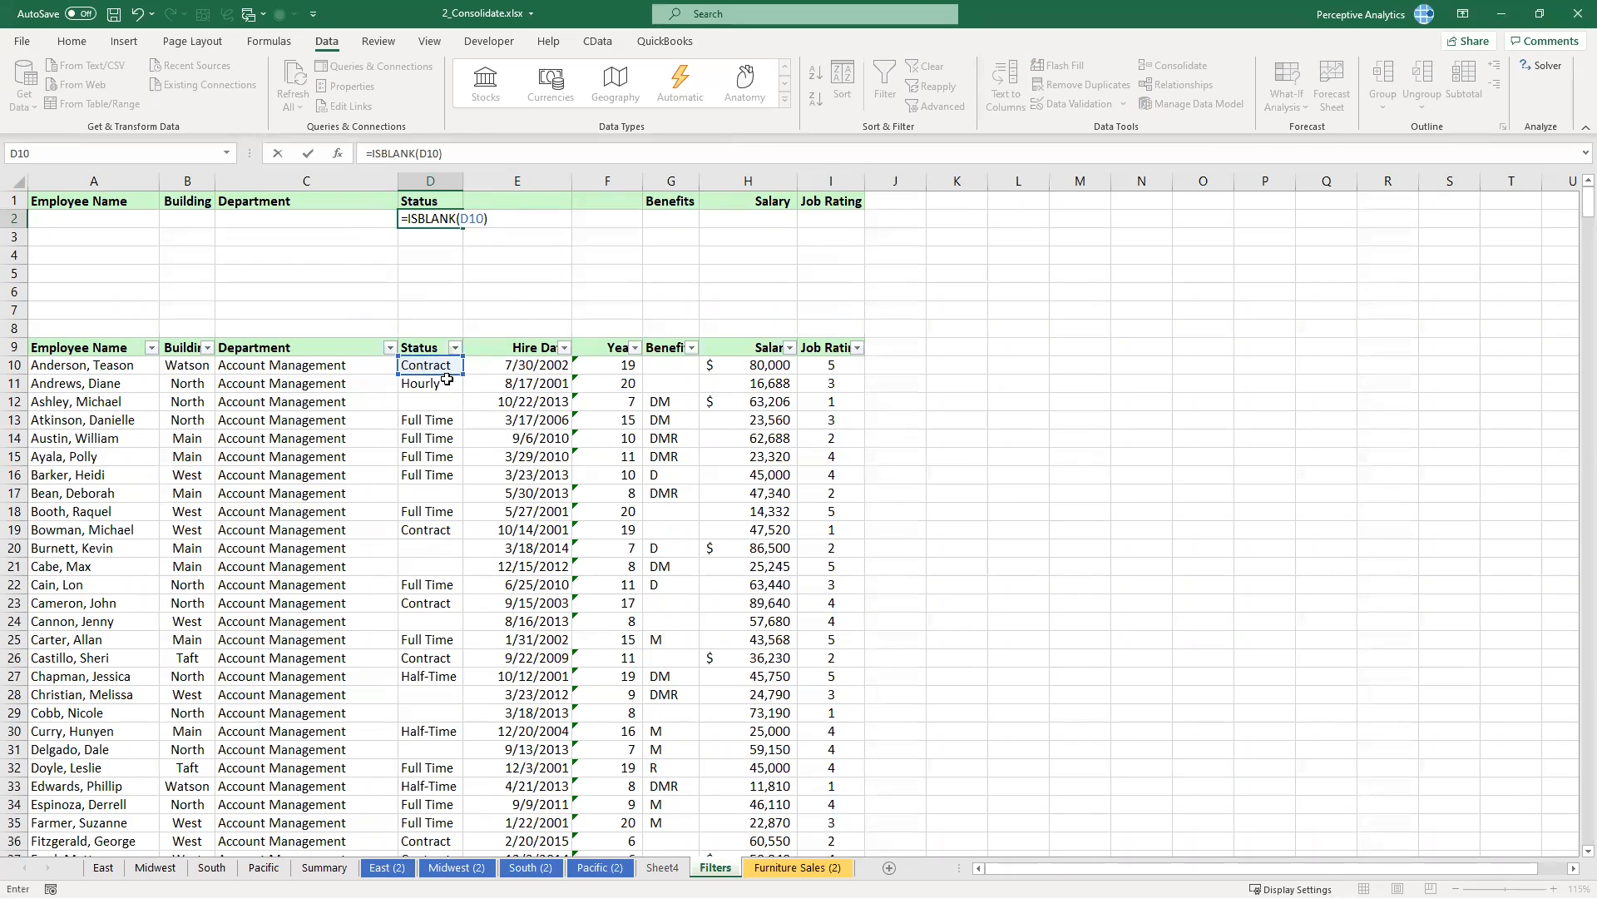
{"action": "key", "text": "Return"}
Step: Try an in-place Advanced Filter on A9:I750 using criteria range D1:D2 with the Status heading still above the formula
{"action": "left_click", "coordinate": [441, 218]}
{"action": "left_click", "coordinate": [518, 459]}
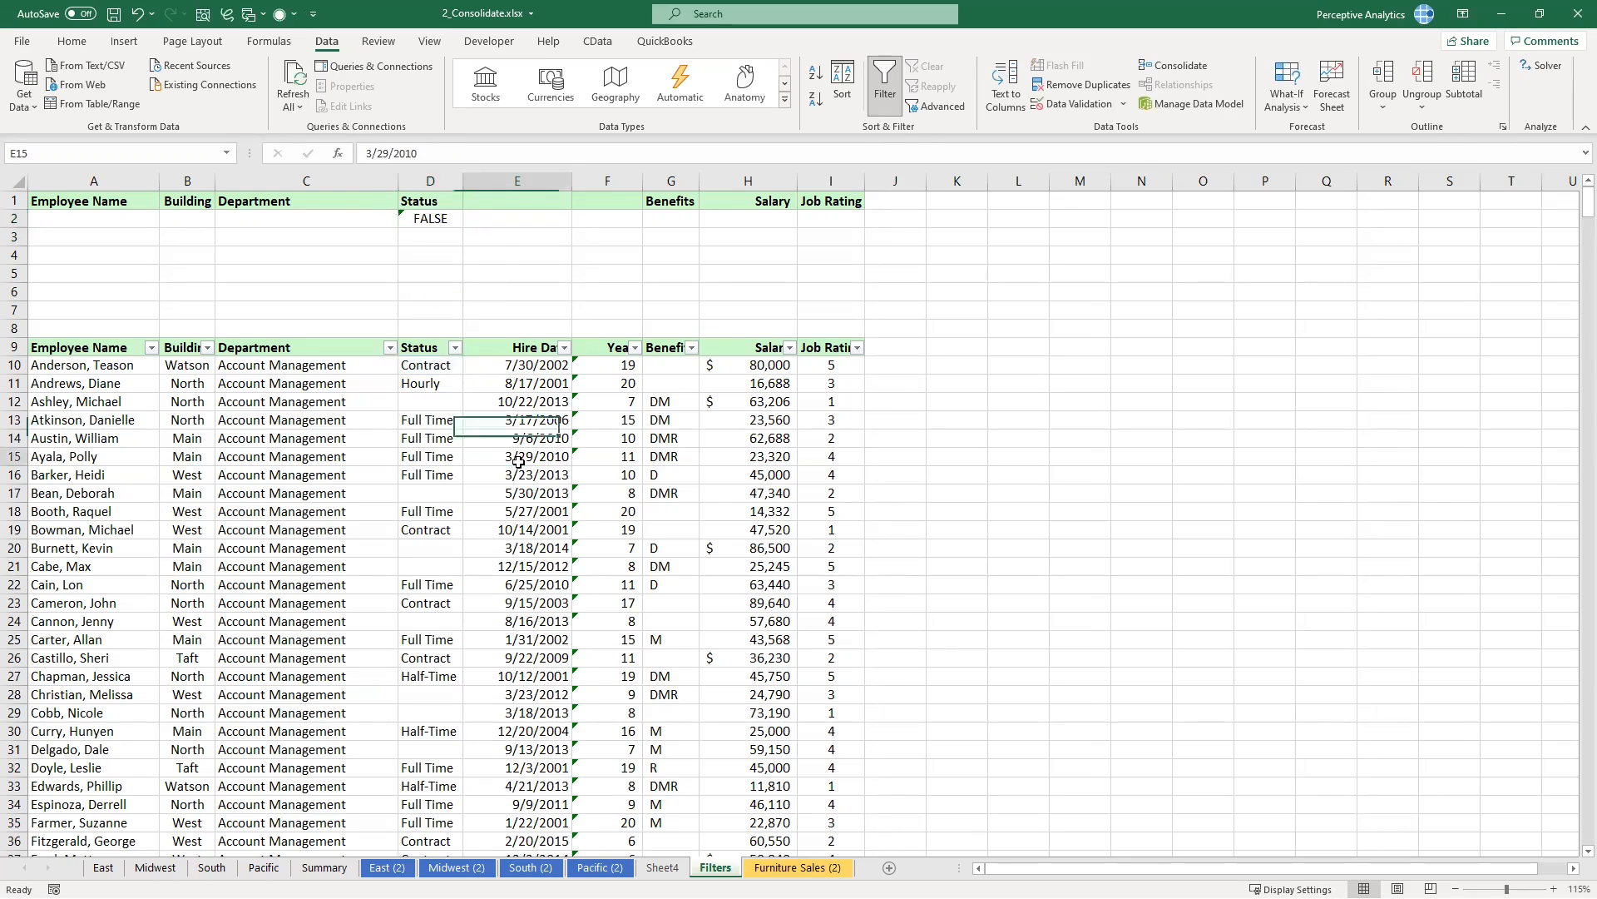
{"action": "left_click", "coordinate": [936, 105]}
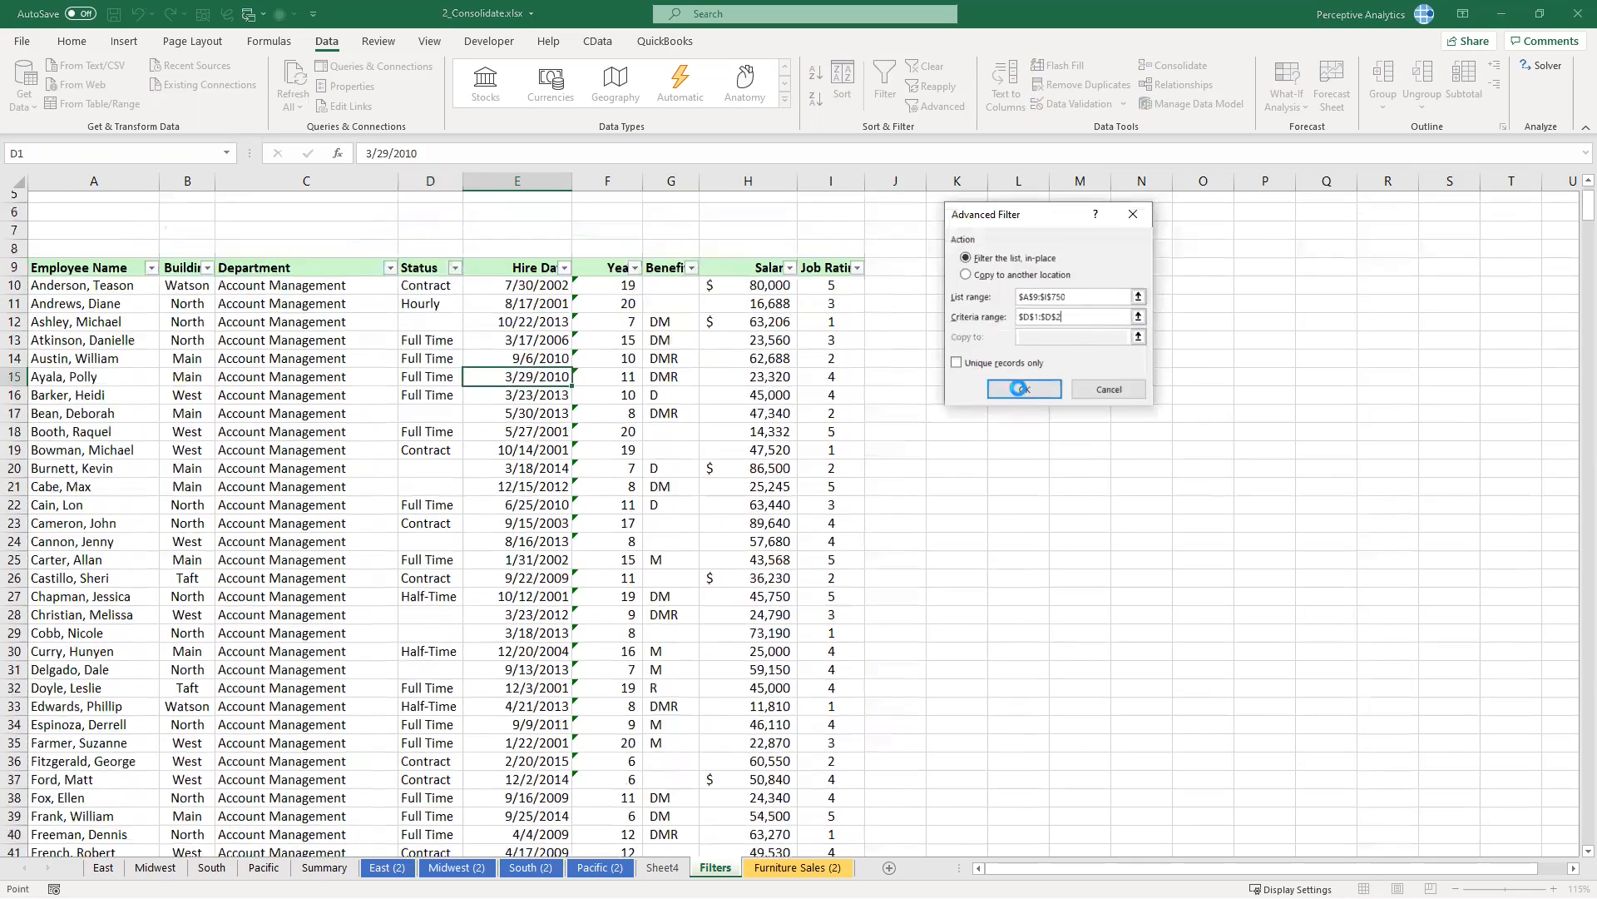
{"action": "left_click", "coordinate": [1026, 388]}
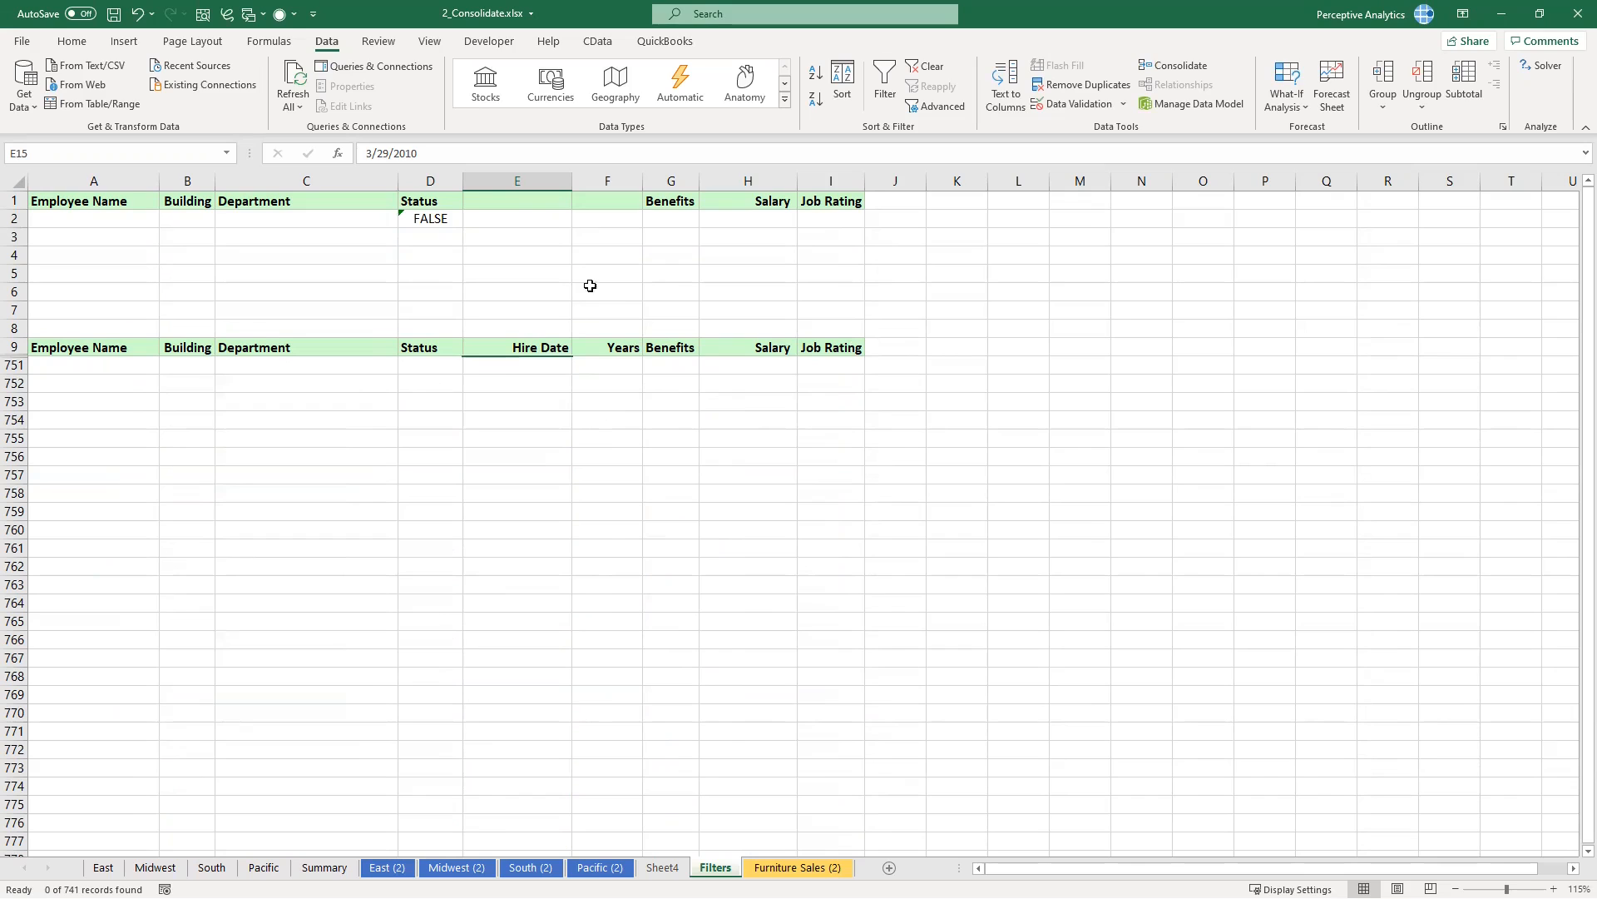
Step: Clear the Status heading from criteria cell D1, keeping the ISBLANK formula below it
{"action": "left_click", "coordinate": [431, 204]}
{"action": "key", "text": "BackSpace"}
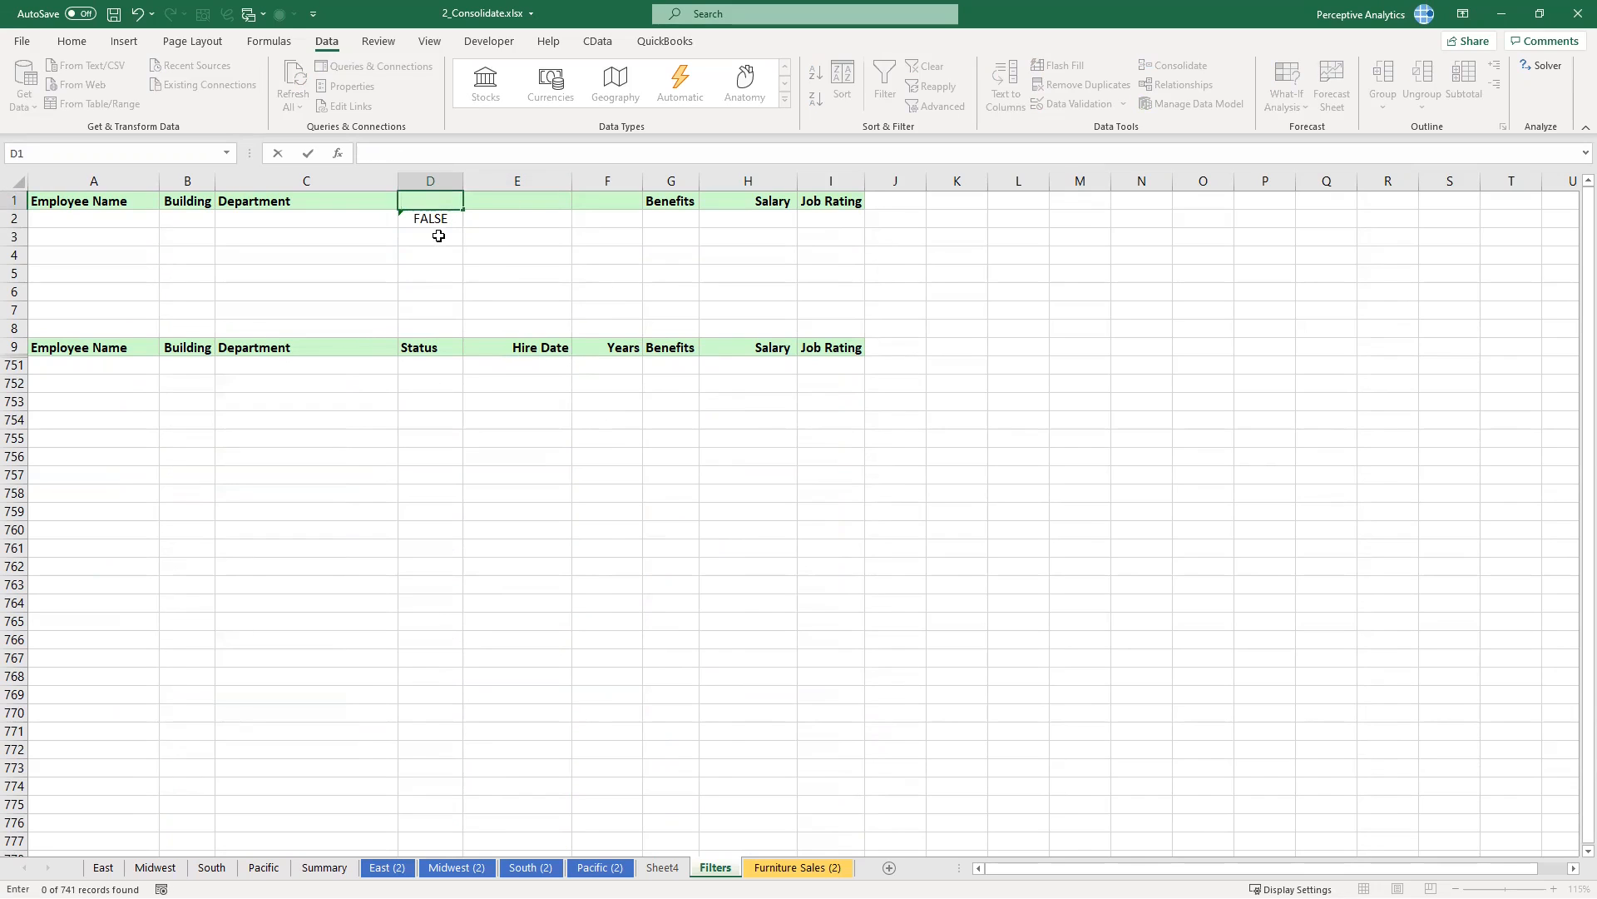
{"action": "key", "text": "Return"}
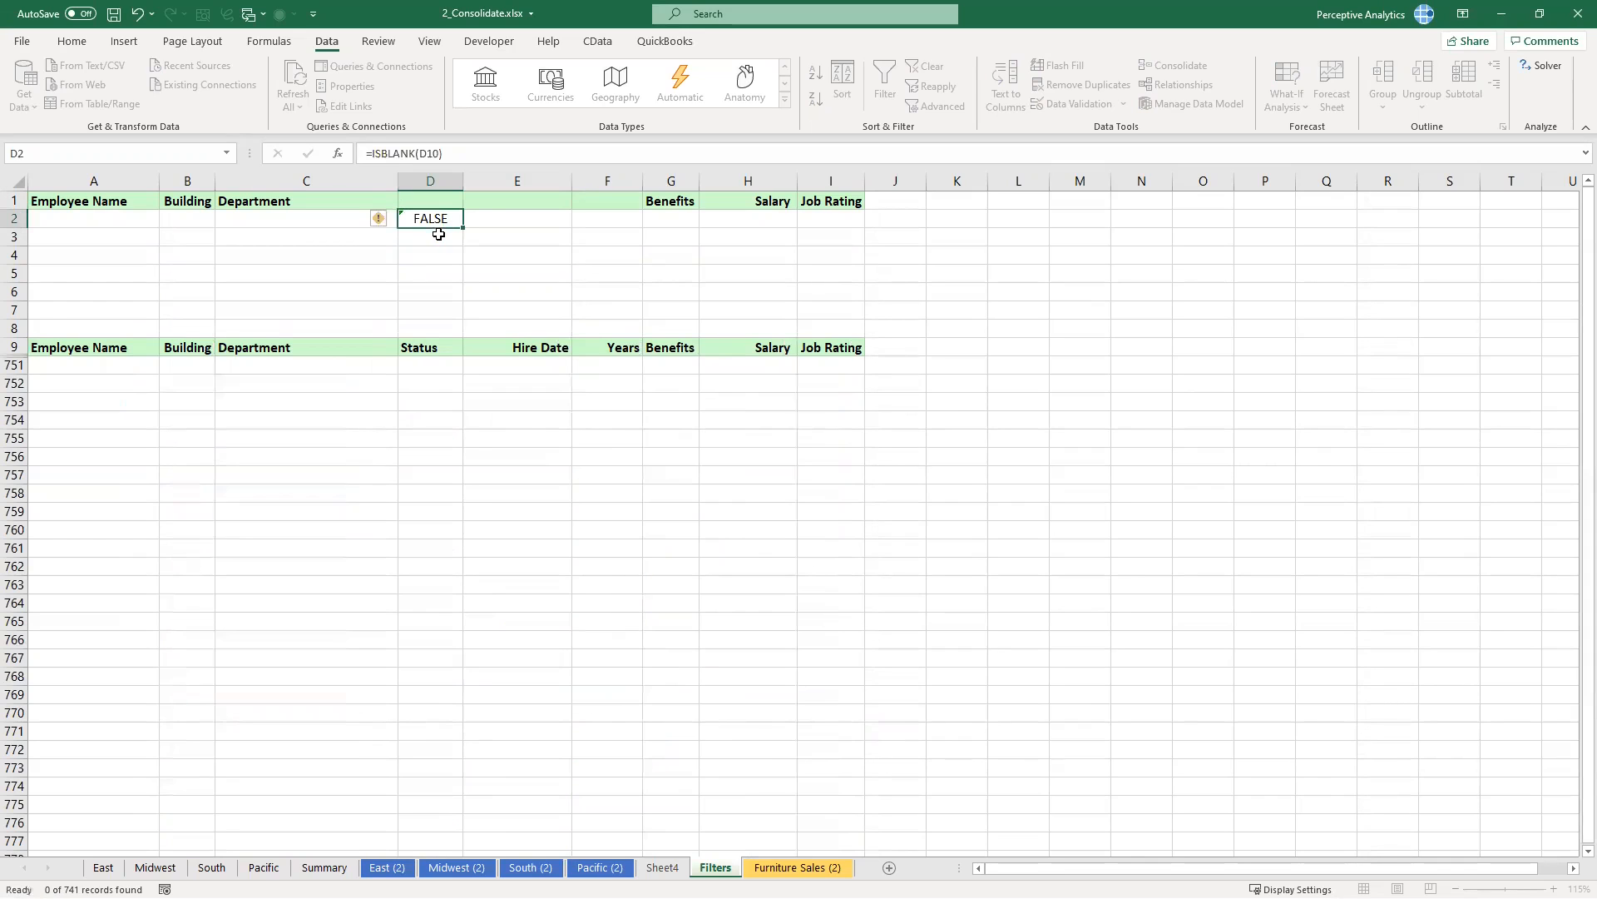
Step: Filter list A9:I750 in place with Advanced Filter, using the blank-headed criteria range D1:D2
{"action": "left_click", "coordinate": [549, 383]}
{"action": "left_click", "coordinate": [545, 365]}
{"action": "left_click", "coordinate": [940, 108]}
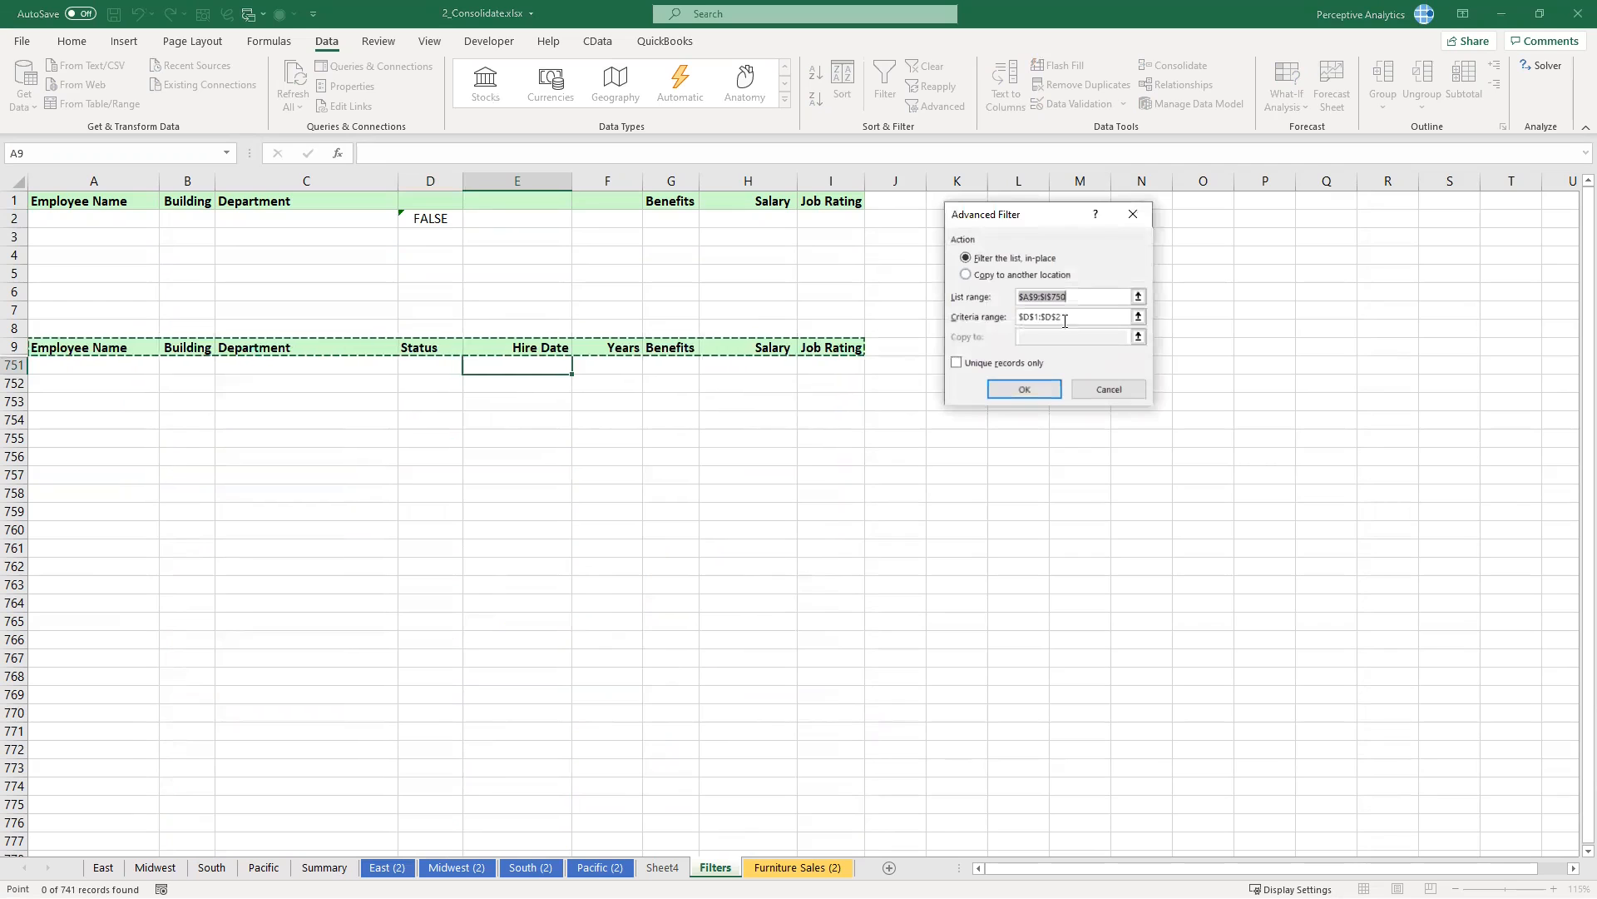
{"action": "left_click", "coordinate": [1030, 391]}
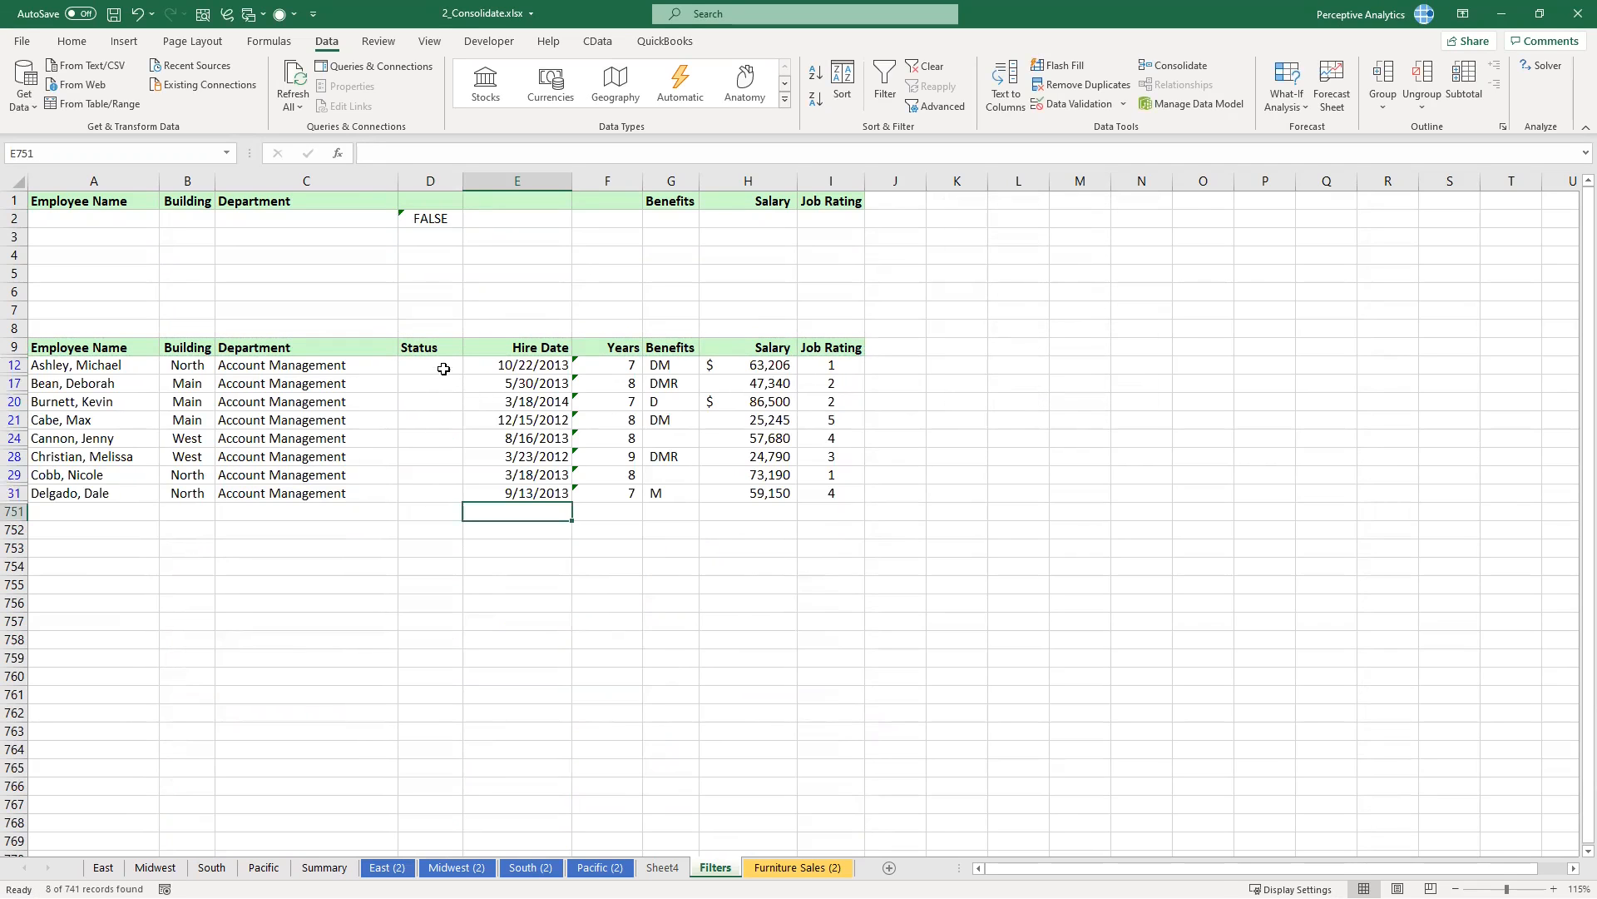
Step: Examine the filtered rows' Status cells against the ISBLANK formula in D2 and the empty heading cell D1
{"action": "left_click_drag", "start_coordinate": [442, 365], "coordinate": [441, 494]}
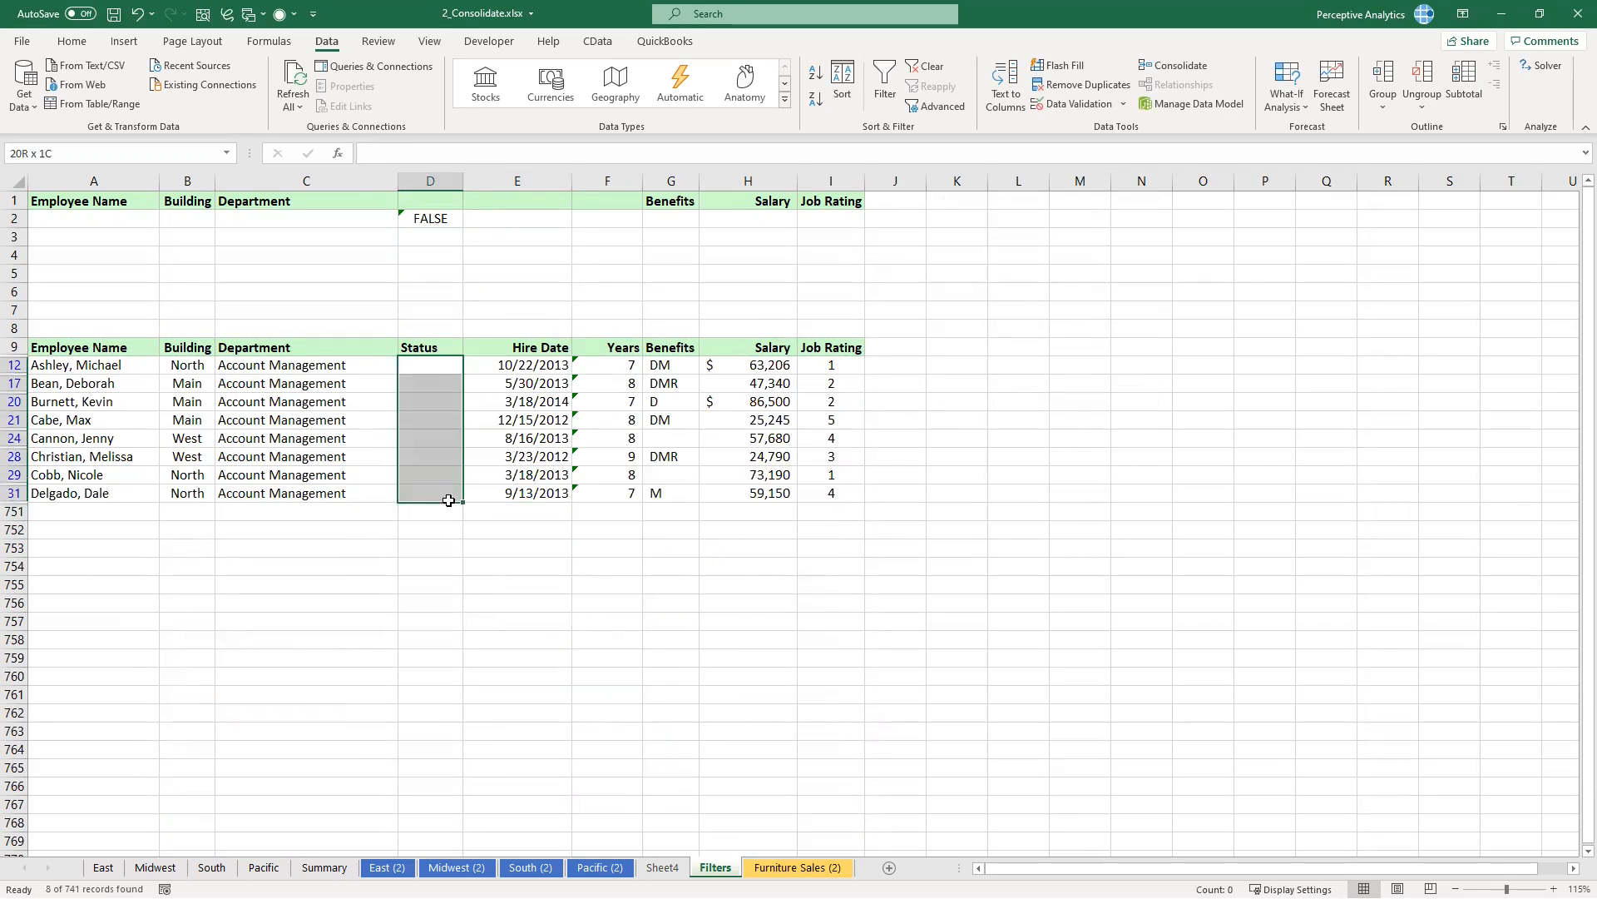
{"action": "left_click", "coordinate": [428, 202]}
{"action": "left_click", "coordinate": [433, 216]}
{"action": "left_click", "coordinate": [400, 153]}
{"action": "left_click_drag", "start_coordinate": [373, 153], "coordinate": [445, 153]}
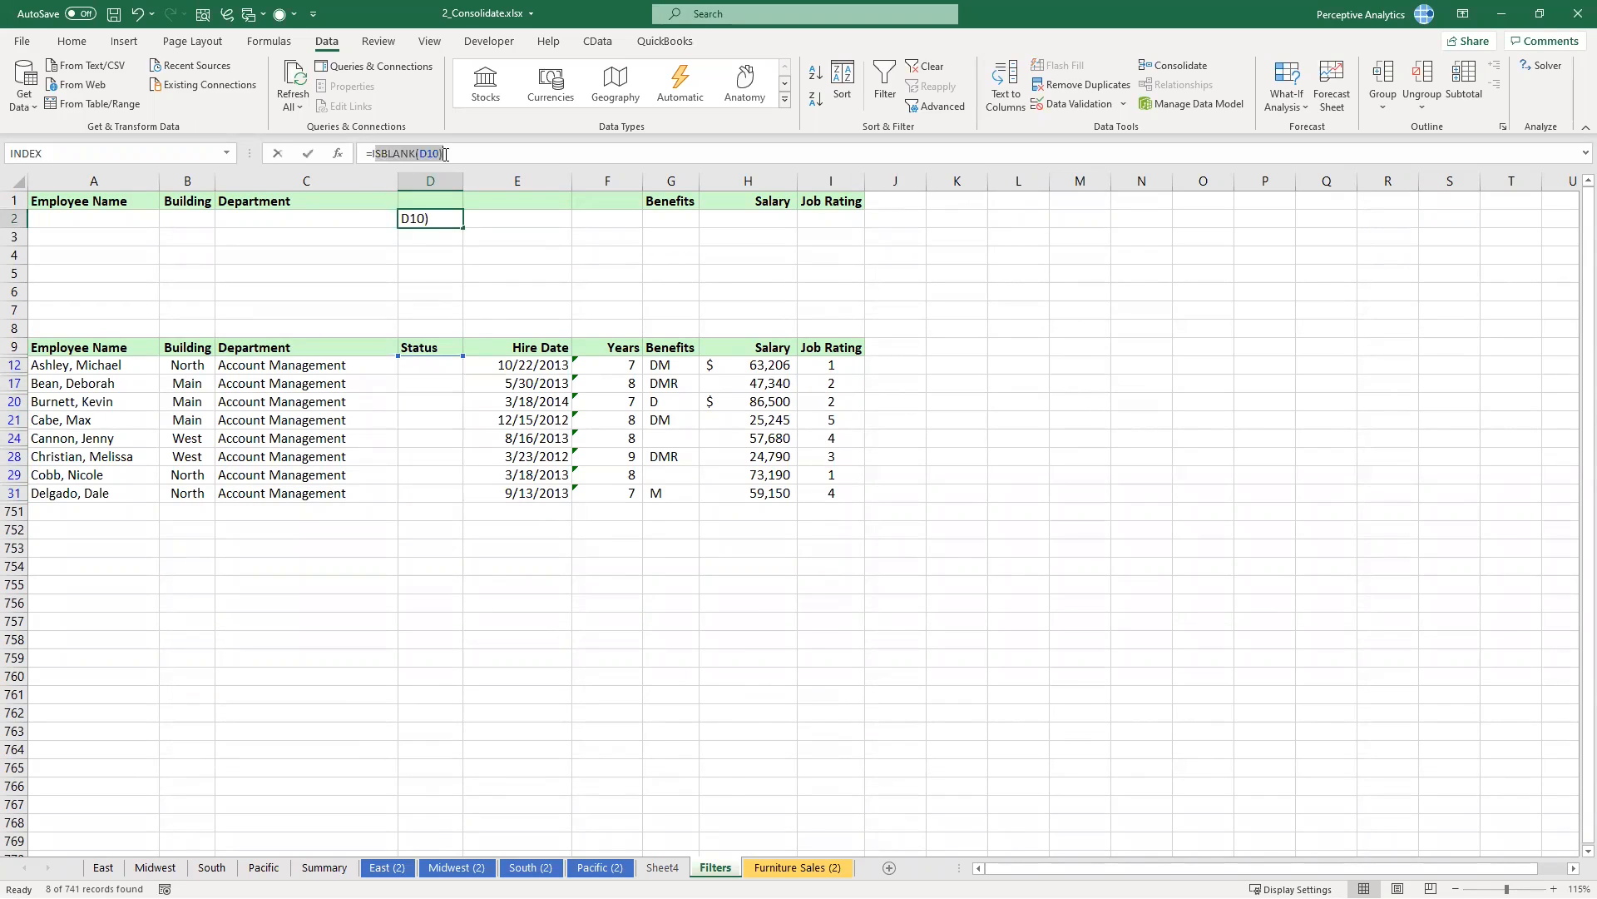
{"action": "left_click", "coordinate": [434, 202]}
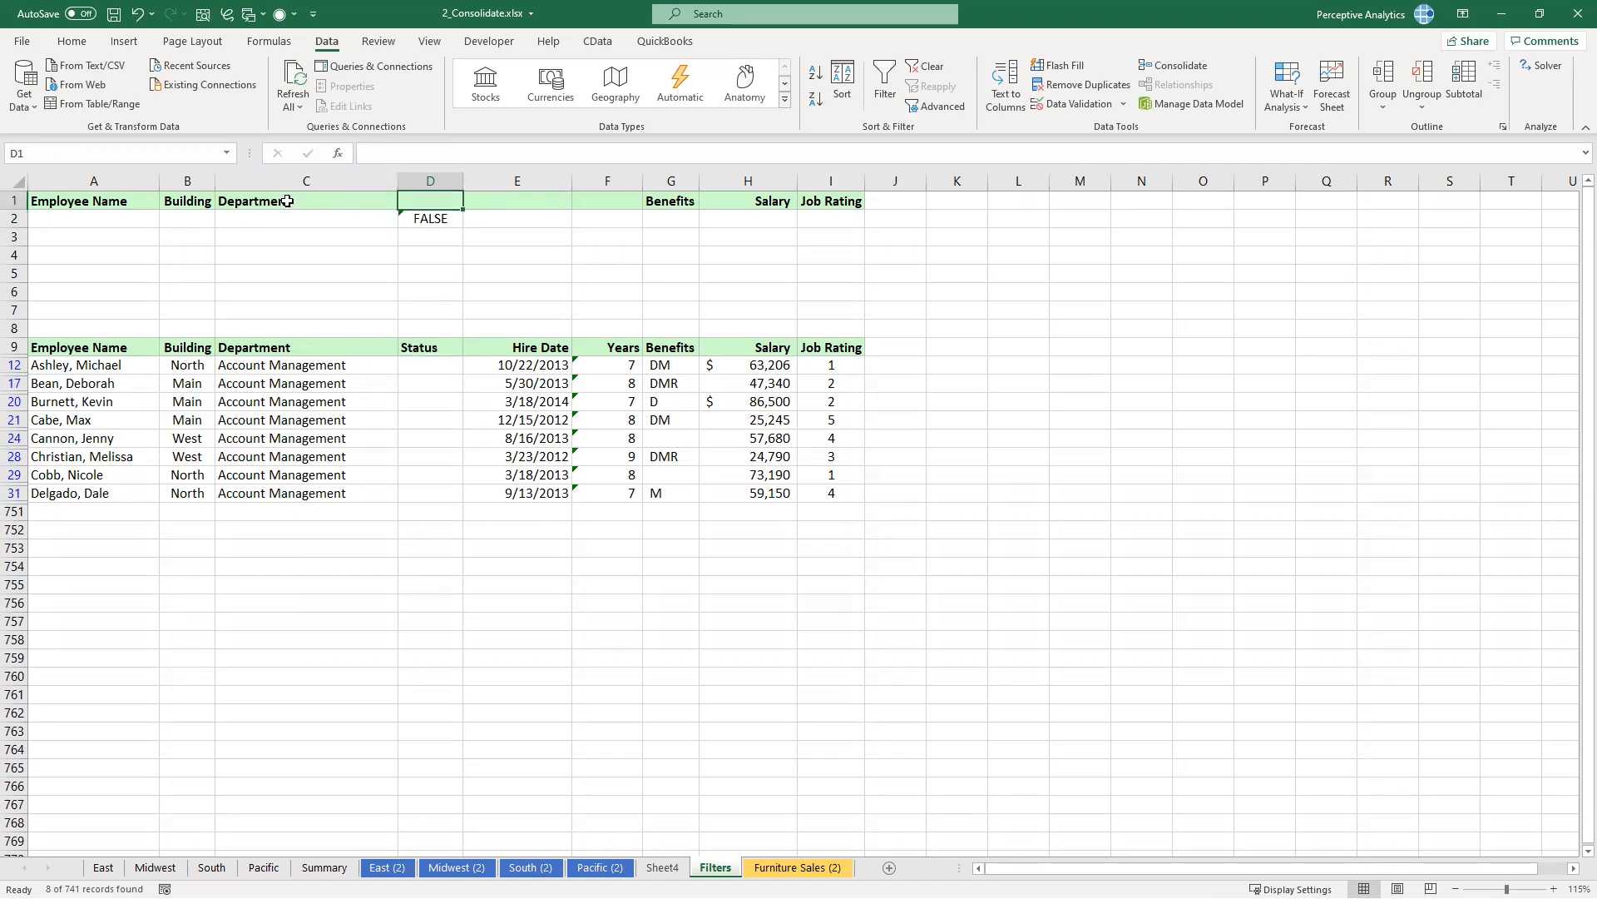
{"action": "left_click_drag", "start_coordinate": [426, 369], "coordinate": [442, 494]}
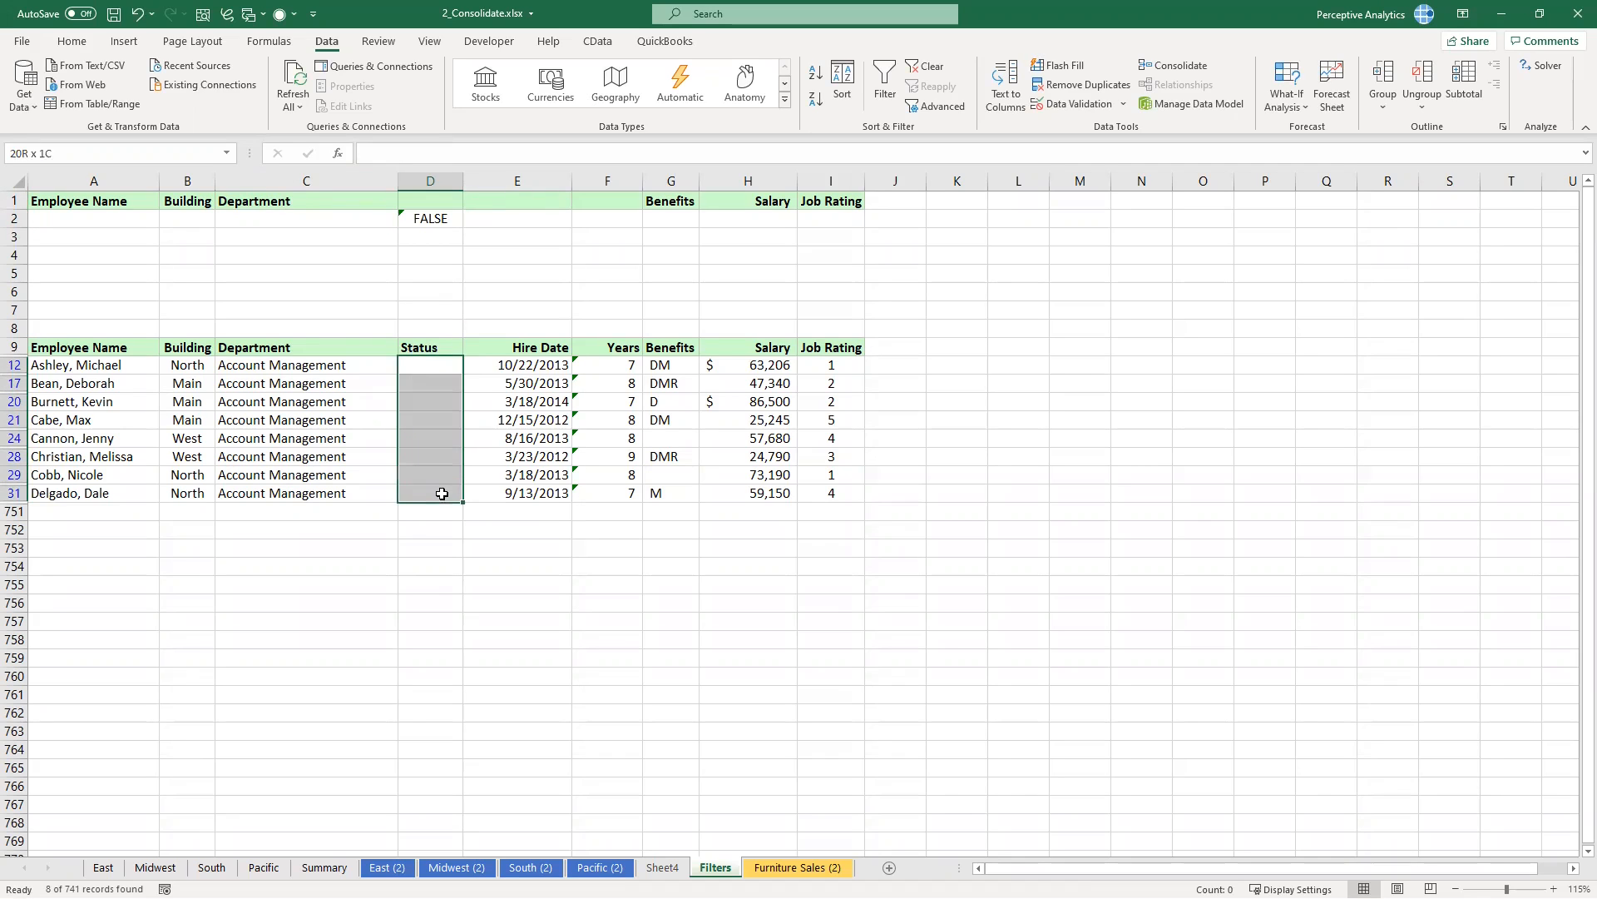
{"action": "left_click", "coordinate": [423, 418]}
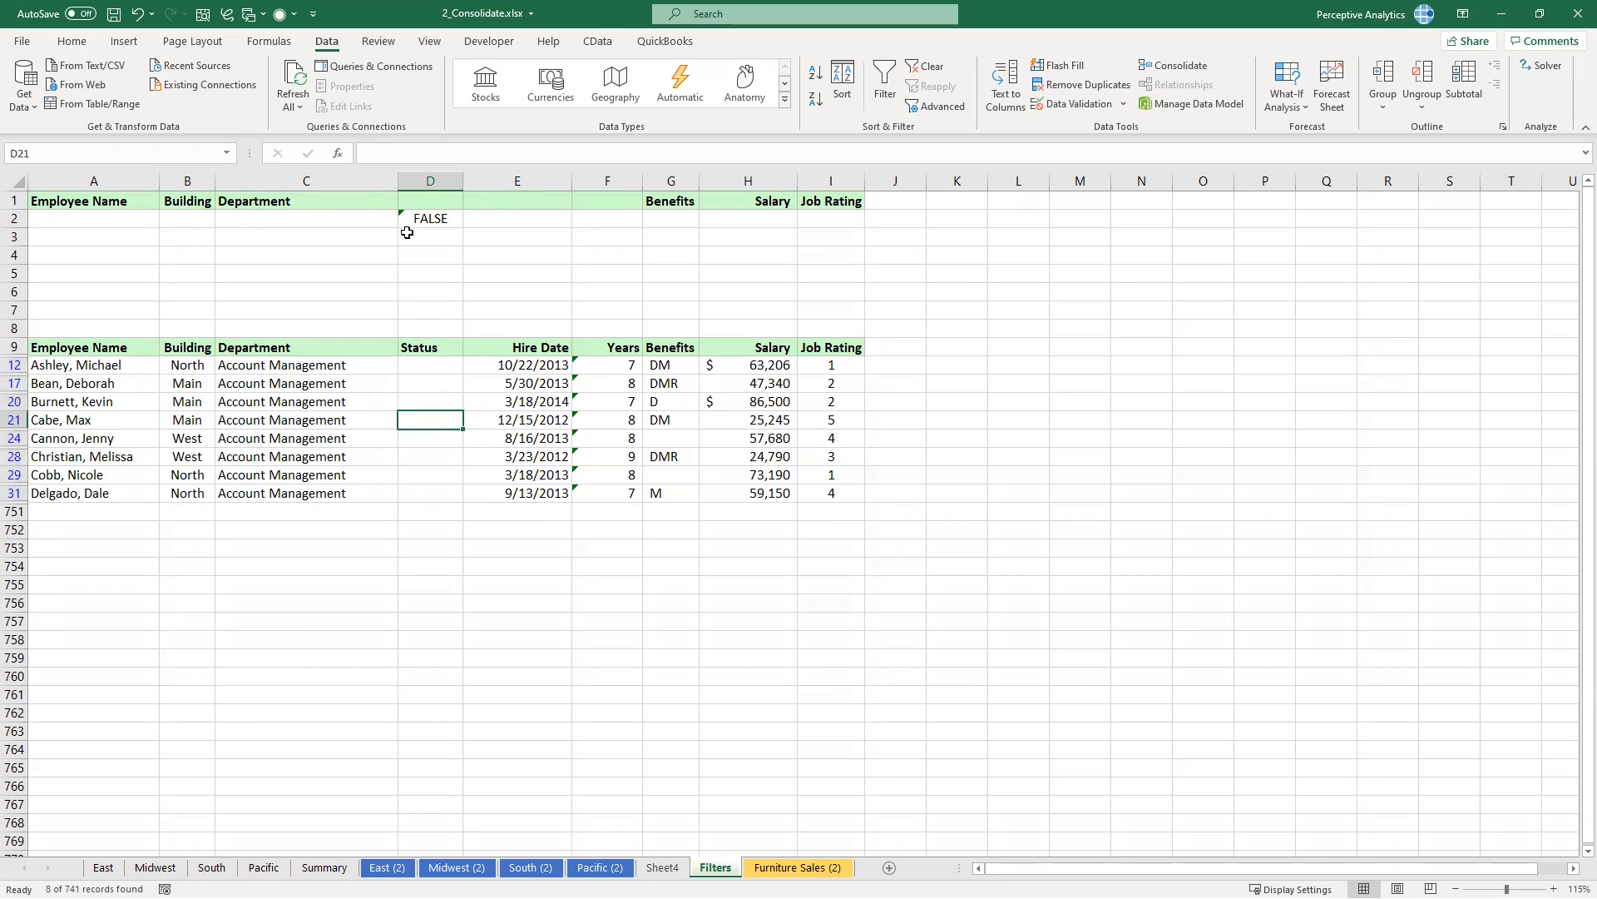
{"action": "left_click", "coordinate": [428, 200]}
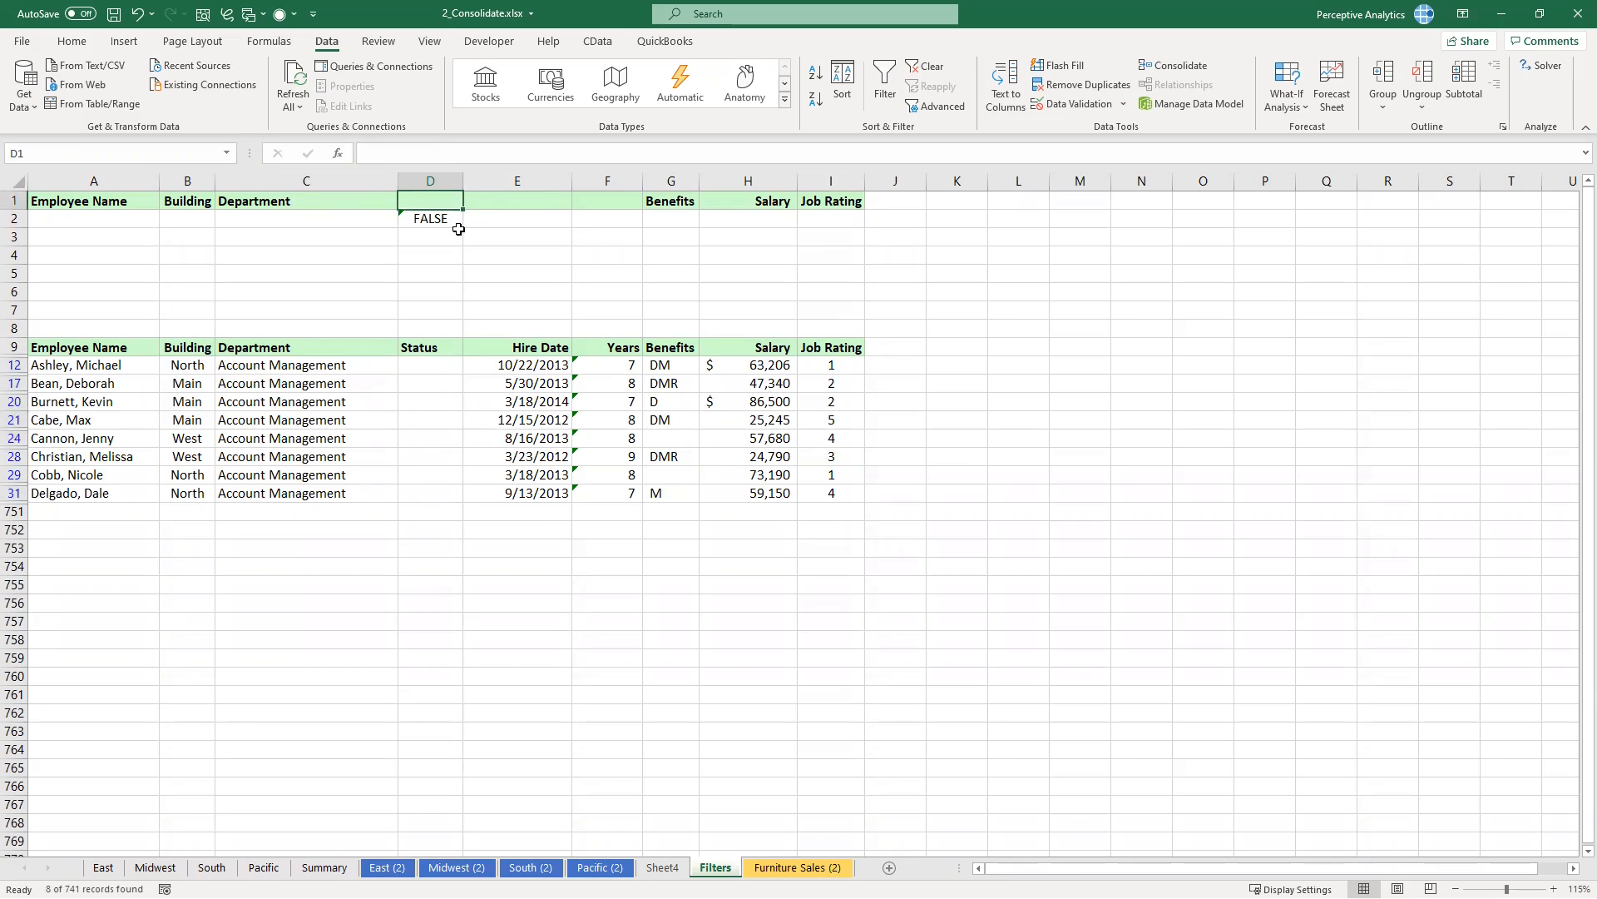
{"action": "left_click_drag", "start_coordinate": [447, 502], "coordinate": [450, 483]}
{"action": "left_click", "coordinate": [516, 423]}
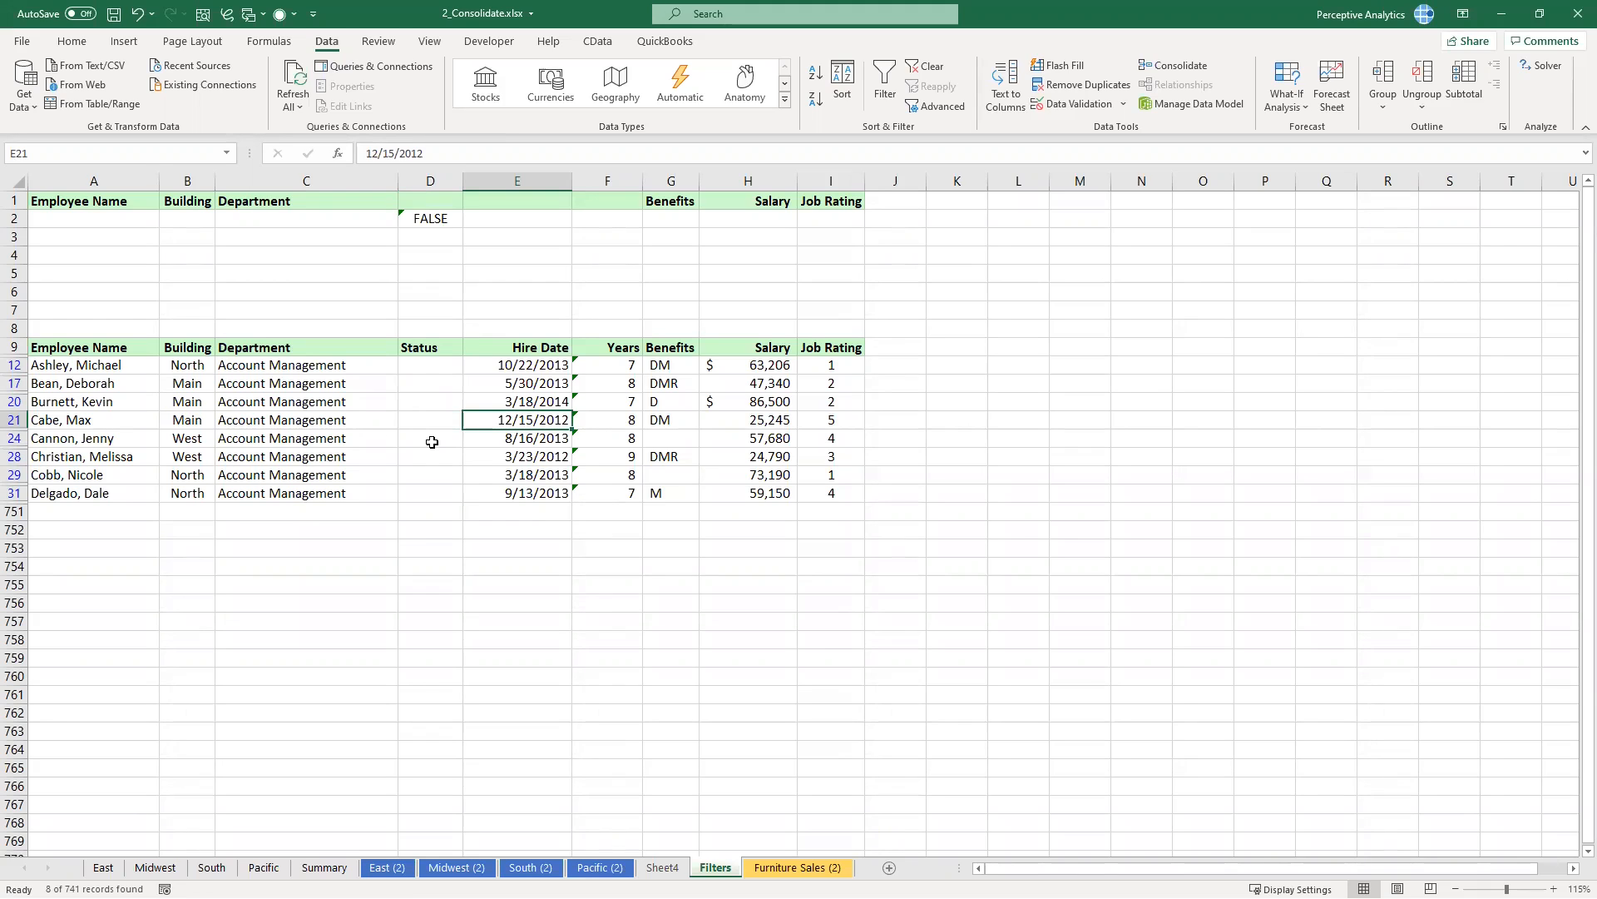
{"action": "left_click", "coordinate": [443, 203]}
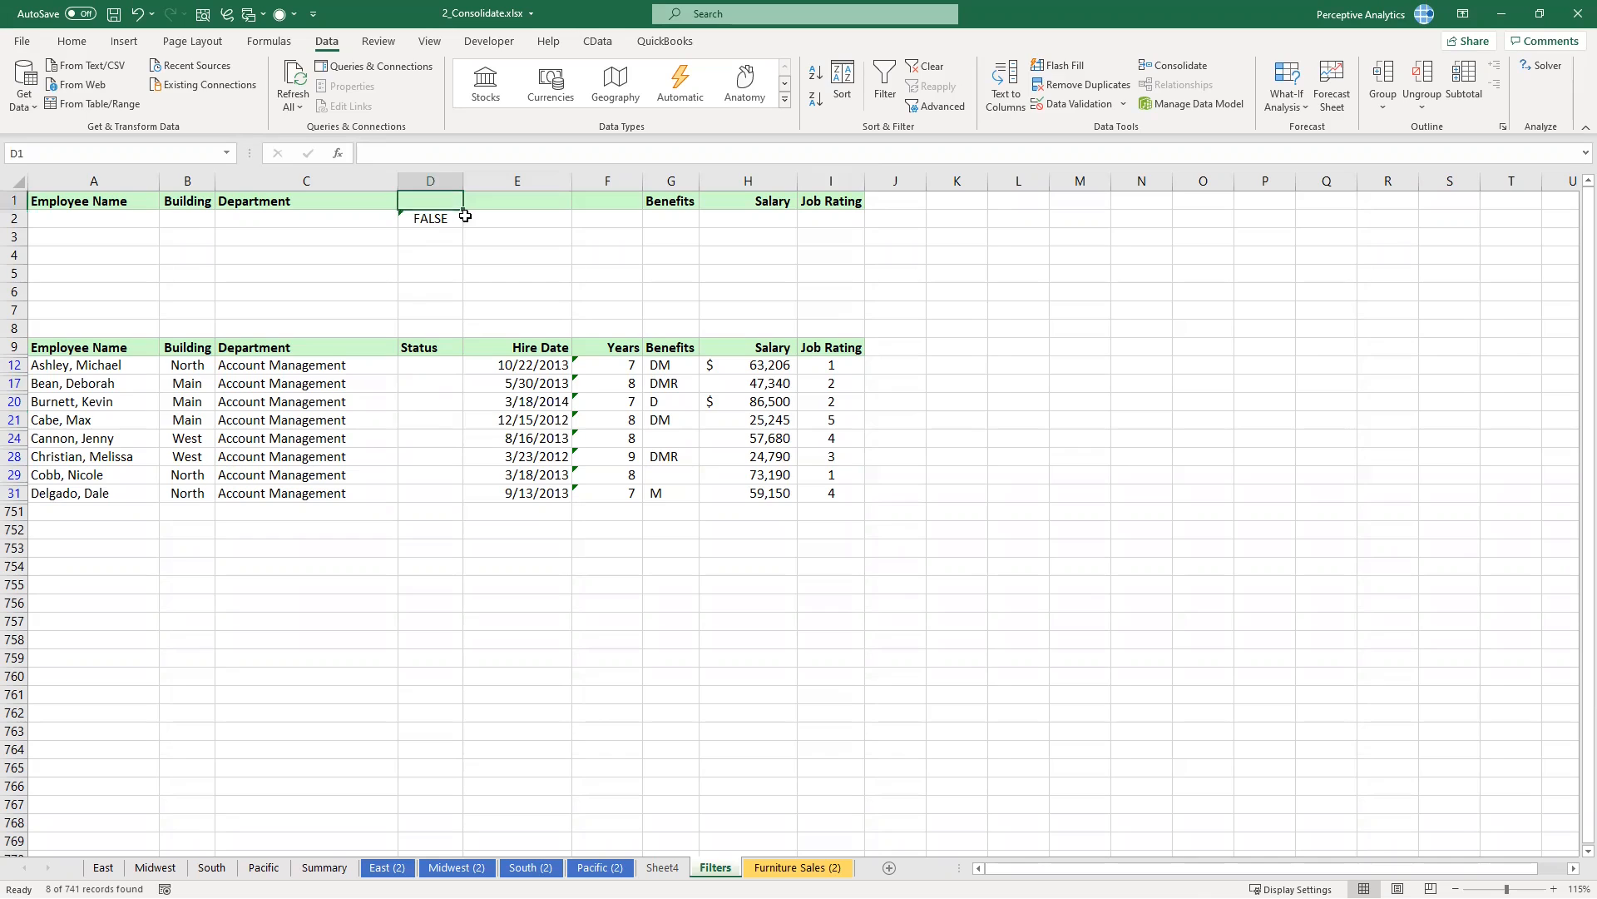
Step: Review the filtered rows' Department and Status cells alongside criteria cells D1 and D2
{"action": "left_click", "coordinate": [448, 219]}
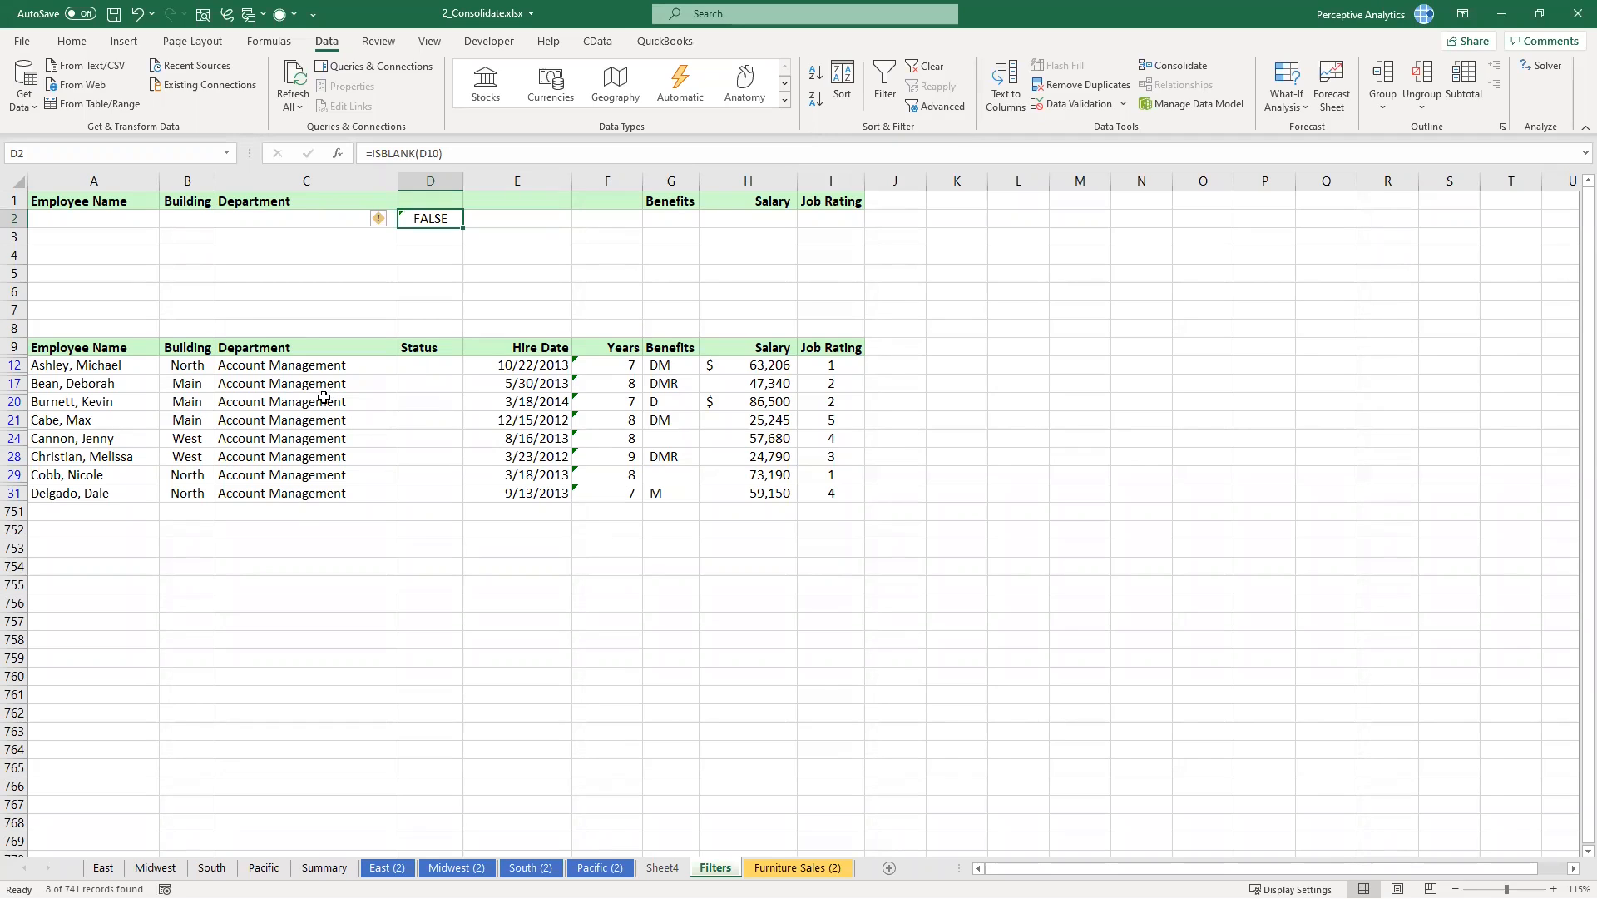
{"action": "left_click_drag", "start_coordinate": [366, 366], "coordinate": [354, 491]}
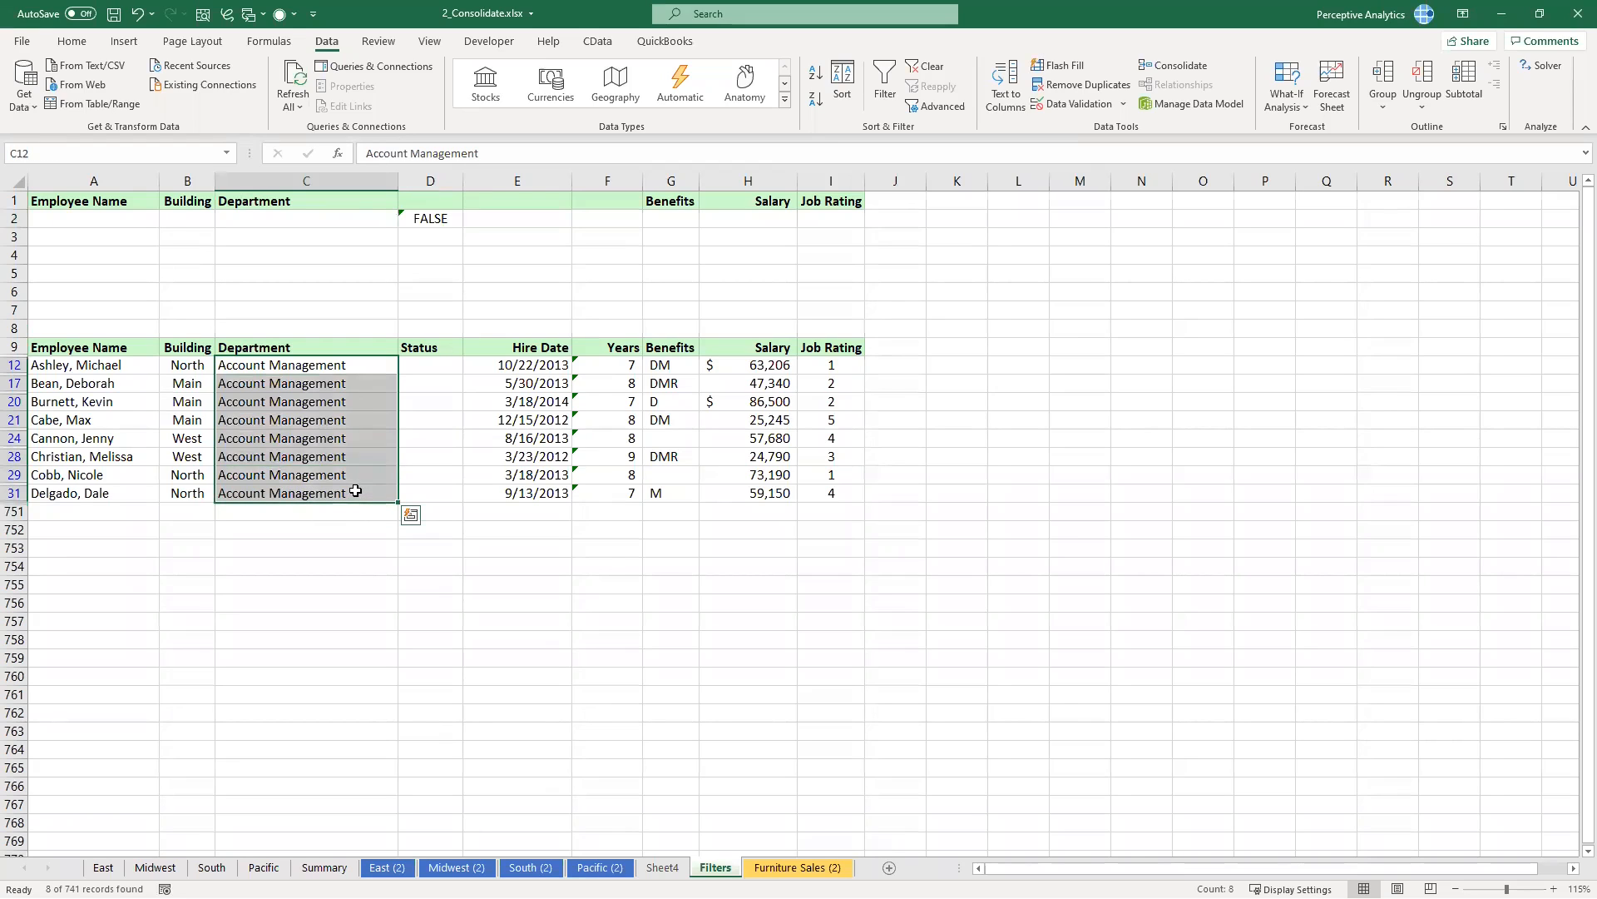
{"action": "left_click", "coordinate": [430, 206]}
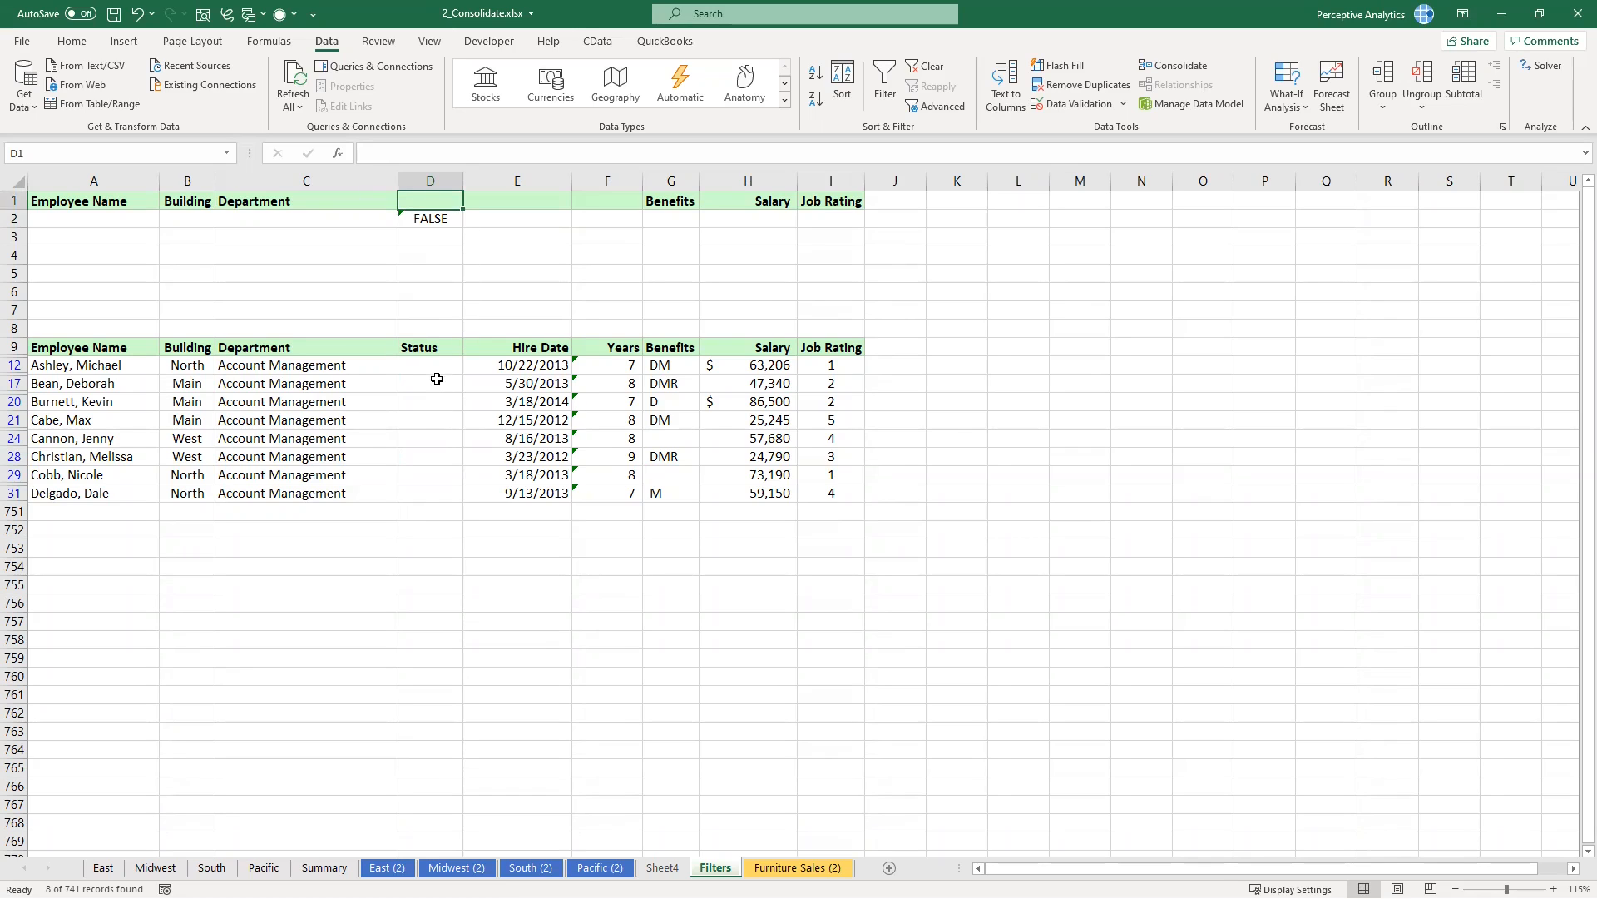
{"action": "left_click_drag", "start_coordinate": [438, 364], "coordinate": [442, 721]}
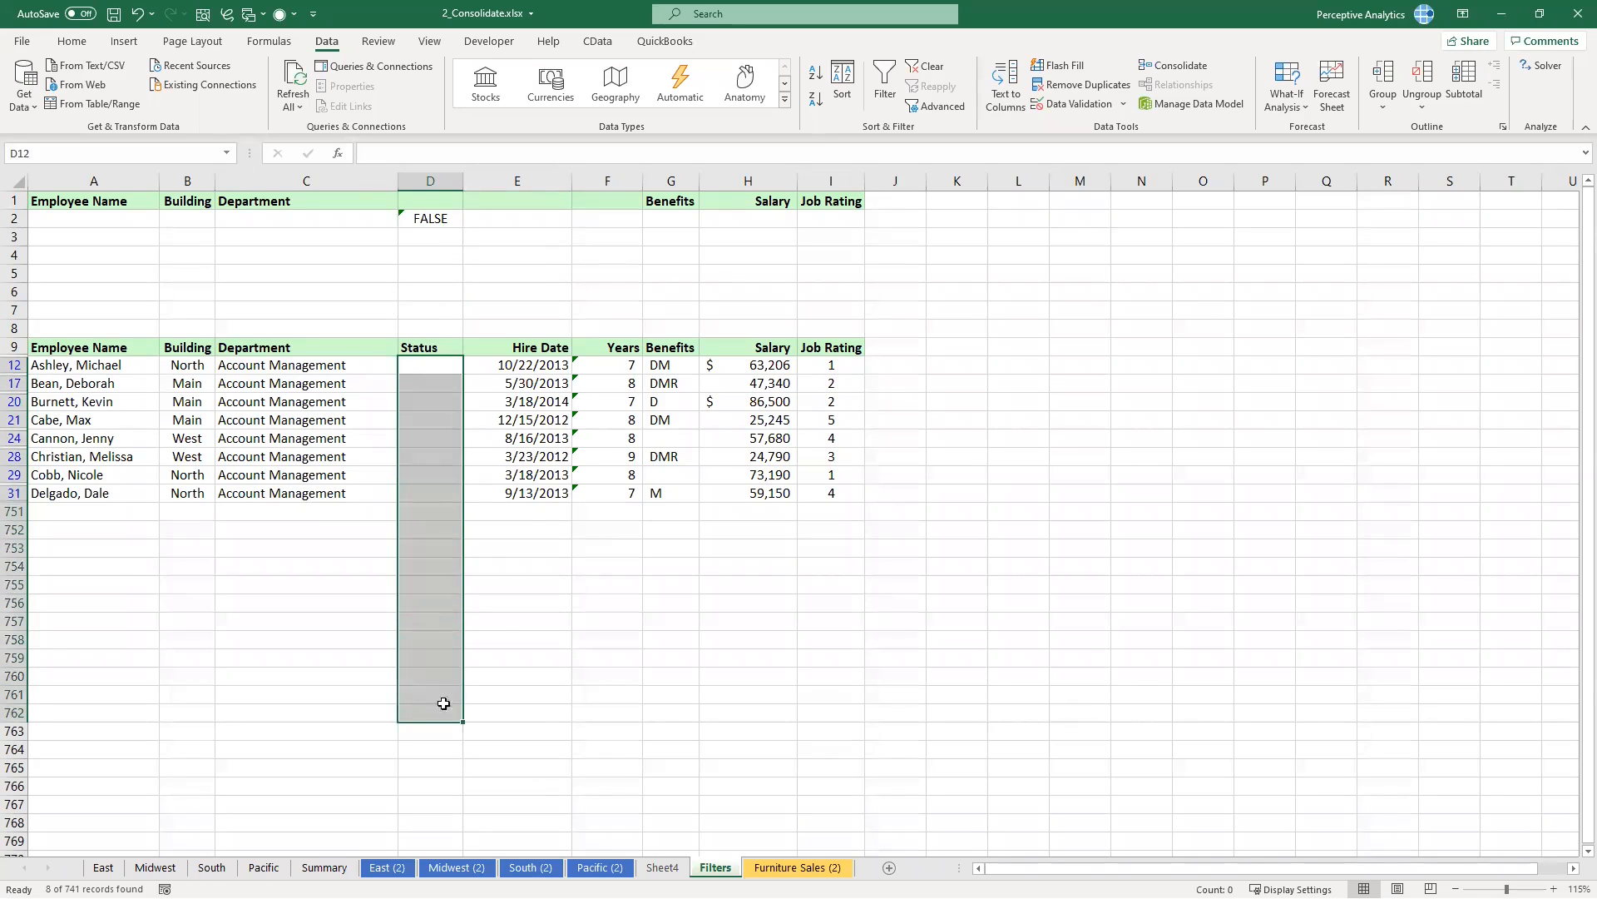
{"action": "left_click", "coordinate": [432, 366]}
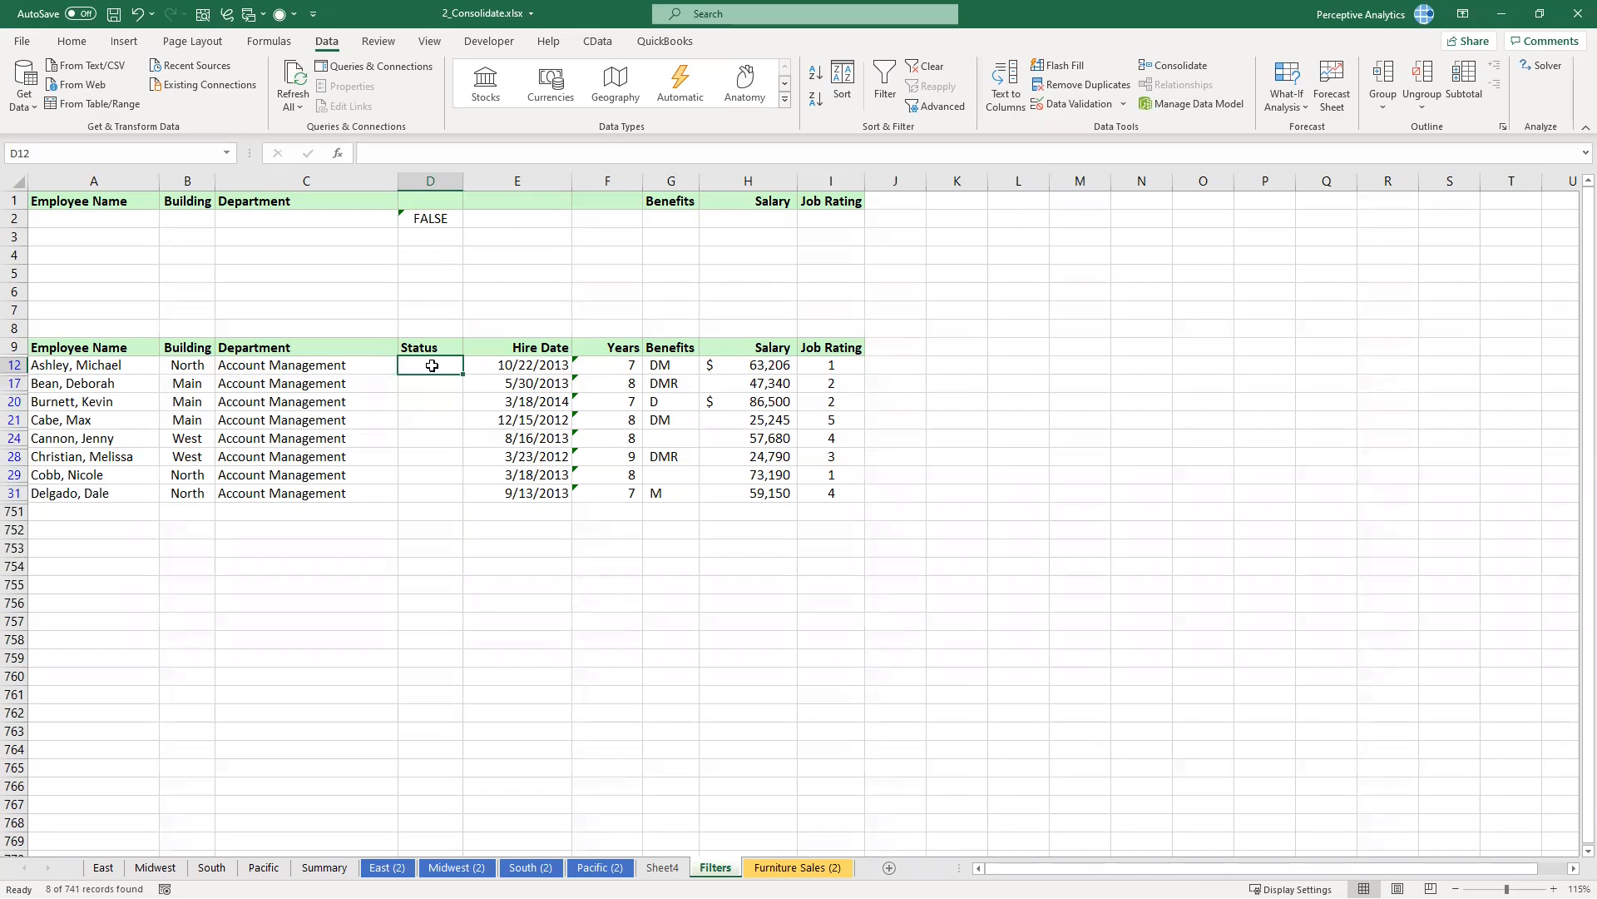
{"action": "left_click", "coordinate": [438, 380]}
{"action": "left_click", "coordinate": [439, 367]}
{"action": "key", "text": "F3"}
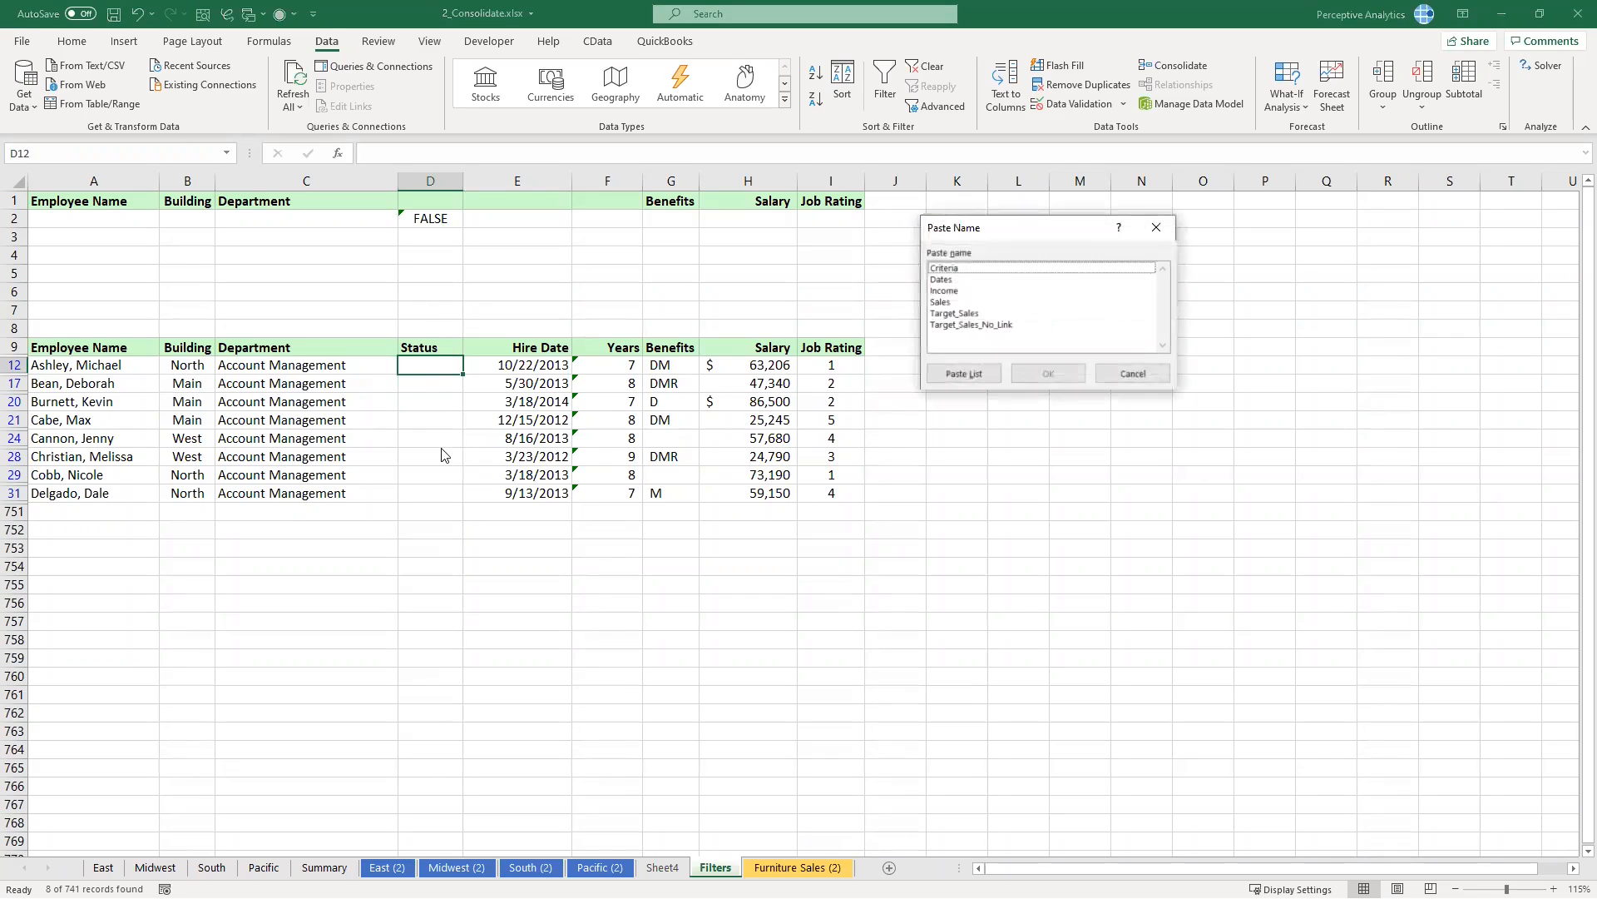
{"action": "left_click", "coordinate": [1157, 227]}
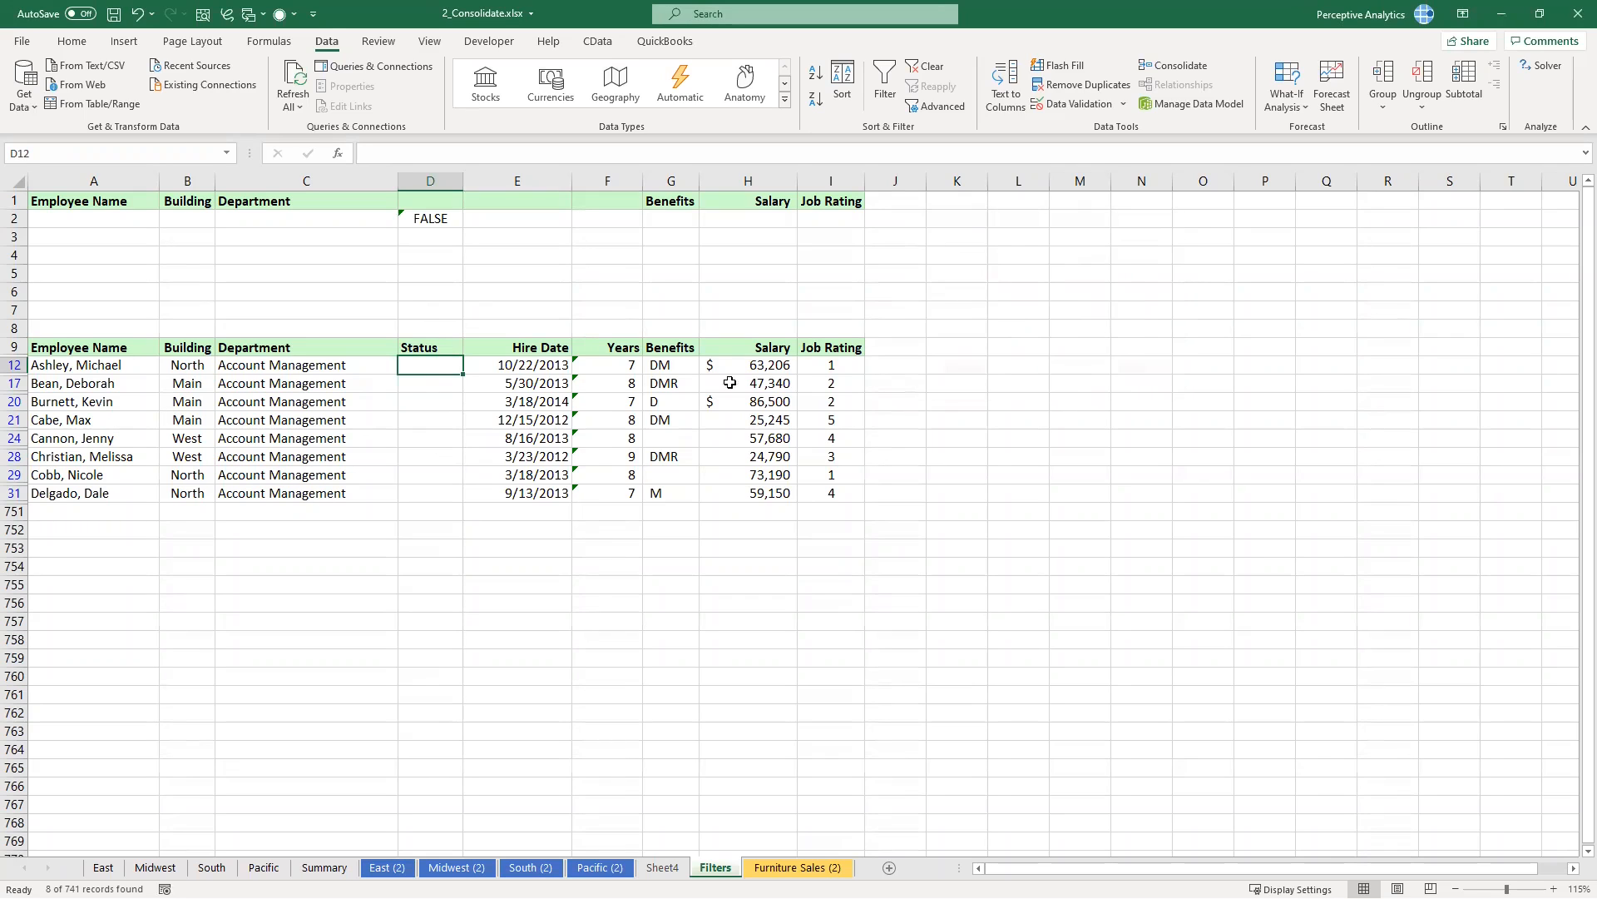
Step: Enter the heading Status in criteria cell D1 above the ISBLANK formula
{"action": "left_click", "coordinate": [440, 200]}
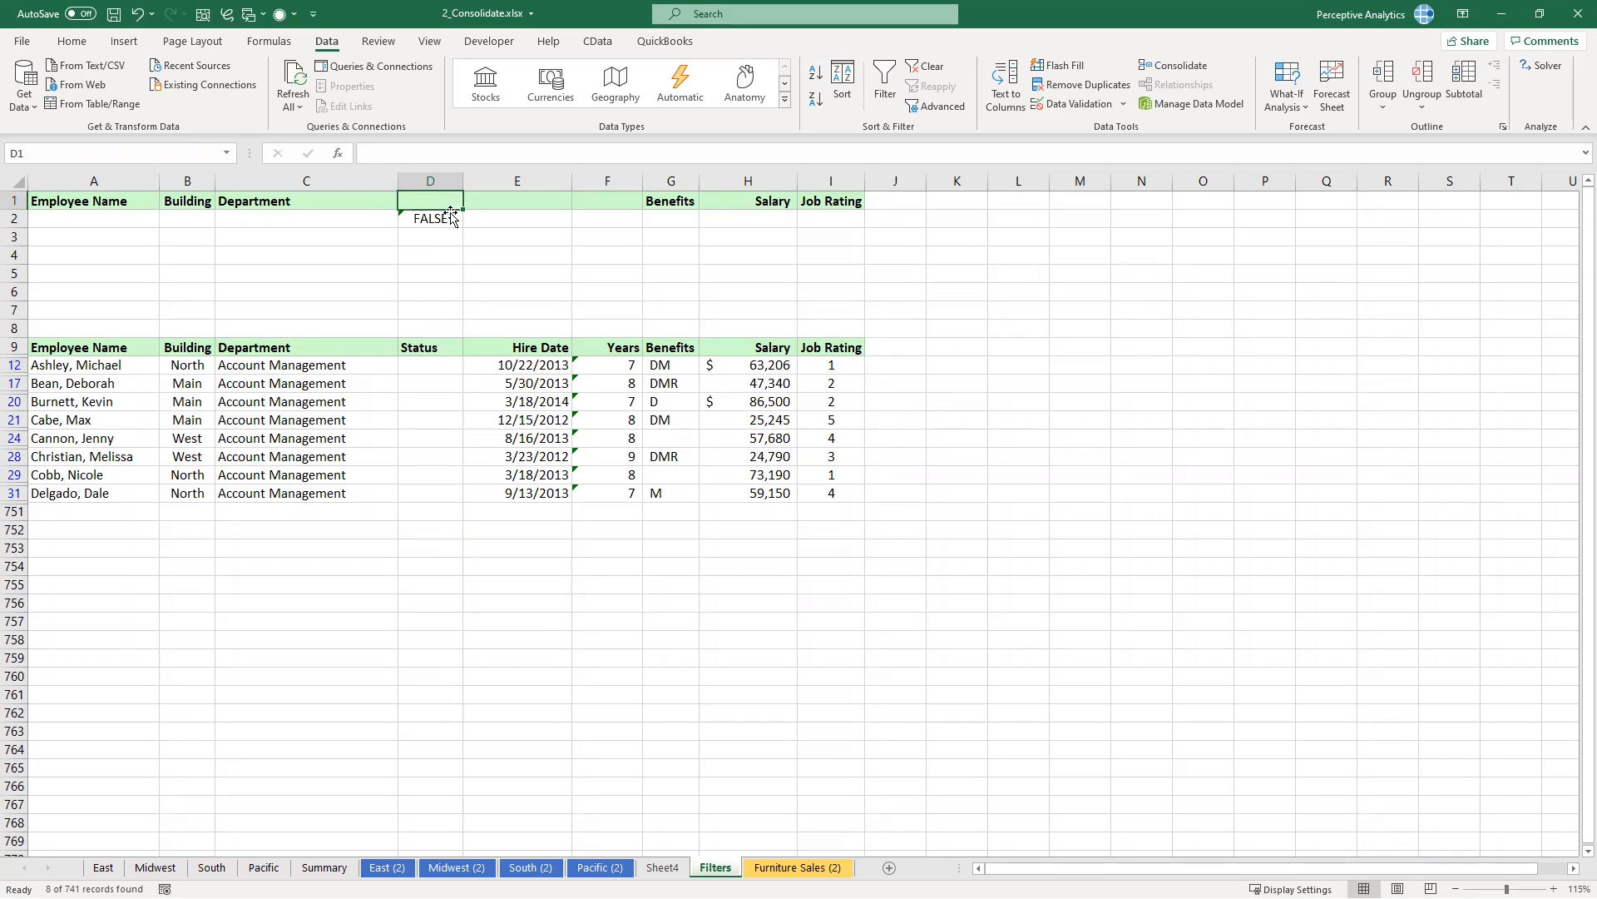
{"action": "type", "text": "Status"}
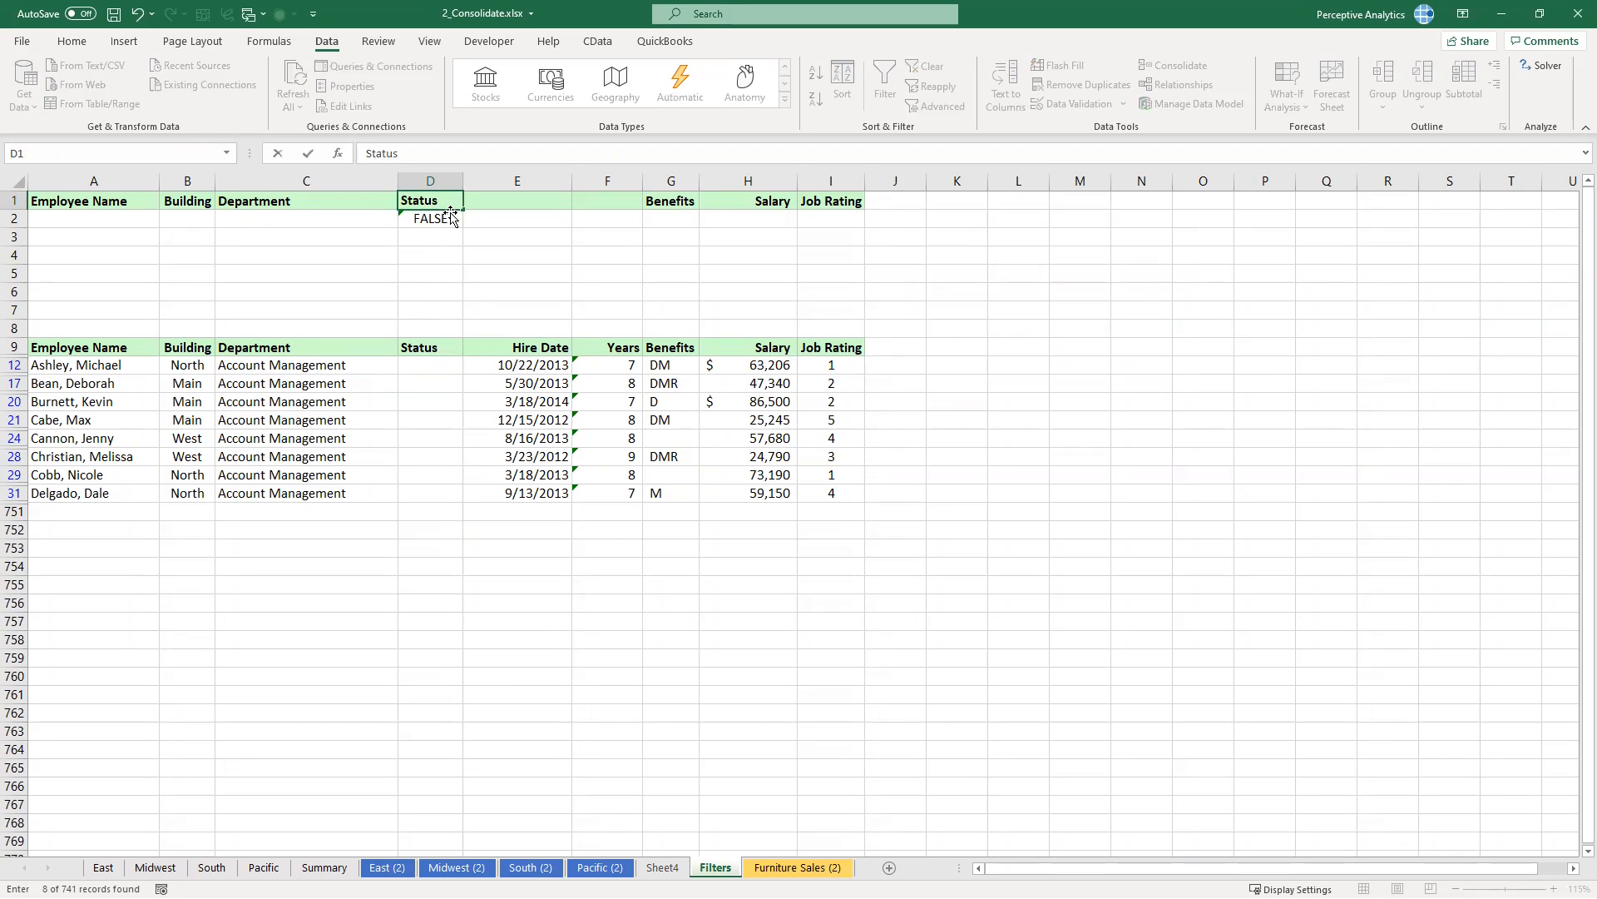
{"action": "key", "text": "Return"}
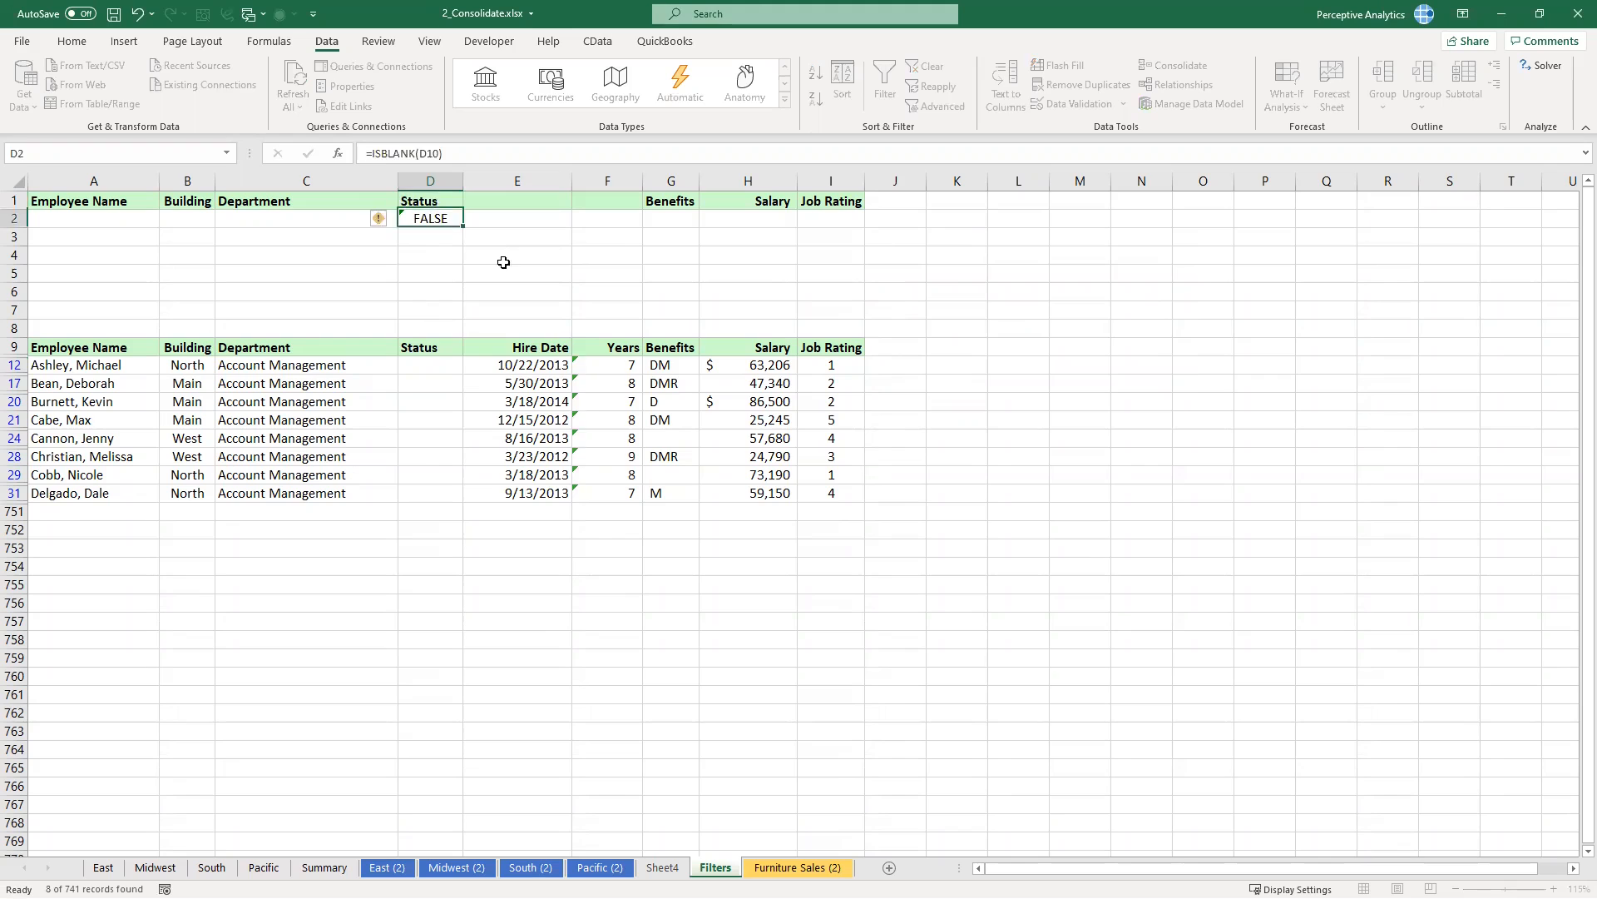
Step: Try an in-place Advanced Filter of A9:I750 with the Status-headed criteria range D1:D2, and undo it
{"action": "left_click", "coordinate": [549, 370]}
{"action": "left_click", "coordinate": [937, 107]}
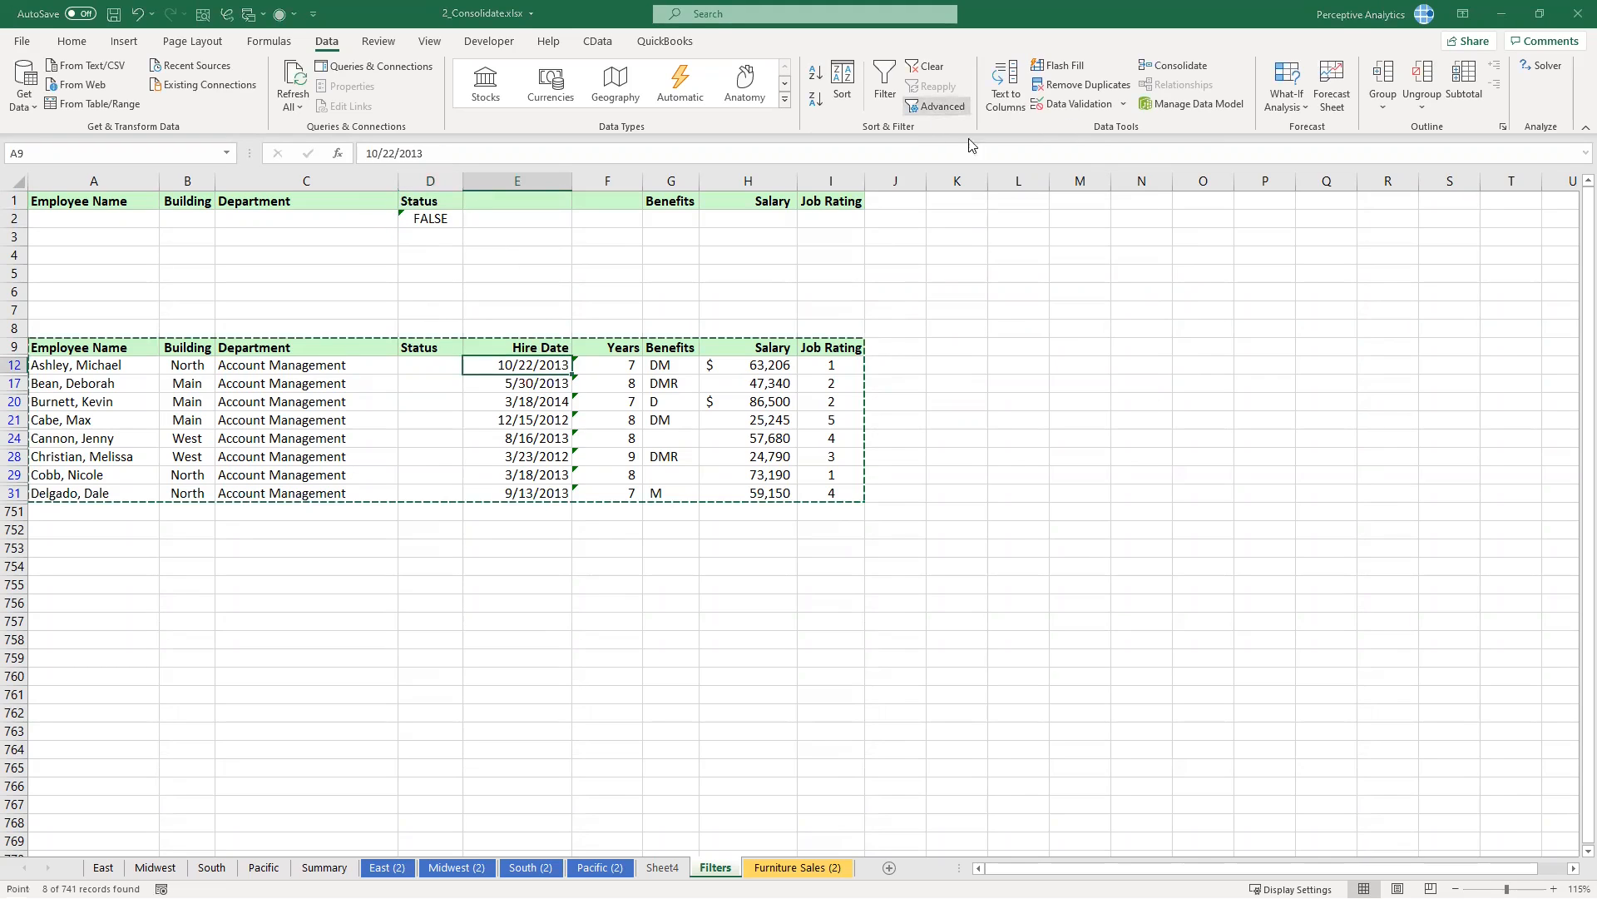
{"action": "left_click", "coordinate": [1068, 317]}
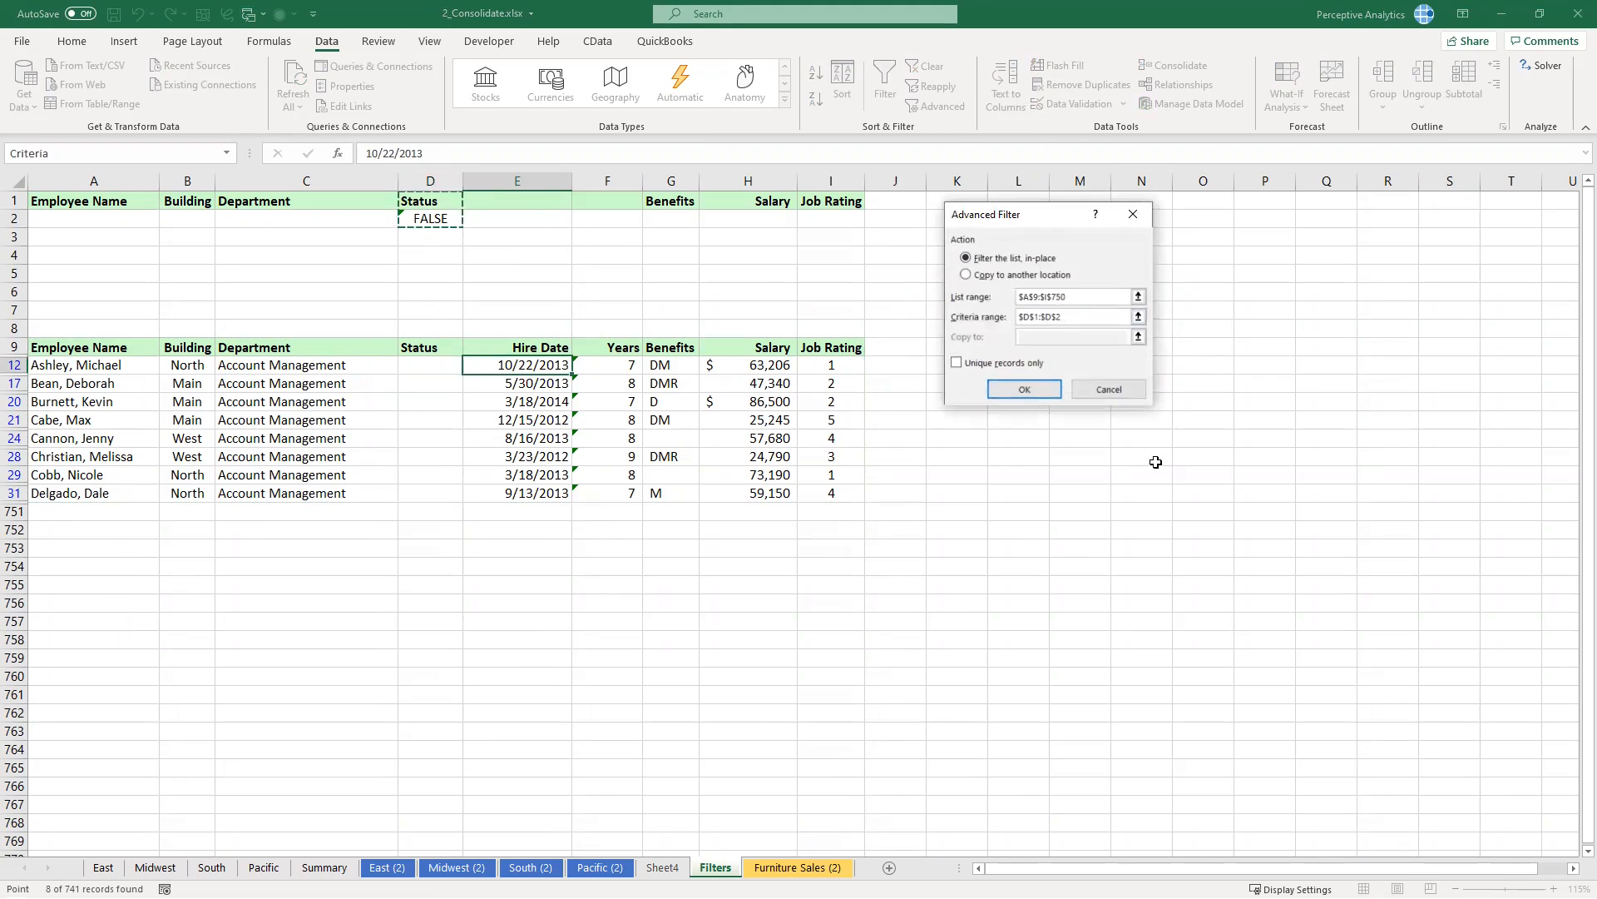
{"action": "left_click", "coordinate": [1030, 391]}
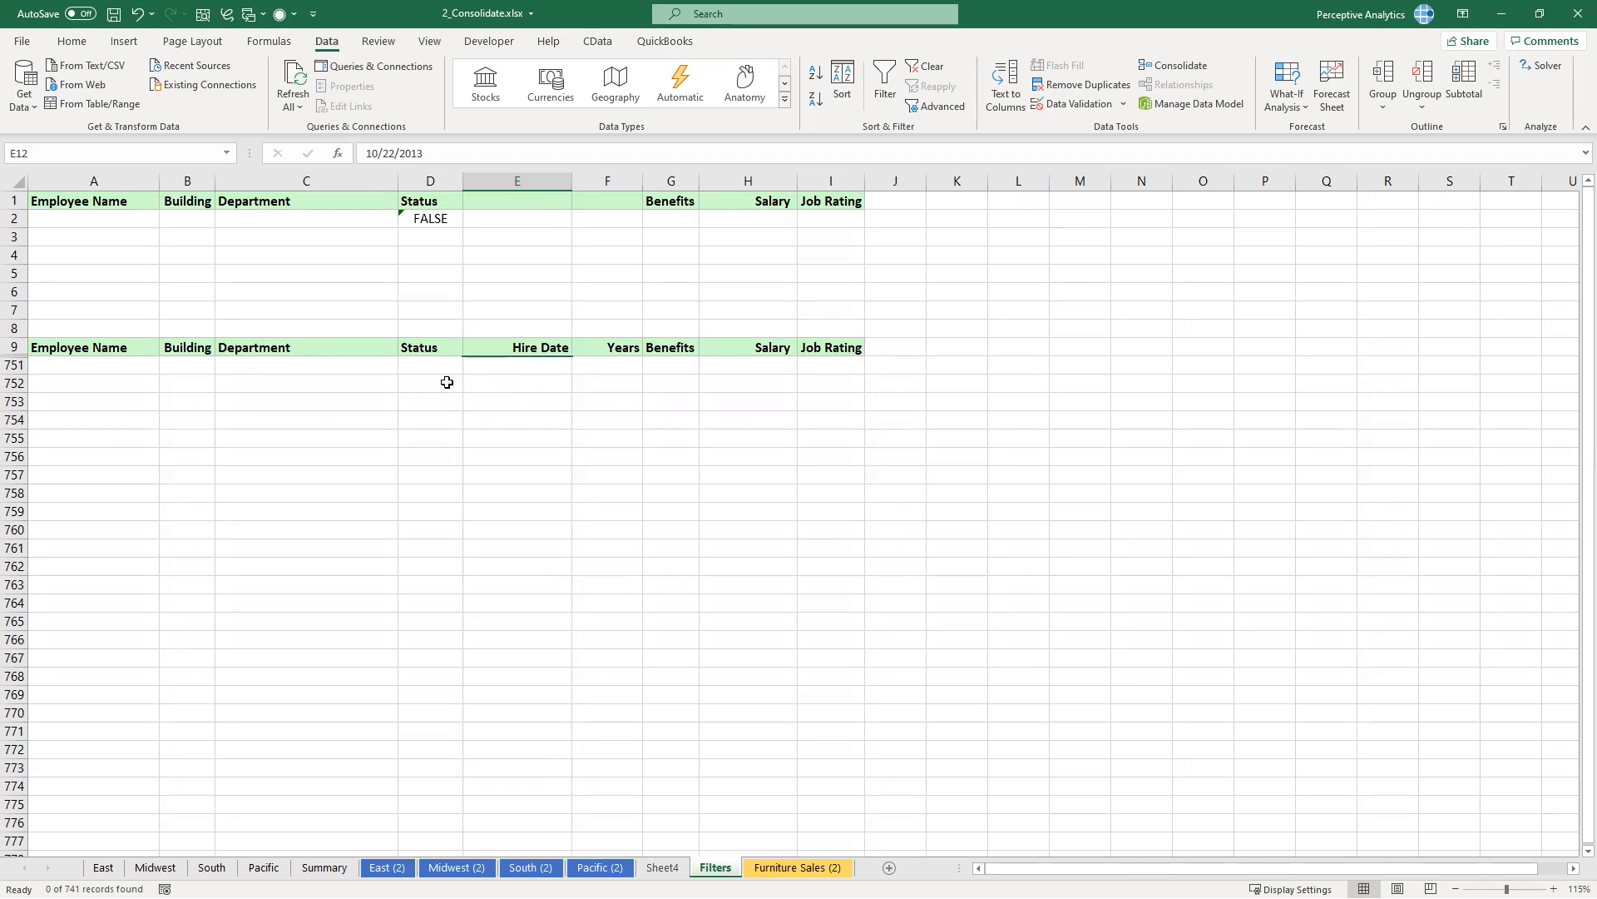
{"action": "key", "text": "ctrl+z"}
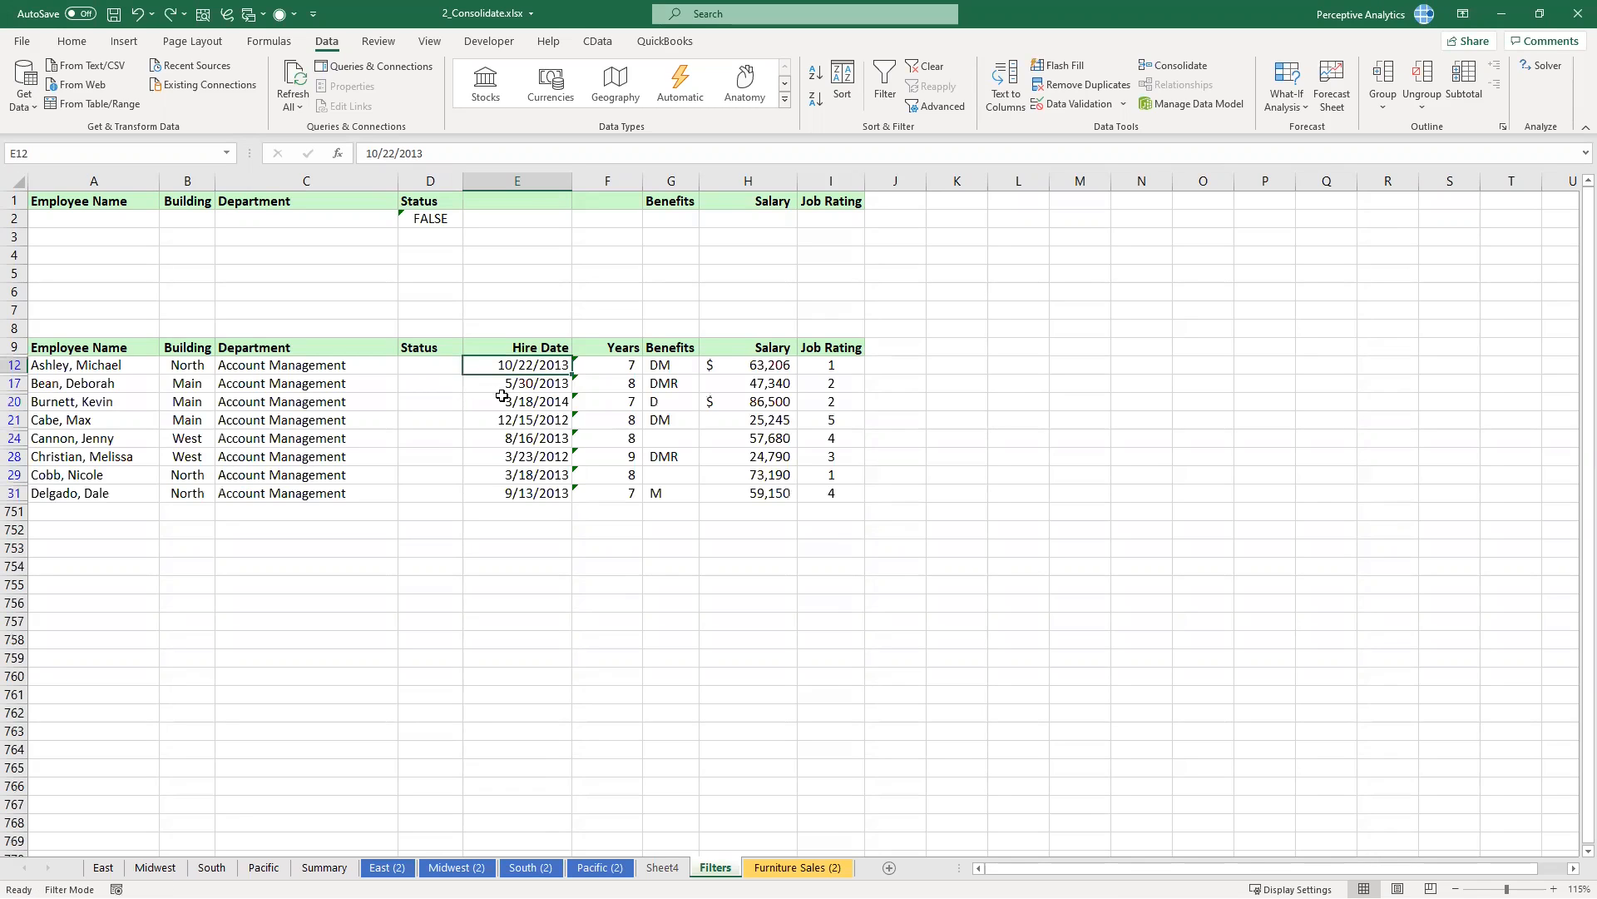
Step: Enter FALSE as the Status of the first filtered employee record, in cell D12
{"action": "left_click", "coordinate": [439, 366]}
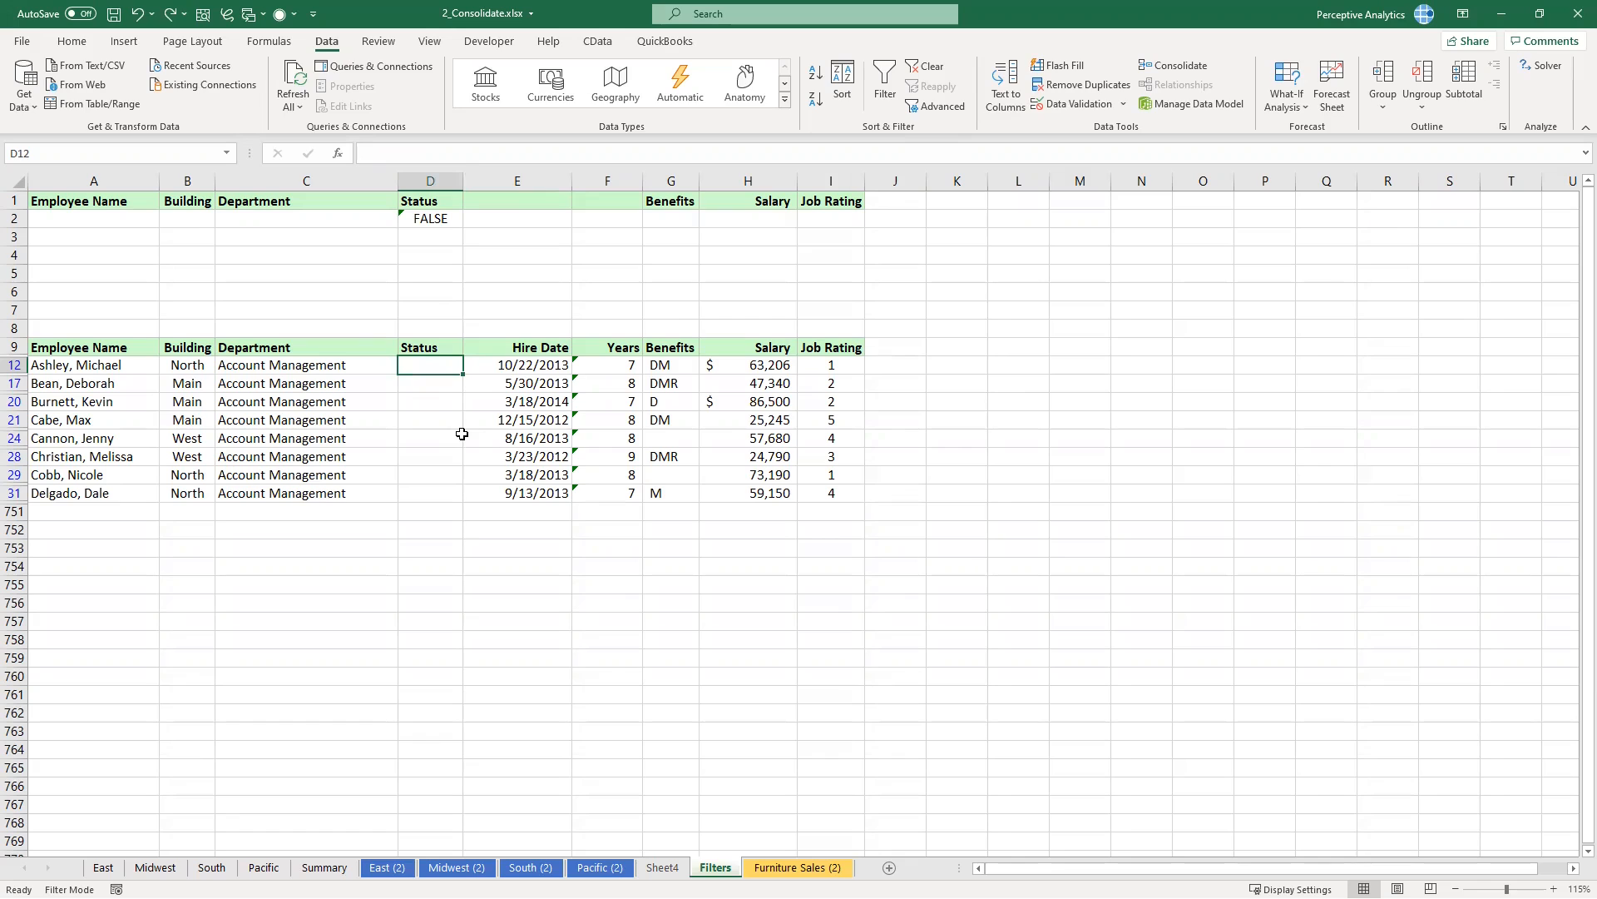
{"action": "type", "text": "False"}
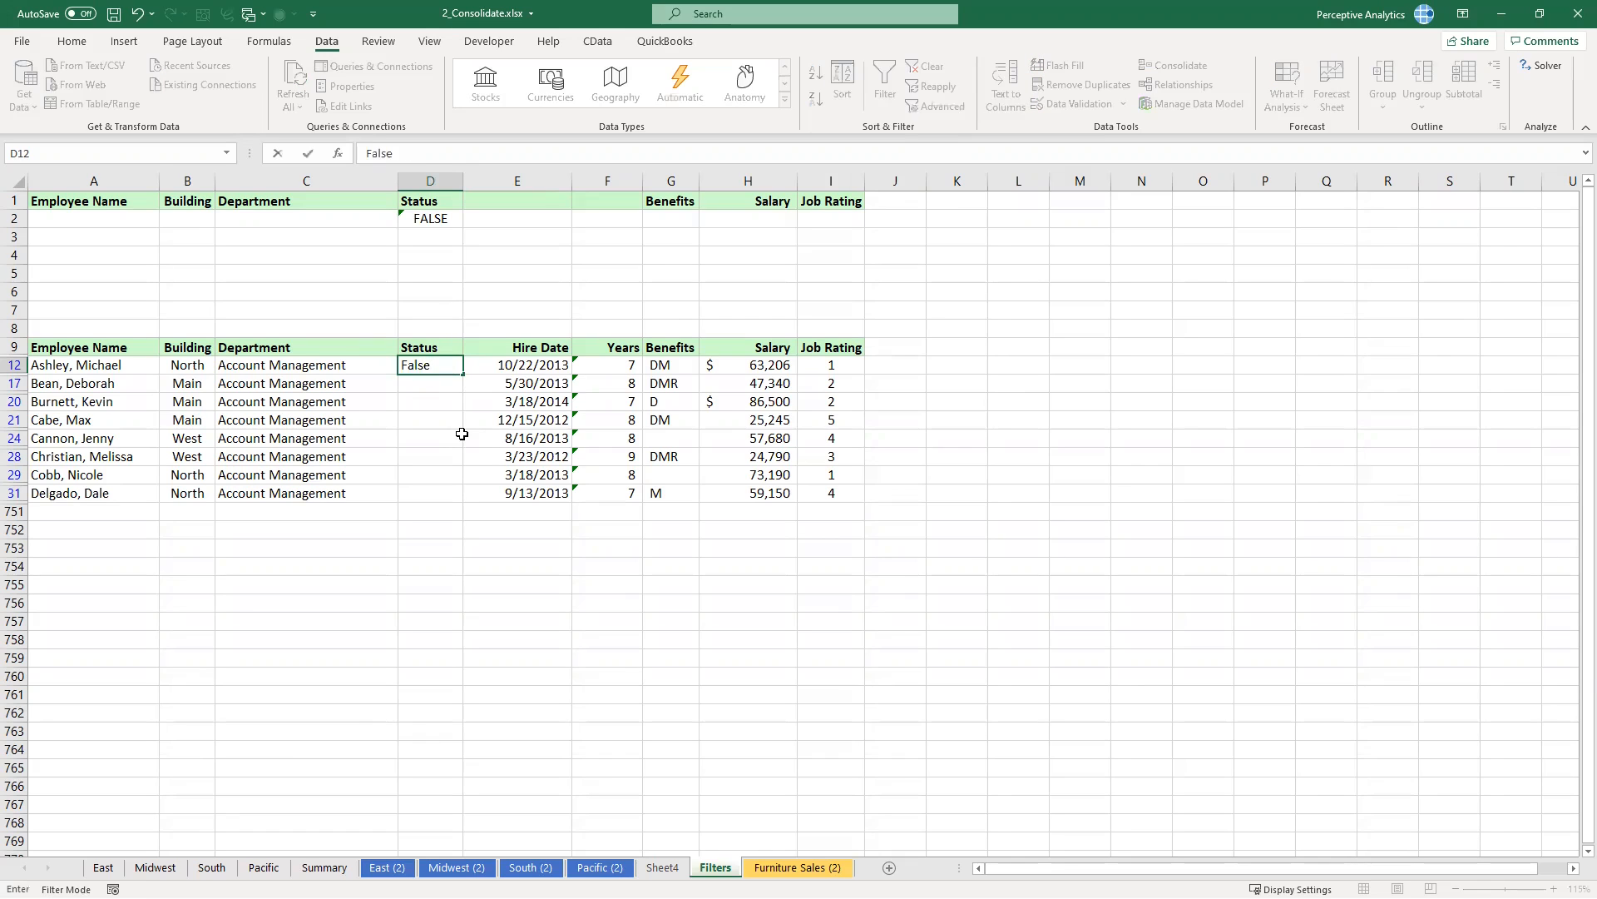
{"action": "key", "text": "BackSpace"}
{"action": "key", "text": "BackSpace"}
{"action": "key", "text": "BackSpace"}
{"action": "left_click", "coordinate": [510, 307]}
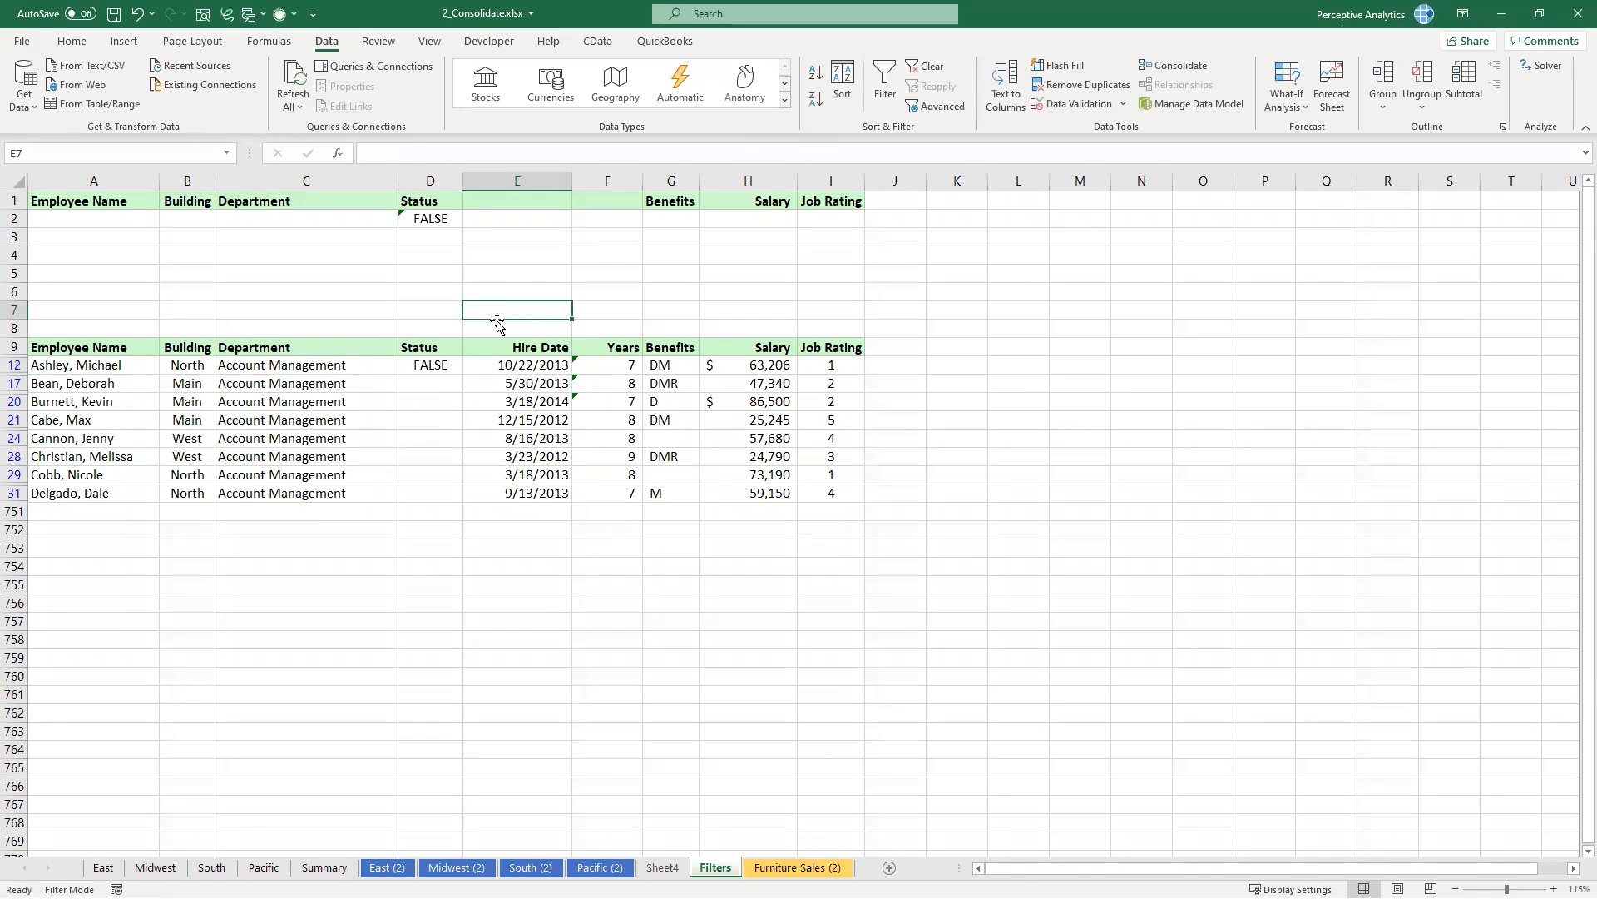
Step: Filter list A9:I750 in place with Advanced Filter, using the Status-headed criteria range D1:D2 against the FALSE entry in D12
{"action": "left_click", "coordinate": [689, 366]}
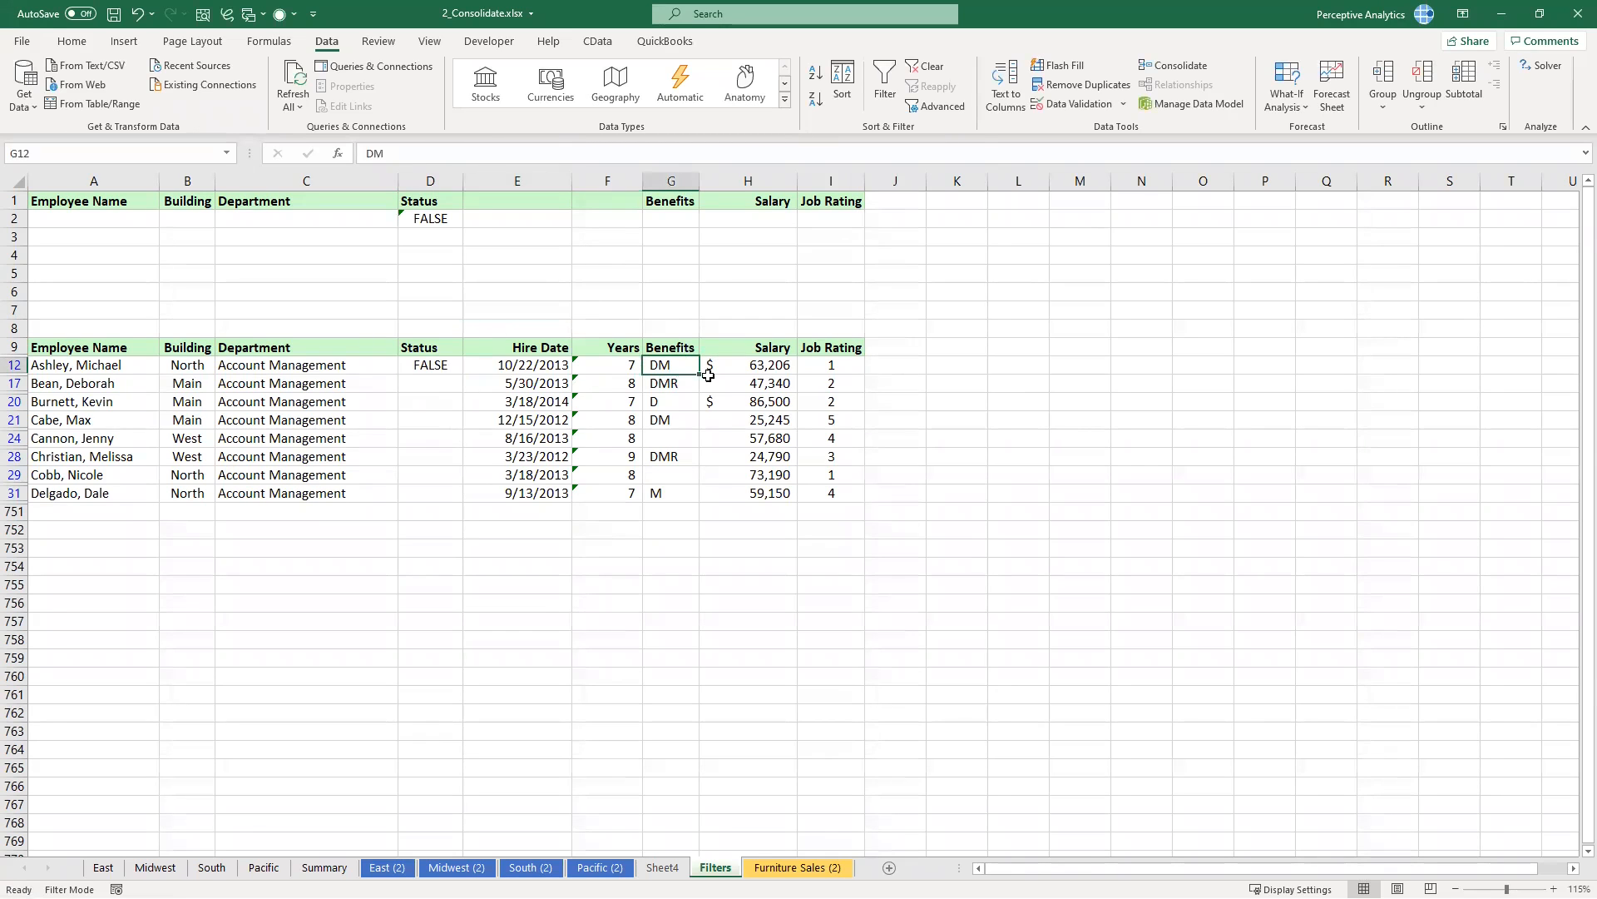
{"action": "left_click", "coordinate": [949, 104]}
{"action": "left_click", "coordinate": [1072, 317]}
{"action": "left_click", "coordinate": [1009, 390]}
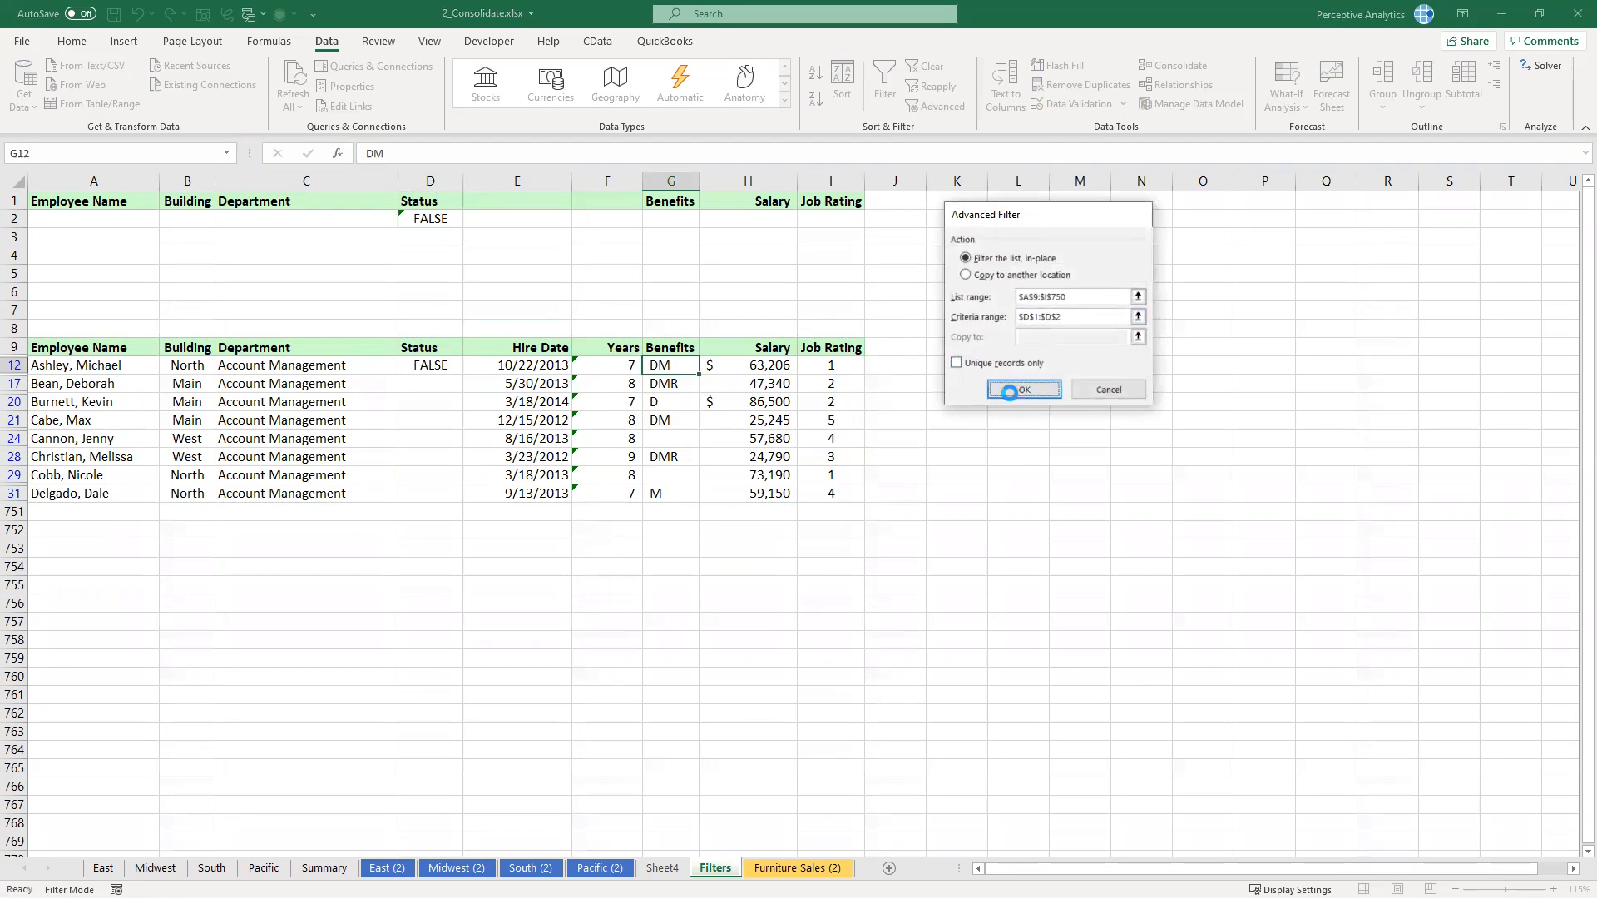
Step: Examine the filtered row's FALSE Status against the Status heading in D1 and the formula in D2
{"action": "left_click", "coordinate": [441, 372]}
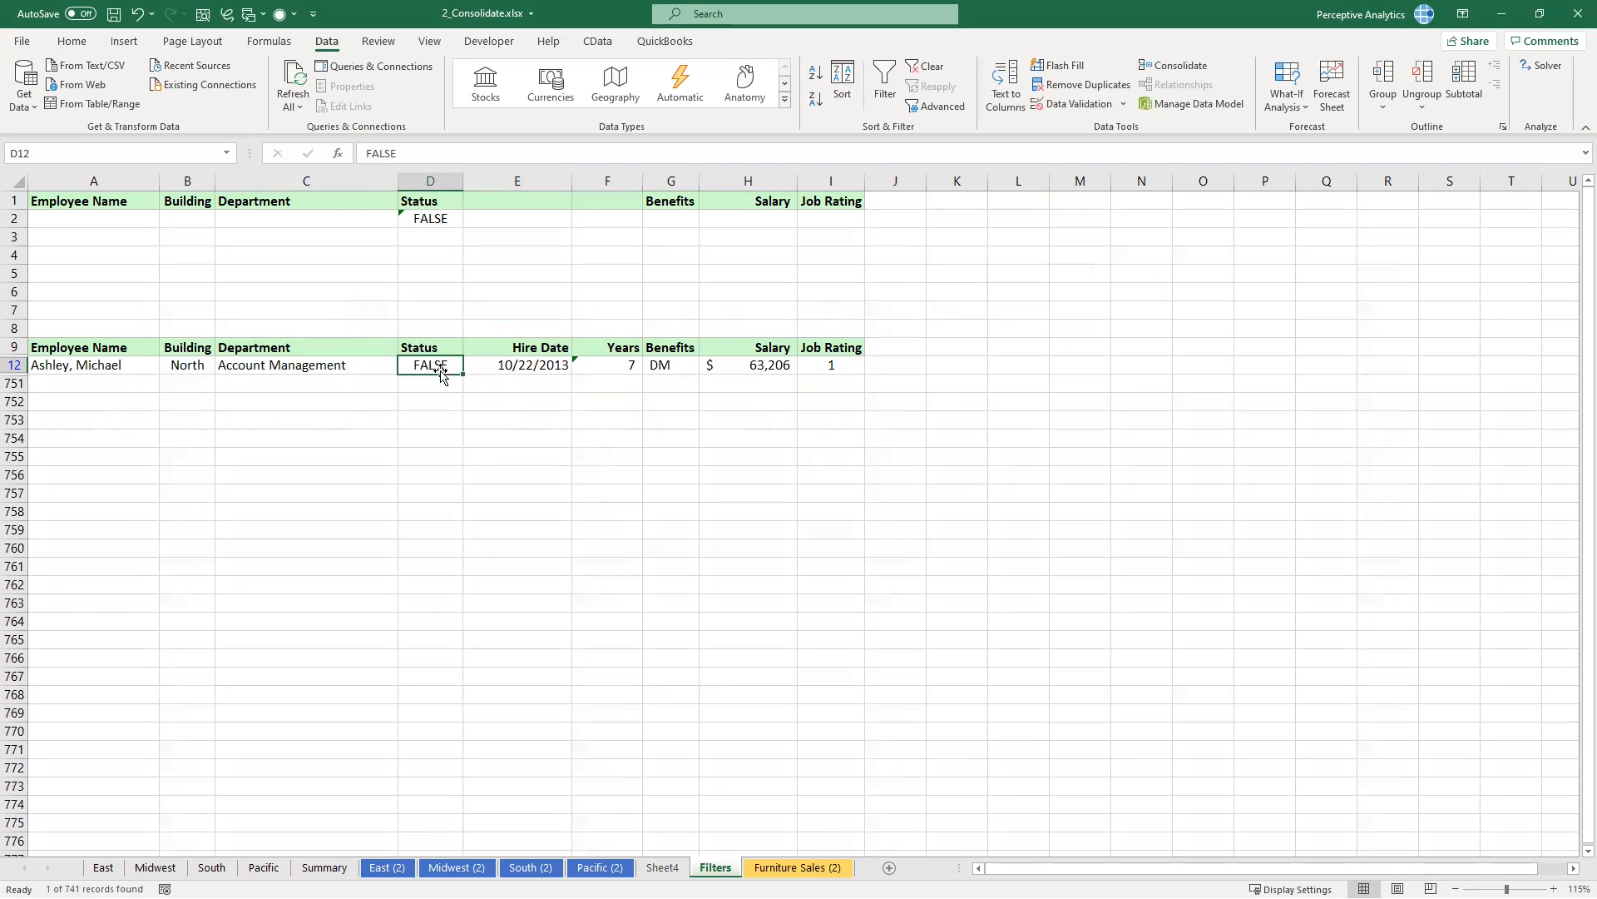
{"action": "left_click", "coordinate": [535, 365]}
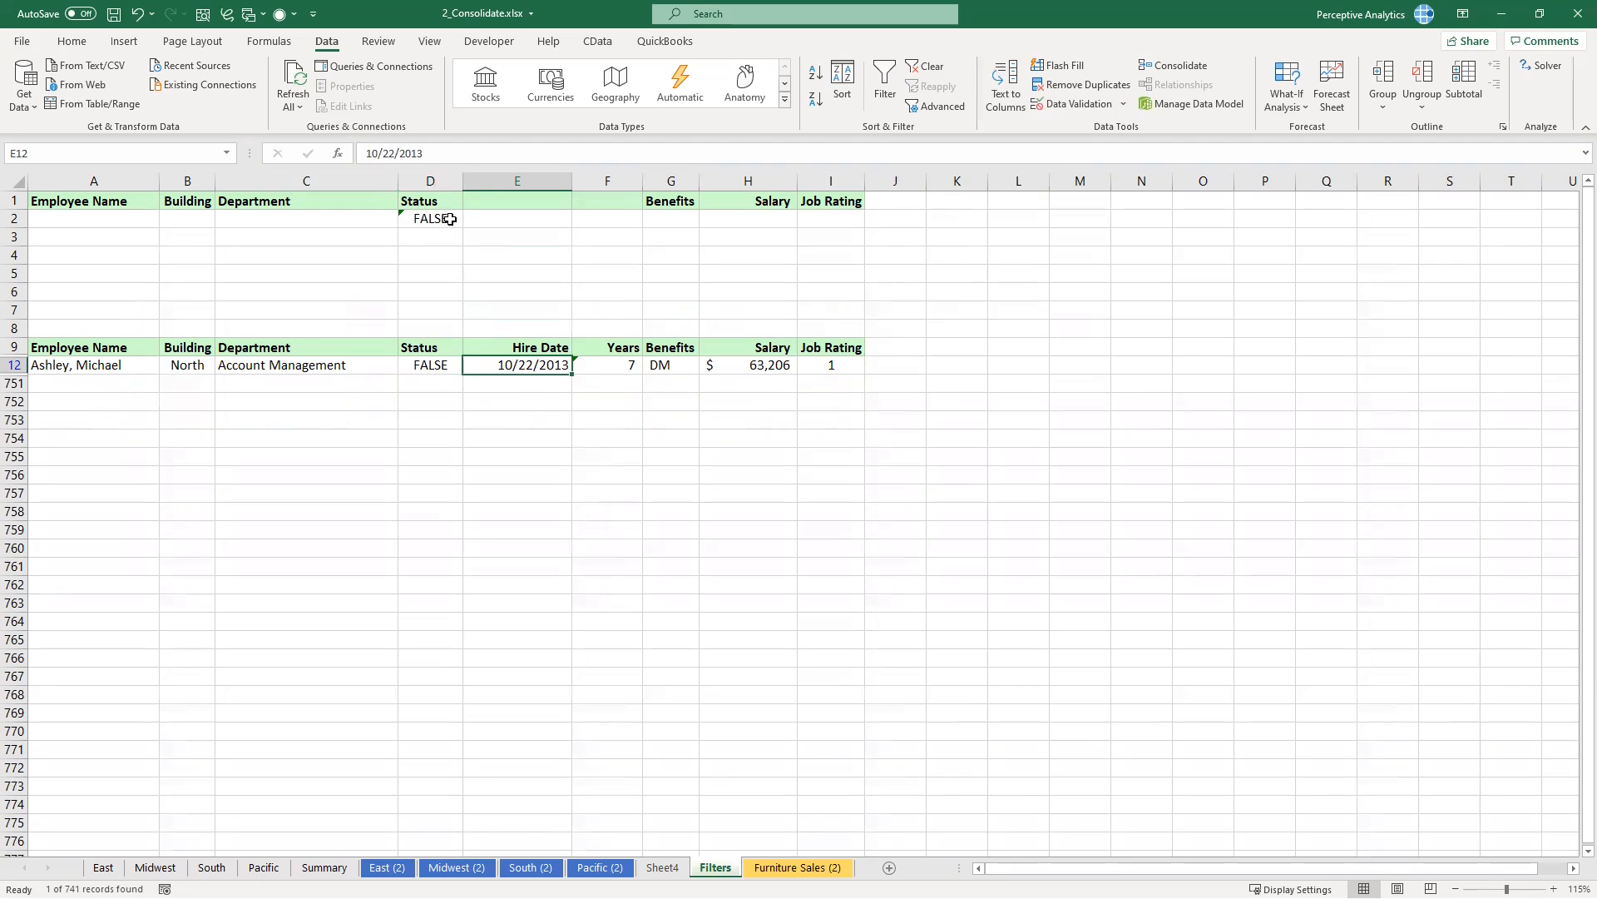
{"action": "left_click", "coordinate": [450, 219]}
{"action": "left_click", "coordinate": [442, 206]}
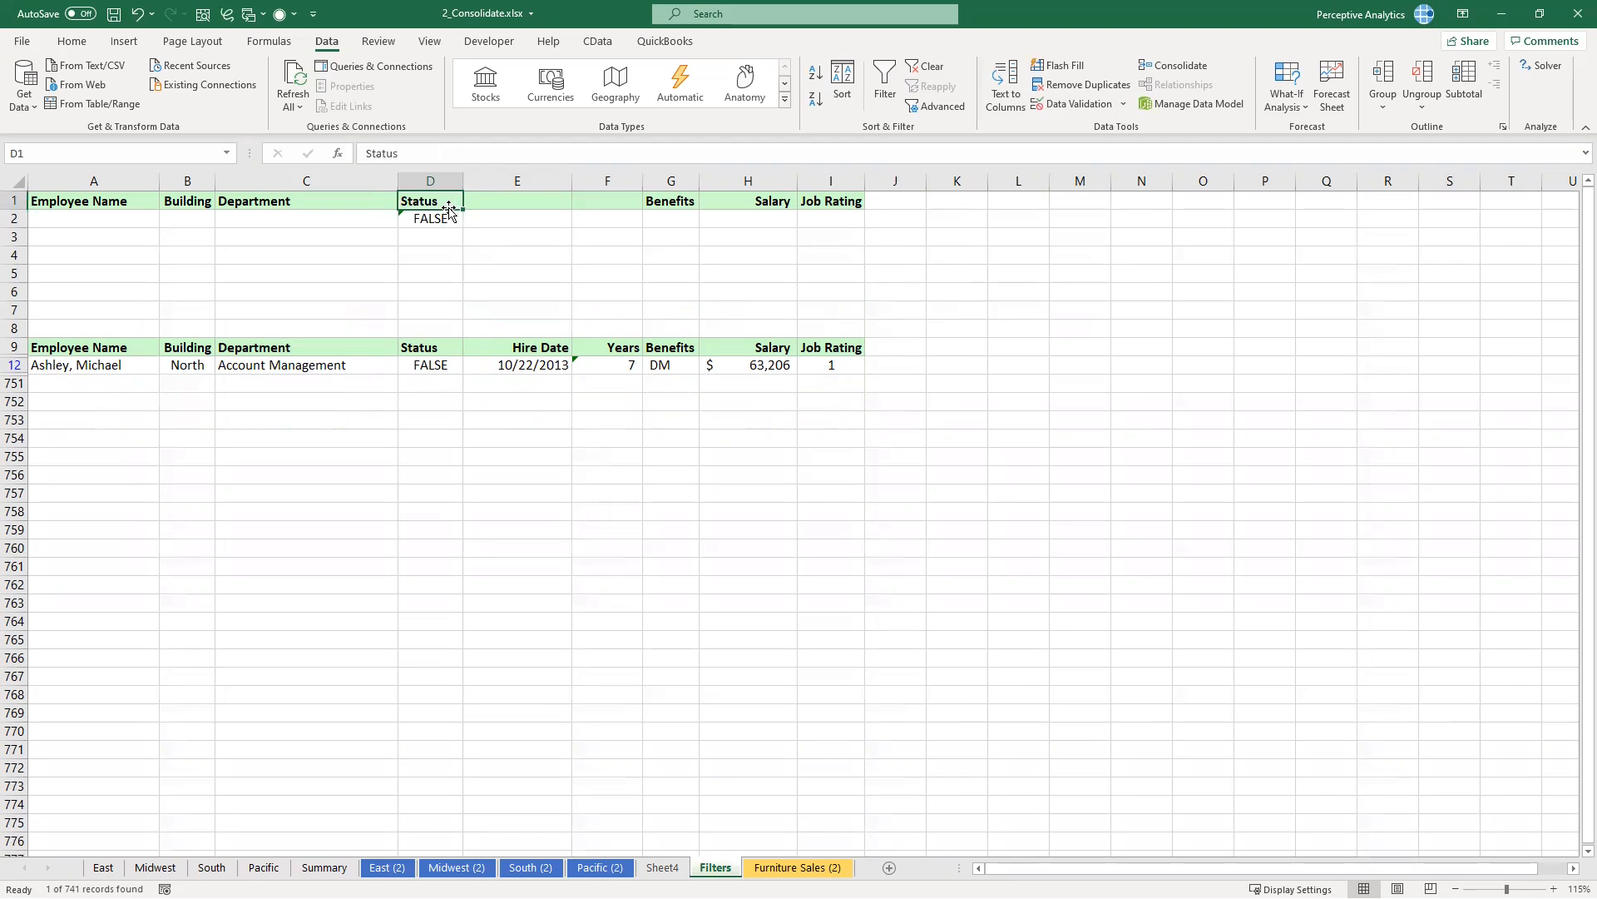
{"action": "left_click", "coordinate": [454, 219]}
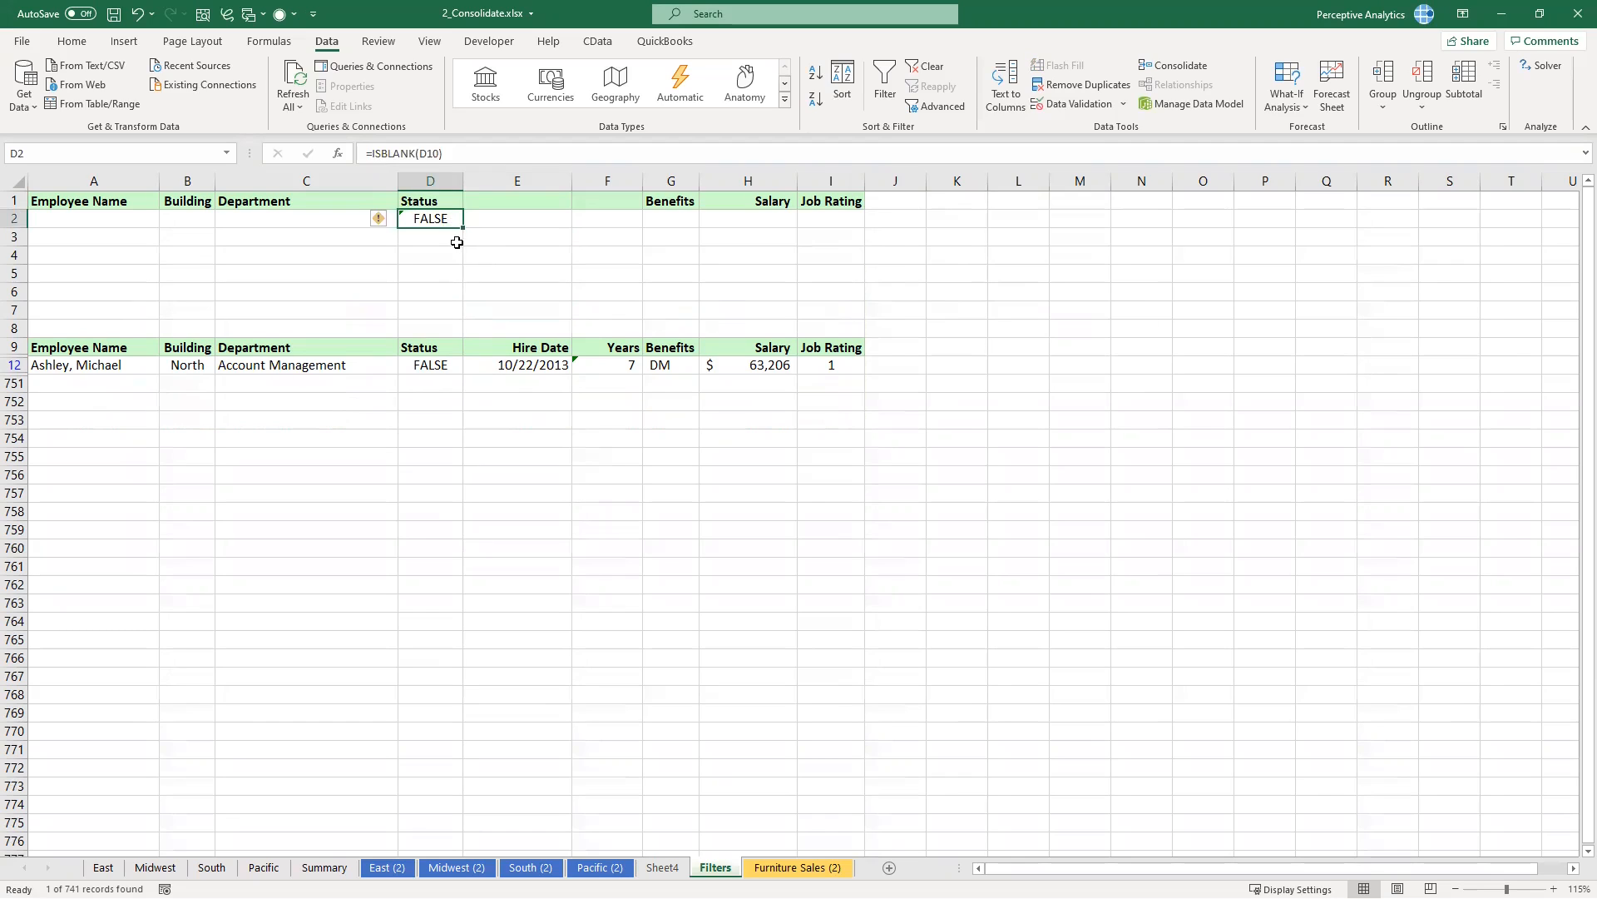
{"action": "left_click", "coordinate": [450, 200]}
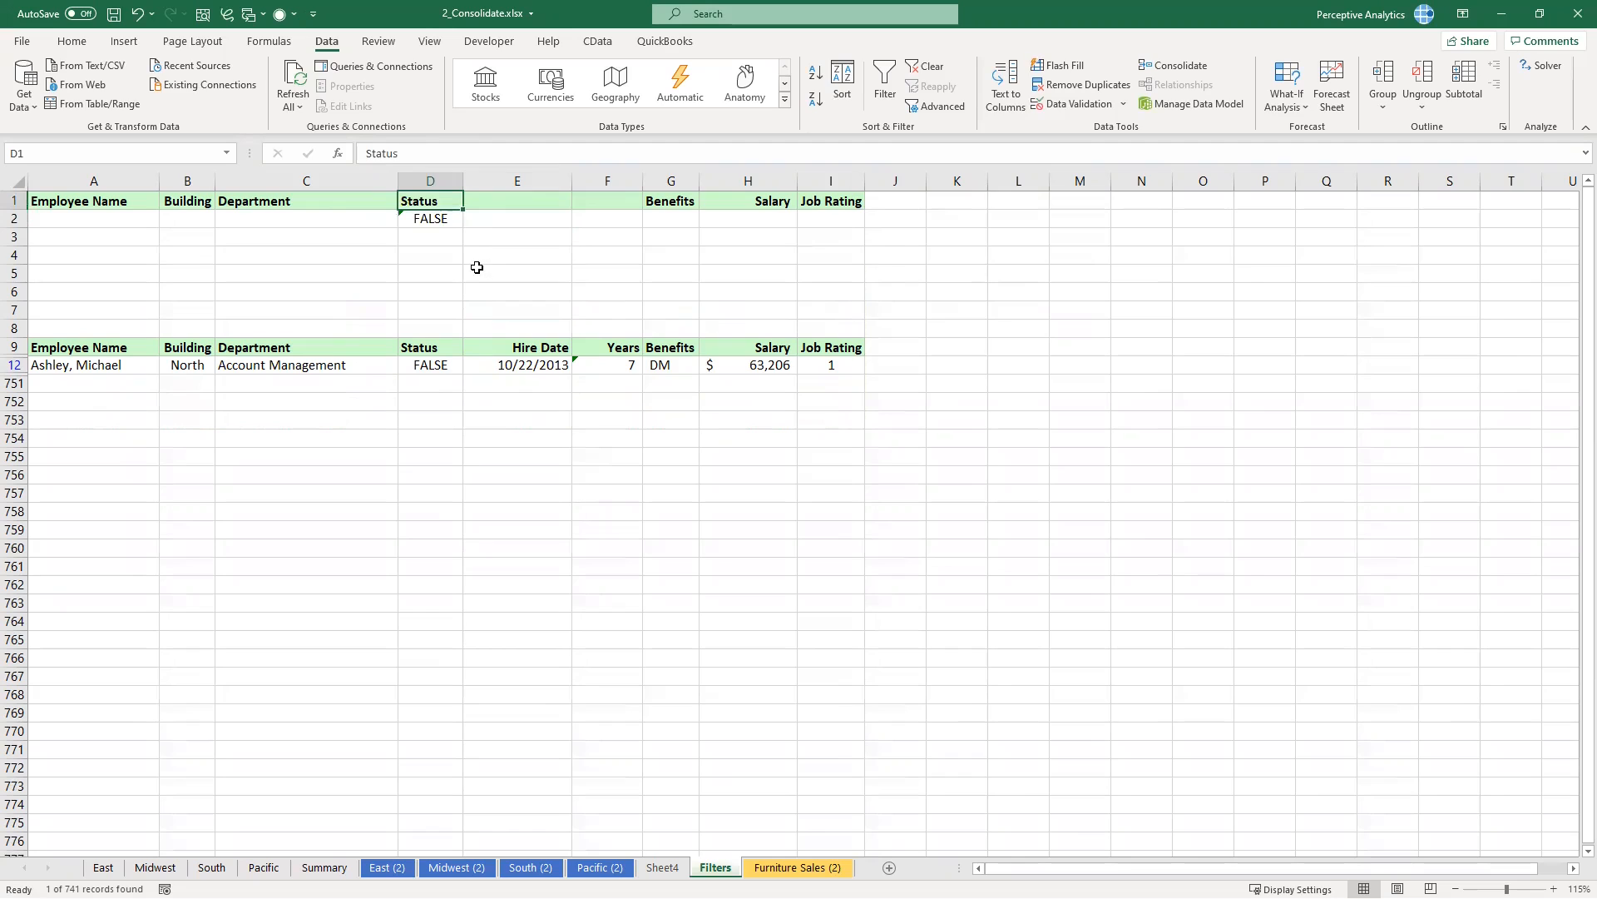
{"action": "left_click", "coordinate": [436, 254]}
{"action": "left_click", "coordinate": [561, 368]}
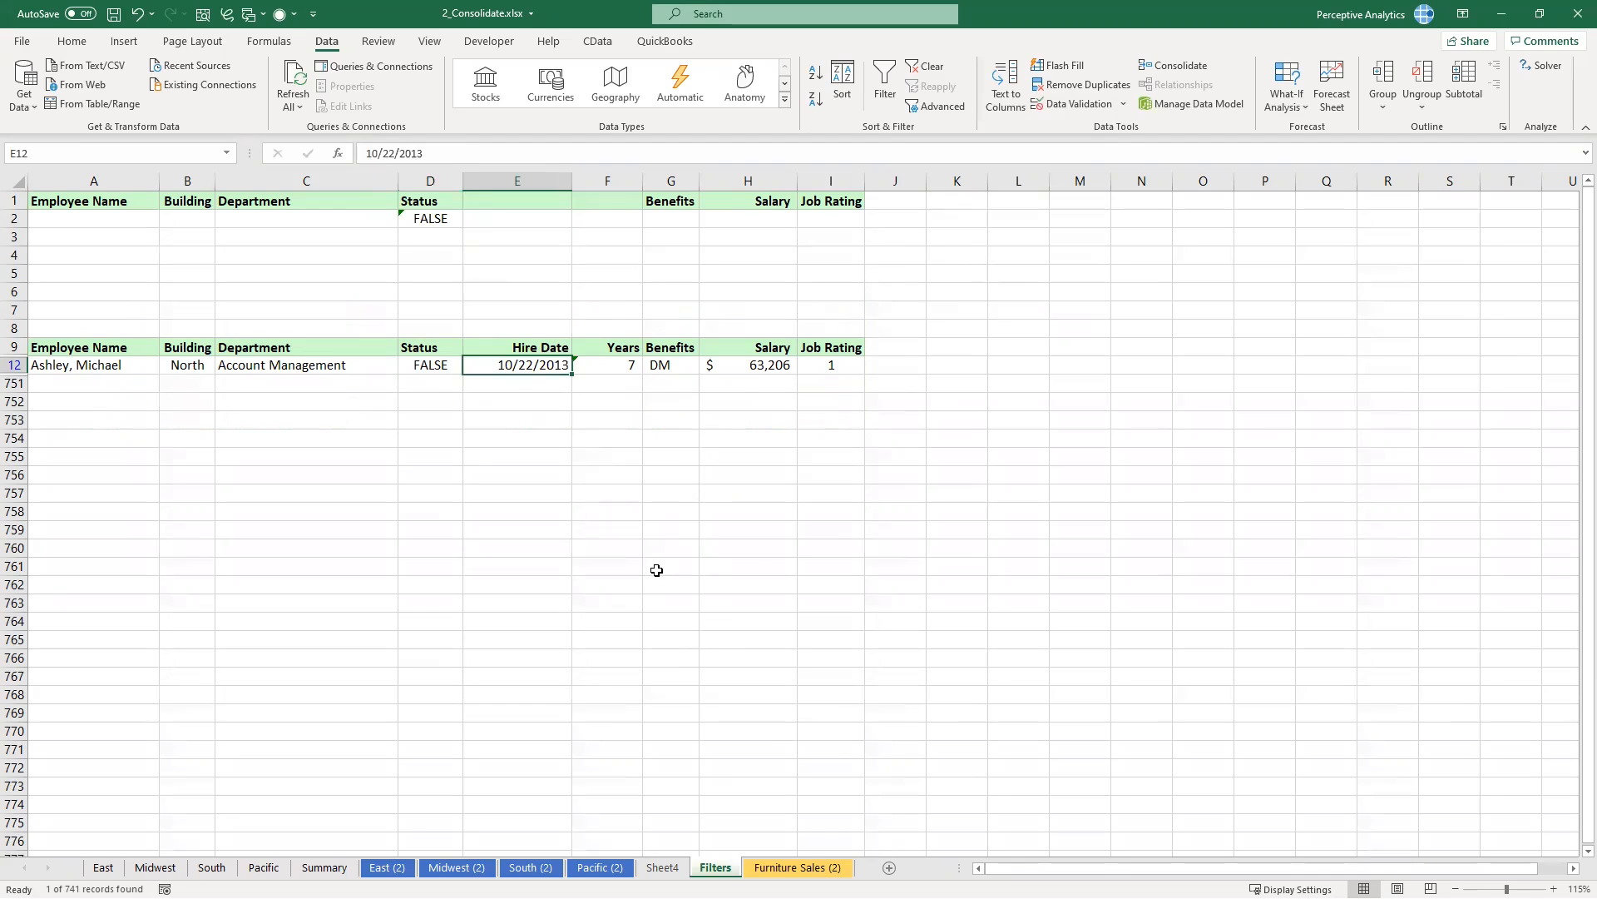
{"action": "key", "text": "F3"}
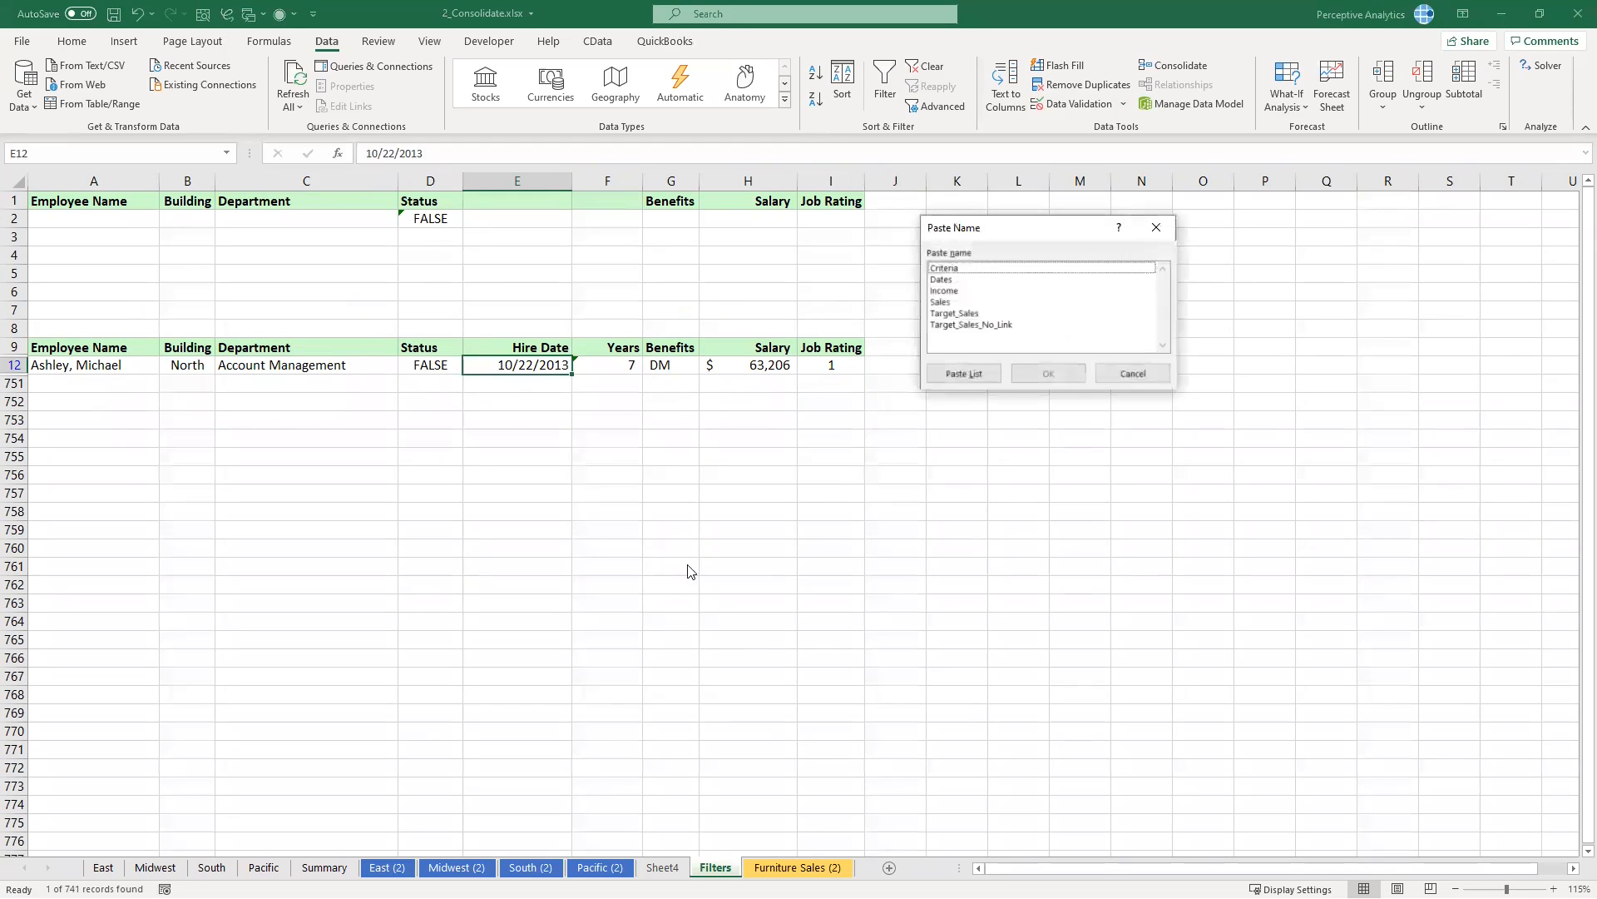
{"action": "left_click", "coordinate": [1156, 227]}
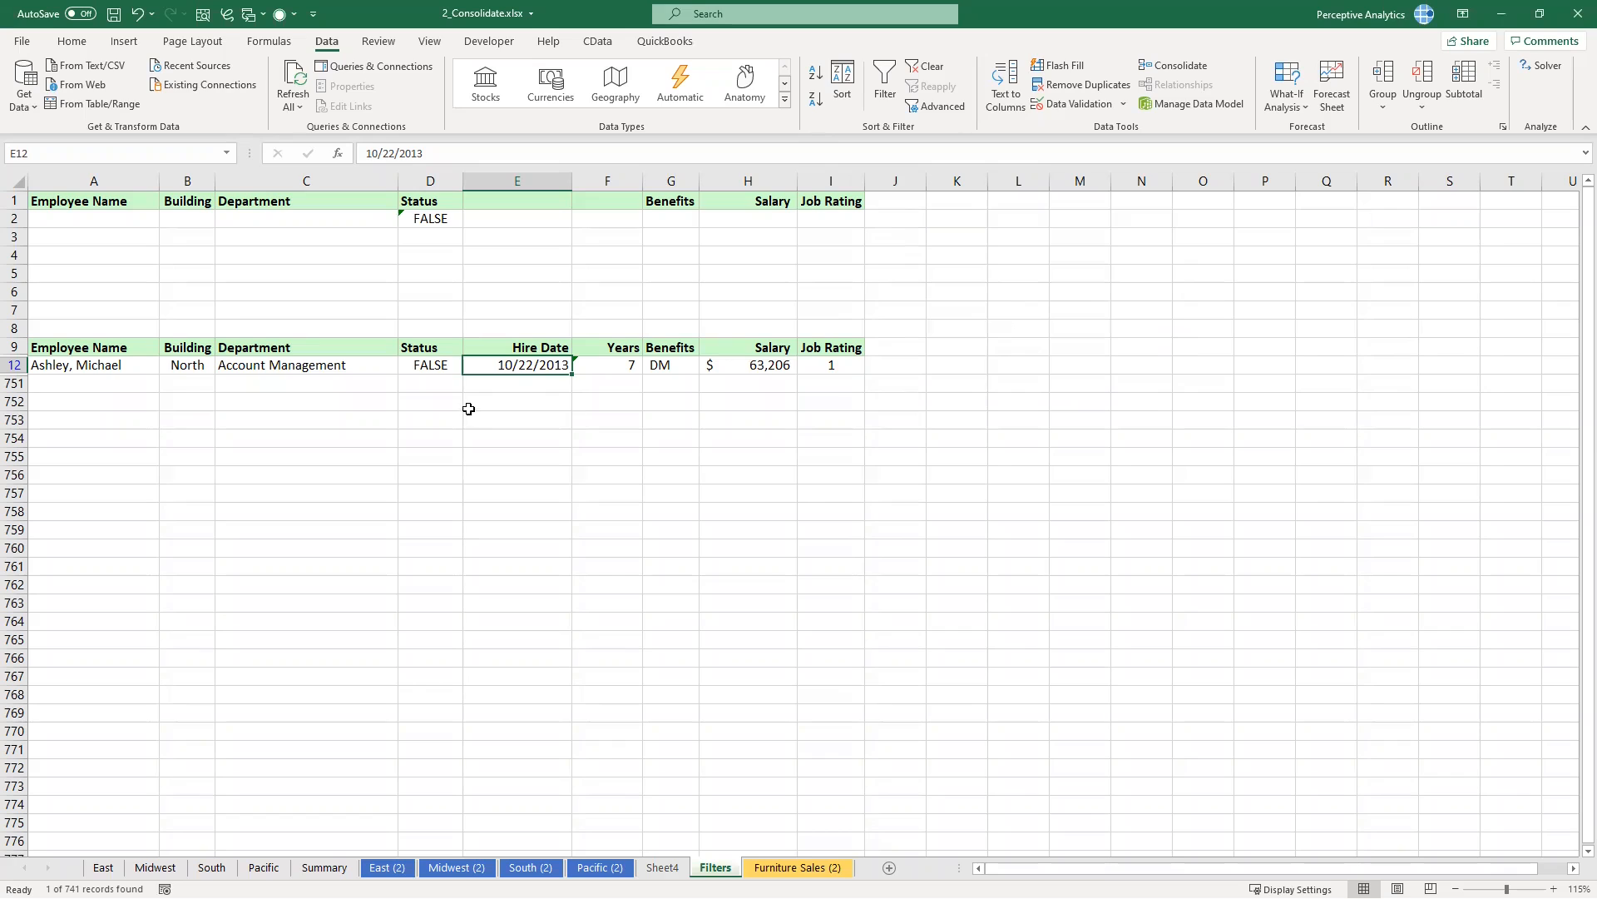
{"action": "left_click", "coordinate": [432, 202]}
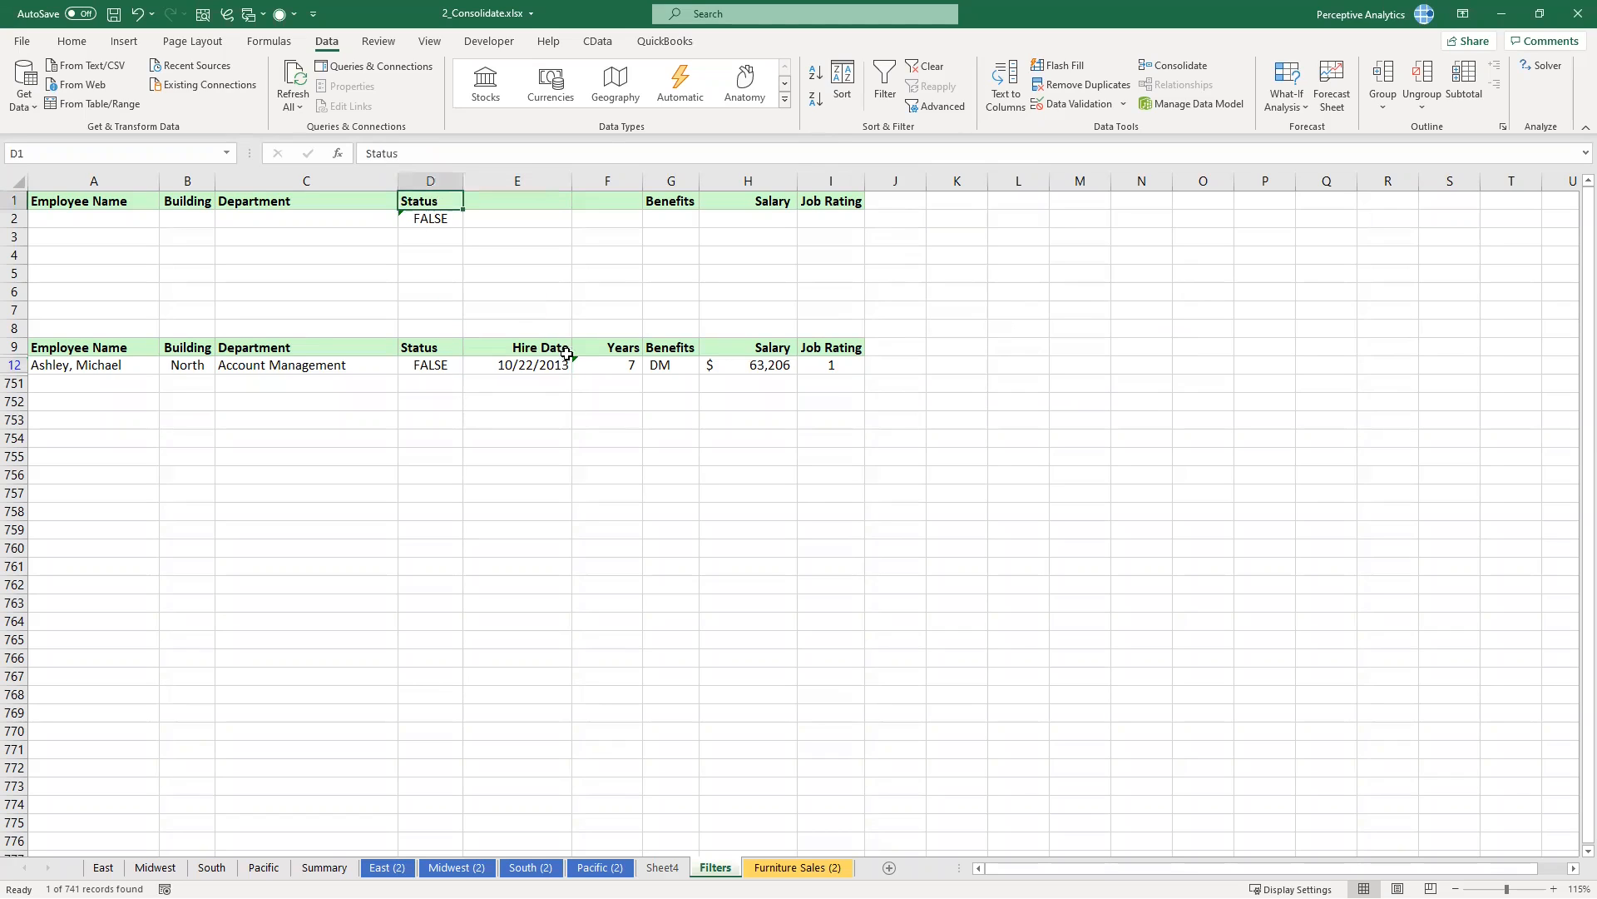
Step: Clear the Advanced Filter from the employee list to show all records
{"action": "left_click", "coordinate": [627, 364]}
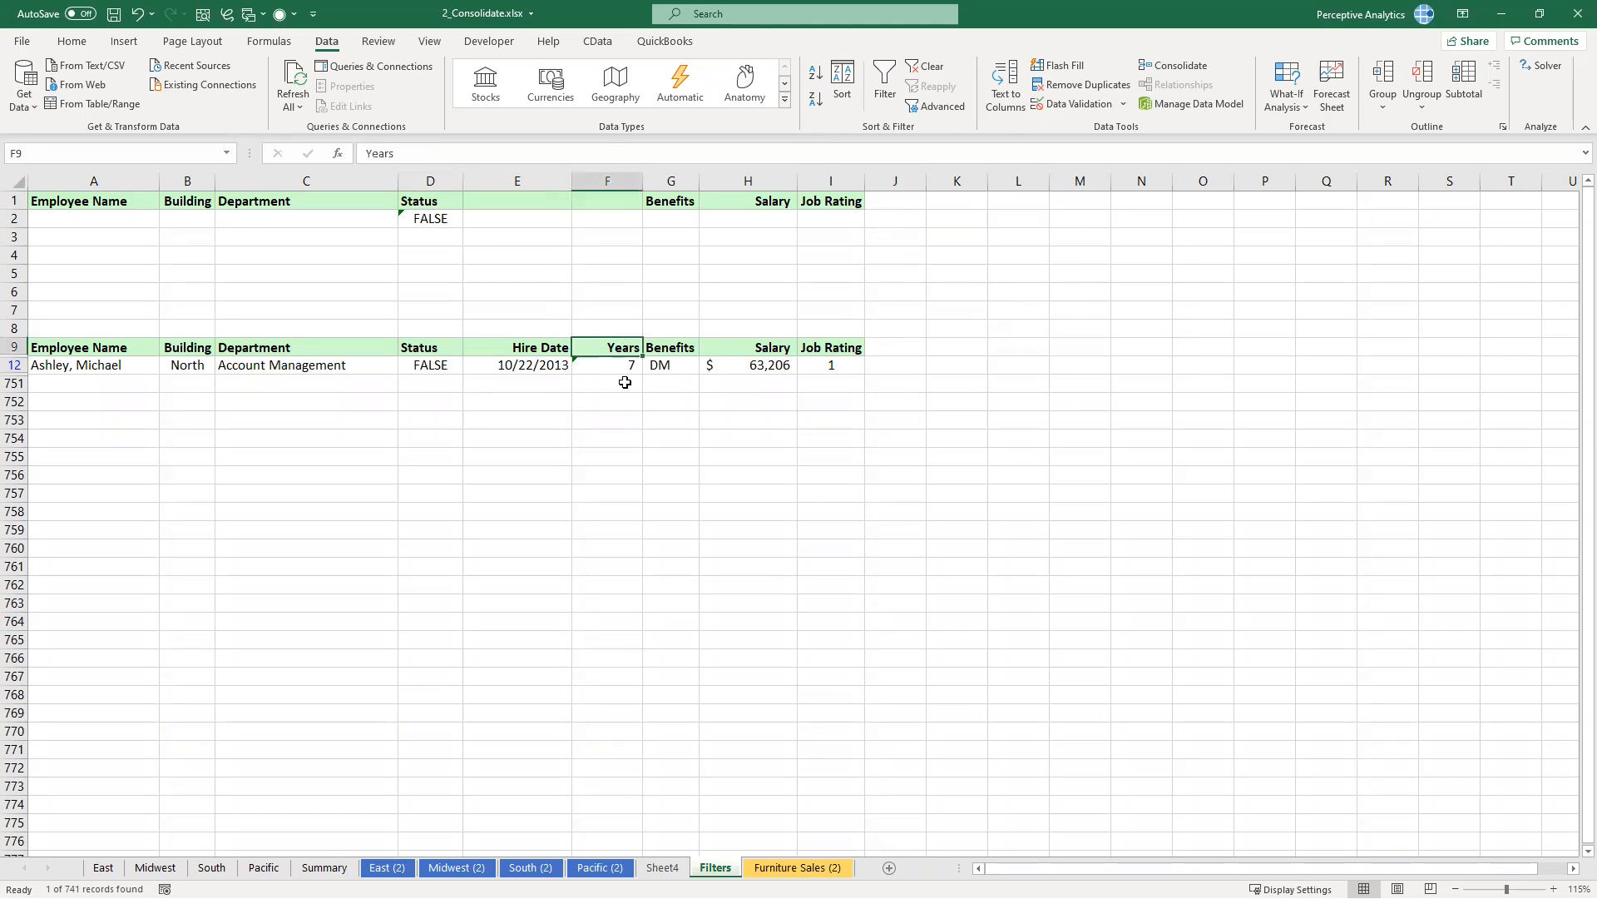
{"action": "left_click", "coordinate": [926, 67]}
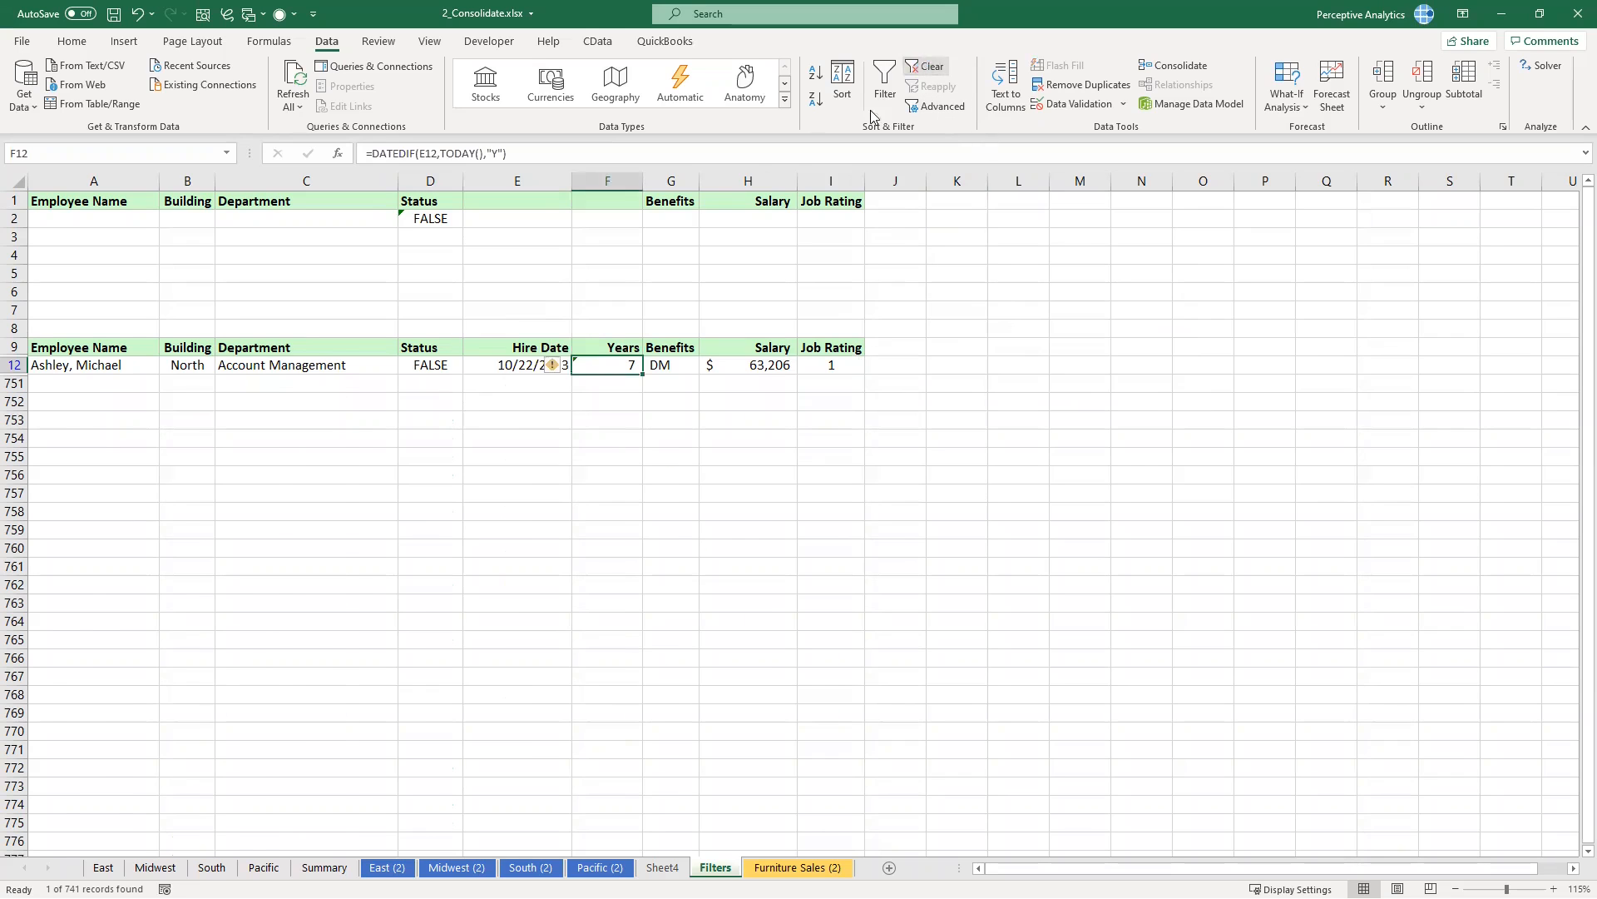
{"action": "left_click", "coordinate": [529, 418]}
Step: Enter the heading Years in criteria cell F1
{"action": "left_click", "coordinate": [530, 200]}
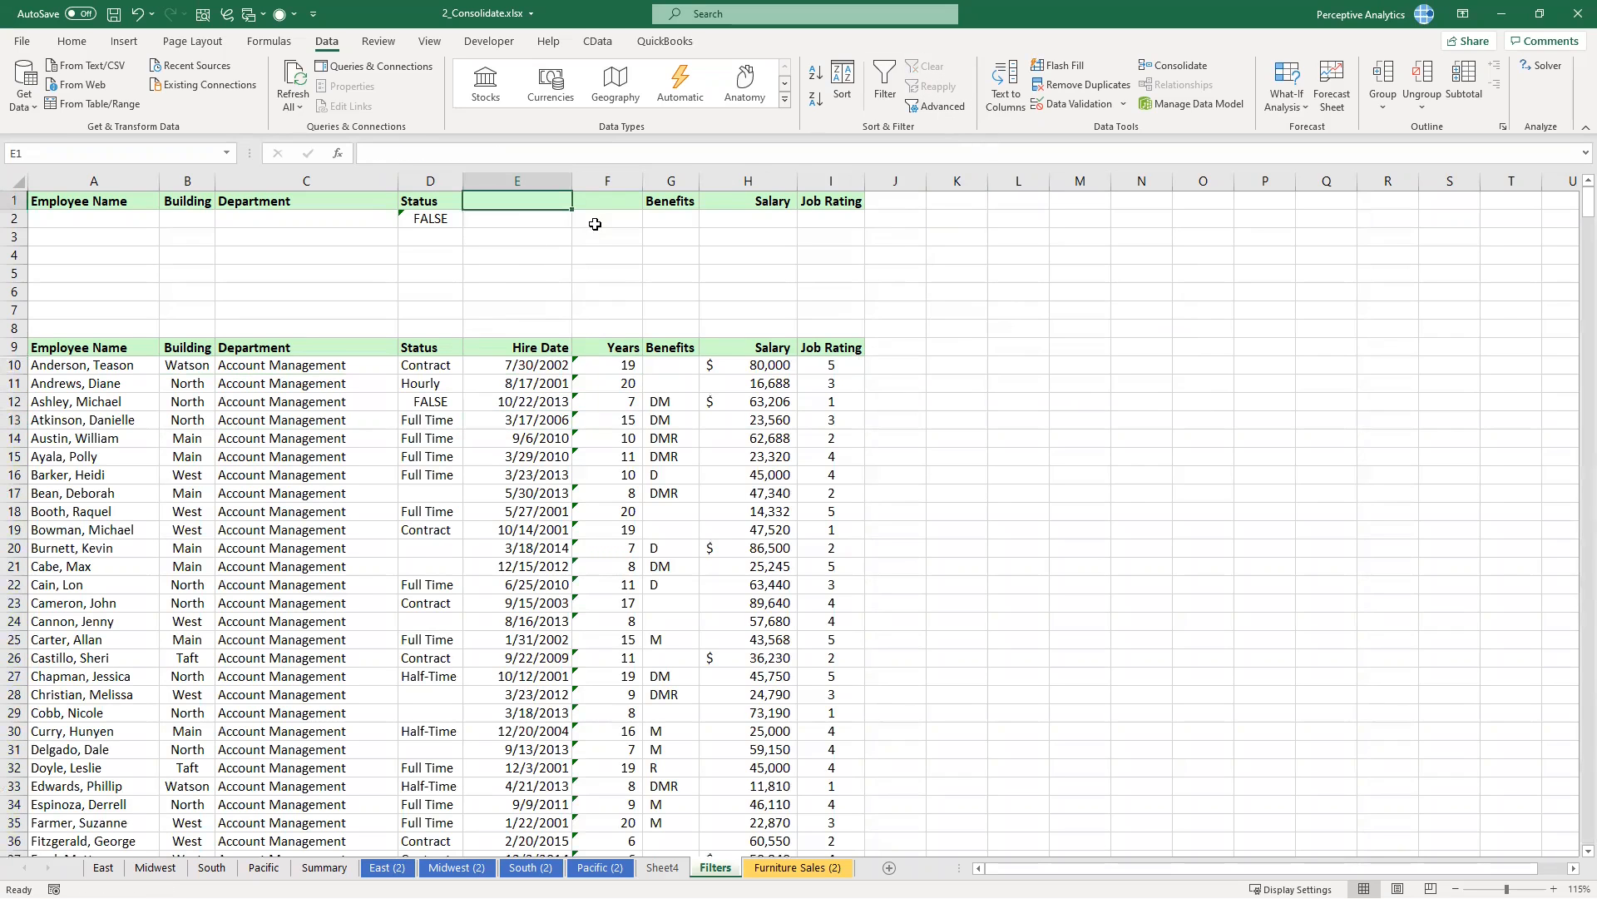
{"action": "left_click", "coordinate": [605, 204]}
{"action": "type", "text": "Years"}
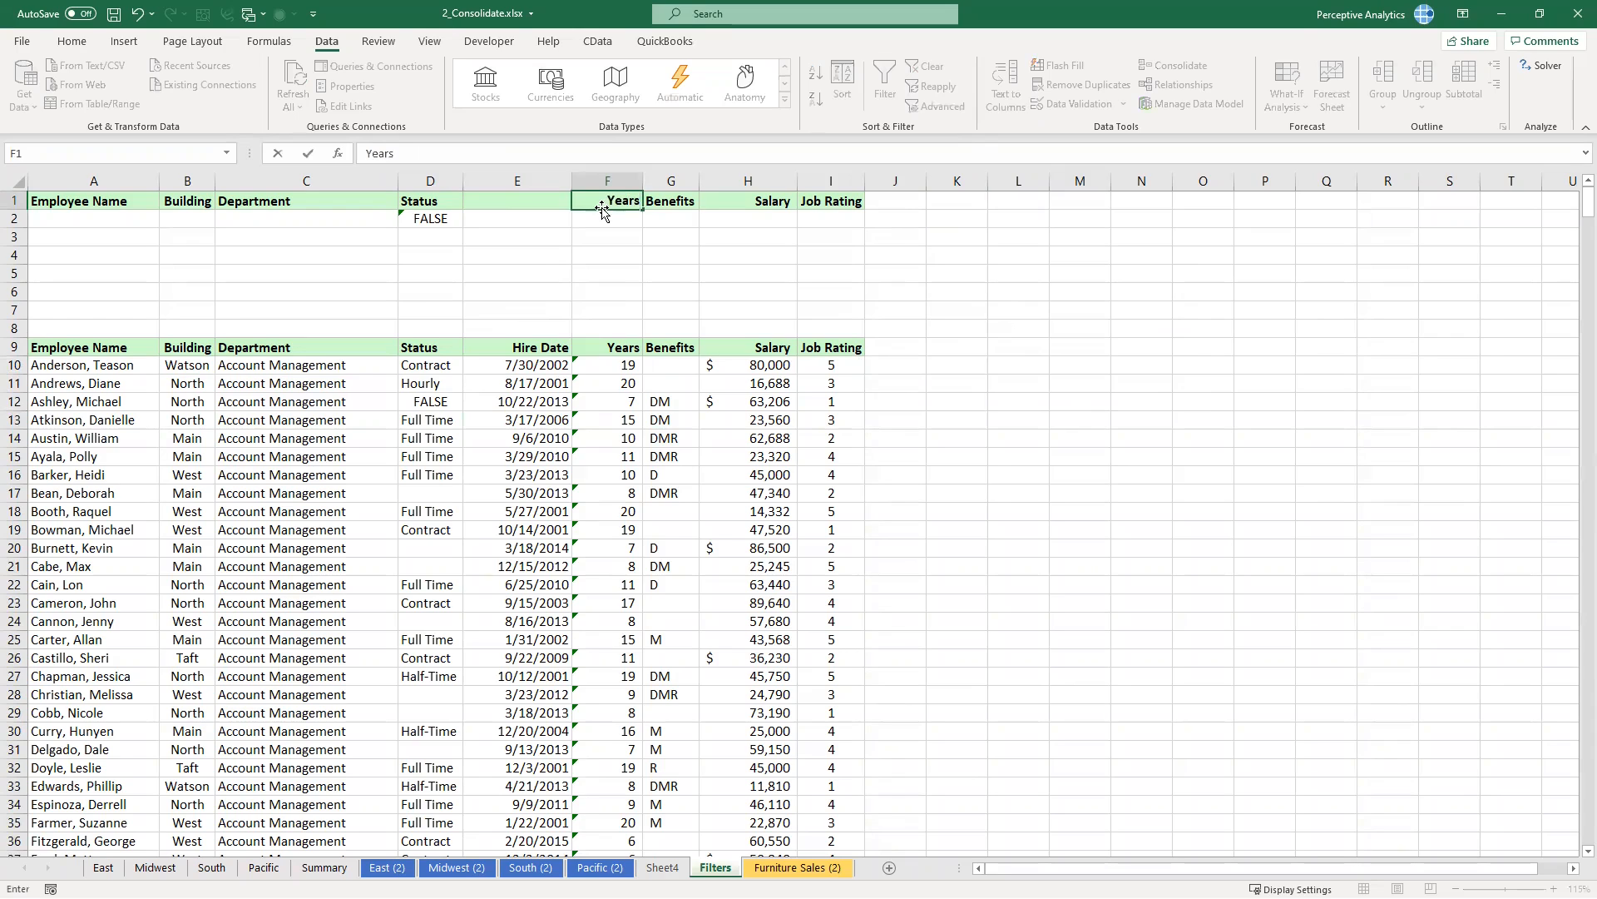
{"action": "key", "text": "Return"}
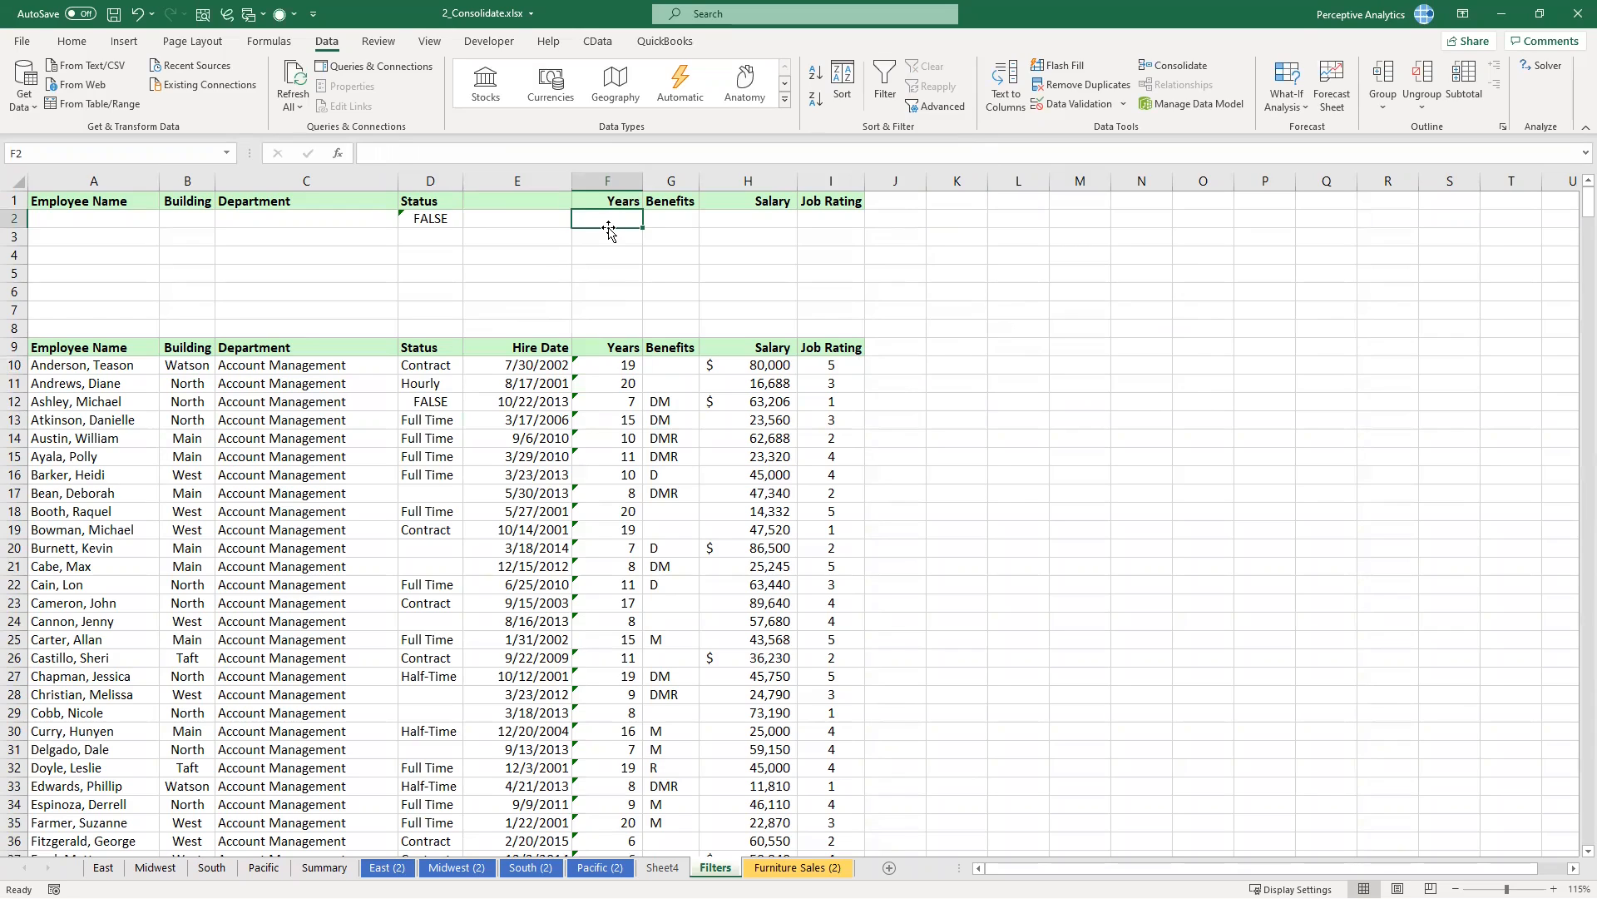
Step: Enter the criterion >10 in cell F2 below the Years heading
{"action": "type", "text": ">"}
{"action": "type", "text": "="}
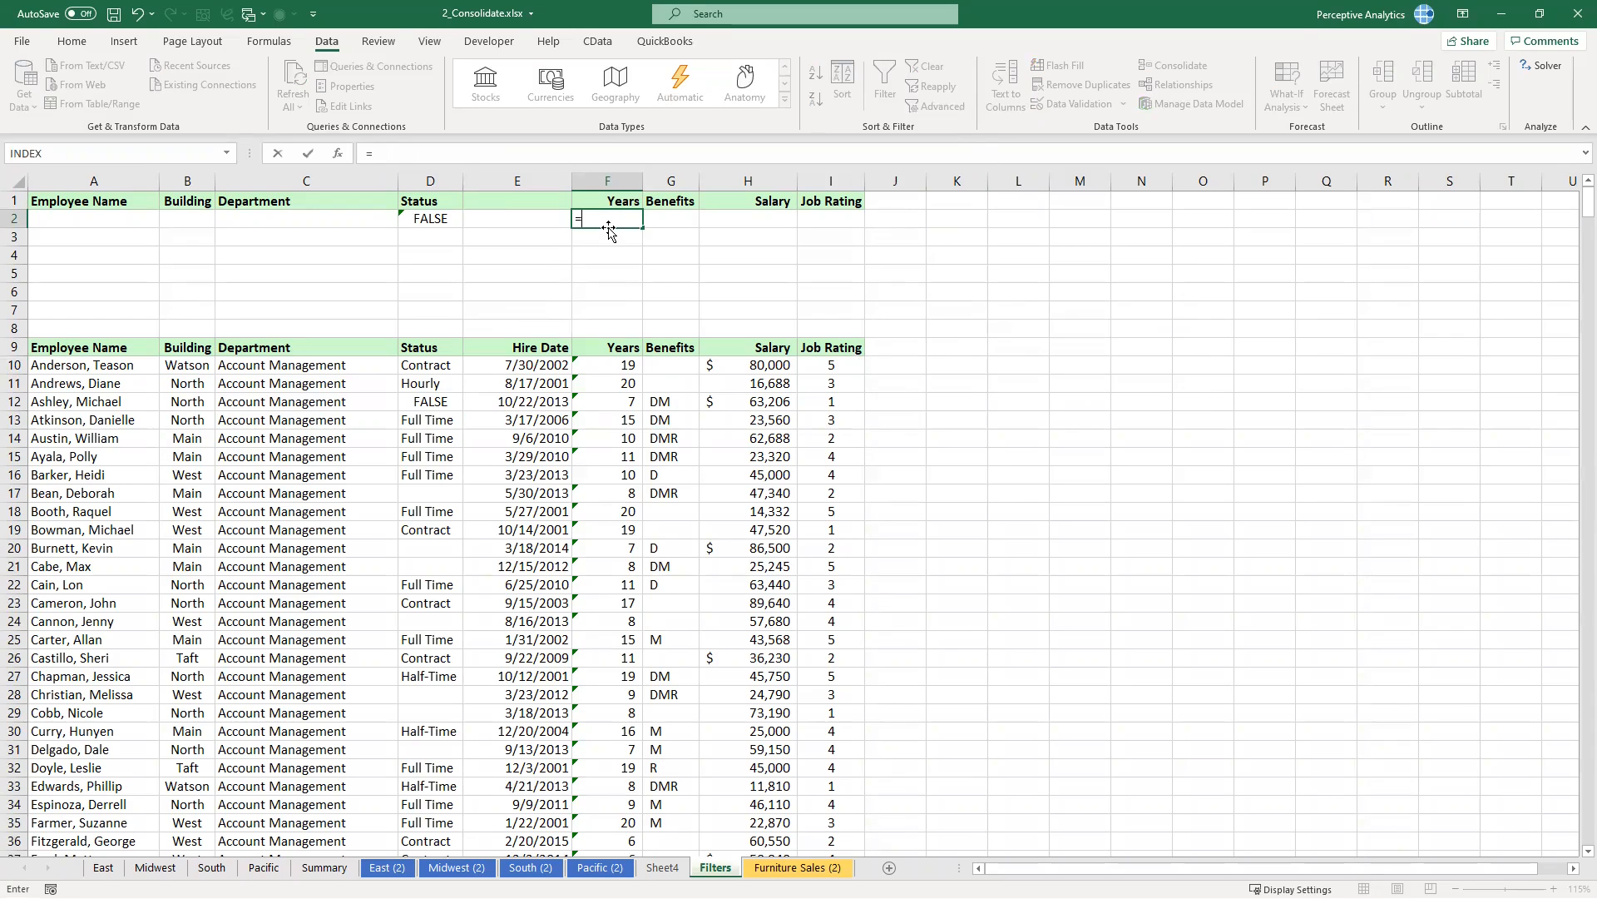
{"action": "type", "text": "10"}
{"action": "key", "text": "BackSpace"}
{"action": "key", "text": "BackSpace"}
{"action": "key", "text": "BackSpace"}
{"action": "key", "text": "Return"}
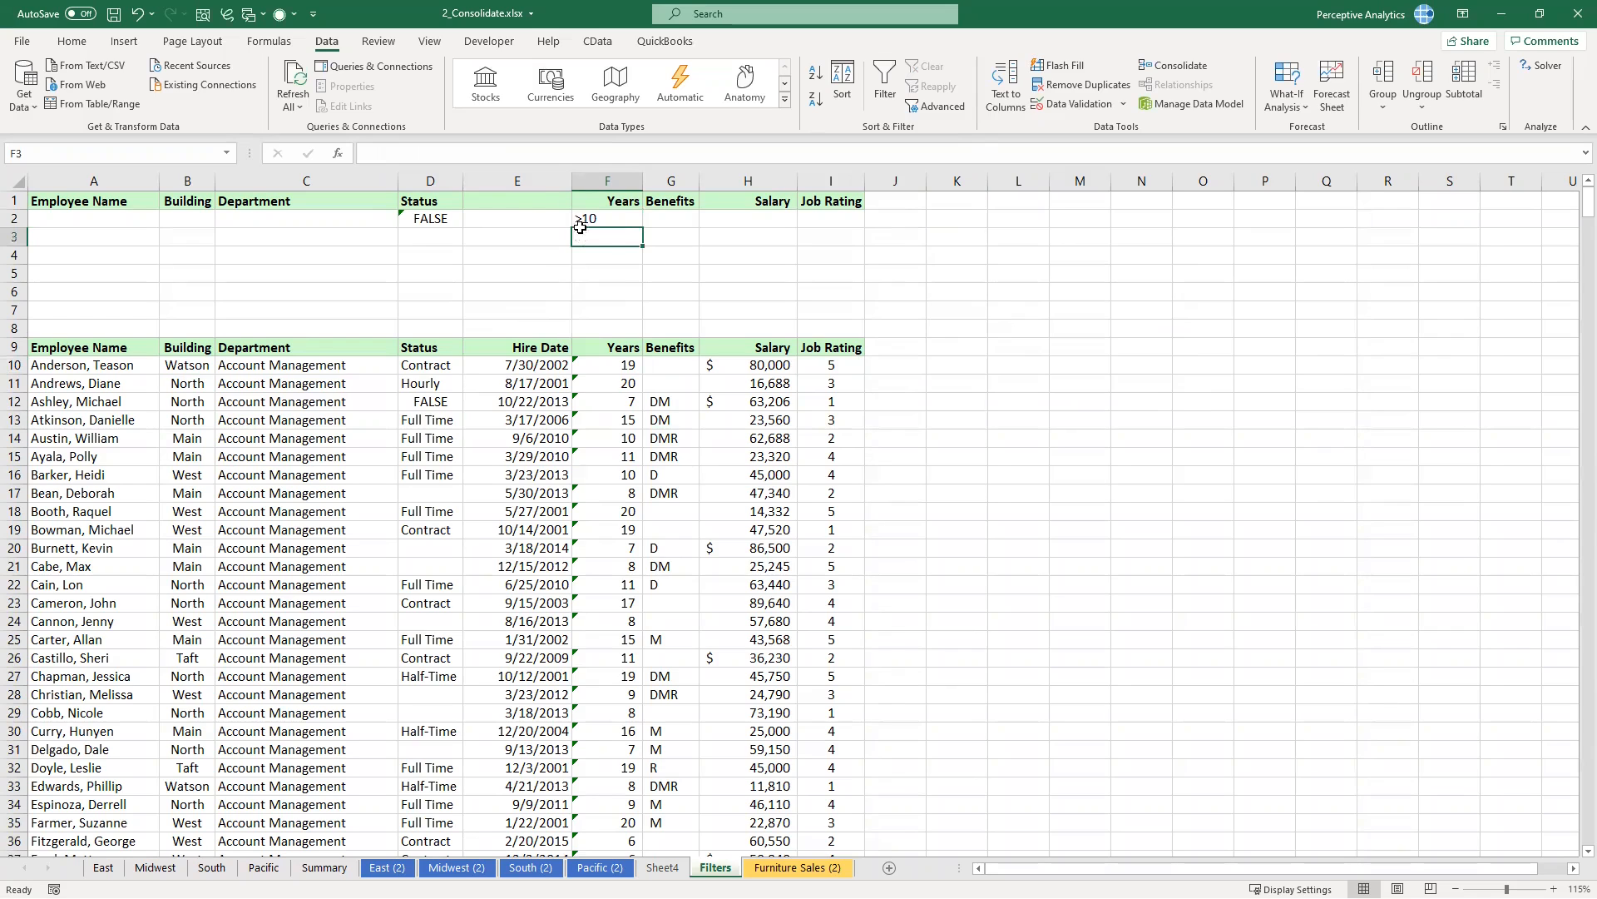
Step: Clear the formula criterion from cell D2 under the Status heading
{"action": "left_click", "coordinate": [448, 218]}
{"action": "key", "text": "Delete"}
{"action": "left_click", "coordinate": [528, 274]}
Step: Apply an in-place Advanced Filter to the employee list with F1:F2 as the criteria range
{"action": "left_click", "coordinate": [678, 491]}
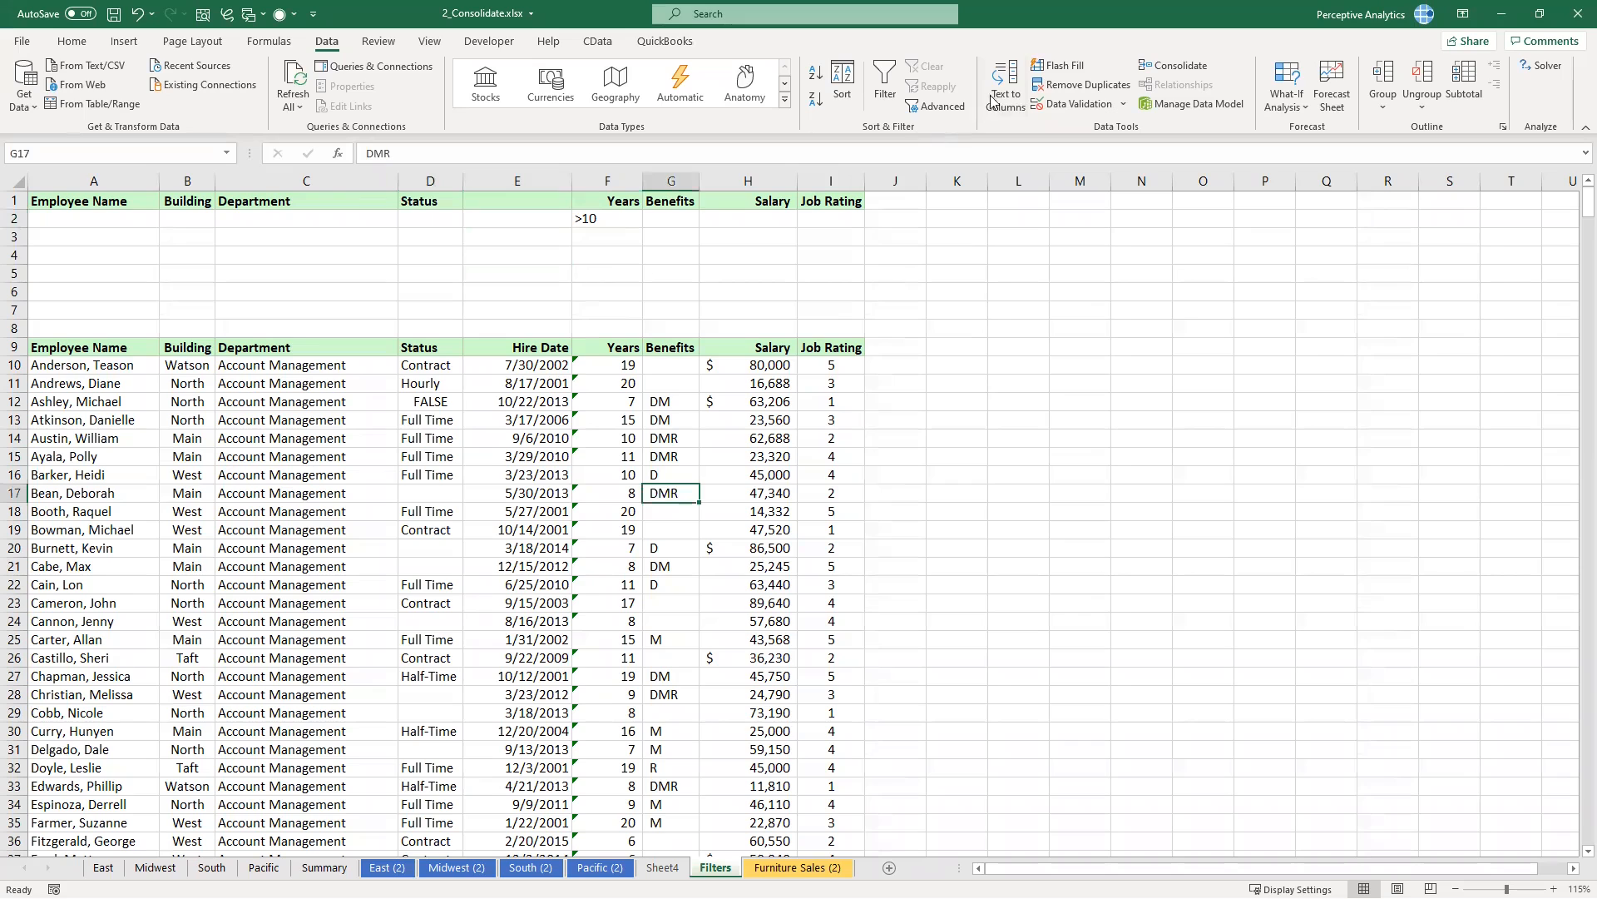
{"action": "left_click", "coordinate": [938, 105]}
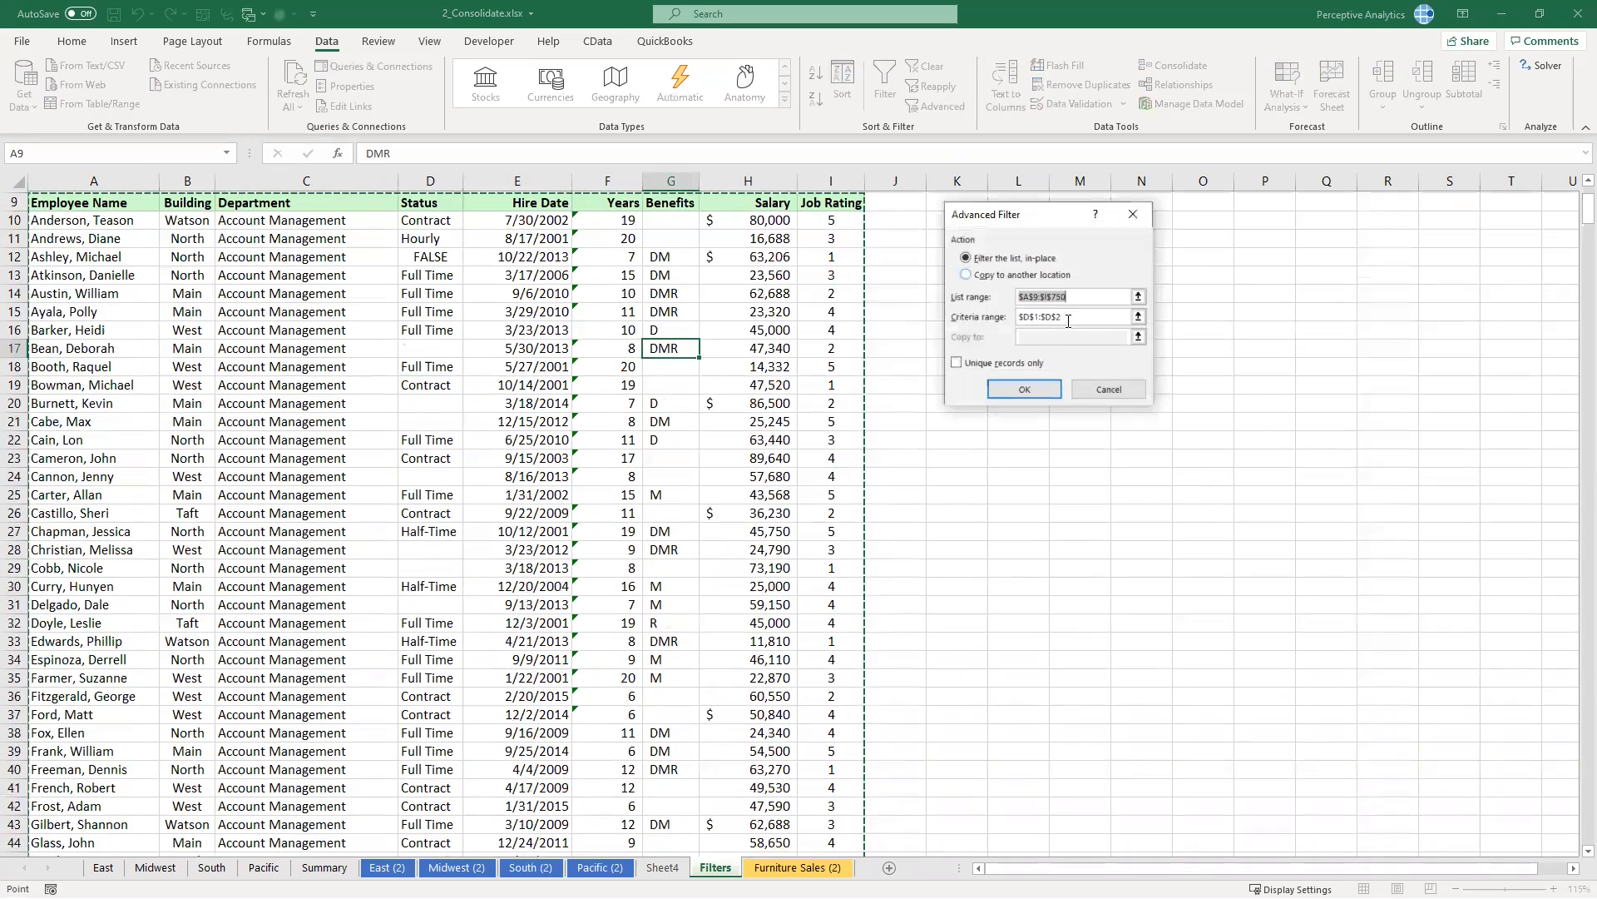
{"action": "left_click", "coordinate": [1073, 321]}
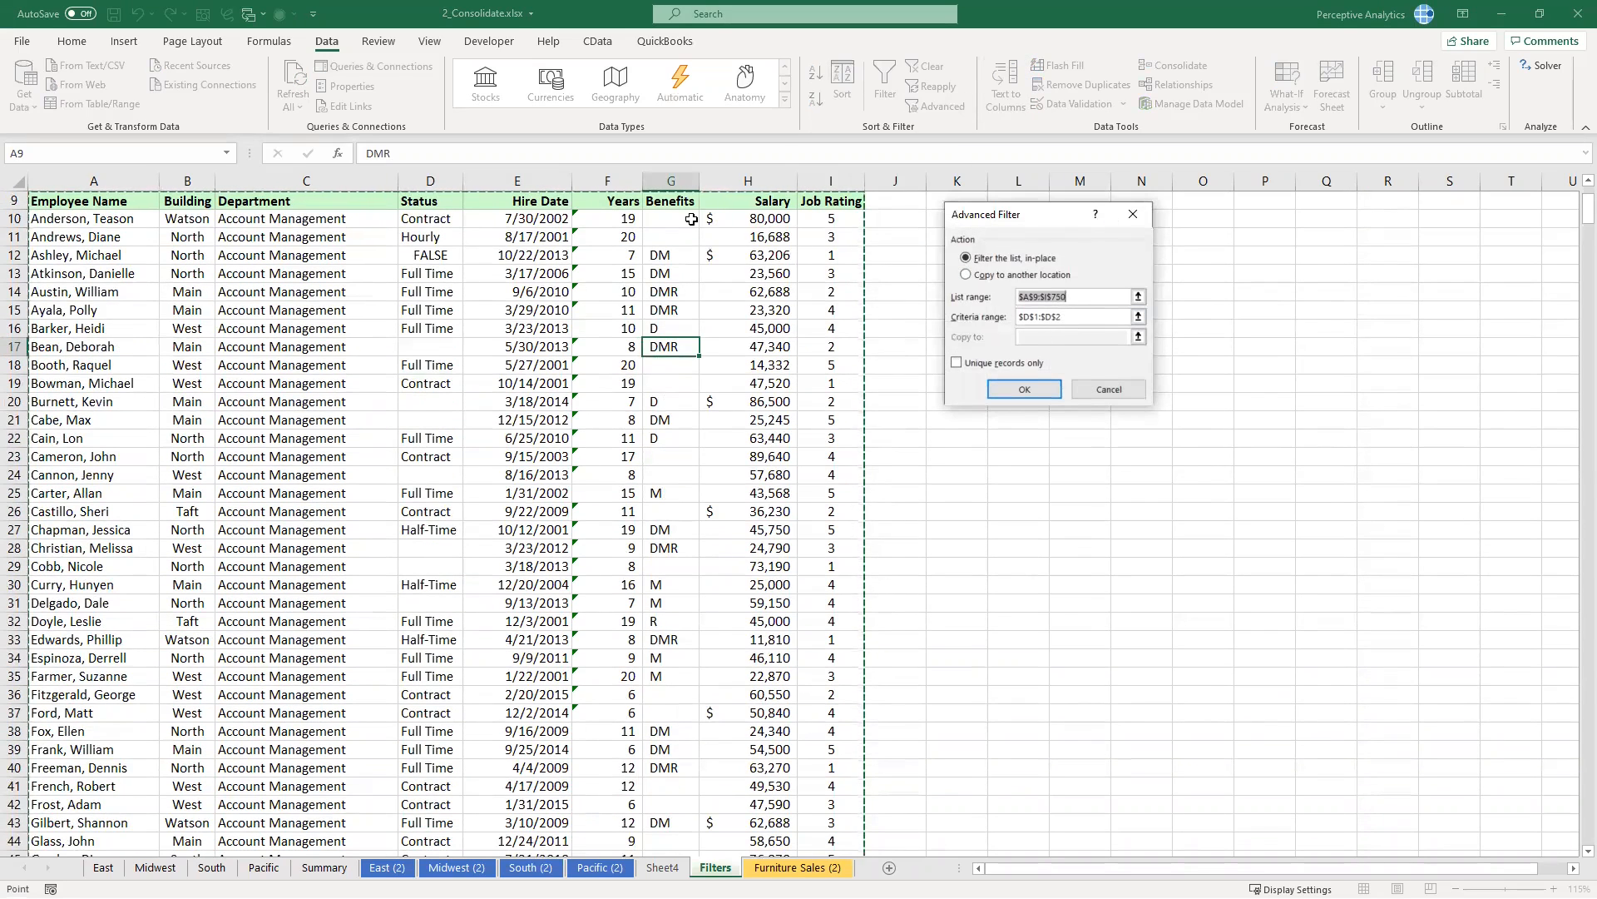
{"action": "scroll", "coordinate": [607, 416], "scroll_direction": "up", "scroll_amount": 3}
{"action": "left_click_drag", "start_coordinate": [607, 201], "coordinate": [607, 218]}
{"action": "left_click", "coordinate": [1024, 389]}
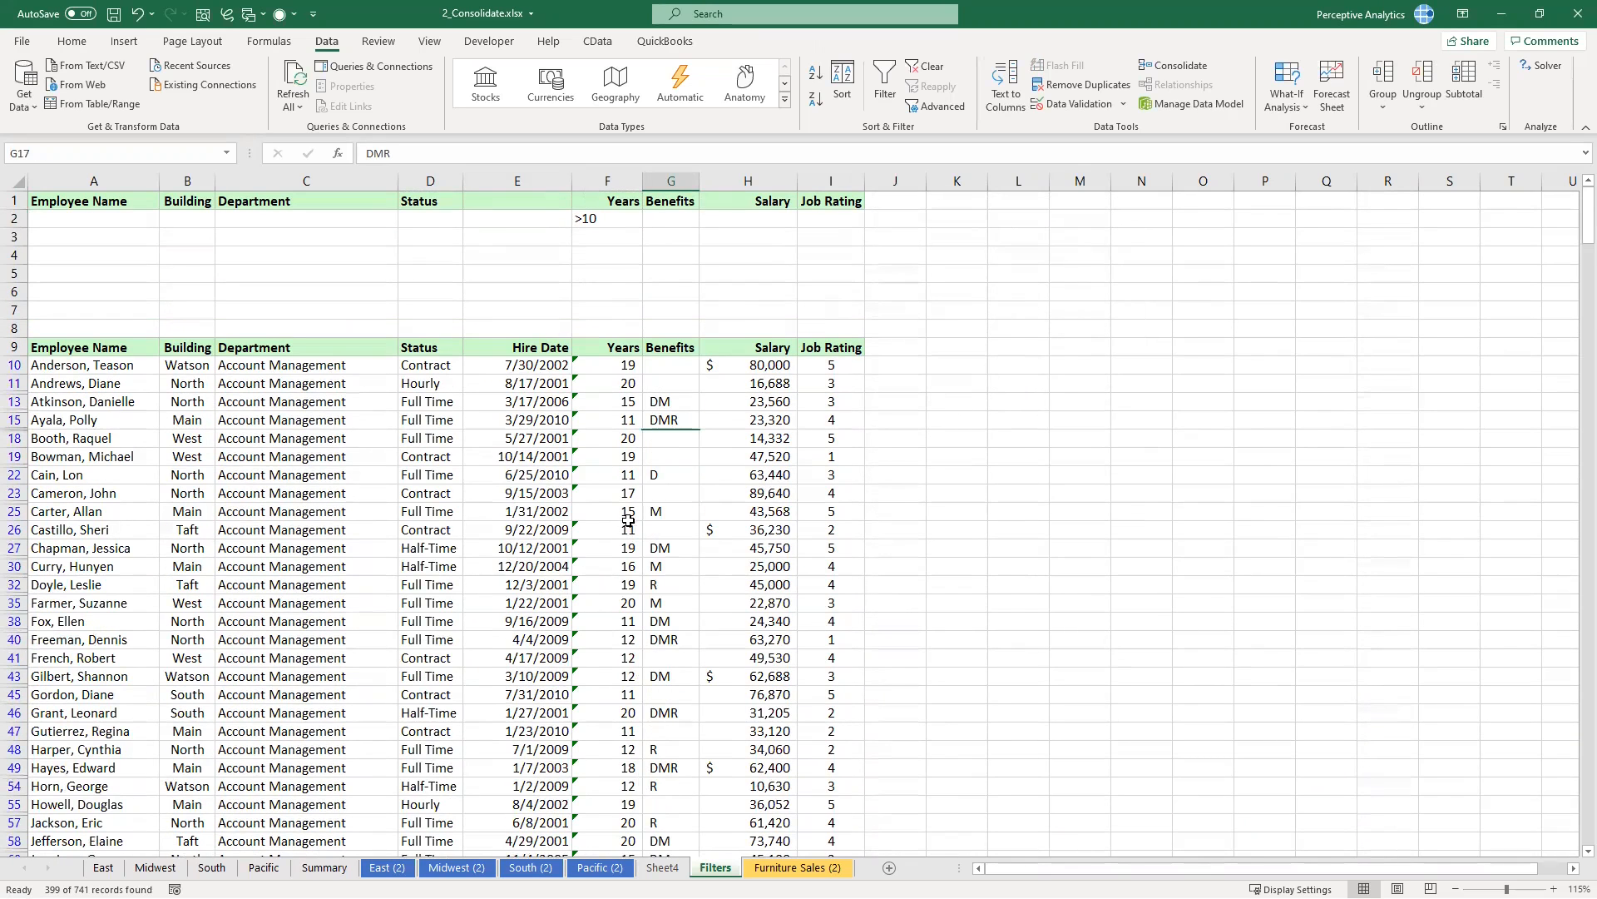
Step: Examine the Years column throughout the filtered employee list to check the values against the >10 criterion
{"action": "scroll", "coordinate": [632, 565], "scroll_direction": "down", "scroll_amount": 7}
{"action": "scroll", "coordinate": [631, 564], "scroll_direction": "up", "scroll_amount": 1}
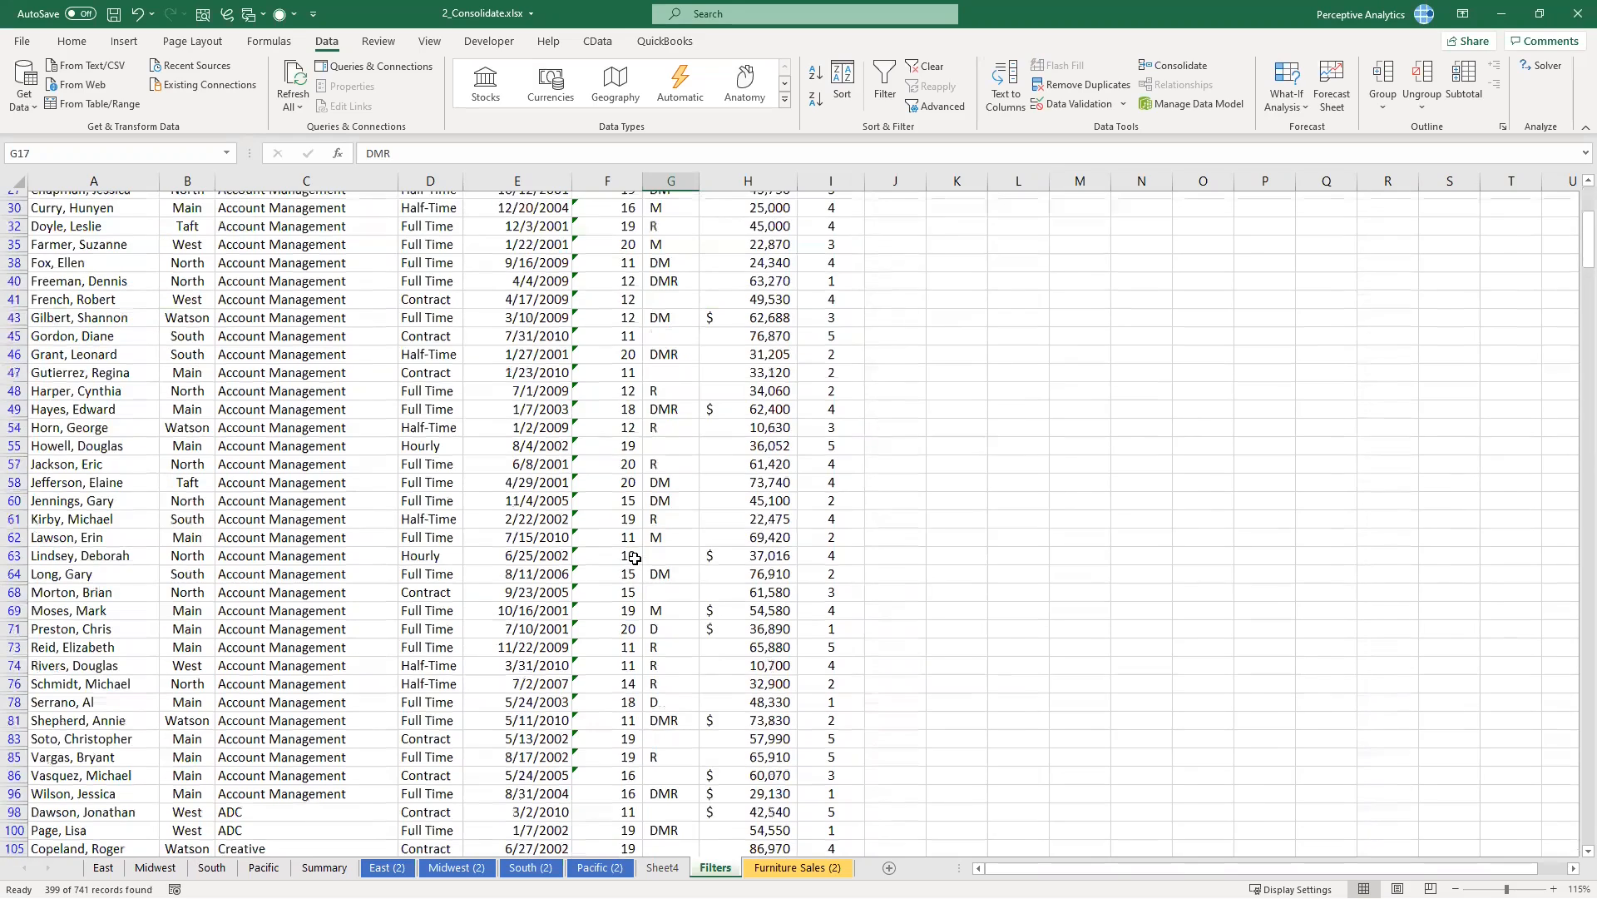
{"action": "scroll", "coordinate": [630, 555], "scroll_direction": "down", "scroll_amount": 4}
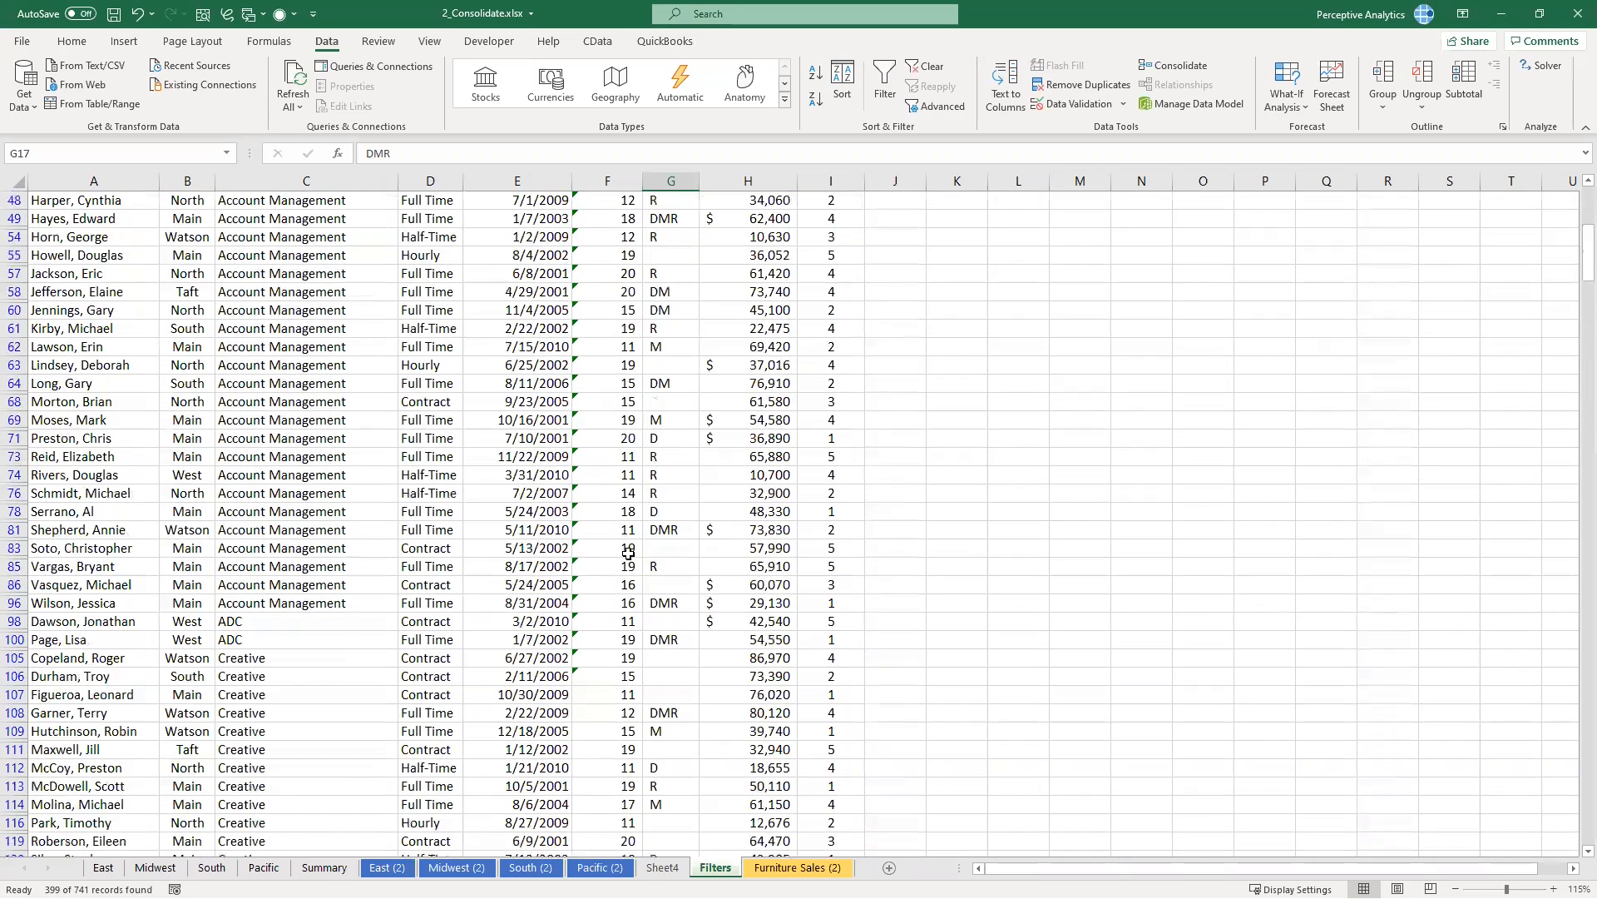
{"action": "scroll", "coordinate": [628, 551], "scroll_direction": "down", "scroll_amount": 5}
{"action": "scroll", "coordinate": [628, 546], "scroll_direction": "down", "scroll_amount": 1}
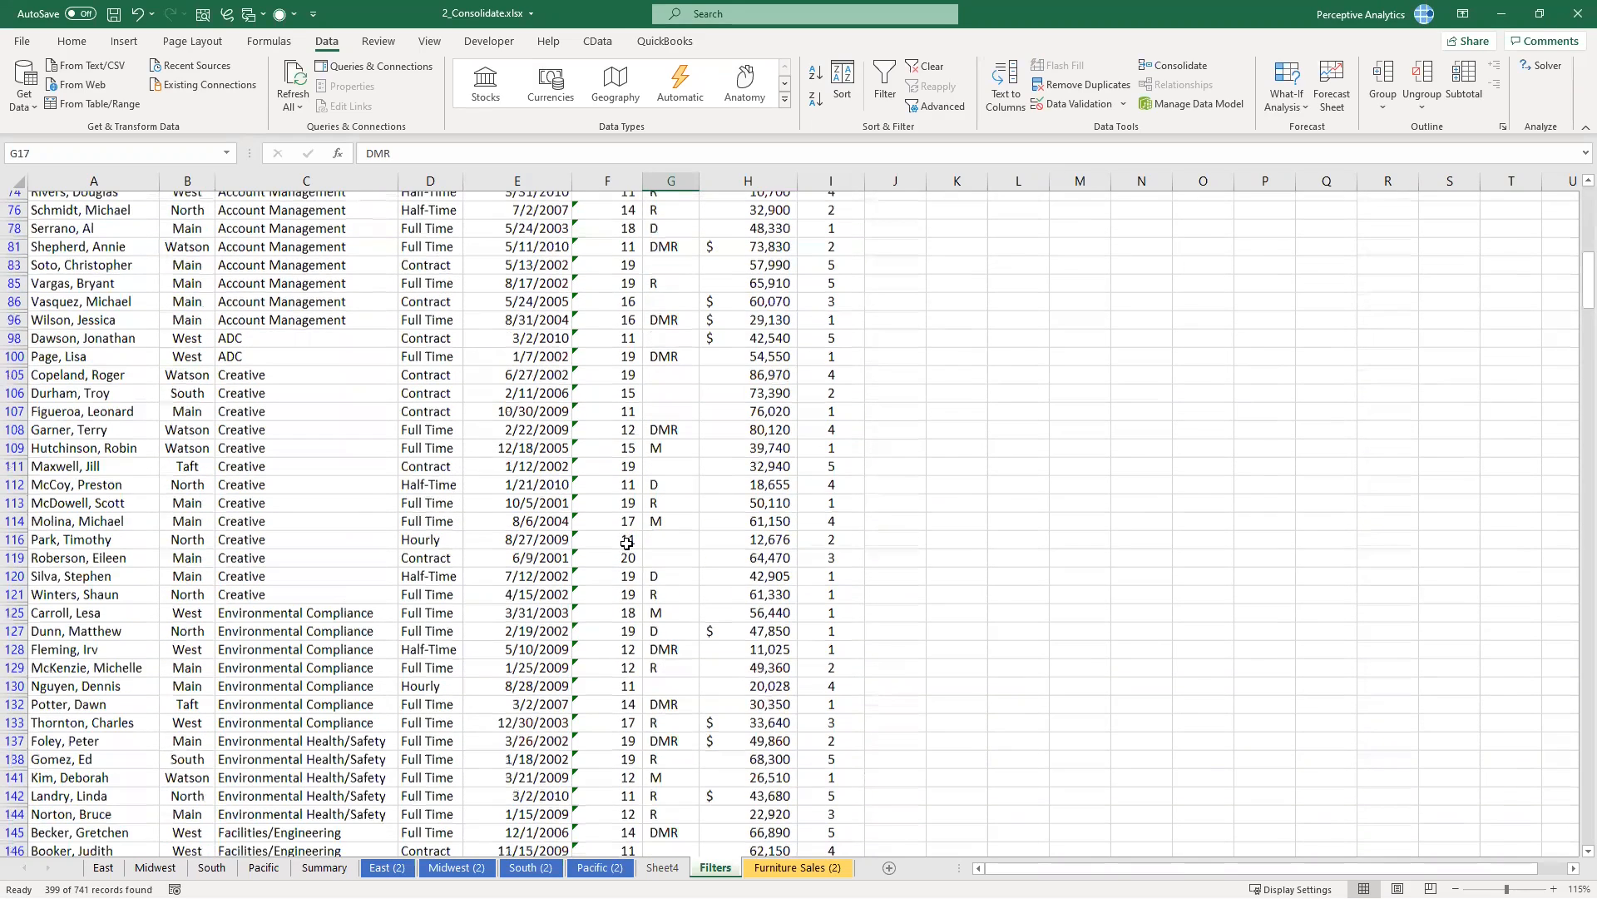
{"action": "scroll", "coordinate": [626, 558], "scroll_direction": "down", "scroll_amount": 12}
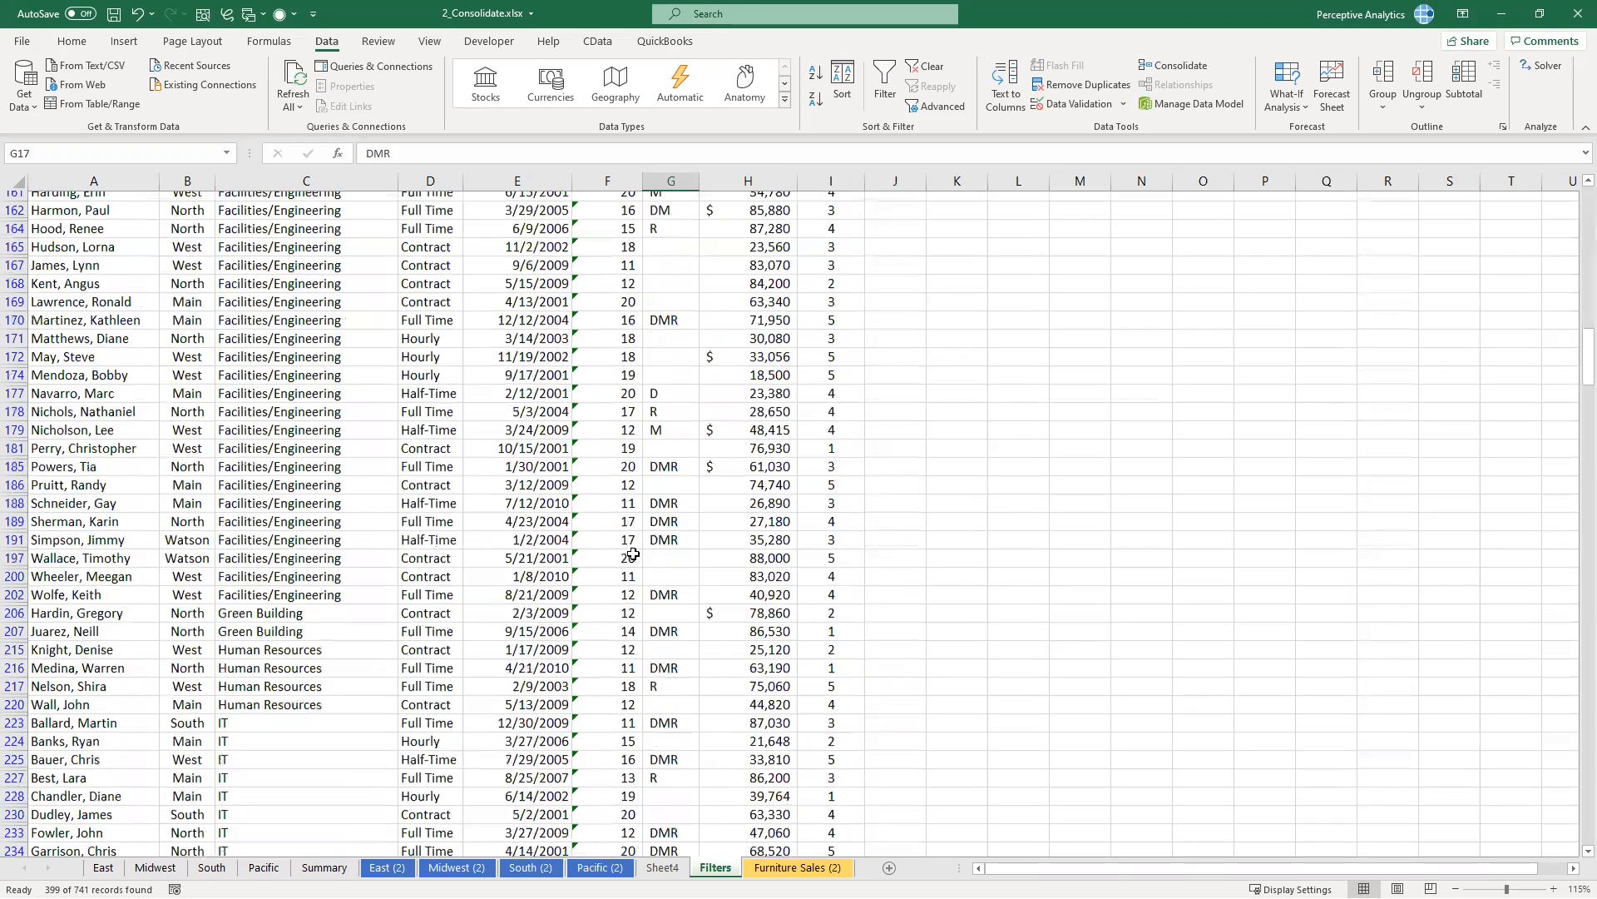
{"action": "scroll", "coordinate": [634, 547], "scroll_direction": "down", "scroll_amount": 20}
{"action": "scroll", "coordinate": [618, 513], "scroll_direction": "down", "scroll_amount": 14}
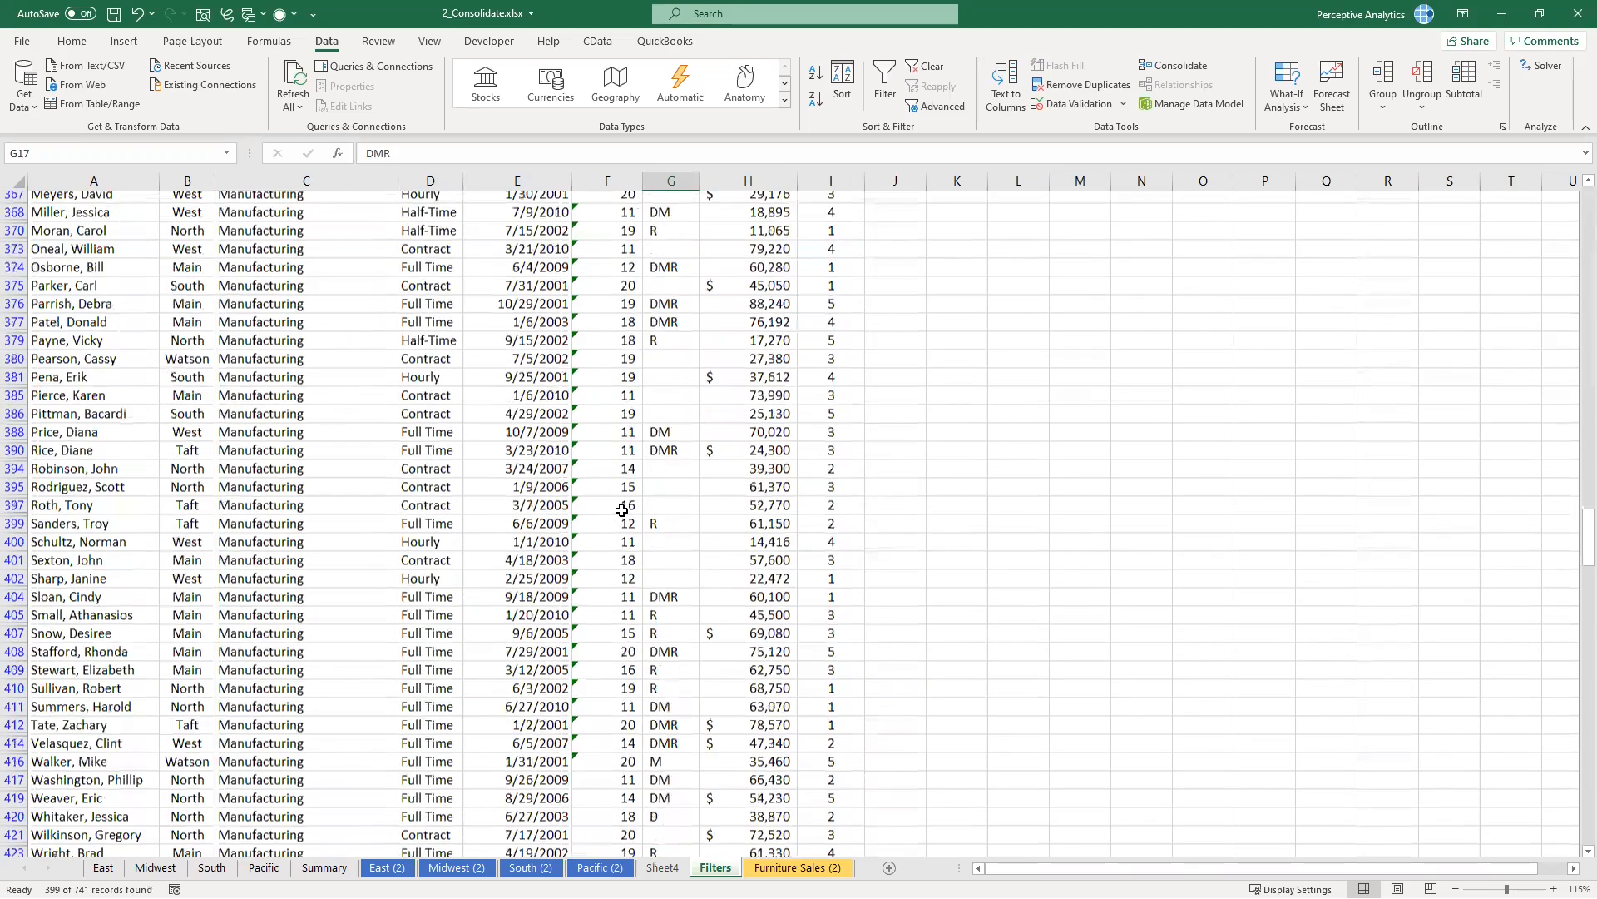
{"action": "scroll", "coordinate": [625, 511], "scroll_direction": "down", "scroll_amount": 4}
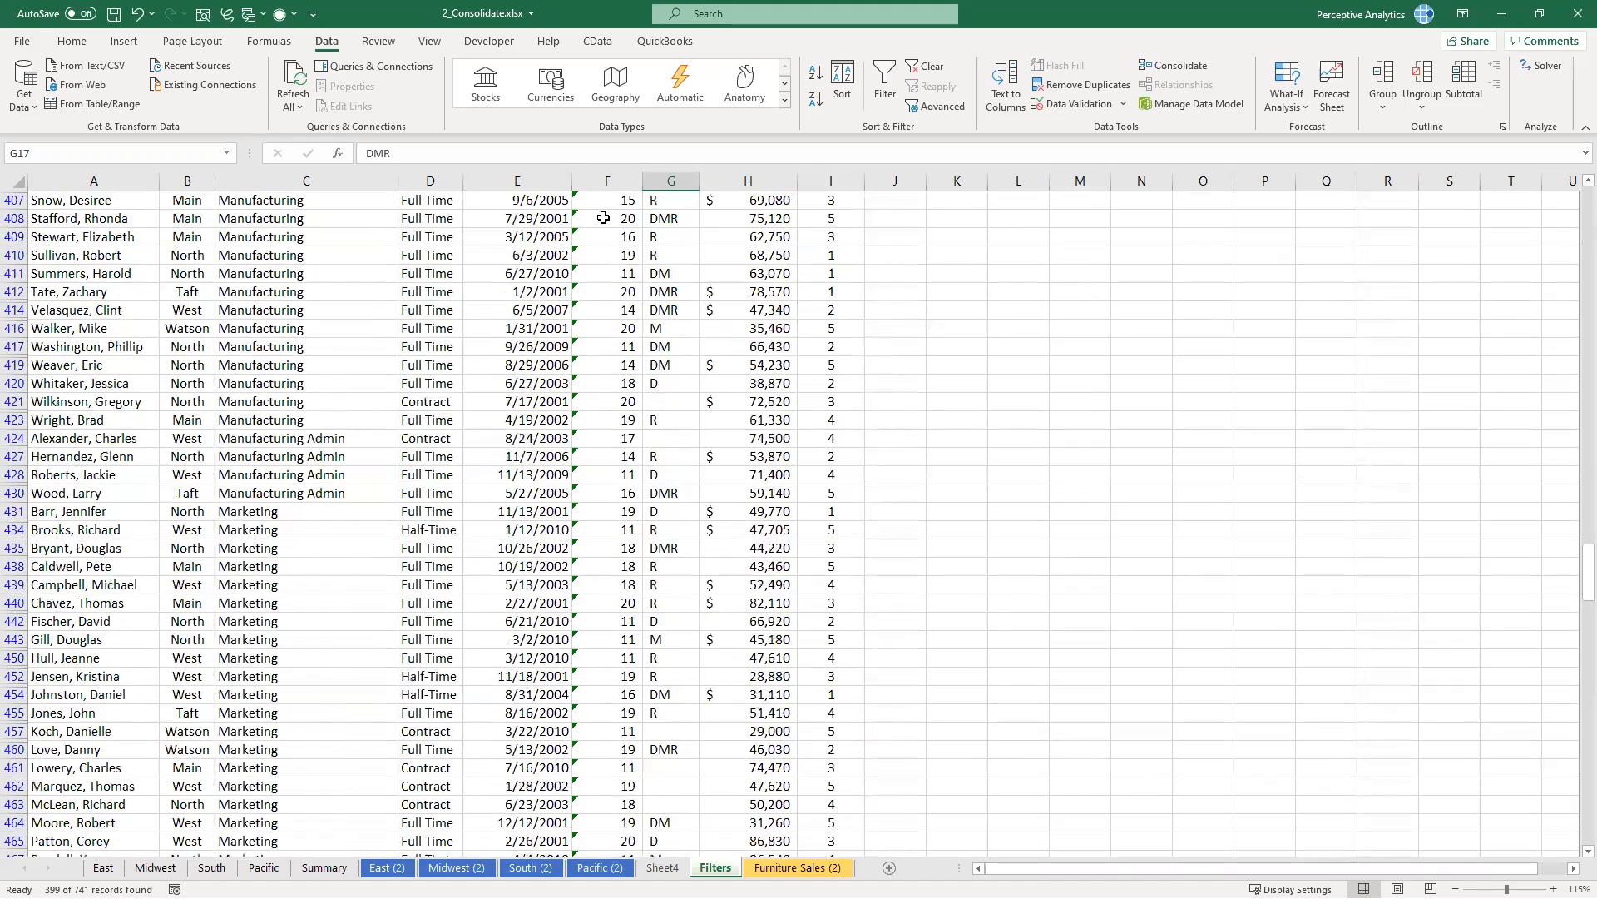
Step: Change the Years criterion in cell F2 to <10
{"action": "key", "text": "ctrl+Home"}
{"action": "left_click", "coordinate": [606, 218]}
{"action": "type", "text": "<"}
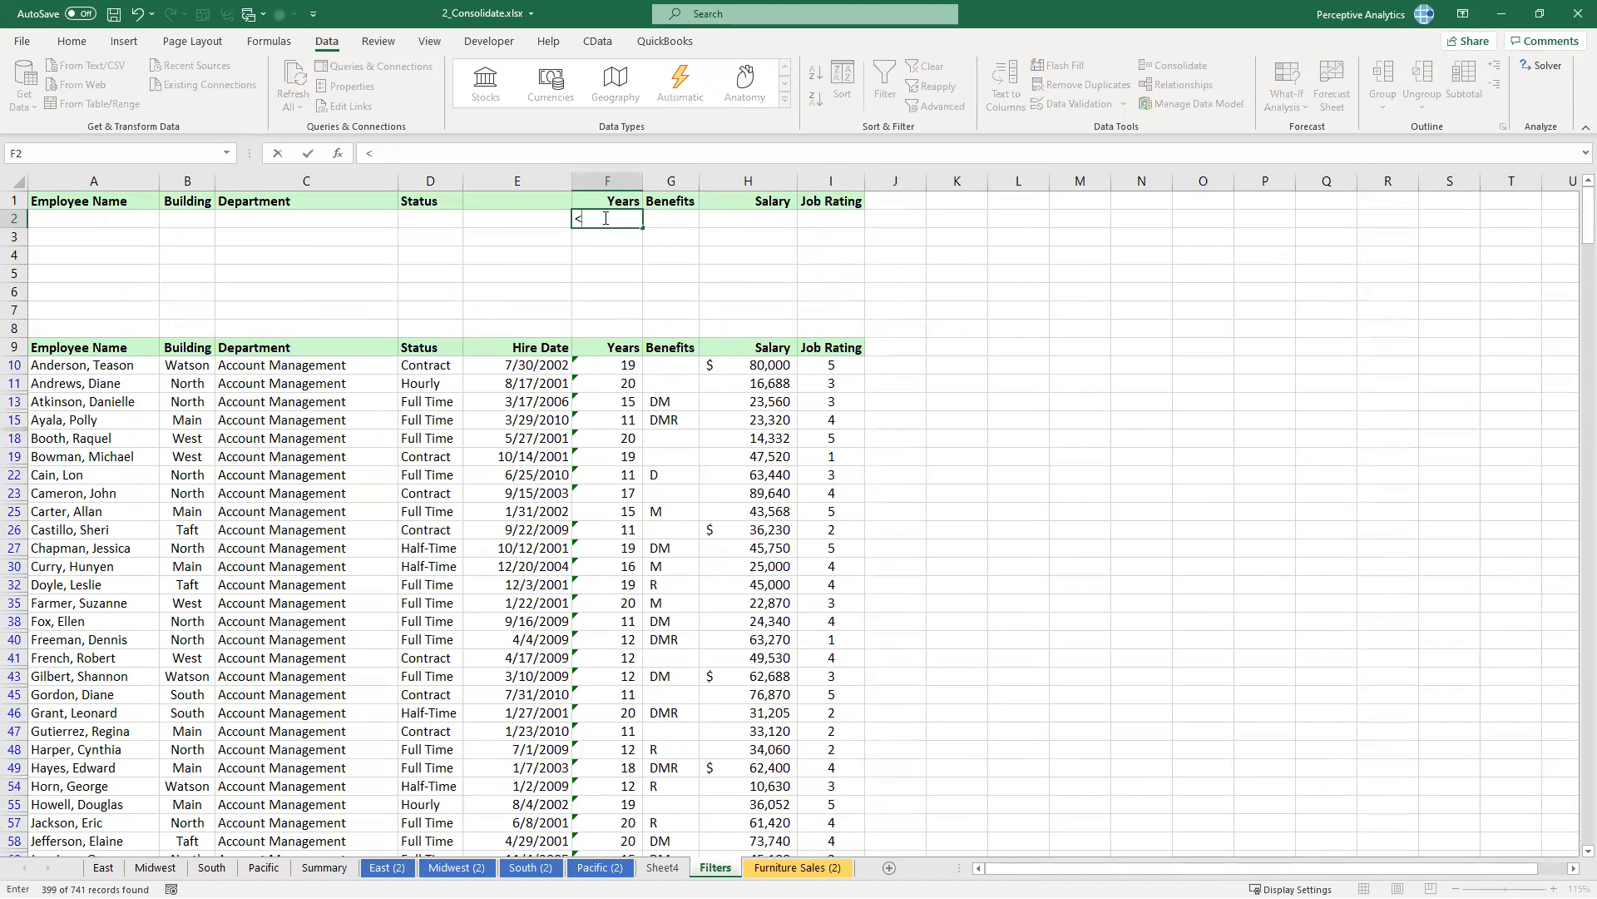
{"action": "type", "text": "10"}
{"action": "key", "text": "Return"}
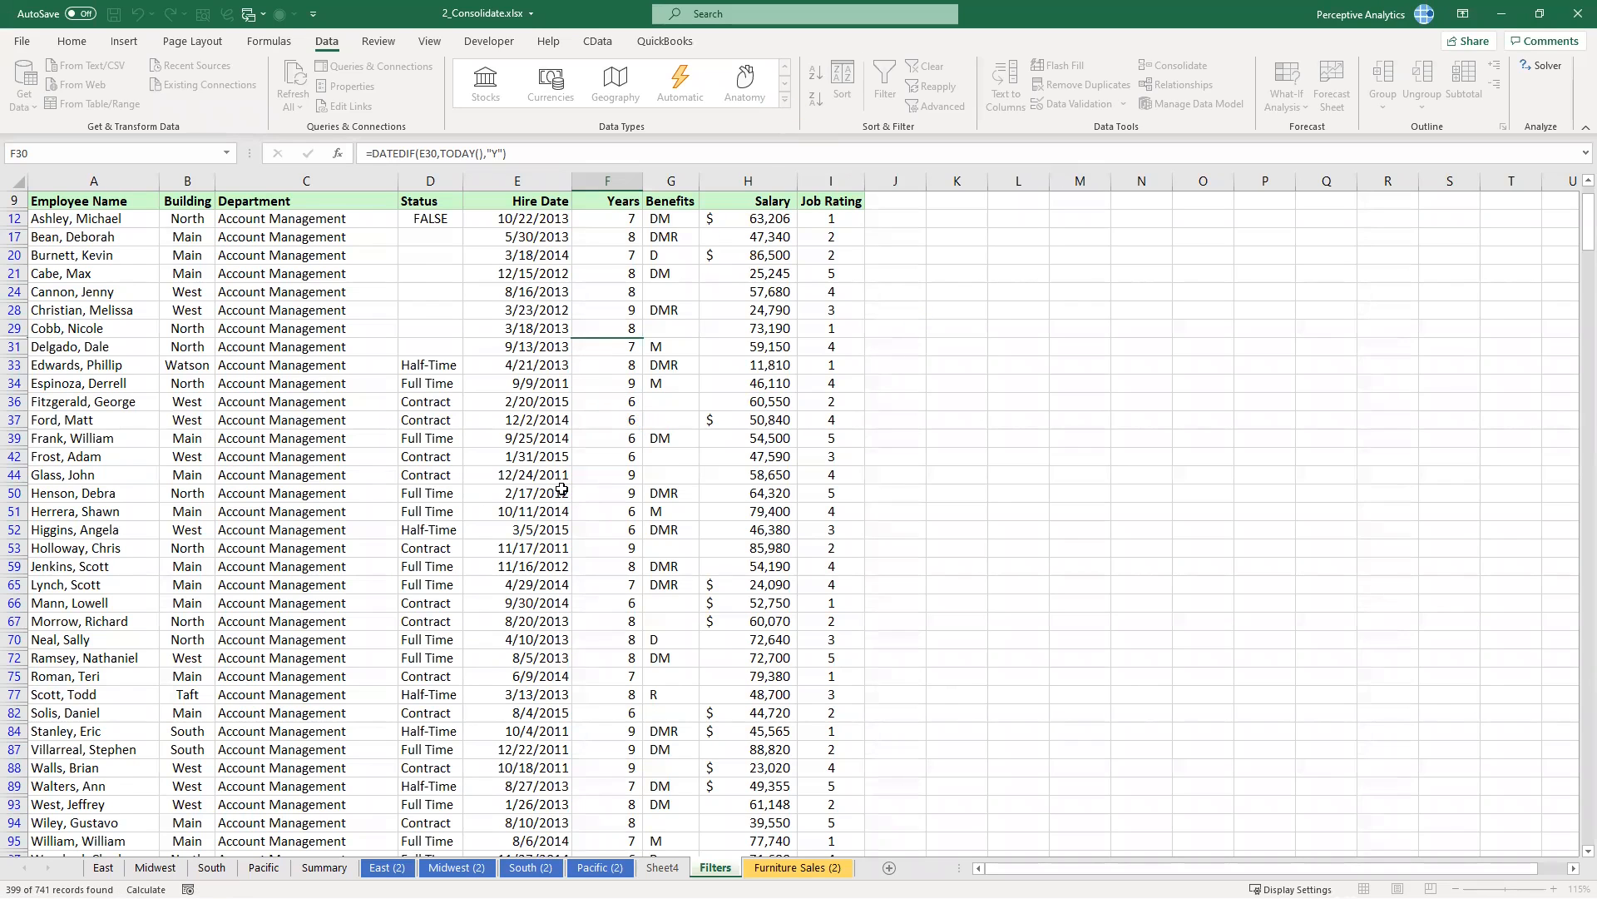
{"action": "left_click", "coordinate": [611, 223]}
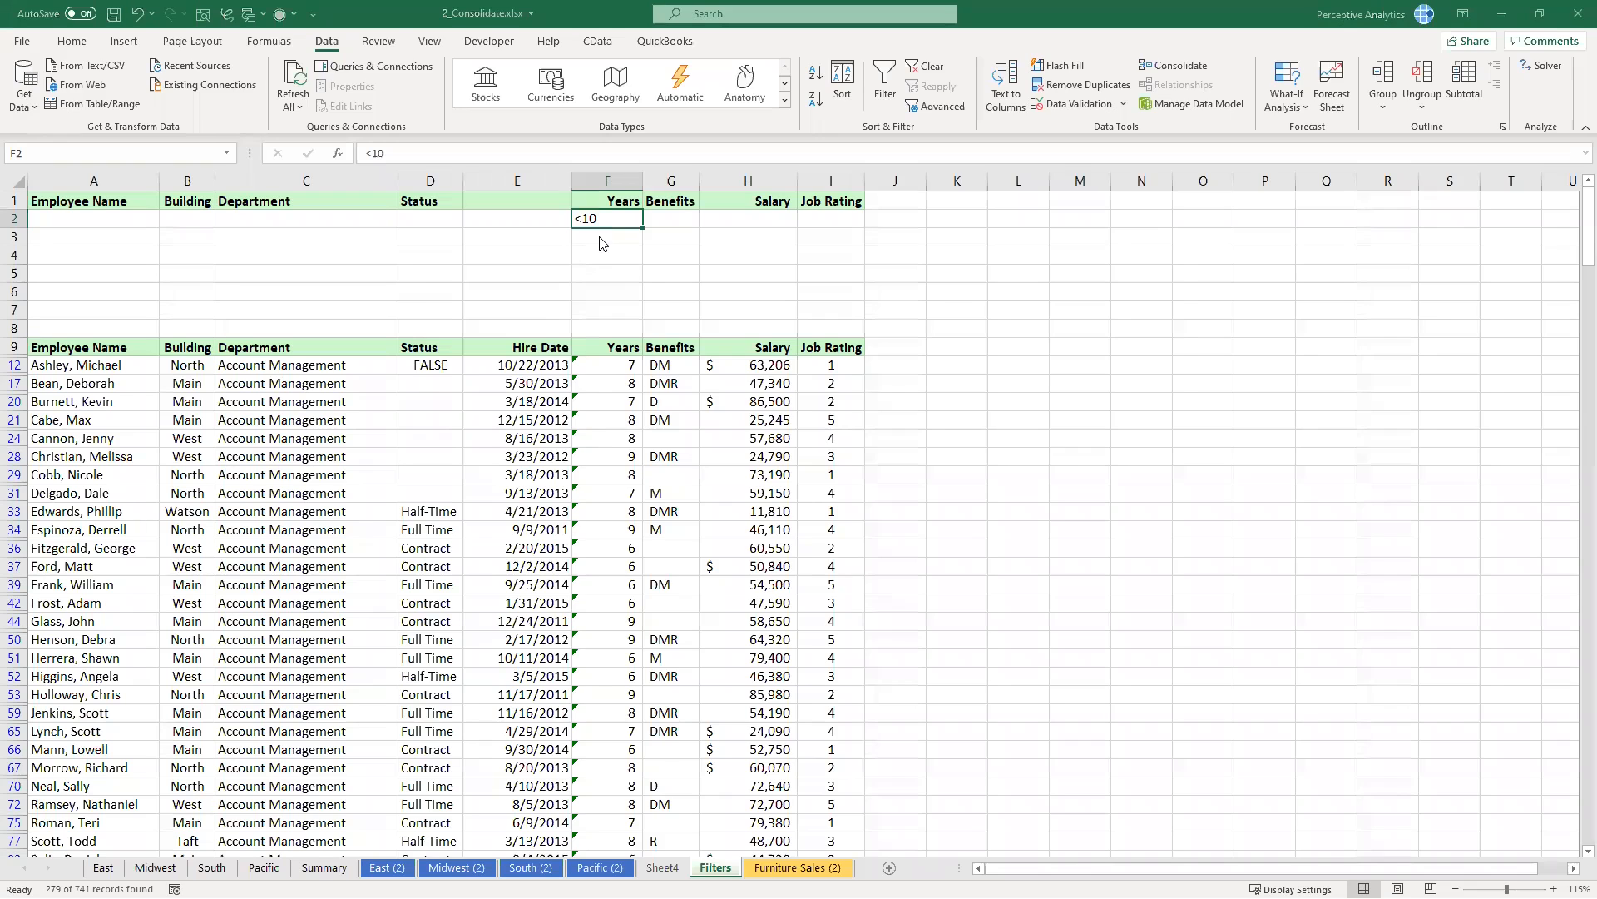
{"action": "key", "text": "F3"}
{"action": "key", "text": "Escape"}
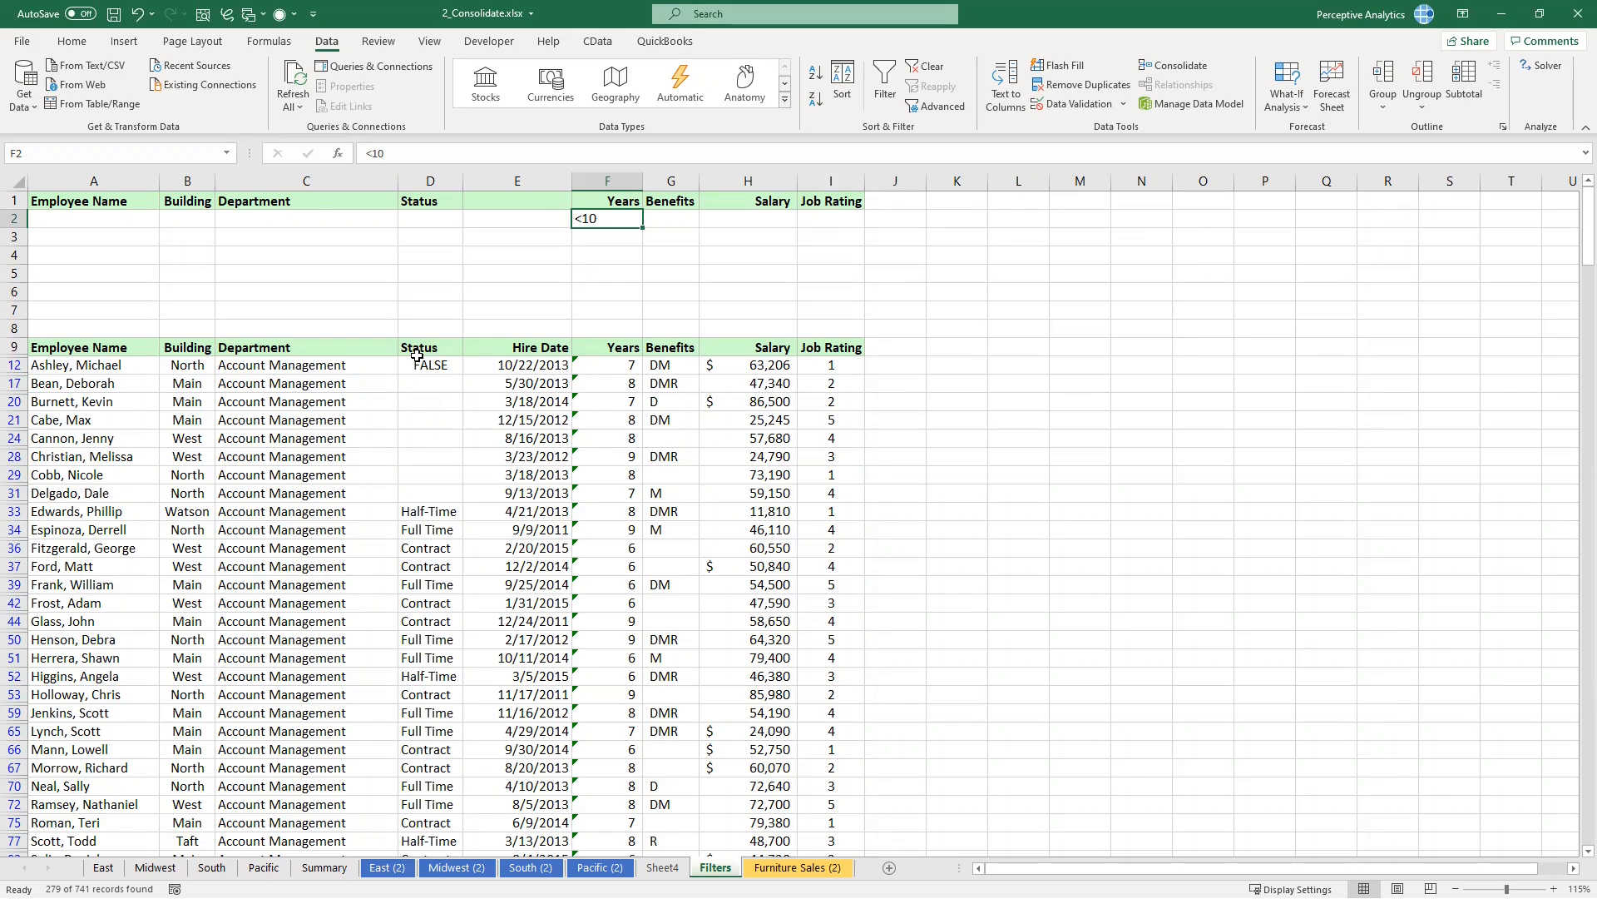
Step: Enter a lone equals sign (=) in cell D2 as the criterion for blank Status cells
{"action": "left_click", "coordinate": [430, 220]}
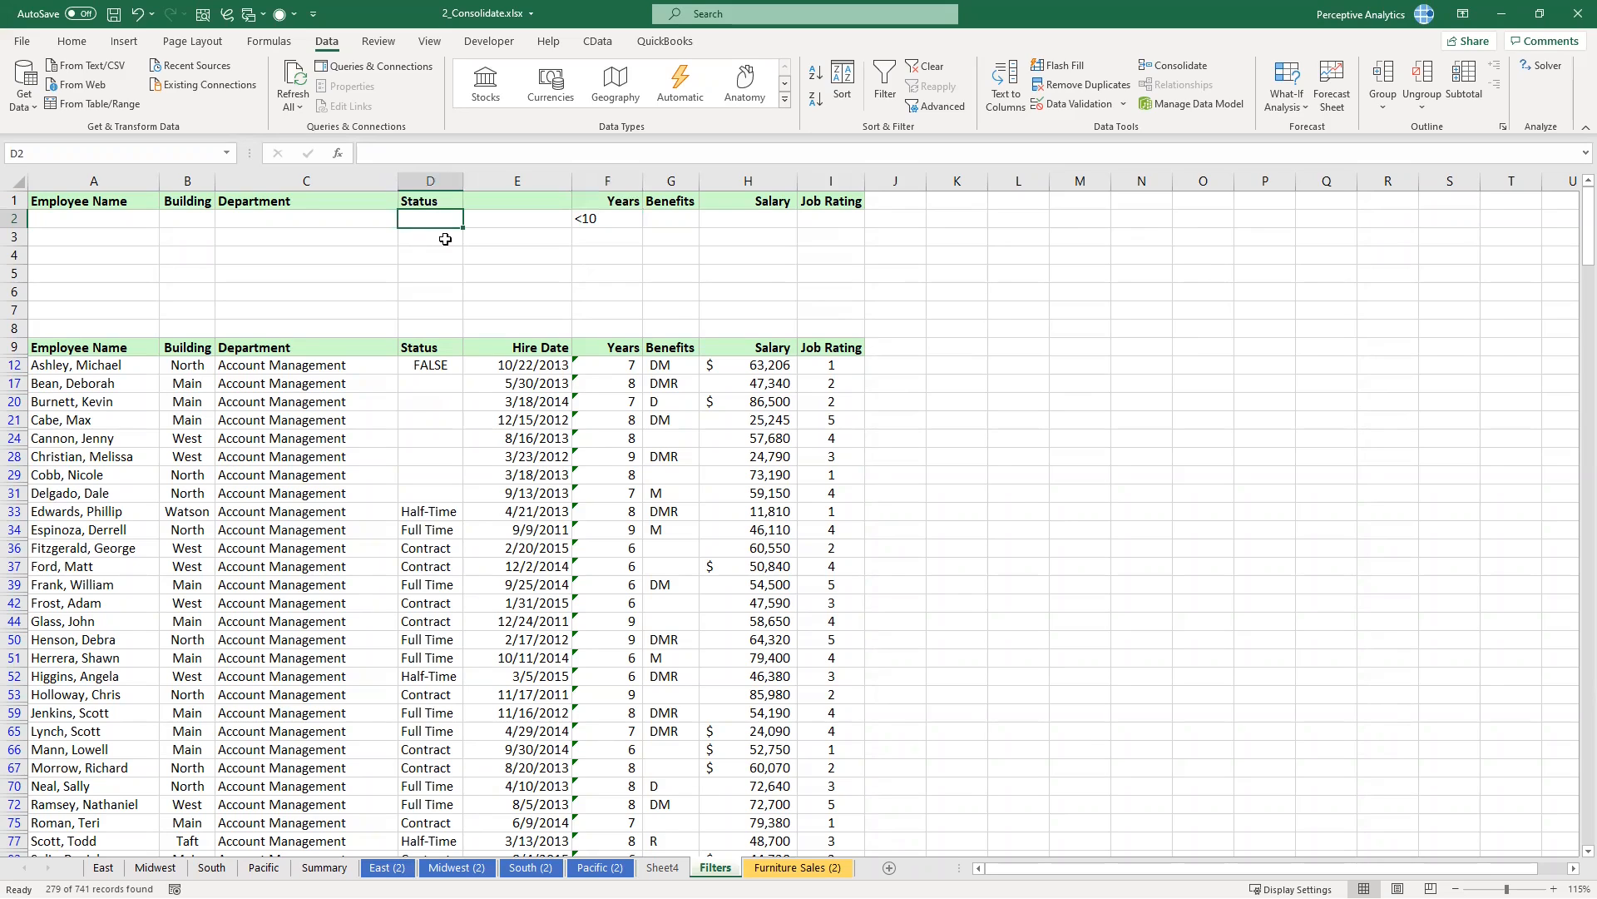
{"action": "type", "text": "E"}
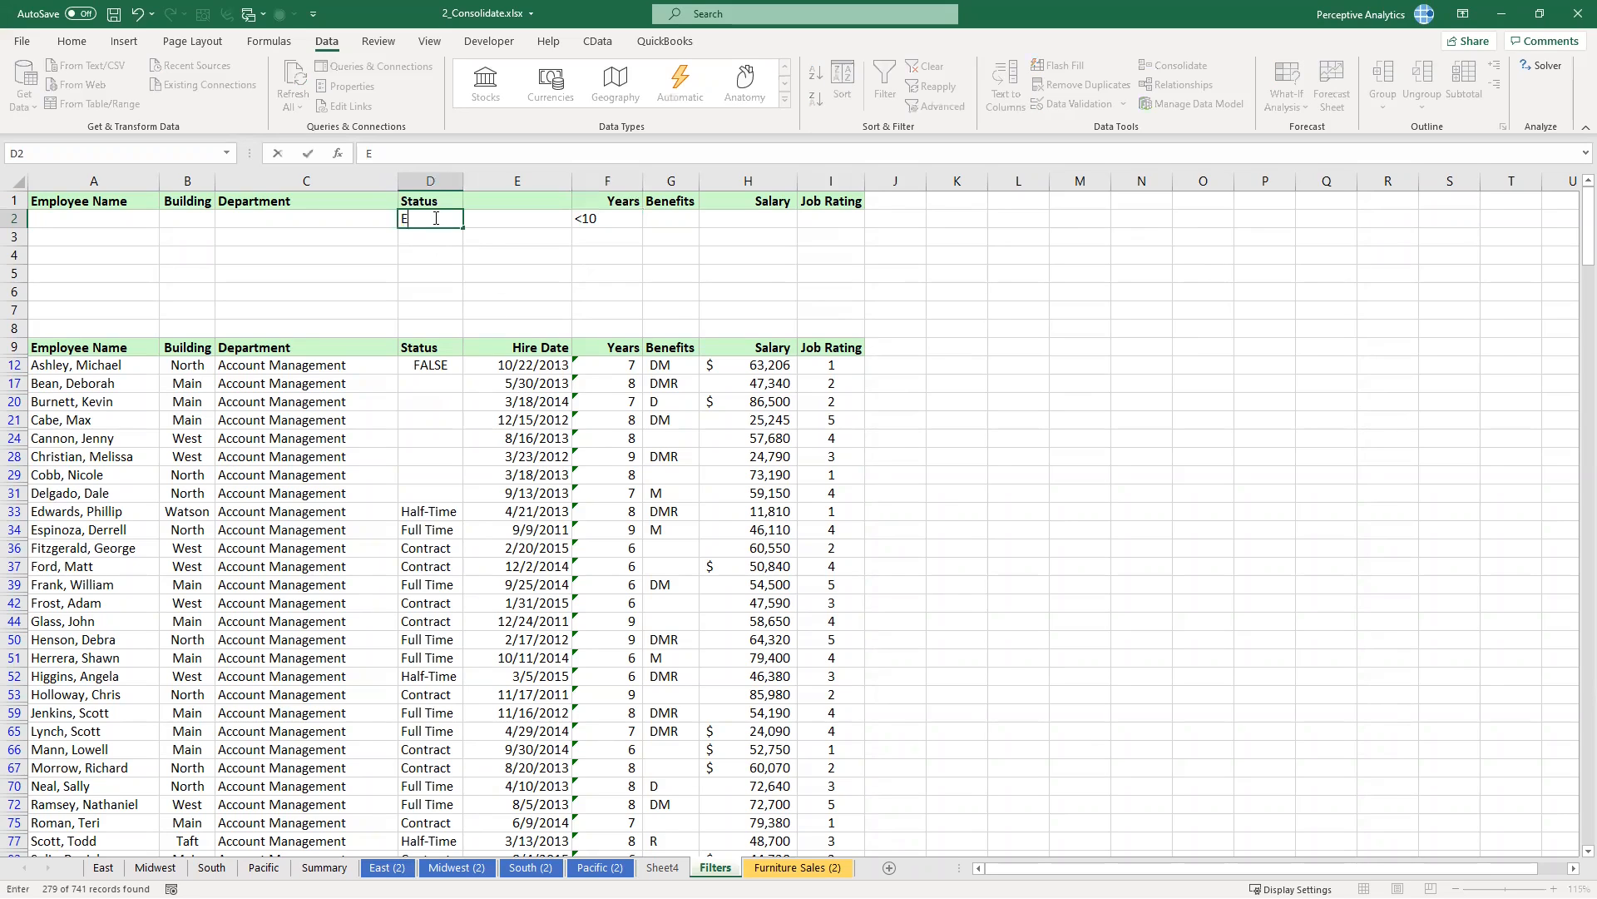
{"action": "key", "text": "BackSpace"}
{"action": "type", "text": "="}
{"action": "key", "text": "Return"}
Step: Clear the <10 criterion from cell F2 under the Years heading
{"action": "left_click", "coordinate": [635, 223]}
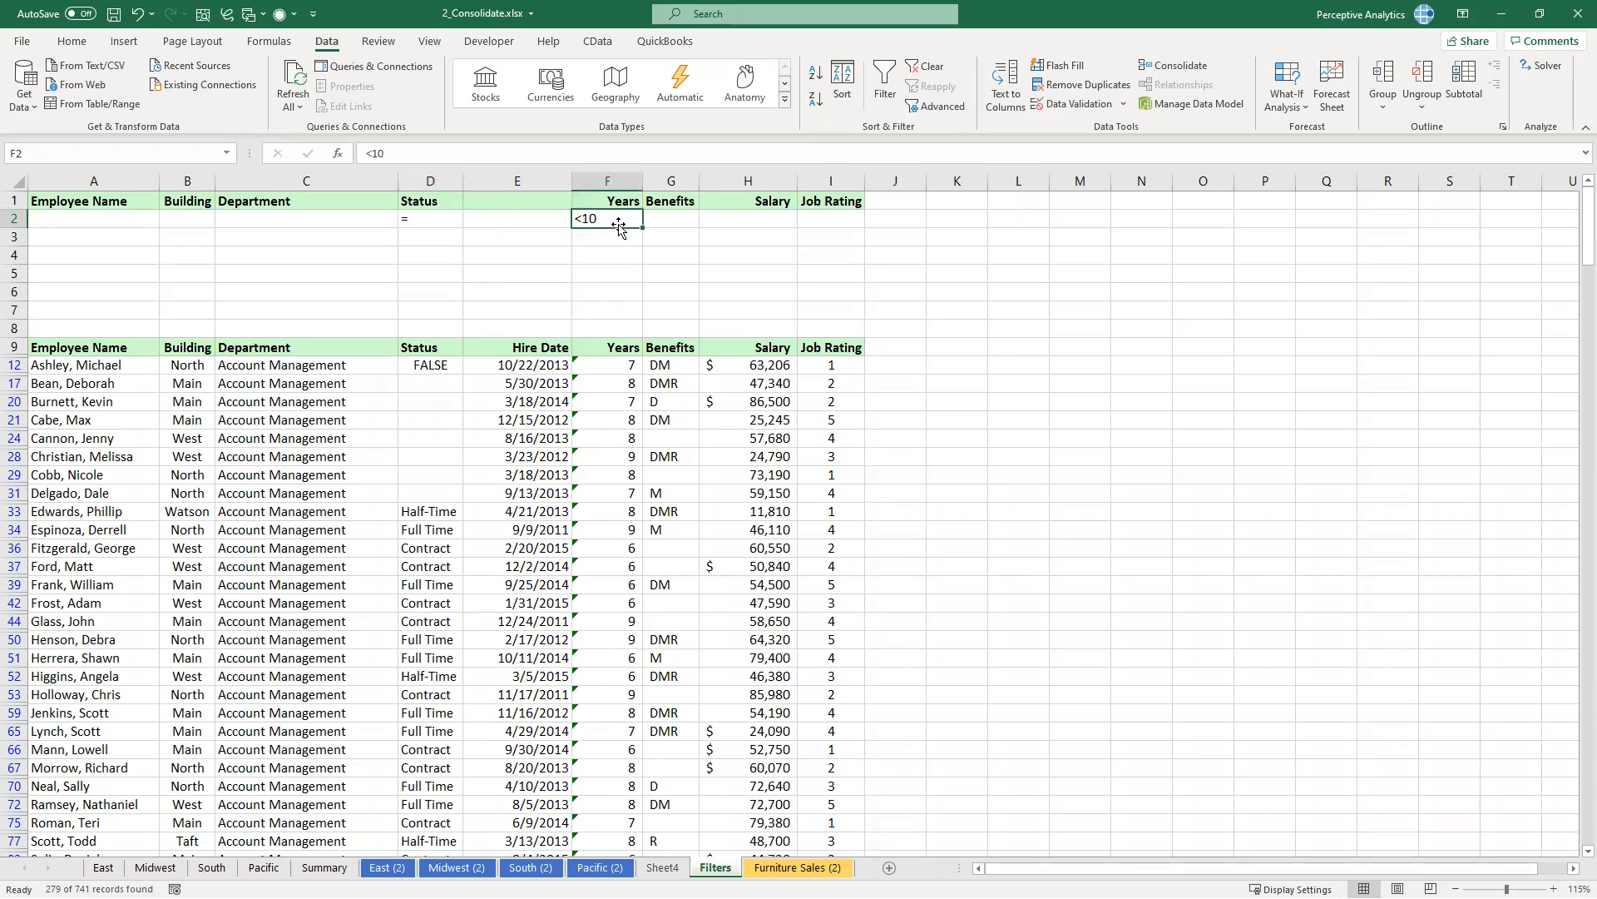
{"action": "key", "text": "Delete"}
{"action": "left_click", "coordinate": [568, 277]}
Step: Apply an in-place Advanced Filter to the employee list using the Status criteria range D1:D2
{"action": "left_click", "coordinate": [616, 513]}
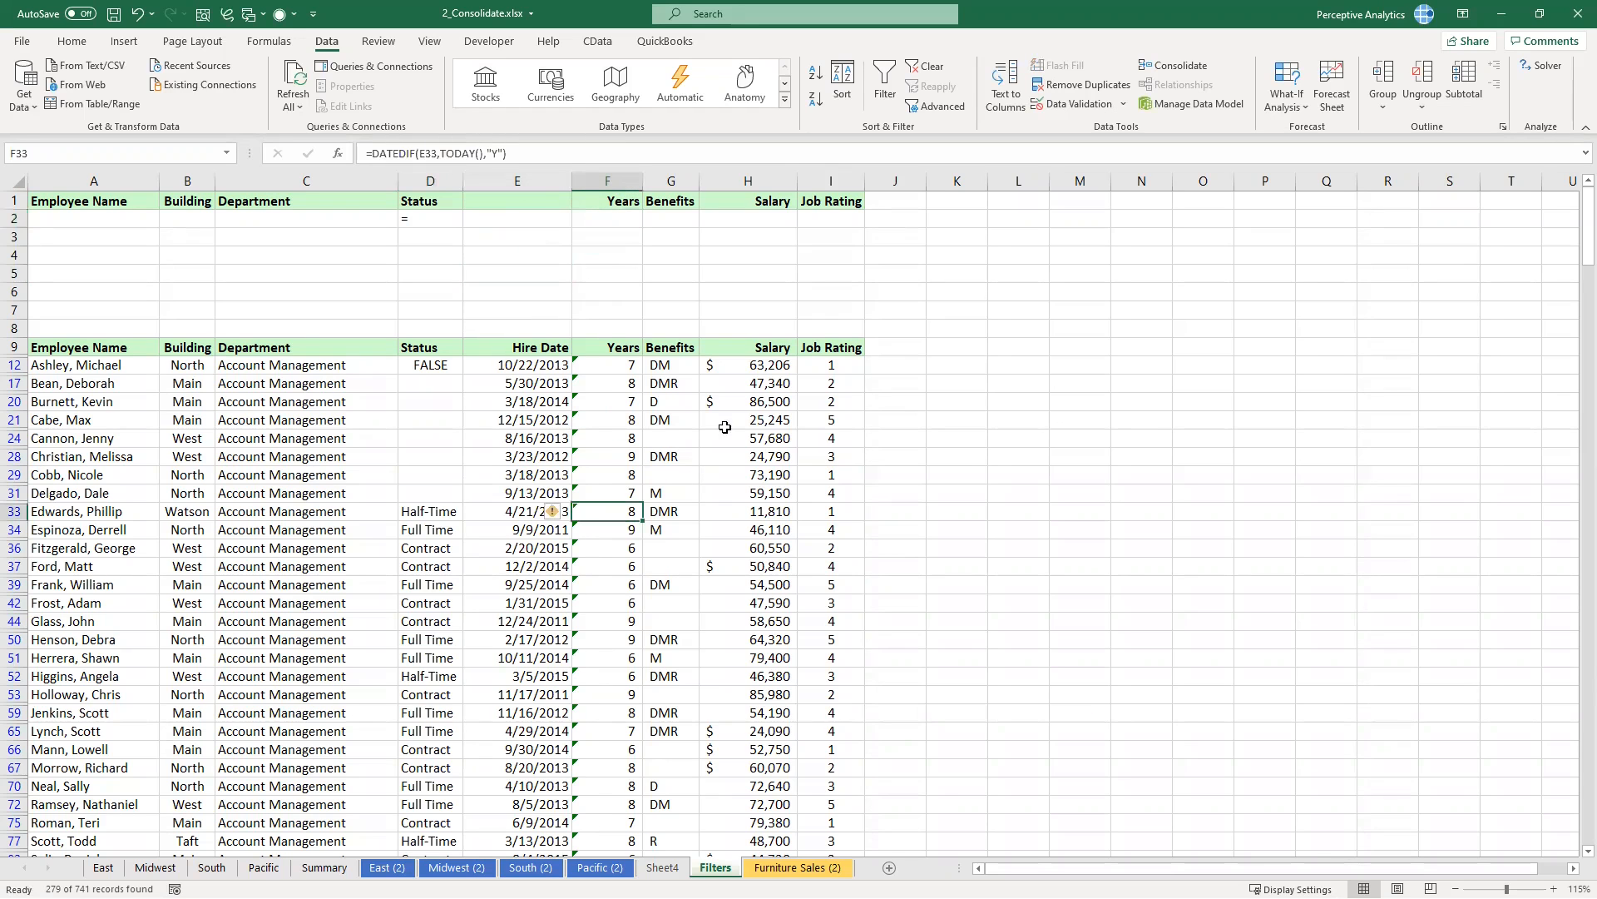
{"action": "left_click", "coordinate": [939, 106]}
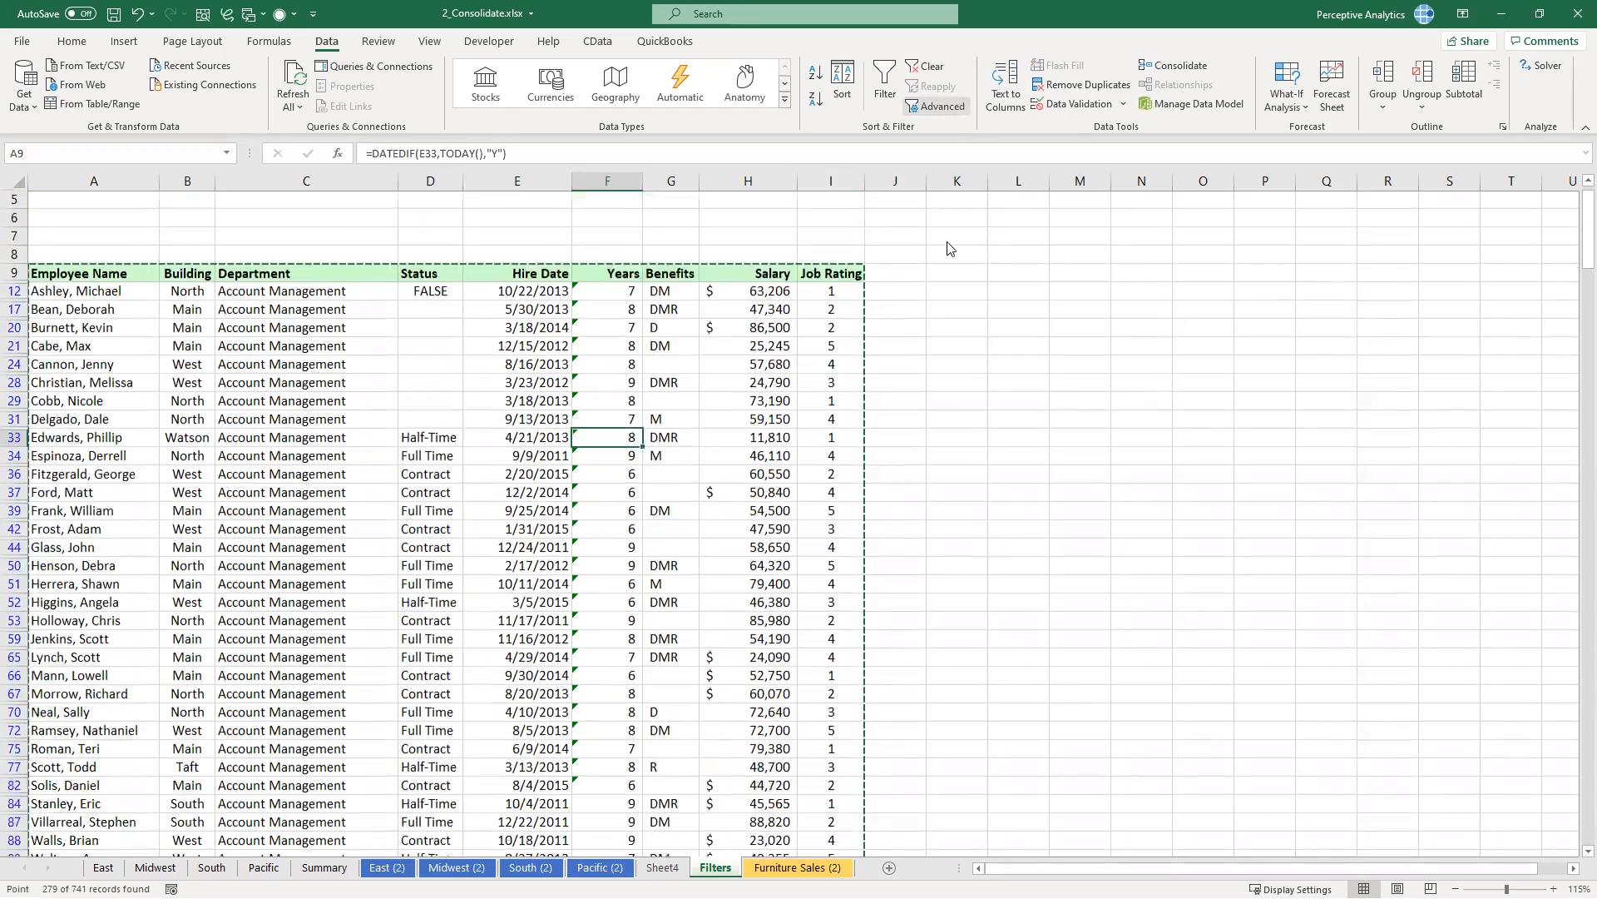
{"action": "left_click", "coordinate": [1041, 316]}
{"action": "scroll", "coordinate": [433, 250], "scroll_direction": "up", "scroll_amount": 3}
{"action": "left_click_drag", "start_coordinate": [430, 200], "coordinate": [438, 218]}
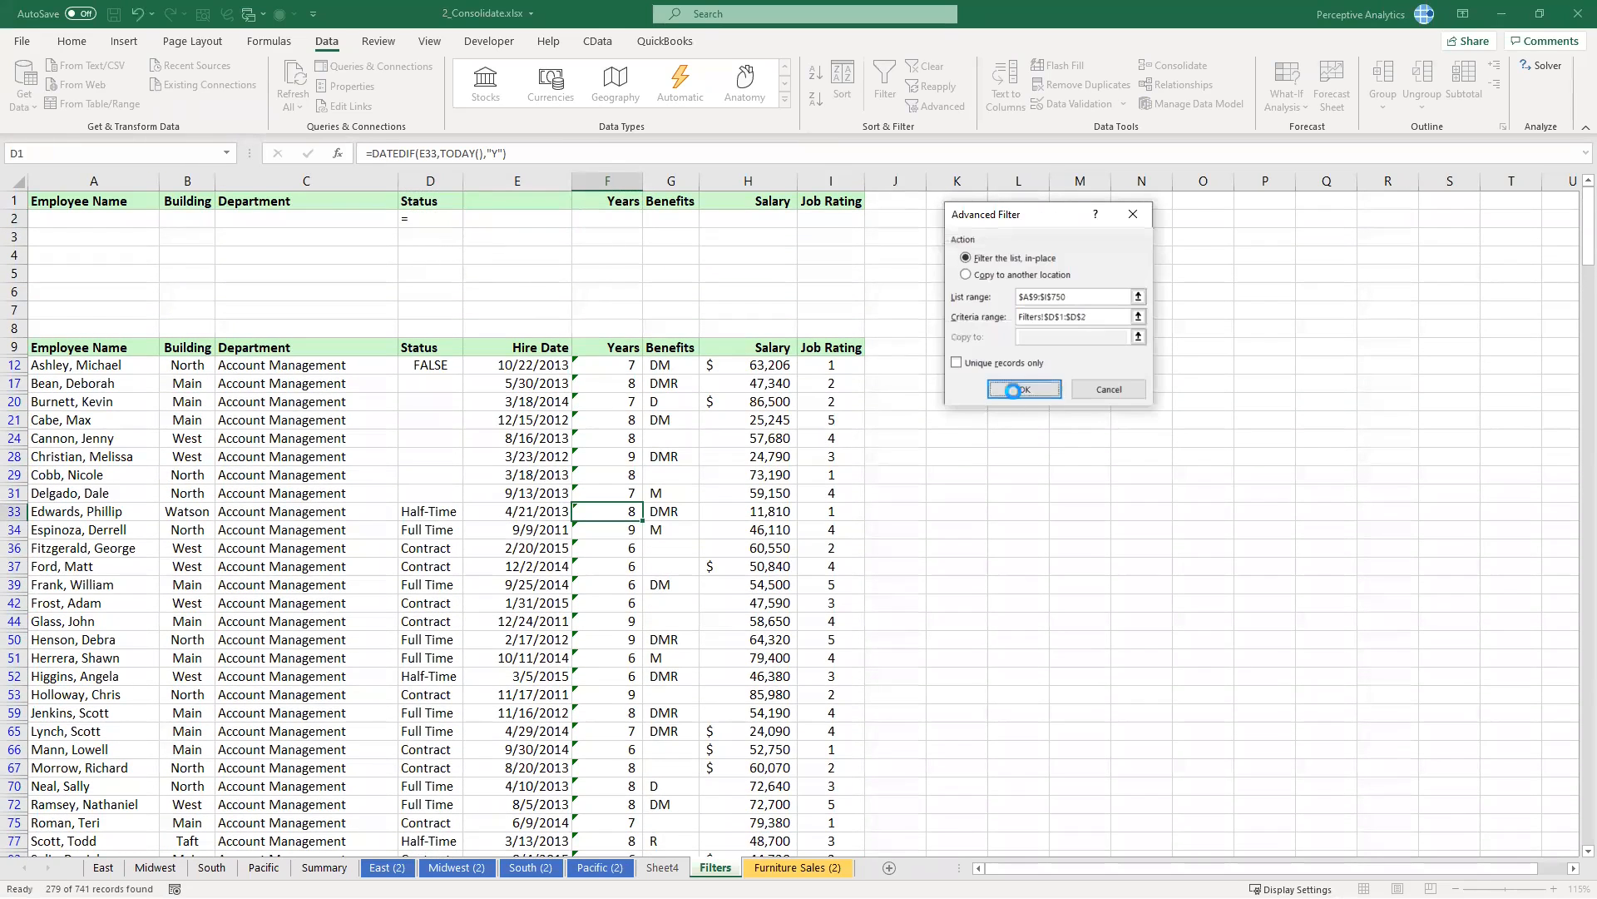
{"action": "left_click", "coordinate": [1024, 389]}
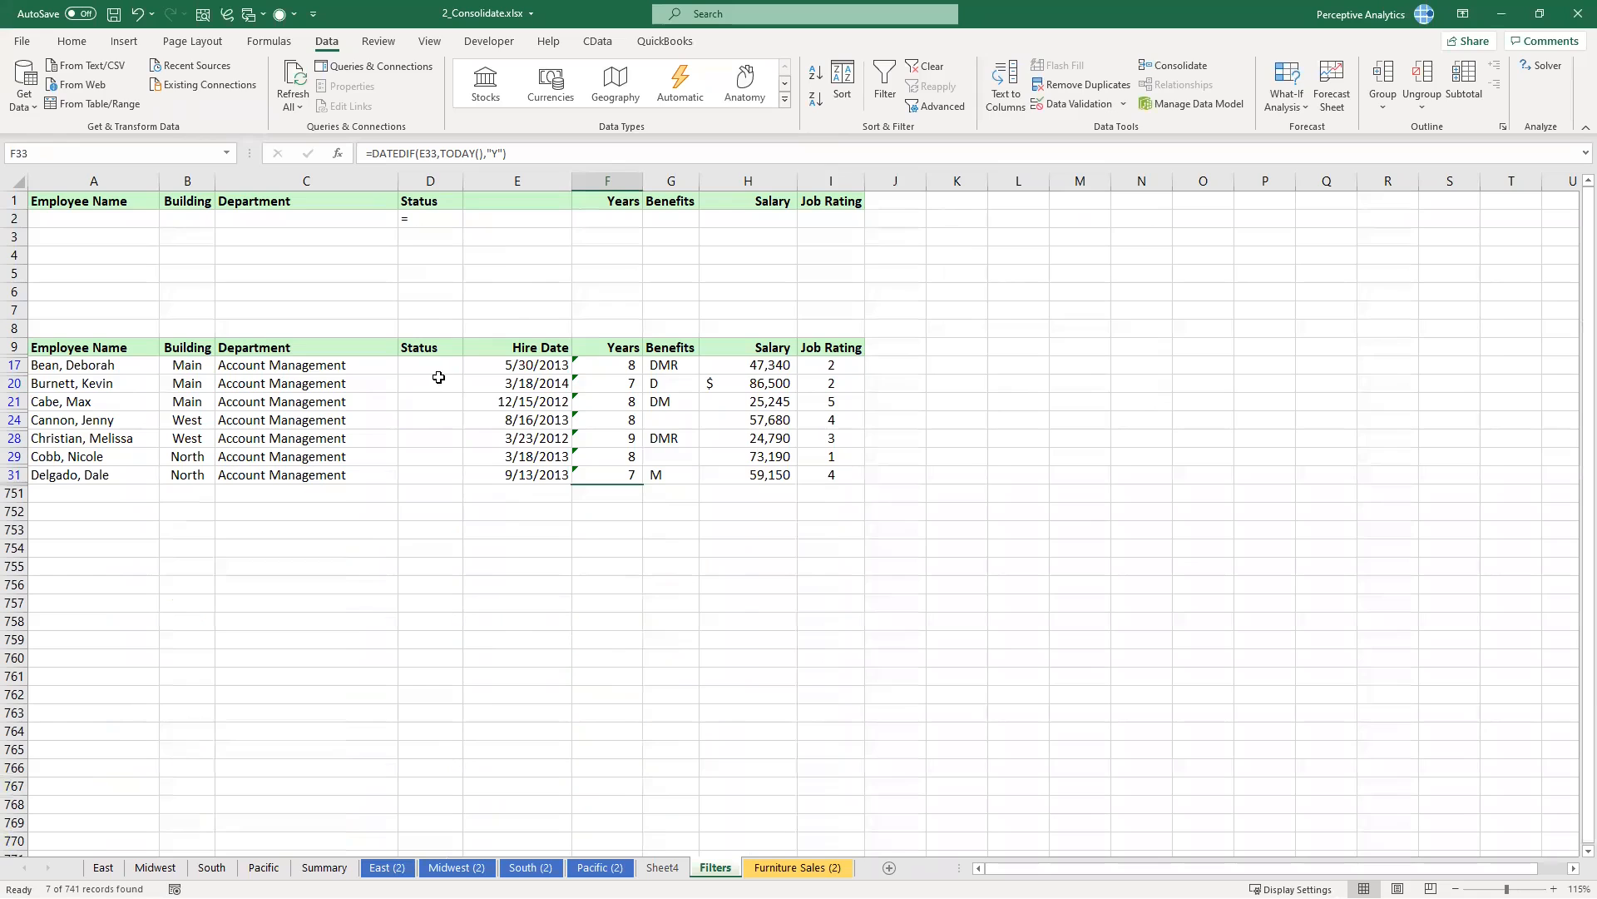
Step: Check the Status cells D17:D31 of the filtered rows for blanks
{"action": "left_click_drag", "start_coordinate": [439, 364], "coordinate": [442, 474]}
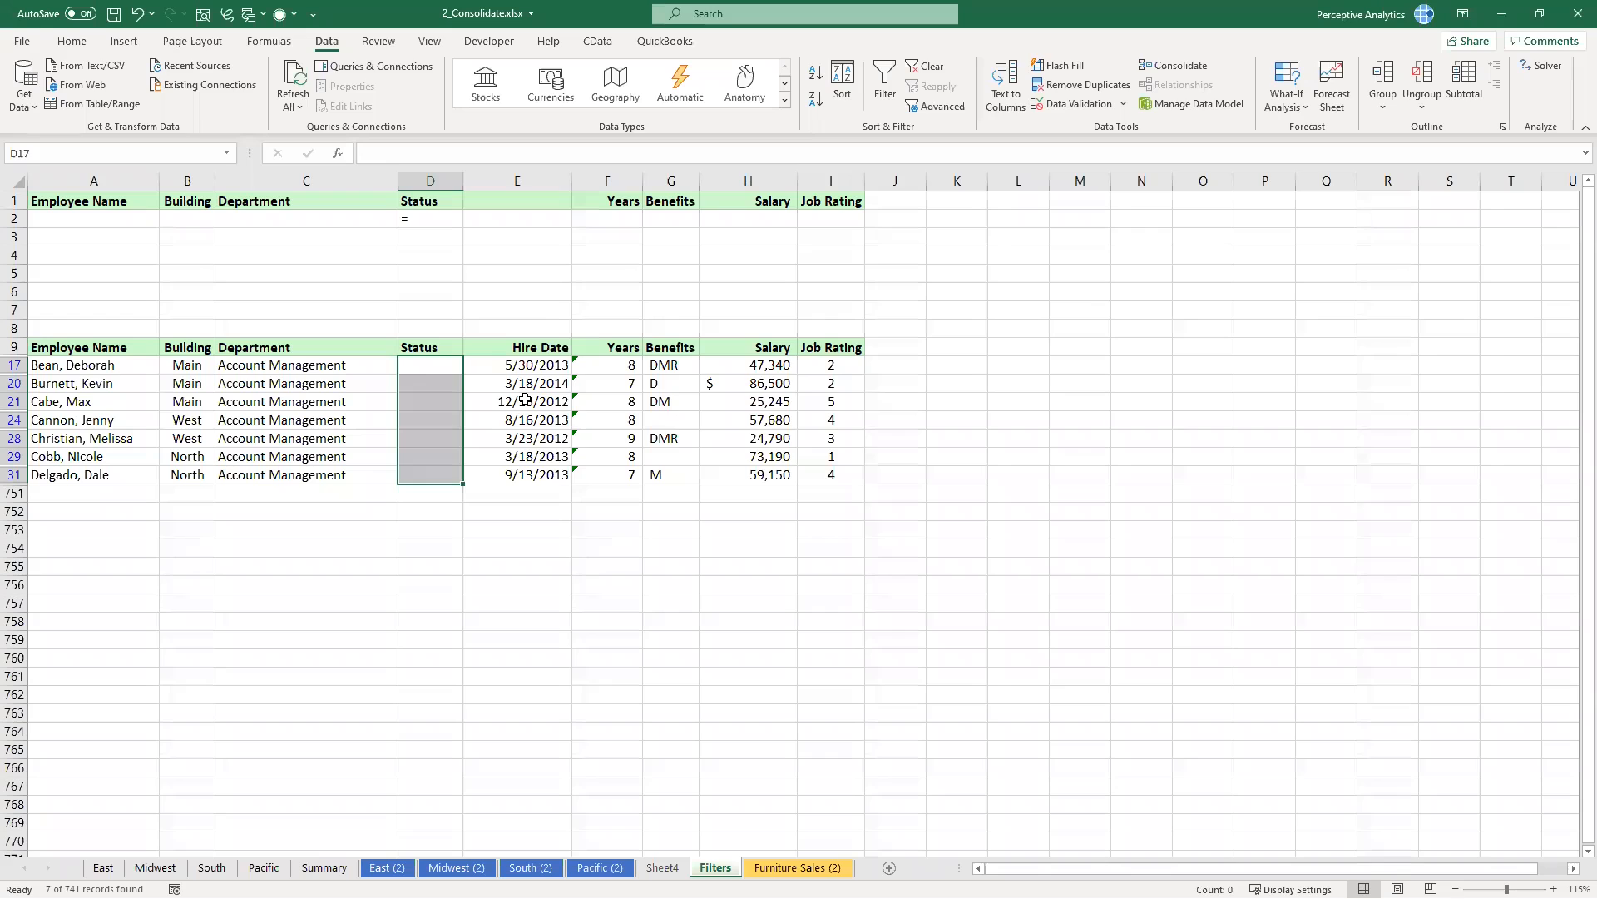
{"action": "left_click", "coordinate": [525, 400]}
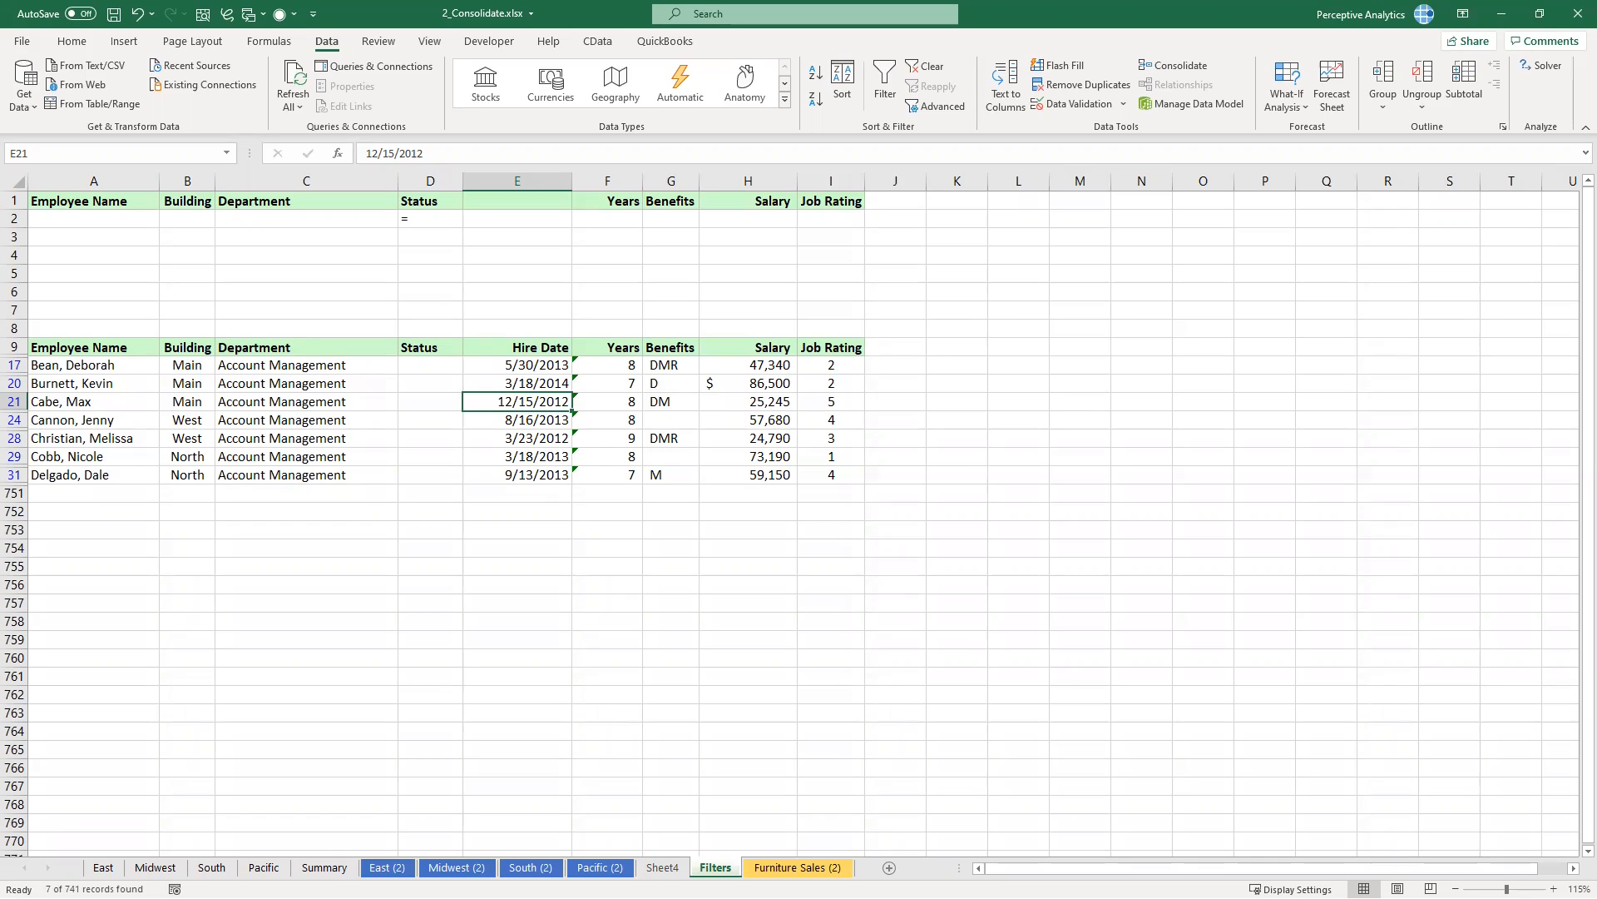
{"action": "left_click", "coordinate": [449, 273]}
Step: Change the Status criterion in cell D2 to the empty-string formula =""
{"action": "left_click", "coordinate": [428, 219]}
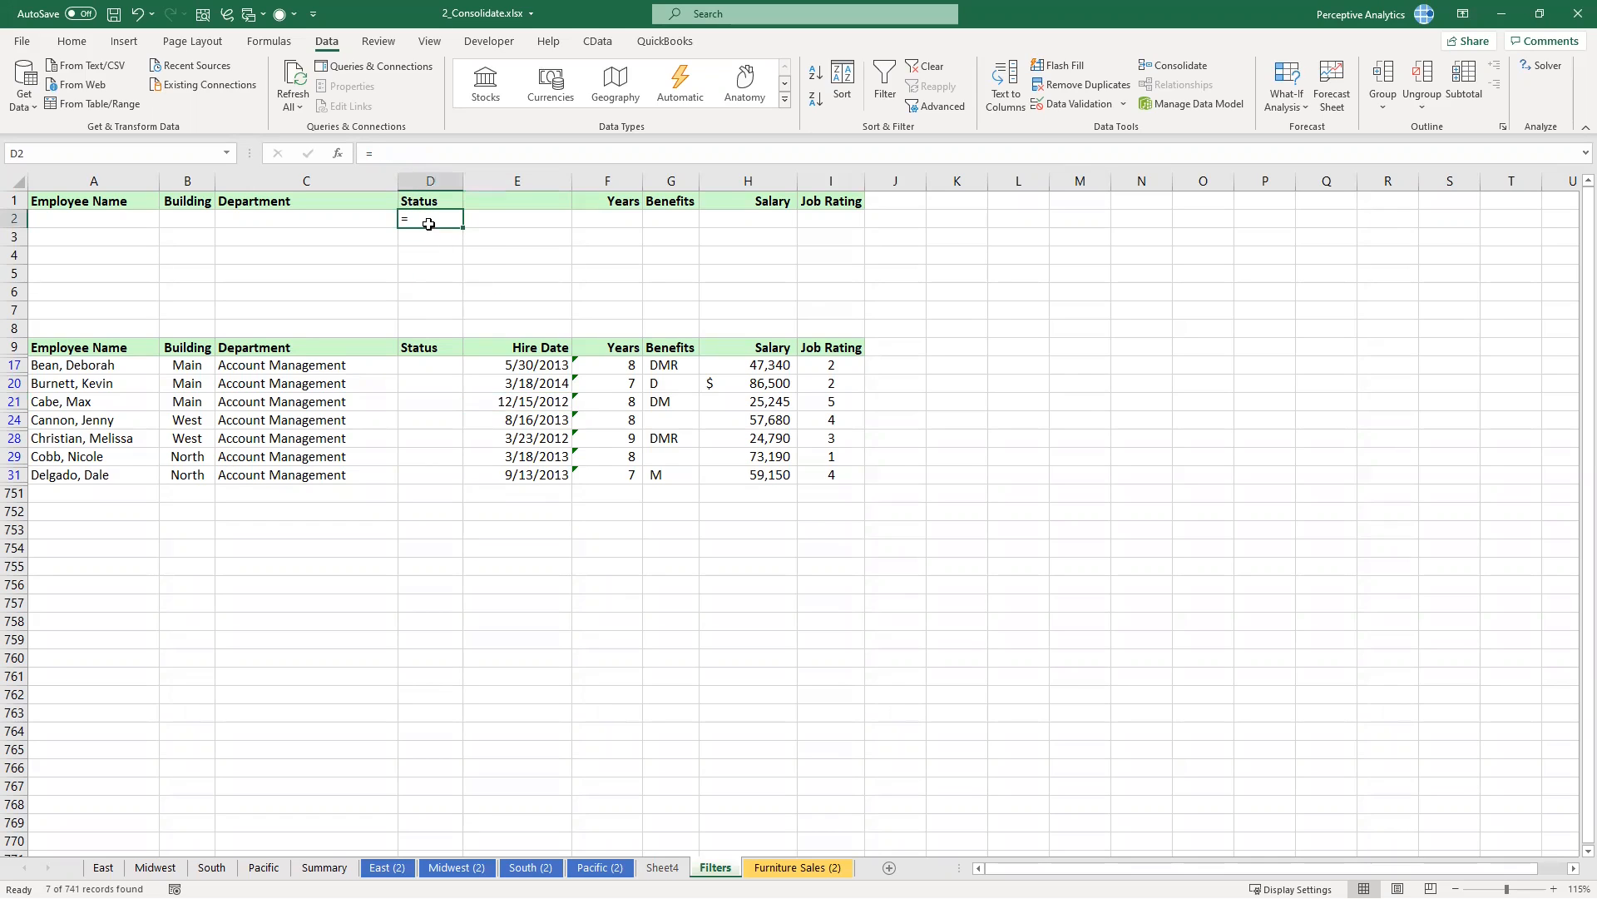
{"action": "double_click", "coordinate": [429, 218]}
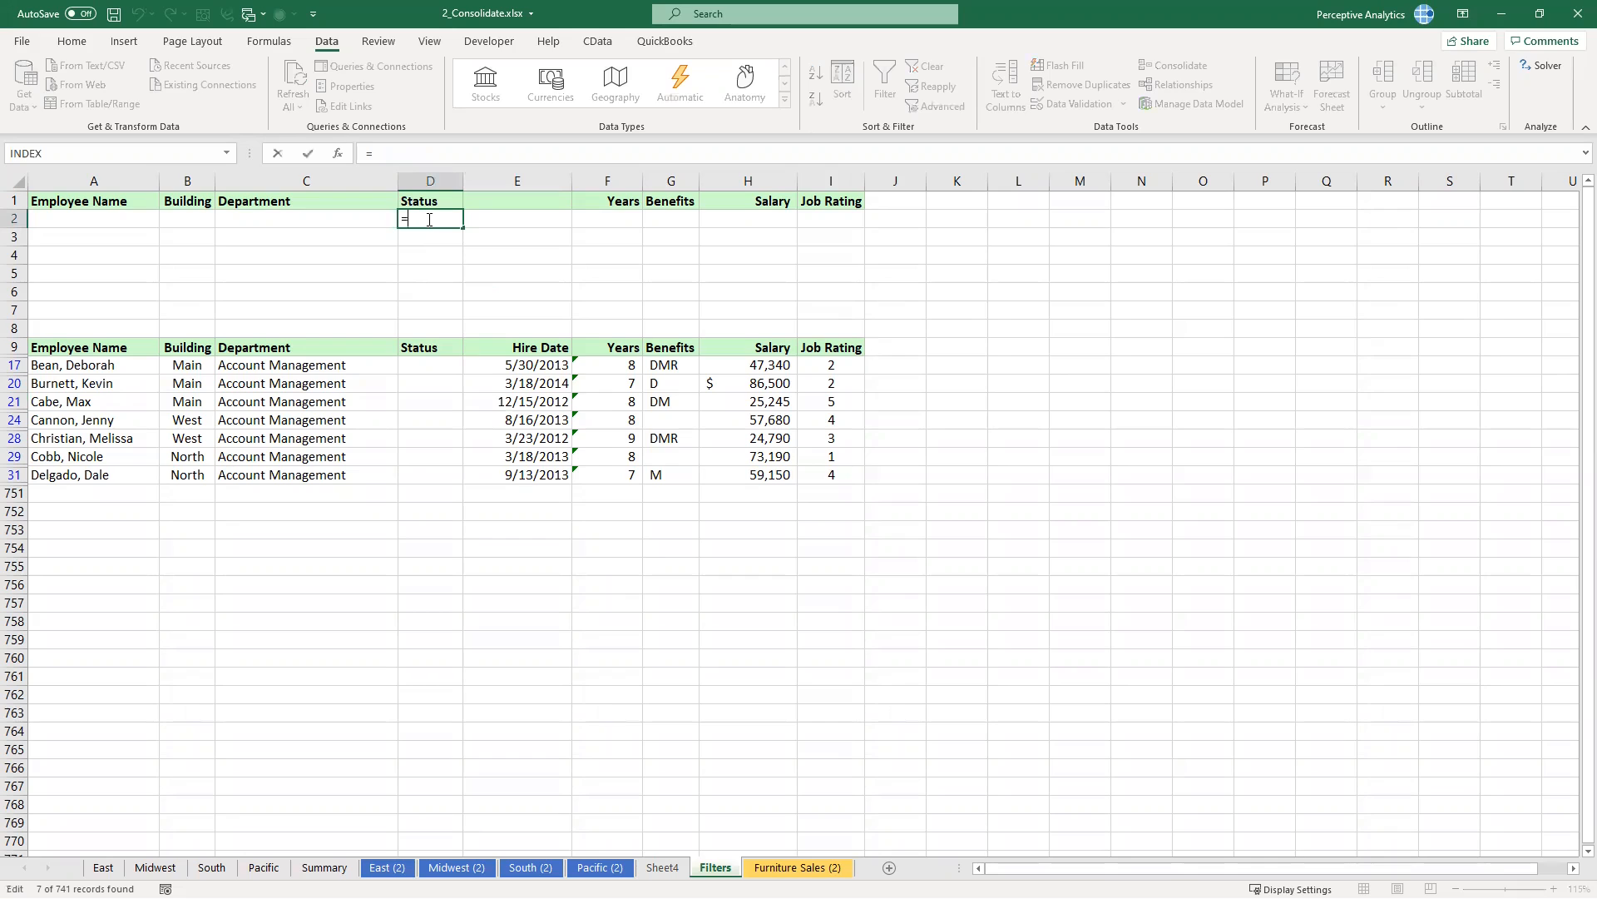
{"action": "type", "text": "\"\""}
{"action": "left_click", "coordinate": [535, 416]}
Step: Rerun the in-place Advanced Filter with D1:D2 reselected as the criteria range for the ="" criterion
{"action": "left_click", "coordinate": [426, 218]}
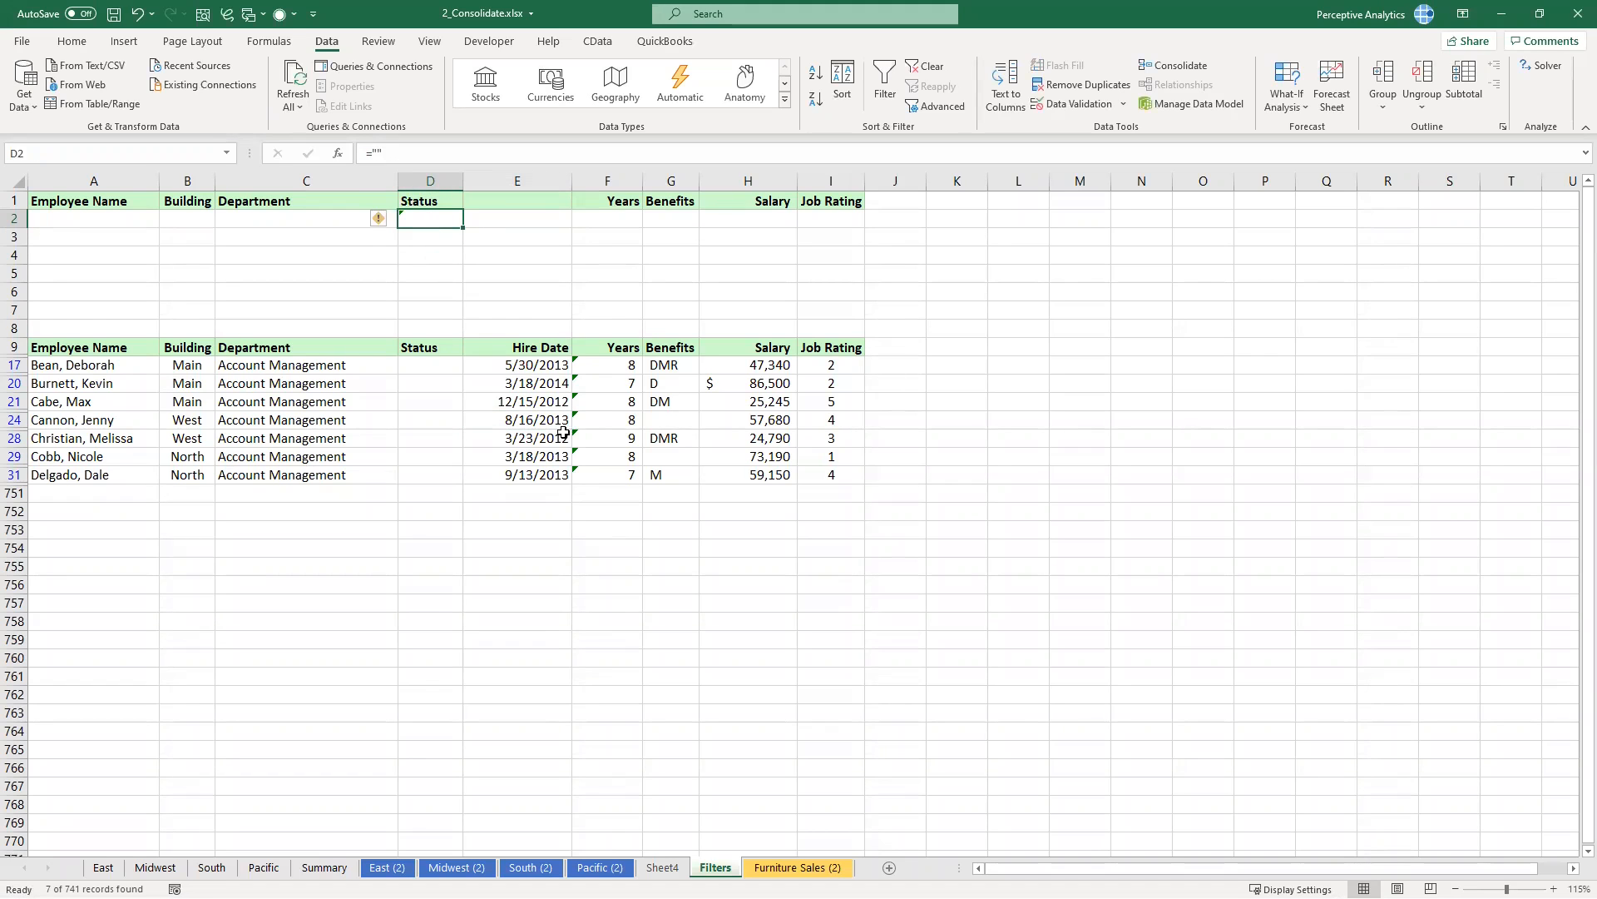
{"action": "left_click", "coordinate": [938, 106]}
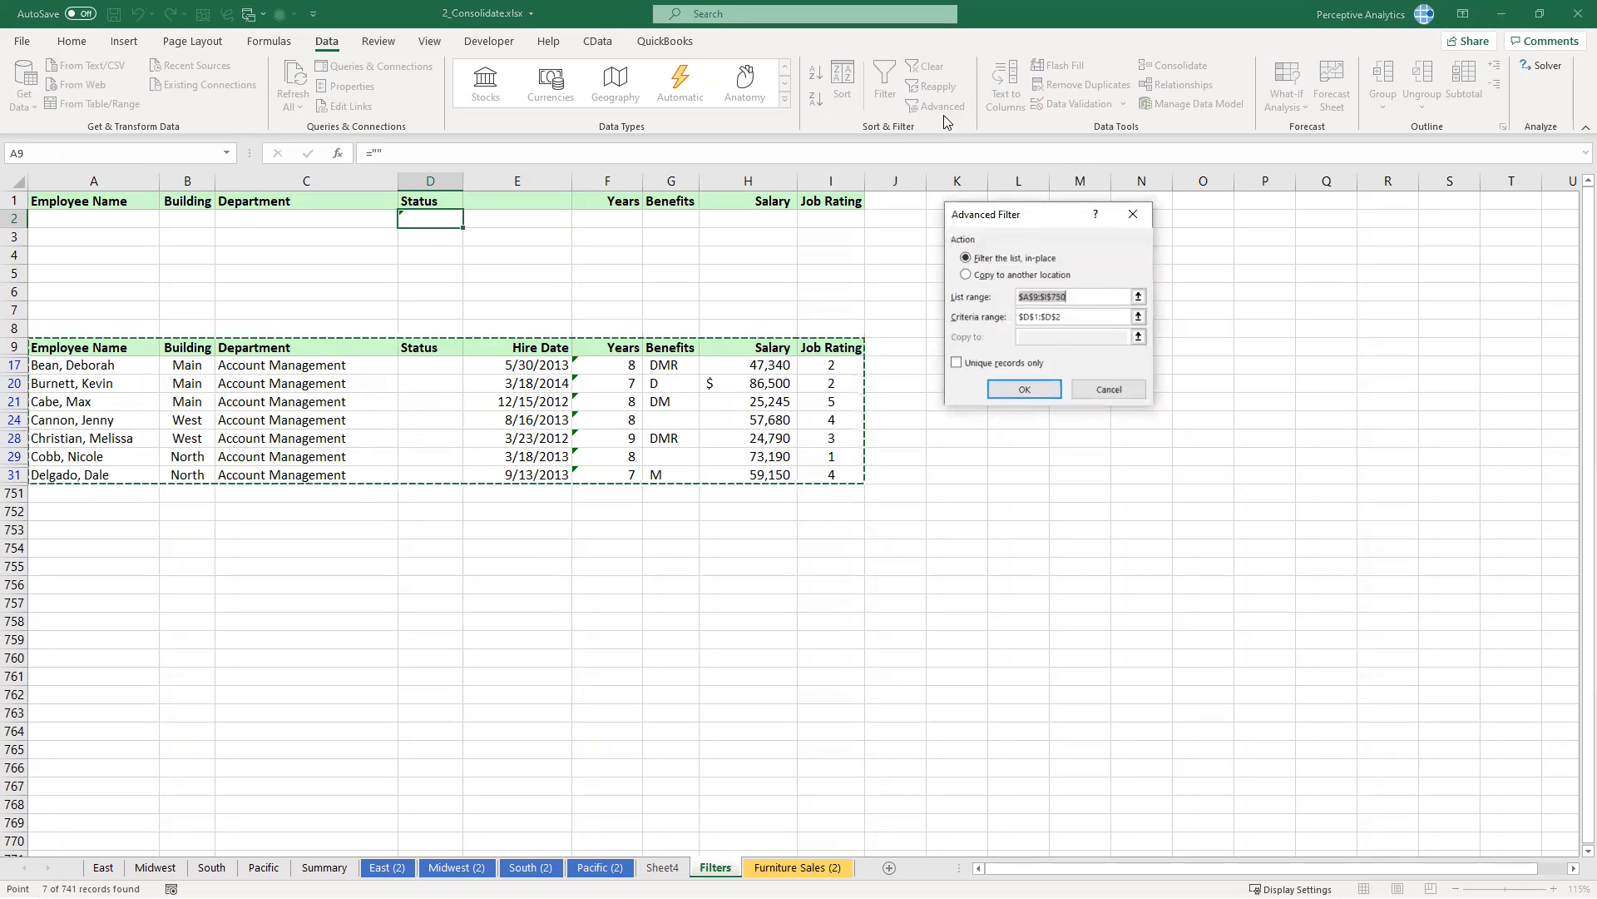
{"action": "left_click", "coordinate": [1075, 316]}
{"action": "key", "text": "BackSpace"}
{"action": "key", "text": "BackSpace"}
{"action": "key", "text": "BackSpace"}
{"action": "key", "text": "BackSpace"}
{"action": "key", "text": "BackSpace"}
{"action": "key", "text": "BackSpace"}
{"action": "key", "text": "BackSpace"}
{"action": "key", "text": "BackSpace"}
{"action": "key", "text": "BackSpace"}
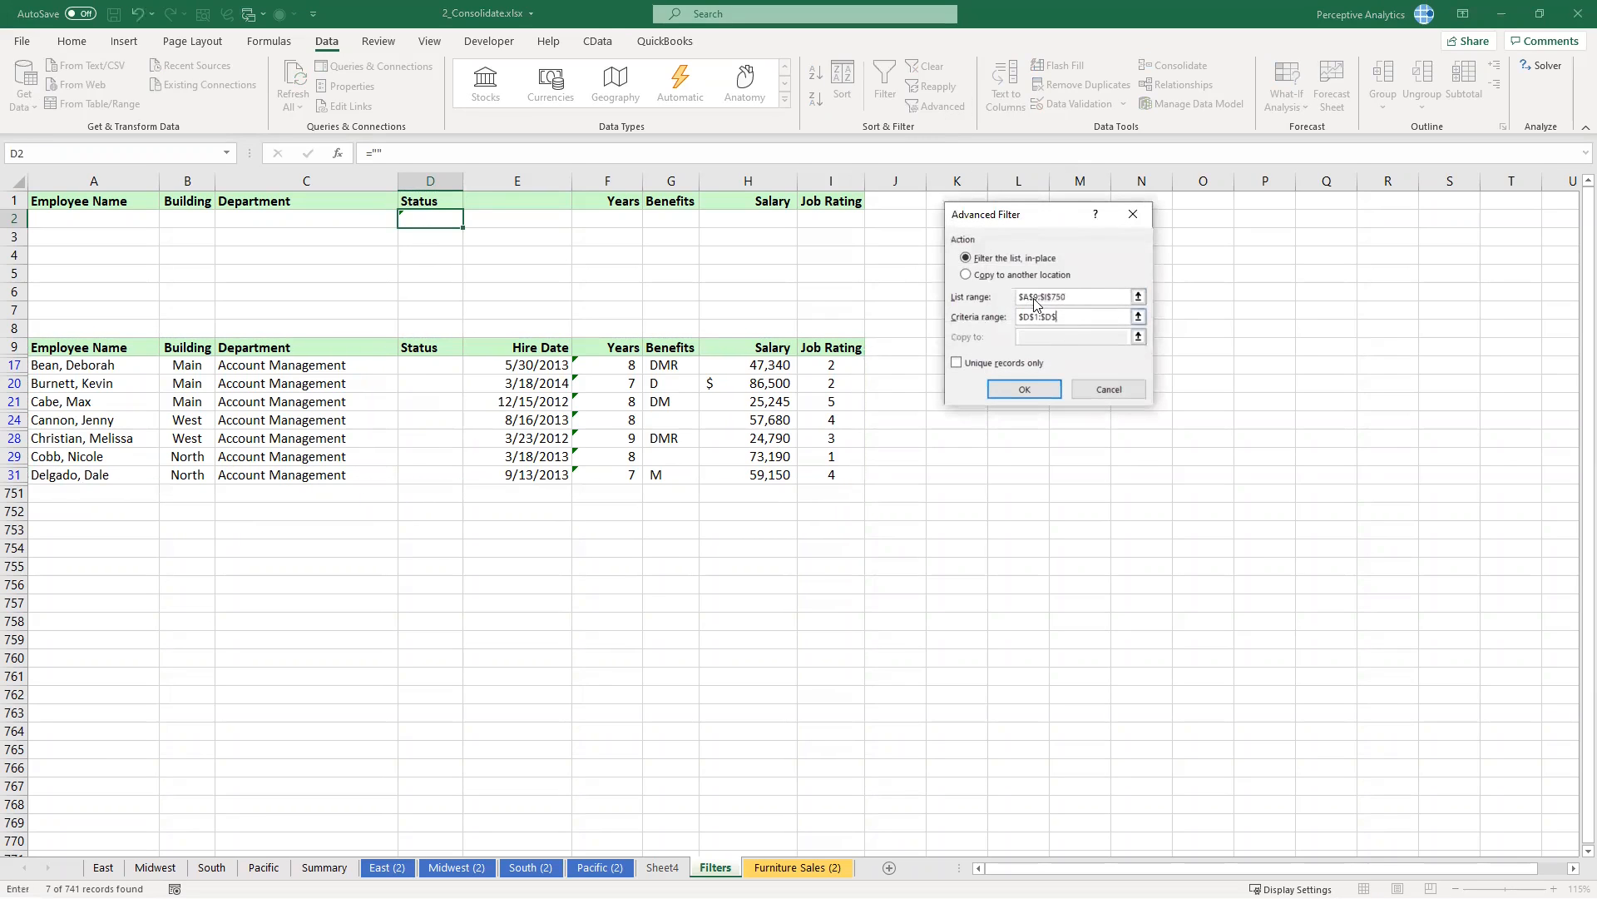
{"action": "left_click_drag", "start_coordinate": [449, 198], "coordinate": [440, 218]}
{"action": "left_click", "coordinate": [1026, 391]}
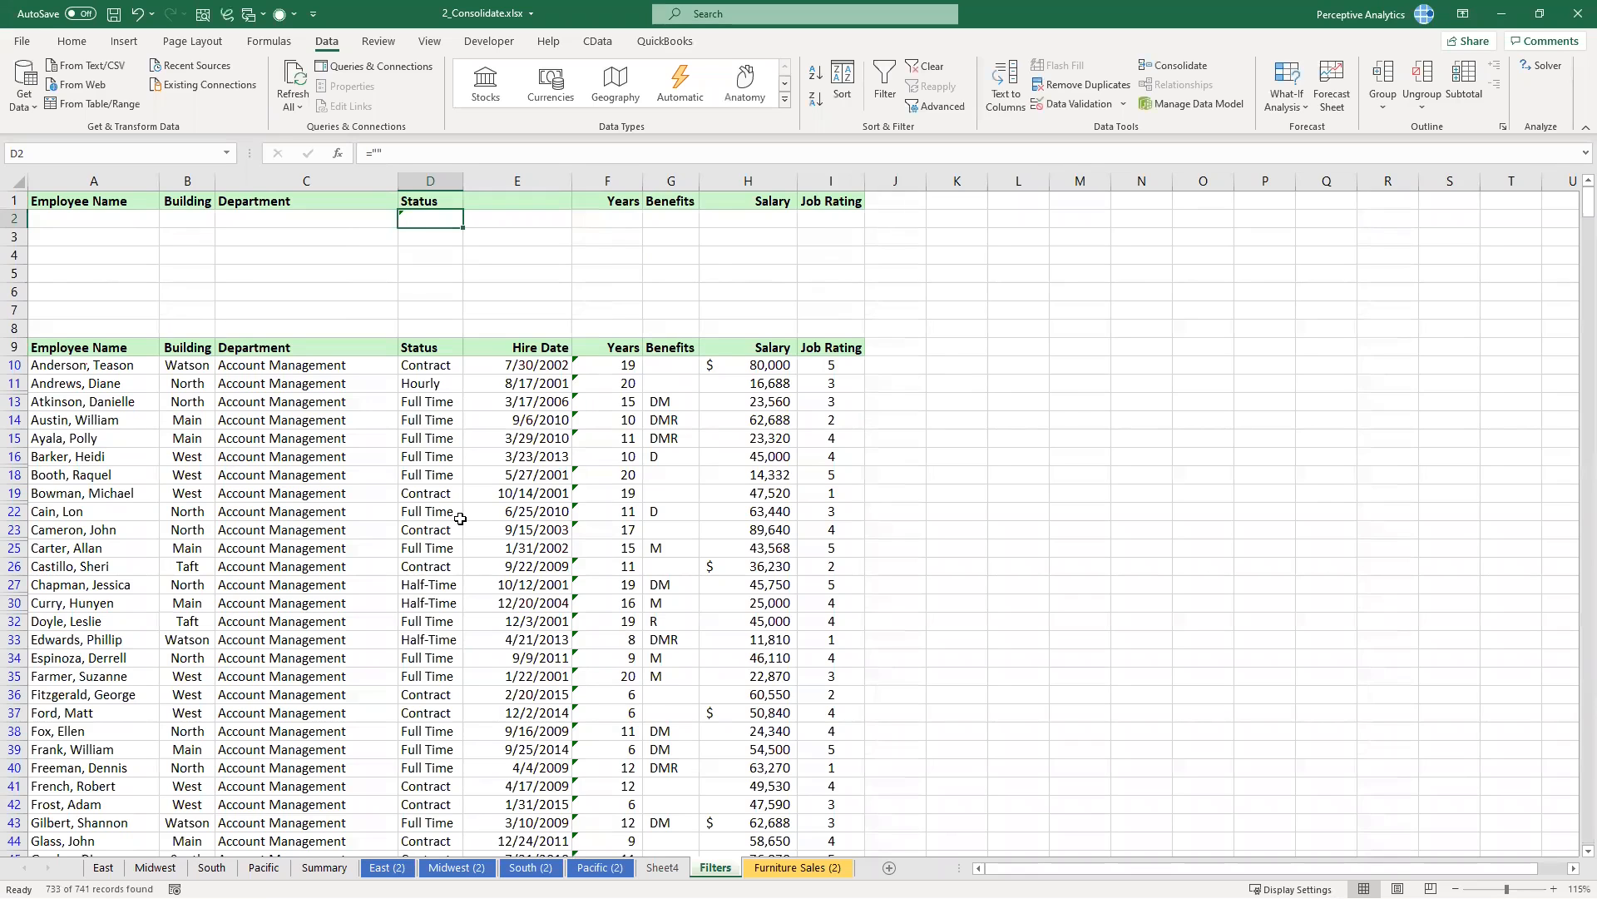
Step: Examine the Status column down the filtered employee list to see which records the ="" criterion returns
{"action": "scroll", "coordinate": [457, 526], "scroll_direction": "down", "scroll_amount": 2}
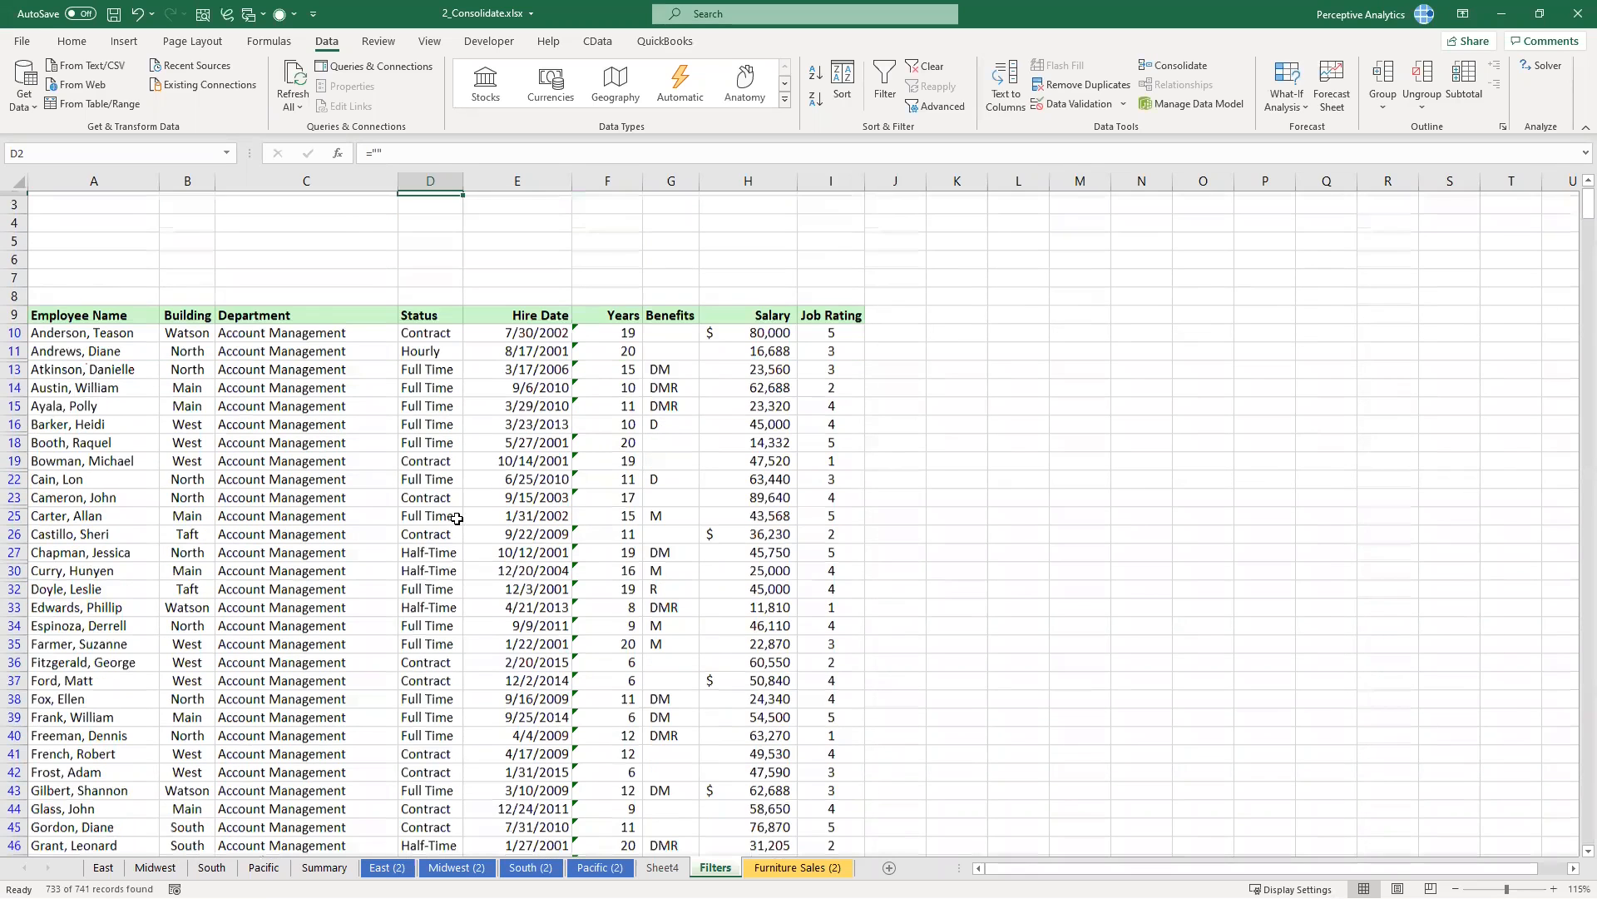
{"action": "scroll", "coordinate": [456, 508], "scroll_direction": "down", "scroll_amount": 5}
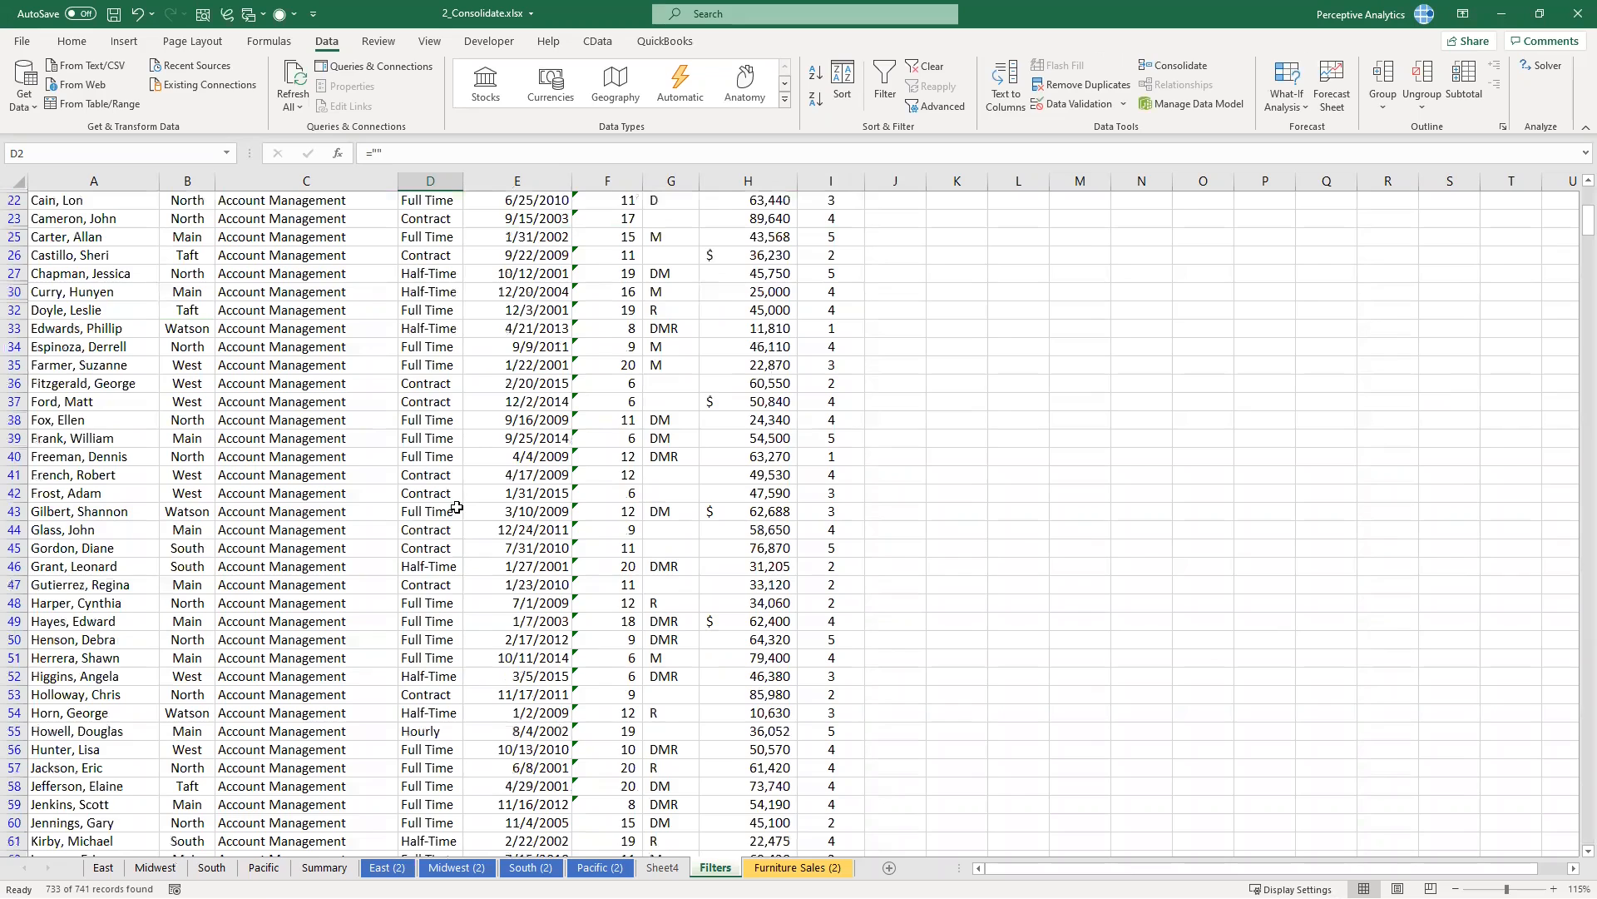
{"action": "scroll", "coordinate": [456, 507], "scroll_direction": "down", "scroll_amount": 1}
{"action": "scroll", "coordinate": [455, 507], "scroll_direction": "down", "scroll_amount": 7}
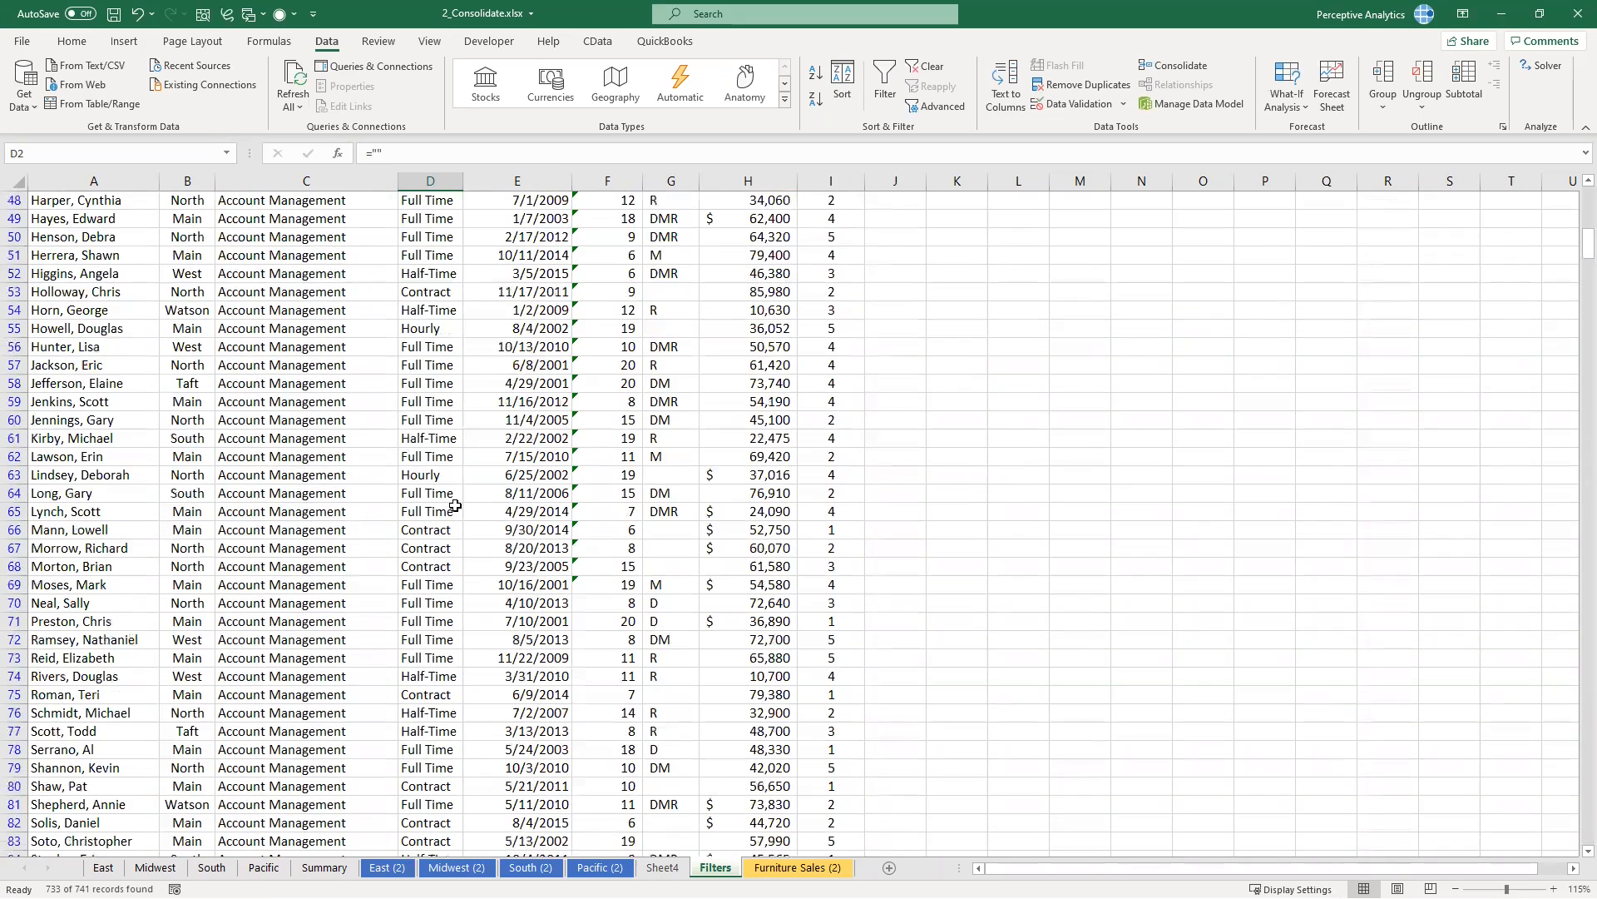
{"action": "scroll", "coordinate": [456, 505], "scroll_direction": "down", "scroll_amount": 1}
{"action": "scroll", "coordinate": [456, 506], "scroll_direction": "down", "scroll_amount": 7}
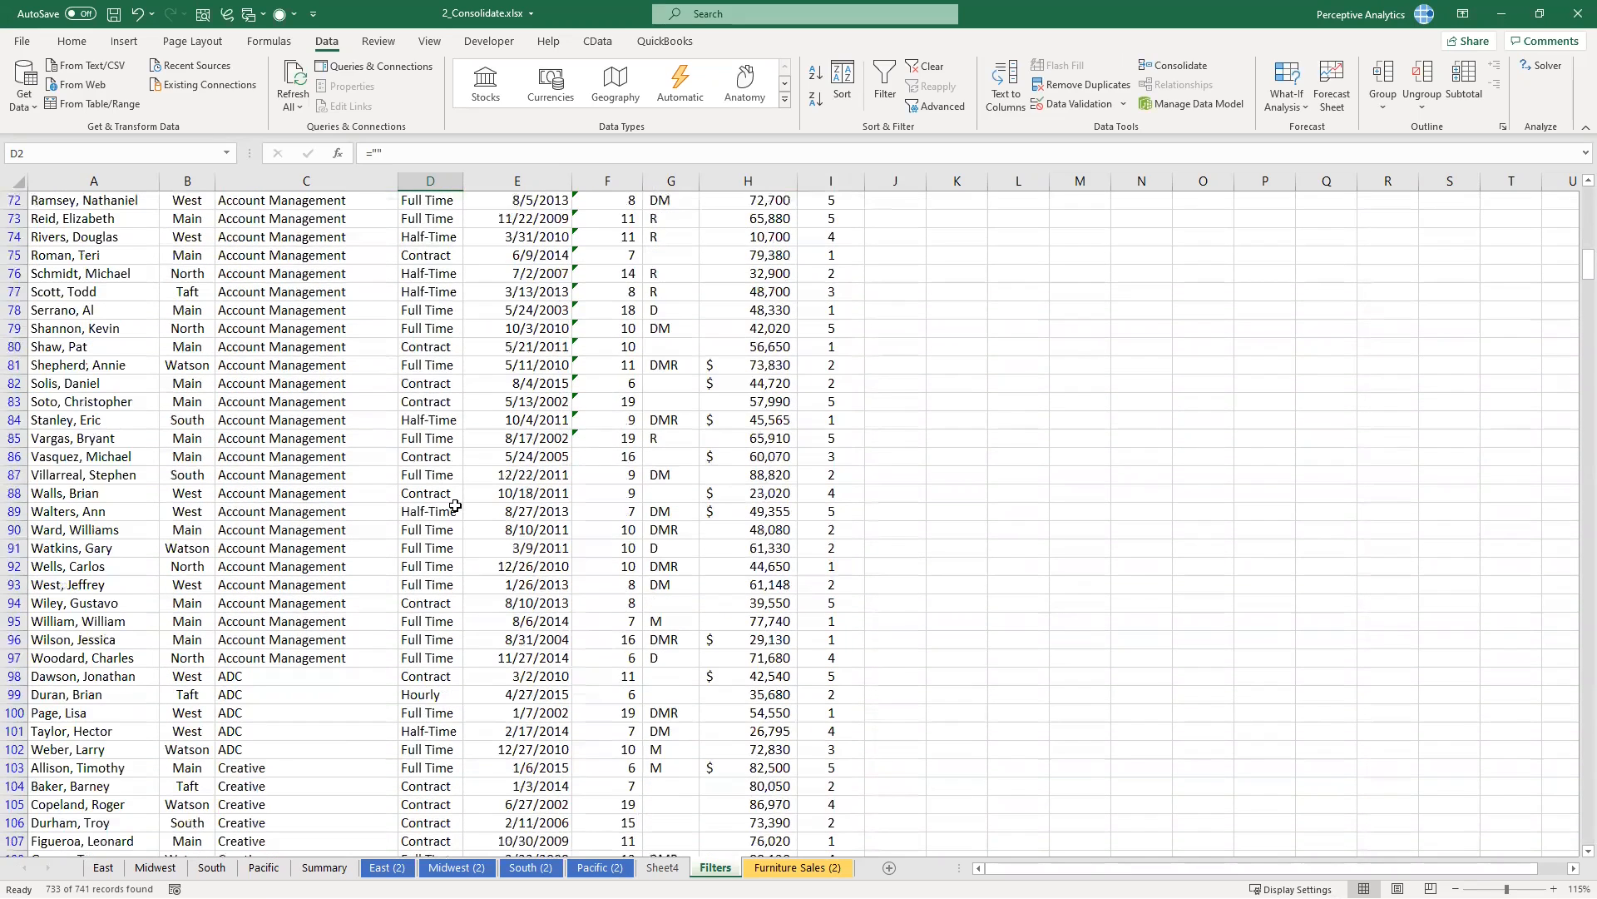
{"action": "scroll", "coordinate": [456, 506], "scroll_direction": "down", "scroll_amount": 8}
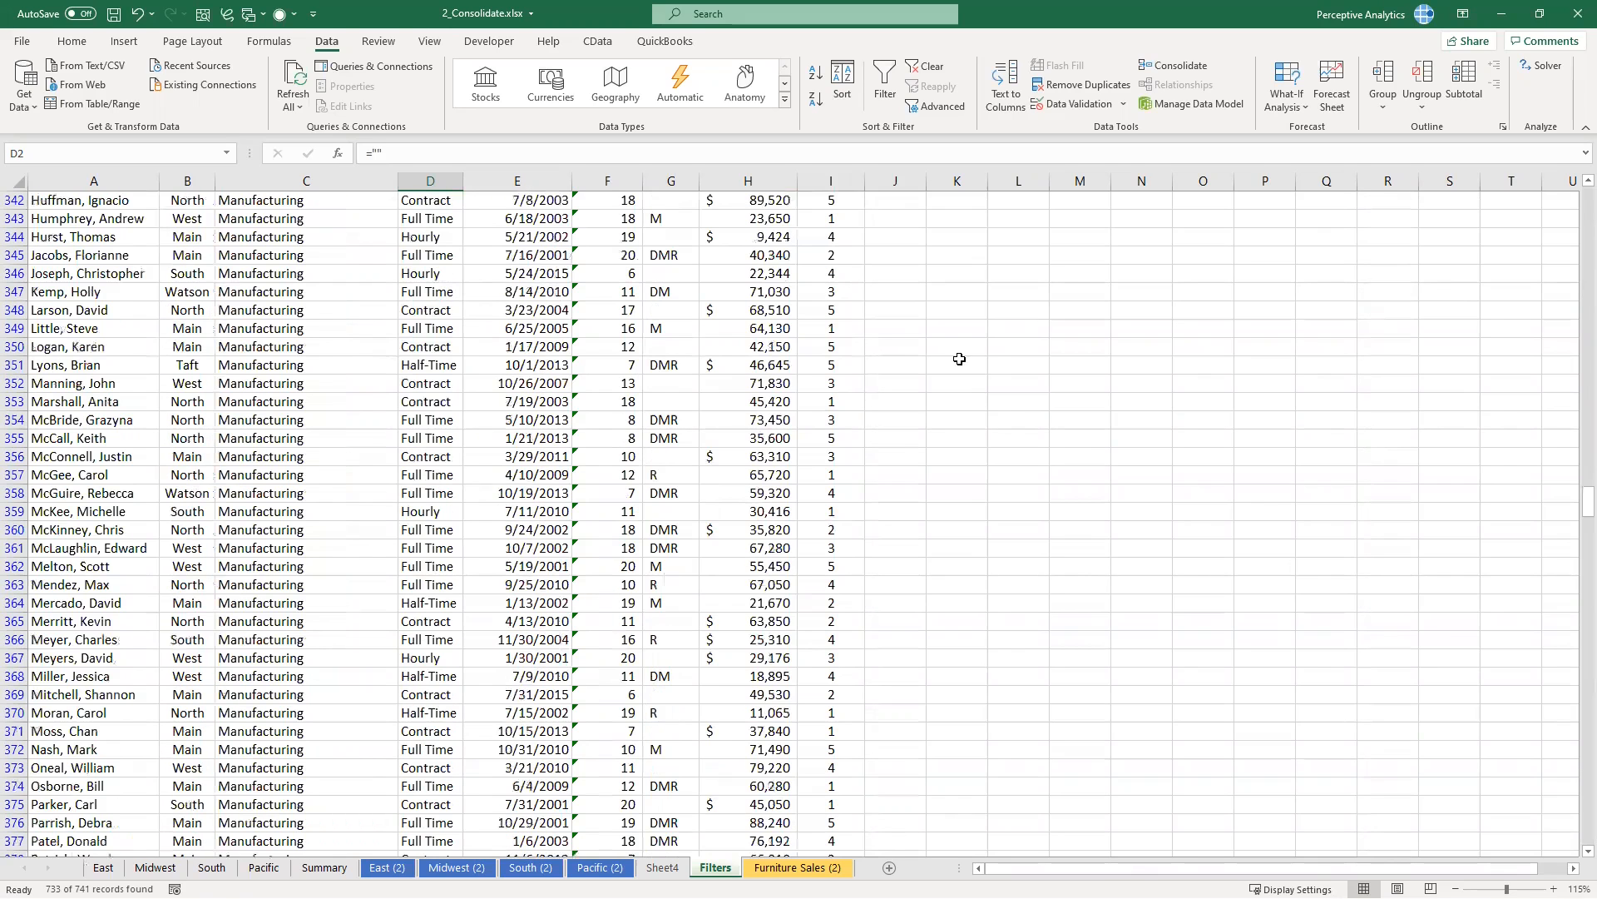
{"action": "scroll", "coordinate": [934, 354], "scroll_direction": "up", "scroll_amount": 1}
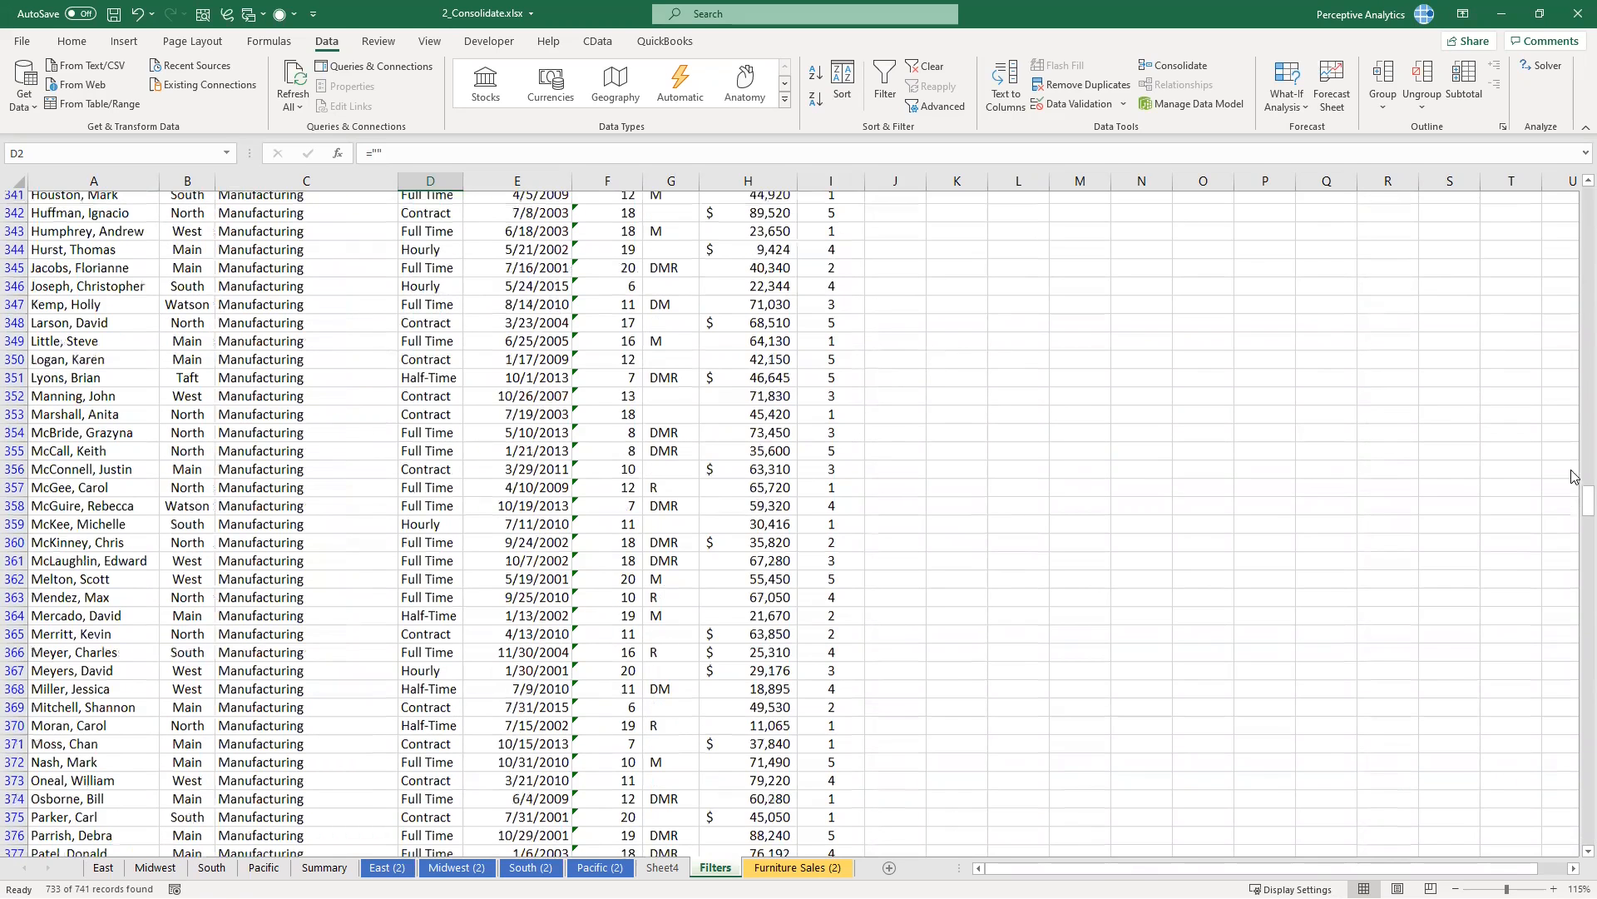
Step: Convert the Status criterion in cell D2 to literal text by prefixing ="" with an apostrophe
{"action": "scroll", "coordinate": [1577, 491], "scroll_direction": "up", "scroll_amount": 8}
{"action": "scroll", "coordinate": [1573, 320], "scroll_direction": "up", "scroll_amount": 5}
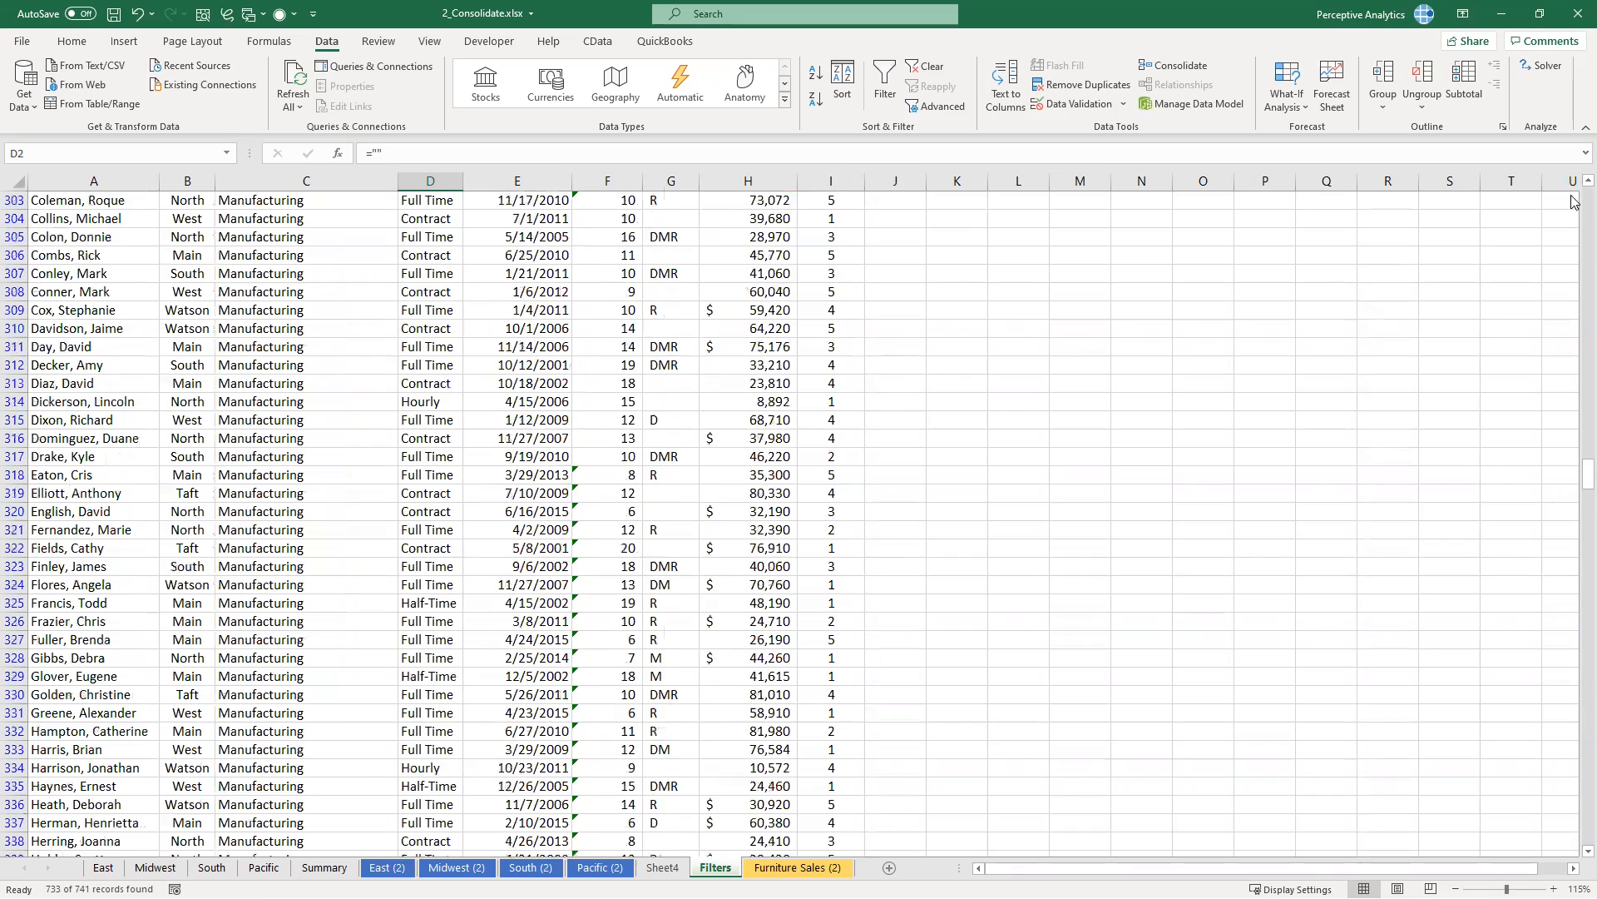
{"action": "scroll", "coordinate": [1573, 201], "scroll_direction": "up", "scroll_amount": 8}
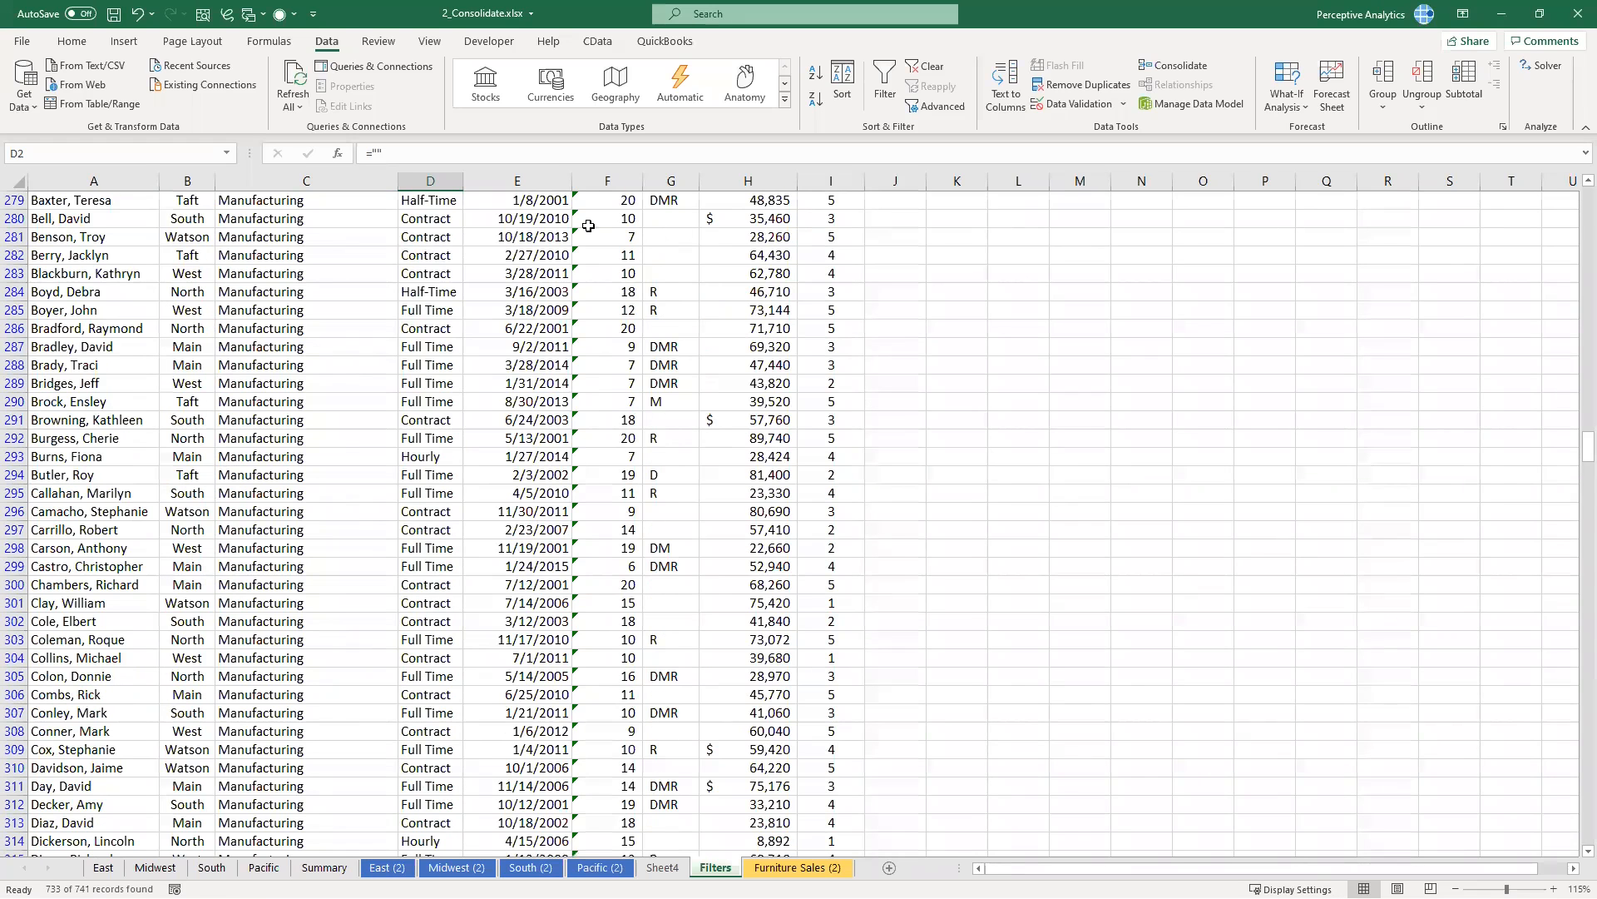
{"action": "scroll", "coordinate": [444, 278], "scroll_direction": "up", "scroll_amount": 10}
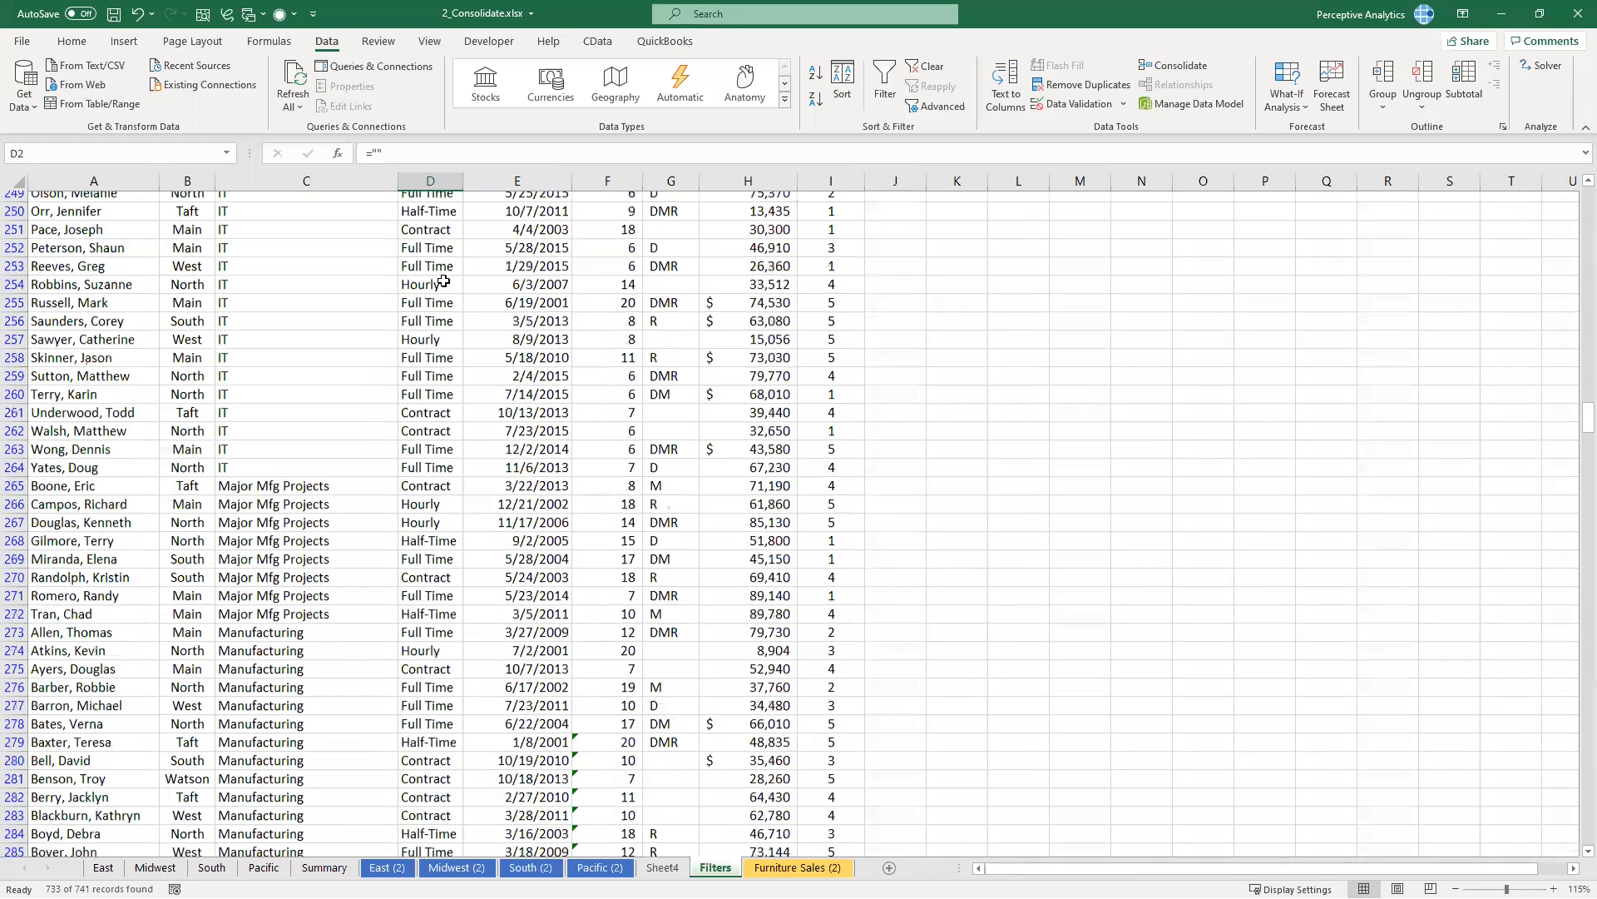
{"action": "scroll", "coordinate": [445, 281], "scroll_direction": "up", "scroll_amount": 13}
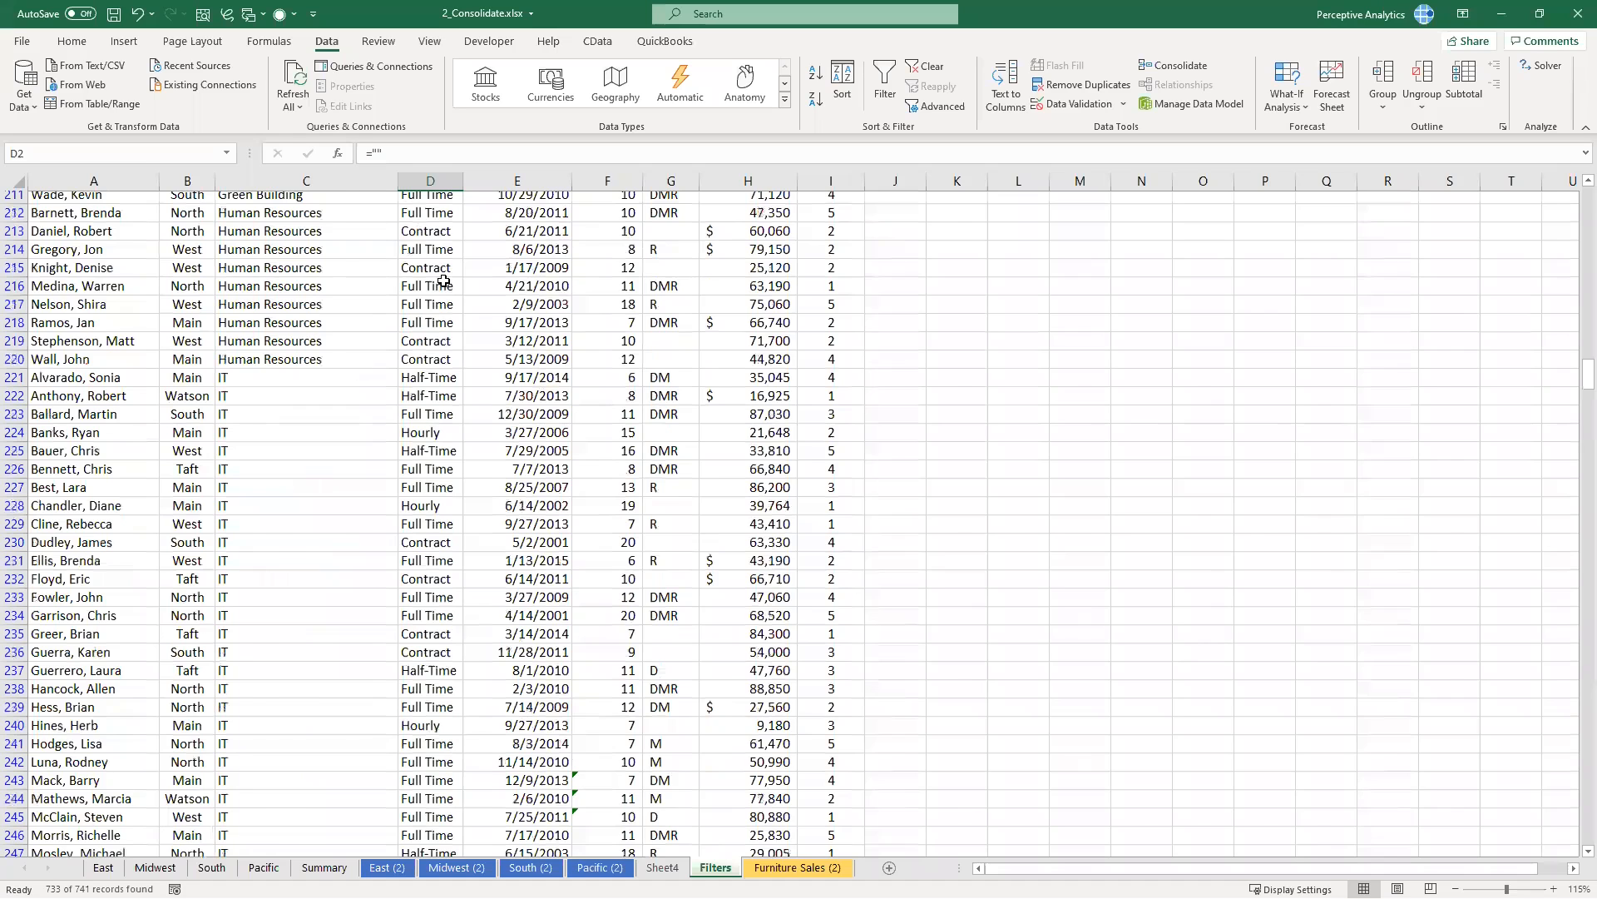
{"action": "scroll", "coordinate": [445, 281], "scroll_direction": "up", "scroll_amount": 20}
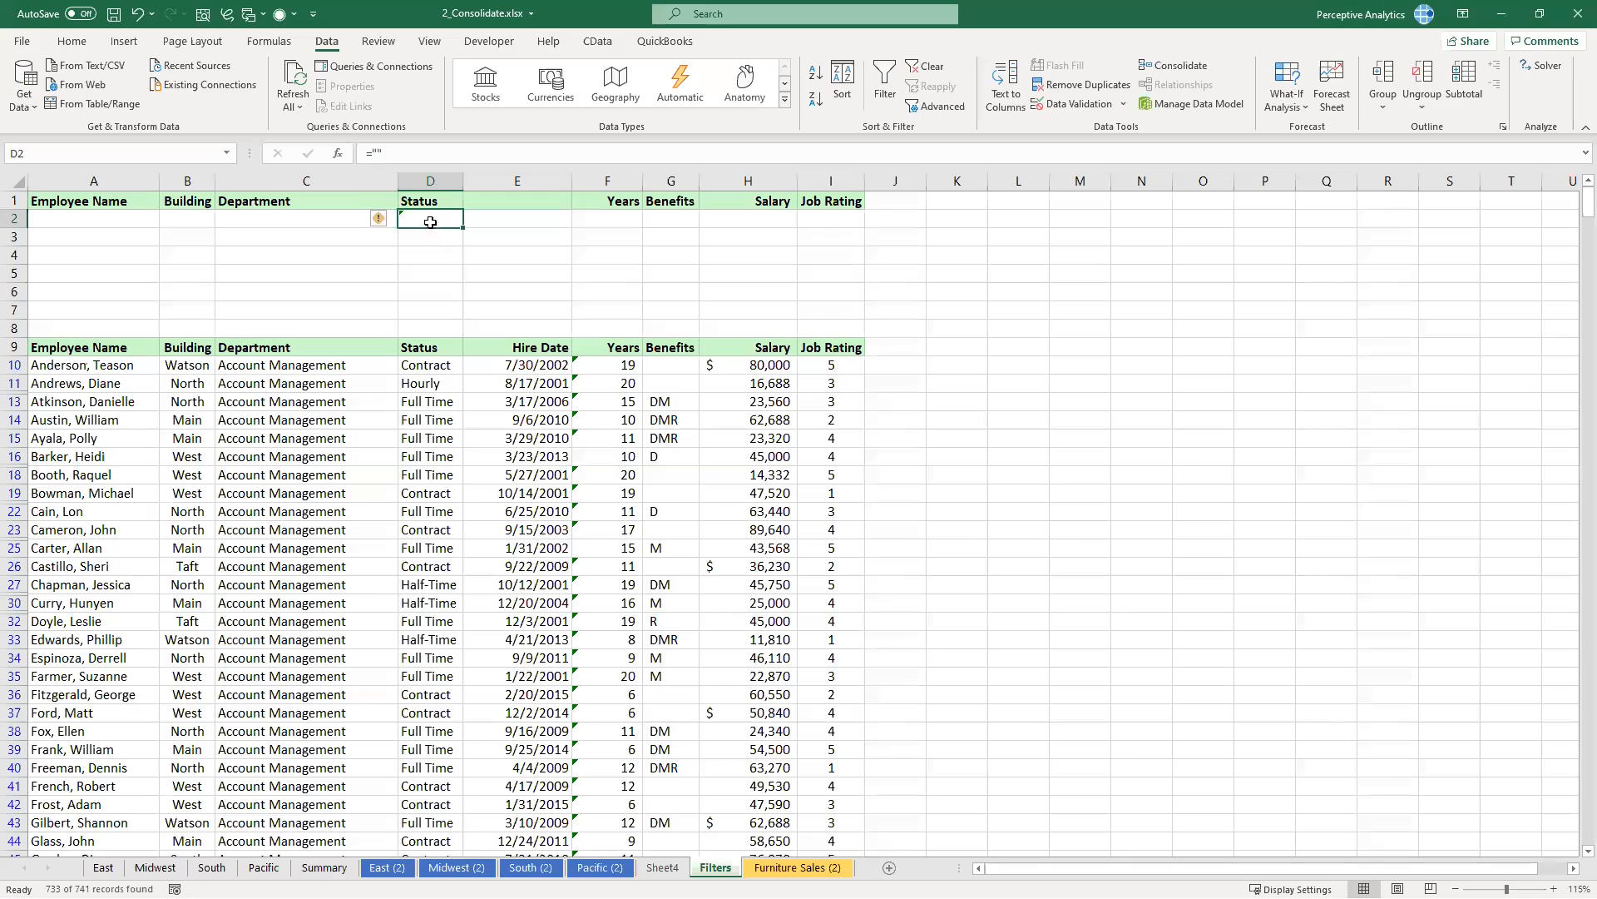
{"action": "left_click", "coordinate": [372, 159]}
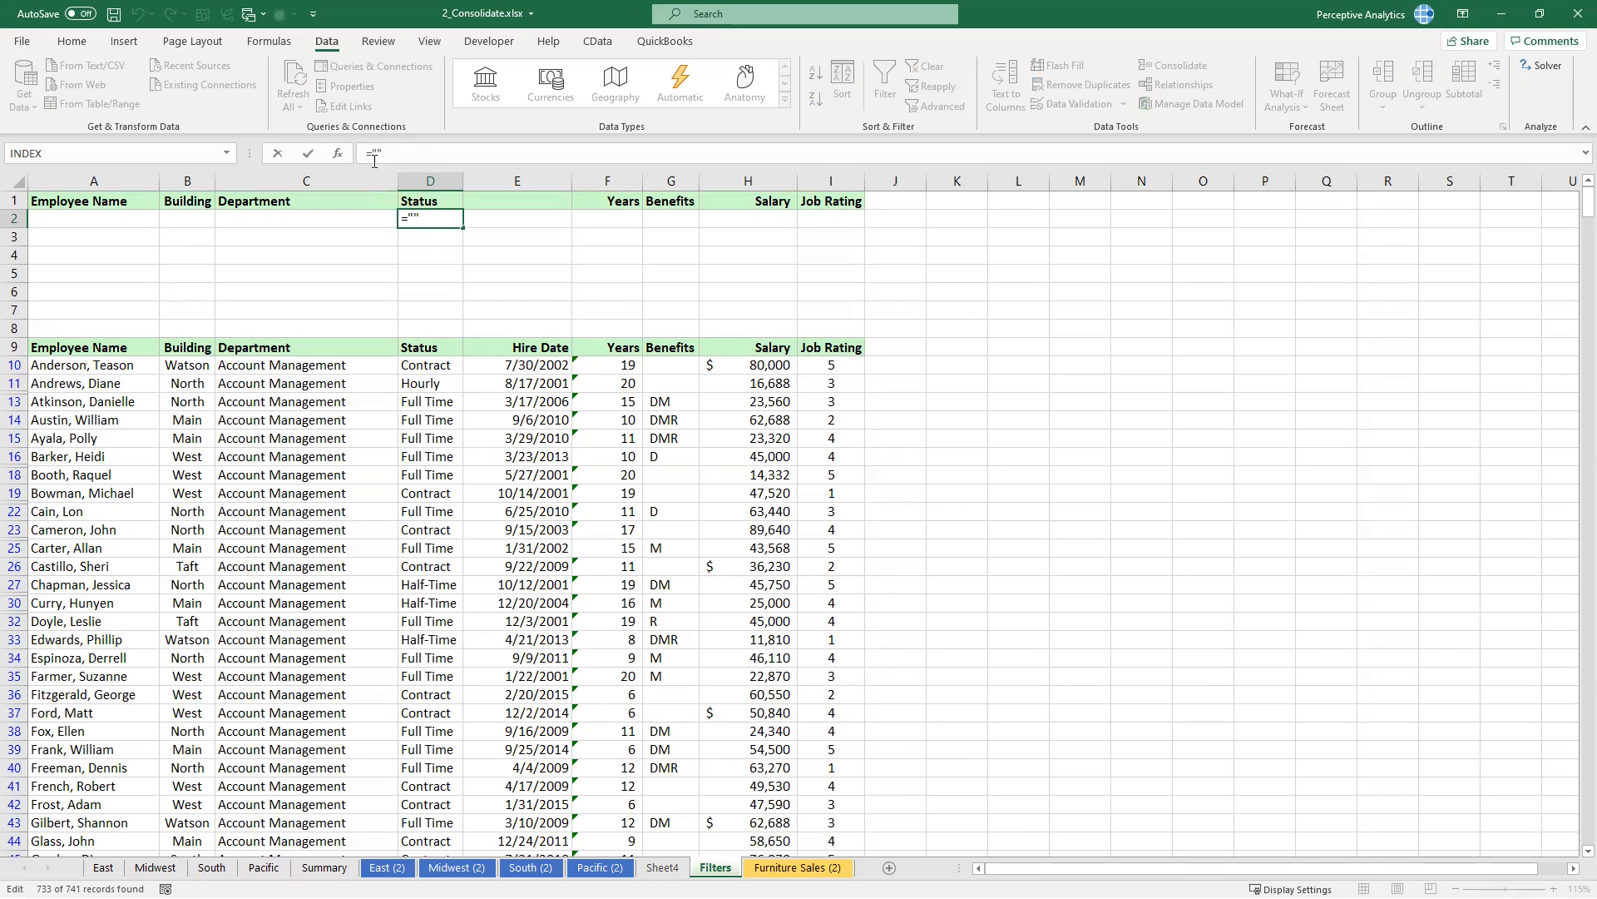
{"action": "type", "text": "'"}
{"action": "key", "text": "Return"}
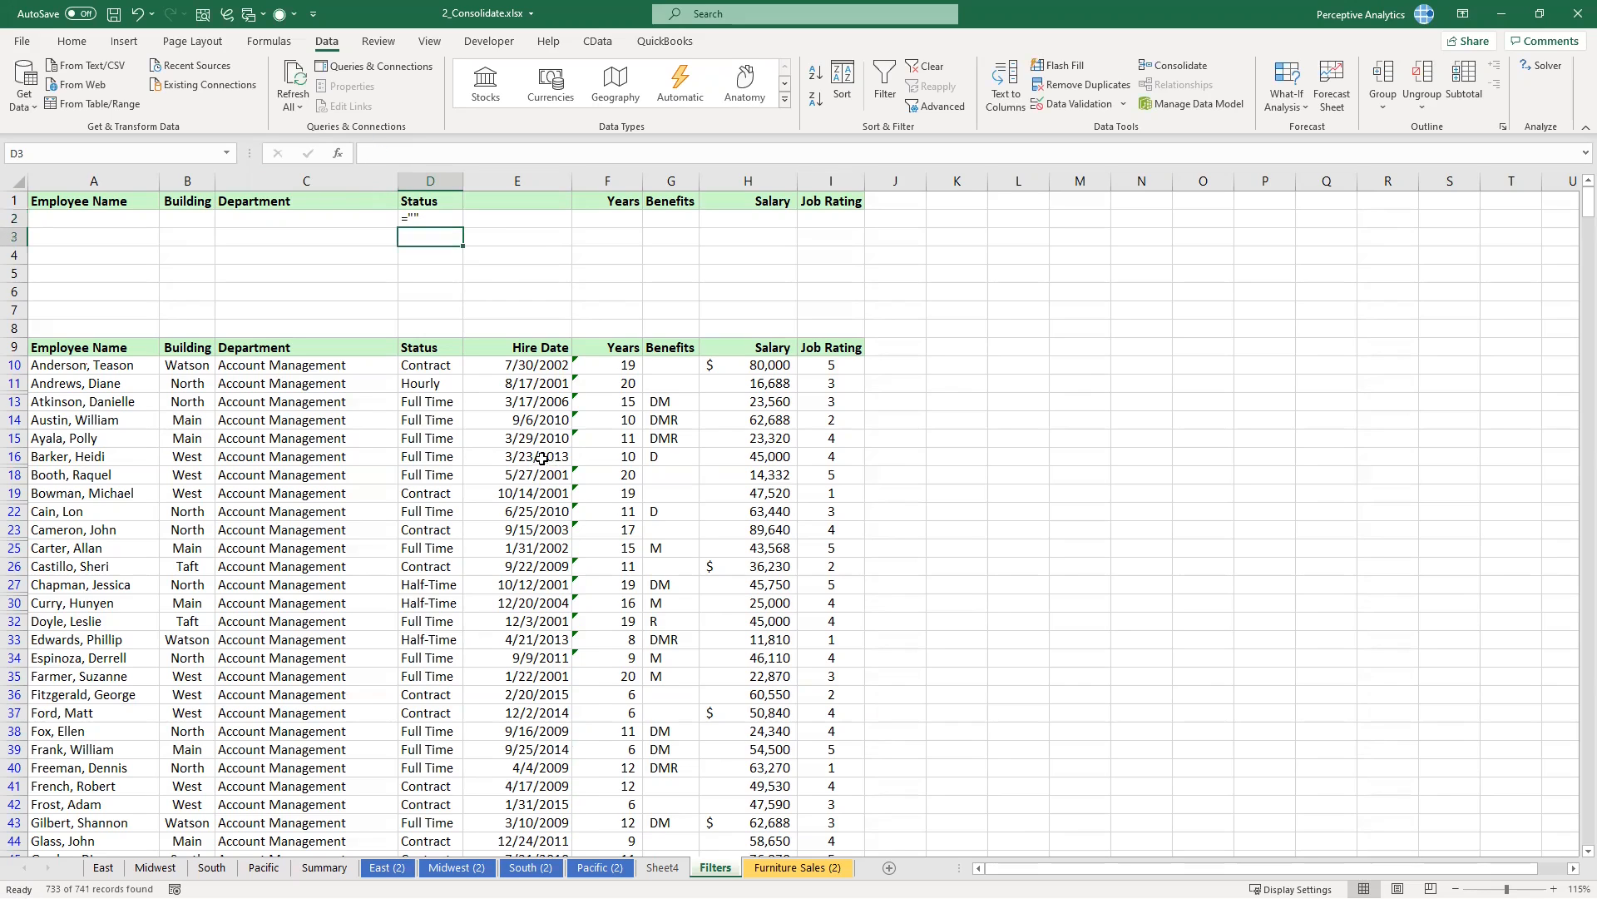
Step: Rerun the in-place Advanced Filter with D1:D2 as the criteria range for the apostrophe-prefixed criterion, and inspect cell D2
{"action": "left_click", "coordinate": [546, 403]}
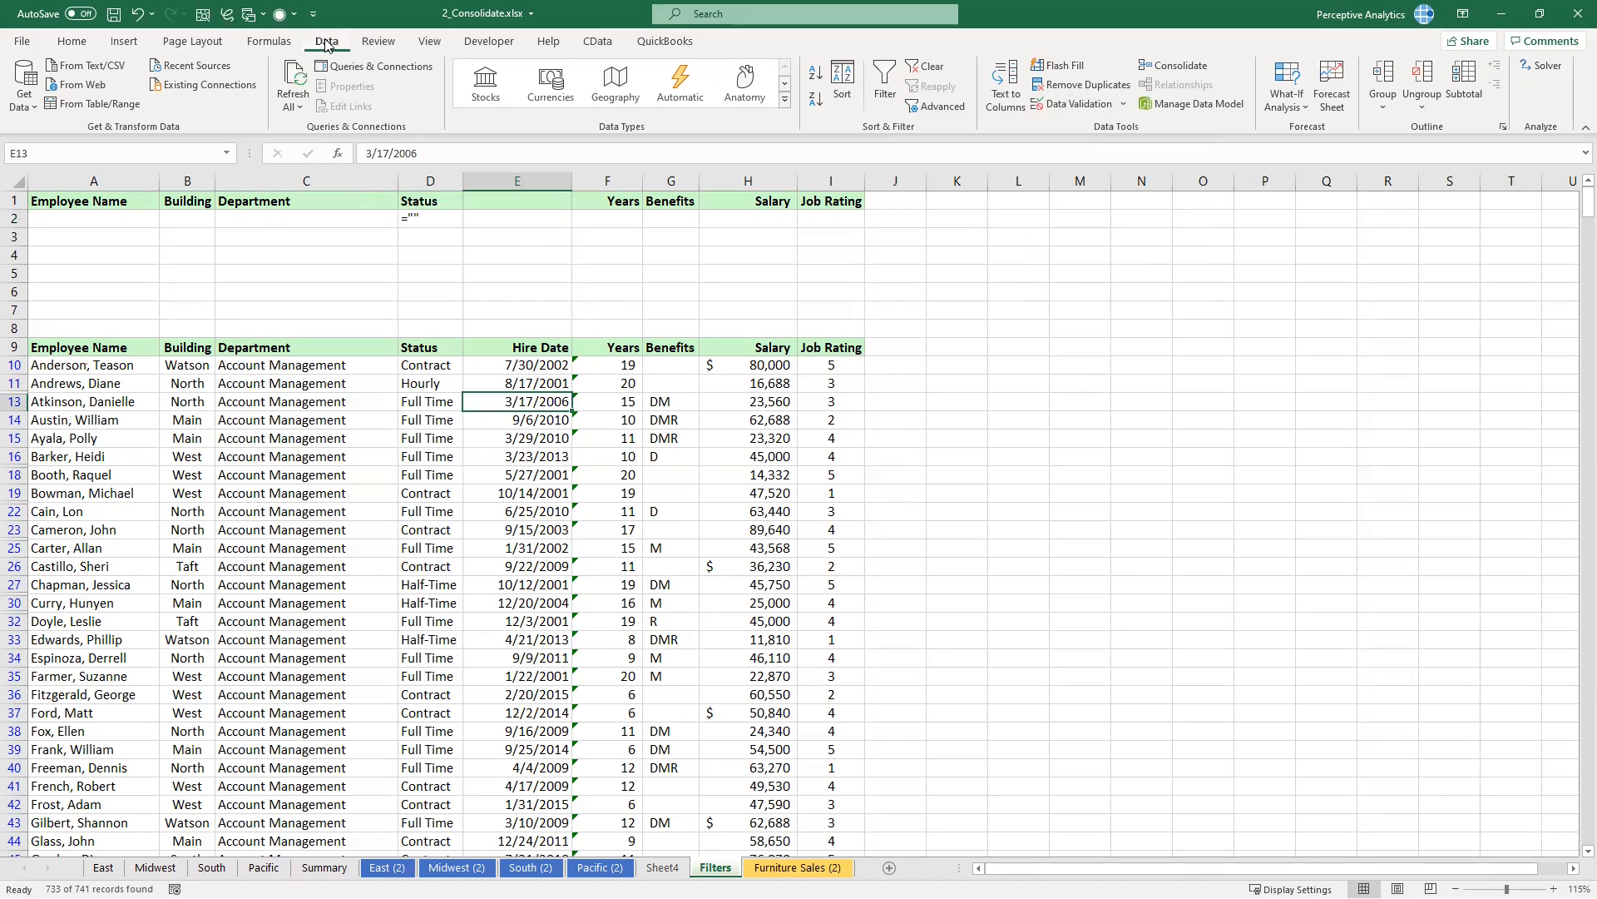
{"action": "left_click", "coordinate": [935, 105]}
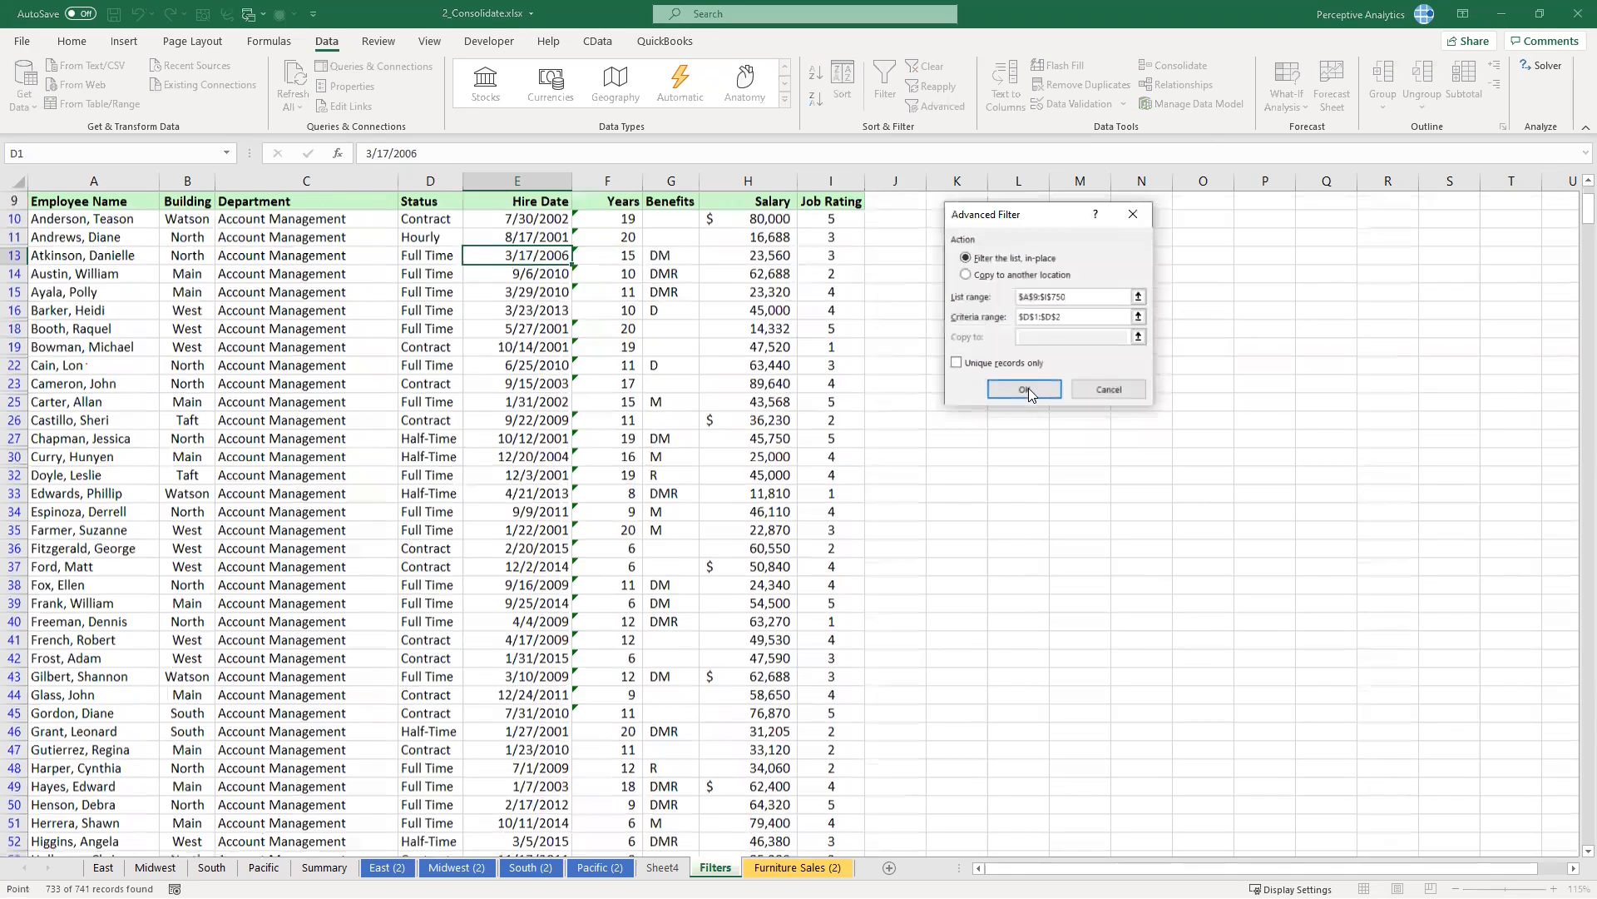
{"action": "left_click", "coordinate": [1029, 388]}
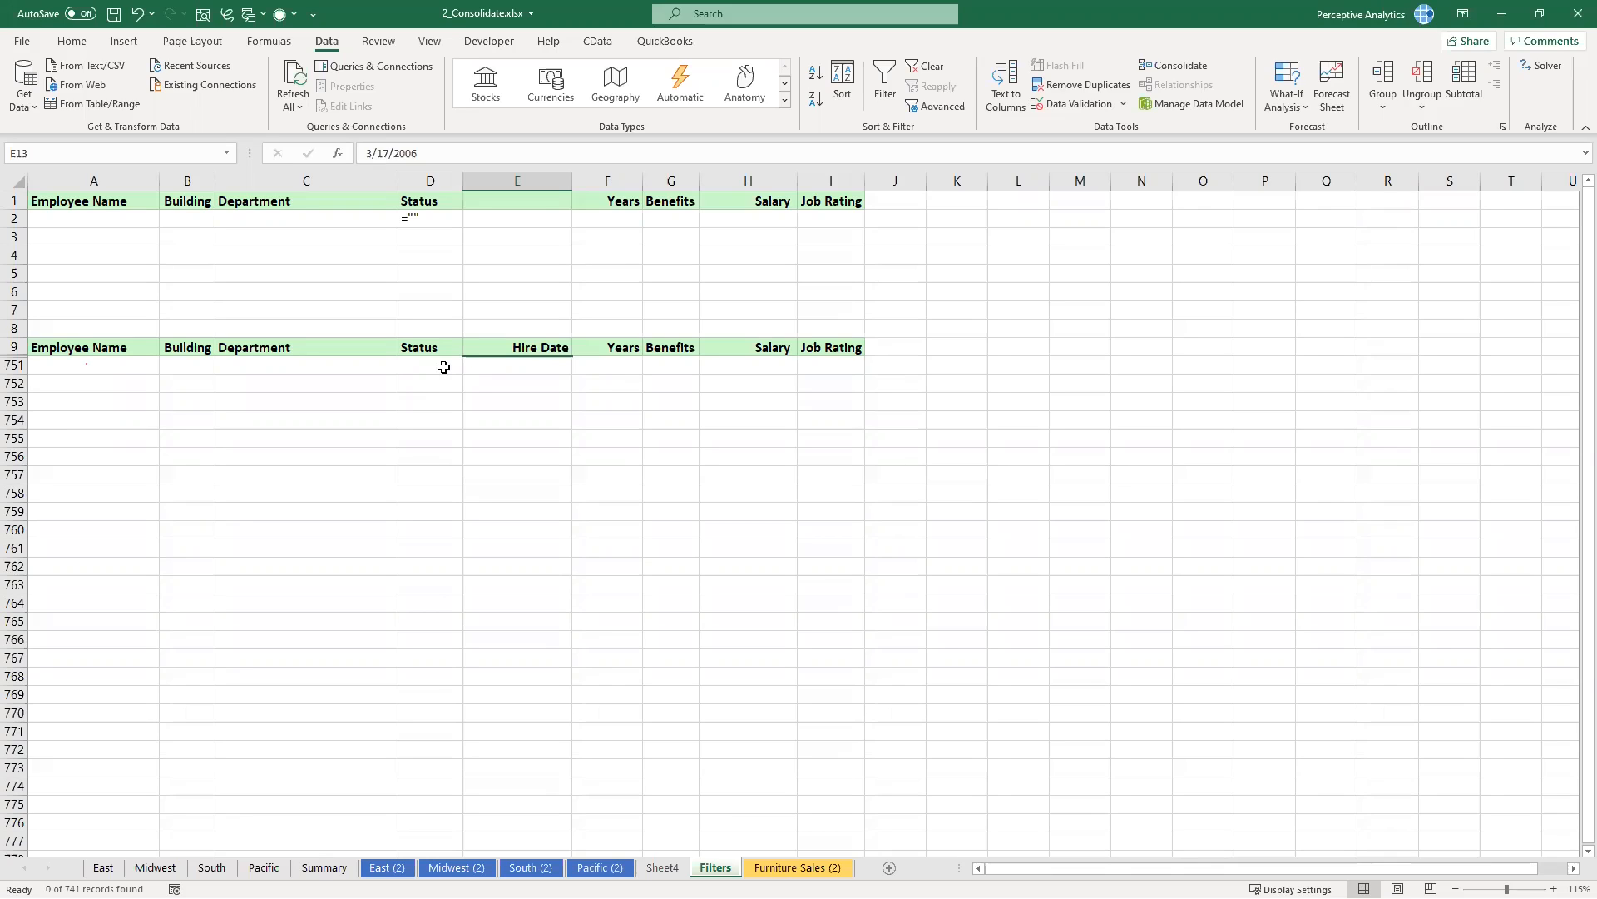
{"action": "left_click", "coordinate": [422, 220]}
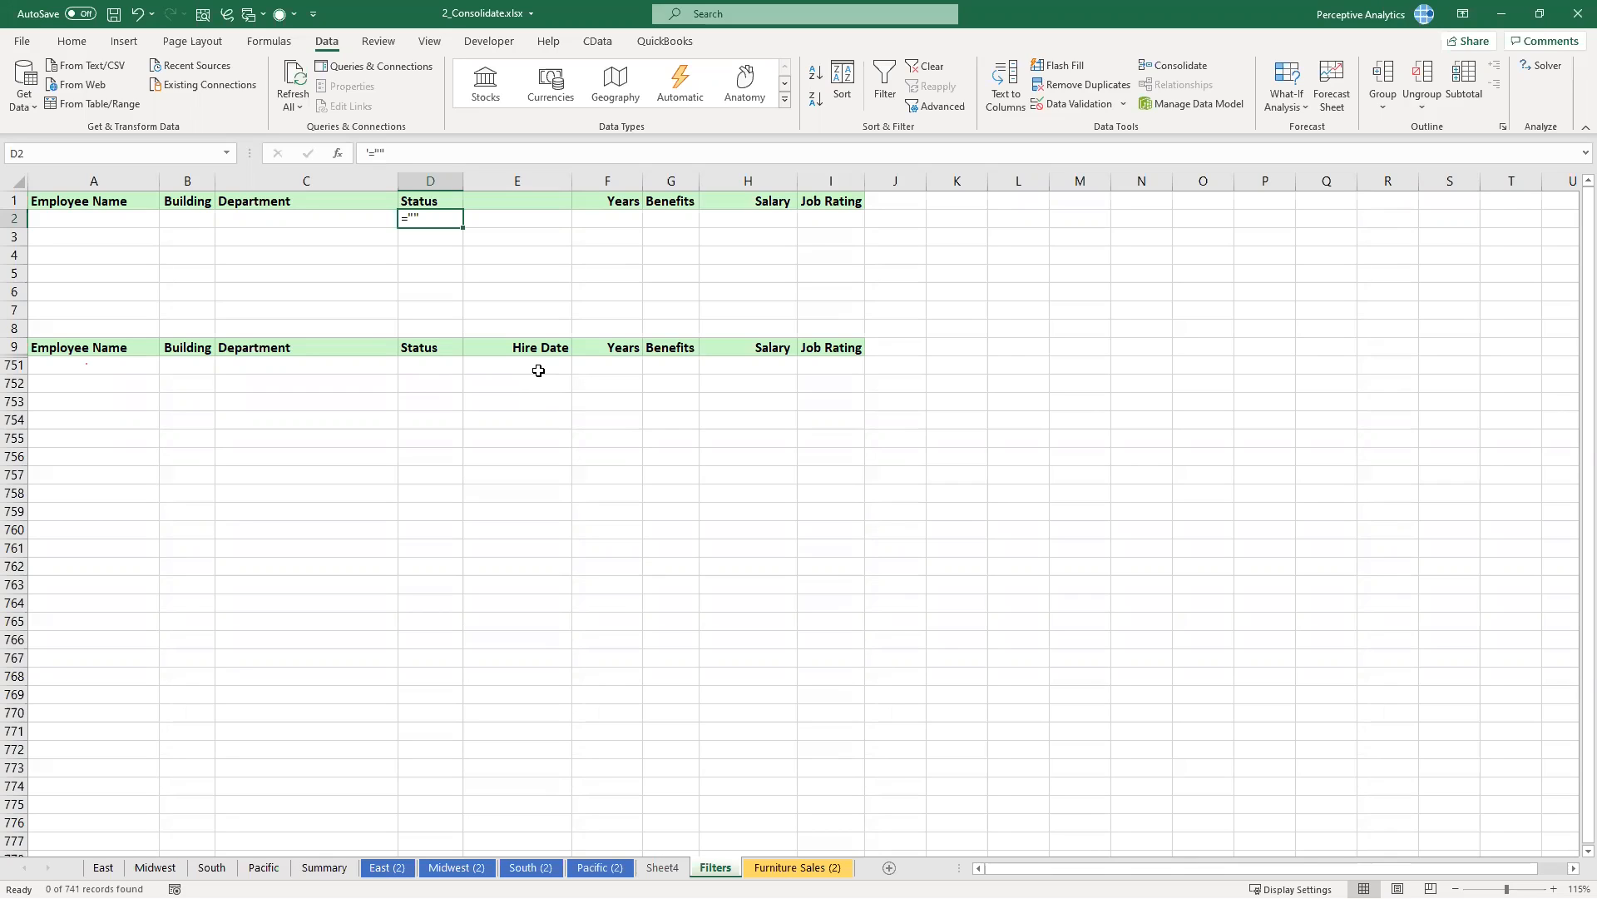
Step: Enter the formula +5+6 in cell K4 and check how it is stored
{"action": "left_click", "coordinate": [963, 253]}
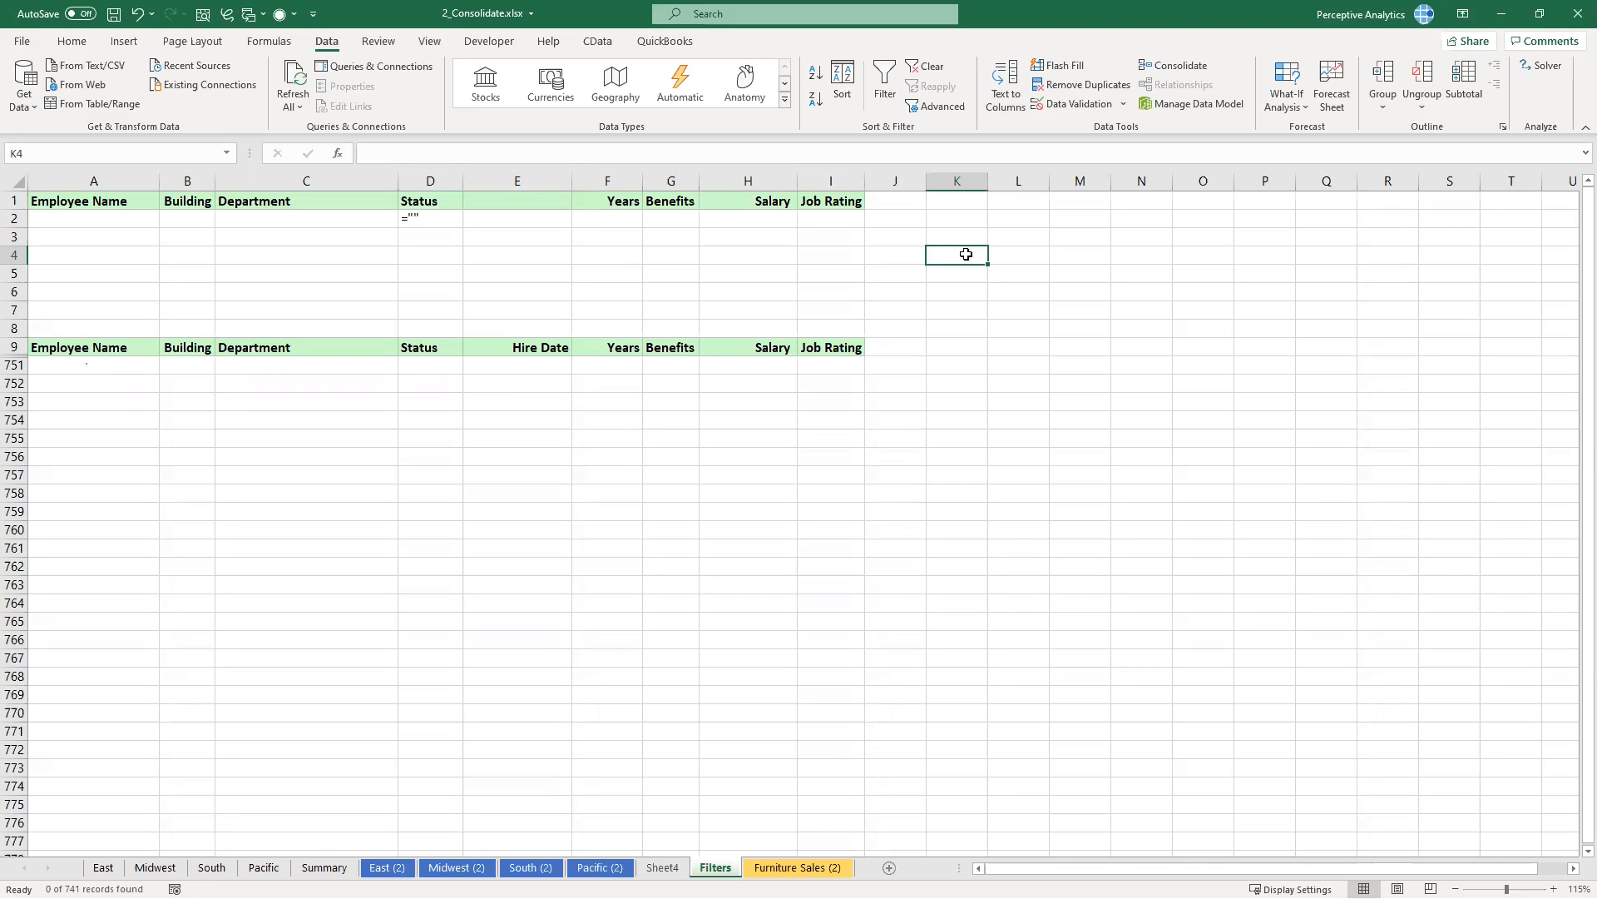
{"action": "type", "text": "+5+6"}
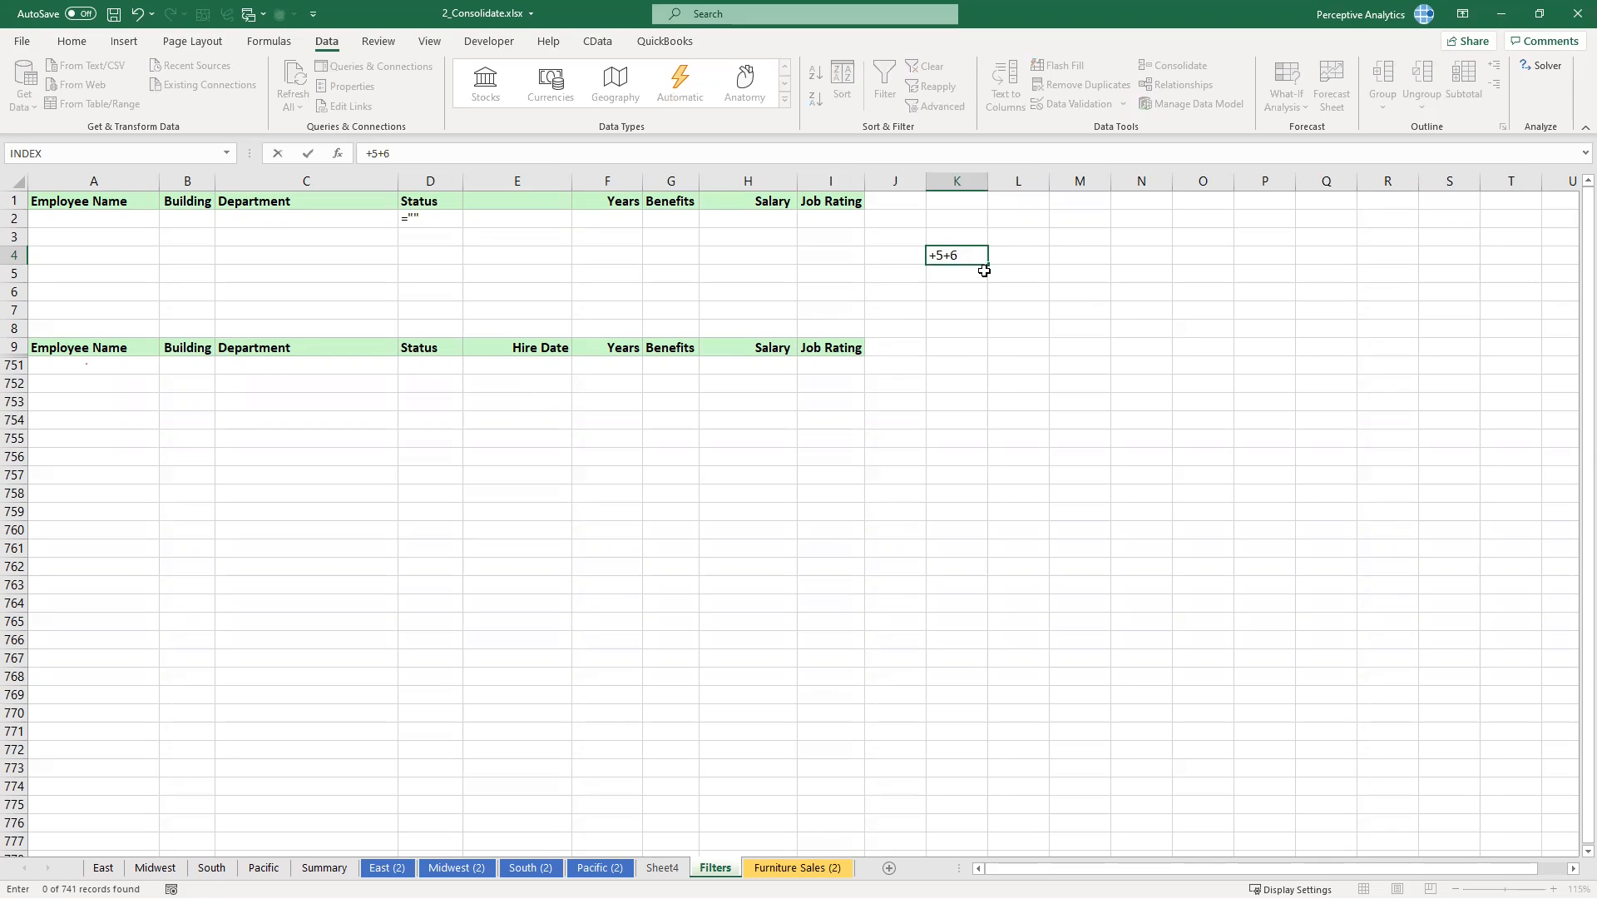
{"action": "key", "text": "Return"}
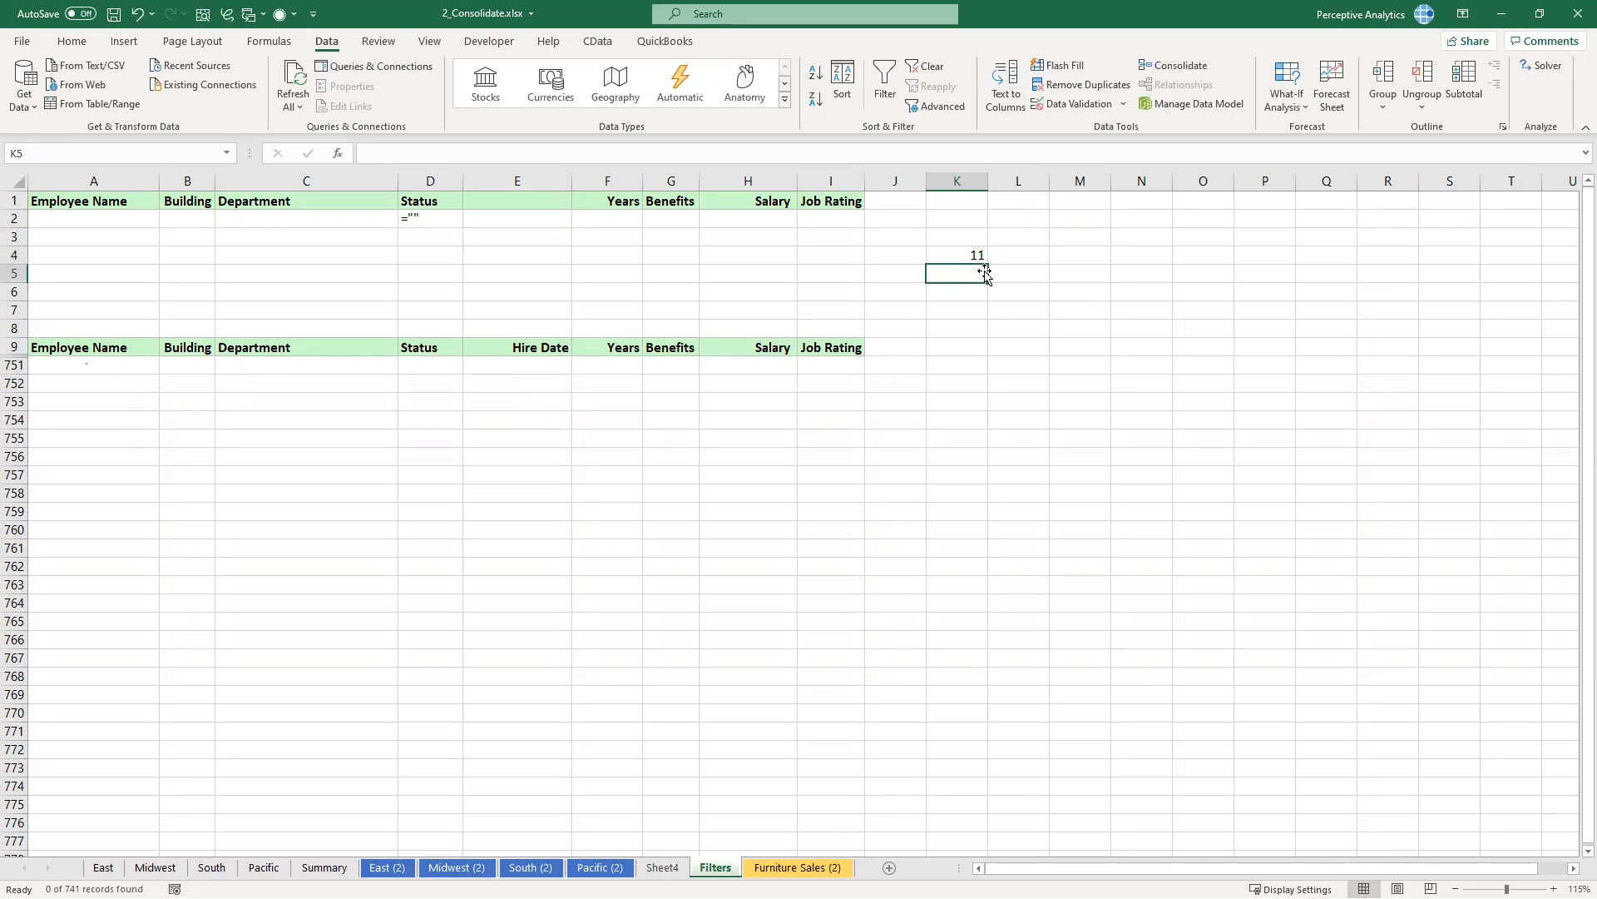
{"action": "left_click", "coordinate": [971, 254]}
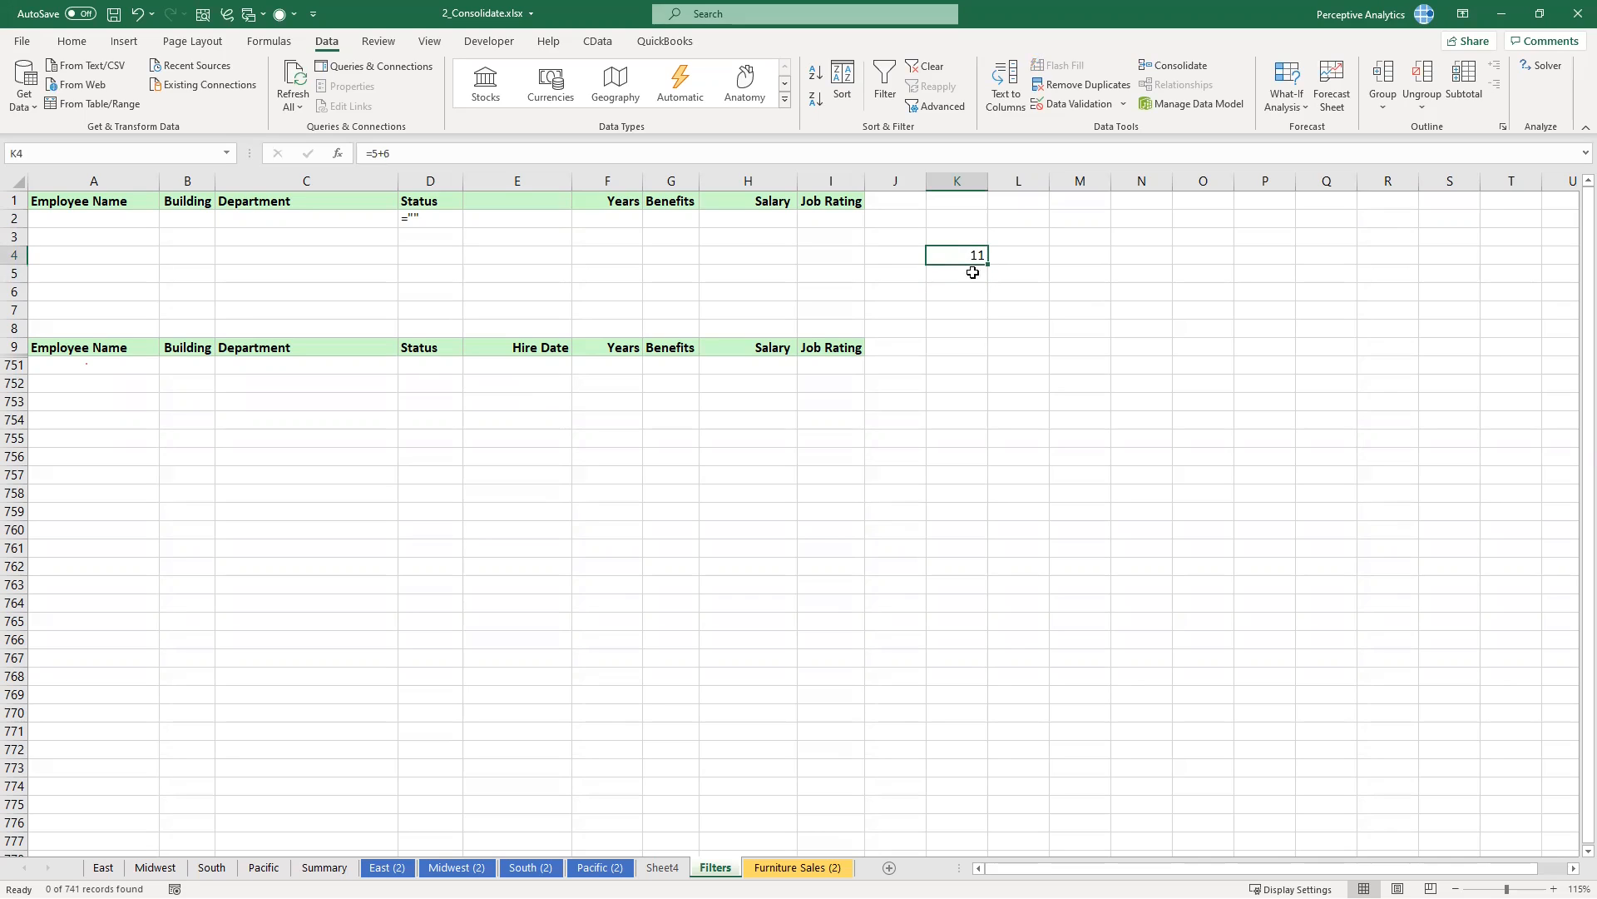
Step: Enter '+5+6 as literal text in cell K5 and inspect the cell's stored content
{"action": "left_click", "coordinate": [967, 280]}
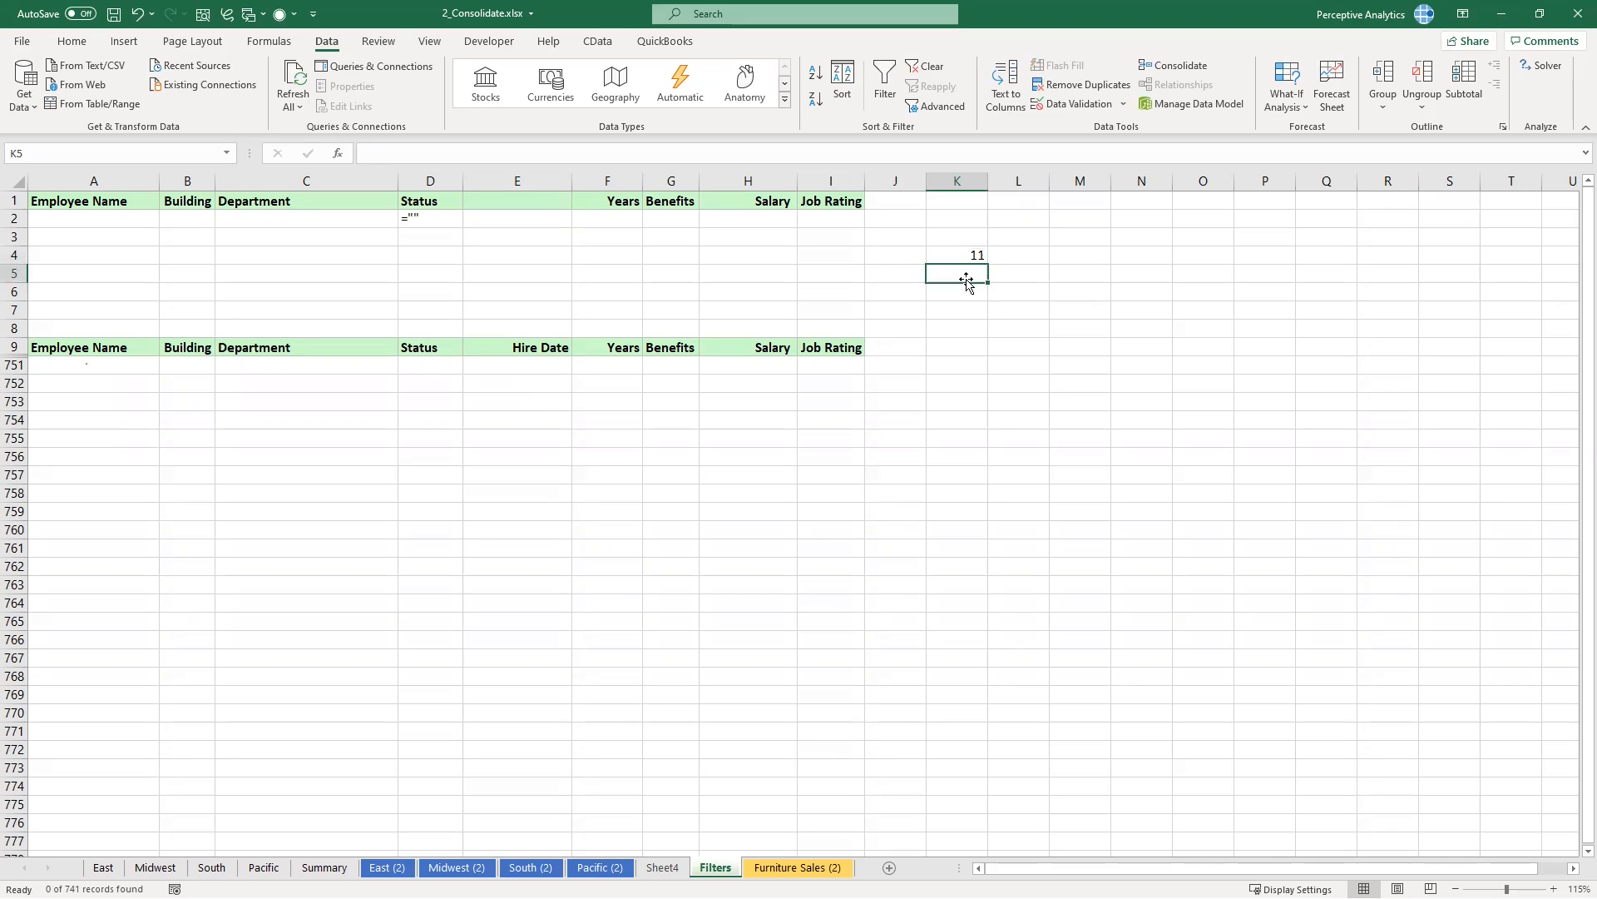
{"action": "type", "text": "'"}
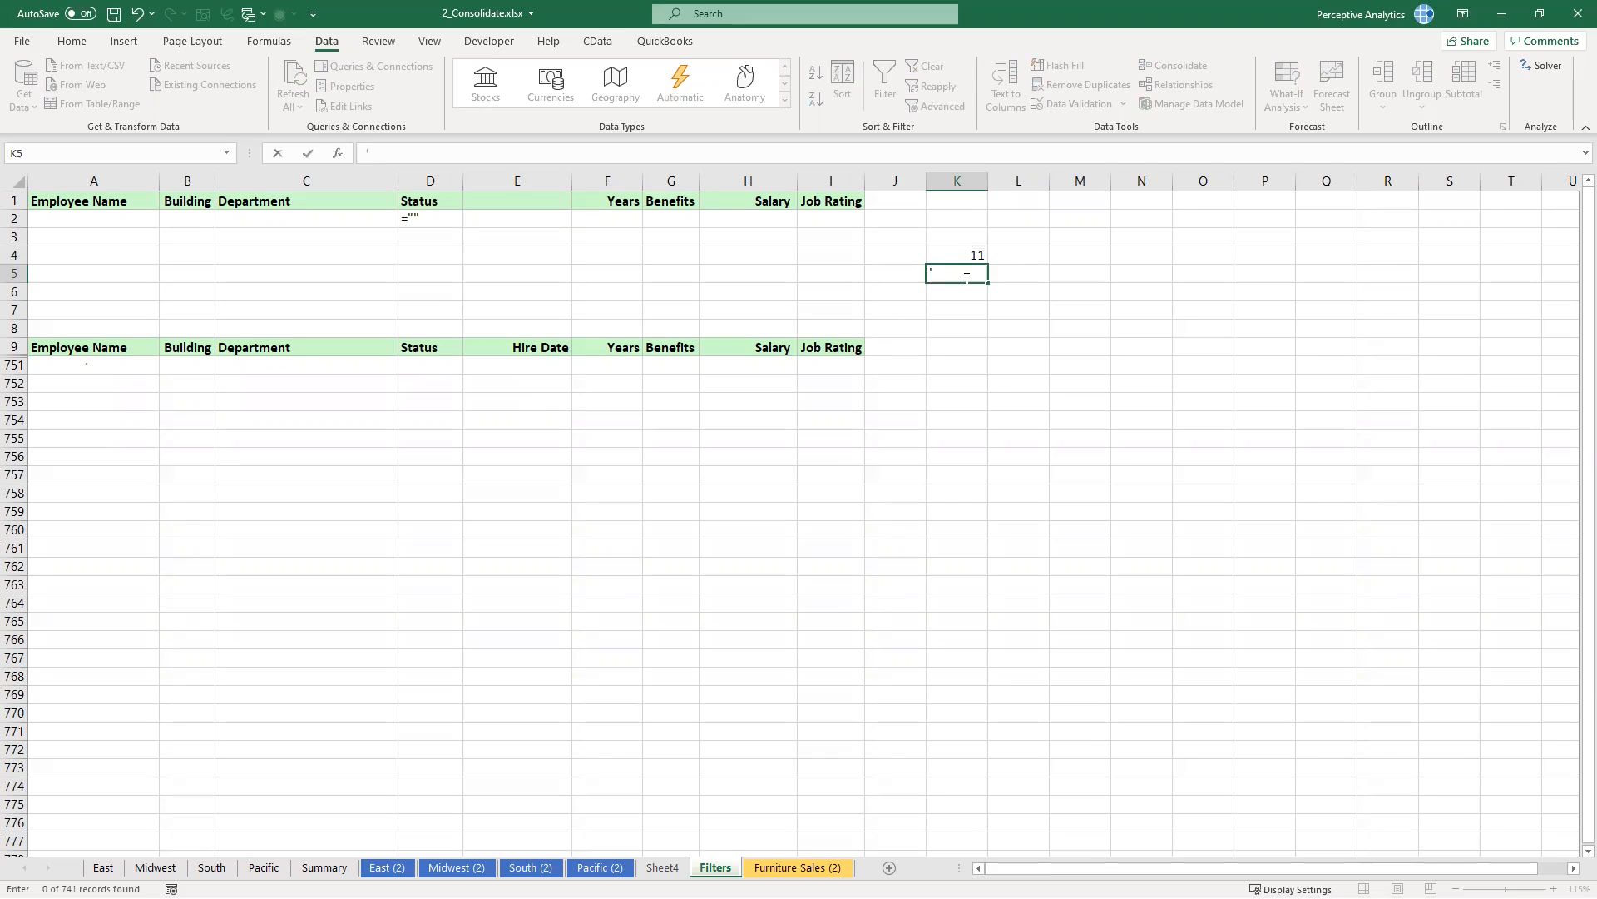
{"action": "type", "text": "+5+6"}
{"action": "key", "text": "Return"}
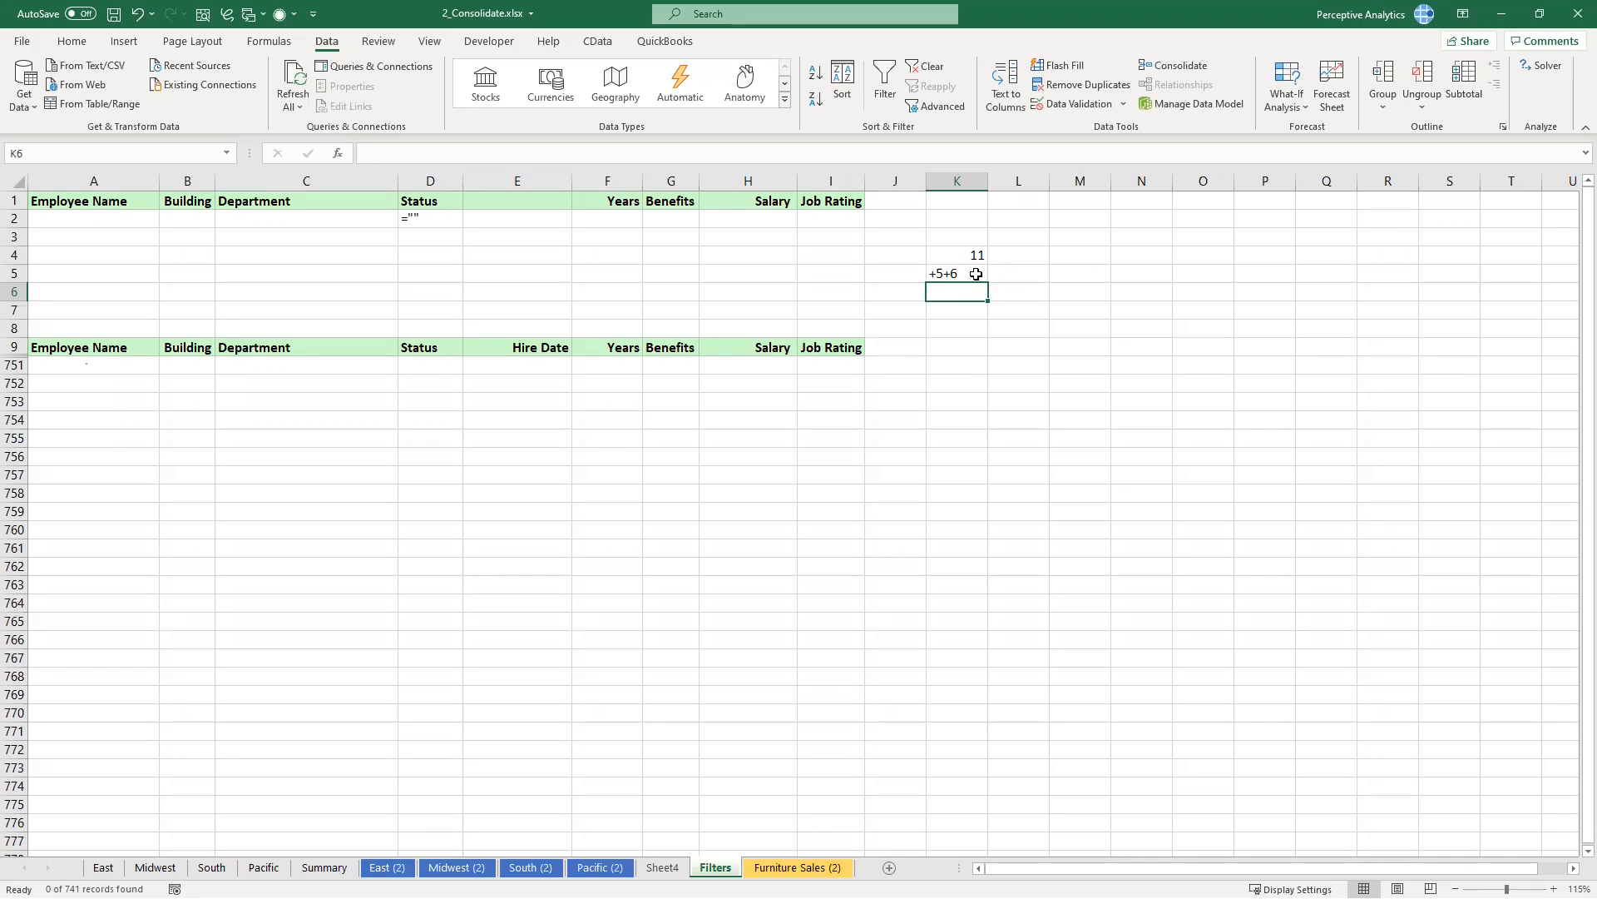
{"action": "left_click", "coordinate": [976, 274]}
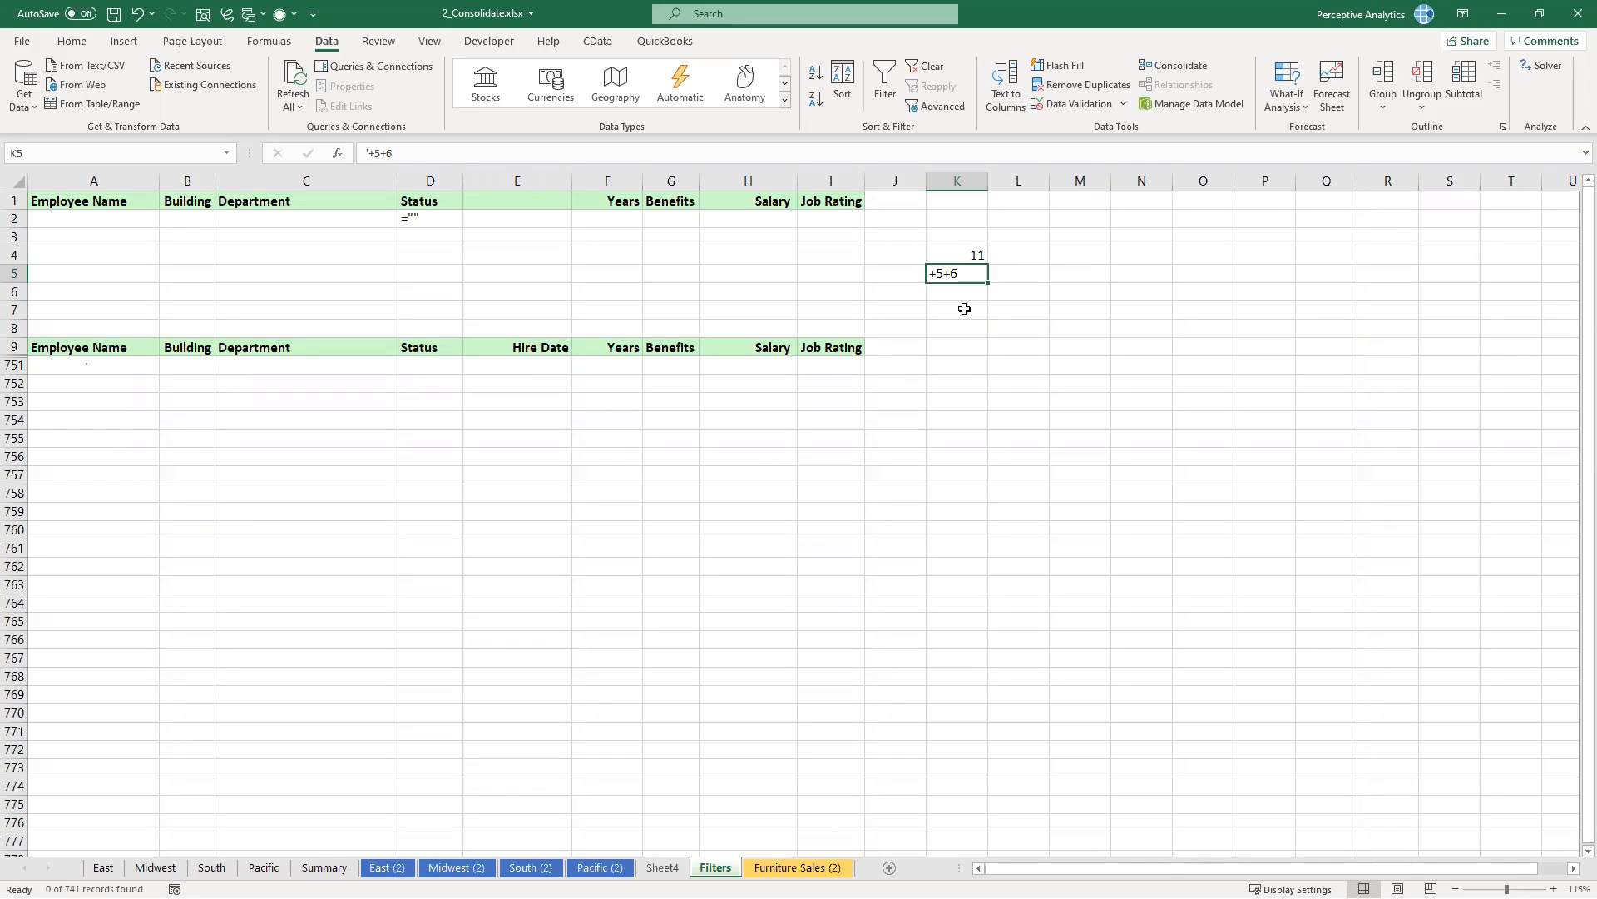
{"action": "key", "text": "F3"}
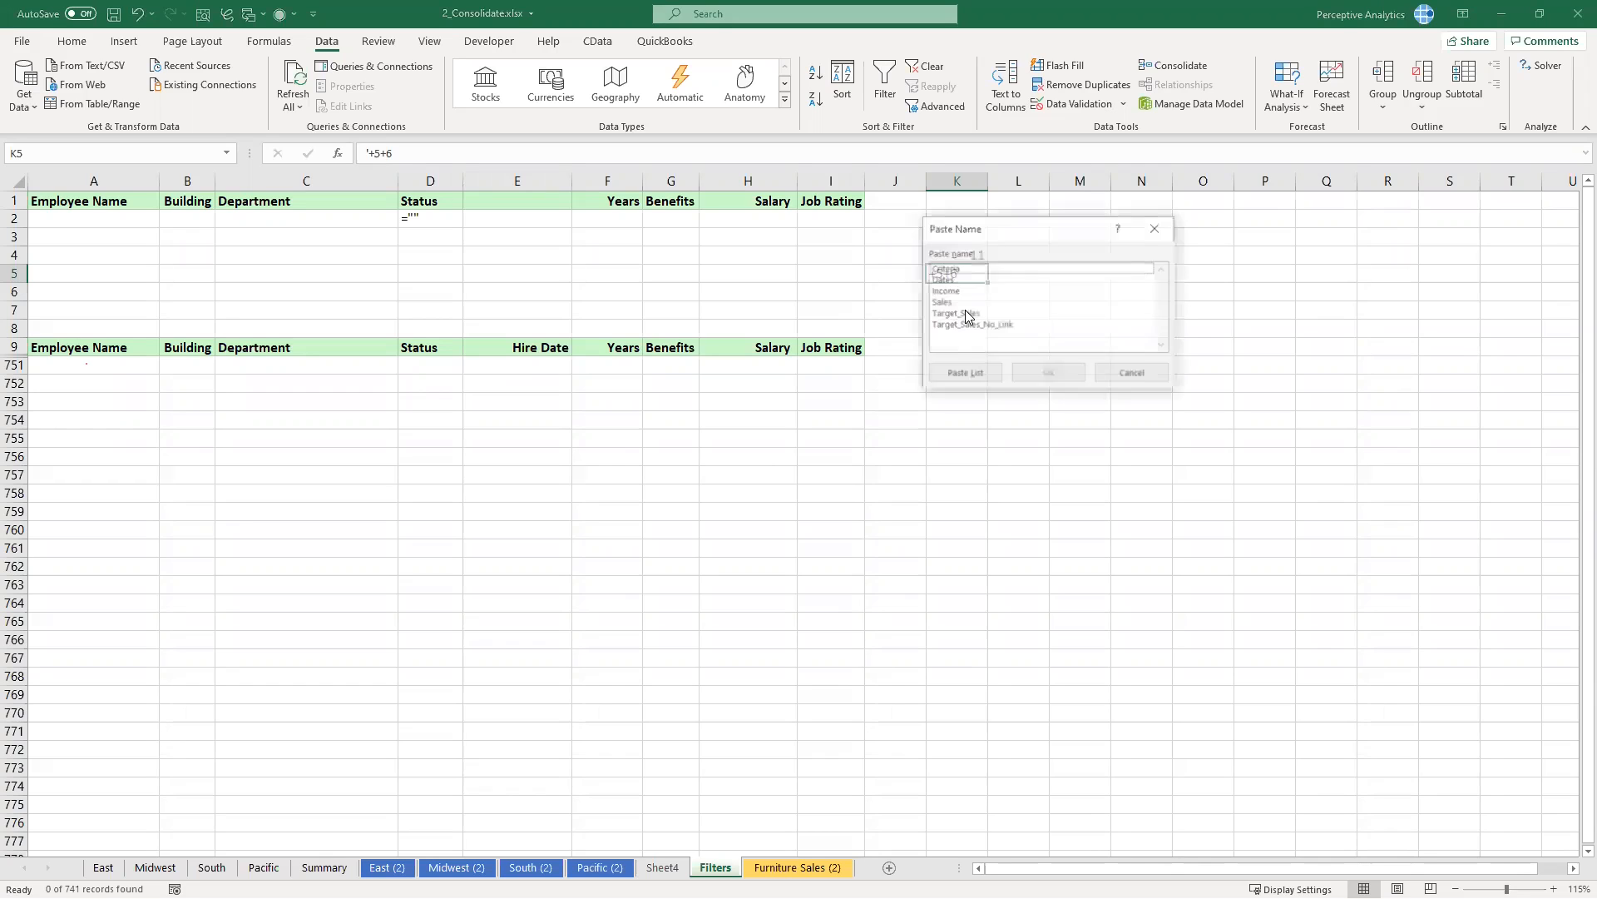
{"action": "left_click", "coordinate": [1155, 239]}
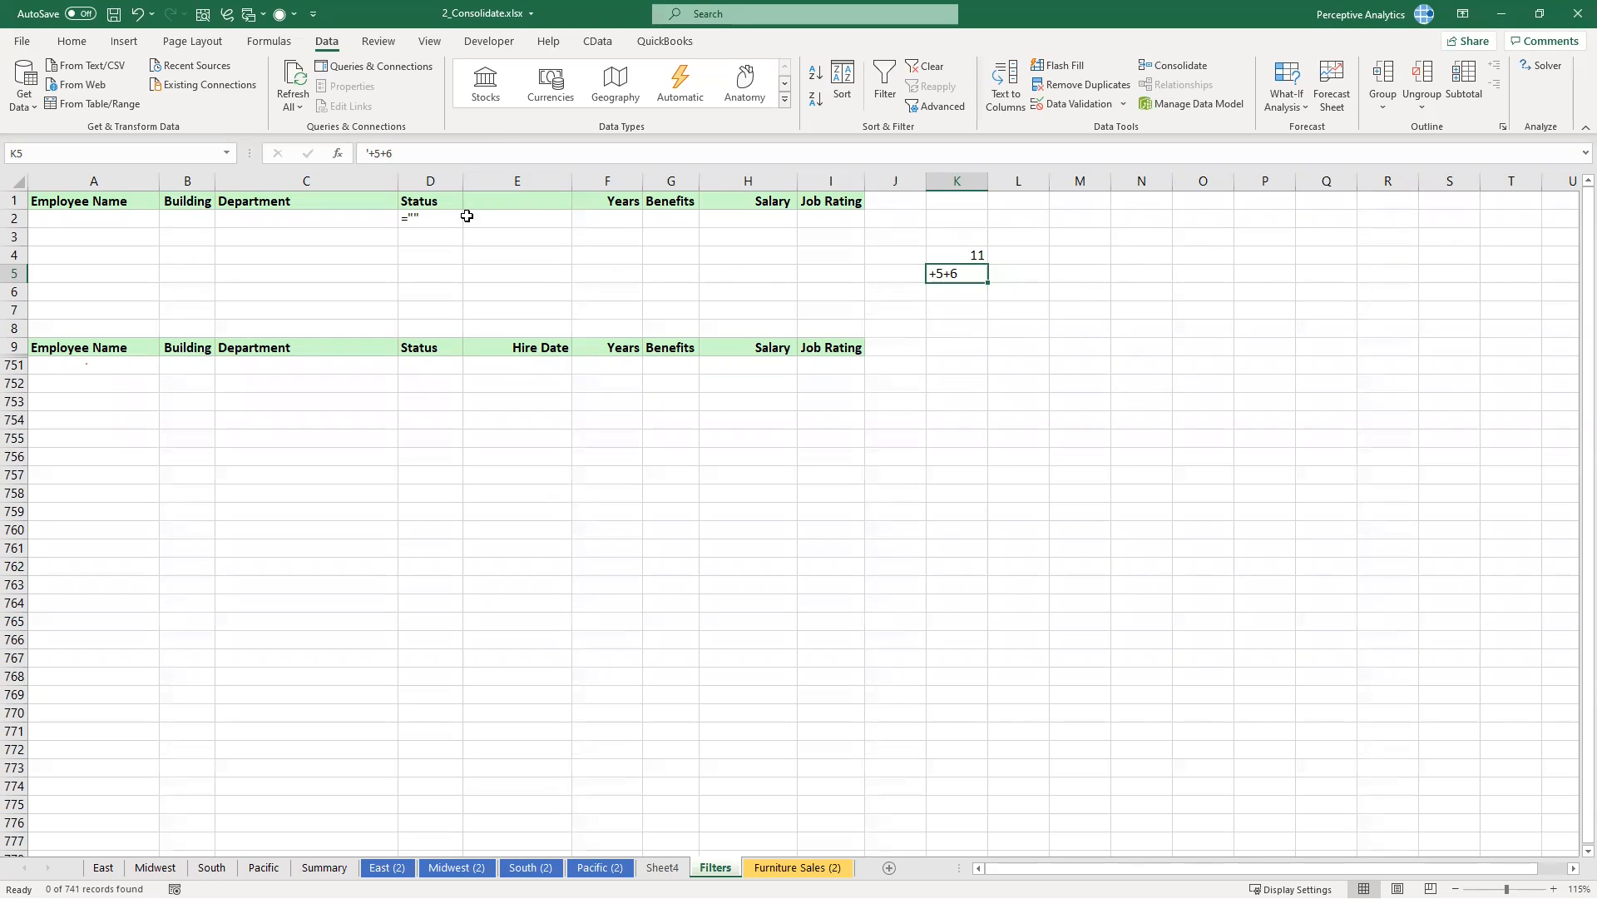
{"action": "left_click", "coordinate": [421, 154]}
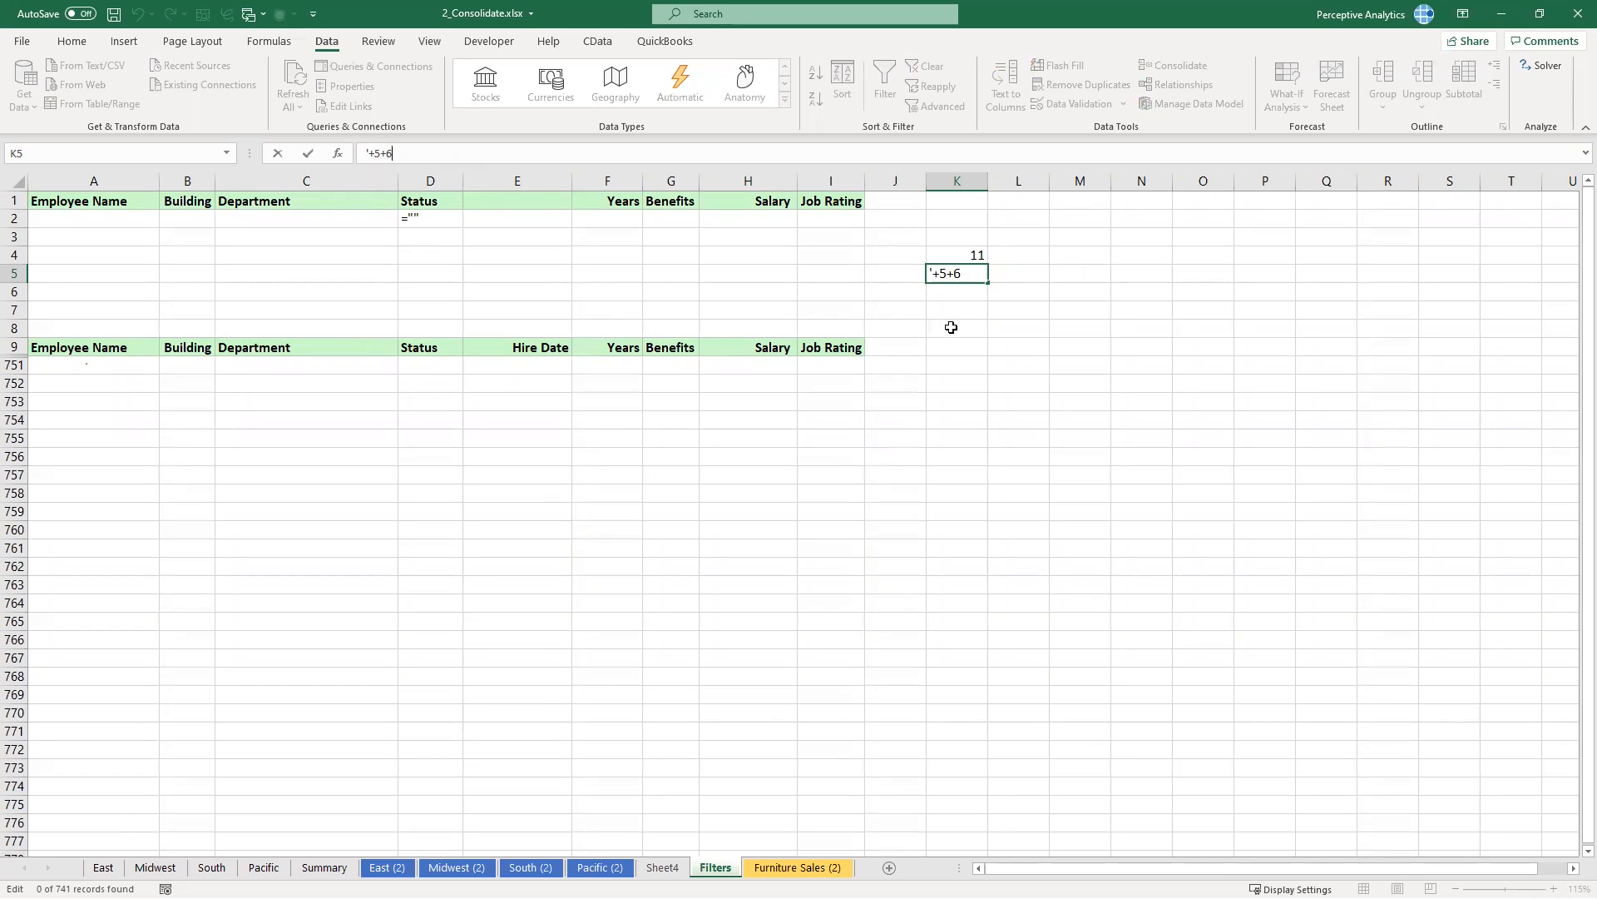
Step: Clear the filter on the employee list and replace the Status value in cell D12 with the formula =""
{"action": "left_click", "coordinate": [669, 381]}
{"action": "left_click", "coordinate": [925, 66]}
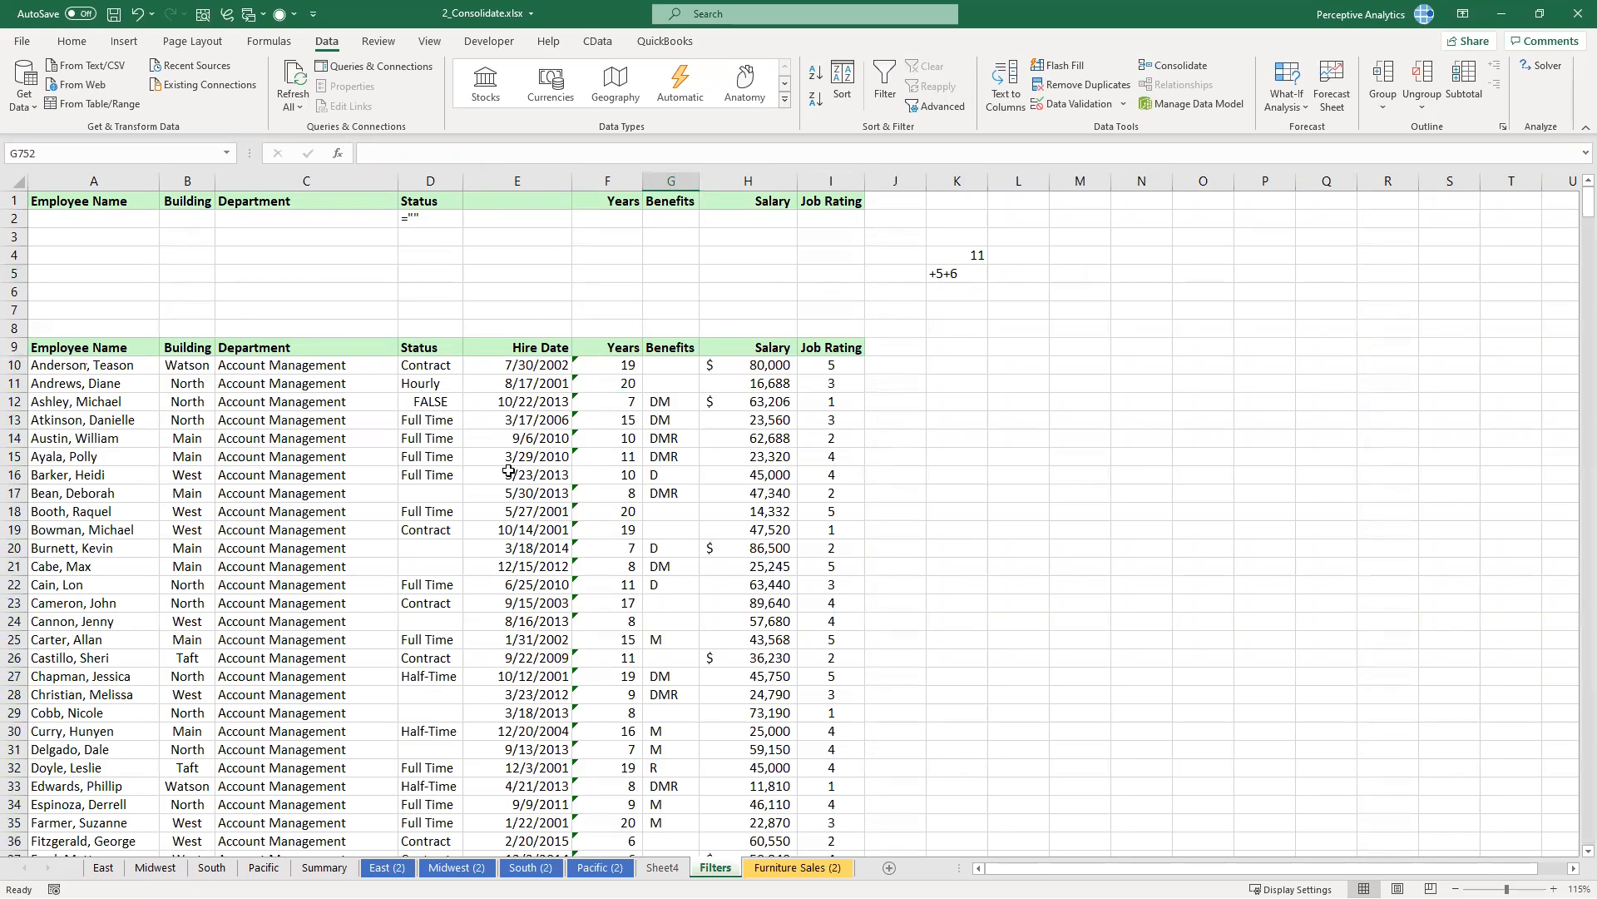
{"action": "left_click", "coordinate": [448, 403]}
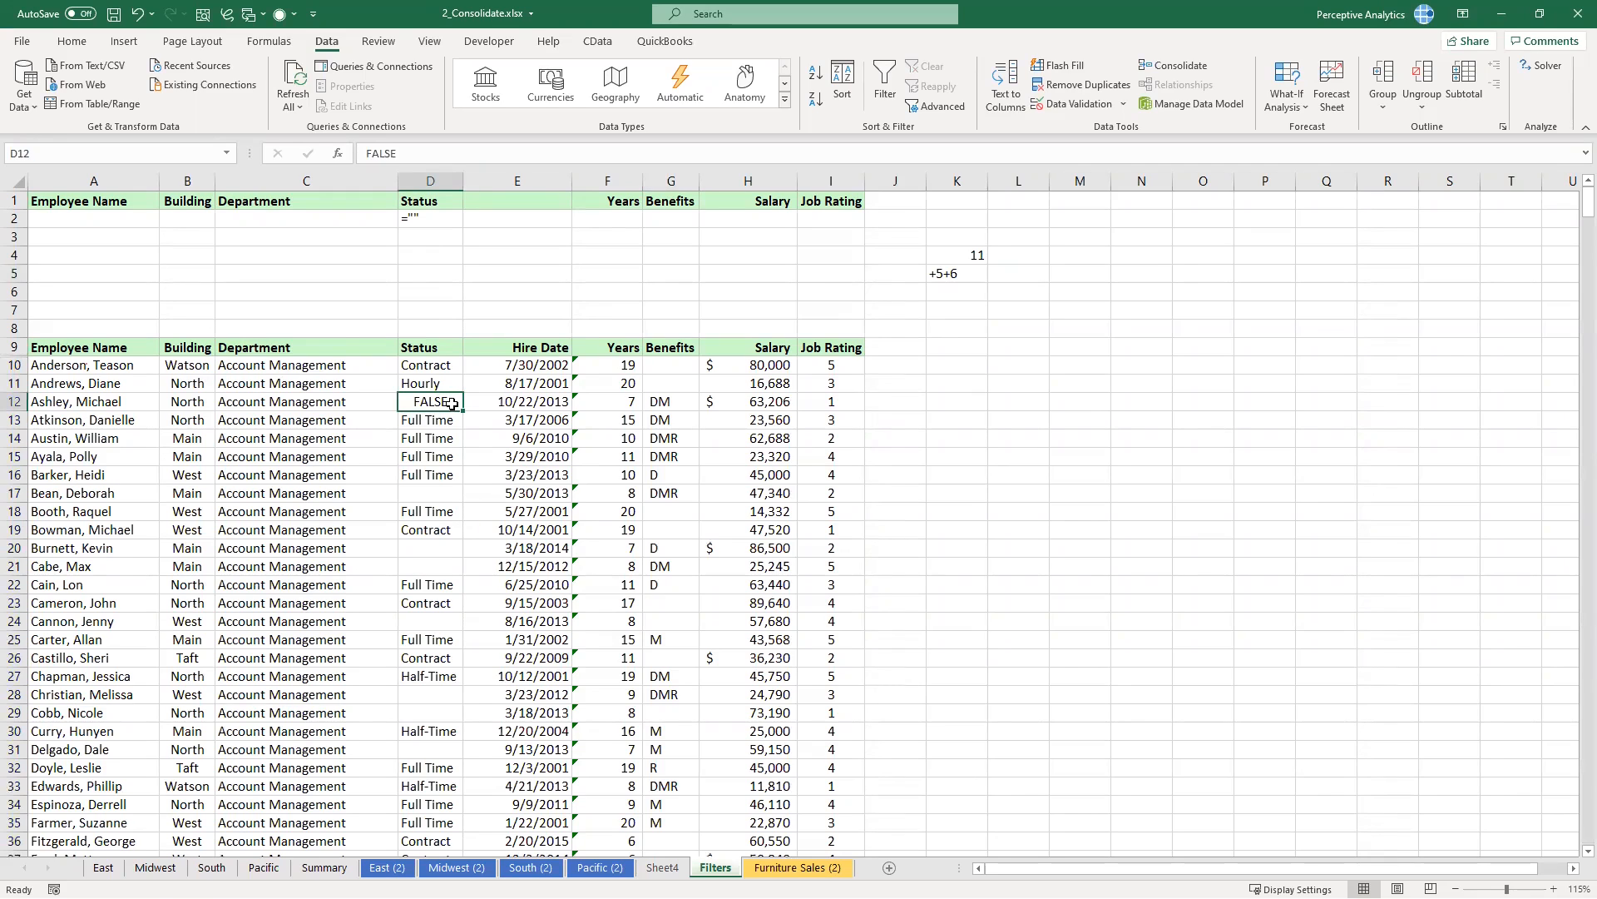
{"action": "type", "text": "="}
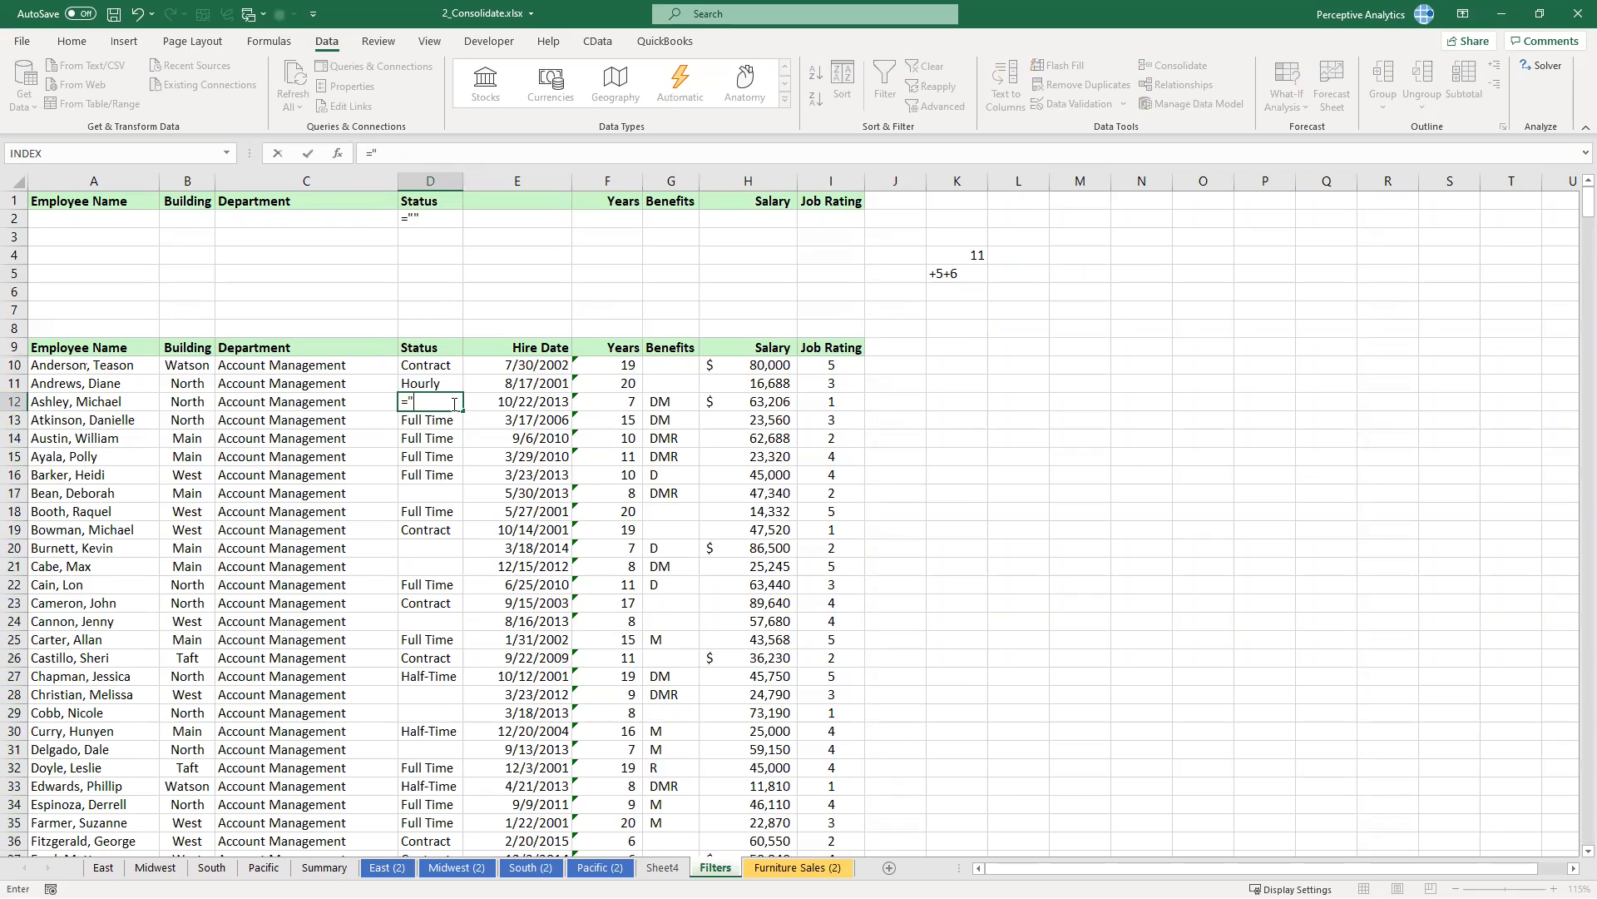
{"action": "key", "text": "Return"}
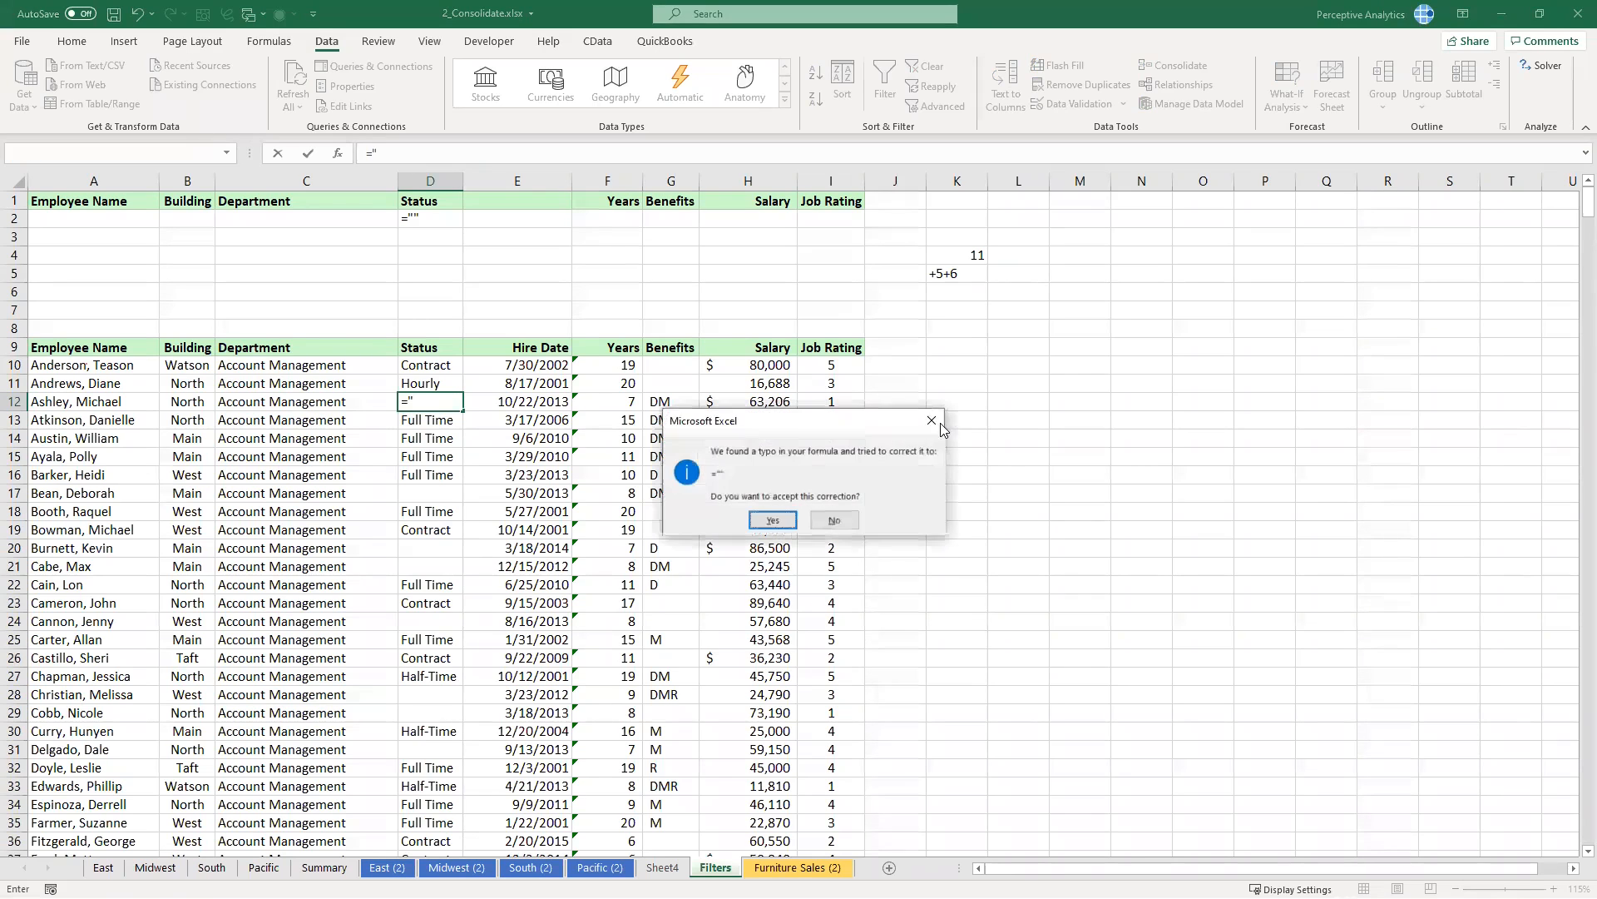
{"action": "left_click", "coordinate": [834, 520]}
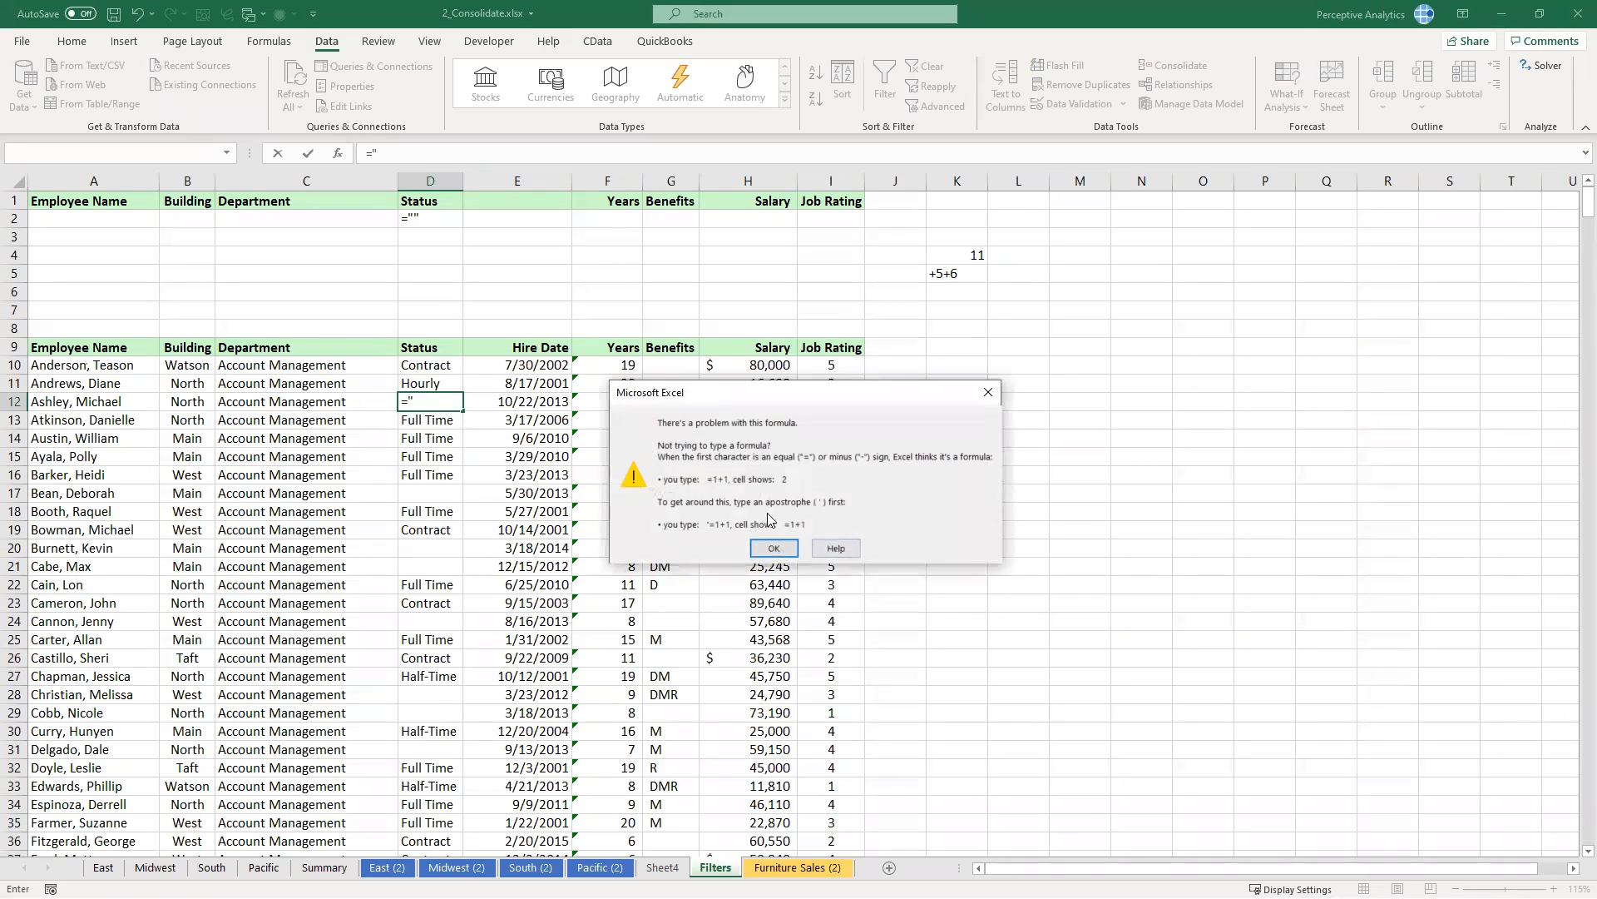
{"action": "left_click", "coordinate": [989, 392]}
{"action": "left_click", "coordinate": [433, 407]}
{"action": "key", "text": "Return"}
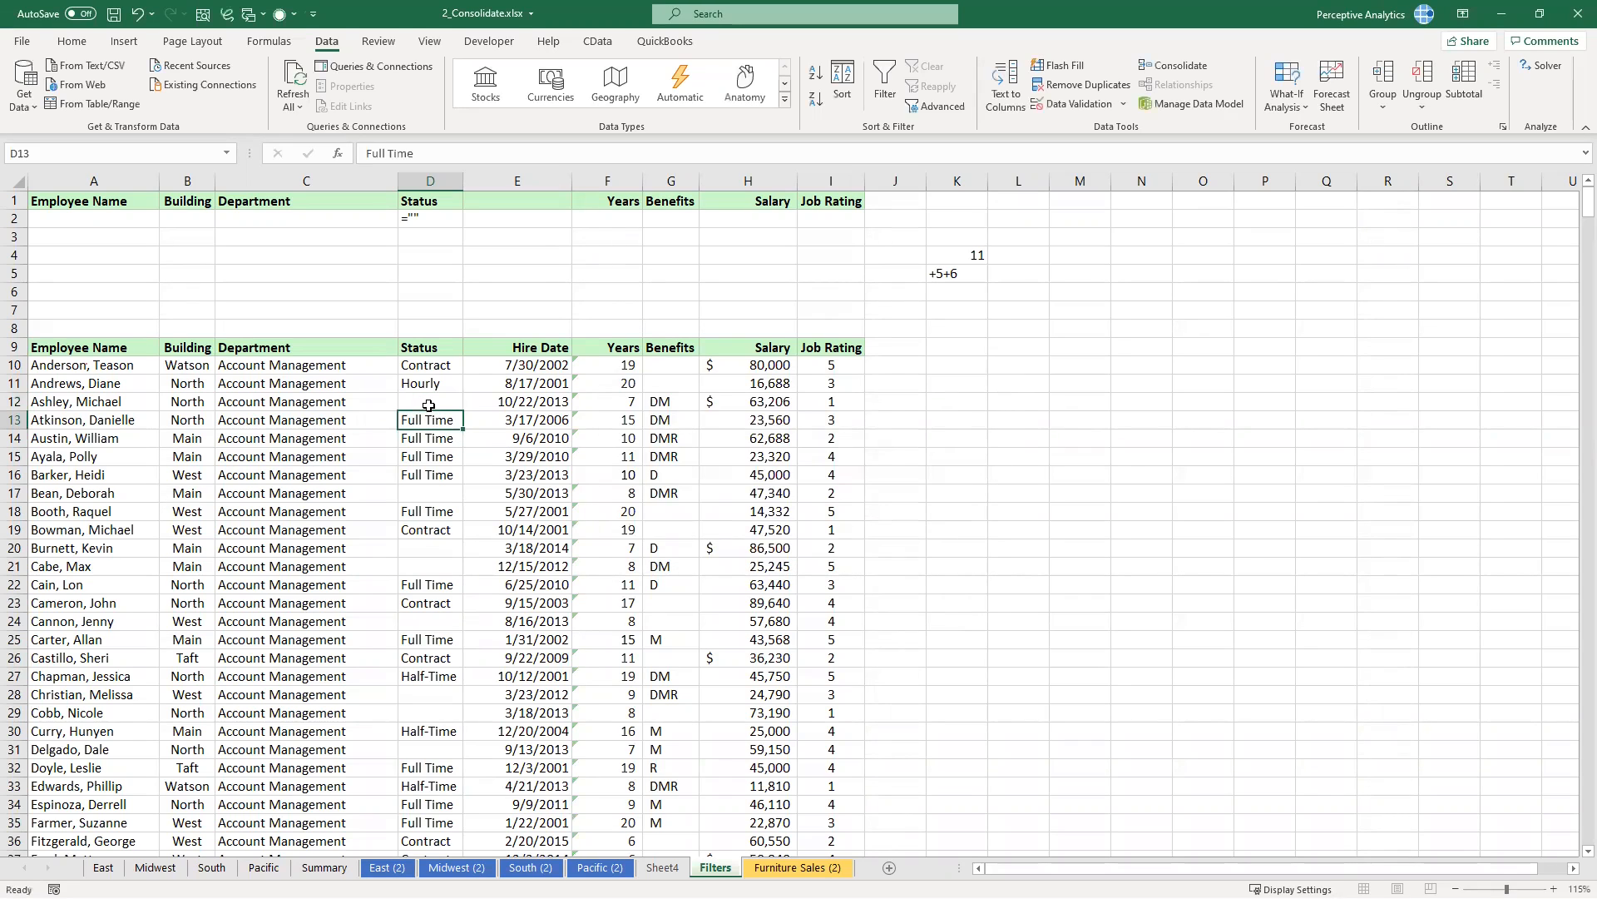
{"action": "left_click", "coordinate": [427, 404]}
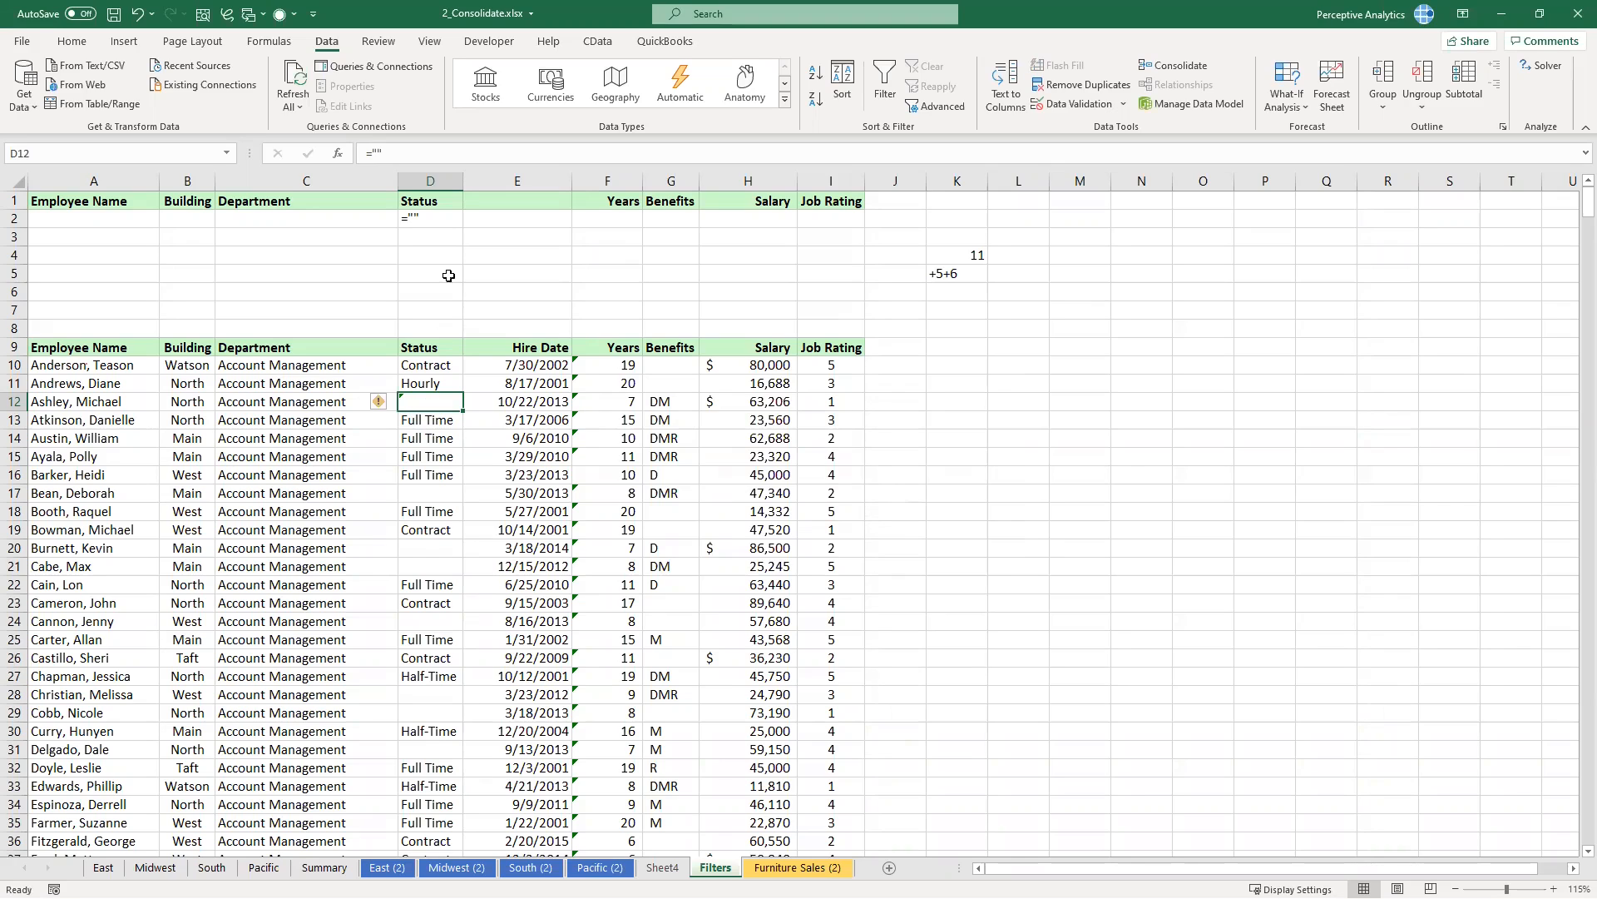
Step: Inspect criterion cell D2 and run the in-place Advanced Filter on the employee list with D1:D2 as the criteria range
{"action": "left_click", "coordinate": [412, 219]}
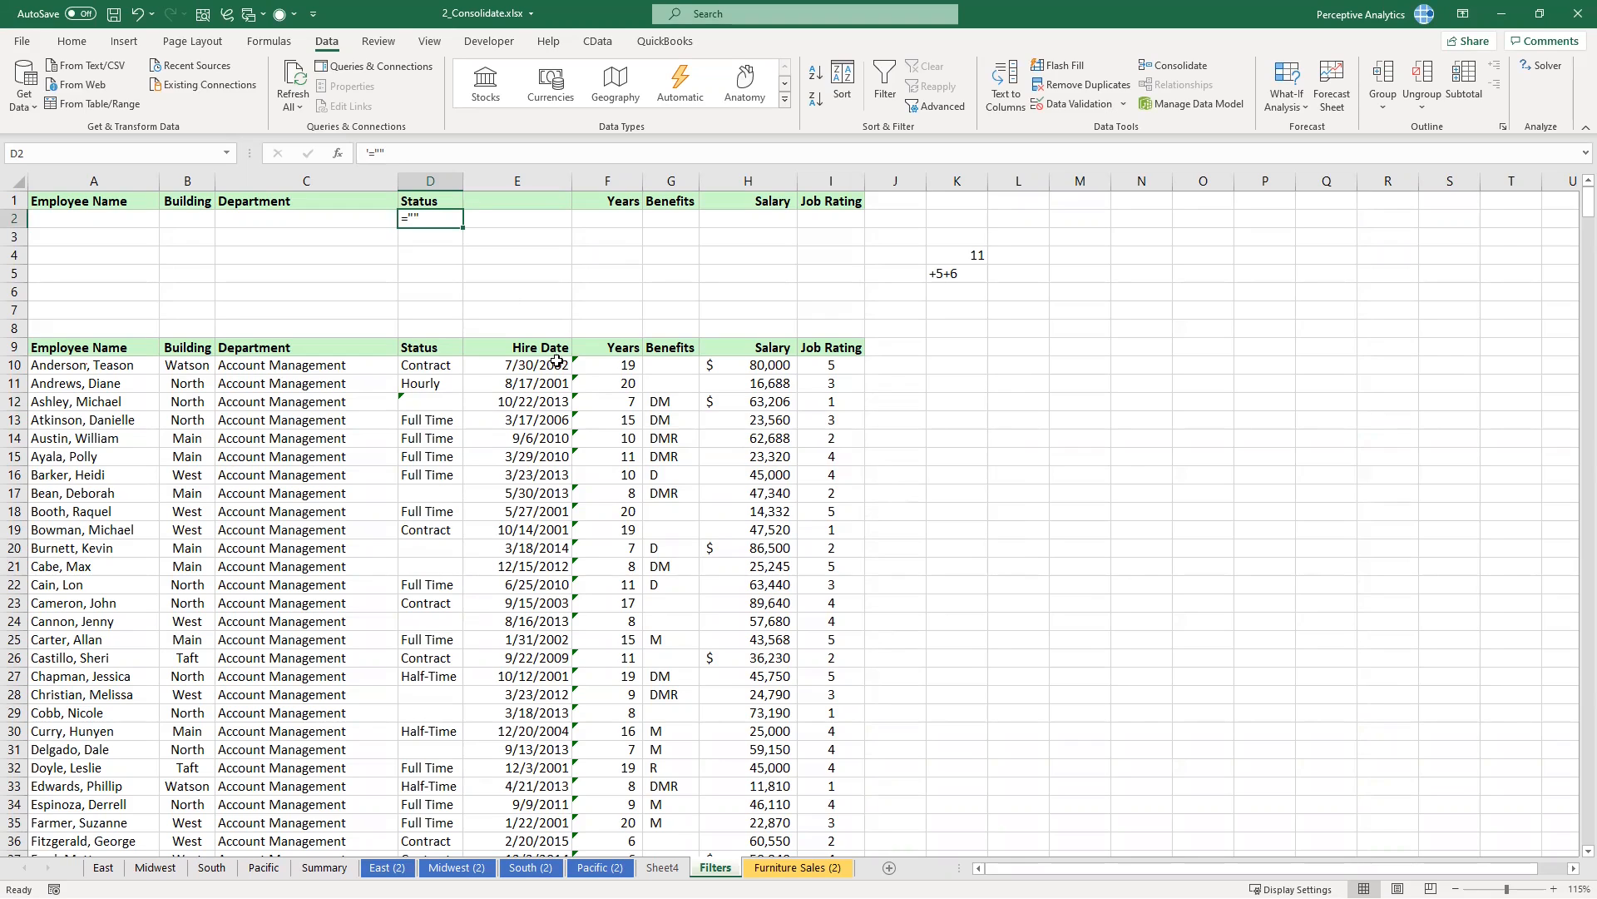
{"action": "left_click", "coordinate": [554, 399]}
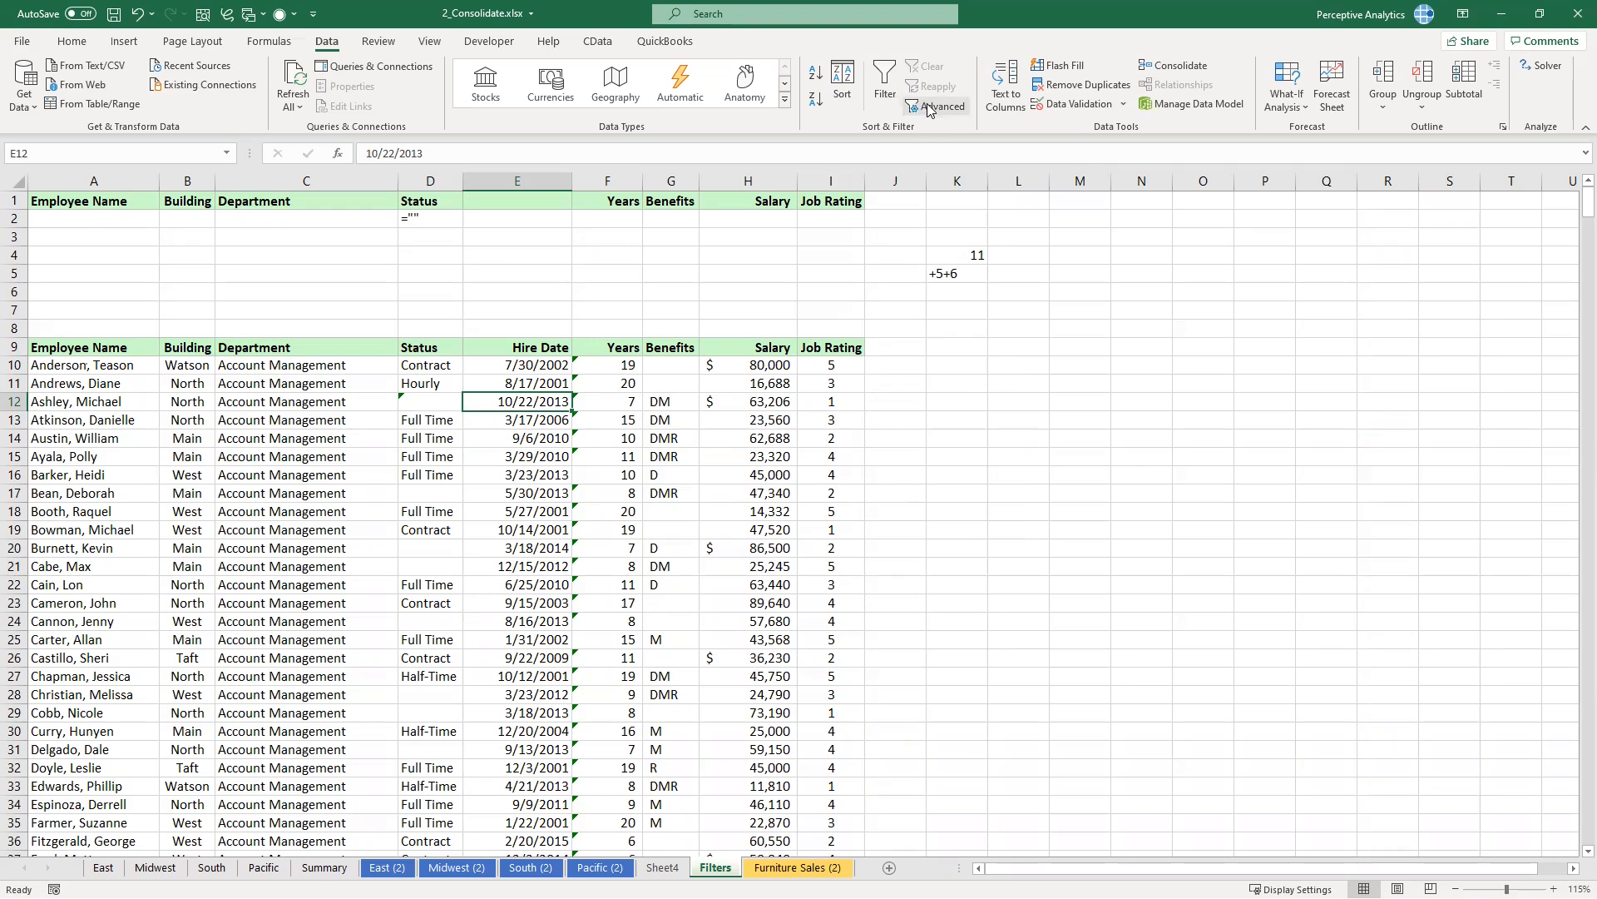
{"action": "left_click", "coordinate": [446, 219]}
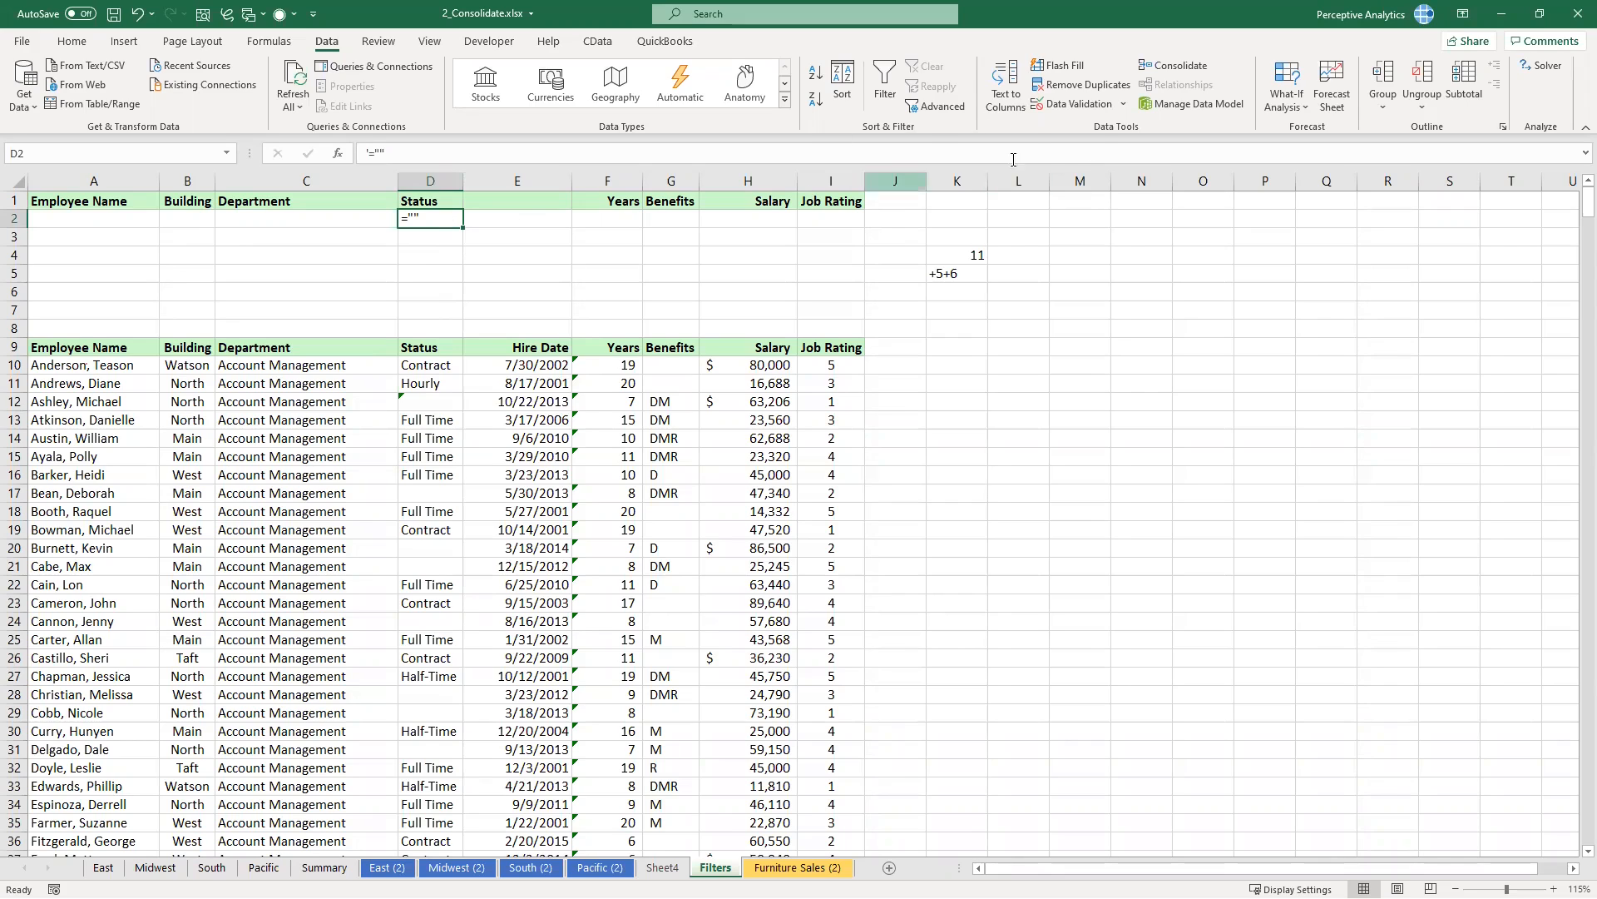
{"action": "left_click", "coordinate": [721, 386]}
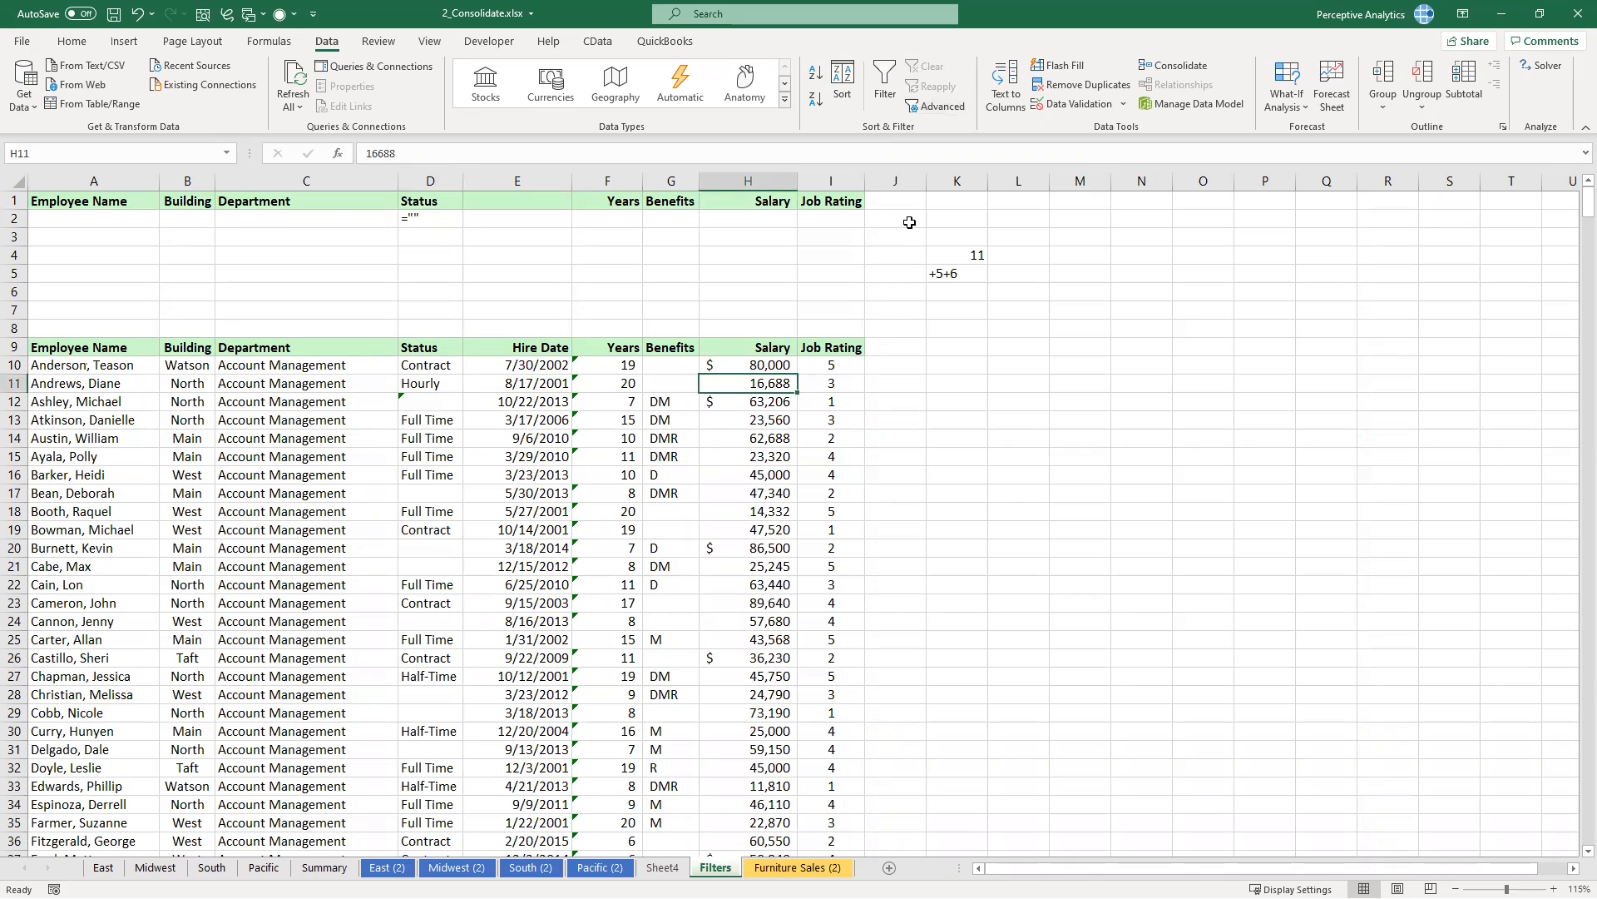
{"action": "left_click", "coordinate": [938, 106]}
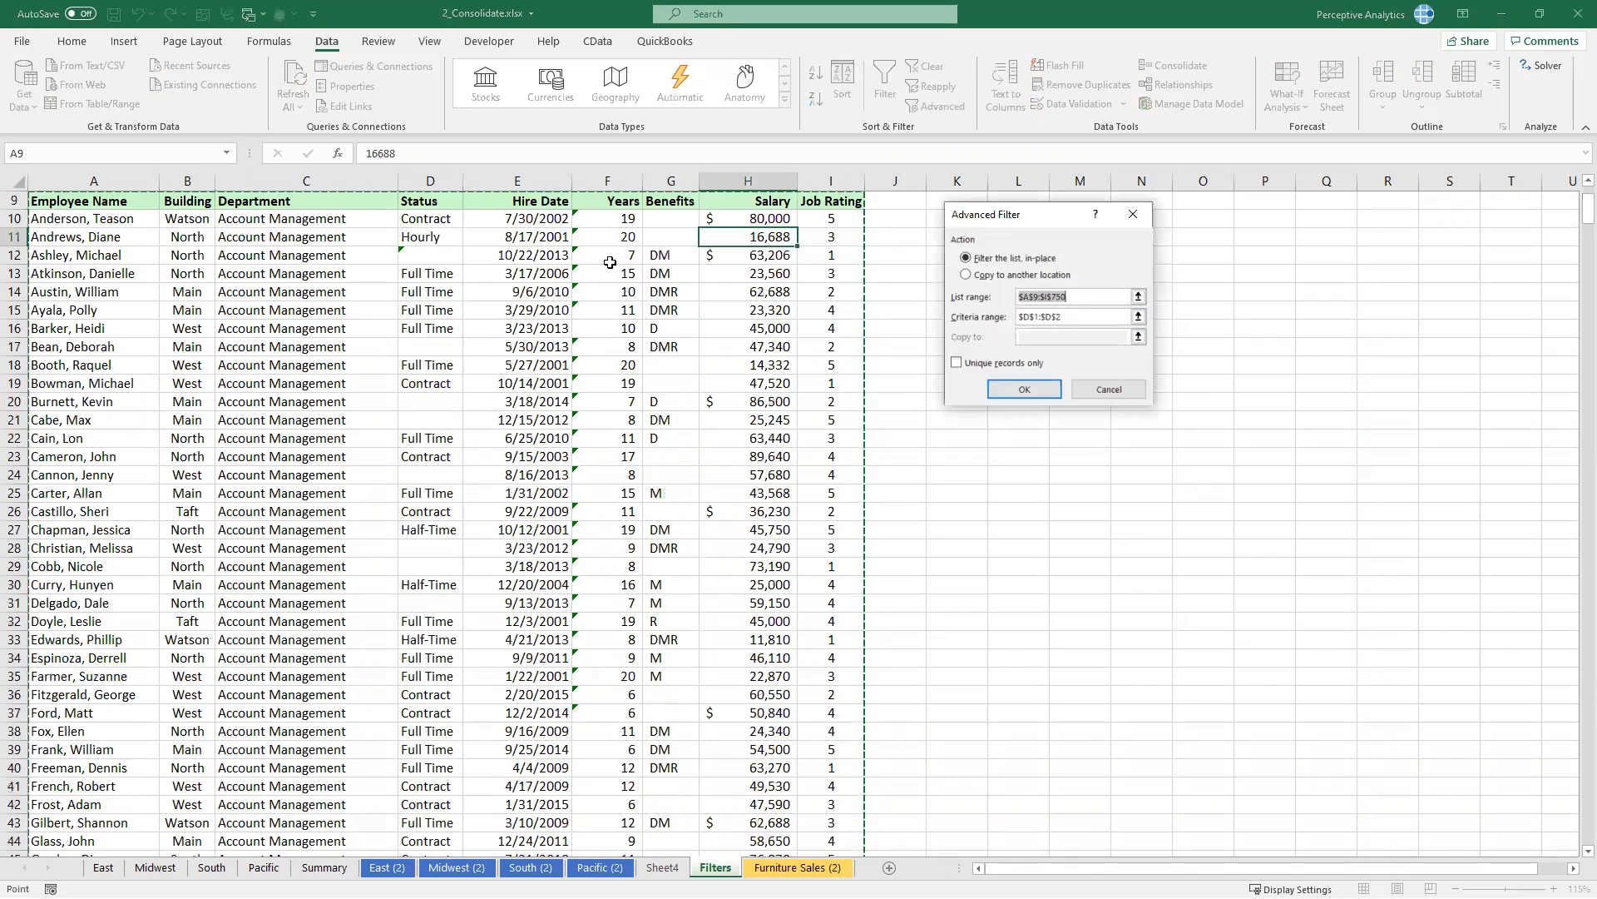
{"action": "left_click", "coordinate": [1040, 389]}
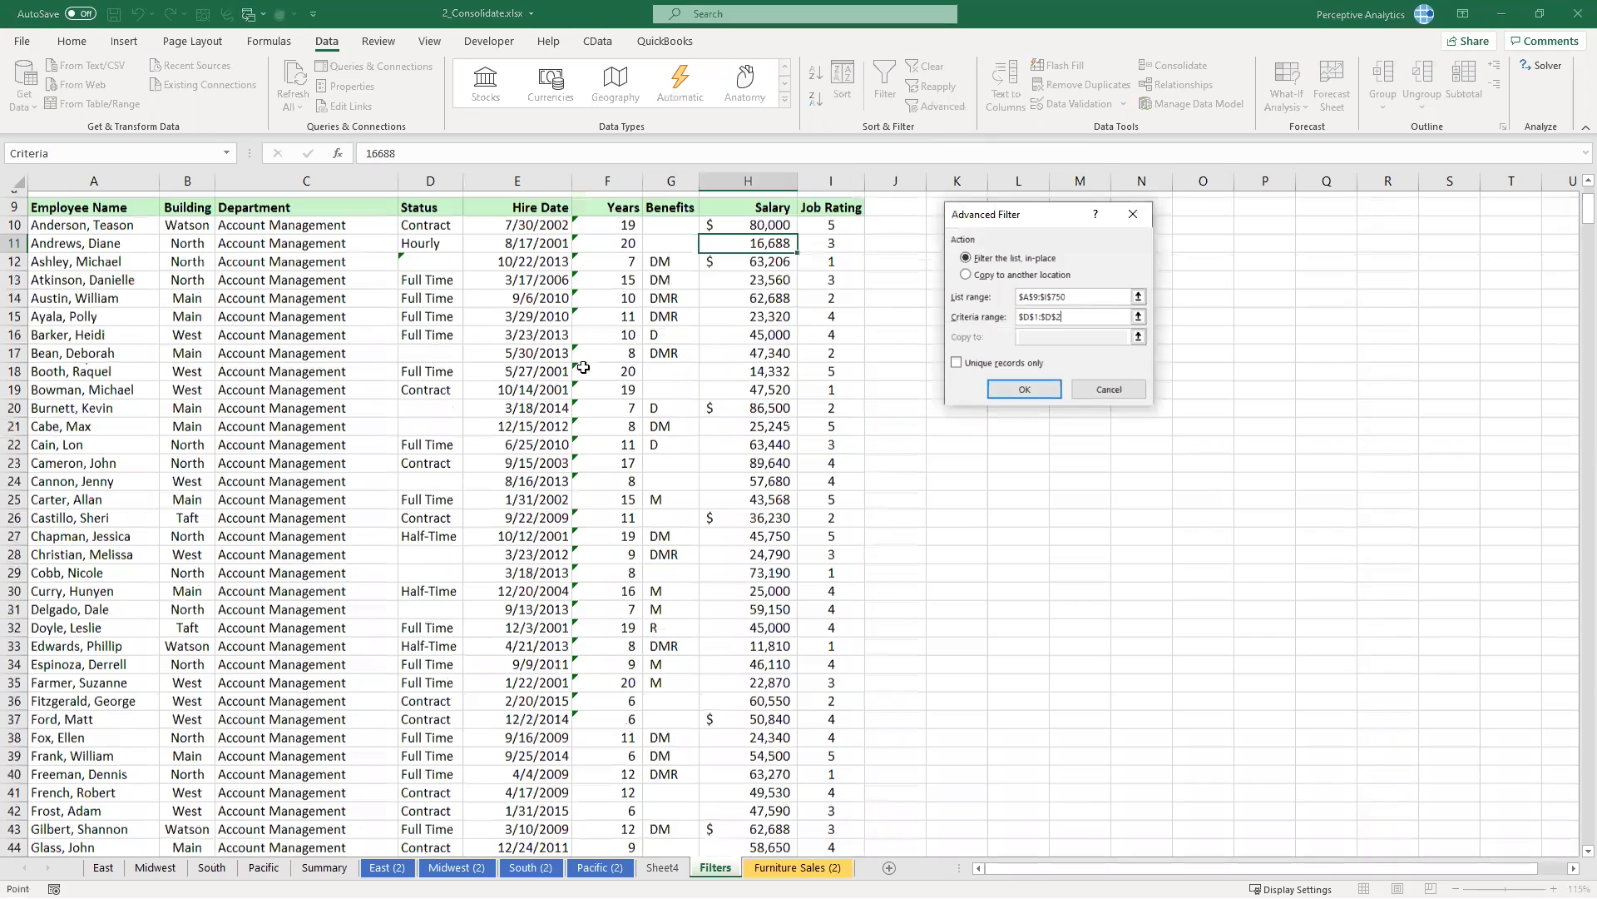
{"action": "scroll", "coordinate": [504, 365], "scroll_direction": "up", "scroll_amount": 2}
{"action": "scroll", "coordinate": [444, 220], "scroll_direction": "up", "scroll_amount": 1}
{"action": "key", "text": "Return"}
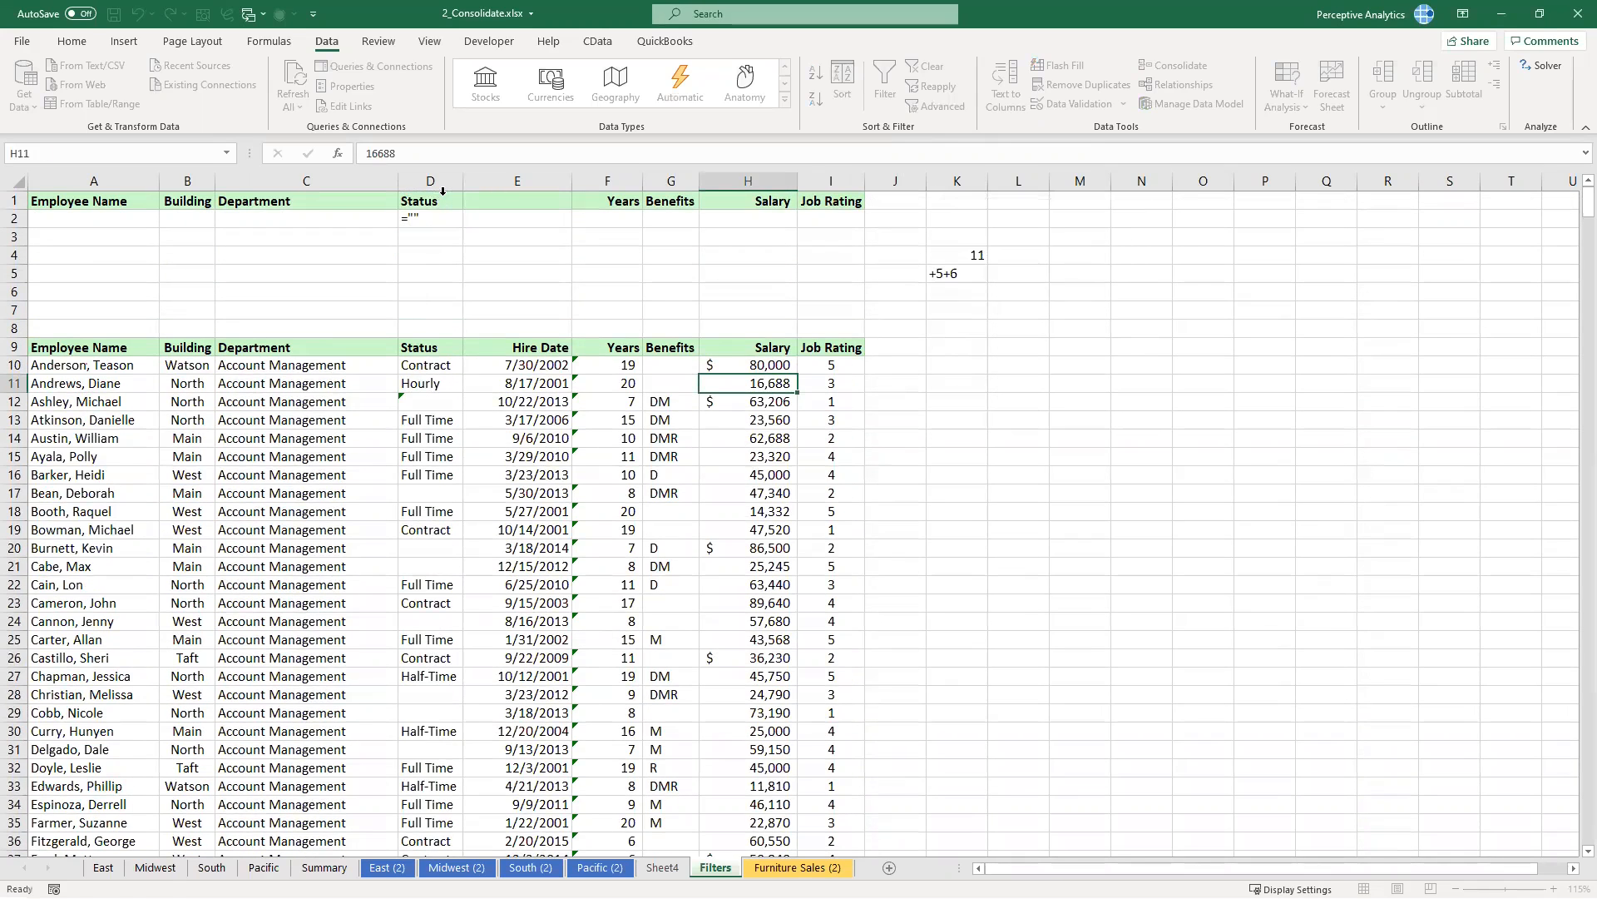
Step: Delete the Status heading from criteria cell D1 and rerun the in-place Advanced Filter with D1:D2 as the criteria range
{"action": "left_click", "coordinate": [443, 196]}
{"action": "key", "text": "Delete"}
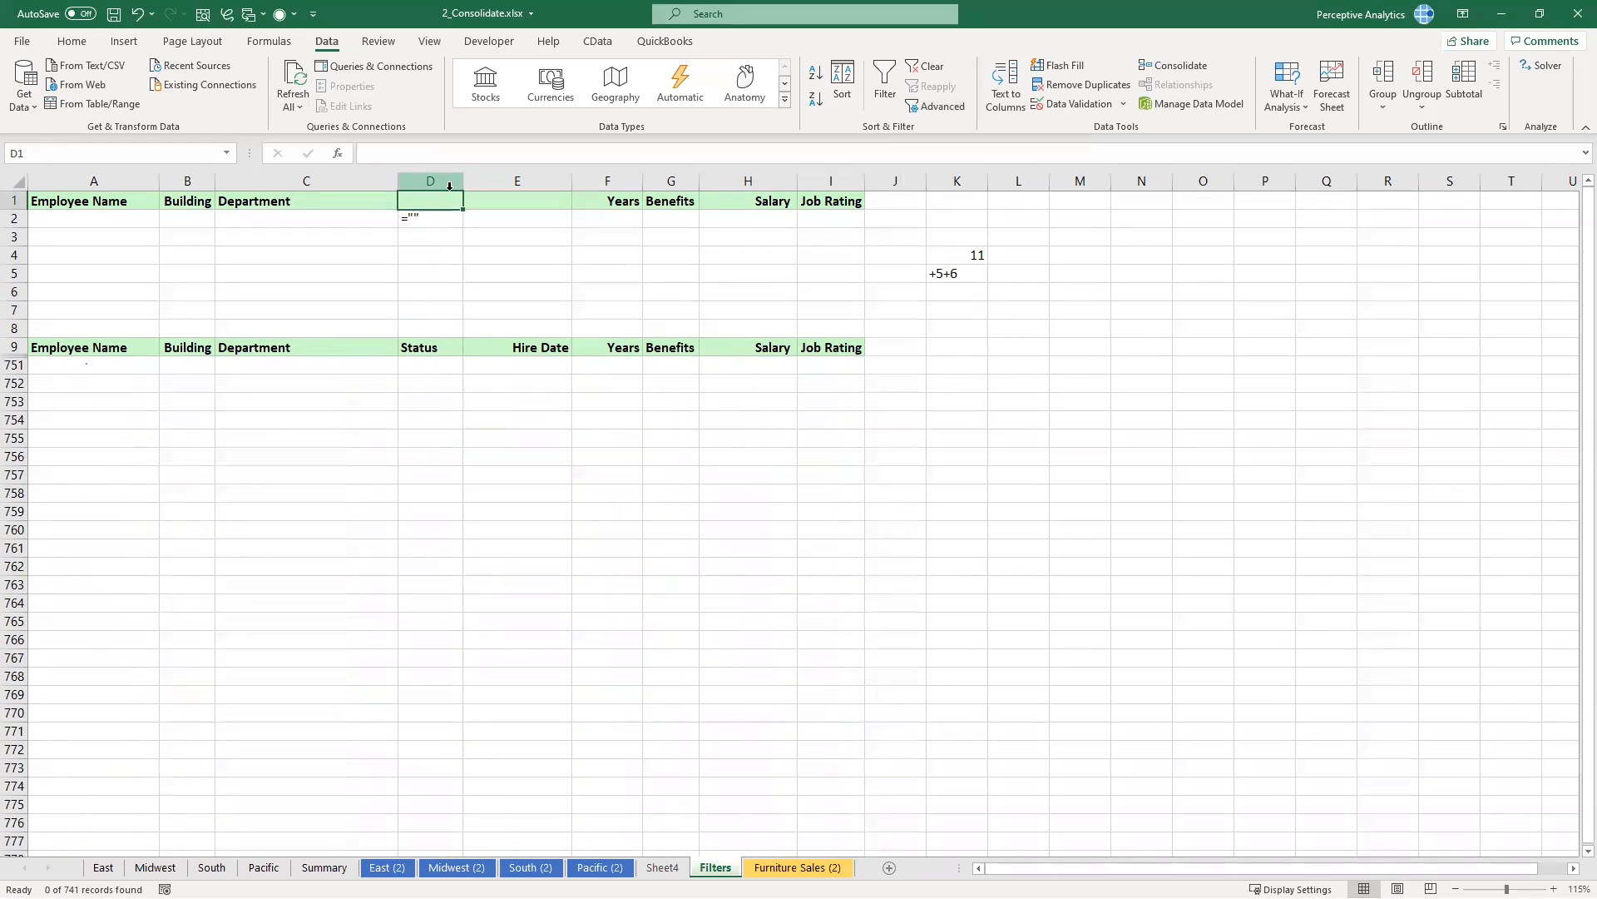
{"action": "left_click", "coordinate": [541, 376]}
{"action": "left_click", "coordinate": [937, 106]}
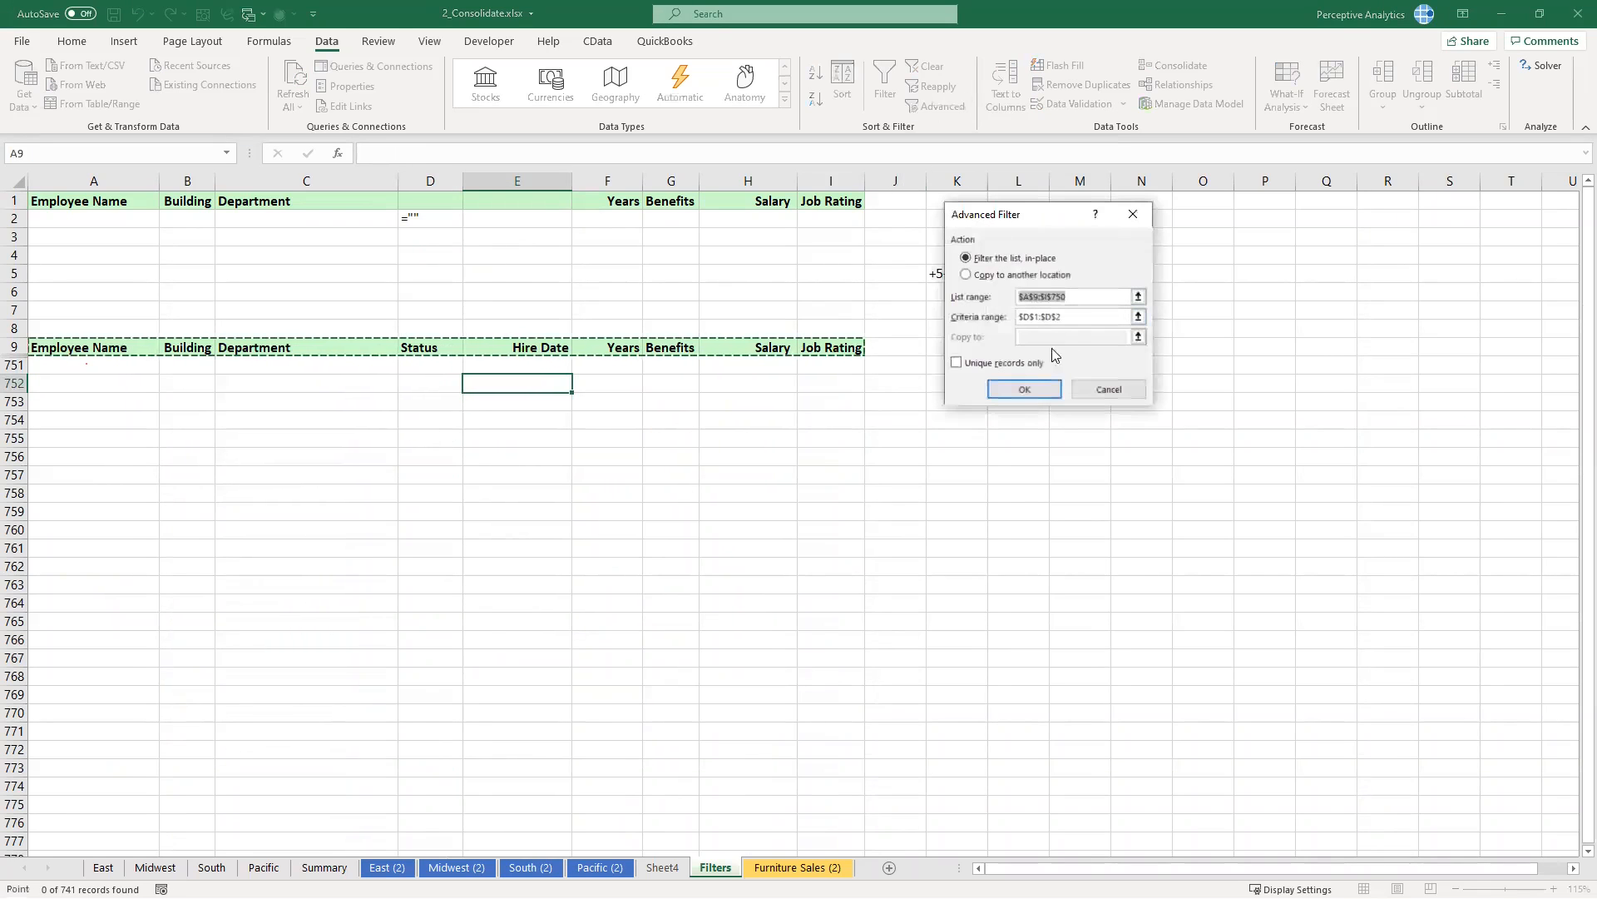
{"action": "left_click", "coordinate": [1032, 388]}
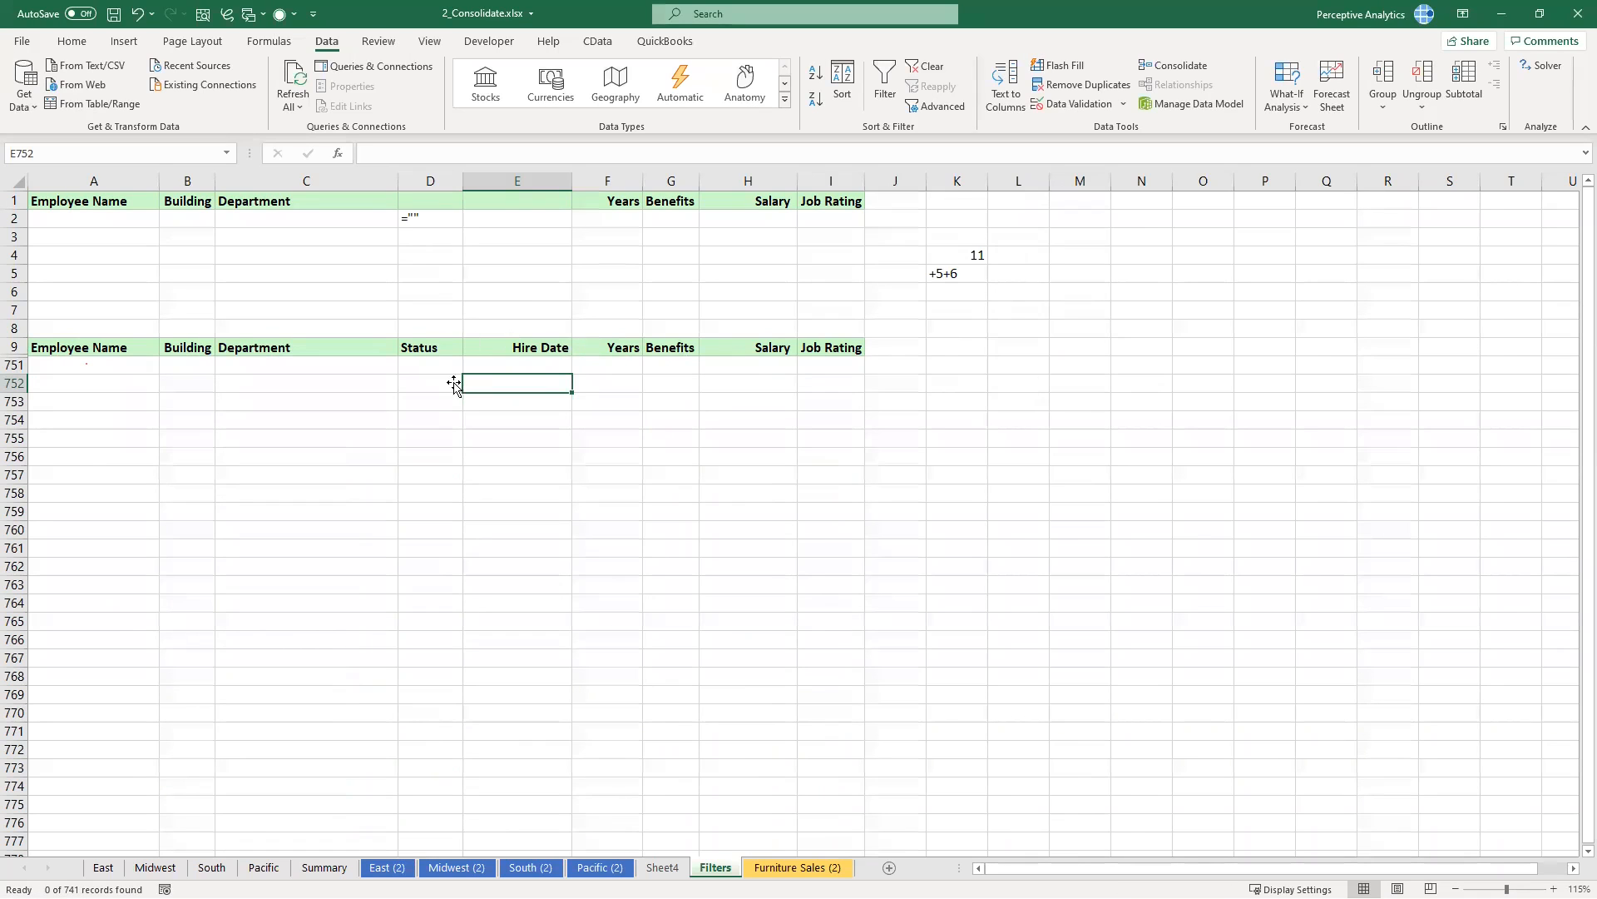
Step: Clear the filter on the employee list and add an apostrophe before the formula in D12 so it becomes the text '=""
{"action": "left_click", "coordinate": [930, 70]}
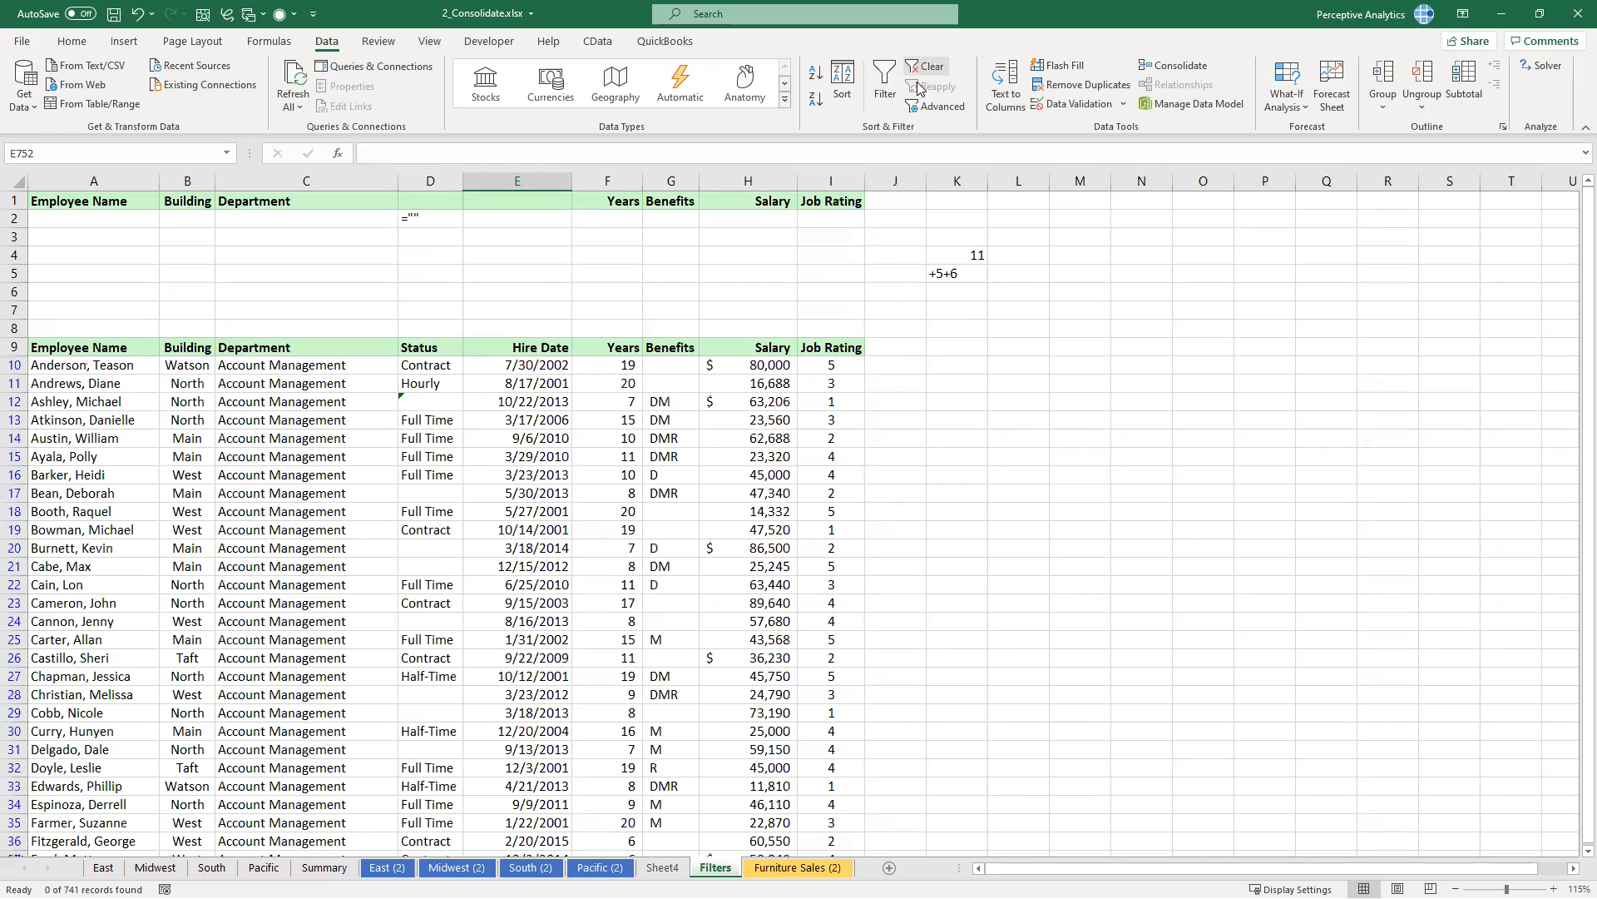
{"action": "left_click", "coordinate": [435, 400]}
{"action": "key", "text": "F2"}
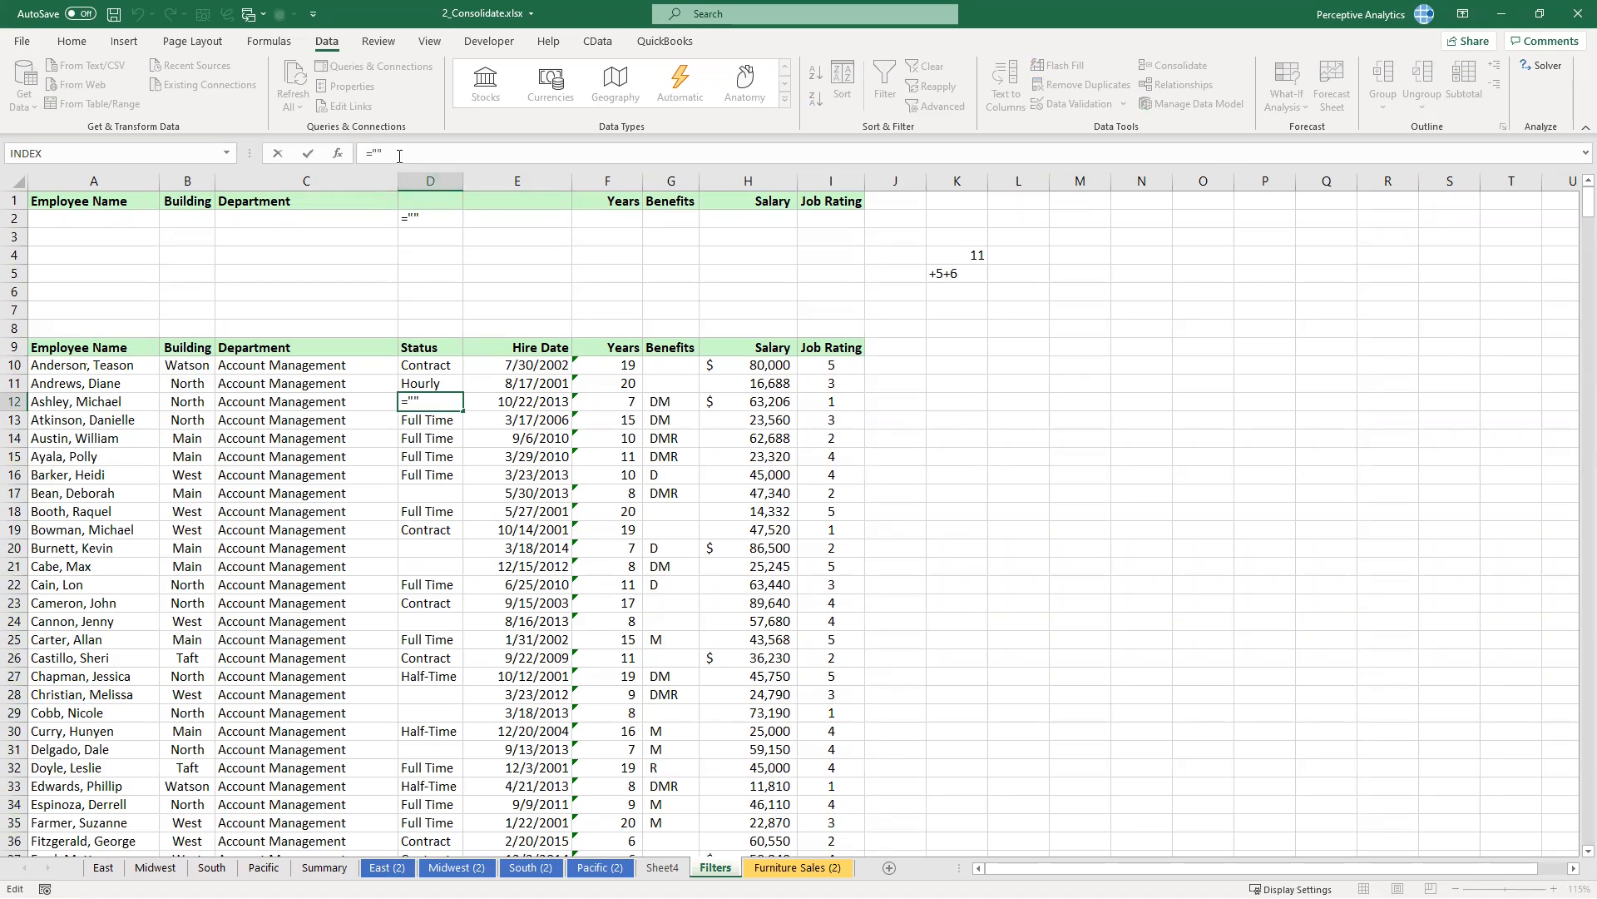
{"action": "type", "text": "'"}
{"action": "left_click", "coordinate": [626, 436]}
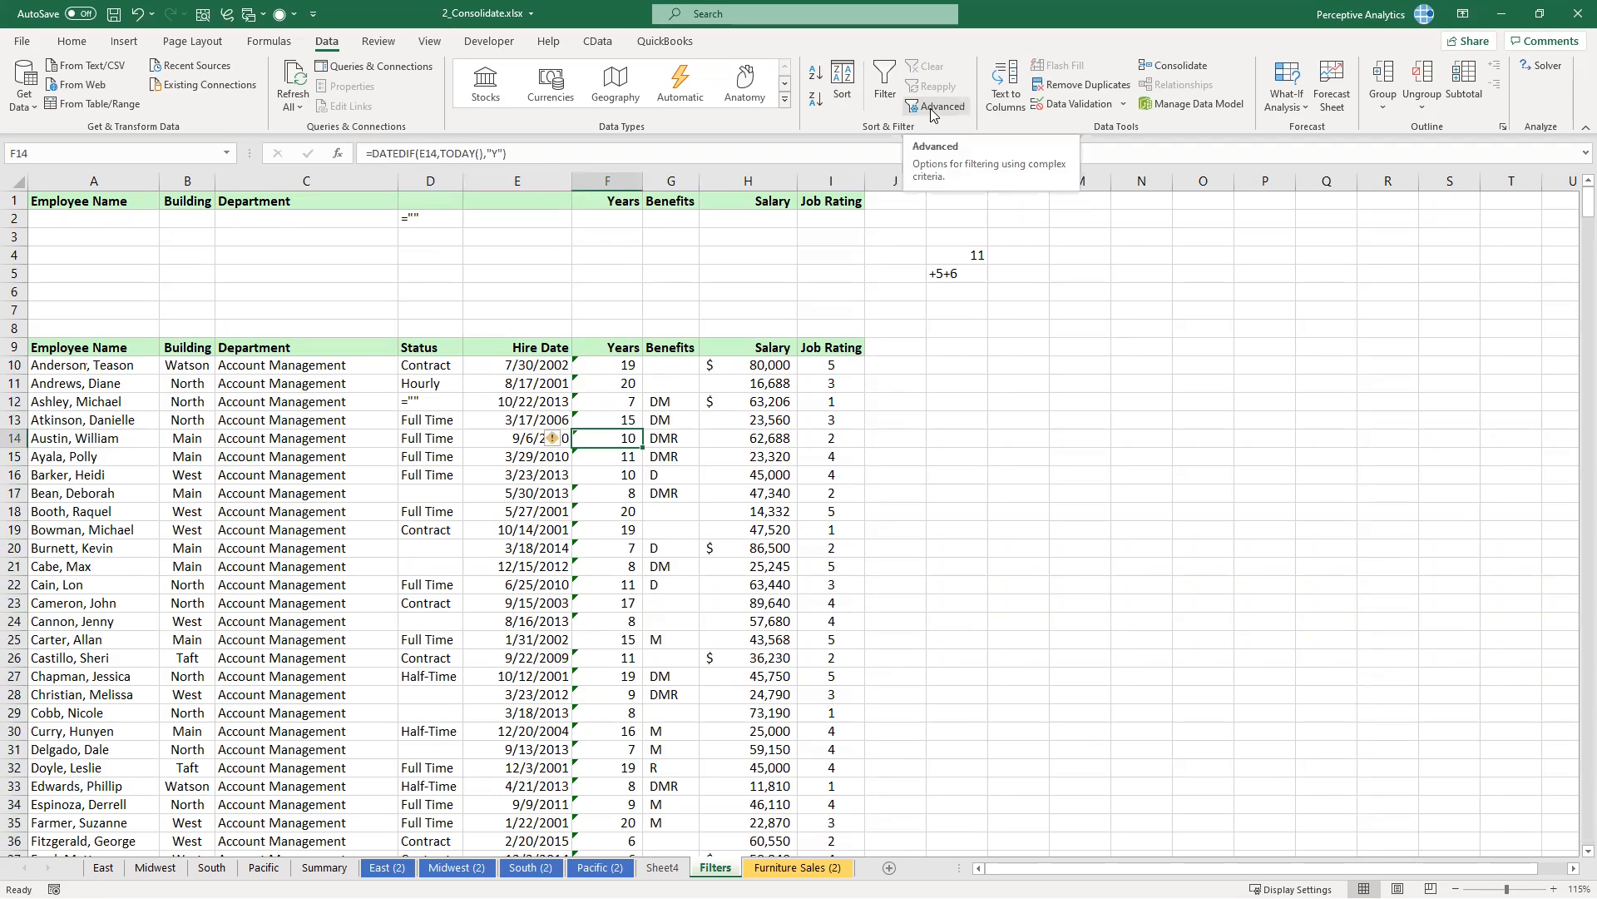
Step: Inspect how the apostrophe-prefixed content of Status cell D12 is stored
{"action": "left_click", "coordinate": [413, 402]}
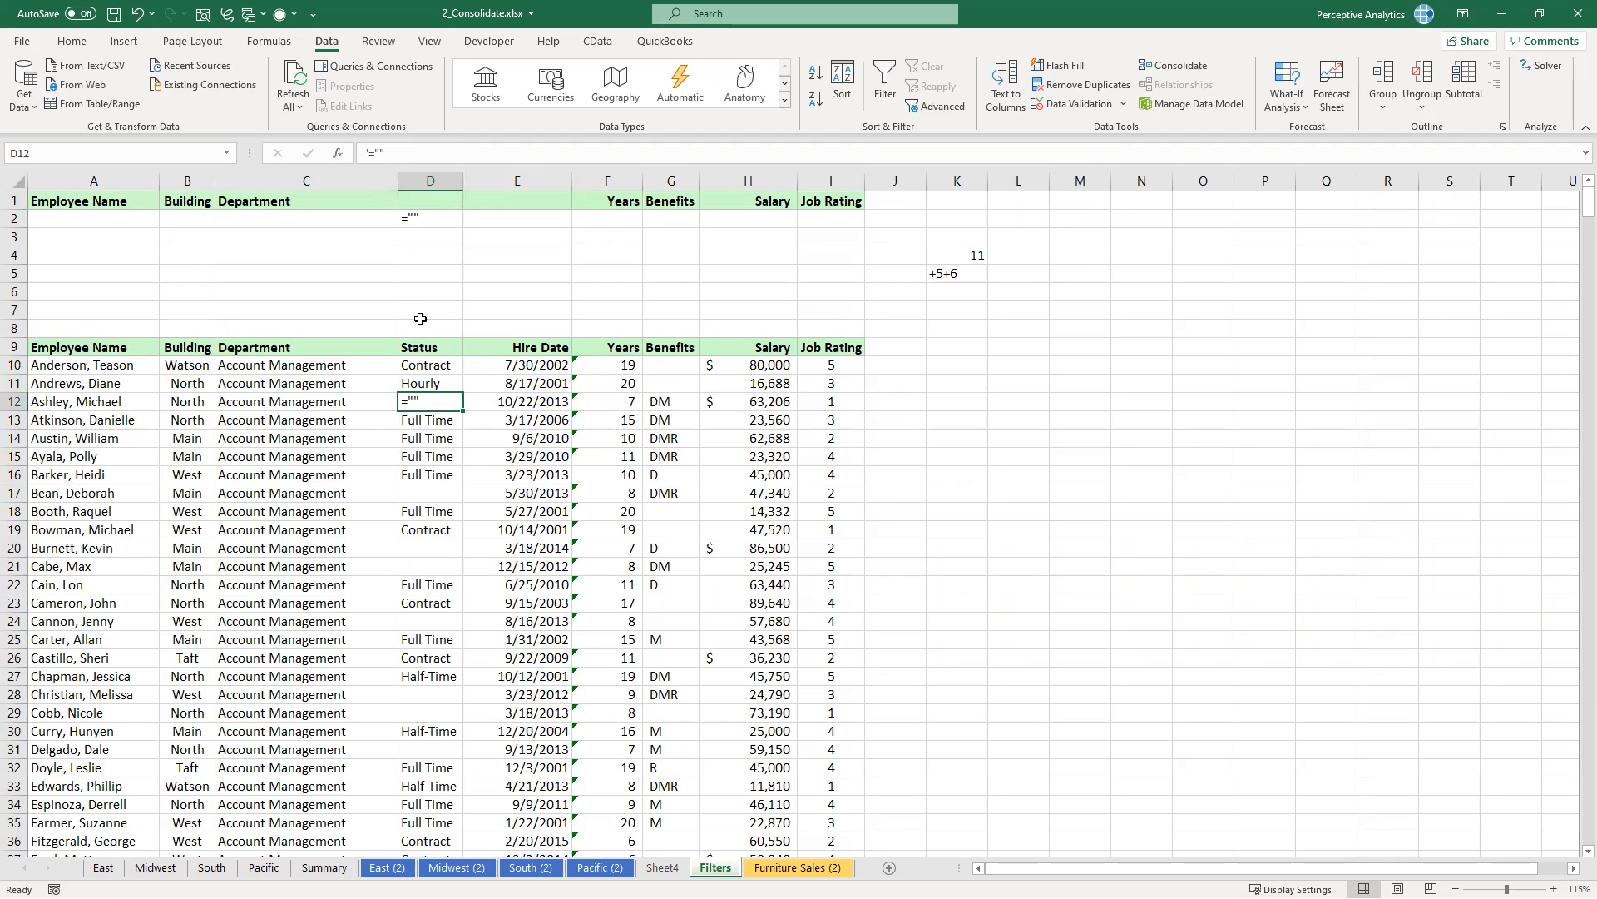
{"action": "left_click", "coordinate": [371, 155]}
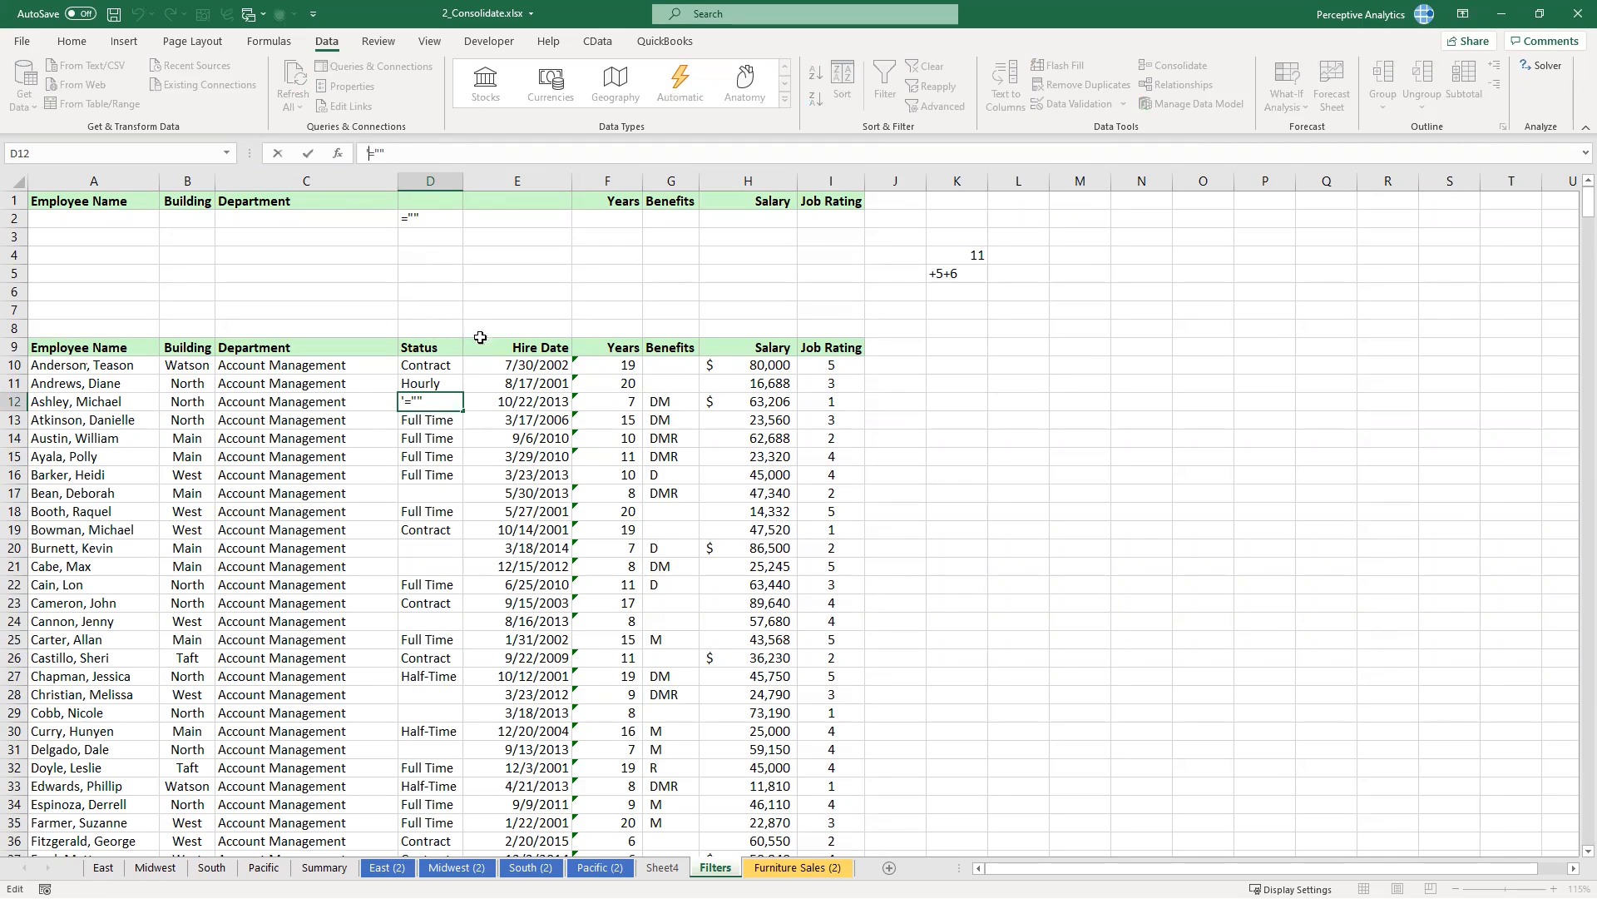
{"action": "left_click", "coordinate": [541, 407]}
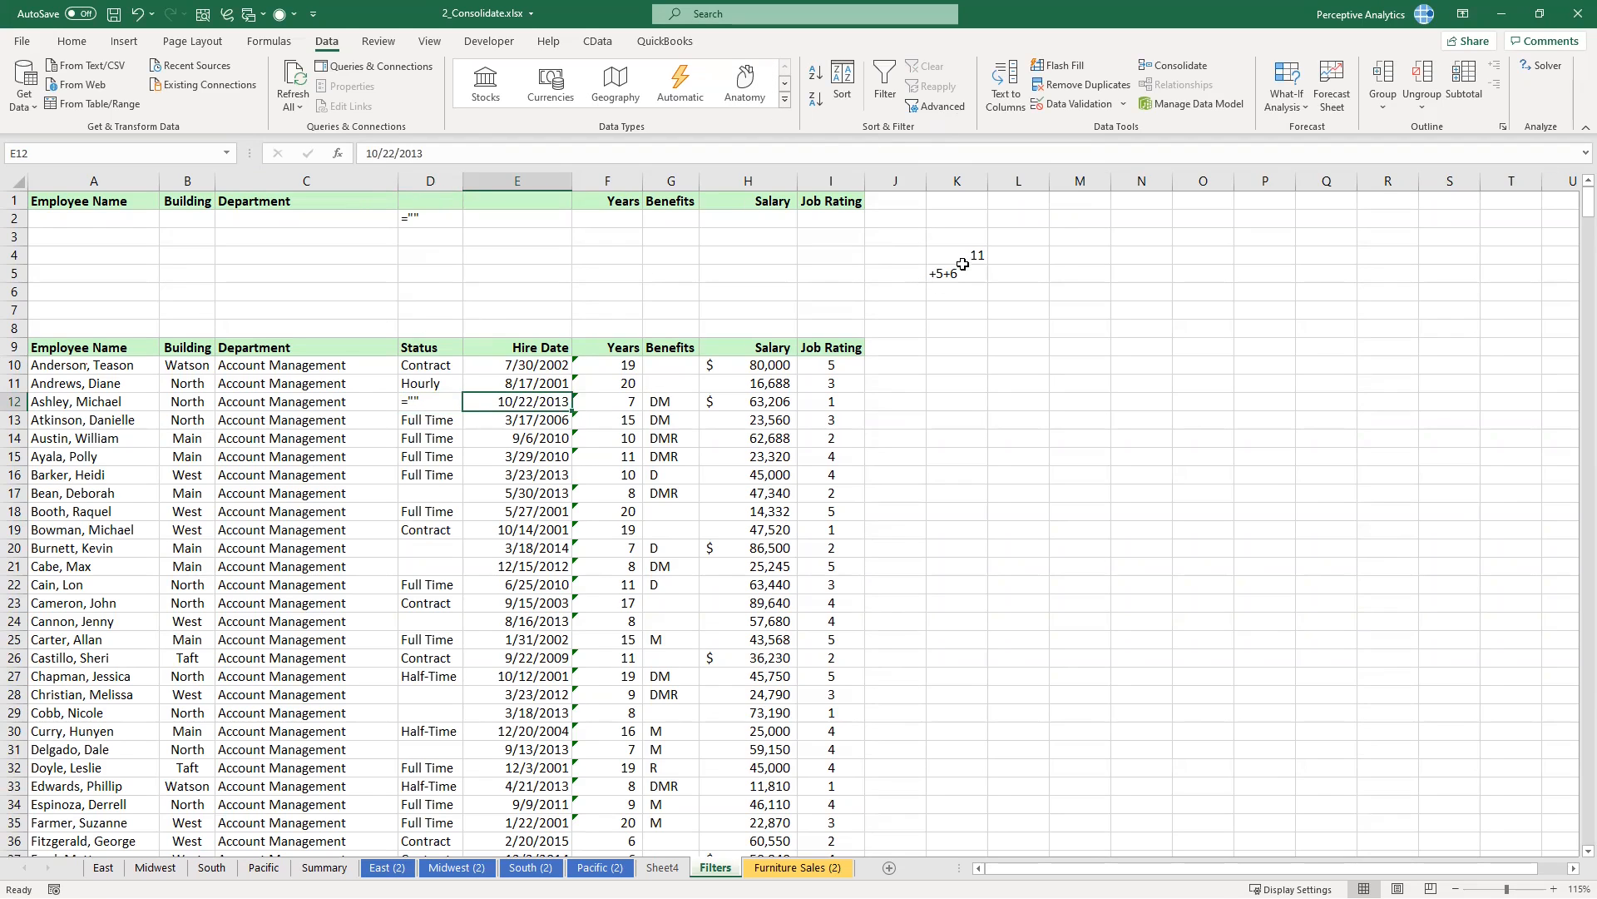
{"action": "left_click", "coordinate": [533, 445]}
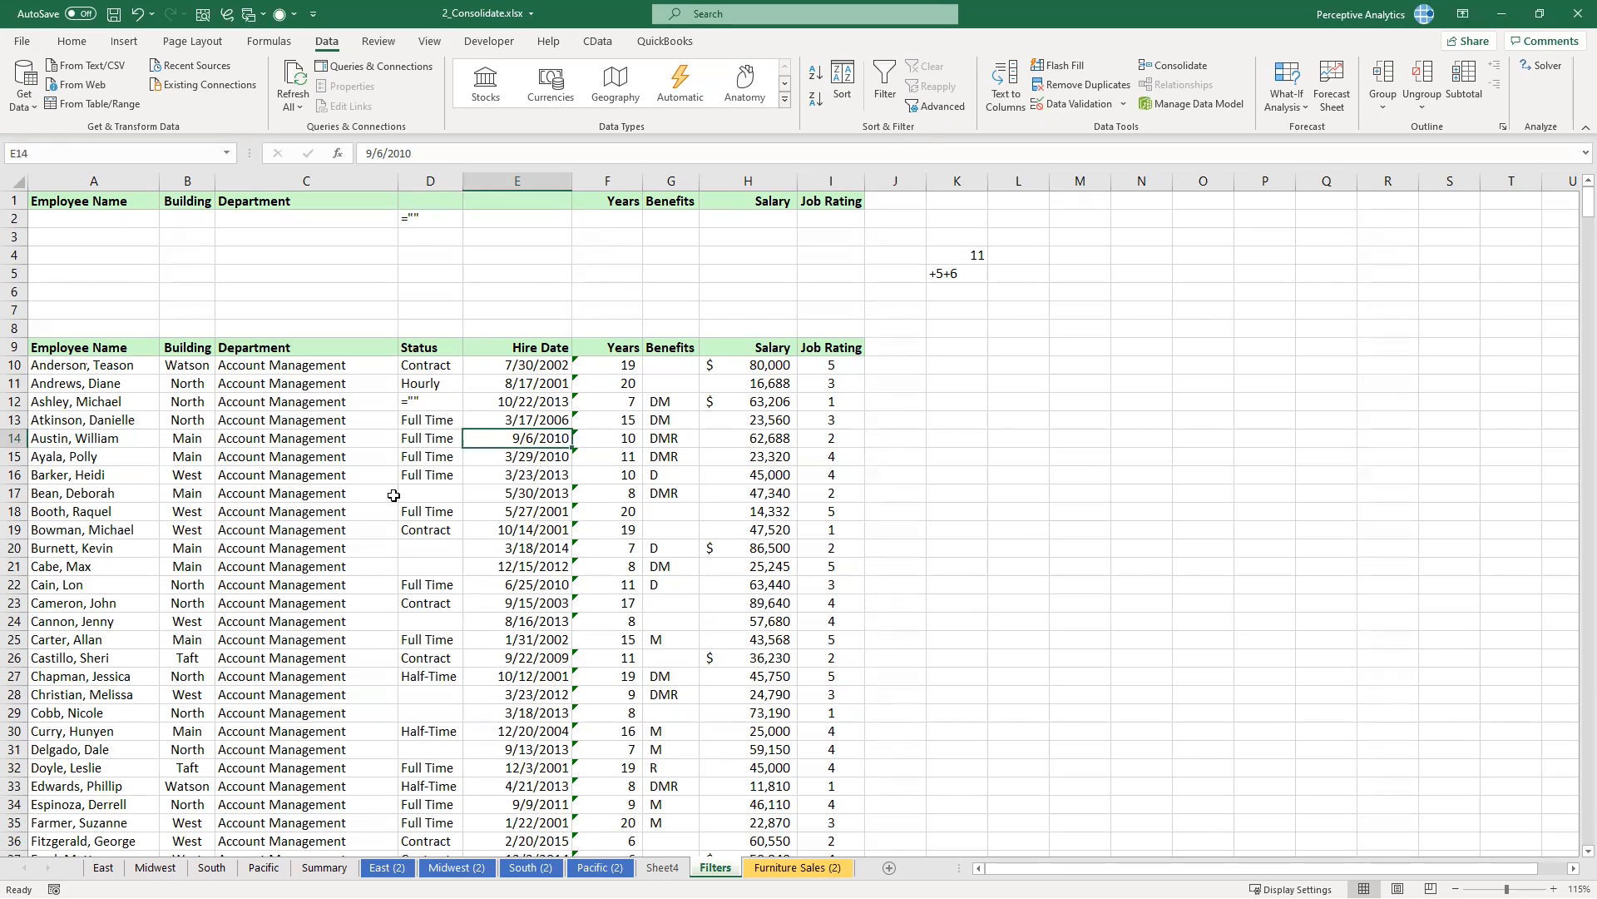
{"action": "left_click", "coordinate": [362, 514]}
{"action": "left_click", "coordinate": [453, 423]}
{"action": "left_click", "coordinate": [437, 405]}
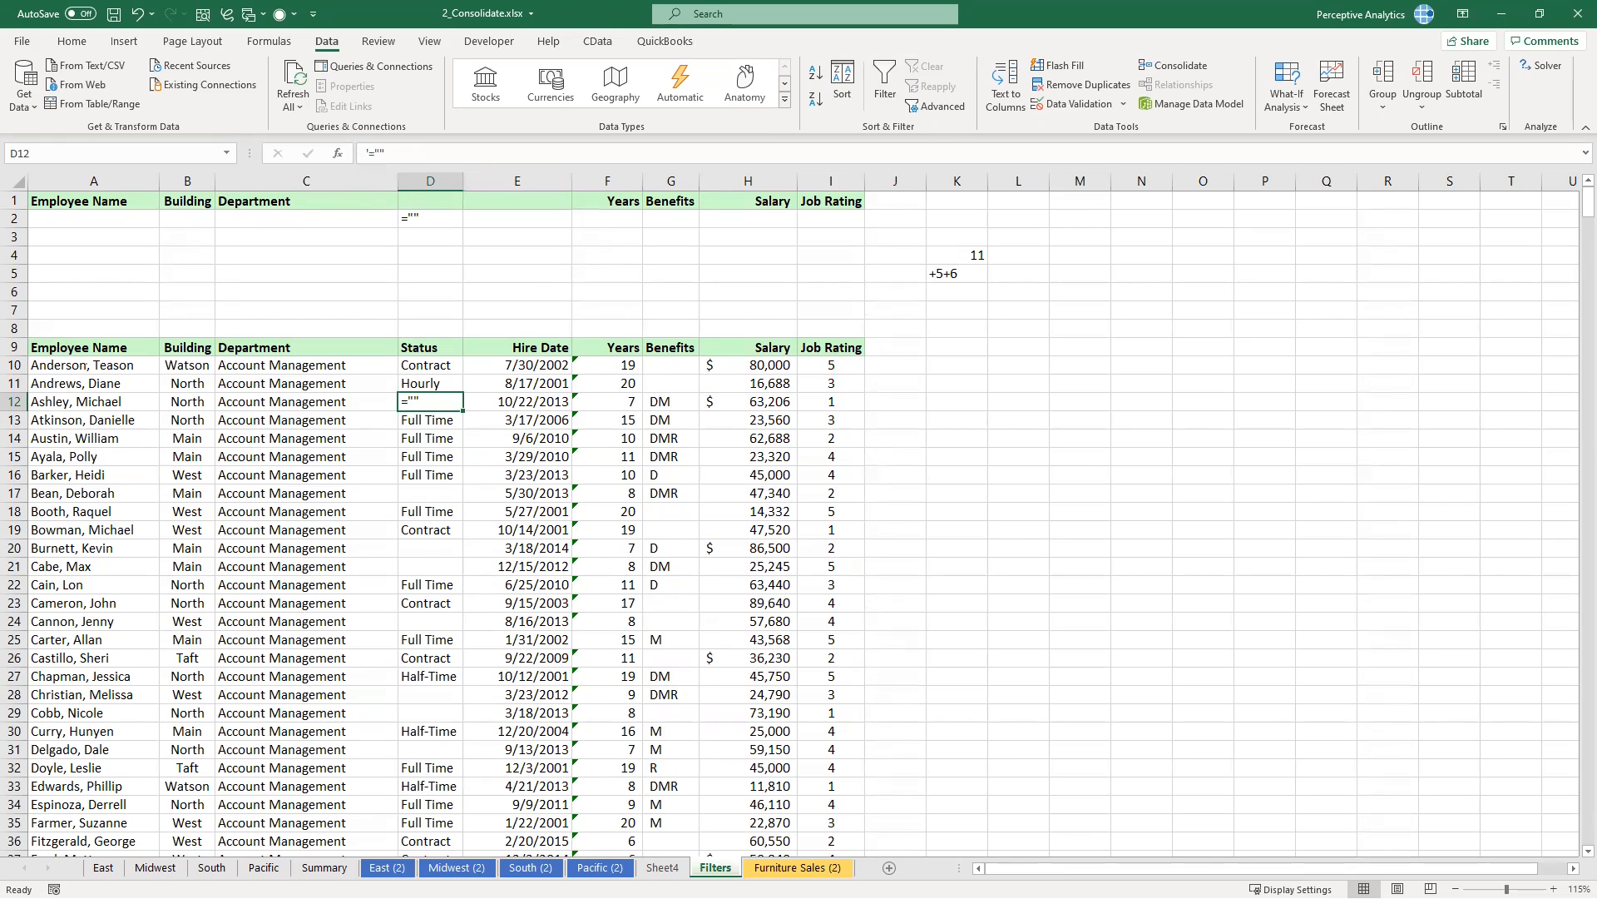
{"action": "left_click", "coordinate": [445, 183]}
{"action": "left_click", "coordinate": [421, 452]}
{"action": "left_click", "coordinate": [419, 403]}
{"action": "key", "text": "Down"}
{"action": "key", "text": "Down"}
{"action": "left_click", "coordinate": [431, 402]}
{"action": "right_click", "coordinate": [432, 405]}
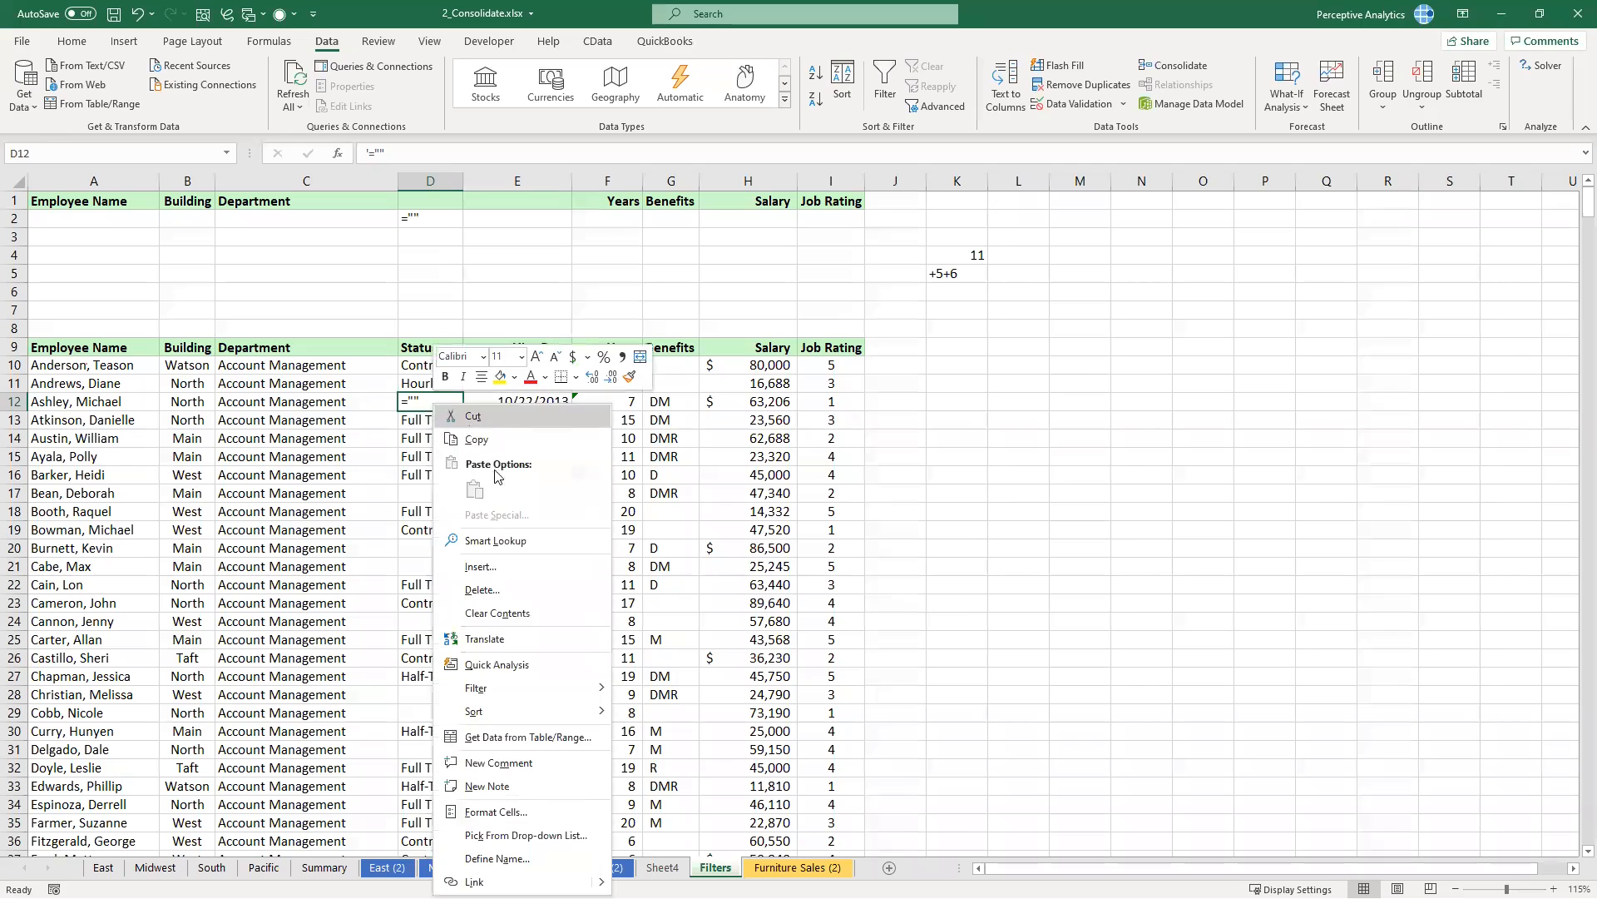
{"action": "key", "text": "Escape"}
{"action": "right_click", "coordinate": [434, 401]}
{"action": "key", "text": "Escape"}
{"action": "left_click", "coordinate": [605, 437]}
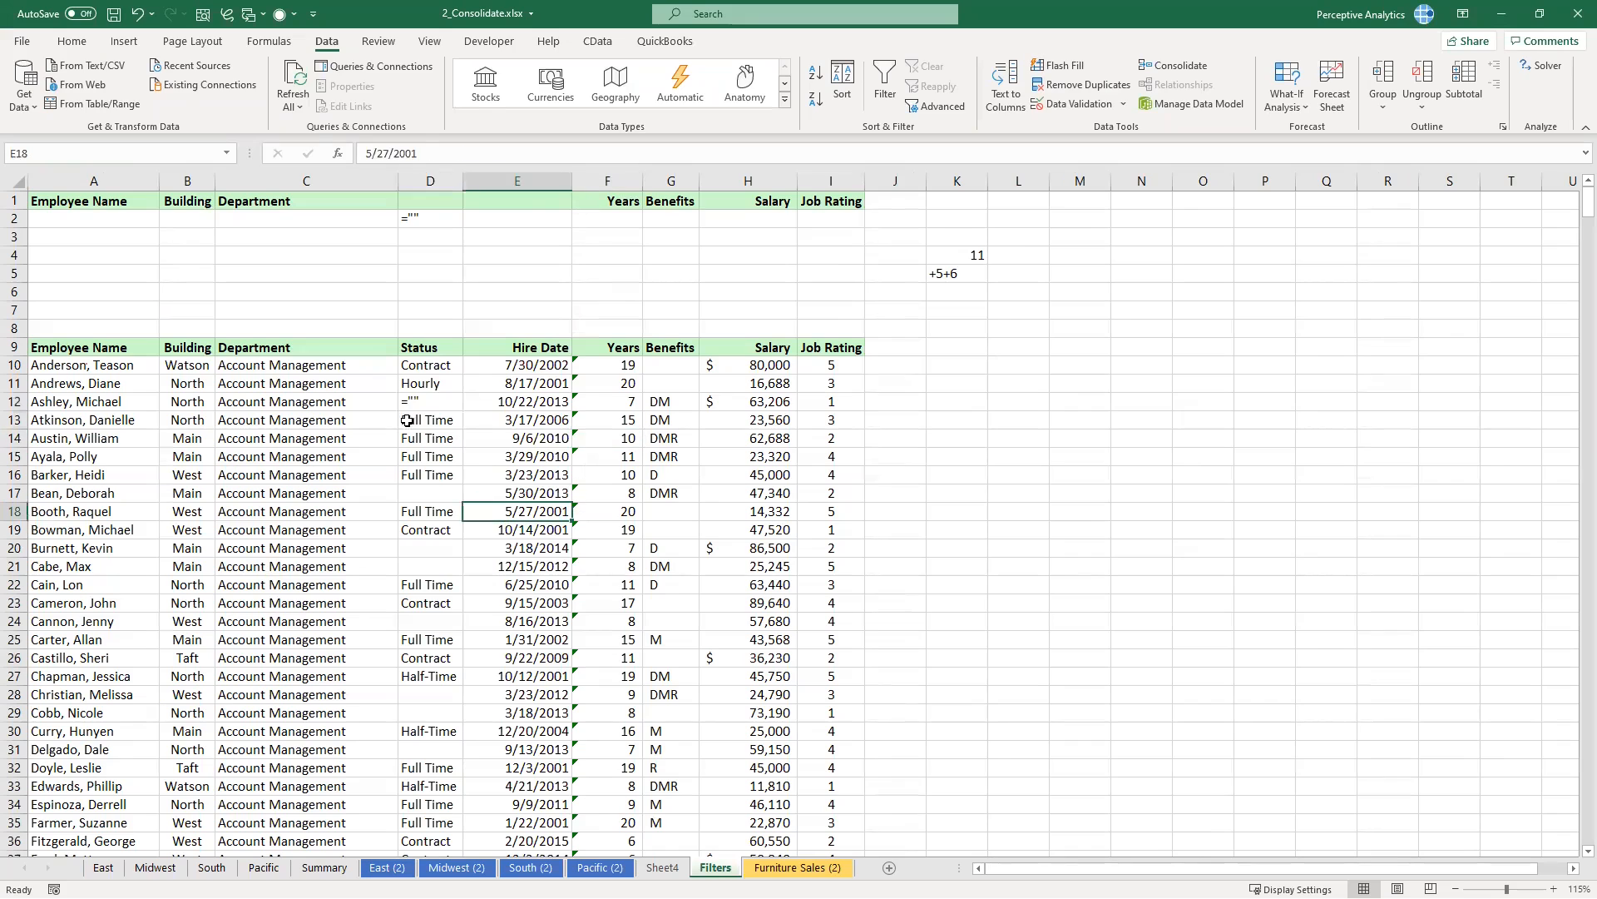
Step: Delete the content of Status cell D12 and re-enter '="" as literal text
{"action": "left_click", "coordinate": [430, 420]}
{"action": "left_click", "coordinate": [430, 403]}
{"action": "key", "text": "Delete"}
{"action": "left_click", "coordinate": [428, 451]}
{"action": "left_click", "coordinate": [415, 401]}
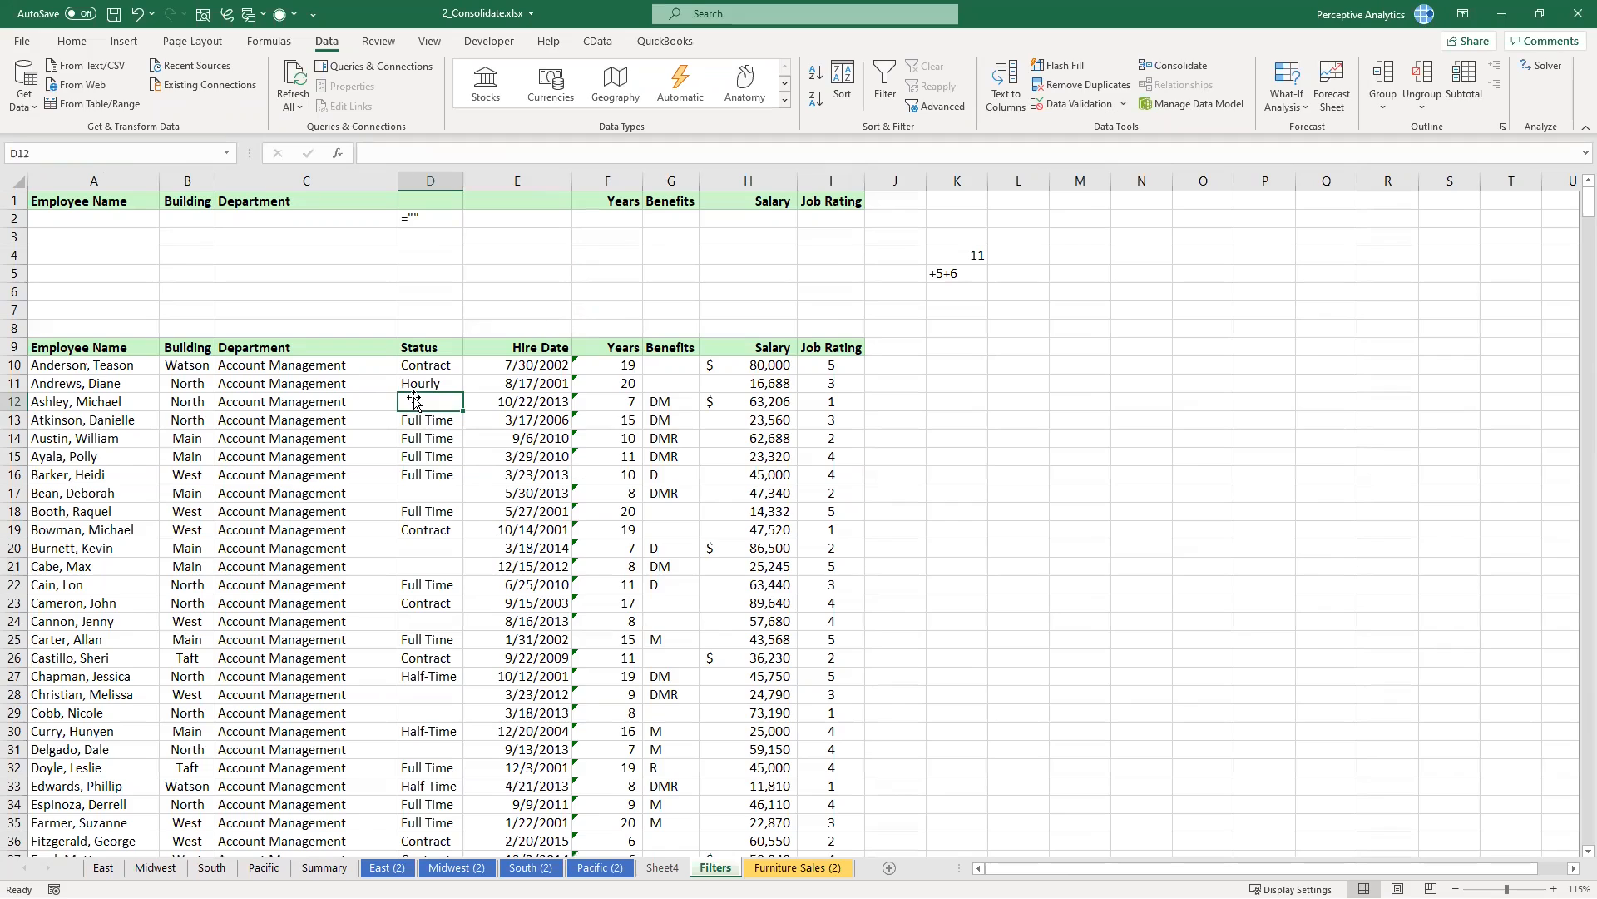
{"action": "type", "text": "'=\""}
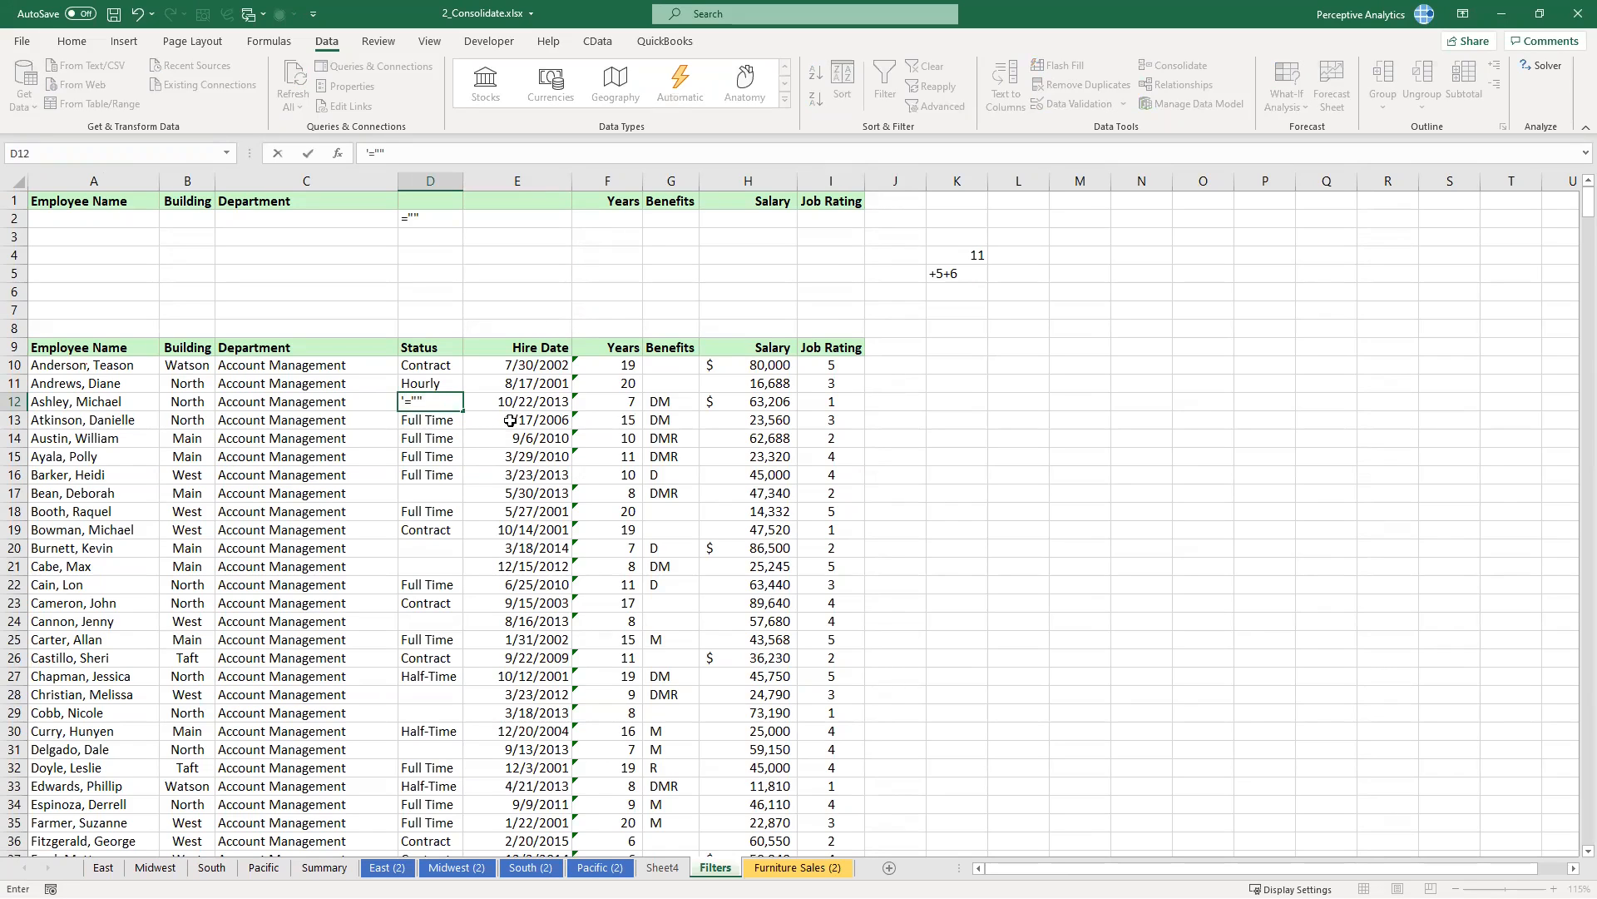
{"action": "key", "text": "Return"}
{"action": "left_click", "coordinate": [457, 452]}
{"action": "left_click", "coordinate": [437, 407]}
Step: Filter the employee list in place with Advanced Filter, using D1:D2 with its empty heading as the criteria range
{"action": "left_click", "coordinate": [566, 420]}
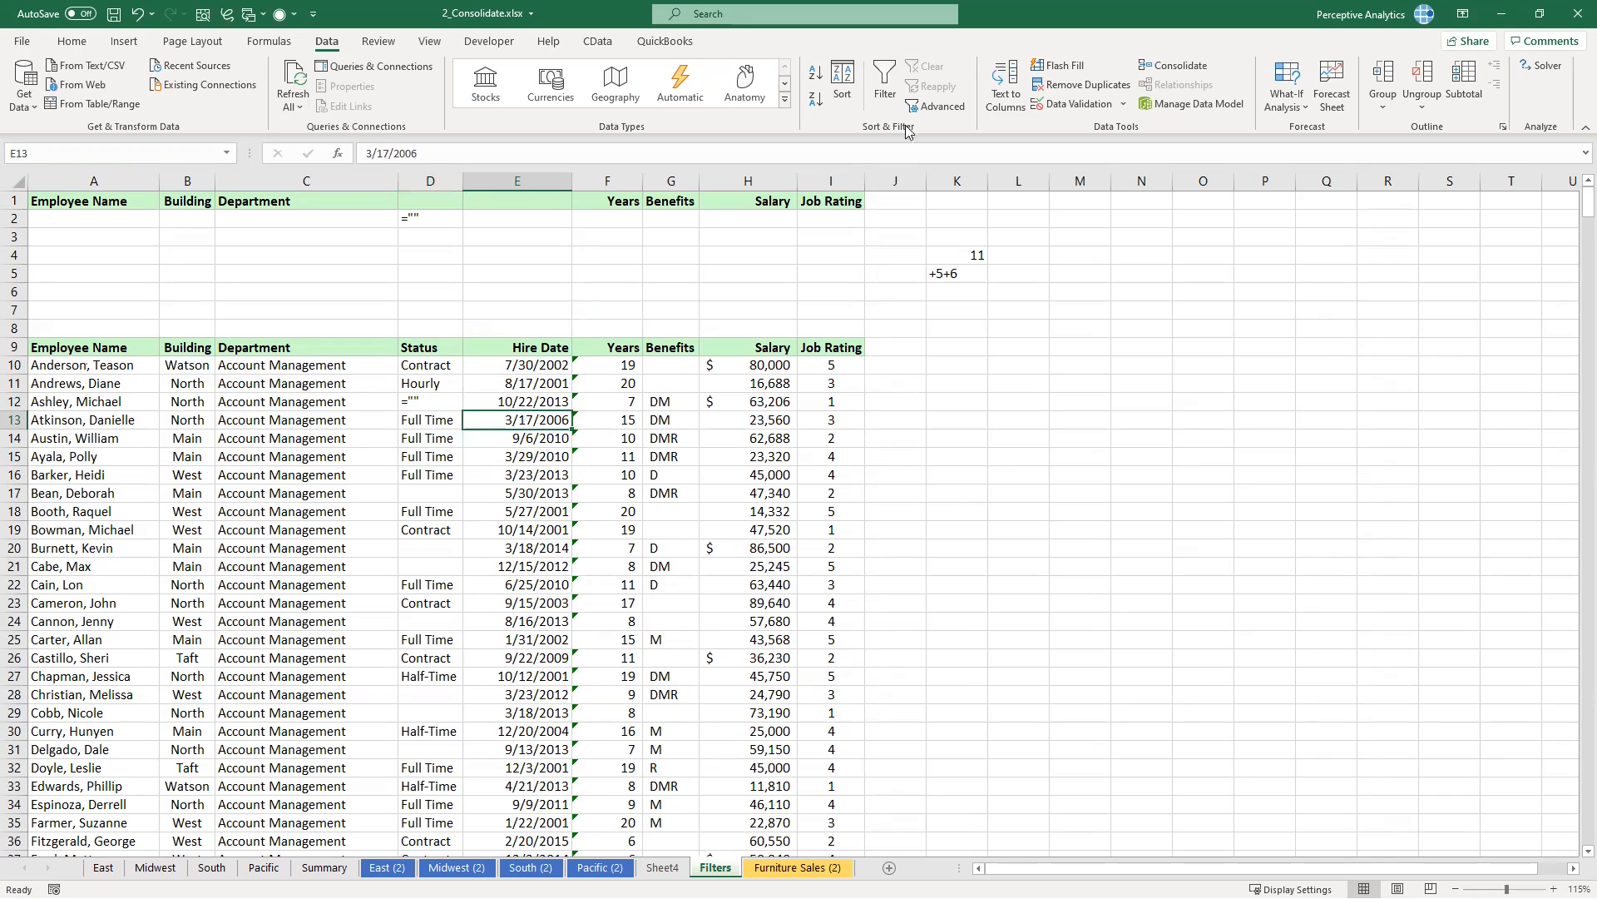
{"action": "left_click", "coordinate": [936, 107]}
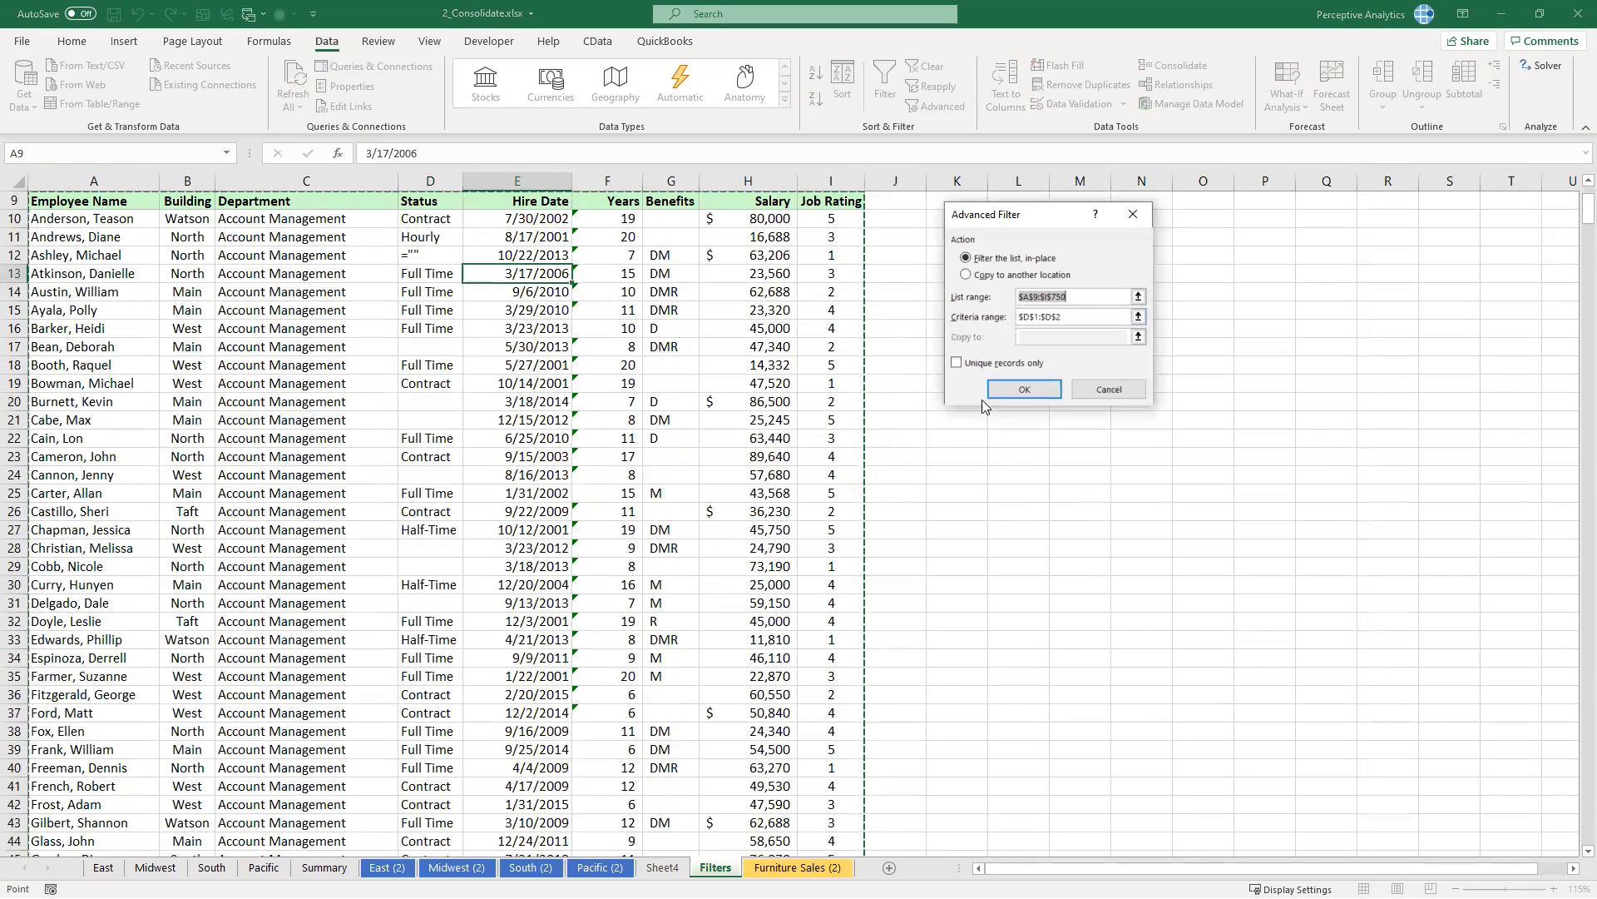
{"action": "left_click", "coordinate": [1022, 388]}
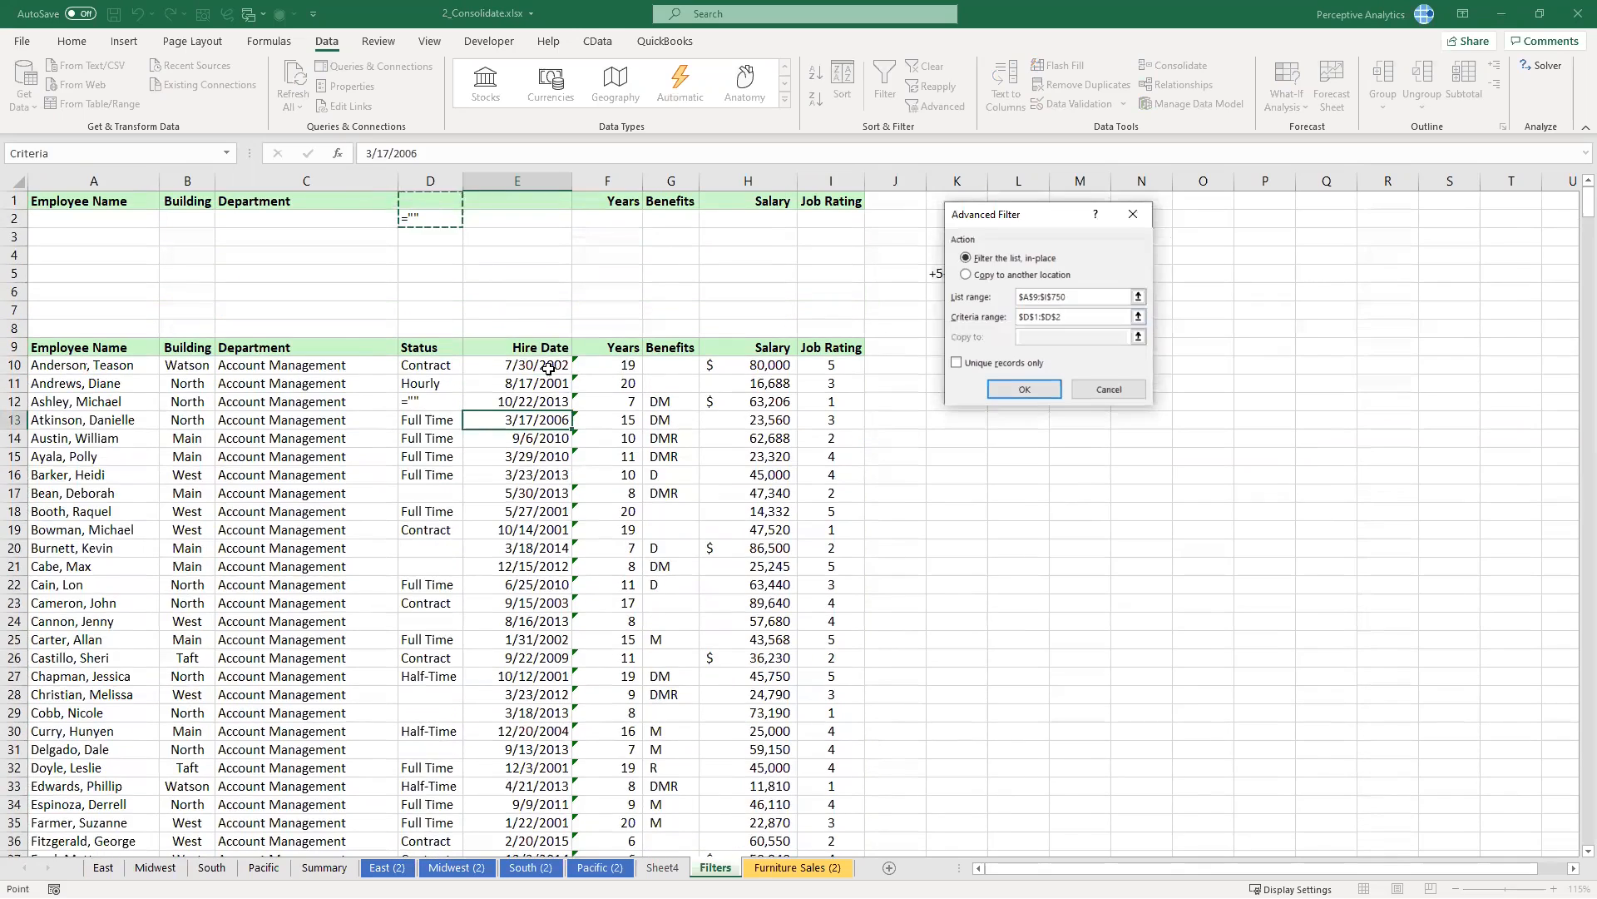
{"action": "key", "text": "Return"}
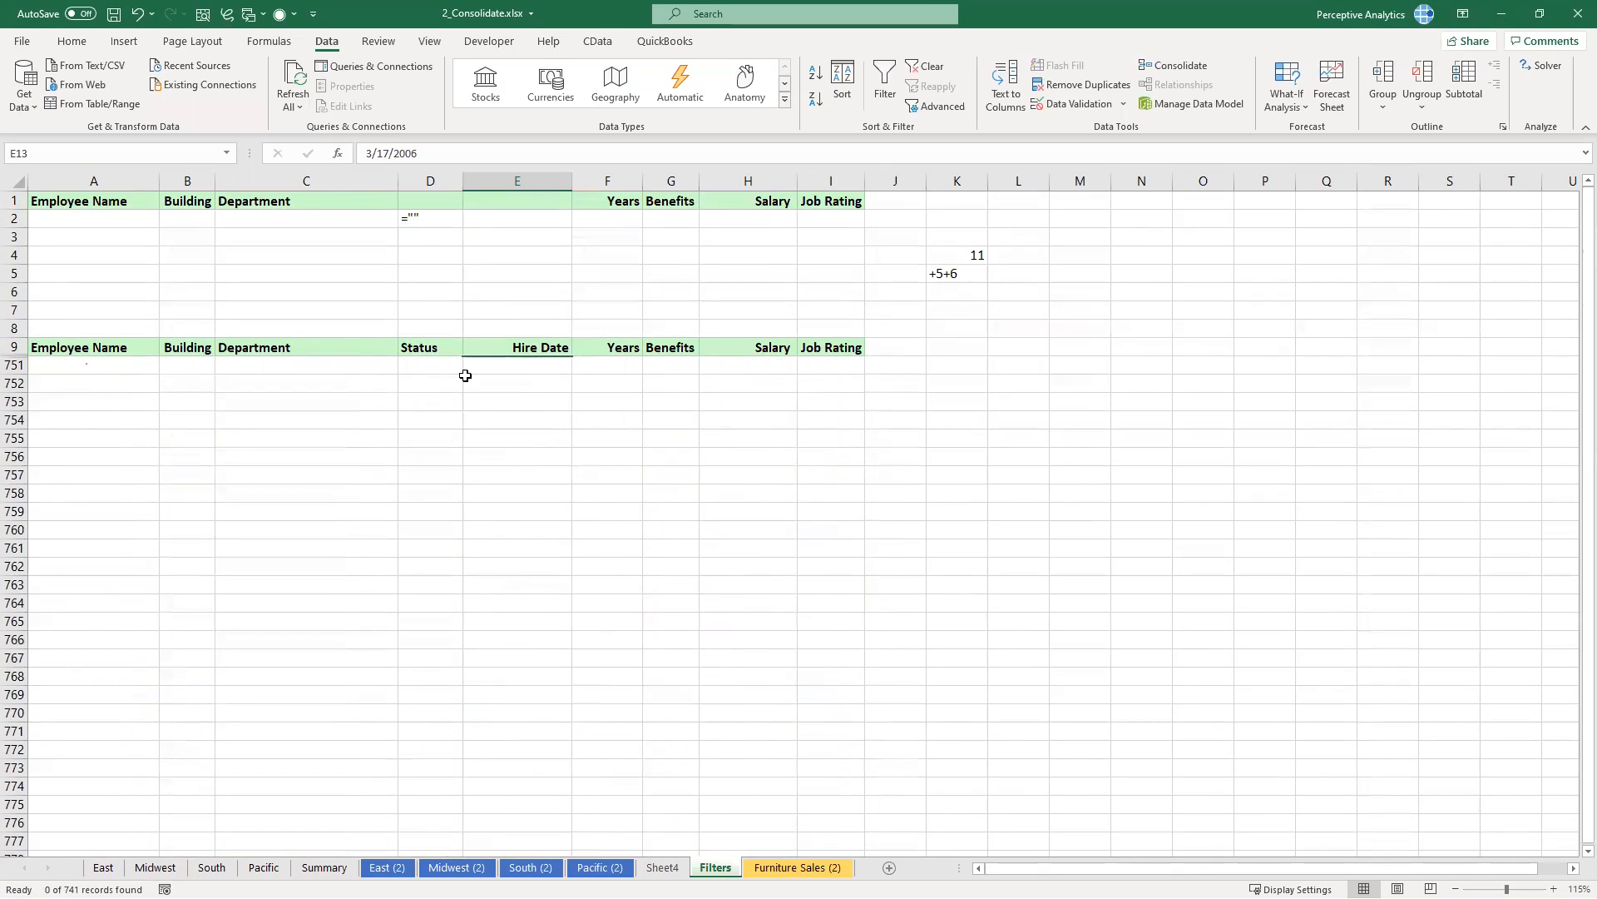
Step: Clear the filter on the employee list and restore the heading Status in criteria cell D1
{"action": "left_click", "coordinate": [932, 66]}
{"action": "left_click", "coordinate": [431, 398]}
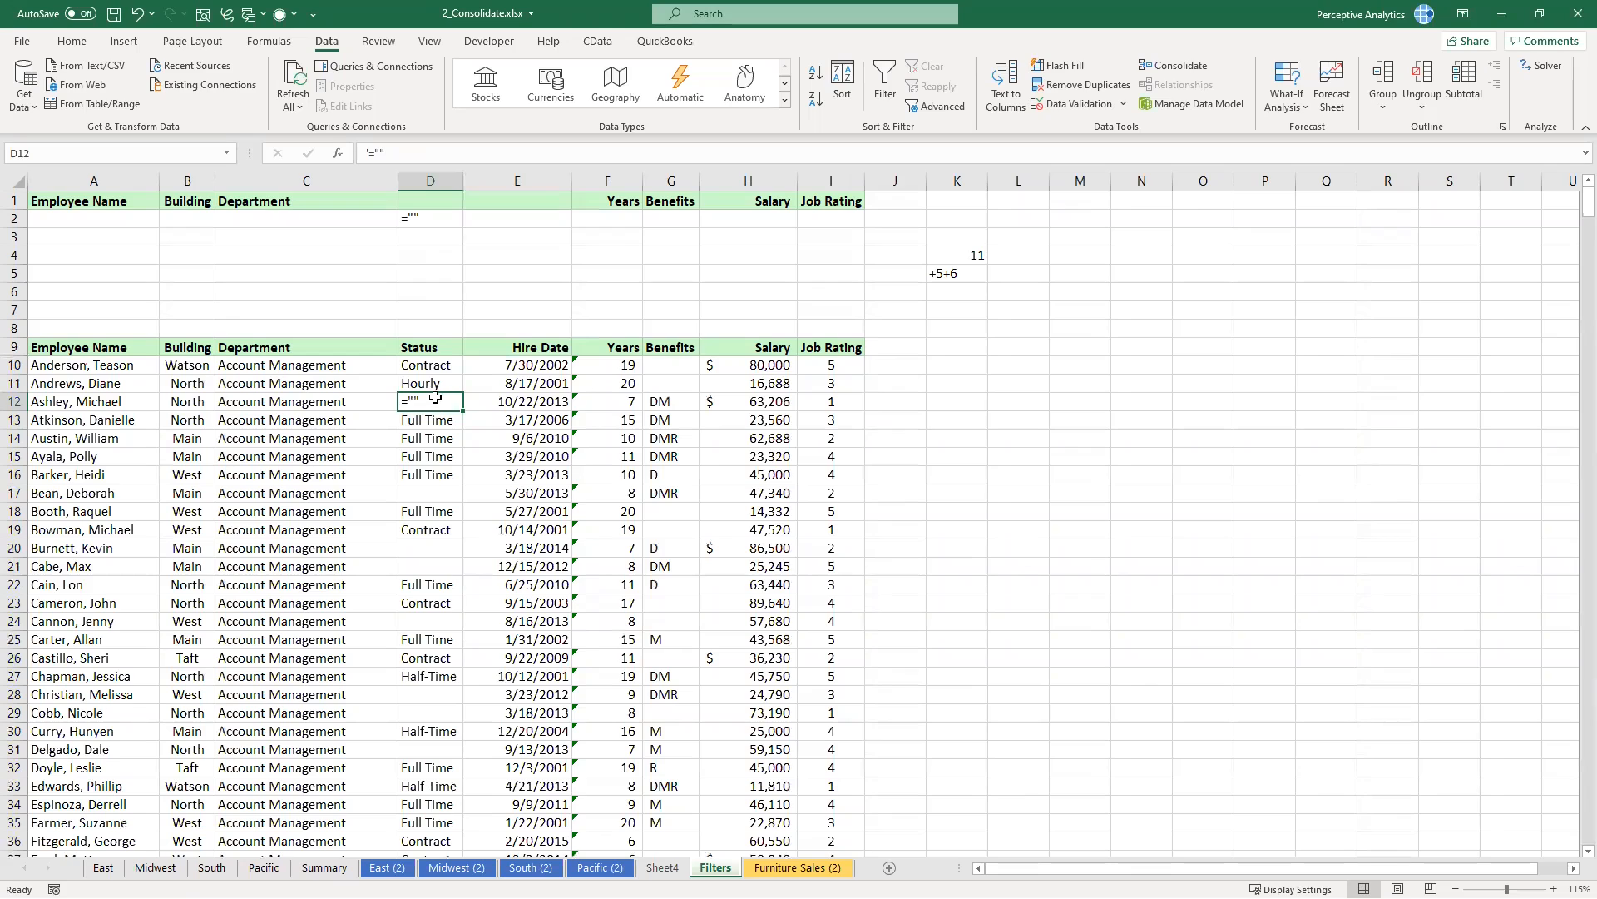
{"action": "double_click", "coordinate": [429, 199]}
{"action": "type", "text": "Status"}
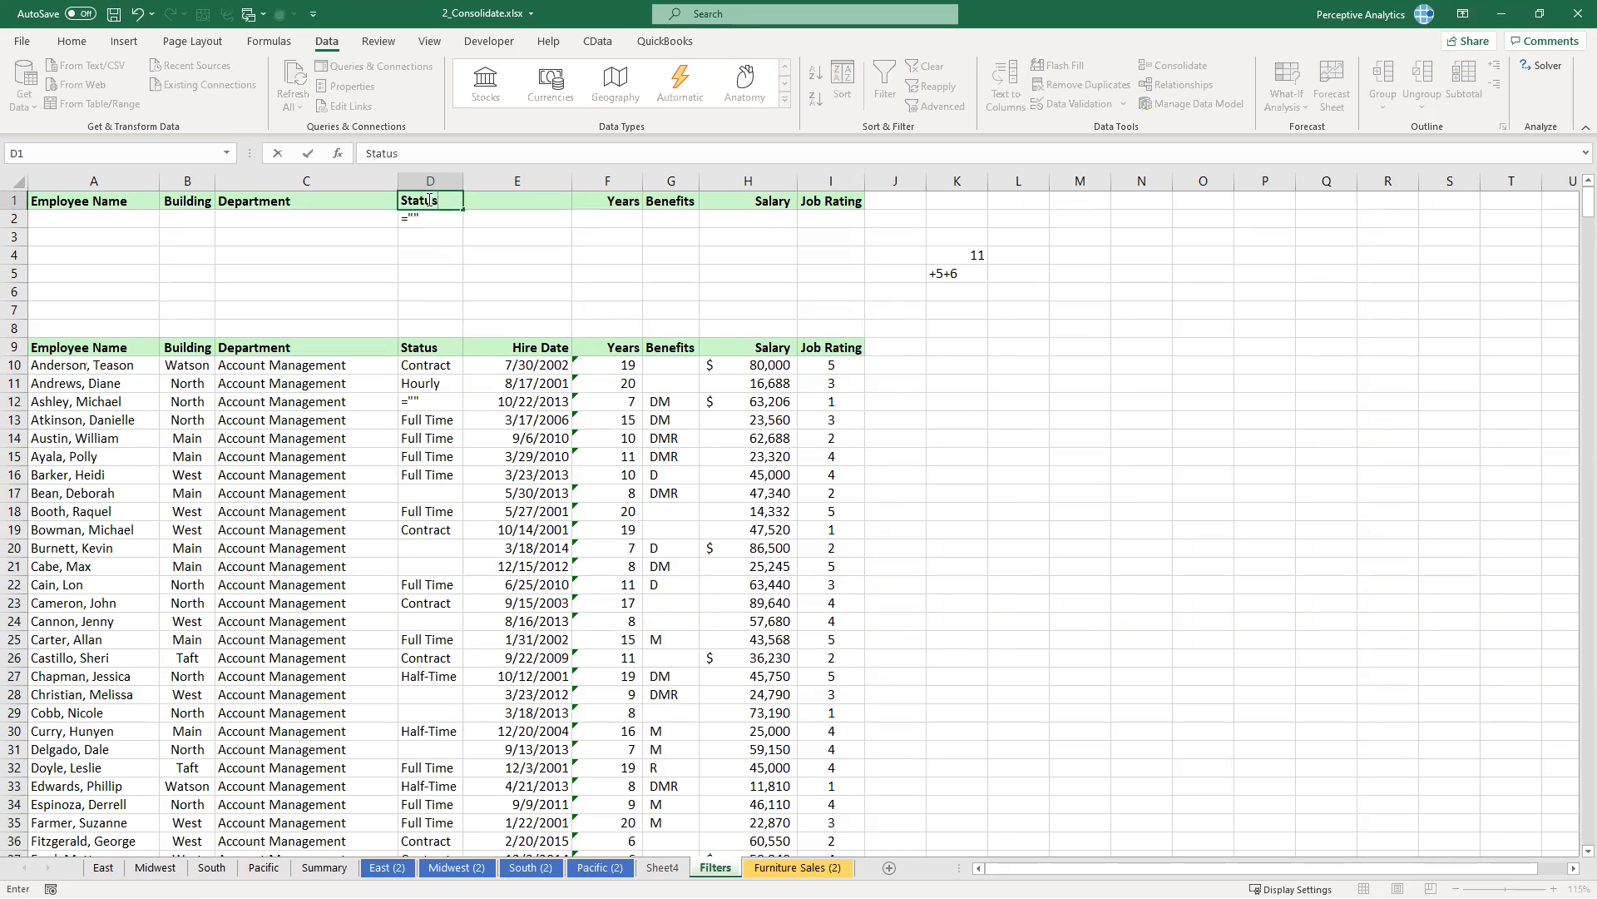
{"action": "key", "text": "Return"}
Step: Rerun the in-place Advanced Filter with the restored Status heading, using D1:D2 as the criteria range
{"action": "left_click", "coordinate": [520, 436]}
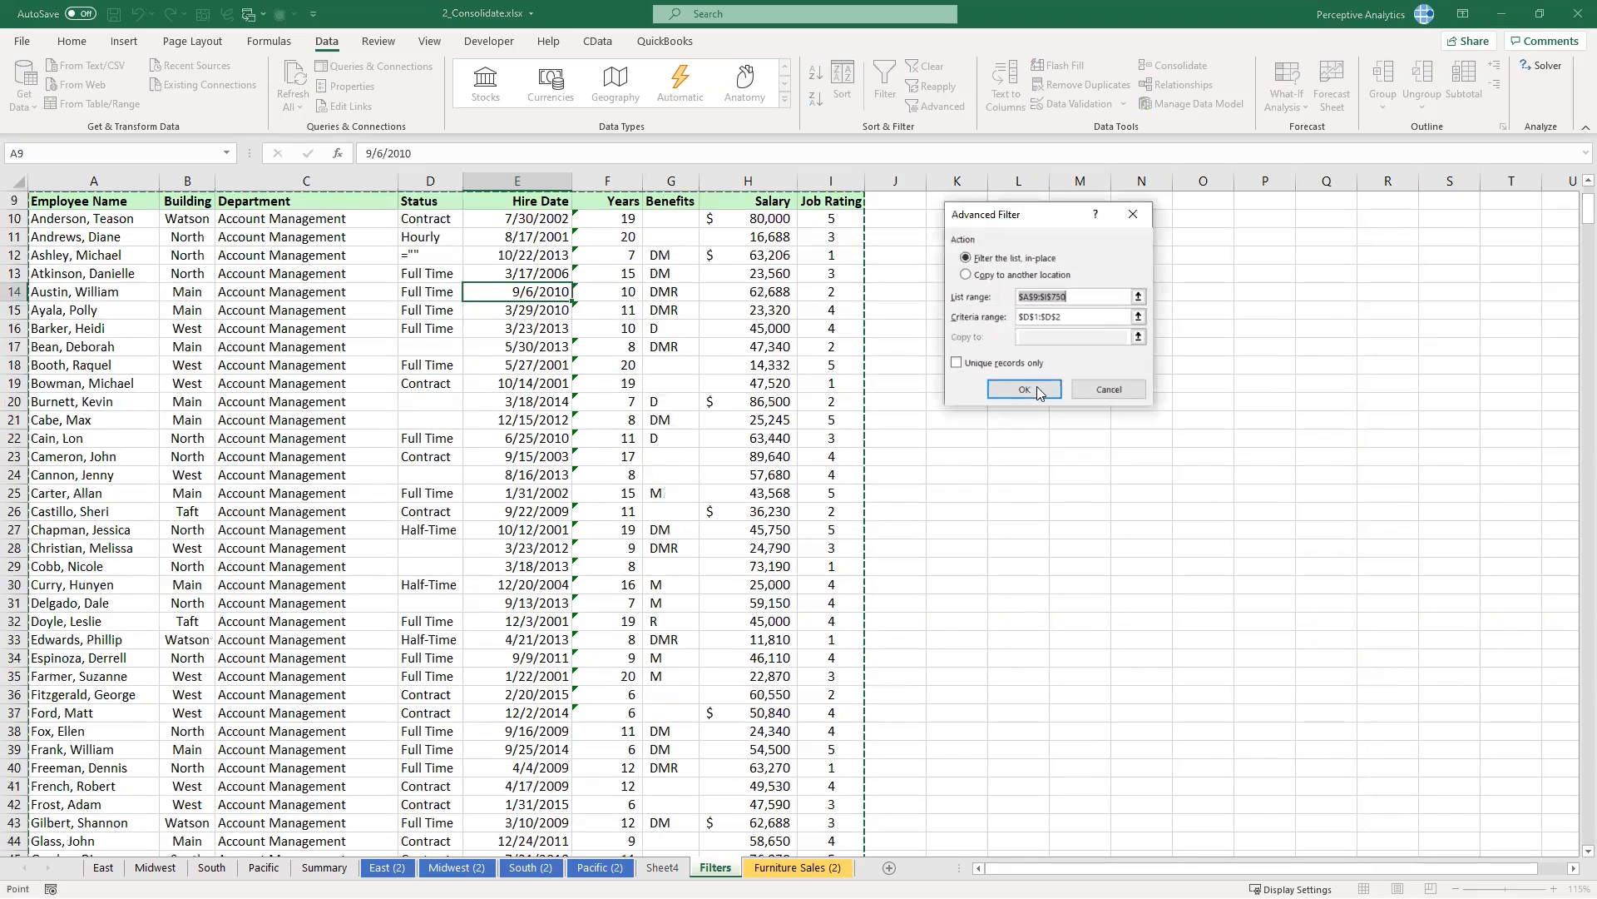
{"action": "left_click", "coordinate": [1036, 388]}
{"action": "key", "text": "Tab"}
{"action": "scroll", "coordinate": [478, 333], "scroll_direction": "up", "scroll_amount": 3}
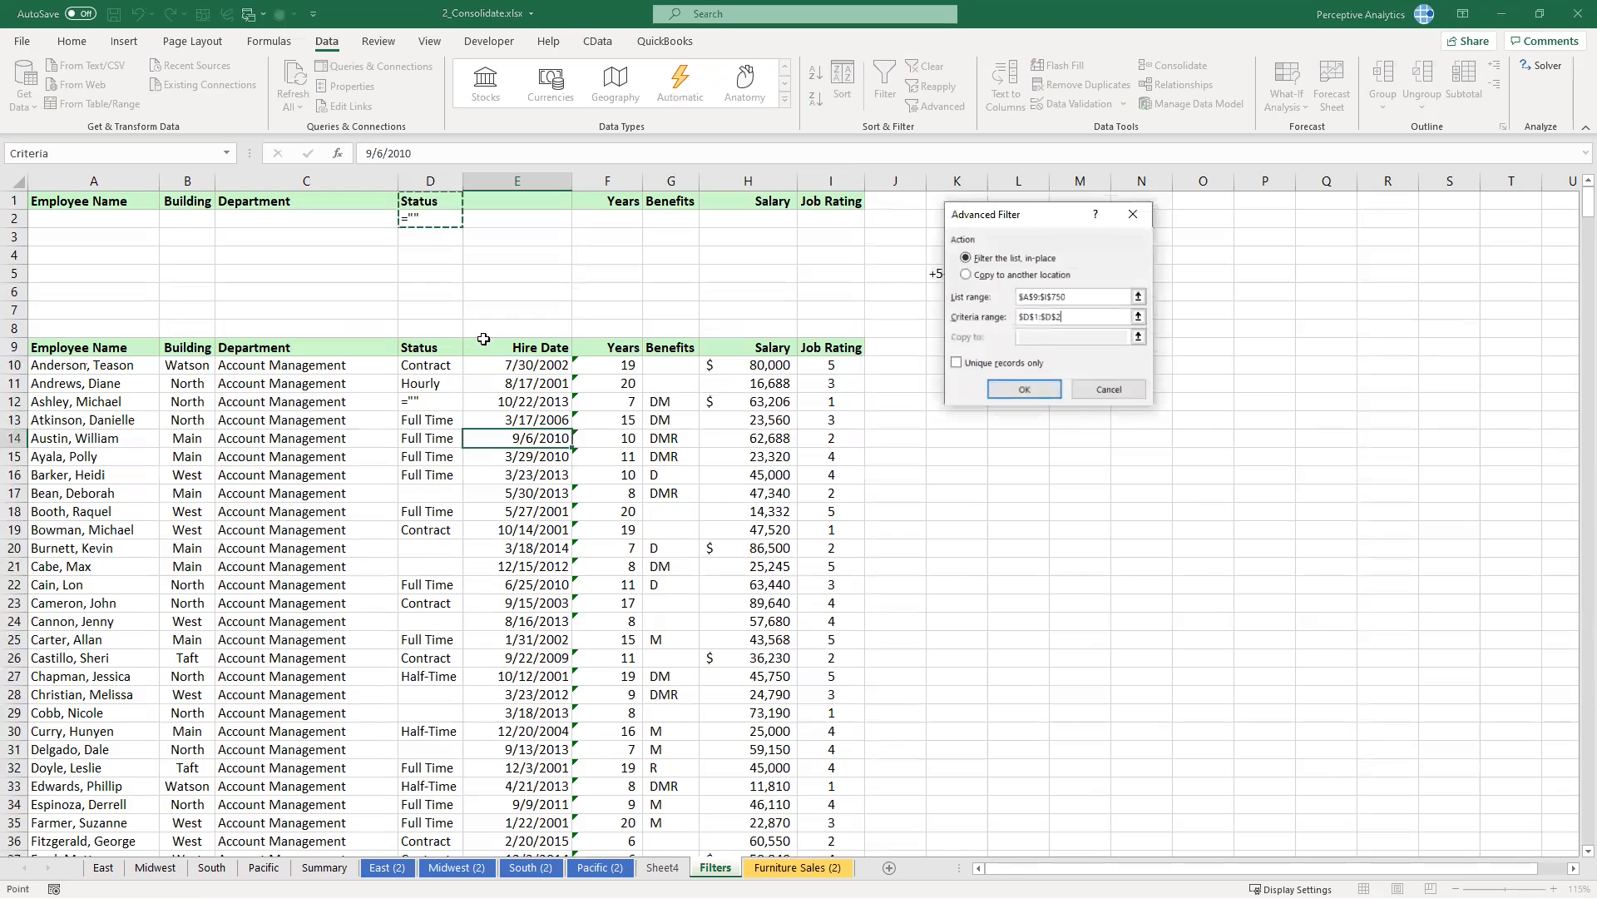
{"action": "key", "text": "Return"}
Step: Replace the criteria by clearing D2 and copying Account Management and Contract from row 10 into C2 and D2
{"action": "left_click", "coordinate": [420, 220]}
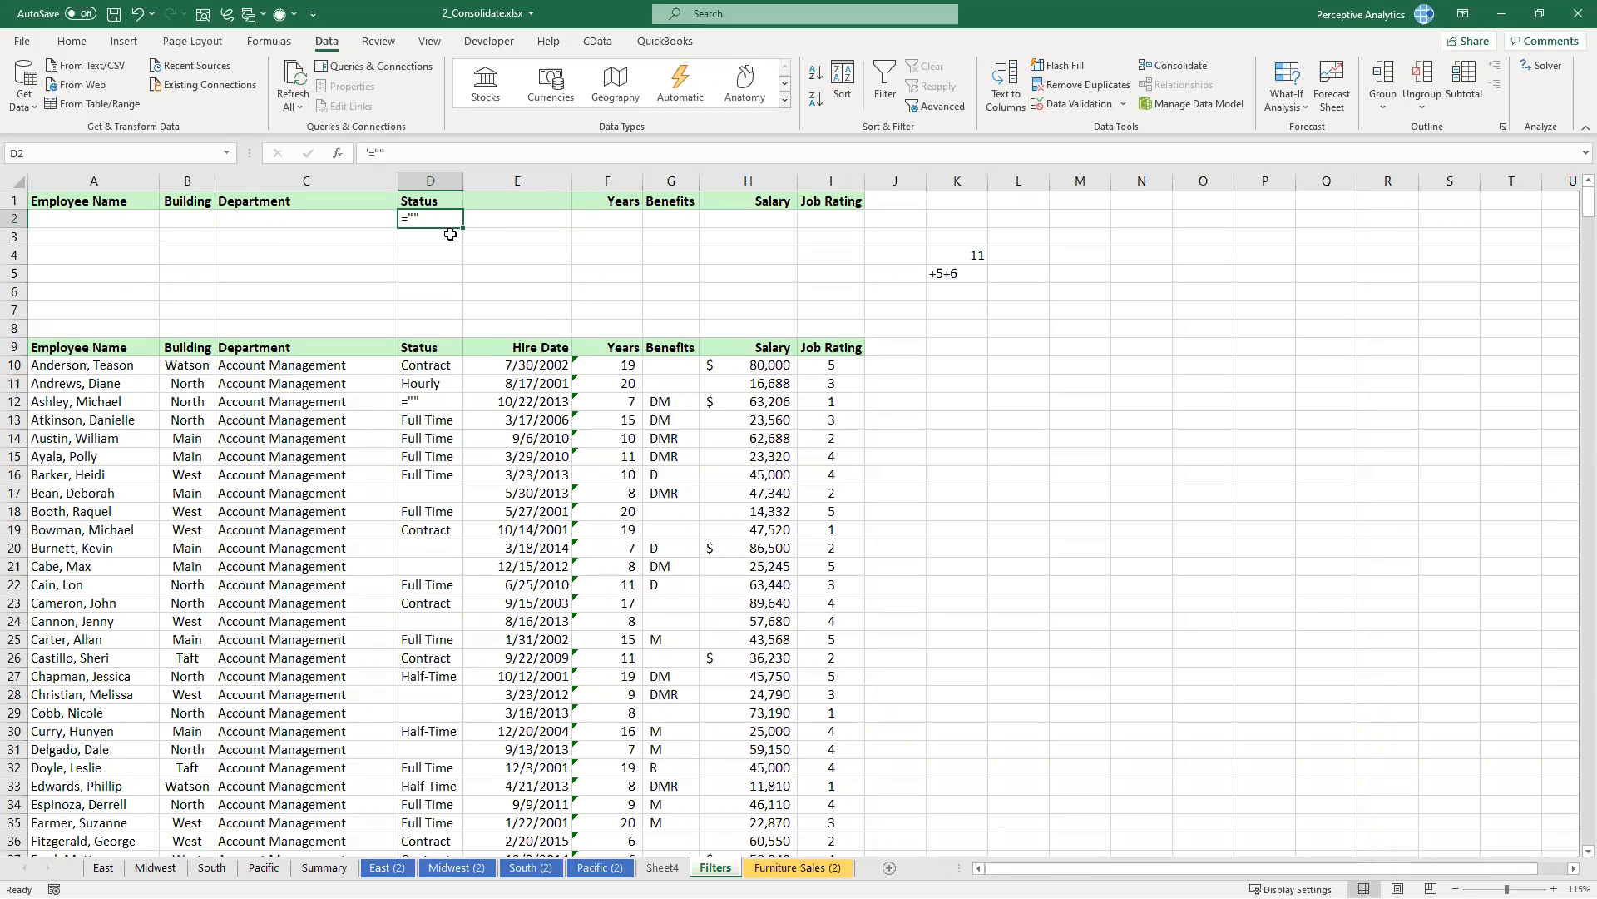
{"action": "key", "text": "Delete"}
{"action": "left_click", "coordinate": [328, 219]}
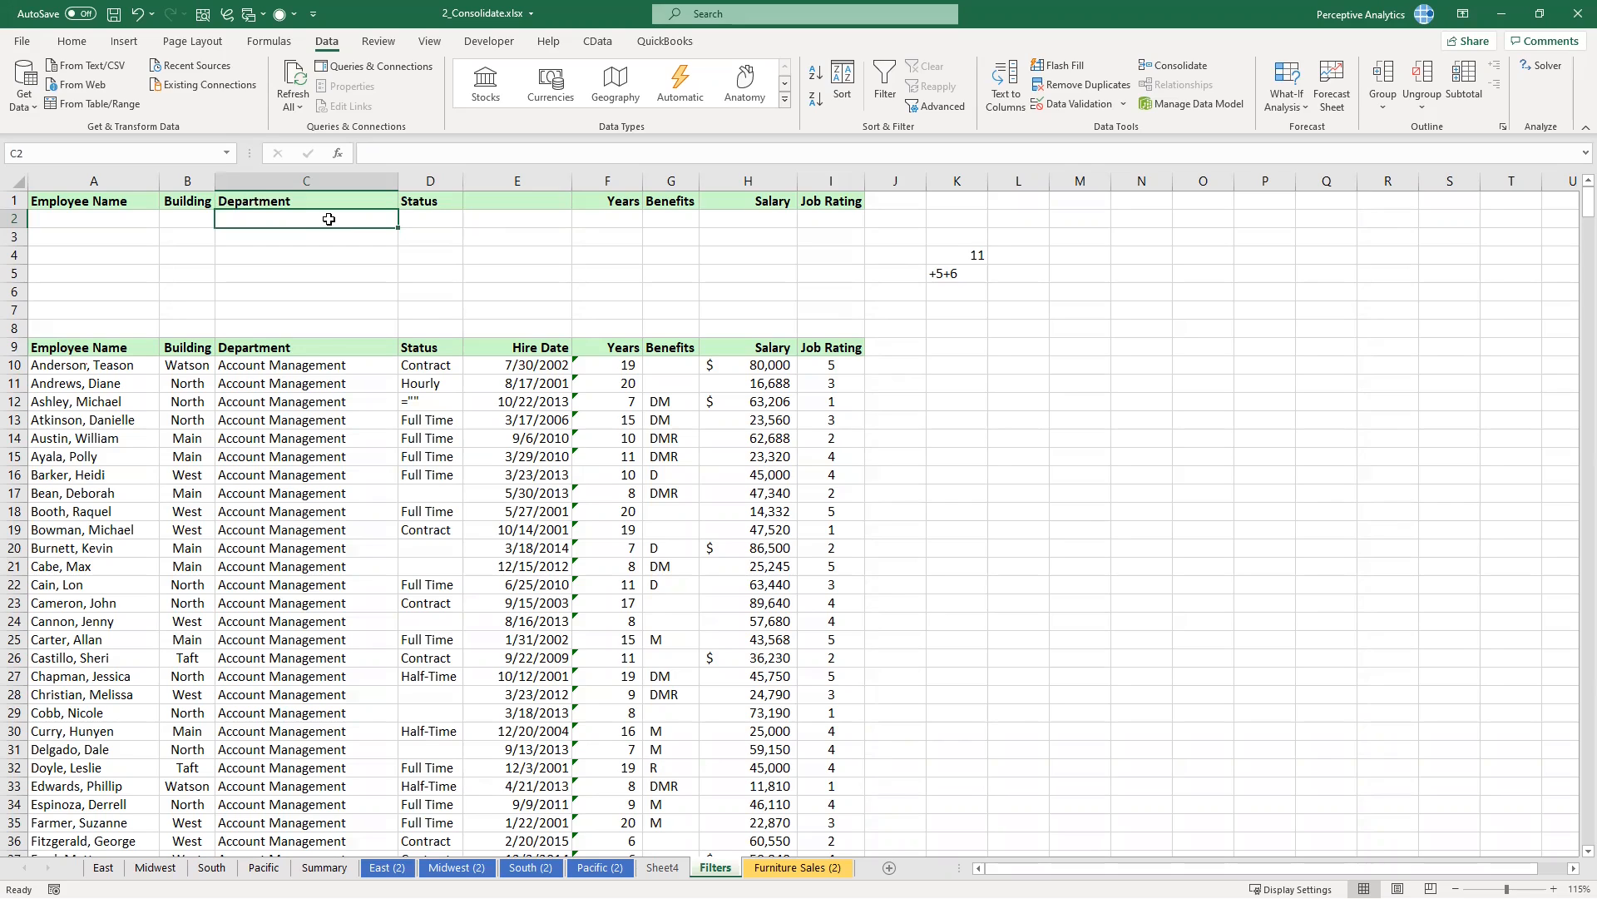
{"action": "left_click", "coordinate": [311, 366]}
{"action": "left_click_drag", "start_coordinate": [315, 376], "coordinate": [302, 221]}
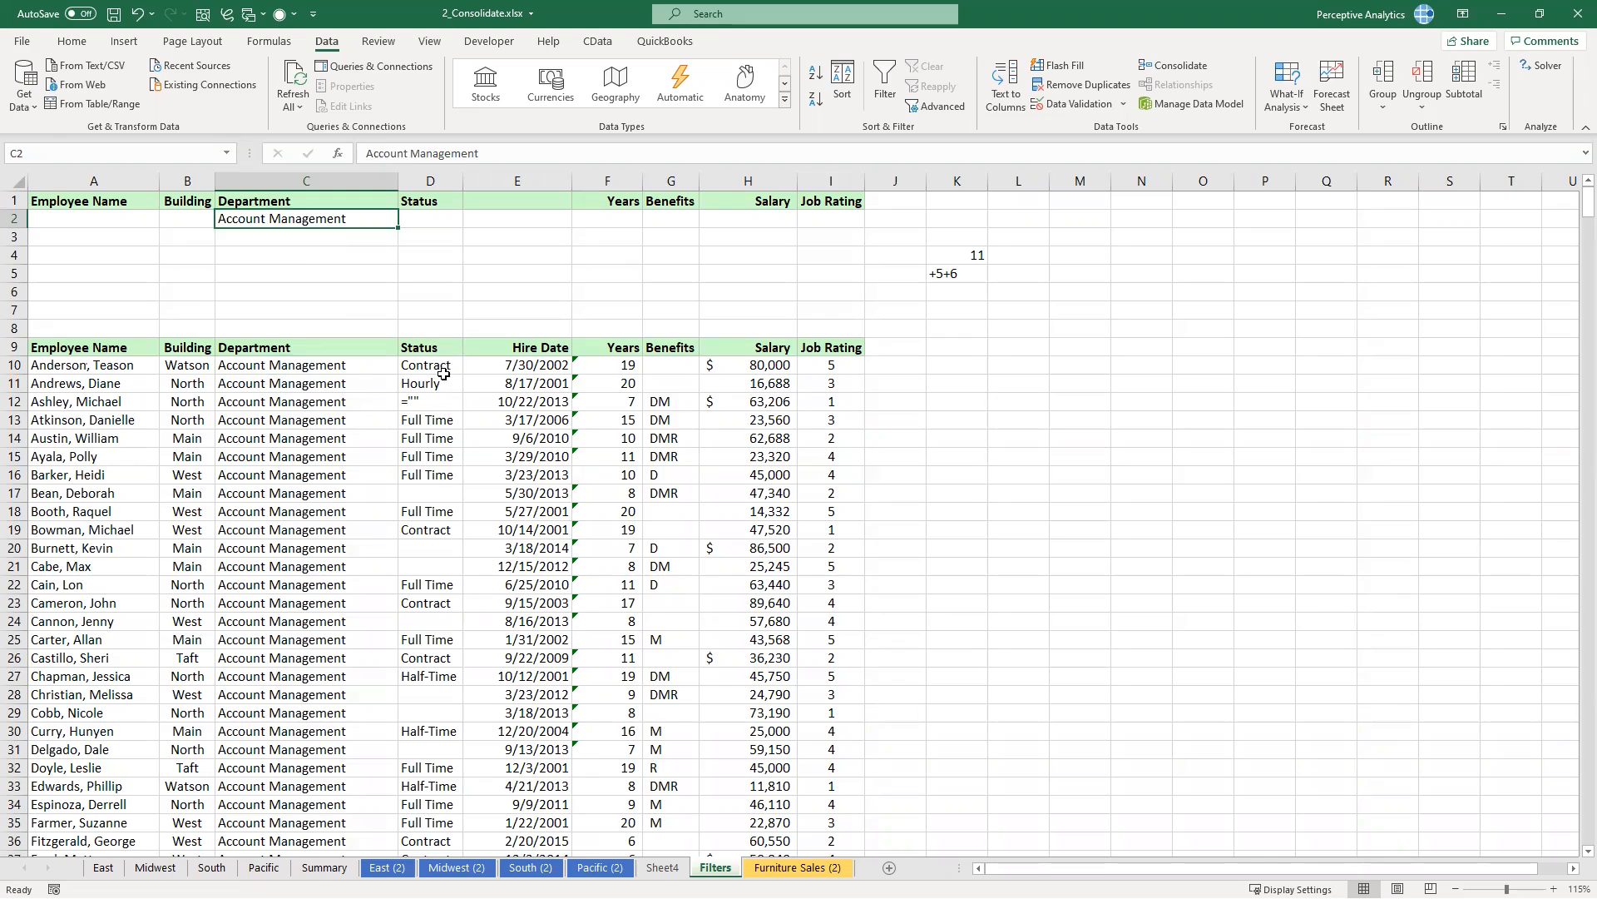
{"action": "left_click", "coordinate": [441, 369]}
{"action": "left_click_drag", "start_coordinate": [457, 374], "coordinate": [432, 215]}
{"action": "left_click", "coordinate": [454, 253]}
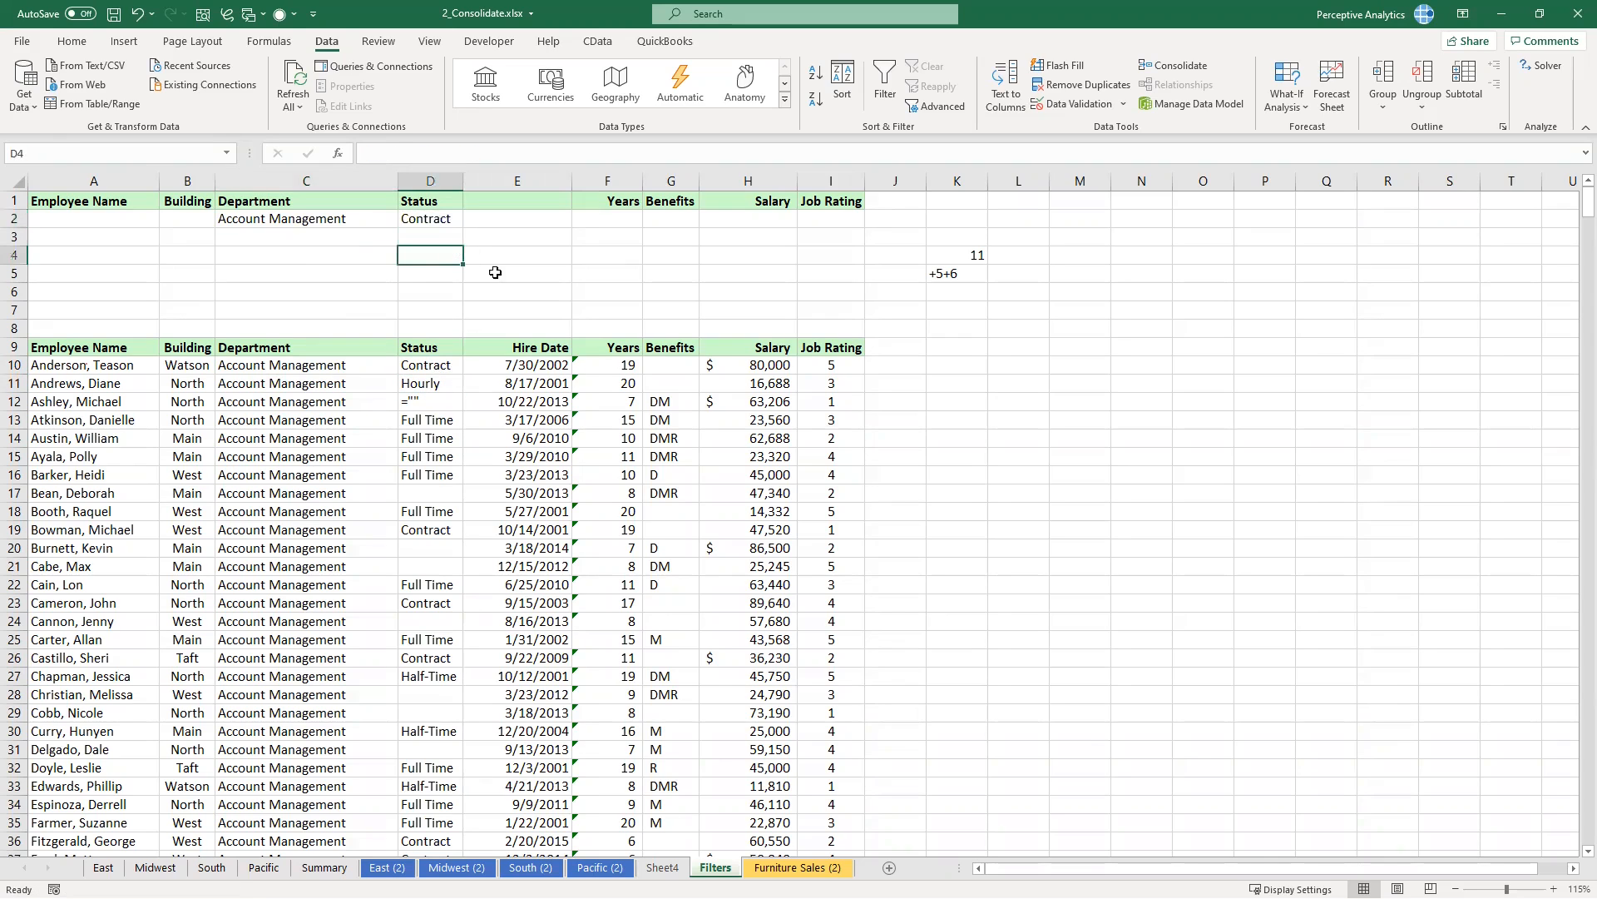
{"action": "left_click", "coordinate": [611, 511]}
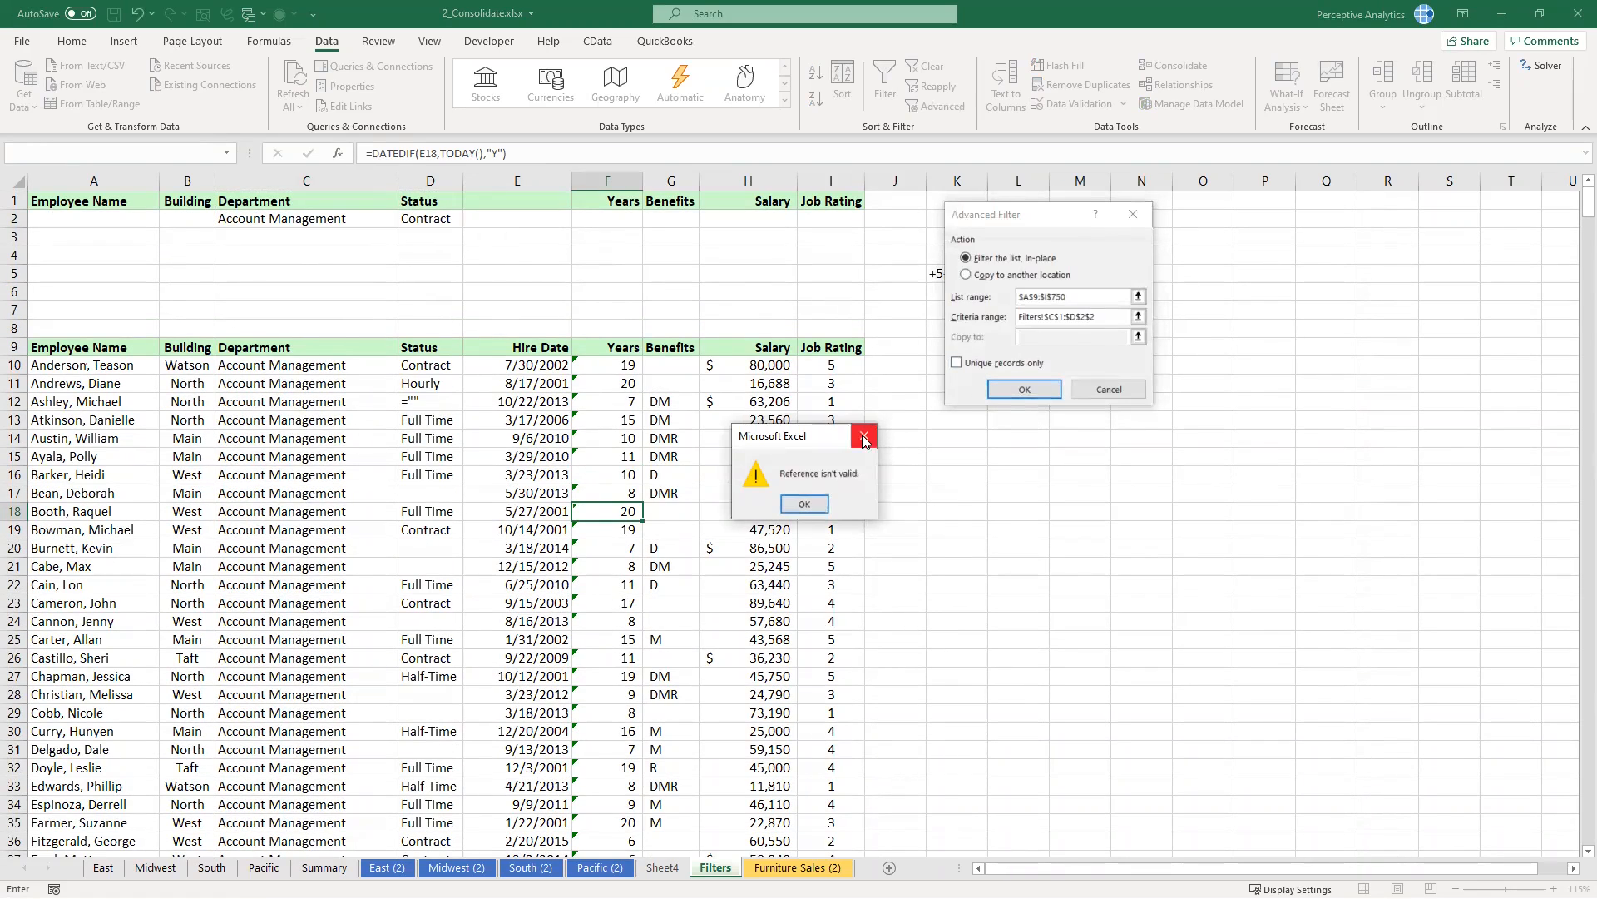
Step: Correct the Advanced Filter criteria range to C1:D2 and filter the employee list in place
{"action": "left_click", "coordinate": [864, 438]}
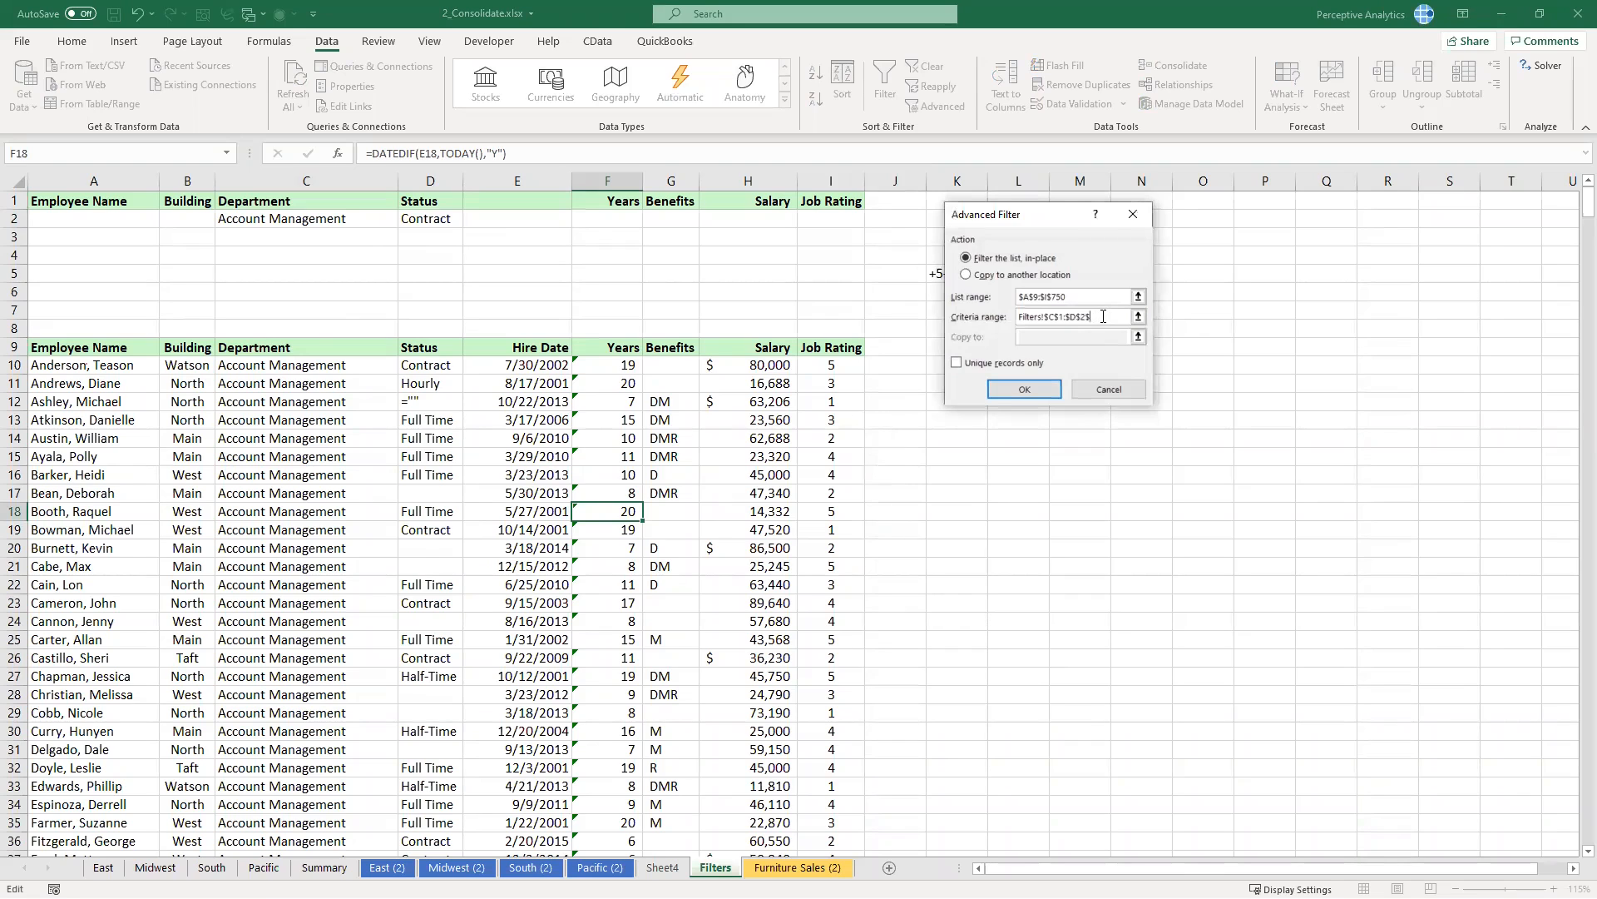
{"action": "left_click_drag", "start_coordinate": [328, 200], "coordinate": [414, 212]}
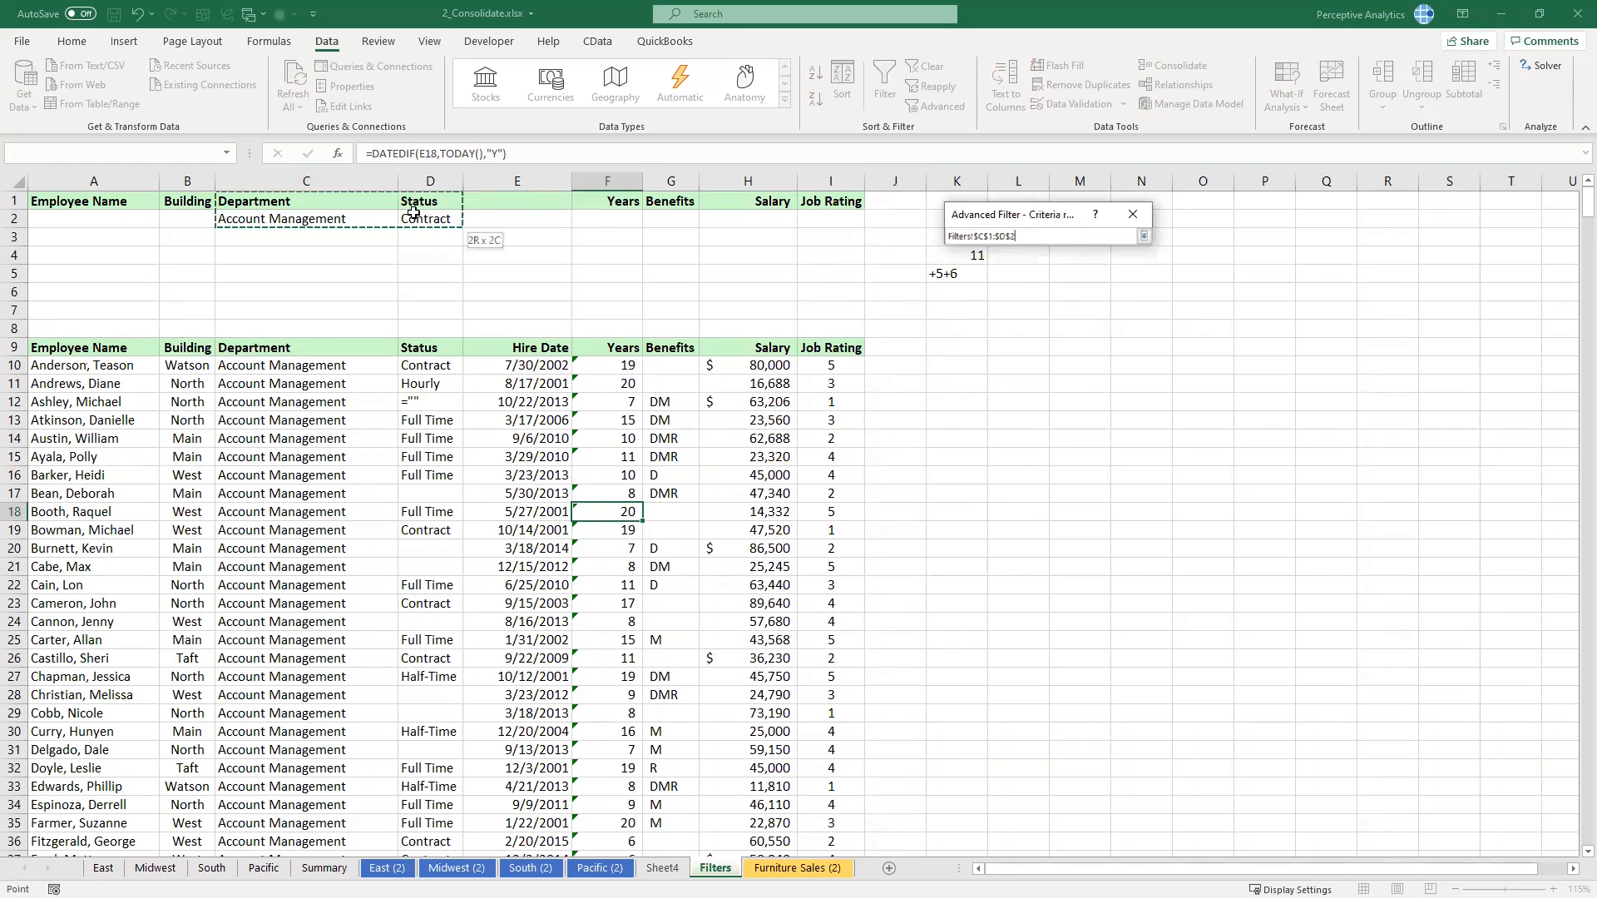
{"action": "left_click", "coordinate": [1047, 390]}
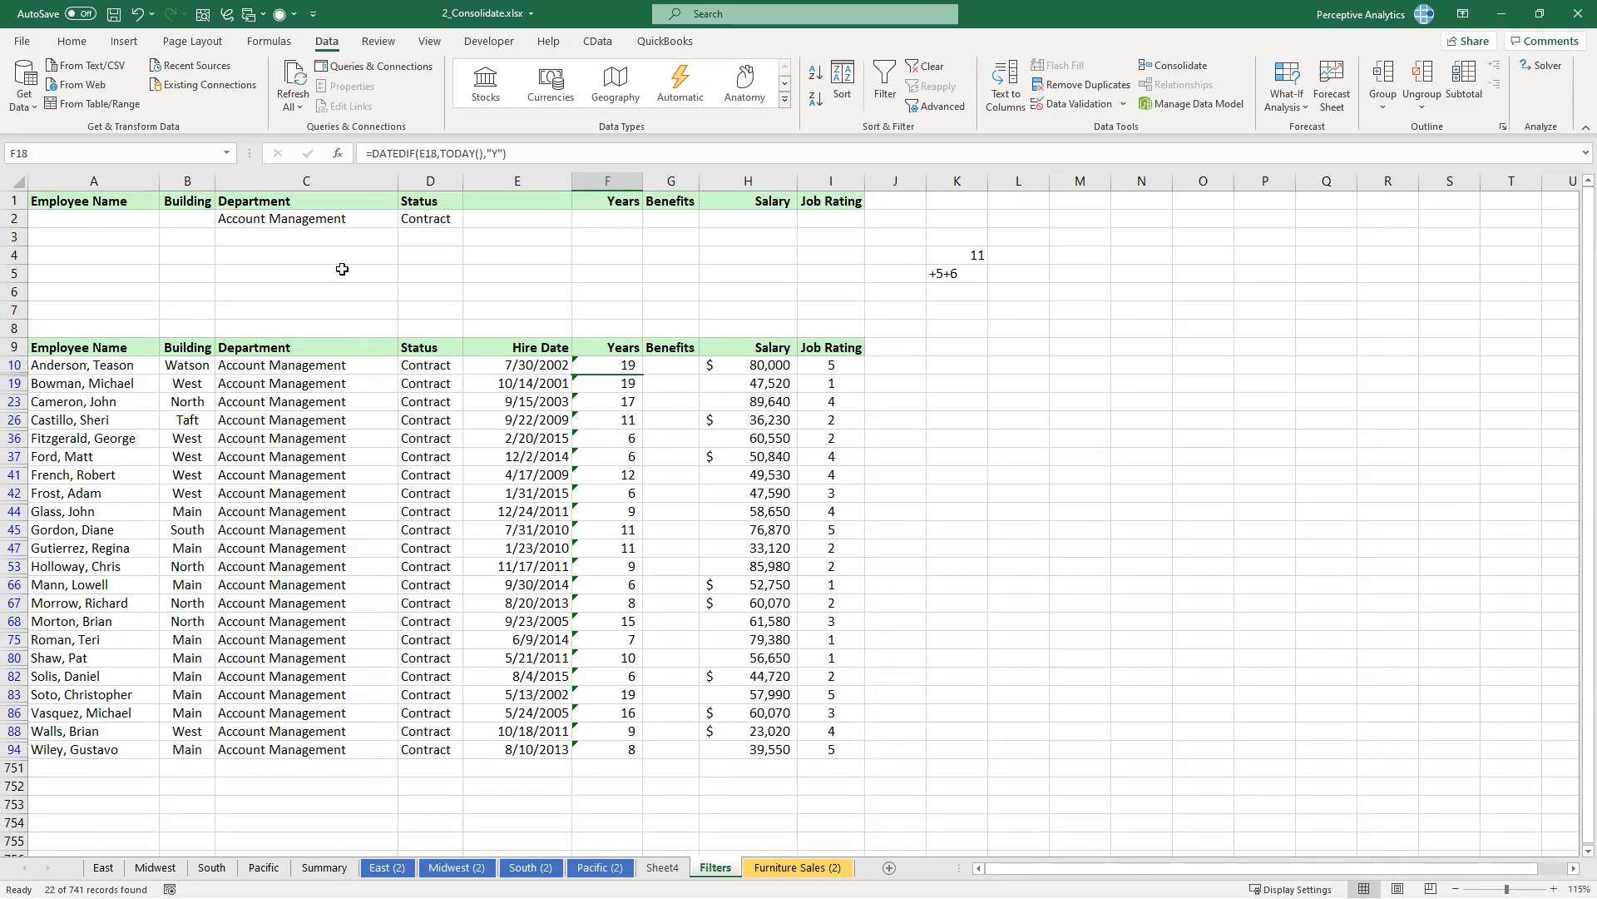
Step: Clear the employee list filter and copy Account Management from C2 into C3 as a second Department criterion
{"action": "left_click", "coordinate": [915, 65]}
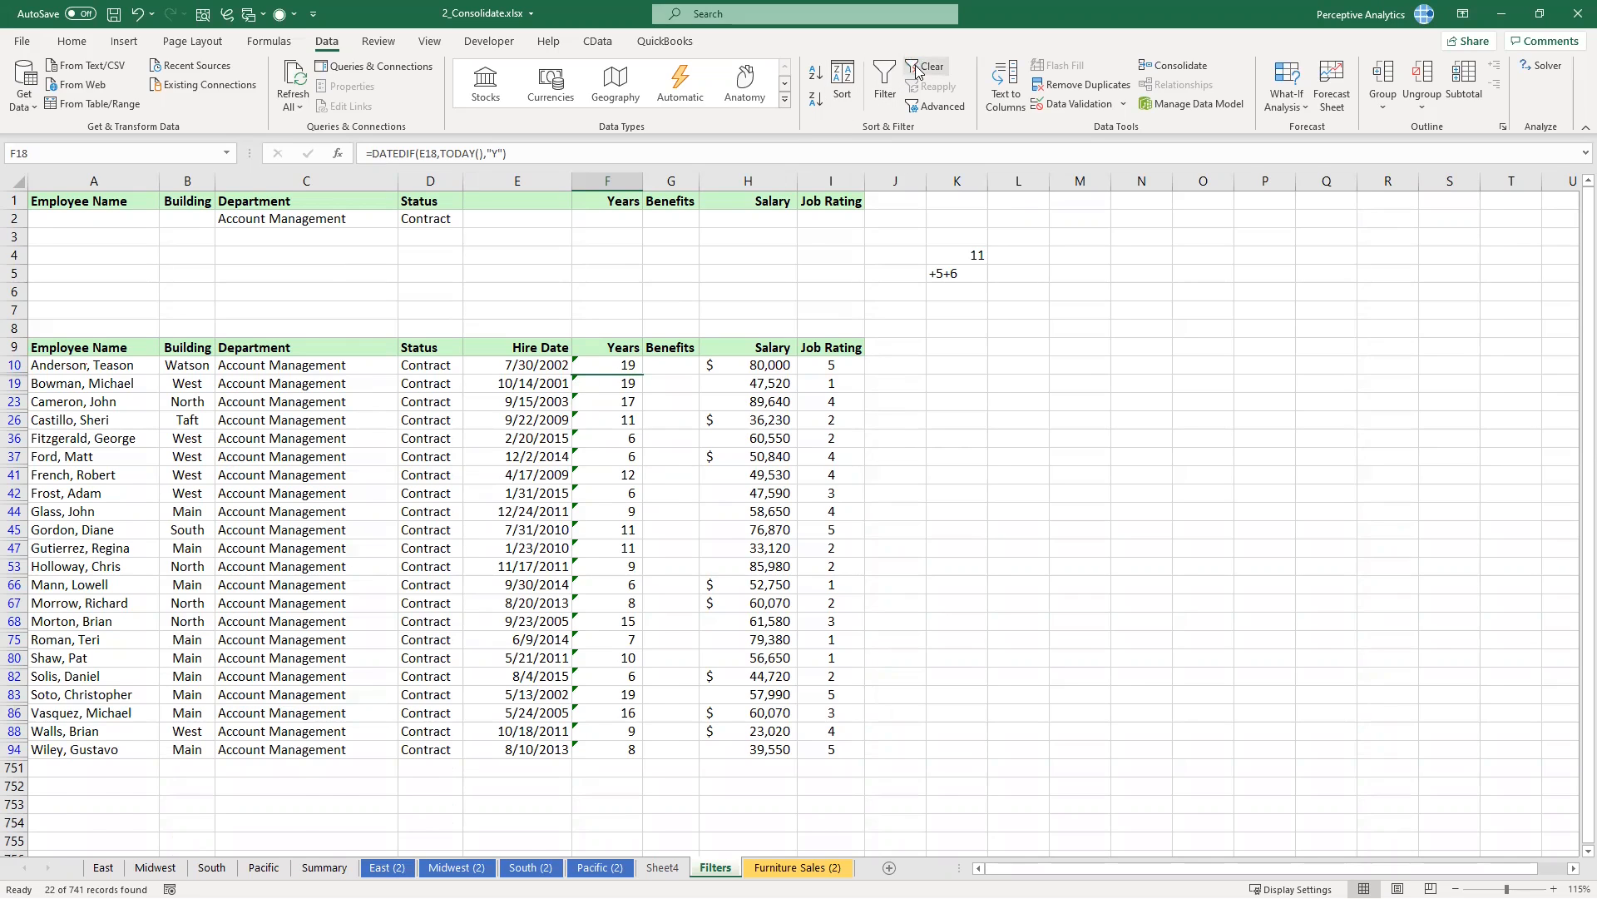
{"action": "left_click", "coordinate": [301, 241]}
{"action": "scroll", "coordinate": [315, 550], "scroll_direction": "down", "scroll_amount": 7}
{"action": "scroll", "coordinate": [319, 554], "scroll_direction": "down", "scroll_amount": 7}
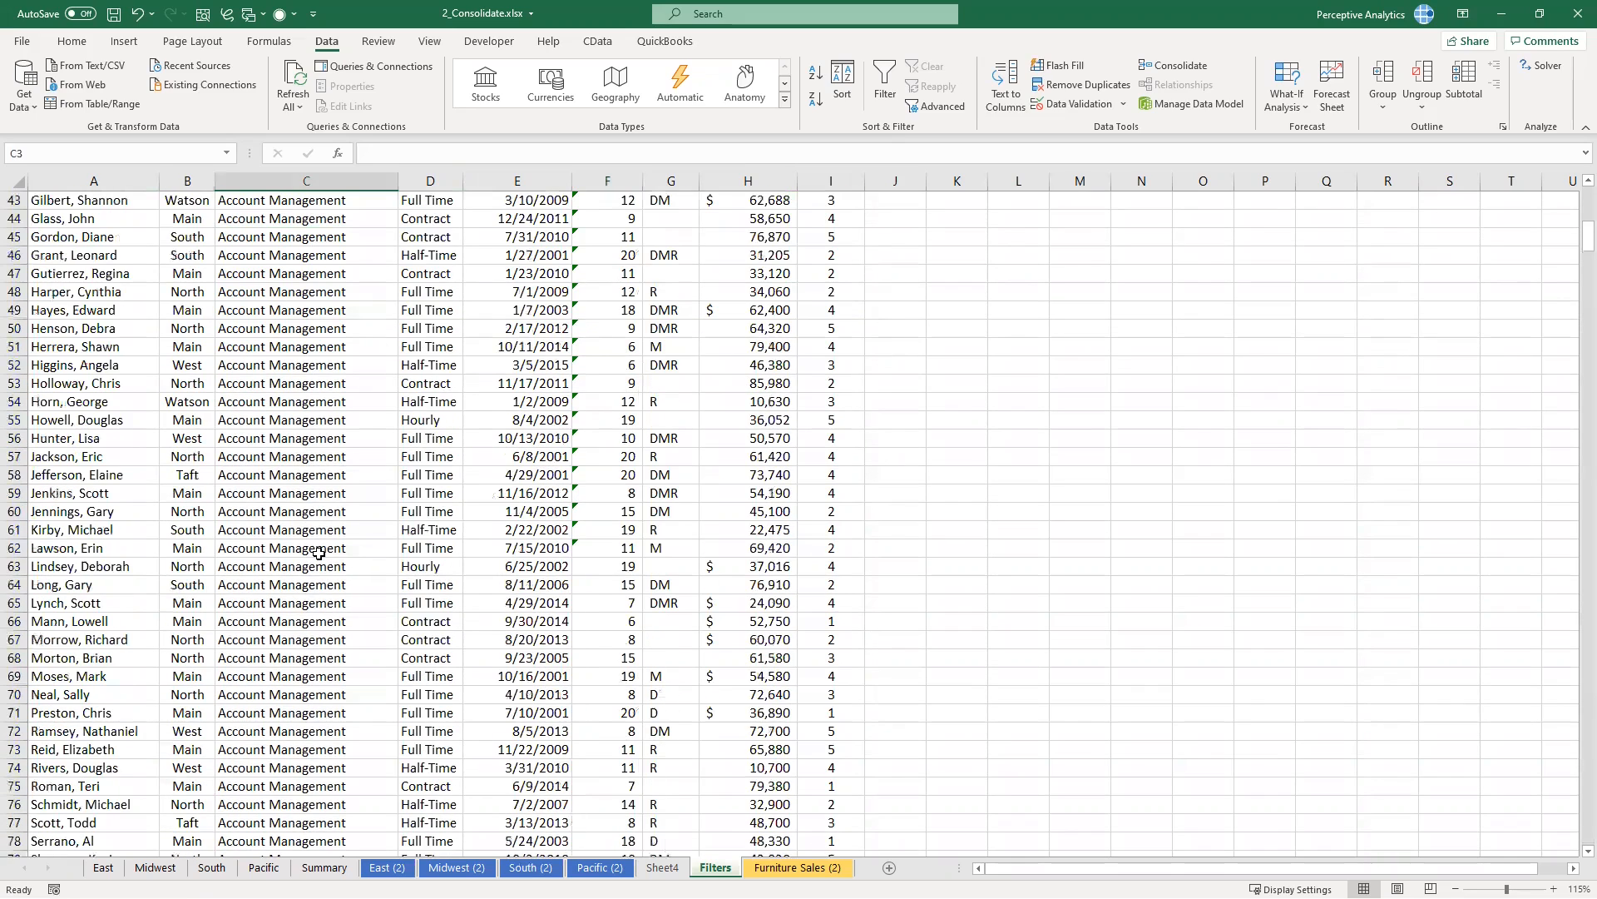
{"action": "scroll", "coordinate": [332, 233], "scroll_direction": "down", "scroll_amount": 8}
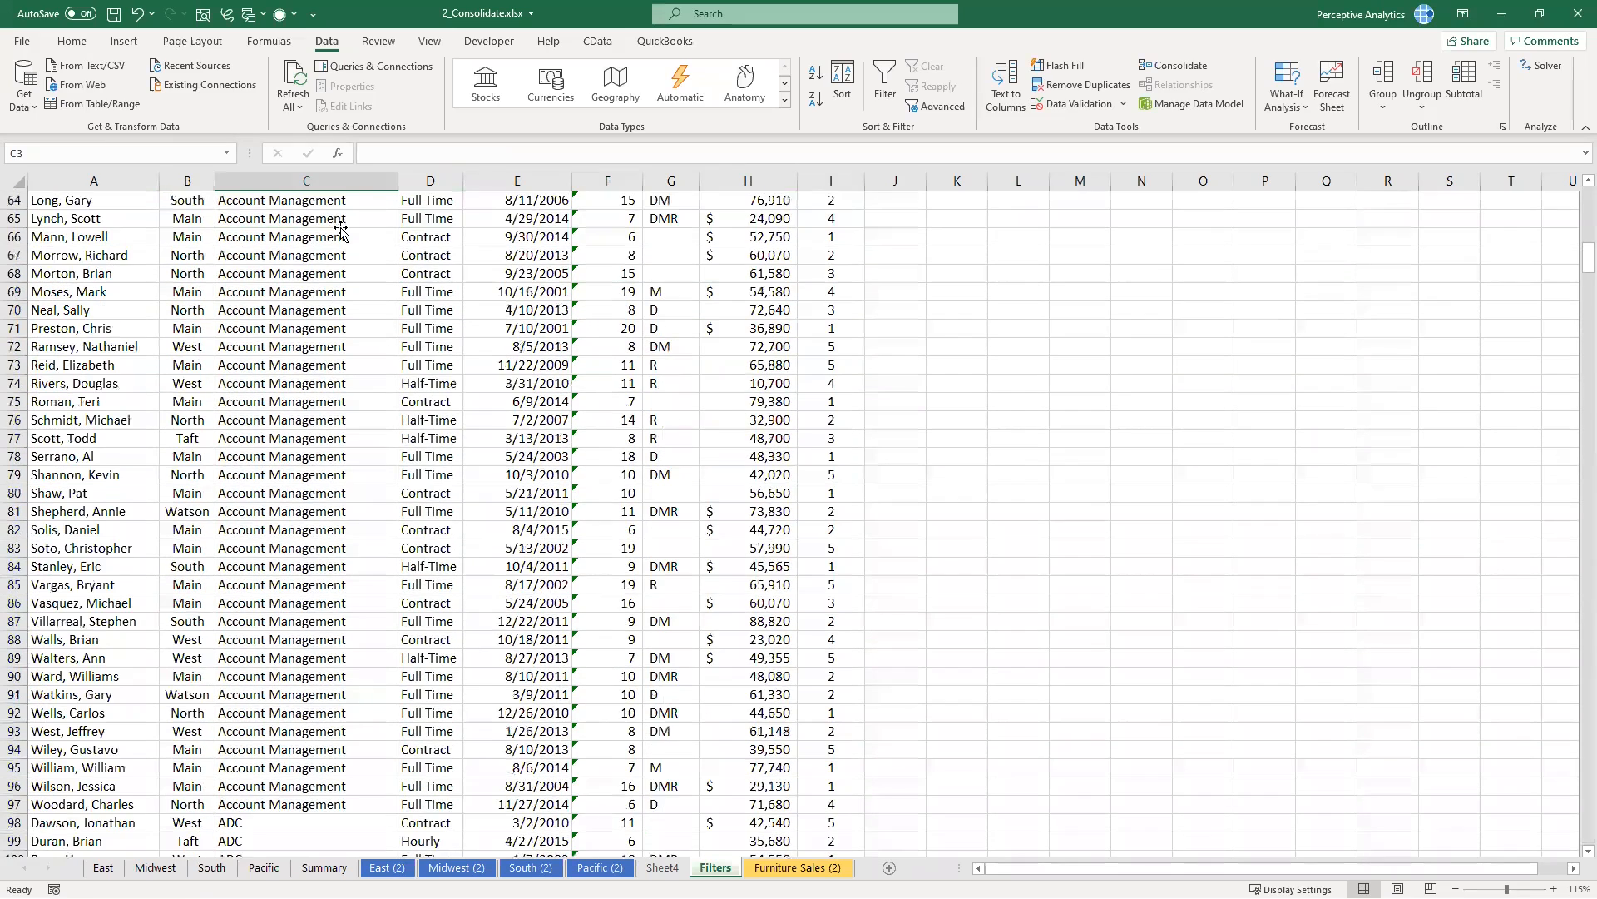
{"action": "scroll", "coordinate": [366, 233], "scroll_direction": "up", "scroll_amount": 8}
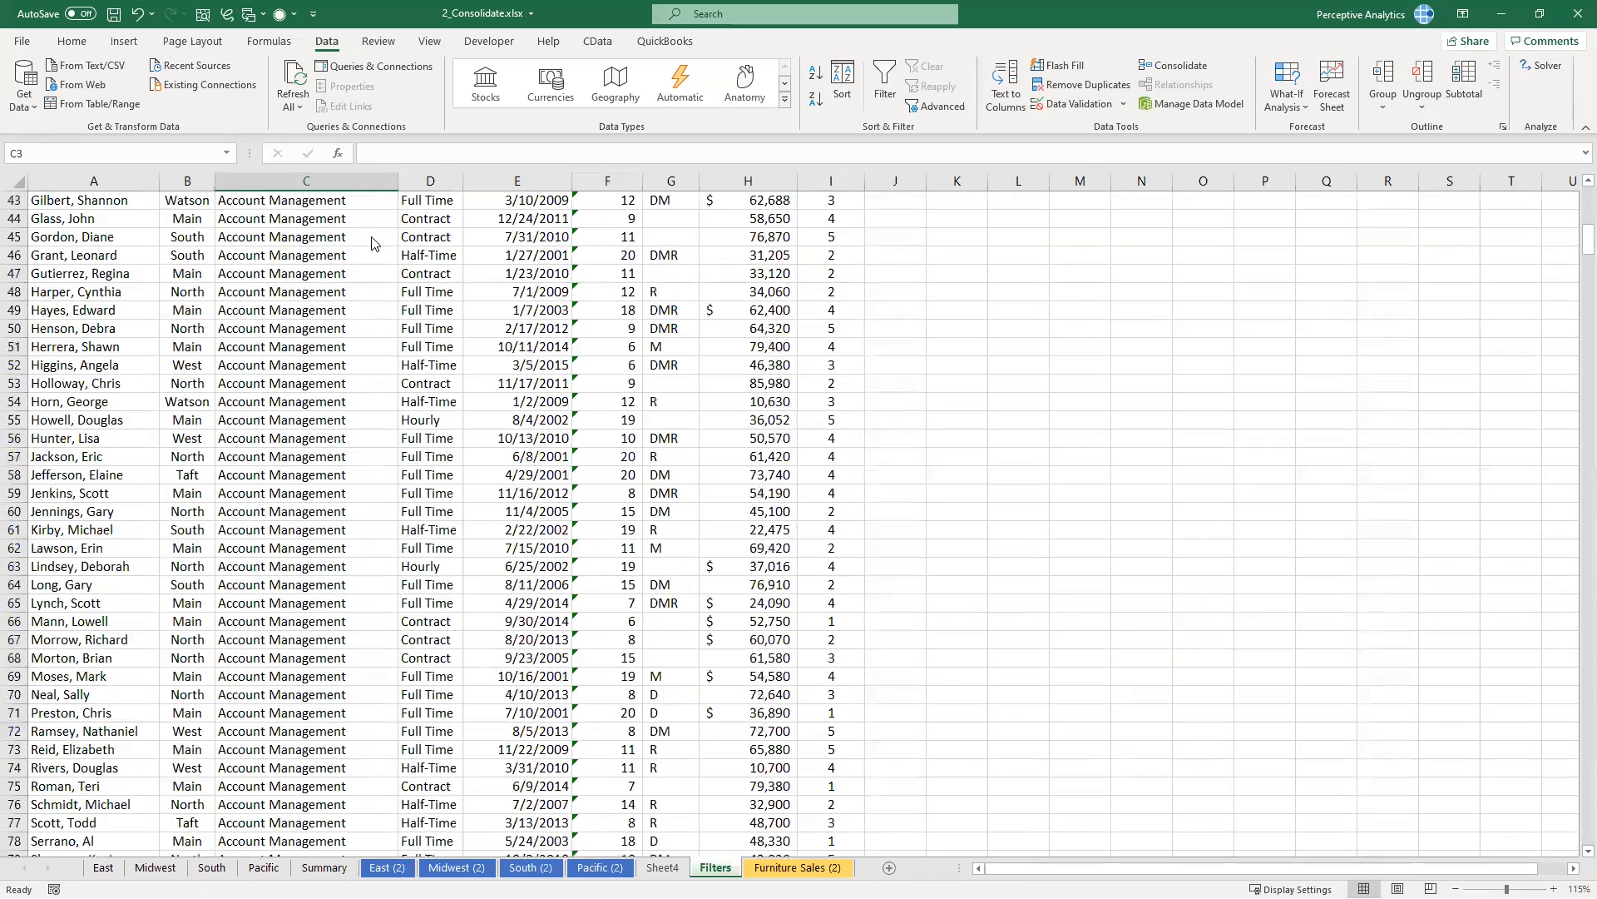
{"action": "scroll", "coordinate": [379, 245], "scroll_direction": "up", "scroll_amount": 14}
{"action": "left_click", "coordinate": [360, 237]}
{"action": "key", "text": "ctrl+c"}
{"action": "left_click", "coordinate": [360, 218]}
{"action": "key", "text": "ctrl+v"}
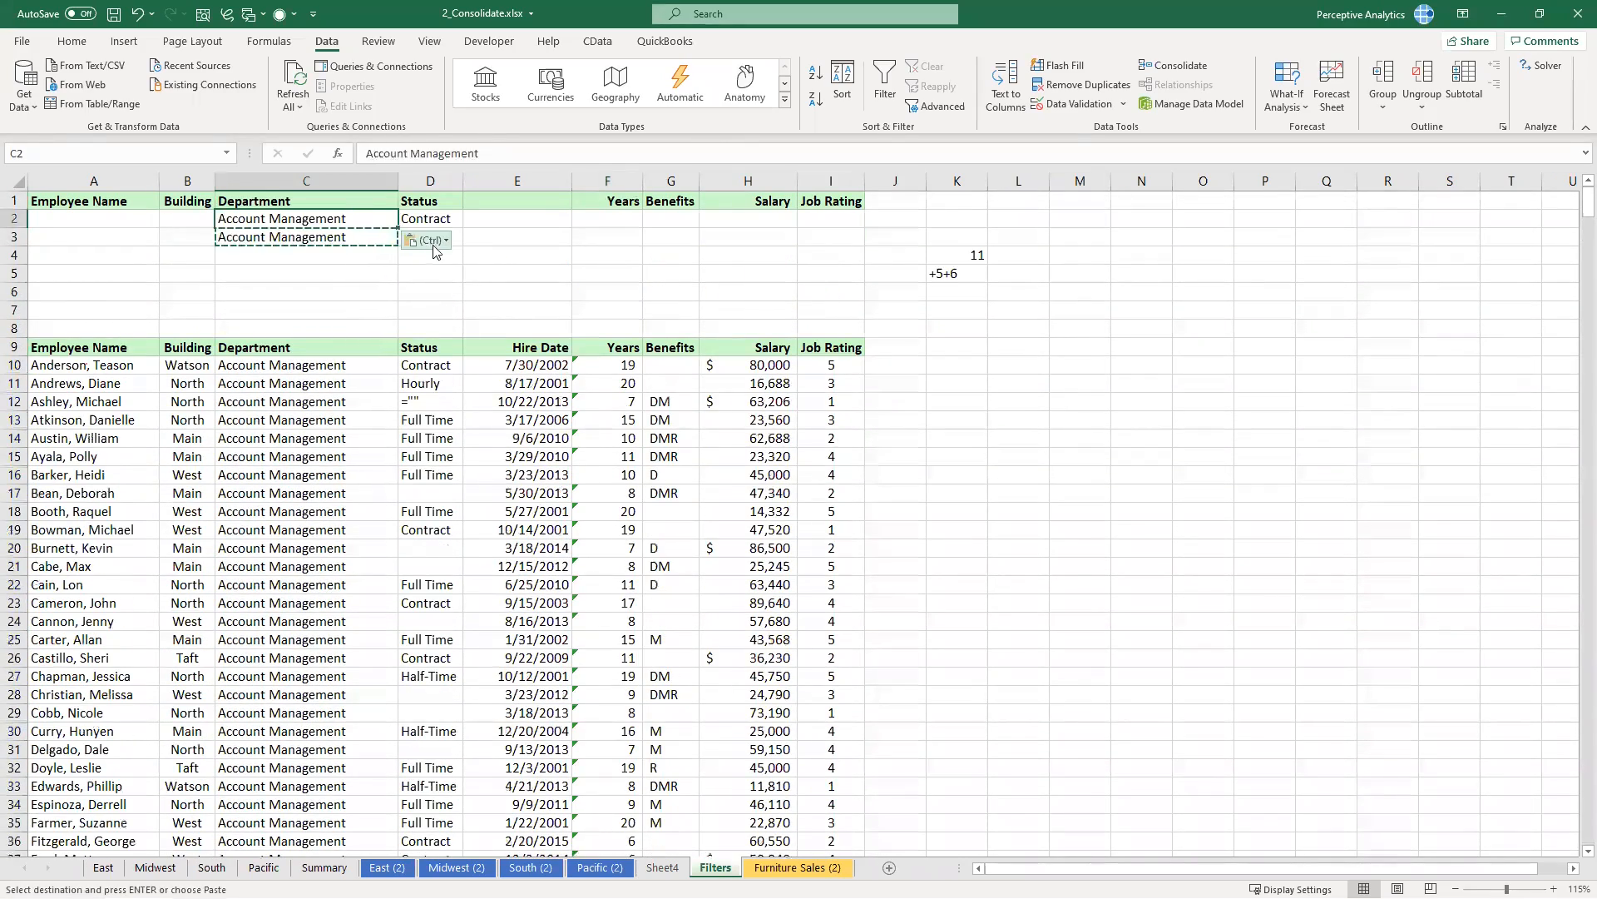
Step: Copy the Status value Hourly from D11 into criteria cell D3
{"action": "left_click", "coordinate": [476, 252]}
{"action": "left_click", "coordinate": [459, 240]}
{"action": "left_click", "coordinate": [432, 384]}
{"action": "key", "text": "ctrl+c"}
{"action": "left_click", "coordinate": [435, 235]}
{"action": "key", "text": "ctrl+v"}
{"action": "left_click_drag", "start_coordinate": [532, 255], "coordinate": [542, 273]}
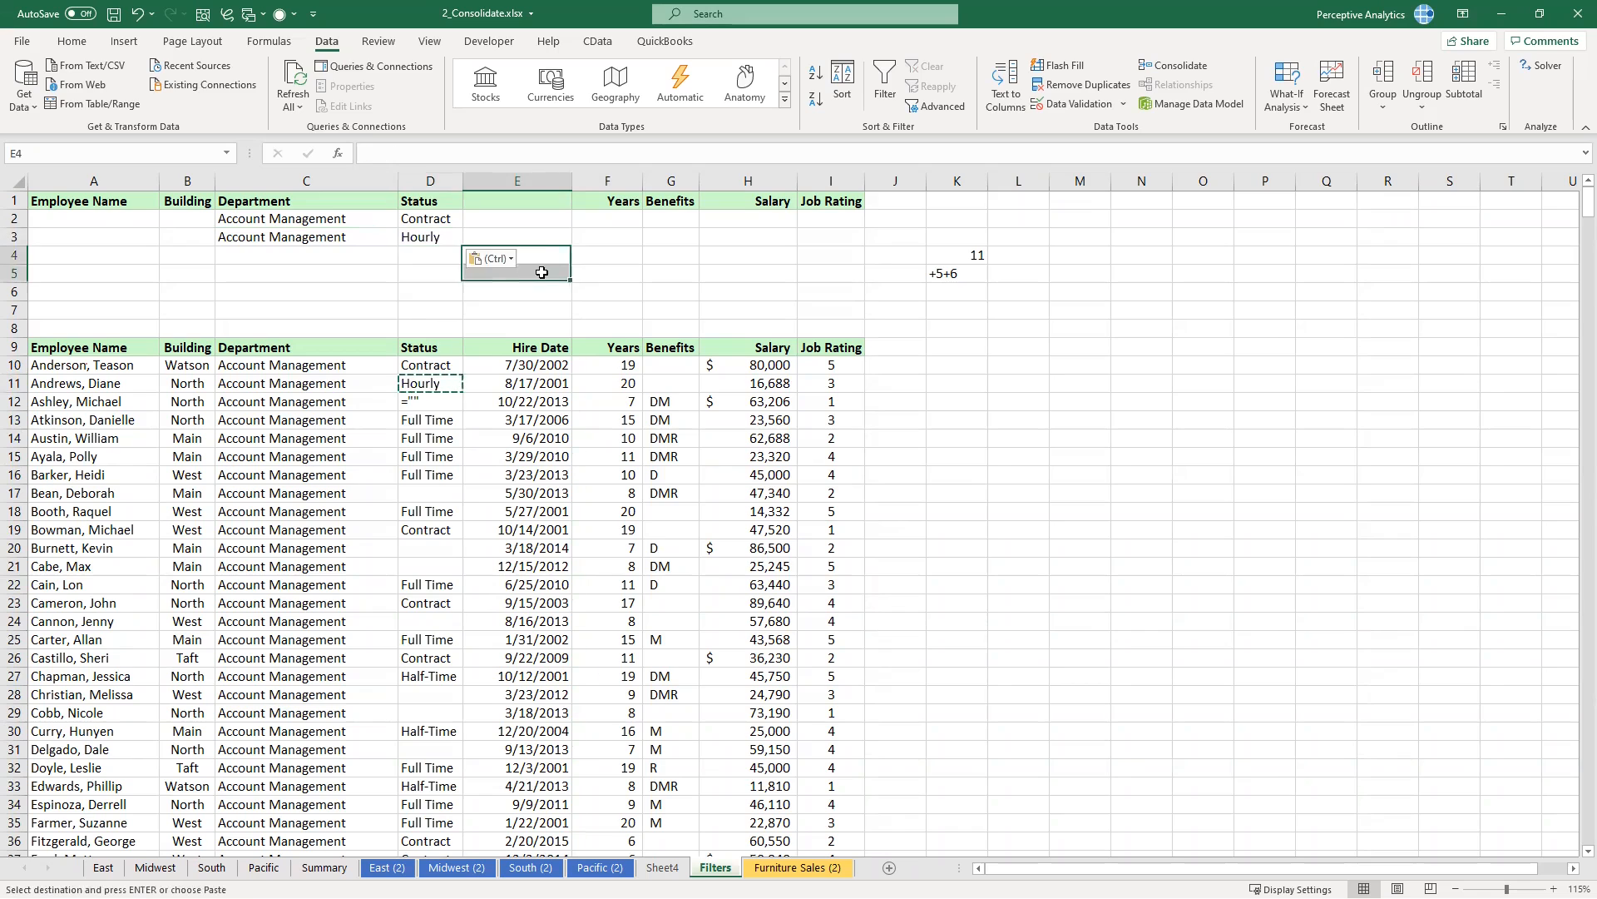
Step: Filter the employee list in place with Advanced Filter, extending the criteria range to C1:D3
{"action": "left_click", "coordinate": [490, 441]}
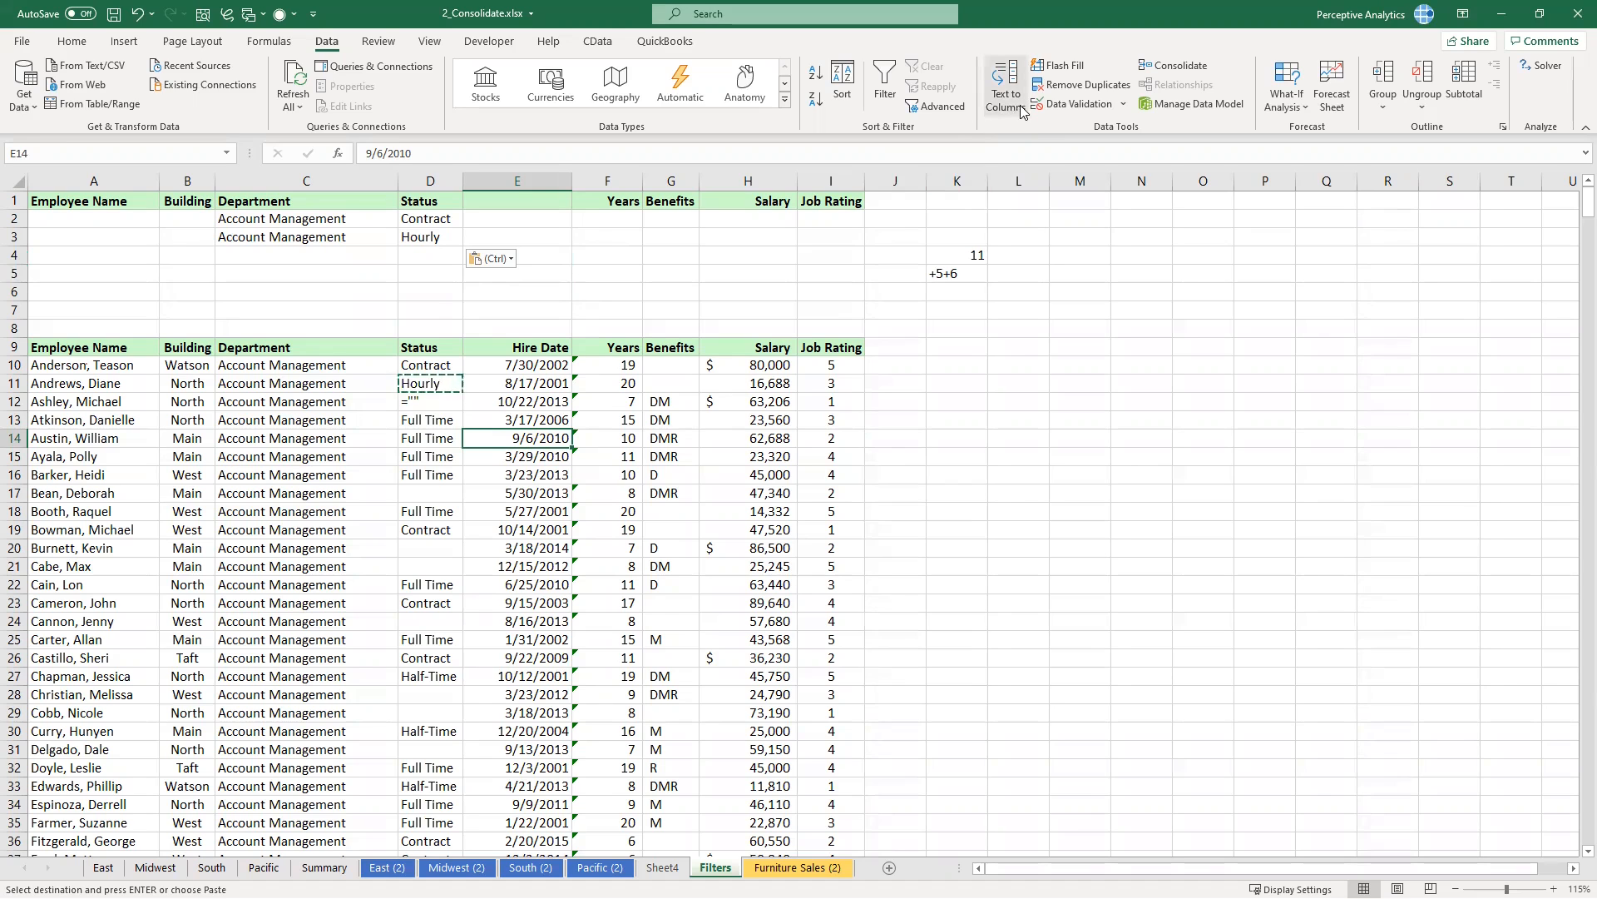
{"action": "left_click", "coordinate": [937, 106]}
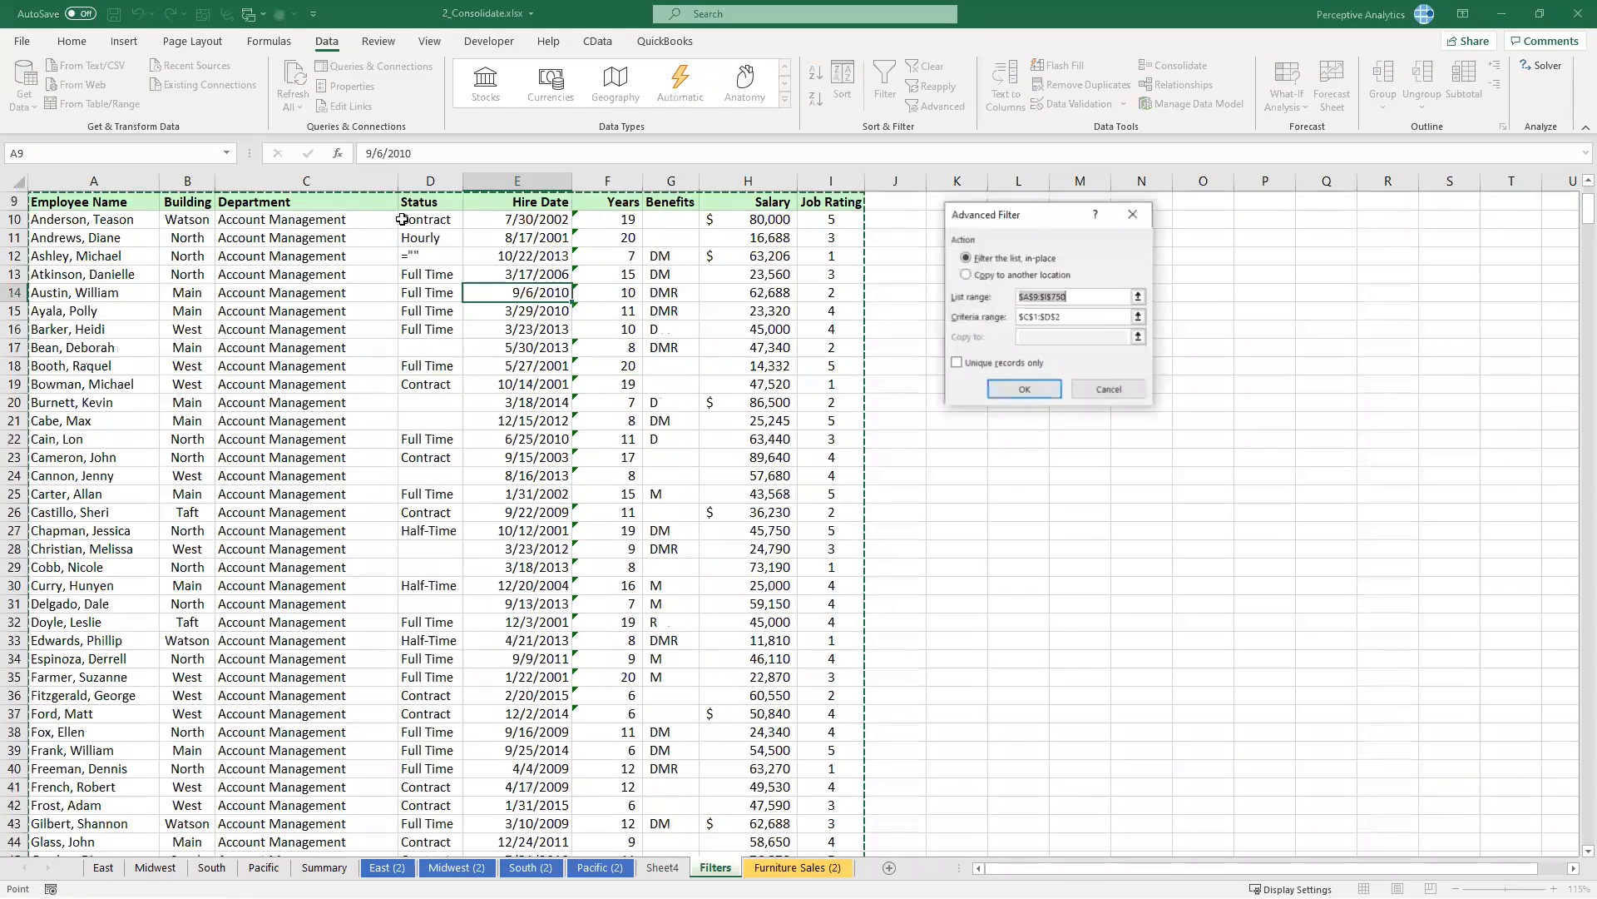
{"action": "left_click", "coordinate": [998, 391]}
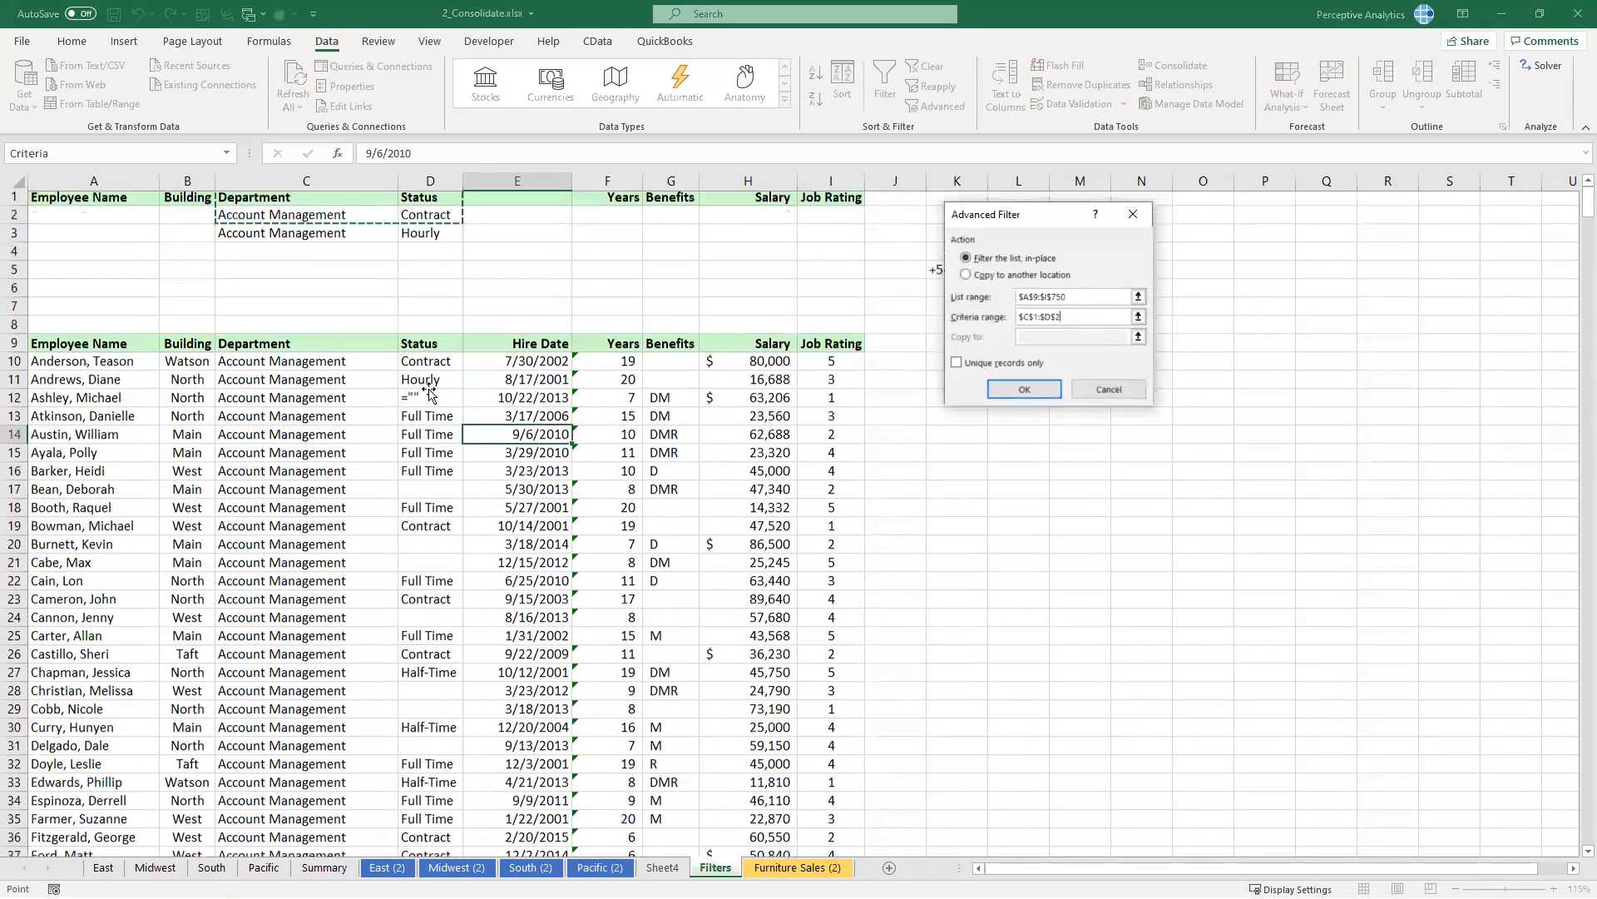
{"action": "key", "text": "Up"}
{"action": "key", "text": "Left"}
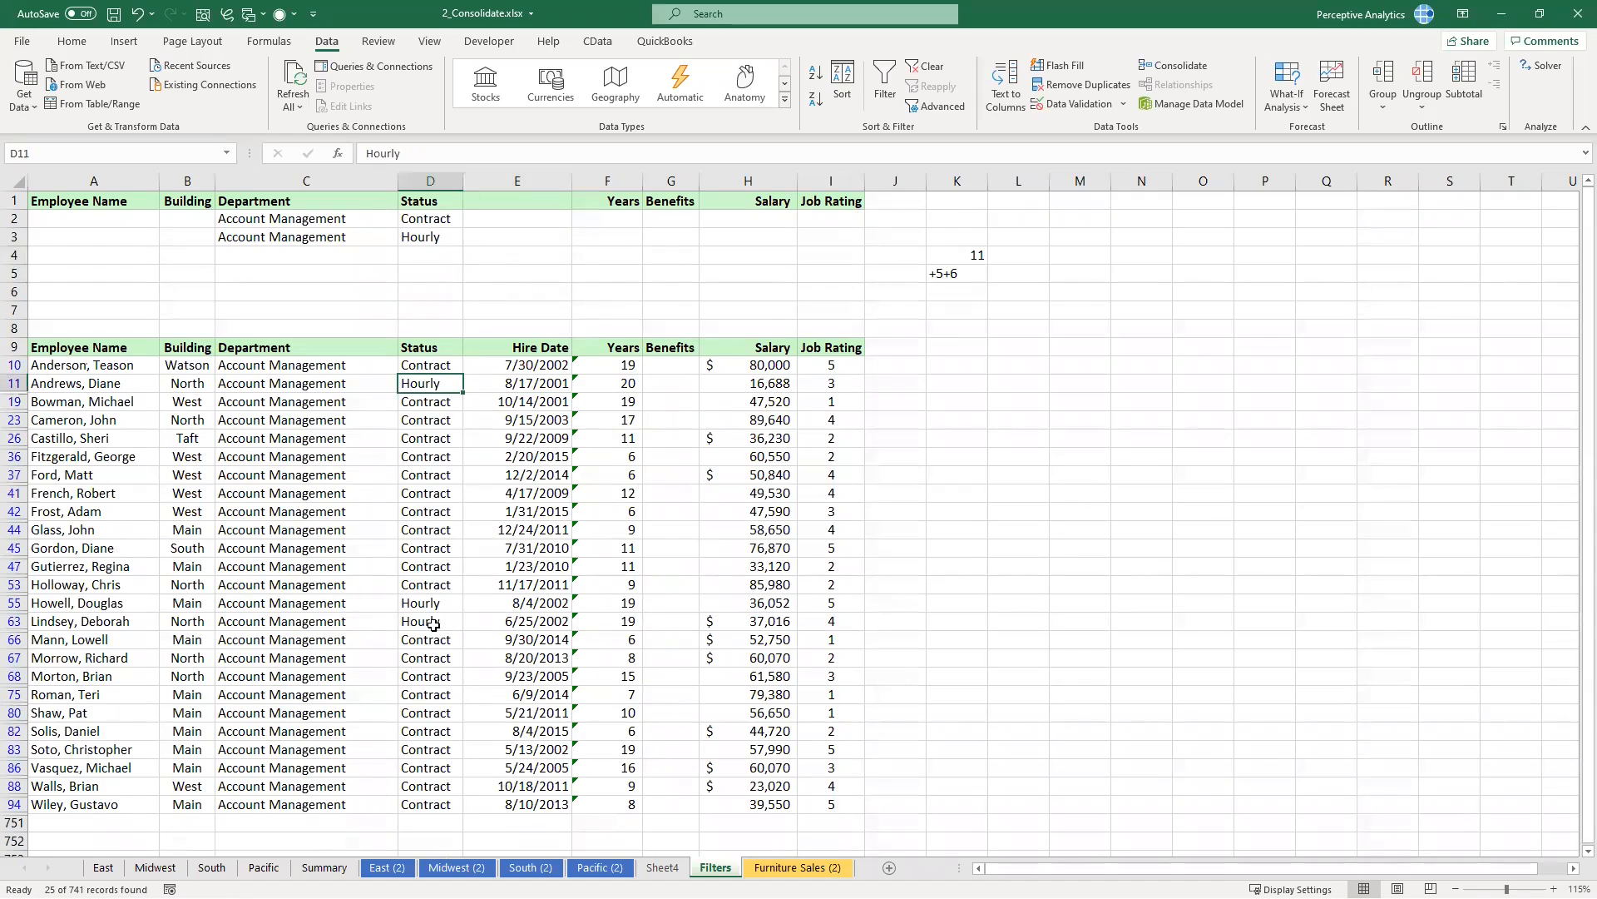
{"action": "left_click", "coordinate": [430, 604]}
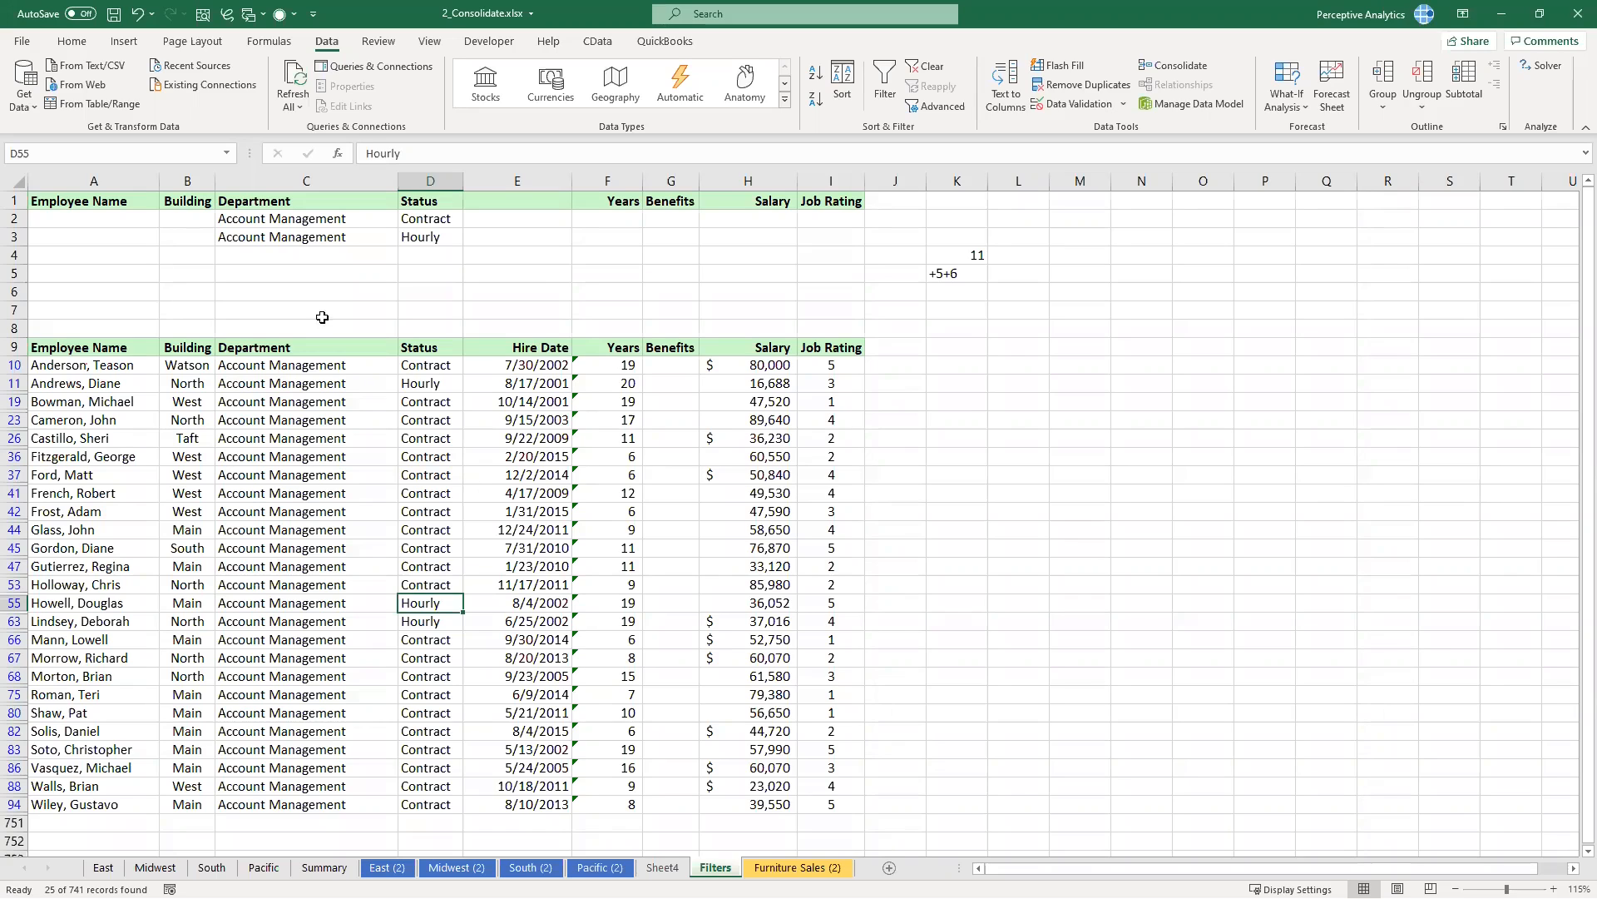
{"action": "left_click_drag", "start_coordinate": [328, 218], "coordinate": [329, 303]}
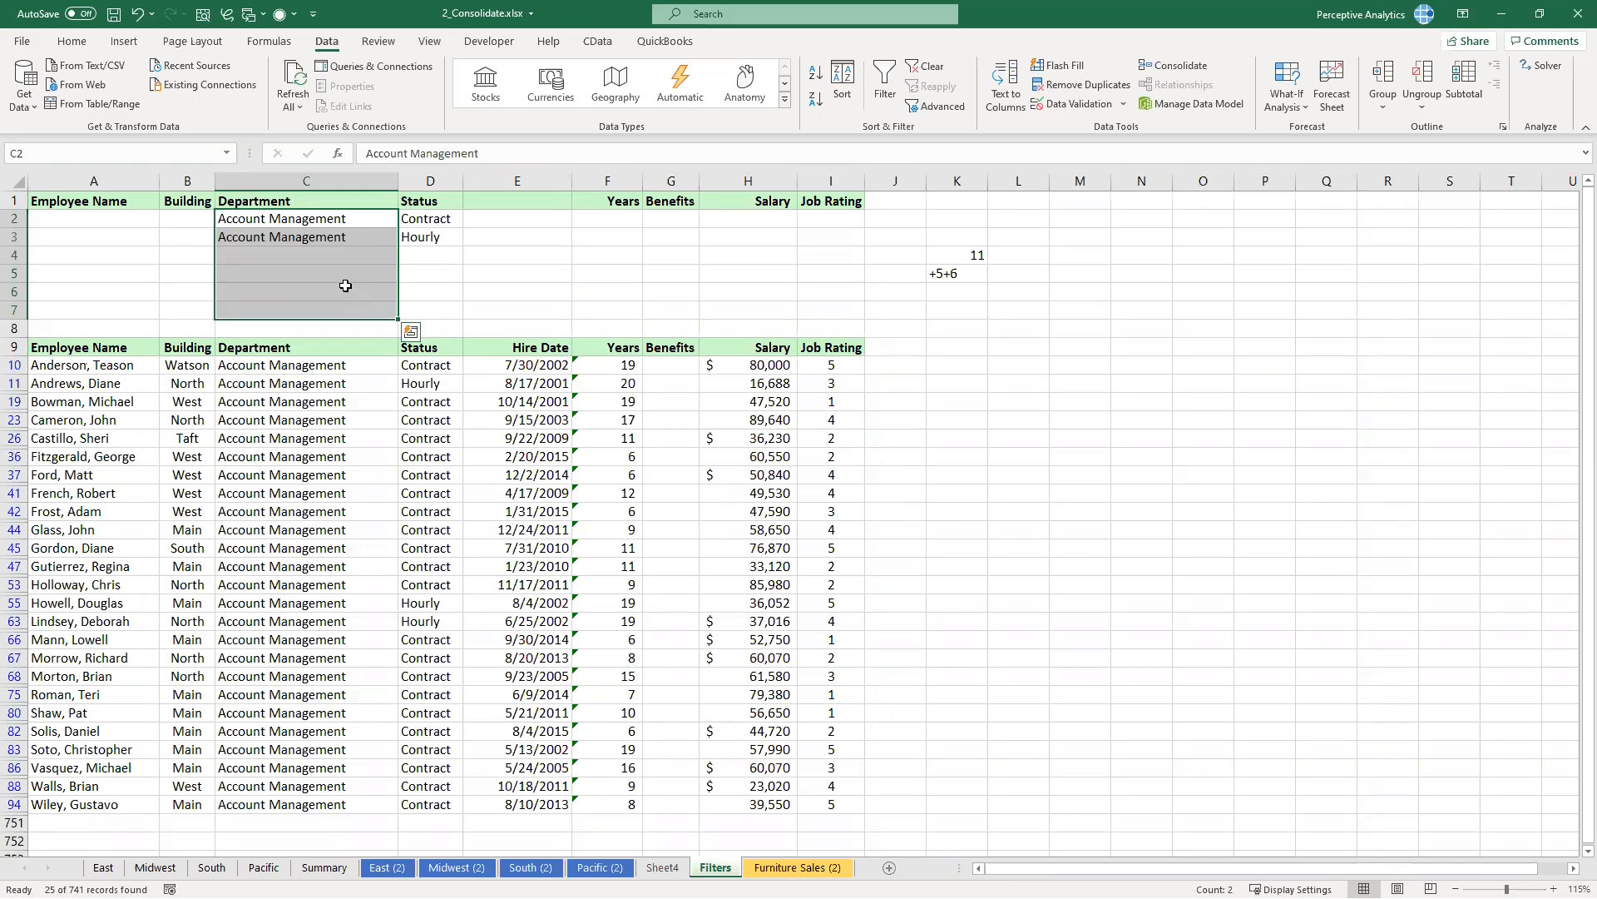
{"action": "left_click", "coordinate": [344, 285]}
{"action": "key", "text": "Up"}
{"action": "key", "text": "Up"}
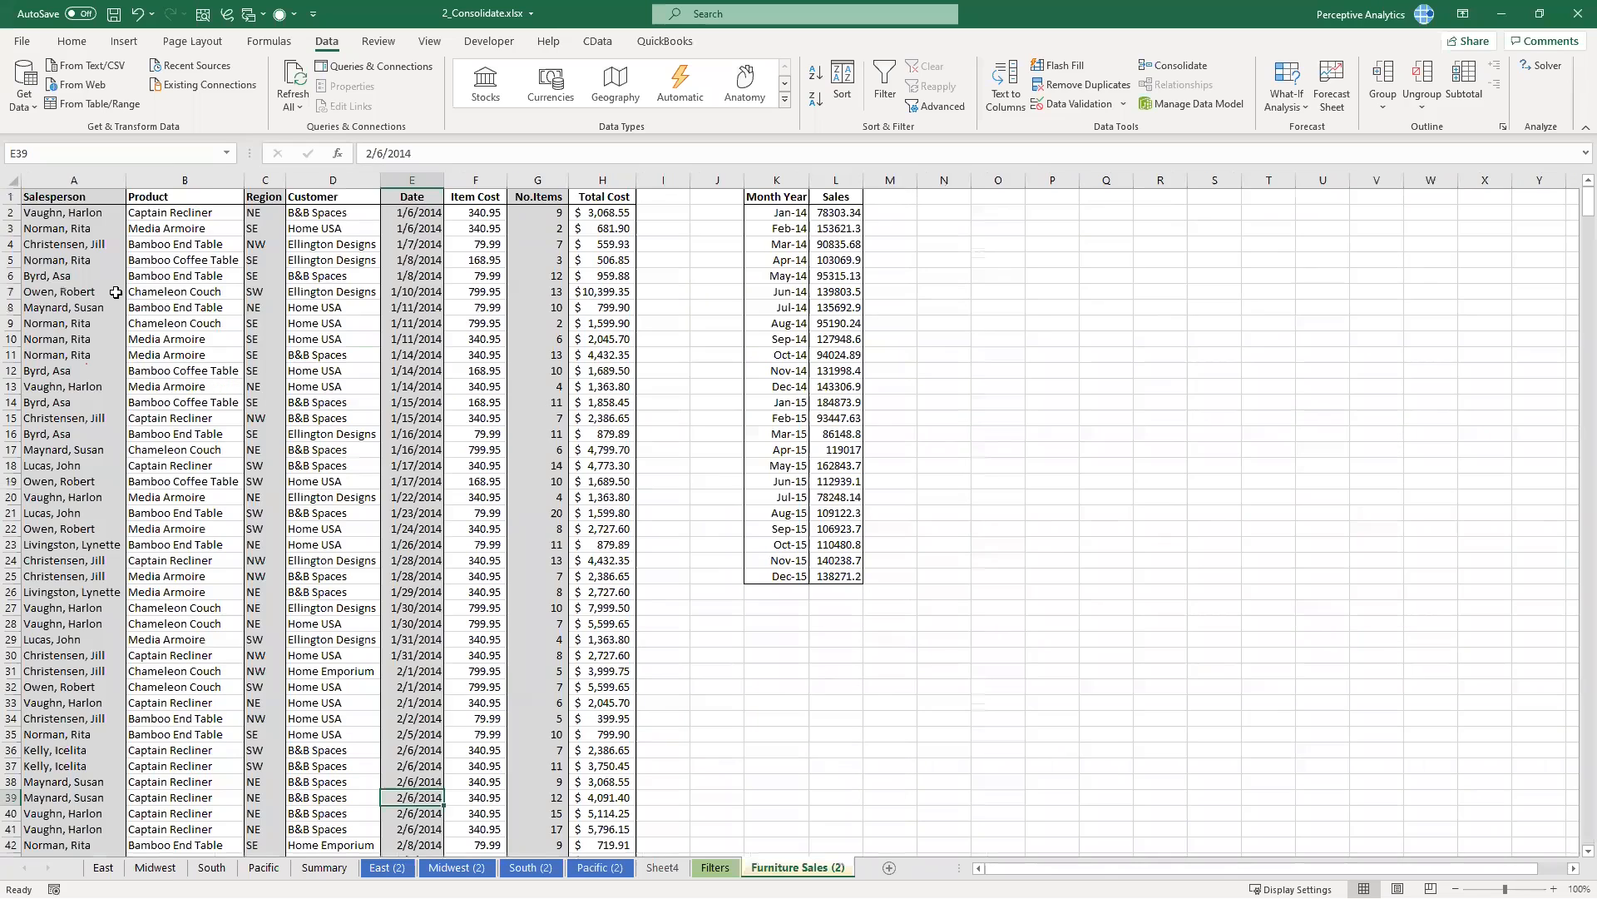
Step: Go to the Furniture Sales (2) sheet and look over its sales records table in columns A to H
{"action": "key", "text": "ctrl+Page_Down"}
{"action": "left_click", "coordinate": [537, 593]}
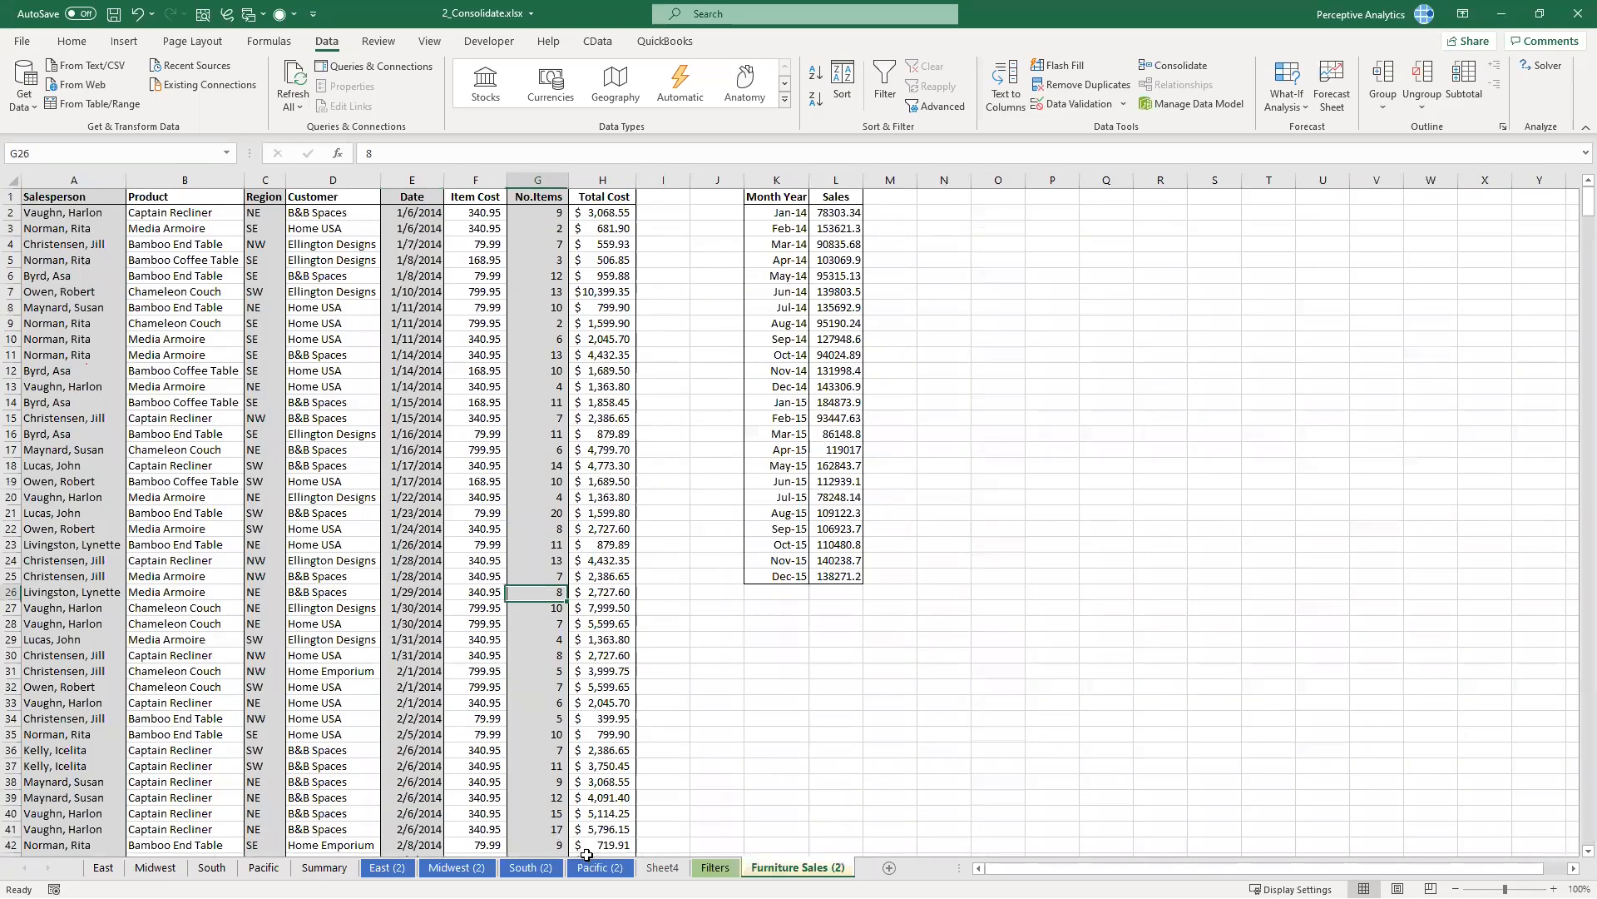
{"action": "mouse_move", "coordinate": [74, 197]}
{"action": "left_mouse_down"}
{"action": "mouse_move", "coordinate": [475, 718]}
{"action": "mouse_move", "coordinate": [541, 846]}
{"action": "mouse_move", "coordinate": [603, 848]}
{"action": "left_mouse_up"}
{"action": "left_click", "coordinate": [333, 529]}
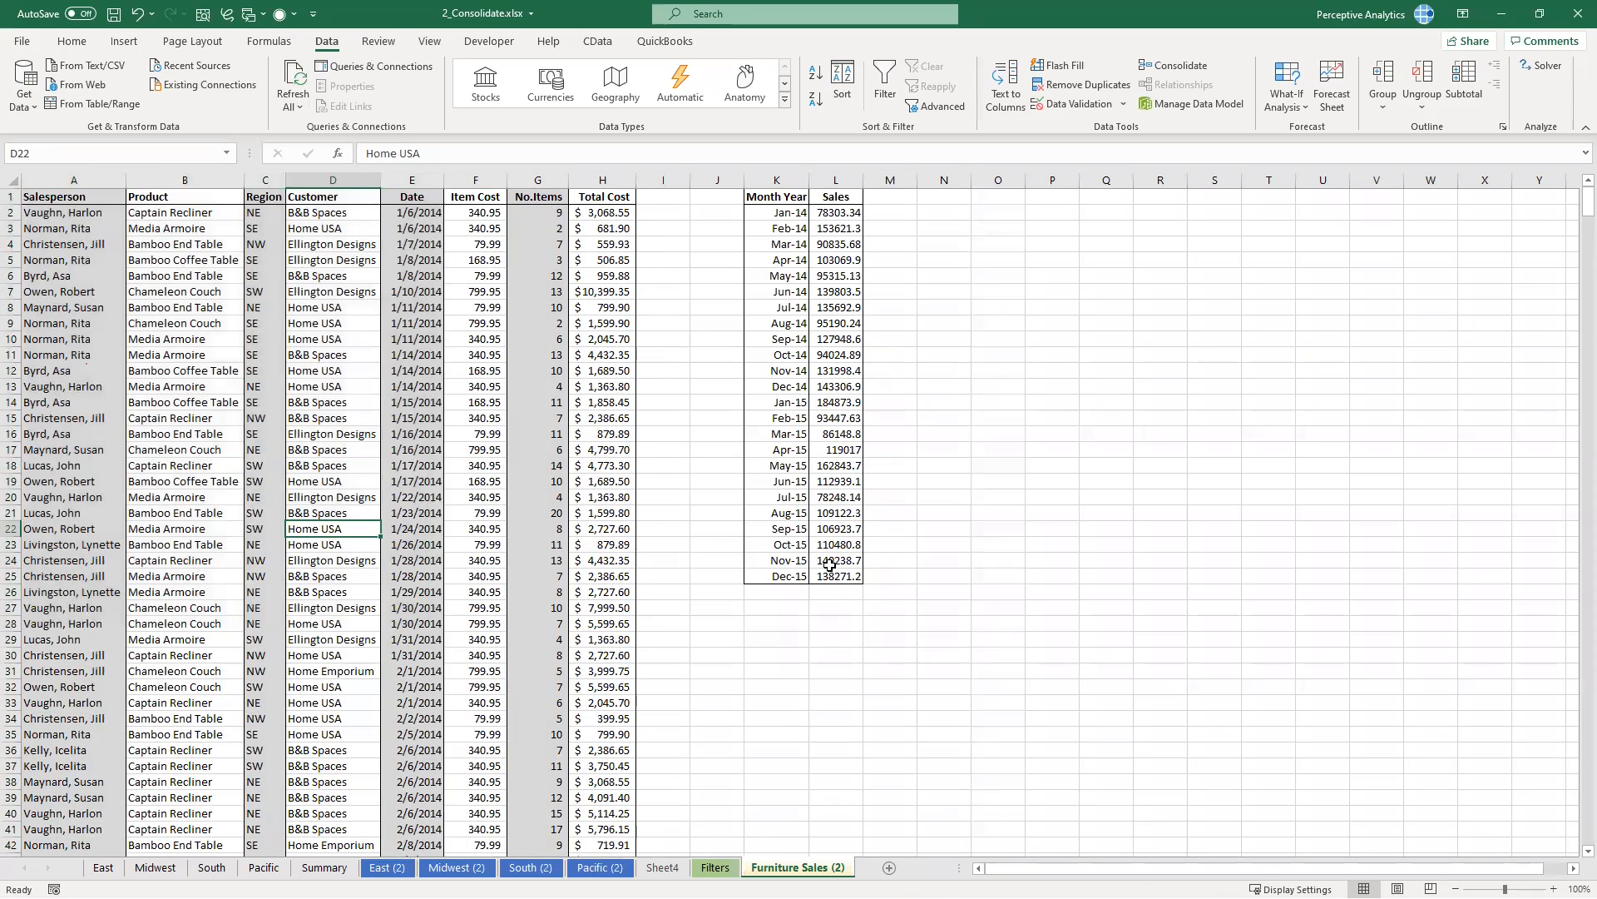
Step: Insert a default chart from range K1:N26, which covers the Month Year and Sales table
{"action": "left_click_drag", "start_coordinate": [776, 197], "coordinate": [832, 574]}
{"action": "left_click_drag", "start_coordinate": [763, 199], "coordinate": [952, 574]}
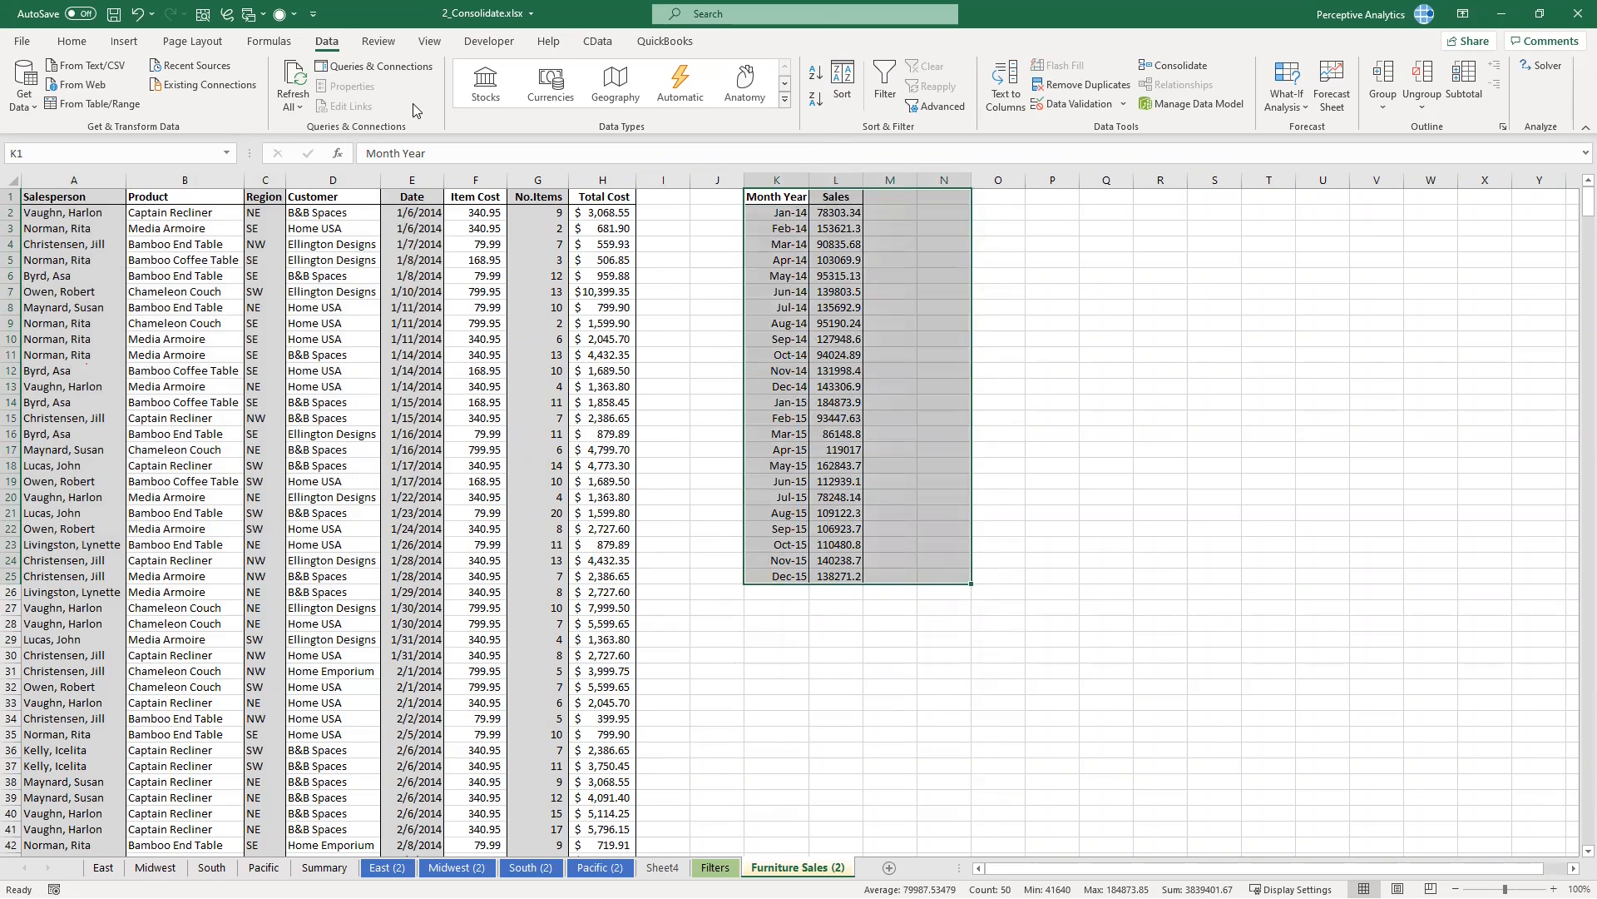
{"action": "key", "text": "alt"}
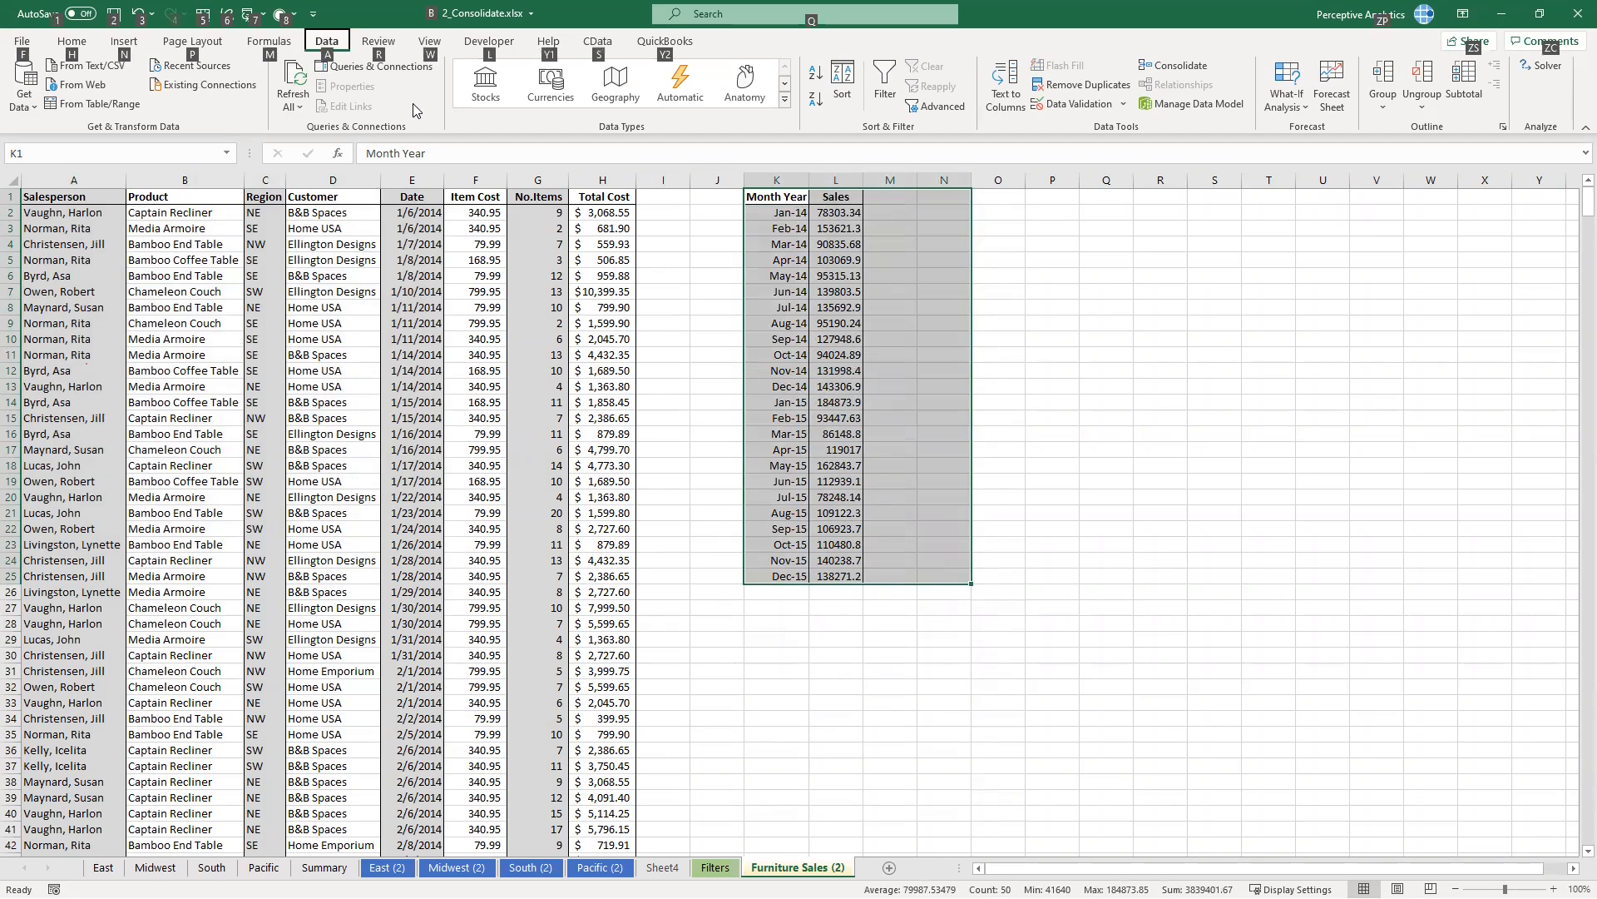
{"action": "left_click", "coordinate": [799, 326]}
{"action": "left_click_drag", "start_coordinate": [766, 198], "coordinate": [931, 572]}
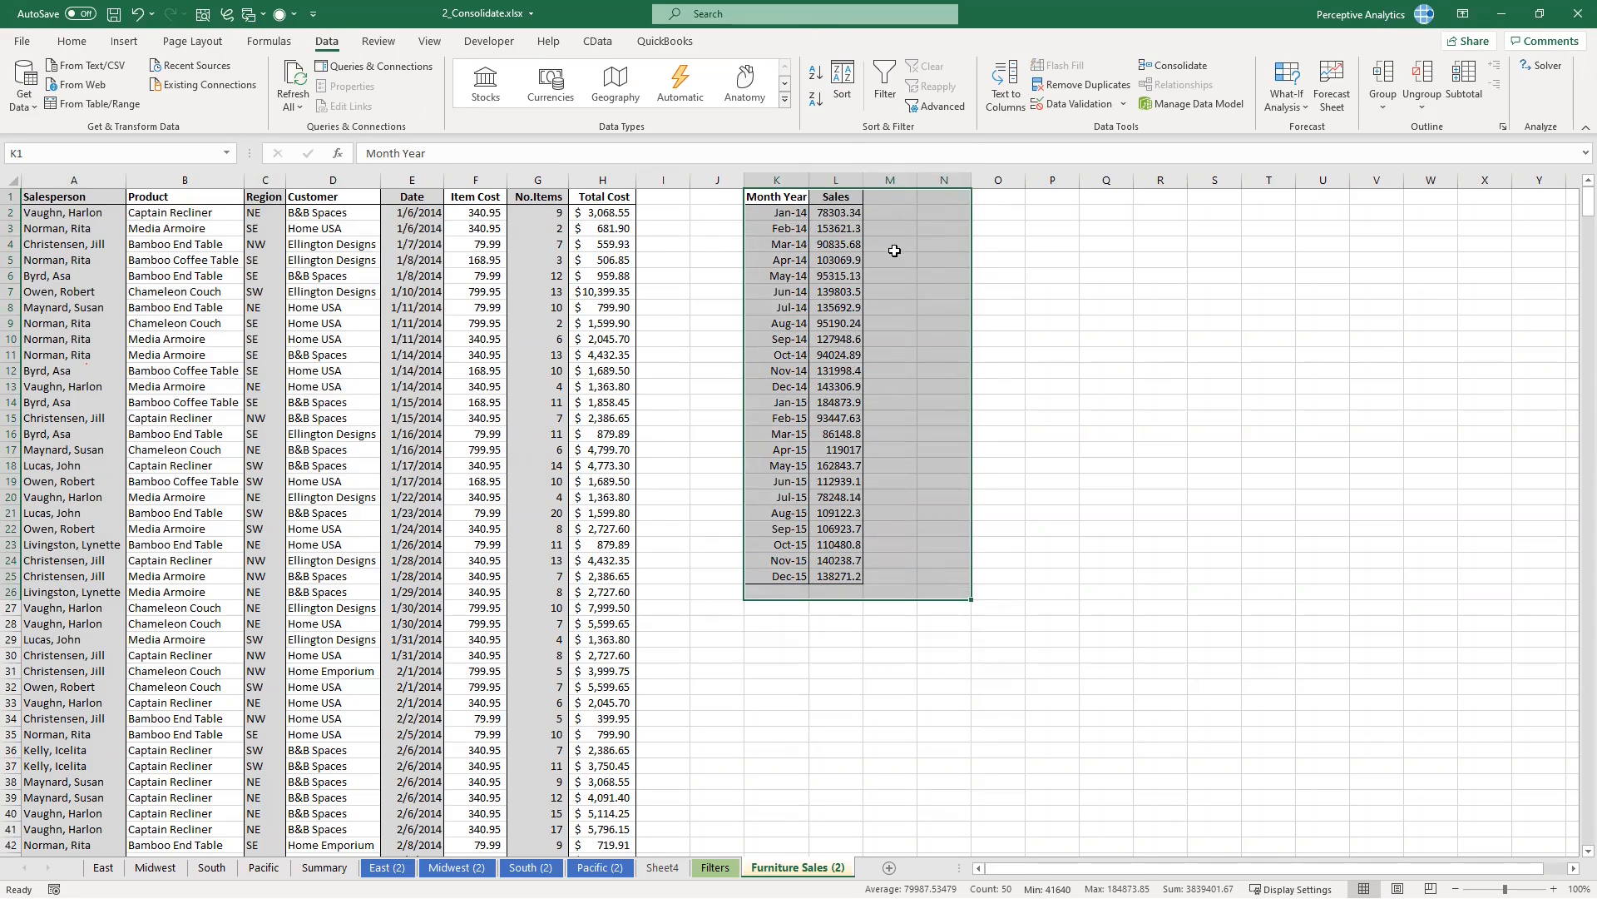
{"action": "key", "text": "alt+F1"}
Step: Change the chart type to Line with Markers, using the layout that plots Sales by month as a single series
{"action": "left_click", "coordinate": [904, 101]}
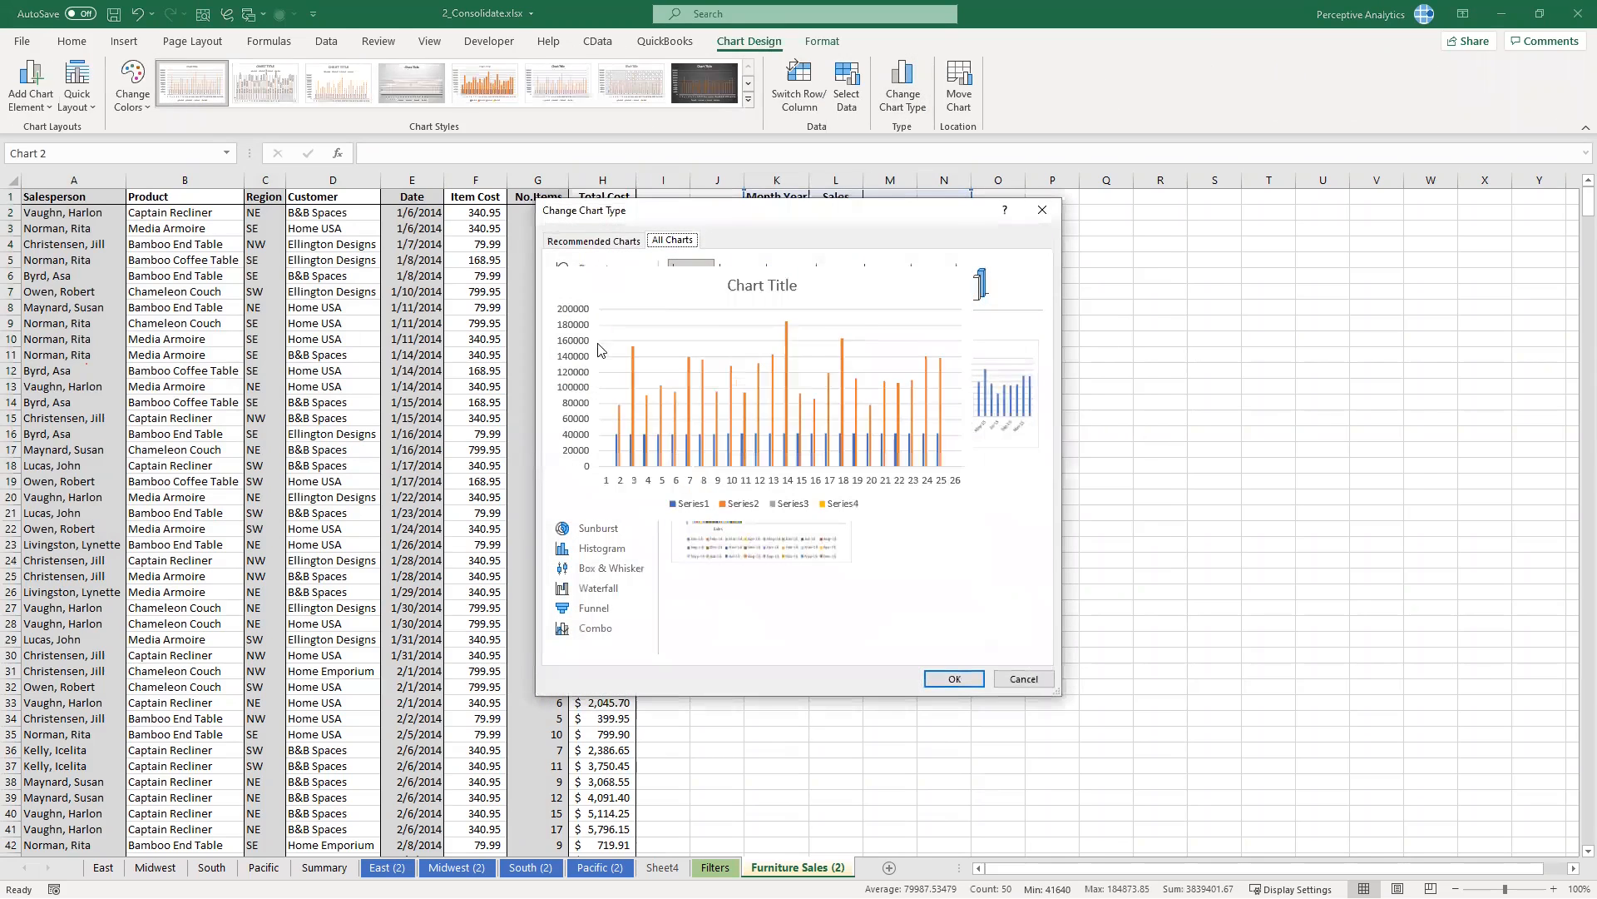
{"action": "left_click", "coordinate": [593, 329]}
{"action": "left_click", "coordinate": [863, 290]}
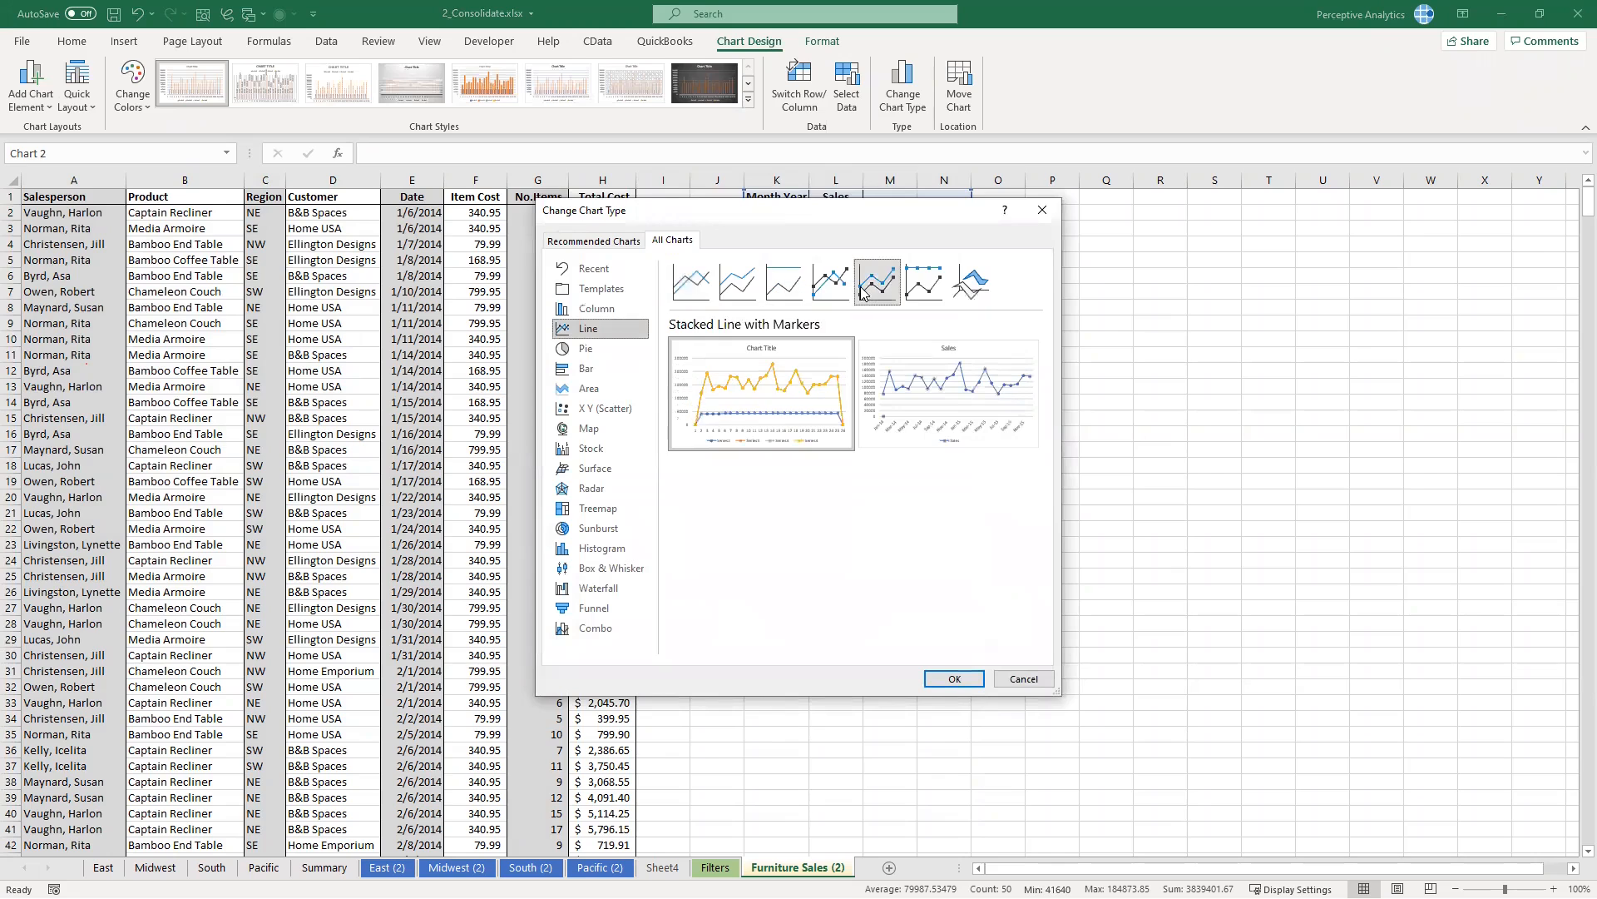
{"action": "left_click", "coordinate": [826, 287]}
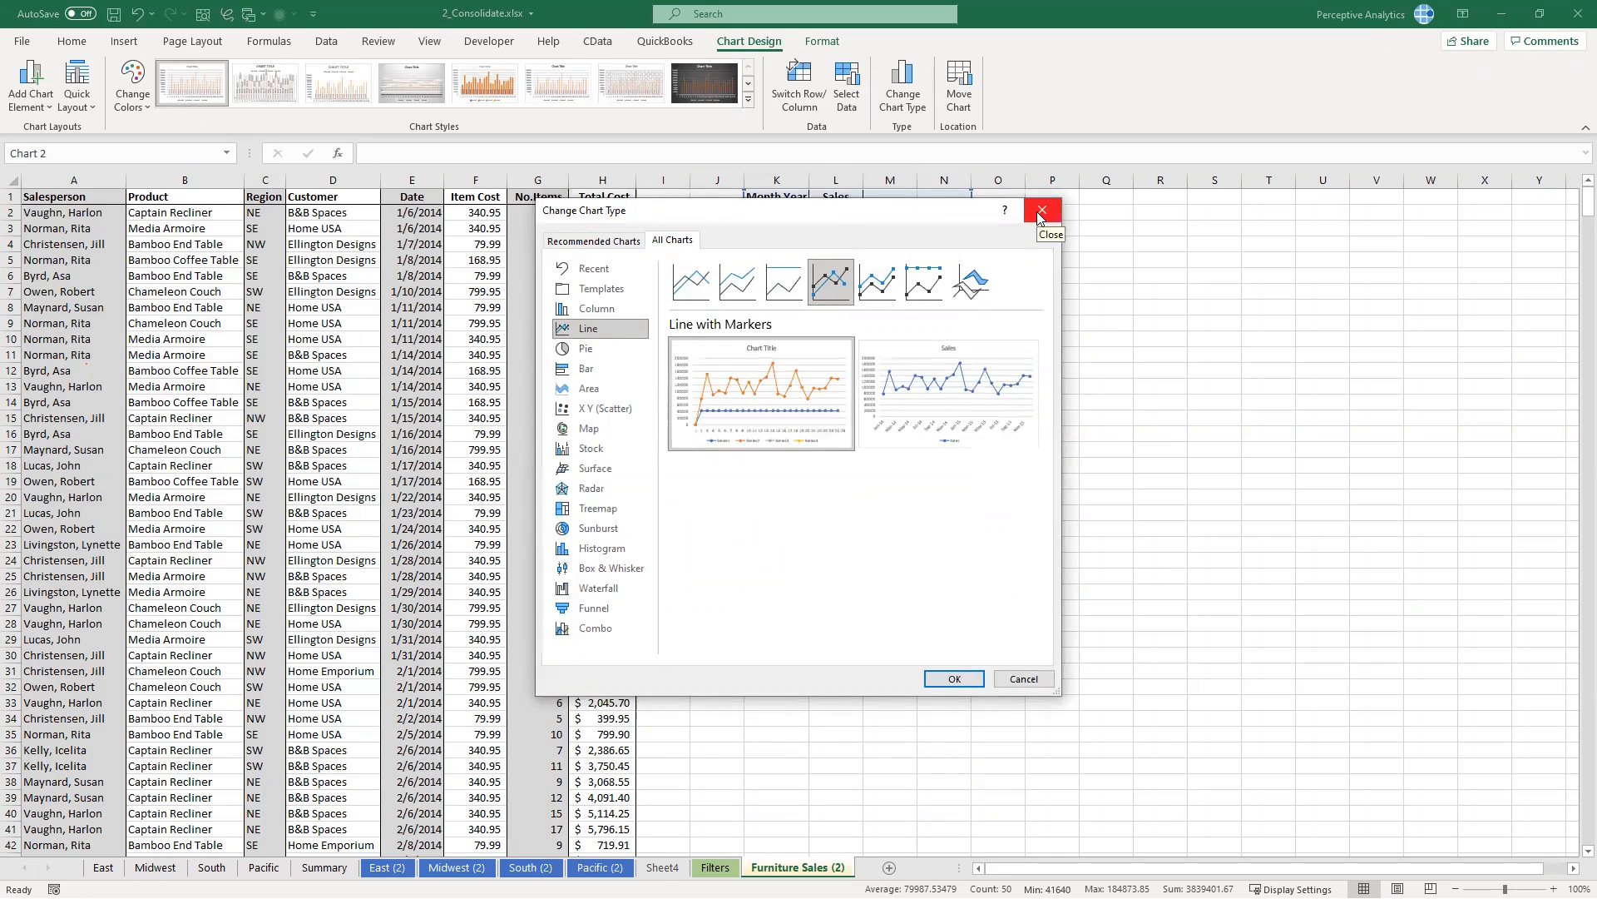
{"action": "mouse_move", "coordinate": [949, 387]}
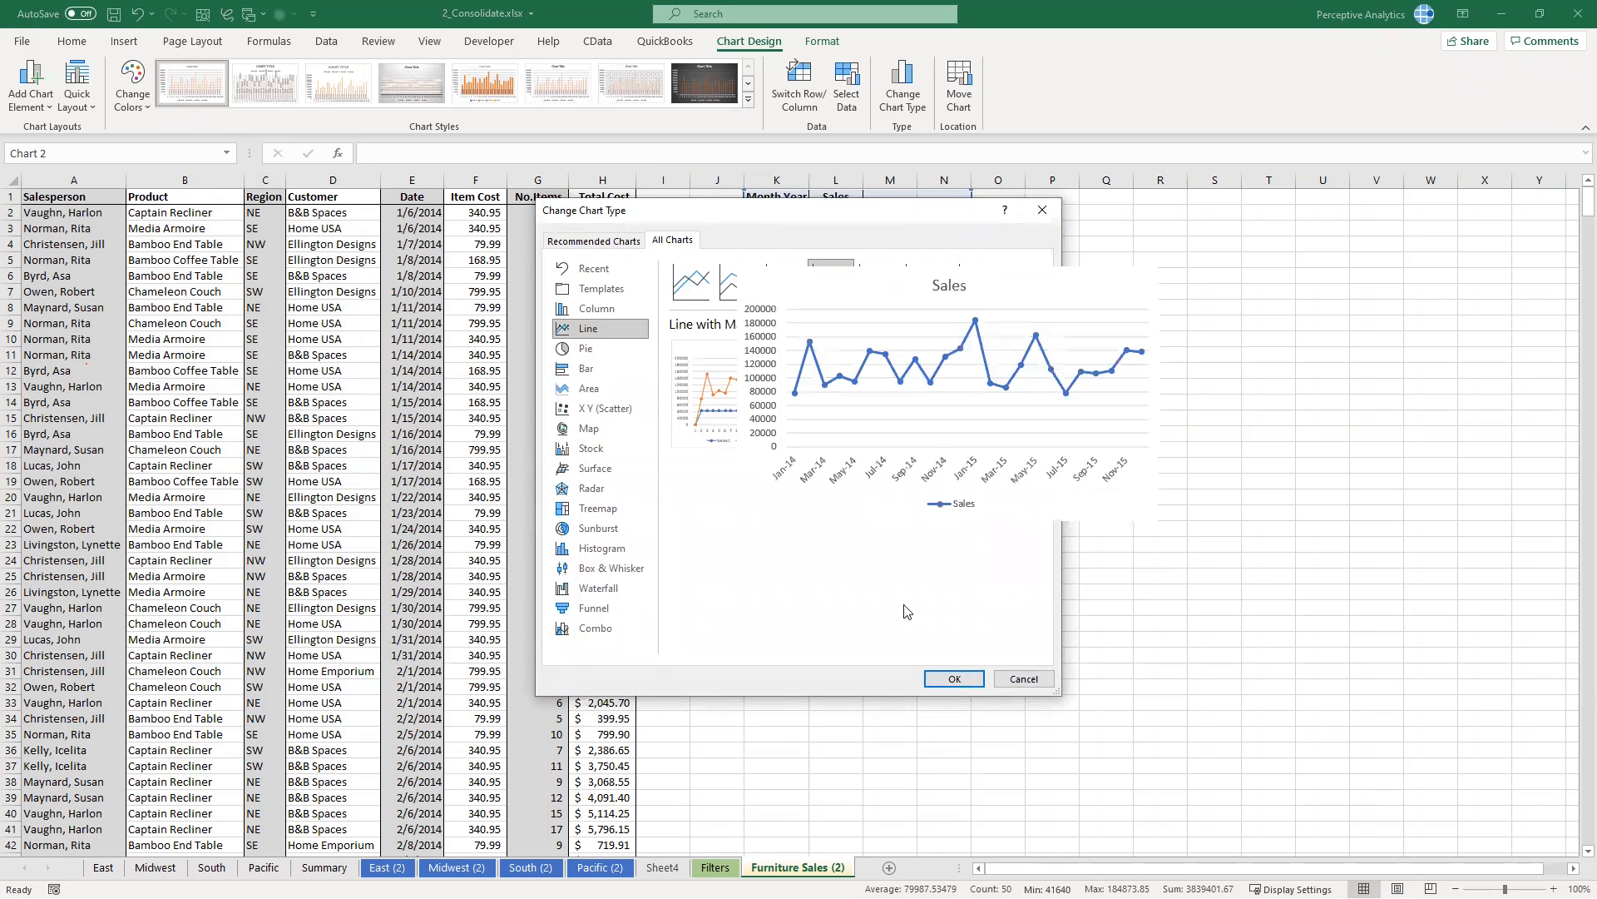
{"action": "left_click", "coordinate": [940, 678]}
Step: Enlarge the Sales chart to cover about rows 5 to 36 and place it over the sales records table
{"action": "left_click_drag", "start_coordinate": [1003, 453], "coordinate": [441, 297]}
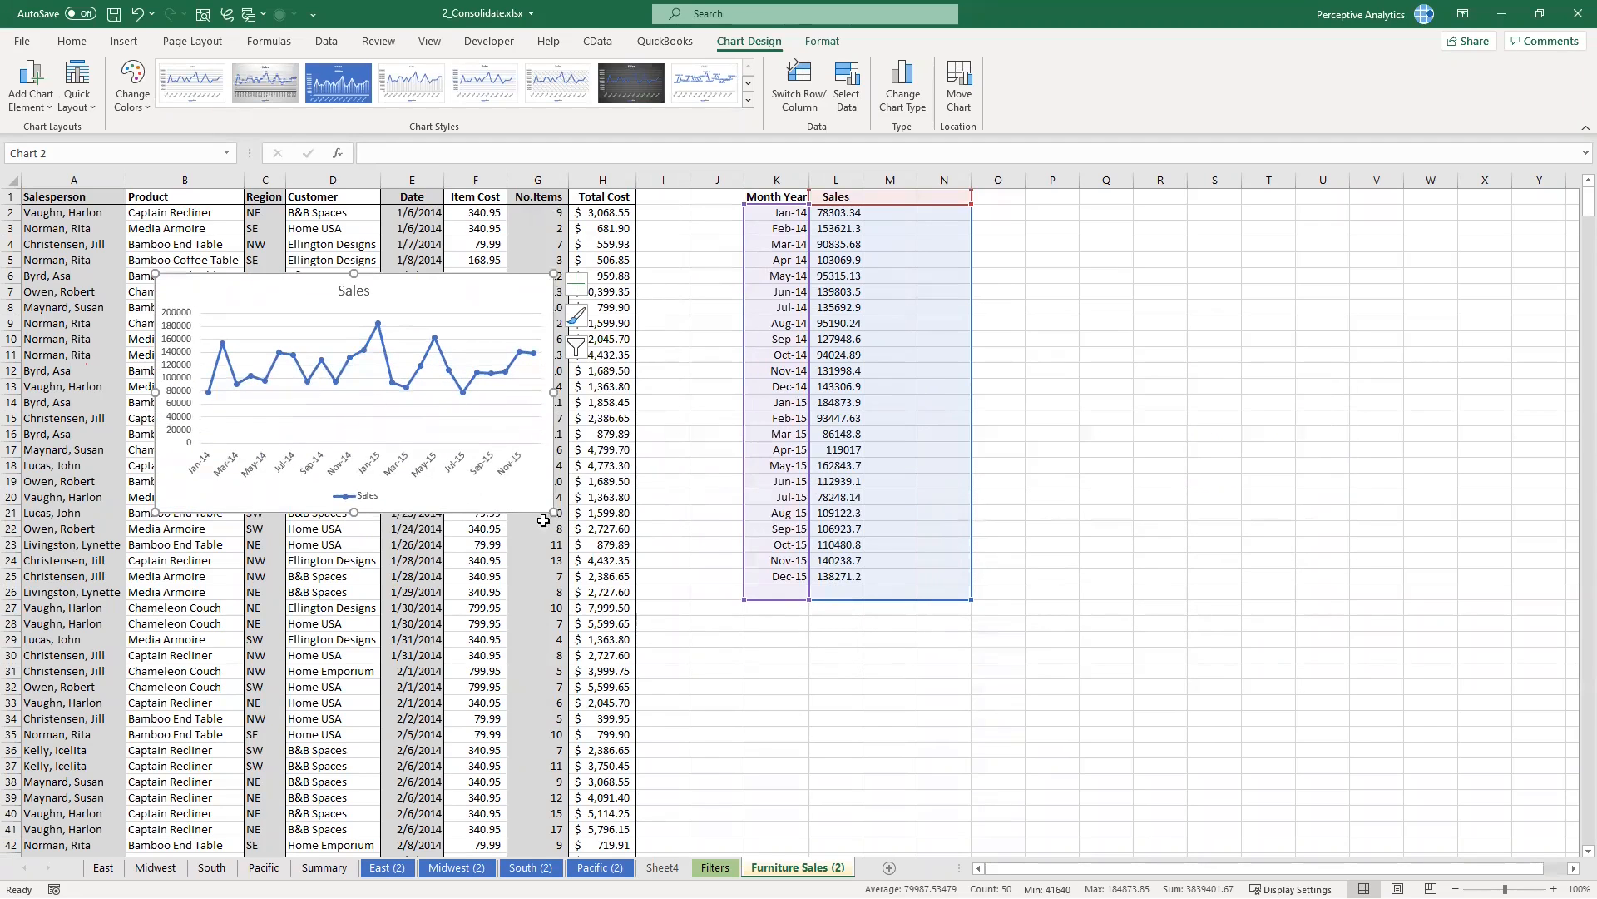
{"action": "left_click_drag", "start_coordinate": [553, 514], "coordinate": [804, 775]}
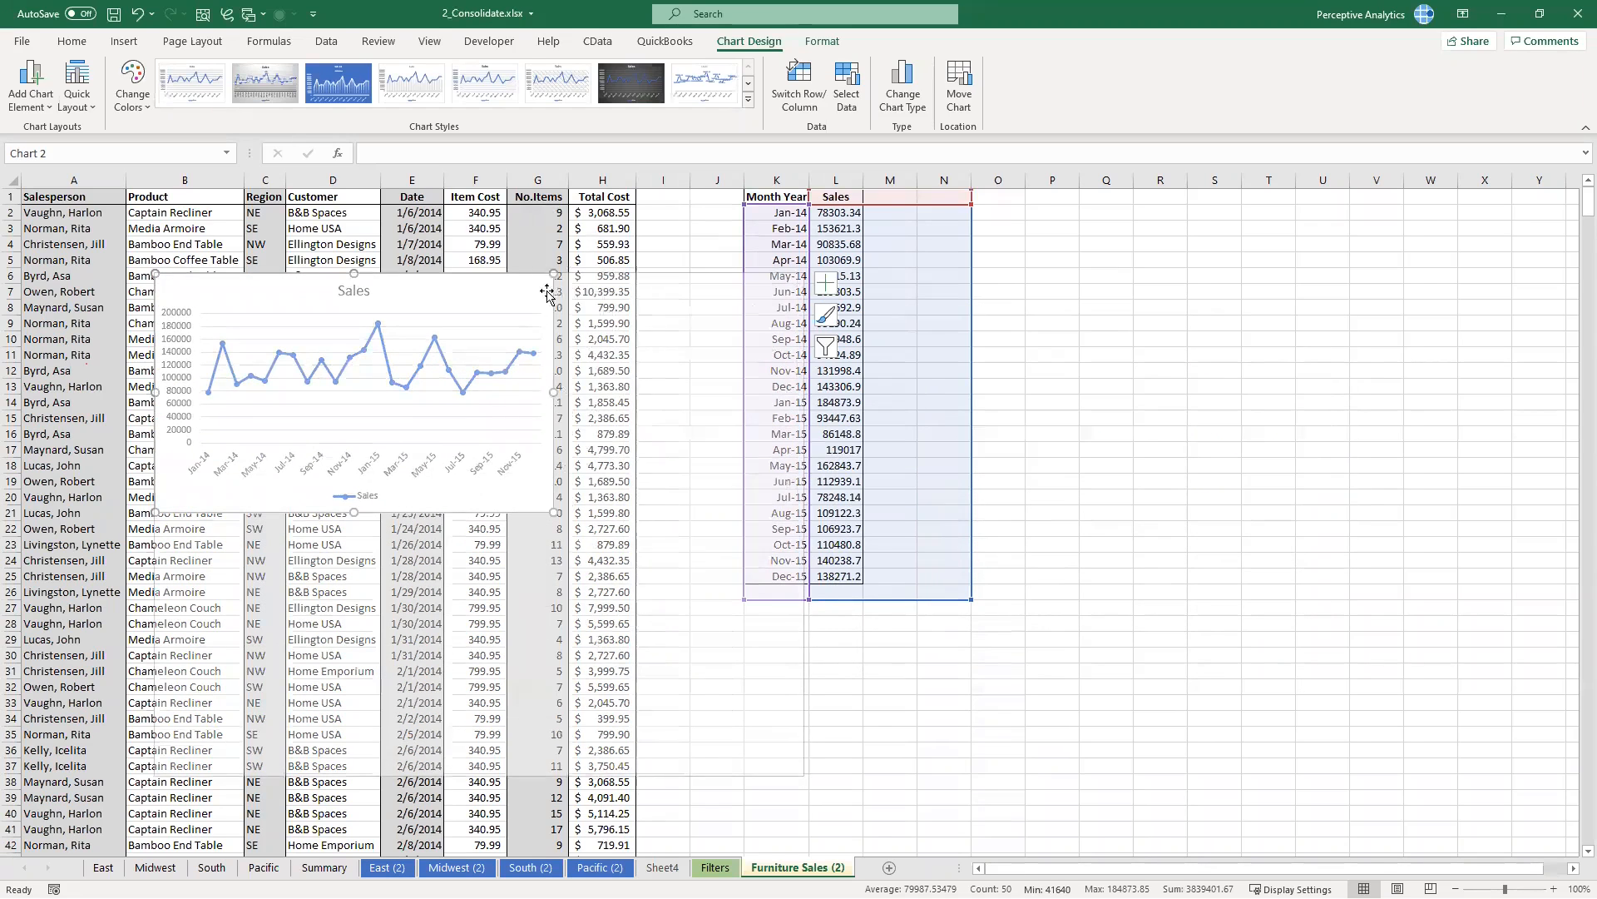
{"action": "left_click_drag", "start_coordinate": [439, 287], "coordinate": [309, 270]}
Step: Add a trendline to the Sales series, trying the Exponential type before setting it to Linear
{"action": "left_click", "coordinate": [483, 392]}
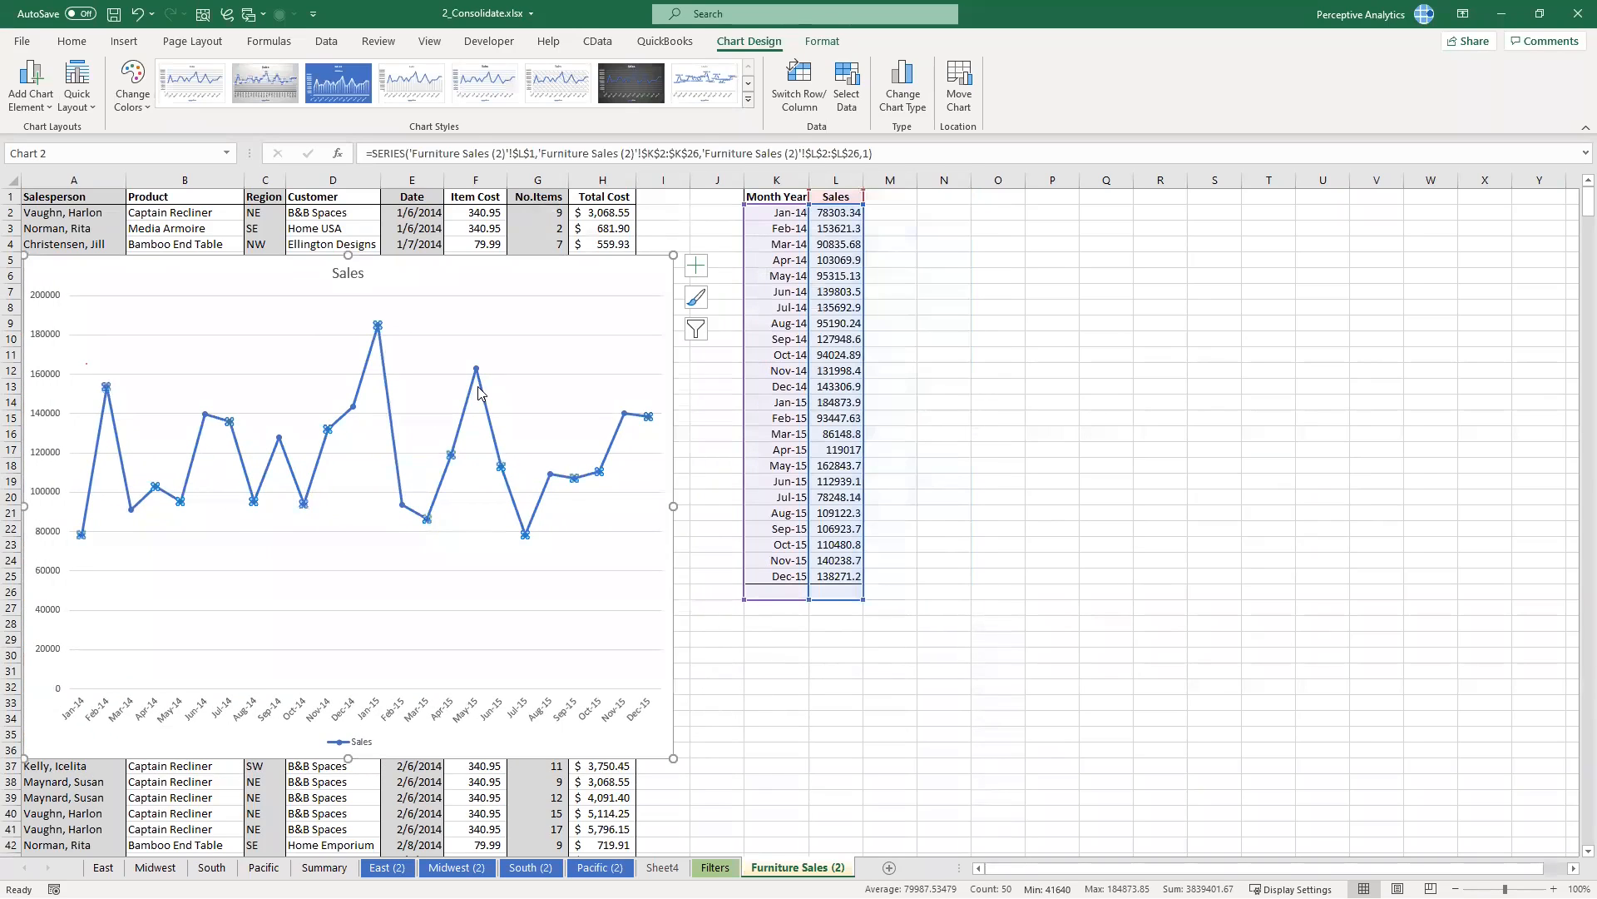
{"action": "right_click", "coordinate": [502, 467]}
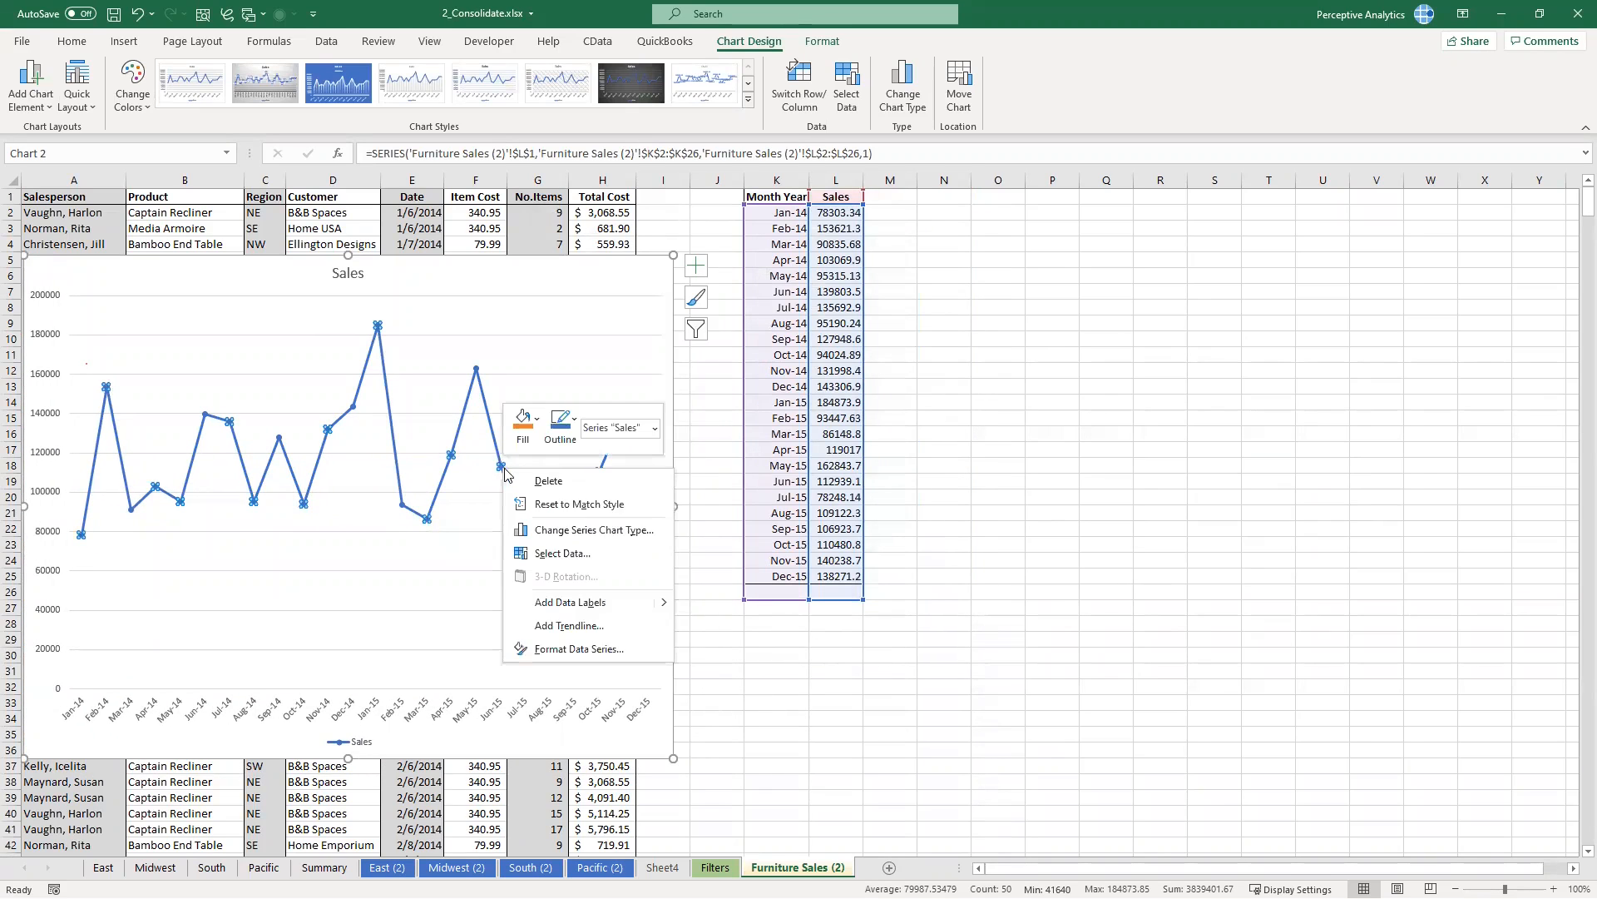
{"action": "left_click", "coordinate": [577, 625]}
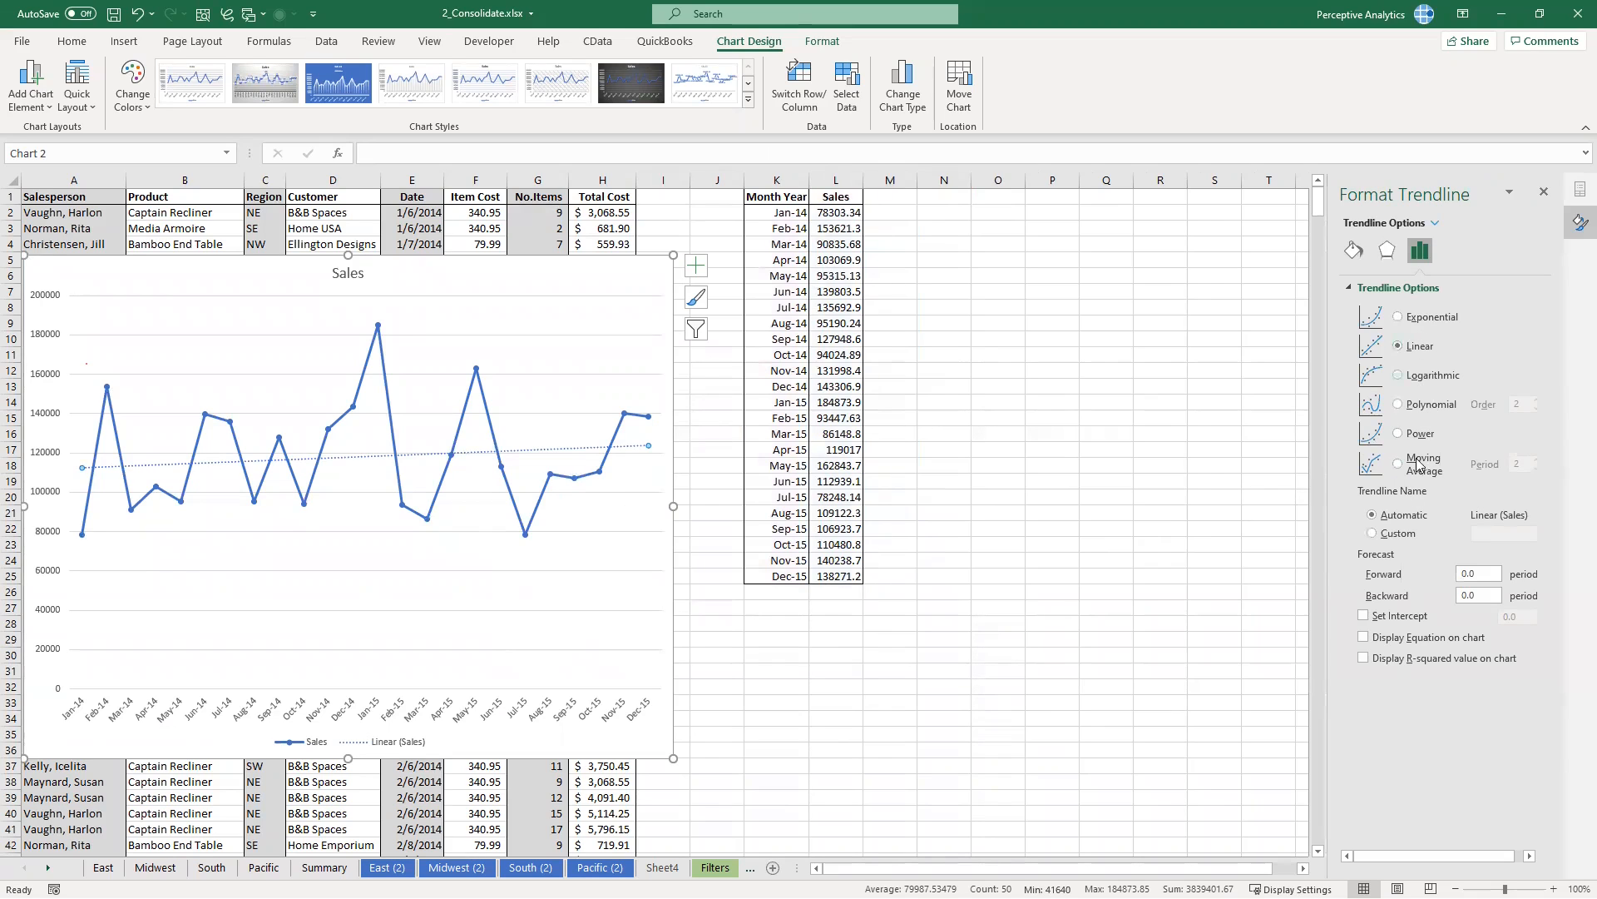
{"action": "left_click", "coordinate": [1399, 317]}
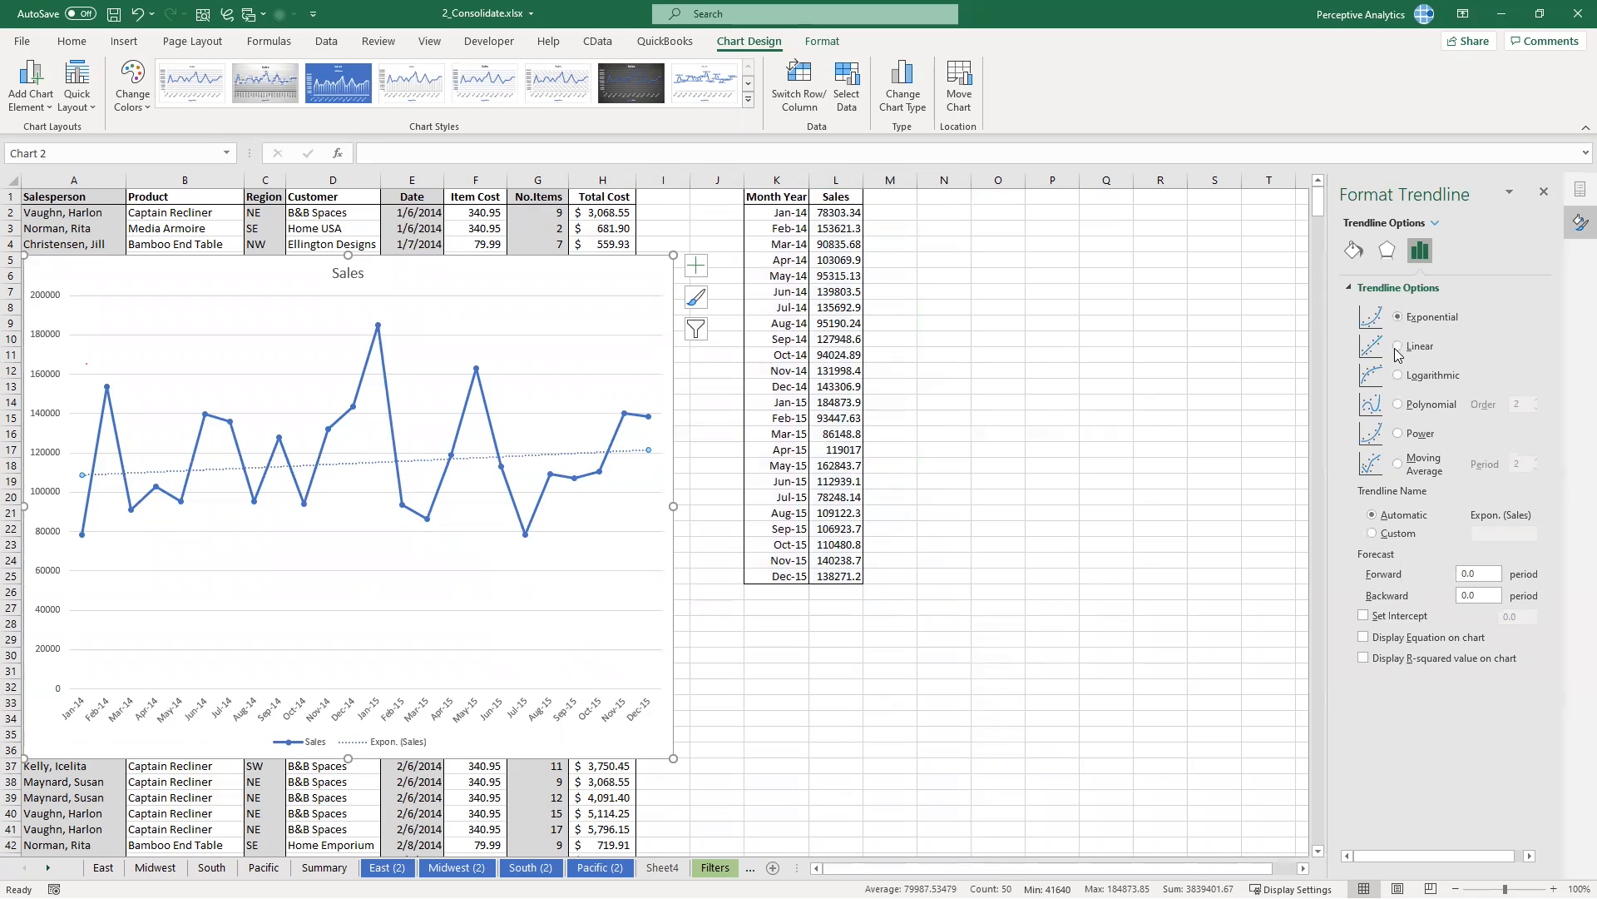
{"action": "left_click", "coordinate": [1399, 348]}
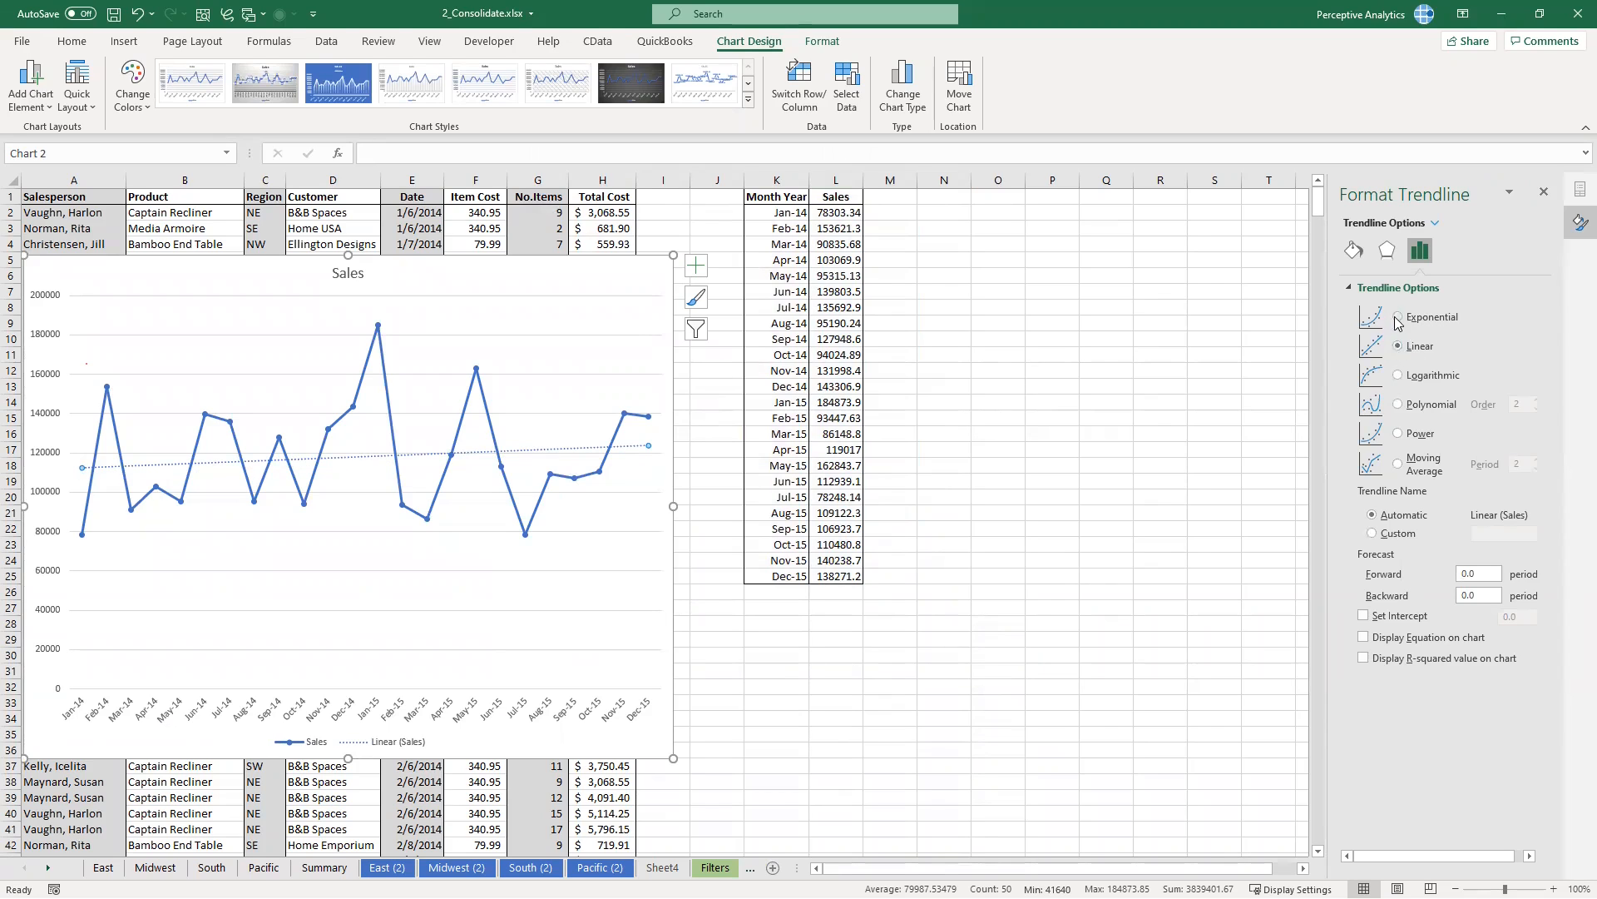
Step: Forecast the linear trendline forward 6 periods and move the chart slightly toward the Month Year table
{"action": "left_click", "coordinate": [1484, 577]}
{"action": "type", "text": "6"}
{"action": "key", "text": "Return"}
{"action": "left_click", "coordinate": [1481, 574]}
{"action": "type", "text": "6"}
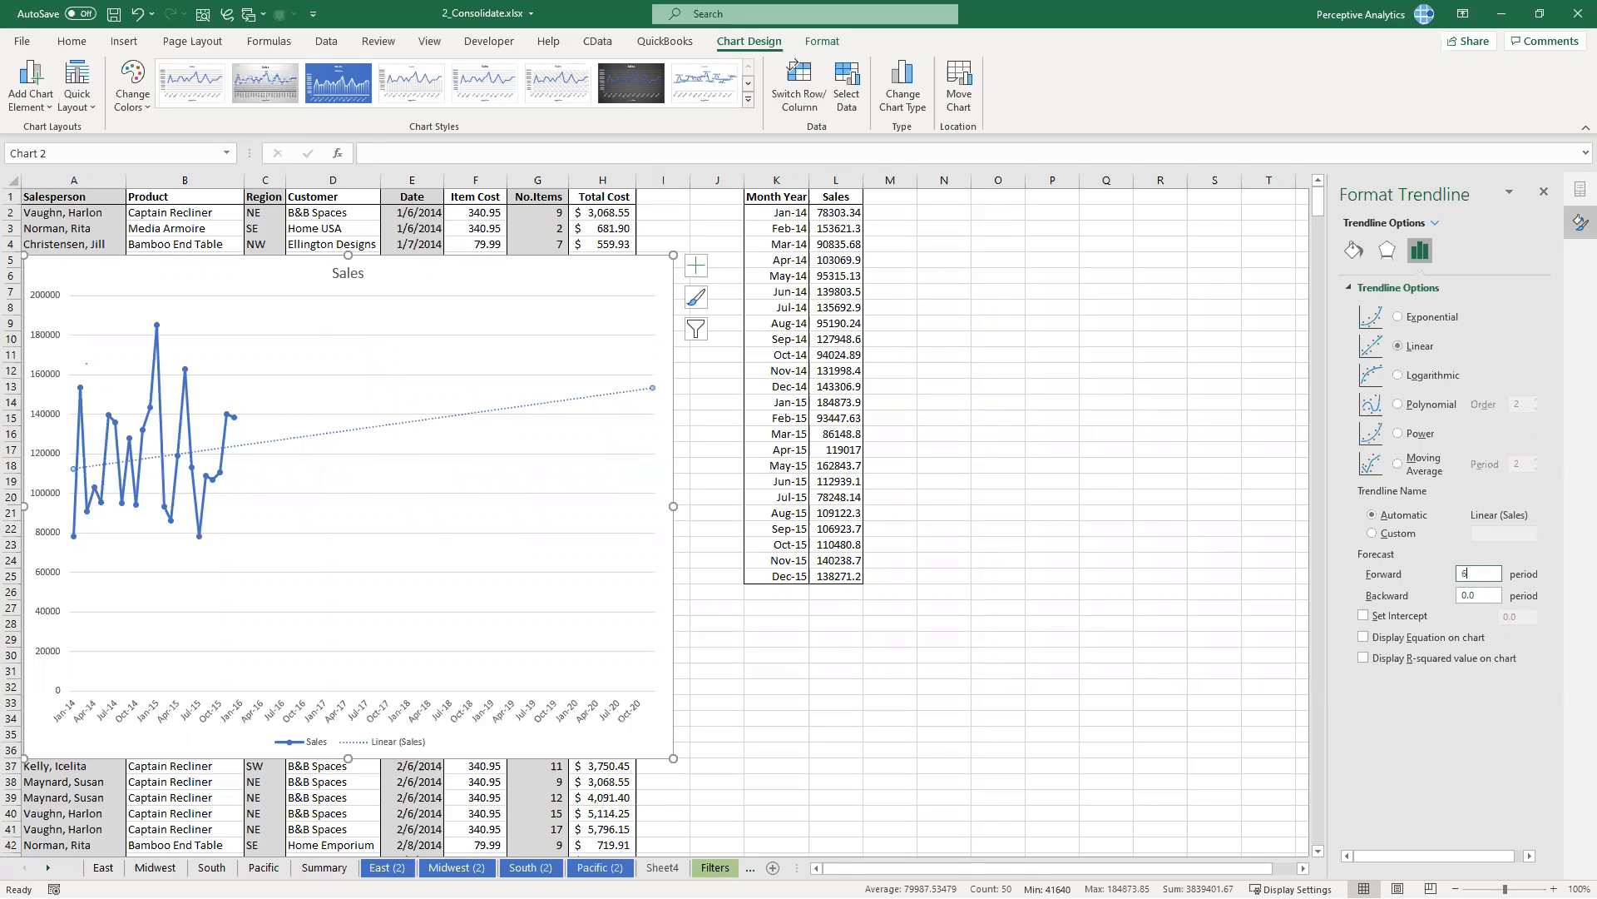
{"action": "key", "text": "Return"}
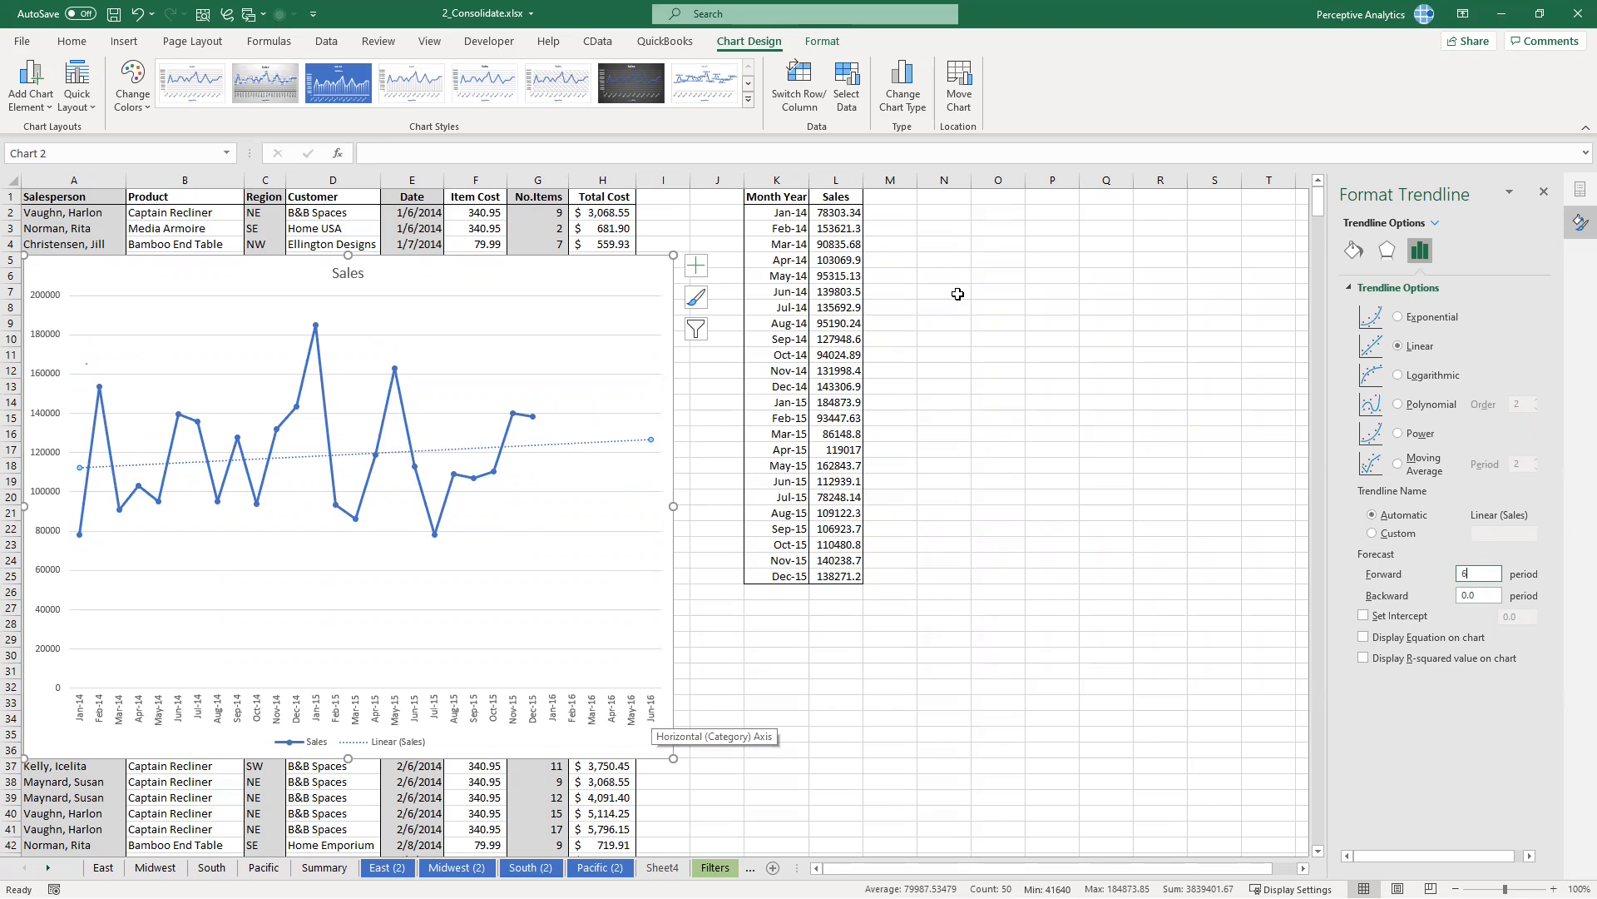
{"action": "left_click_drag", "start_coordinate": [573, 286], "coordinate": [605, 260]}
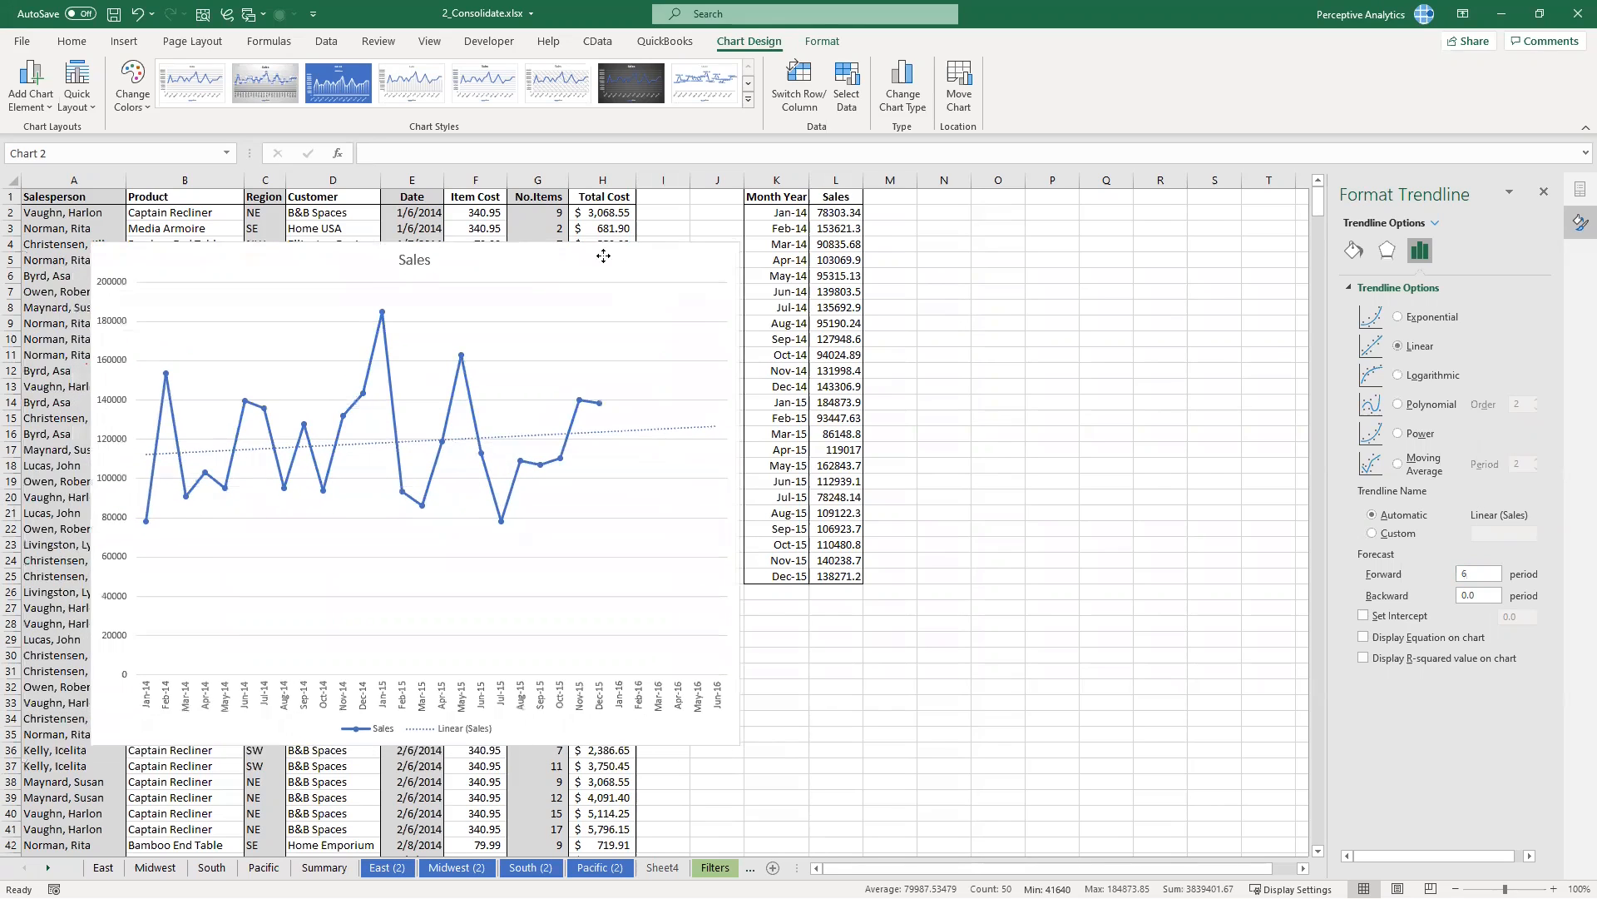
Step: Move the Sales chart away from the Month Year table so it starts at column A
{"action": "left_click", "coordinate": [641, 450]}
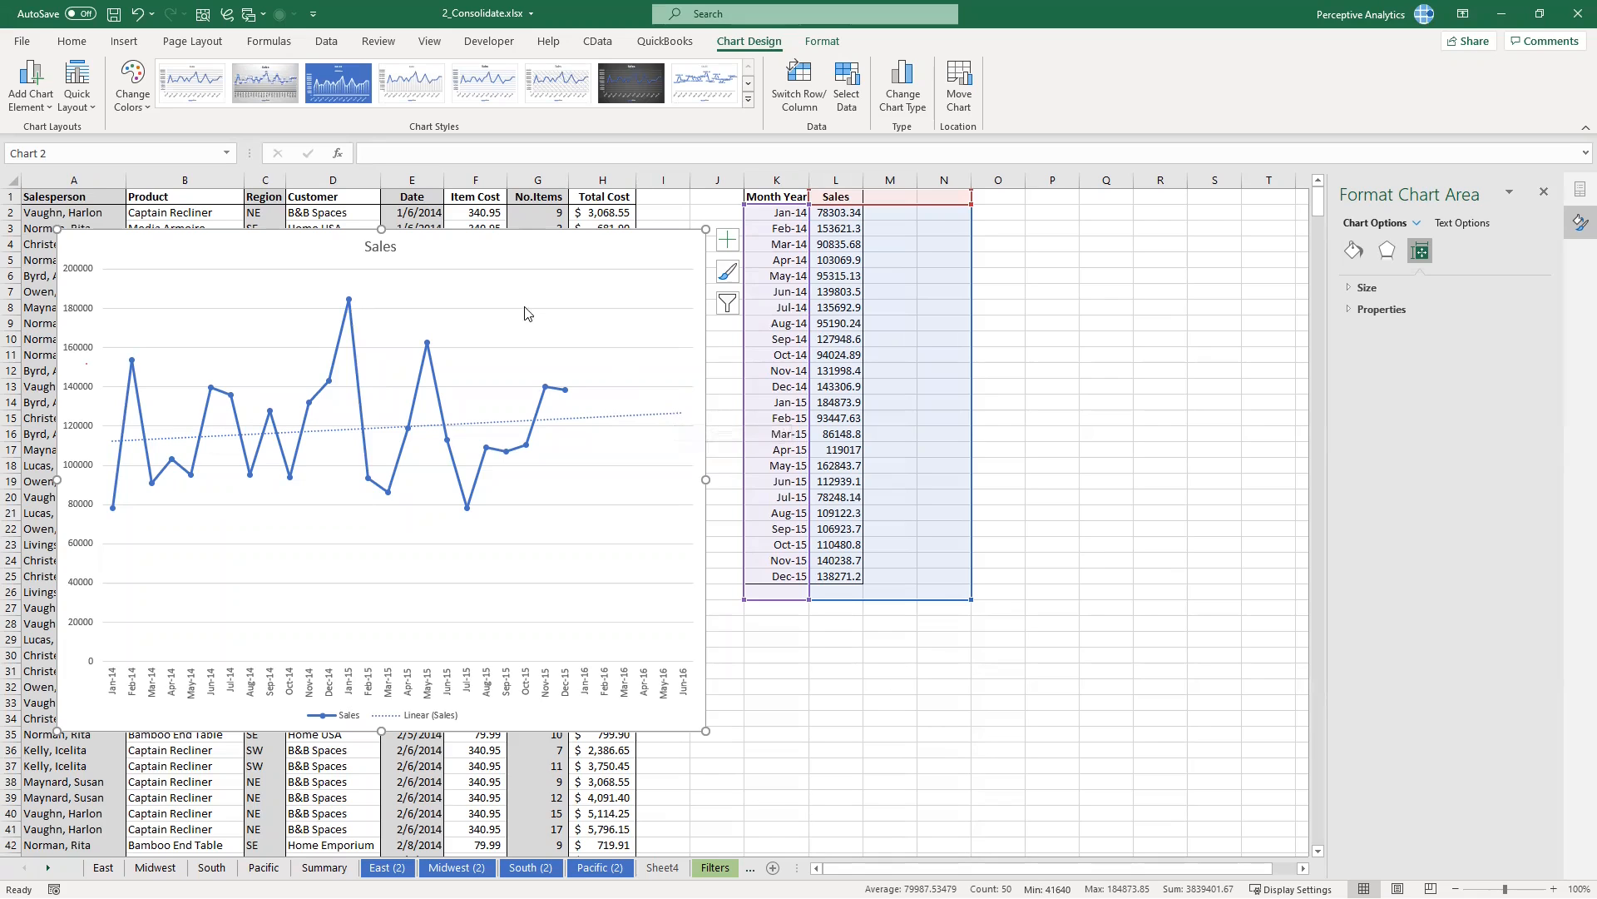
{"action": "left_click_drag", "start_coordinate": [499, 257], "coordinate": [464, 244]}
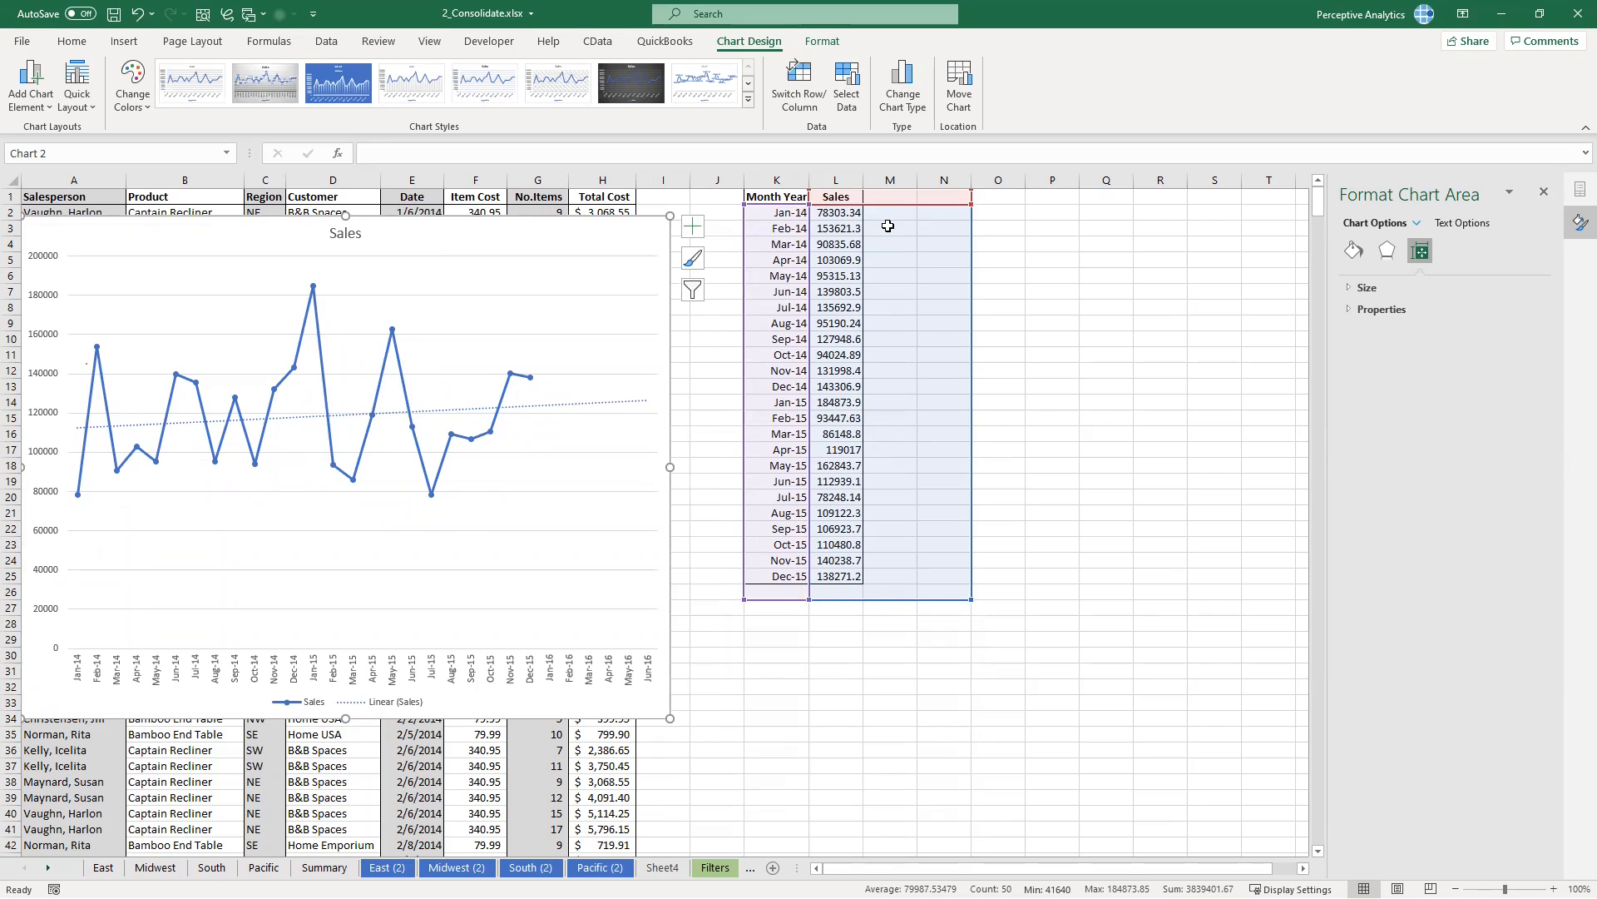
{"action": "left_click", "coordinate": [1101, 274]}
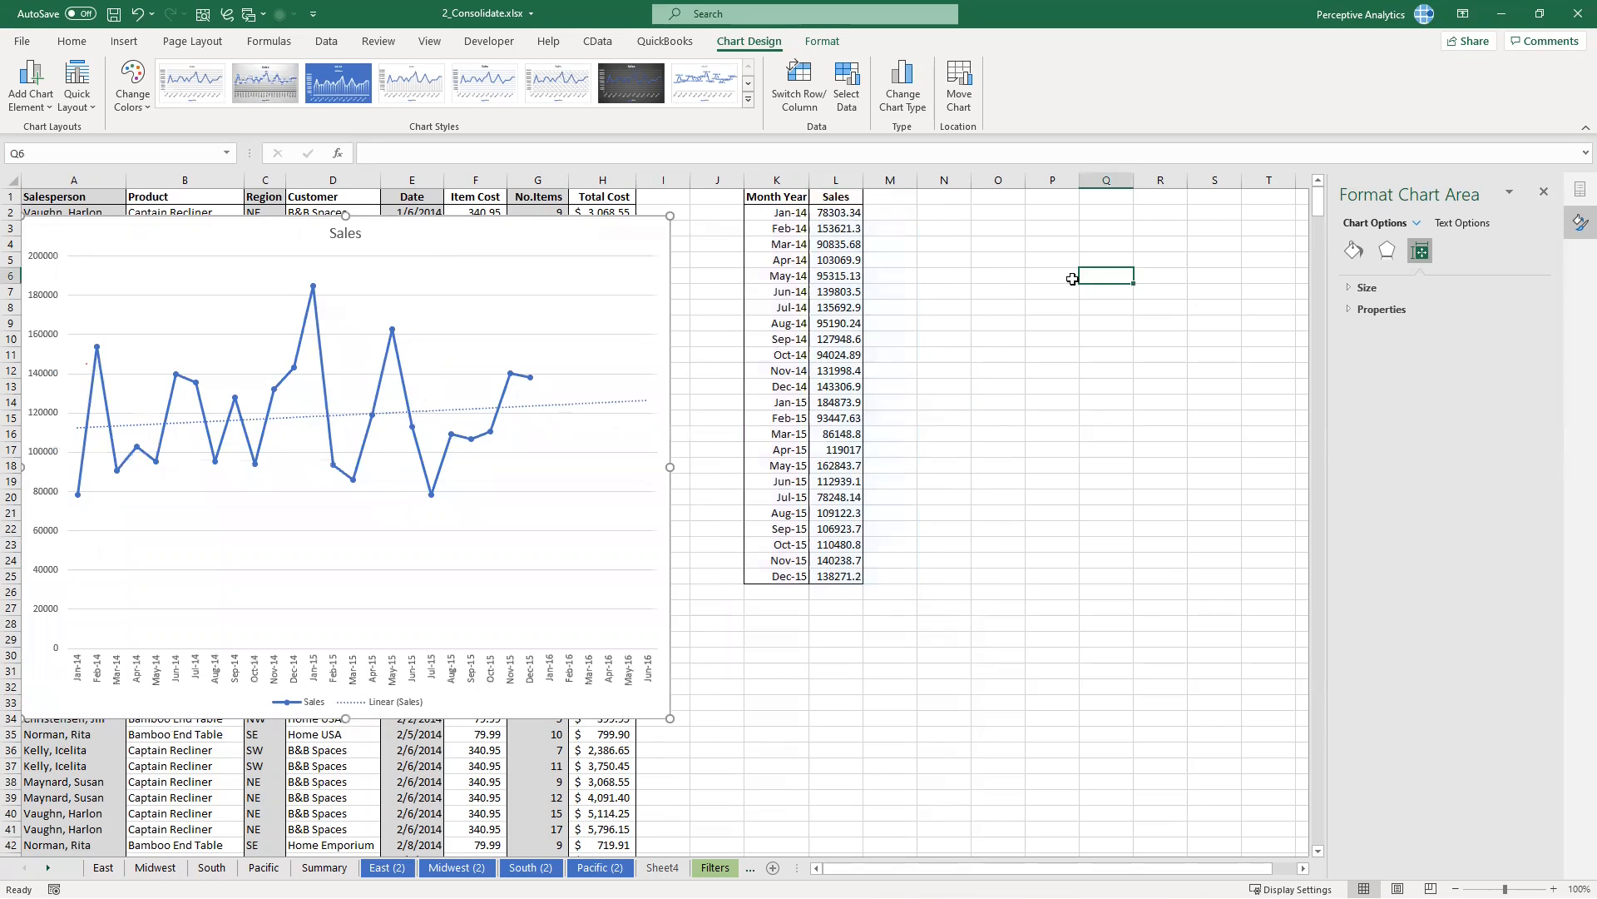
Step: Add a "Trend" column heading in M1 beside the Sales column
{"action": "left_click", "coordinate": [881, 213]}
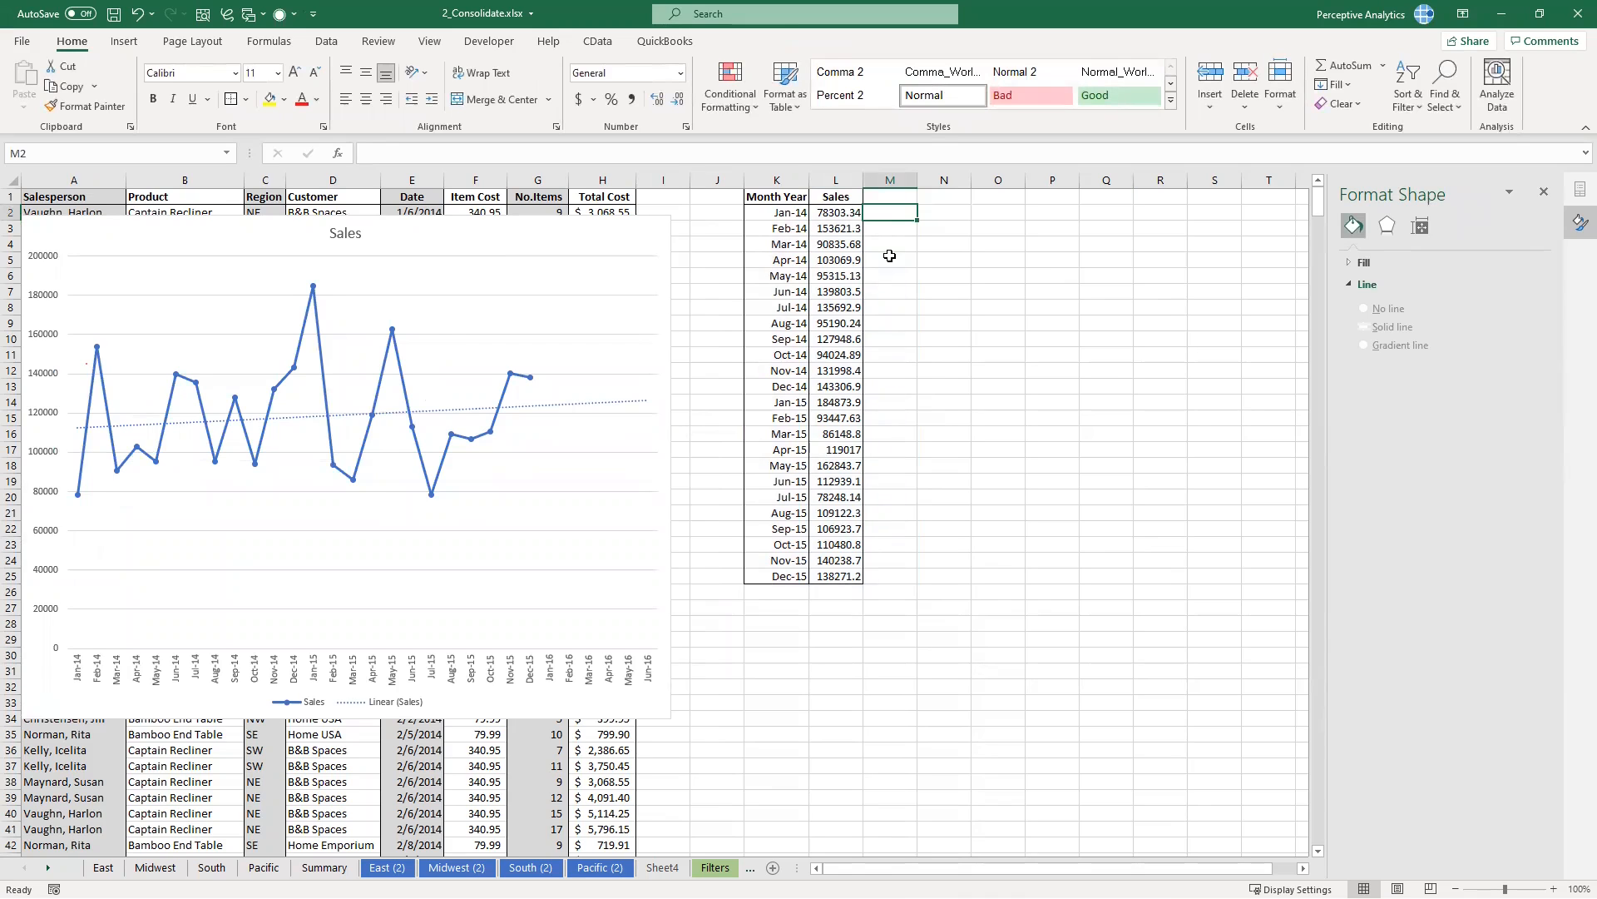
{"action": "left_click", "coordinate": [887, 191]}
{"action": "type", "text": "Trend"}
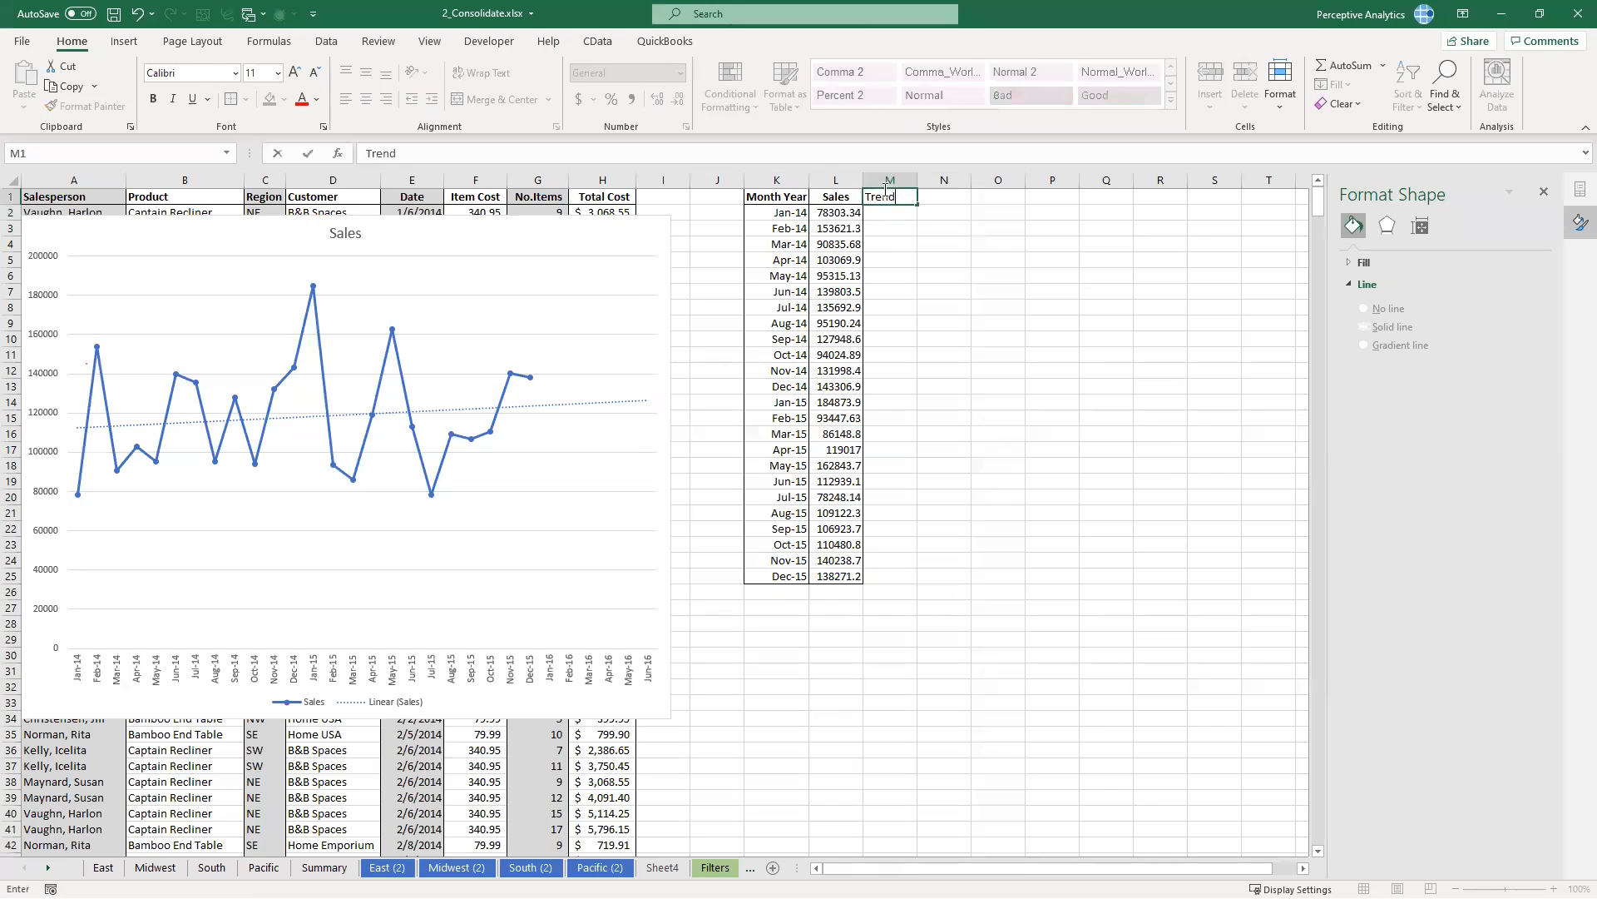
{"action": "key", "text": "Return"}
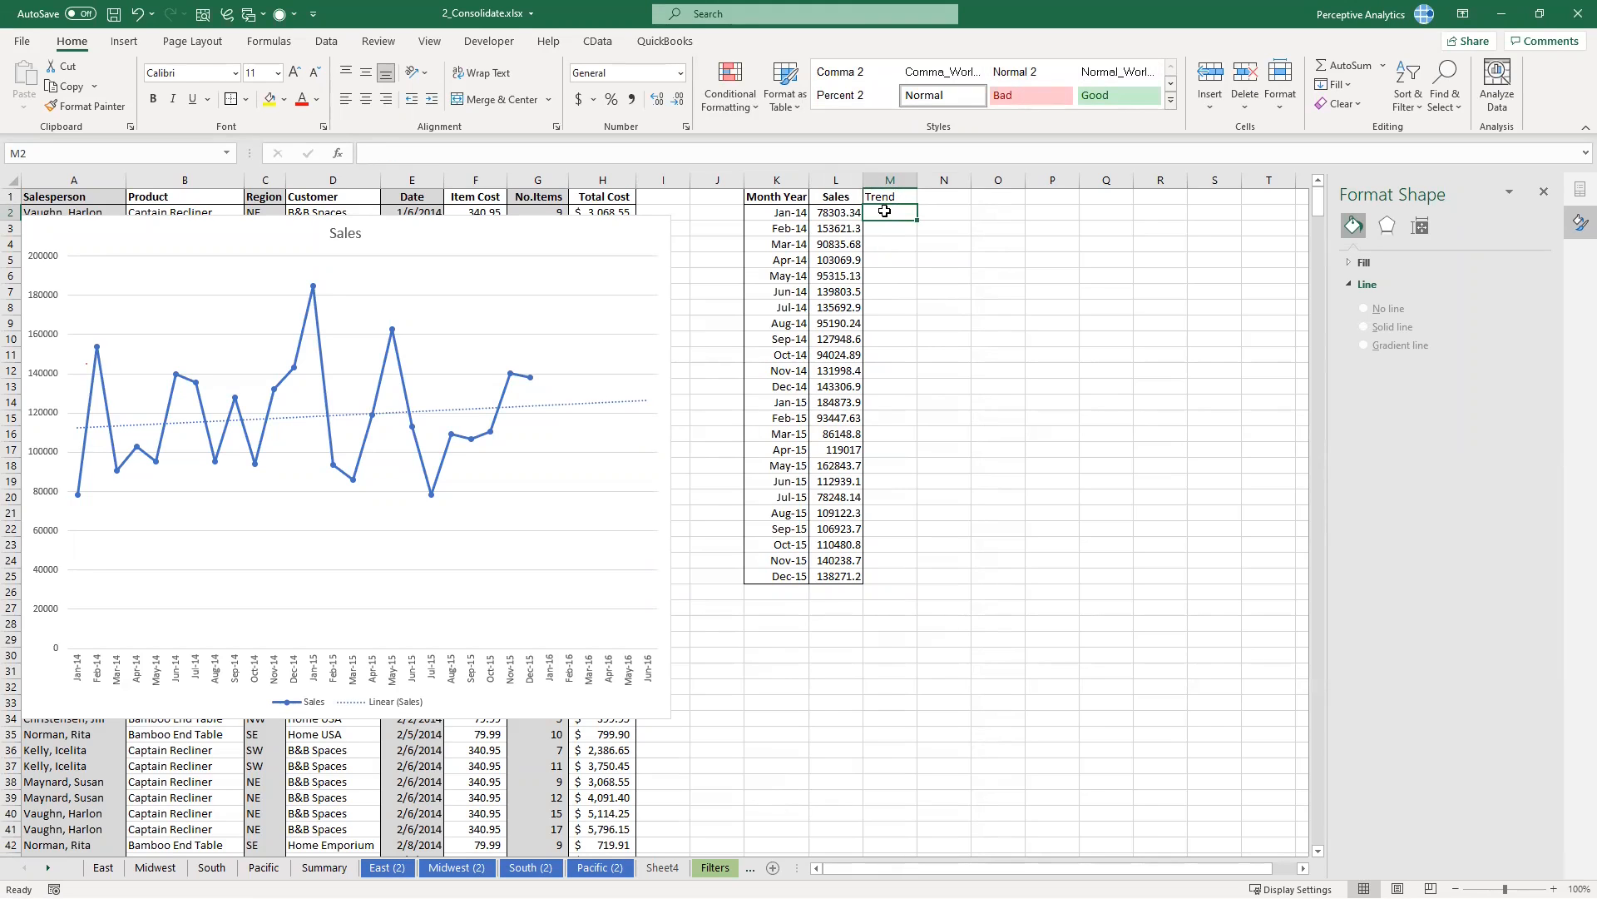
Step: Fill M2:M25 with the array formula =TREND(L2:L25) and check the results against the chart's trendline
{"action": "mouse_move", "coordinate": [888, 214]}
{"action": "left_mouse_down"}
{"action": "mouse_move", "coordinate": [927, 542]}
{"action": "mouse_move", "coordinate": [906, 574]}
{"action": "left_mouse_up"}
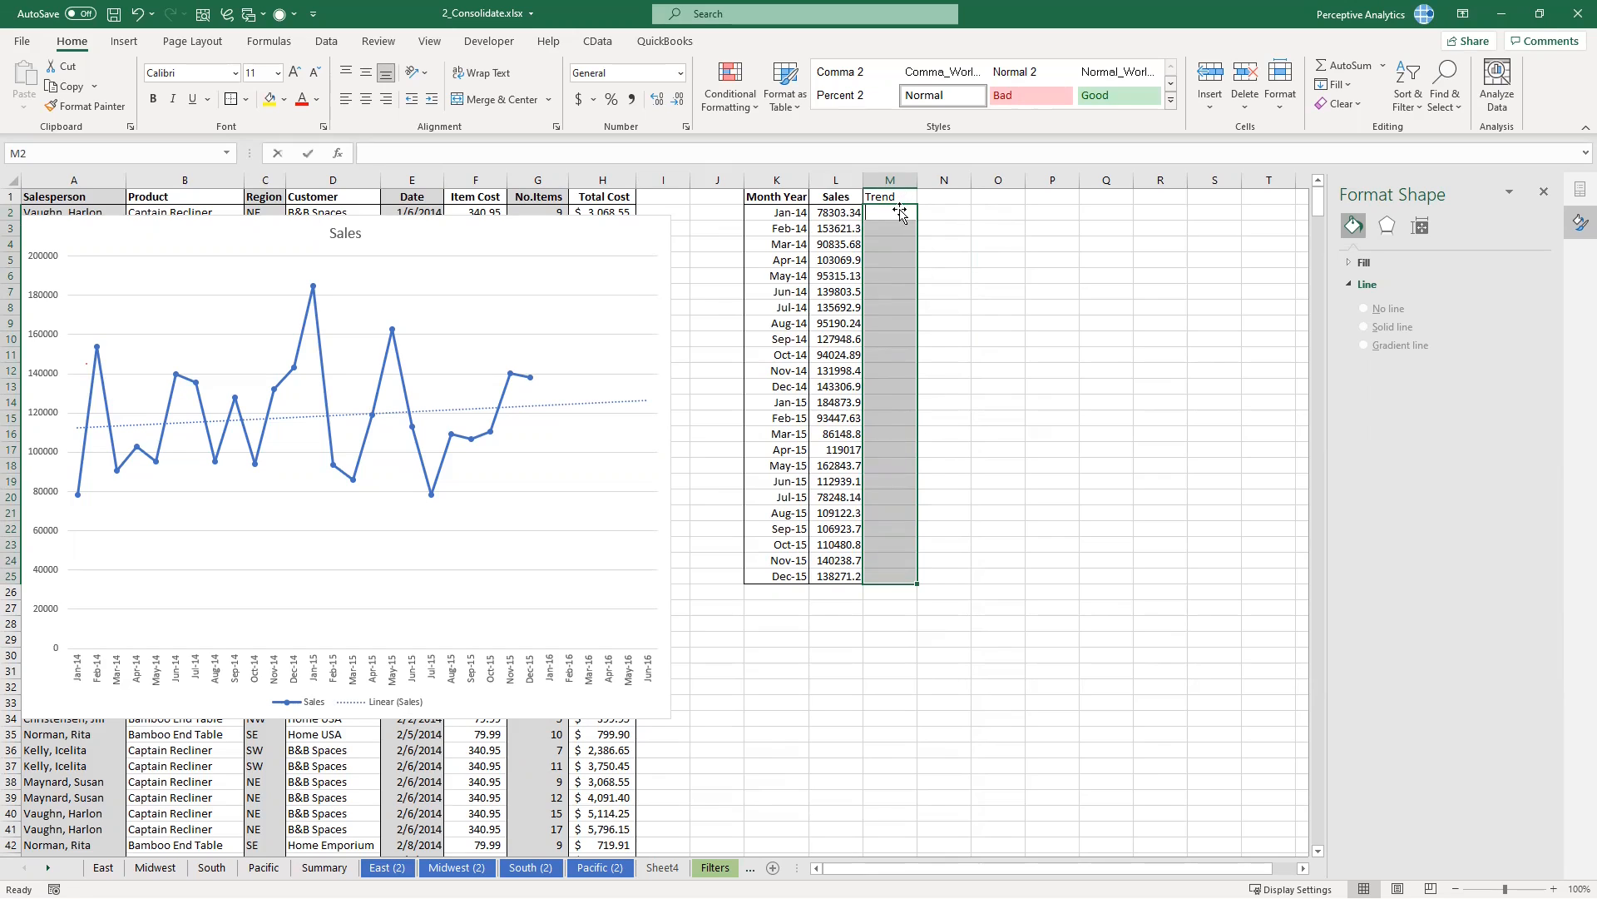
{"action": "type", "text": "=tren"}
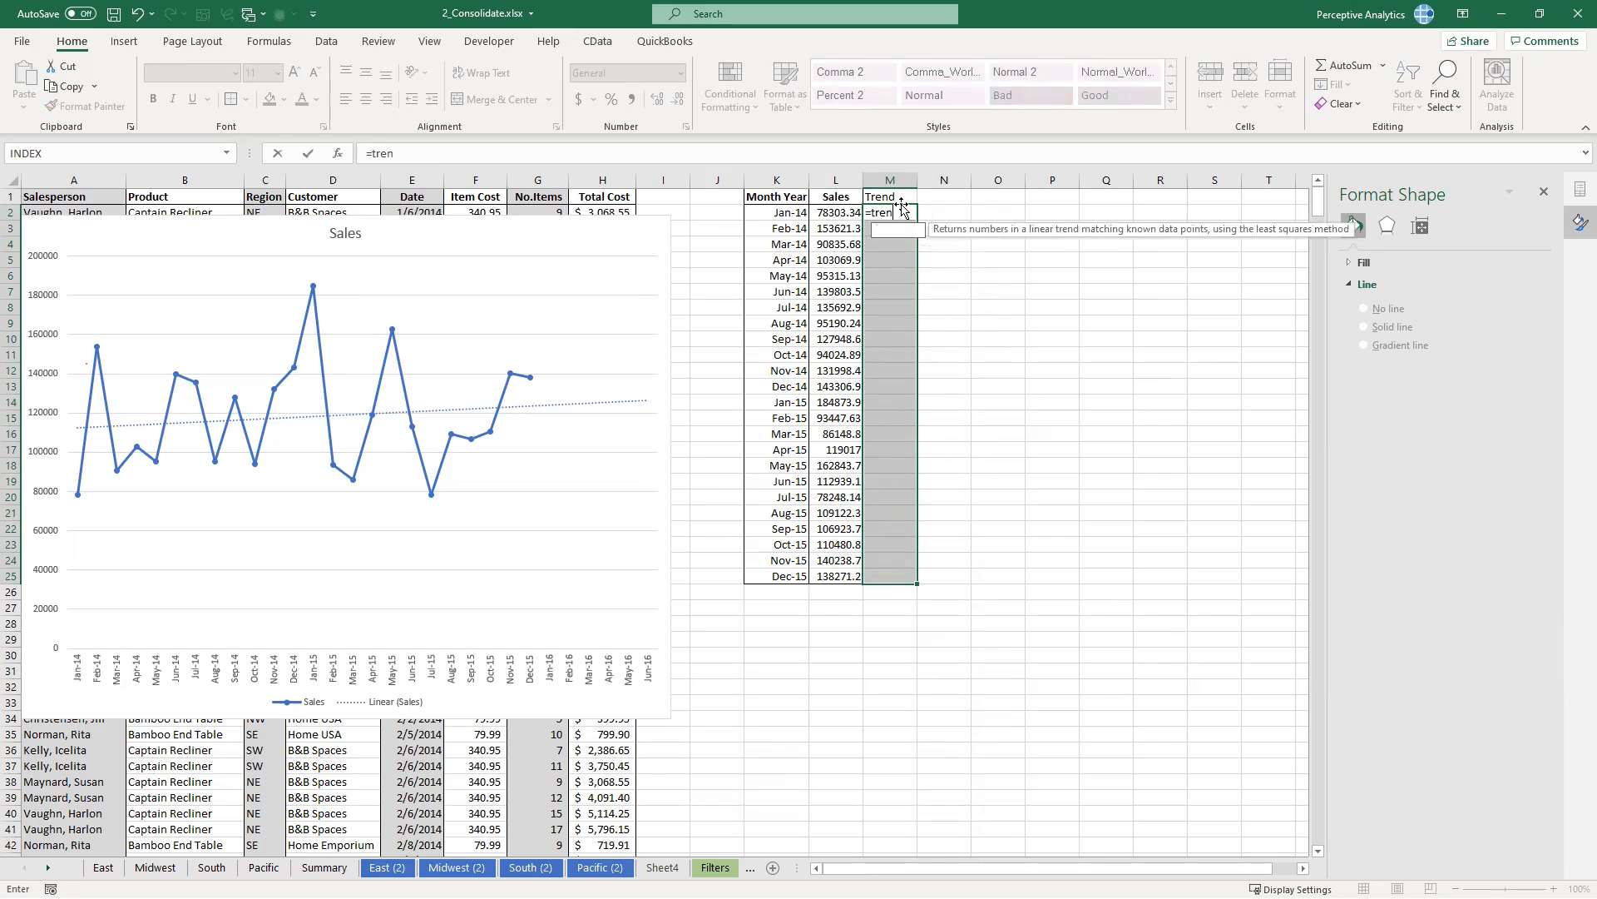
{"action": "type", "text": "d("}
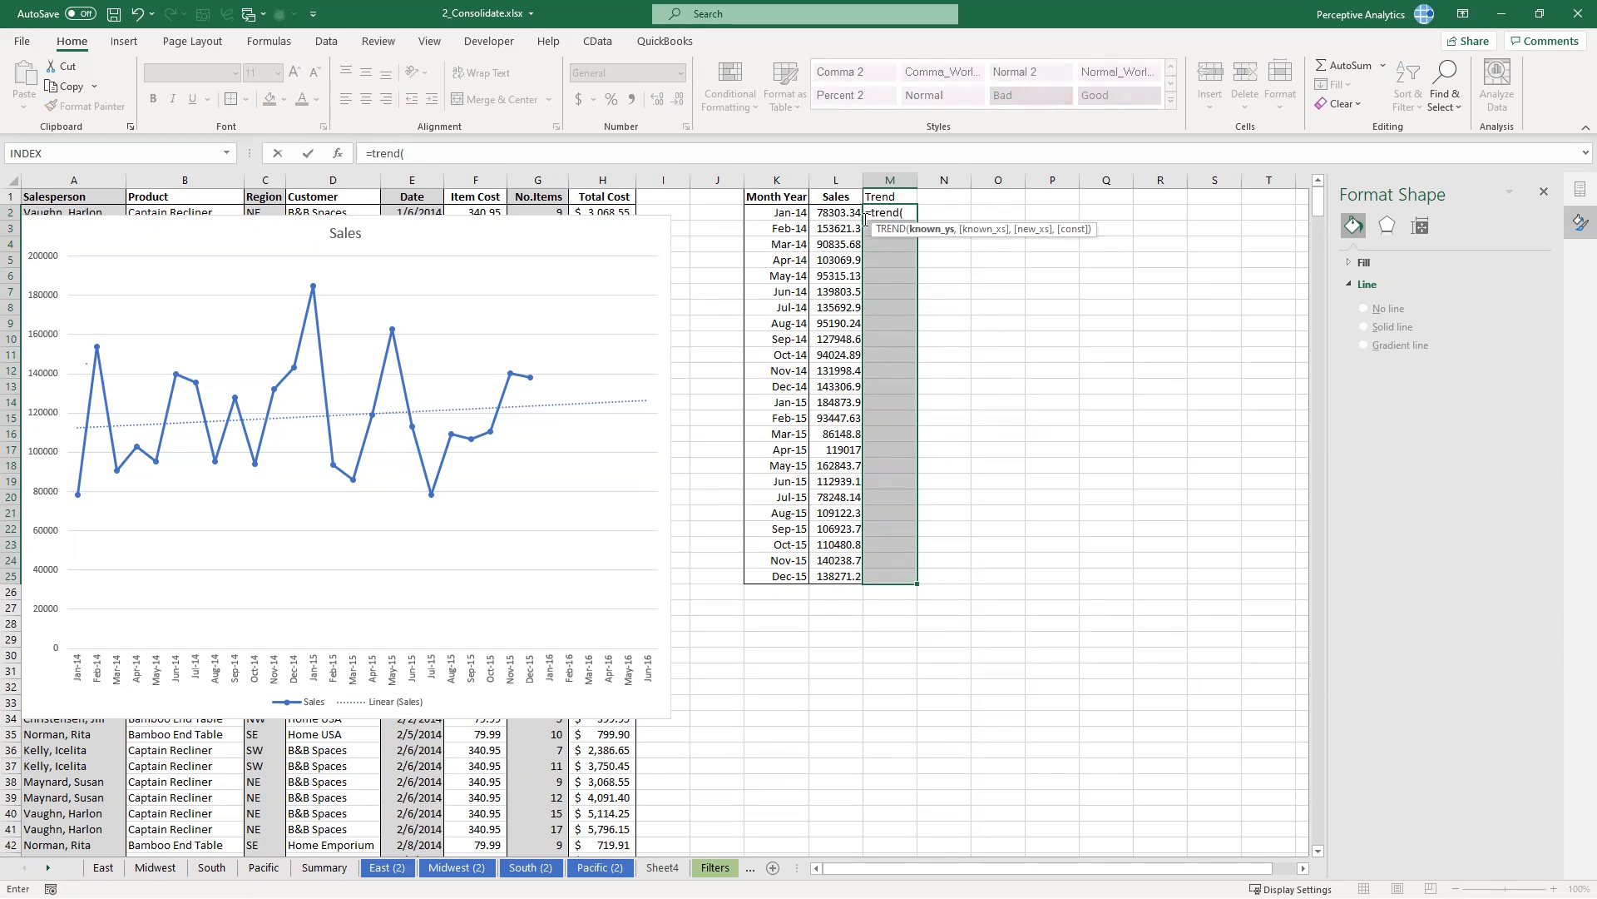
{"action": "left_click_drag", "start_coordinate": [836, 214], "coordinate": [841, 578]}
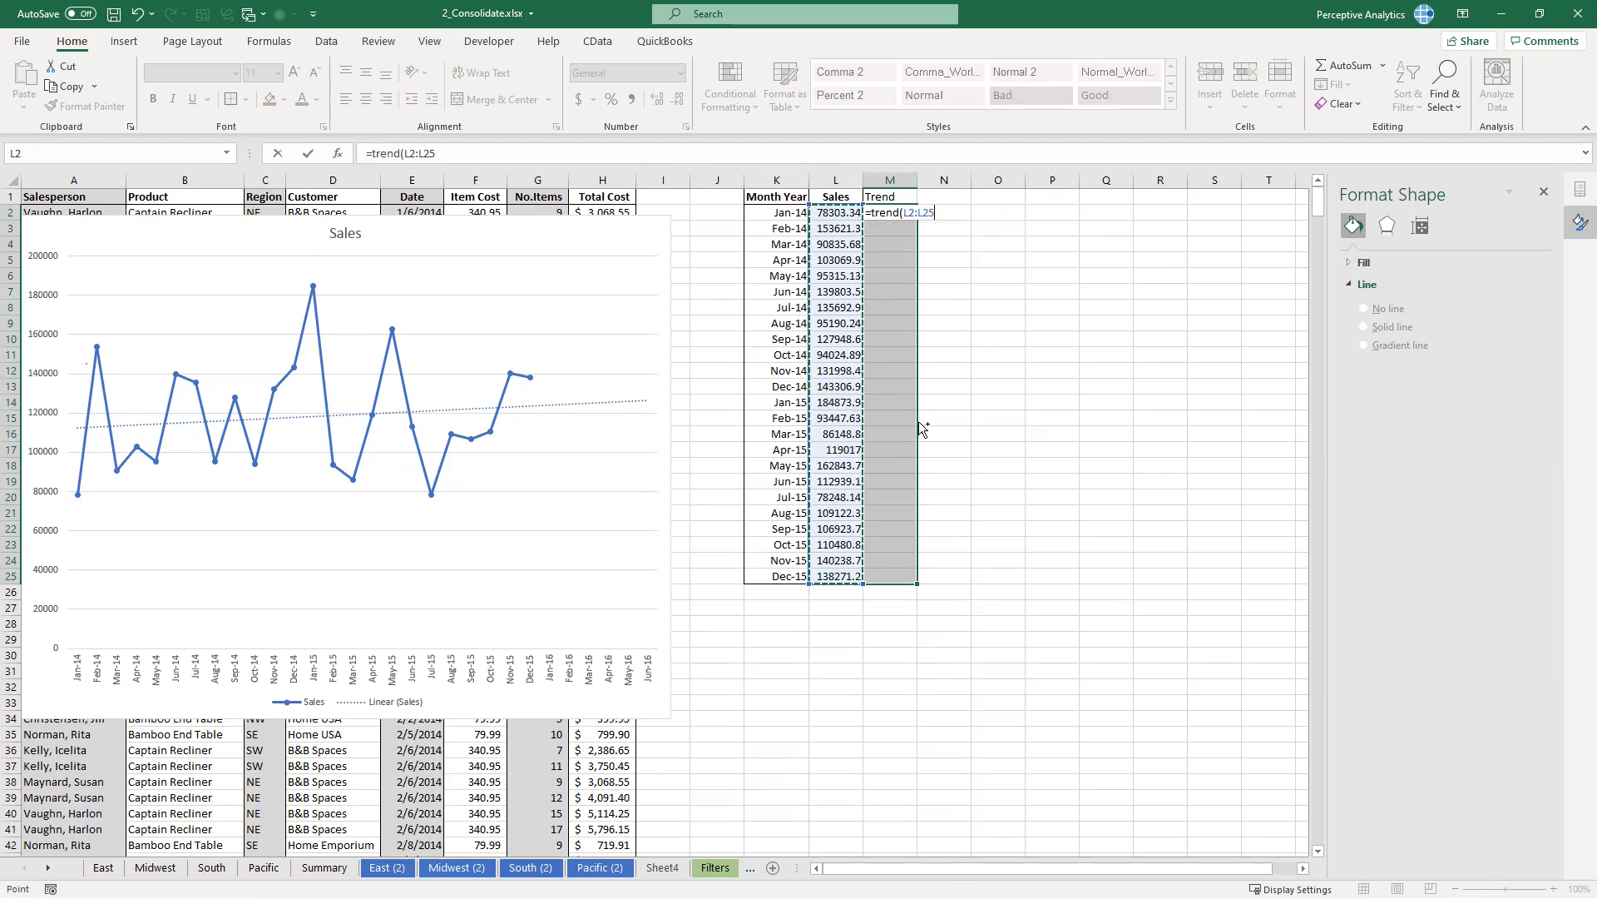
{"action": "key", "text": "ctrl+shift+Return"}
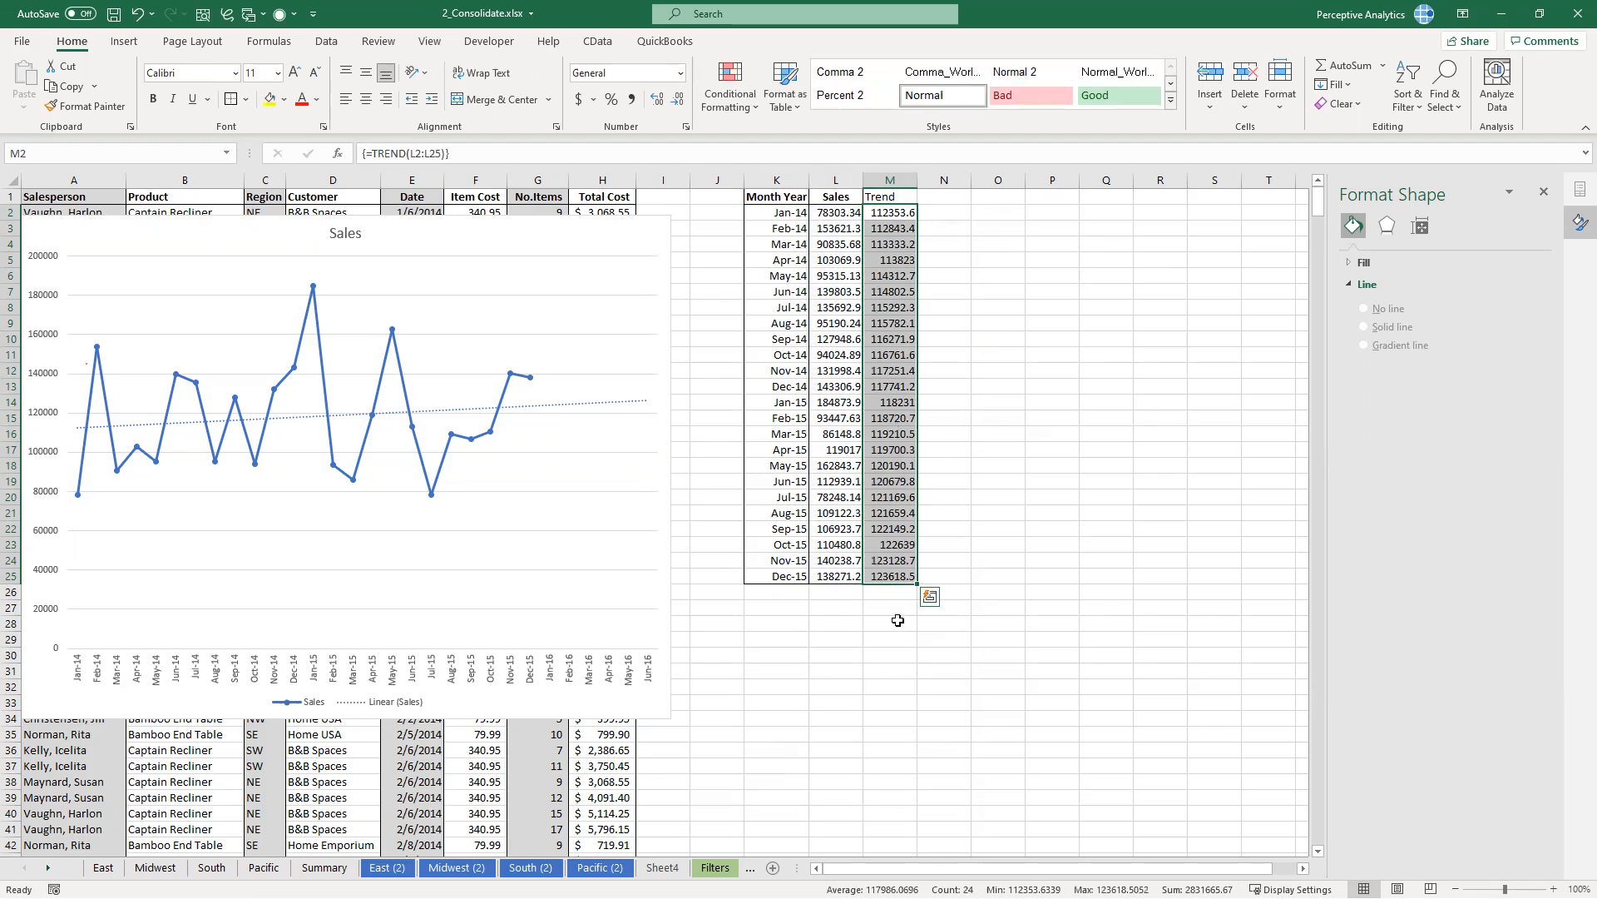
{"action": "left_click", "coordinate": [898, 619]}
{"action": "left_click", "coordinate": [903, 574]}
{"action": "left_click_drag", "start_coordinate": [891, 214], "coordinate": [892, 577]}
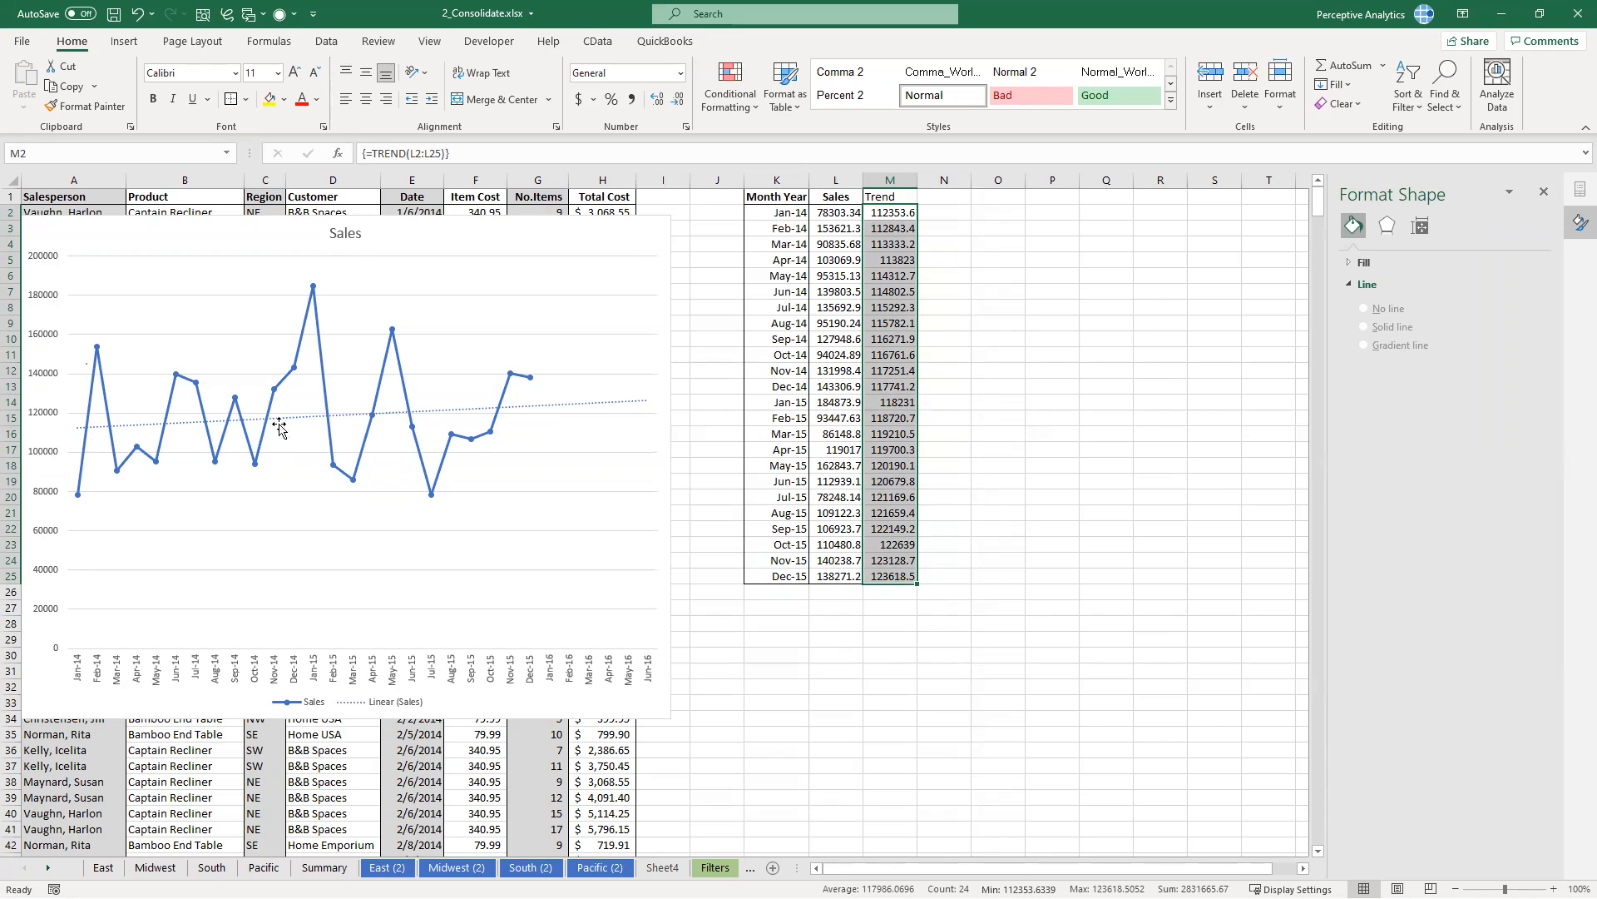
{"action": "left_click", "coordinate": [983, 404]}
{"action": "left_click", "coordinate": [900, 218]}
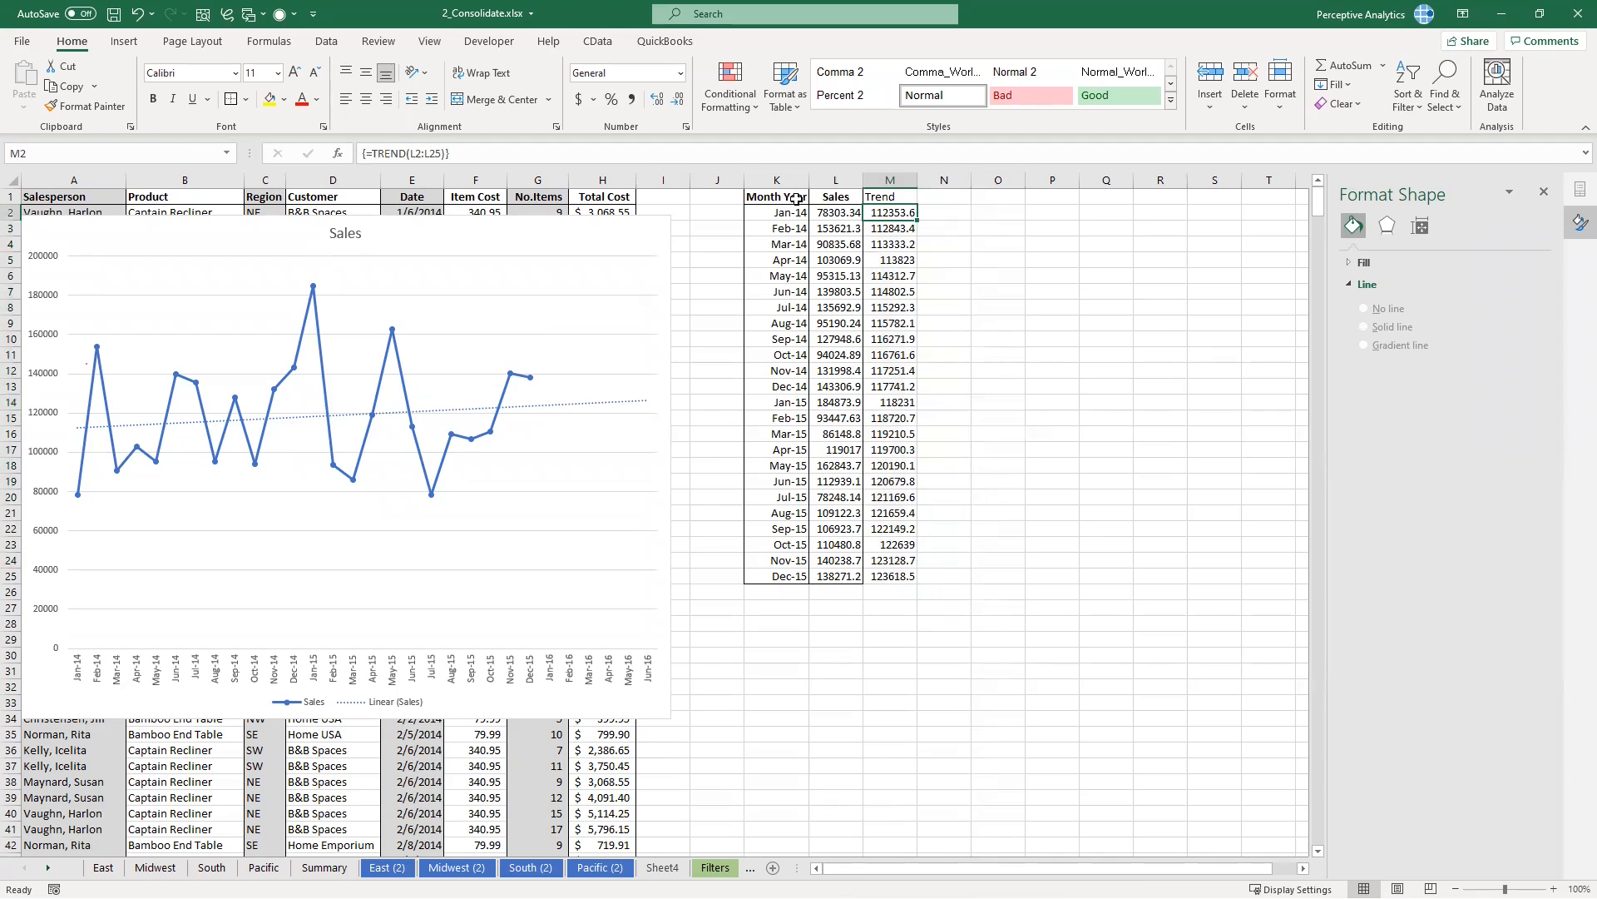
Step: Plot the Trend series alongside Sales in the chart's source data, leaving the blank series and blank category unselected
{"action": "left_click", "coordinate": [486, 411]}
{"action": "right_click", "coordinate": [498, 411]}
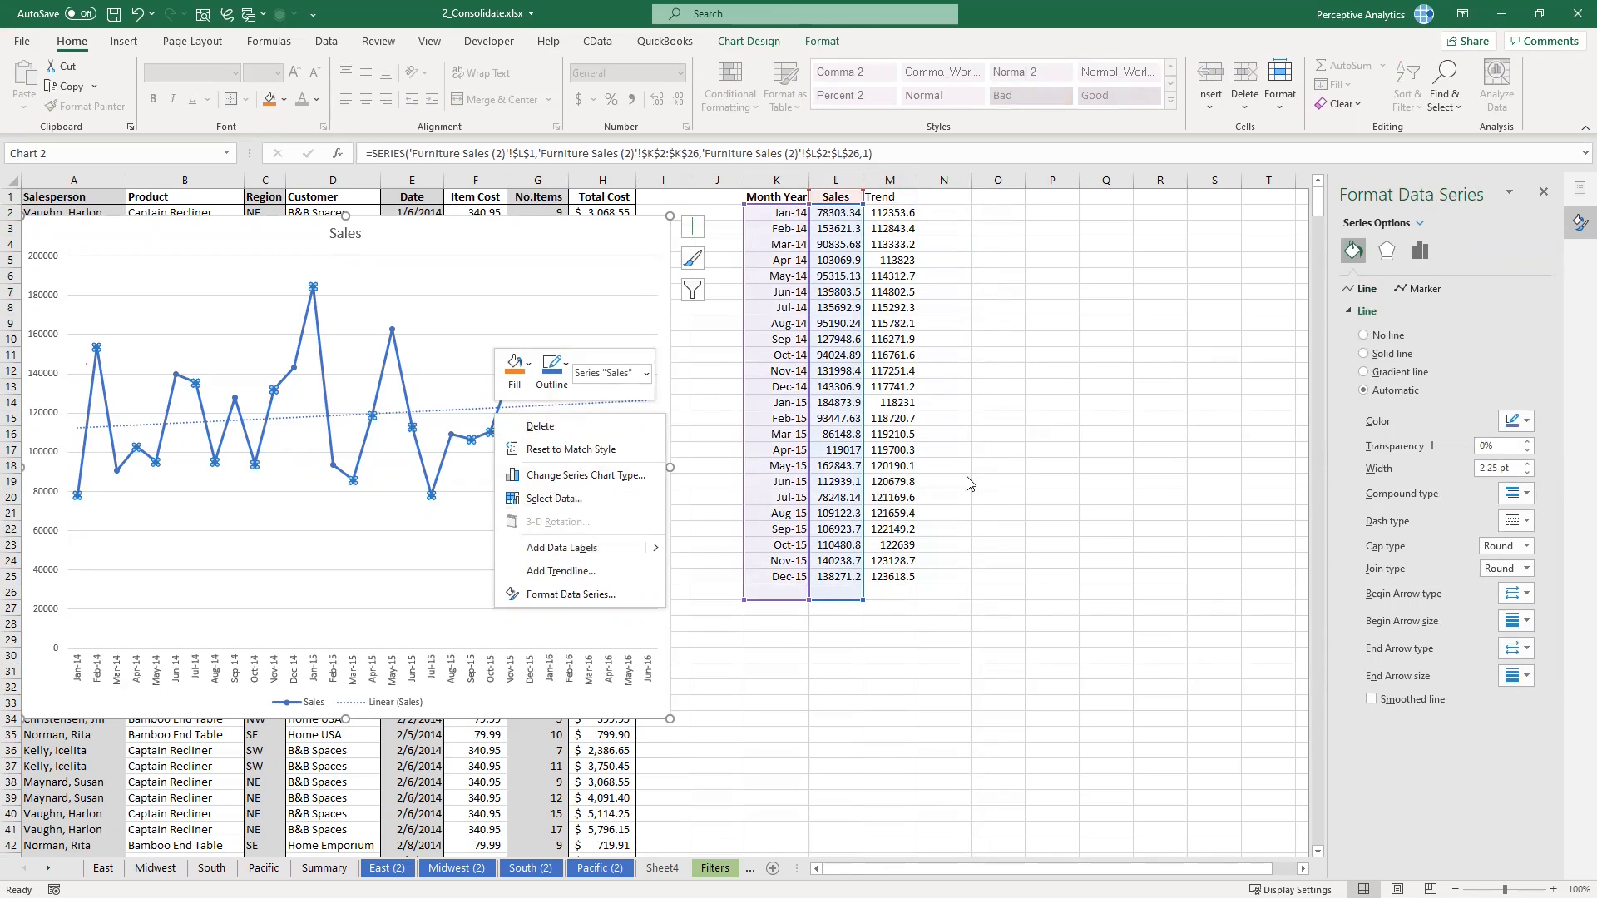
{"action": "key", "text": "Escape"}
{"action": "right_click", "coordinate": [499, 413]}
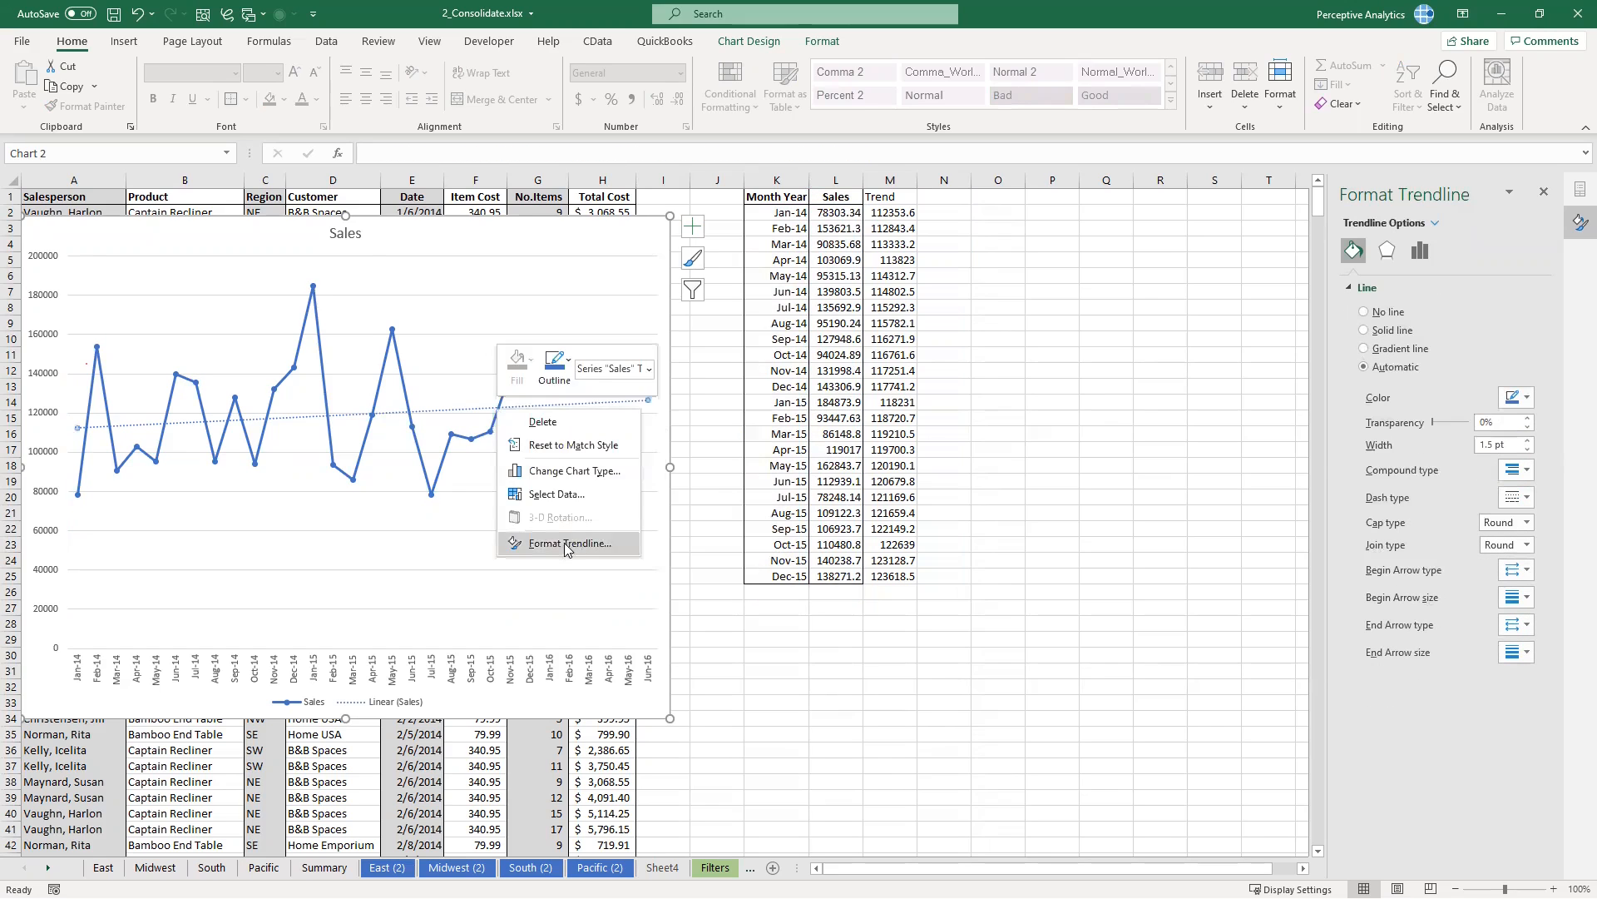
{"action": "key", "text": "Escape"}
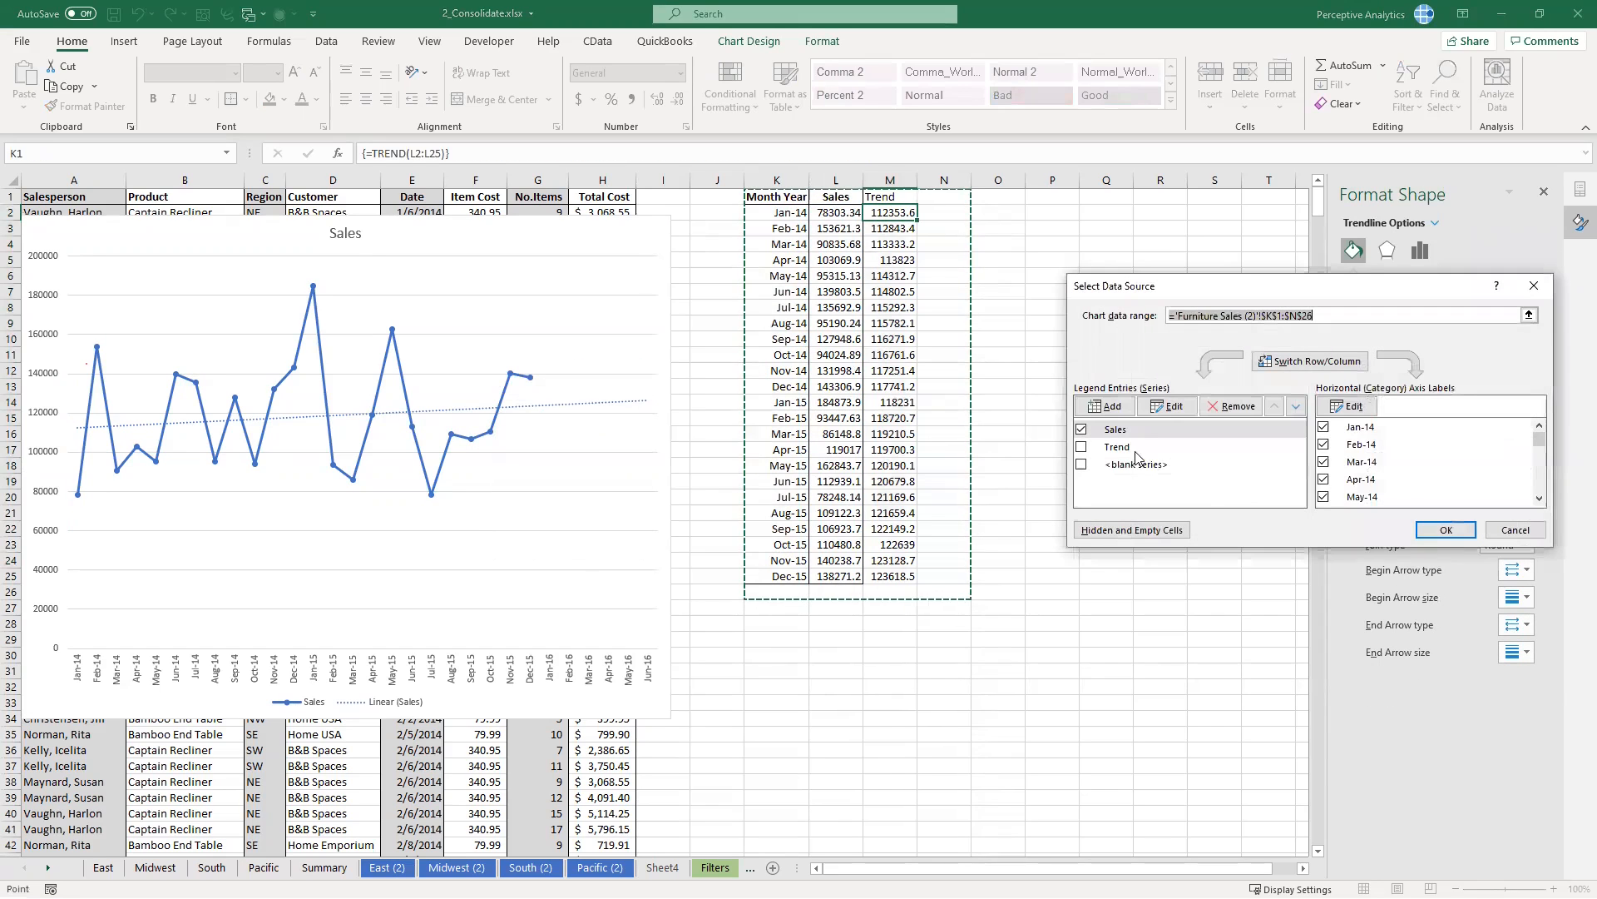
{"action": "left_click", "coordinate": [1119, 451]}
{"action": "left_click", "coordinate": [1082, 448]}
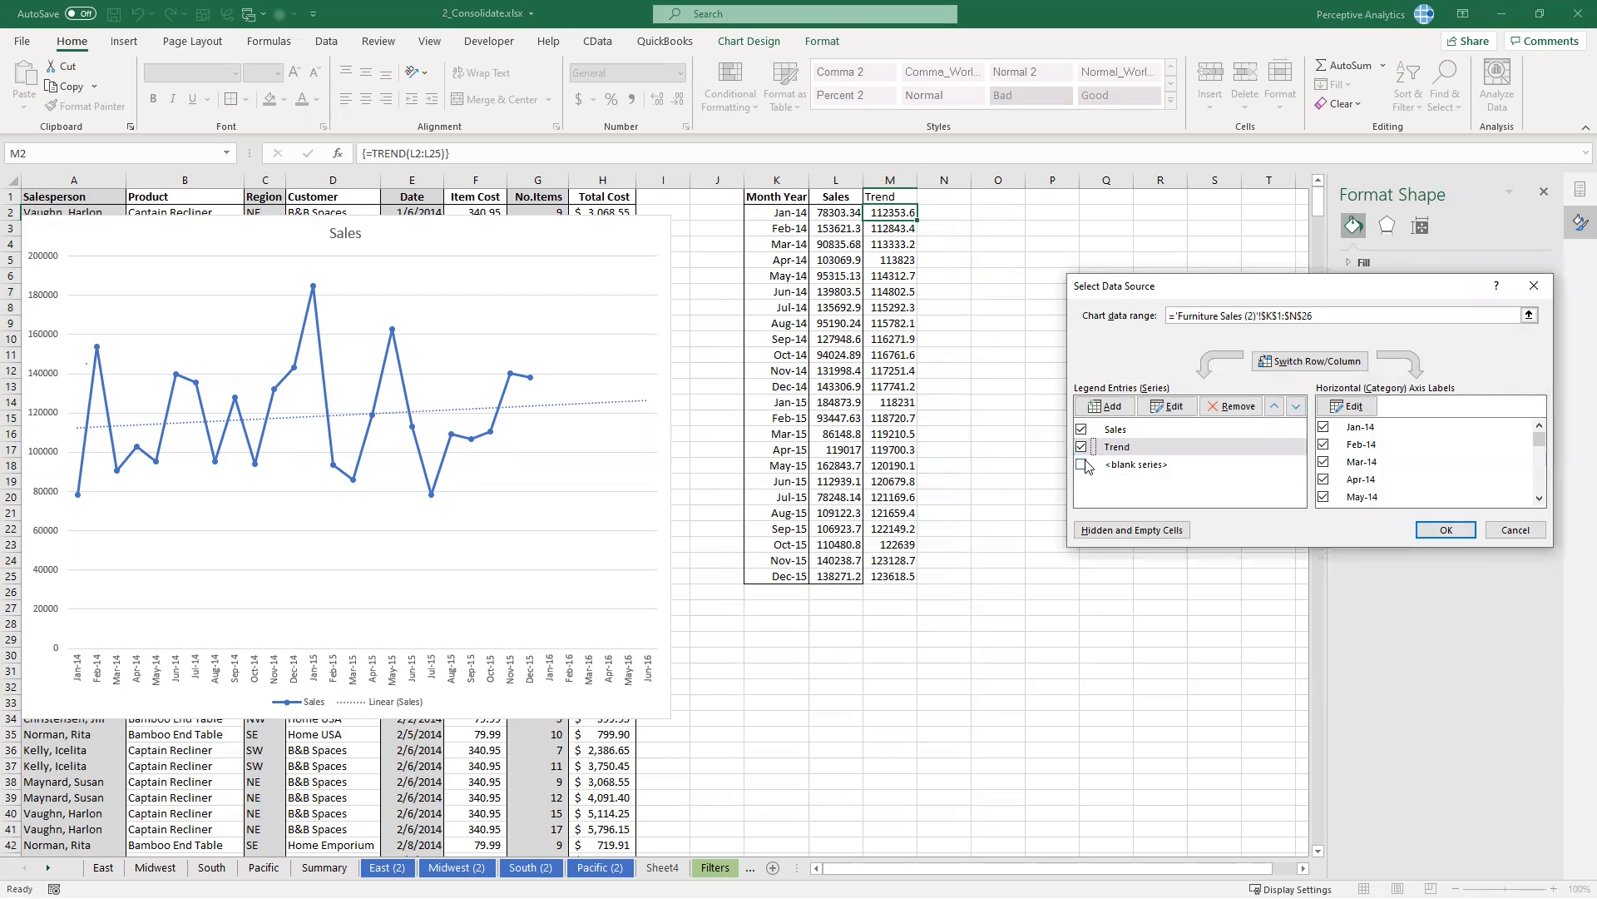
{"action": "left_click_drag", "start_coordinate": [1540, 438], "coordinate": [1540, 502]}
{"action": "left_click", "coordinate": [1324, 497]}
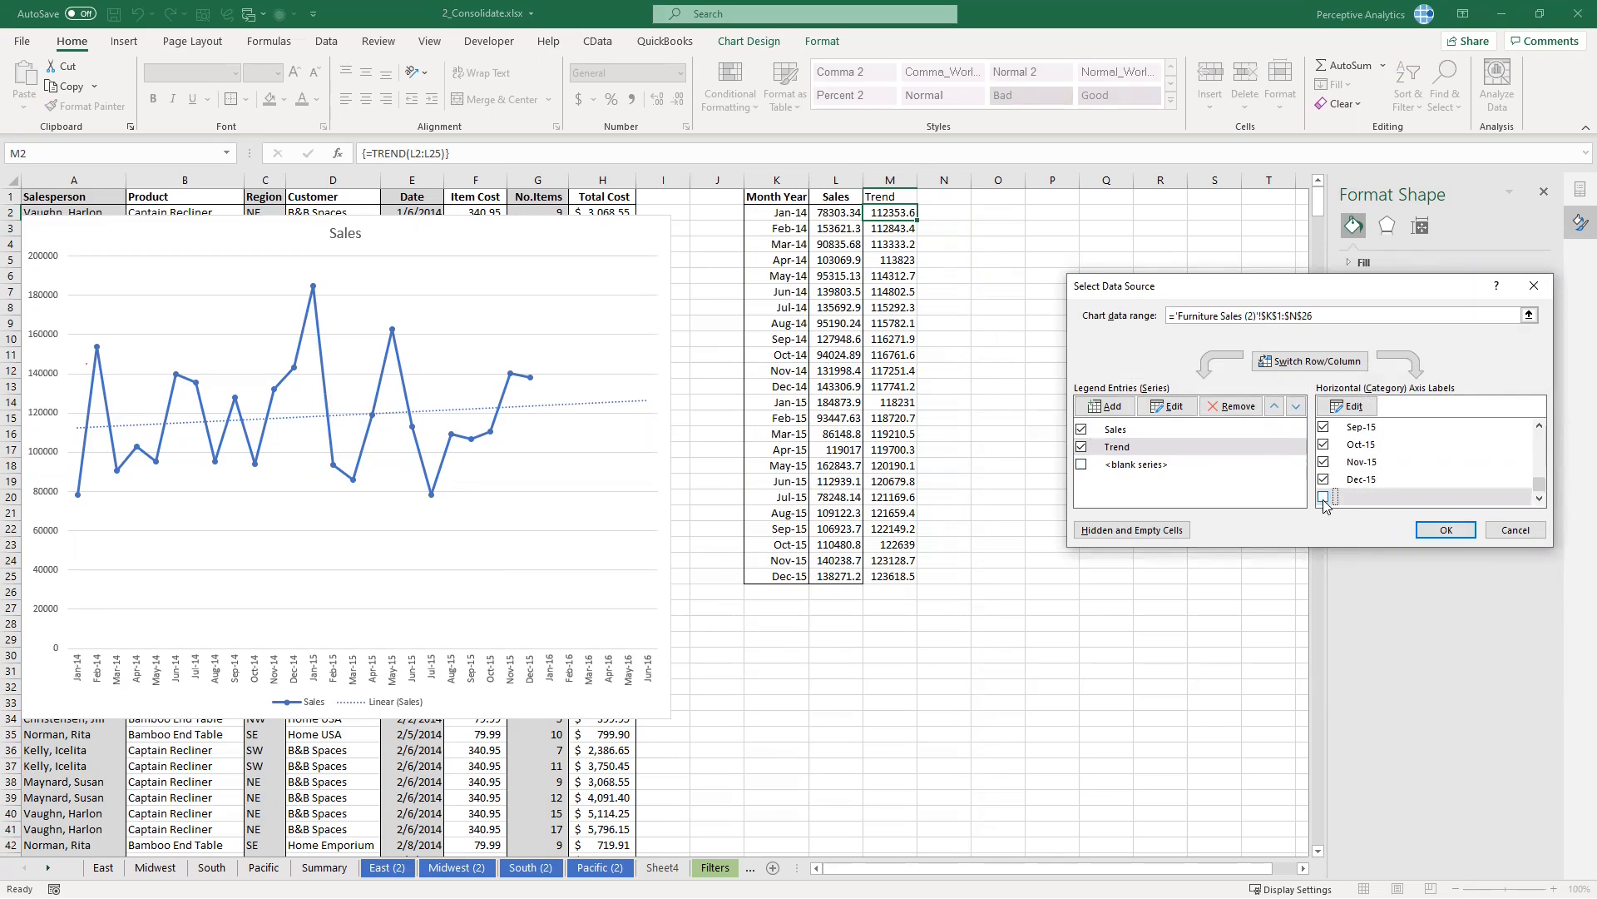
{"action": "left_click", "coordinate": [1447, 531]}
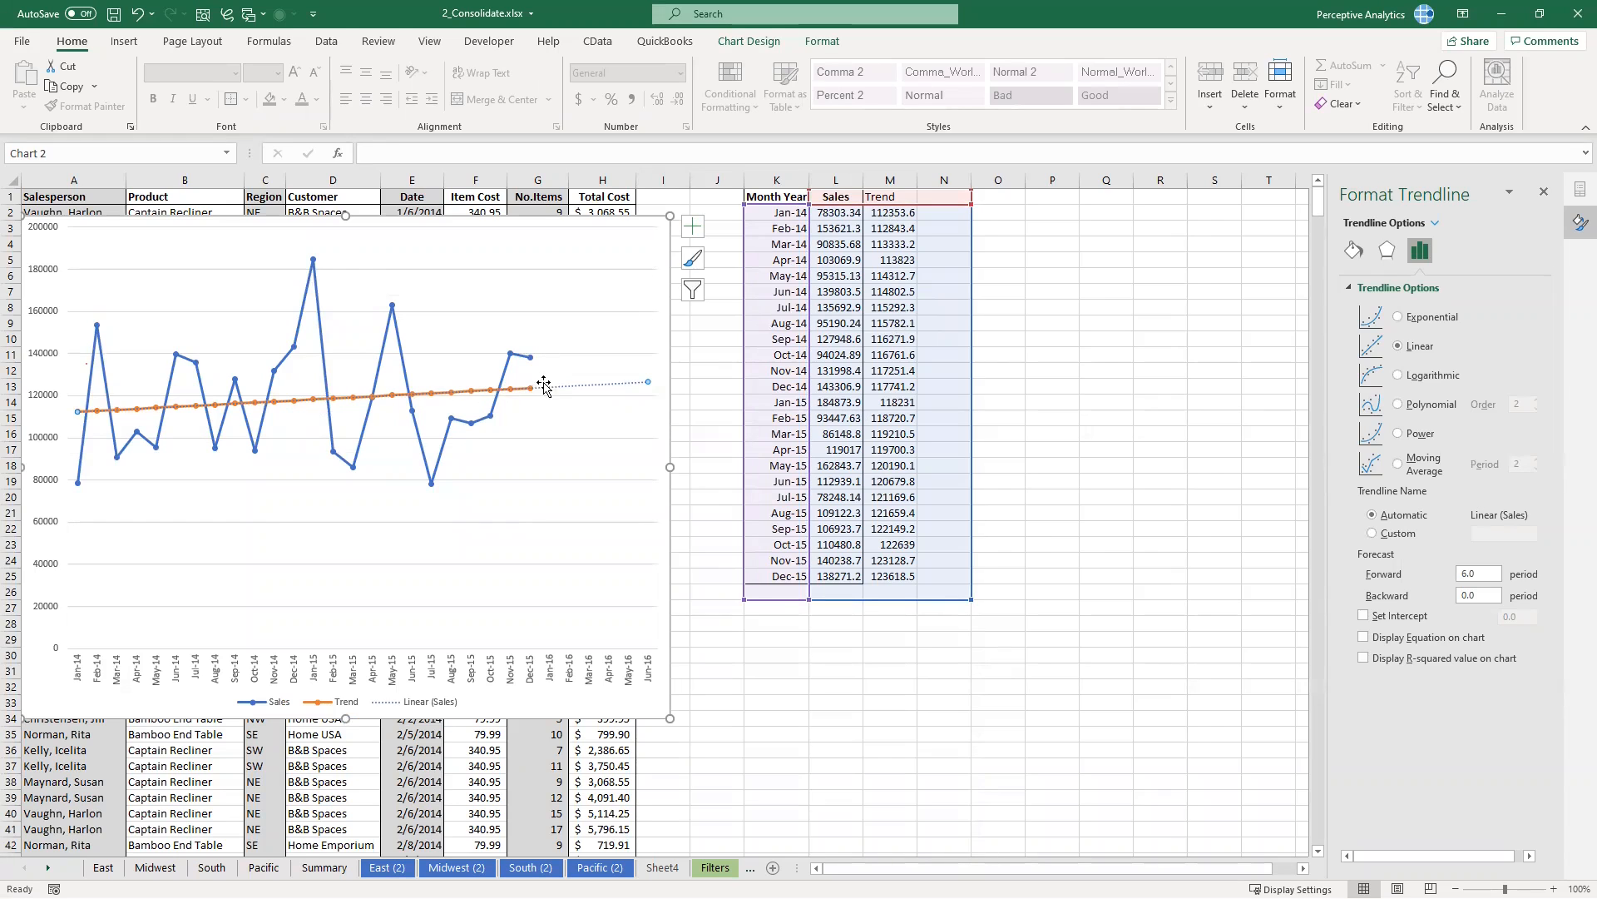
Step: Examine the array formula behind the Trend values in M2:M25, including the one in cell M10
{"action": "left_click", "coordinate": [1050, 387]}
{"action": "left_click", "coordinate": [898, 575]}
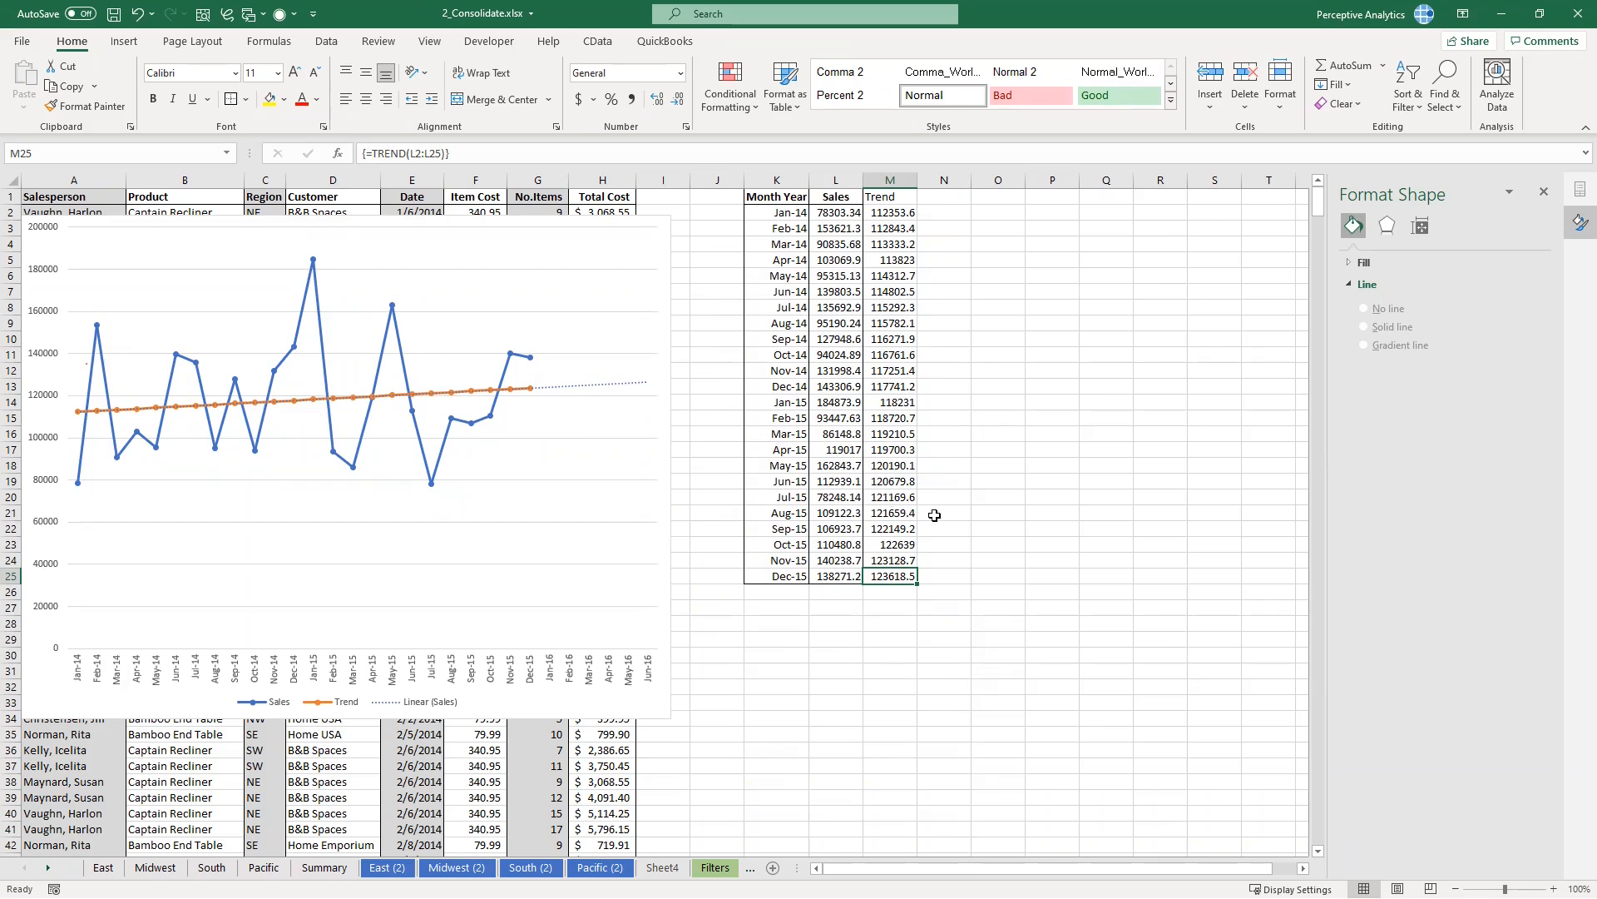
{"action": "left_click_drag", "start_coordinate": [891, 215], "coordinate": [897, 583]}
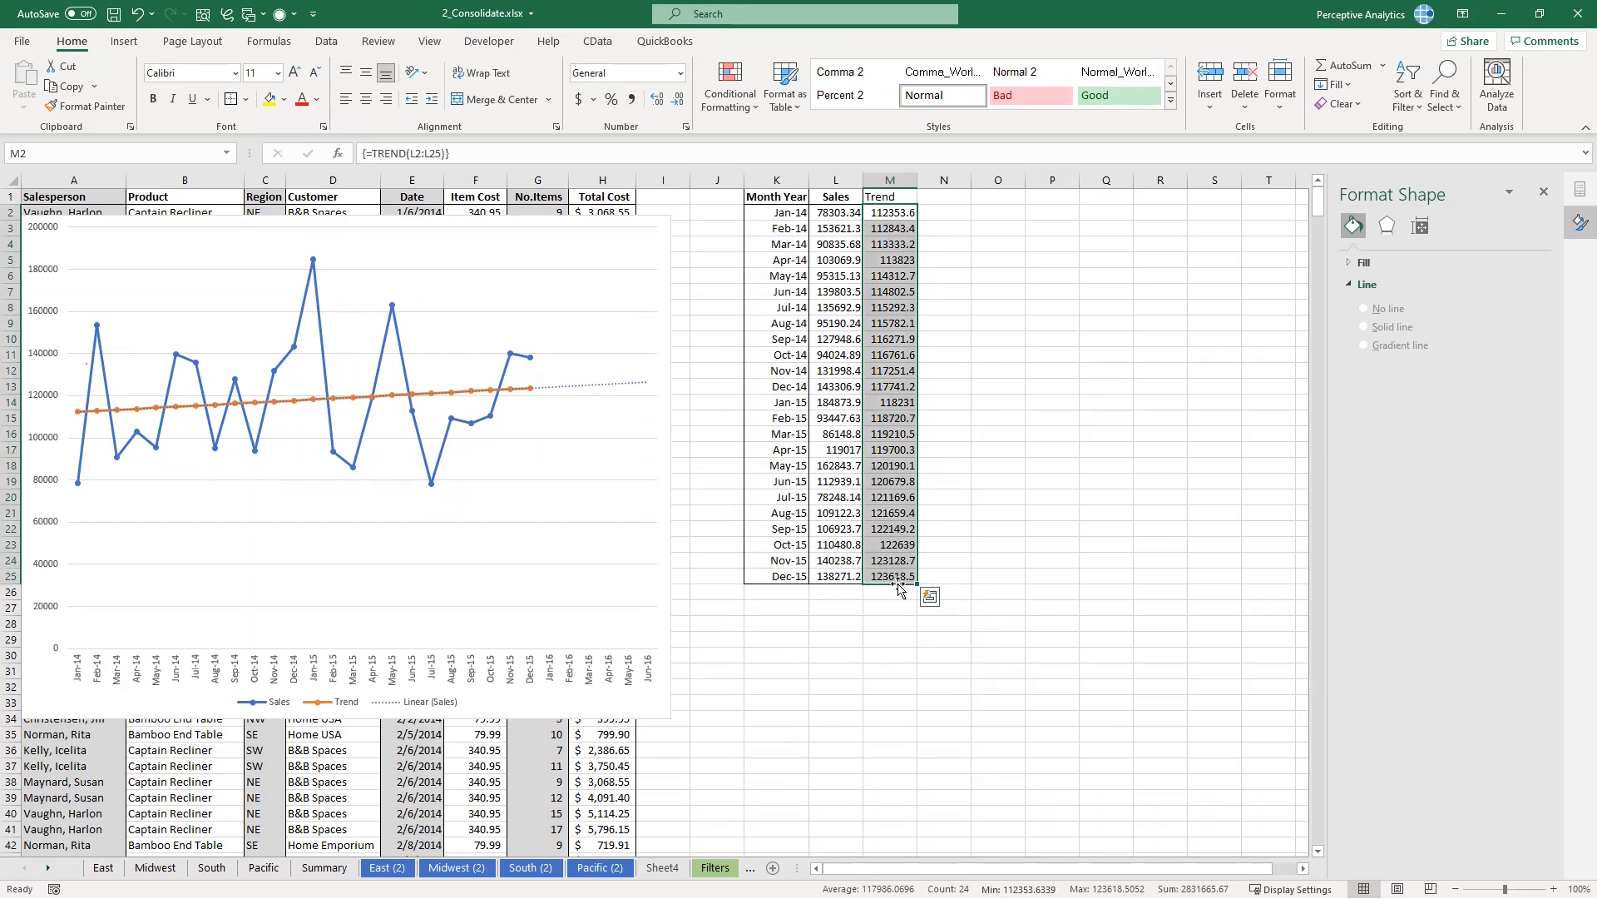
{"action": "left_click", "coordinate": [883, 336]}
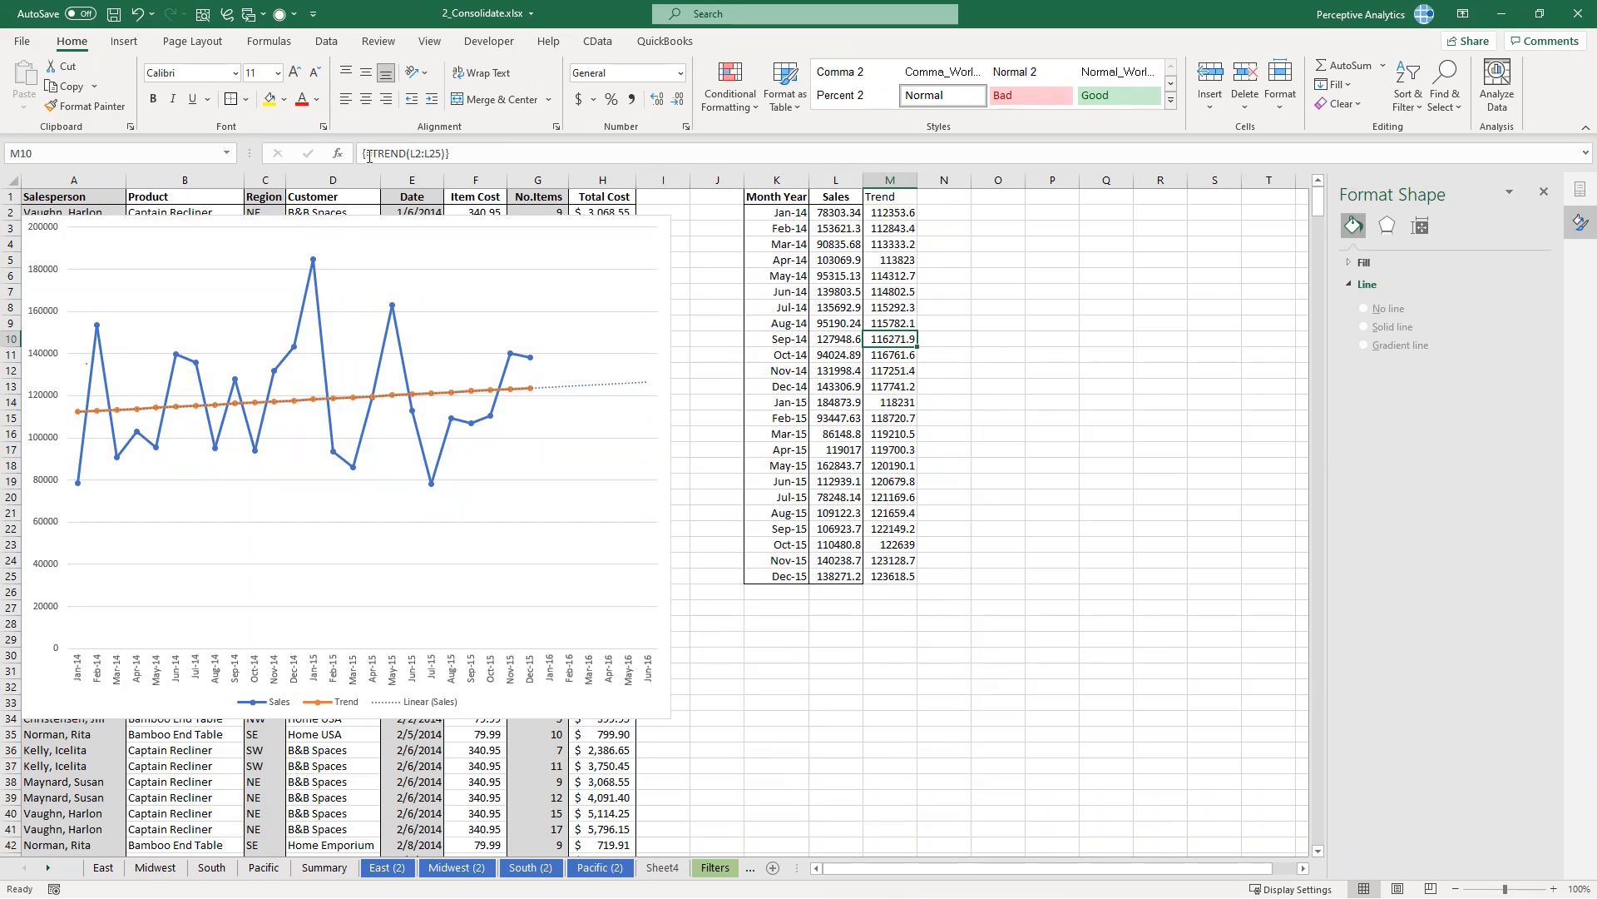
{"action": "left_click_drag", "start_coordinate": [448, 153], "coordinate": [358, 150]}
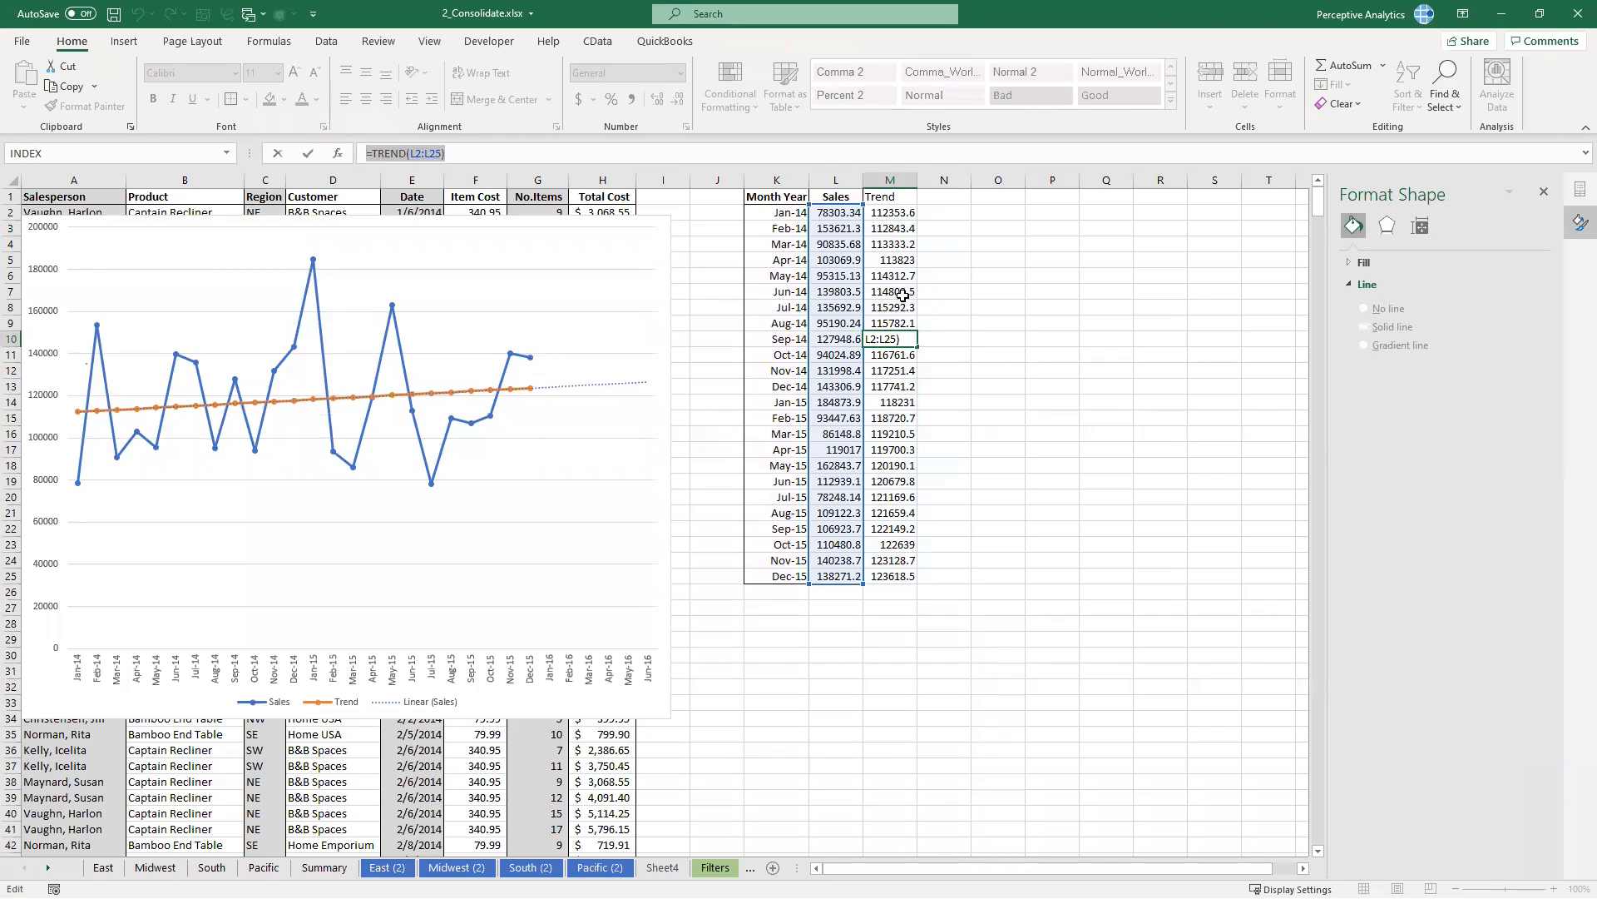
{"action": "key", "text": "ctrl+shift+Return"}
{"action": "left_click", "coordinate": [947, 298]}
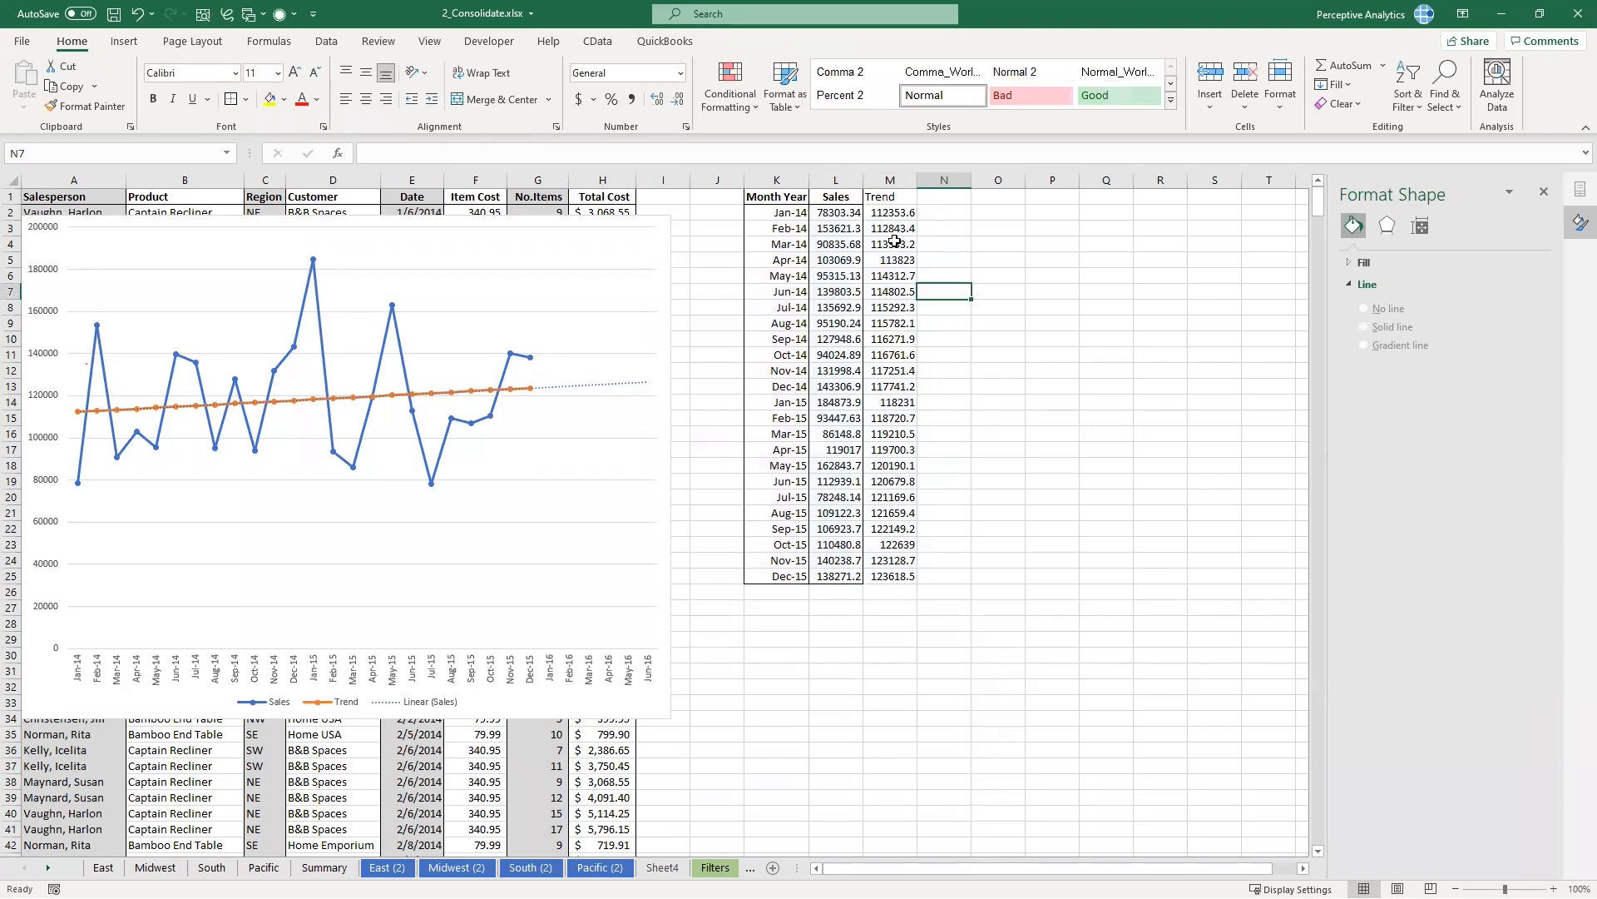
Step: Replace the Trend array formulas in M2:M25 with their values only, and check that single cells hold plain numbers
{"action": "left_click_drag", "start_coordinate": [890, 215], "coordinate": [899, 577]}
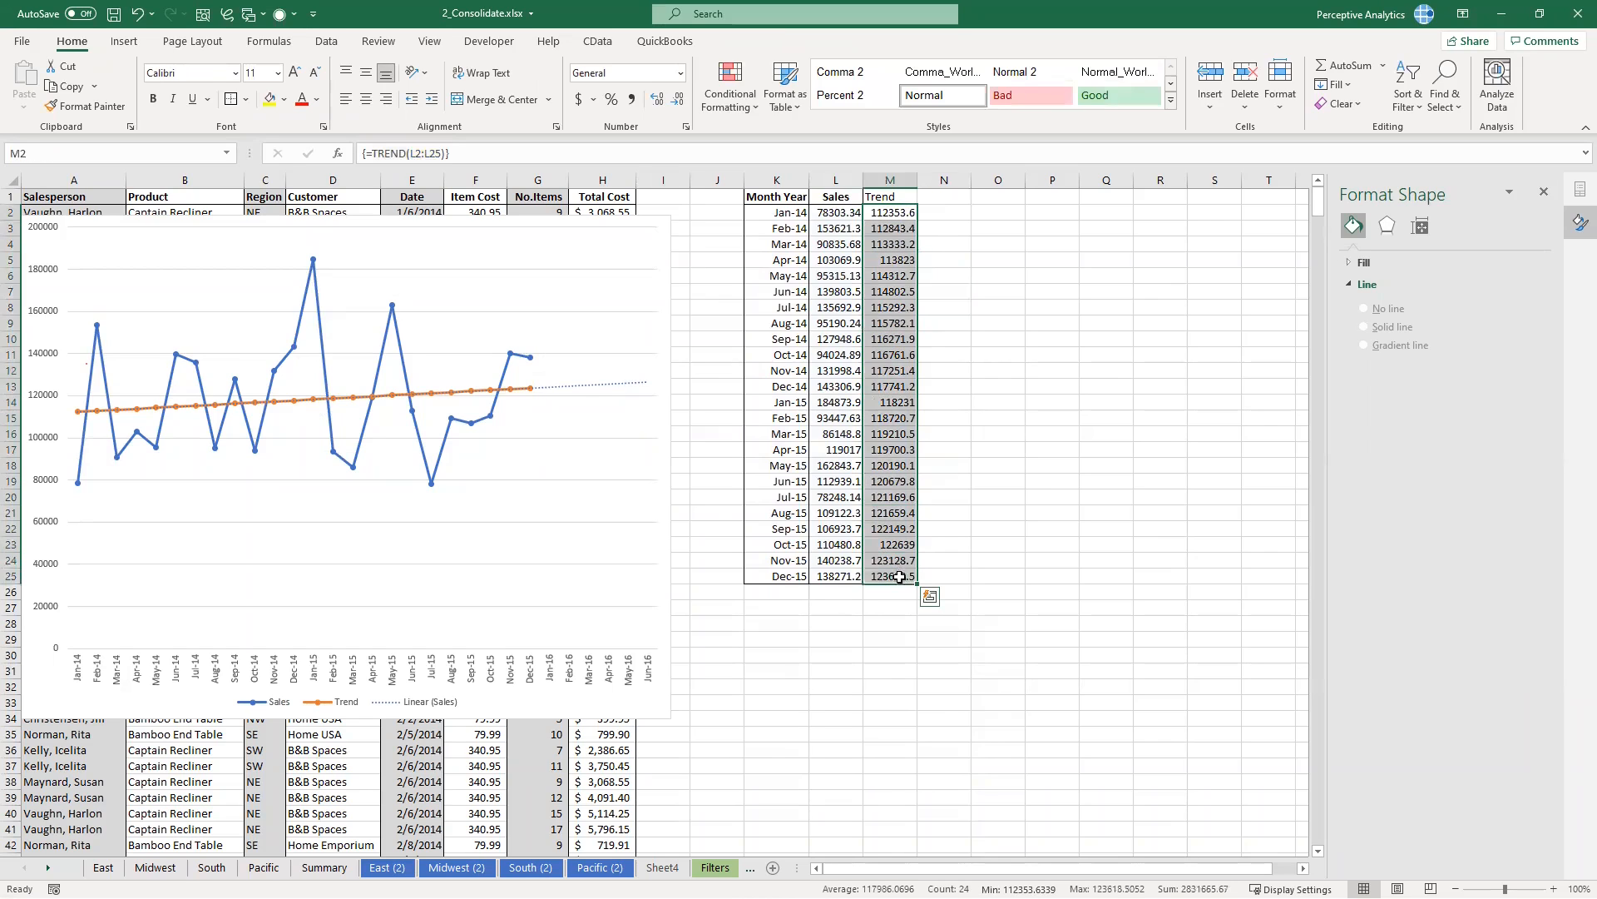
{"action": "right_click", "coordinate": [903, 588]}
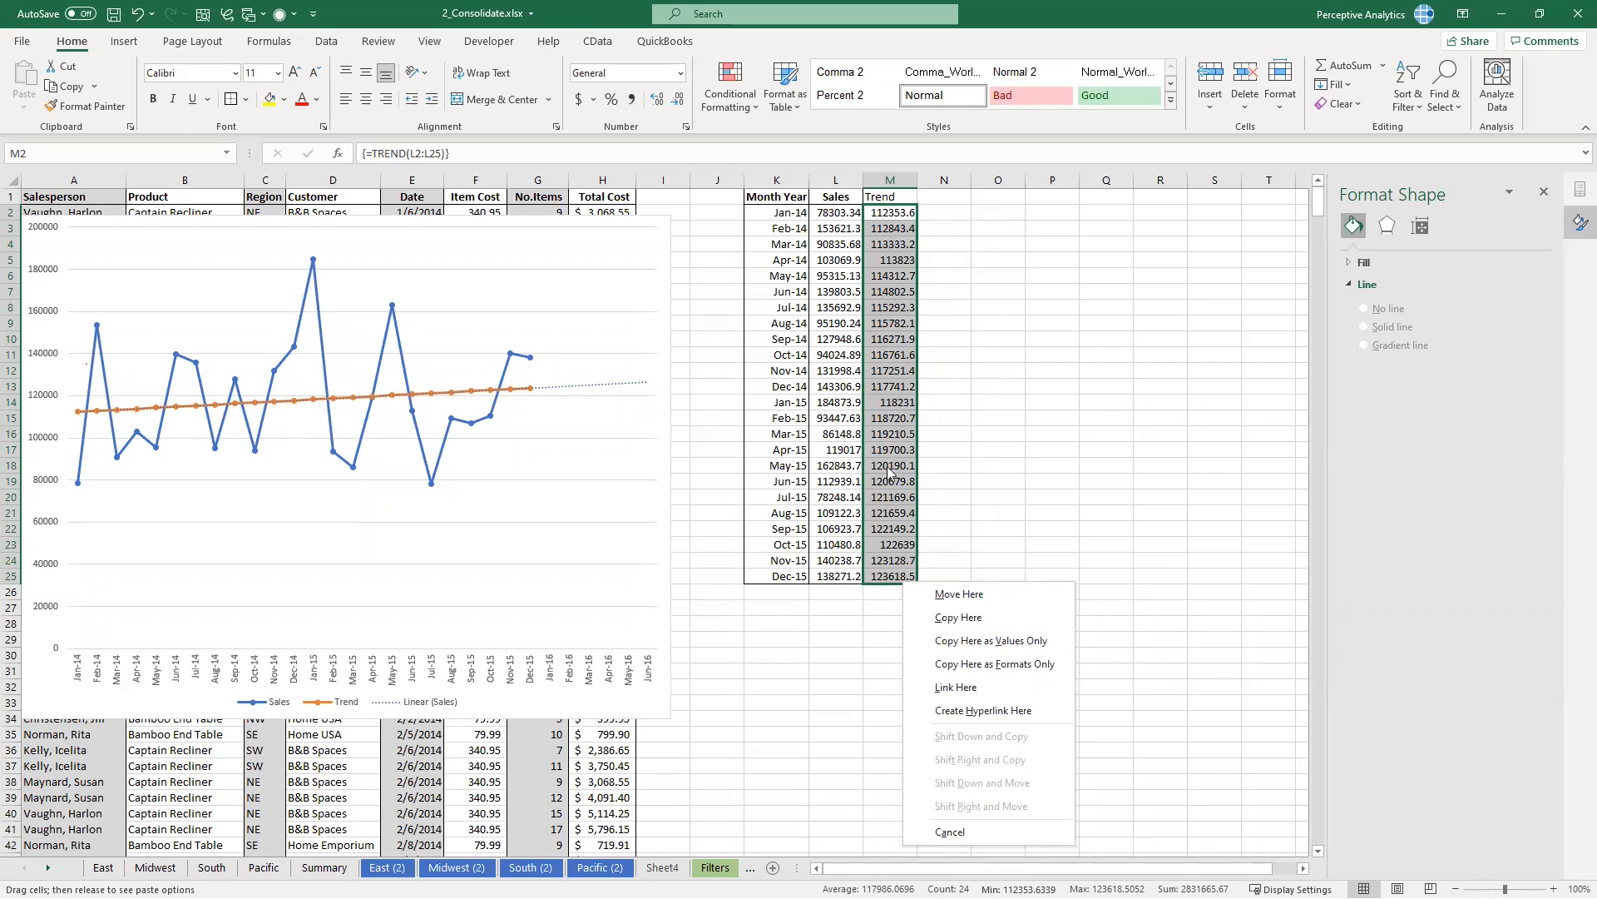
{"action": "left_click", "coordinate": [991, 640]}
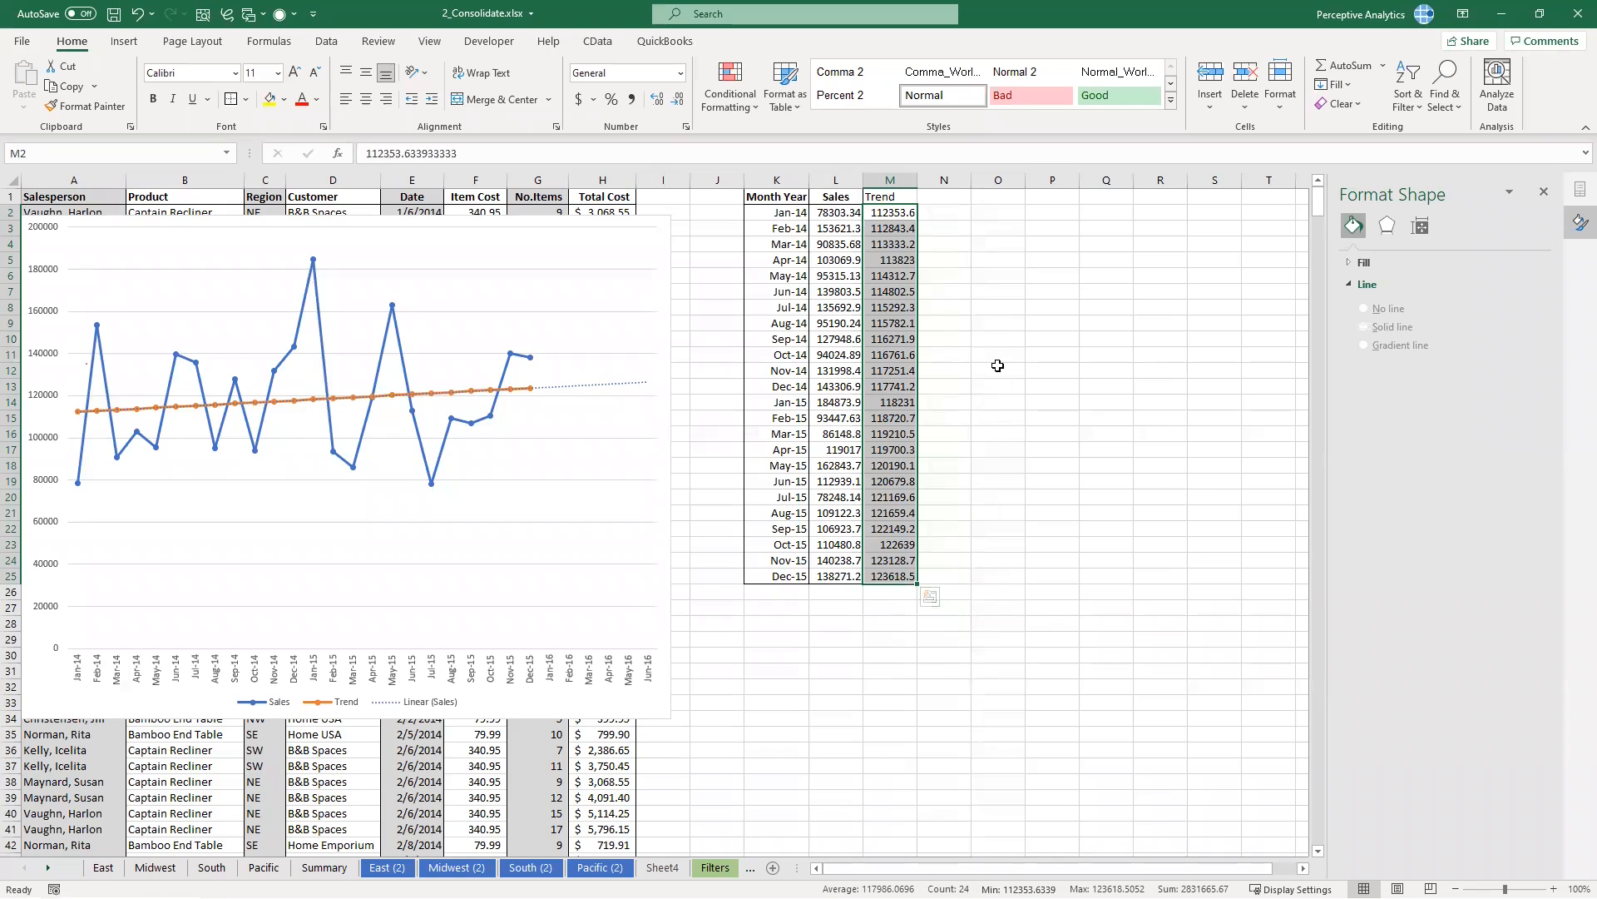
{"action": "left_click", "coordinate": [998, 362]}
{"action": "left_click", "coordinate": [895, 335]}
{"action": "left_click", "coordinate": [887, 368]}
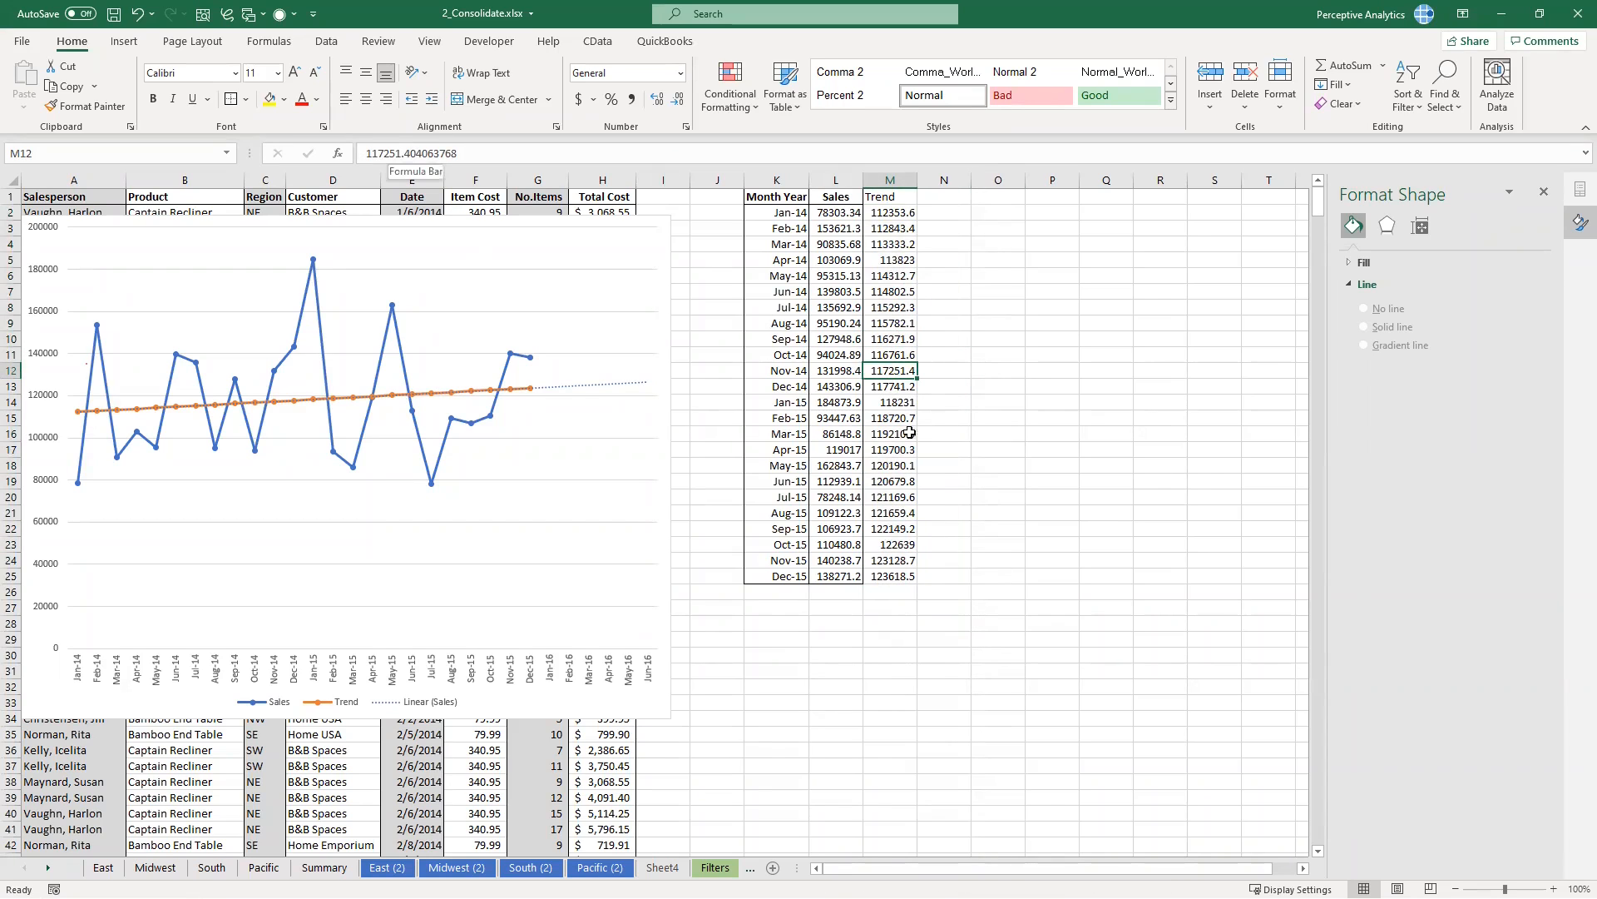
Step: Extend the Month Year column from Nov-15 and Dec-15 down through Jun-16 in row 31
{"action": "left_click", "coordinate": [904, 562]}
{"action": "left_click", "coordinate": [790, 566]}
{"action": "left_click", "coordinate": [791, 577]}
{"action": "left_click", "coordinate": [781, 561]}
{"action": "left_click_drag", "start_coordinate": [811, 568], "coordinate": [814, 675]}
Step: Extend the Trend values in M24:M25 down to M31 as a linear trend and compare them with the chart's forecast line
{"action": "left_click", "coordinate": [884, 574]}
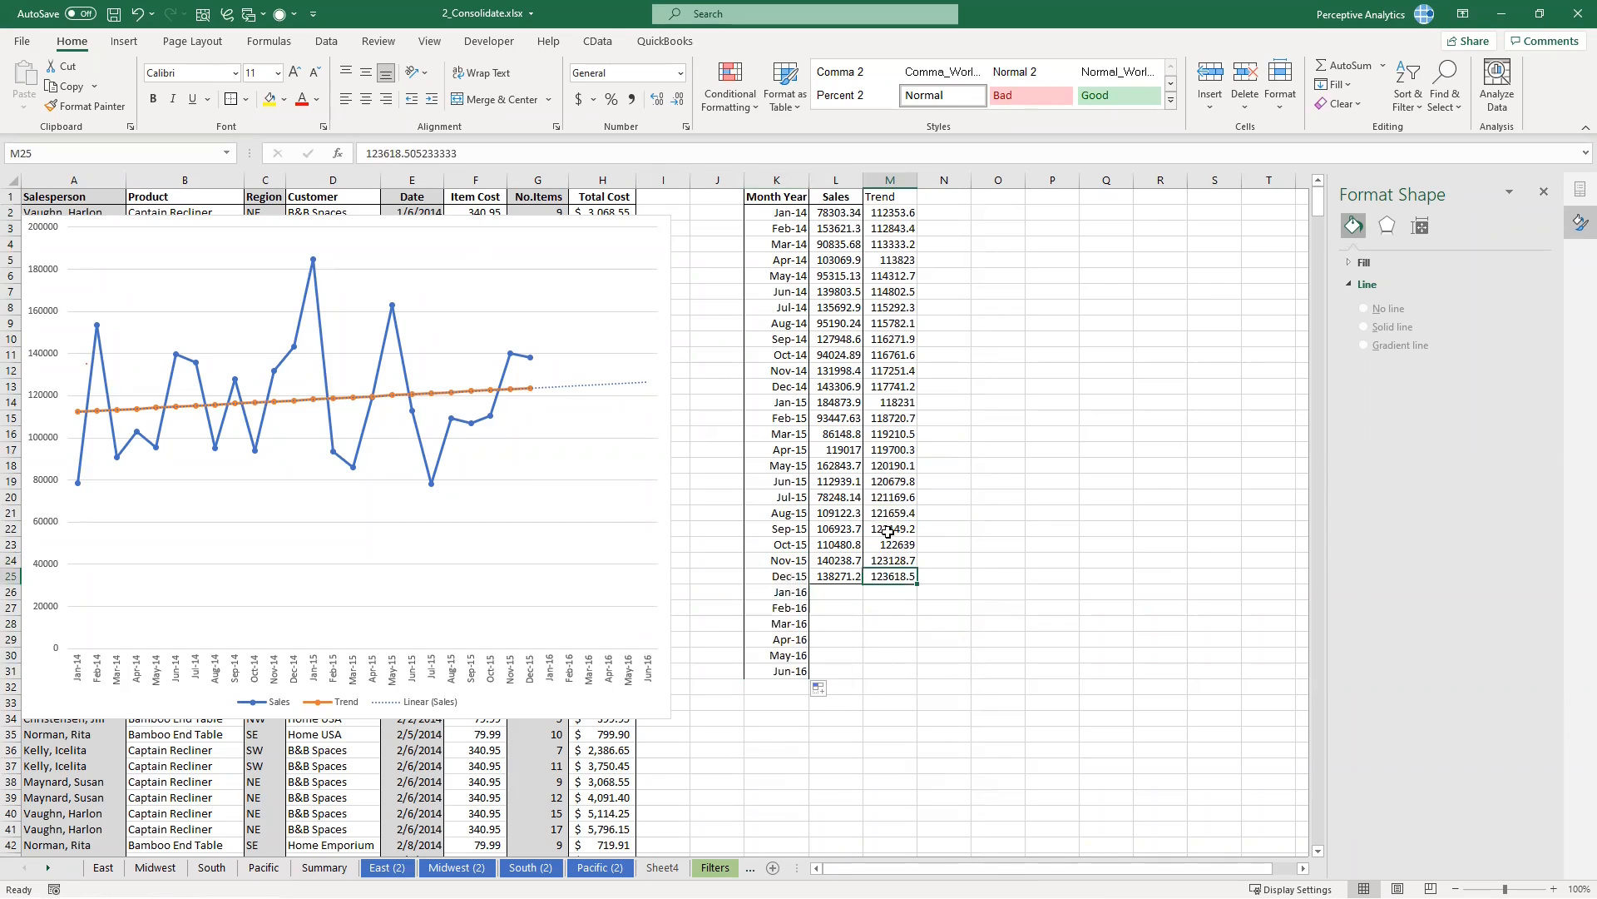
{"action": "left_click_drag", "start_coordinate": [899, 559], "coordinate": [895, 576]}
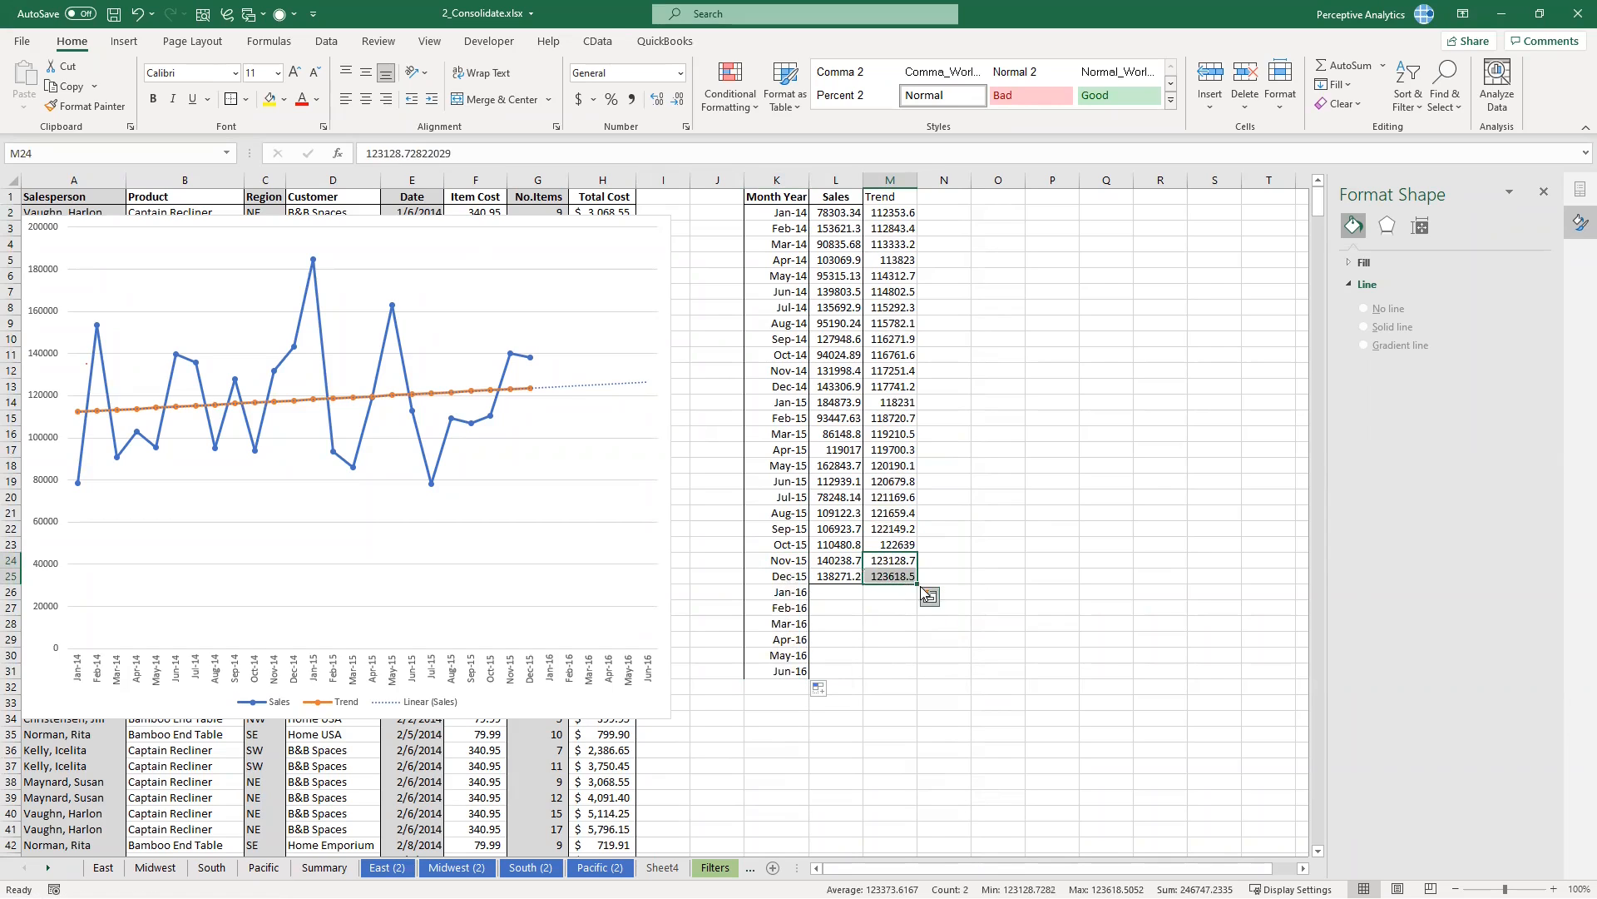
{"action": "left_click_drag", "start_coordinate": [916, 585], "coordinate": [915, 673]}
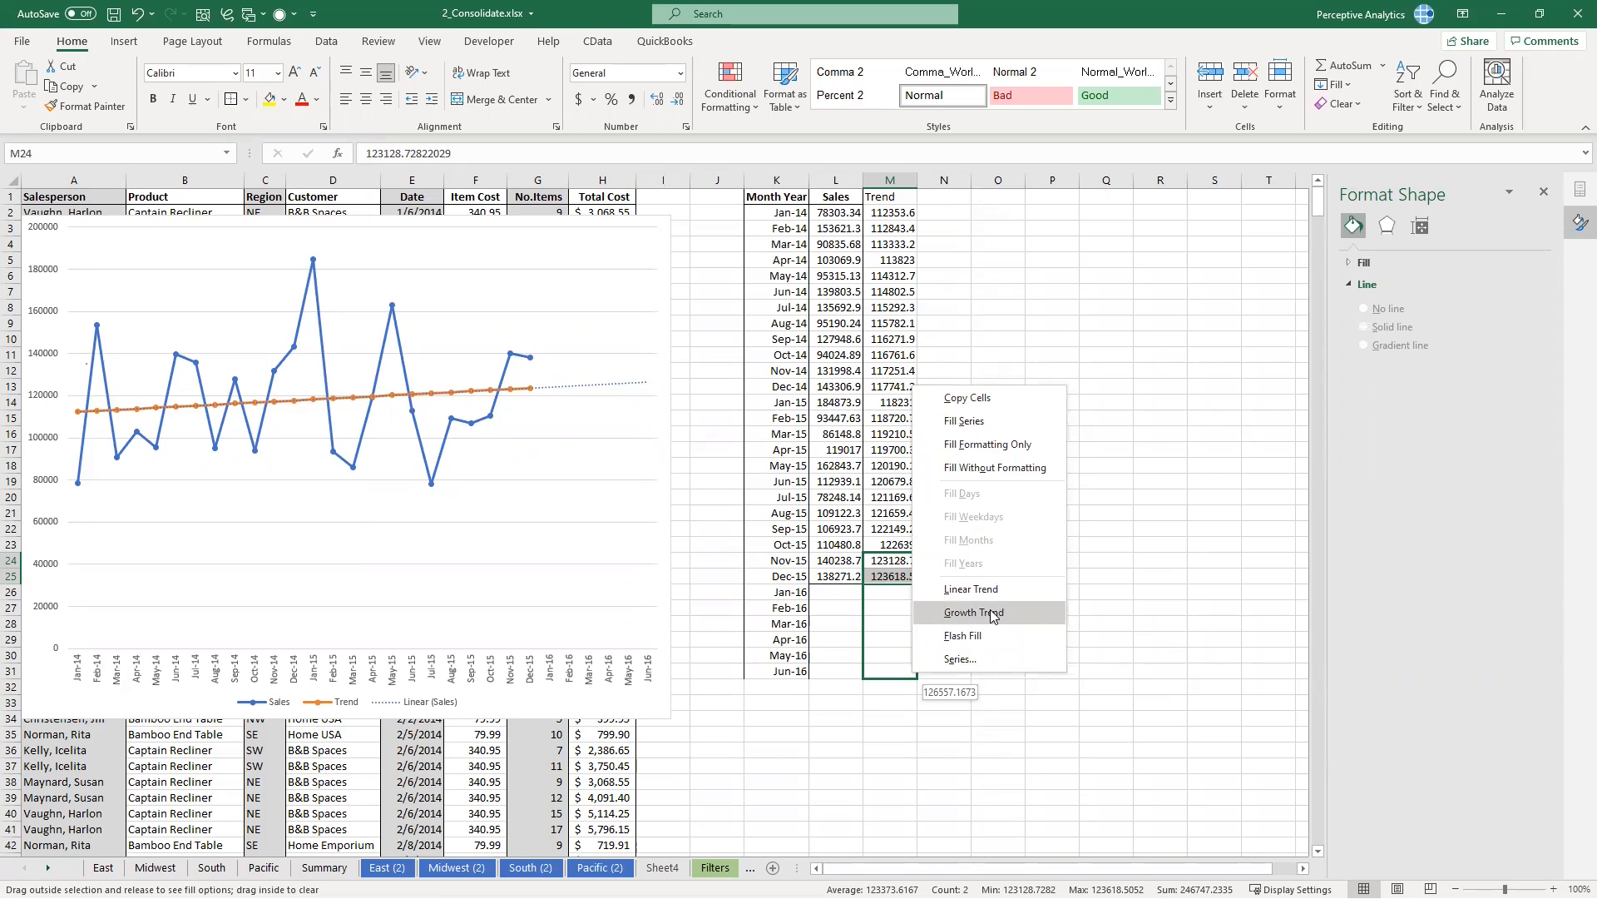
{"action": "left_click", "coordinate": [948, 590]}
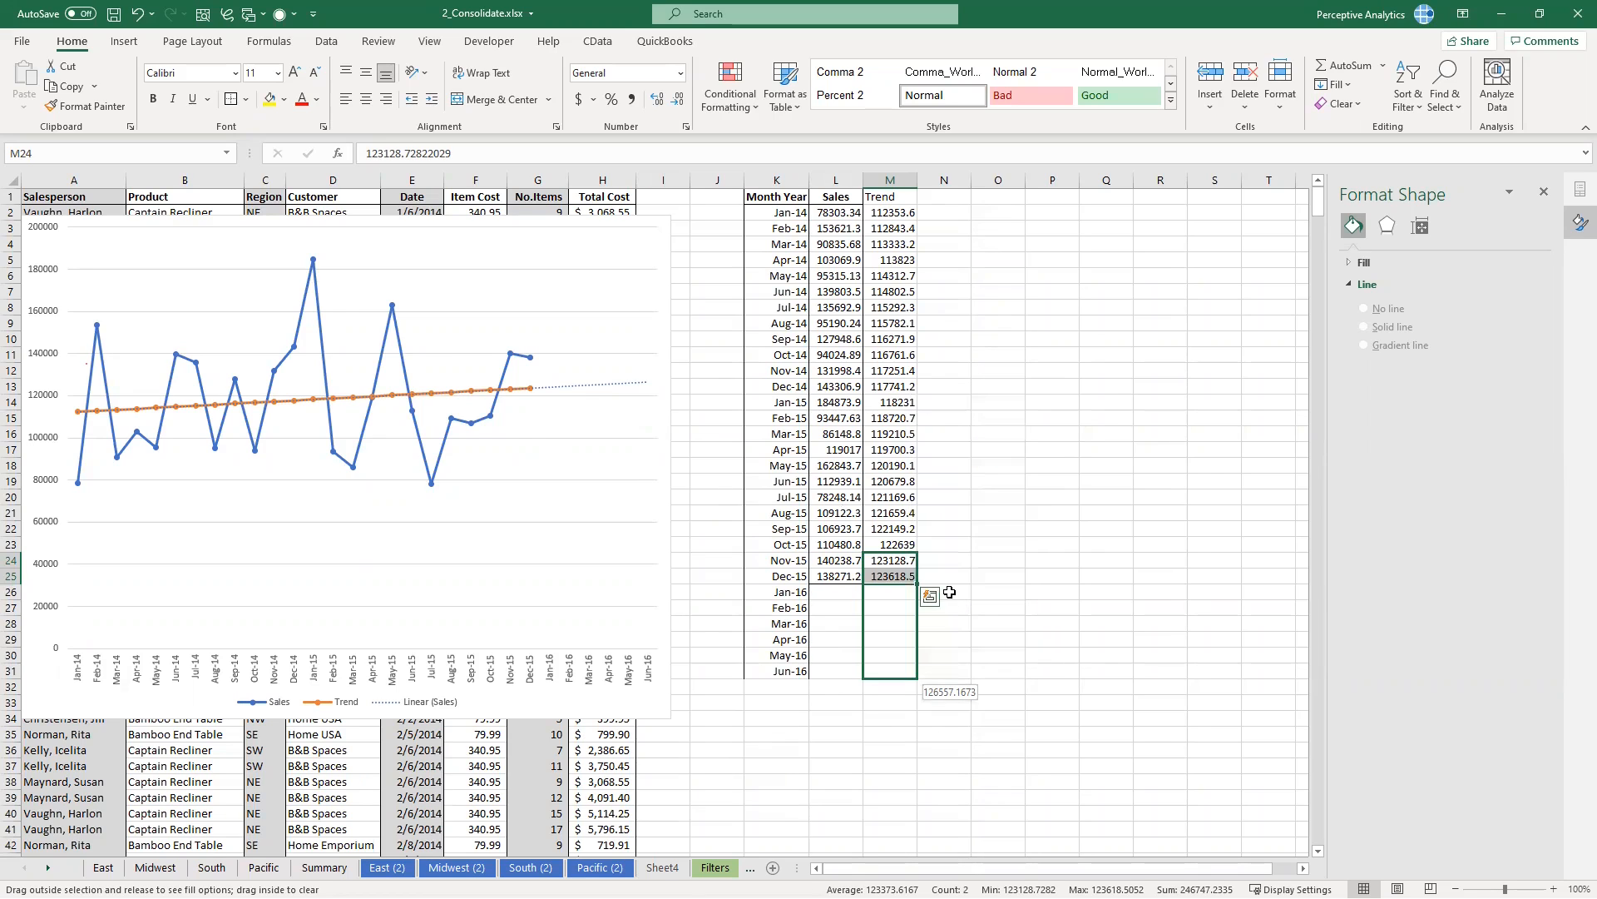
{"action": "left_click", "coordinate": [989, 638]}
{"action": "left_click_drag", "start_coordinate": [888, 593], "coordinate": [891, 670]}
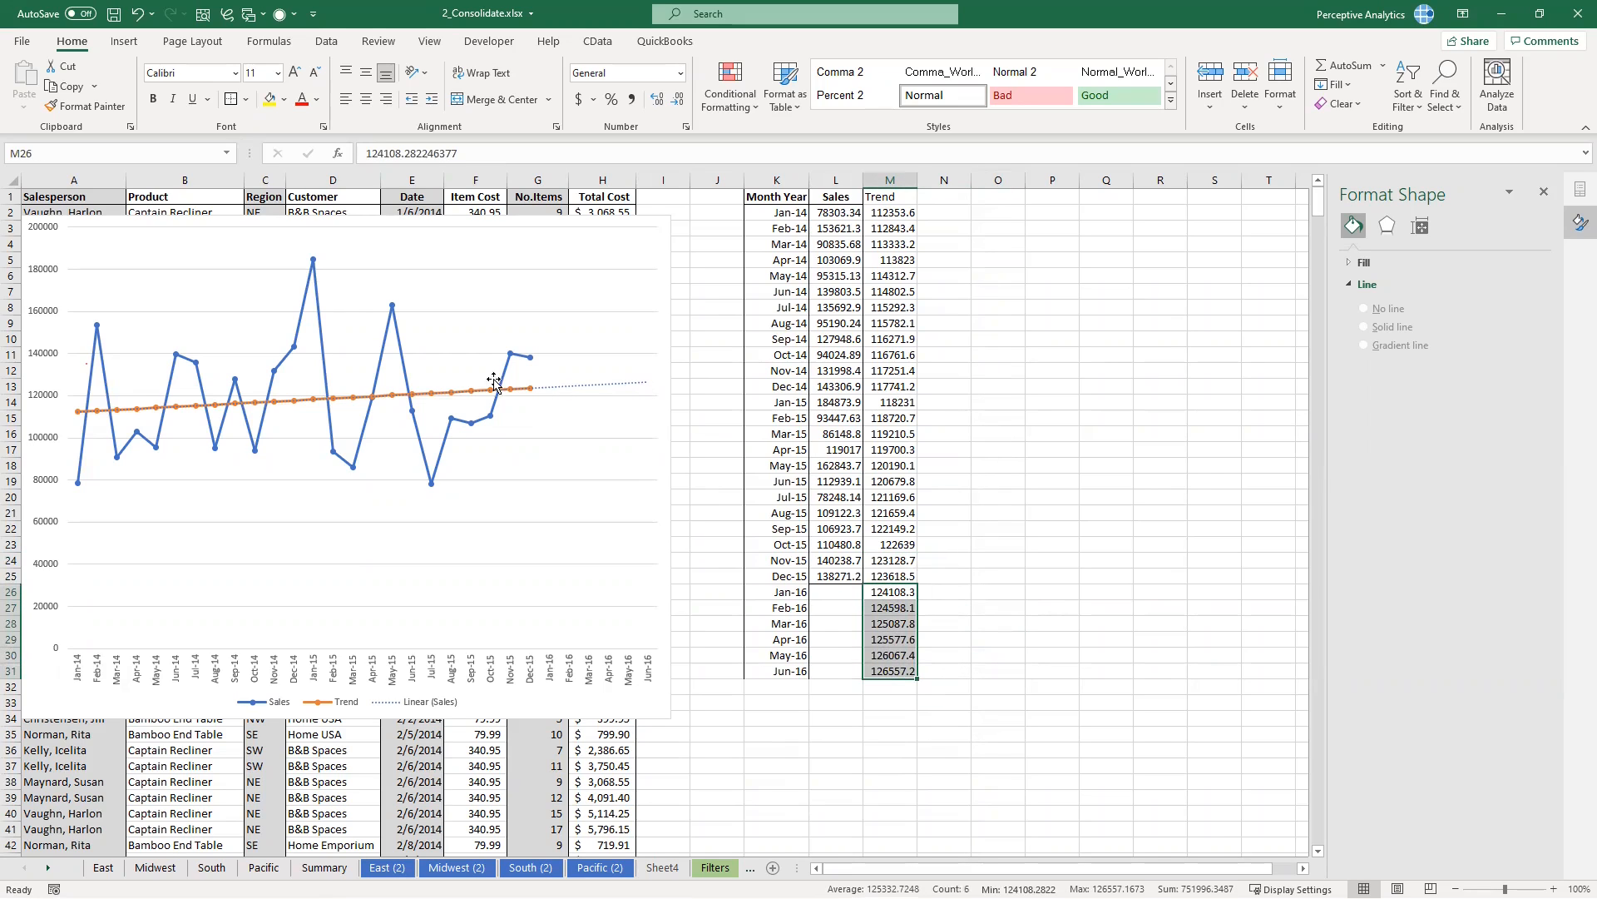
{"action": "left_click", "coordinate": [873, 534]}
{"action": "left_click_drag", "start_coordinate": [867, 592], "coordinate": [890, 670]}
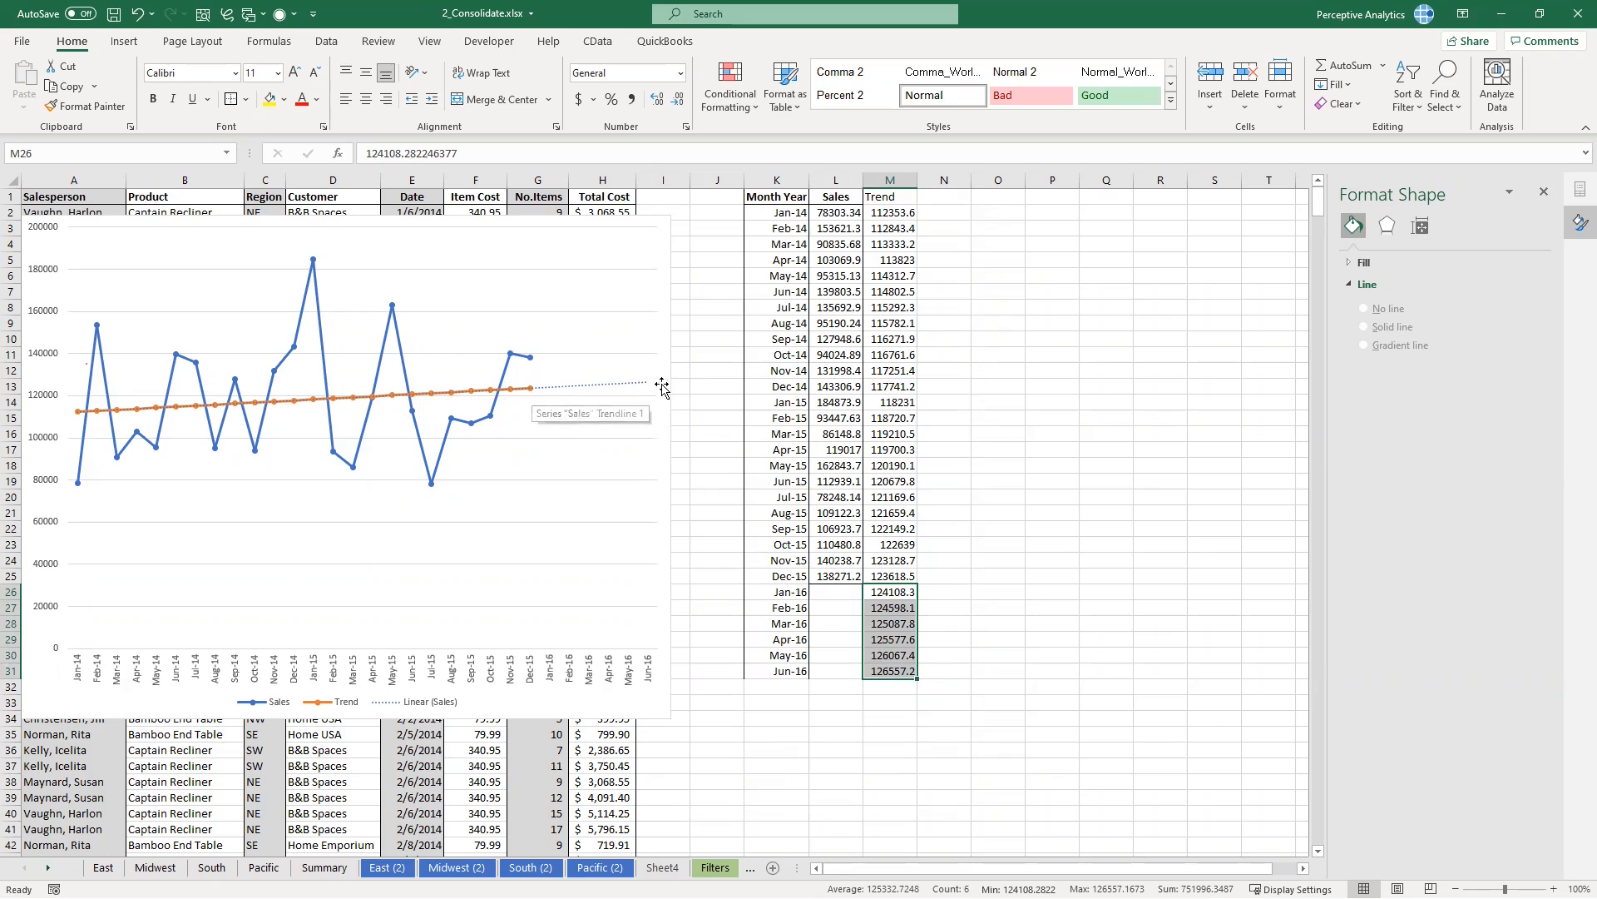
{"action": "left_click", "coordinate": [925, 464]}
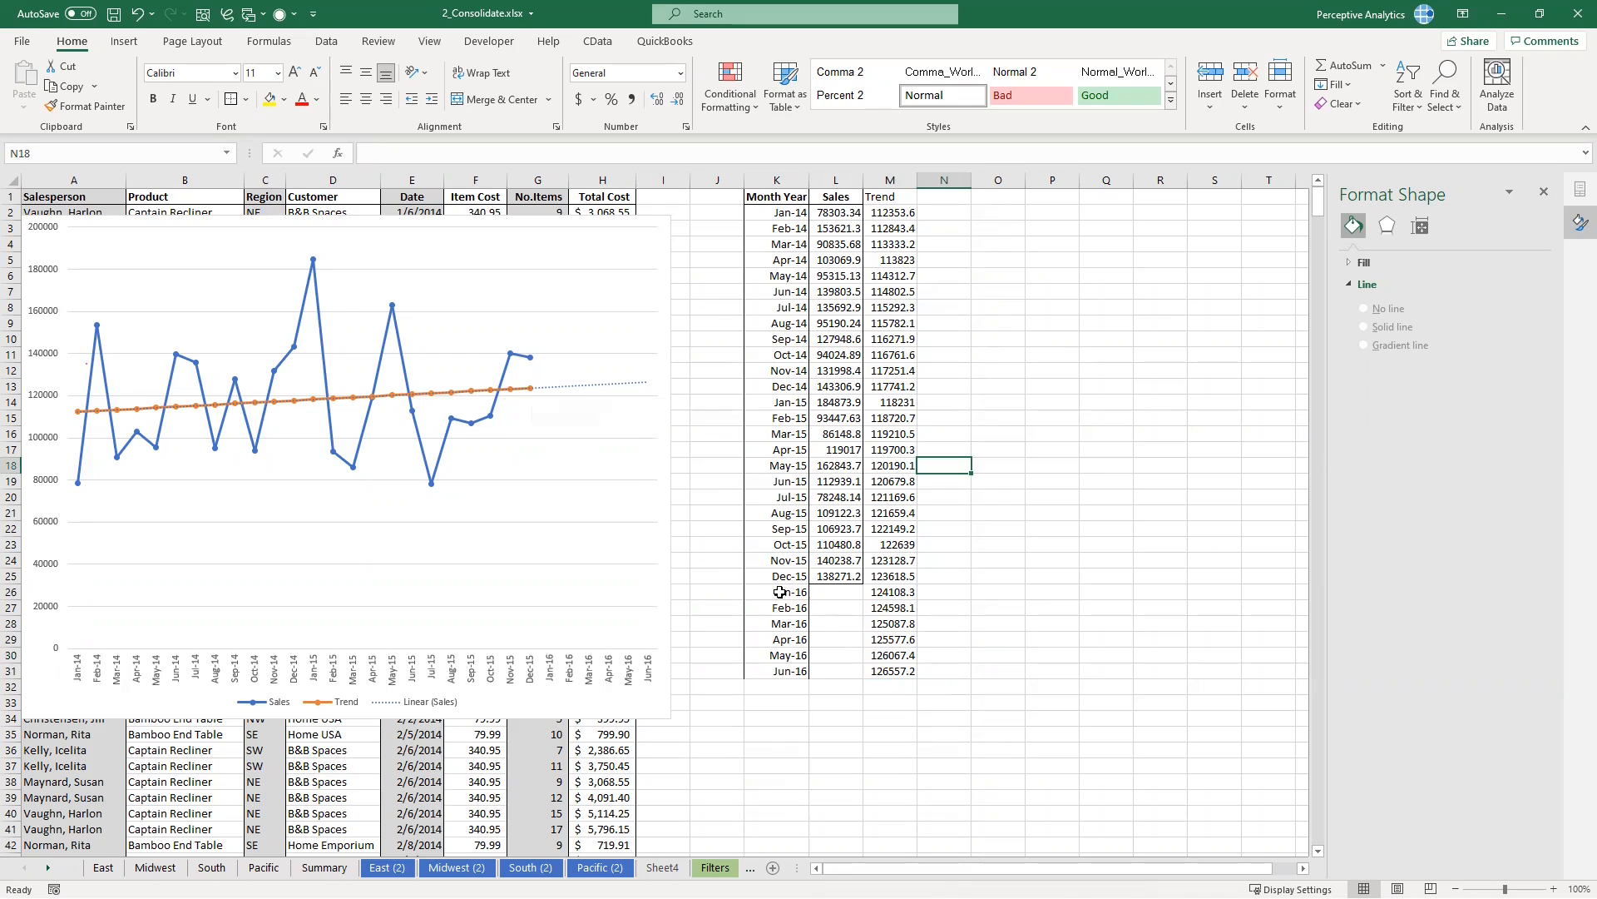
{"action": "left_click", "coordinate": [898, 204]}
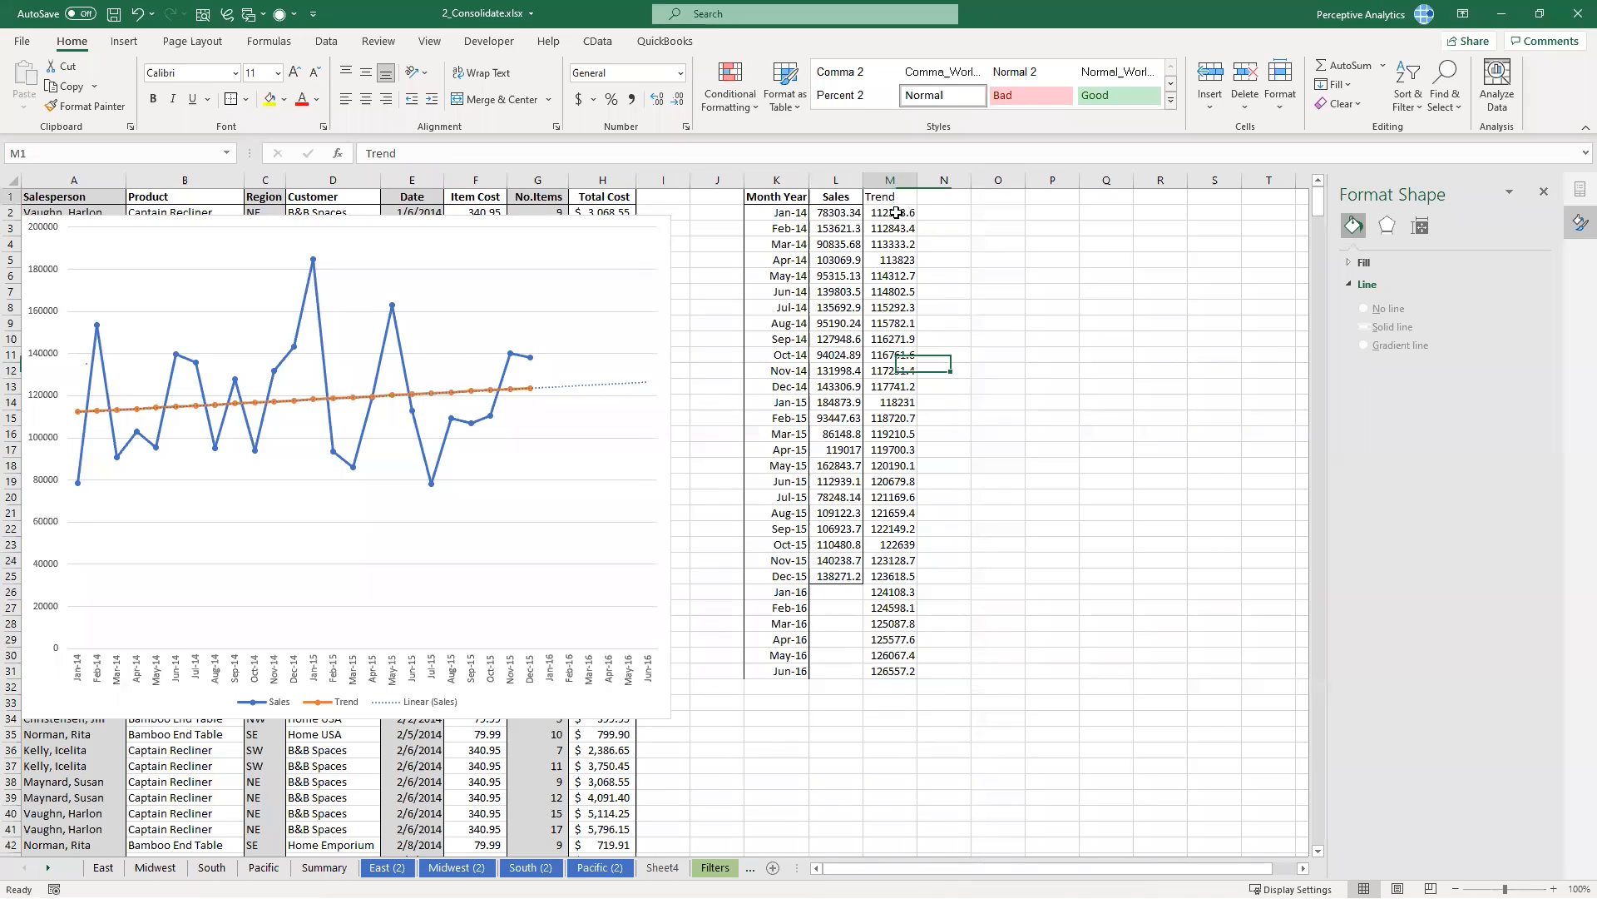
{"action": "left_click", "coordinate": [890, 209]}
{"action": "left_click", "coordinate": [873, 200]}
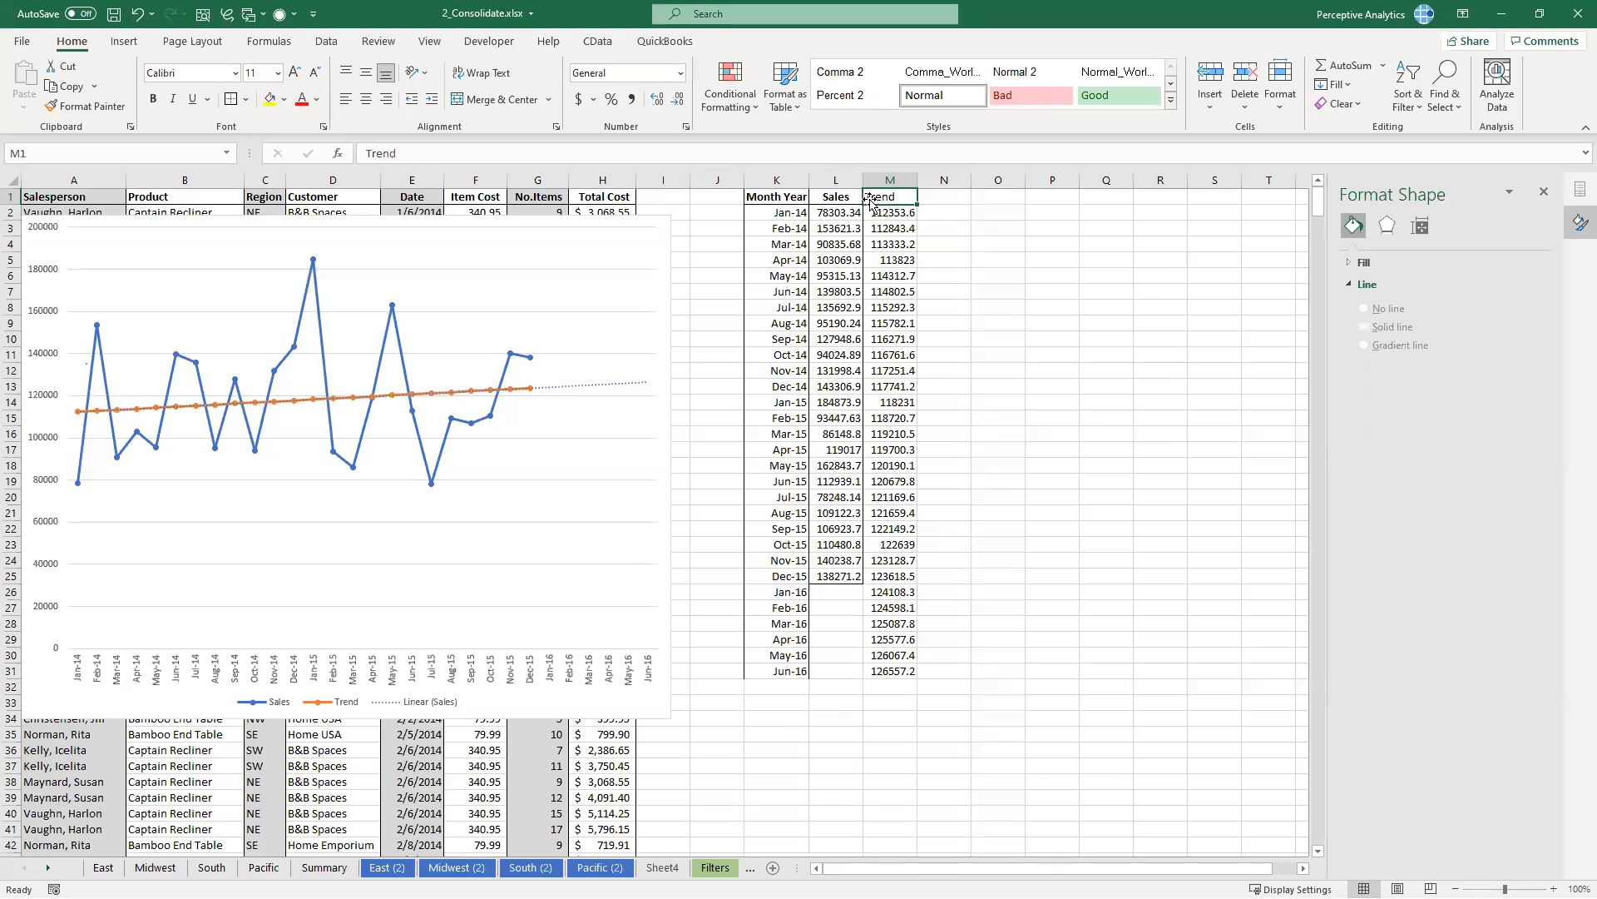
{"action": "left_click", "coordinate": [946, 218]}
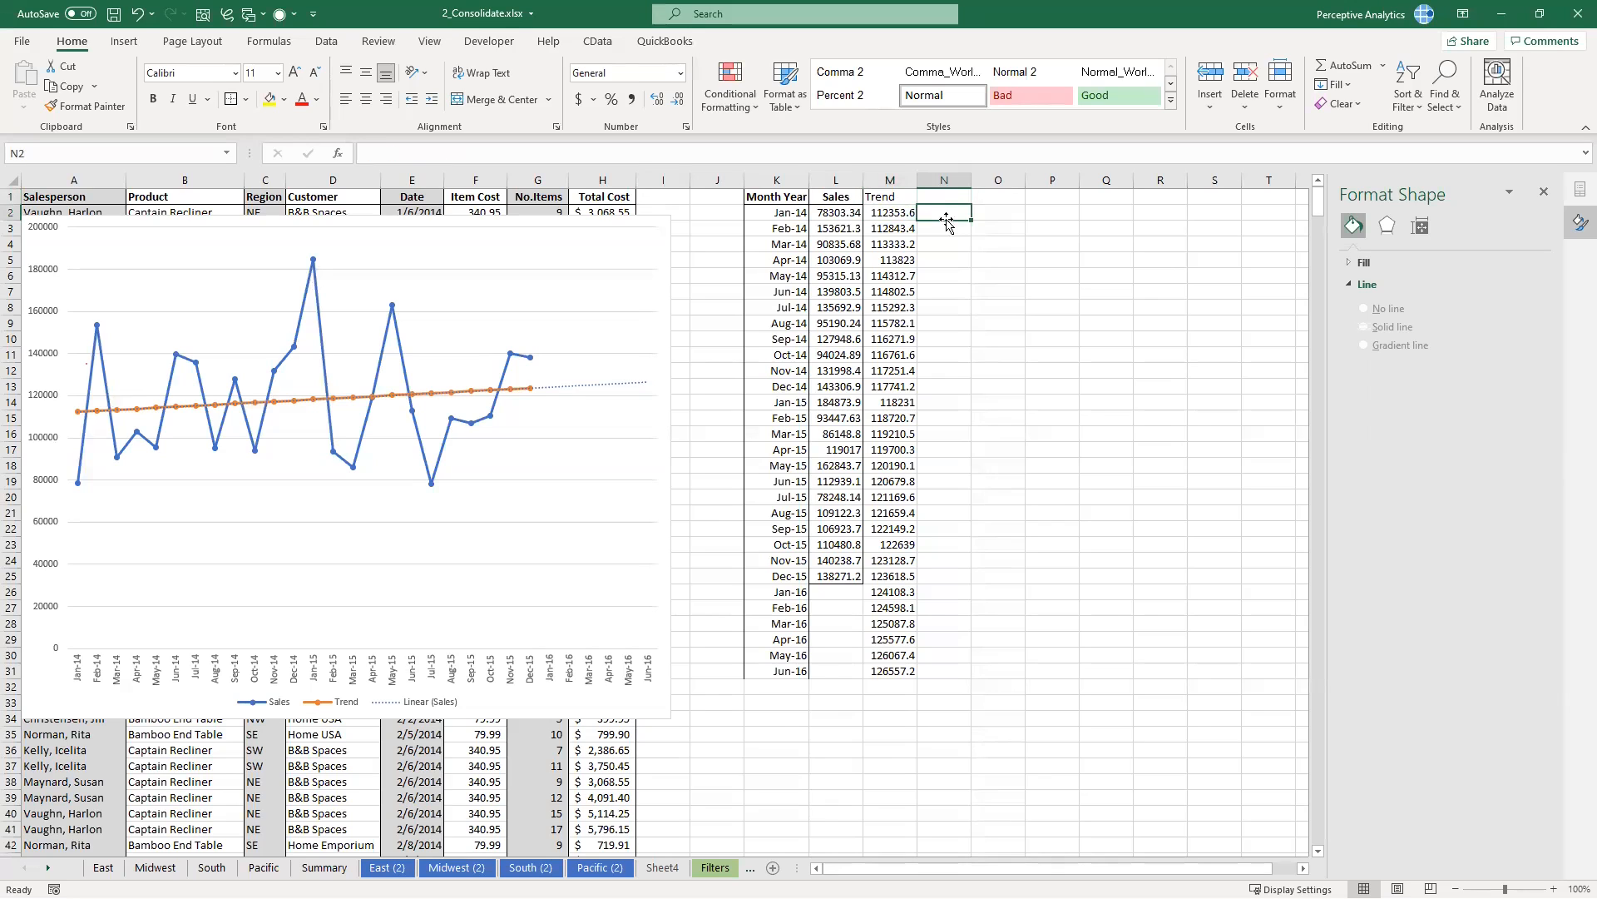
{"action": "type", "text": "=grwo"}
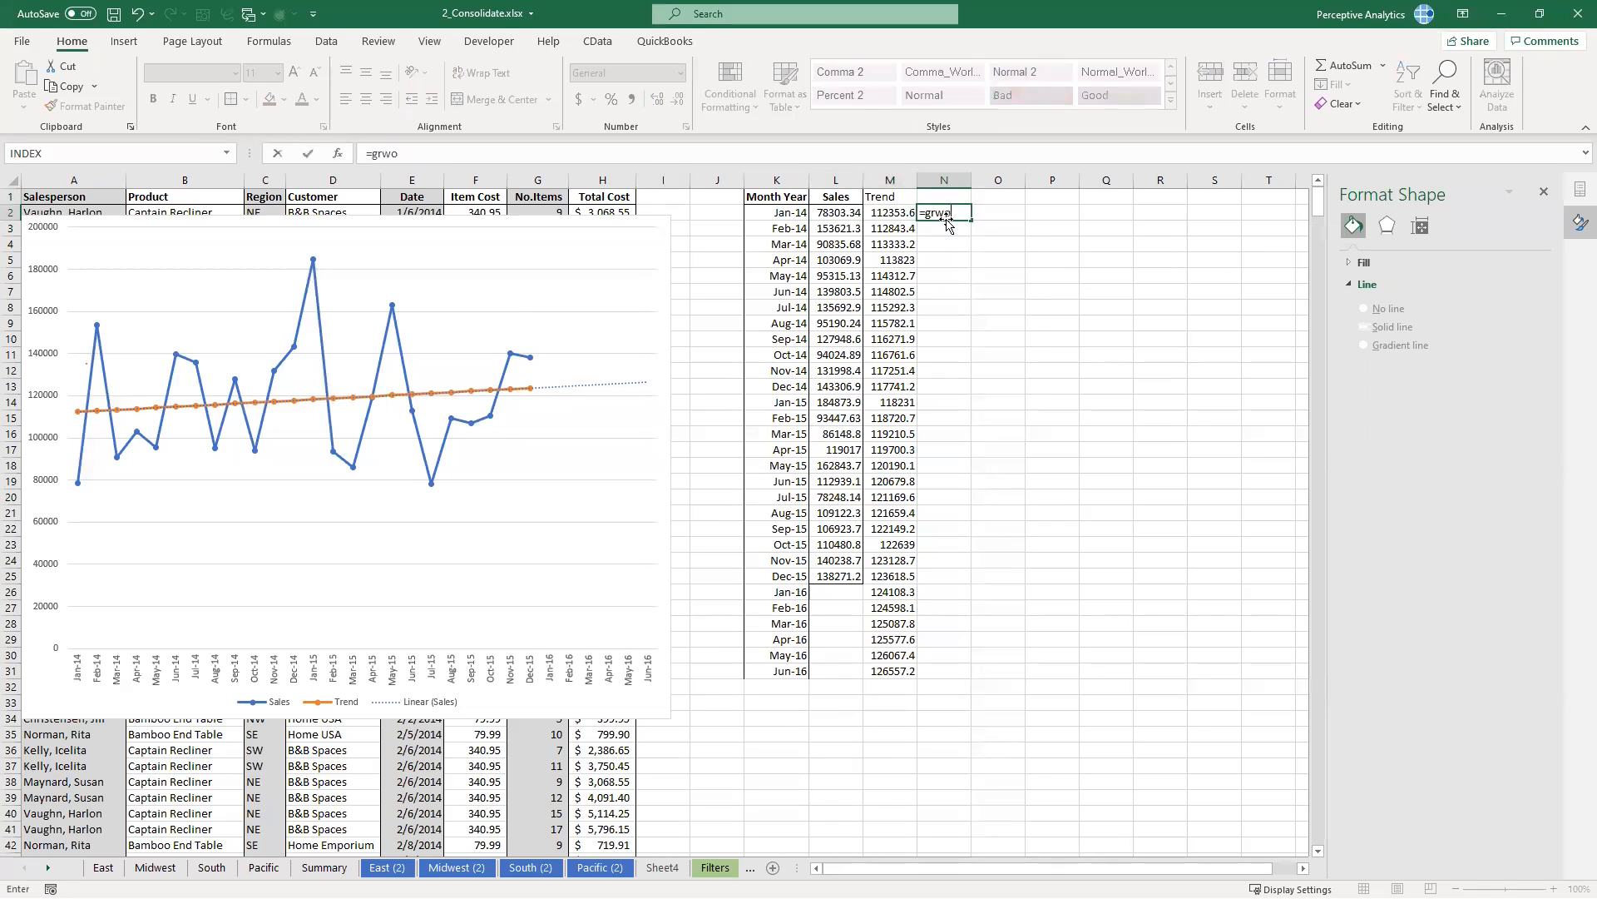
{"action": "key", "text": "BackSpace"}
{"action": "key", "text": "BackSpace"}
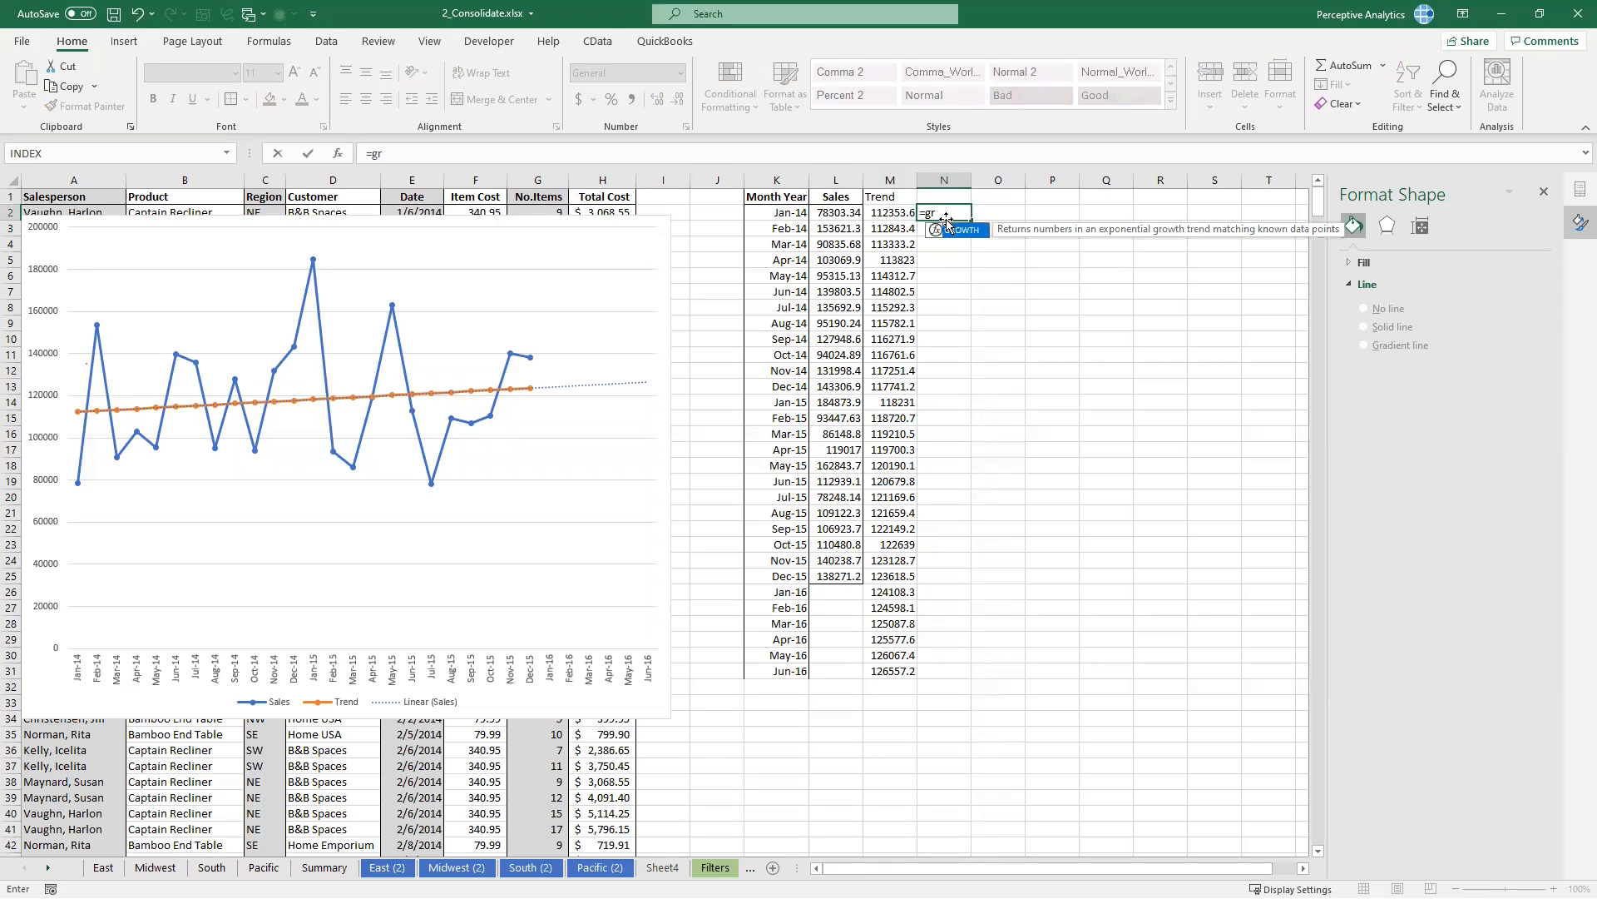
{"action": "key", "text": "Tab"}
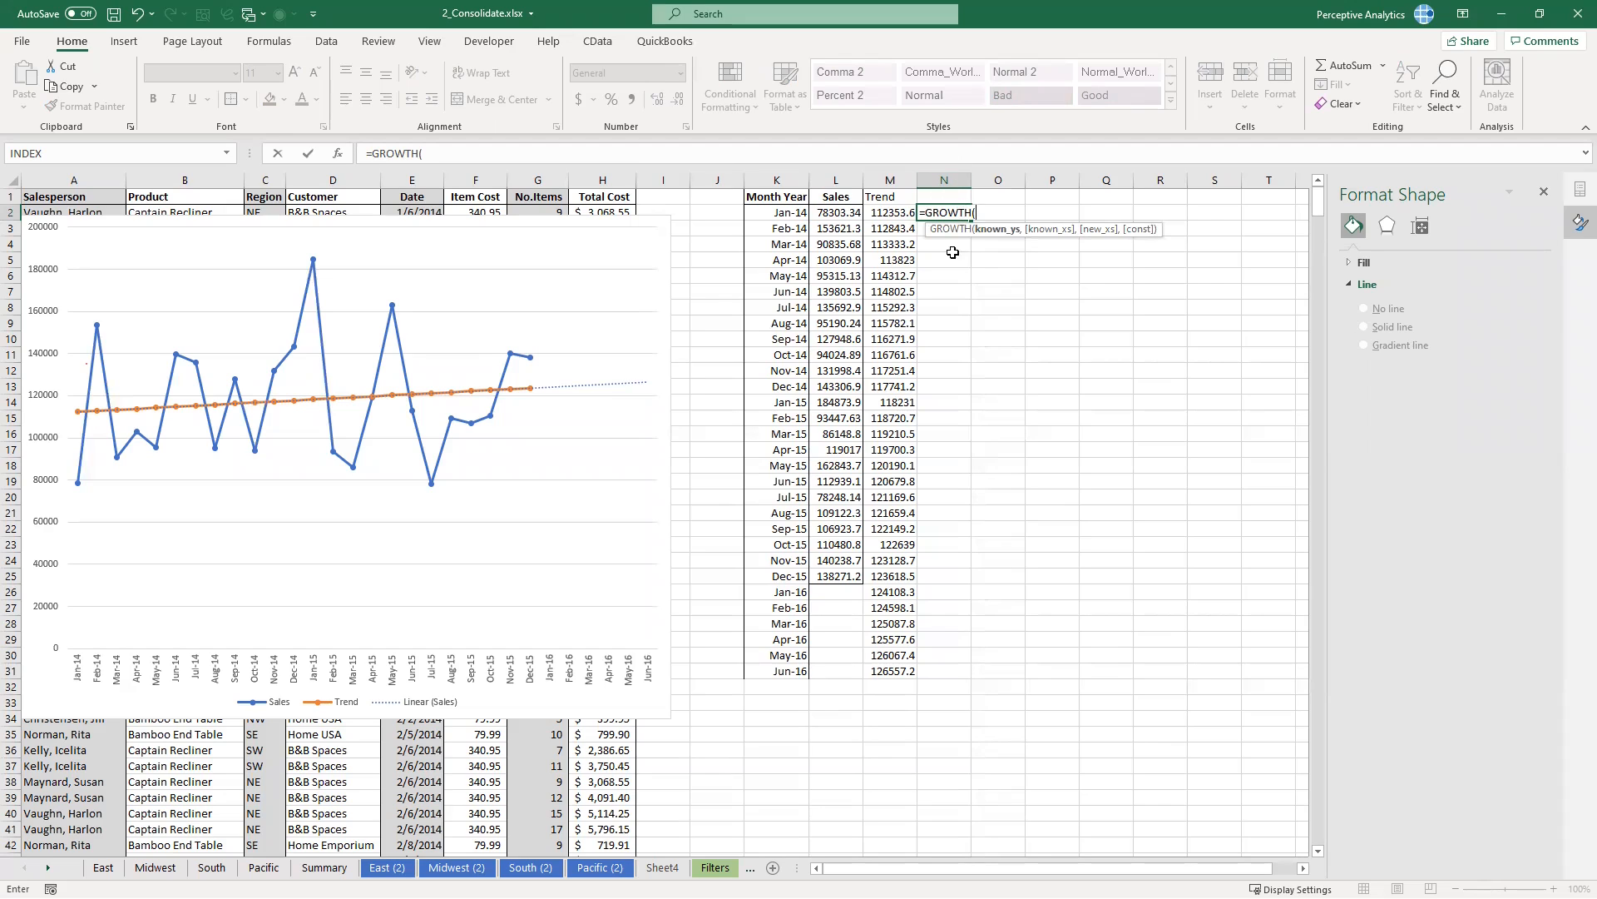
{"action": "key", "text": "Escape"}
Step: Start a GROWTH array formula across N2:N25 with the sales in L2:L25 as the known y values
{"action": "left_click_drag", "start_coordinate": [945, 259], "coordinate": [946, 275]}
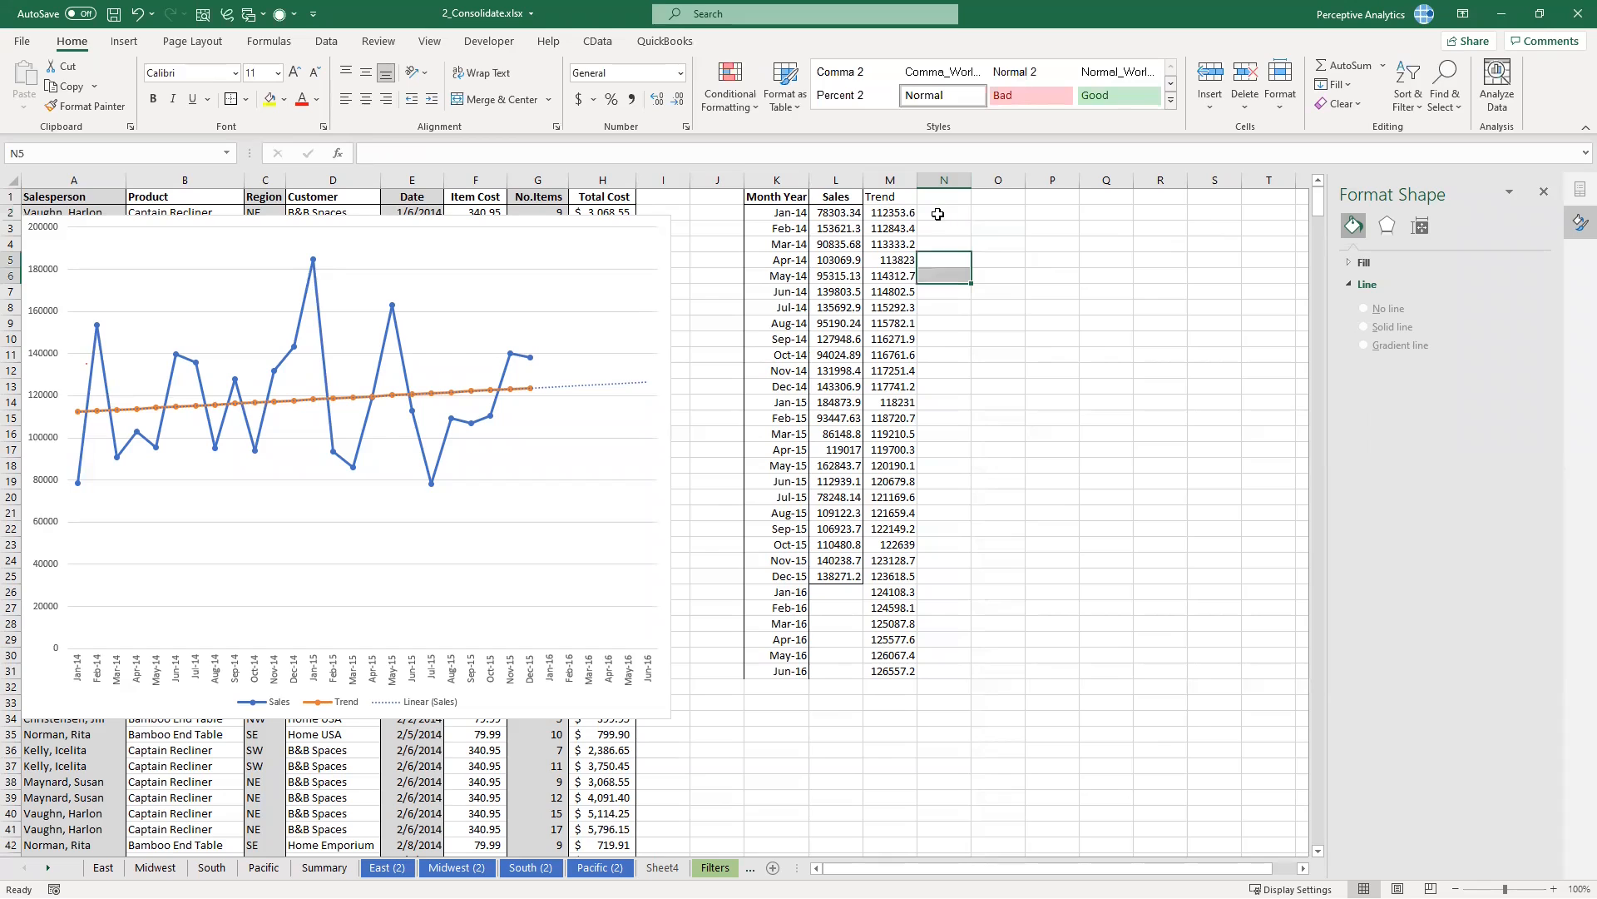
{"action": "left_click_drag", "start_coordinate": [939, 215], "coordinate": [945, 580]}
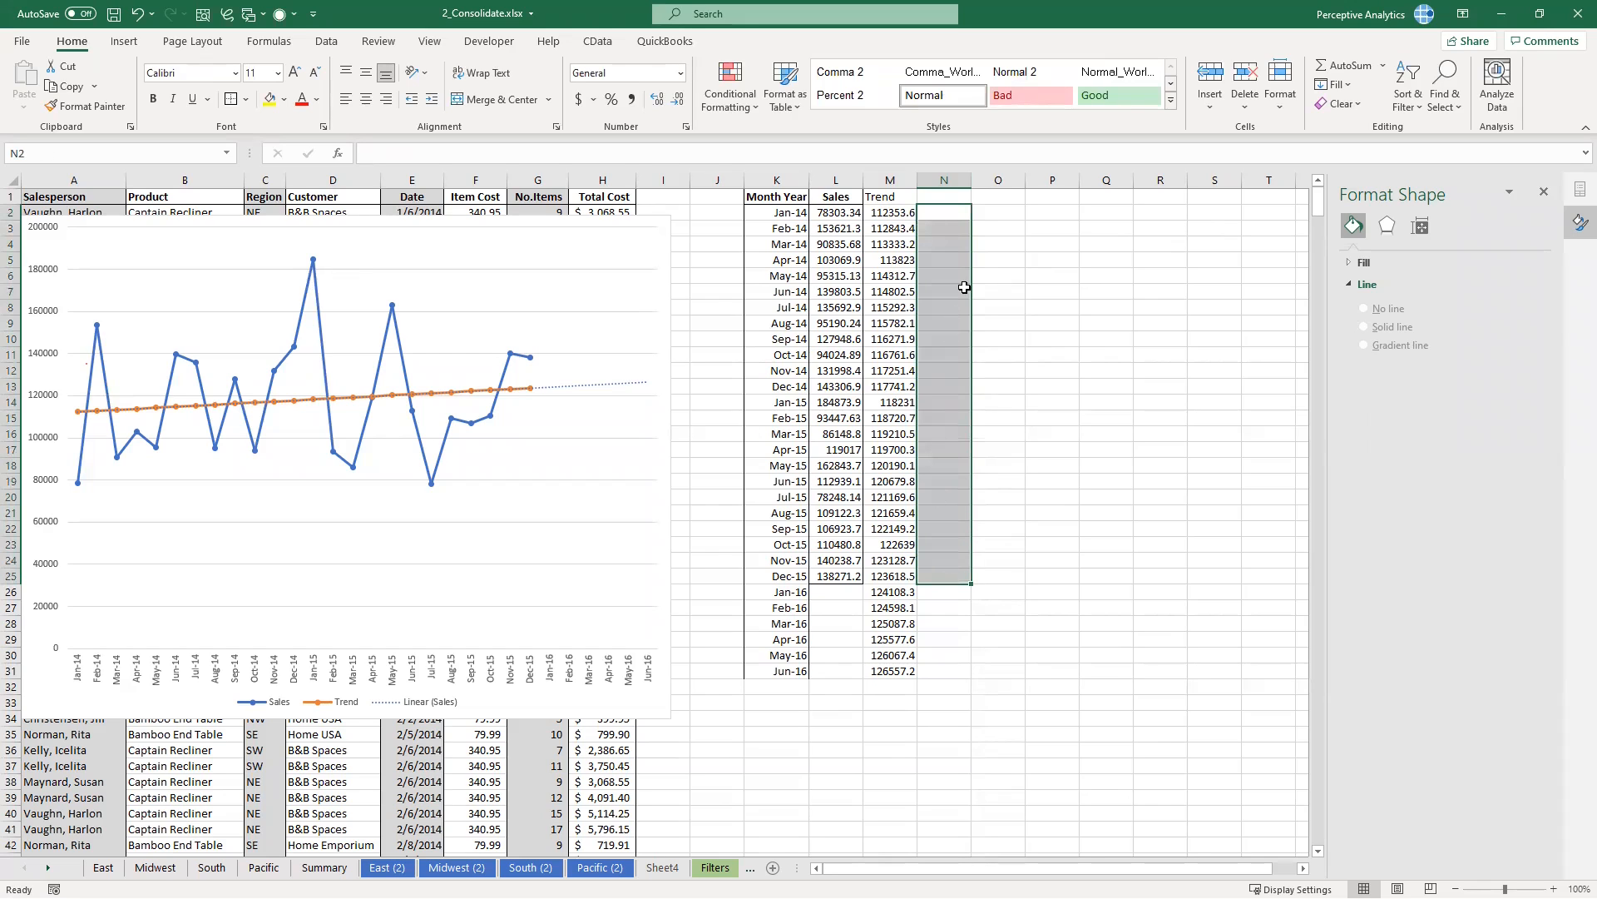
{"action": "type", "text": "=gr"}
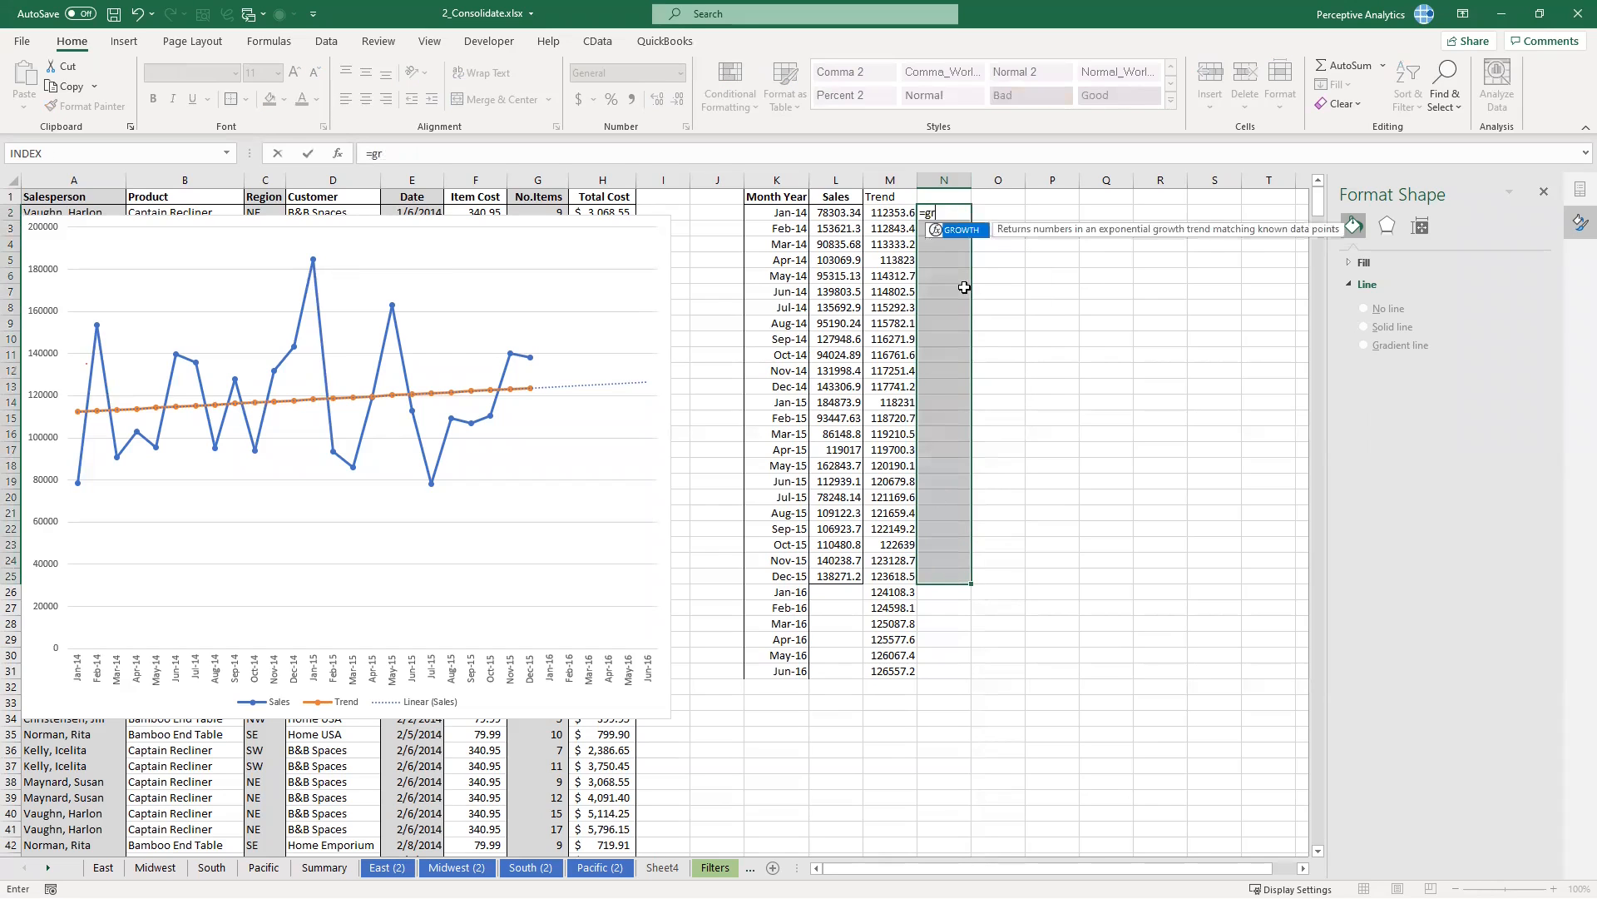
{"action": "type", "text": "owth("}
{"action": "left_click_drag", "start_coordinate": [831, 215], "coordinate": [844, 577]}
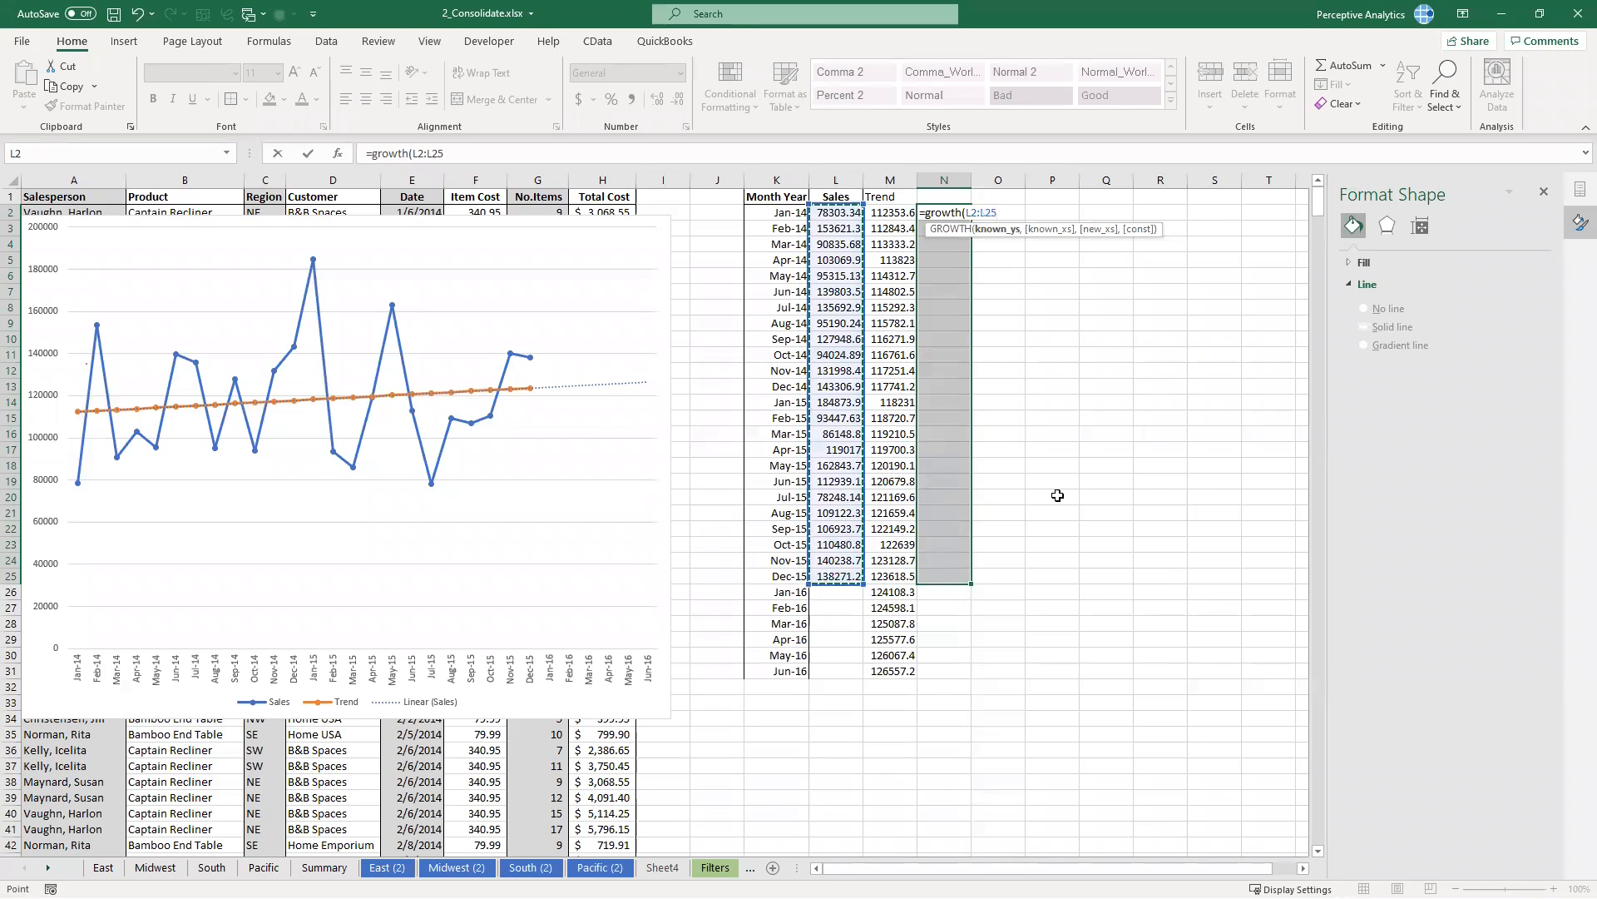